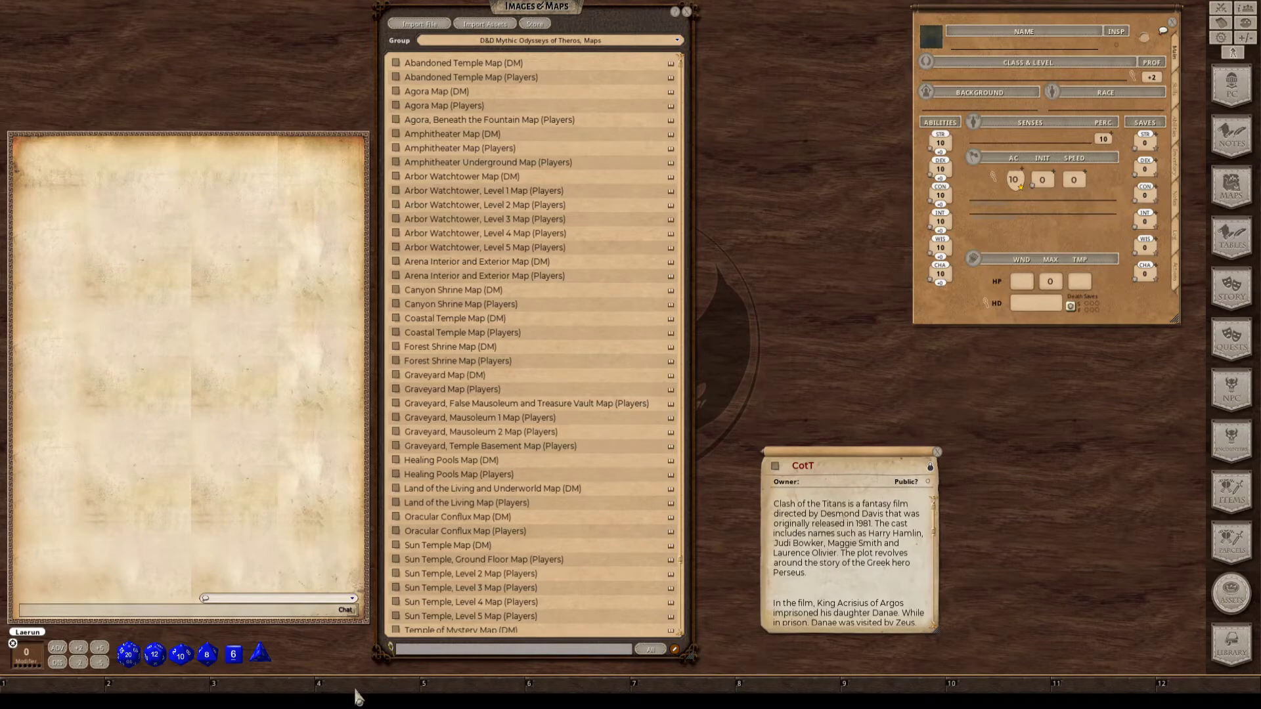
key(ctrl)
key(ctrl)
key(ctrl)
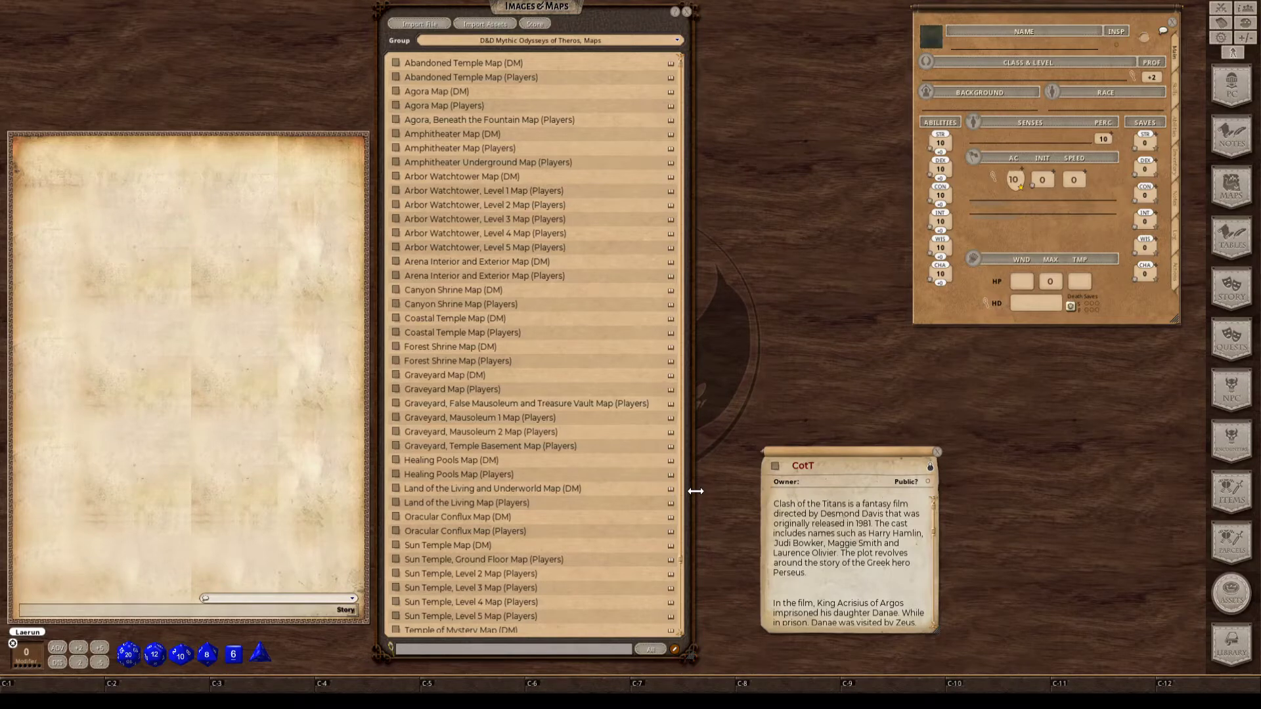
key(ctrl)
key(ctrl)
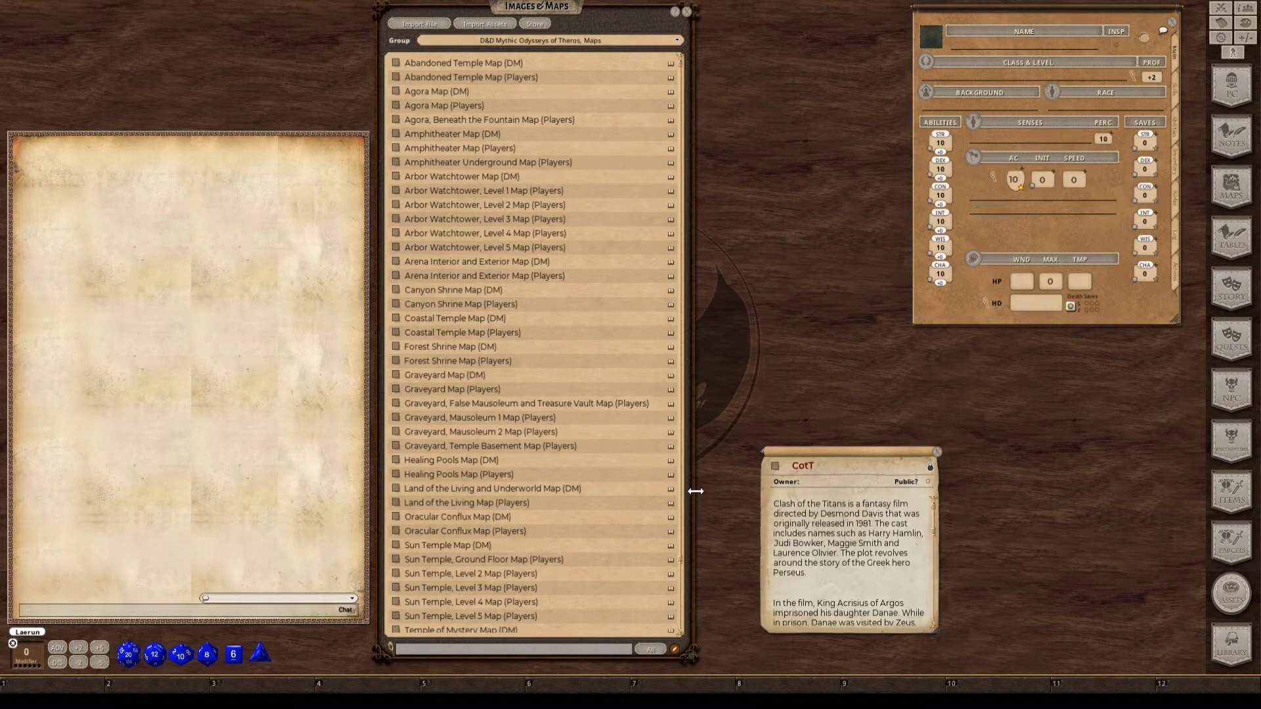
Move the CotT note into the free area beneath the character sheet and enlarge it so its whole text fits.
drag(785, 468, 738, 342)
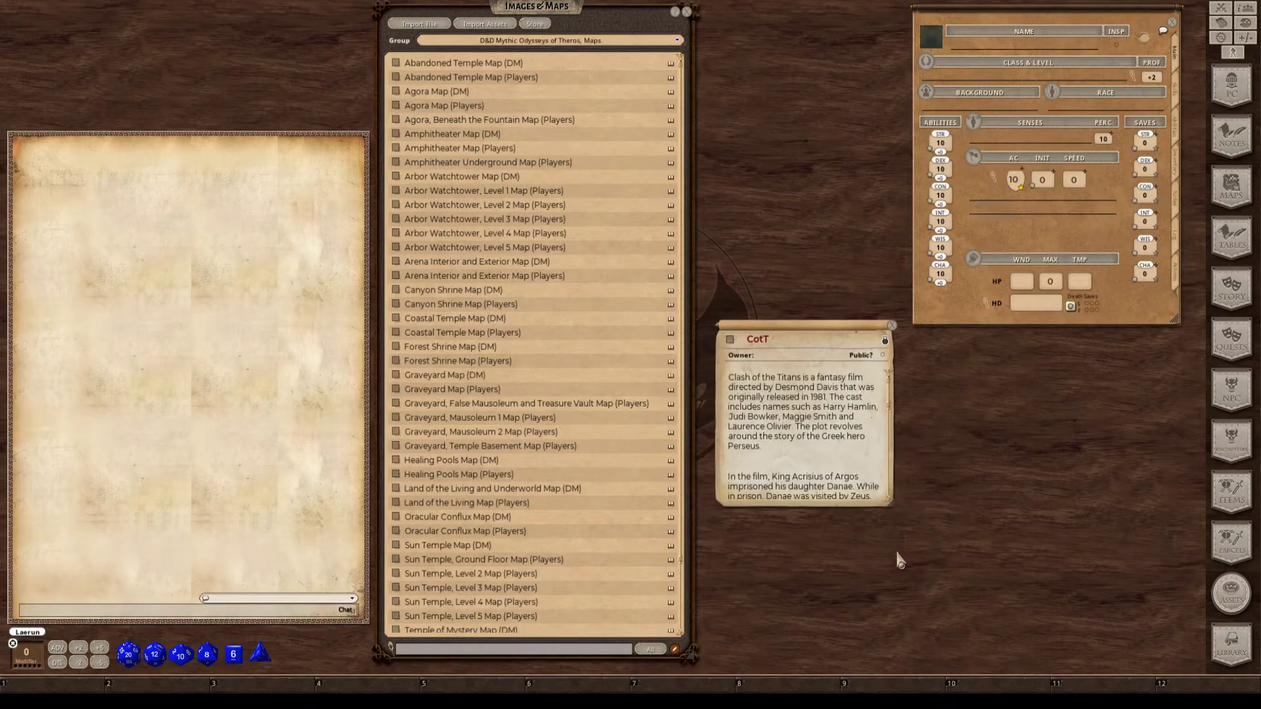
drag(888, 503, 1156, 624)
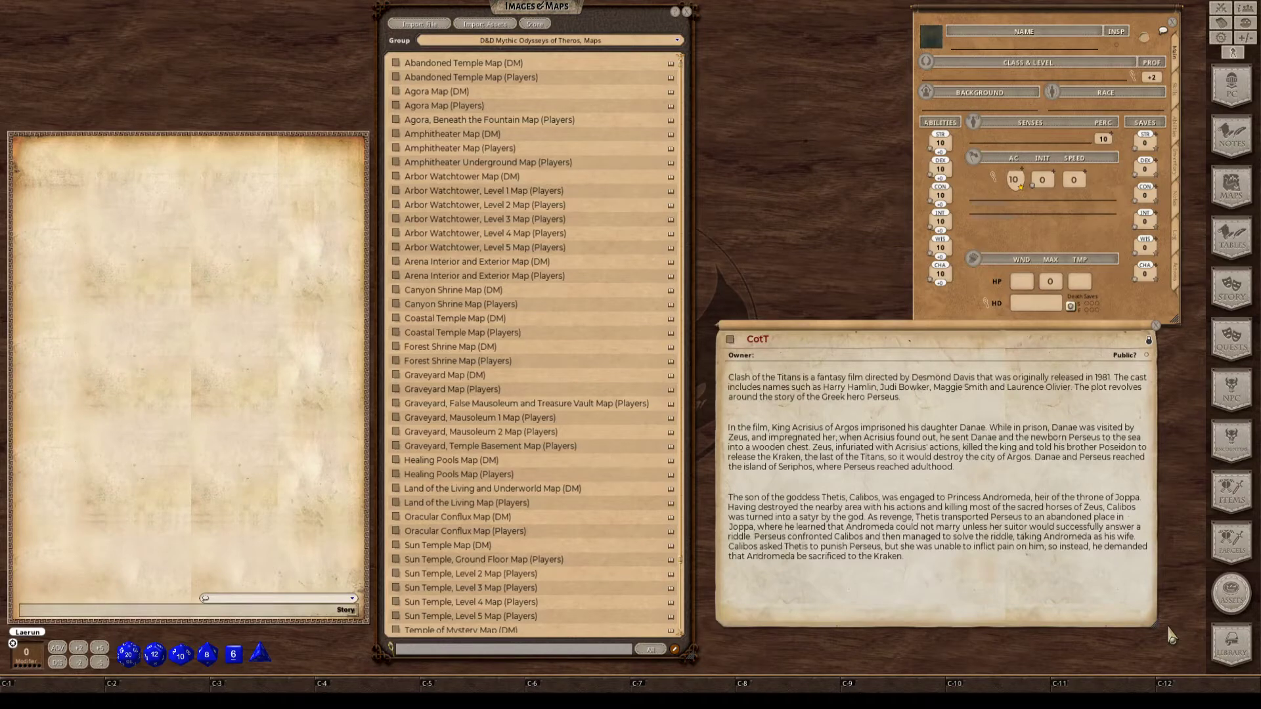
key(ctrl)
mouse_move(815, 325)
mouse_down()
mouse_move(866, 401)
mouse_move(800, 339)
mouse_up()
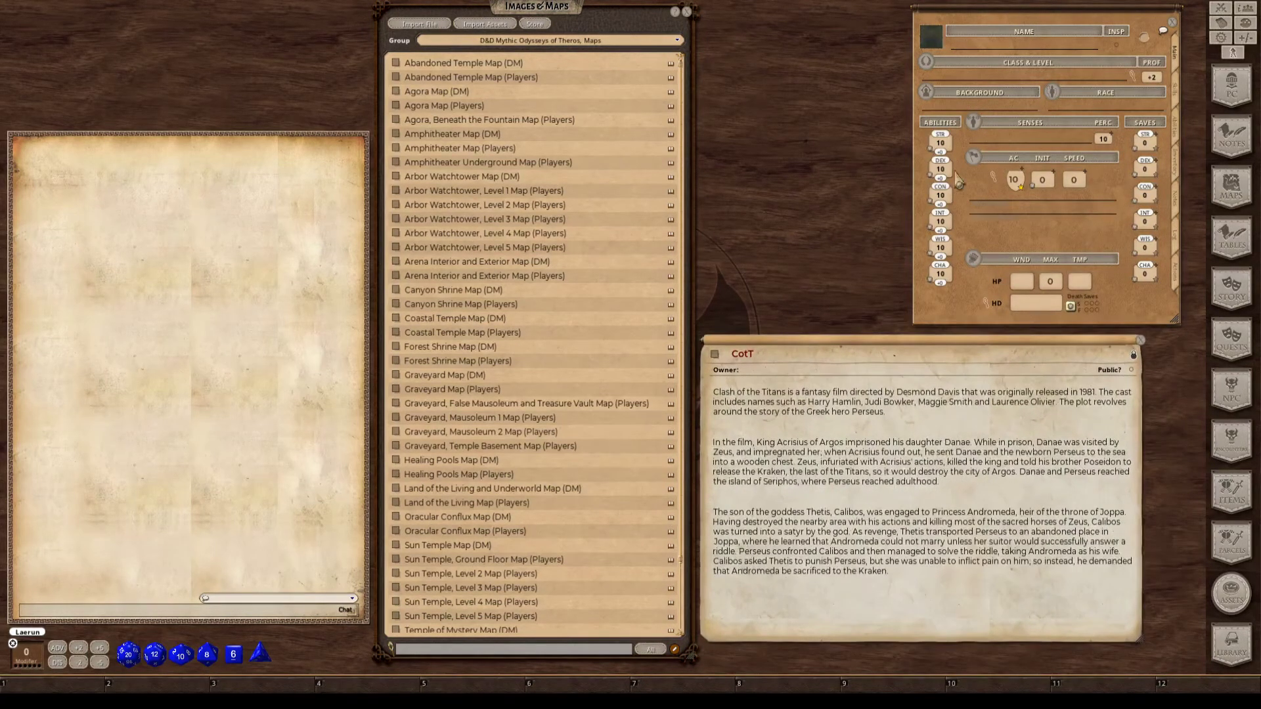
Move the blank character sheet beside the Images & Maps list and stretch it to nearly the full tabletop height.
drag(994, 100, 795, 97)
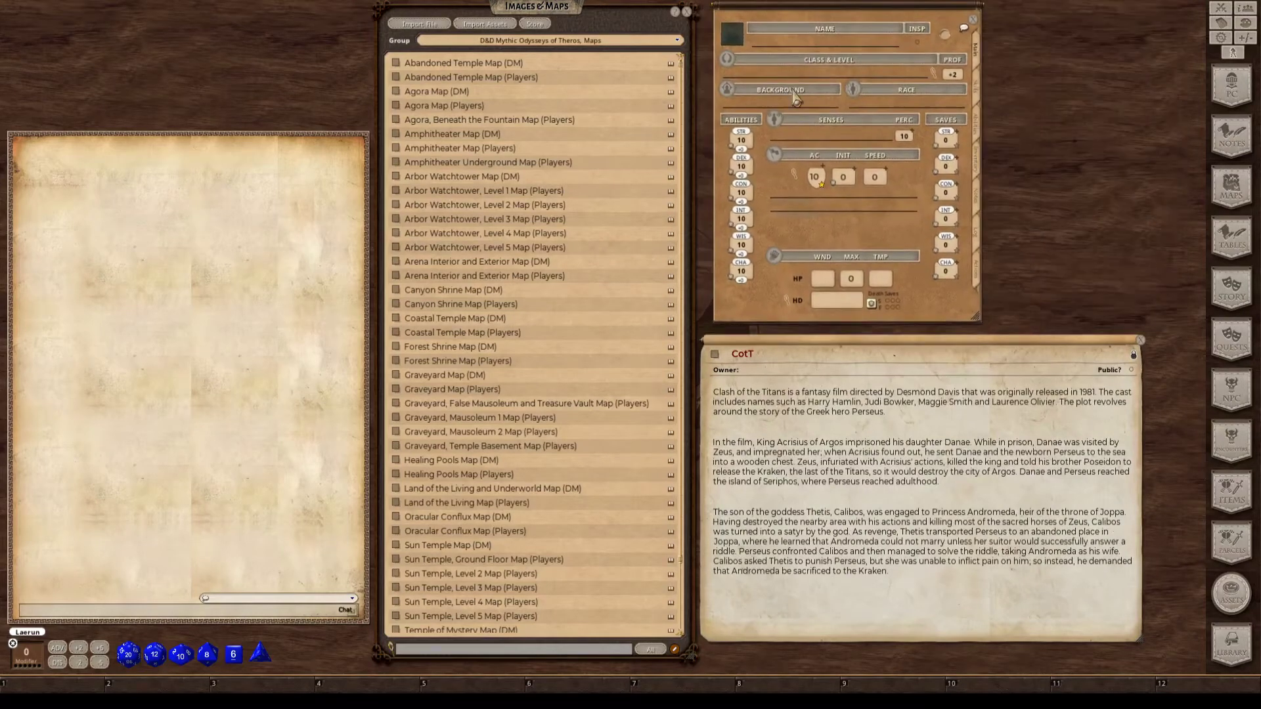
drag(981, 323, 998, 668)
key(ctrl)
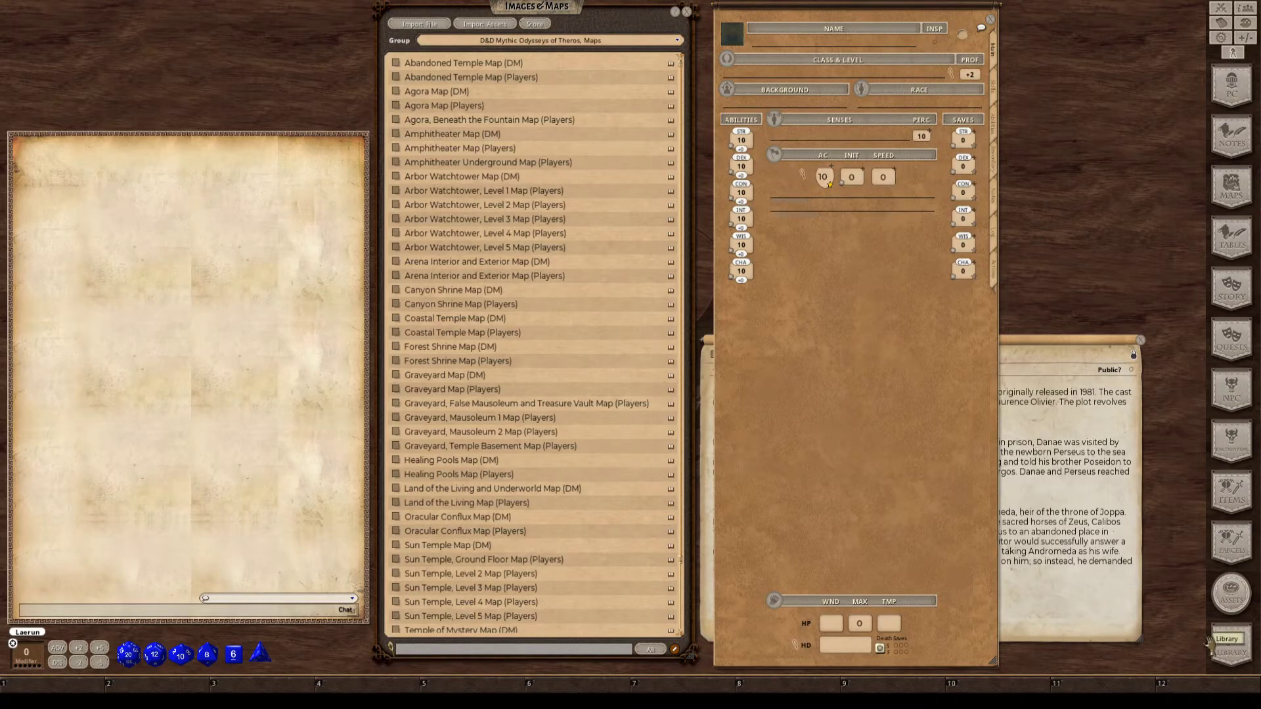
Open the Library and look through its loaded modules, from the effects coding modules to the Mythic Odysseys of Theros entries.
click(1232, 650)
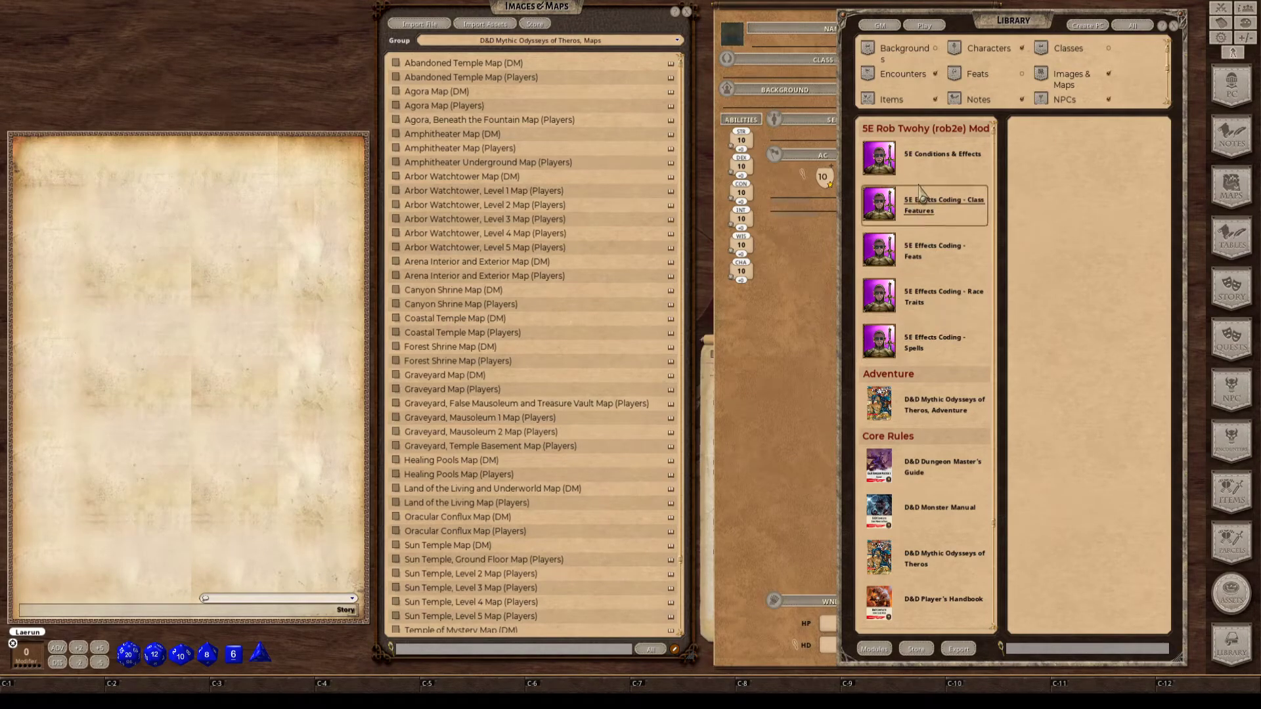
scroll(931, 347, down, 2)
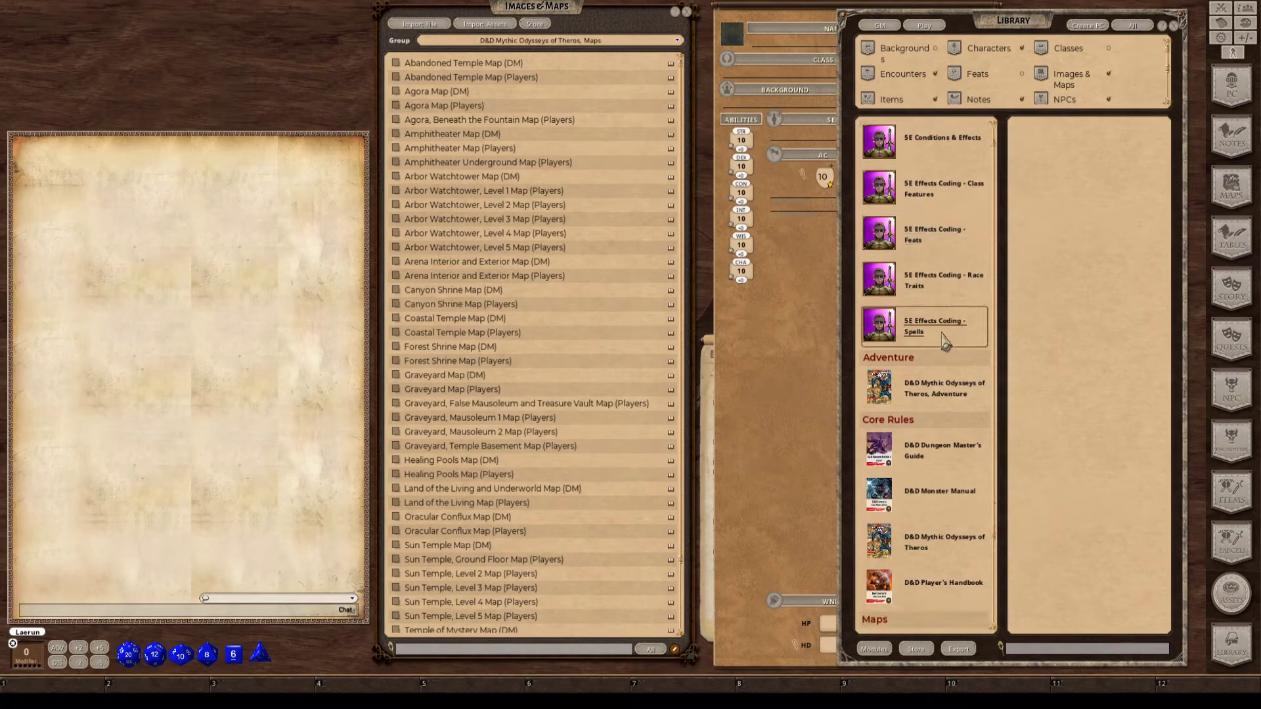
scroll(906, 375, down, 2)
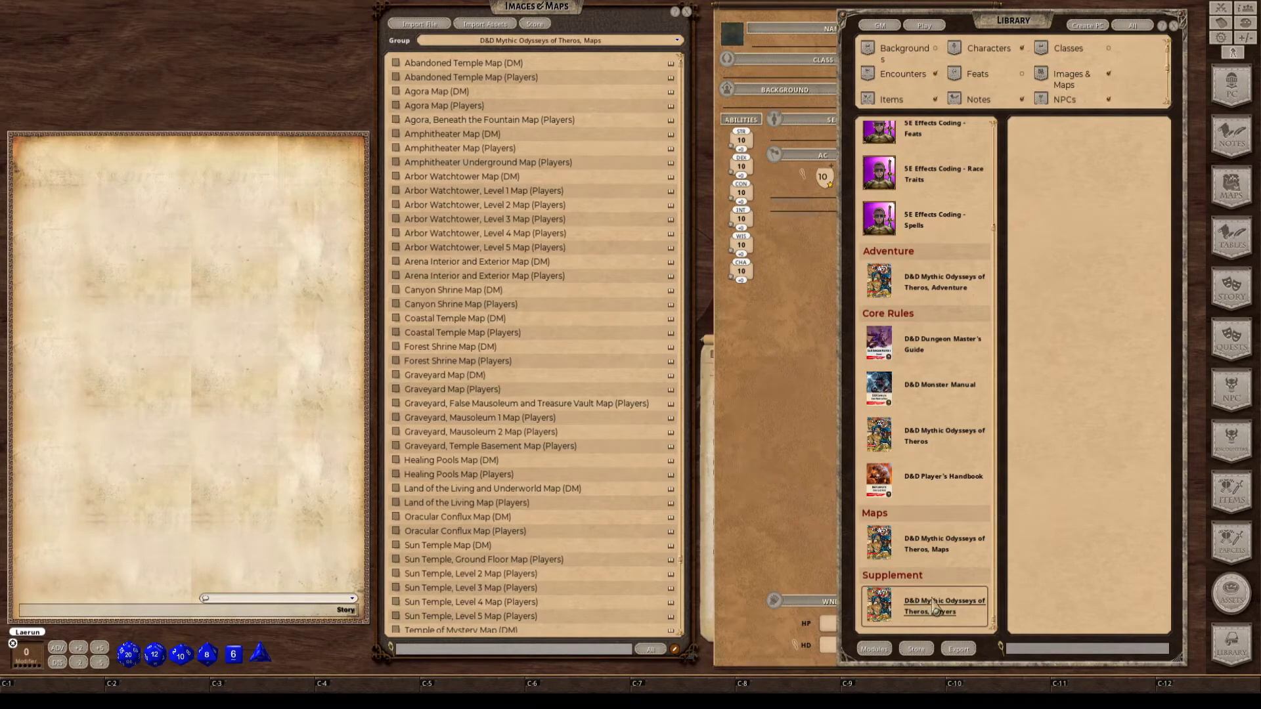
scroll(952, 534, up, 3)
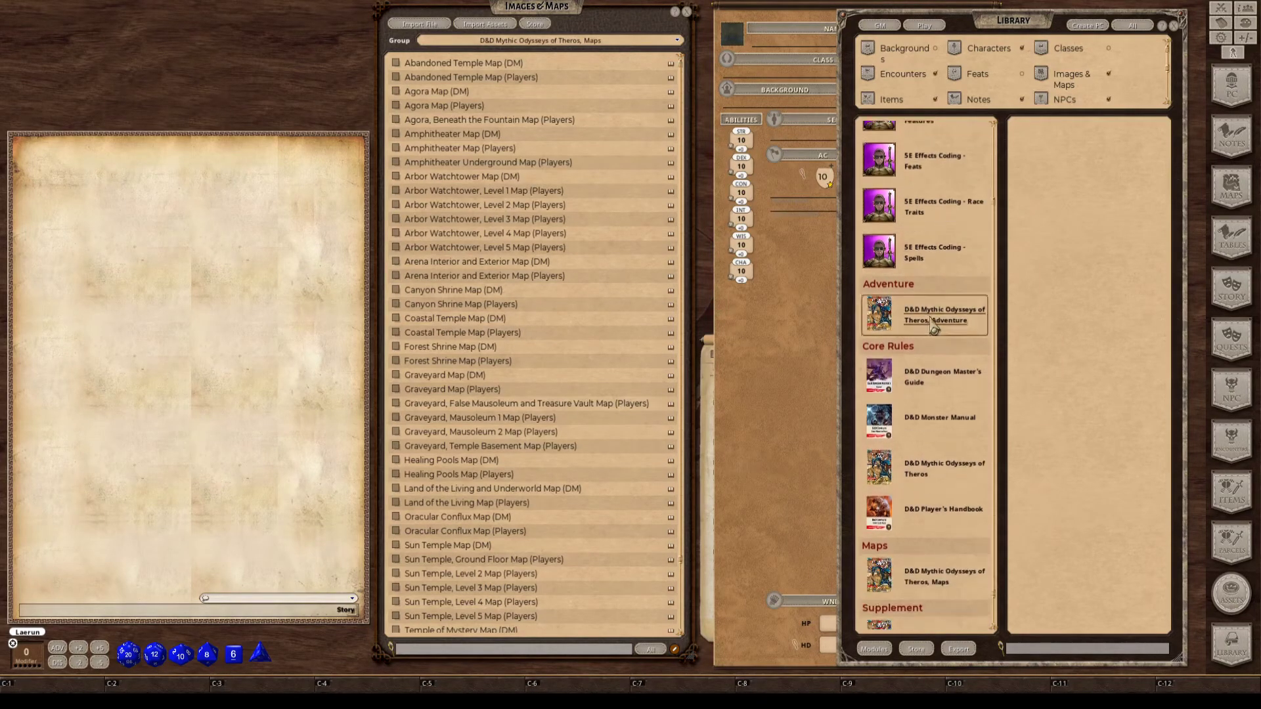
scroll(933, 325, down, 3)
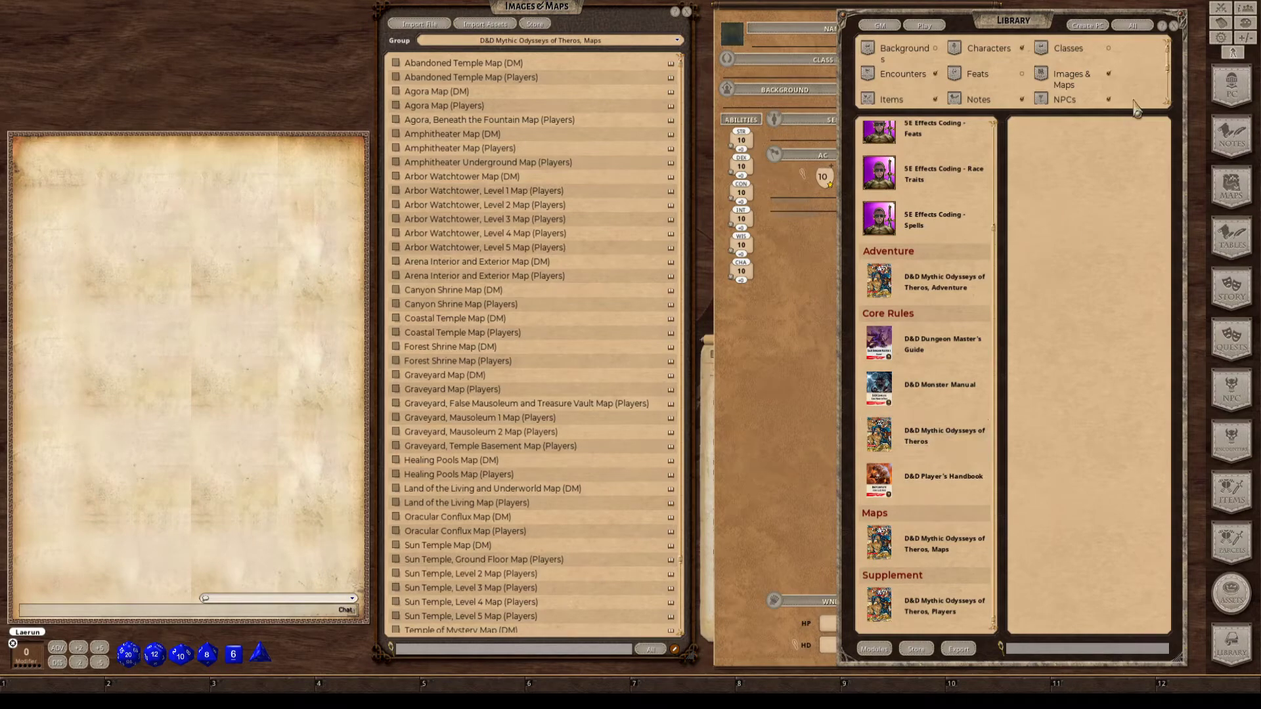
Set the sidebar to show all record types and close the Library.
ctrl+click(1146, 29)
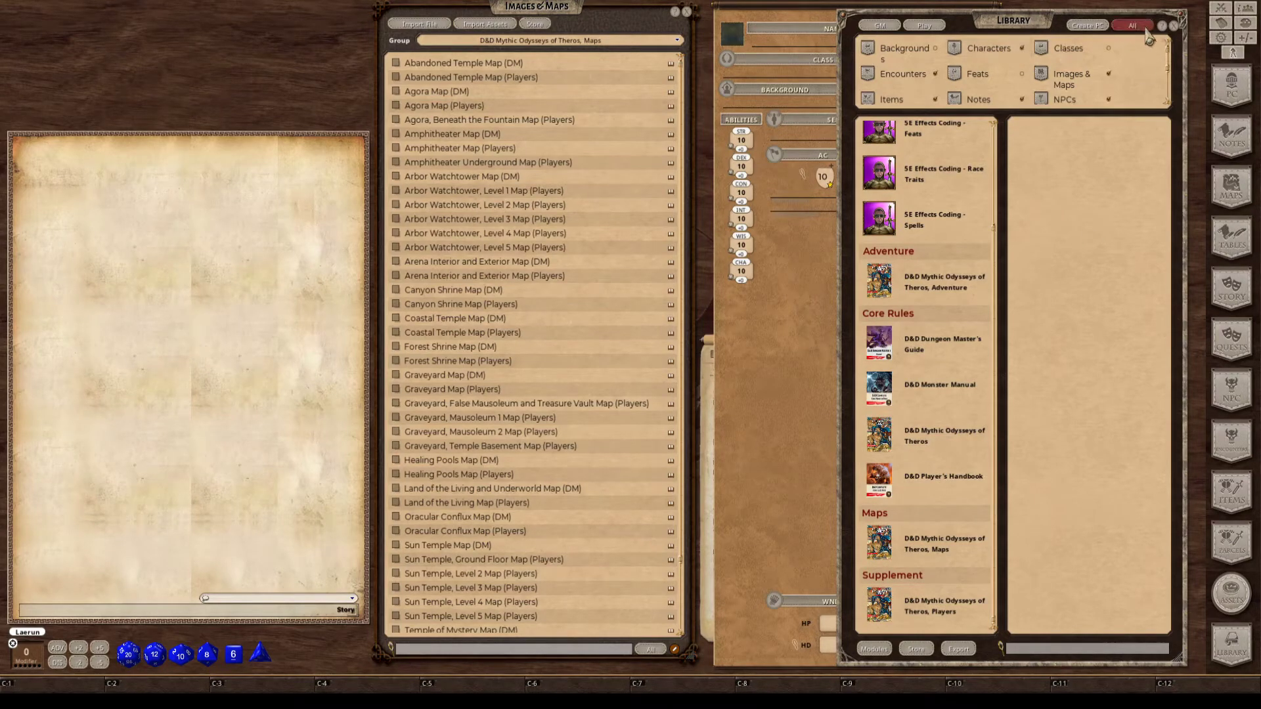
click(1174, 26)
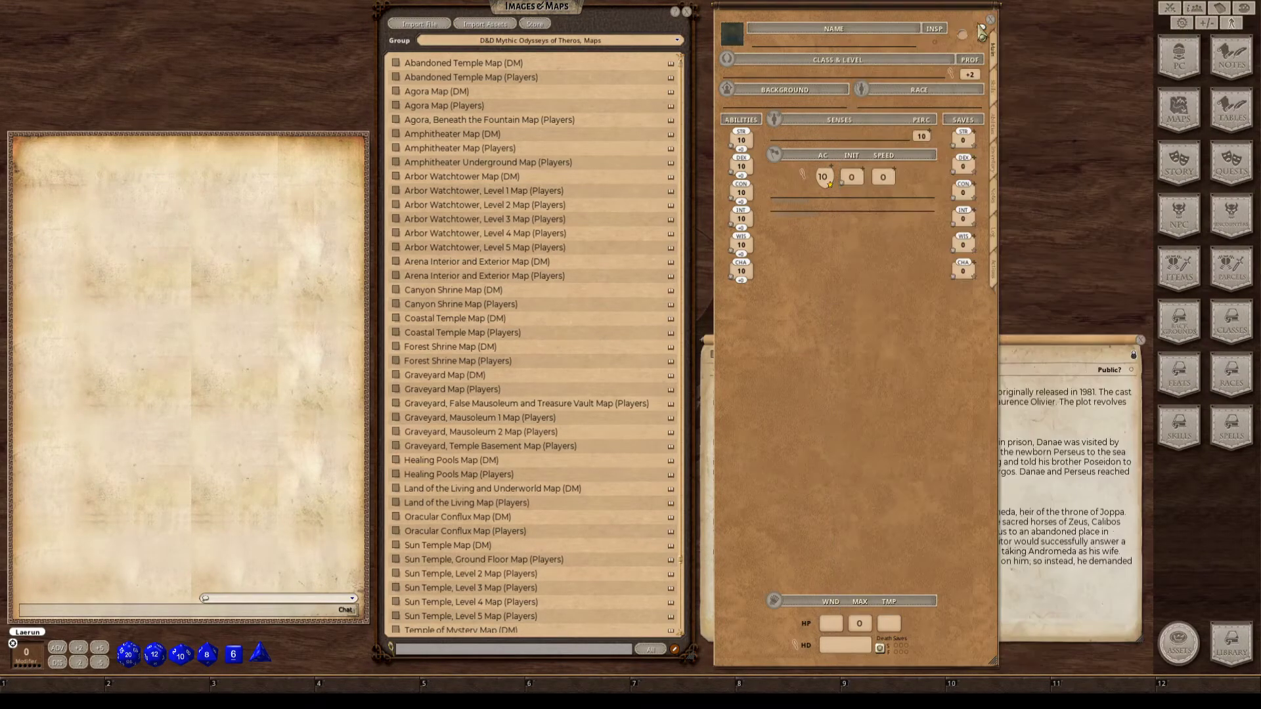
key(ctrl)
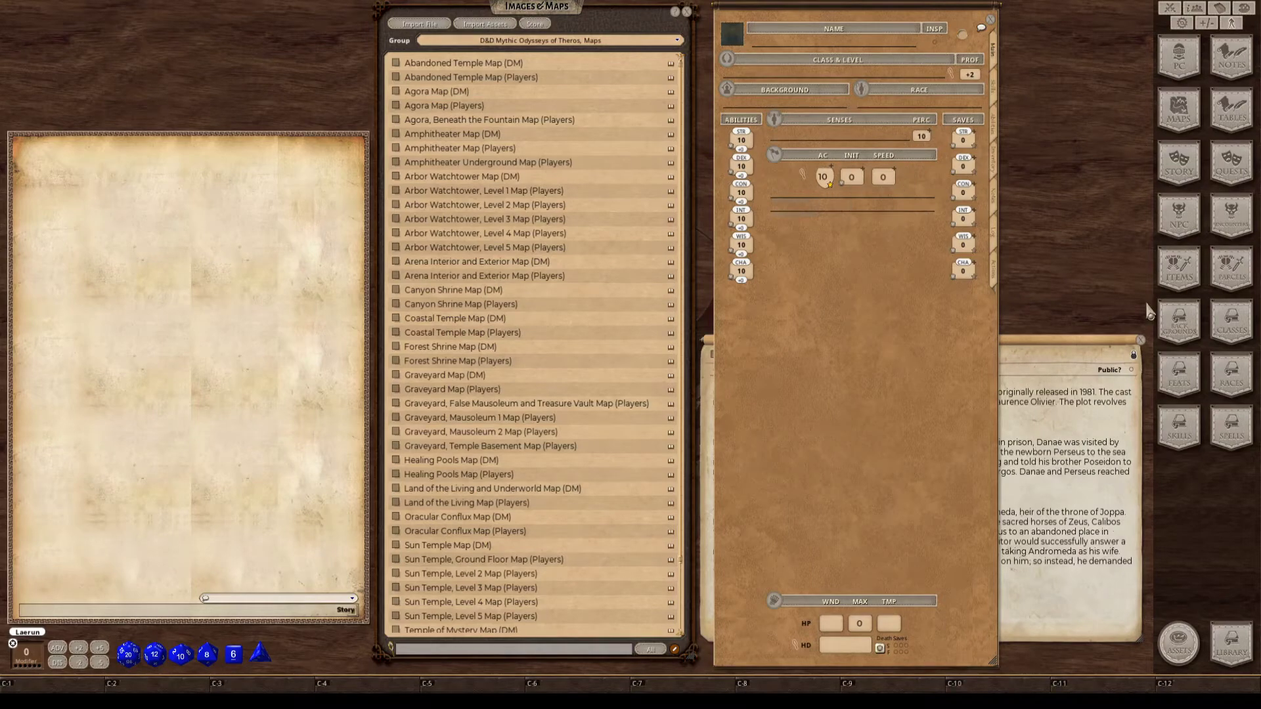
Reopen the Library, set the sidebar to the Create PC record types, and close the Library.
click(1230, 645)
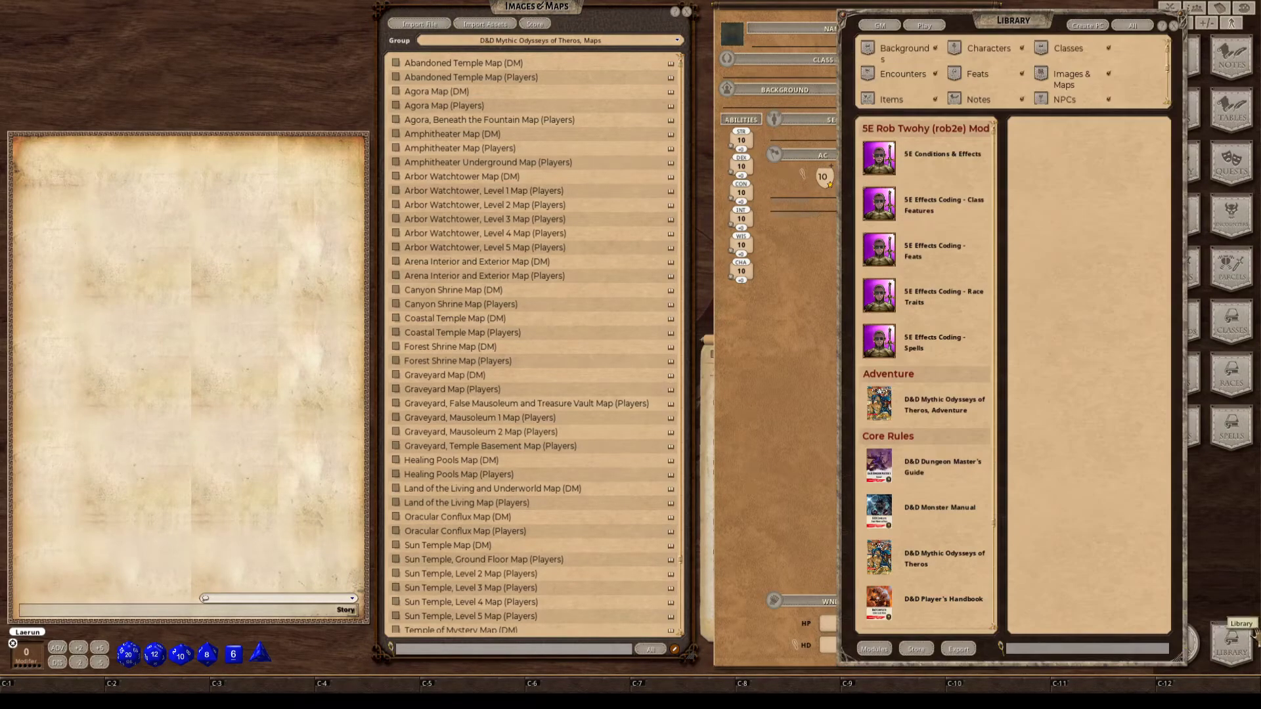
click(1093, 26)
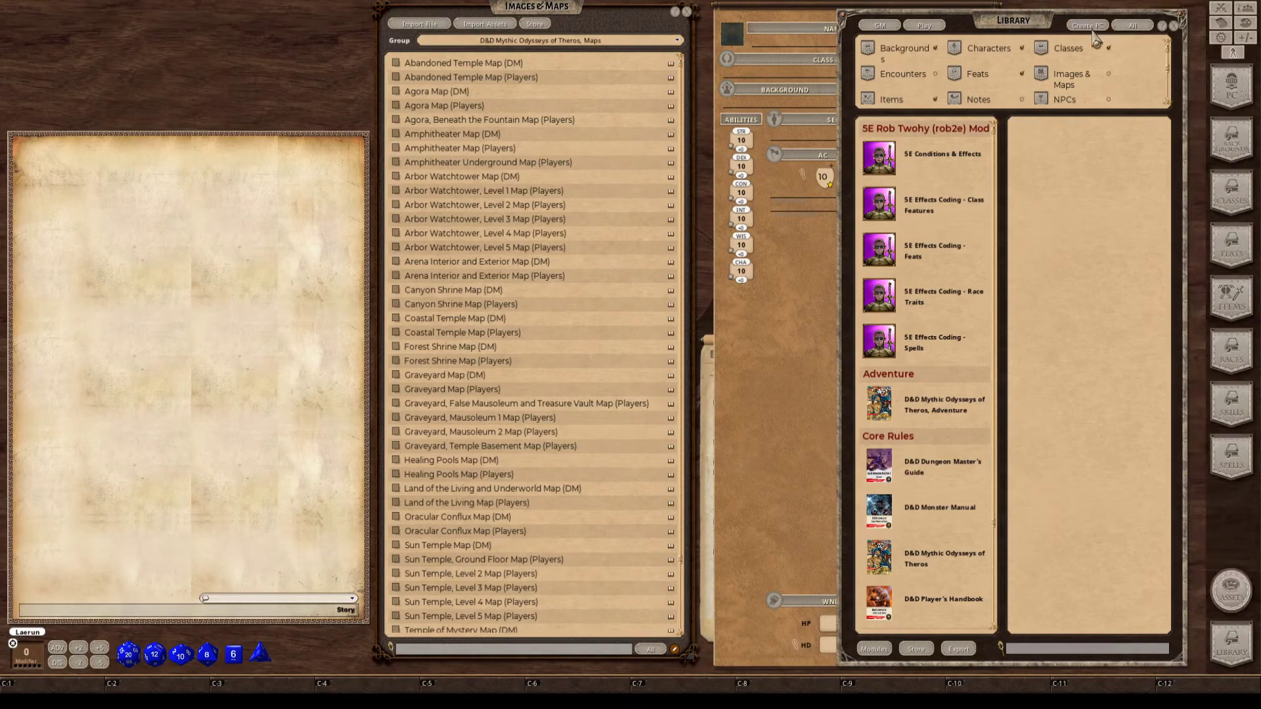
click(1175, 26)
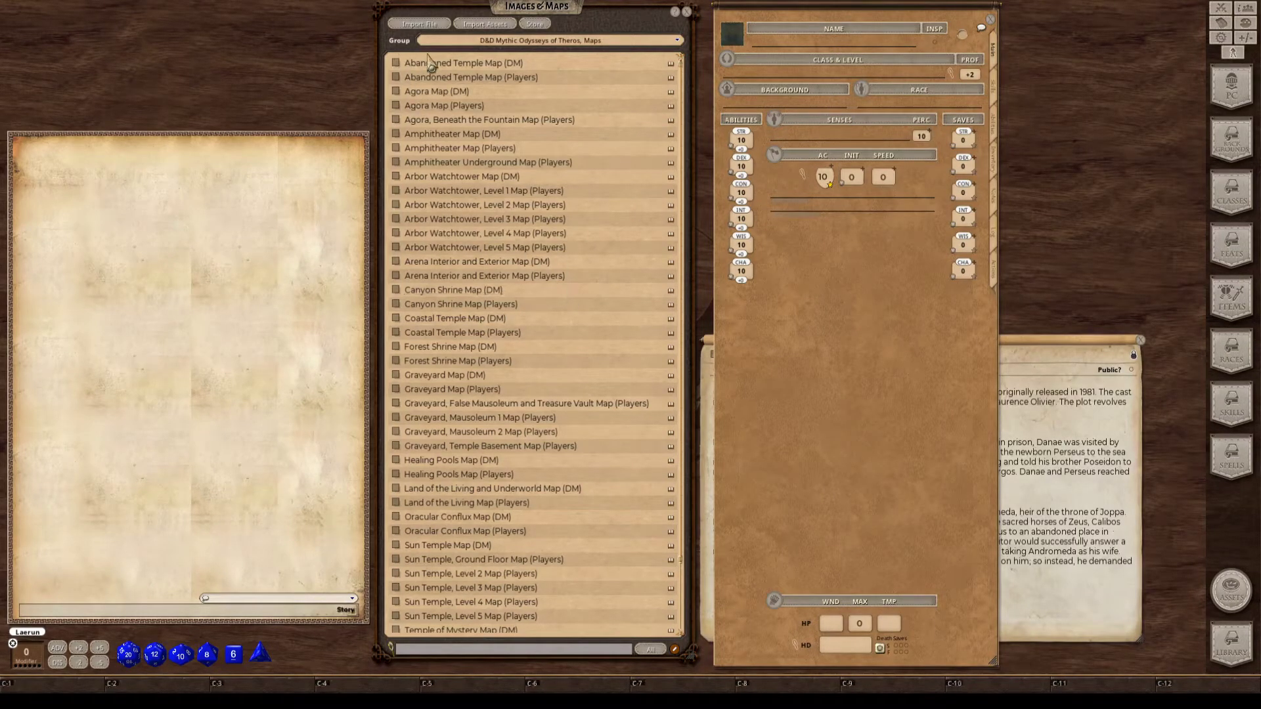
Open the Abandoned Temple Map (Players), examine its layout at different magnifications, and close it.
click(397, 78)
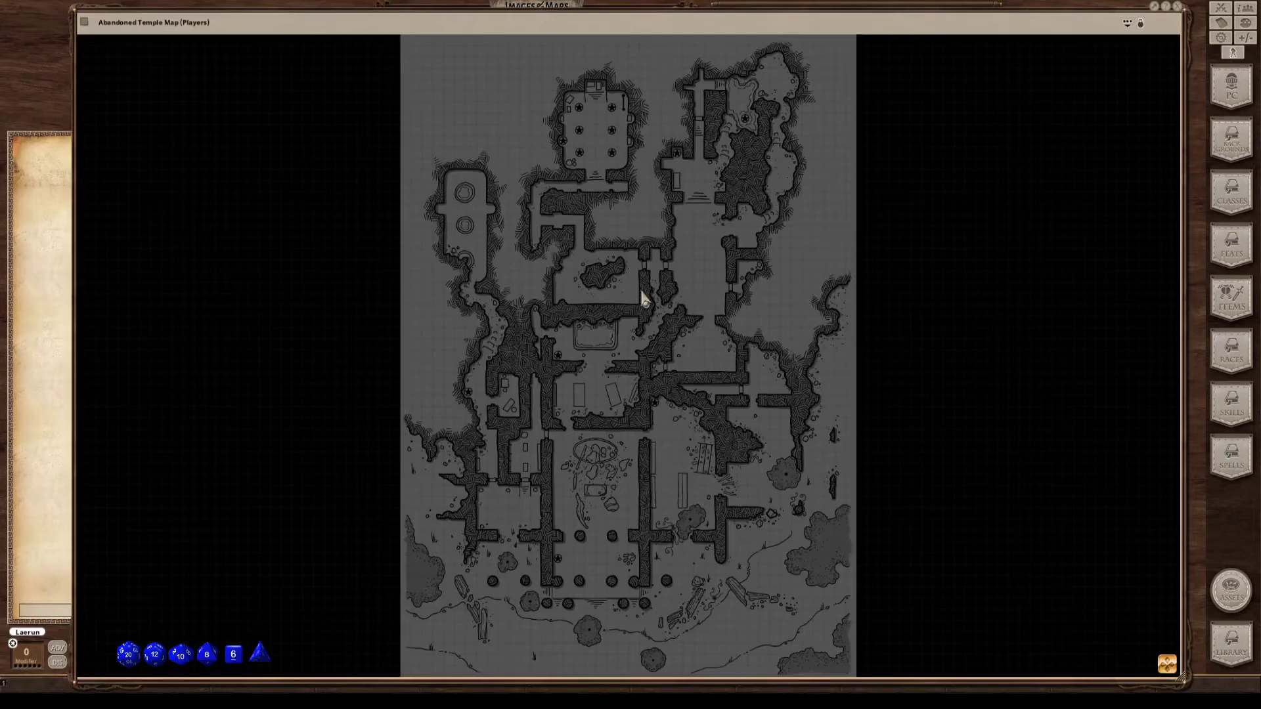
scroll(665, 392, down, 3)
scroll(663, 394, up, 5)
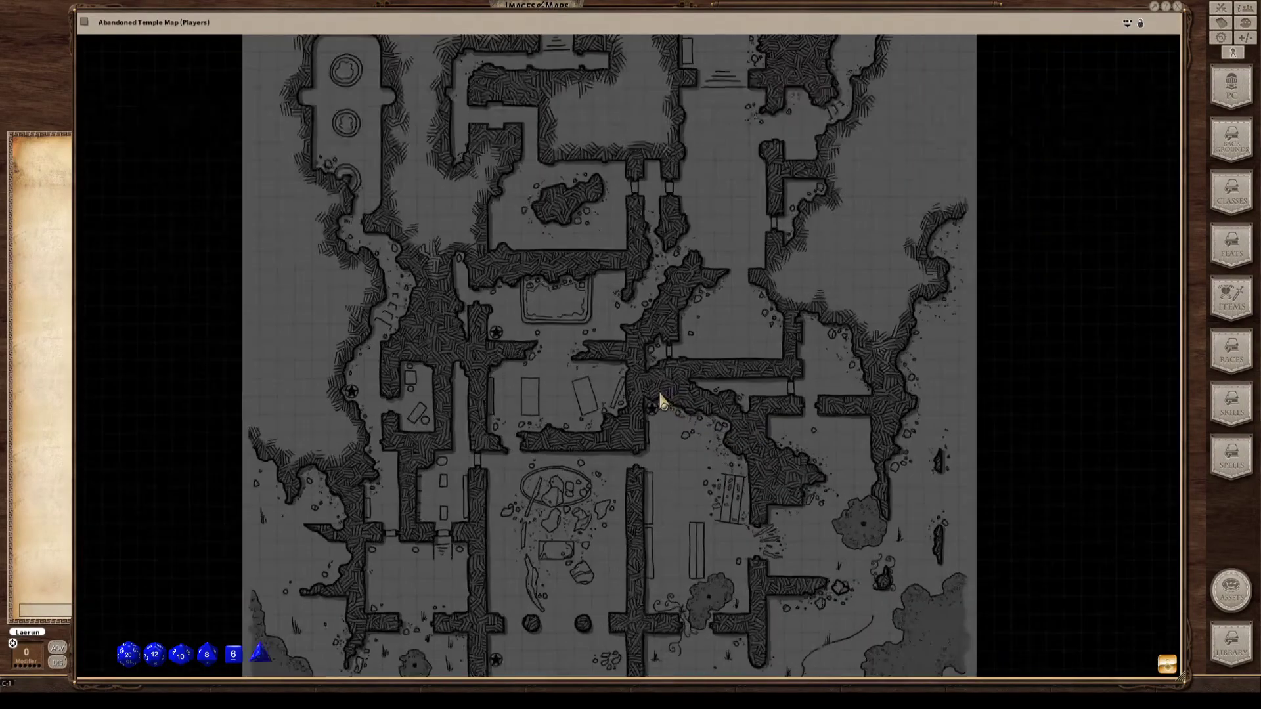
scroll(662, 399, down, 2)
scroll(661, 398, down, 2)
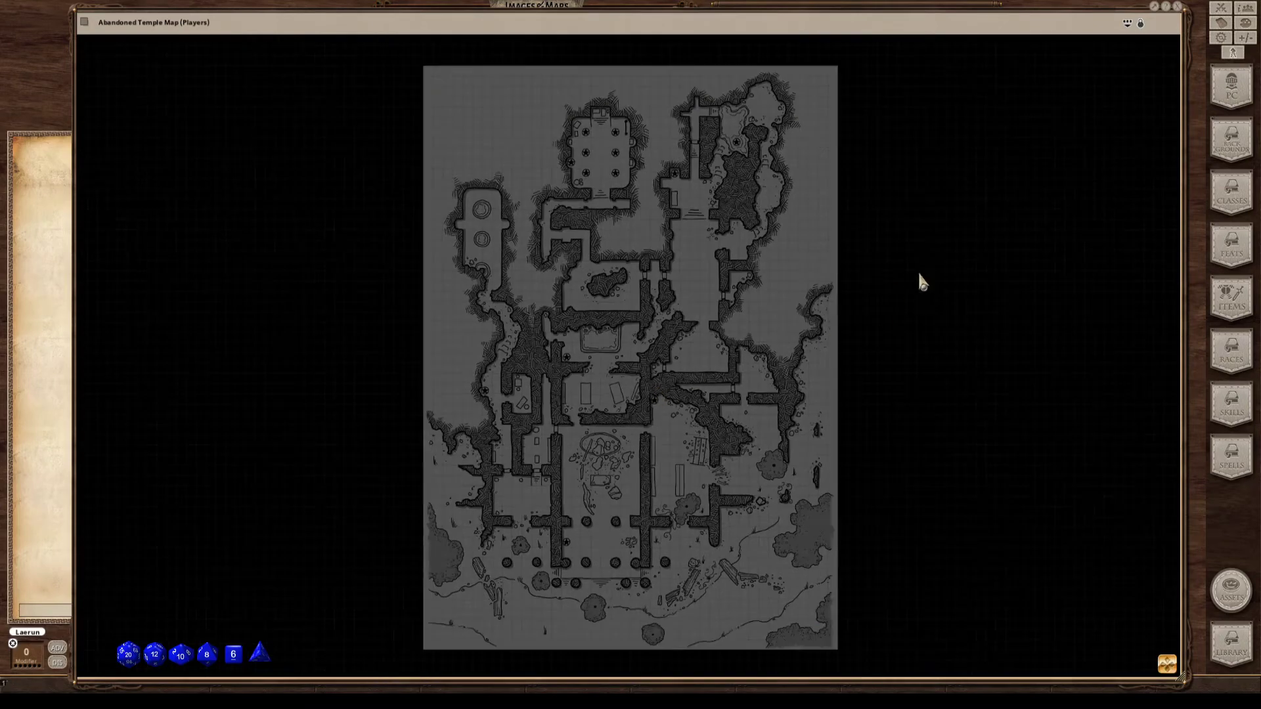
scroll(643, 351, up, 2)
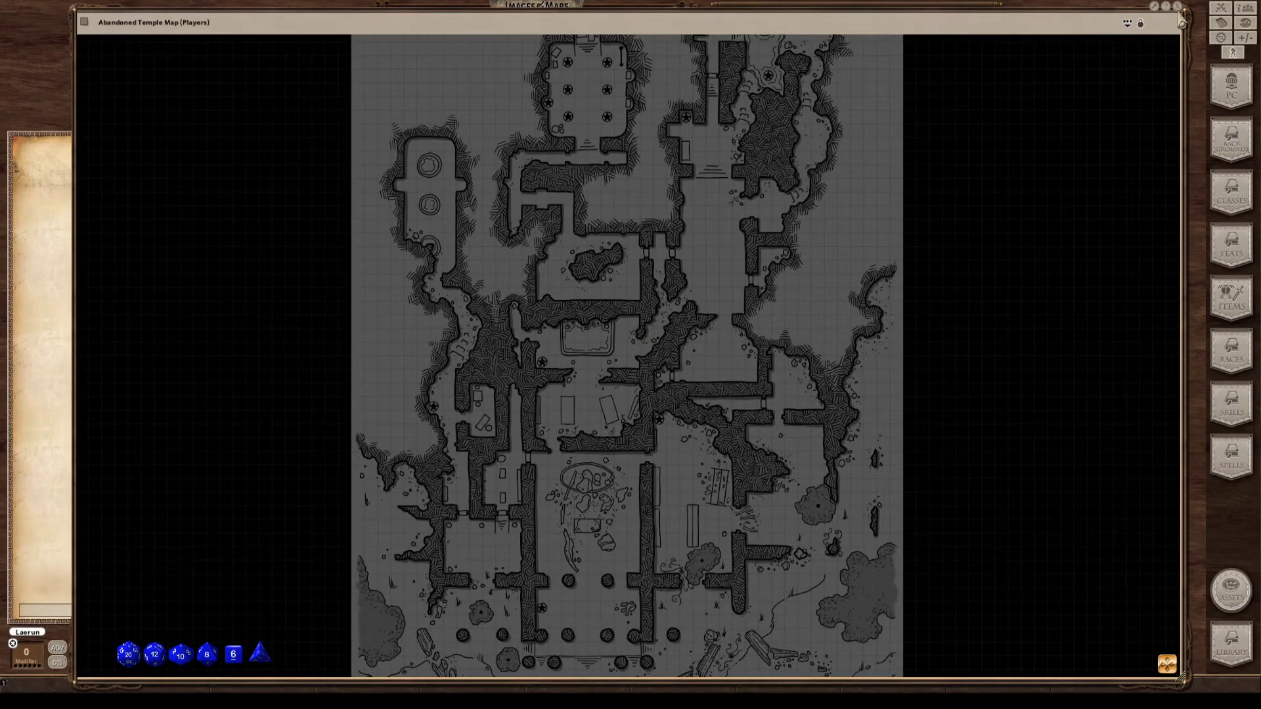
click(1179, 11)
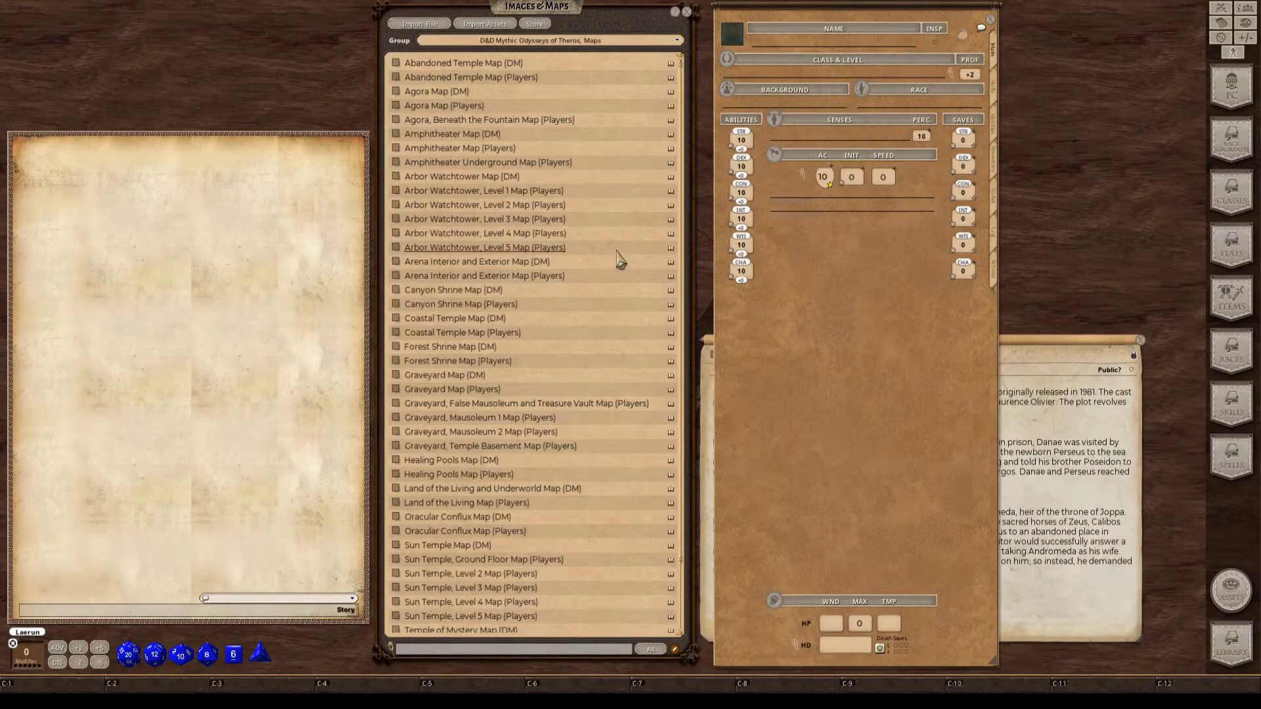
Open the Agora, Beneath the Fountain Map (Players), examine its rooms, and close it.
click(398, 121)
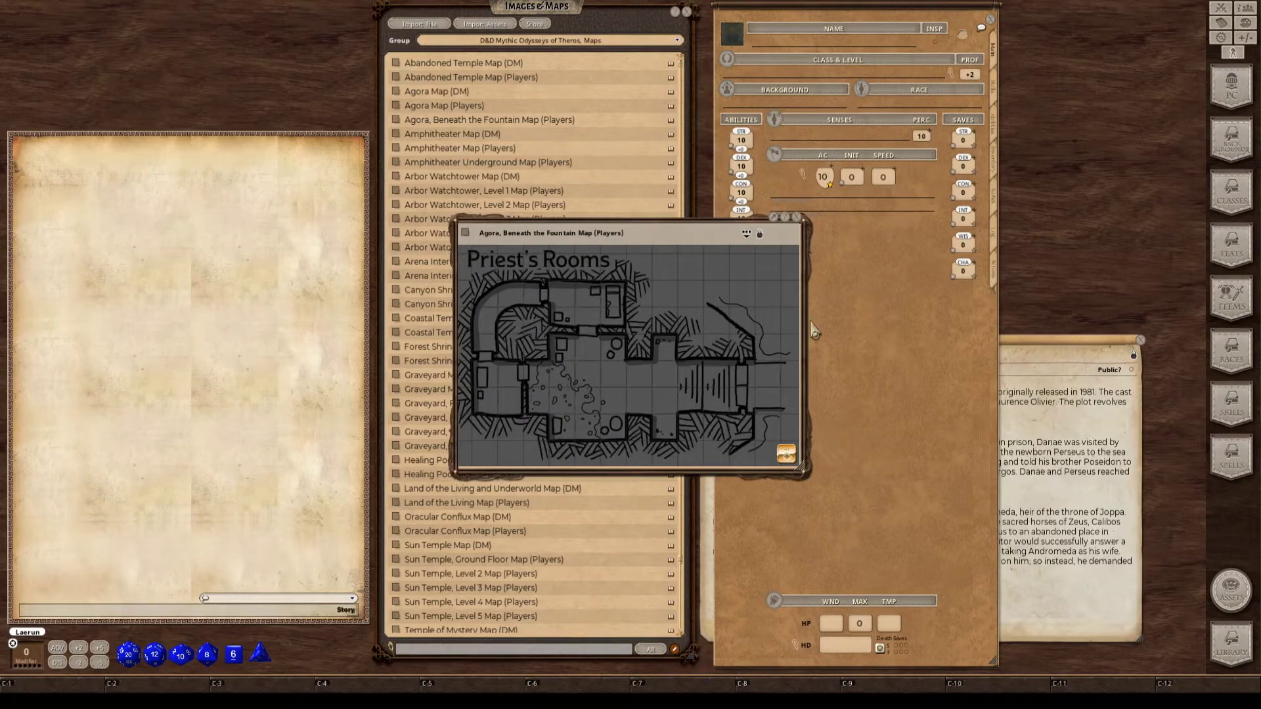
scroll(662, 355, up, 3)
scroll(661, 355, down, 3)
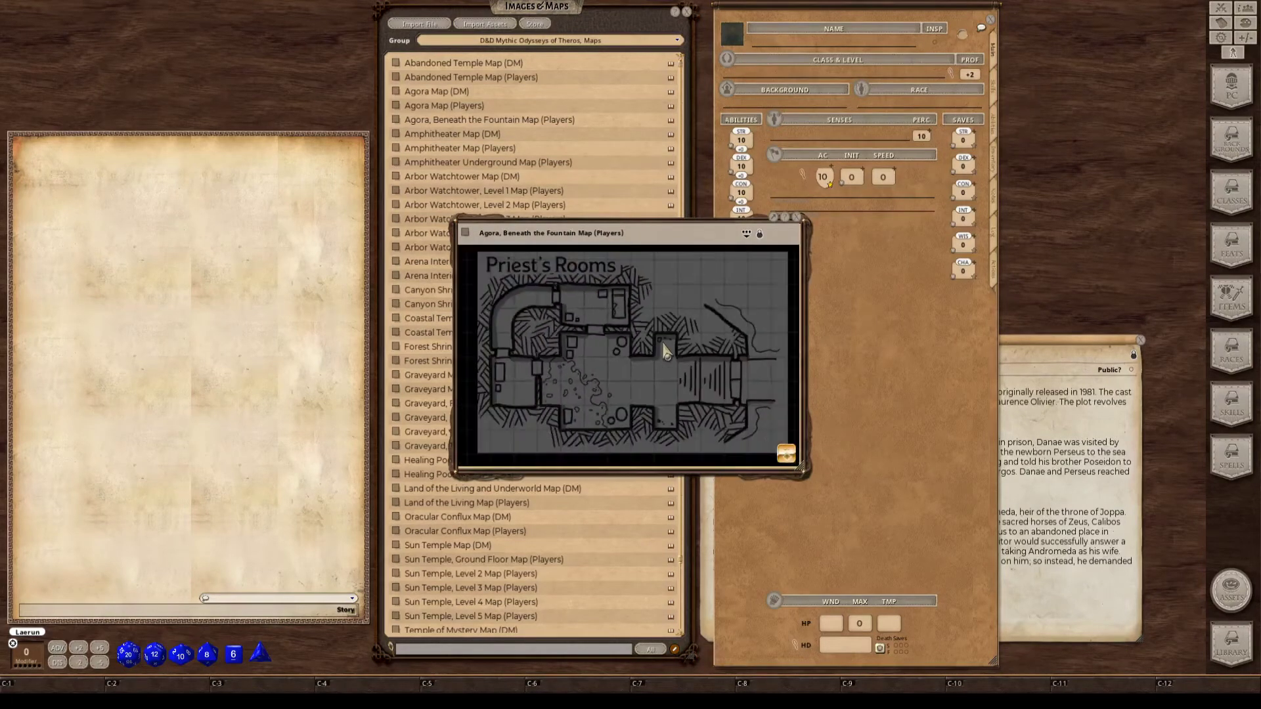
scroll(664, 351, up, 3)
scroll(690, 332, down, 2)
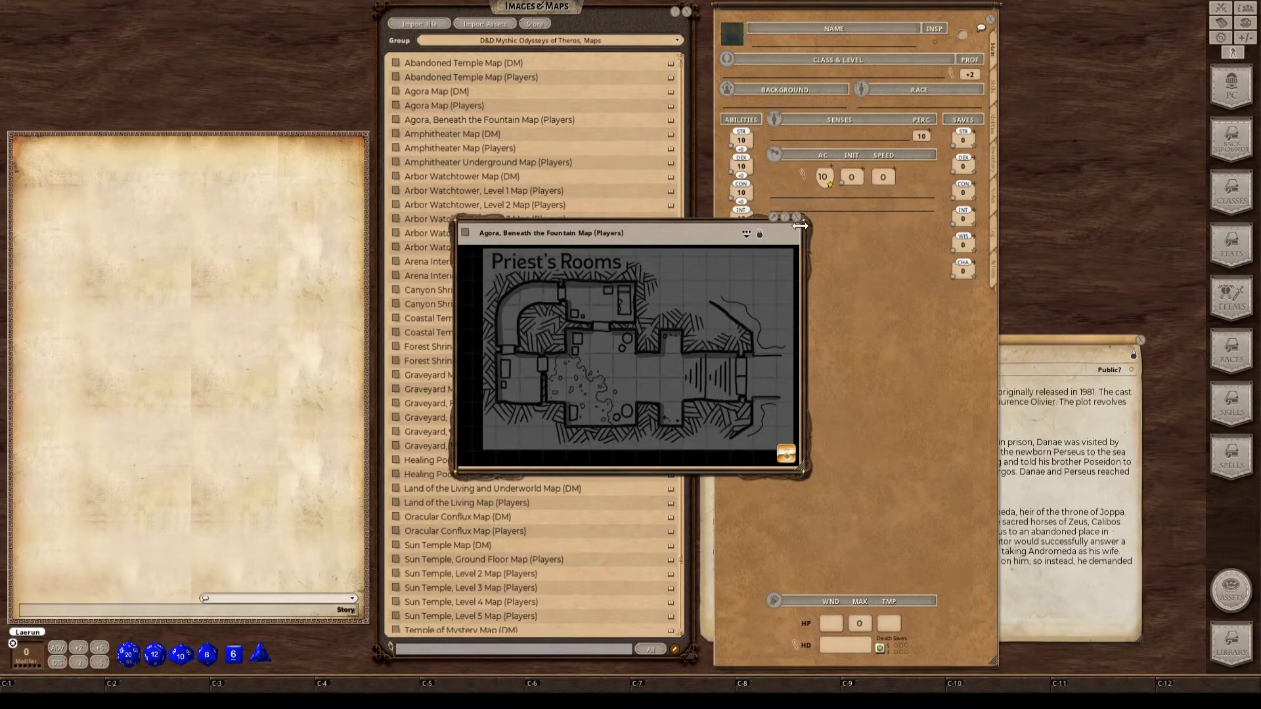
click(798, 224)
Open the Sun Temple, Ground Floor Map (Players), and unlock it for editing.
scroll(519, 426, down, 3)
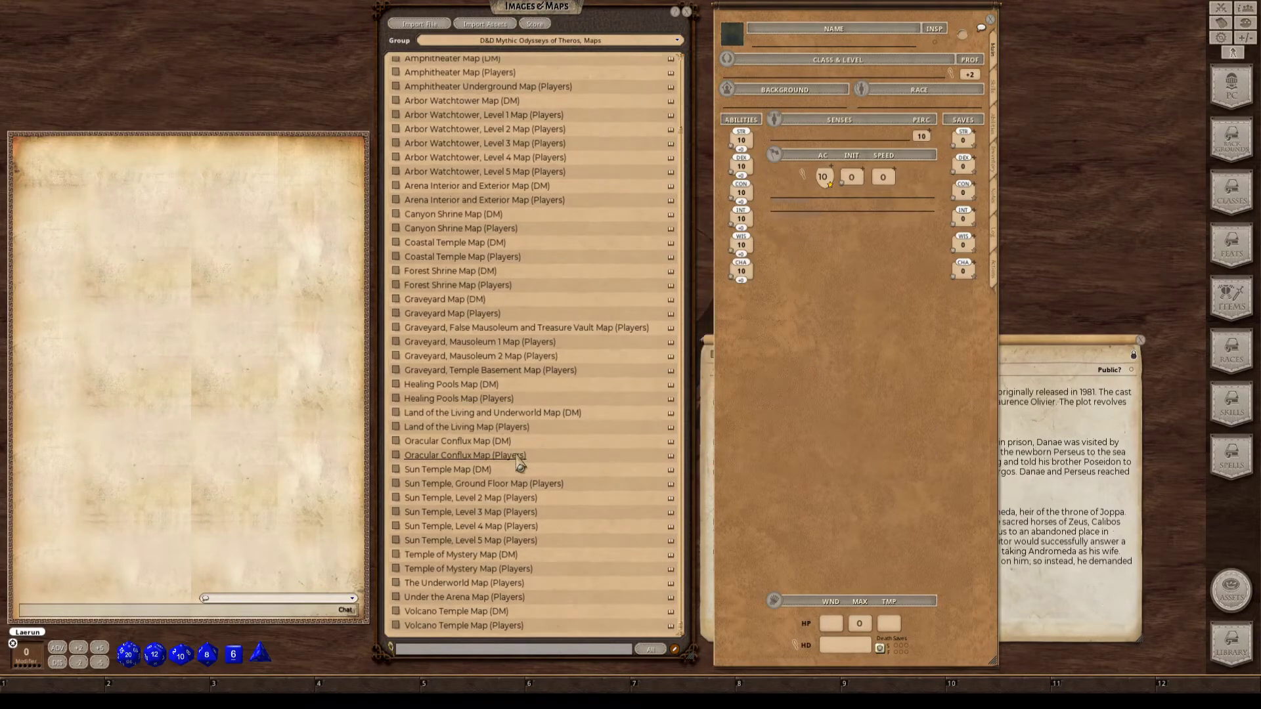
scroll(549, 489, up, 2)
scroll(549, 522, down, 2)
click(397, 484)
scroll(566, 481, down, 5)
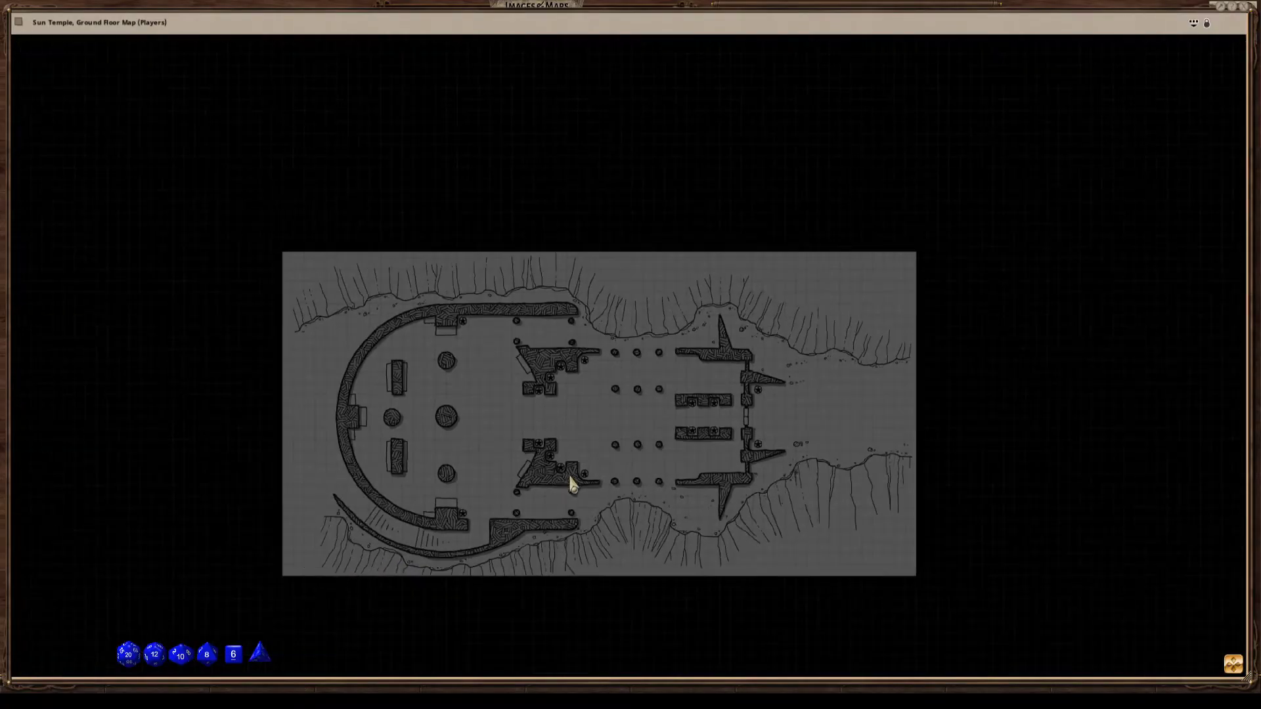
scroll(569, 483, up, 4)
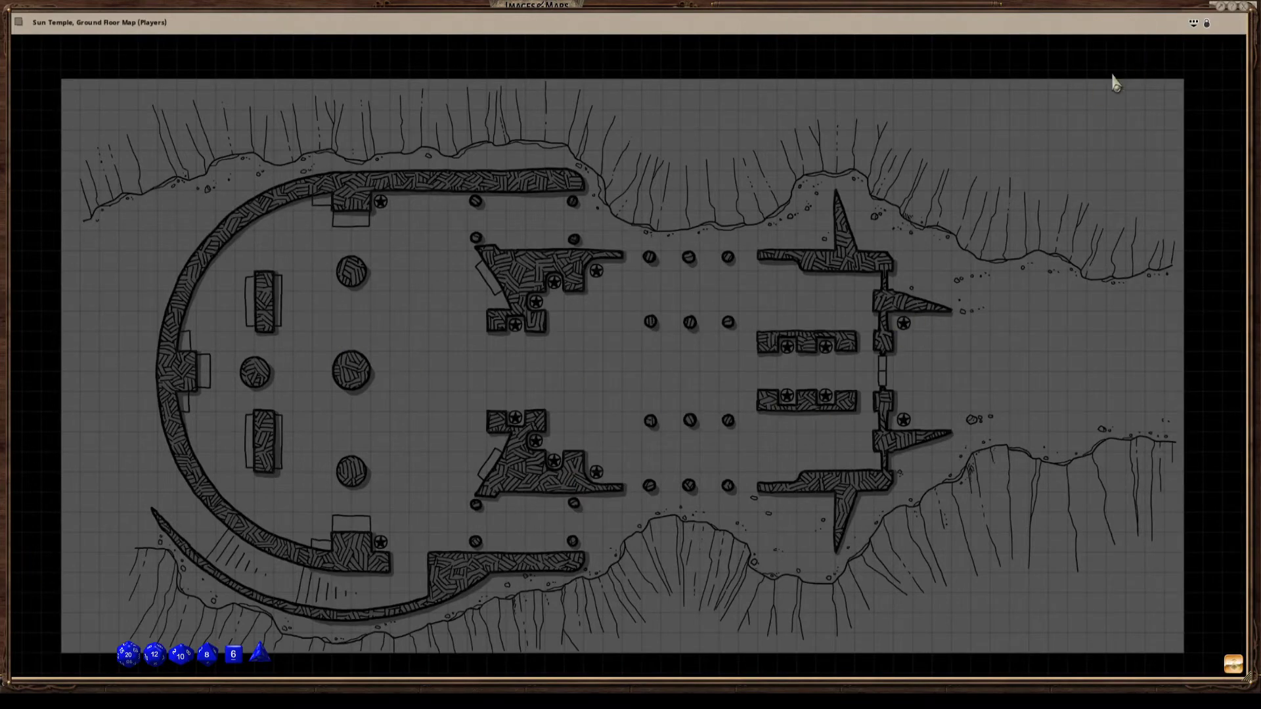
right_click(1048, 93)
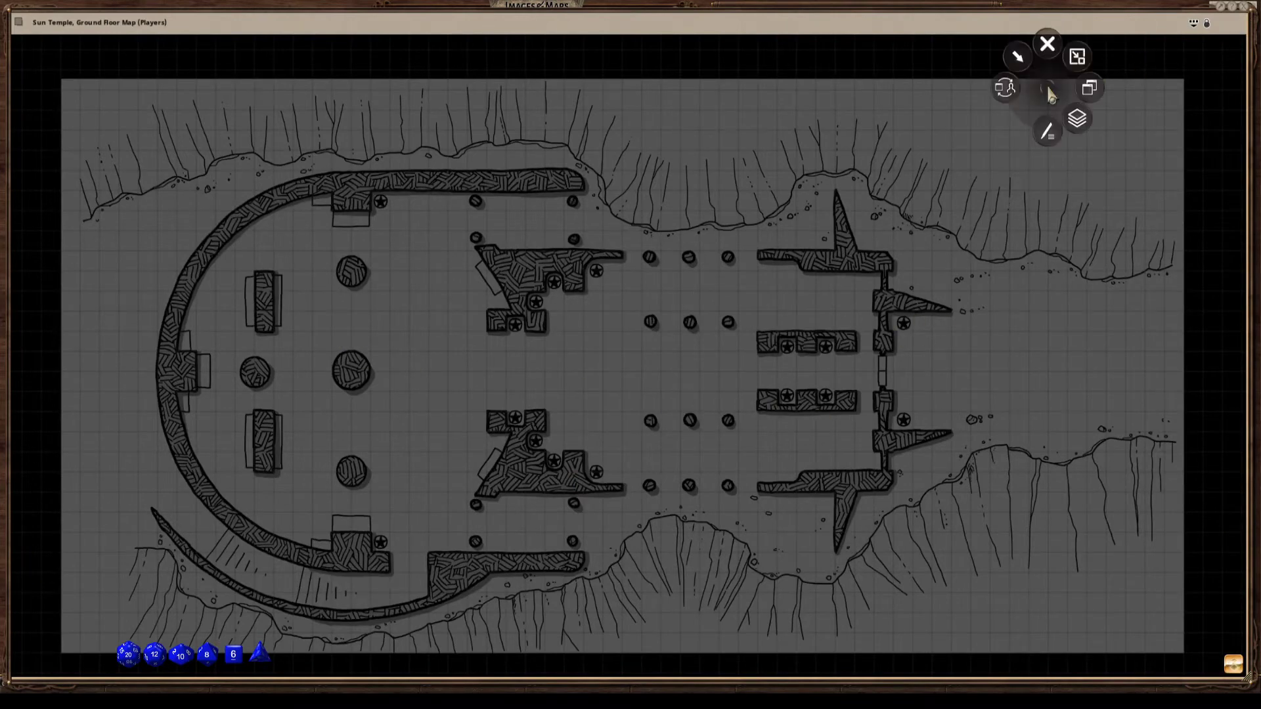
click(1207, 28)
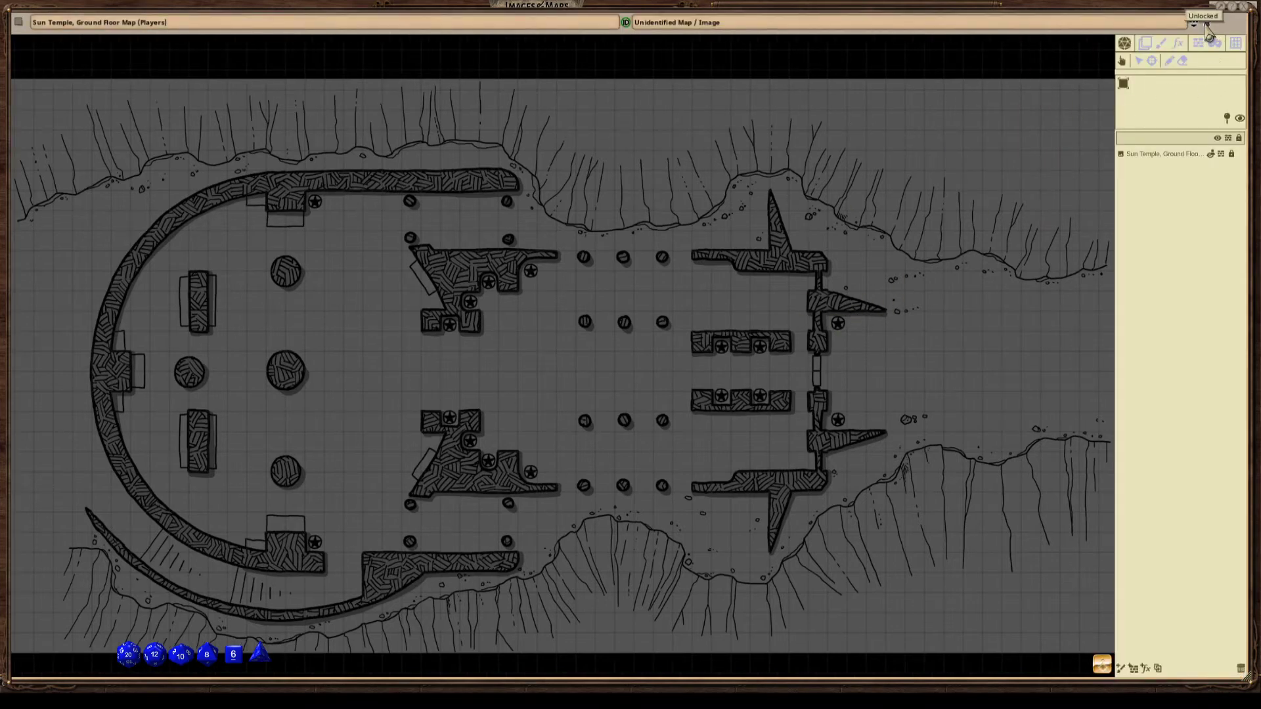
Toggle the Sun Temple map's line of sight off and back on, and display its line-of-sight occluders for inspection.
click(1240, 137)
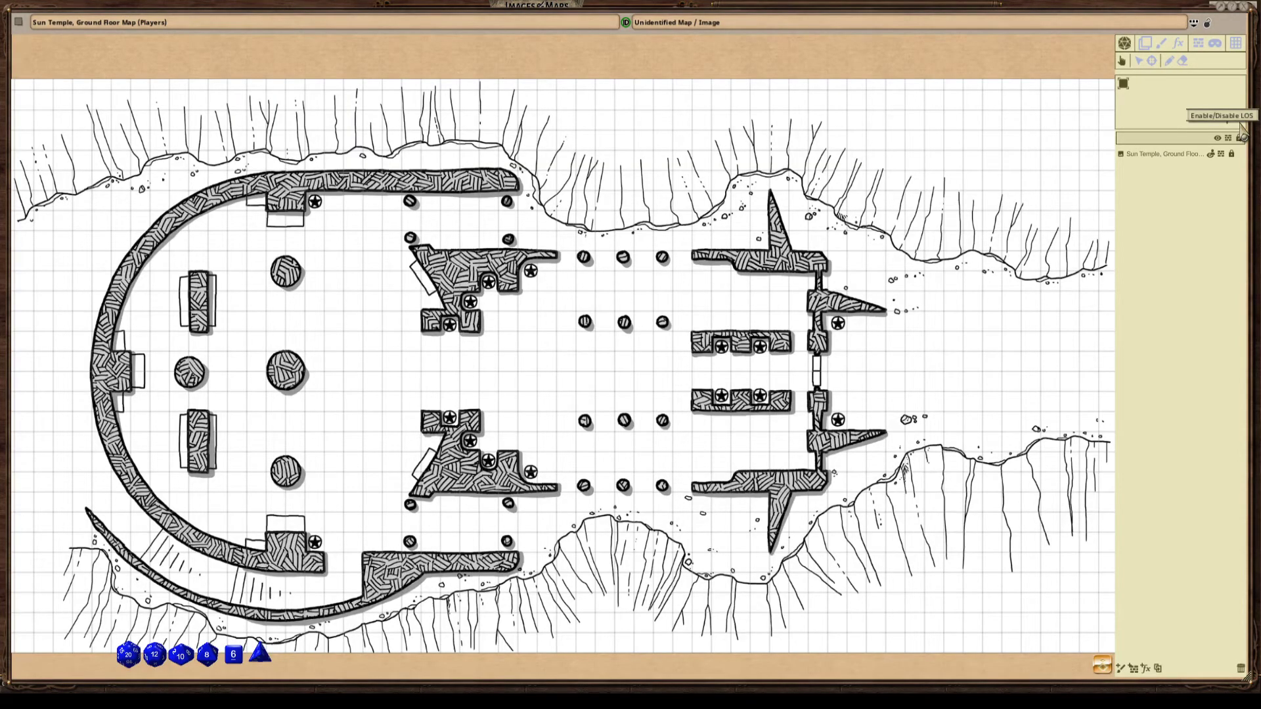
click(1240, 136)
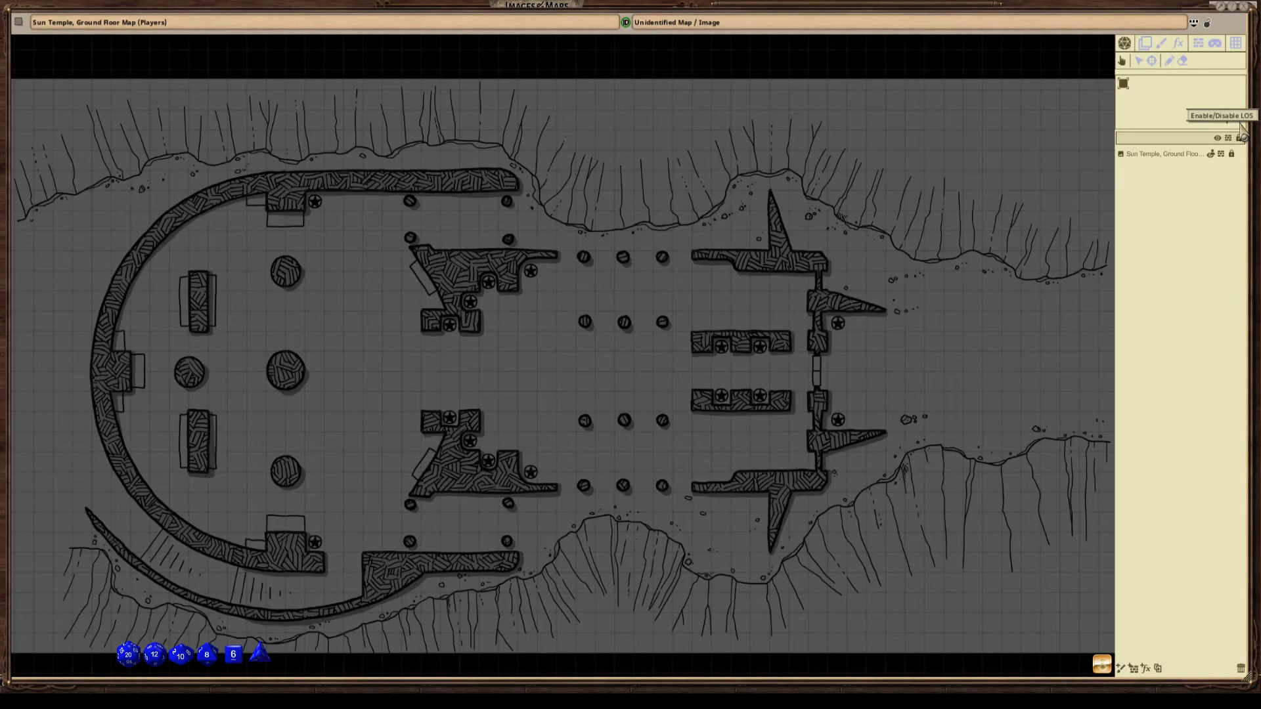
click(1203, 46)
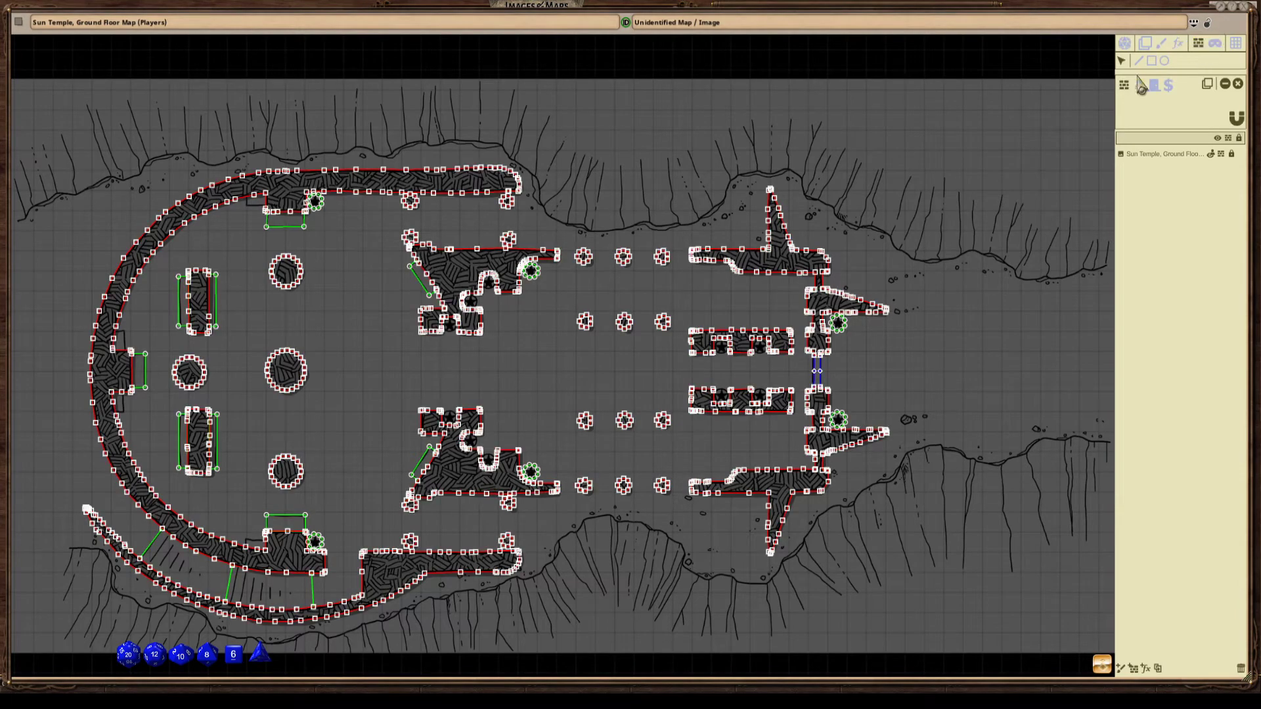
scroll(258, 442, up, 2)
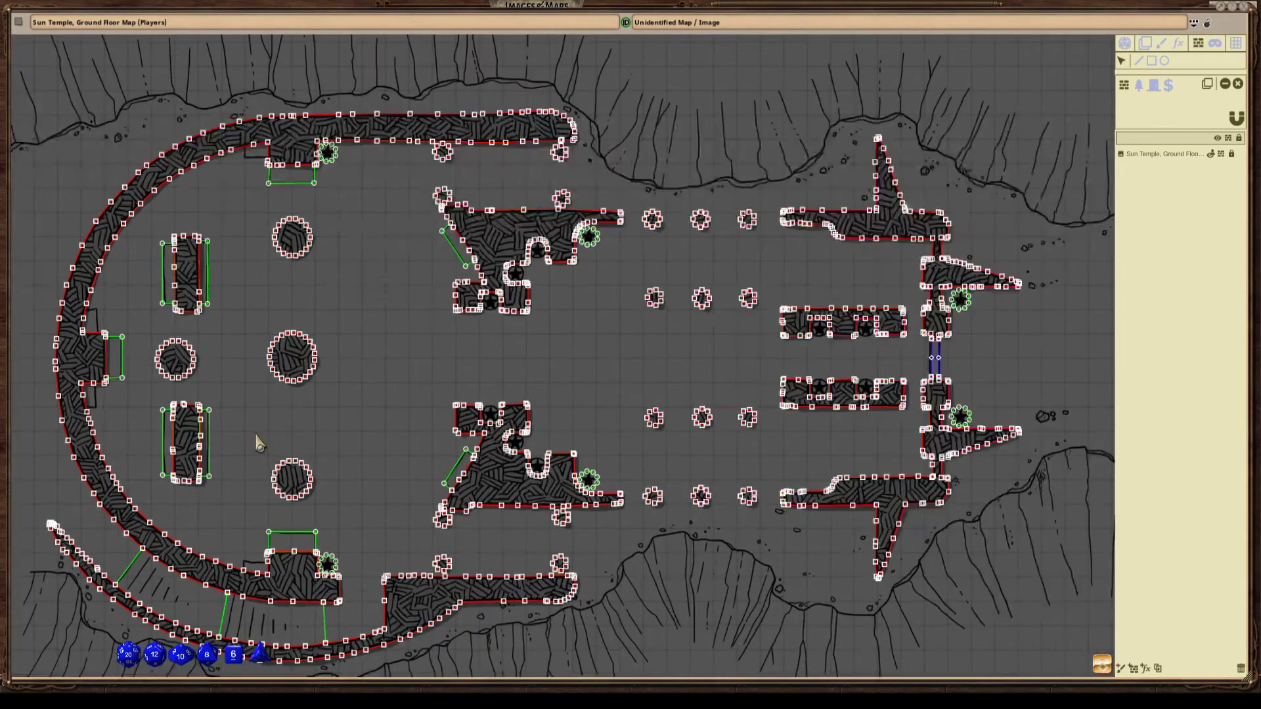
Leave line-of-sight editing on the Sun Temple, Ground Floor Map (Players), lock the map, and close it.
scroll(258, 443, down, 2)
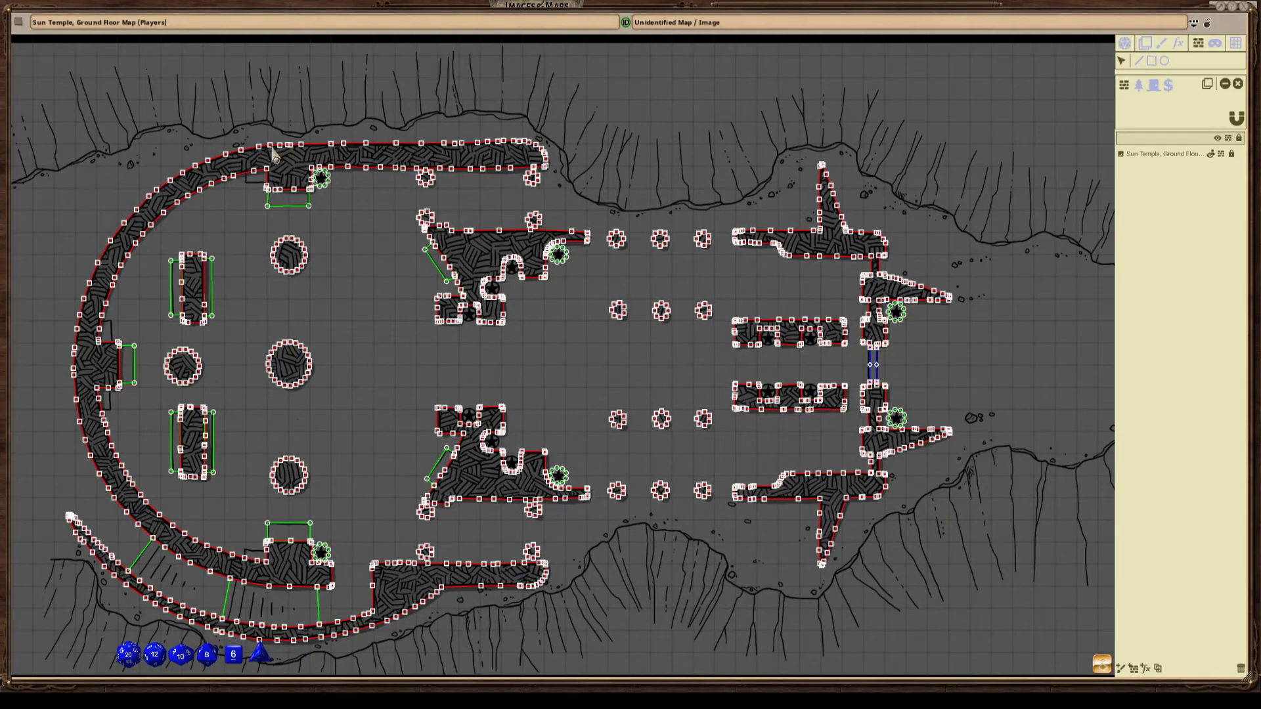
scroll(220, 290, up, 3)
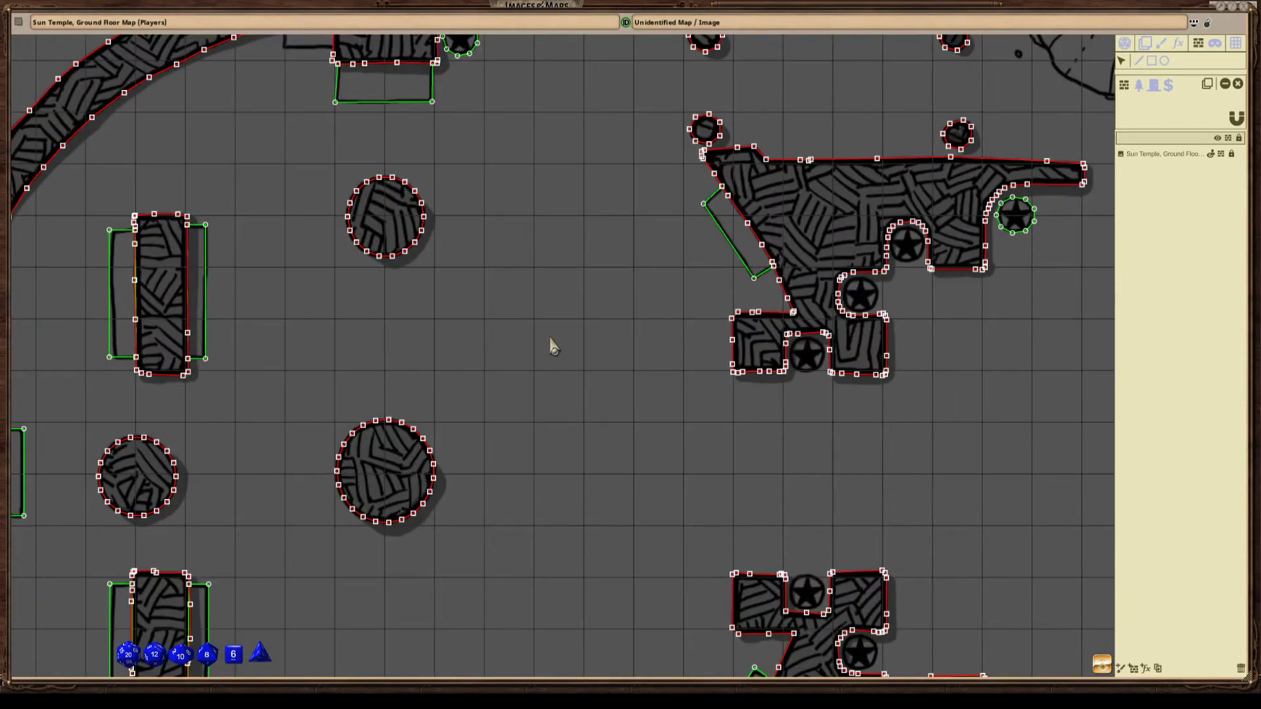
scroll(718, 348, down, 4)
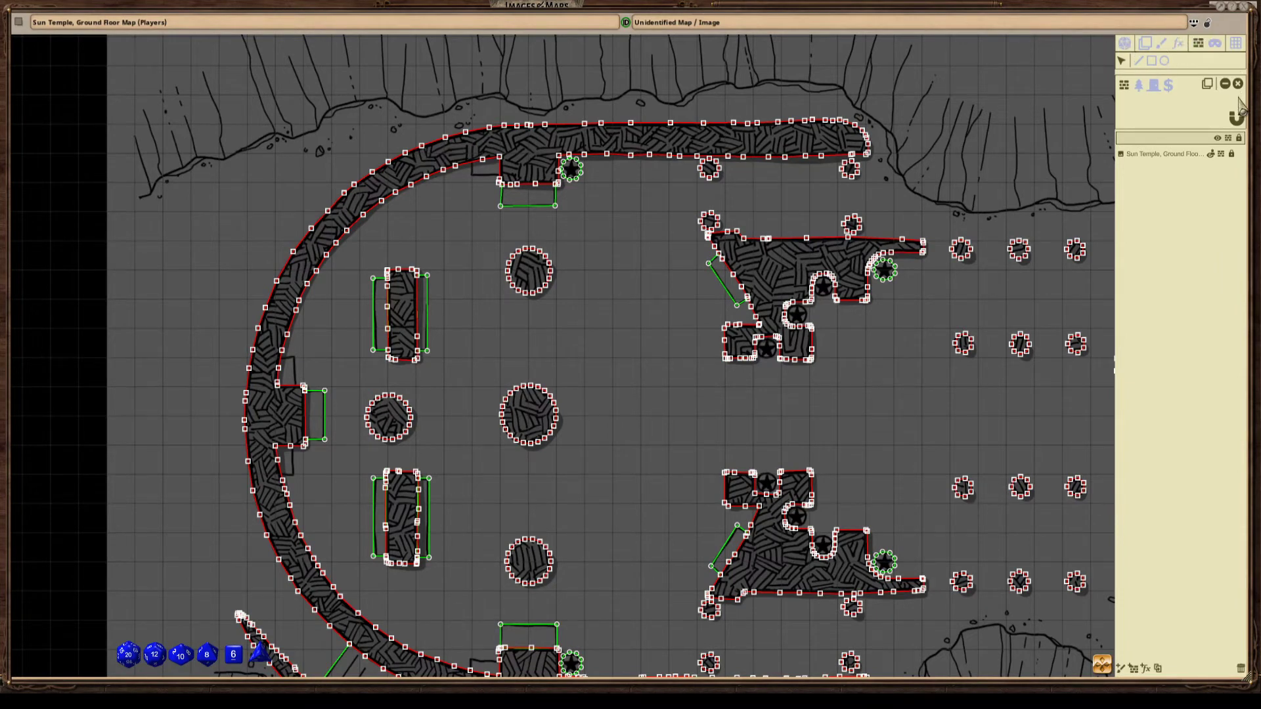
click(1125, 43)
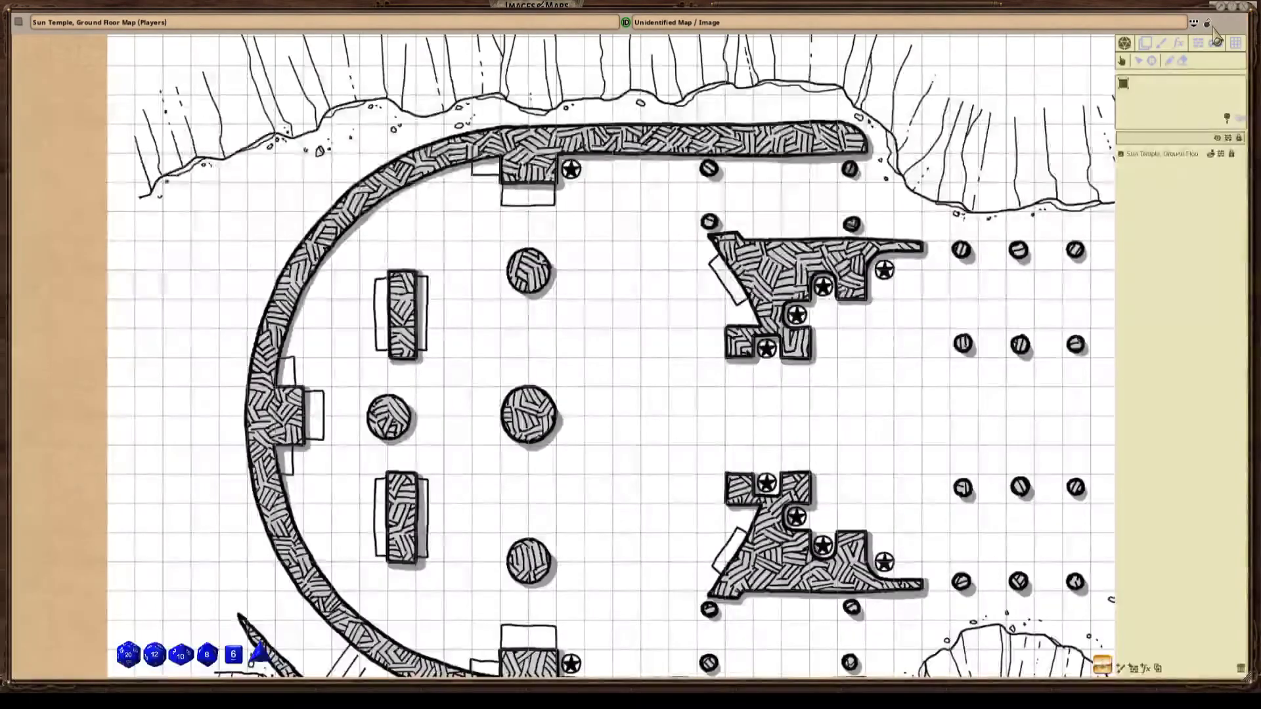
click(1210, 26)
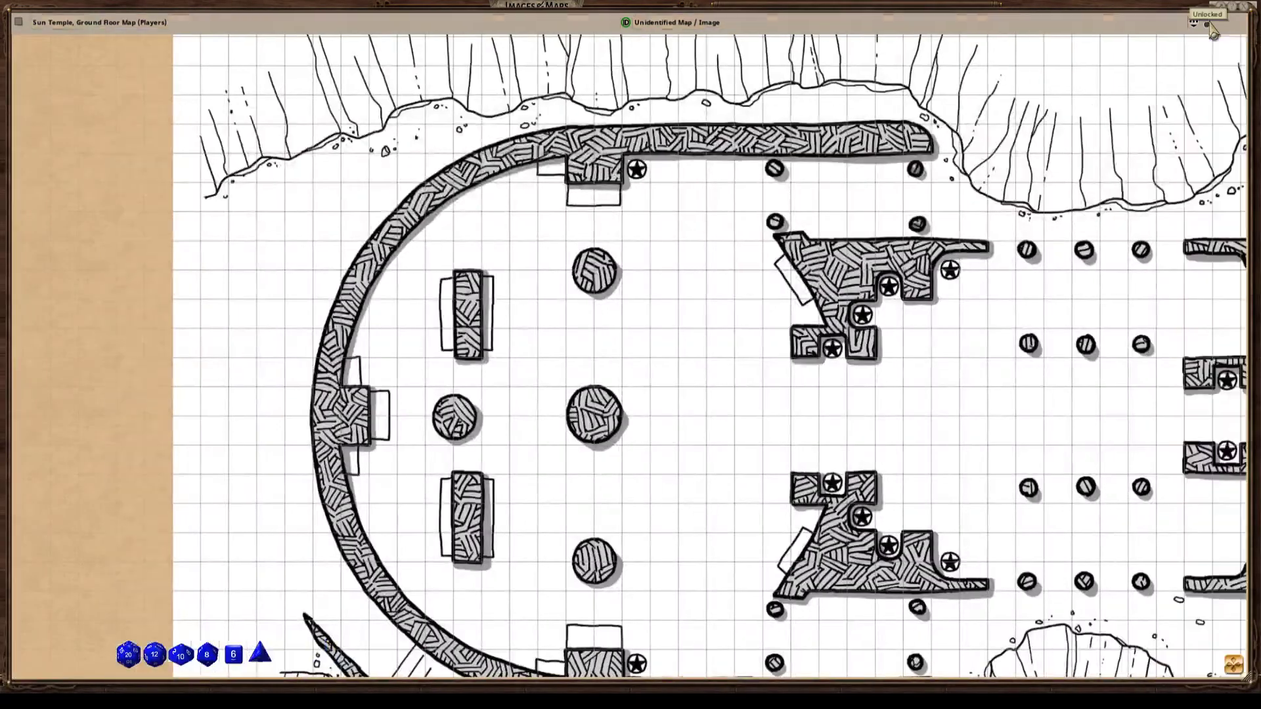
click(1245, 7)
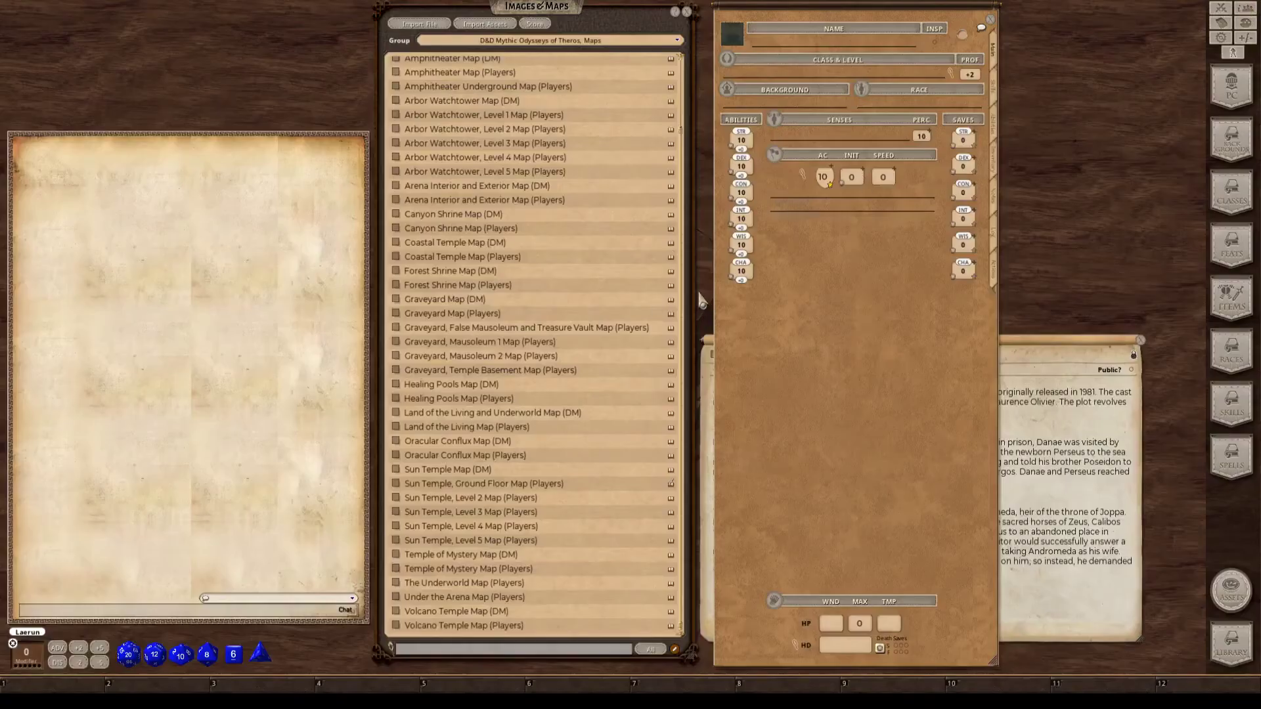
Reposition the blank character sheet and the story window behind it.
drag(876, 368, 857, 363)
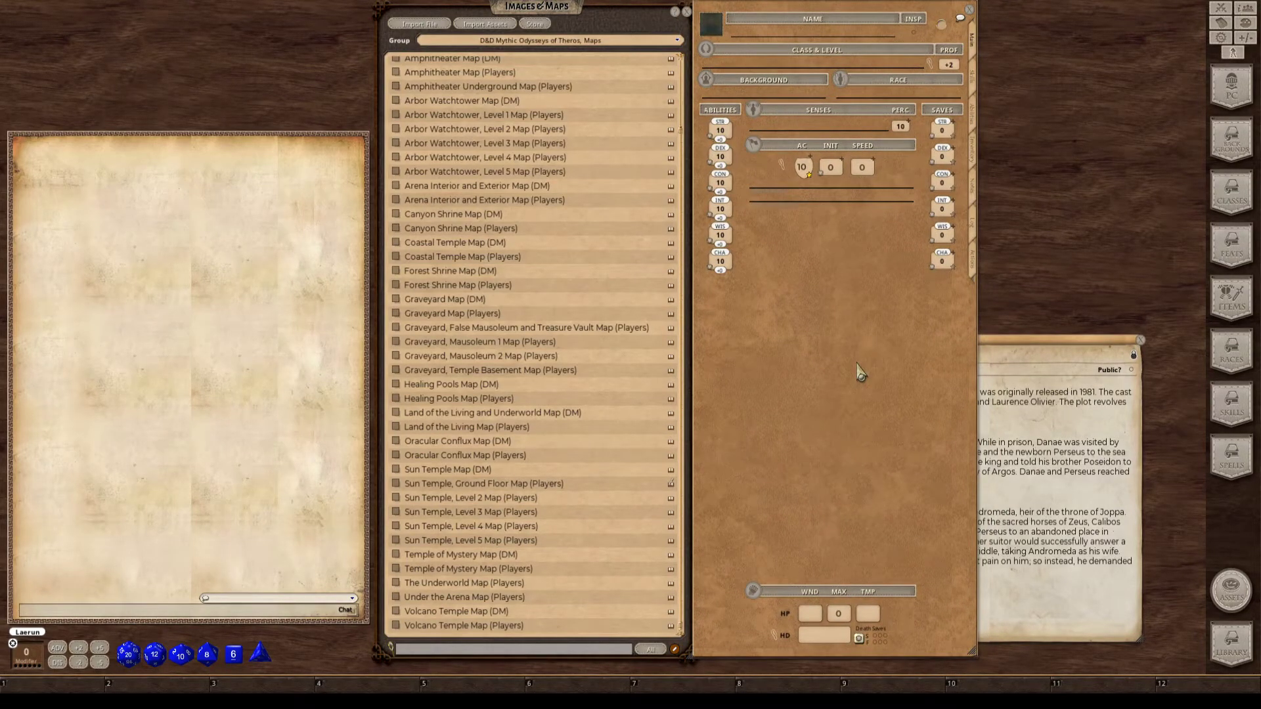
key(ctrl)
drag(1015, 340, 1018, 357)
click(802, 245)
drag(802, 245, 809, 289)
key(ctrl)
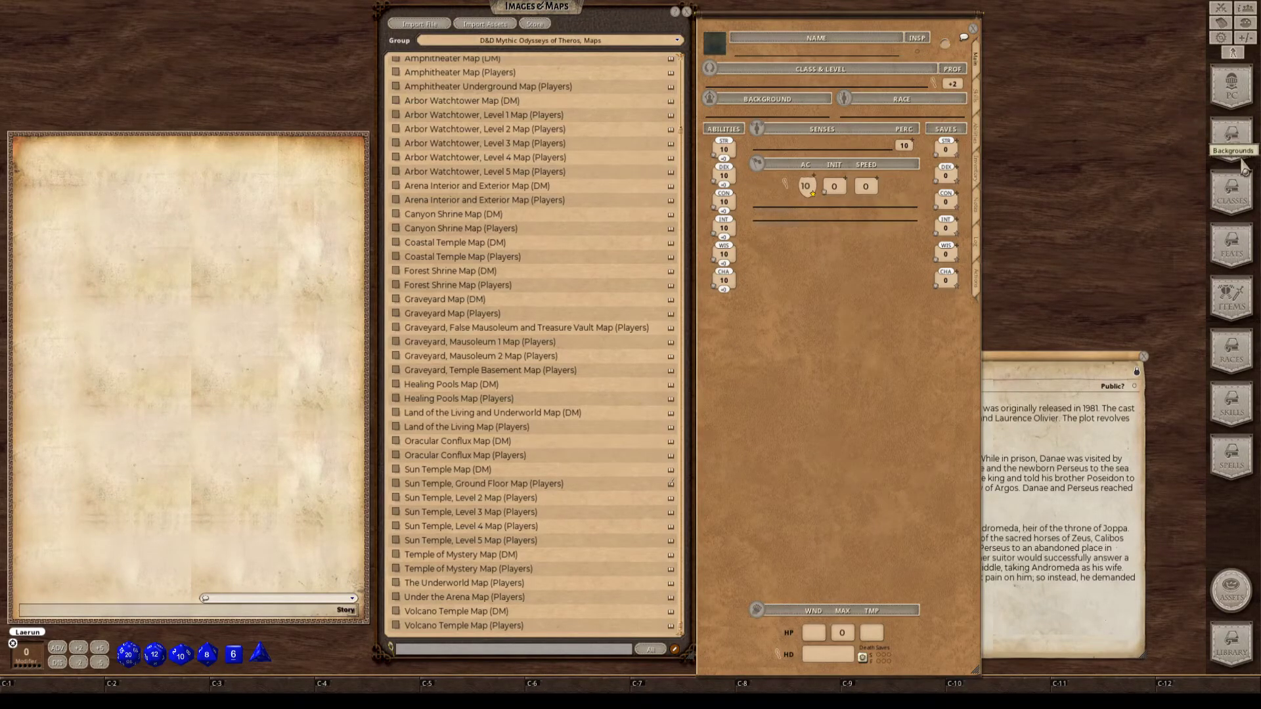
Filter the class records by the DD Mythic Odysseys of Theros group, view them, and close the list.
click(1233, 196)
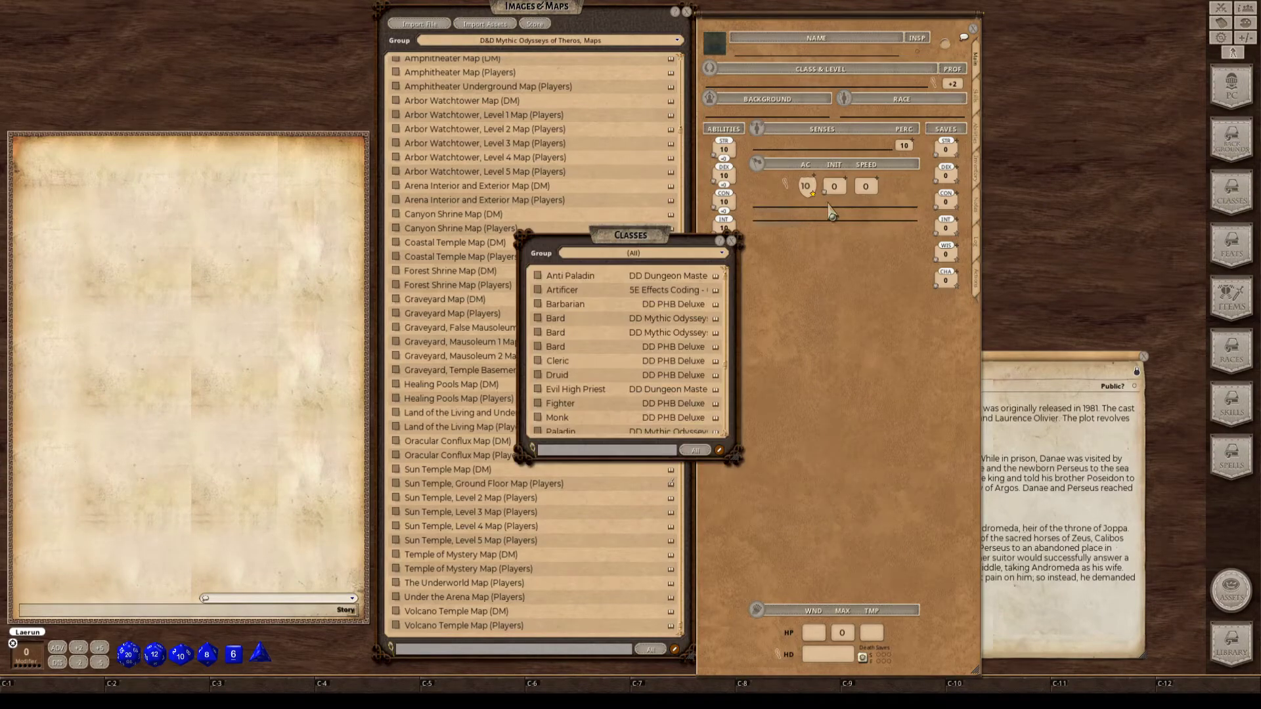
click(708, 257)
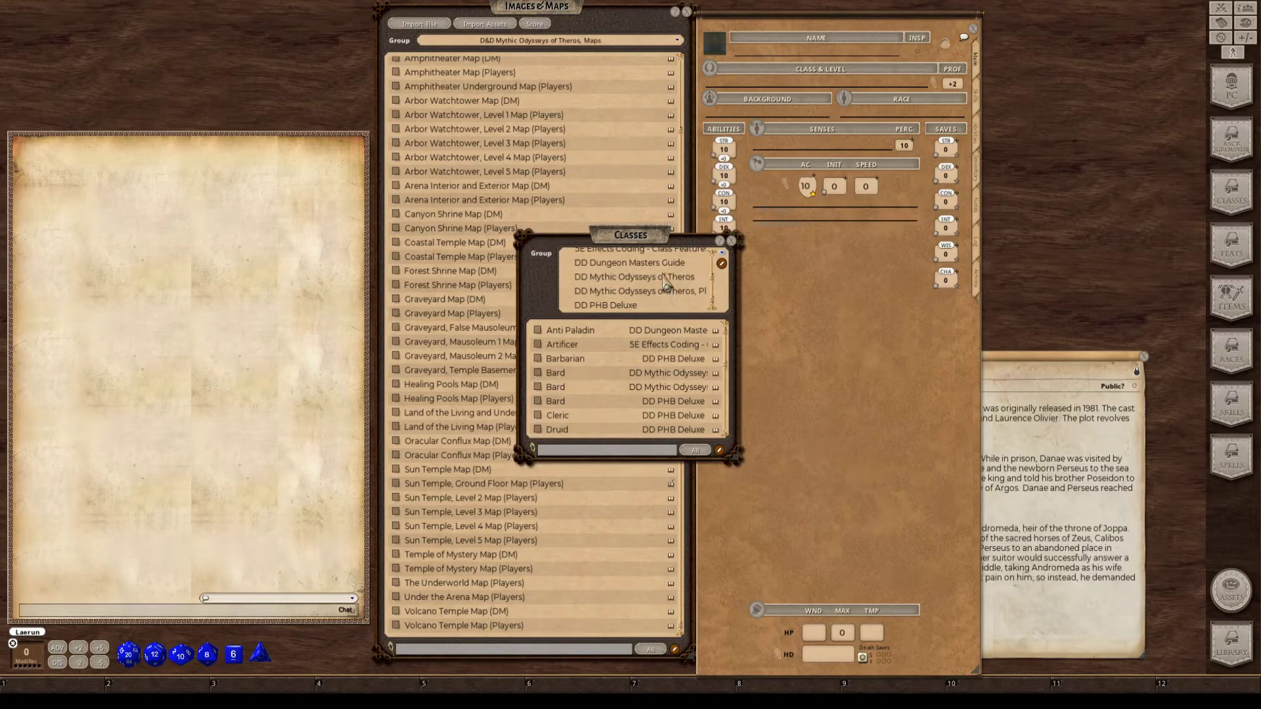
click(665, 279)
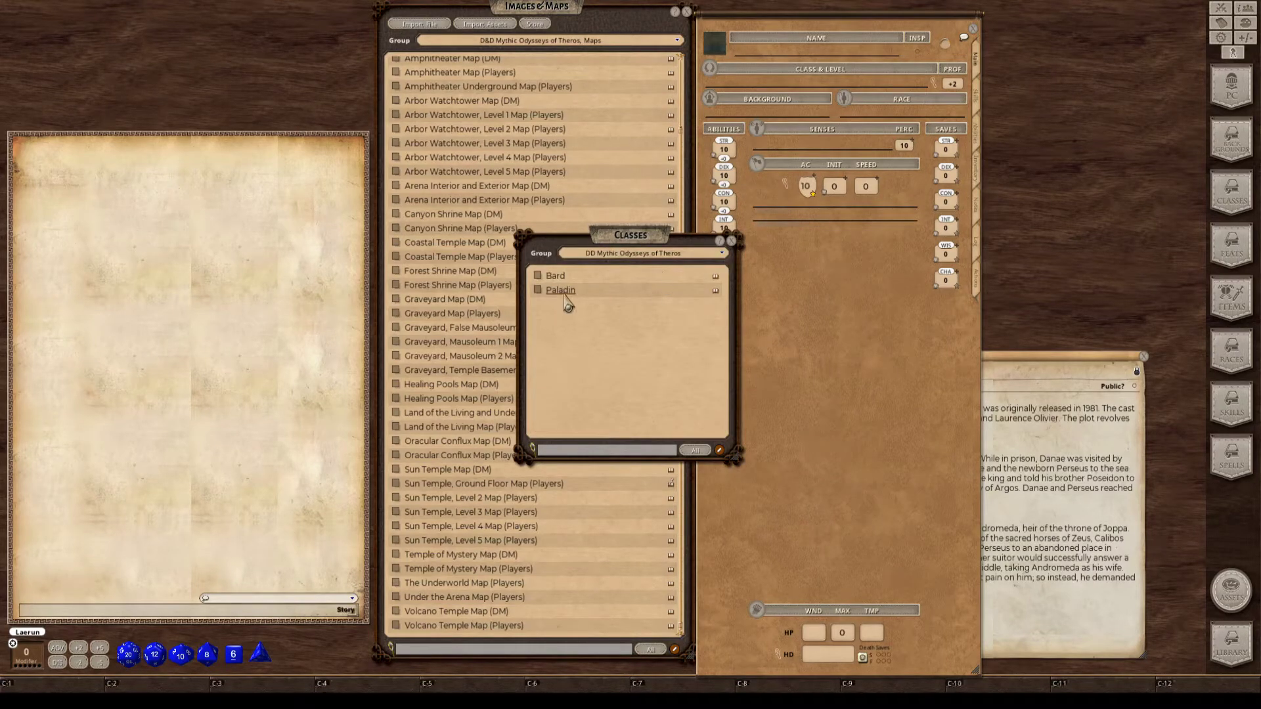
click(732, 241)
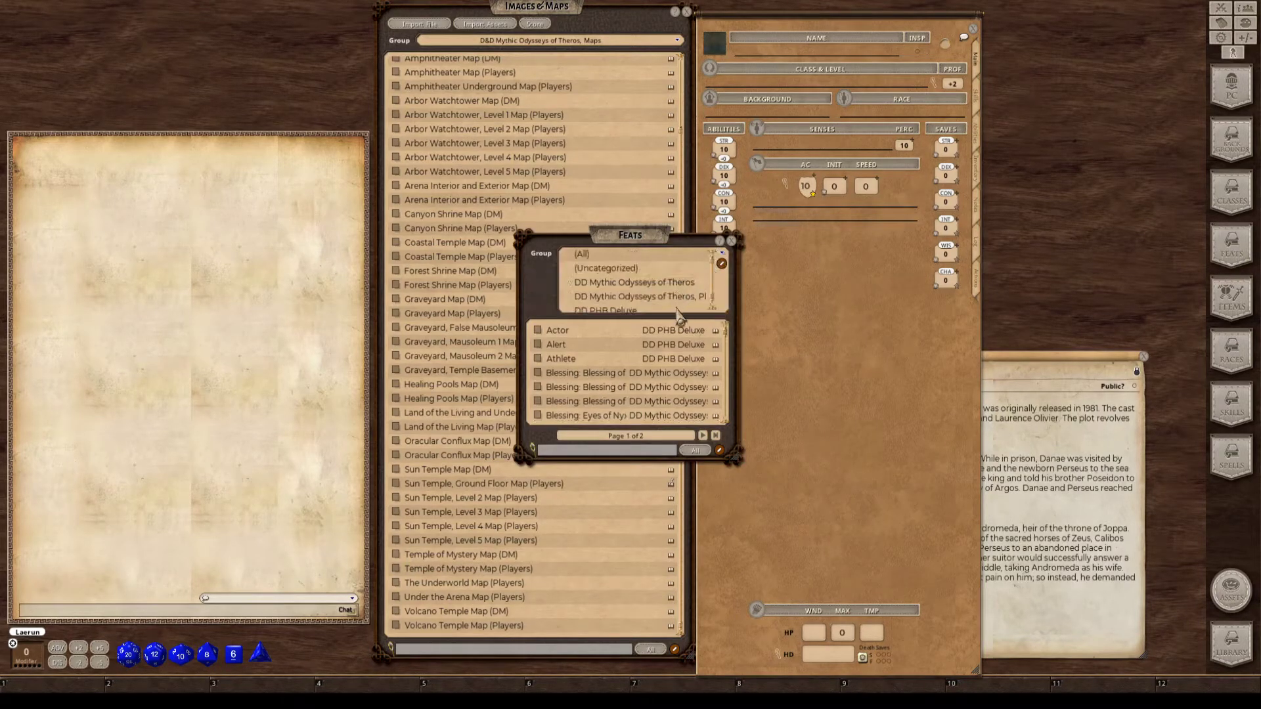
Review the feats in the DD Mythic Odysseys of Theros, Players group and the DD Mythic Odysseys of Theros group, and close the list.
click(679, 299)
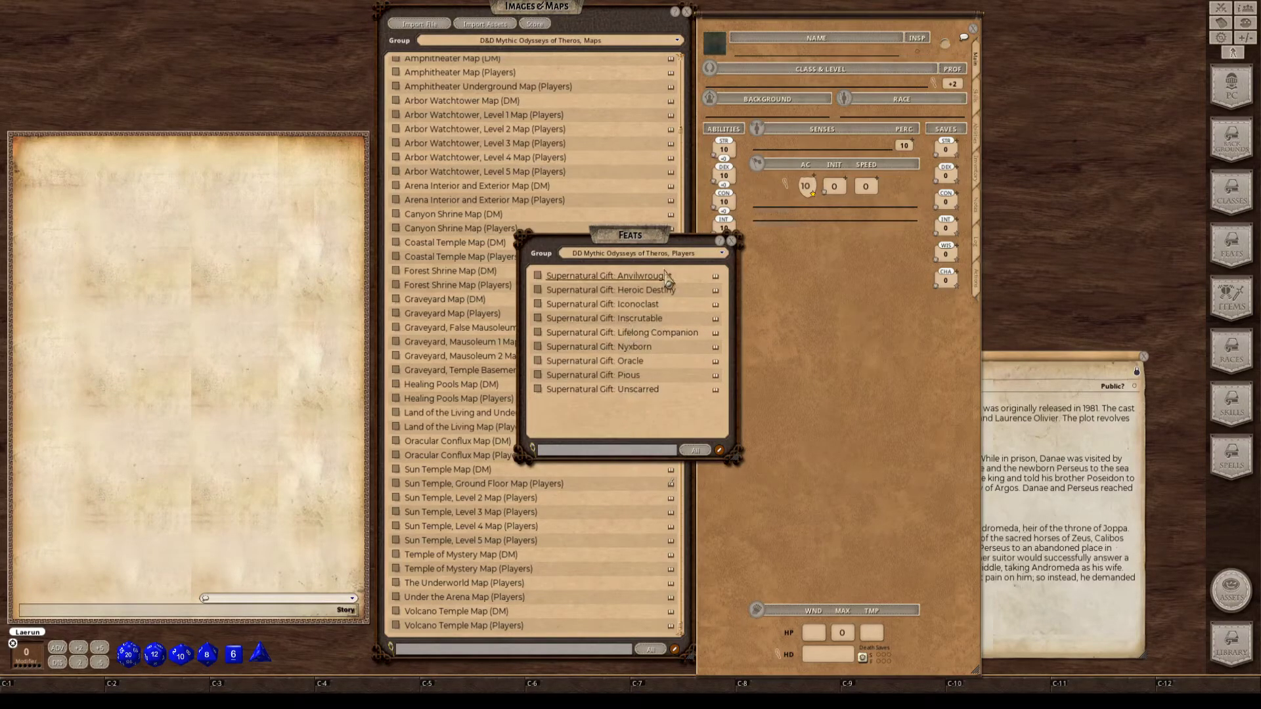
key(ctrl)
click(703, 262)
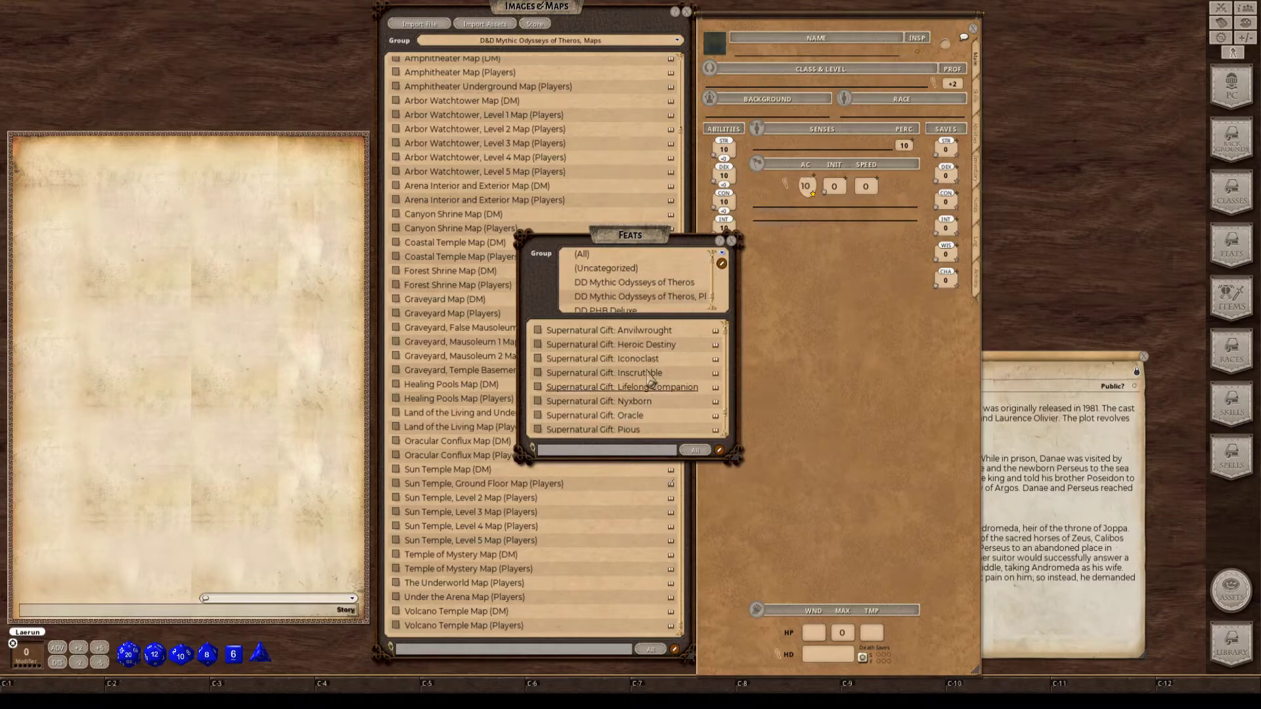
click(666, 283)
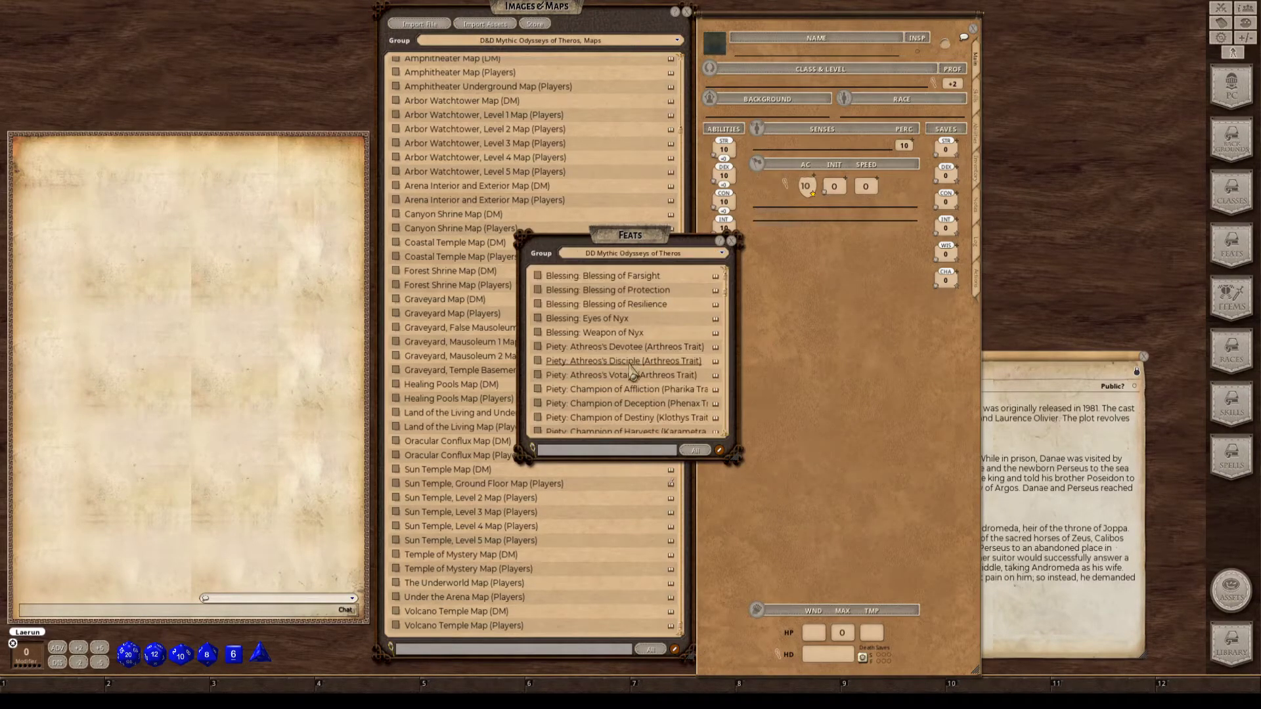
scroll(631, 373, down, 8)
scroll(631, 373, down, 3)
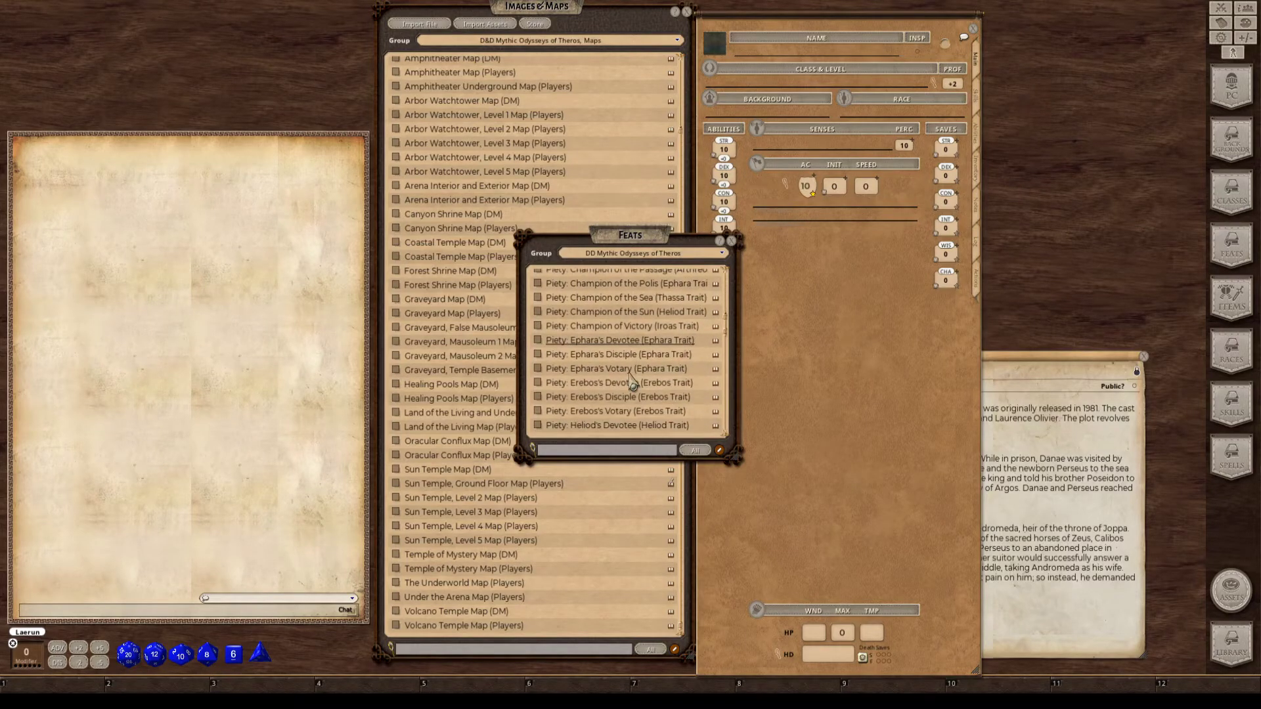
scroll(631, 380, up, 2)
scroll(631, 381, up, 6)
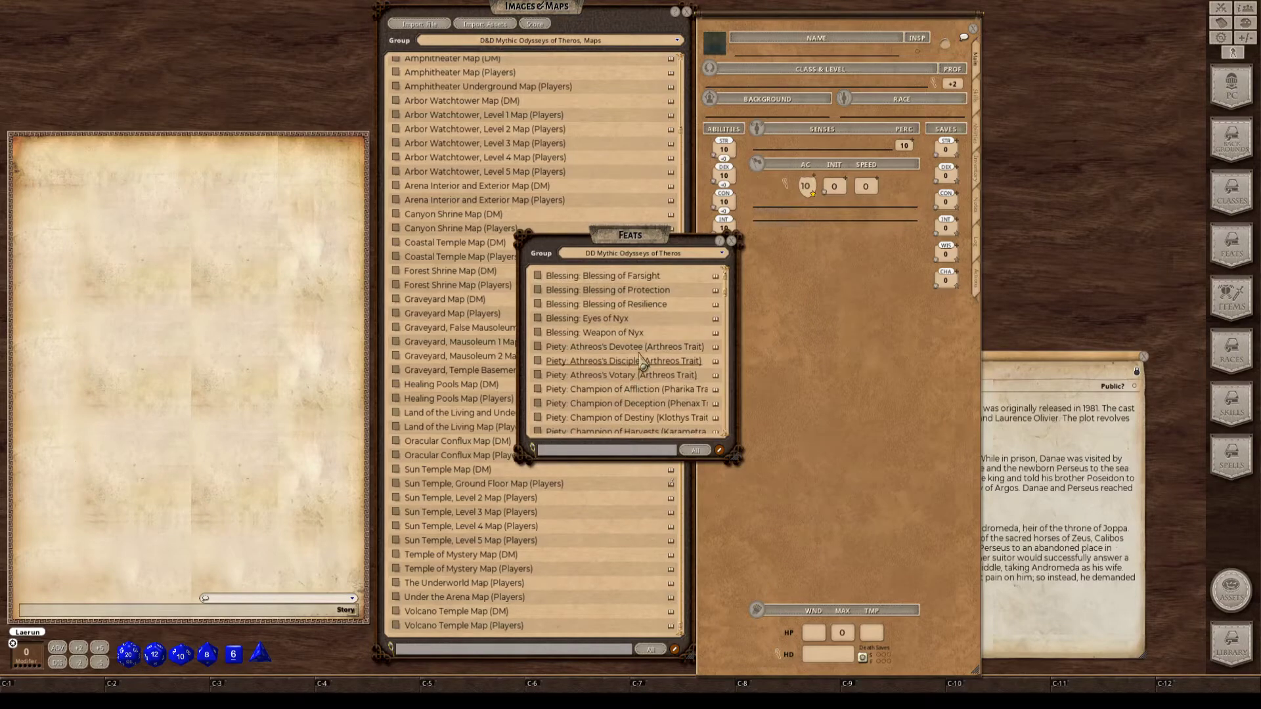
click(731, 248)
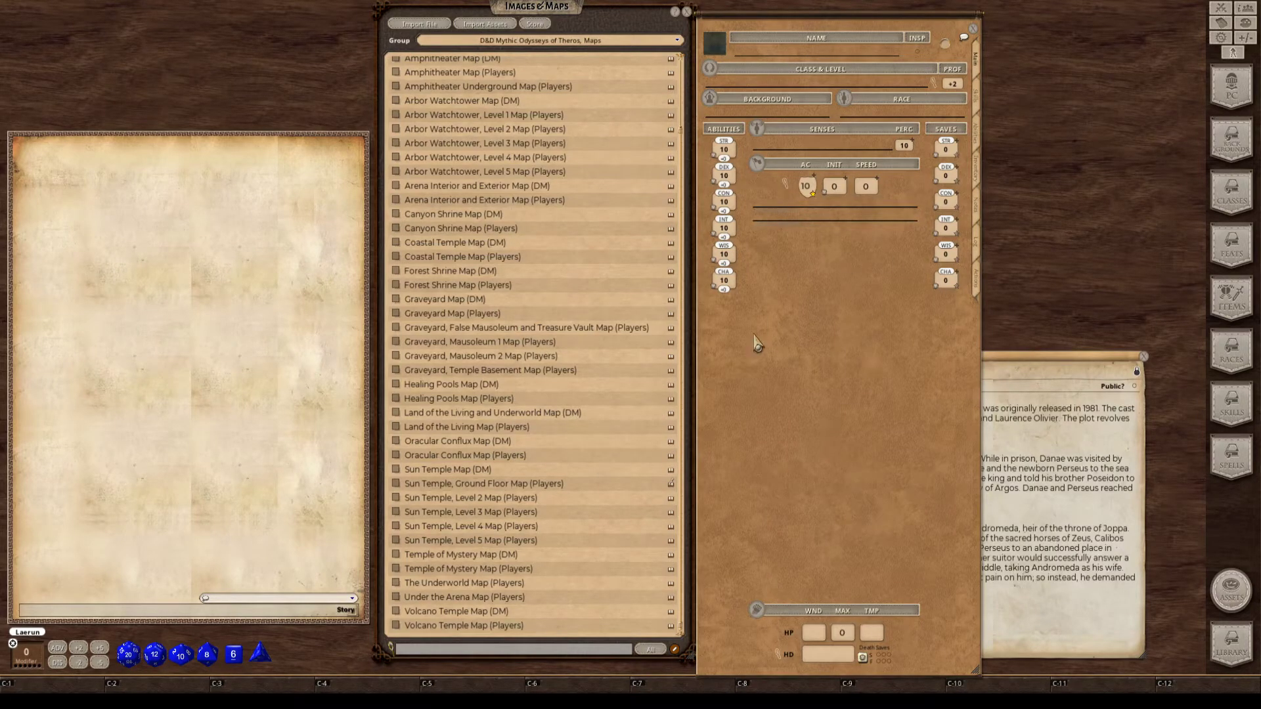
Reposition the blank character sheet beside the maps list and make it narrower.
drag(754, 343, 774, 323)
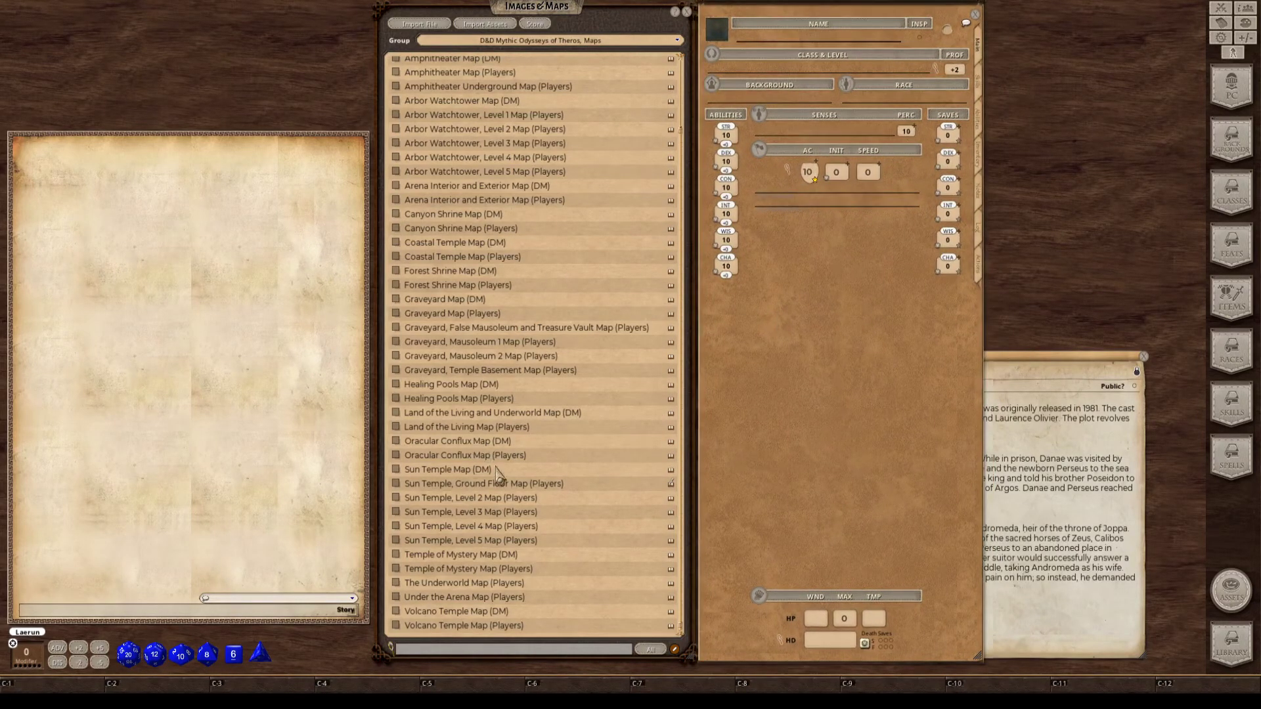
scroll(503, 473, up, 3)
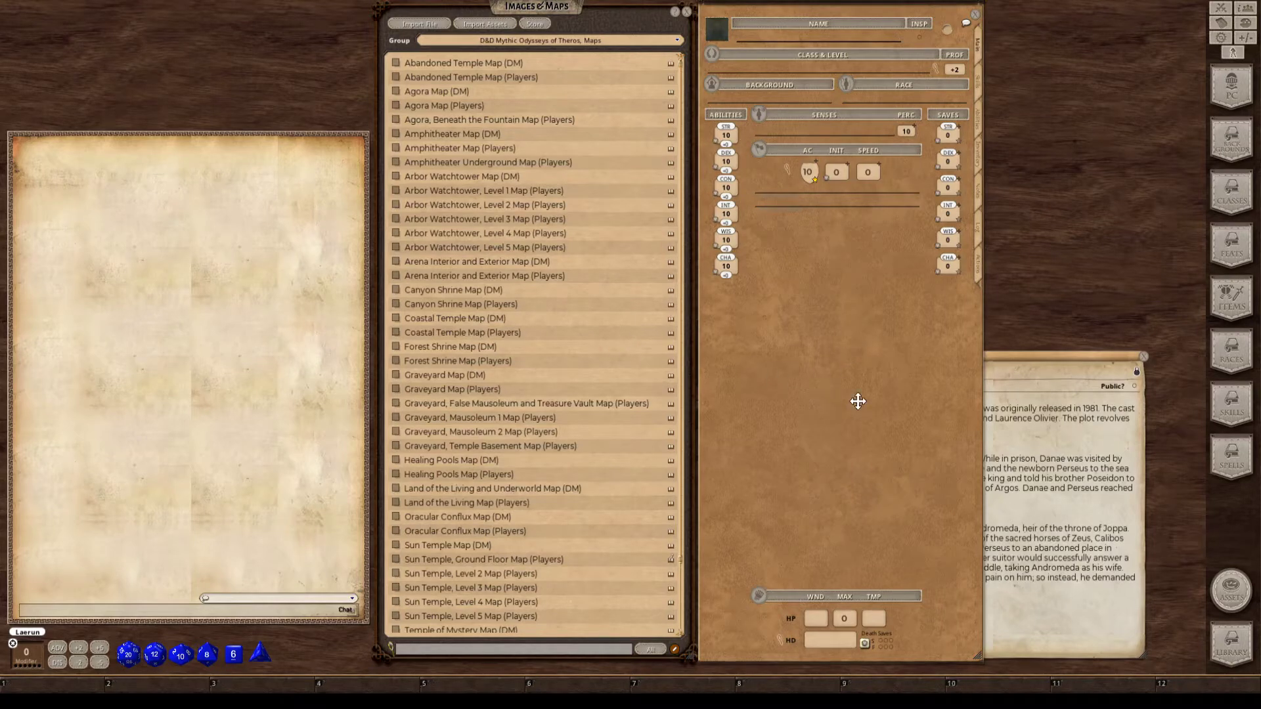
mouse_move(857, 401)
mouse_down()
mouse_move(830, 408)
mouse_move(830, 386)
mouse_move(864, 402)
mouse_up()
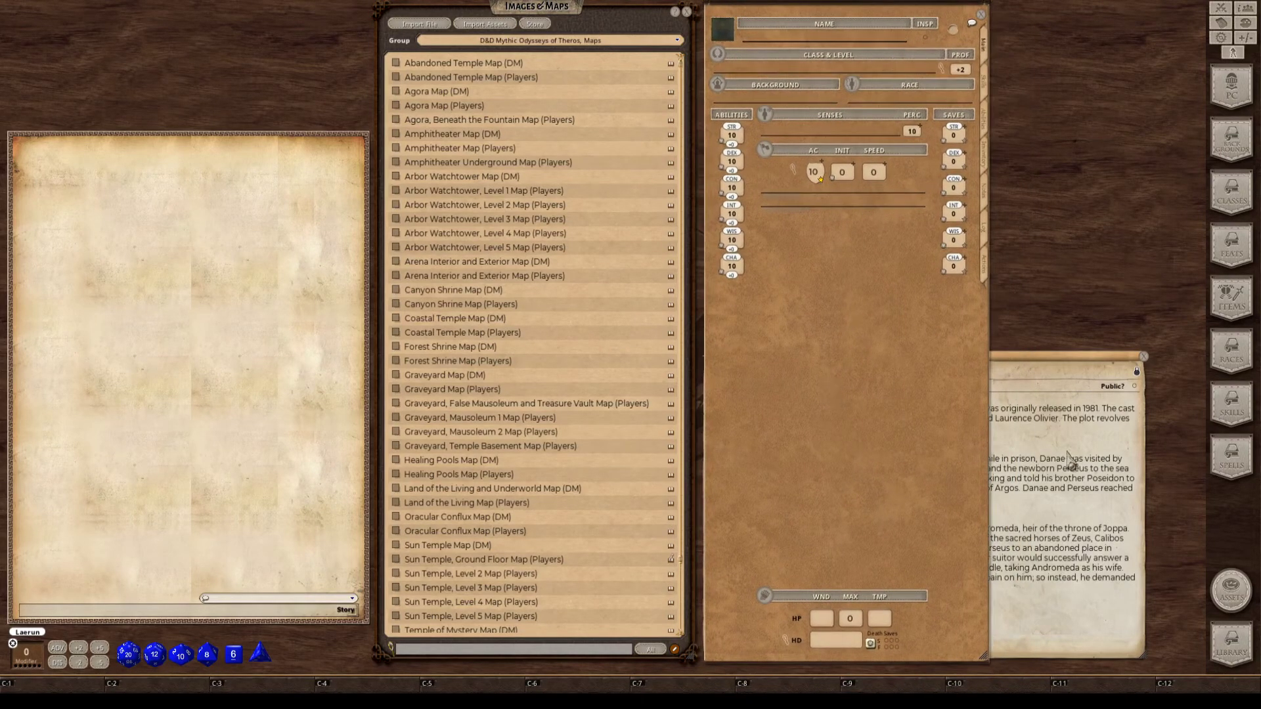
drag(987, 469, 932, 473)
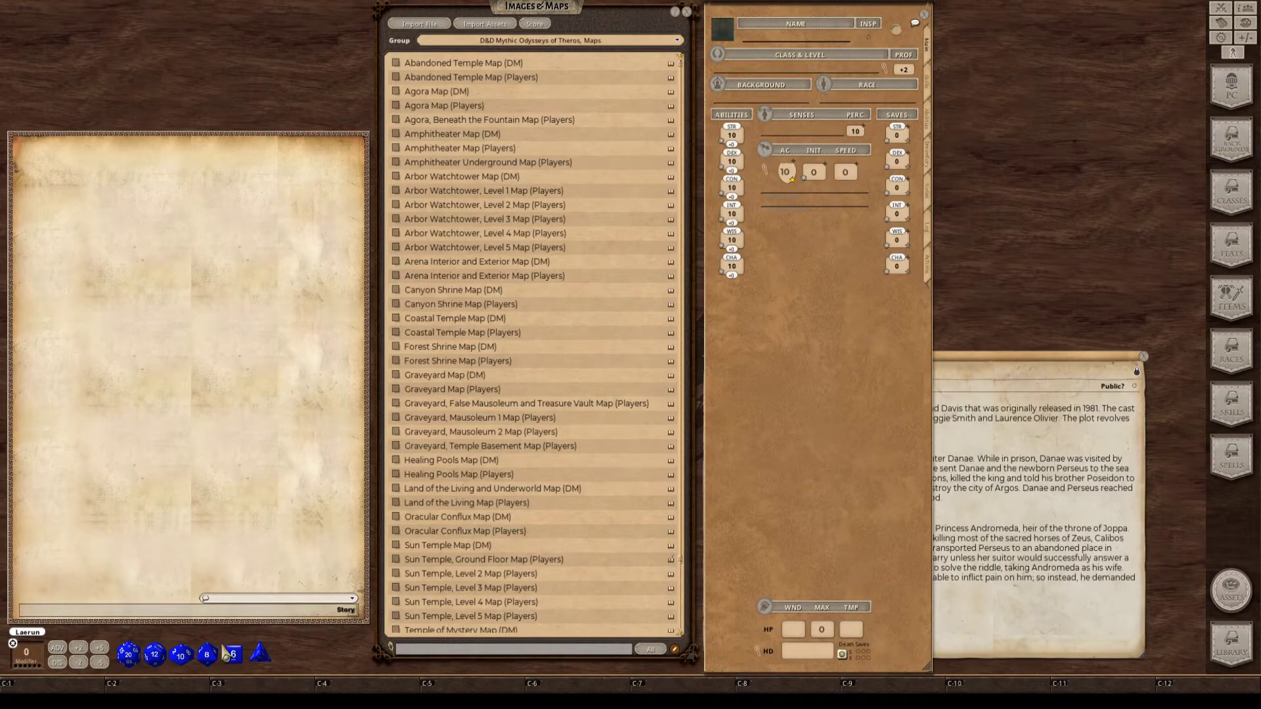
Store a 4d6 roll in hotkey slot C-5 and roll it seven times.
drag(233, 654, 488, 693)
key(ctrl)
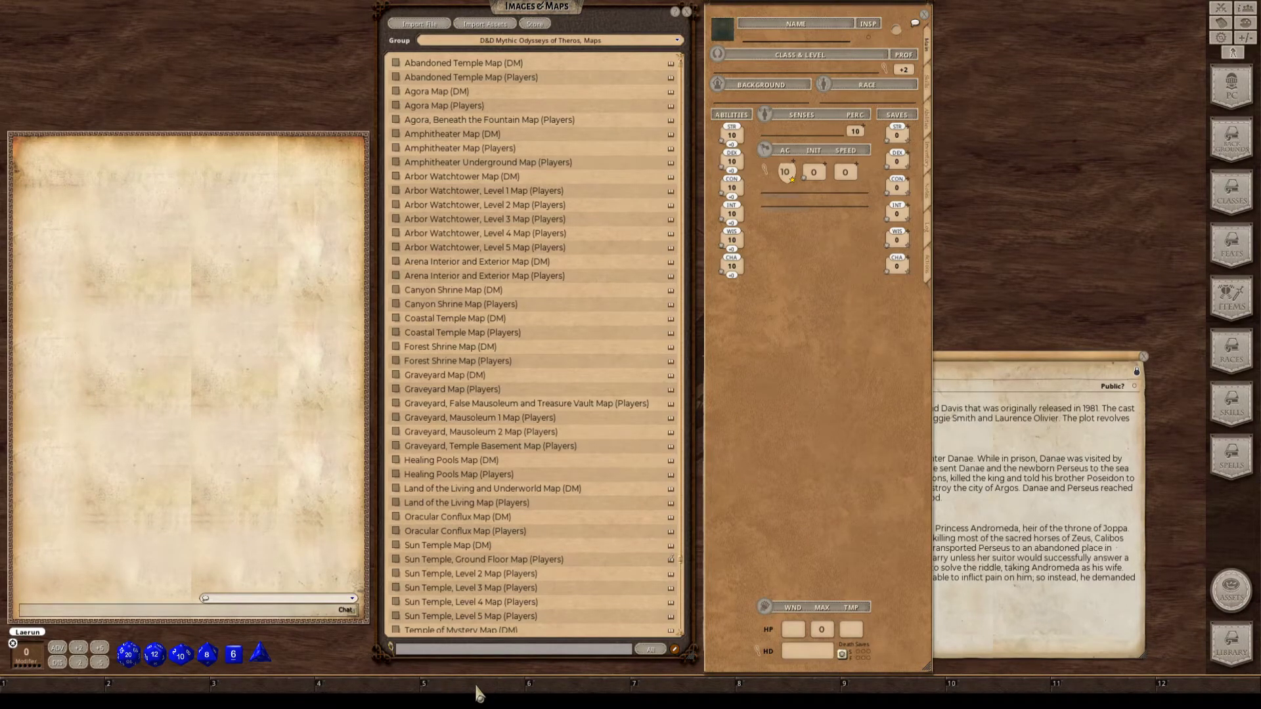
ctrl+click(486, 688)
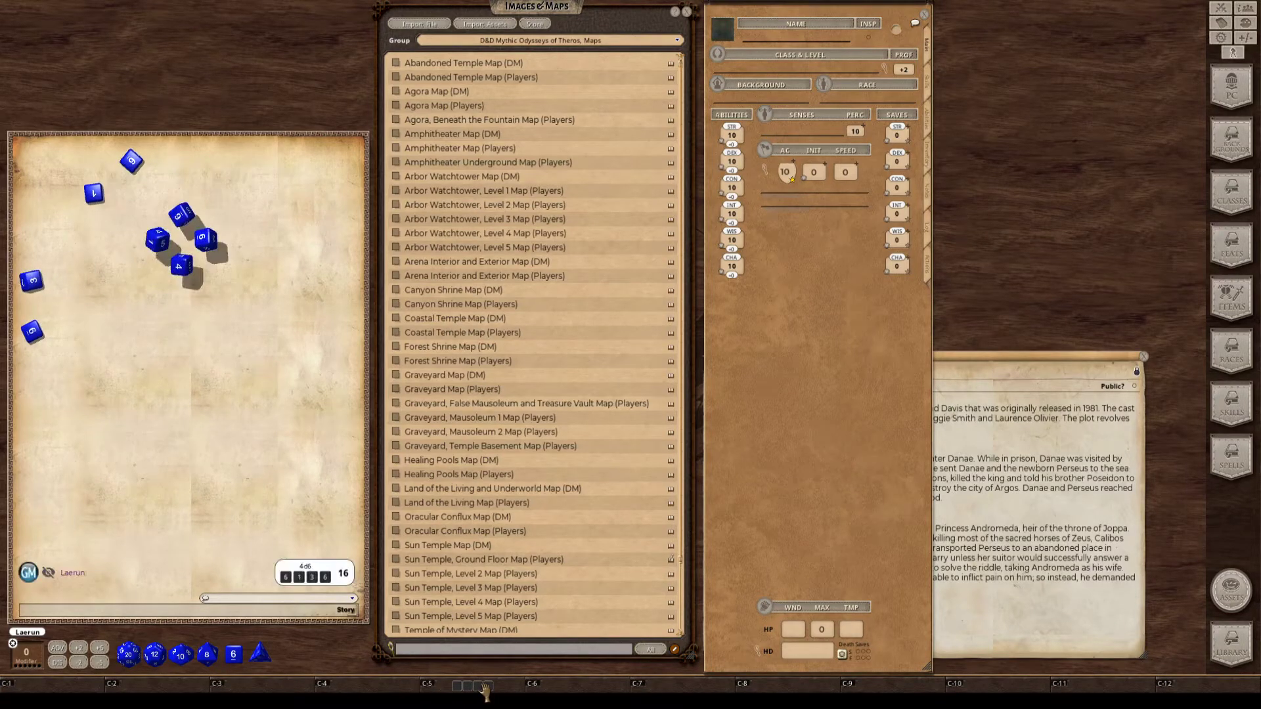
ctrl+click(486, 688)
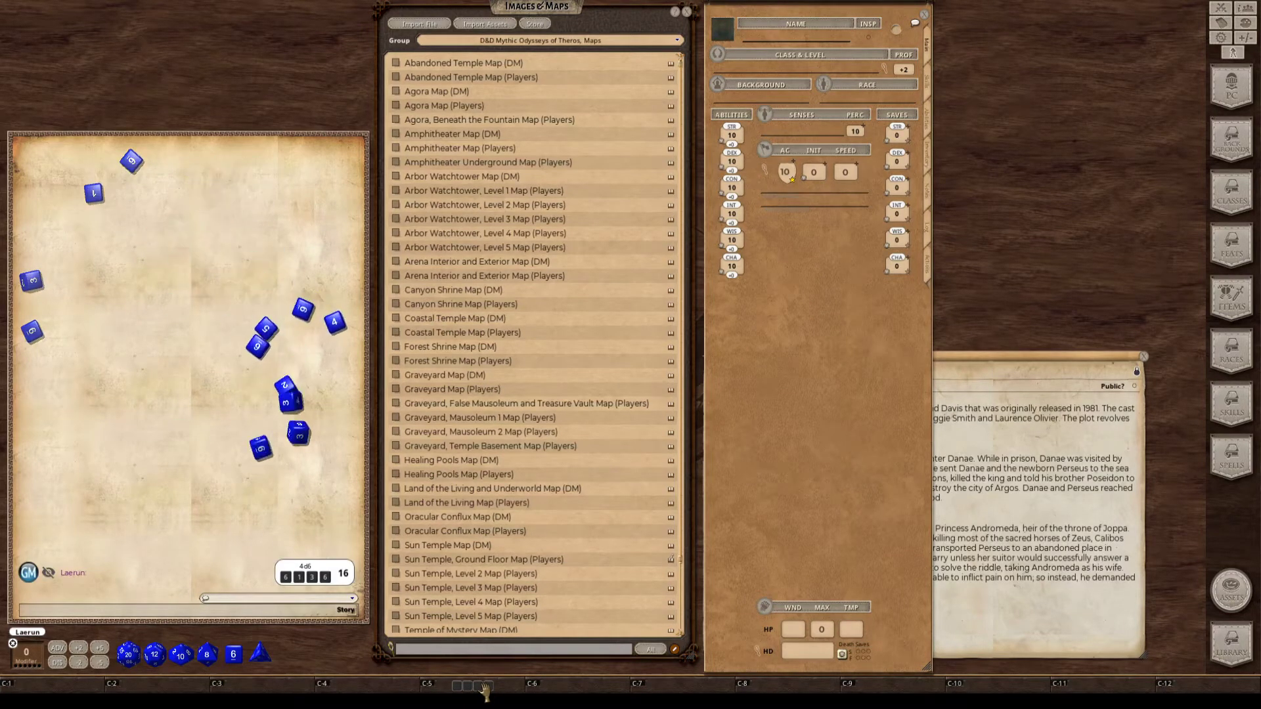
ctrl+click(486, 687)
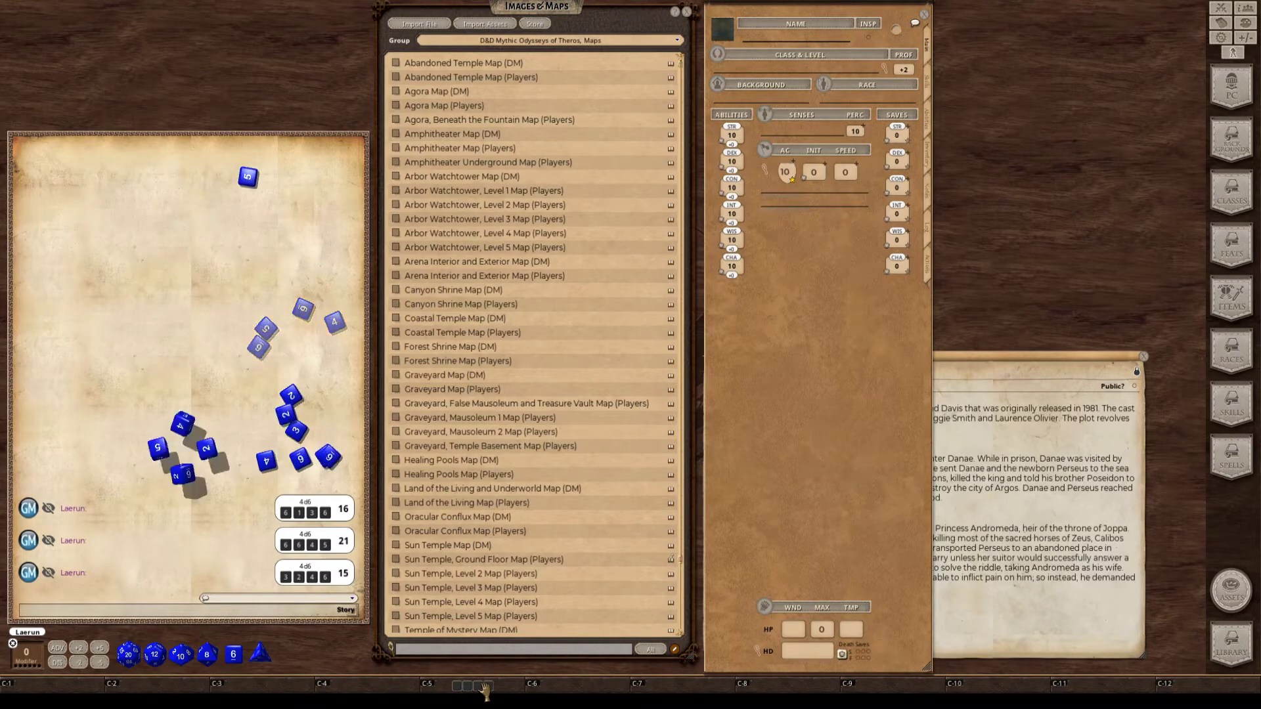
ctrl+click(486, 687)
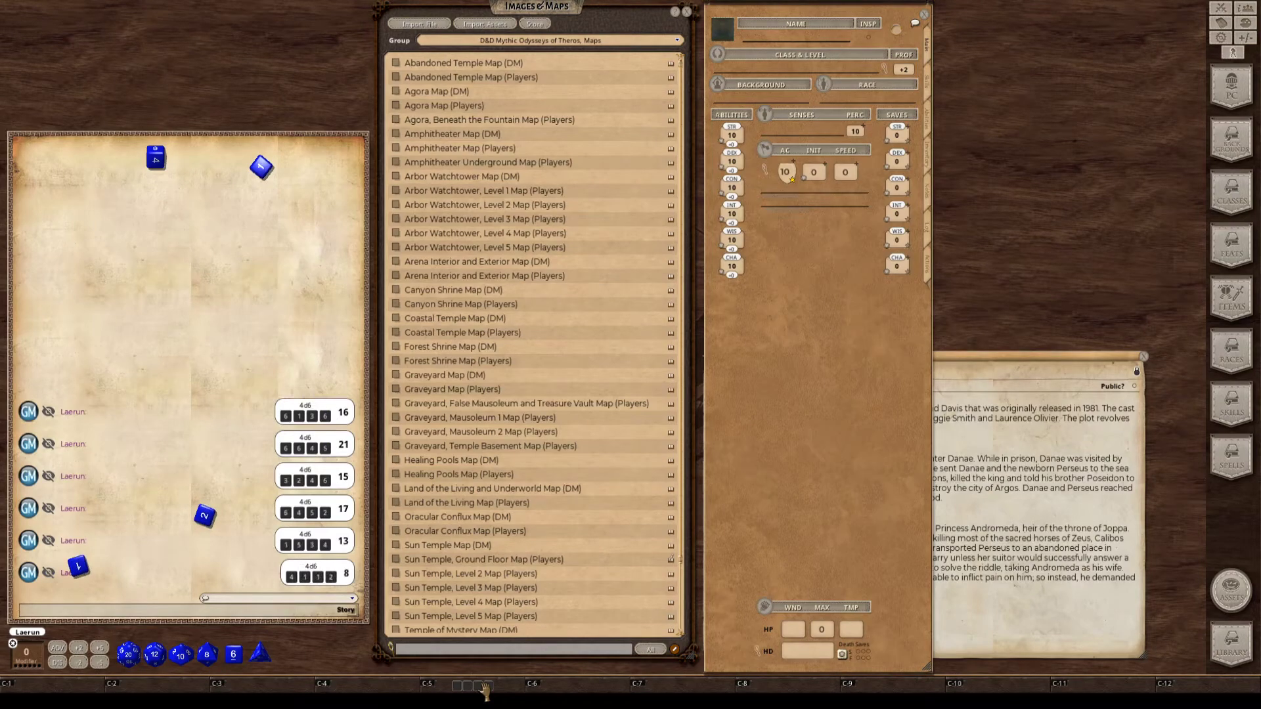
ctrl+click(486, 687)
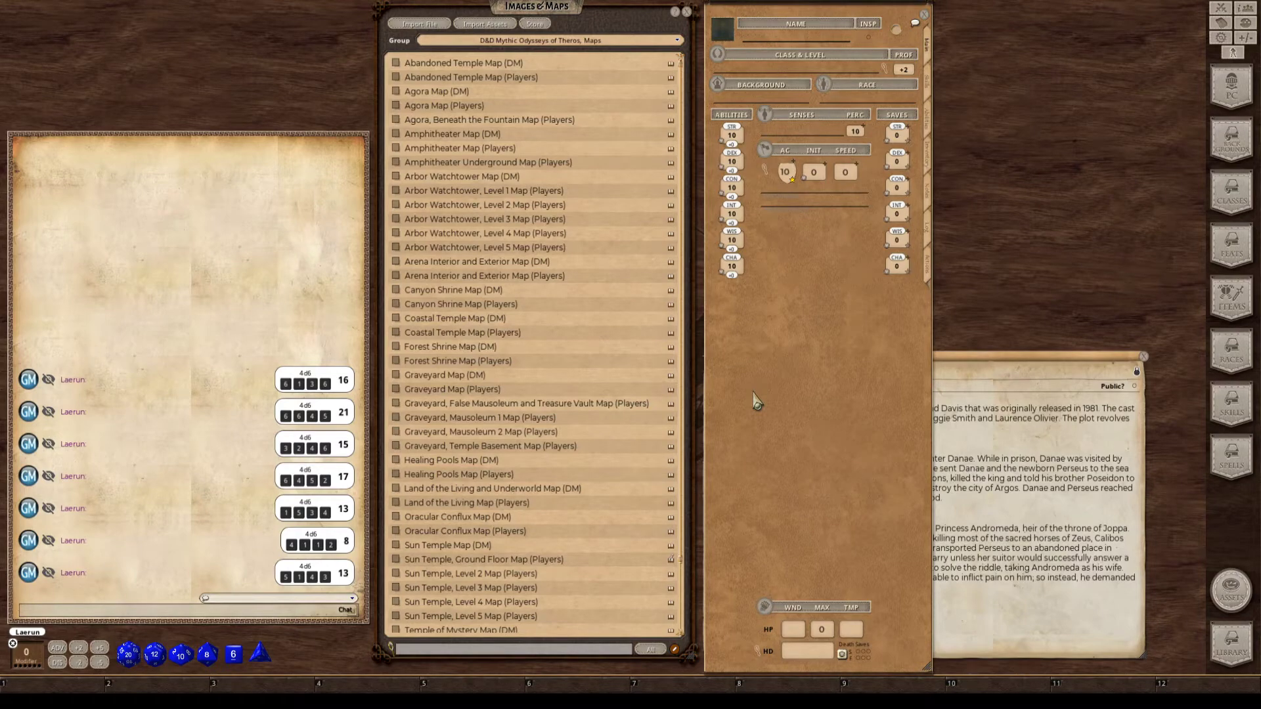
key(ctrl)
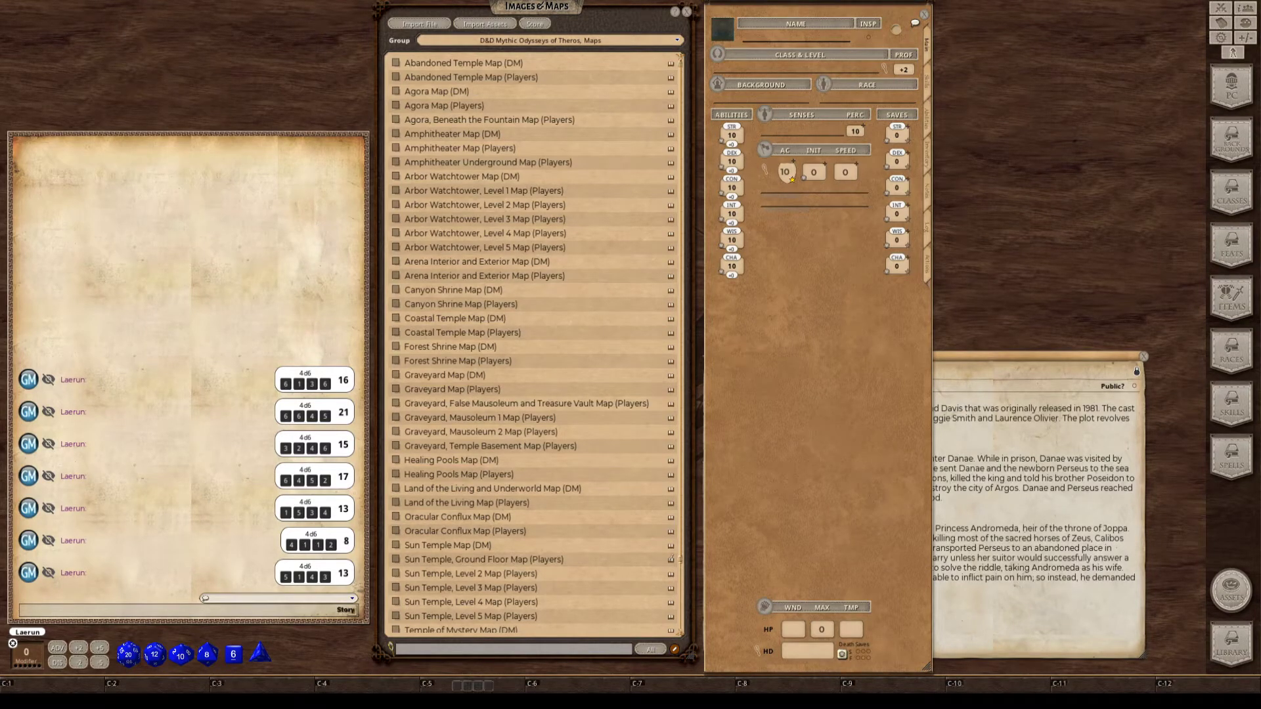
key(ctrl)
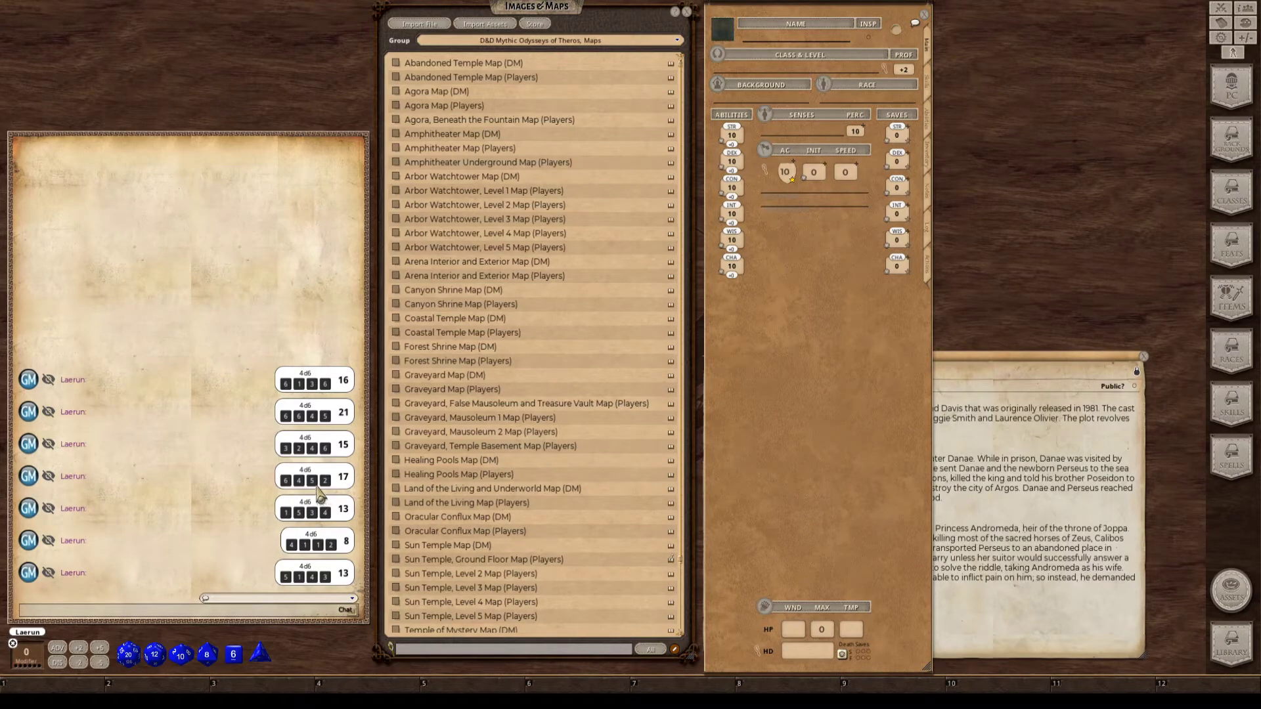
key(ctrl)
mouse_move(826, 342)
mouse_down()
mouse_move(810, 329)
mouse_move(819, 338)
mouse_up()
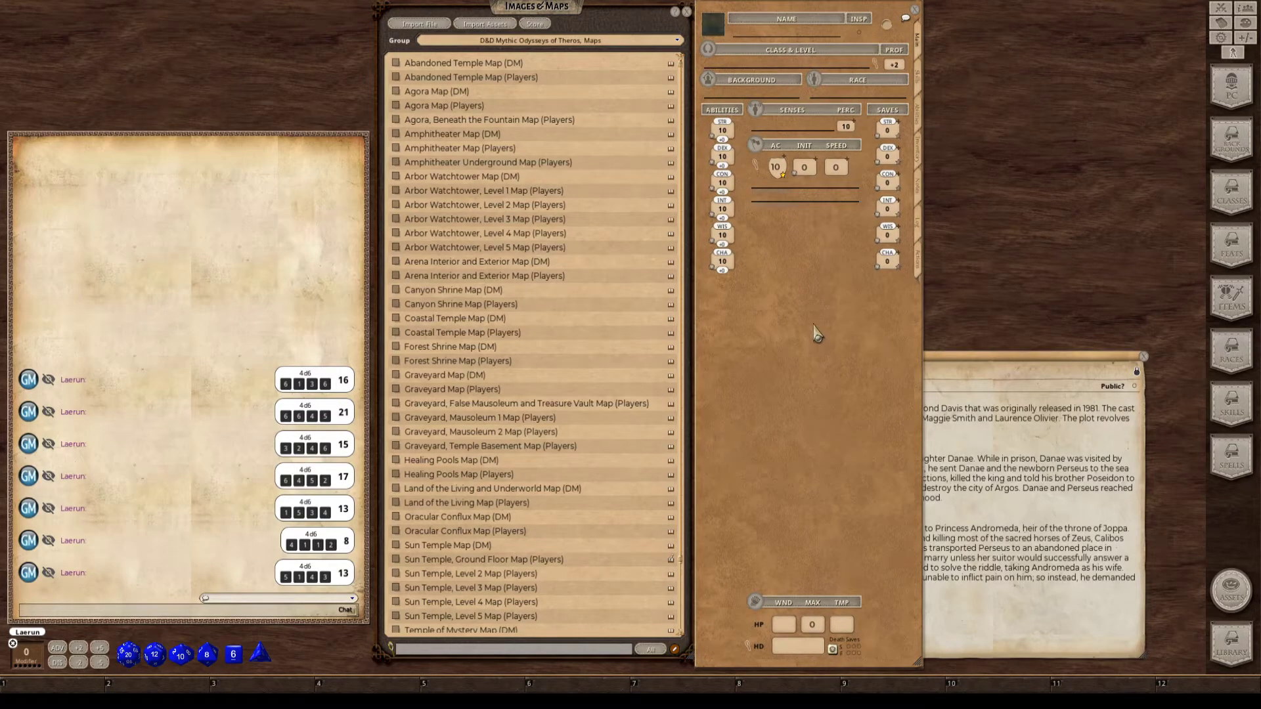
scroll(453, 427, down, 1)
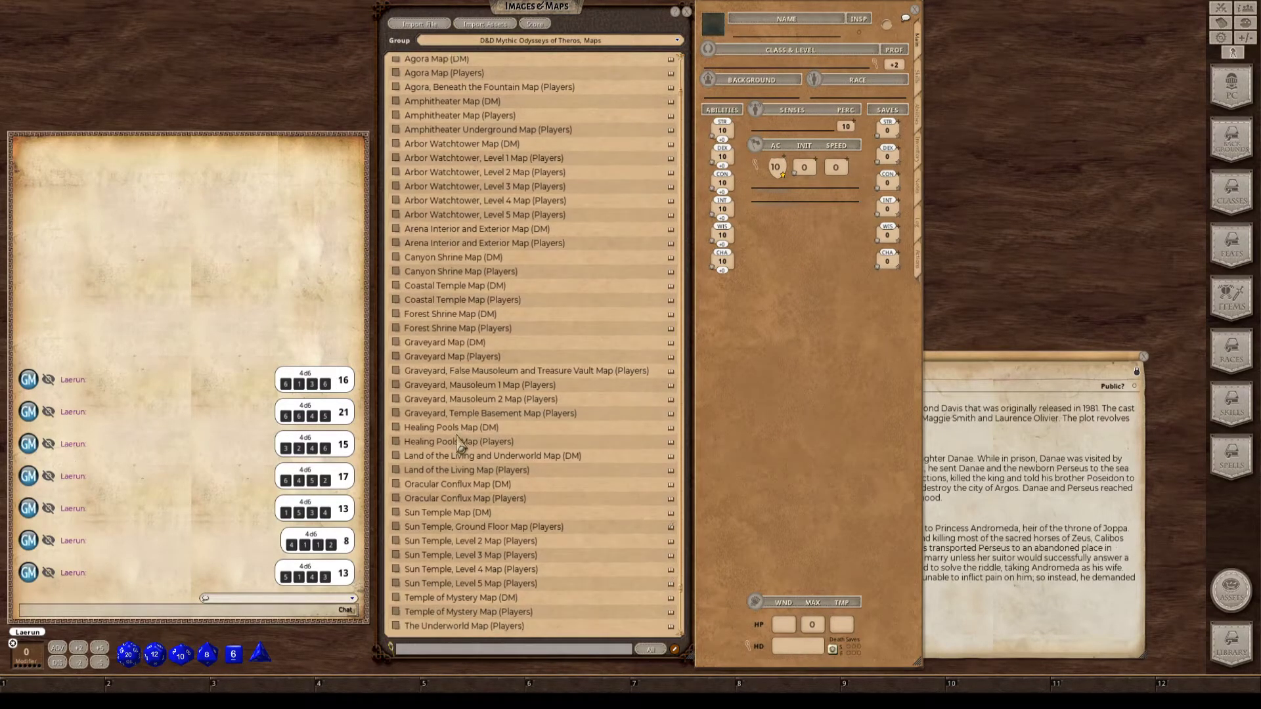
scroll(458, 440, down, 3)
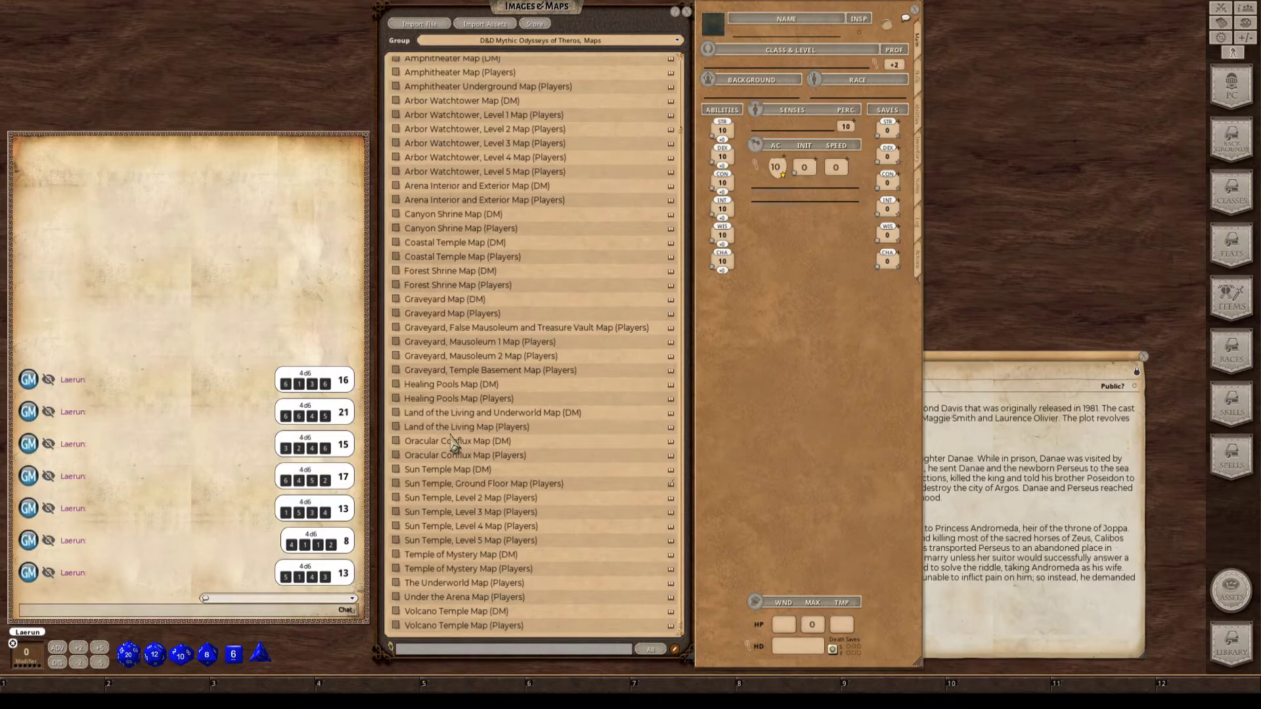
scroll(453, 447, up, 3)
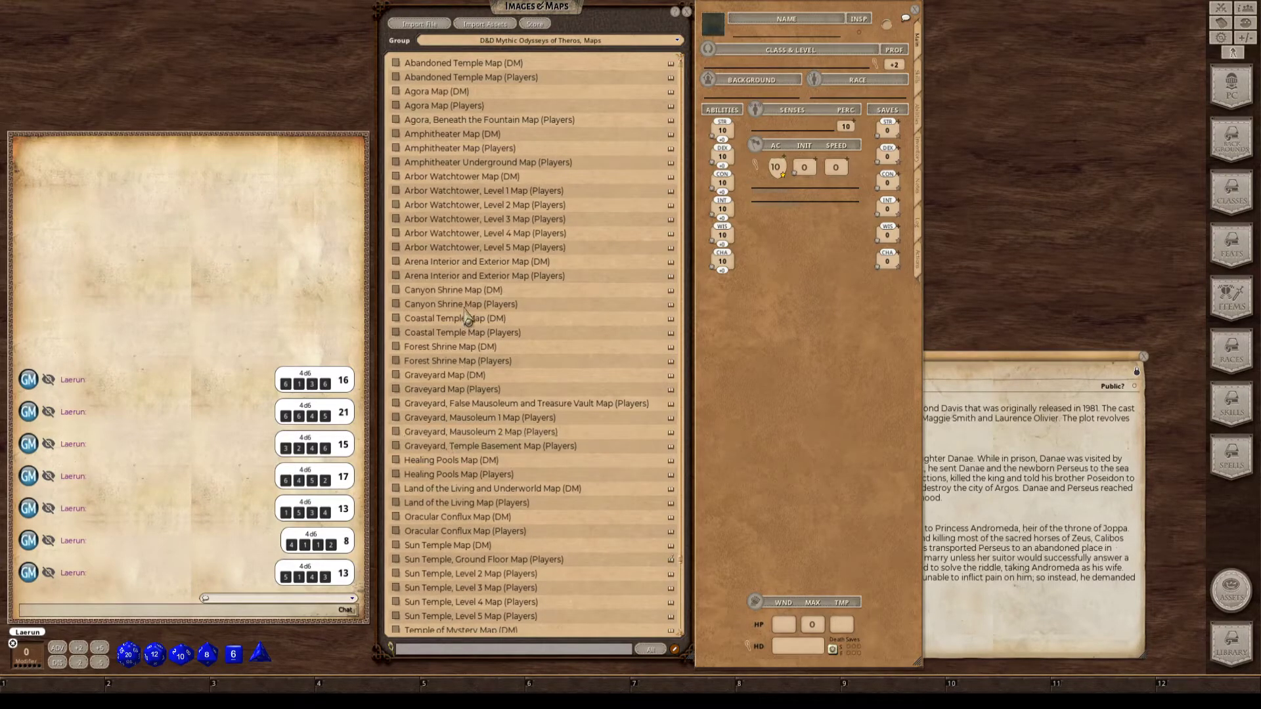
scroll(443, 432, down, 1)
scroll(441, 431, up, 2)
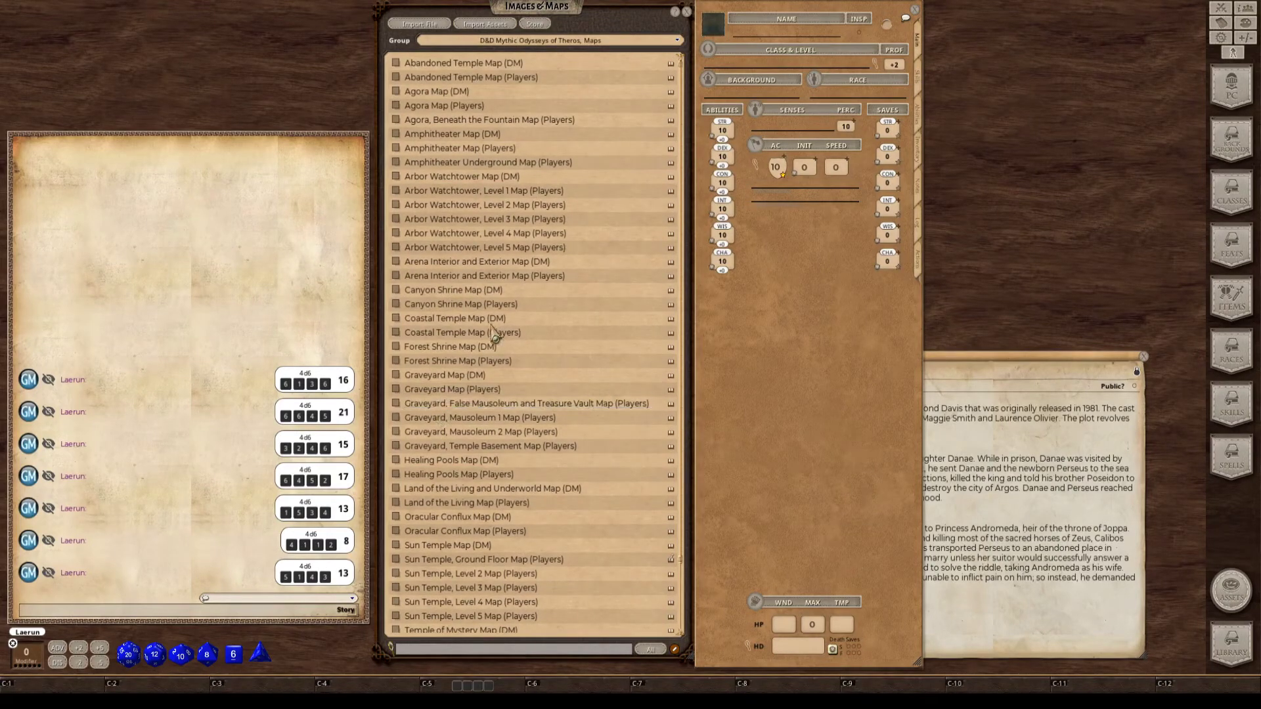
Look through the D&D Mythic Odysseys of Theros, Maps group and expand the list of available image groups.
scroll(452, 397, down, 1)
scroll(453, 397, down, 2)
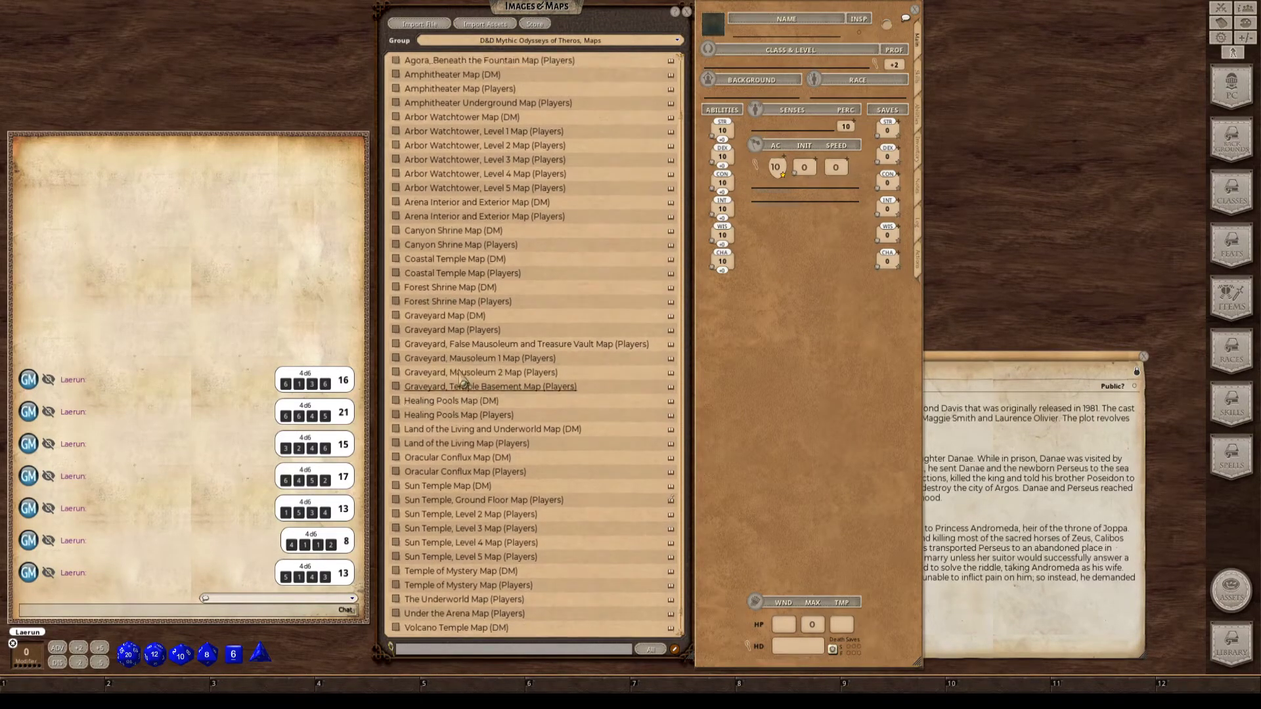
scroll(618, 328, up, 3)
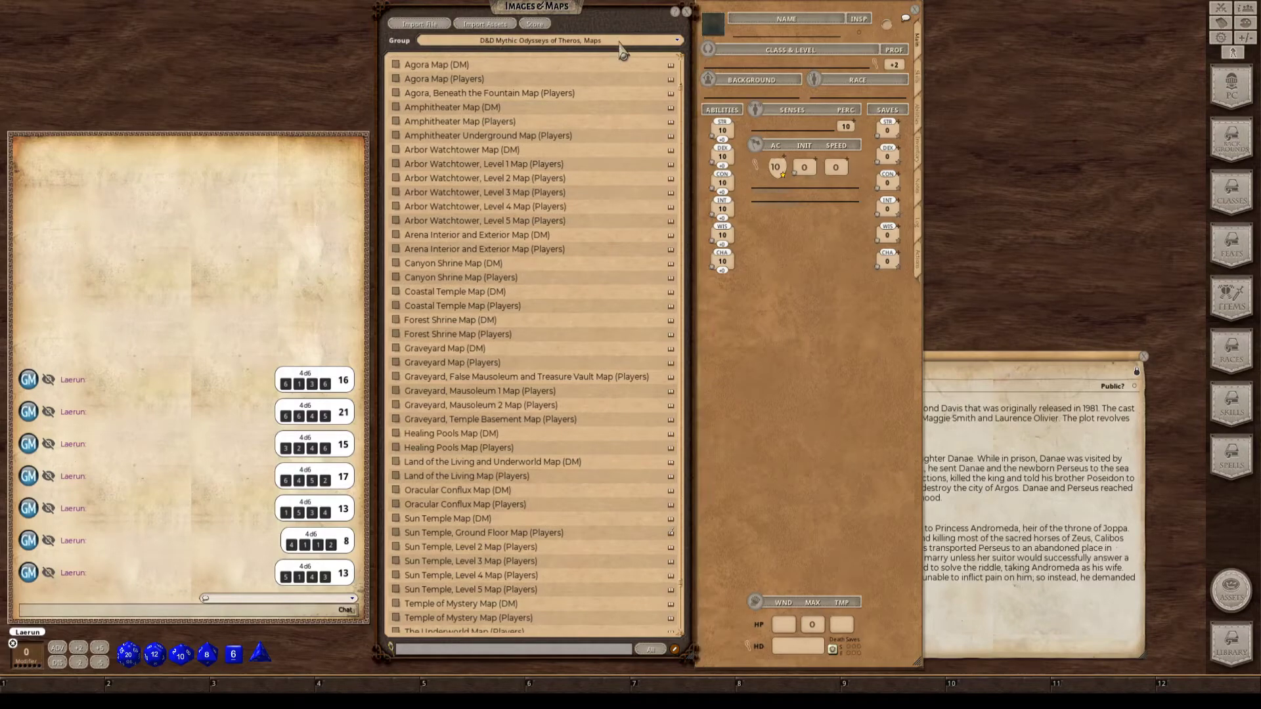
click(621, 42)
scroll(602, 76, up, 2)
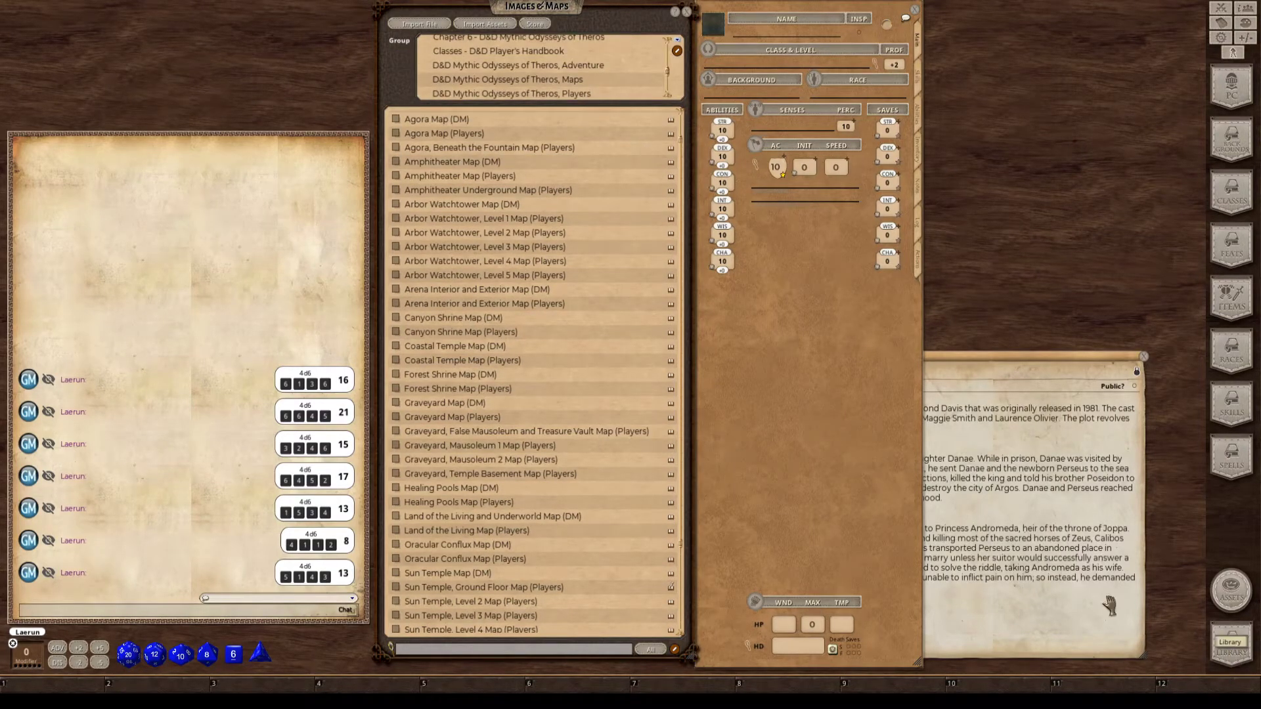
Open the Library, view the images included in the D&D Mythic Odysseys of Theros, Adventure module, and close the image list.
click(1232, 647)
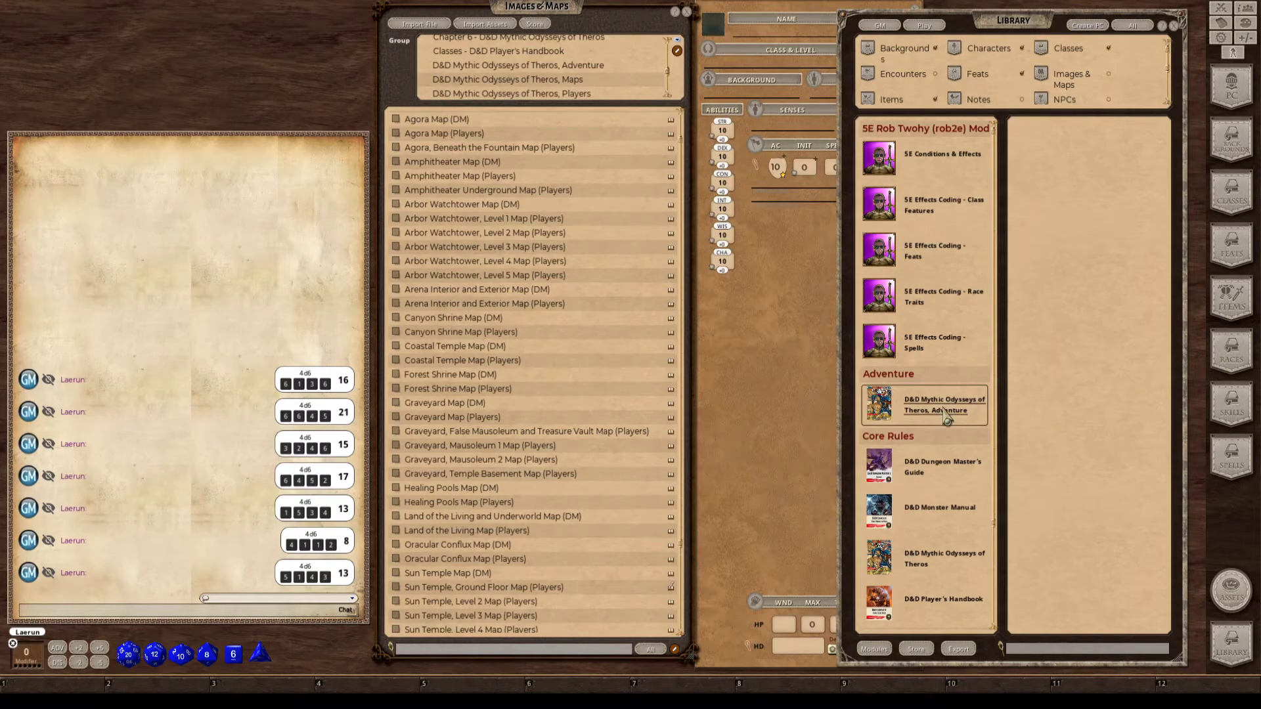
scroll(946, 415, down, 3)
click(947, 372)
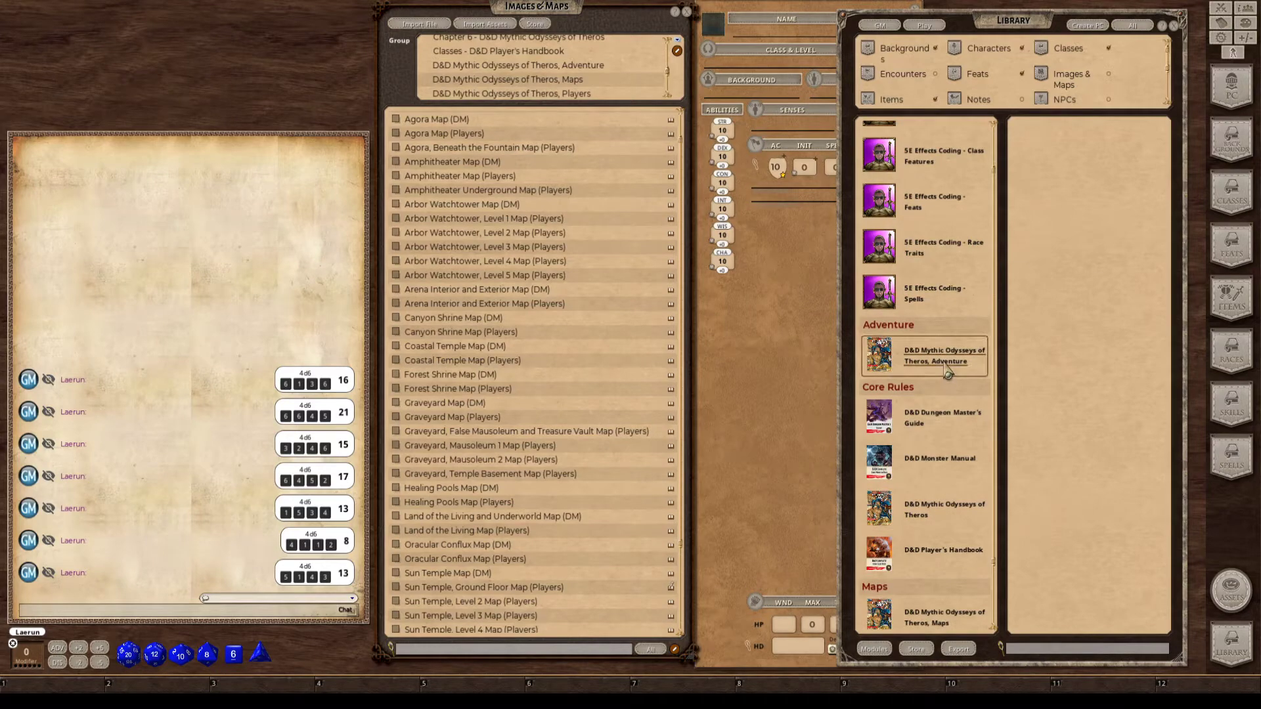
key(ctrl)
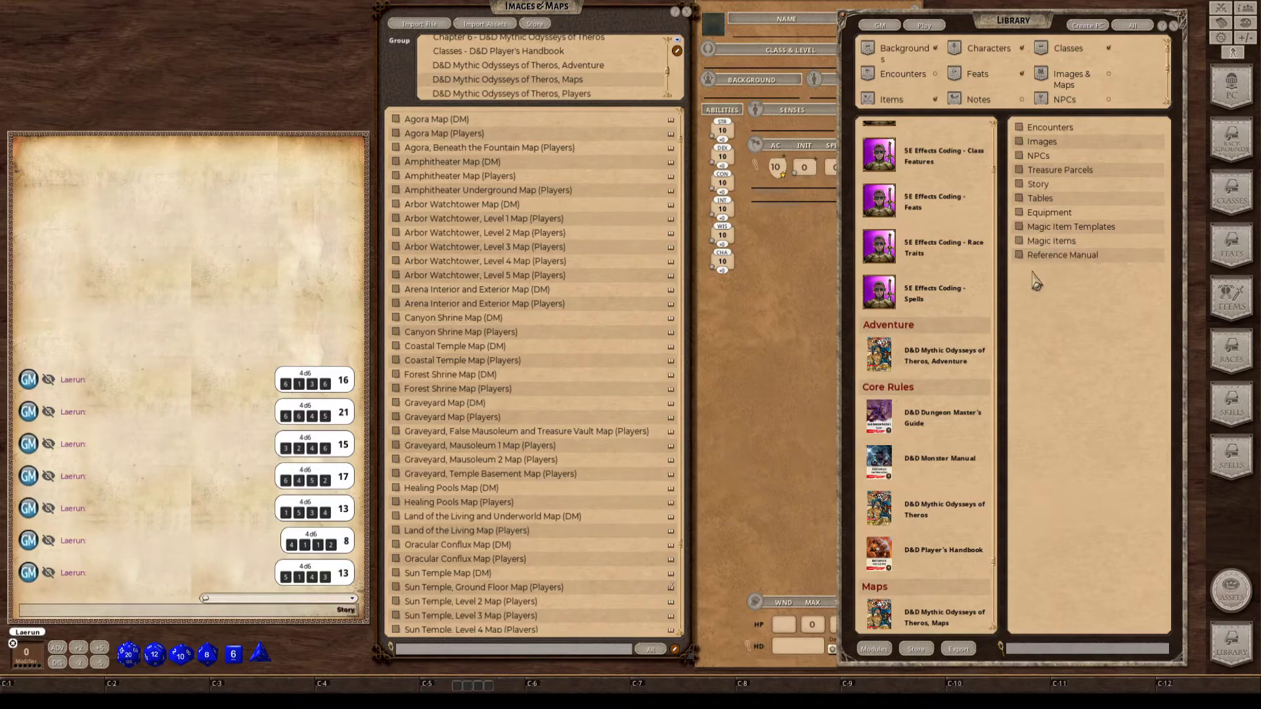
click(1022, 143)
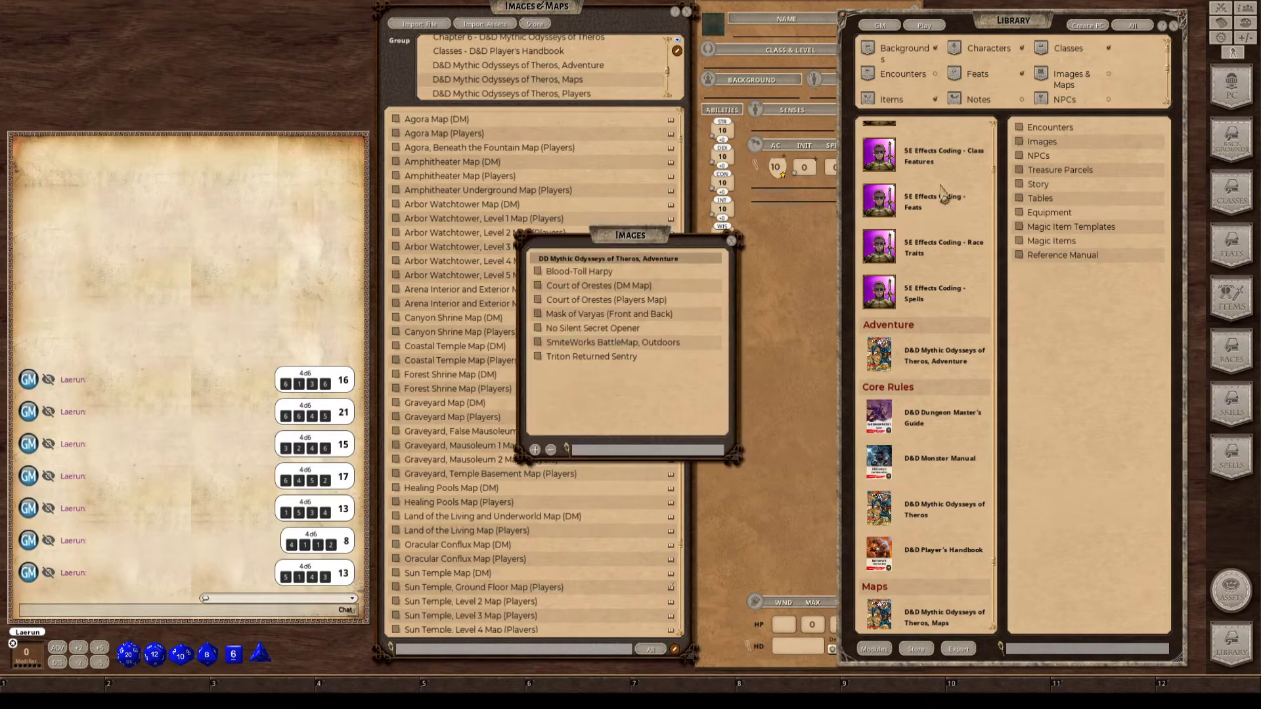
click(731, 242)
Open the image list of the core D&D Mythic Odysseys of Theros module, view the Bronze Owl picture, and close it.
scroll(939, 526, down, 1)
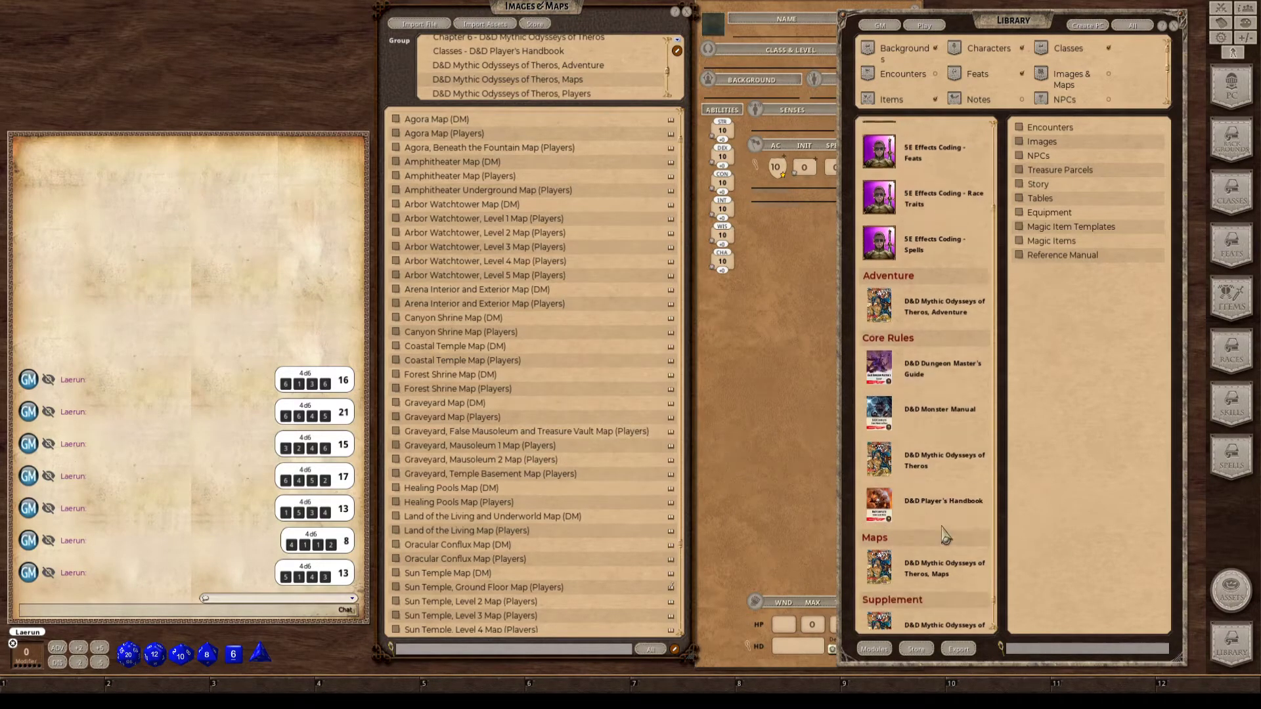
click(919, 467)
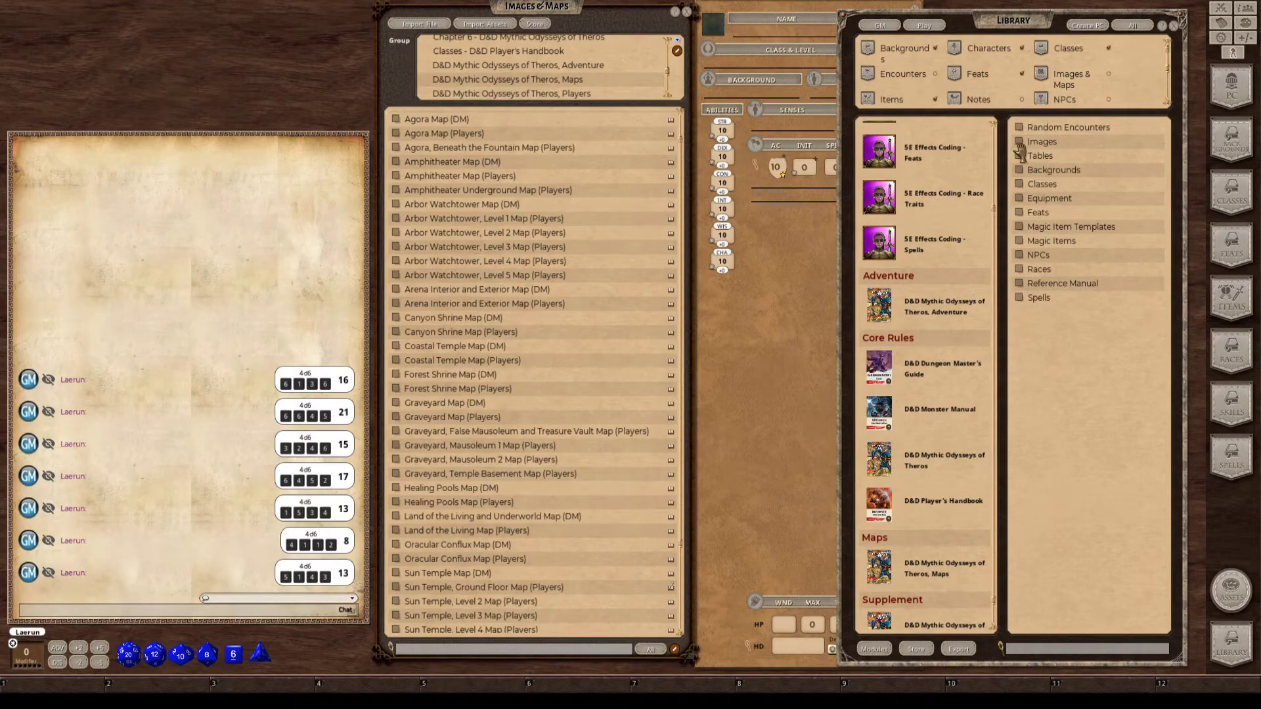
click(1021, 144)
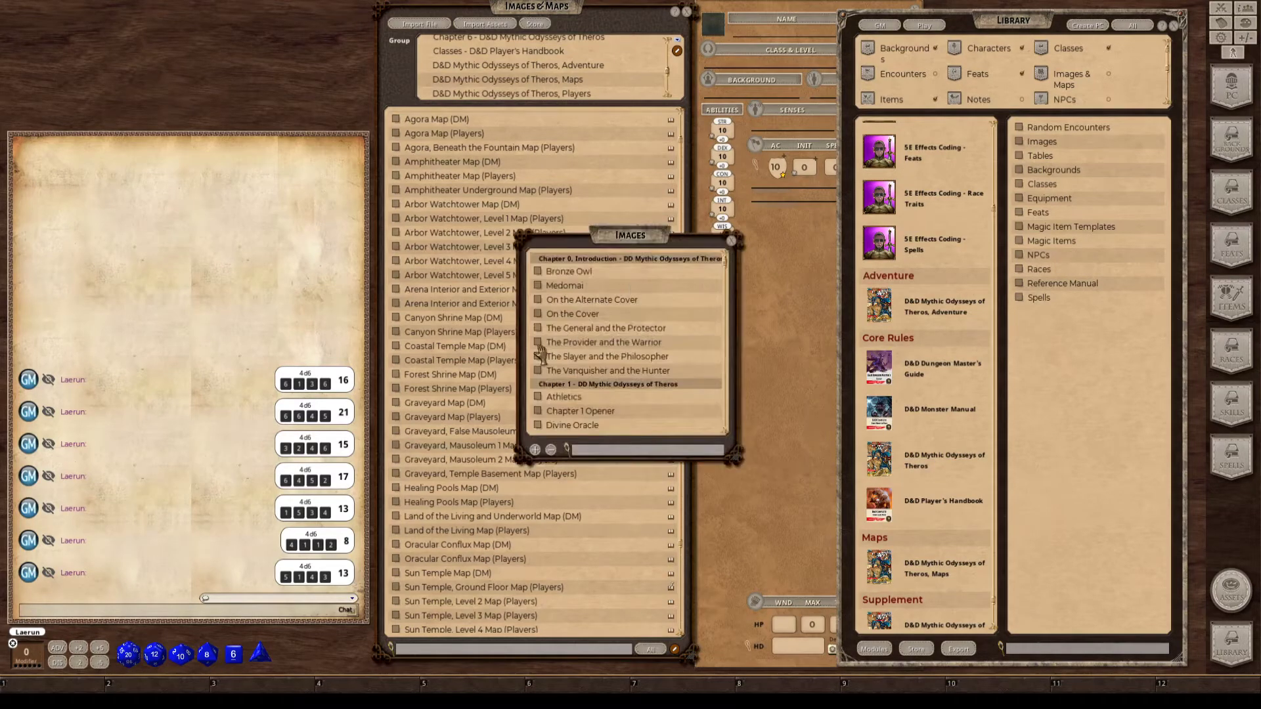
click(540, 272)
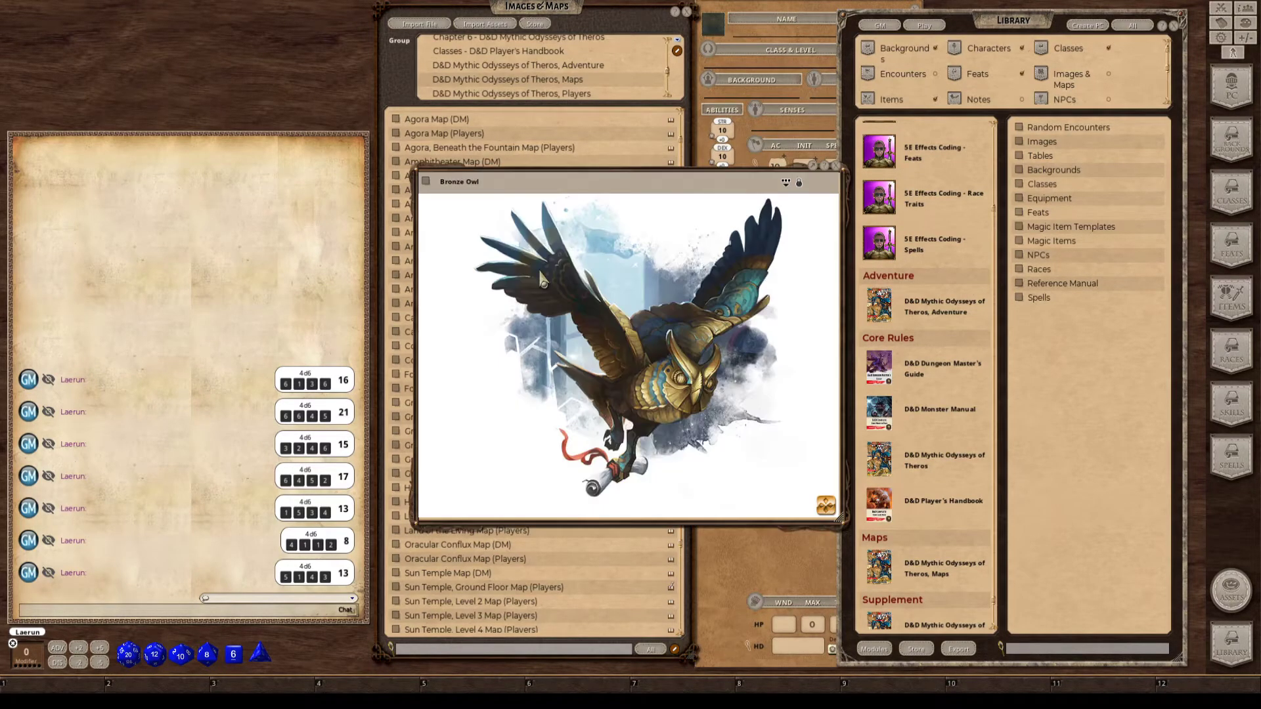
drag(618, 182, 571, 4)
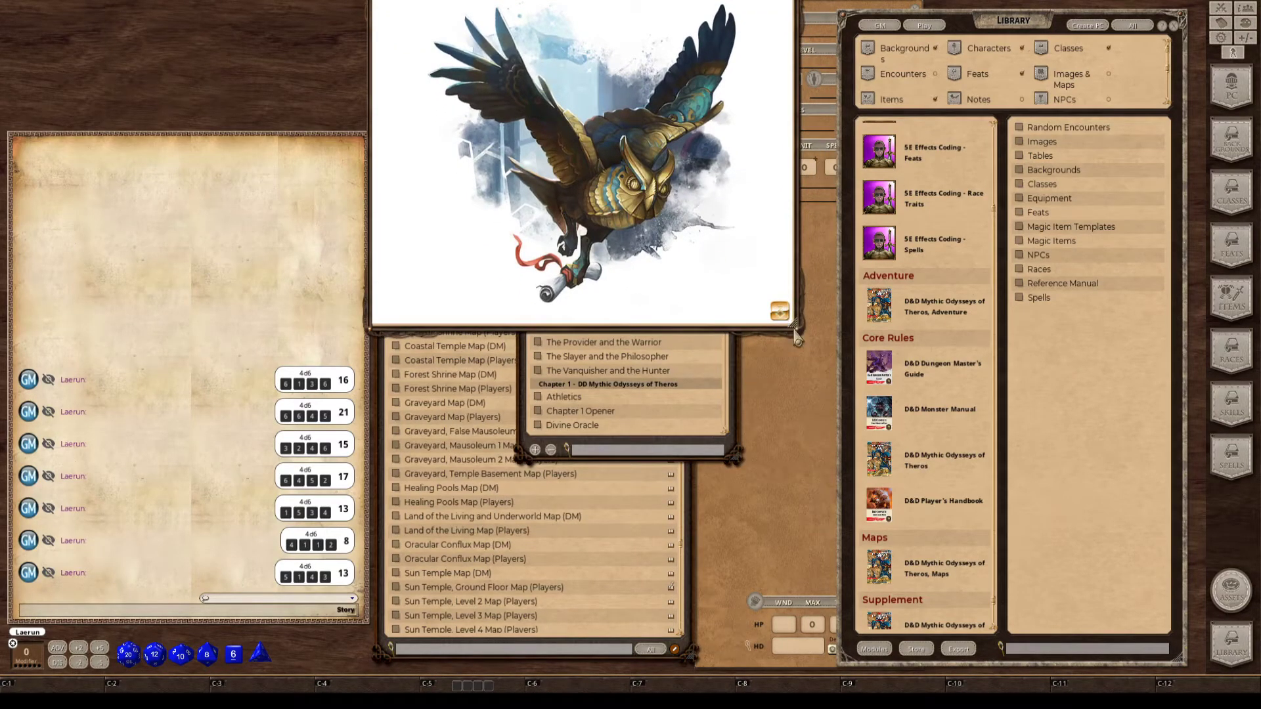
drag(796, 338, 811, 366)
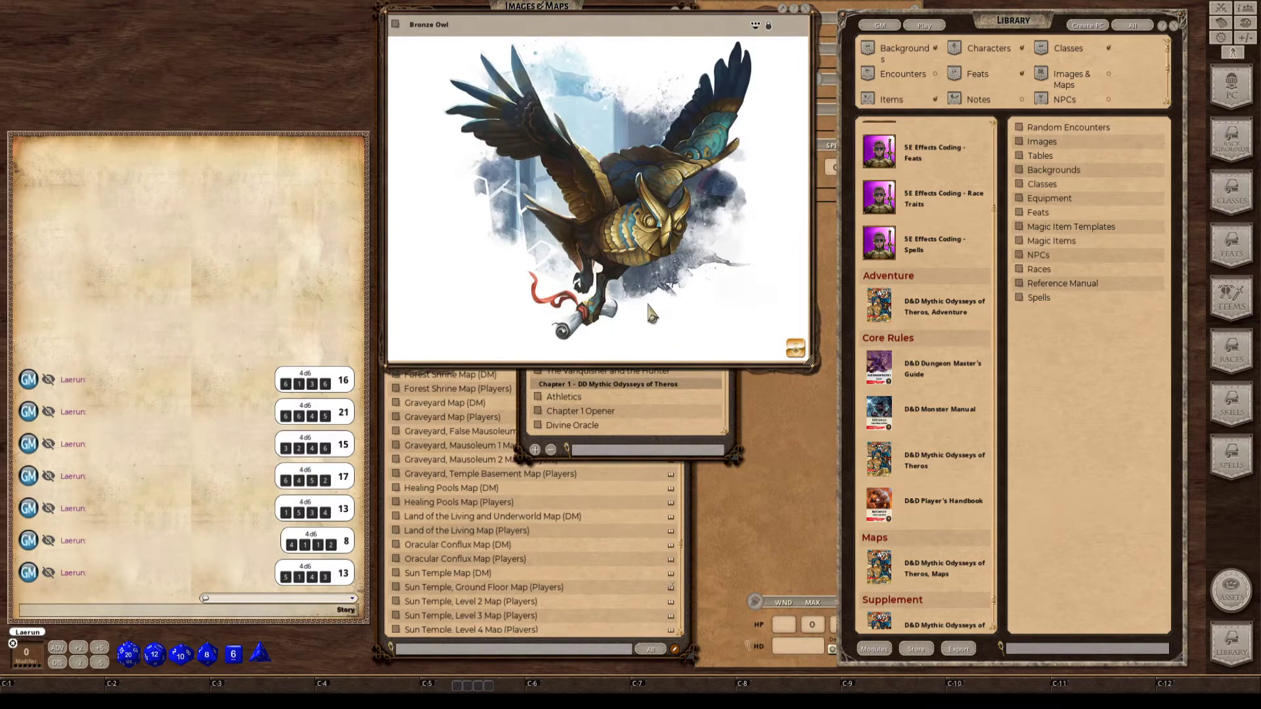
key(ctrl)
click(806, 10)
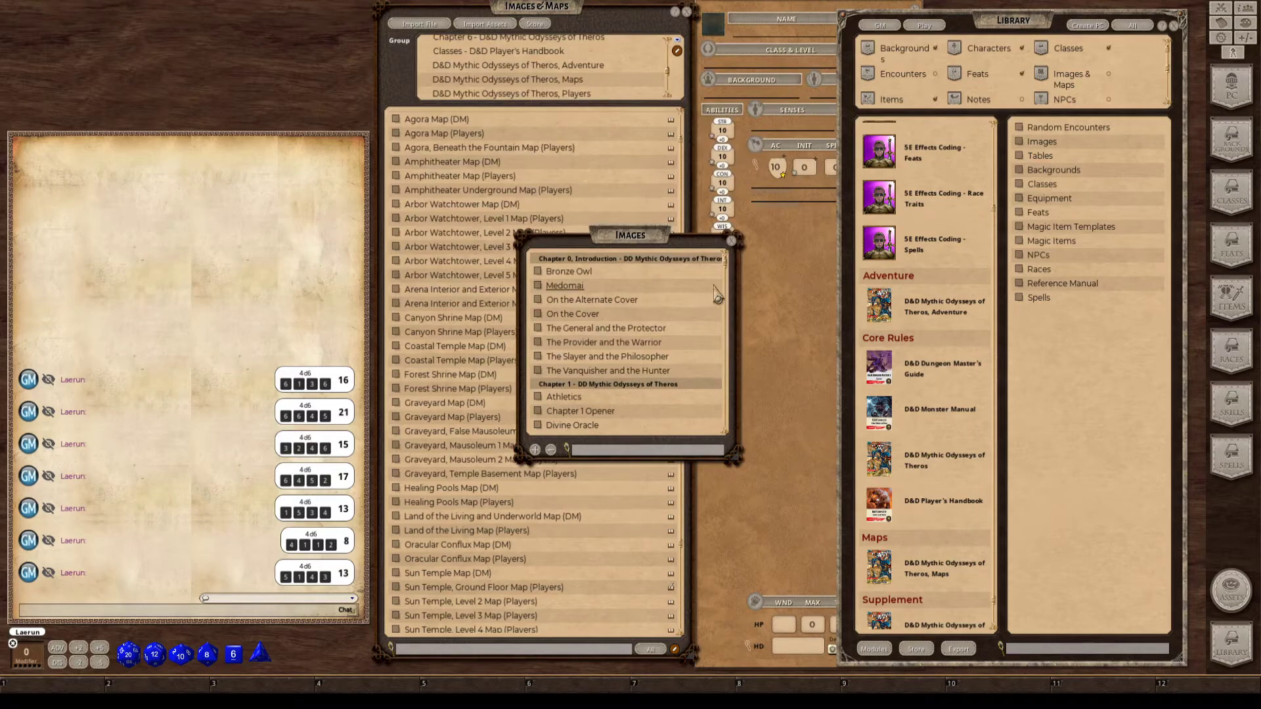
View the Medomai picture, and close it together with the image list and the Library.
click(533, 286)
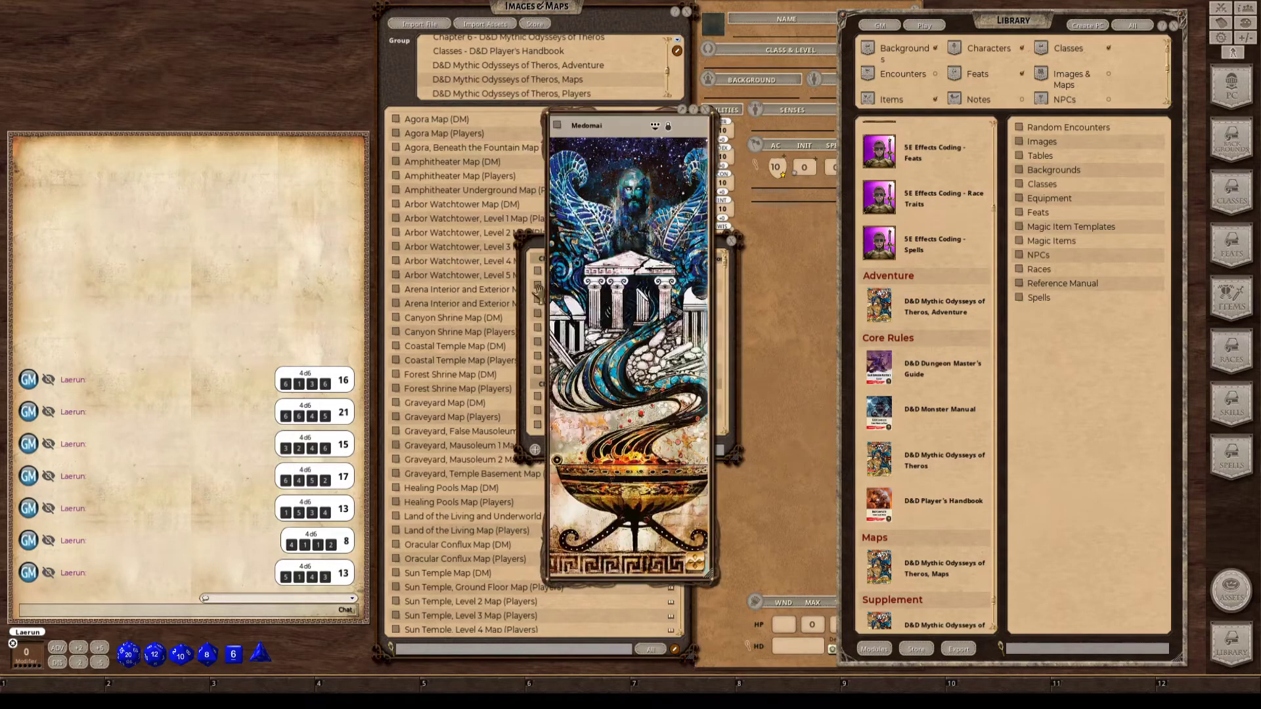
key(ctrl)
click(706, 110)
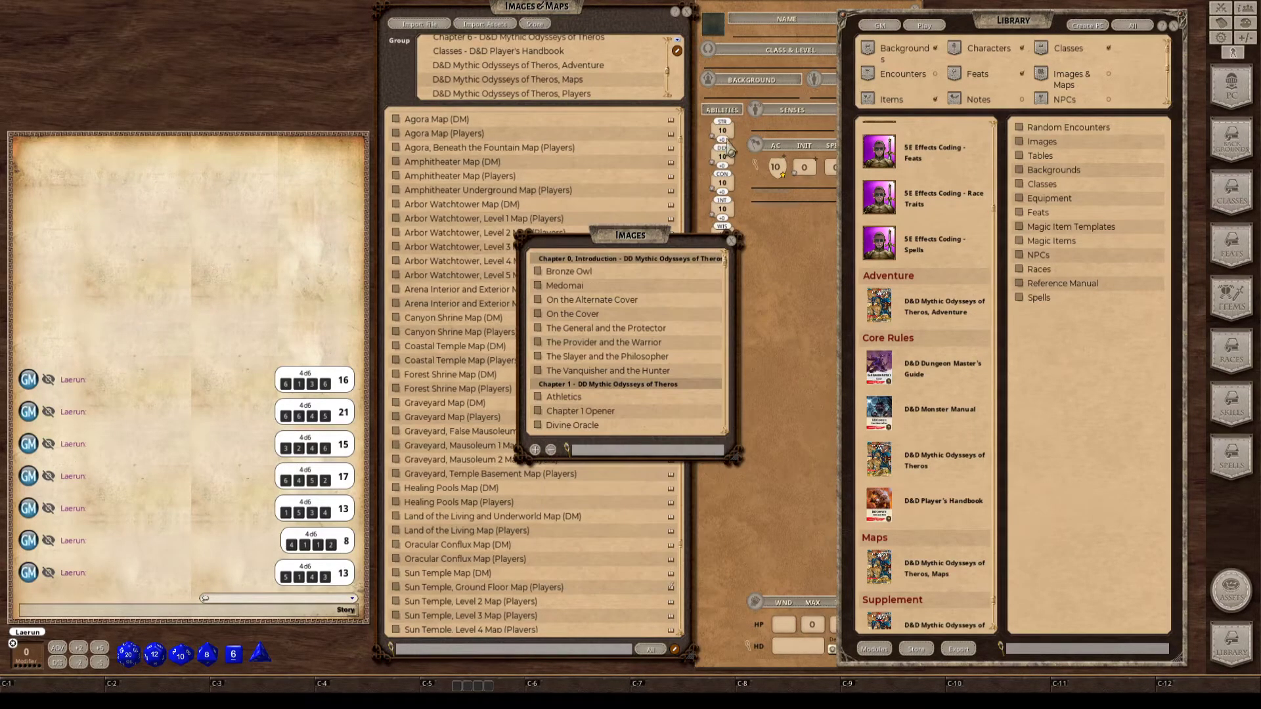
click(731, 241)
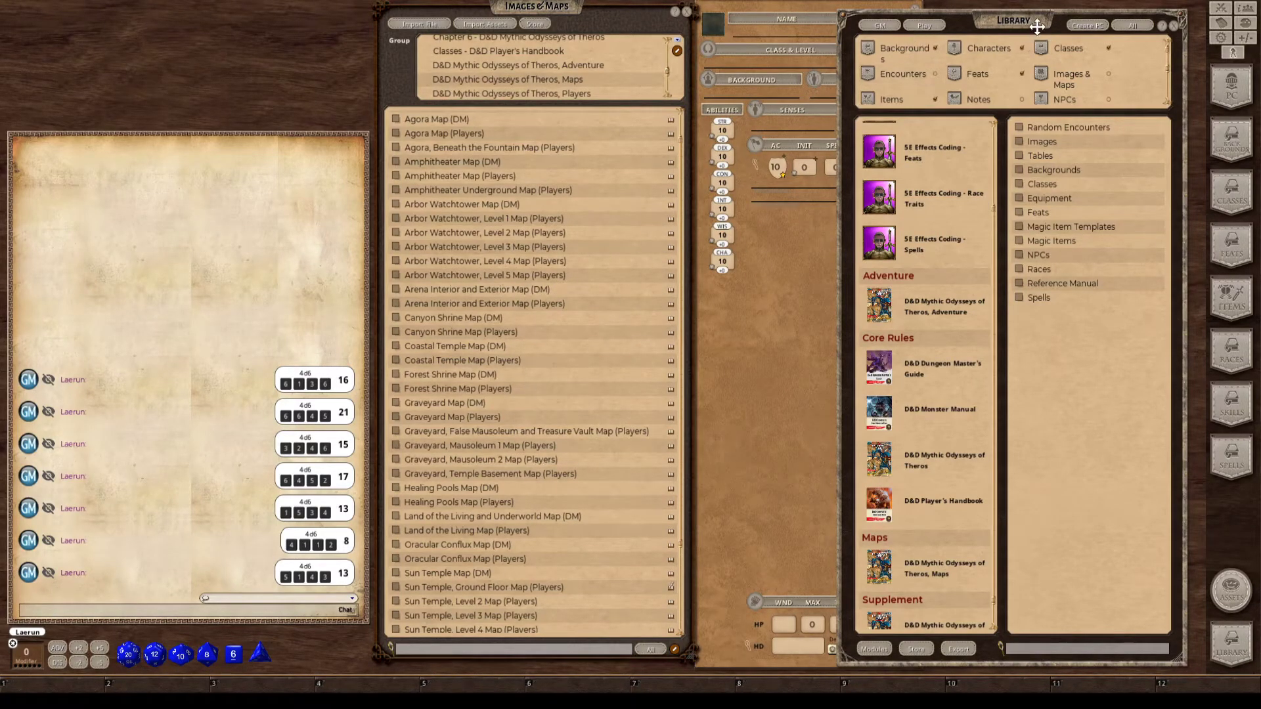
drag(1027, 27, 985, 54)
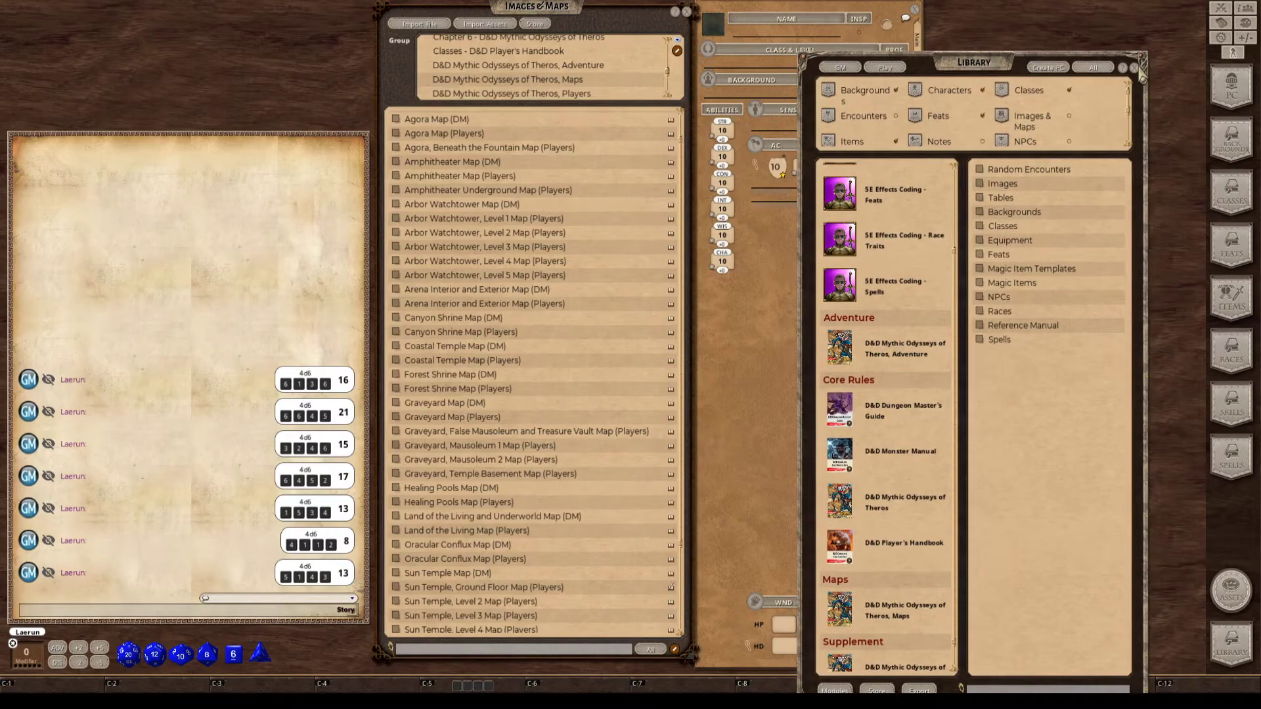
click(1132, 55)
Set the blank character's abilities to Strength 7, Dexterity 15, Constitution 14, Intelligence 12, Wisdom 12 and Charisma 17.
drag(794, 266, 788, 325)
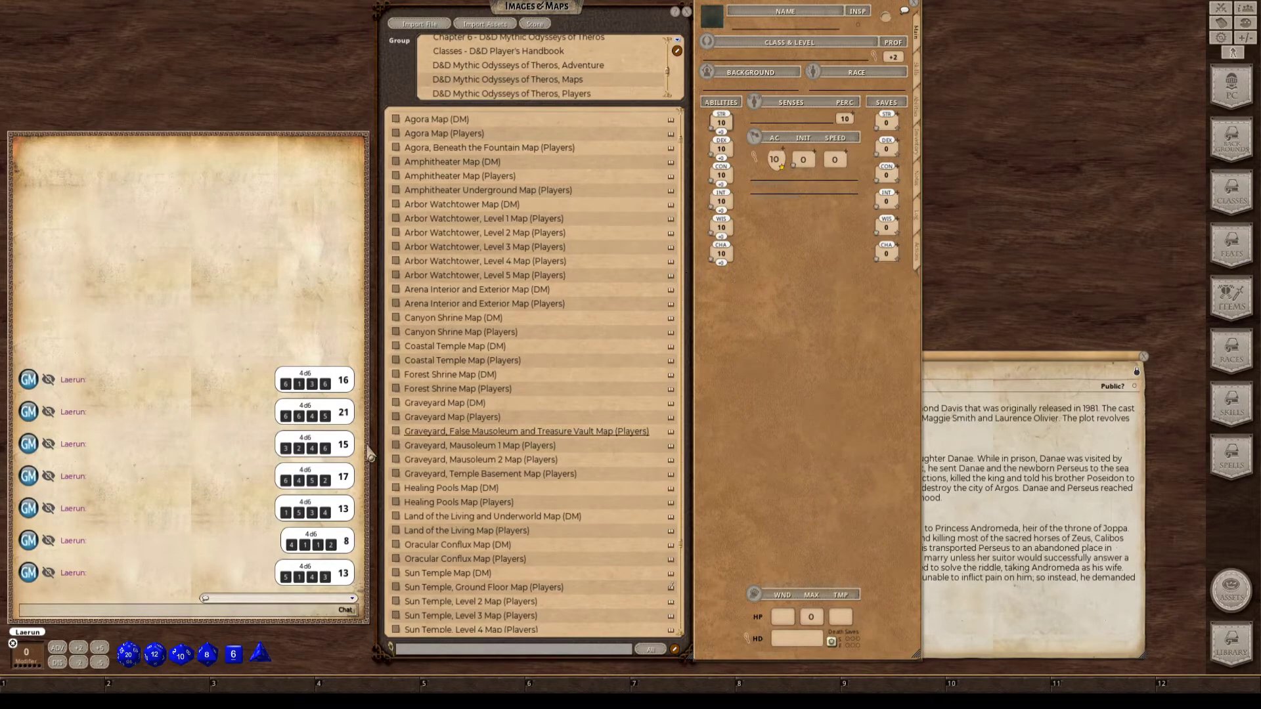
key(ctrl)
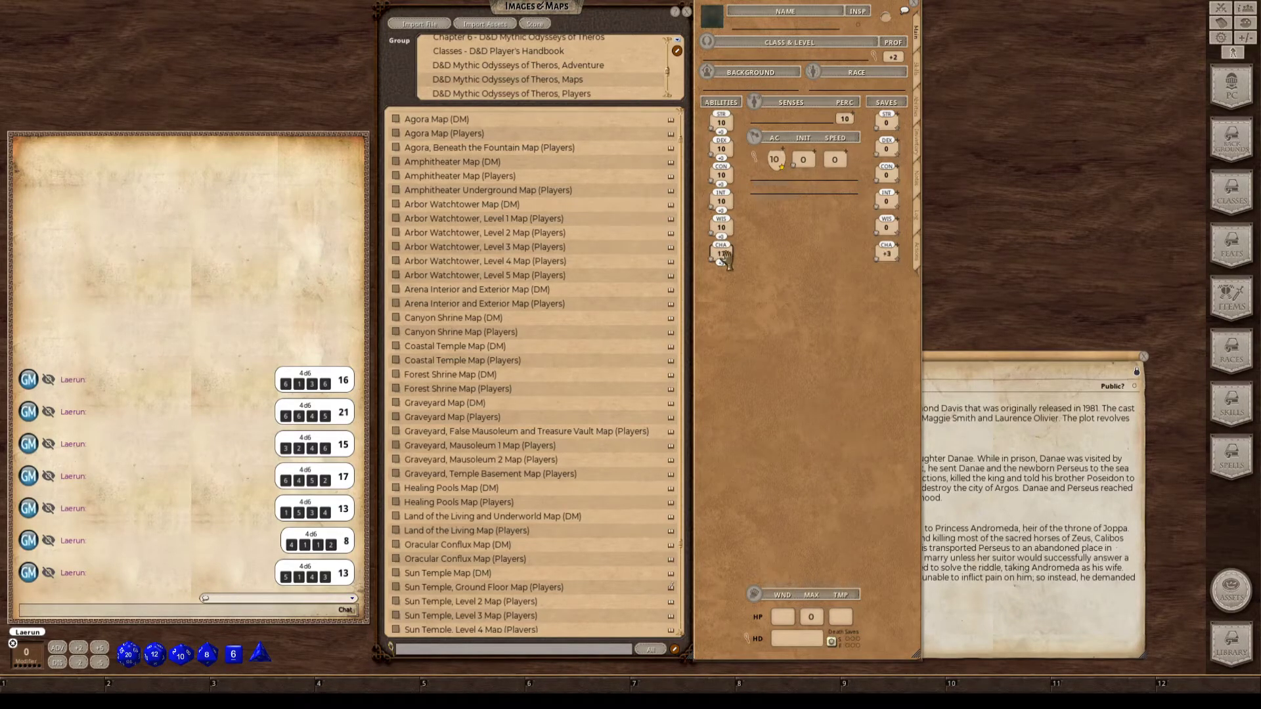
key(ctrl)
key(ctrl)
key(ctrl)
key(ctrl)
text(5)
key(ctrl)
key(ctrl)
key(ctrl)
key(ctrl)
key(ctrl)
scroll(722, 205, up, 2)
scroll(724, 229, up, 2)
key(ctrl)
Move the character sheet away from the maps list and set the character's Wisdom to 15.
drag(766, 331, 794, 326)
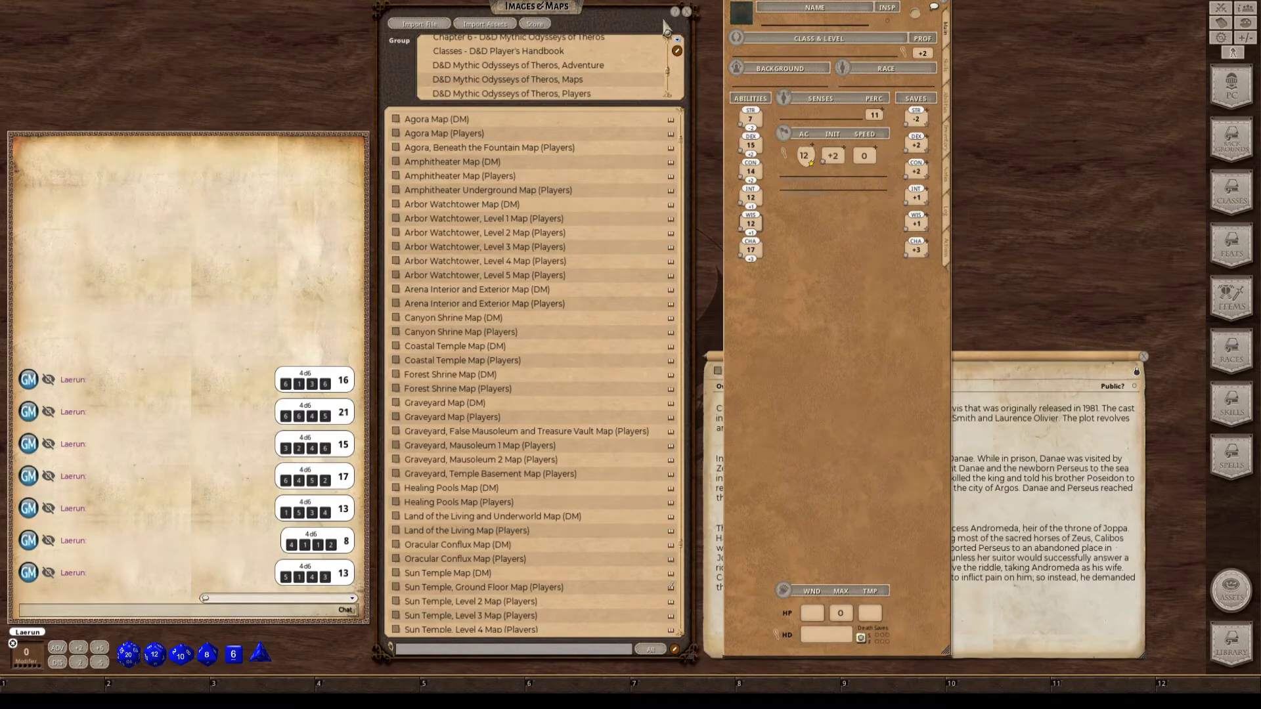
mouse_move(839, 364)
mouse_down()
mouse_move(712, 360)
mouse_move(839, 351)
mouse_up()
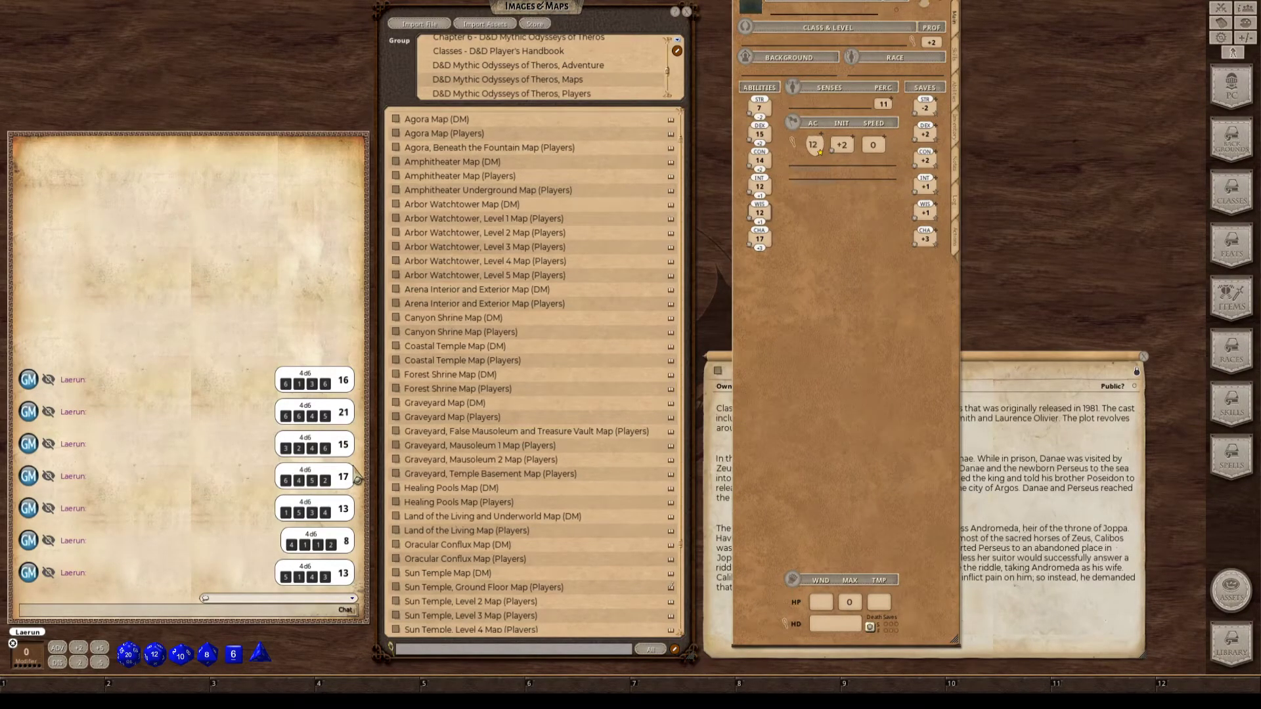
key(ctrl)
key(ctrl)
key(ctrl)
scroll(761, 213, up, 2)
key(ctrl)
key(ctrl)
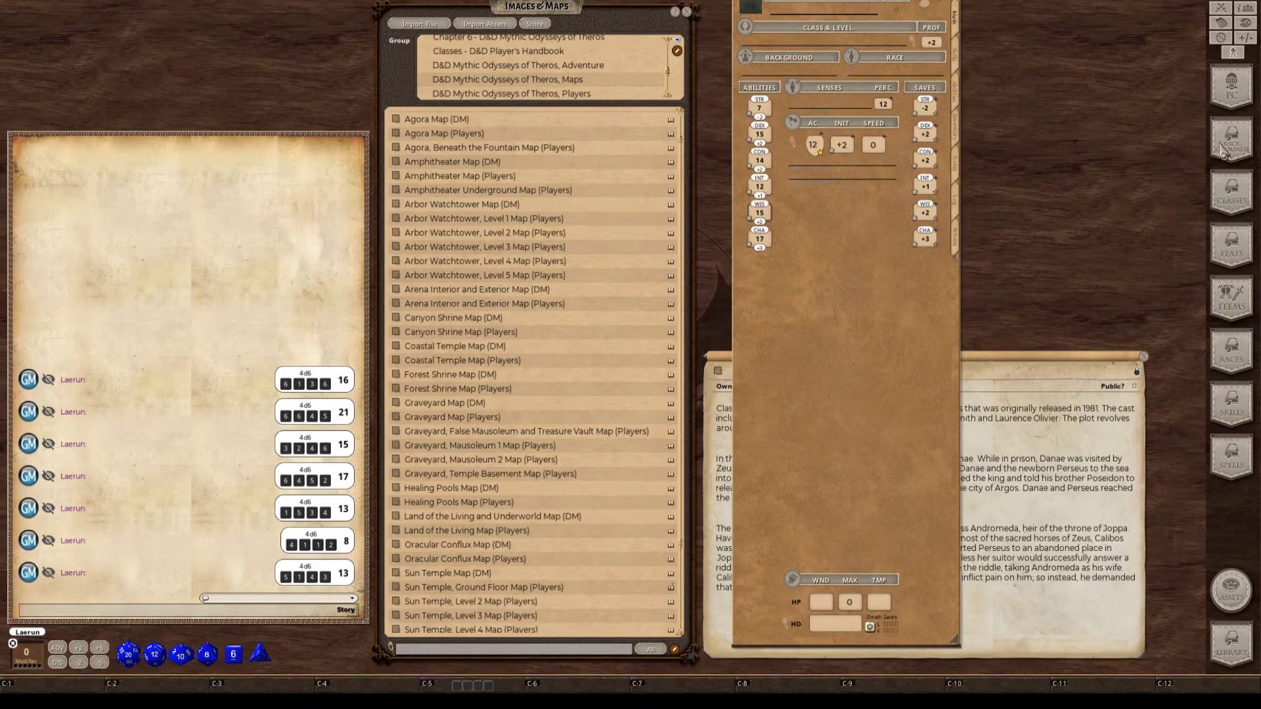
Open the backgrounds list, add the Mythic Odysseys of Theros Athlete background to the character sheet, and close the list.
drag(1234, 141, 421, 101)
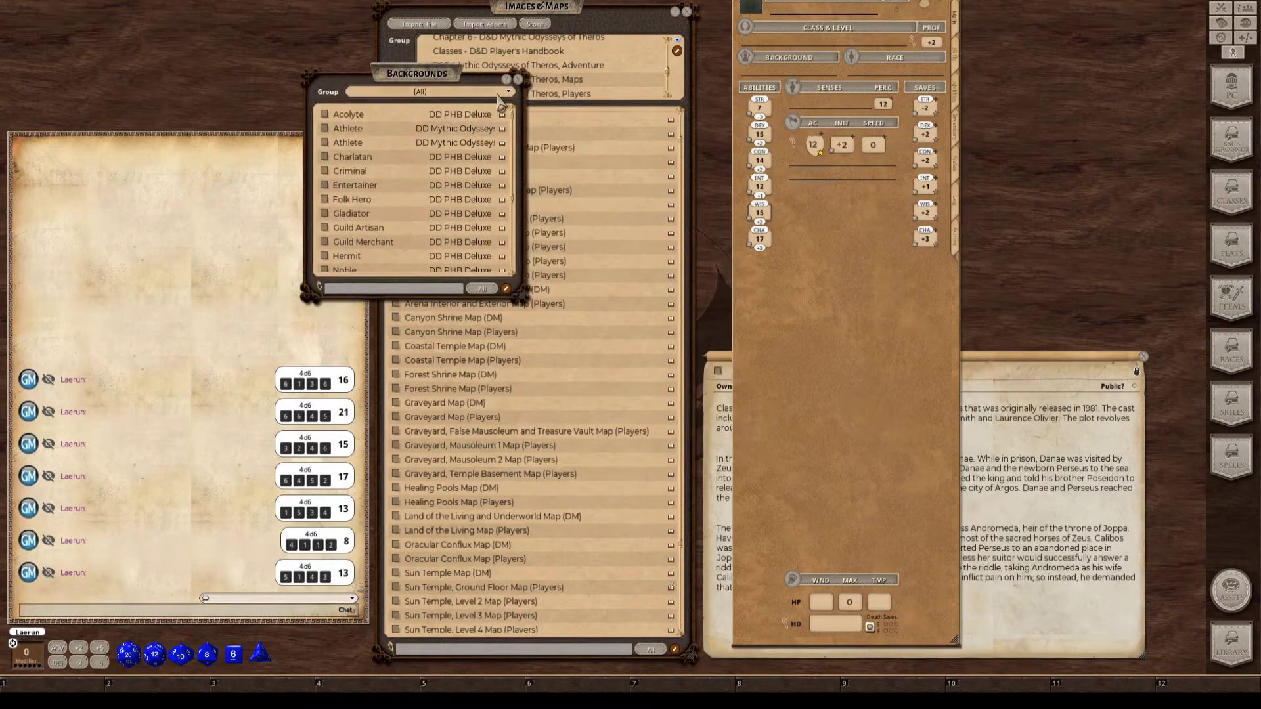
click(422, 98)
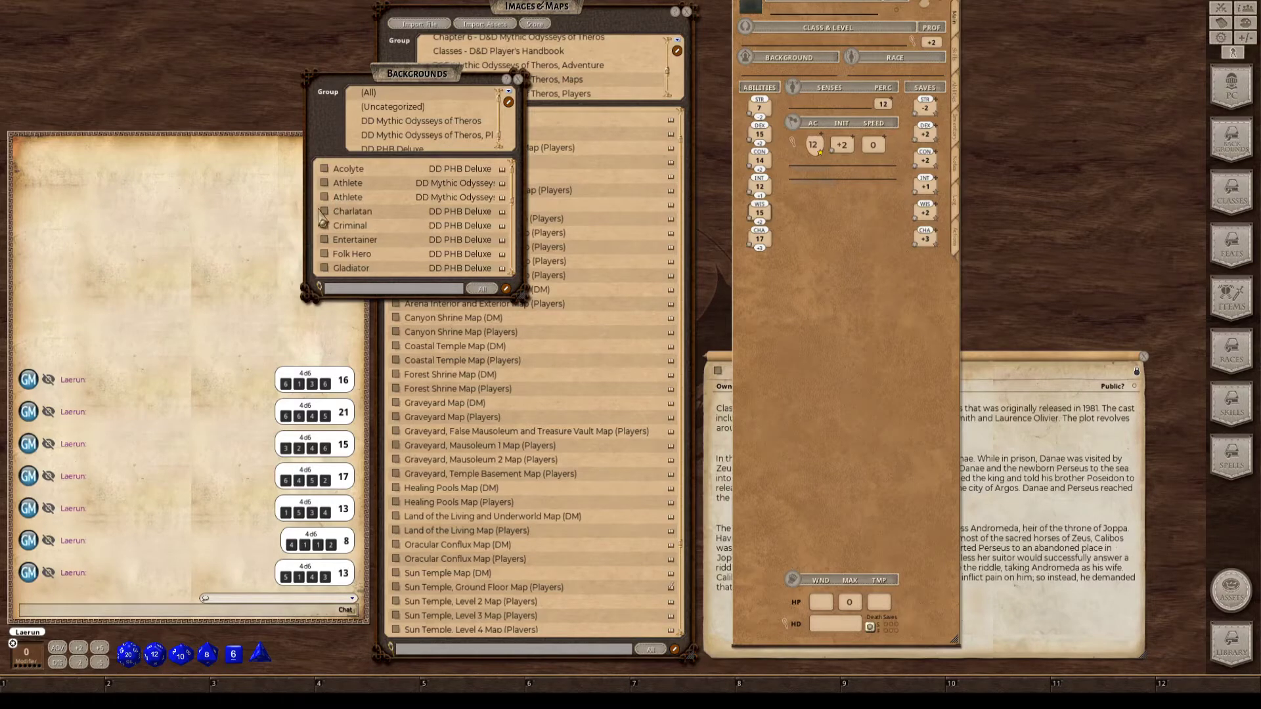
key(ctrl)
key(ctrl)
key(ctrl)
drag(783, 76, 782, 74)
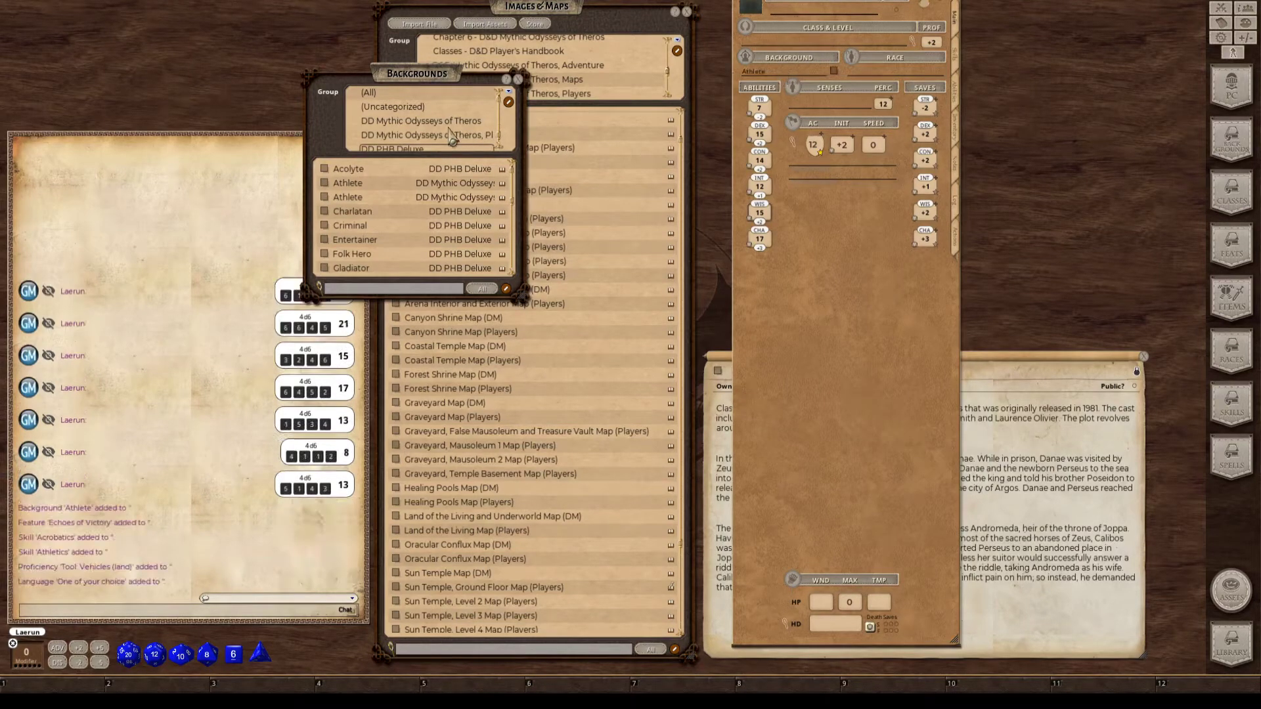
key(ctrl)
click(518, 80)
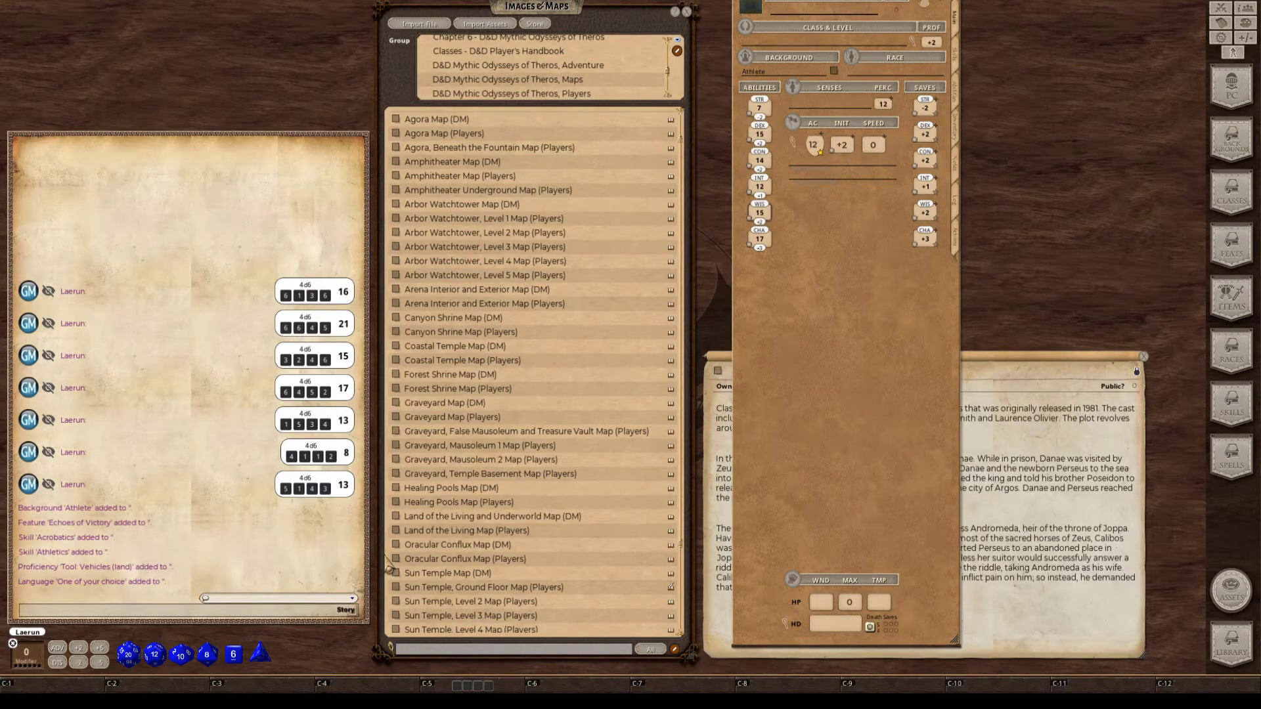
Reposition the character sheet beside the maps list so that its name field and all ability scores are in view.
drag(880, 347, 860, 364)
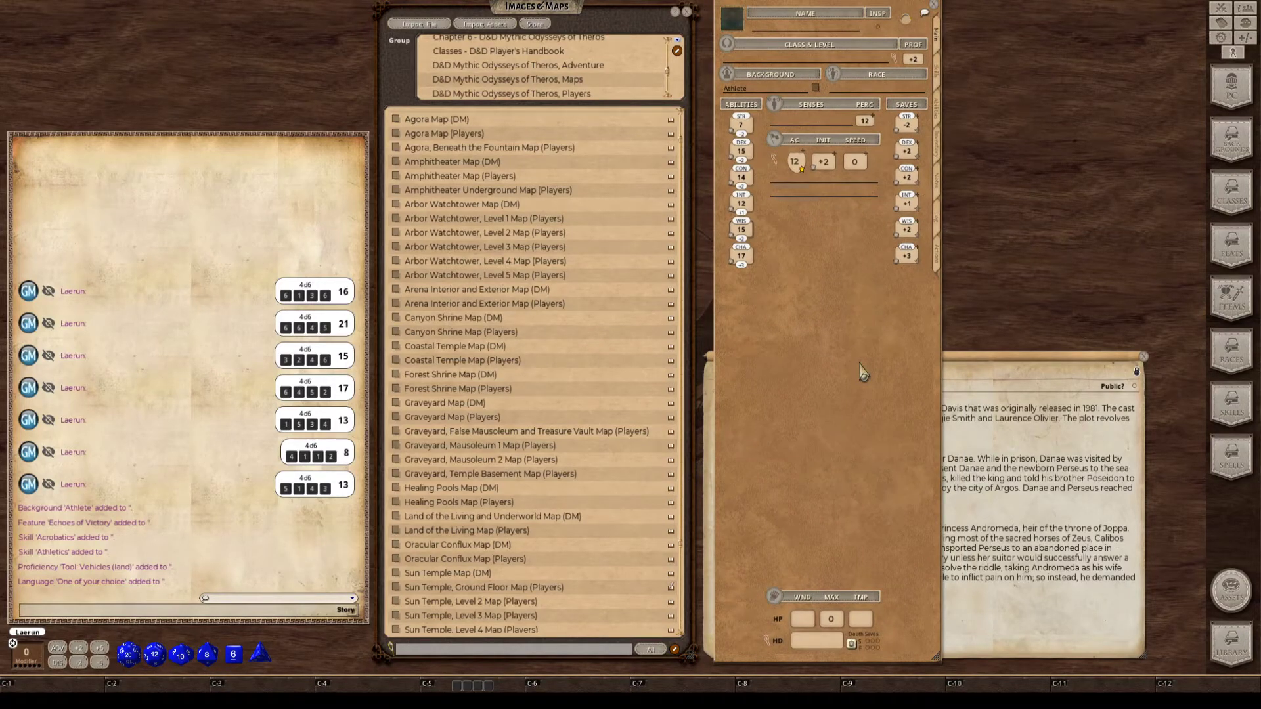
key(ctrl)
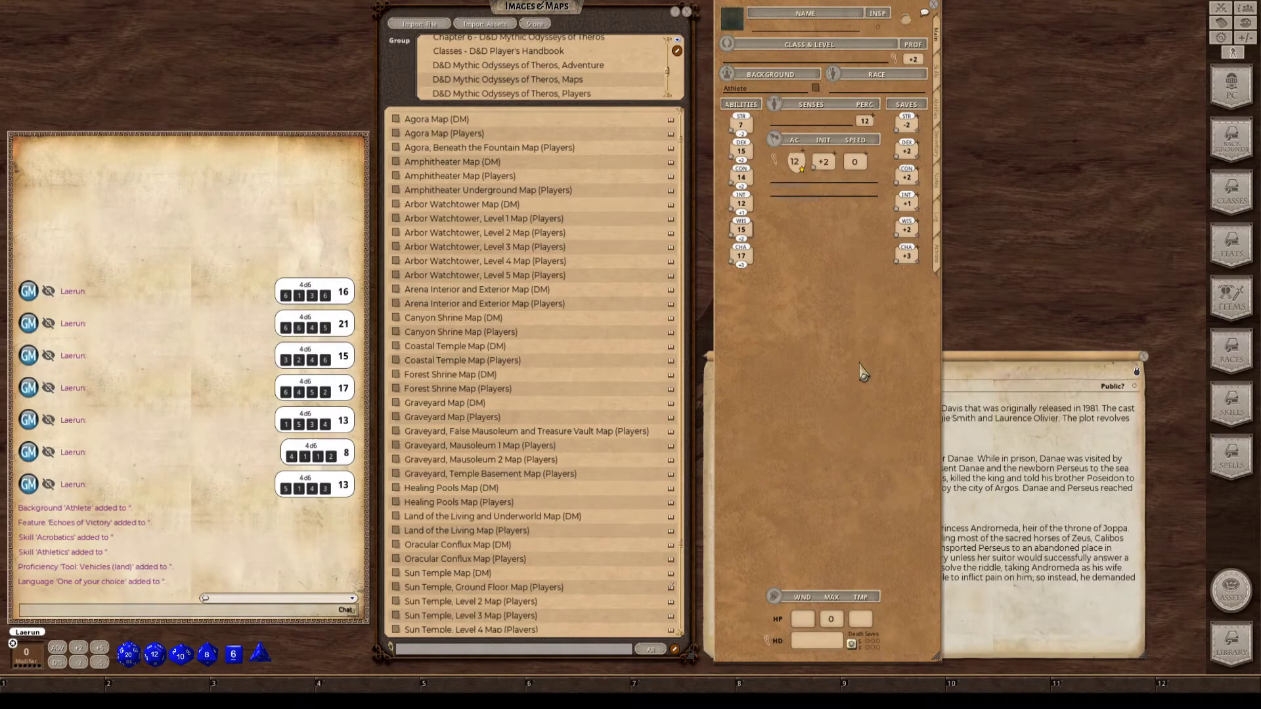
key(ctrl)
key(ctrl)
drag(853, 366, 830, 355)
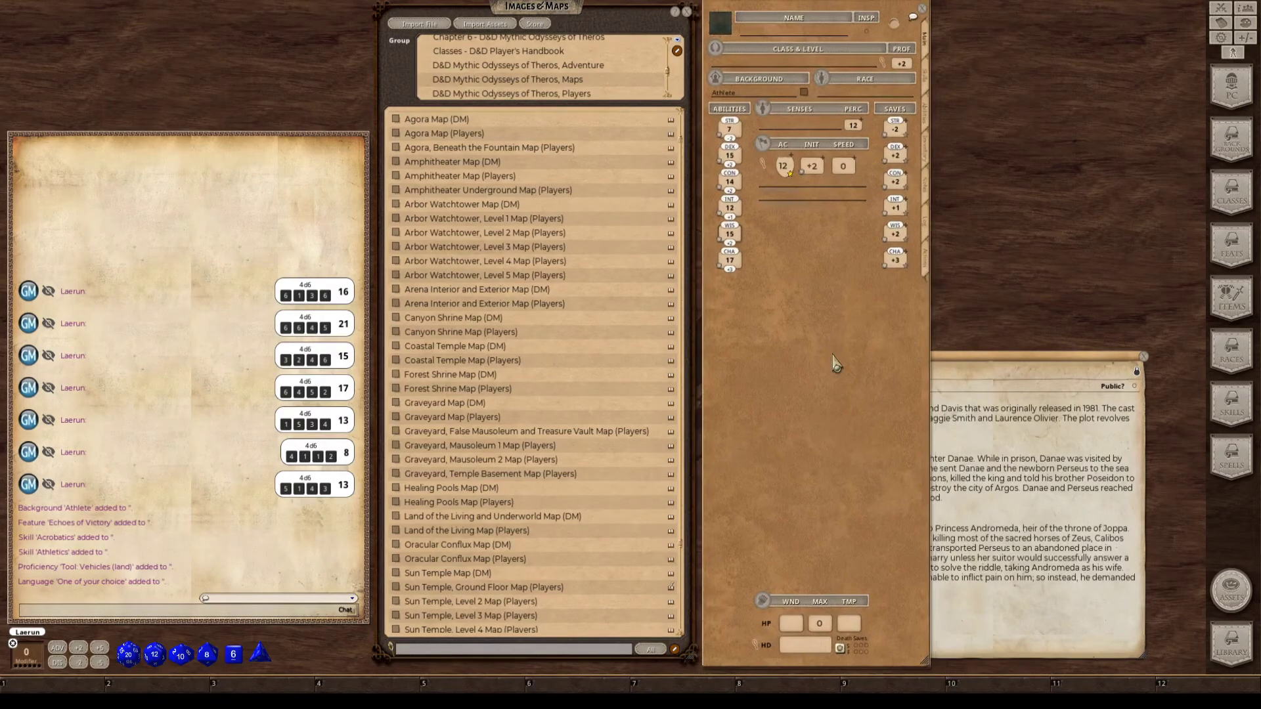
key(ctrl)
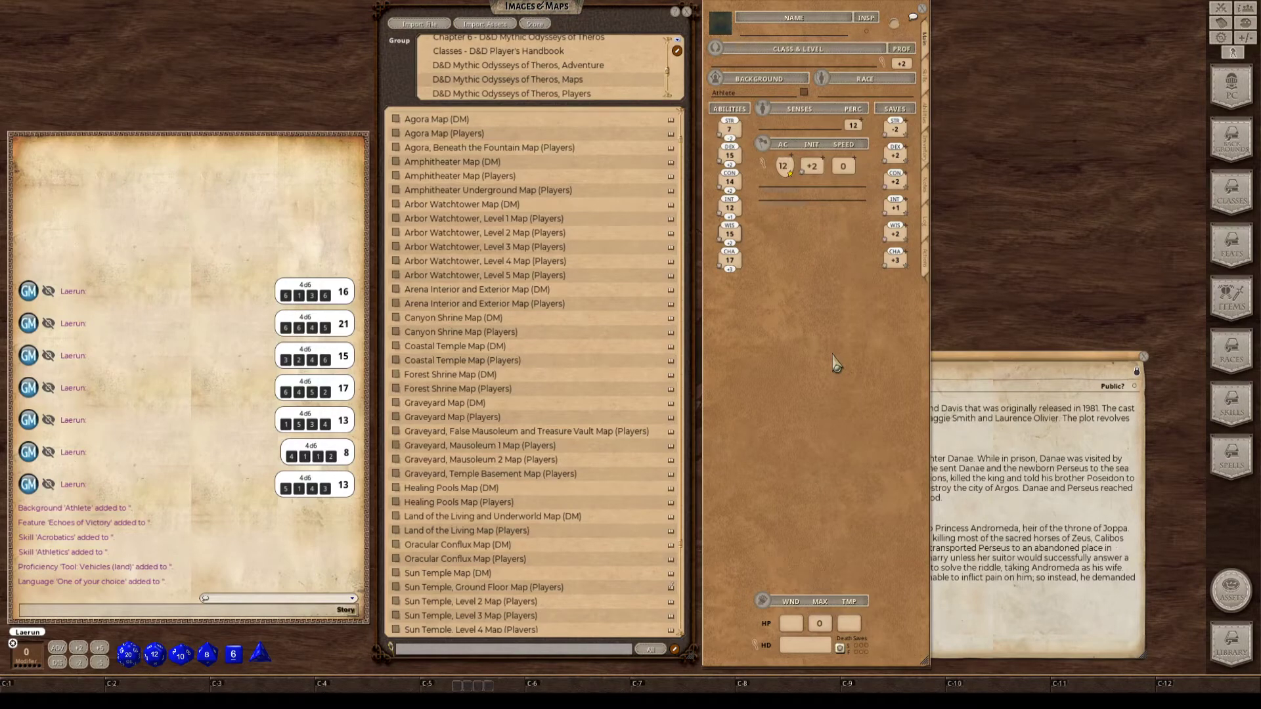
key(ctrl)
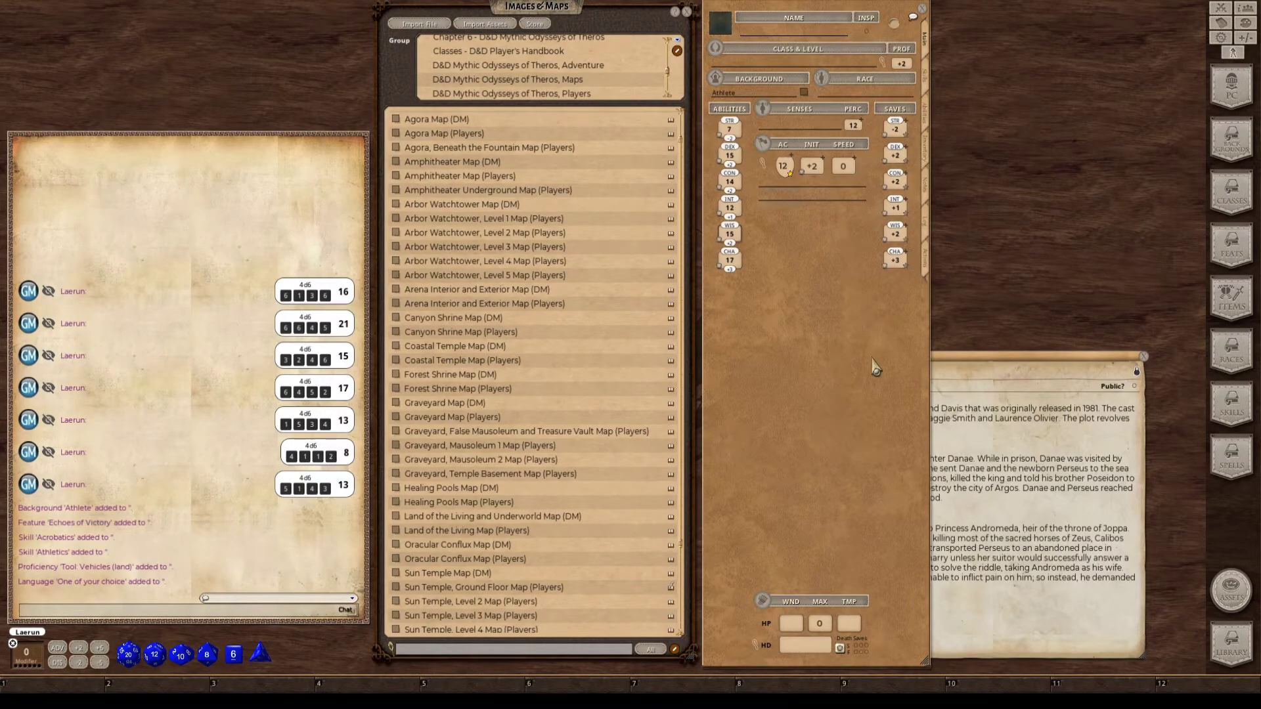
drag(873, 362, 847, 406)
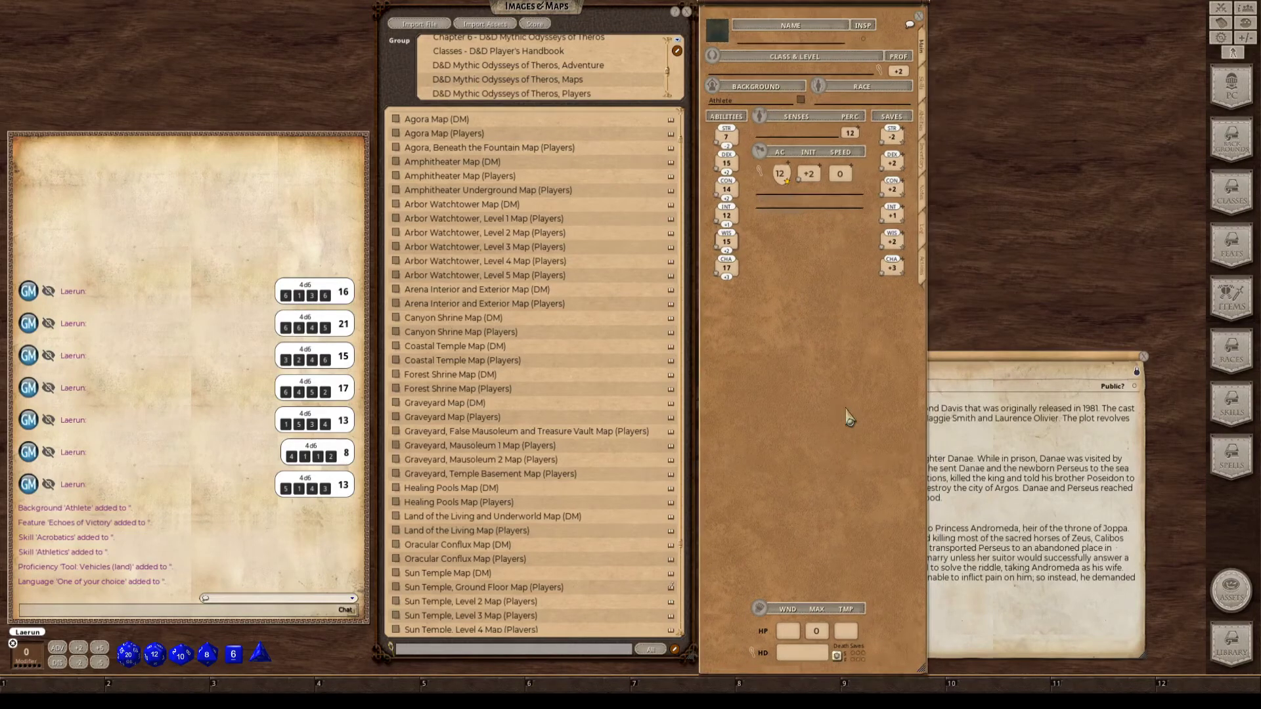
key(ctrl)
key(ctrl)
drag(850, 386, 856, 392)
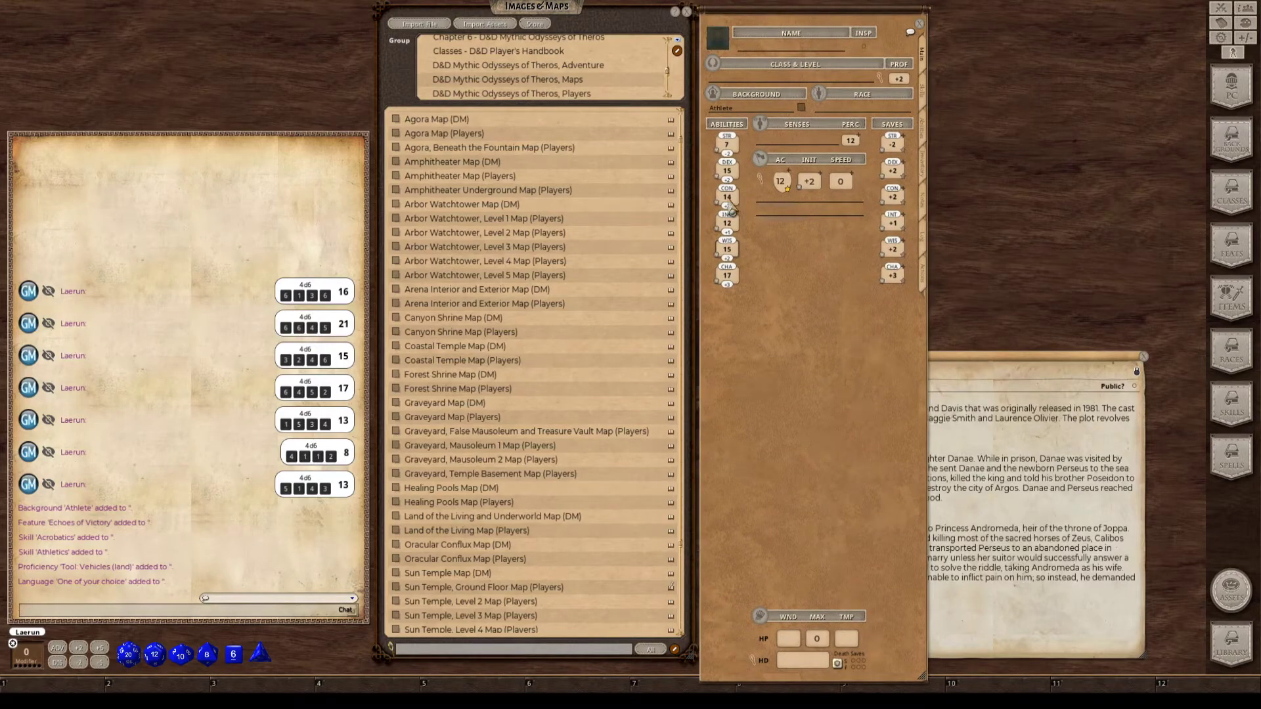
key(ctrl)
key(ctrl)
key(ctrl)
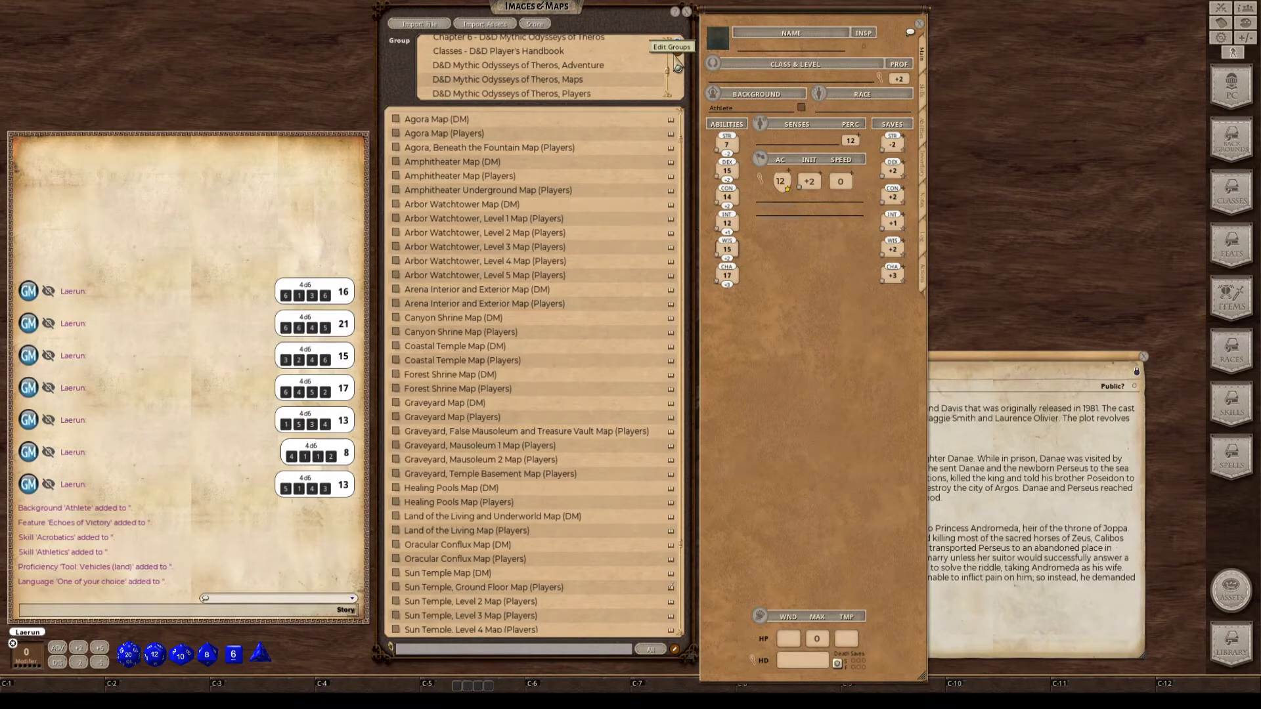
Open the races list and place it beside the character sheet.
mouse_move(817, 314)
mouse_down()
mouse_move(813, 324)
mouse_move(808, 304)
mouse_up()
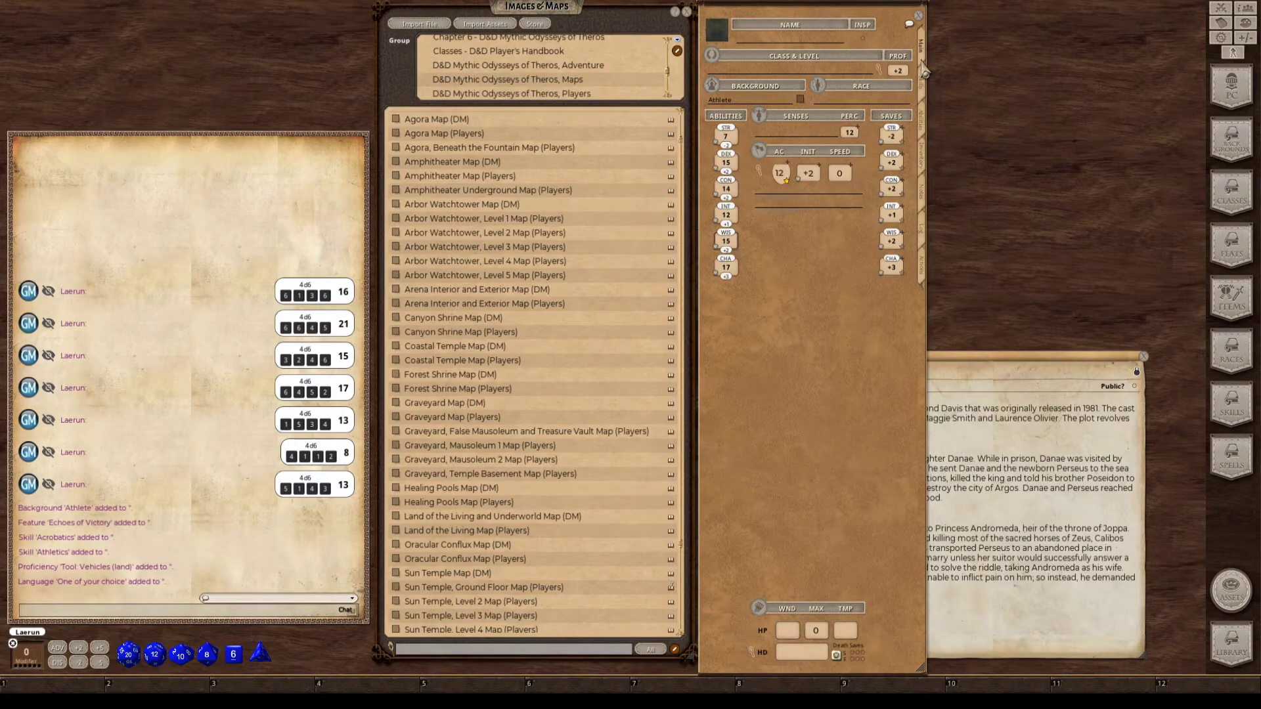
key(ctrl)
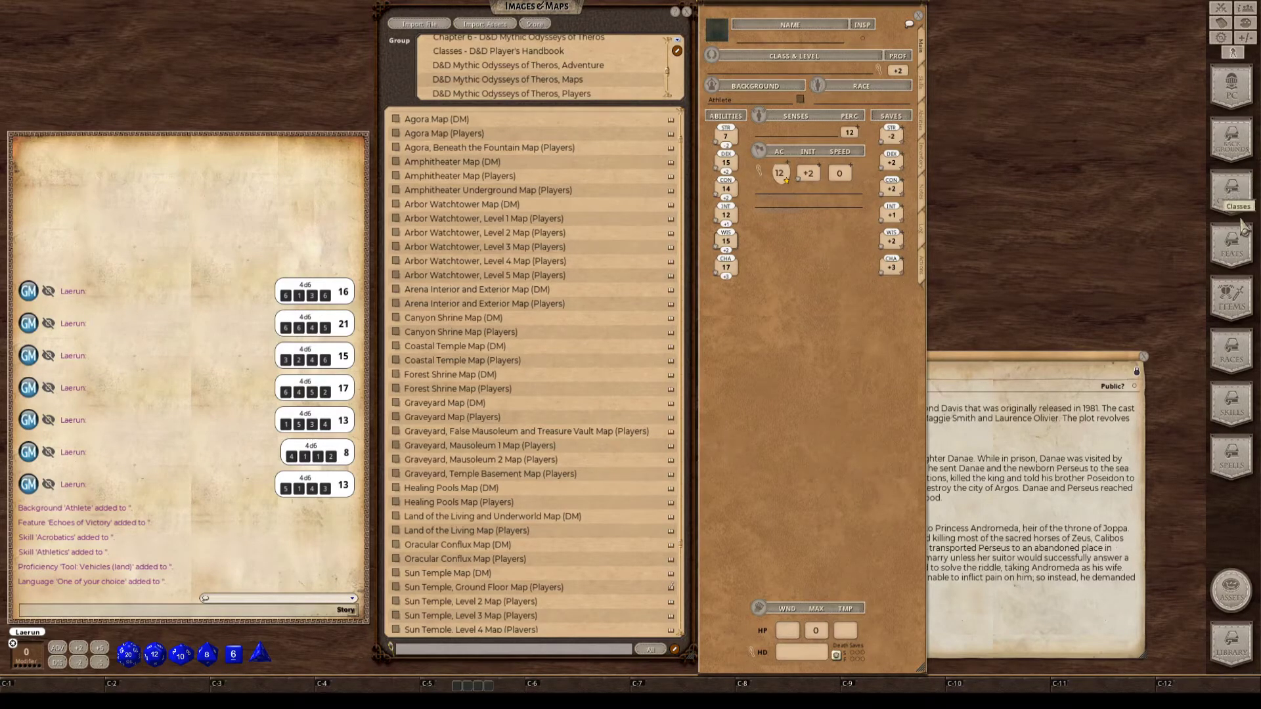
click(1247, 367)
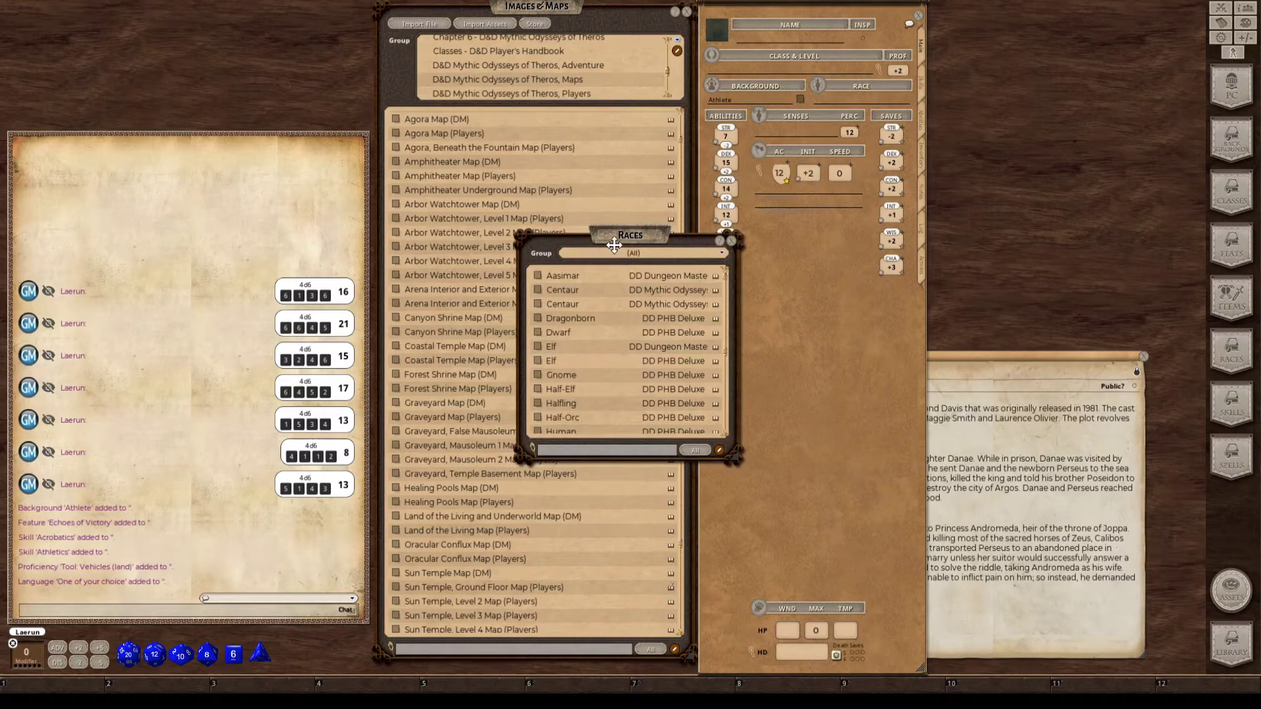
drag(612, 254, 1044, 115)
Add the Mythic Odysseys of Theros Satyr race to the character sheet's race field and close the races list.
scroll(1045, 263, down, 5)
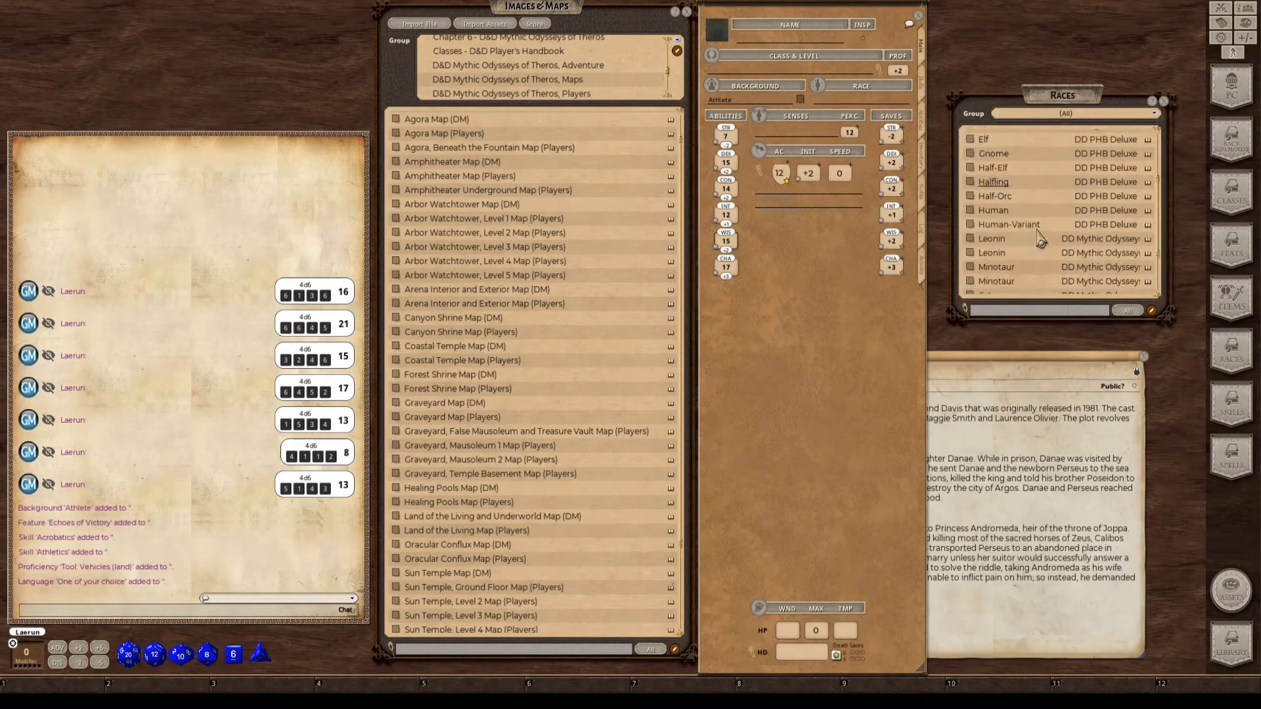
key(ctrl)
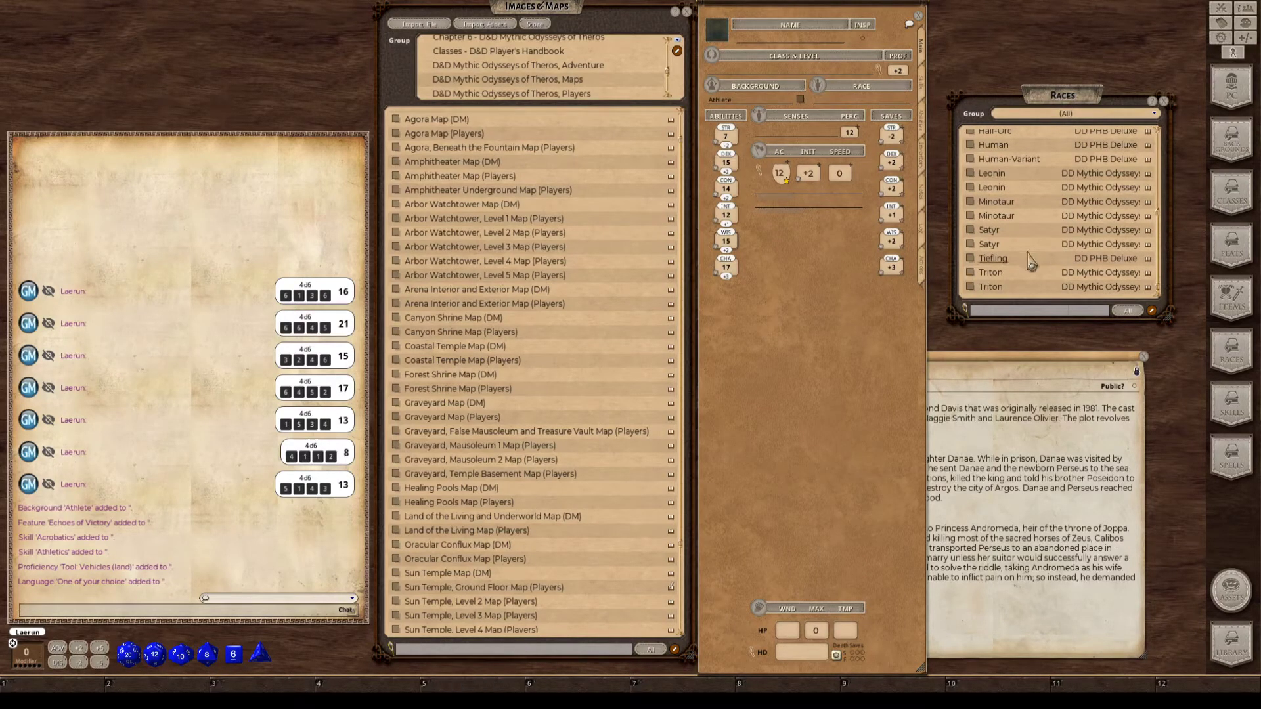
scroll(1030, 265, up, 1)
scroll(1028, 265, up, 3)
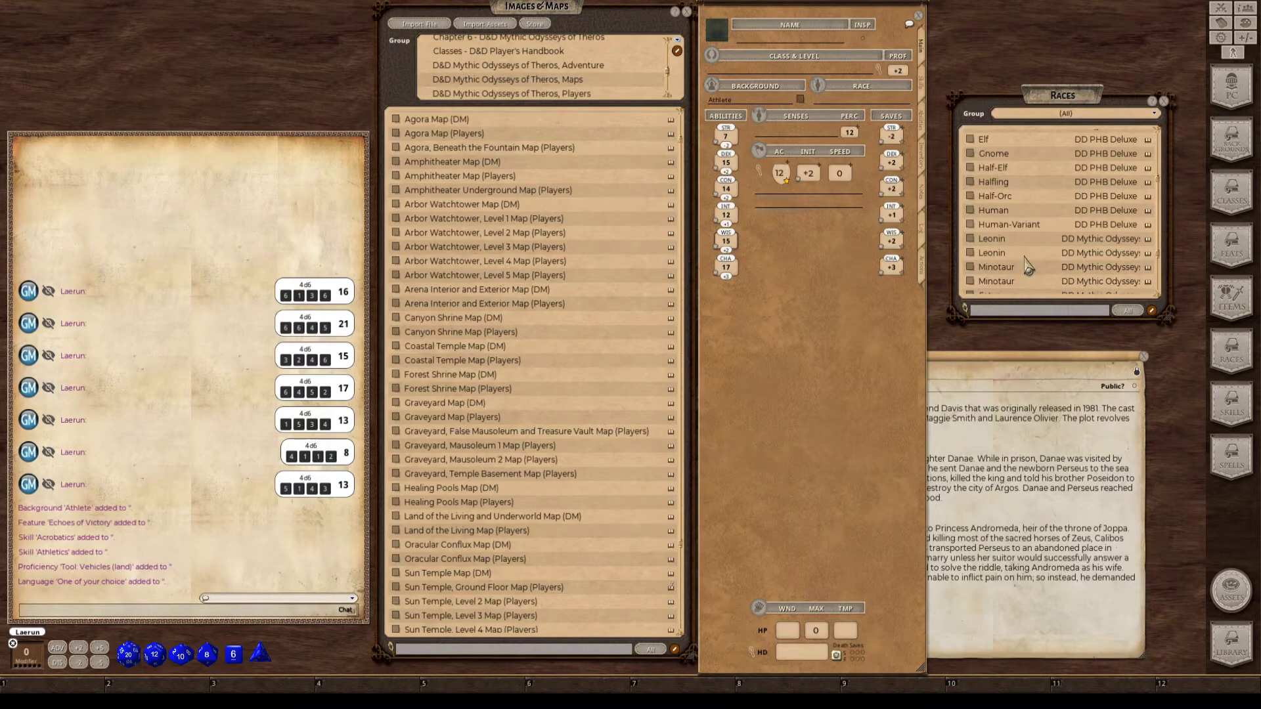
scroll(1028, 265, down, 5)
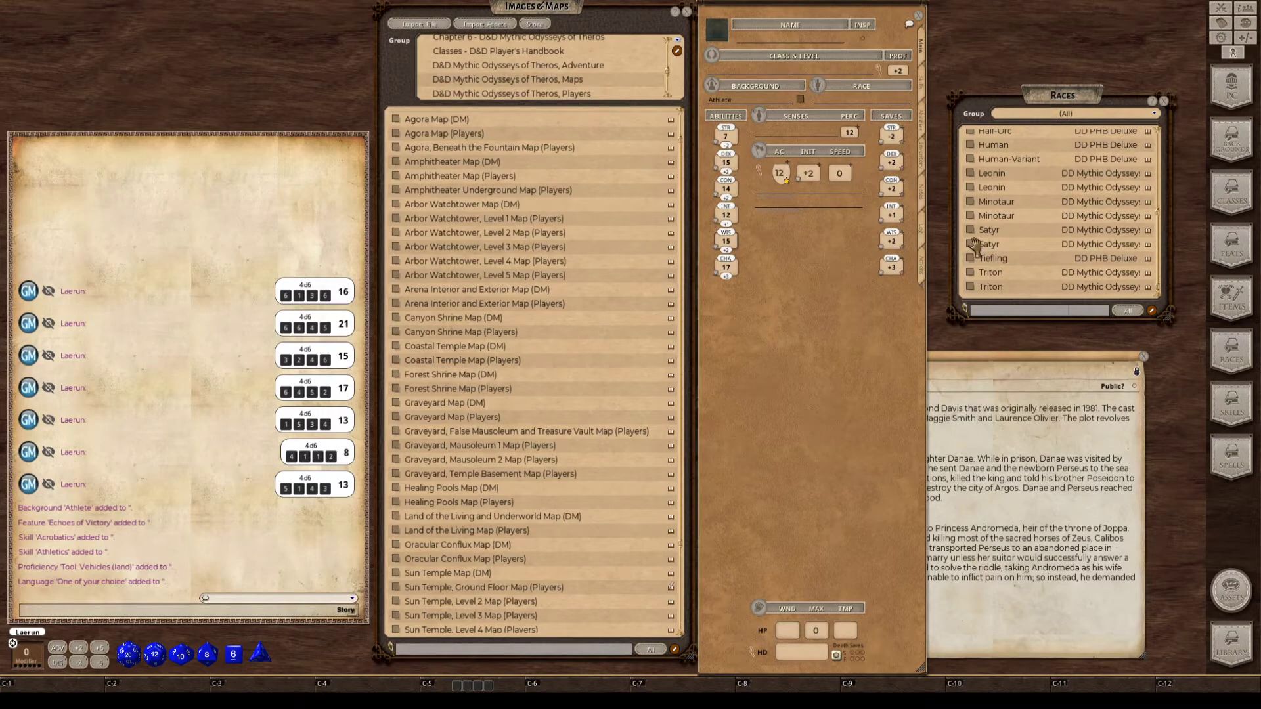
key(ctrl)
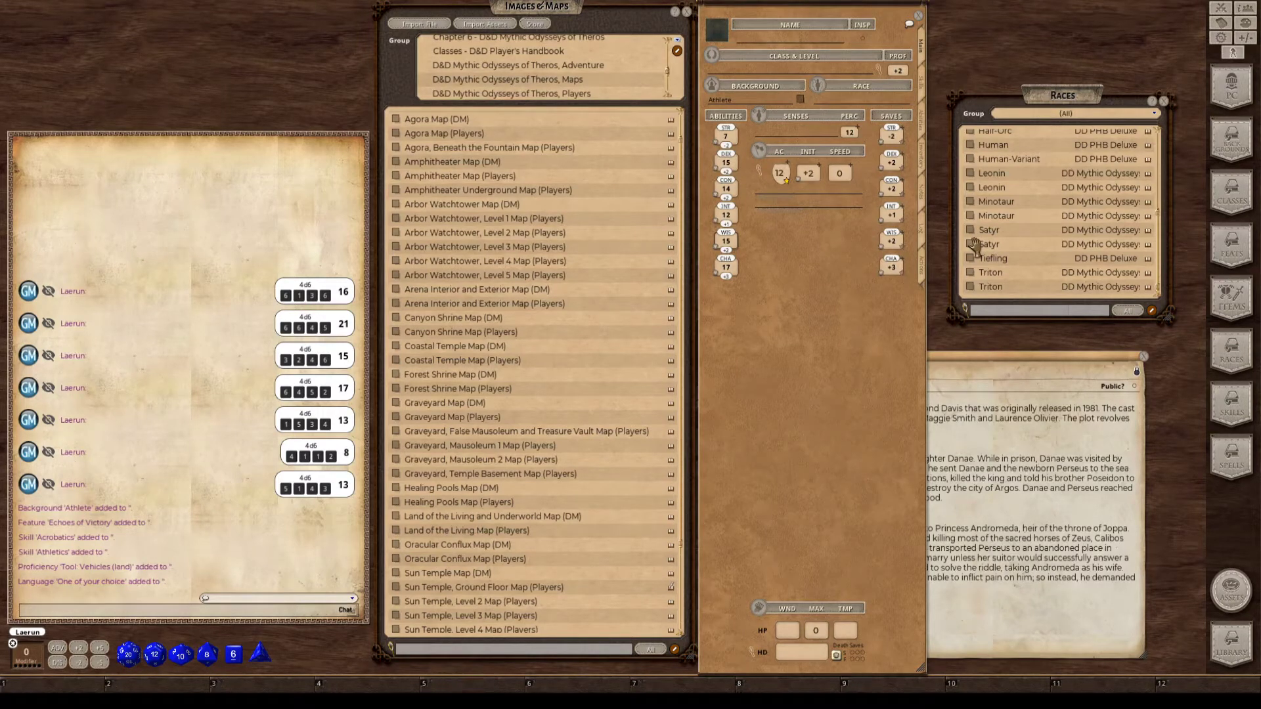
scroll(979, 250, up, 7)
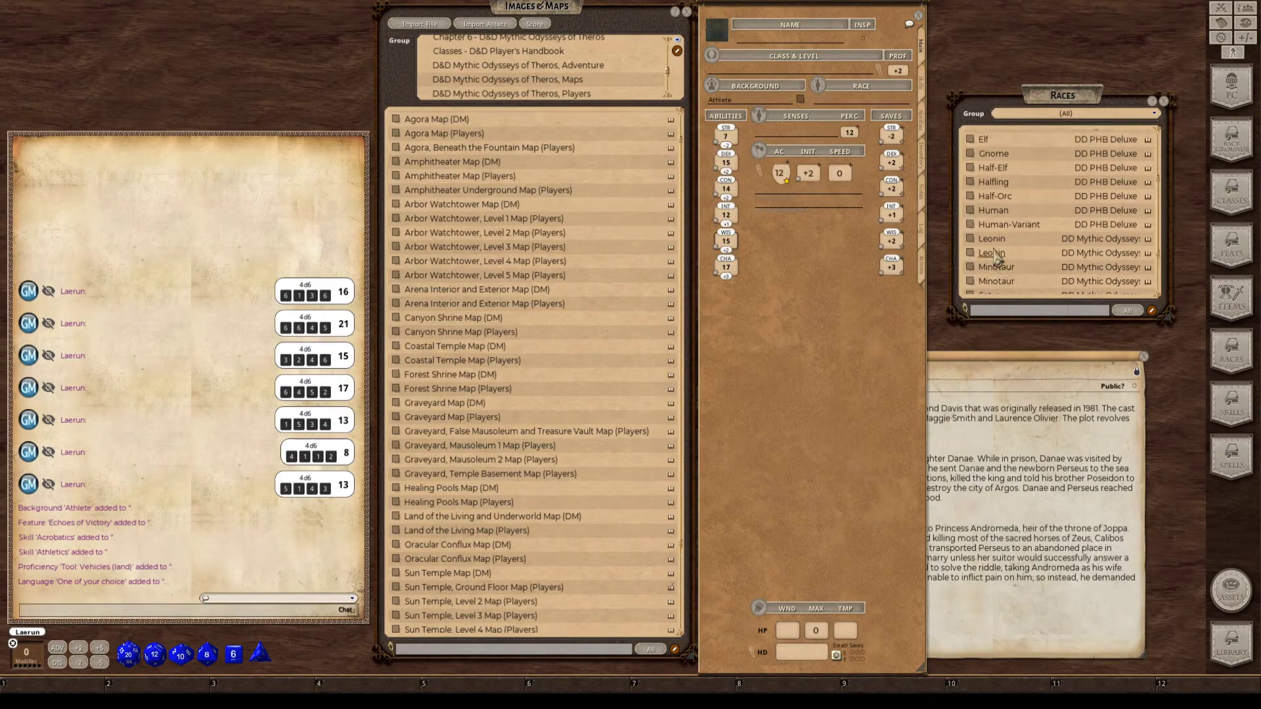
scroll(996, 256, down, 6)
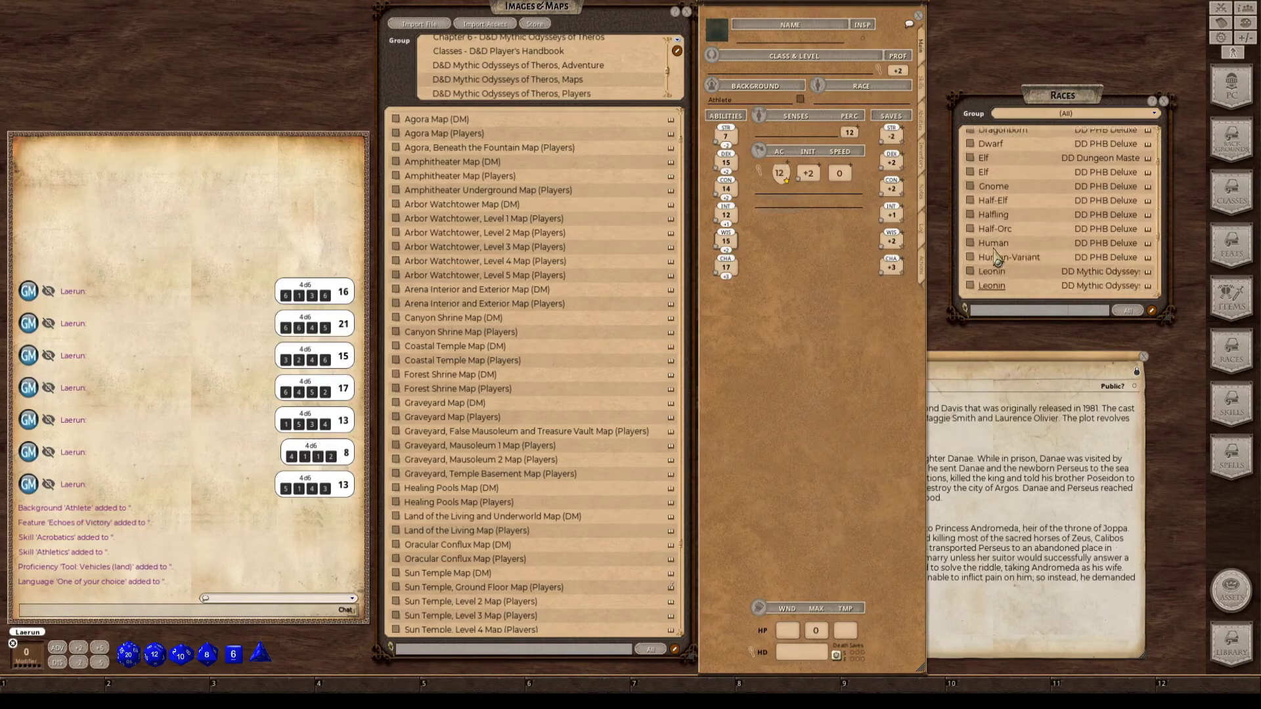
scroll(996, 256, down, 1)
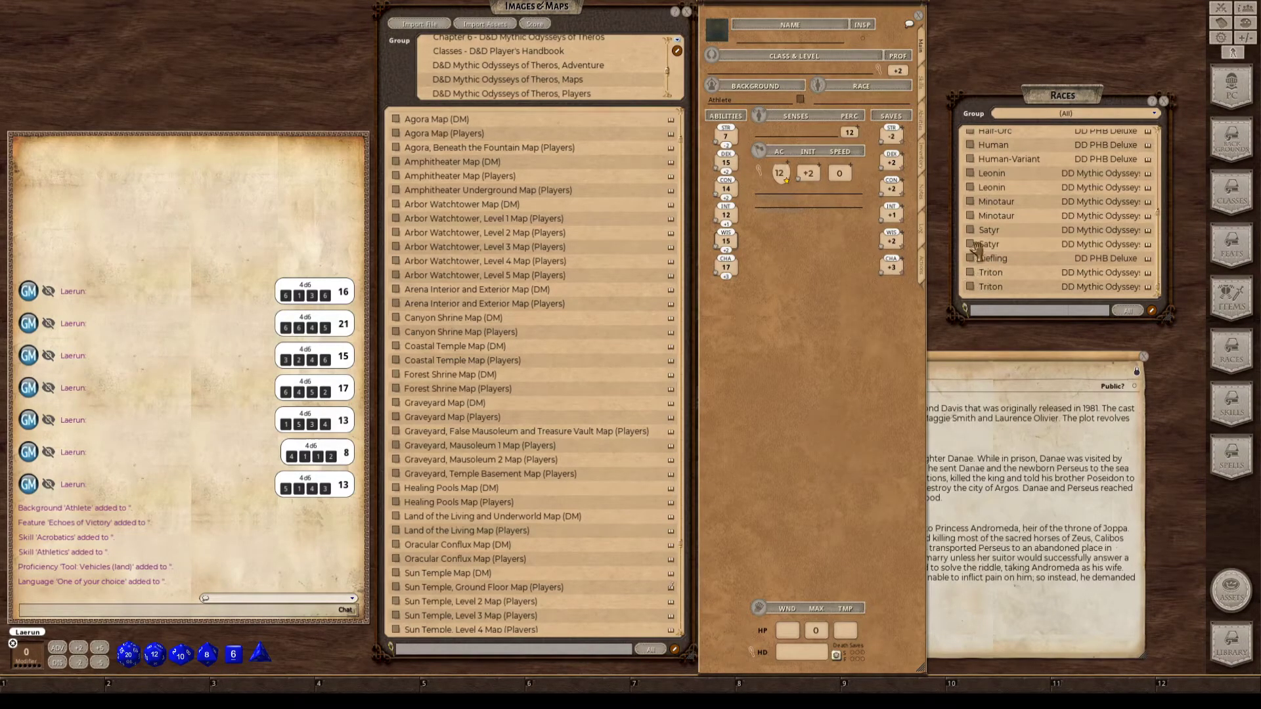
drag(976, 248, 829, 104)
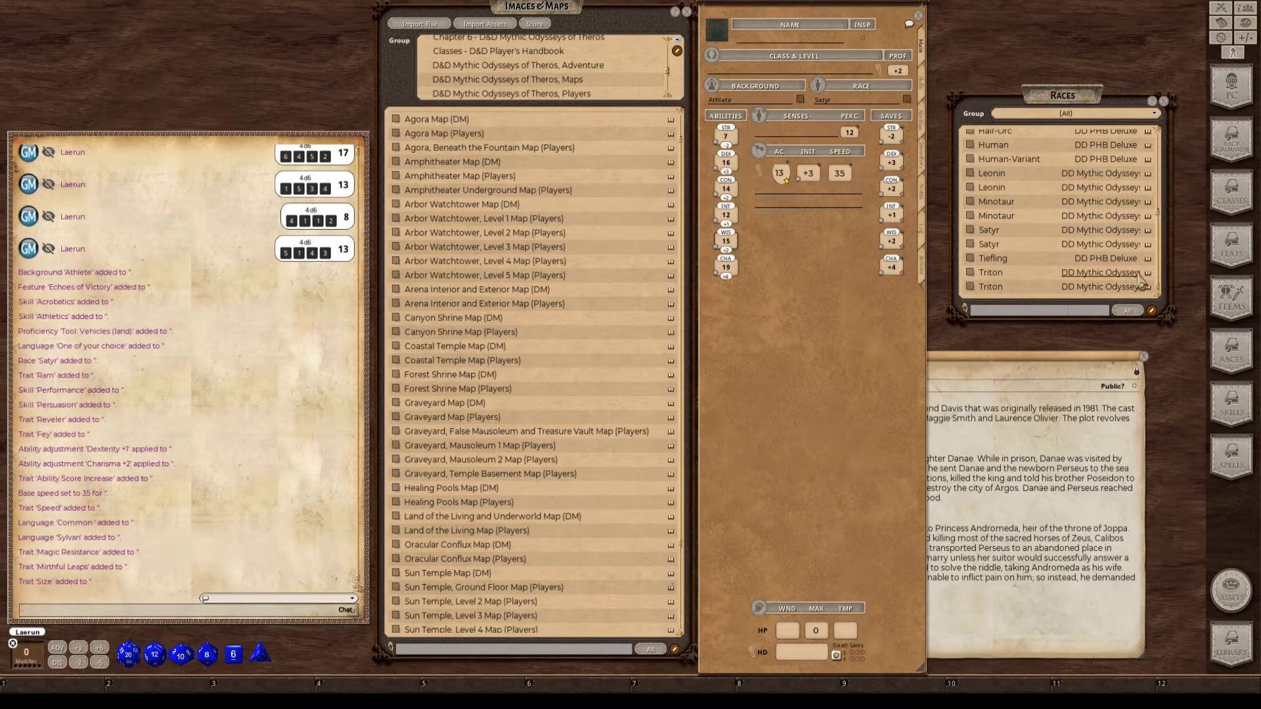
key(ctrl)
scroll(1044, 209, up, 5)
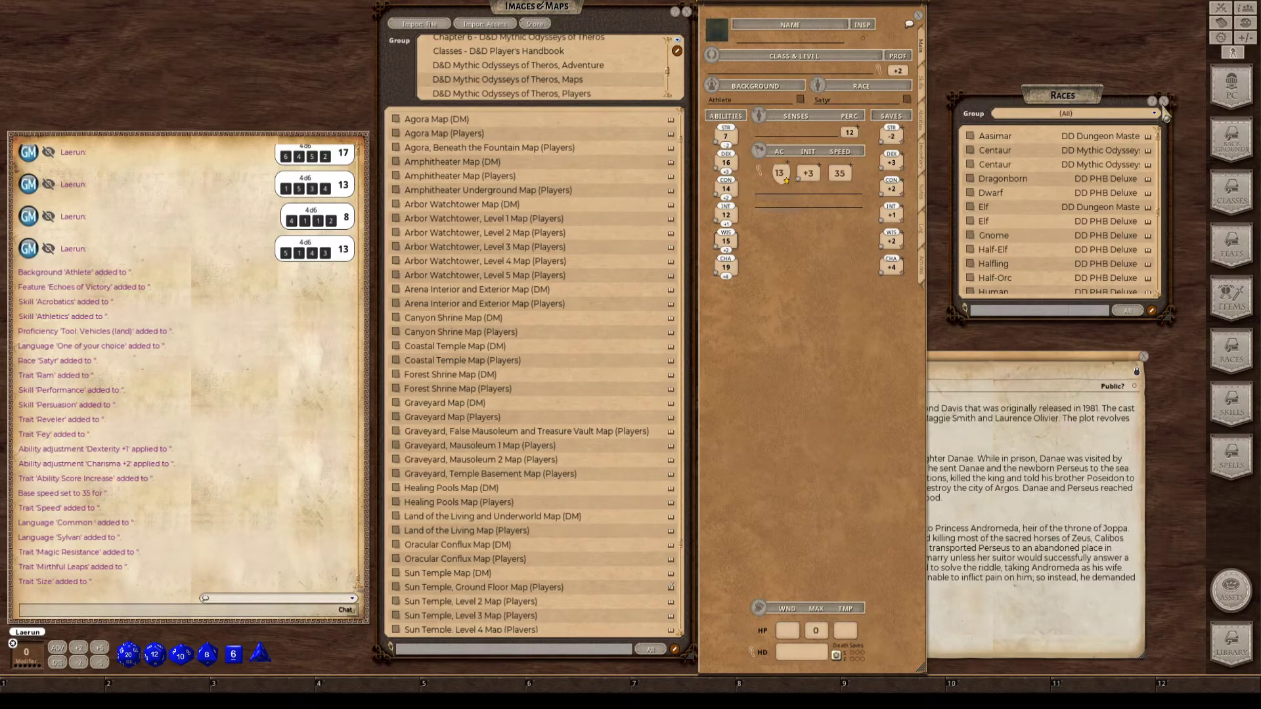
click(1164, 103)
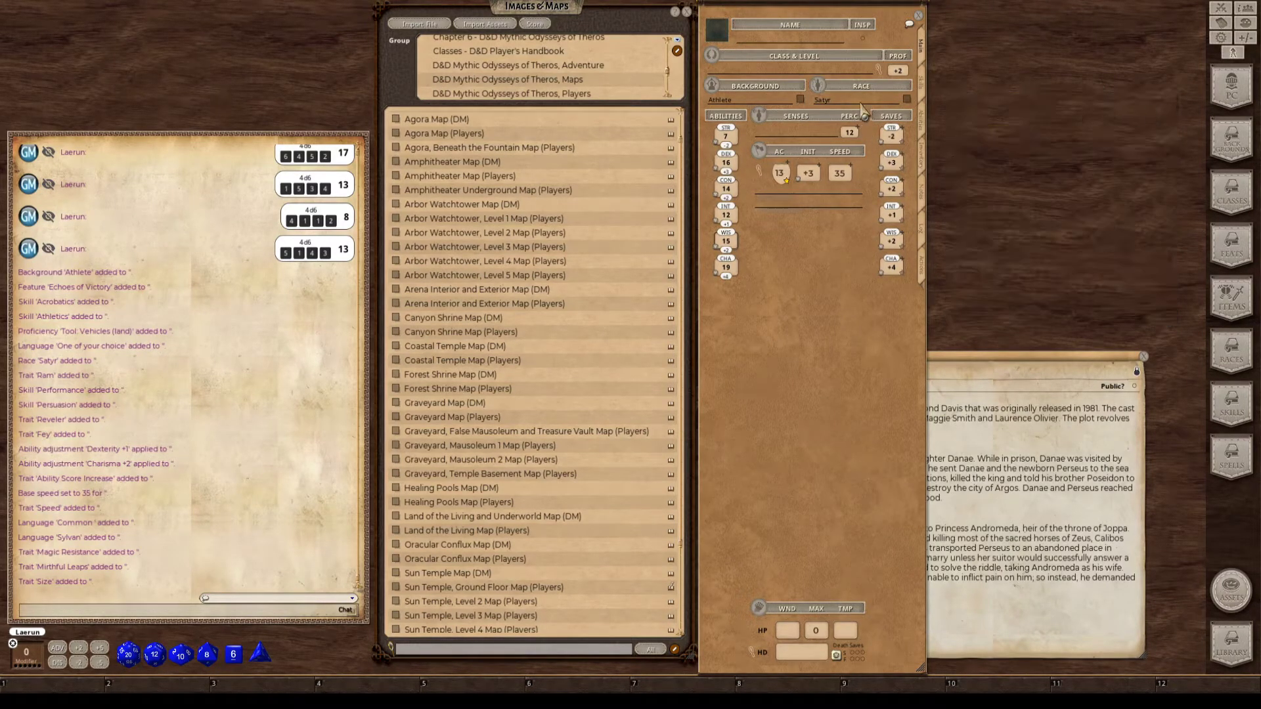
Open the character's class and level details and the classes list, keeping the class table clear of other windows.
click(881, 76)
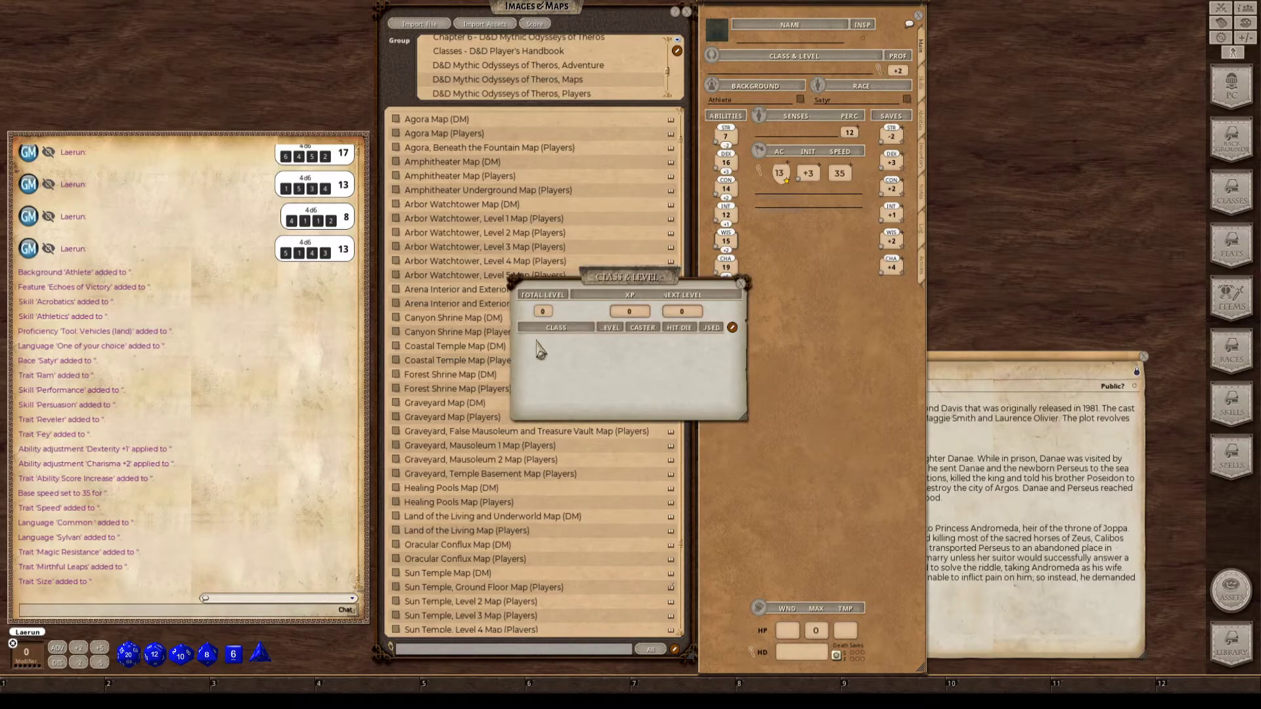
drag(604, 287, 972, 99)
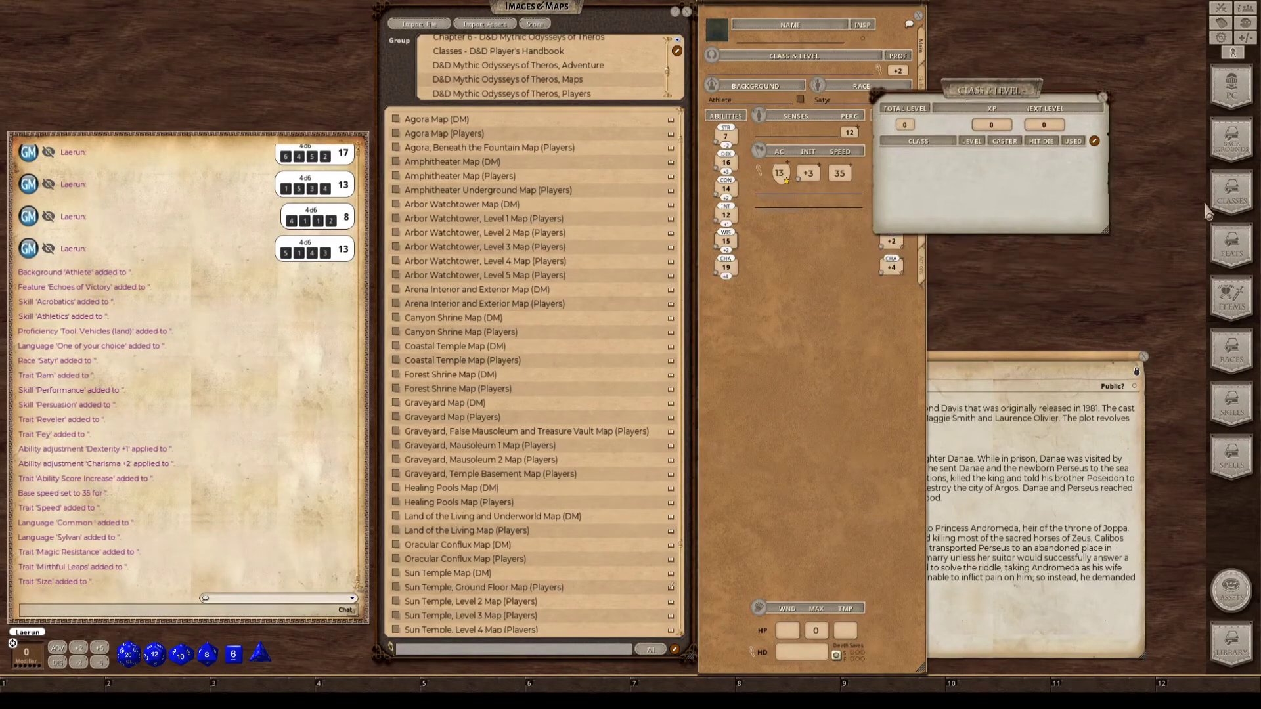
click(1231, 193)
drag(575, 256, 801, 339)
key(ctrl)
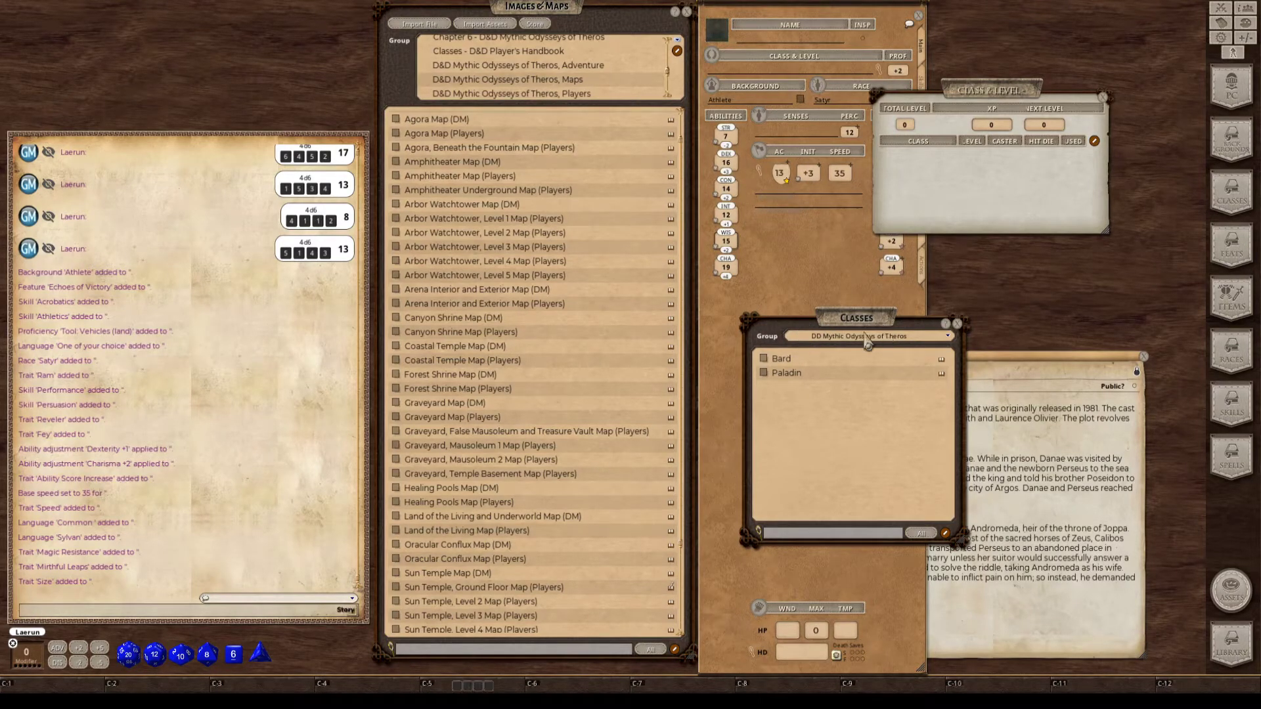
Move the classes list away from the character's class table and set its group filter to show all classes.
drag(879, 324, 674, 69)
key(ctrl)
click(744, 81)
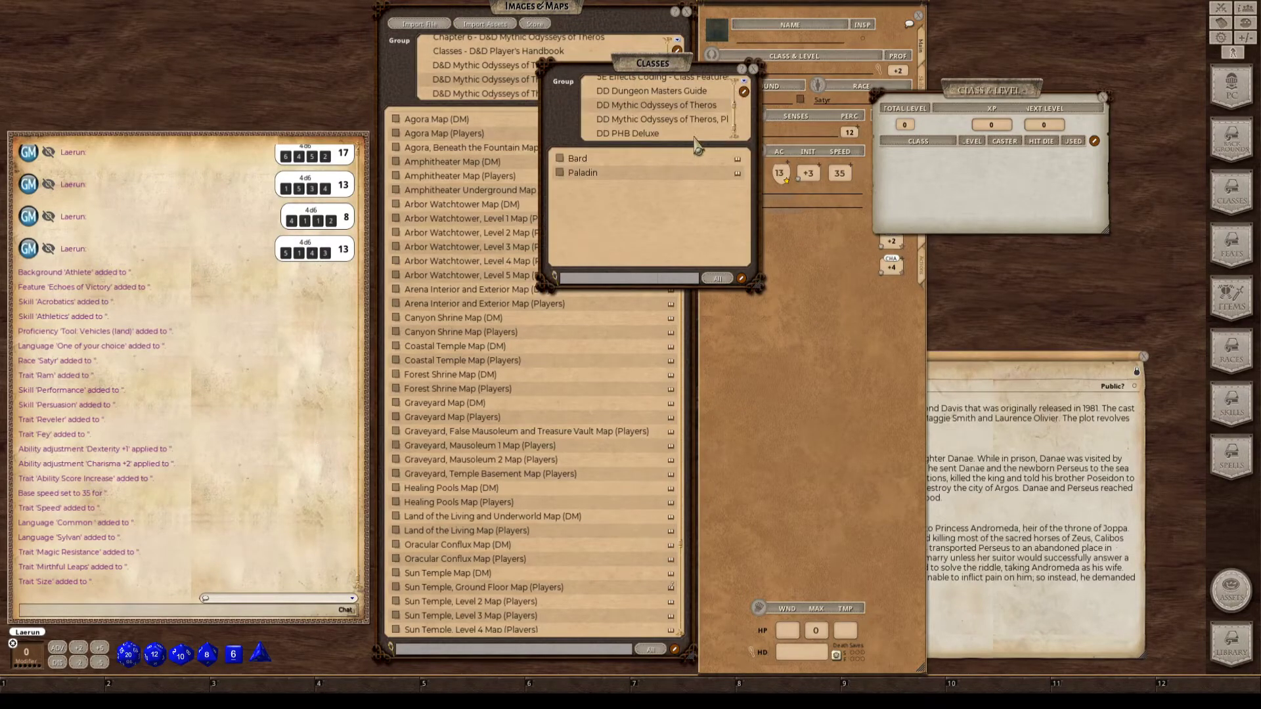
scroll(705, 118, up, 2)
click(604, 82)
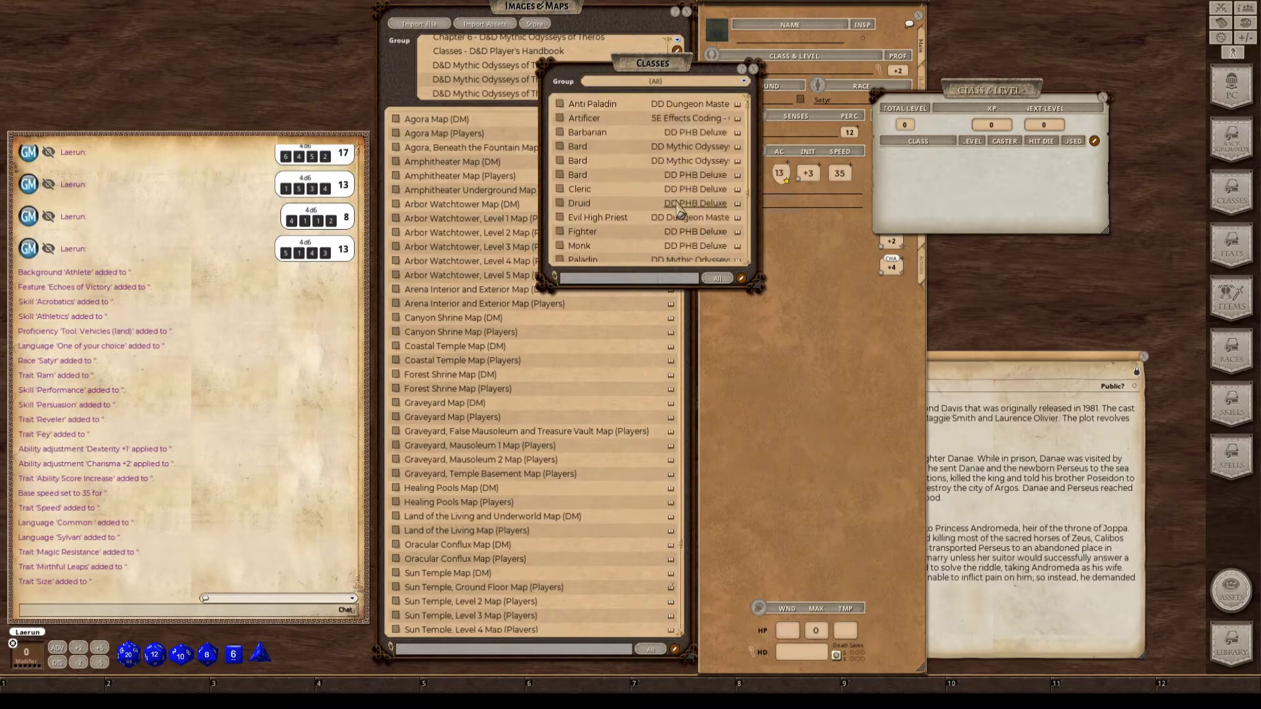
Add the Bard class from DD PHB Deluxe to the character's class table and close the classes list.
key(ctrl)
key(ctrl)
drag(562, 176, 1019, 204)
click(753, 69)
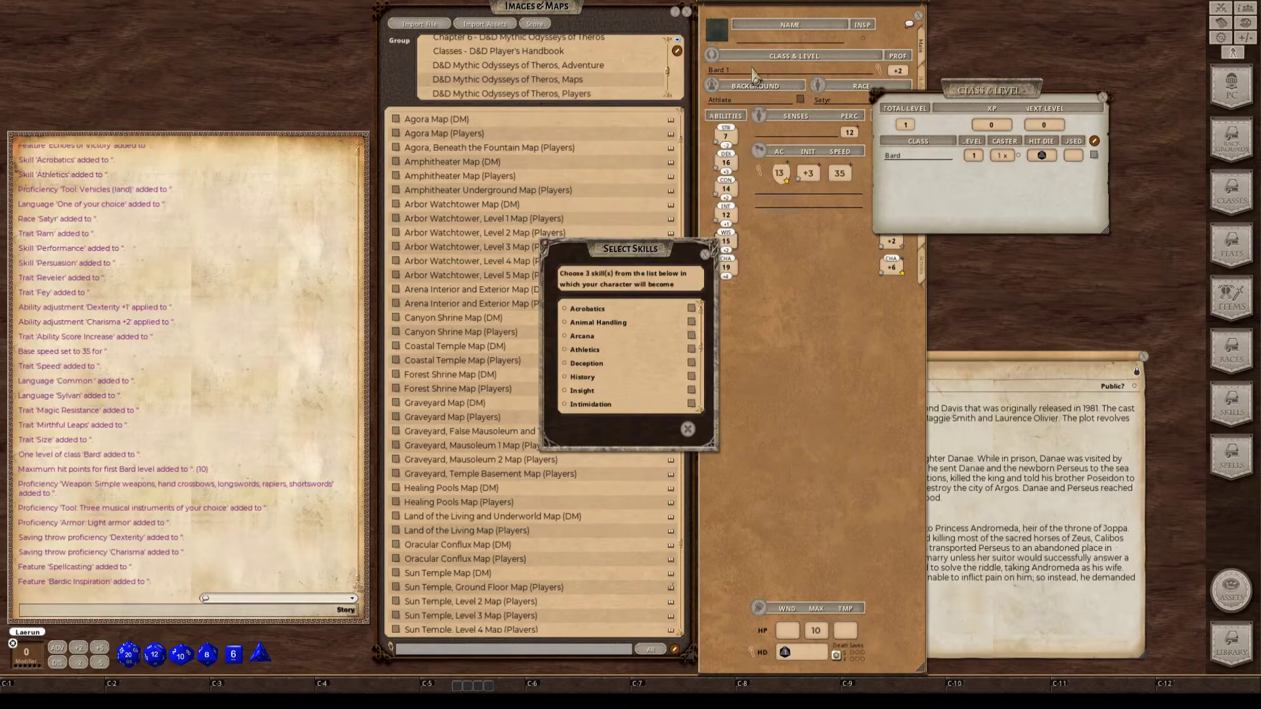
Rearrange the maps list, the class and level details and the skill selection window so that none covers the character sheet.
drag(625, 255, 797, 289)
drag(635, 22, 583, 21)
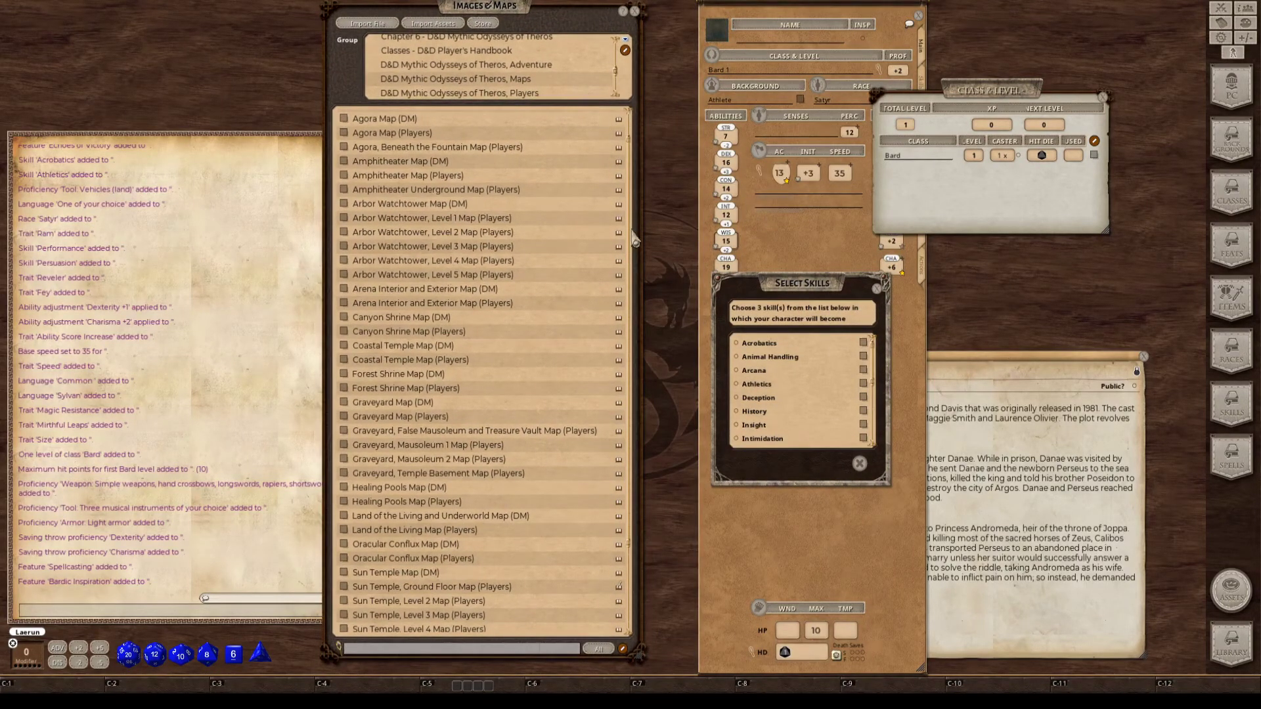
scroll(516, 178, up, 1)
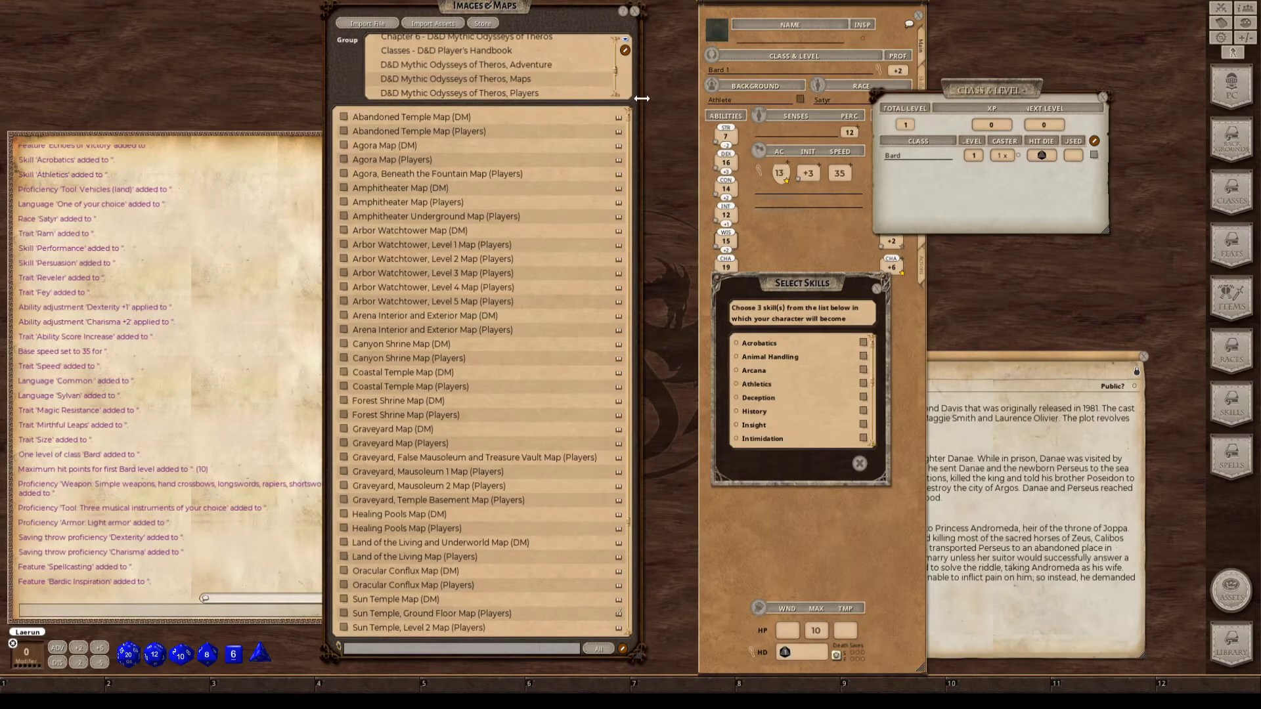
key(ctrl)
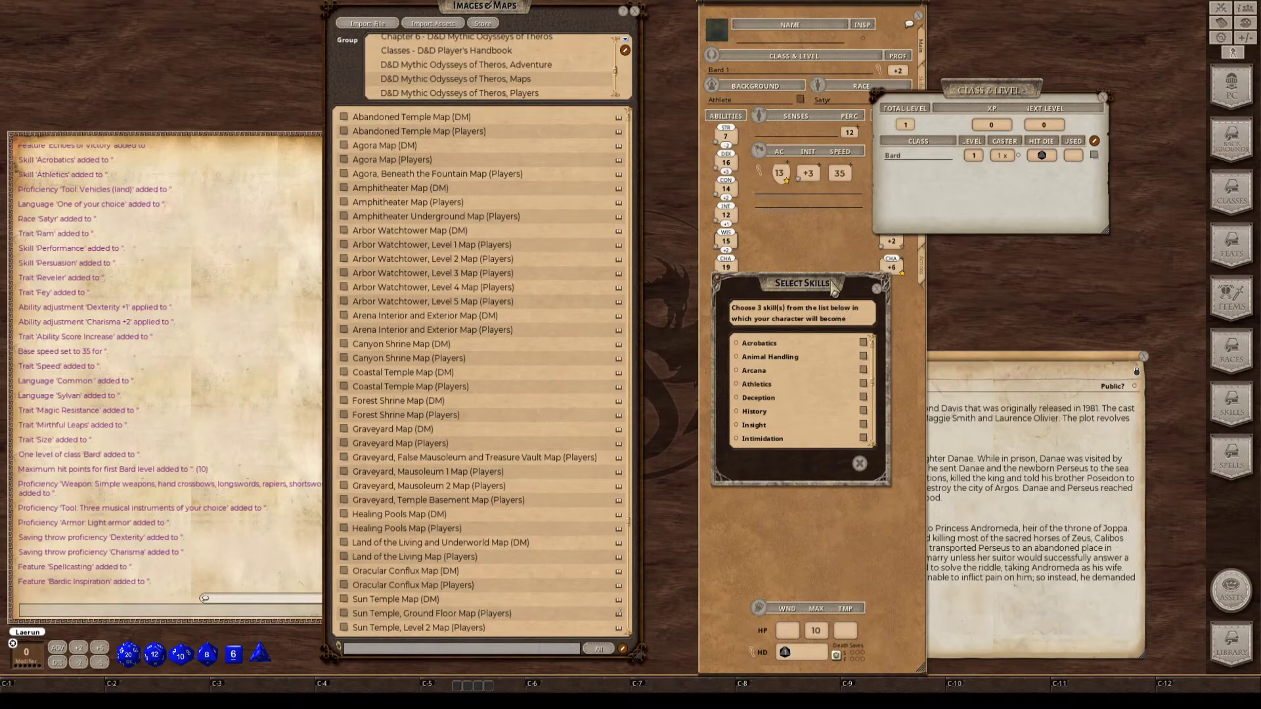
drag(829, 289, 885, 306)
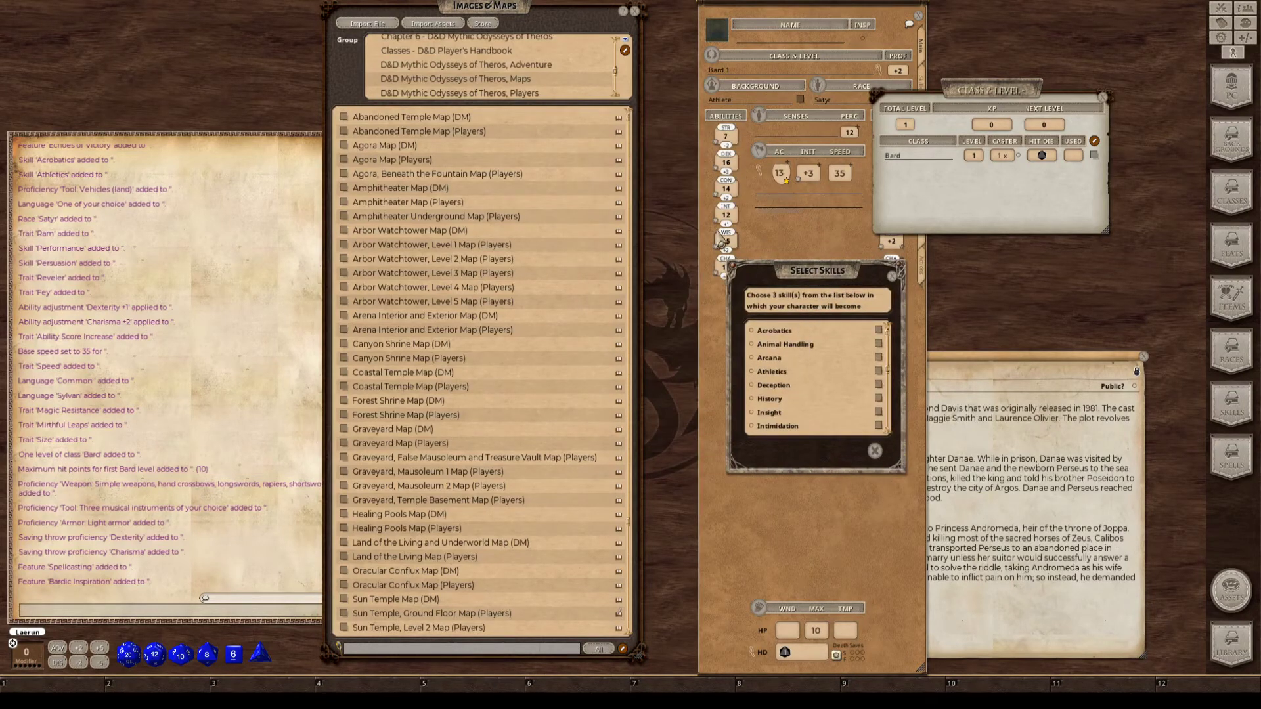
drag(957, 111, 1051, 110)
drag(817, 269, 1059, 252)
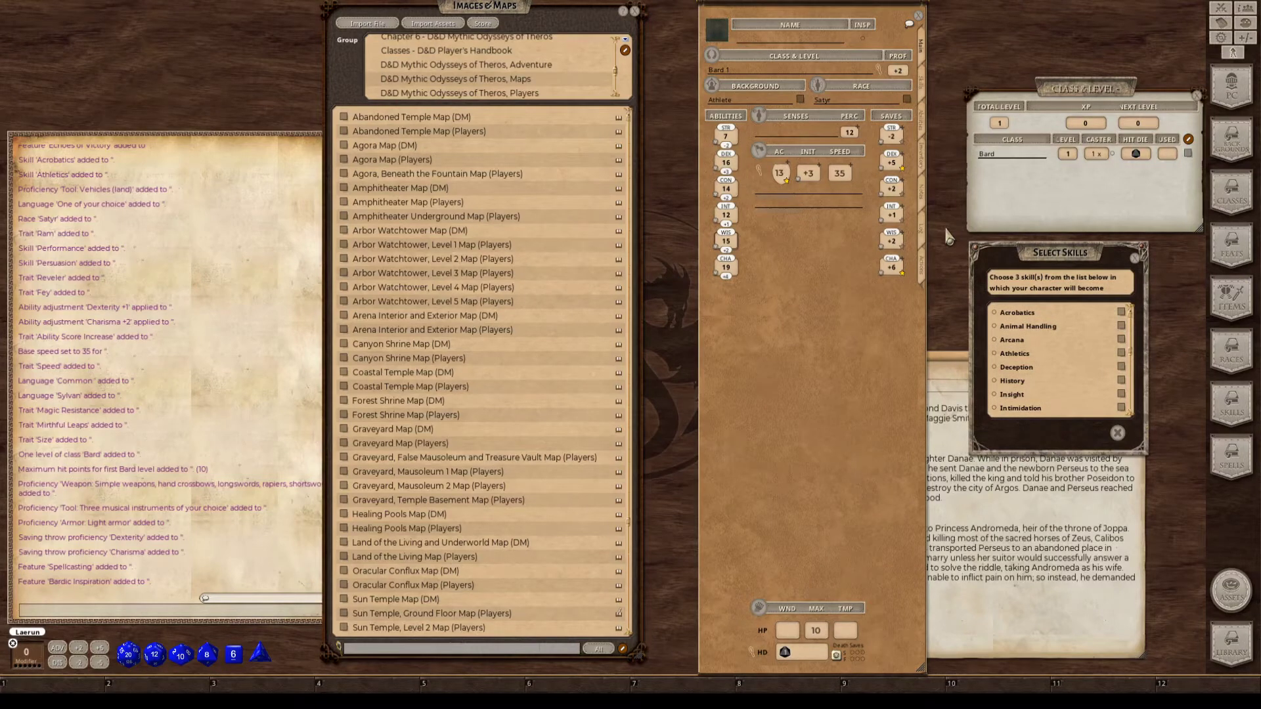
key(ctrl)
key(ctrl)
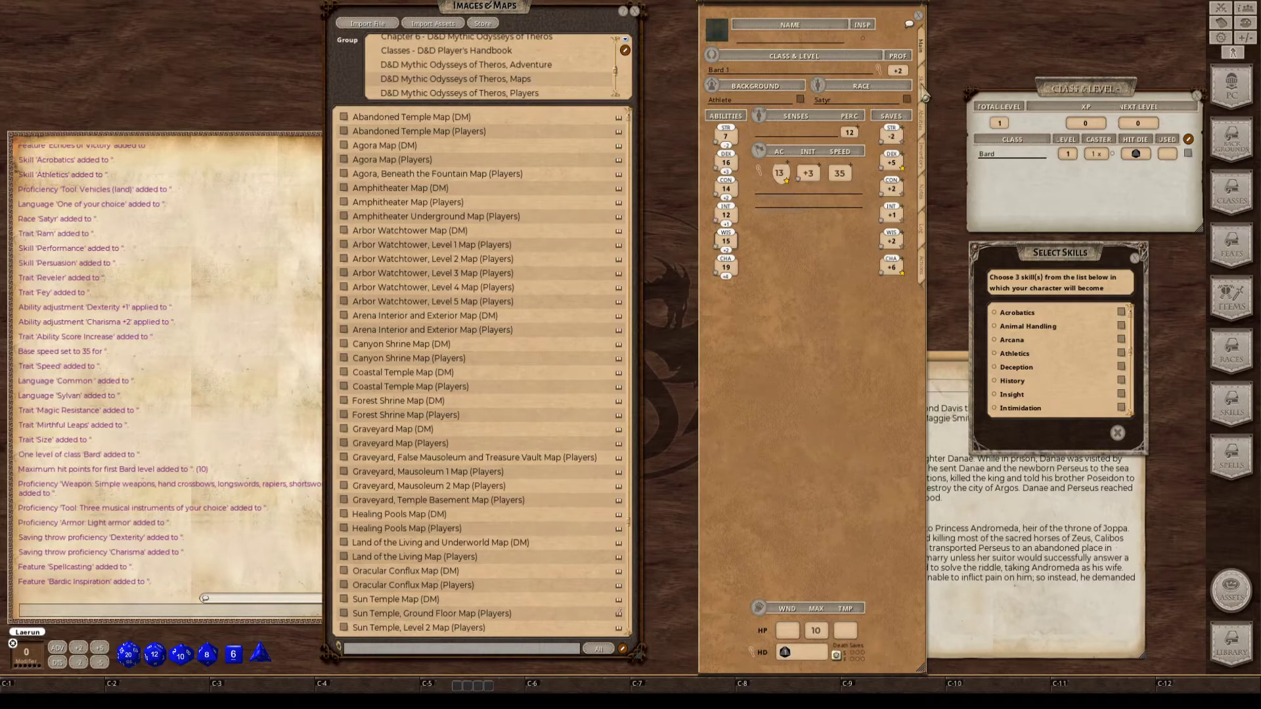
Show the character sheet's skills page and bring the skill selection window next to it, at the end of its list.
ctrl+click(924, 97)
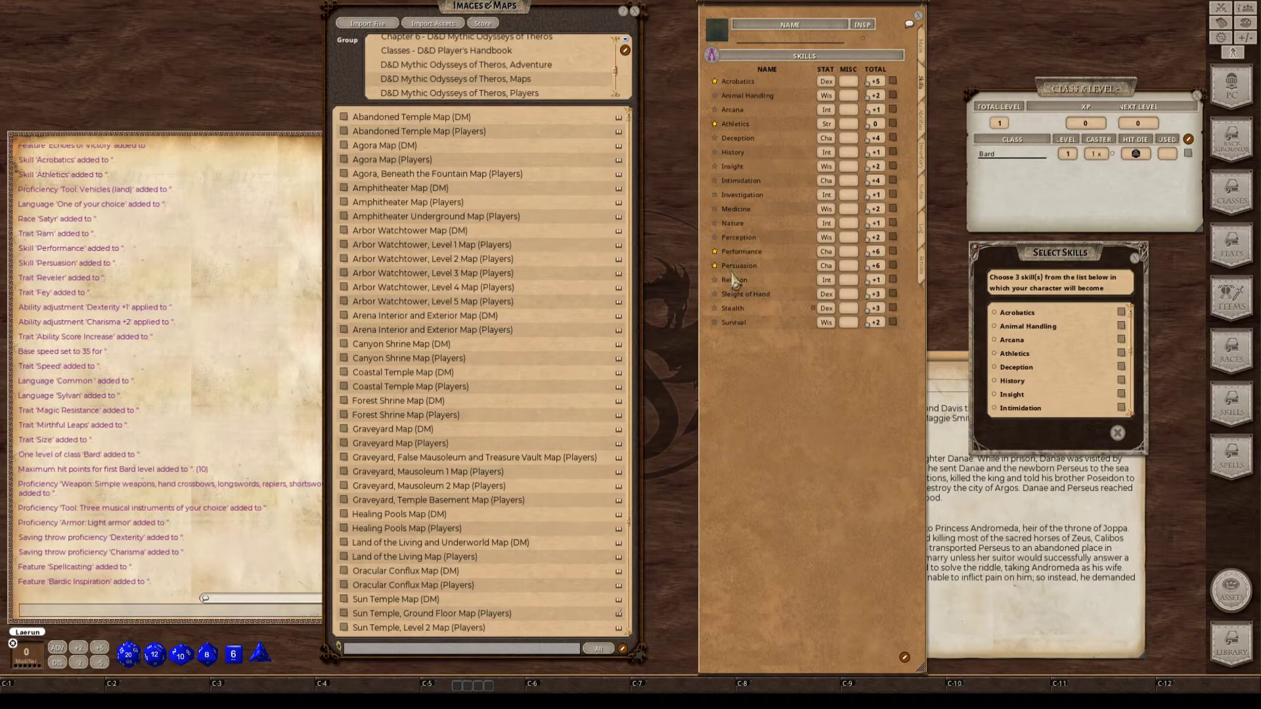
drag(1055, 264, 1024, 172)
scroll(1034, 259, down, 5)
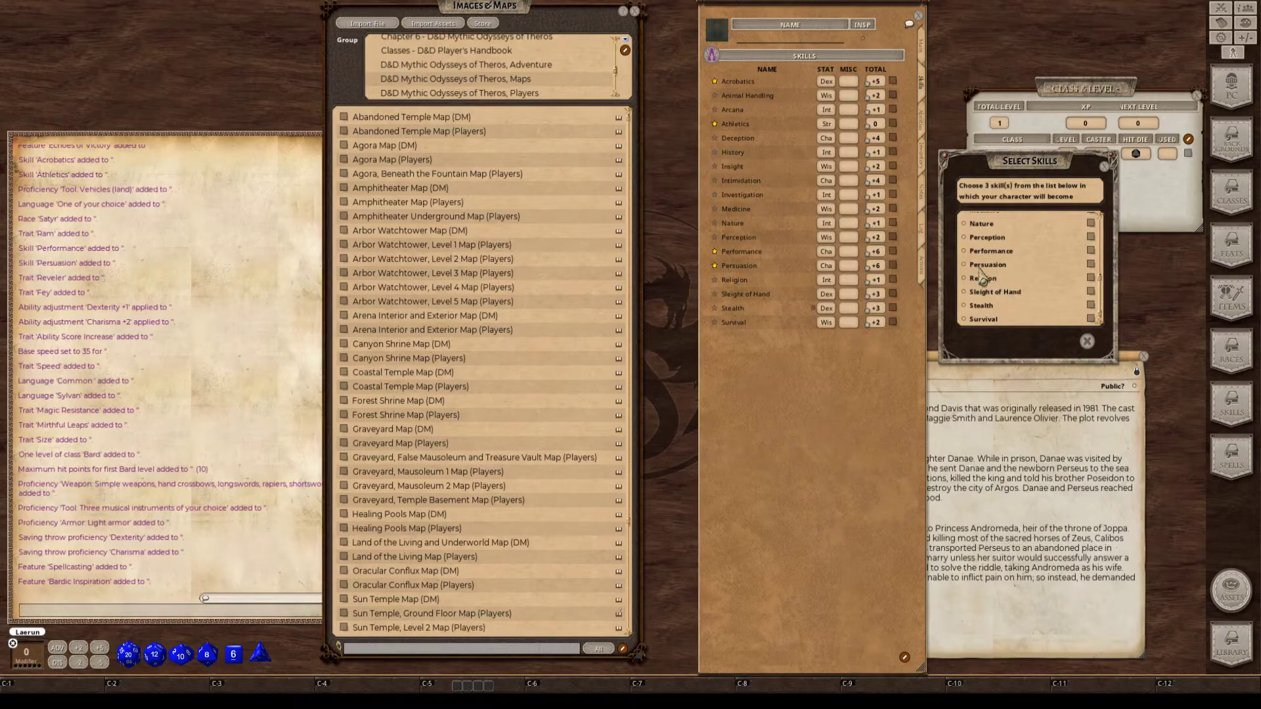
Choose Perception, Stealth and Insight as the Bard's three skill proficiencies and confirm the selection.
click(964, 238)
key(ctrl)
ctrl+click(964, 224)
ctrl+click(964, 305)
click(964, 224)
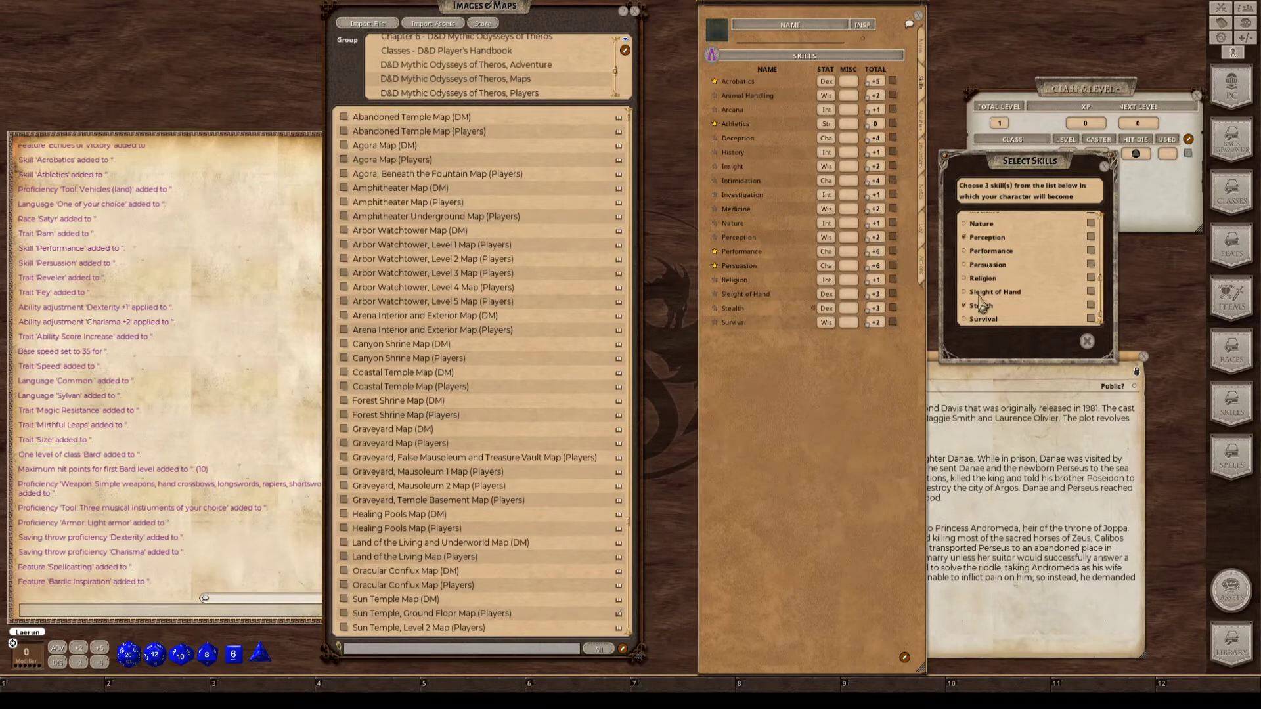
scroll(981, 299, up, 3)
click(964, 237)
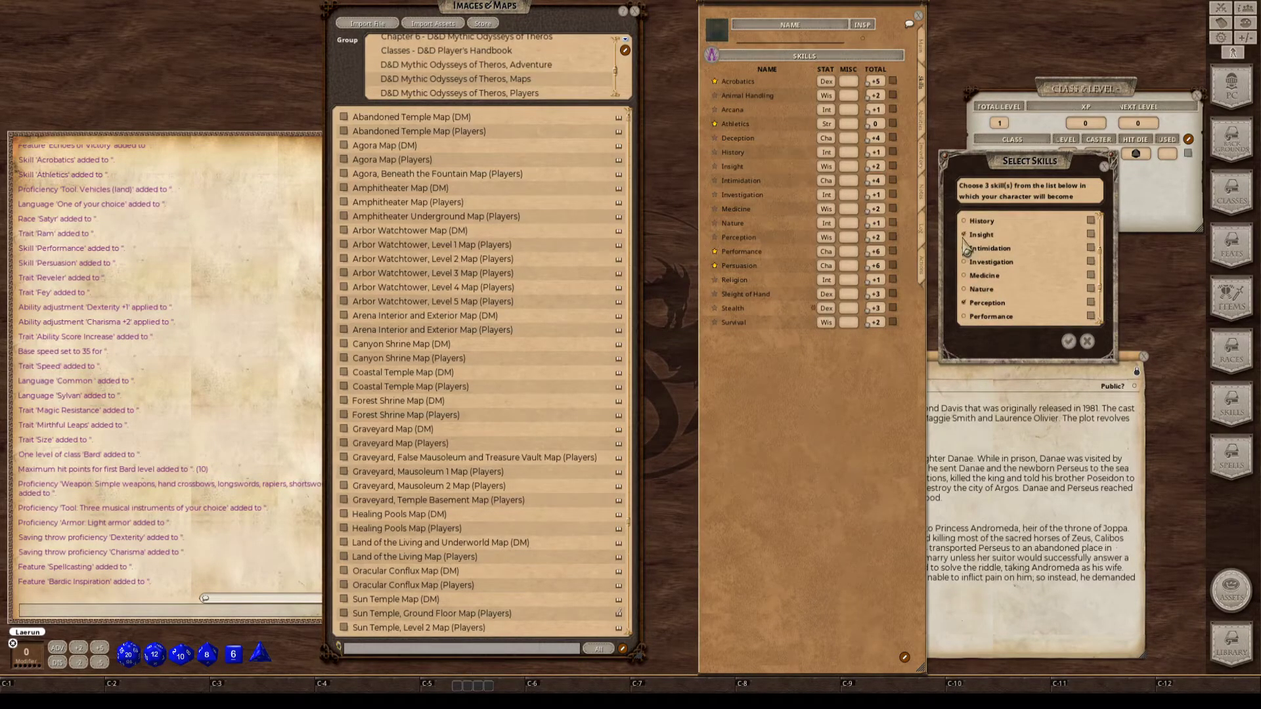
scroll(1019, 289, down, 1)
scroll(1023, 291, up, 1)
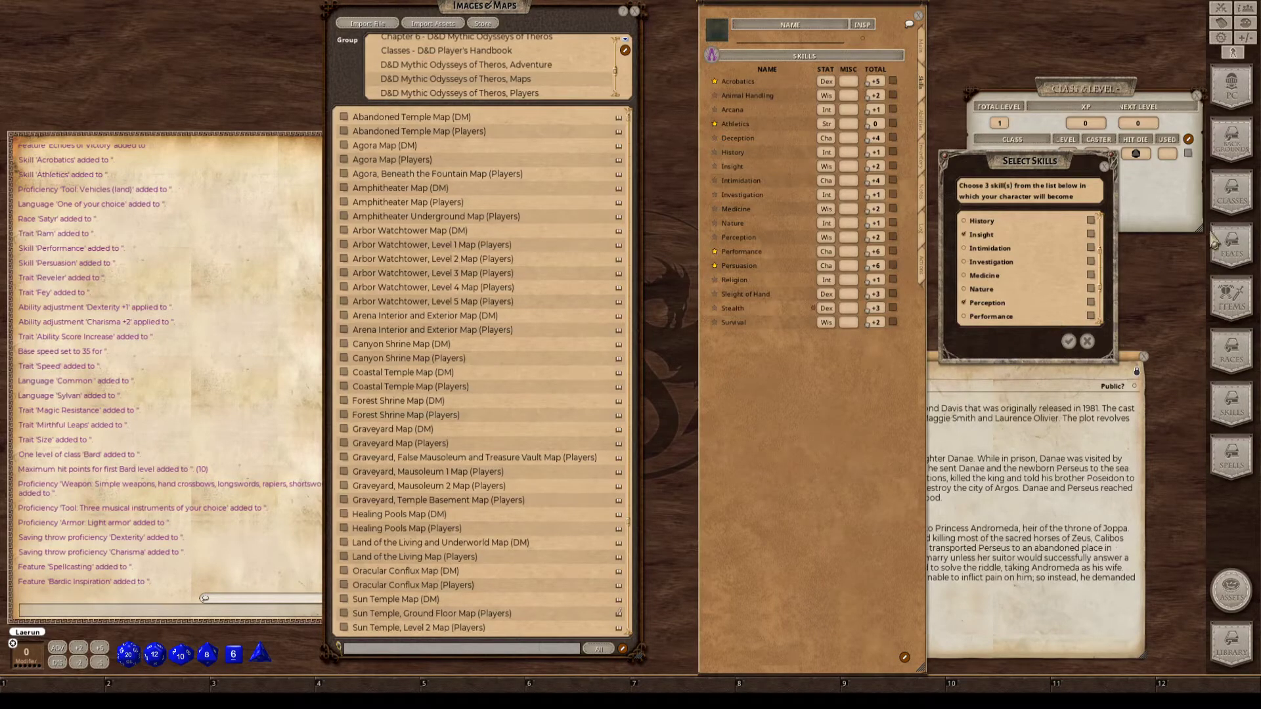
click(1068, 340)
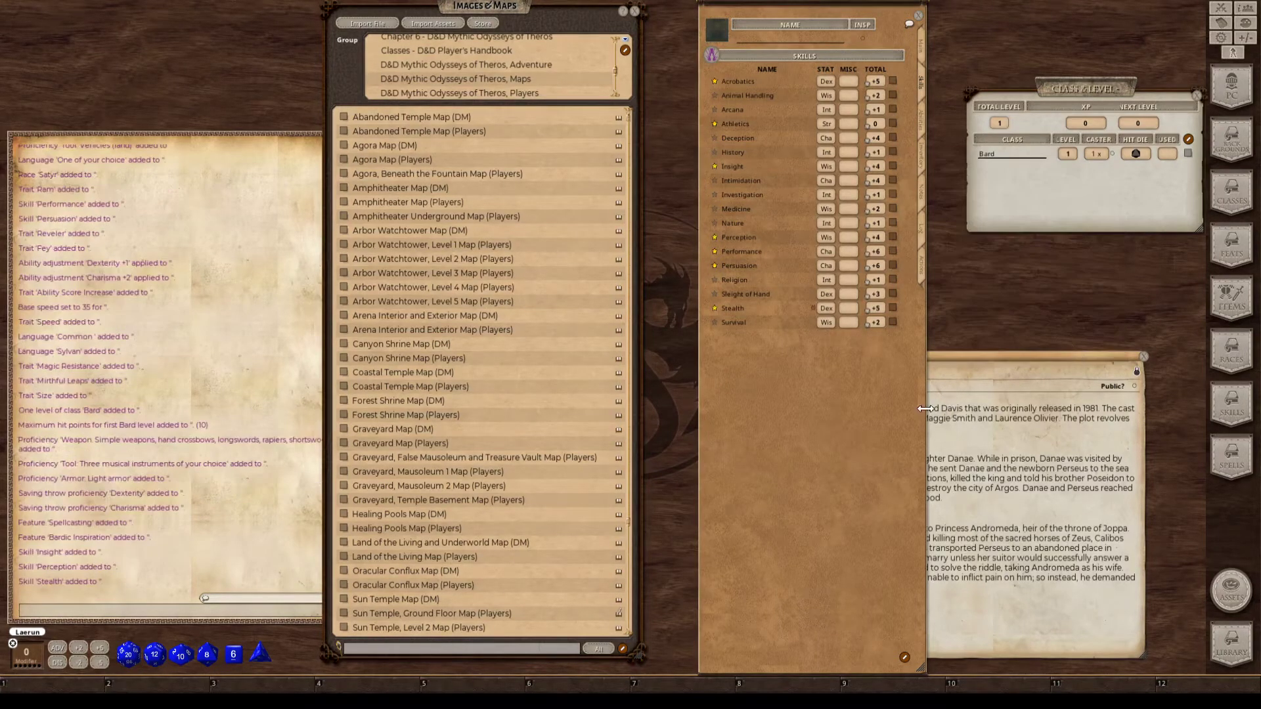
Move the character sheet closer to the maps list and close the CotT note.
drag(850, 499, 810, 501)
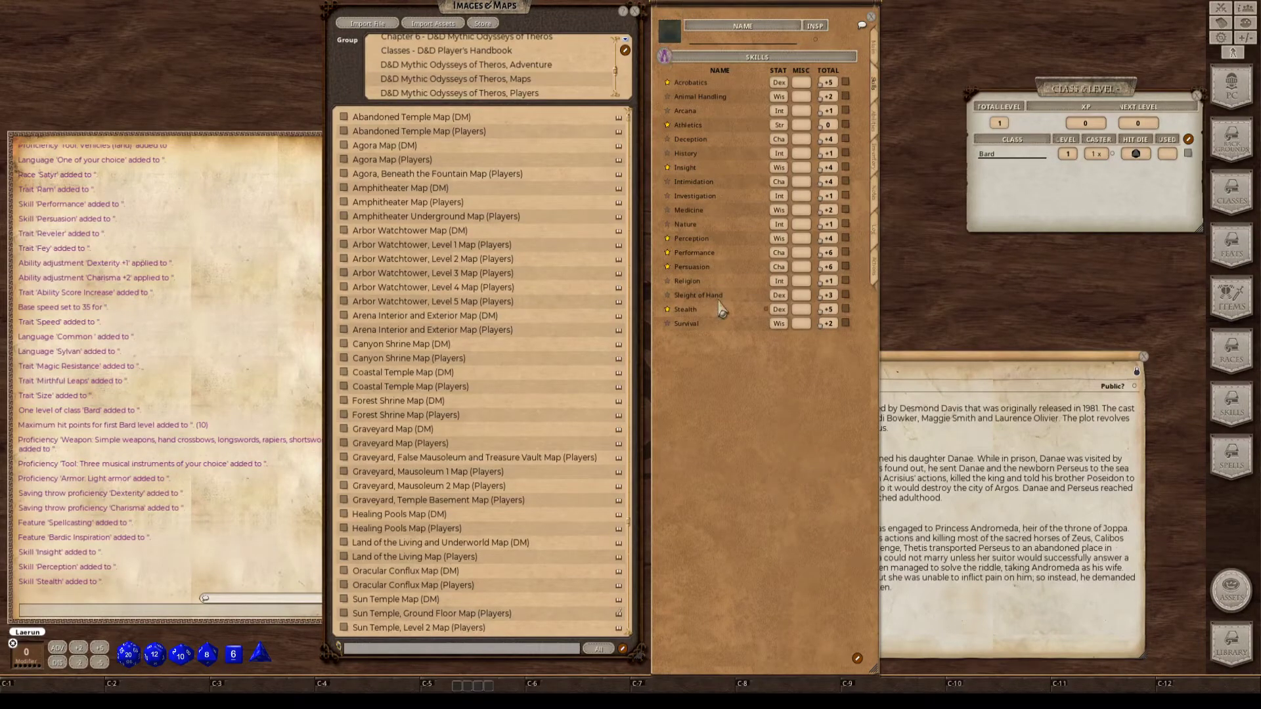
click(1017, 369)
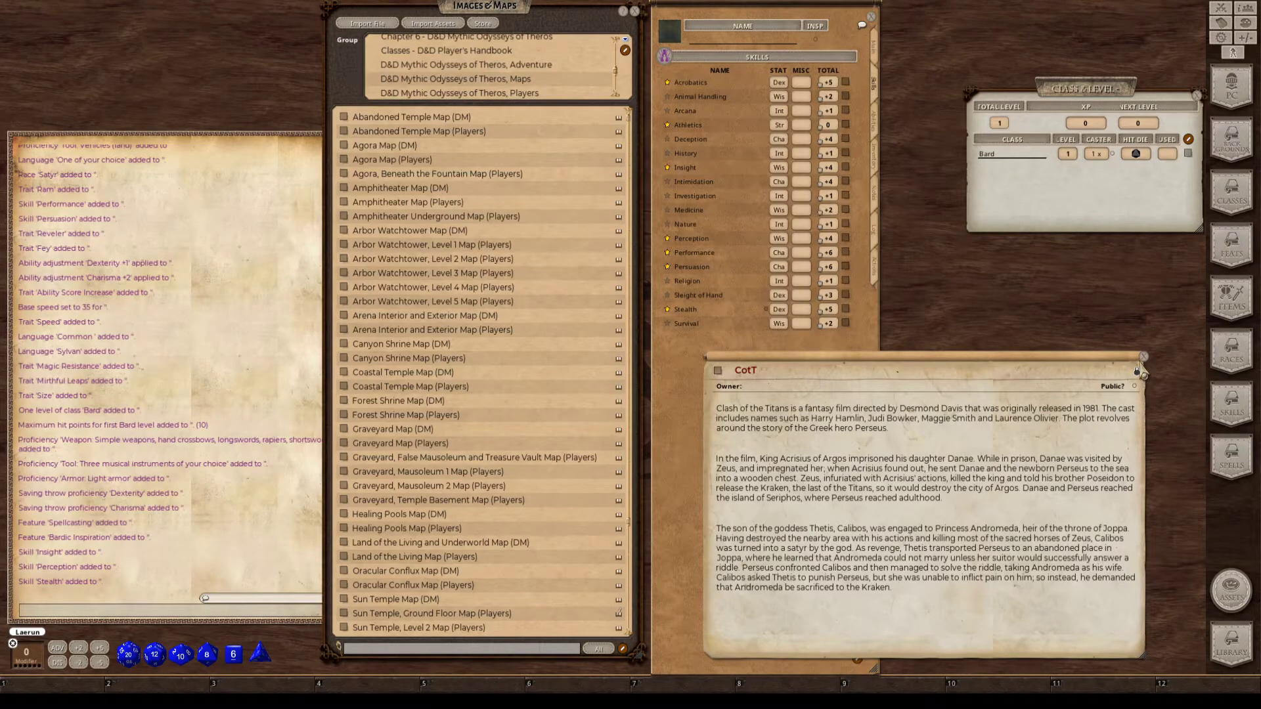
click(1144, 356)
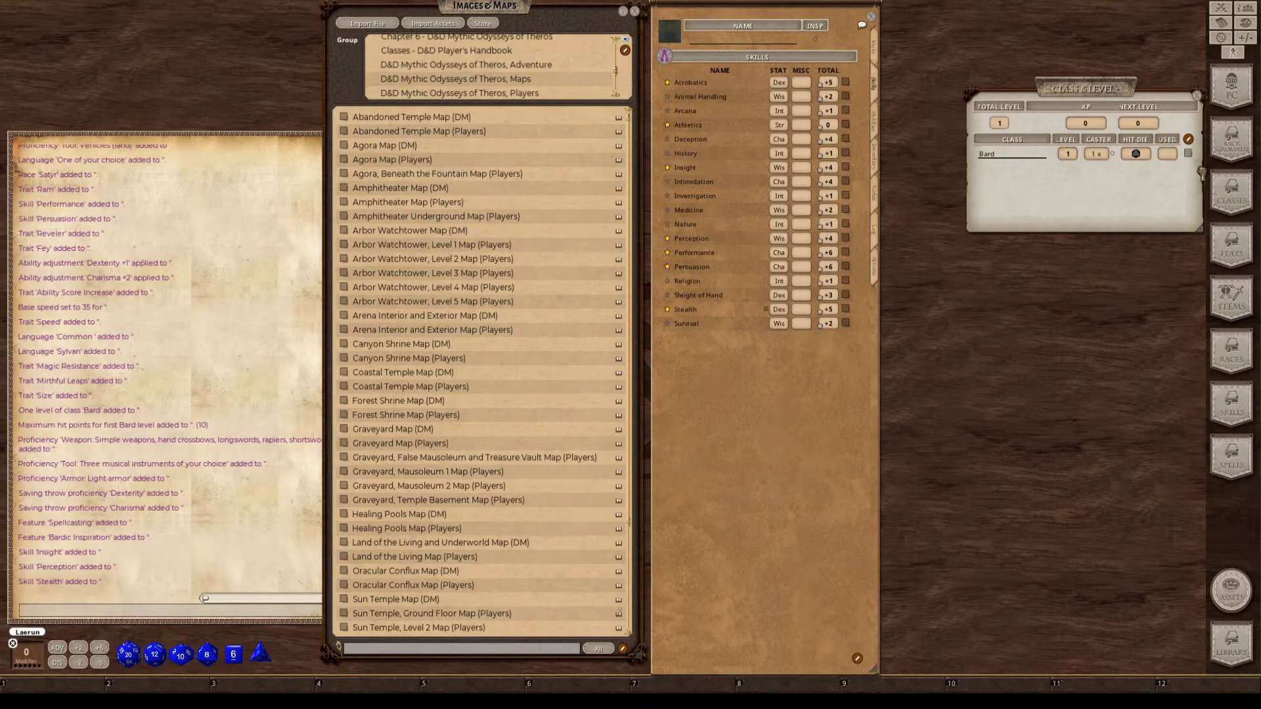
Raise the Bard to level 3 and confirm the second College of Eloquence entry as its Bard College.
drag(1201, 172, 1055, 202)
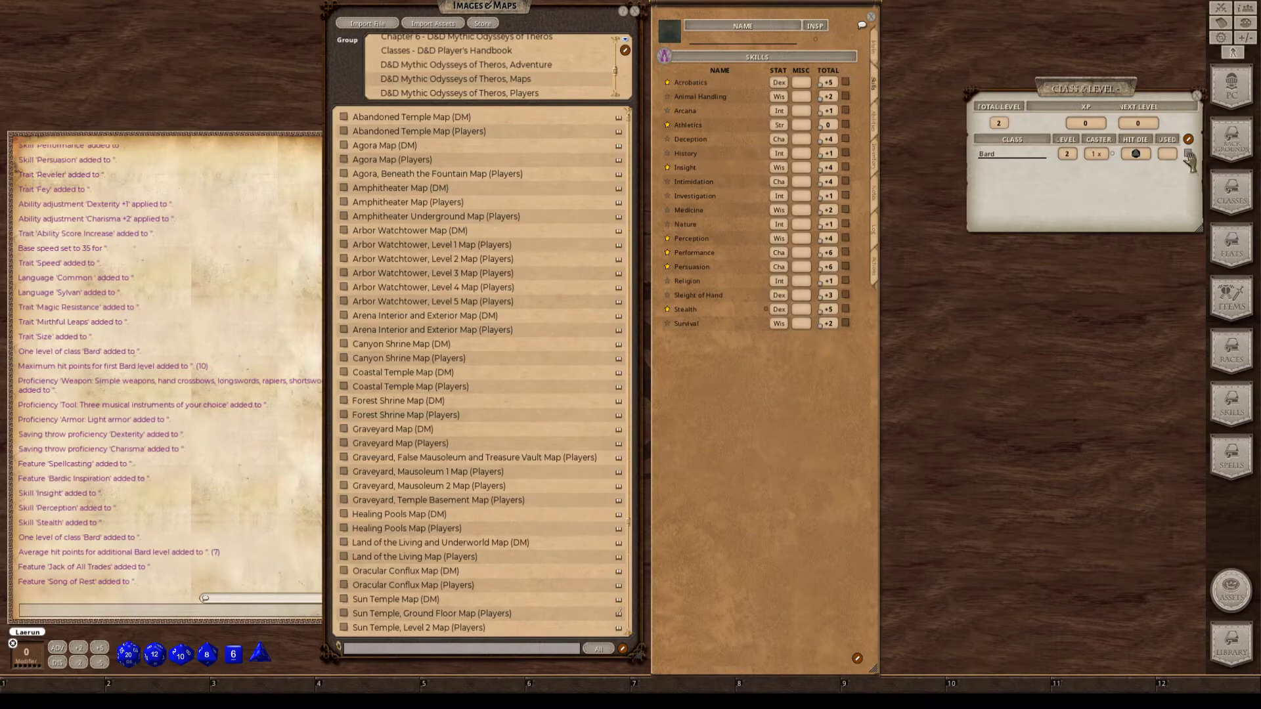
drag(1190, 161, 1004, 213)
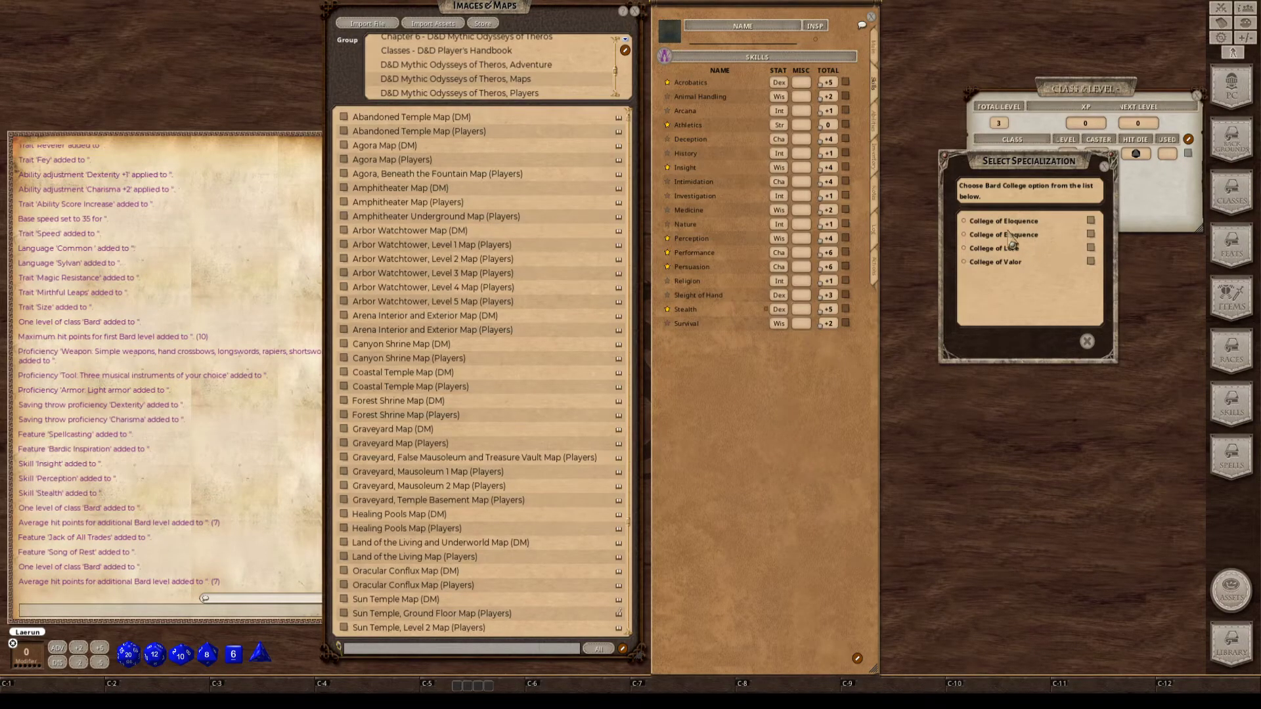
click(964, 234)
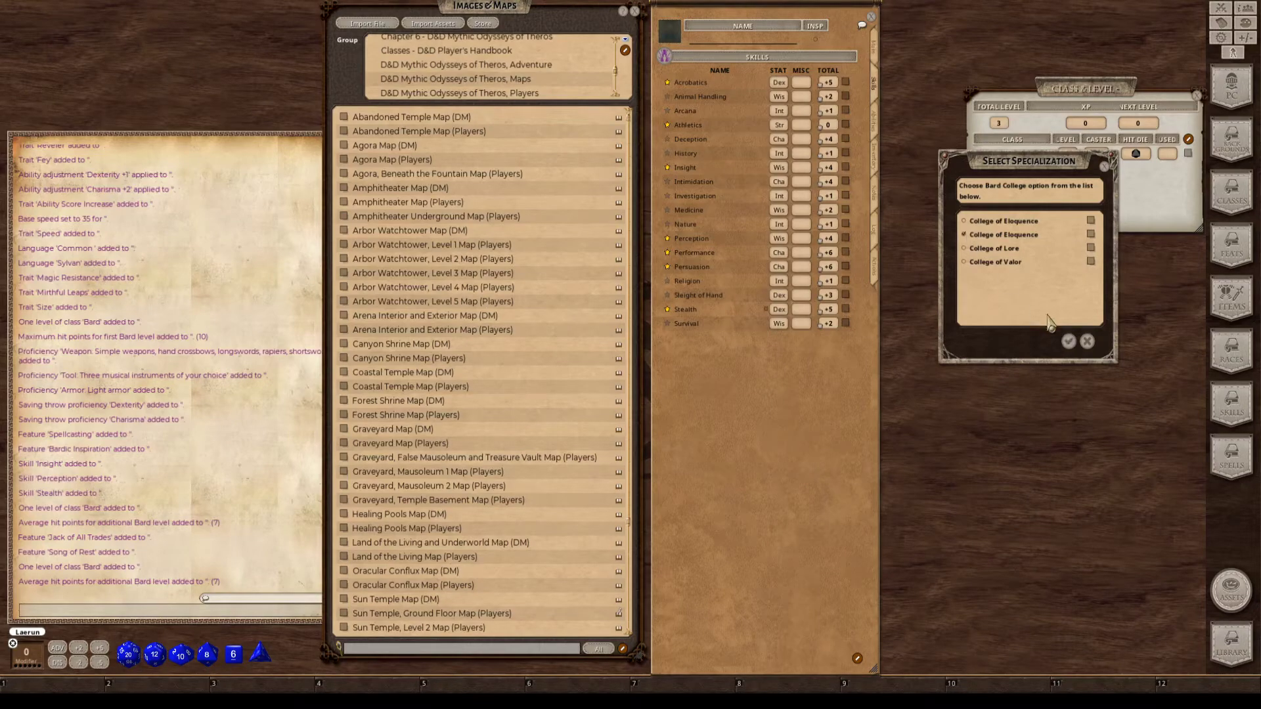
click(1068, 341)
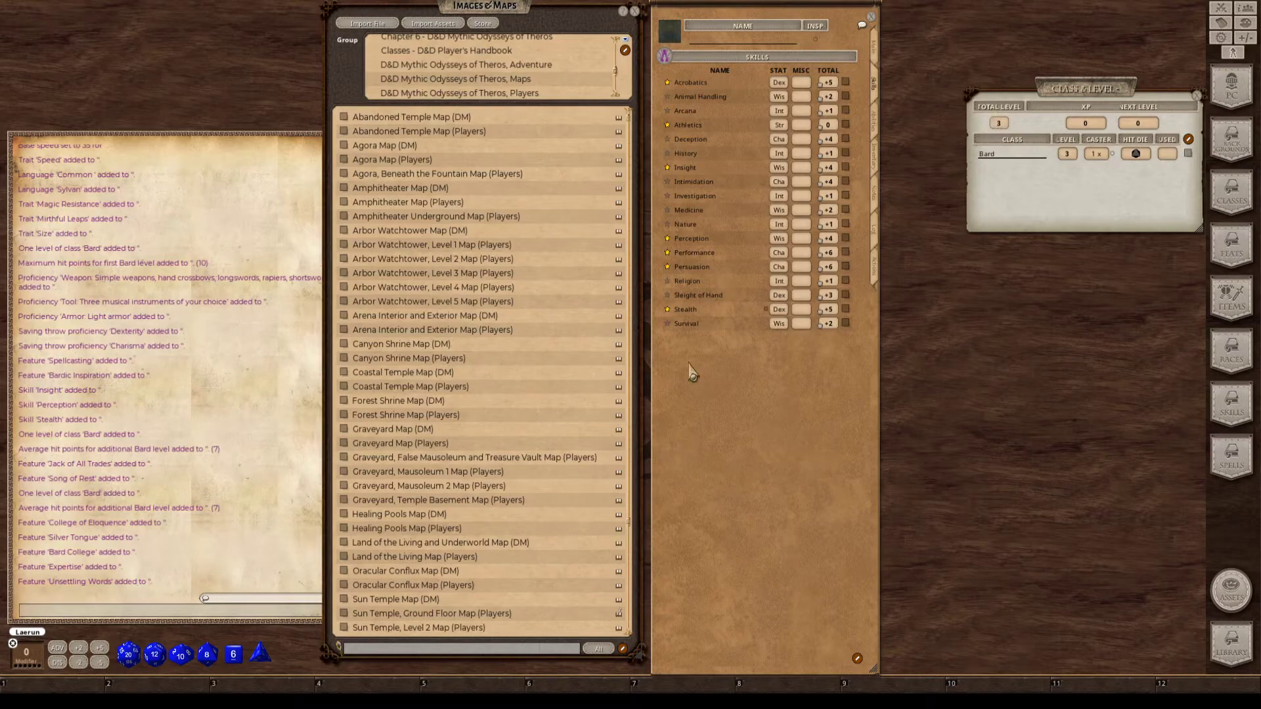
Show the character's features, read Unsettling Words and Bard College, keeping the Unsettling Words note open beside the sheet.
click(879, 121)
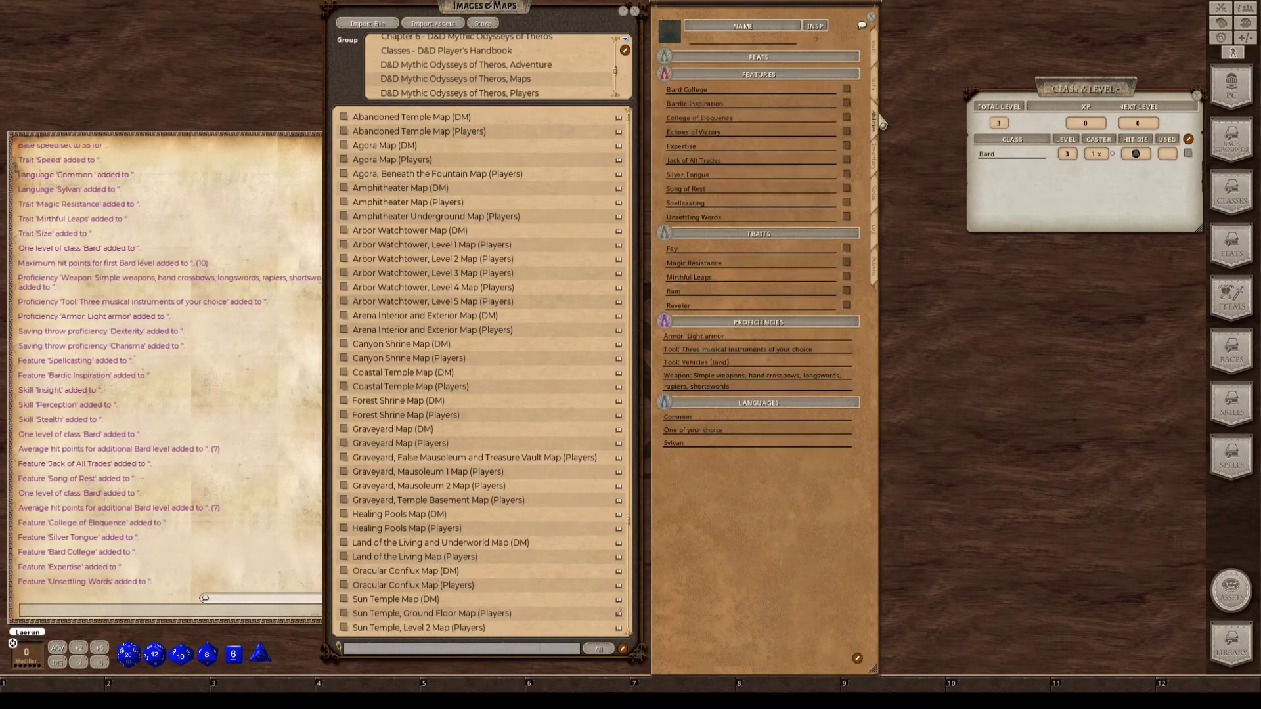
click(846, 216)
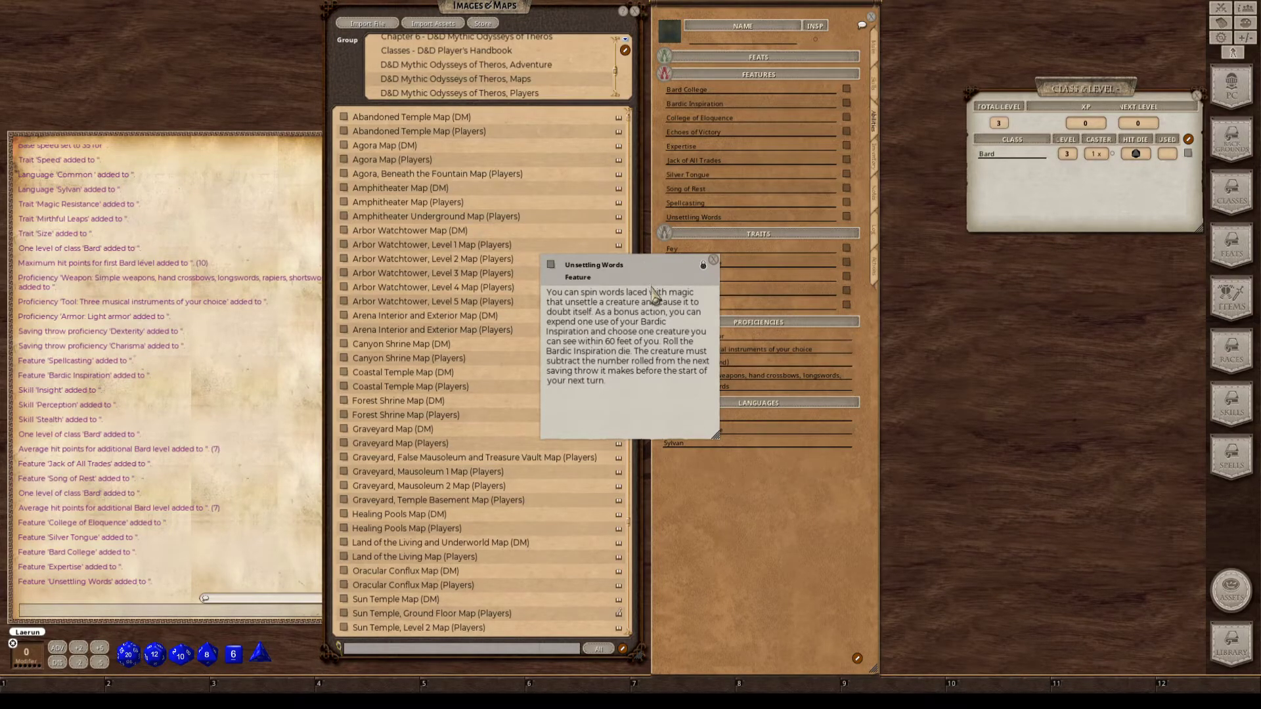
drag(666, 294, 1020, 325)
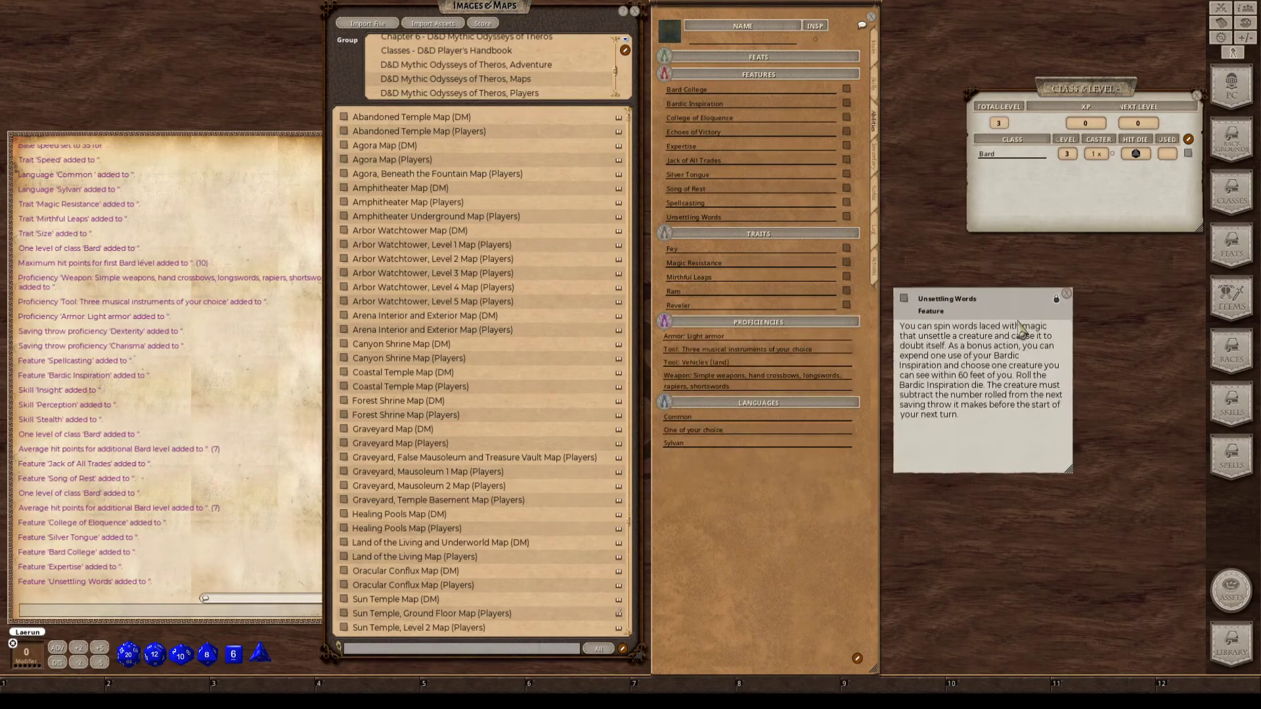
key(ctrl)
drag(999, 317, 1091, 374)
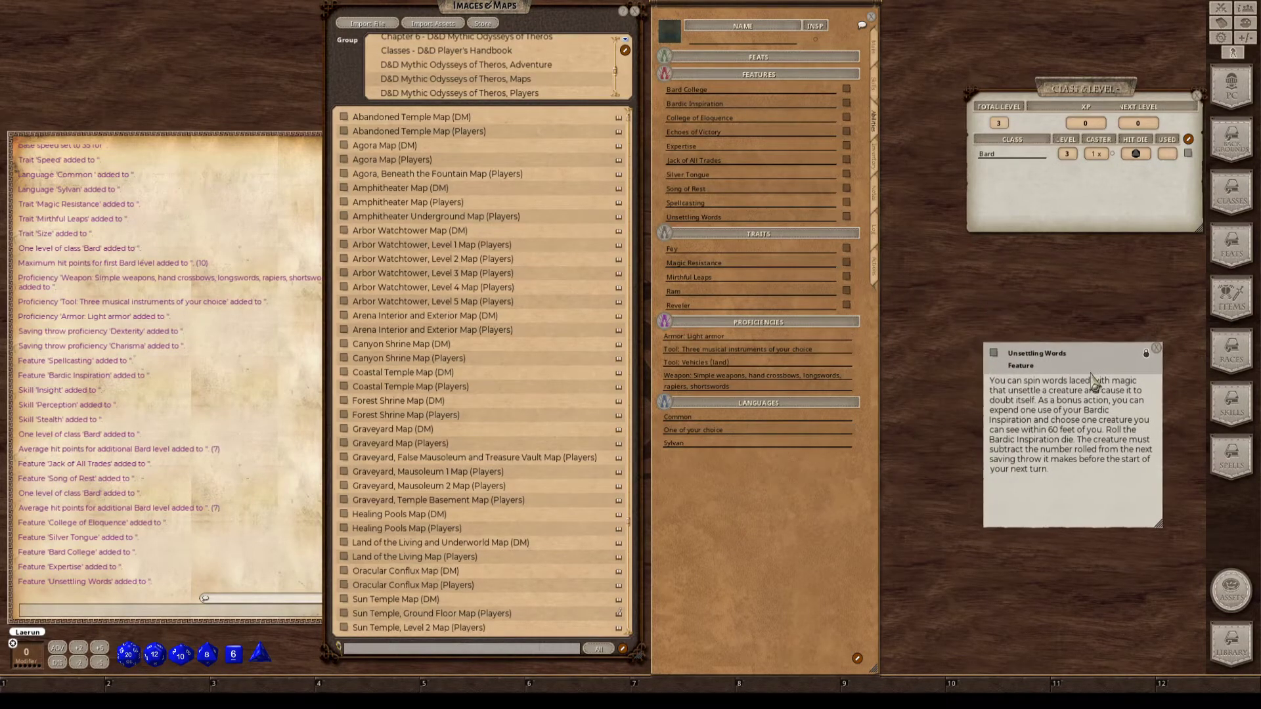
click(847, 89)
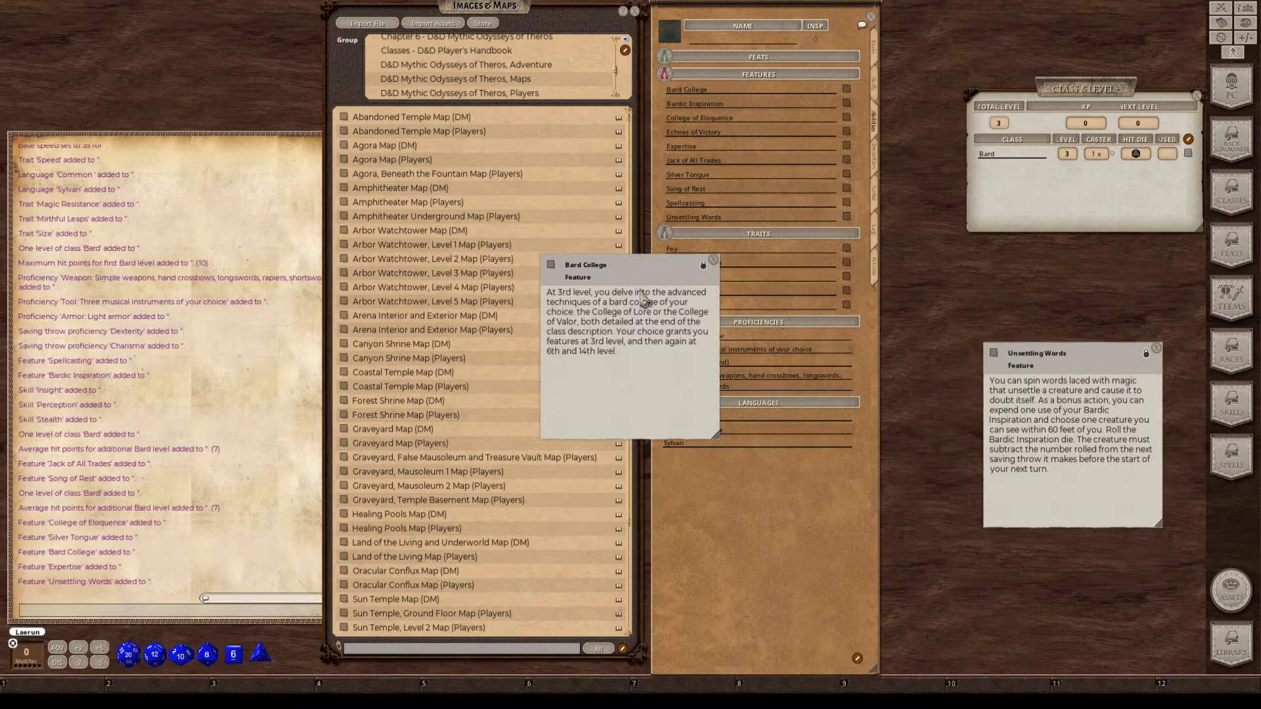
click(713, 260)
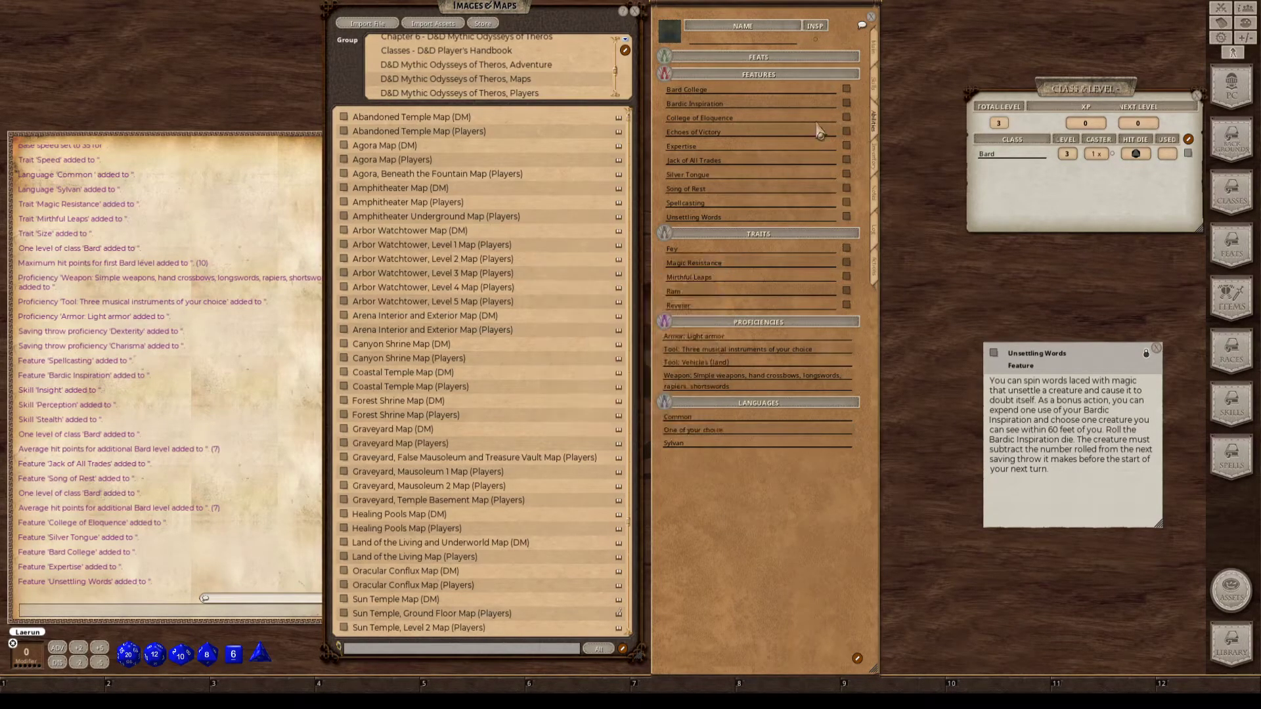
Open the Bardic Inspiration feature, close the class and level details, and stack its note with Unsettling Words beside the sheet.
click(847, 103)
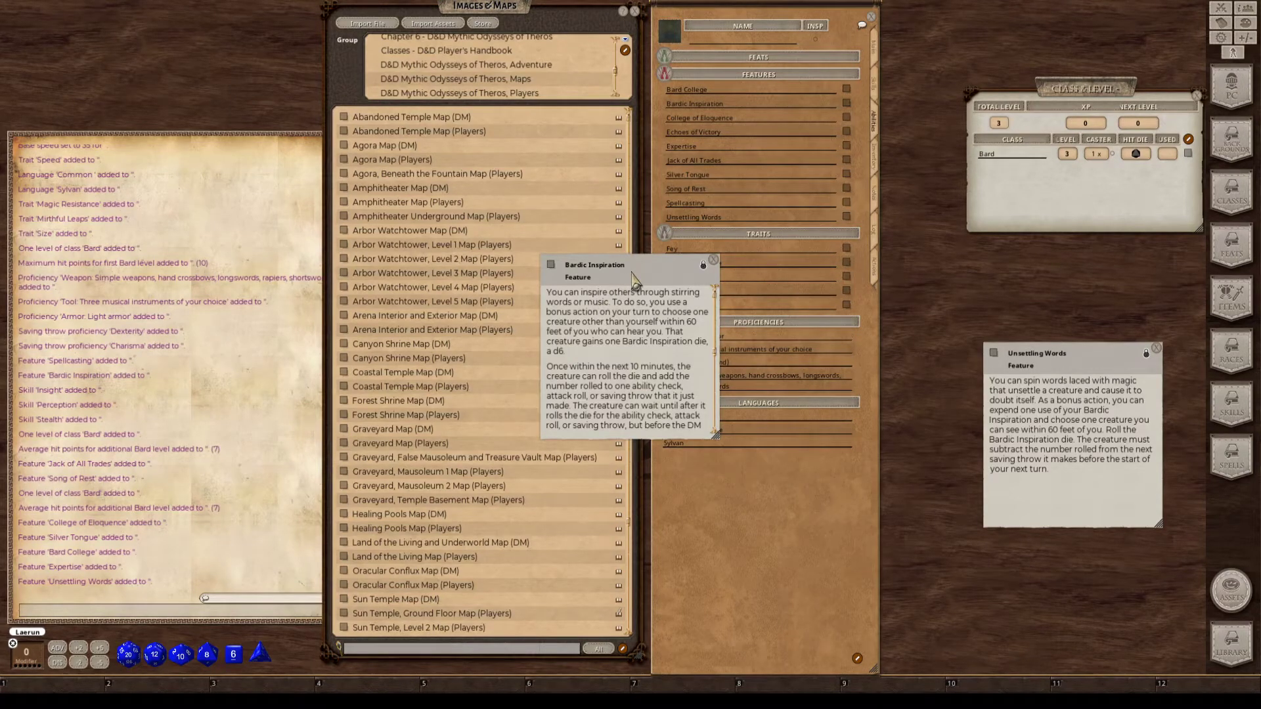
drag(633, 279, 943, 360)
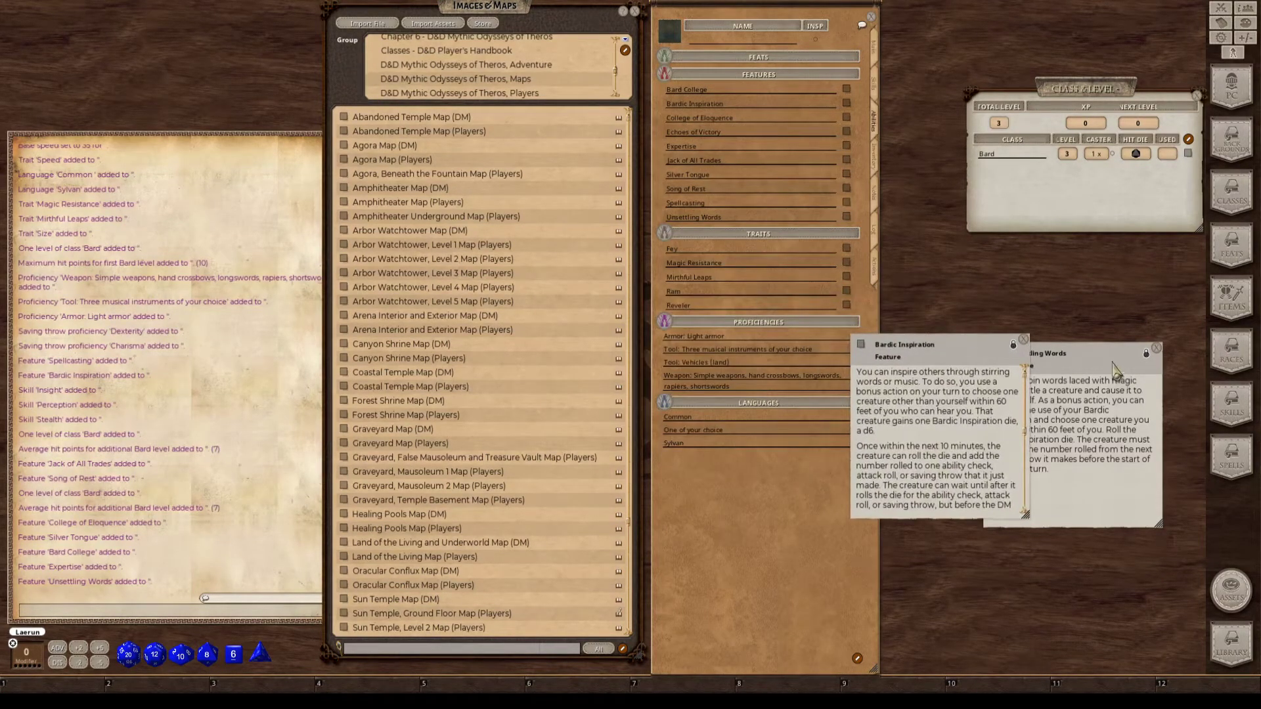
drag(1116, 366, 1093, 436)
drag(952, 384, 1054, 277)
click(1197, 96)
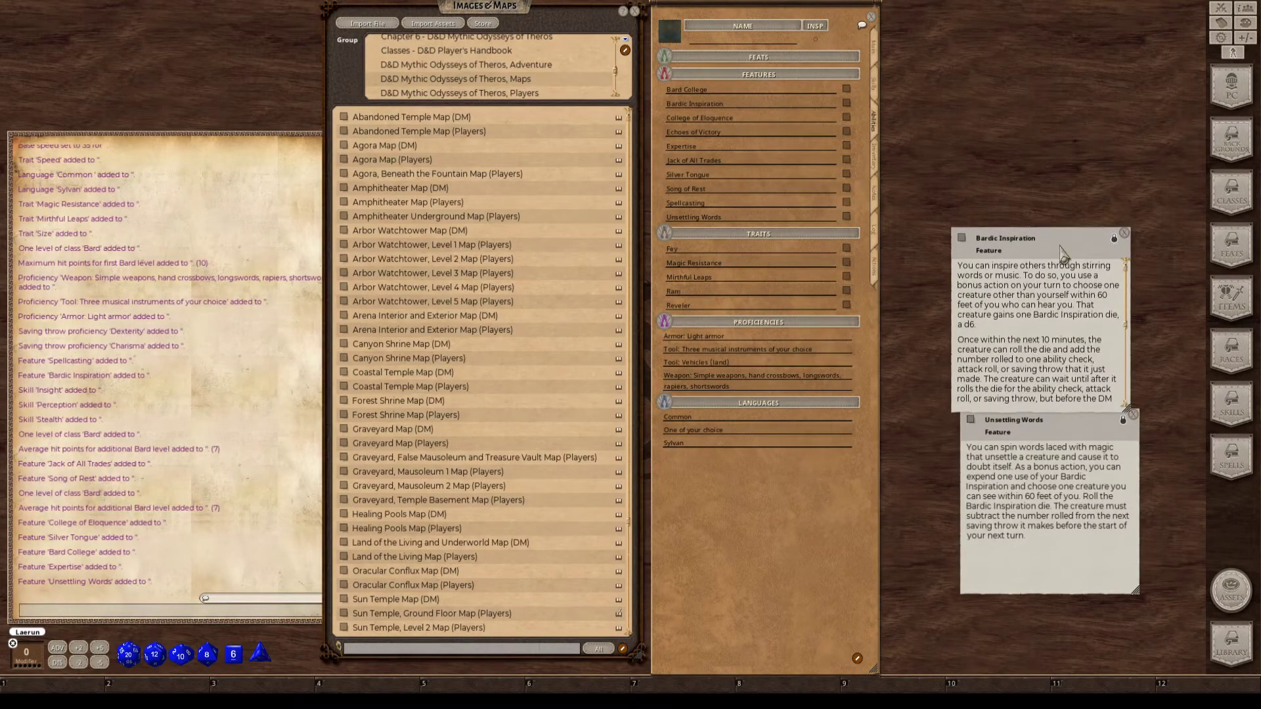
drag(1060, 234, 1029, 30)
drag(1038, 471, 995, 134)
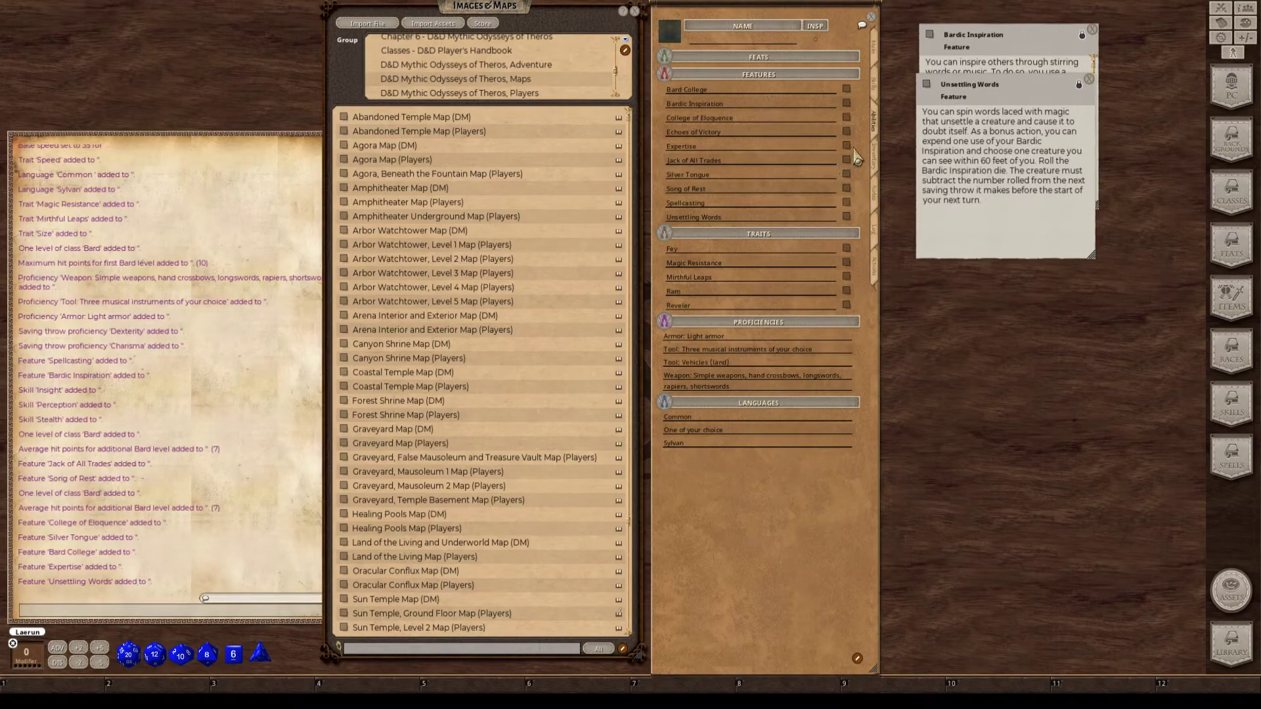
Open the College of Eloquence and Expertise features, placing the first over the chat and the second on the note stack.
key(ctrl)
click(846, 118)
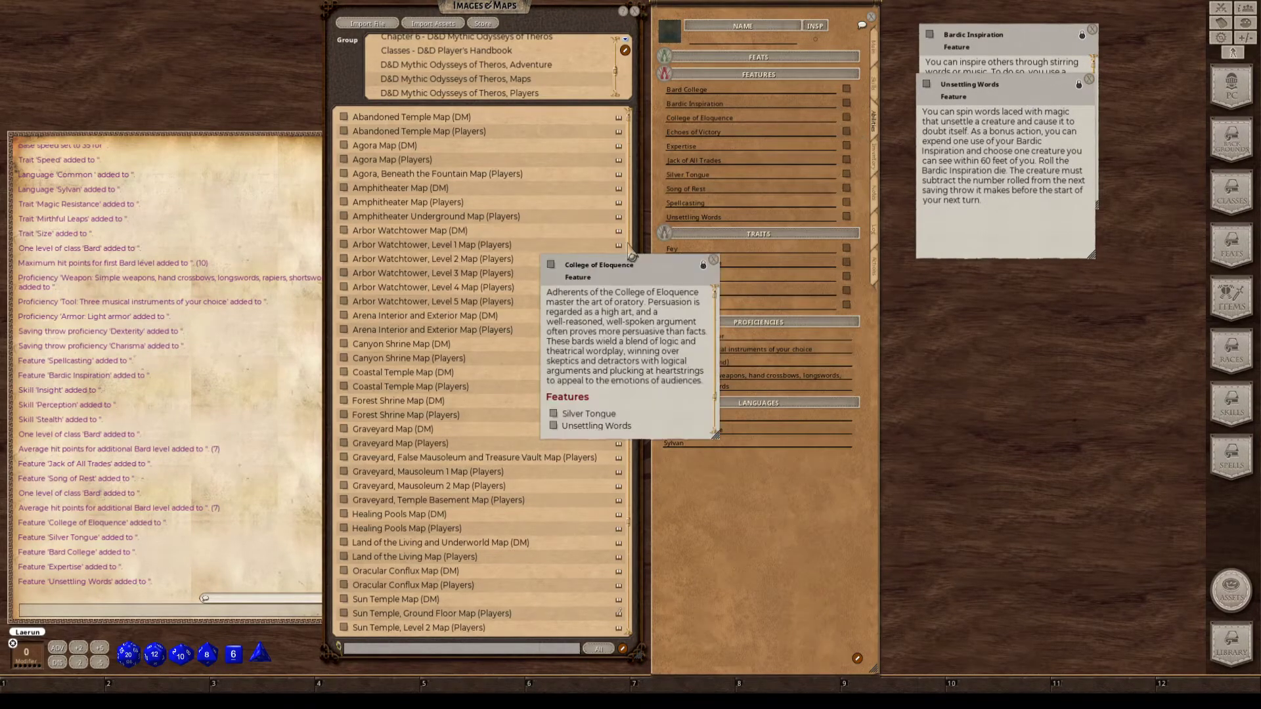
drag(704, 267, 217, 64)
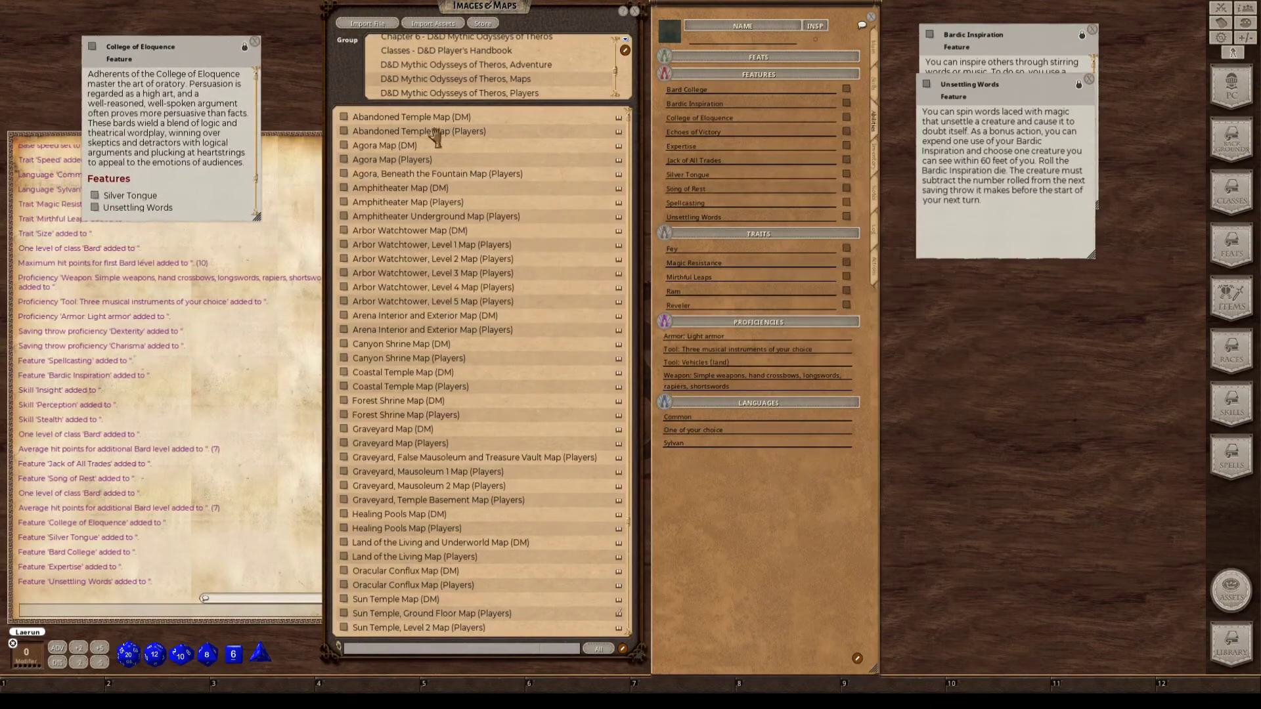
click(847, 147)
drag(618, 275, 1011, 164)
key(ctrl)
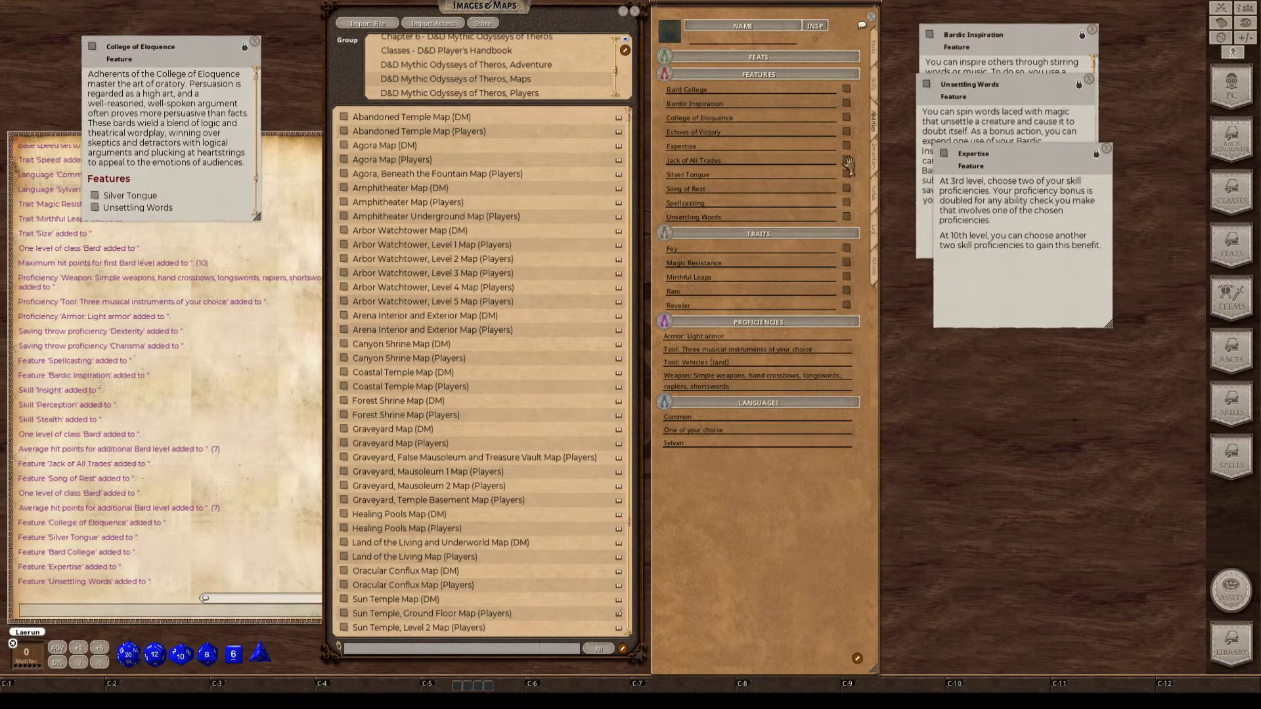
Add the Jack of All Trades, Silver Tongue and Song of Rest features to the note stack and bring Unsettling Words forward.
drag(849, 166, 844, 165)
drag(651, 268, 1034, 216)
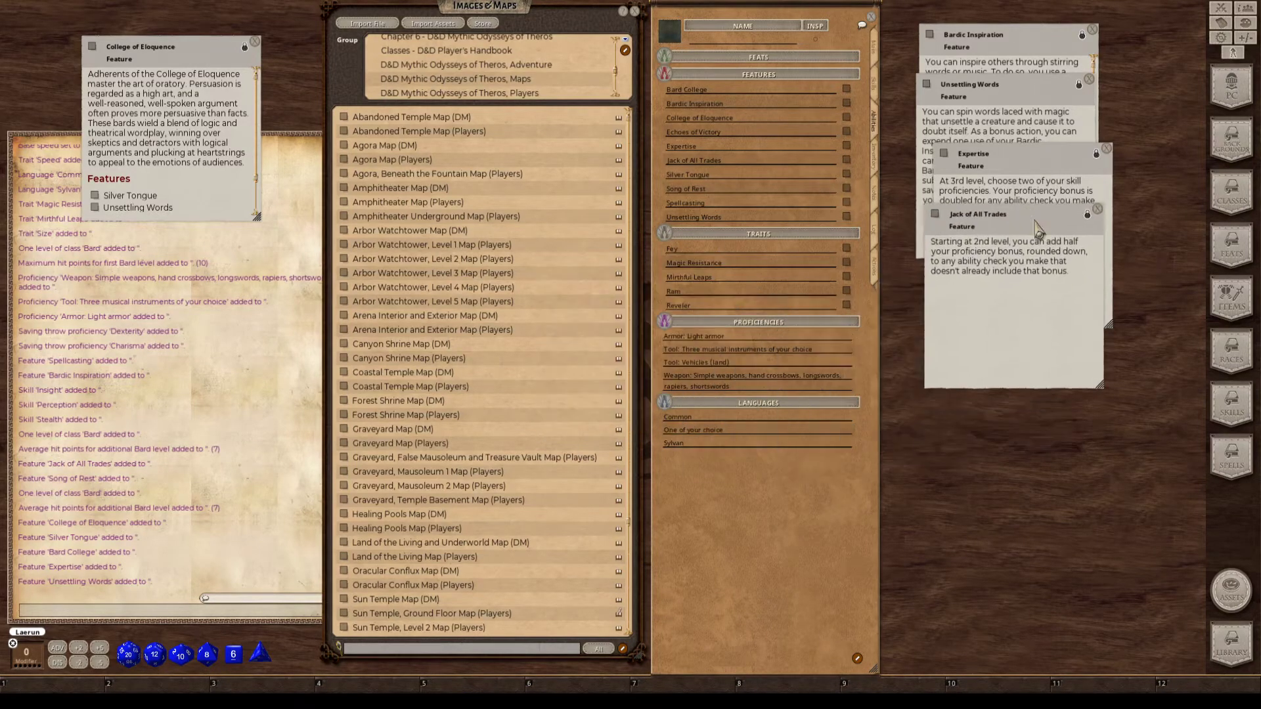
click(846, 174)
drag(640, 276, 1017, 286)
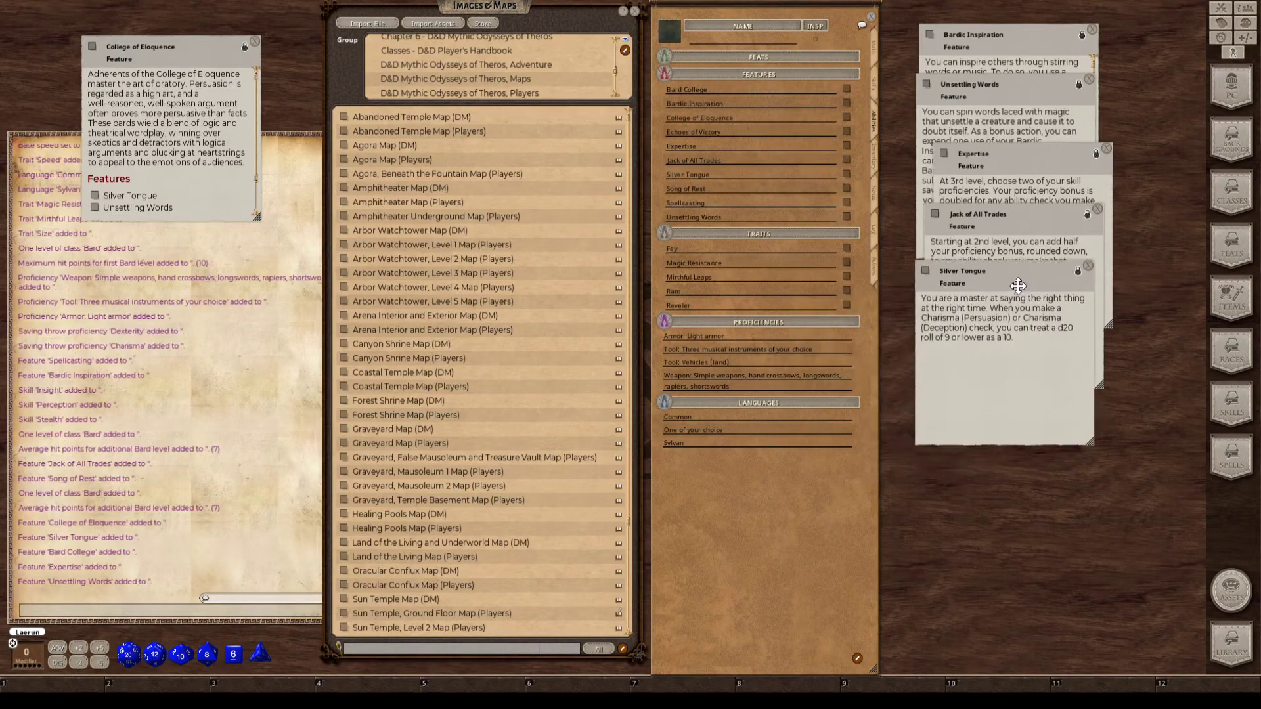
key(ctrl)
click(846, 189)
drag(659, 263, 1028, 303)
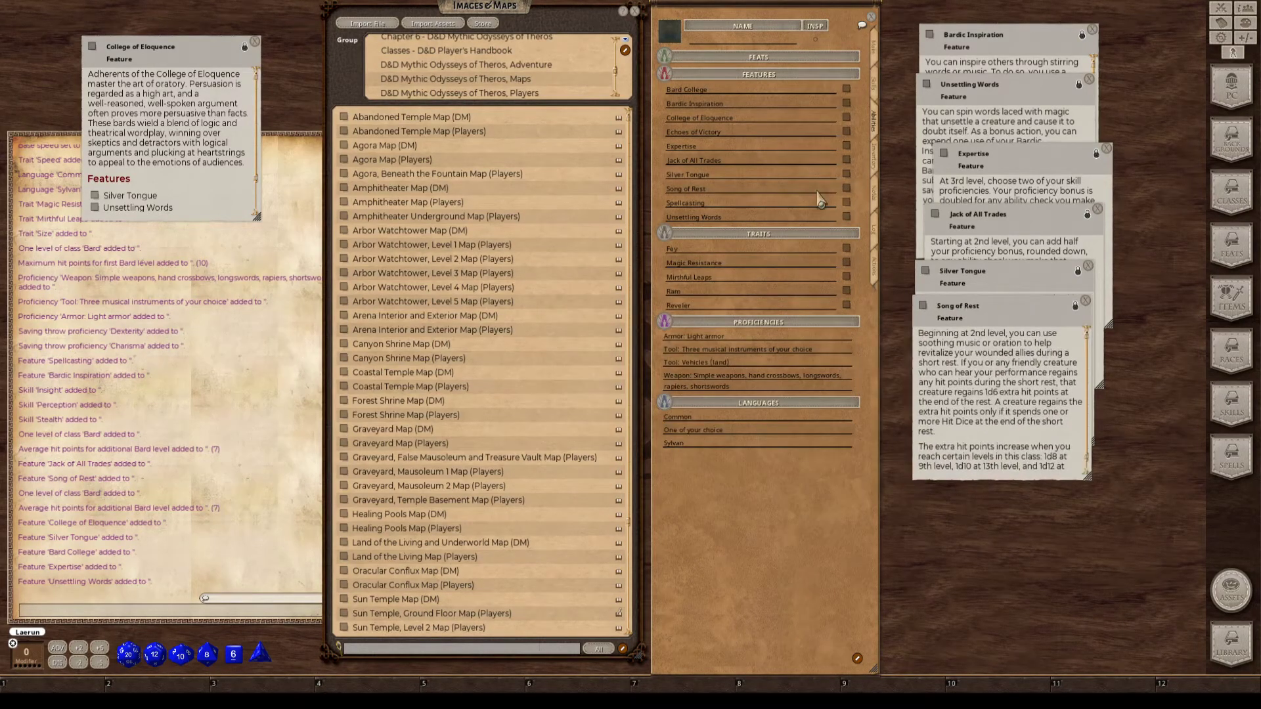
click(846, 216)
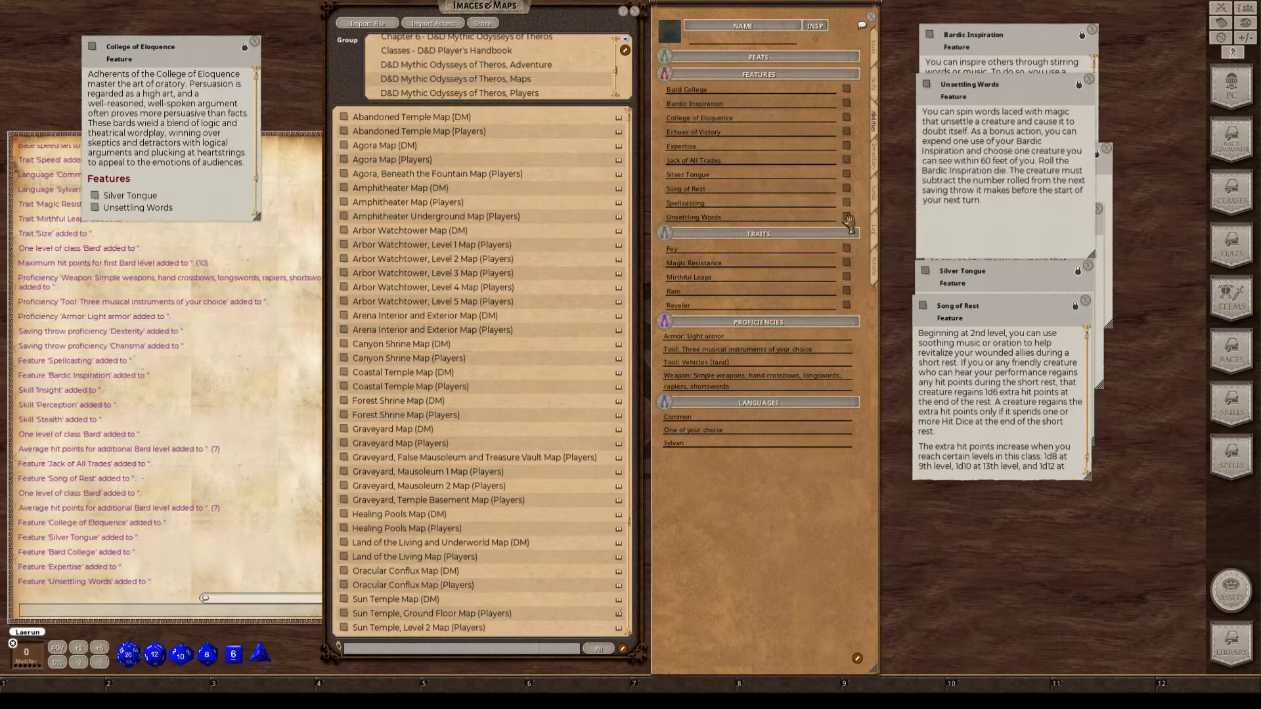
Read and close the Fey trait, and add the Magic Resistance trait to the note stack.
click(846, 252)
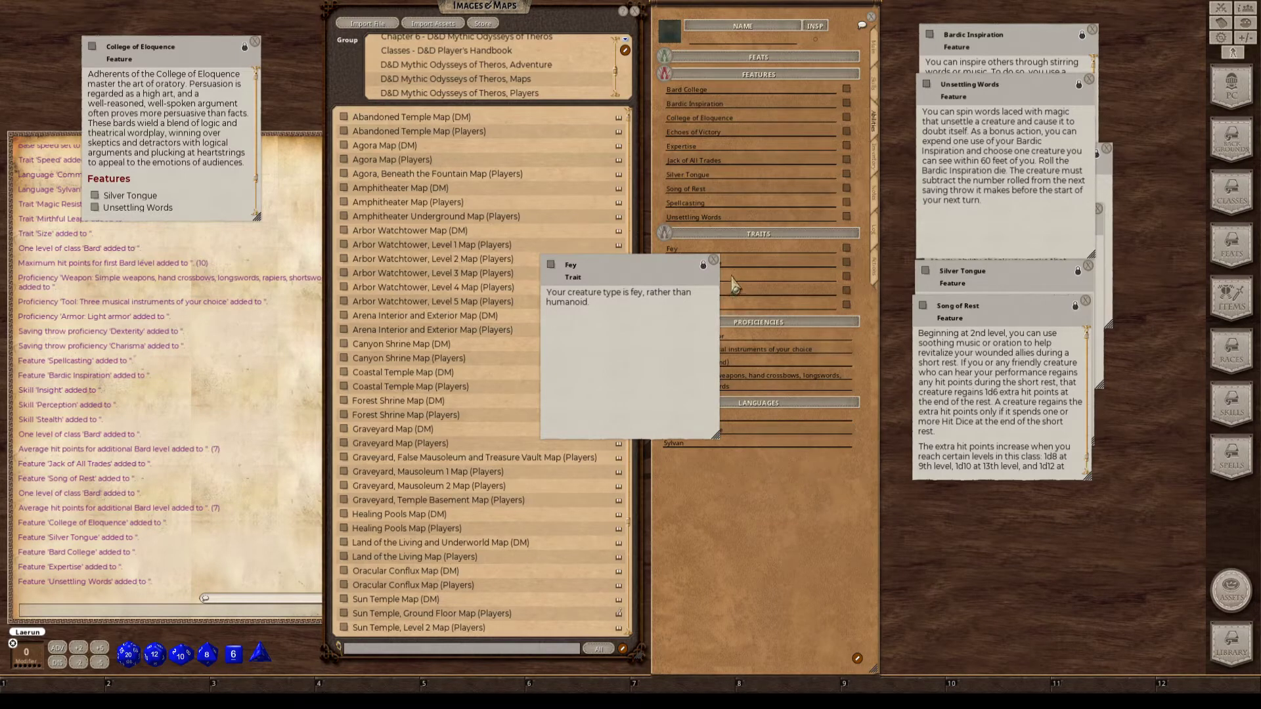
click(713, 260)
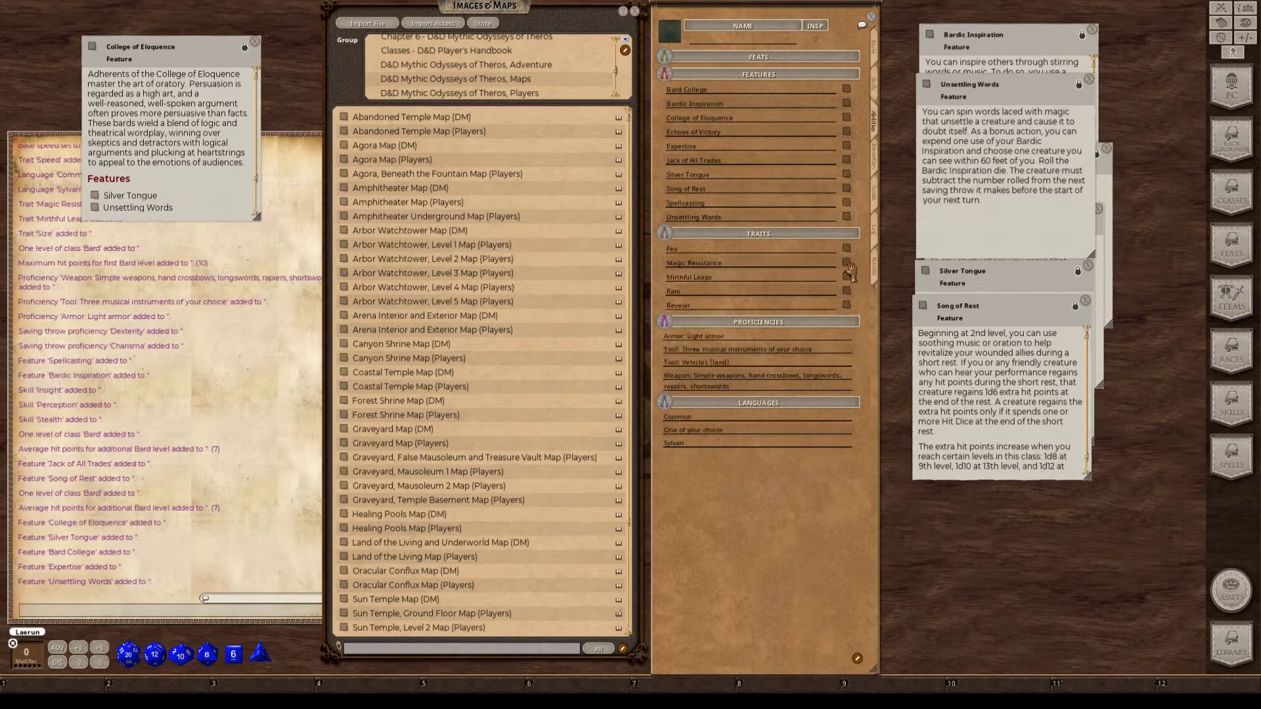
click(847, 262)
drag(609, 277, 989, 380)
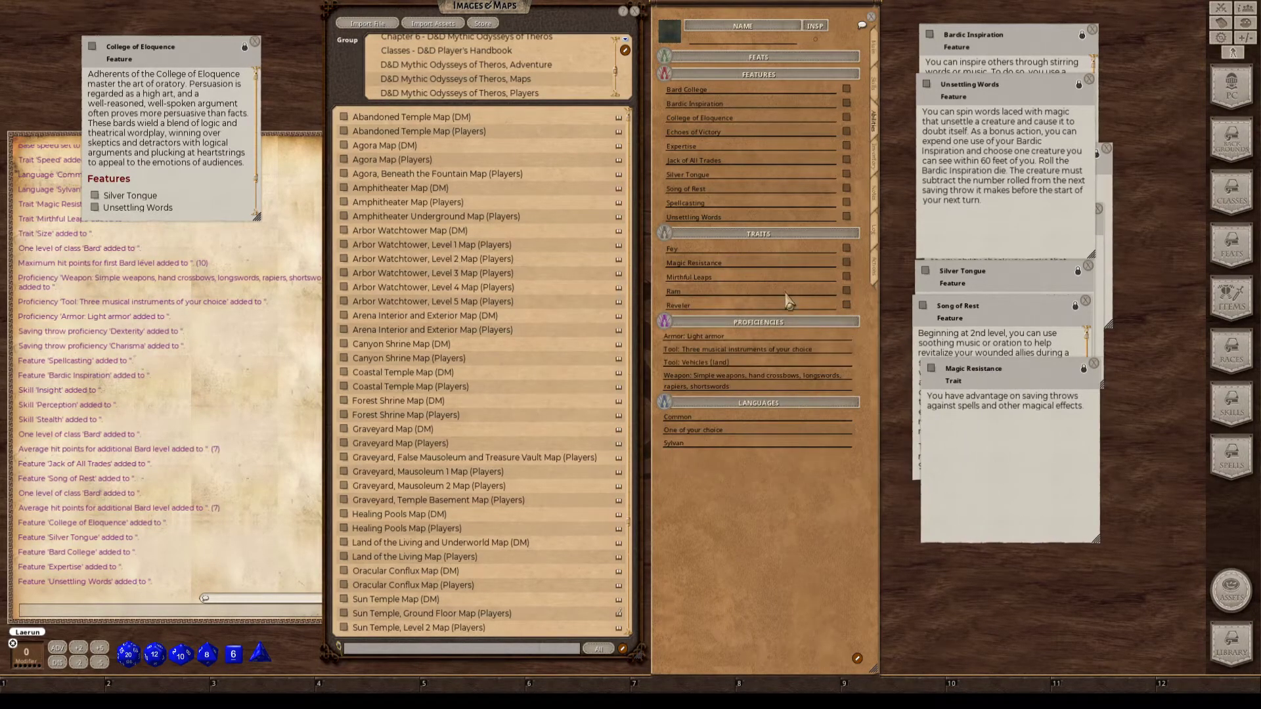
Open the Mirthful Leaps and Ram traits and add both to the note stack.
click(846, 276)
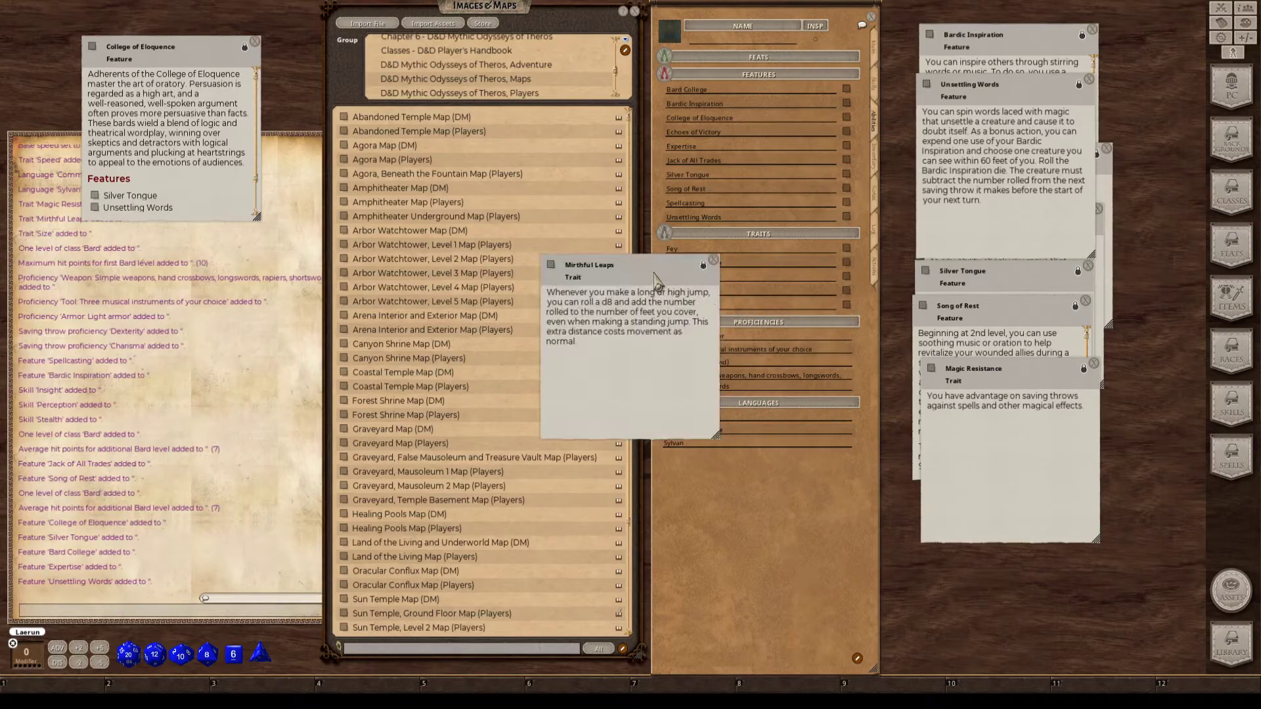
drag(665, 285, 1045, 421)
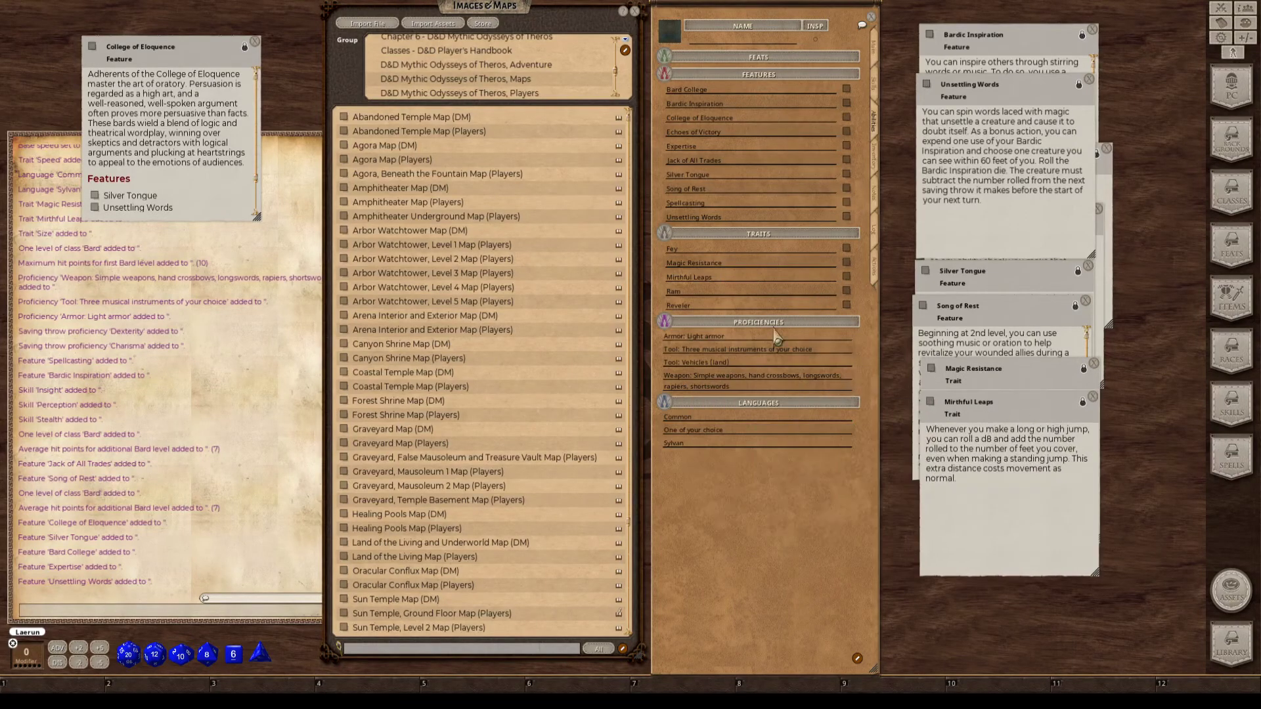
click(846, 291)
drag(691, 274, 1088, 442)
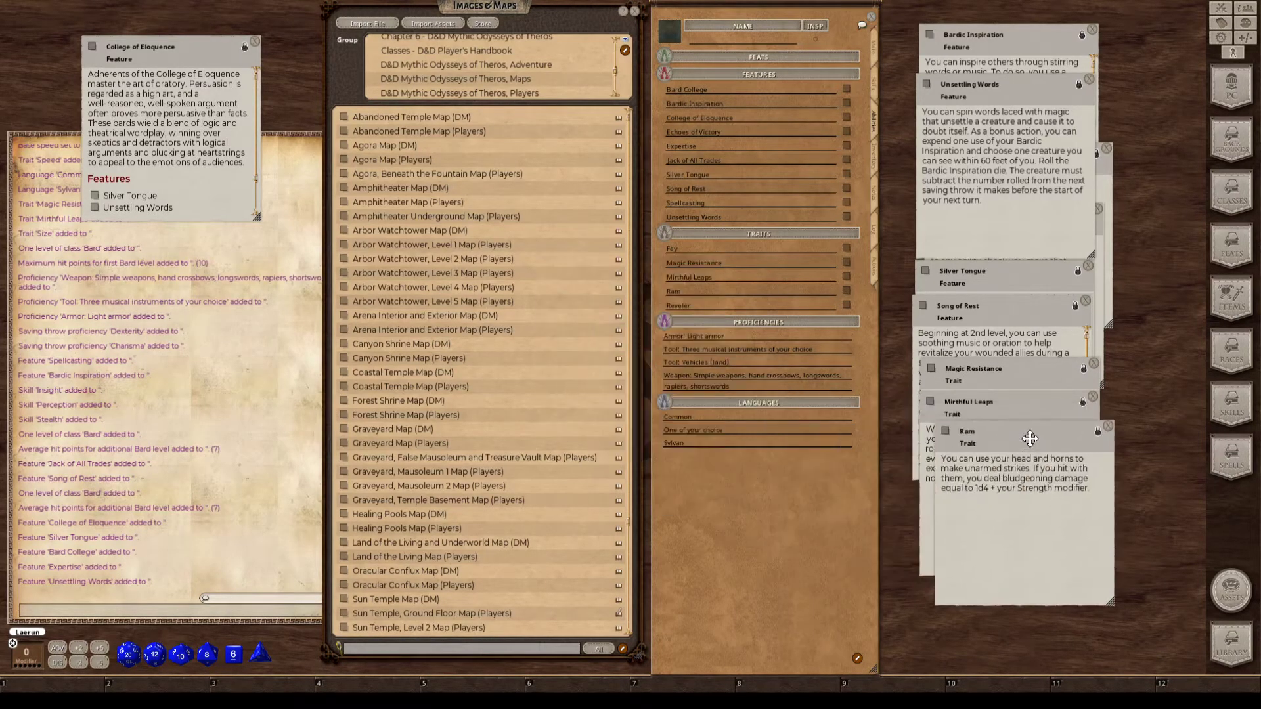
Read the Reveler trait's description and close its note.
click(847, 306)
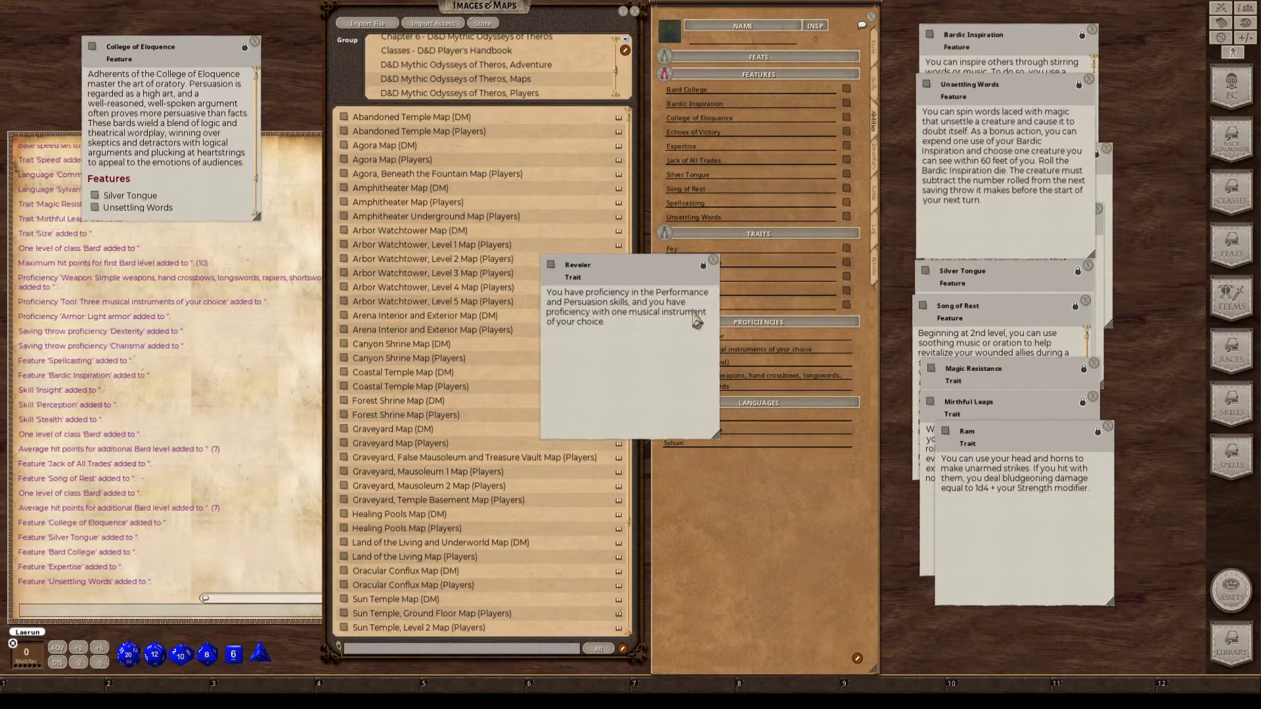
key(ctrl)
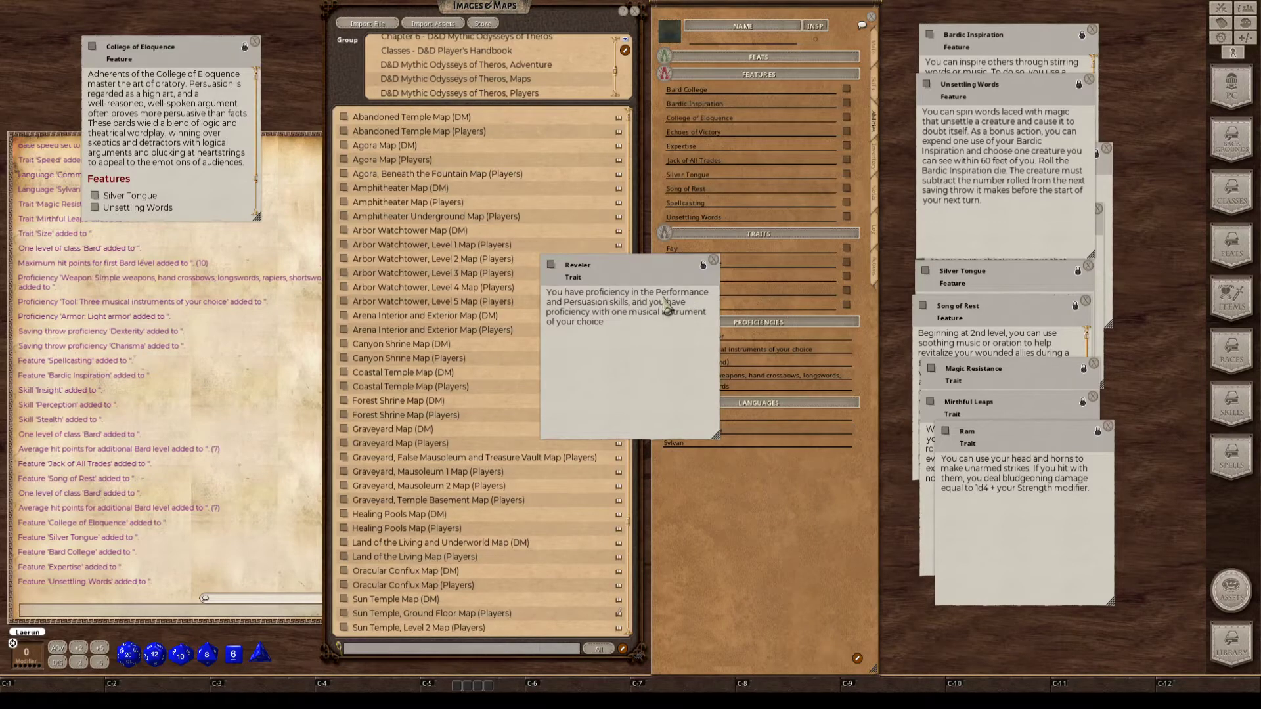
key(ctrl)
click(713, 260)
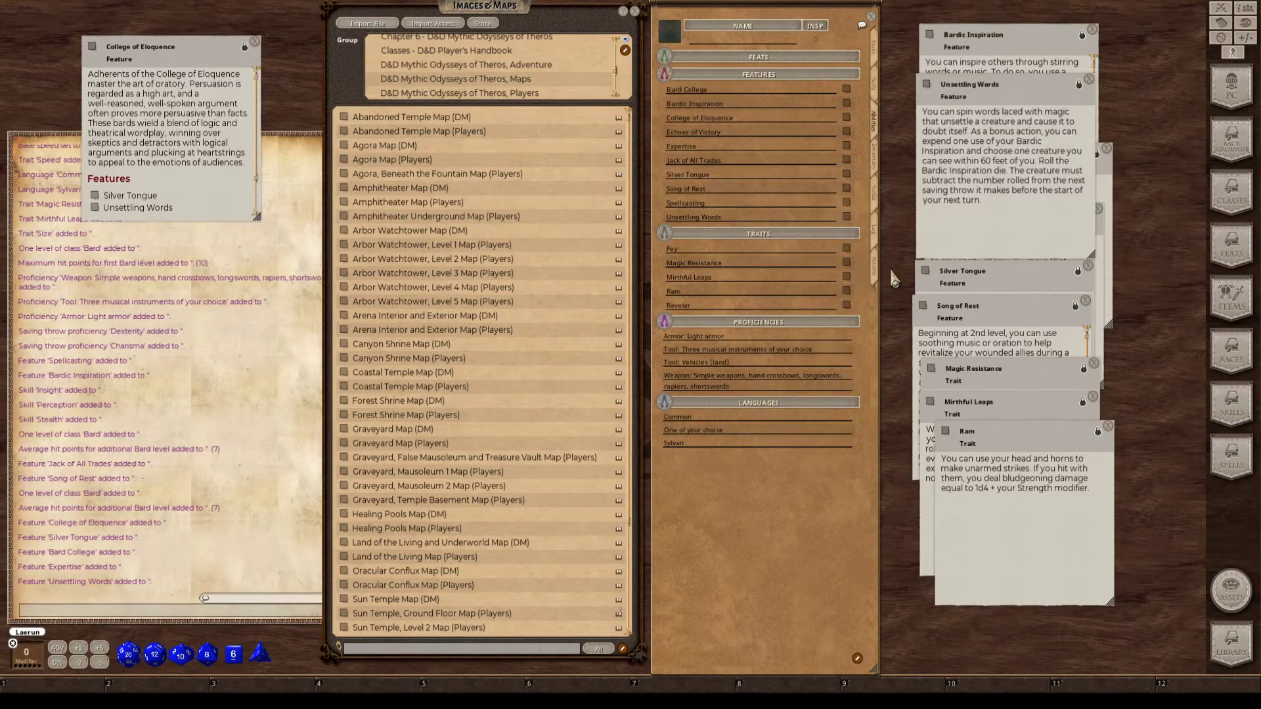
key(ctrl)
Replace the "One of your choice" language entry with Dwarvish.
click(761, 433)
click(724, 430)
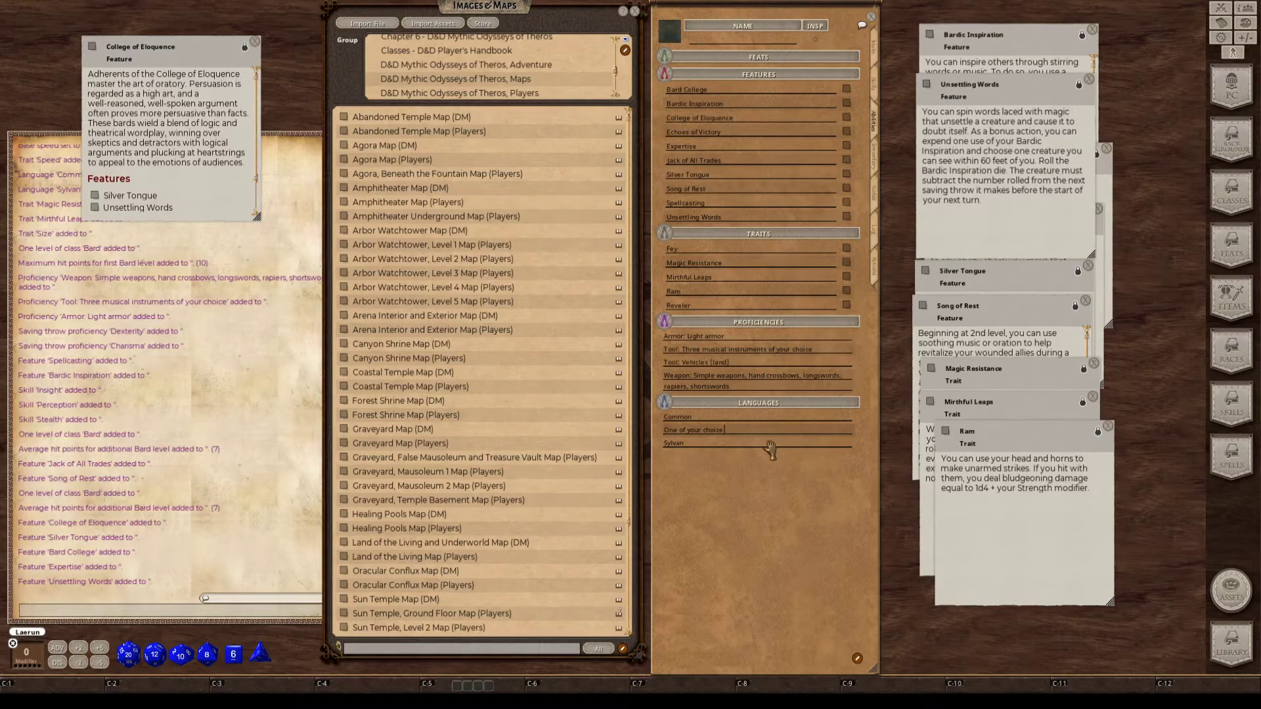
key(BackSpace)
key(BackSpace)
key(BackSpace)
key(BackSpace)
key(BackSpace)
key(BackSpace)
key(BackSpace)
key(BackSpace)
key(BackSpace)
key(BackSpace)
key(BackSpace)
key(BackSpace)
key(BackSpace)
key(BackSpace)
key(BackSpace)
key(BackSpace)
key(BackSpace)
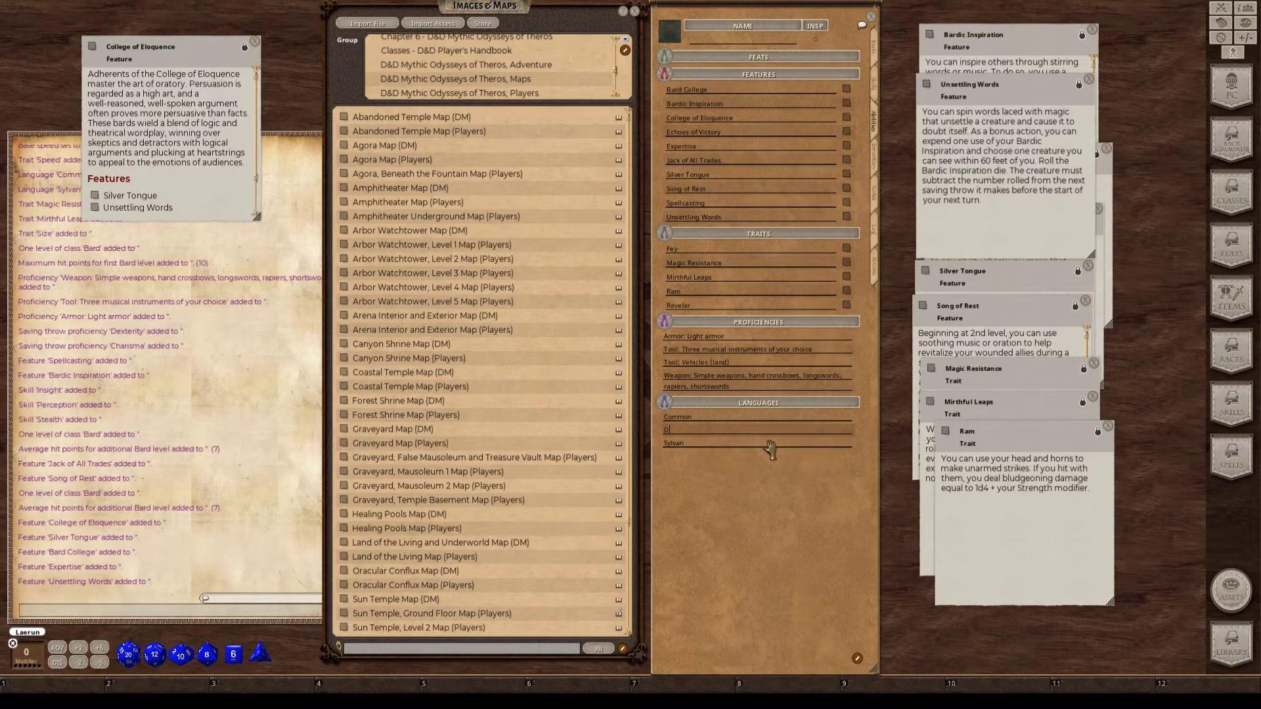
text(Dwarvish)
click(755, 416)
Show the character's skills page, enable list editing and add two blank skill entries.
click(878, 163)
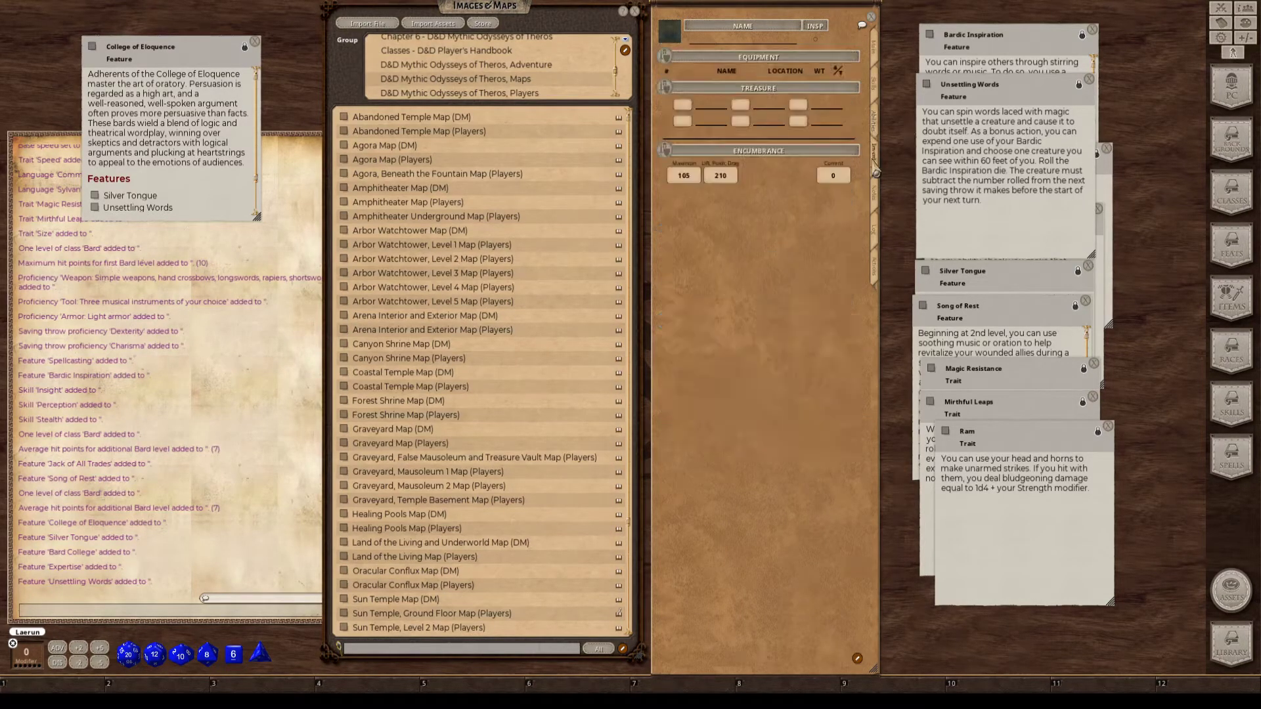
click(878, 82)
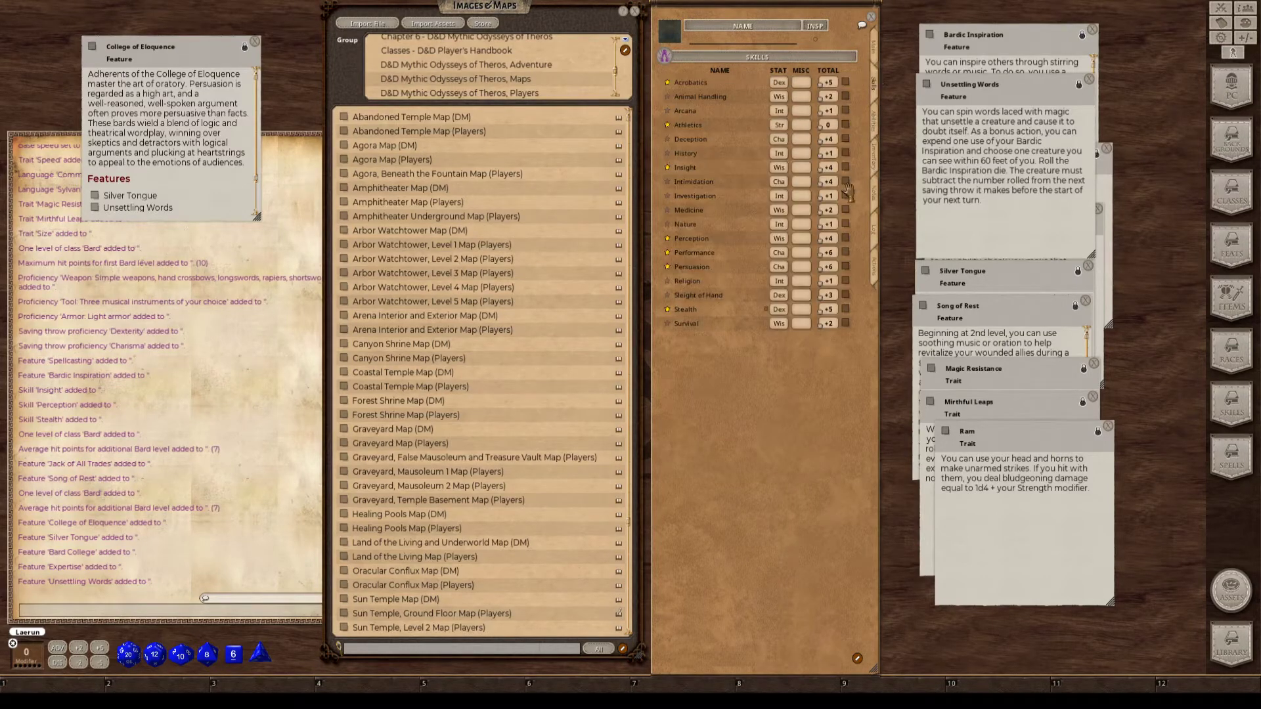
key(ctrl)
click(857, 659)
click(848, 59)
click(848, 58)
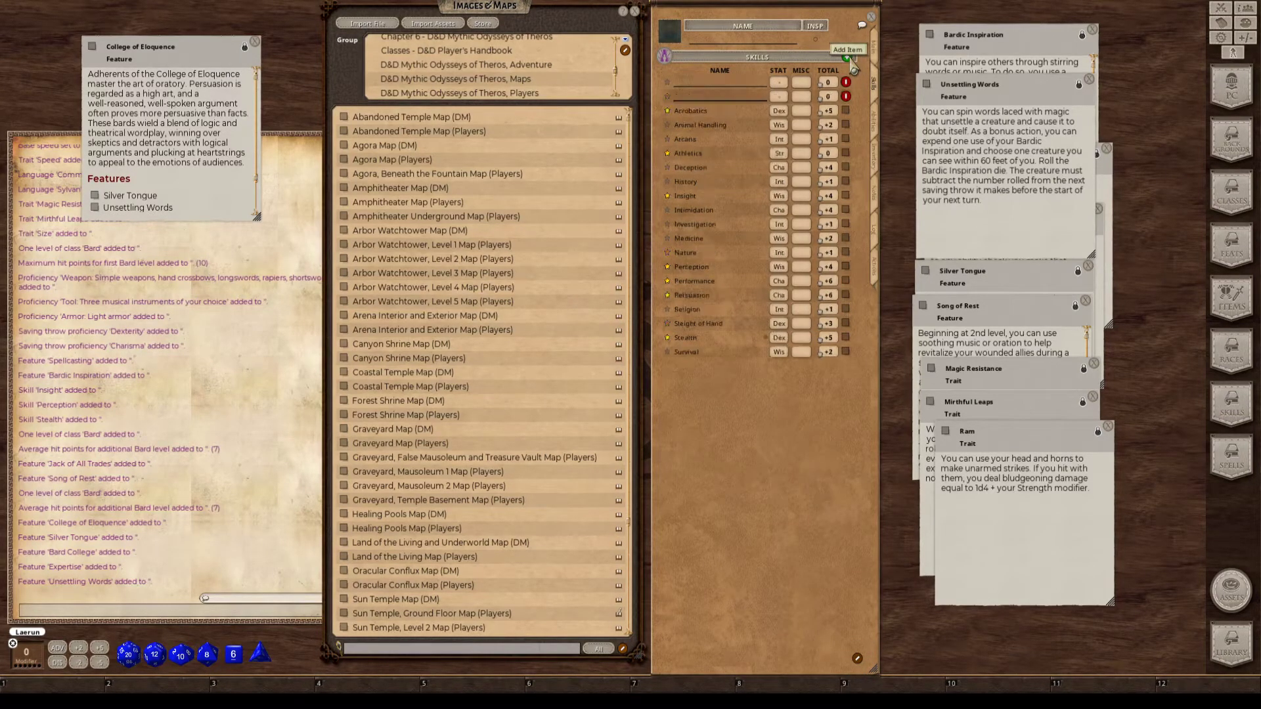
Mark both blank skill entries as proficient and name one of them Vehicles (Land) Chariot.
key(ctrl)
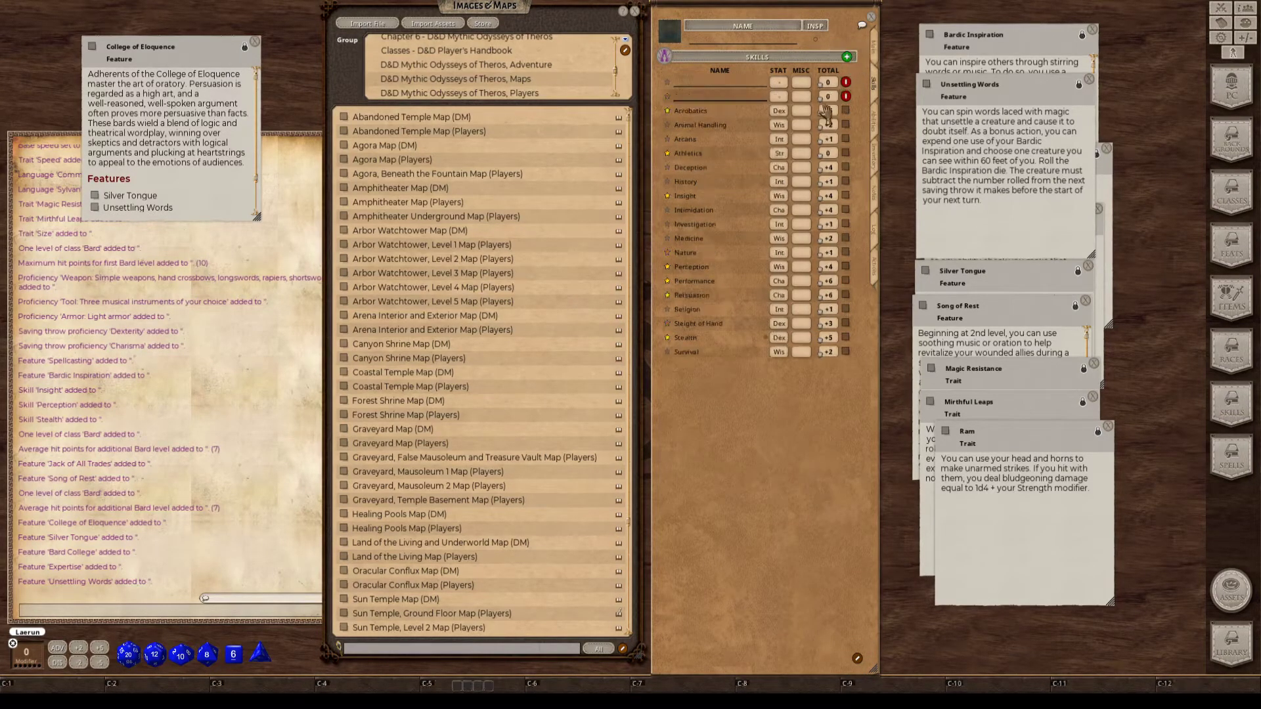
click(667, 82)
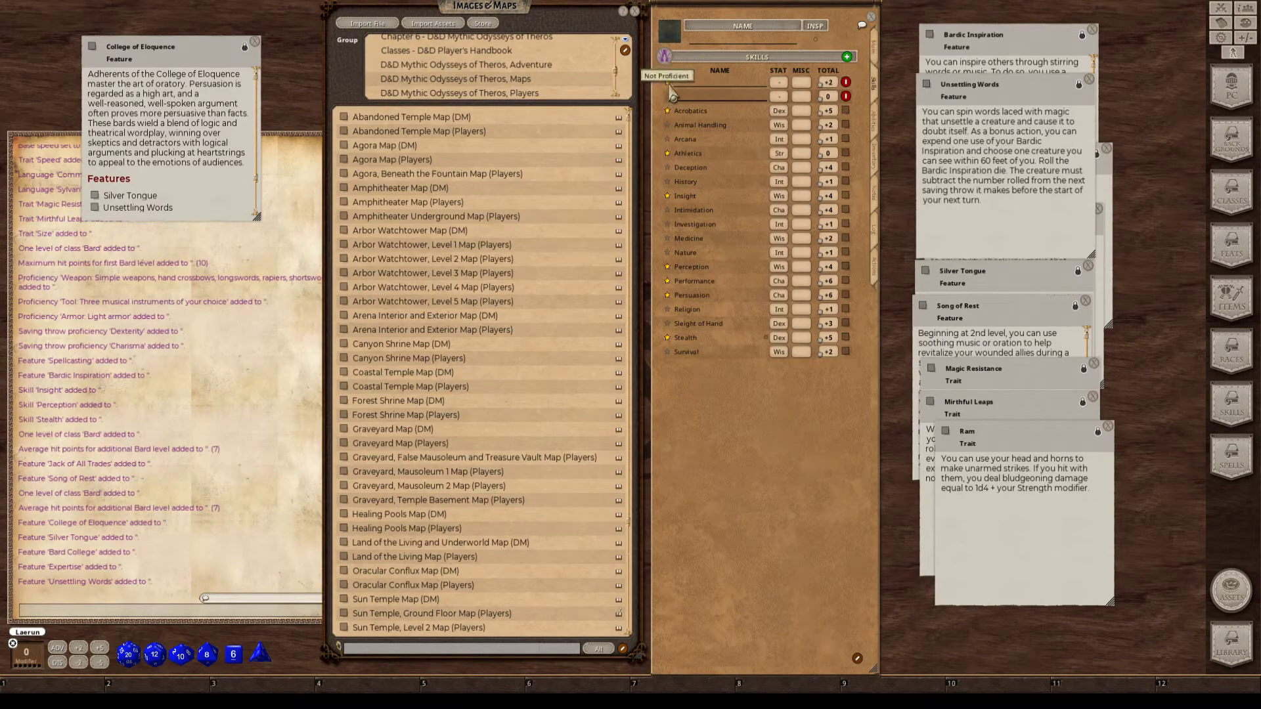
click(667, 96)
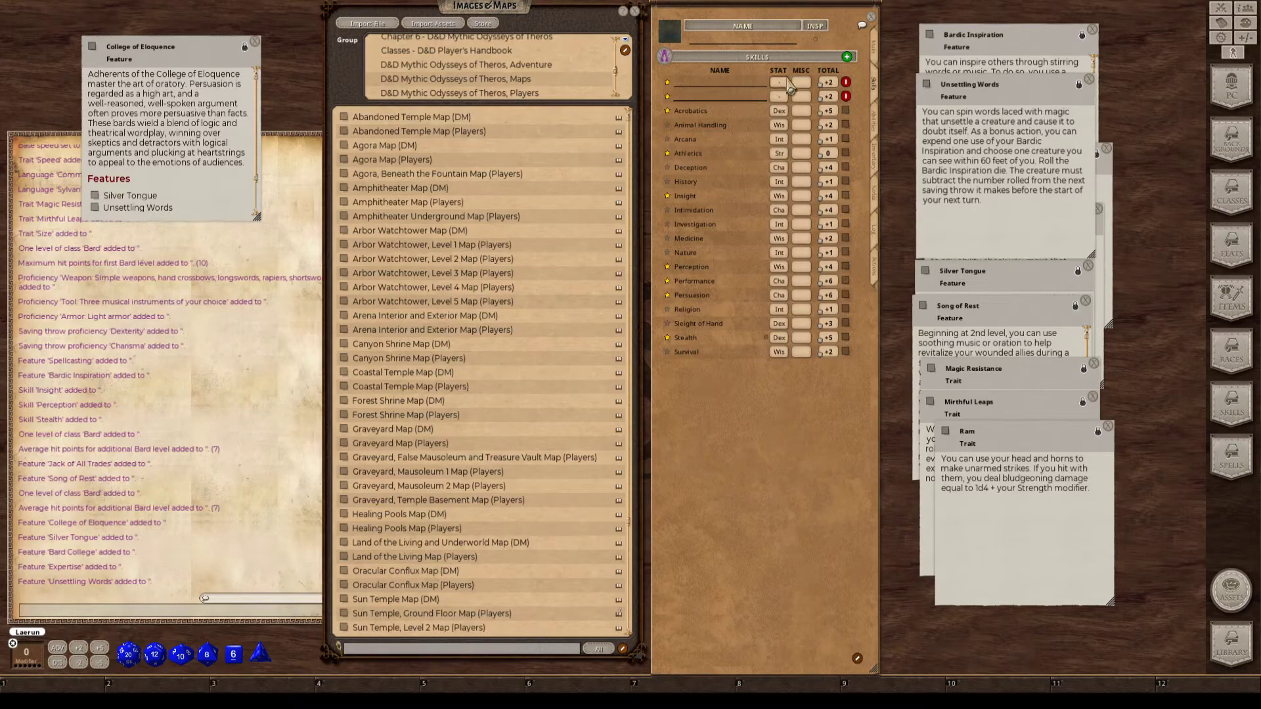
key(shift)
text(Vehicles)
key(BackSpace)
key(shift)
text(s (Land) Chariot)
click(709, 98)
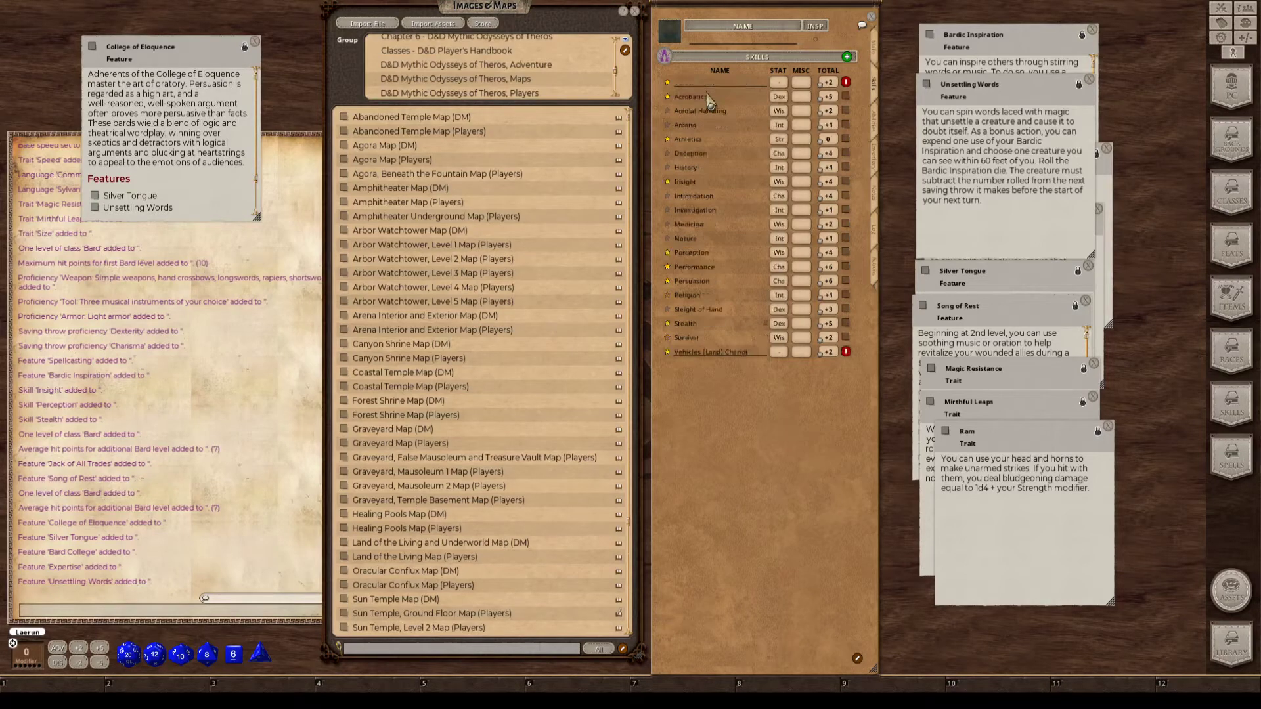
Name the remaining blank skill entry Musical Instrument: Pan Flute.
text(Musical Instruments)
click(783, 82)
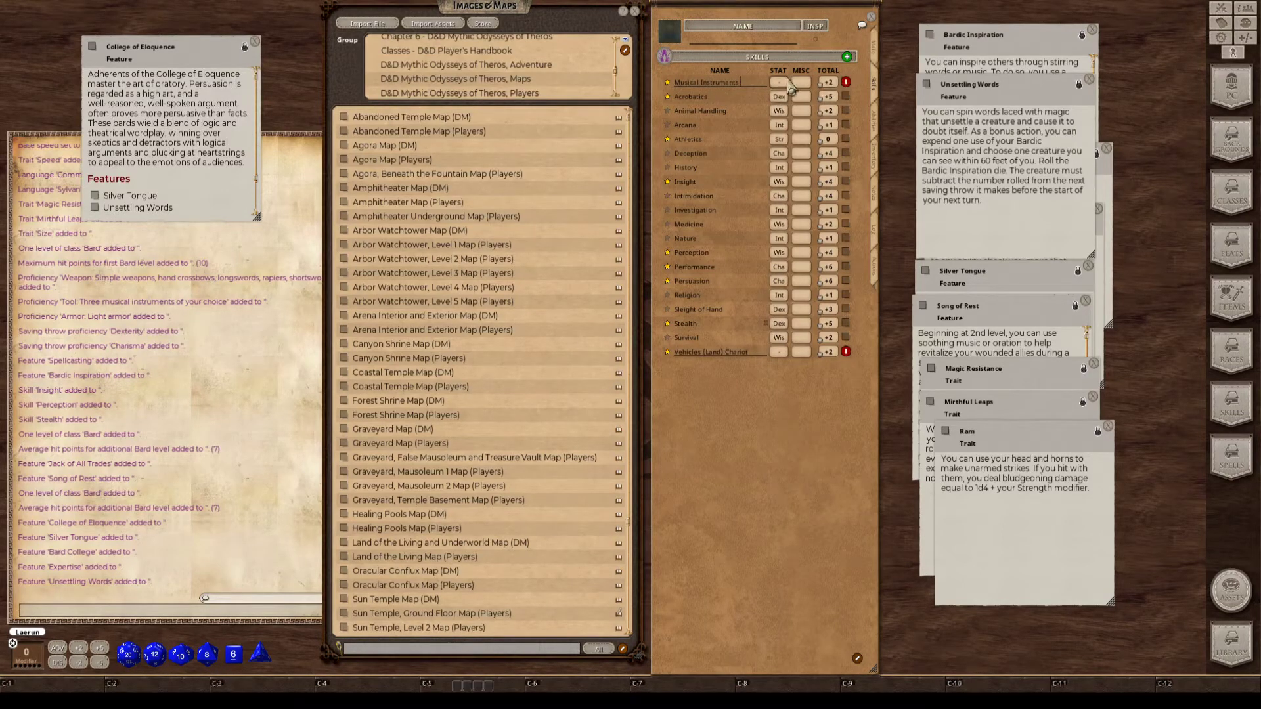
key(ctrl)
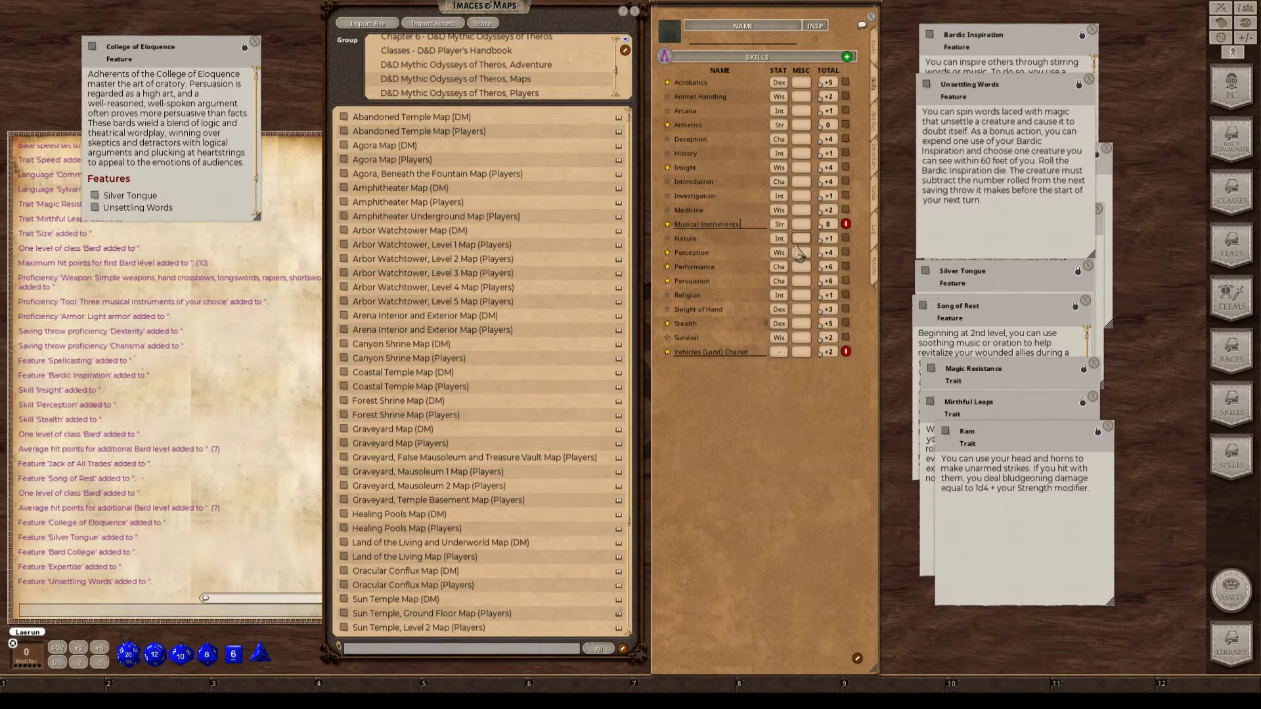
key(ctrl)
key(BackSpace)
text(: )
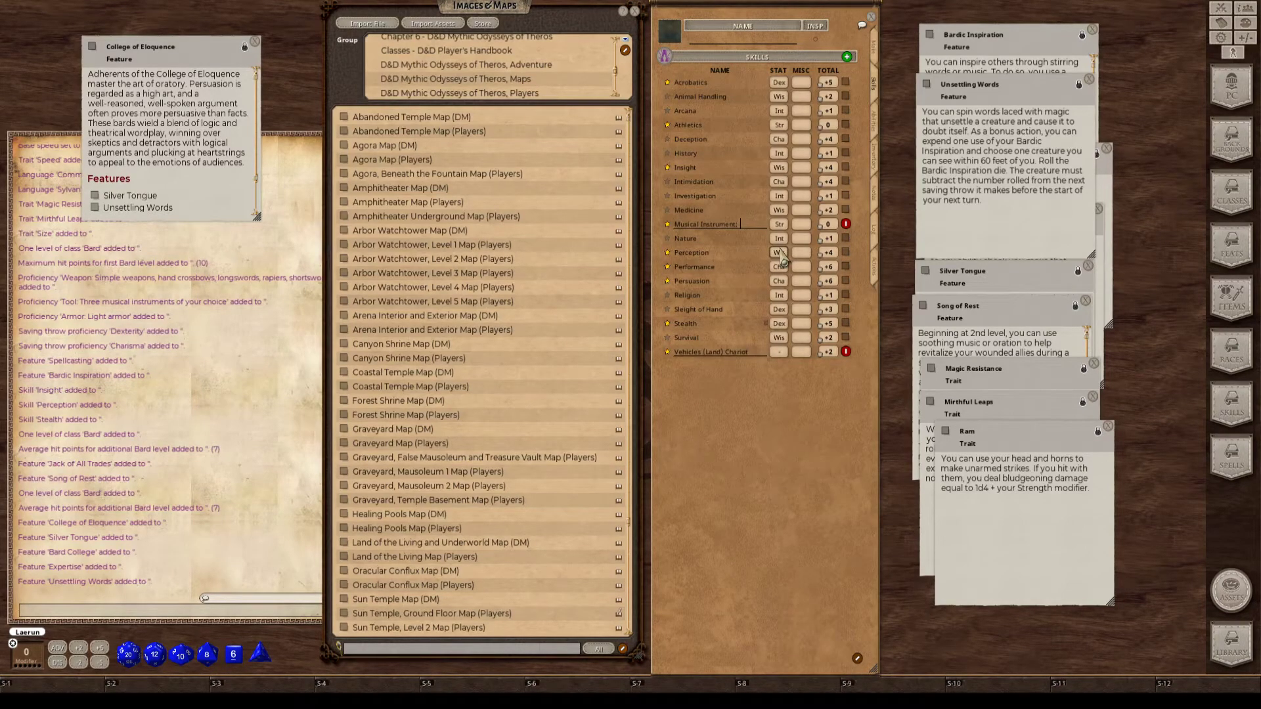
text(Pan Flute)
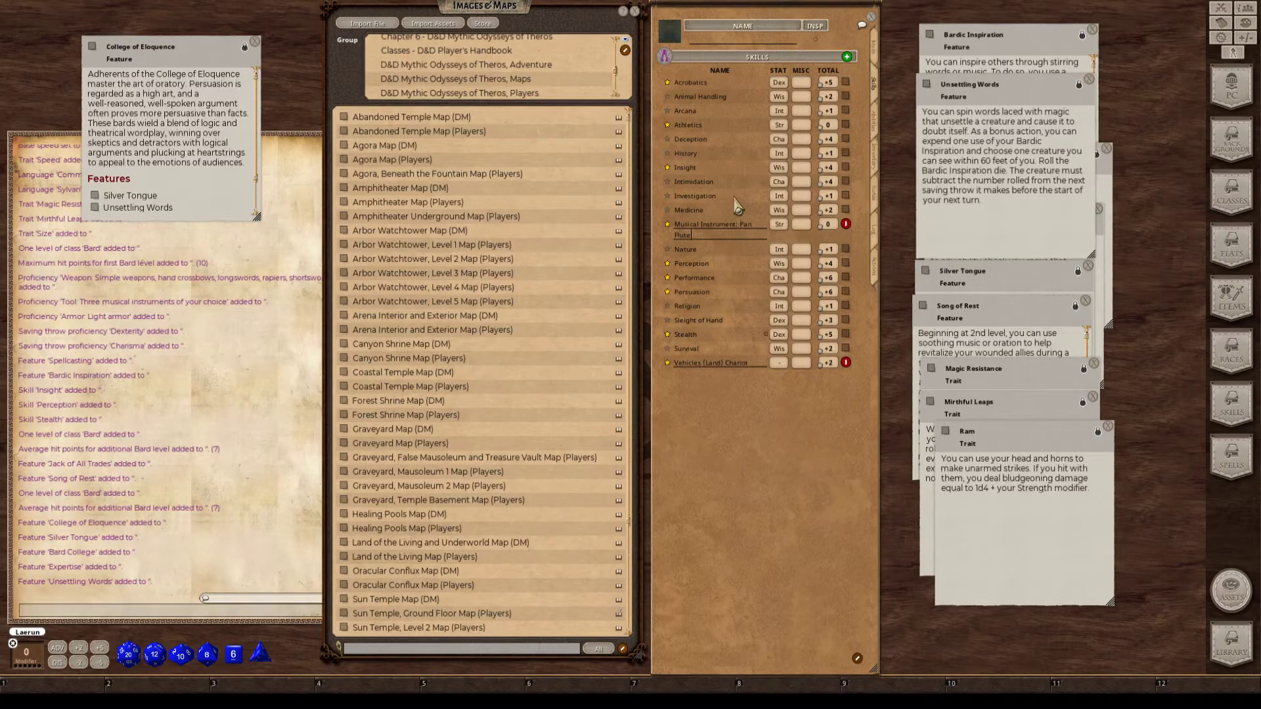
Set the ability stat to Cha for the Pan Flute skill and Con for the Vehicles (Land) Chariot skill.
click(779, 226)
click(778, 227)
click(784, 365)
click(785, 365)
key(ctrl)
key(ctrl)
Apply the bard's Expertise by setting Acrobatics and Performance to double proficiency.
click(667, 278)
key(ctrl)
key(ctrl)
Spread out the Unsettling Words, Song of Rest and Mirthful Leaps notes to uncover the feature notes beneath them.
drag(1009, 128, 1052, 92)
click(1022, 420)
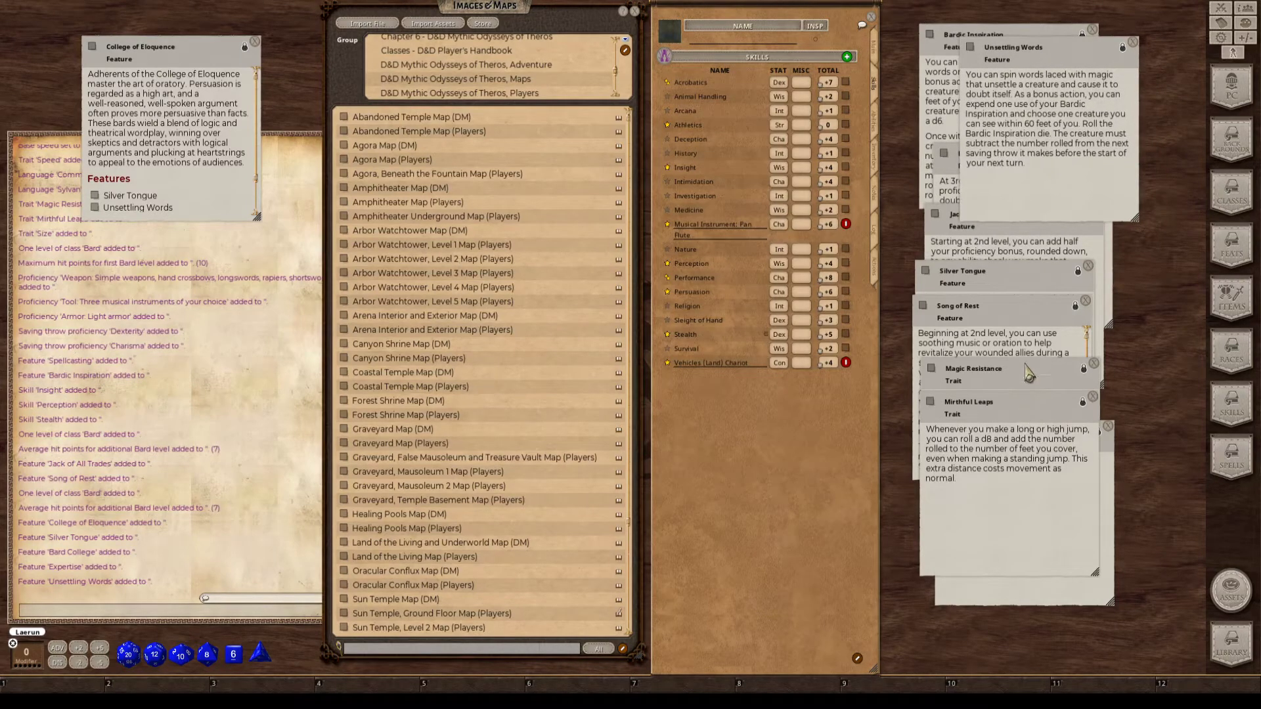
drag(1026, 353, 1116, 369)
click(987, 409)
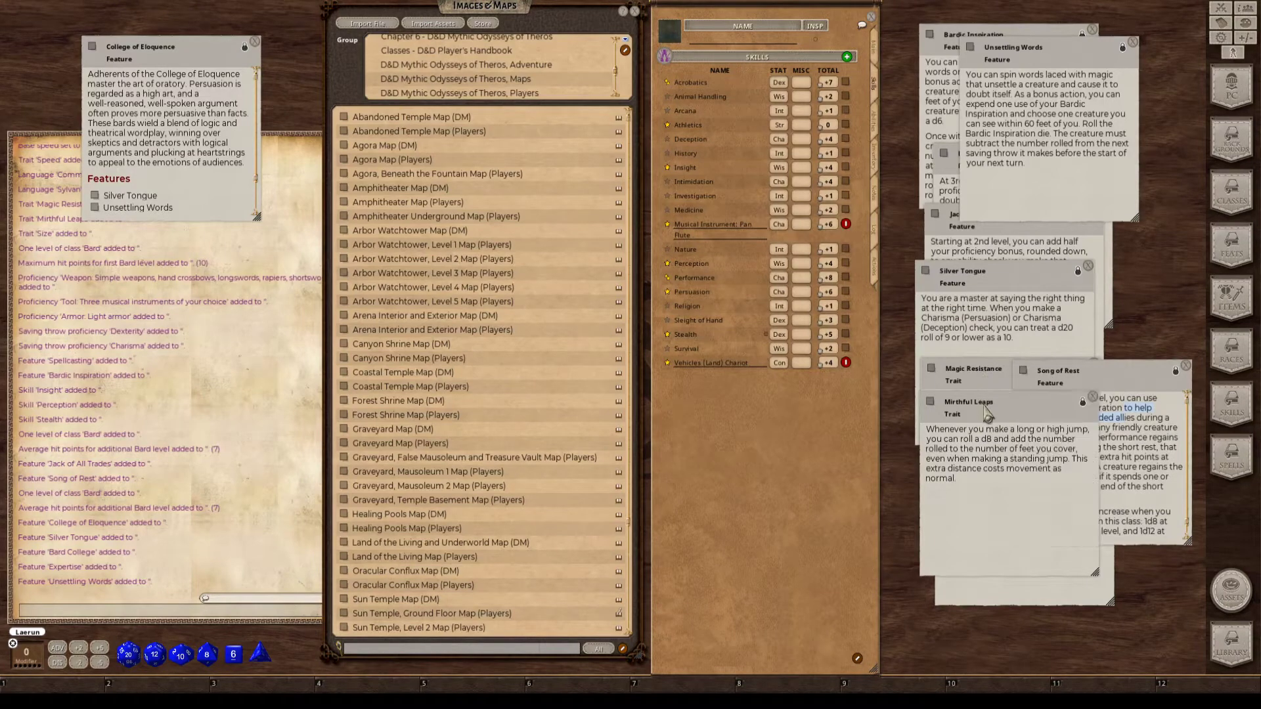
drag(1028, 412, 1044, 356)
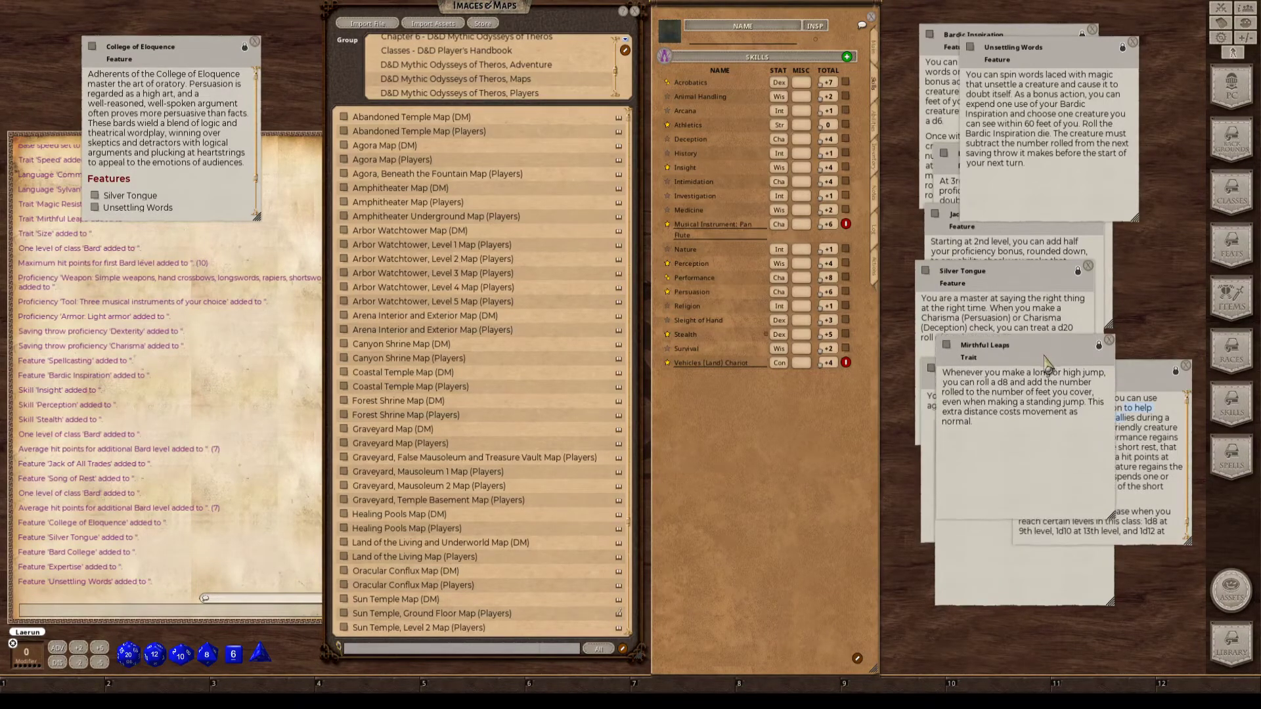
key(ctrl)
key(ctrl)
key(ctrl)
key(ctrl)
Apply Jack of All Trades half proficiency to Animal Handling, Arcana, Deception and History.
click(667, 97)
click(668, 97)
click(668, 97)
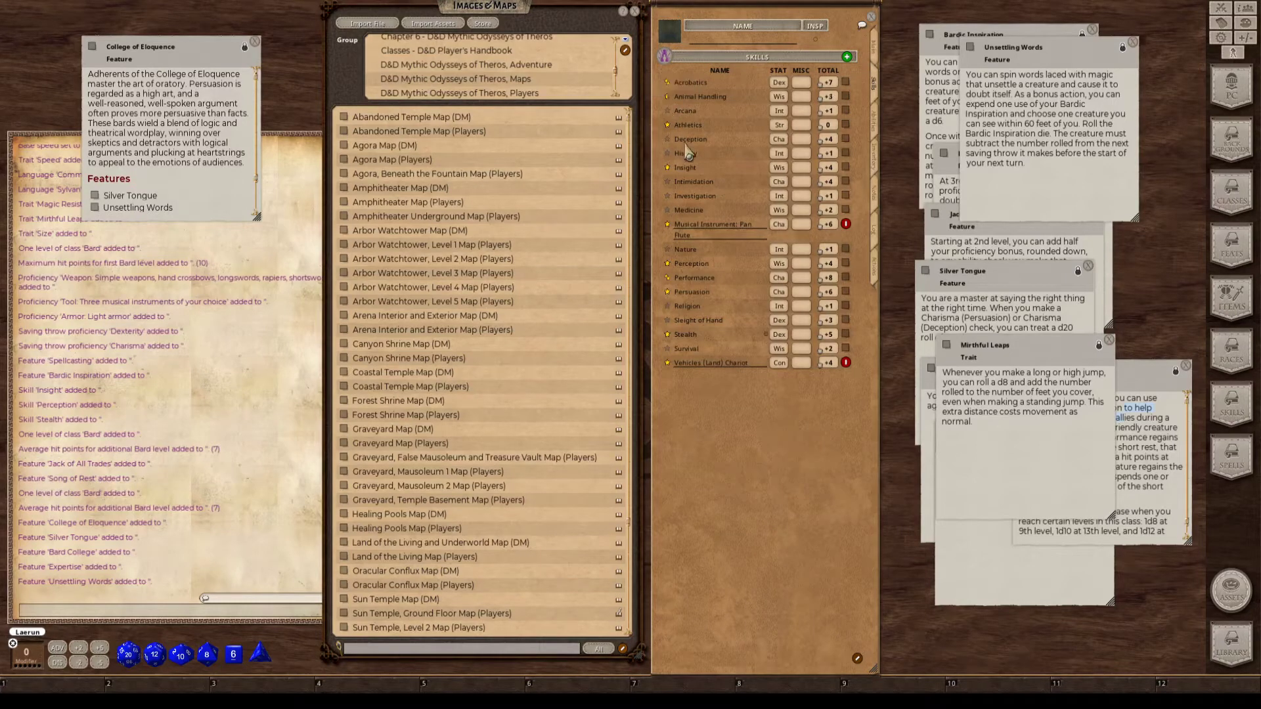
click(668, 111)
click(668, 139)
click(668, 154)
click(668, 154)
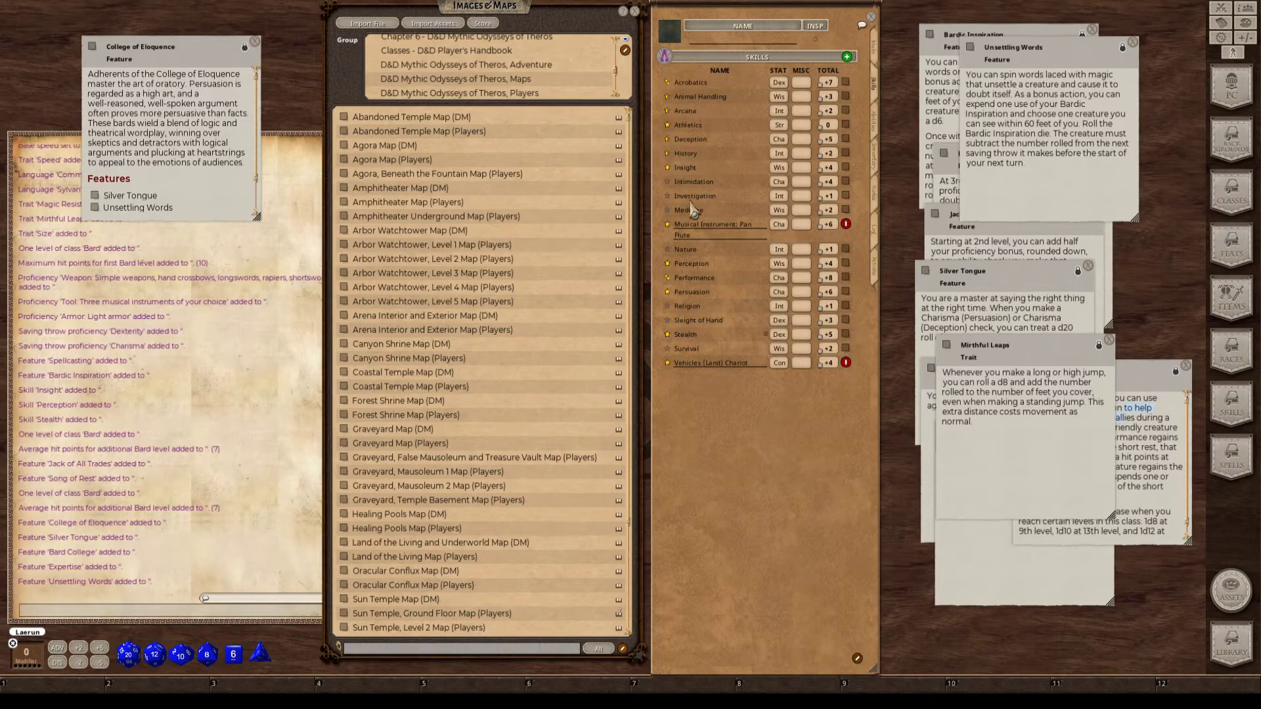
Give half proficiency to Intimidation, Investigation, Medicine and Nature.
click(668, 182)
click(668, 183)
click(668, 195)
click(668, 210)
click(668, 250)
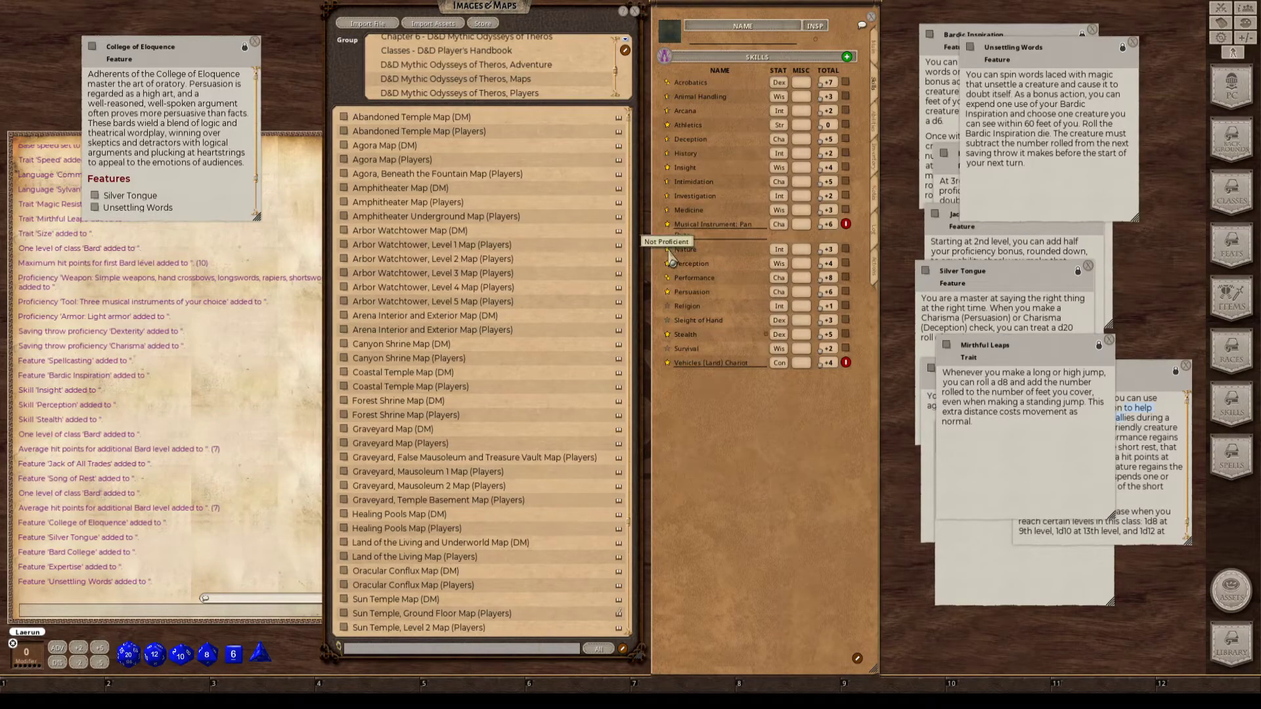
Give half proficiency to Religion, Sleight of Hand and Survival.
click(668, 307)
click(668, 321)
click(667, 322)
click(667, 350)
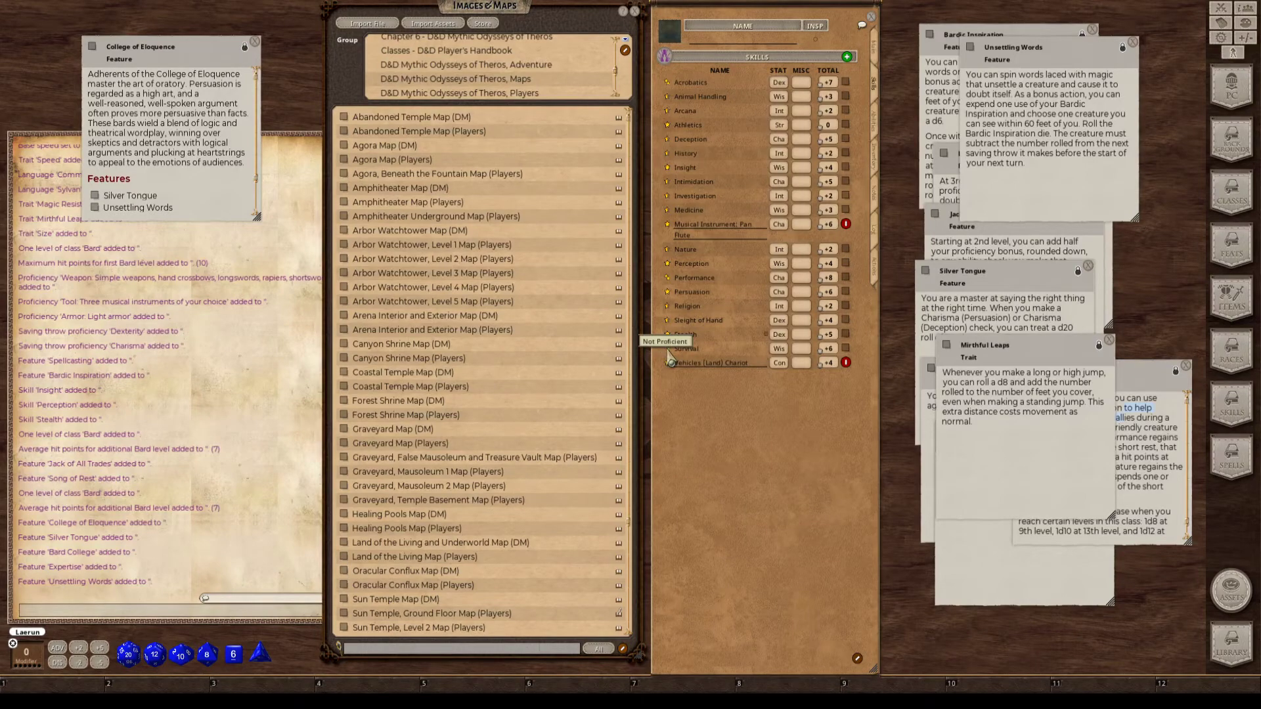
click(667, 350)
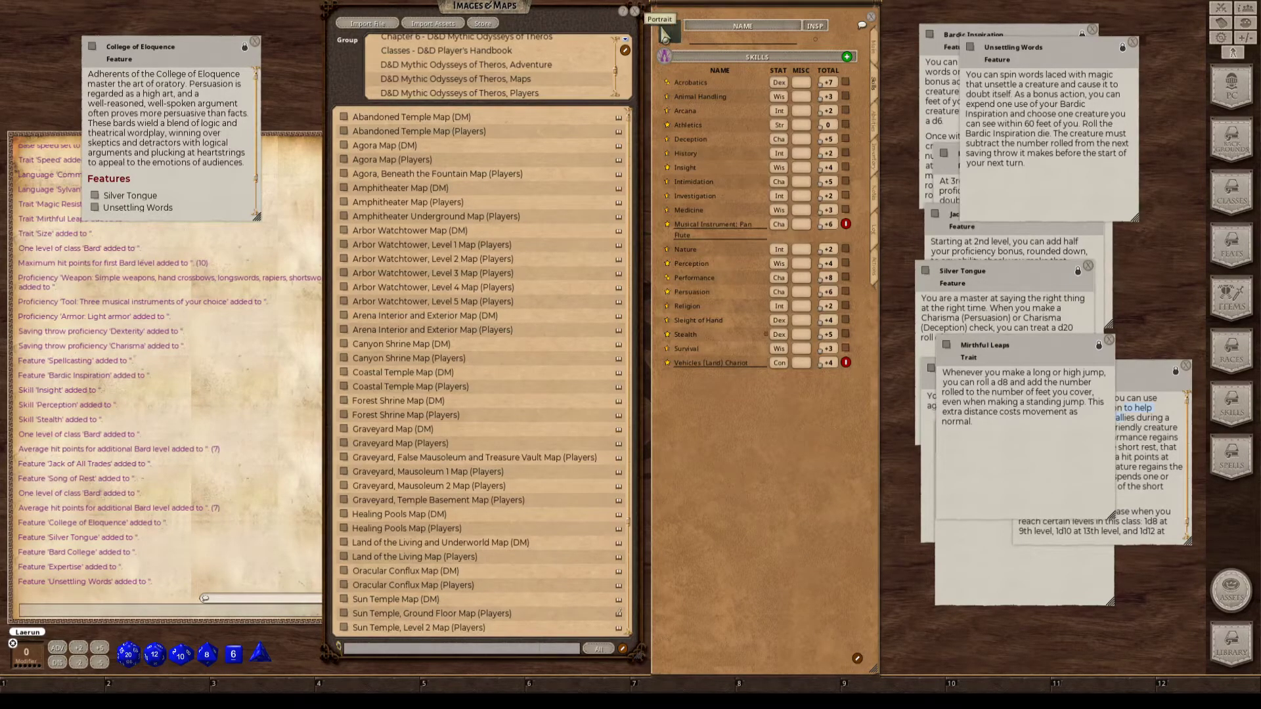
key(ctrl)
key(ctrl)
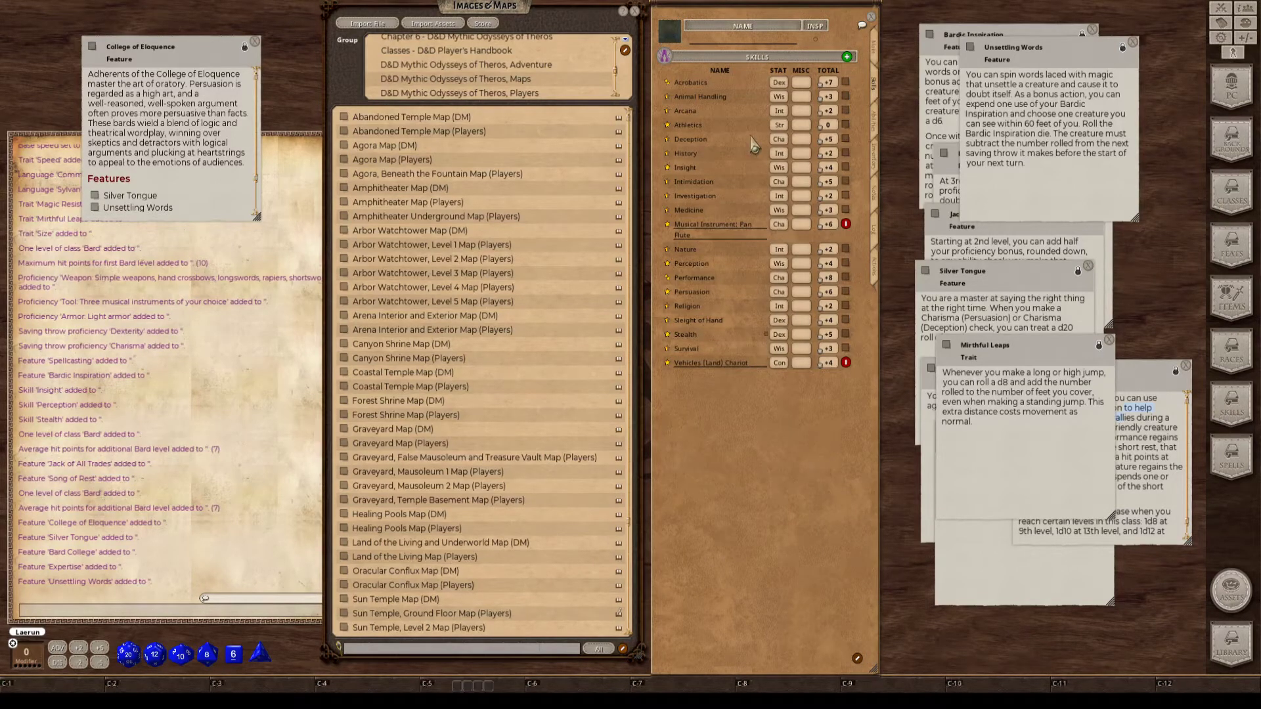
Check the character's listed tool proficiencies, return to the skills list and add three blank skill entries.
click(875, 122)
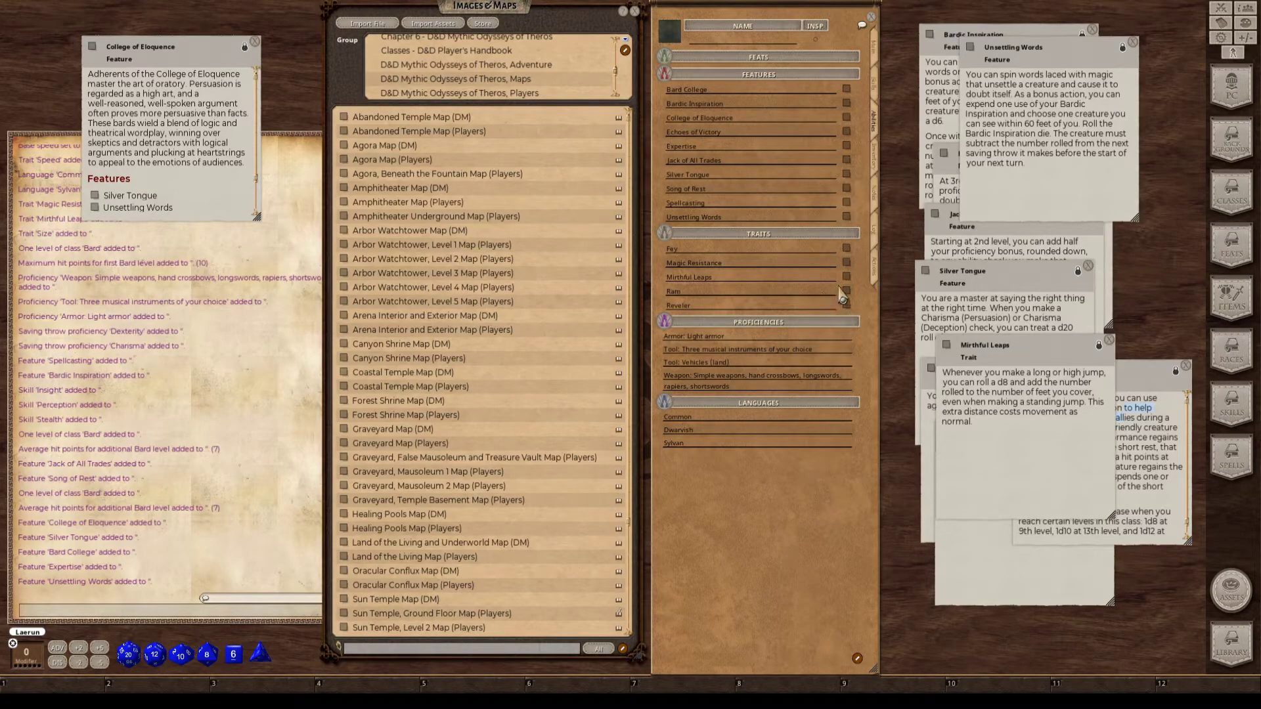
key(ctrl)
key(ctrl)
click(875, 84)
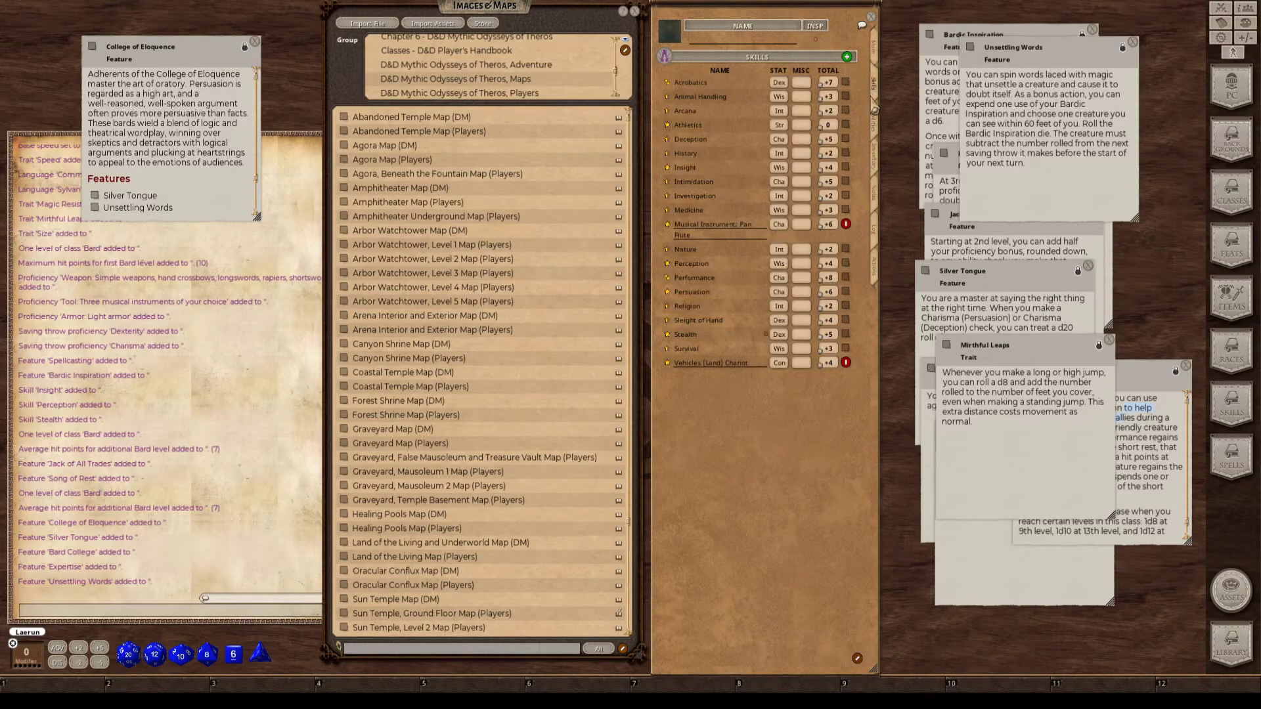
click(847, 57)
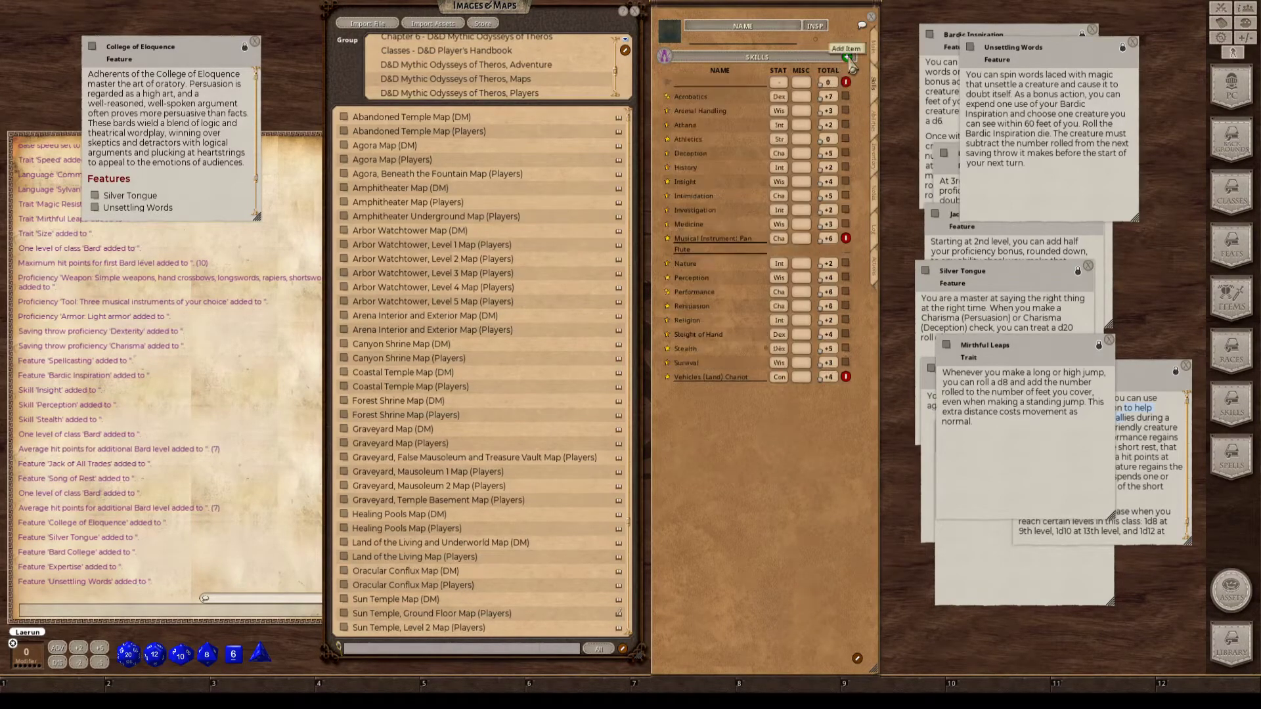
click(847, 57)
click(847, 58)
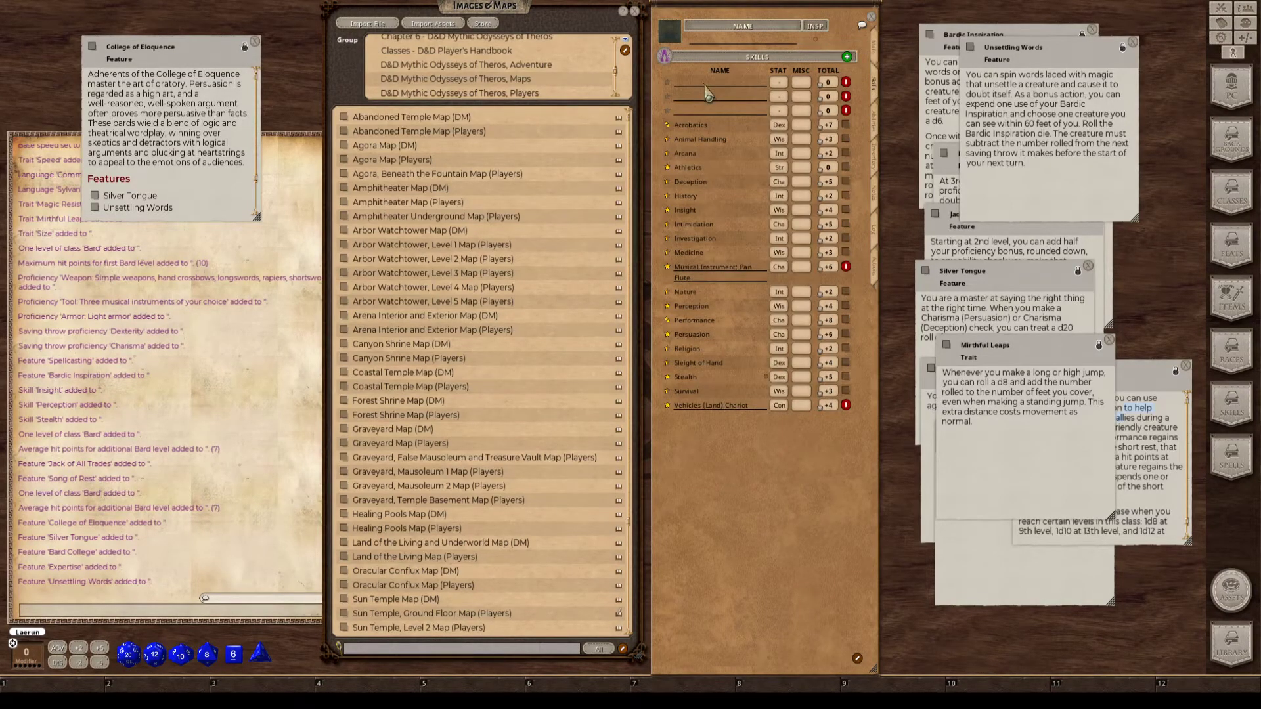
Name the three blank skill entries Instrument and mark each one as proficient.
text(Instrument)
click(687, 95)
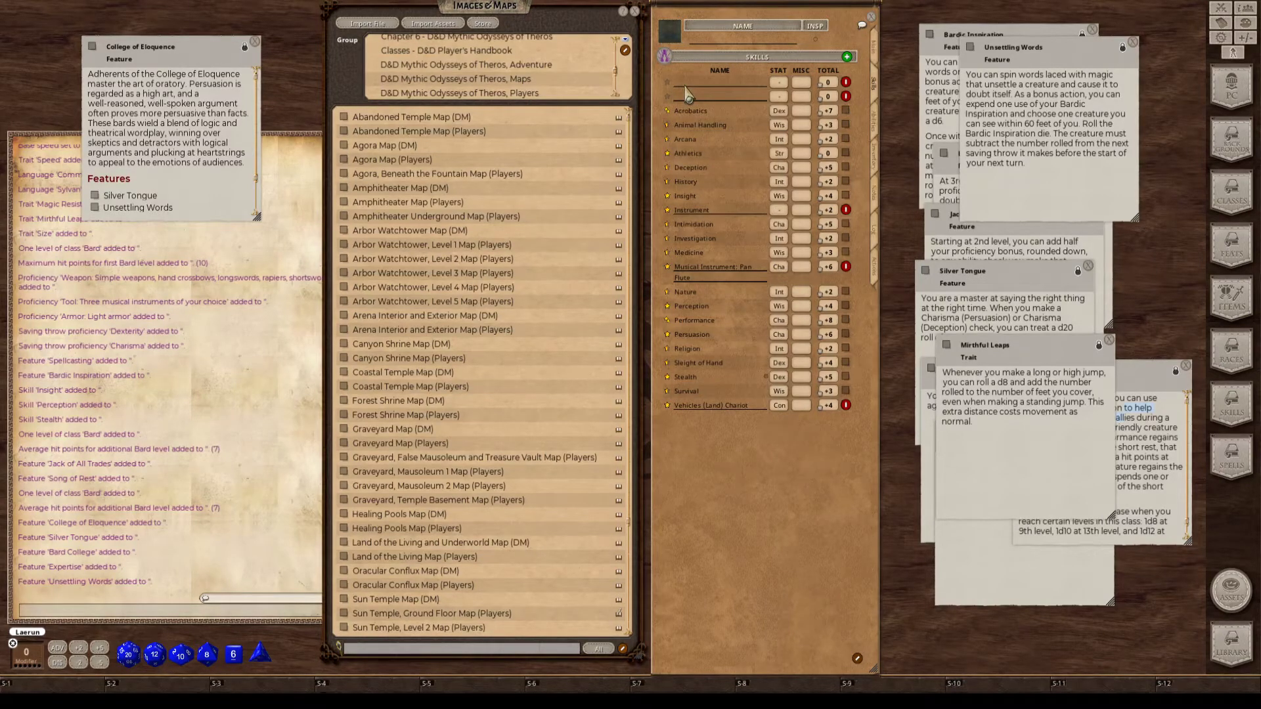
text(Instrument)
click(670, 98)
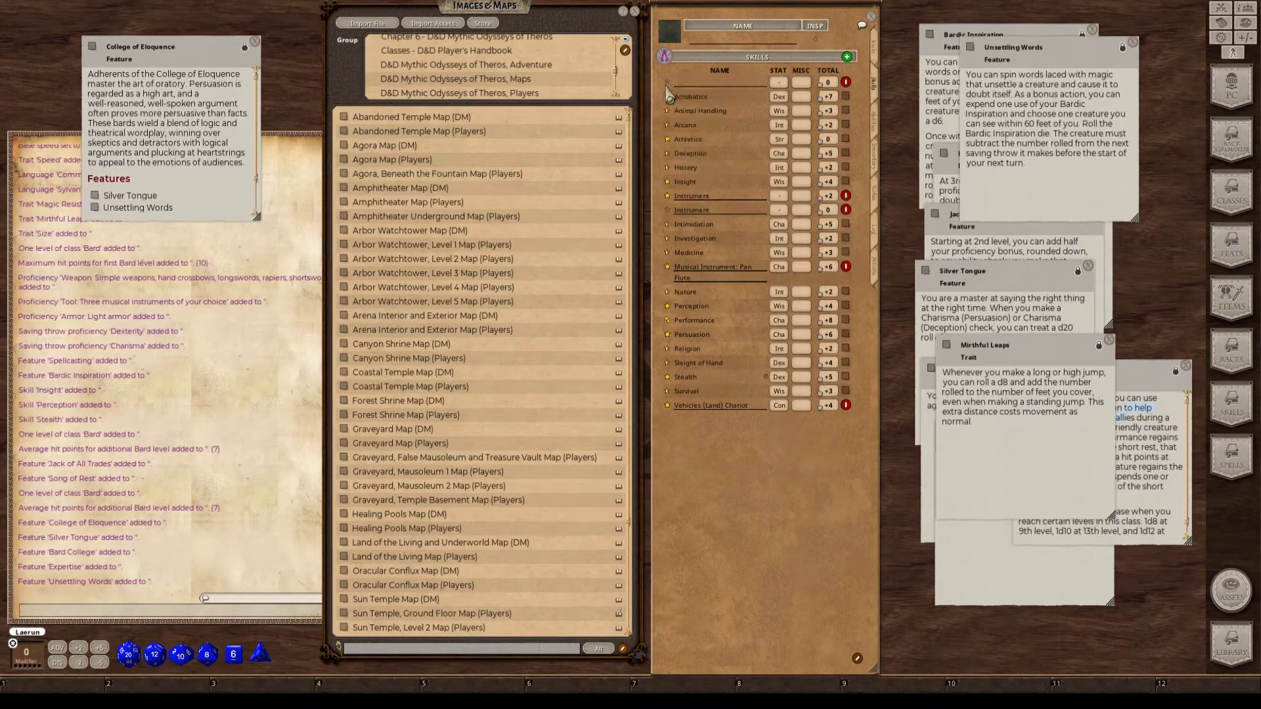
text(Instrument)
click(671, 88)
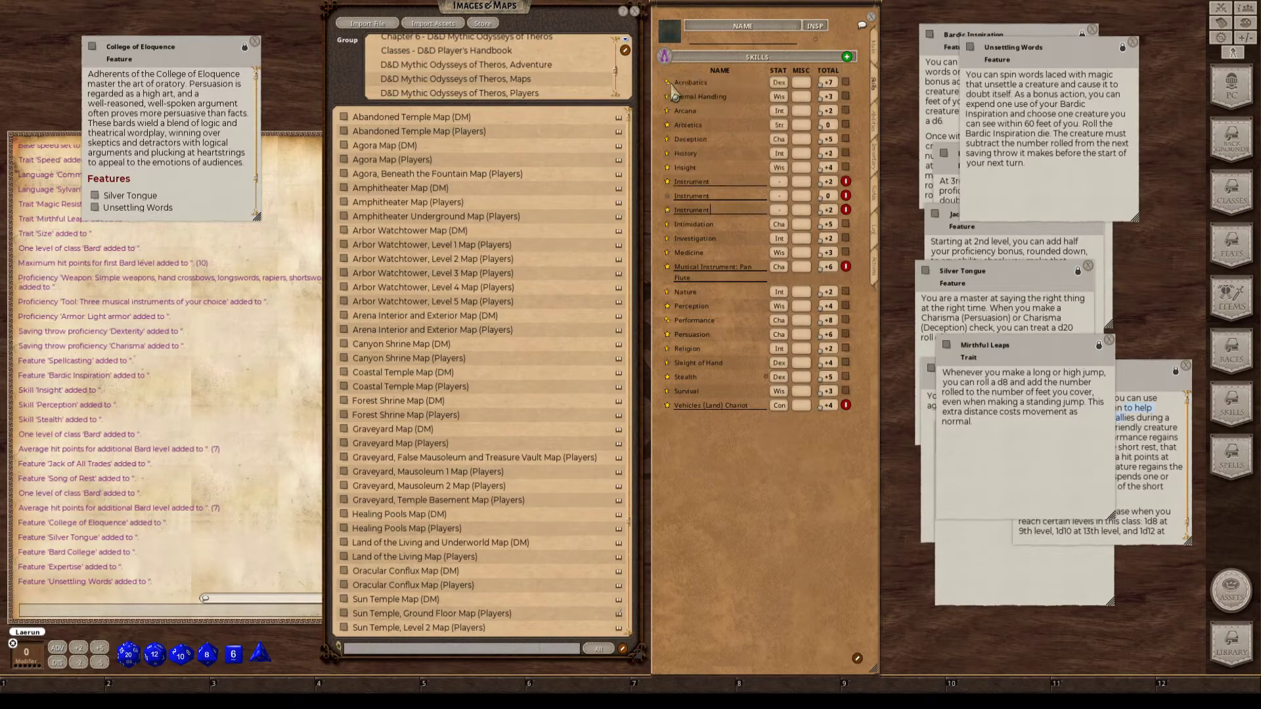
click(668, 196)
Set the ability stat of all three Instrument skills to Cha.
double_click(782, 184)
double_click(785, 186)
double_click(779, 195)
double_click(779, 196)
double_click(779, 210)
click(779, 196)
double_click(779, 210)
click(716, 182)
key(ctrl)
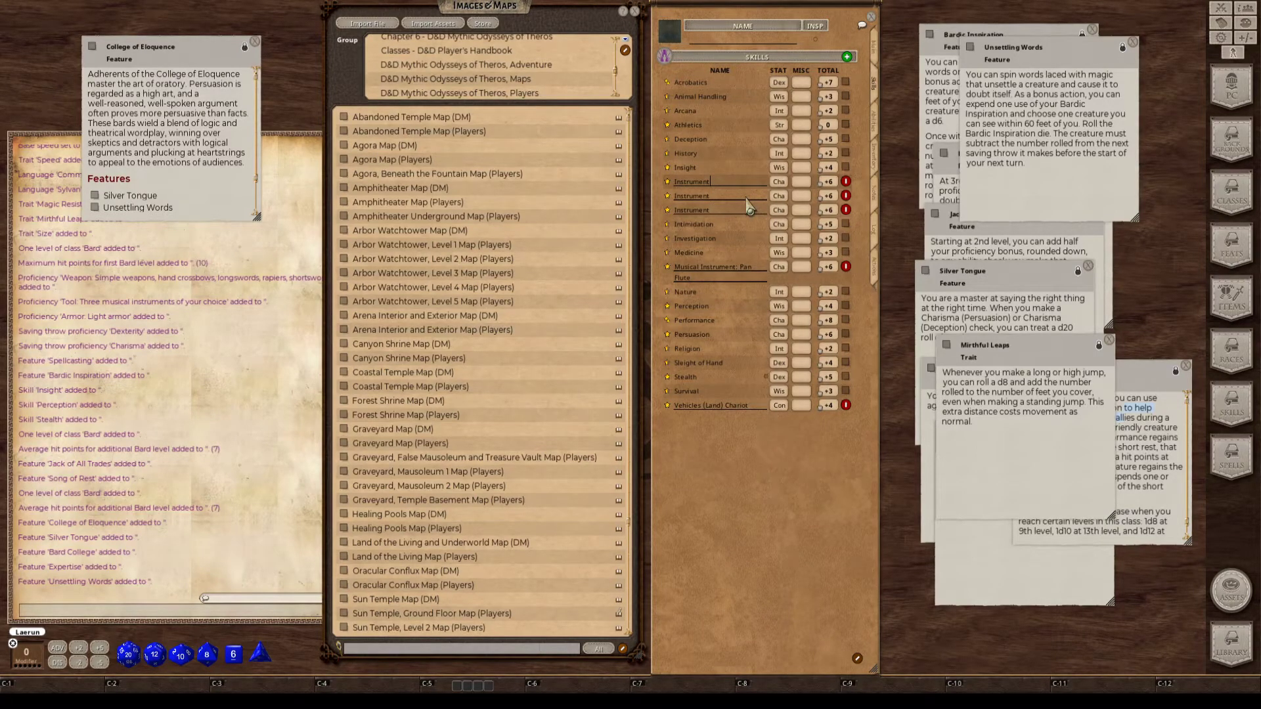
key(ctrl)
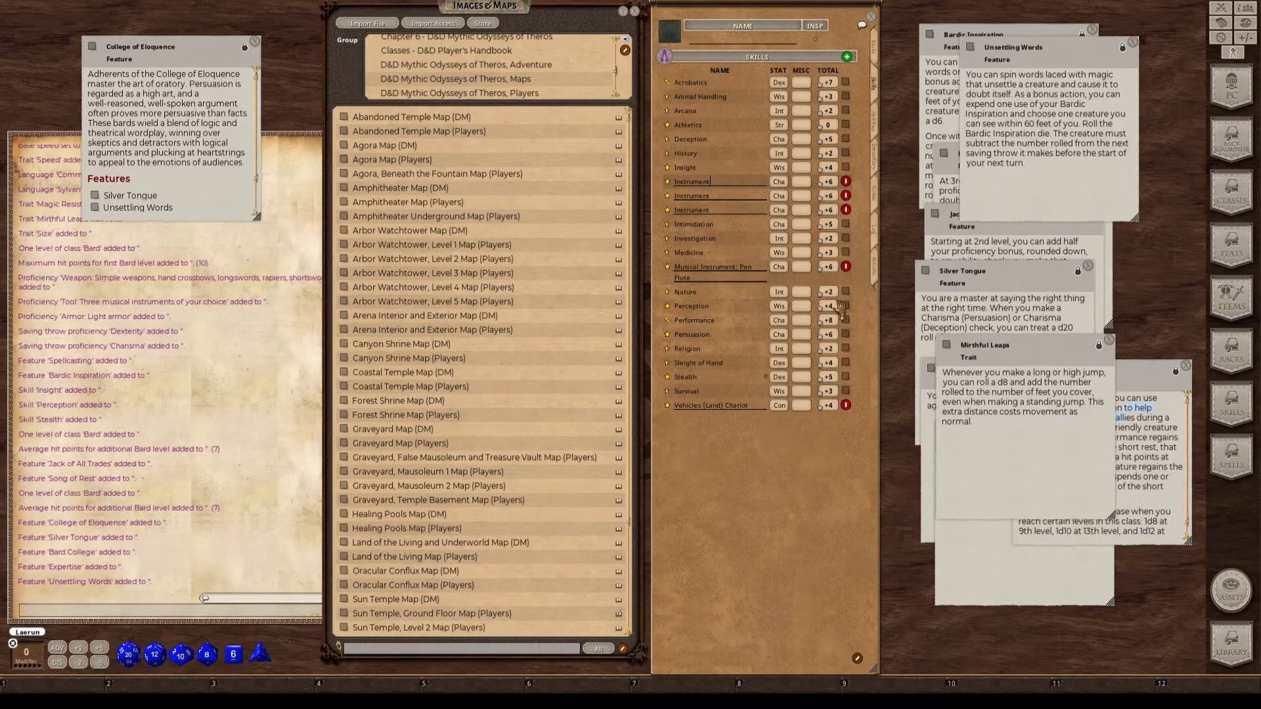
On the character's notes page, enter gender Male, height 4'7", weight 101 lb and alignment Chaotic Good.
click(876, 144)
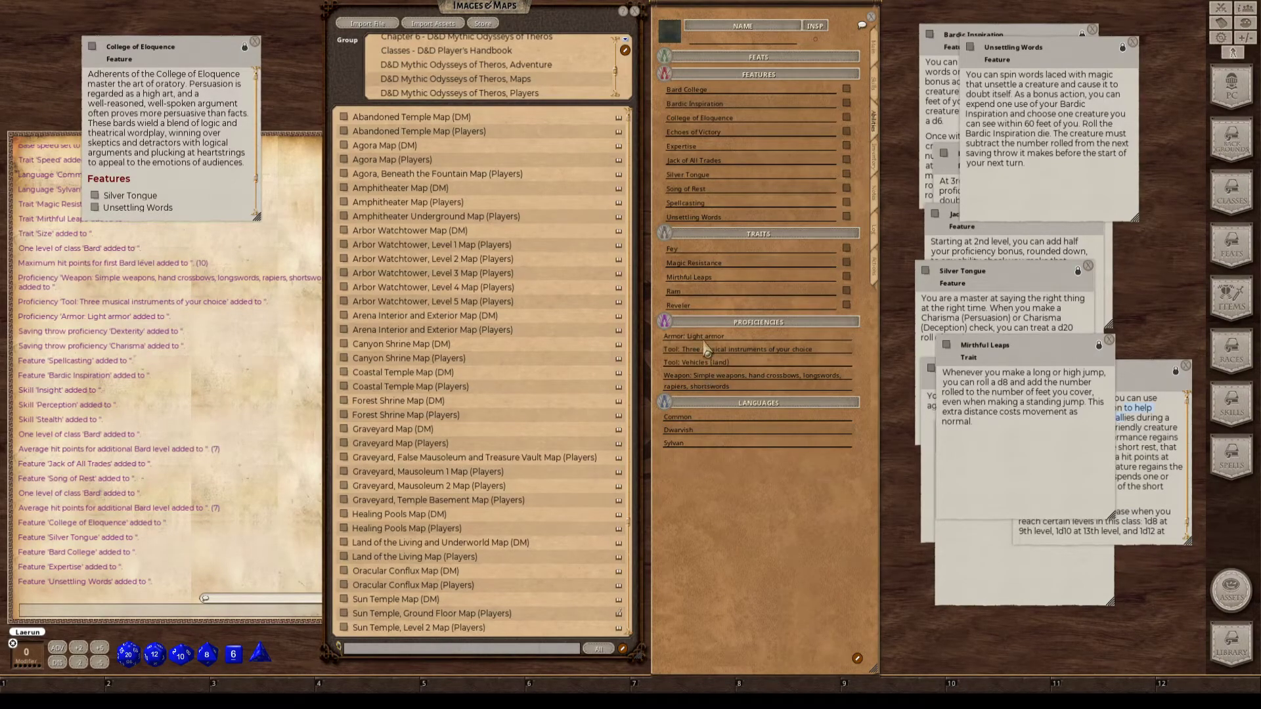
click(878, 159)
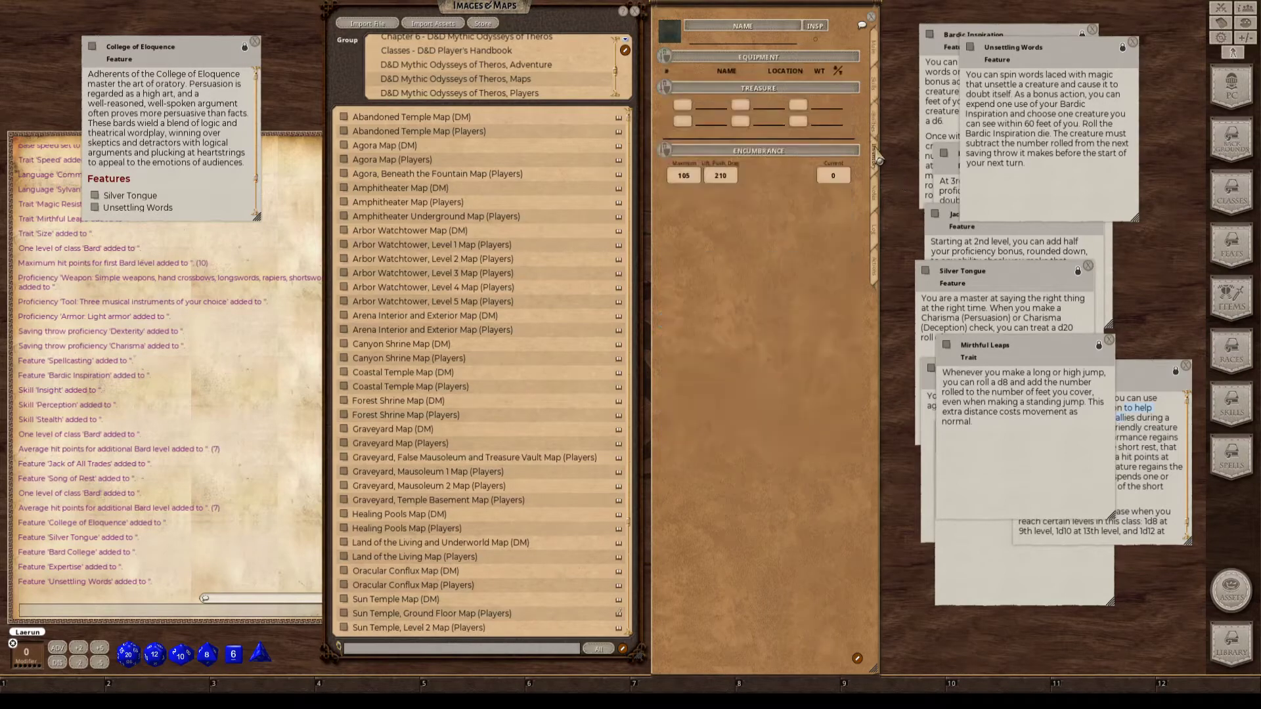
click(879, 195)
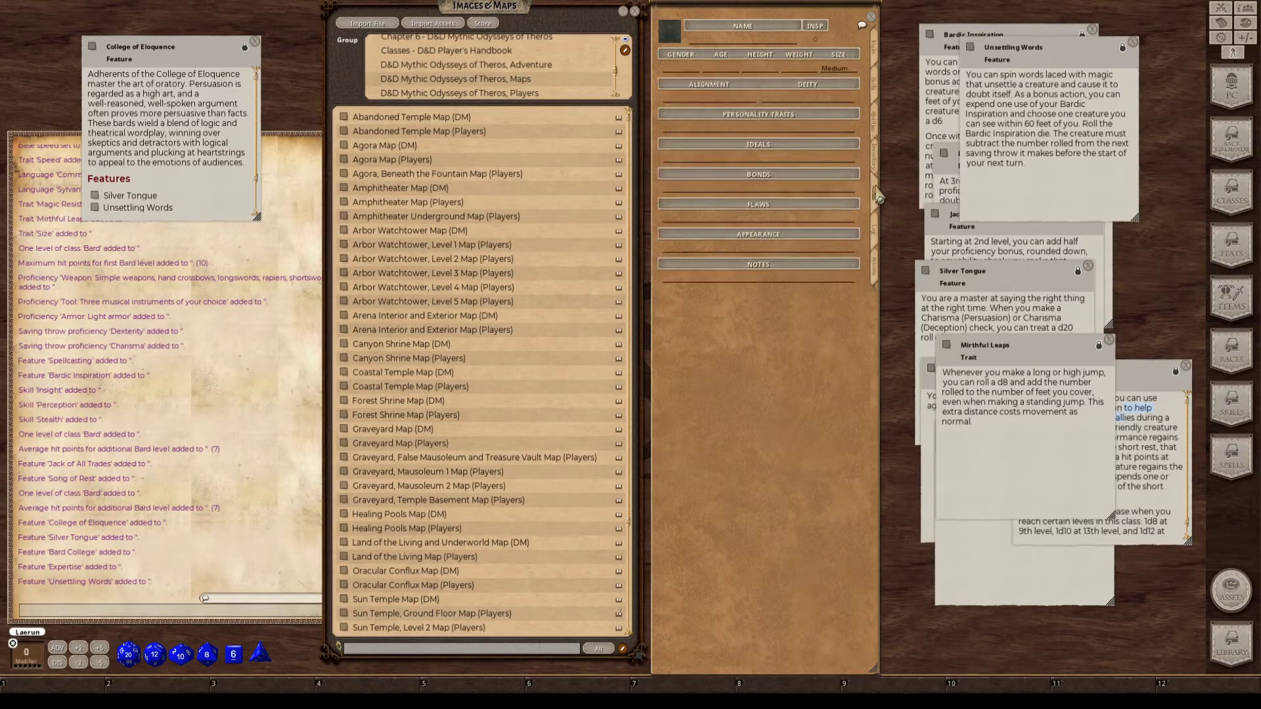
click(680, 68)
text(Ma)
text(le)
text(")
text(101 lb)
key(shift)
text(G)
text(otic Good)
key(ctrl)
Review the character's abilities and inventory pages, then return to the notes page.
click(875, 142)
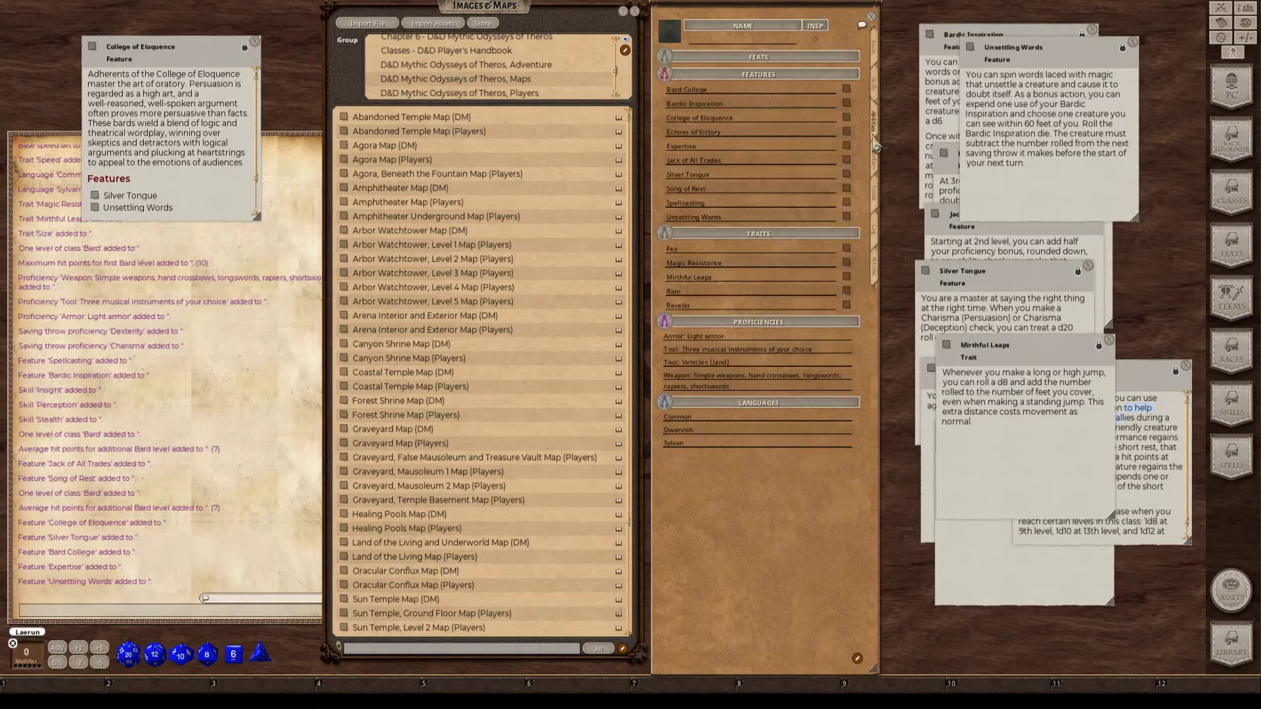
click(875, 158)
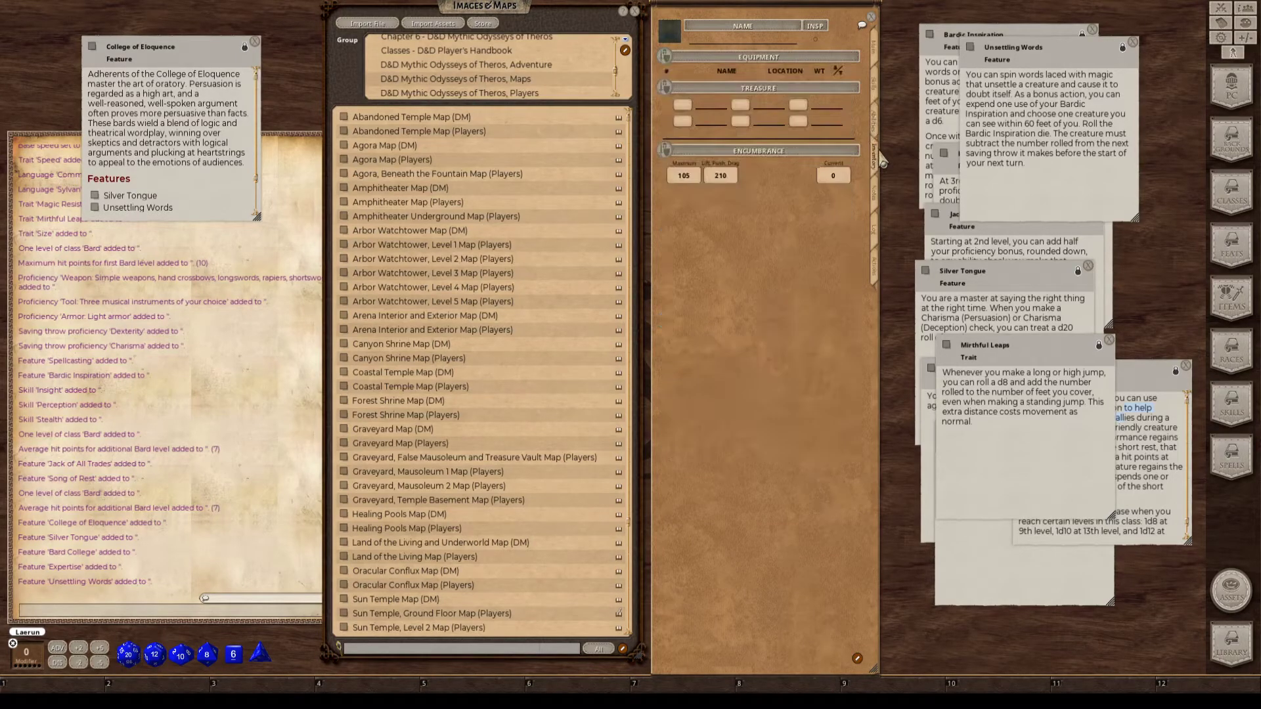
click(876, 197)
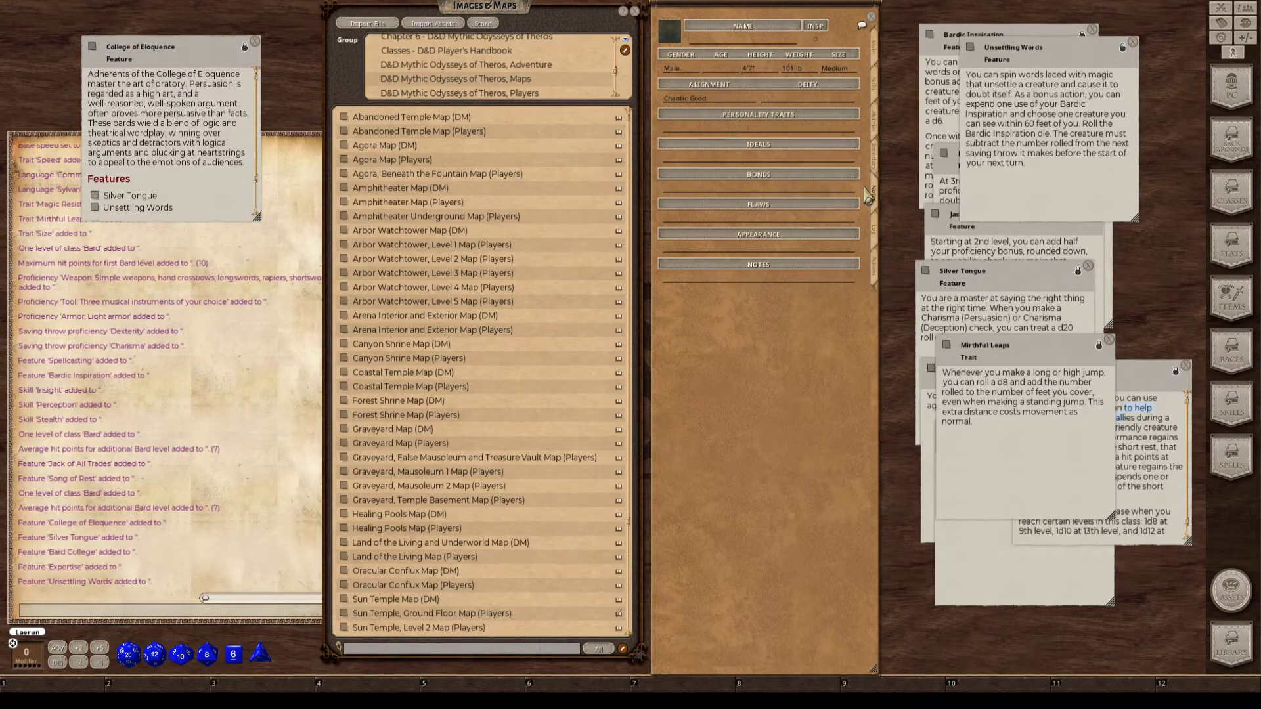
key(ctrl)
key(ctrl)
key(ctrl)
Move the Mirthful Leaps note aside to uncover the Magic Resistance and Ram notes.
drag(1030, 370, 945, 391)
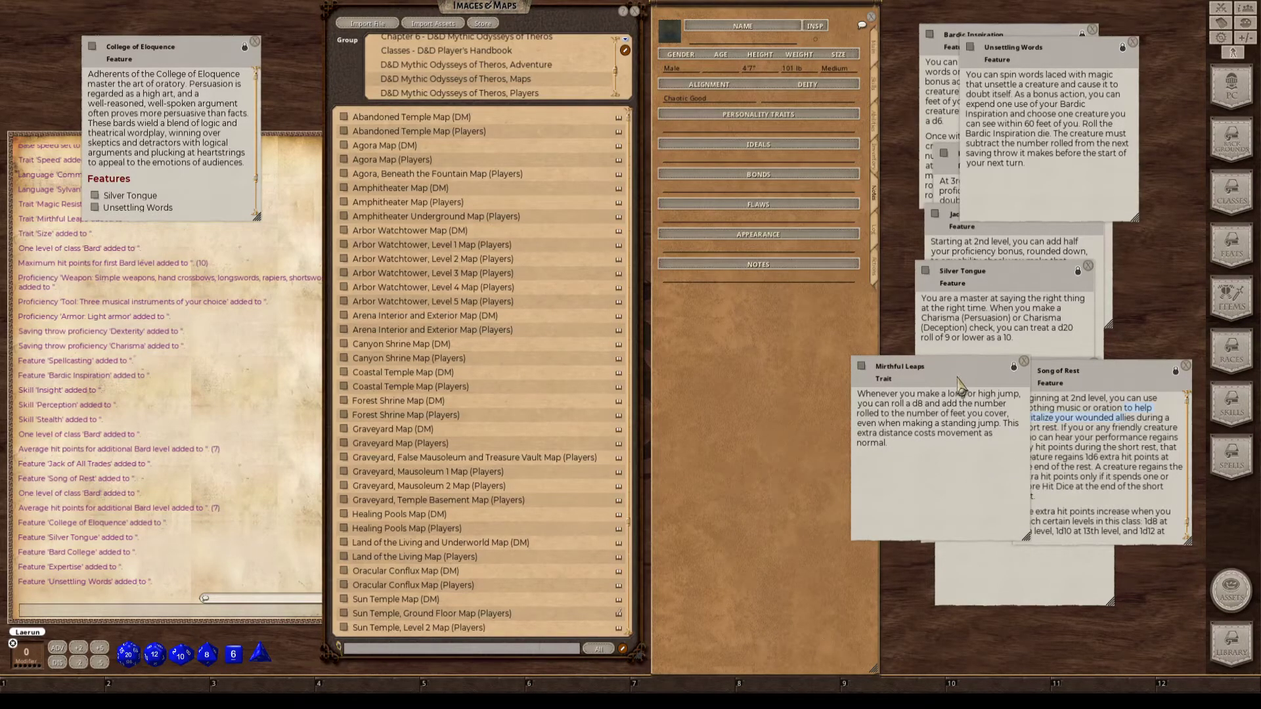
drag(960, 384, 984, 360)
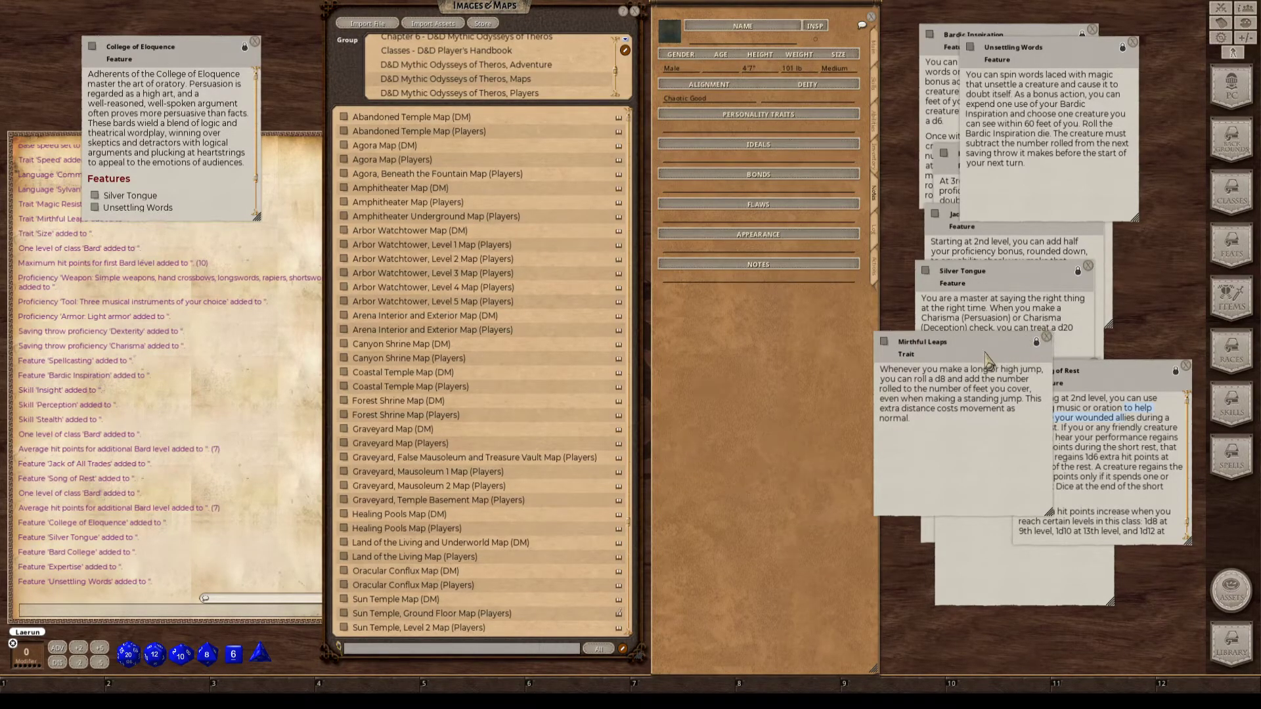
drag(984, 358, 1093, 365)
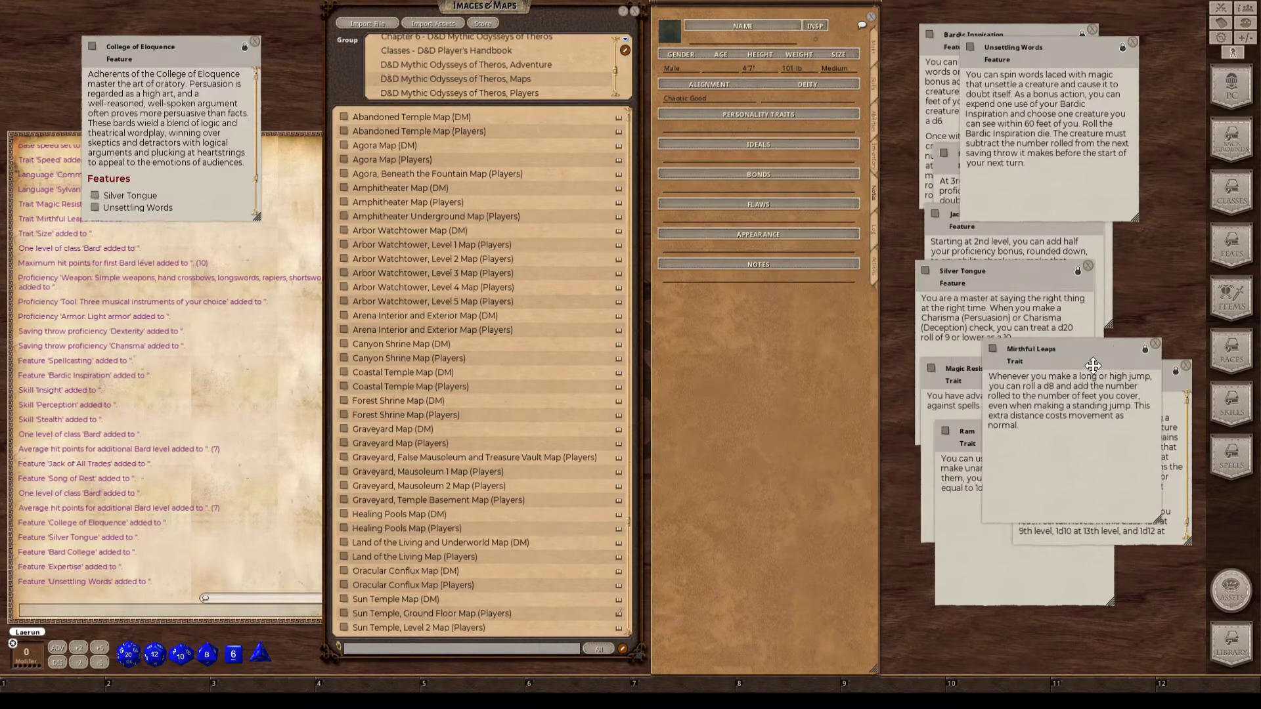
Review the character's abilities, inventory, notes and log pages, finishing on the actions page with its spell slots.
click(876, 131)
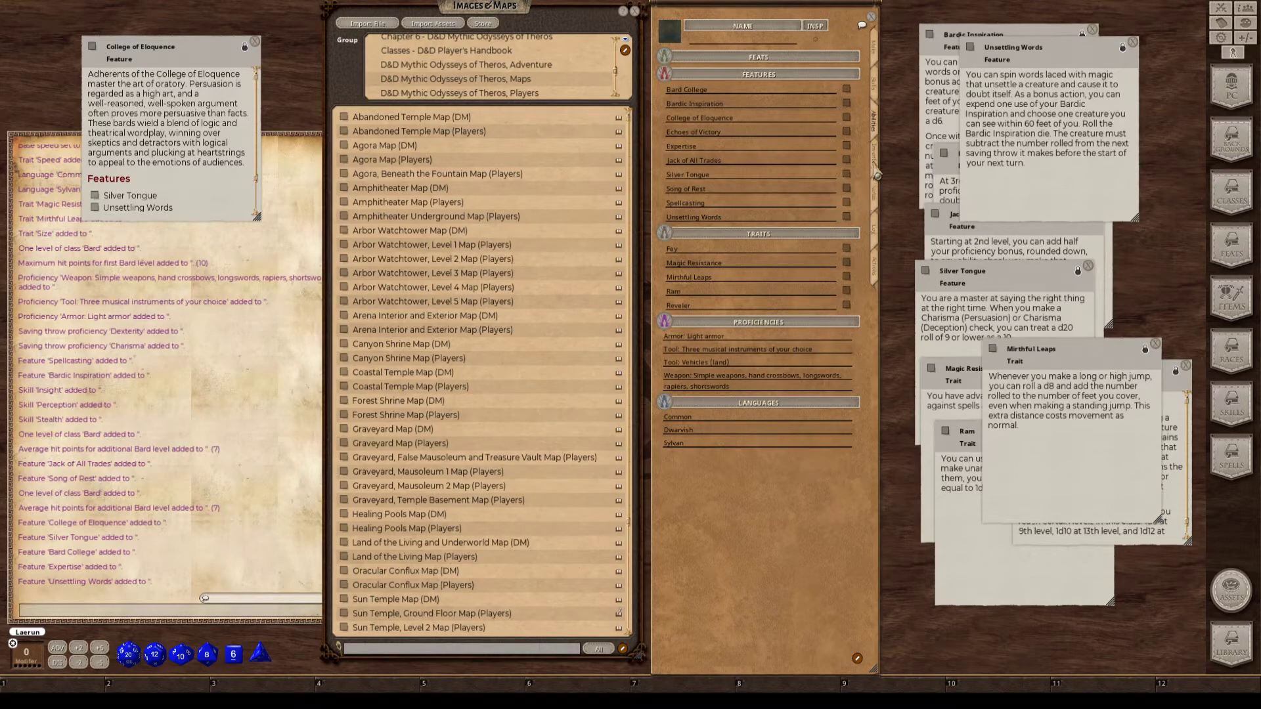
click(877, 167)
click(878, 200)
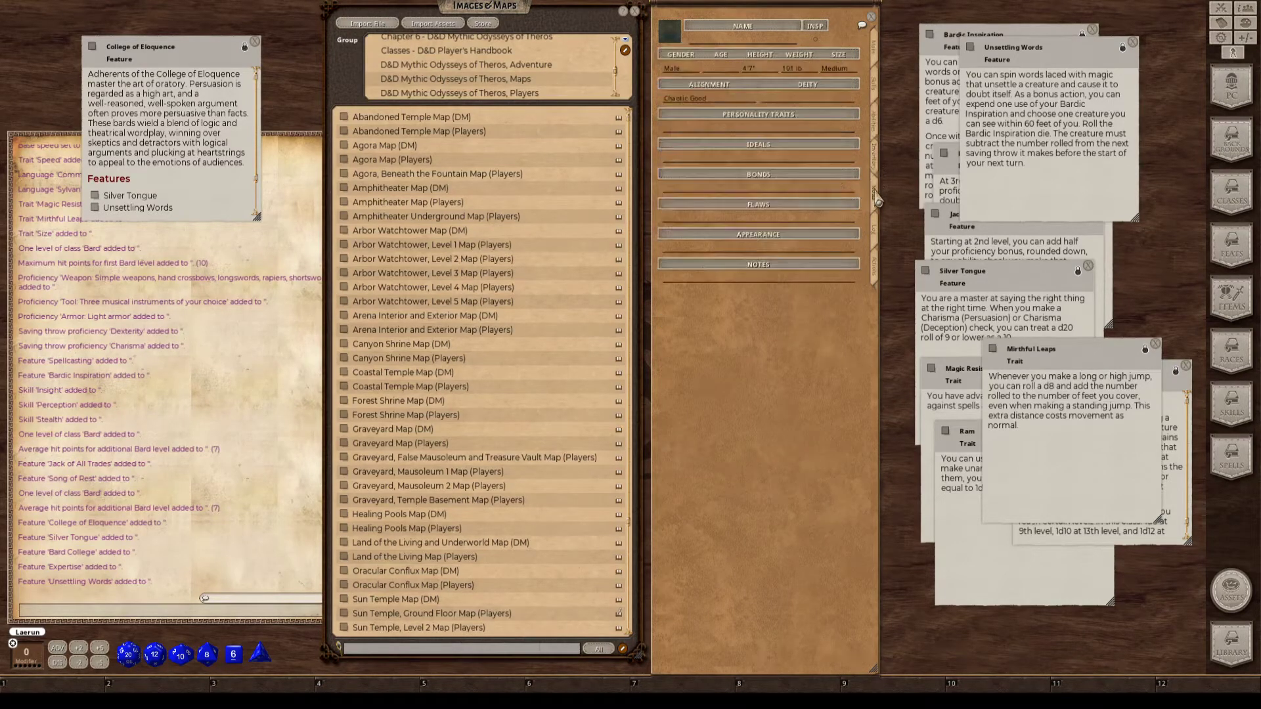
click(877, 228)
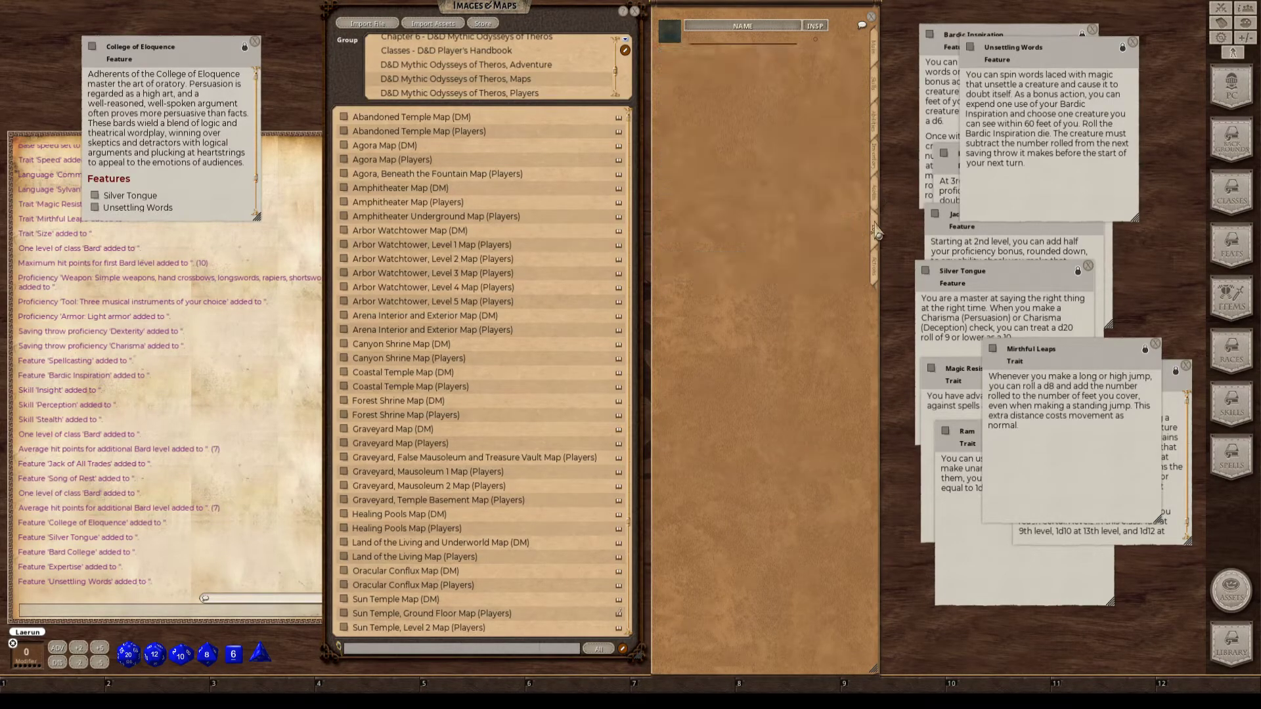
click(877, 266)
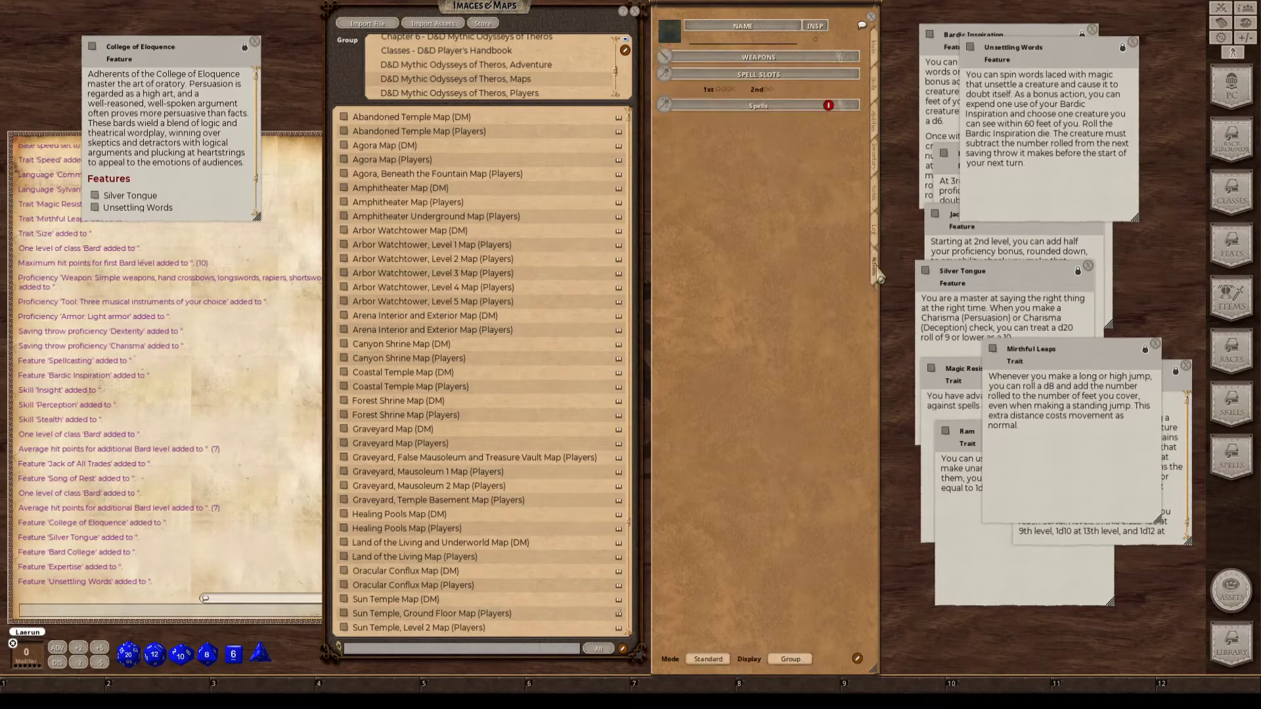
key(ctrl)
click(875, 209)
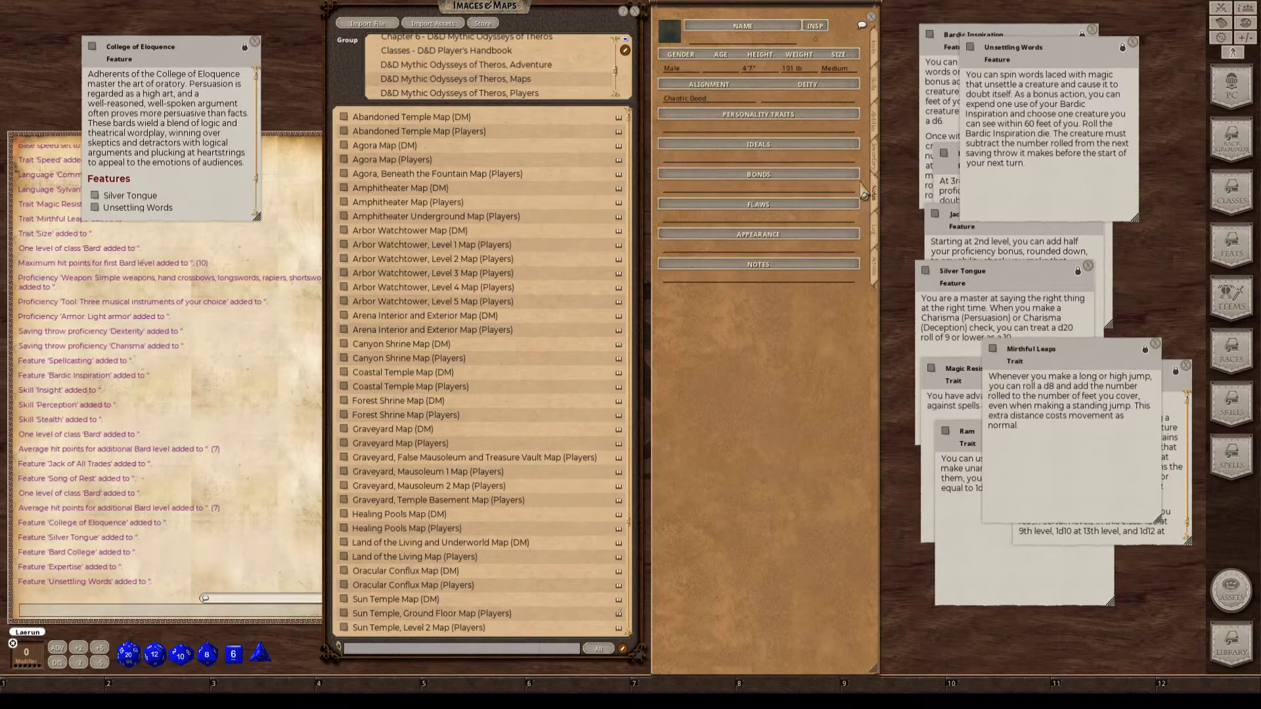
click(880, 172)
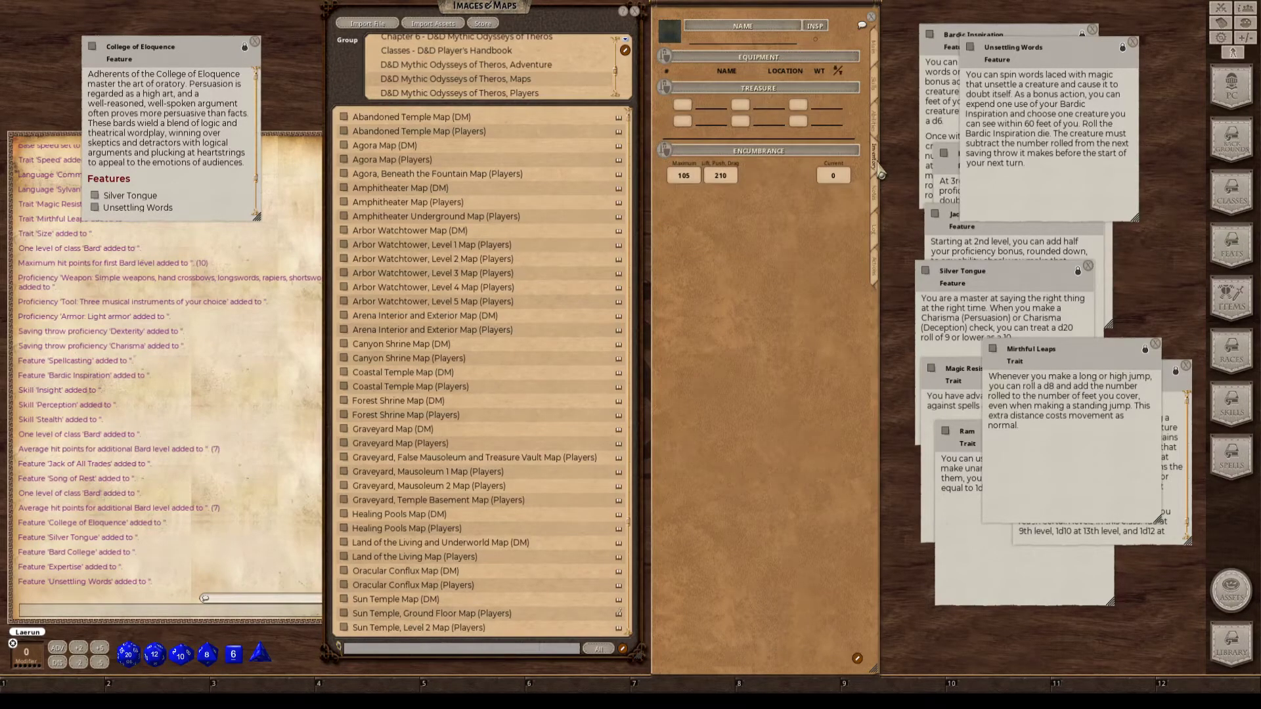
click(875, 124)
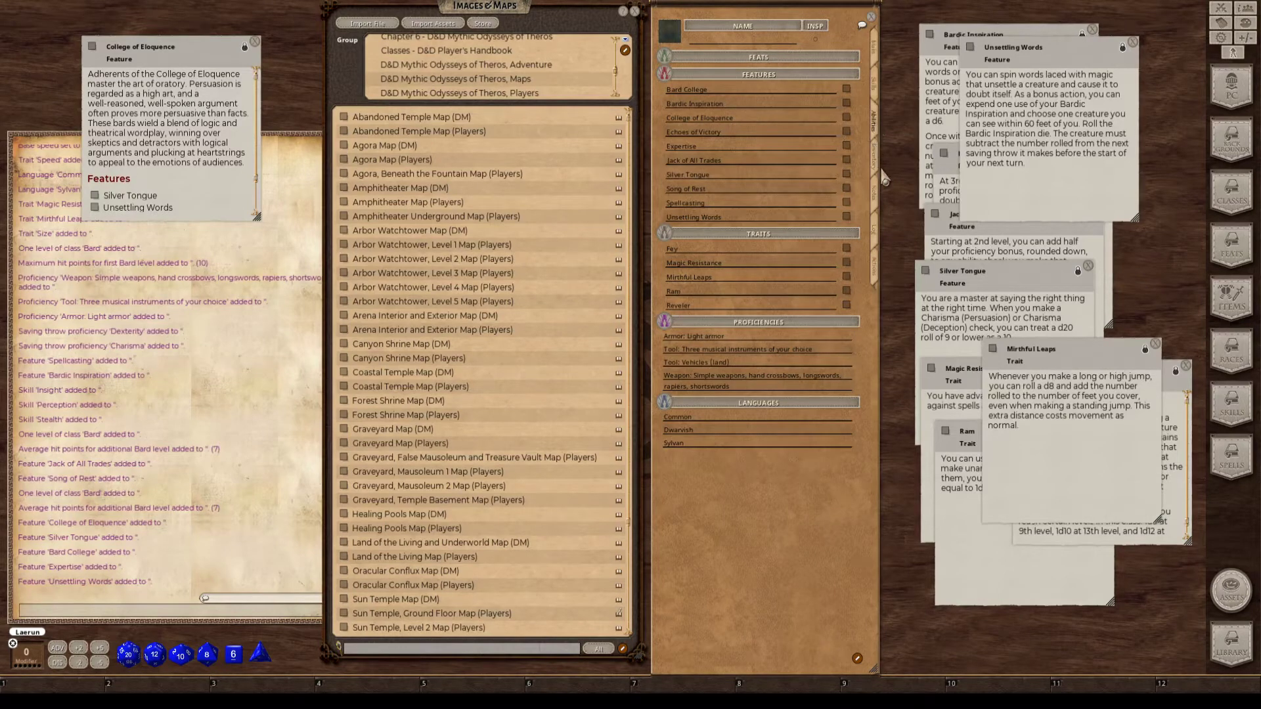
click(877, 167)
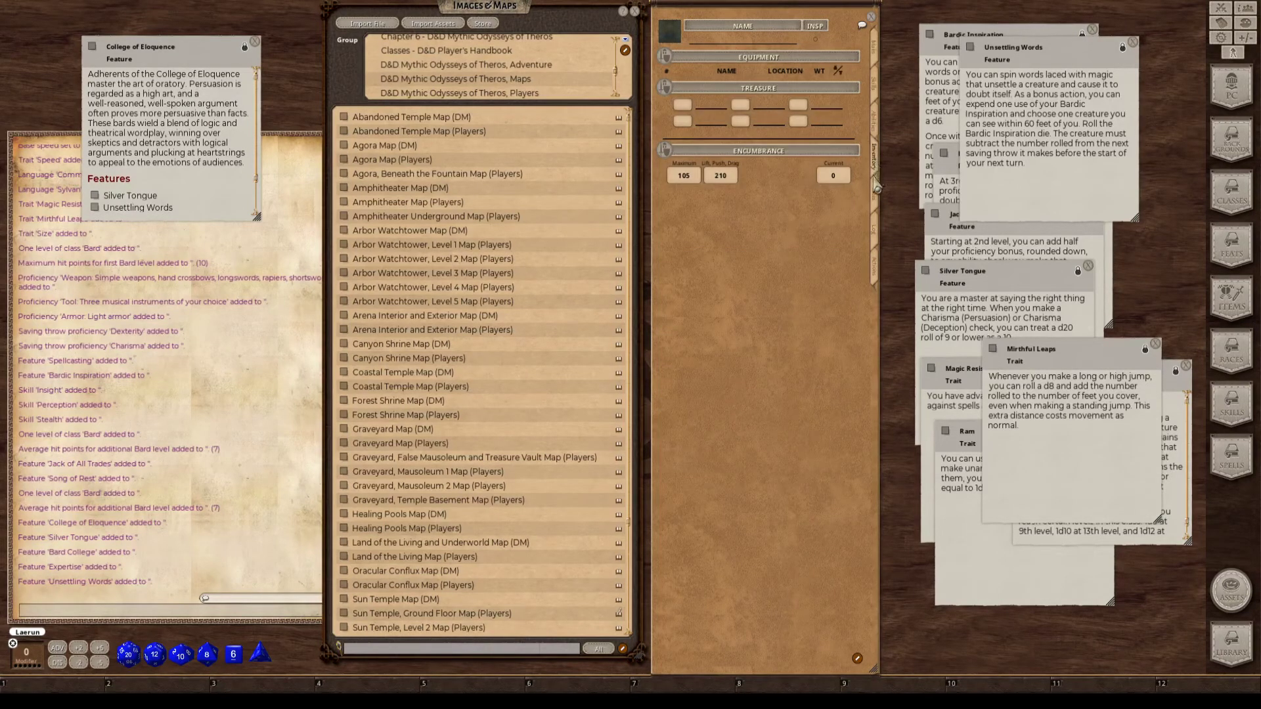
key(ctrl)
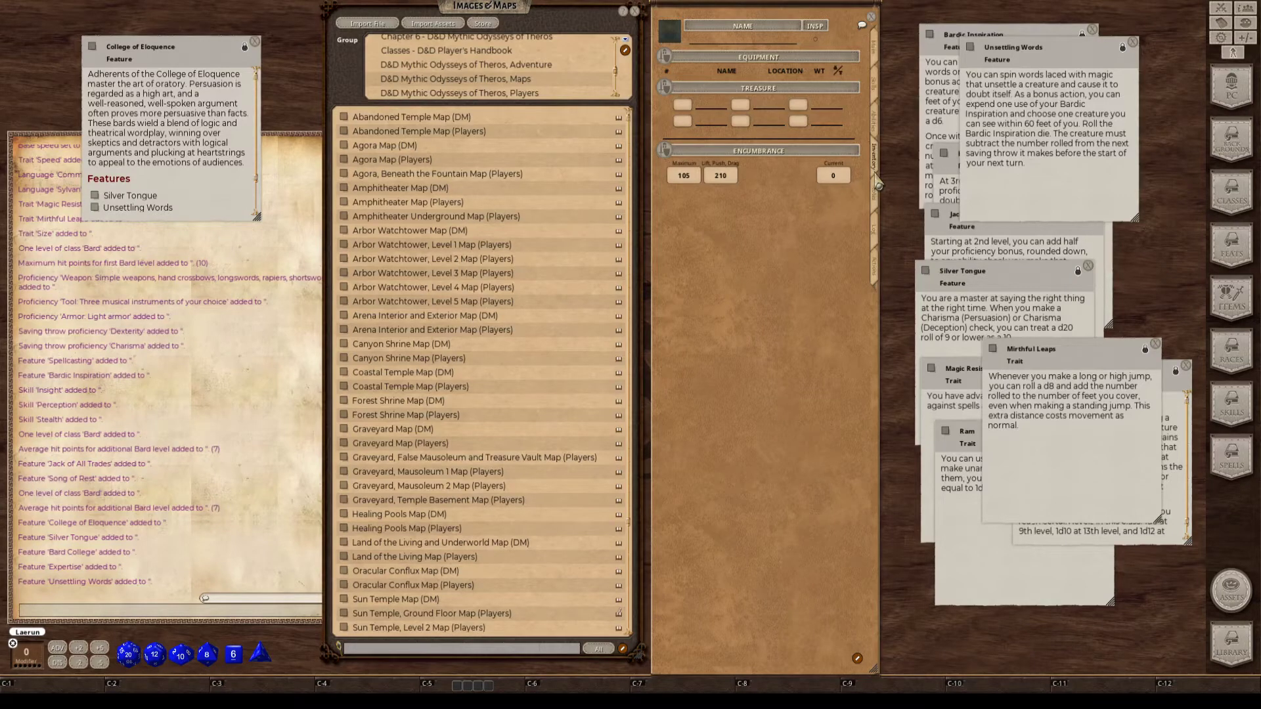
click(876, 135)
key(ctrl)
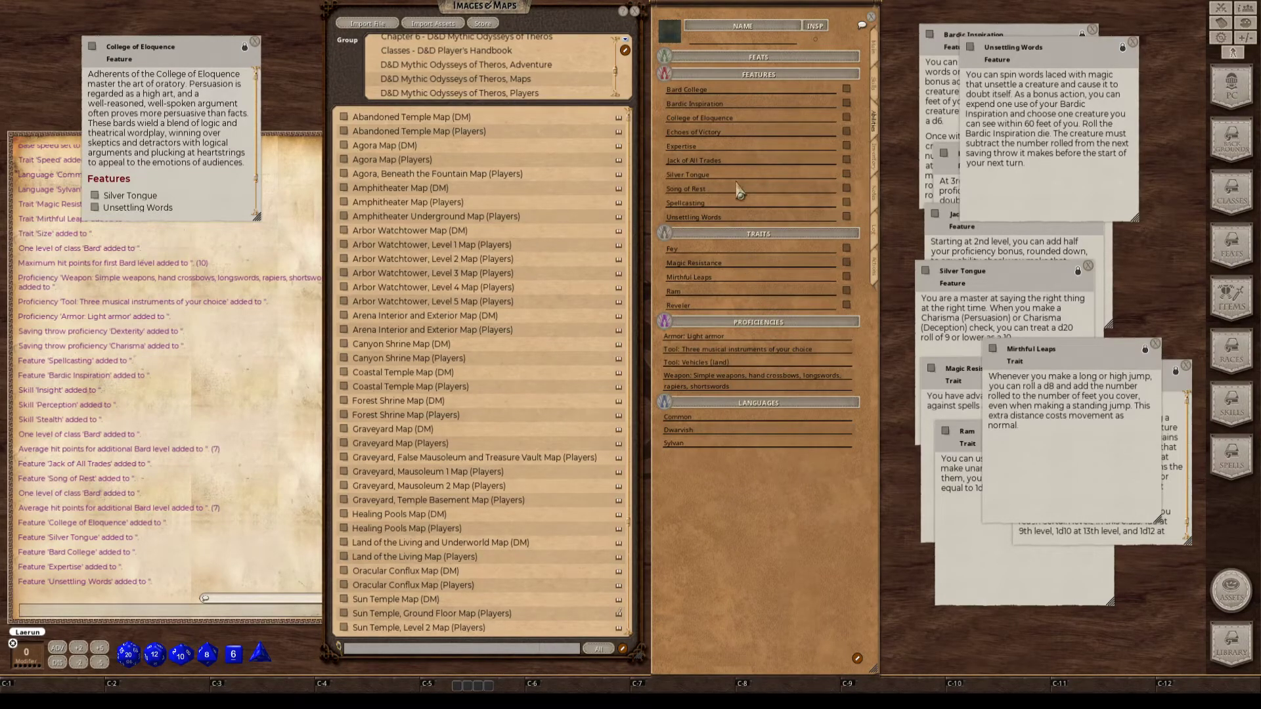
click(877, 272)
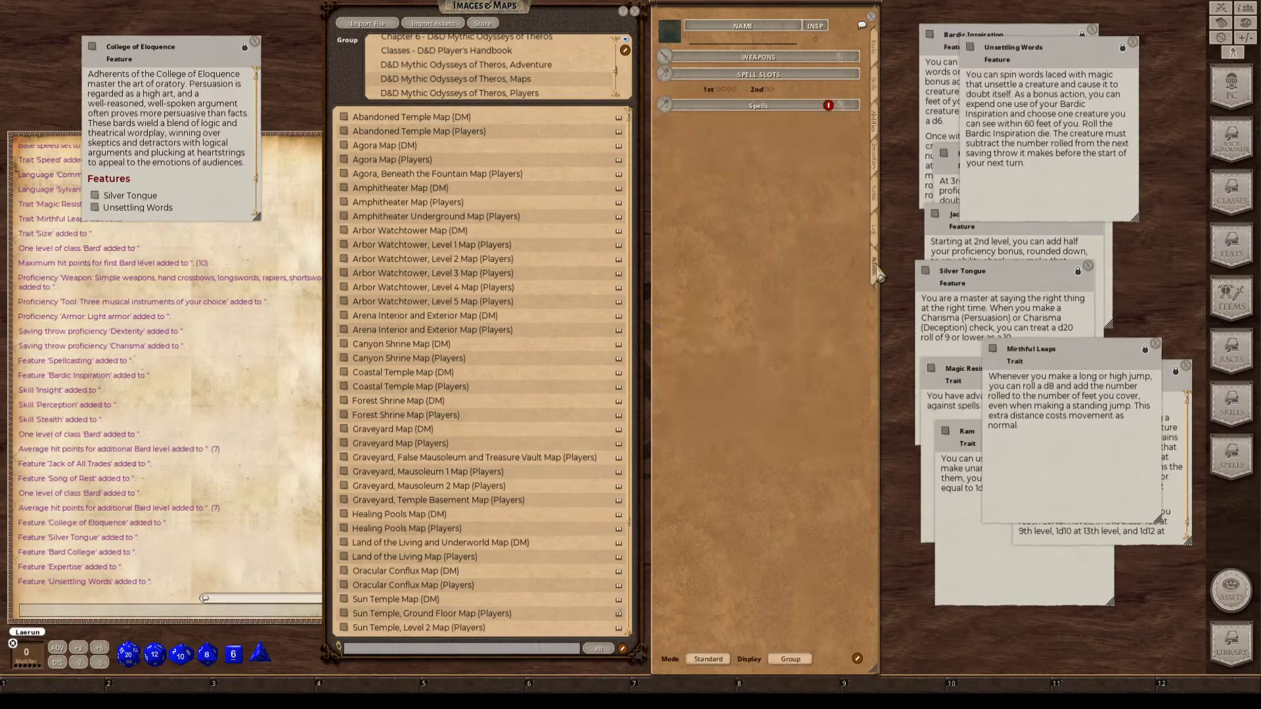
key(ctrl)
Open the Spells list next to the character sheet and limit it to the 5E Effects Coding - Spells group.
click(1231, 453)
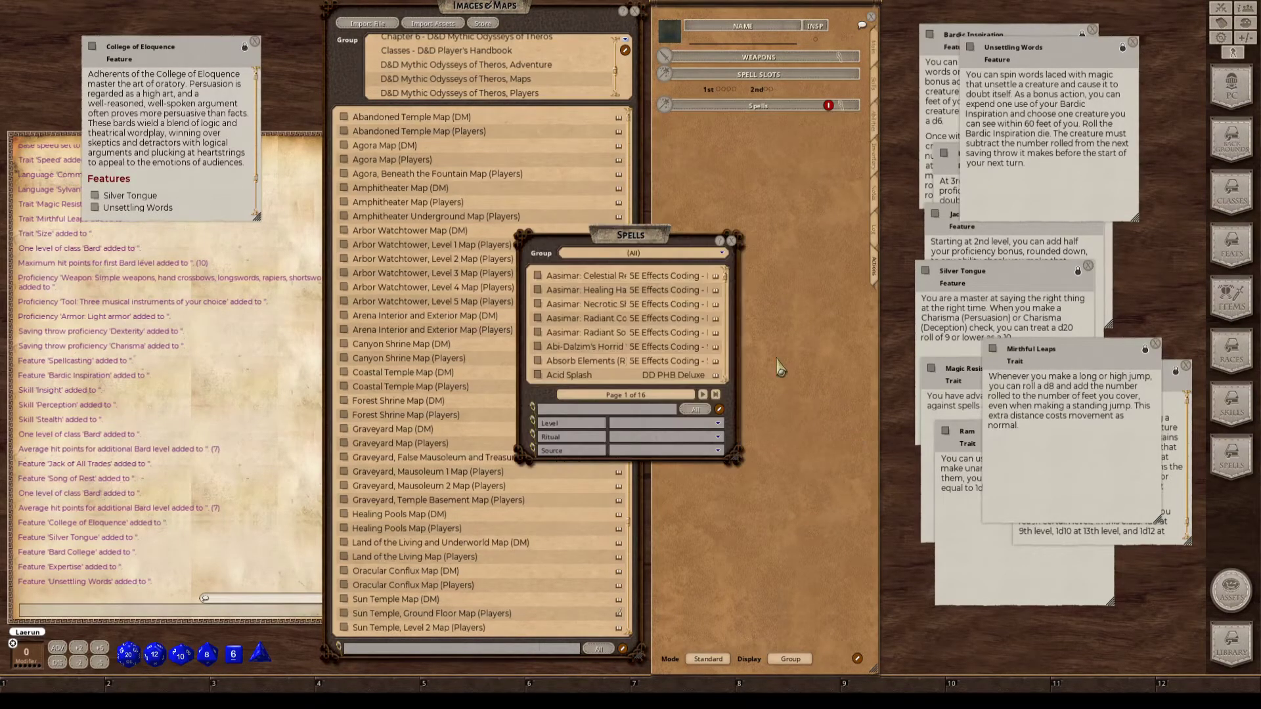
drag(621, 237, 1020, 142)
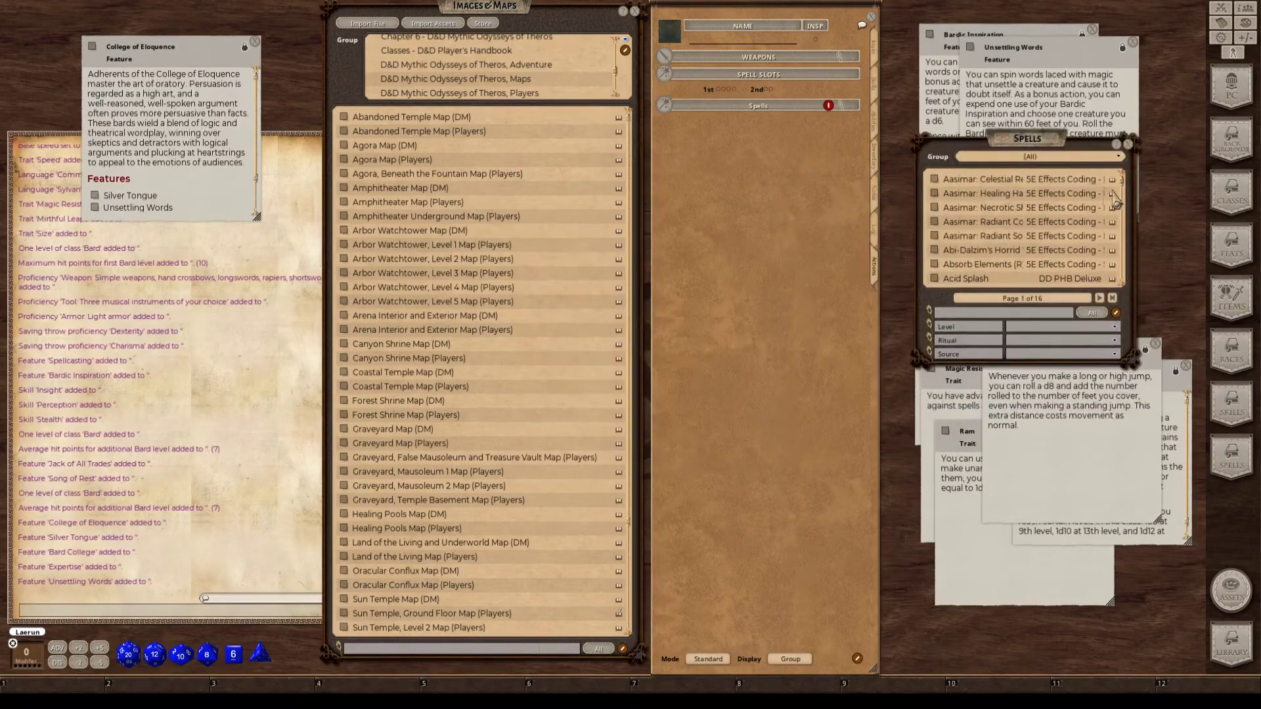
click(1119, 159)
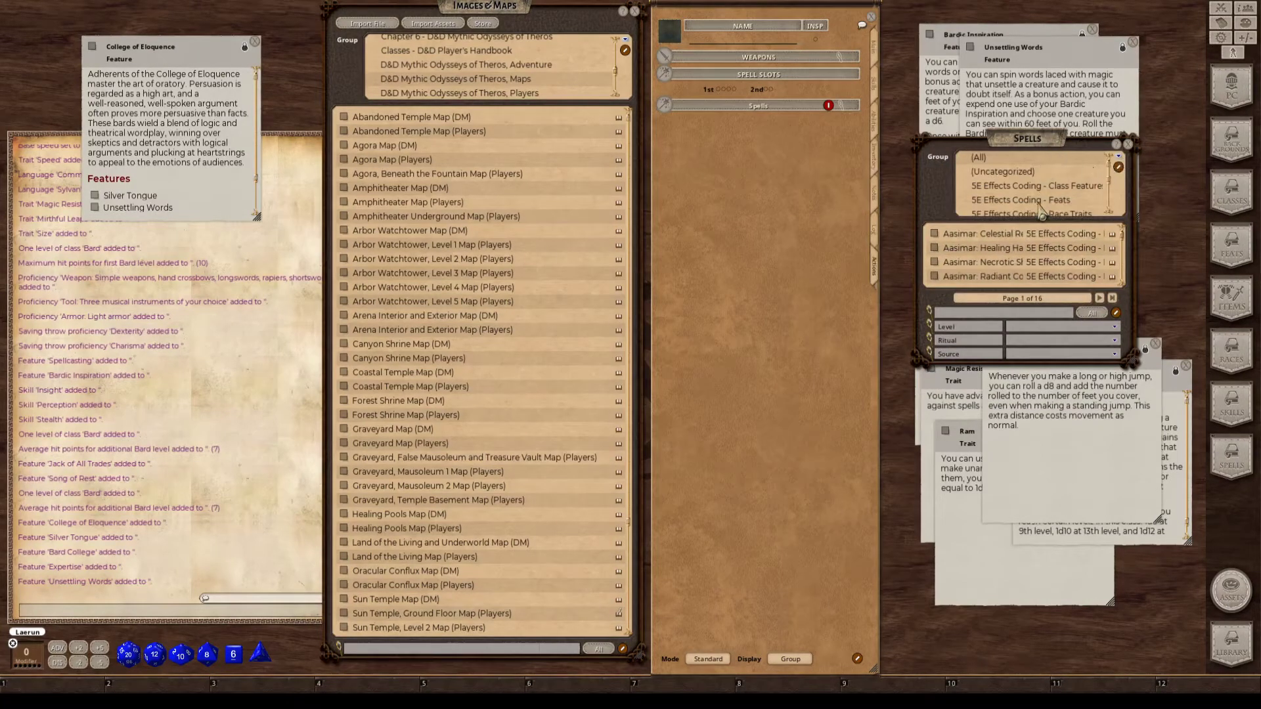
scroll(1044, 211, down, 3)
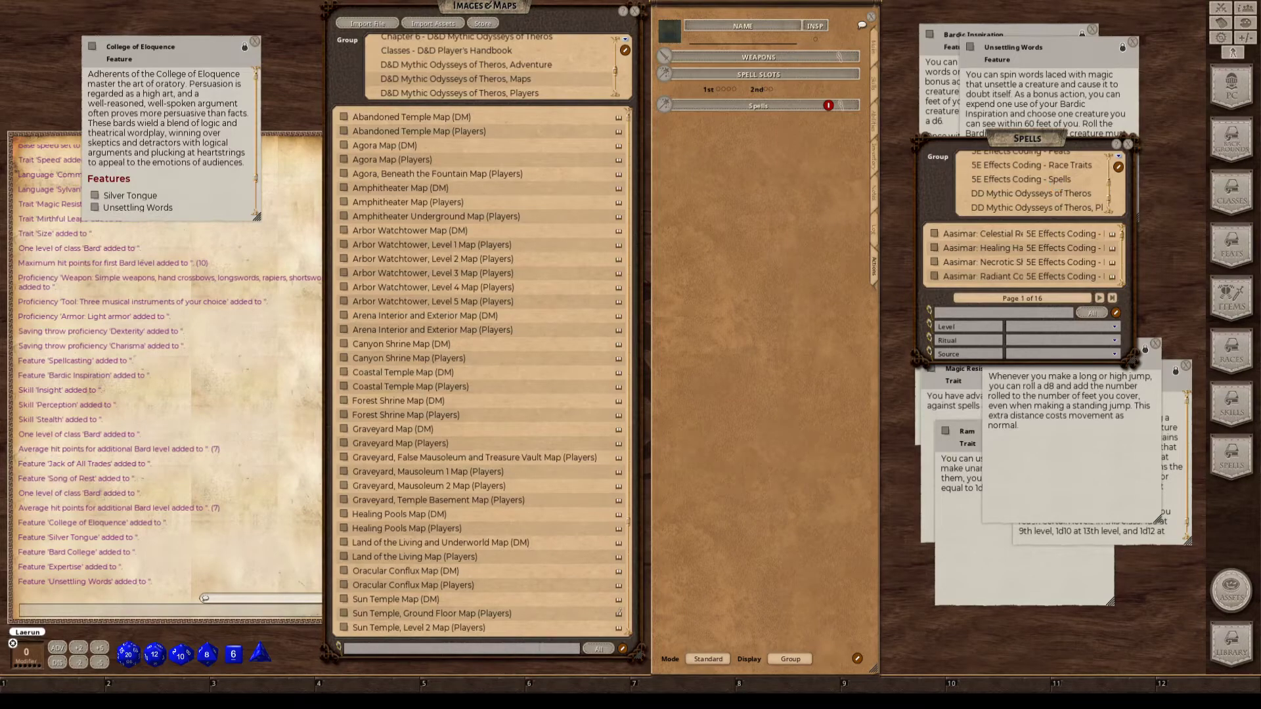
click(1056, 180)
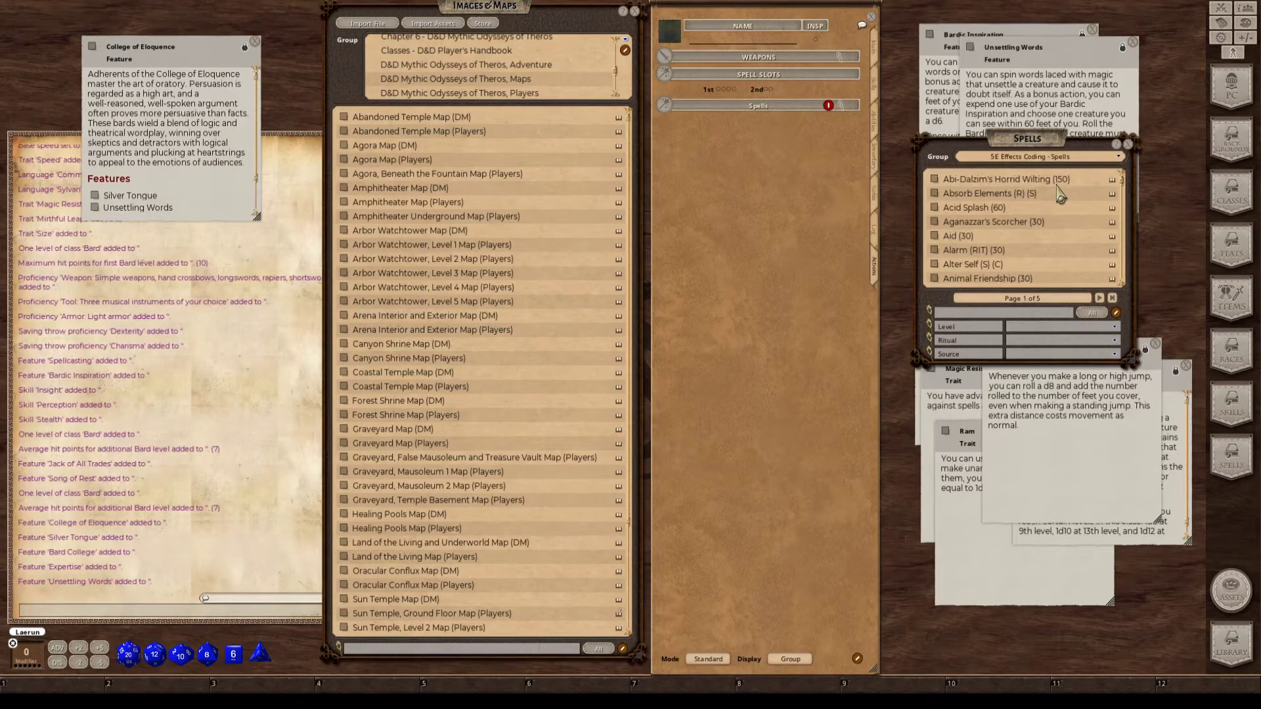
key(ctrl)
key(ctrl)
Browse the first page of the effects-coded spells and check the feature notes behind the list.
drag(1036, 144, 1002, 81)
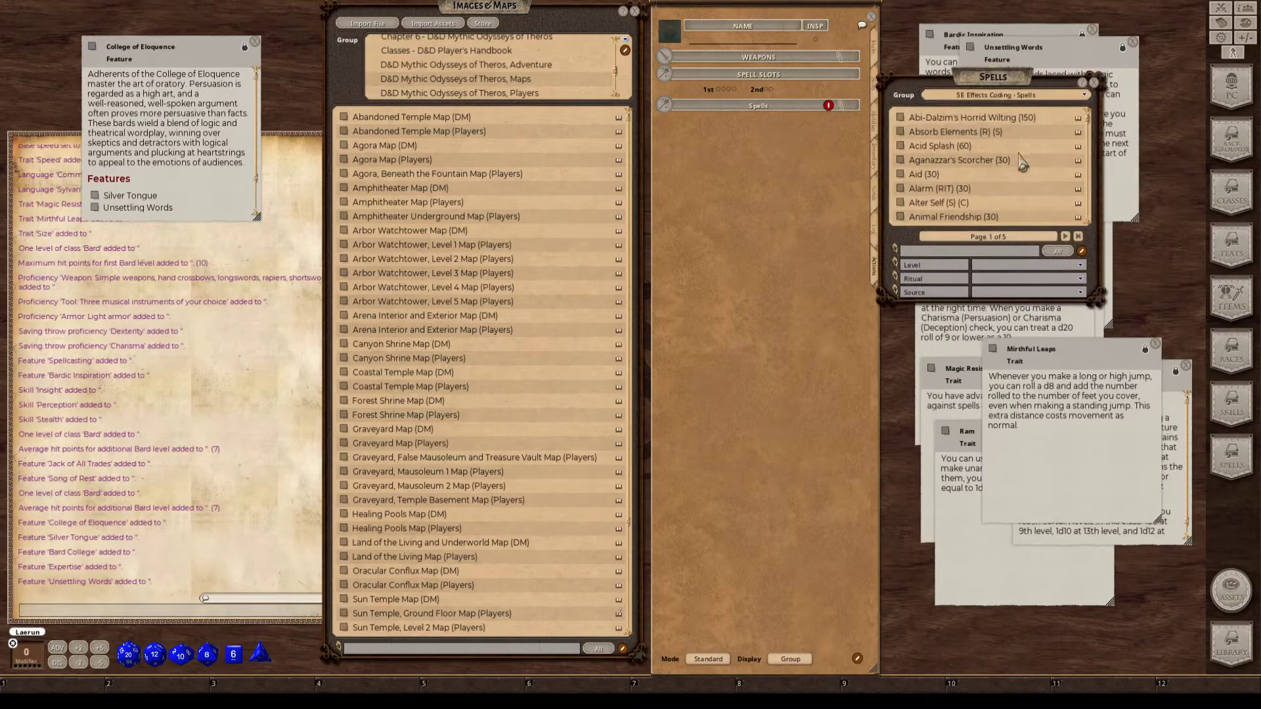
scroll(1025, 170, down, 3)
scroll(1029, 187, up, 3)
scroll(996, 190, down, 5)
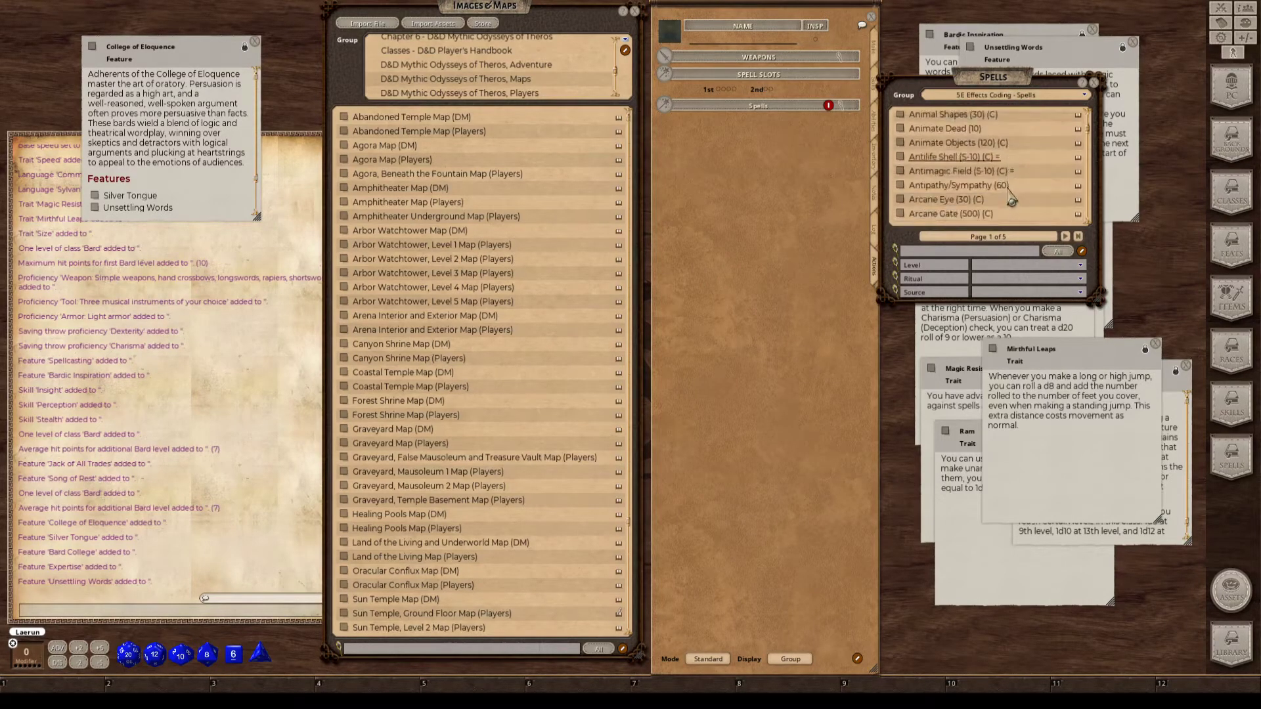
scroll(1008, 197, down, 3)
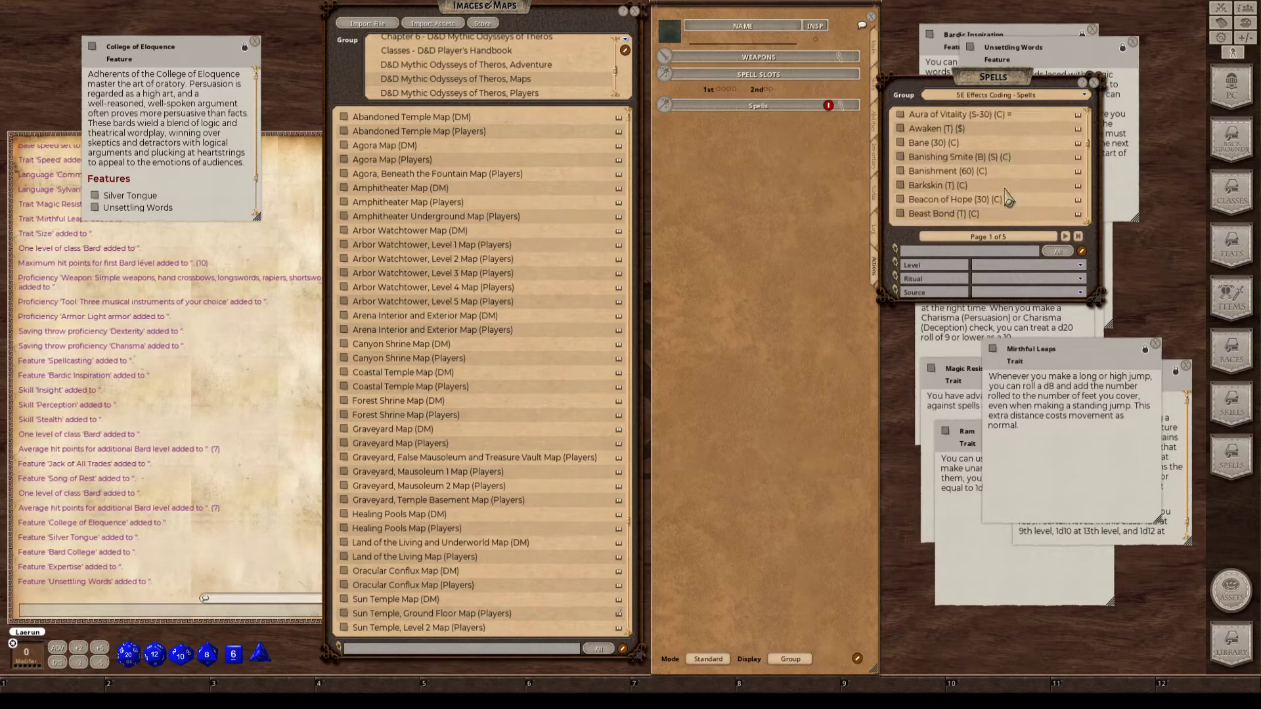
scroll(1008, 198, up, 6)
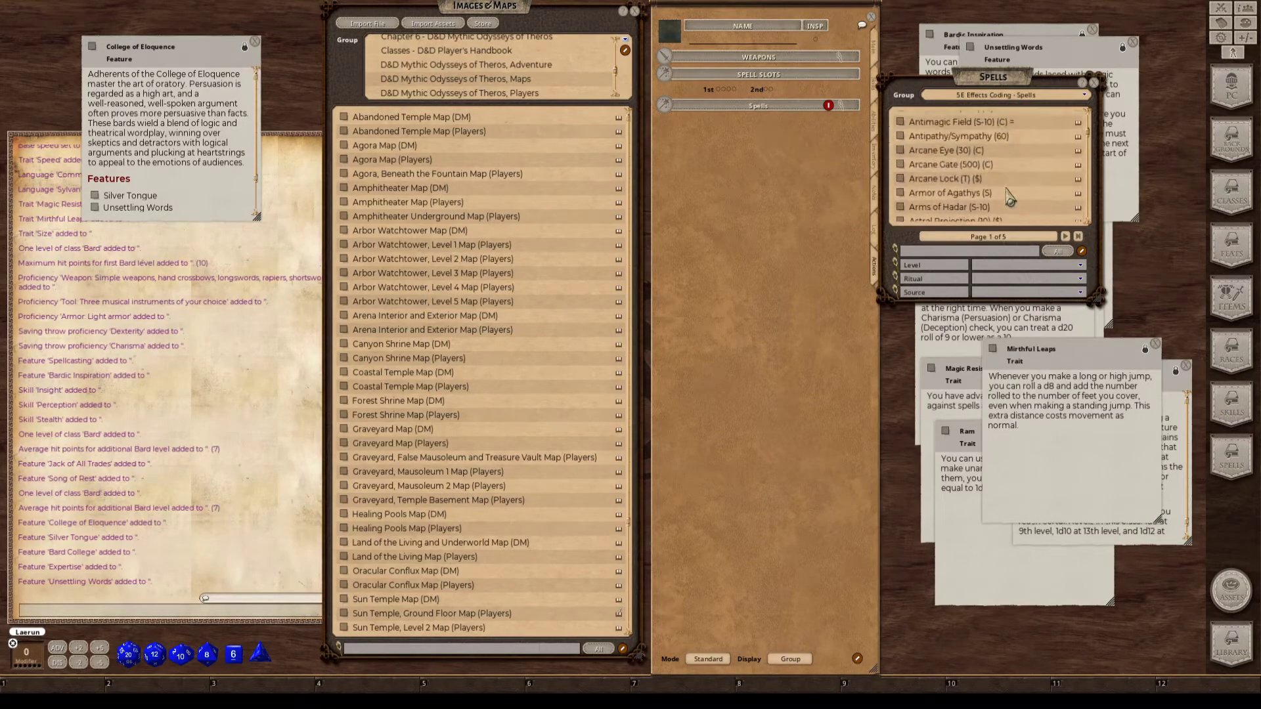
scroll(1008, 196, up, 3)
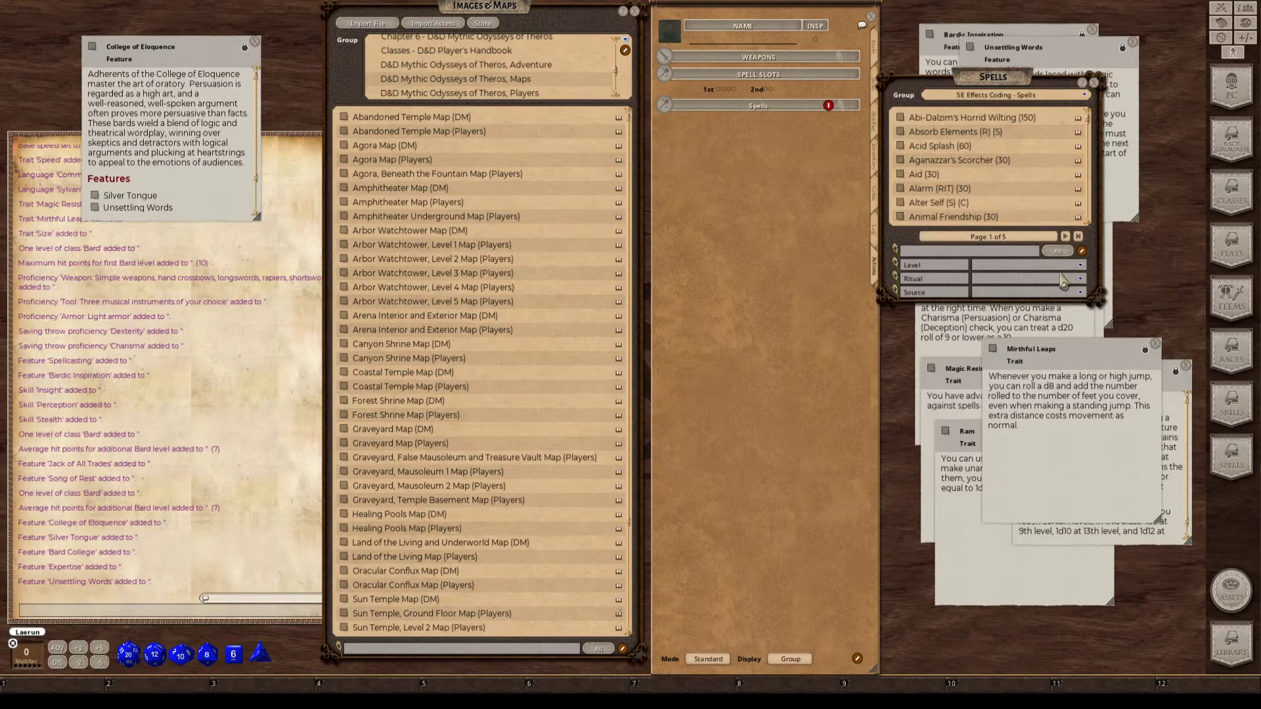
drag(1010, 99, 1010, 446)
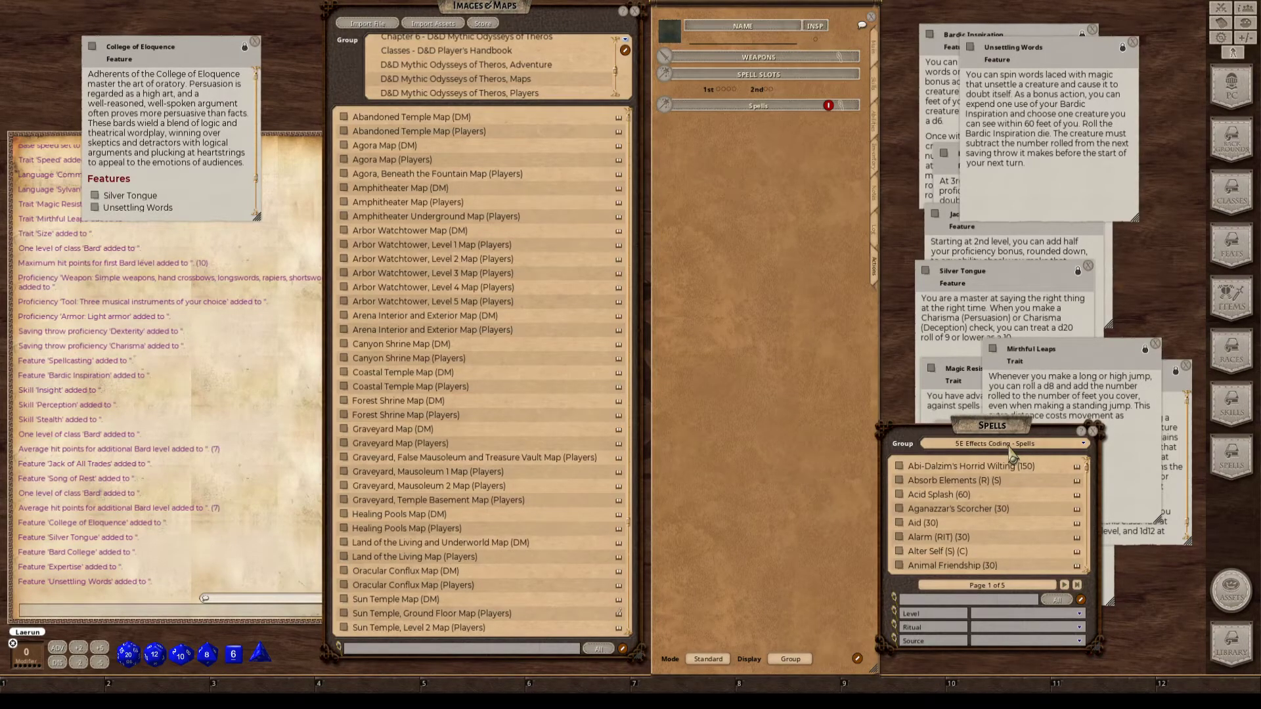
key(ctrl)
key(ctrl)
key(ctrl)
drag(1006, 434, 1055, 100)
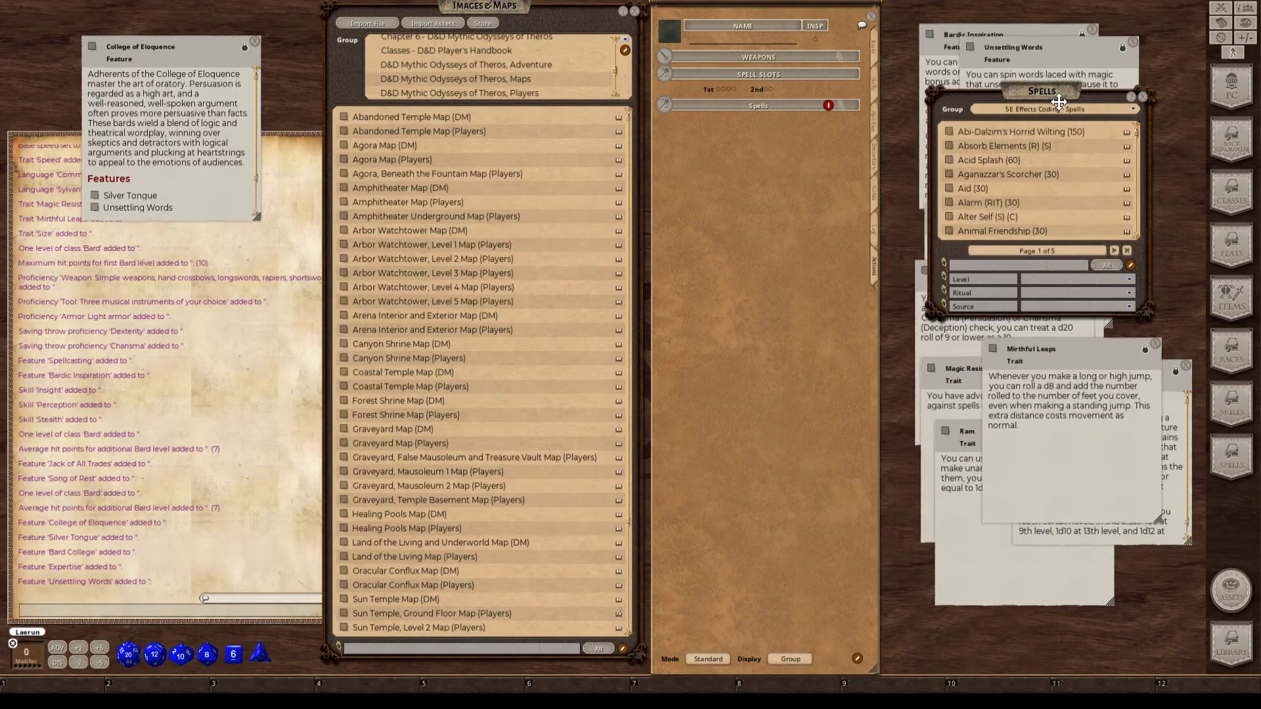
Filter the spell list to level 0 and source Bard, moving the Mirthful Leaps note off the Song of Rest note.
click(1127, 281)
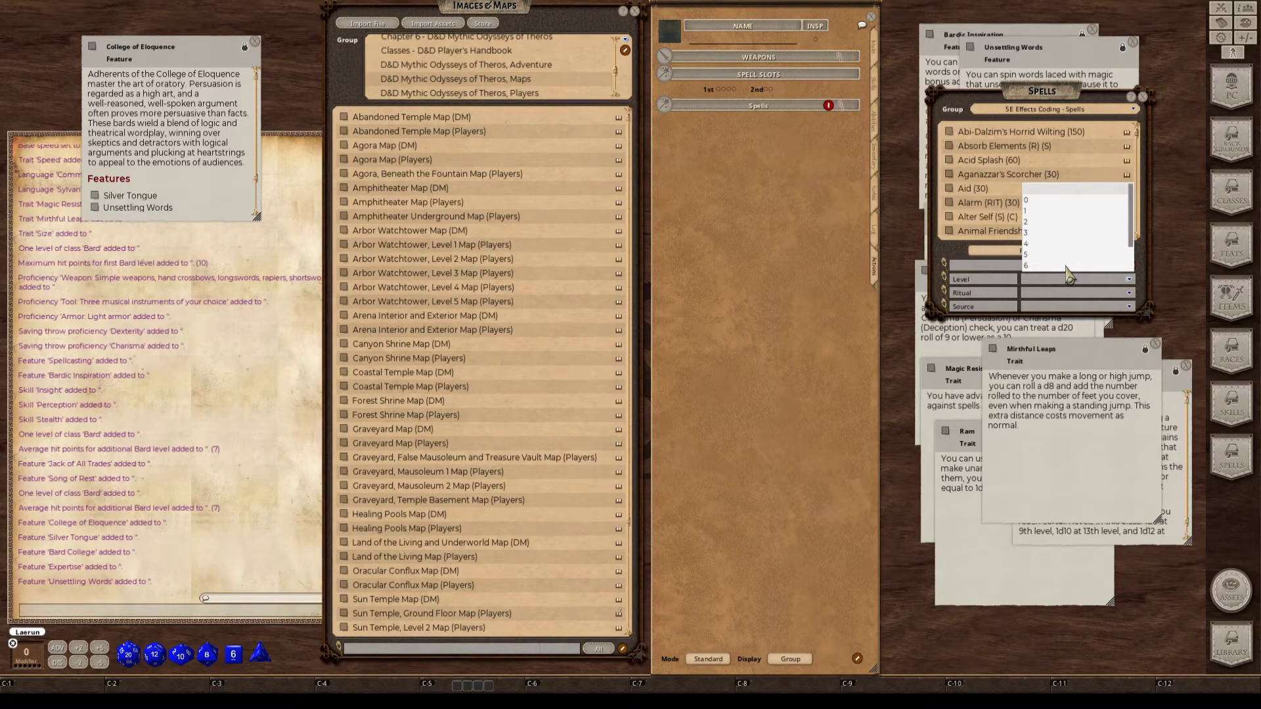
click(1028, 201)
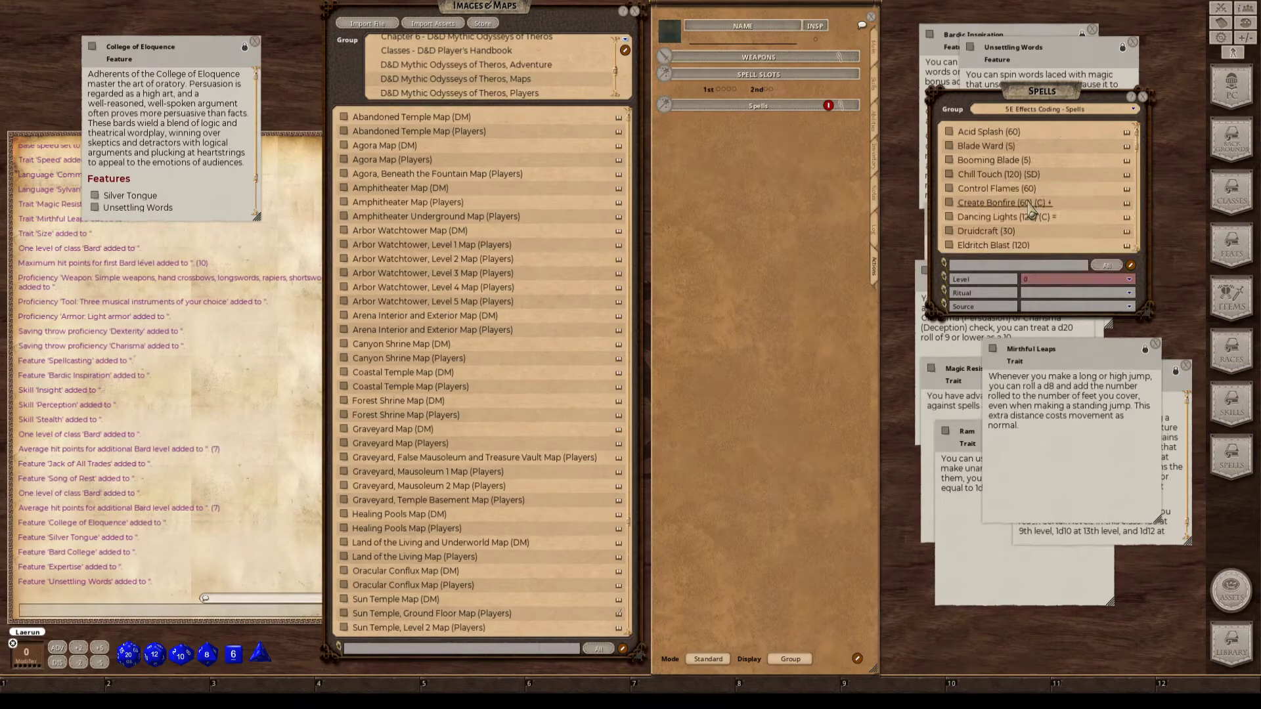
drag(1103, 360, 1060, 417)
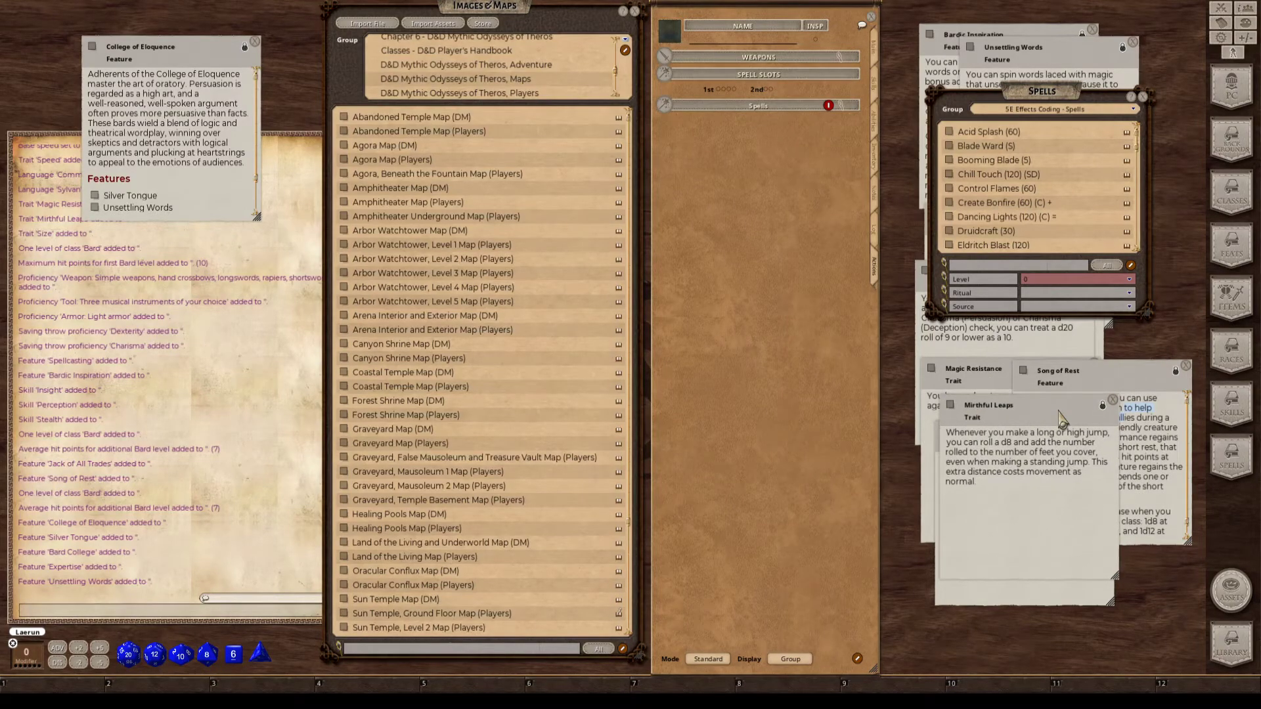
key(ctrl)
click(1128, 307)
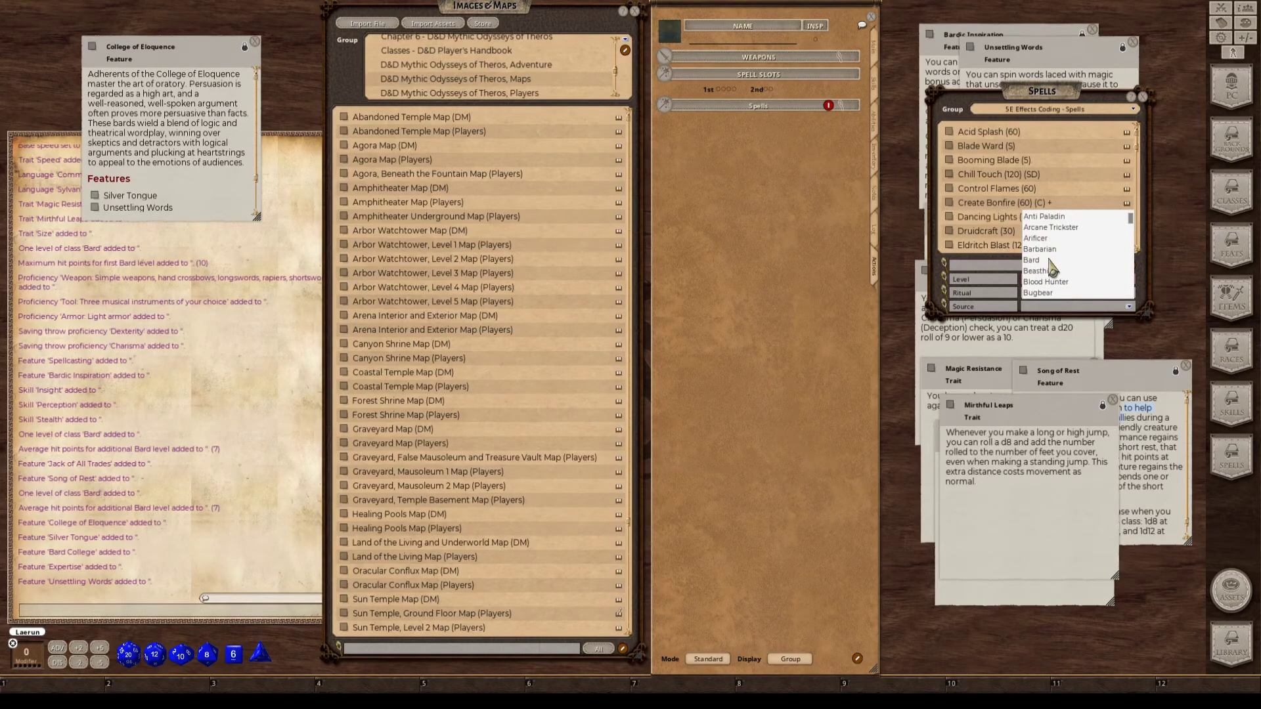
click(1038, 261)
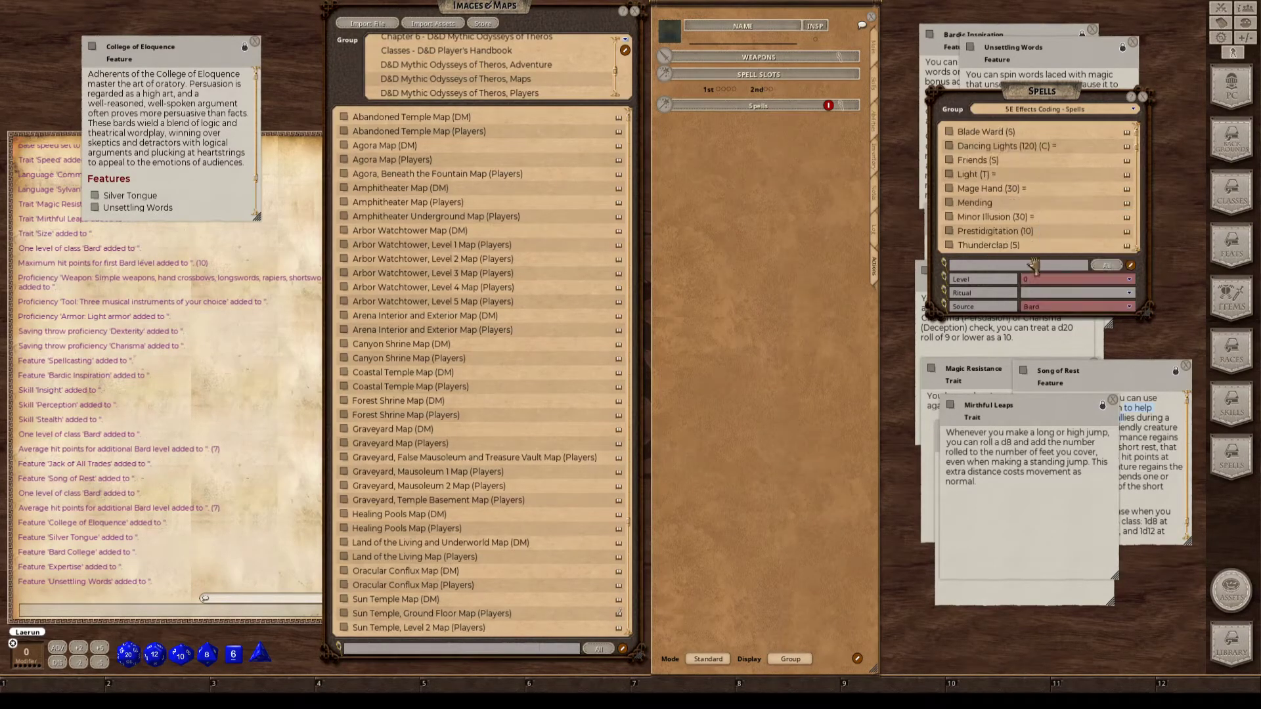
Add the Vicious Mockery (60) cantrip from the filtered list to the character's Spells group.
scroll(1014, 197, down, 2)
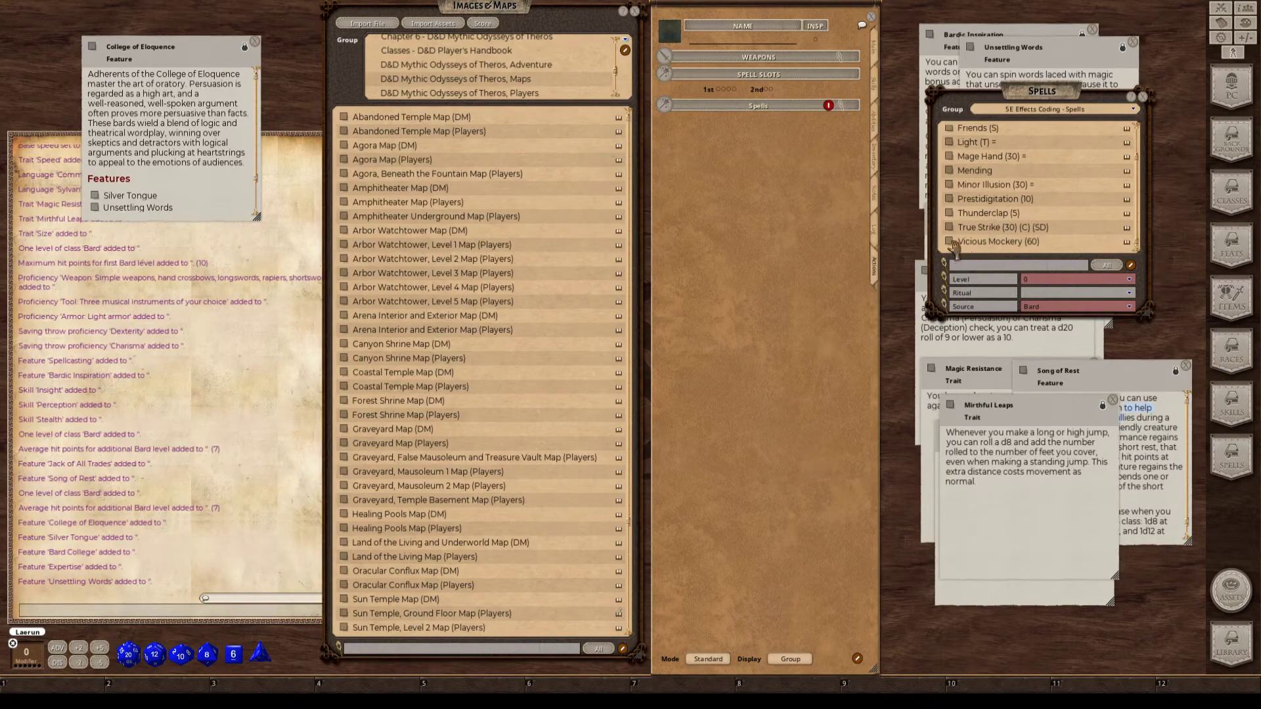
drag(714, 94, 735, 109)
key(ctrl)
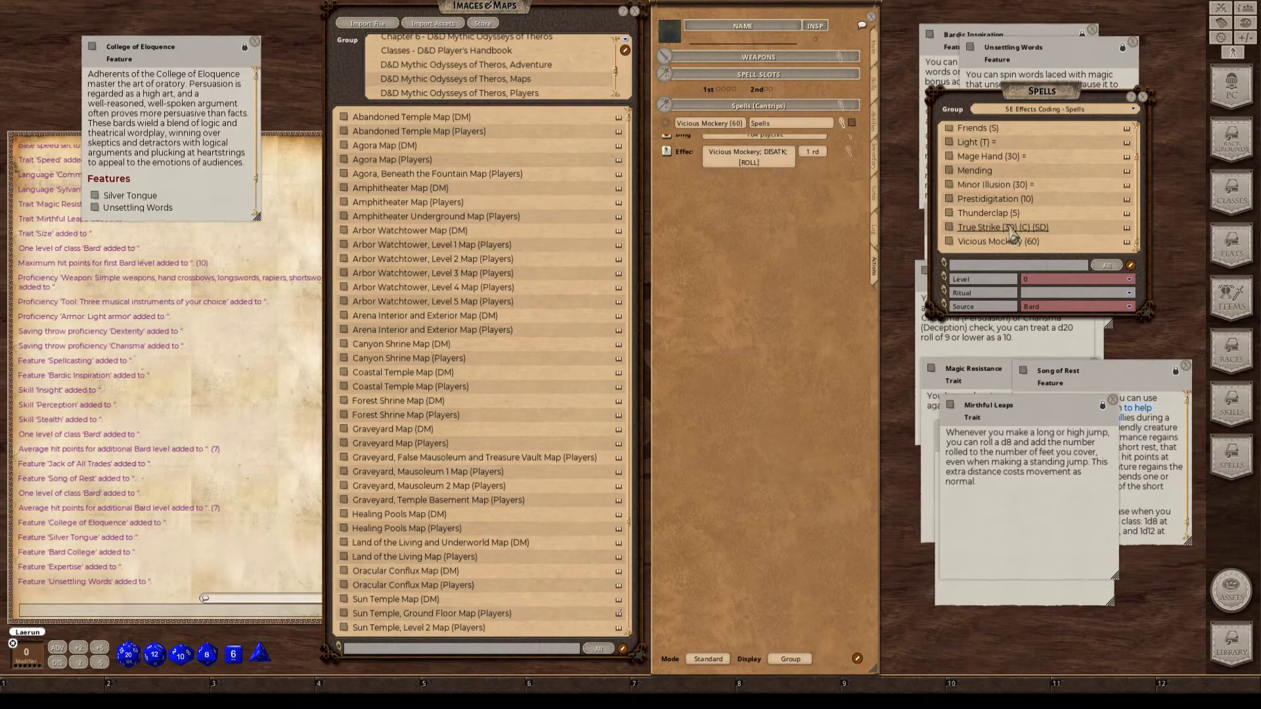
Look through the effects-coded Bard cantrips and widen the spell list to all groups.
scroll(1079, 227, up, 1)
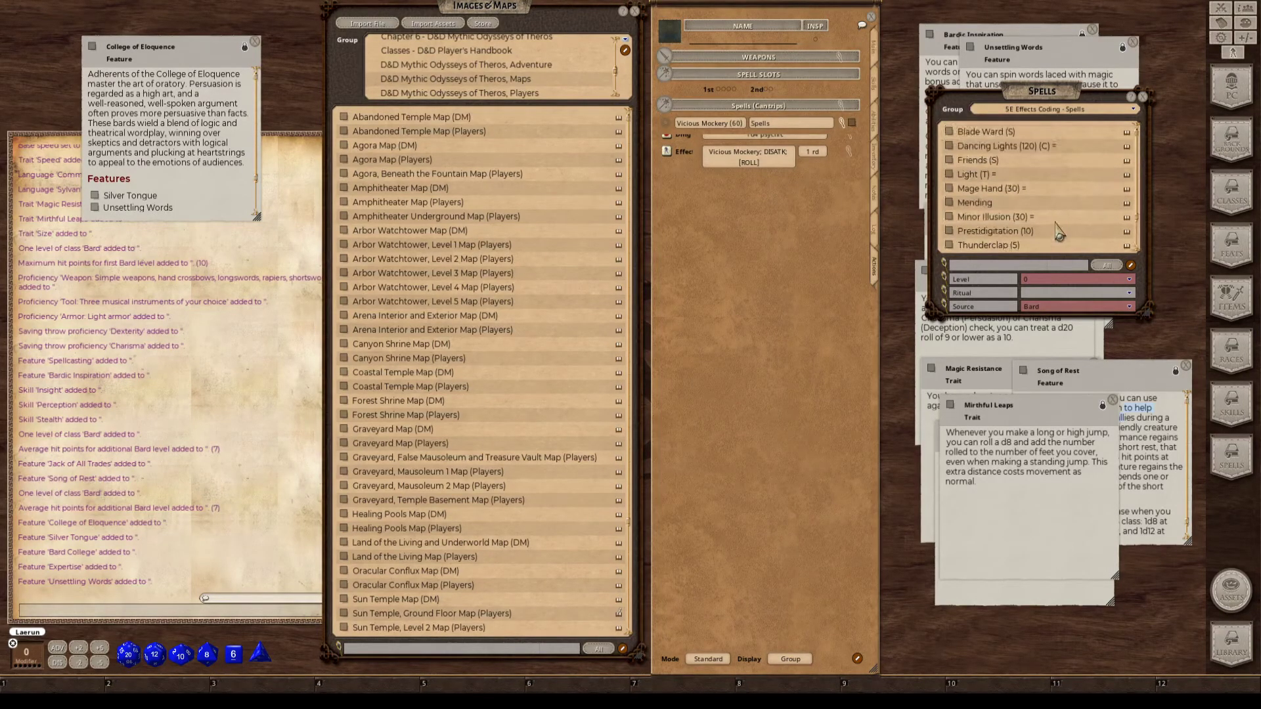
key(ctrl)
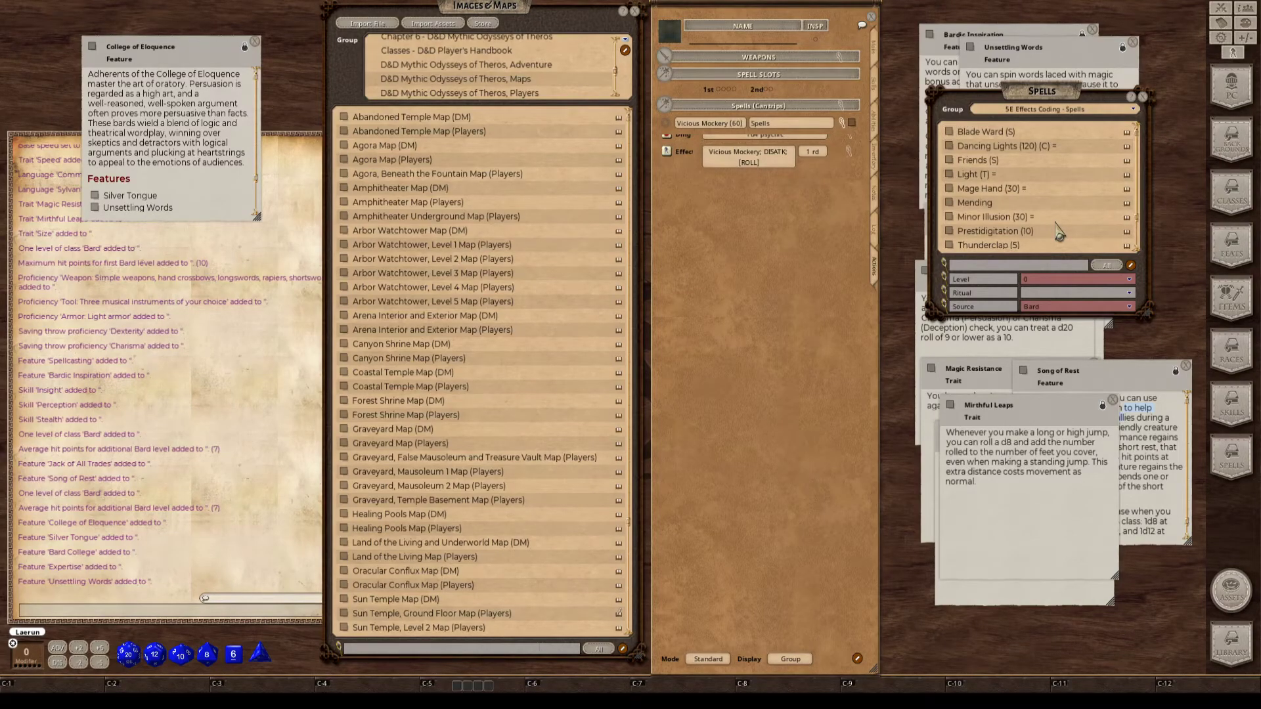
scroll(993, 214, down, 1)
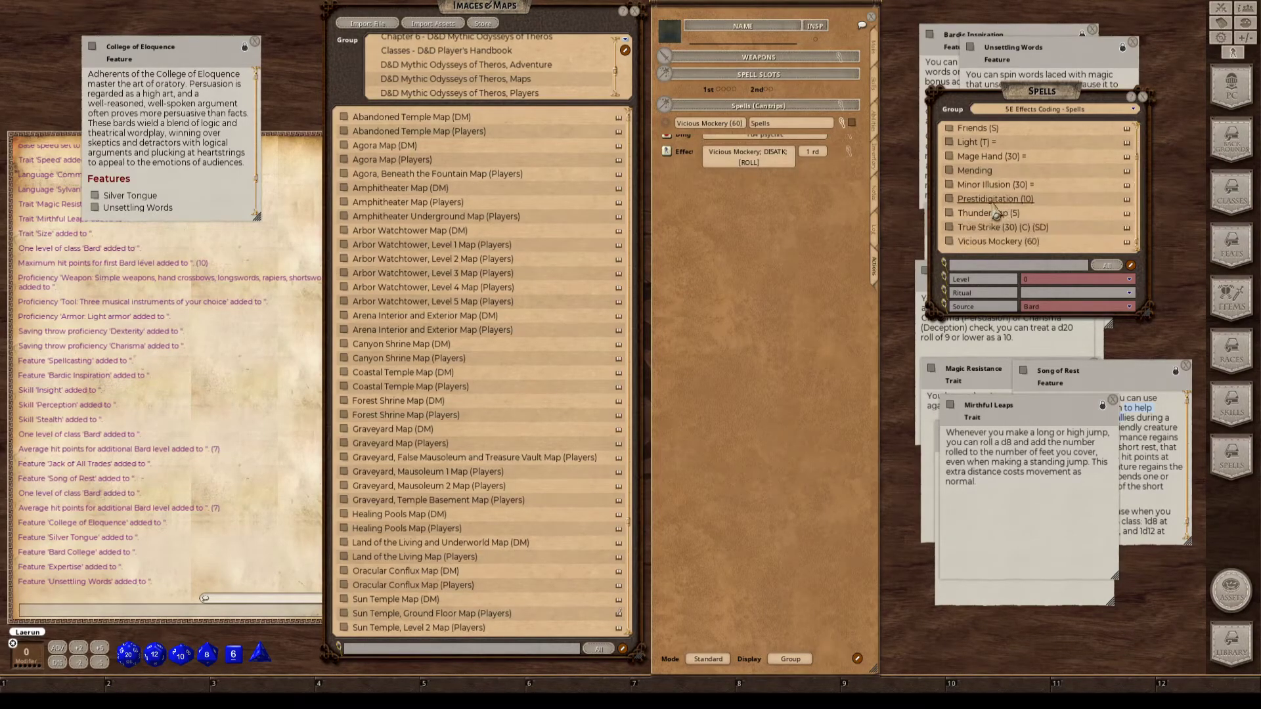
scroll(996, 215, up, 1)
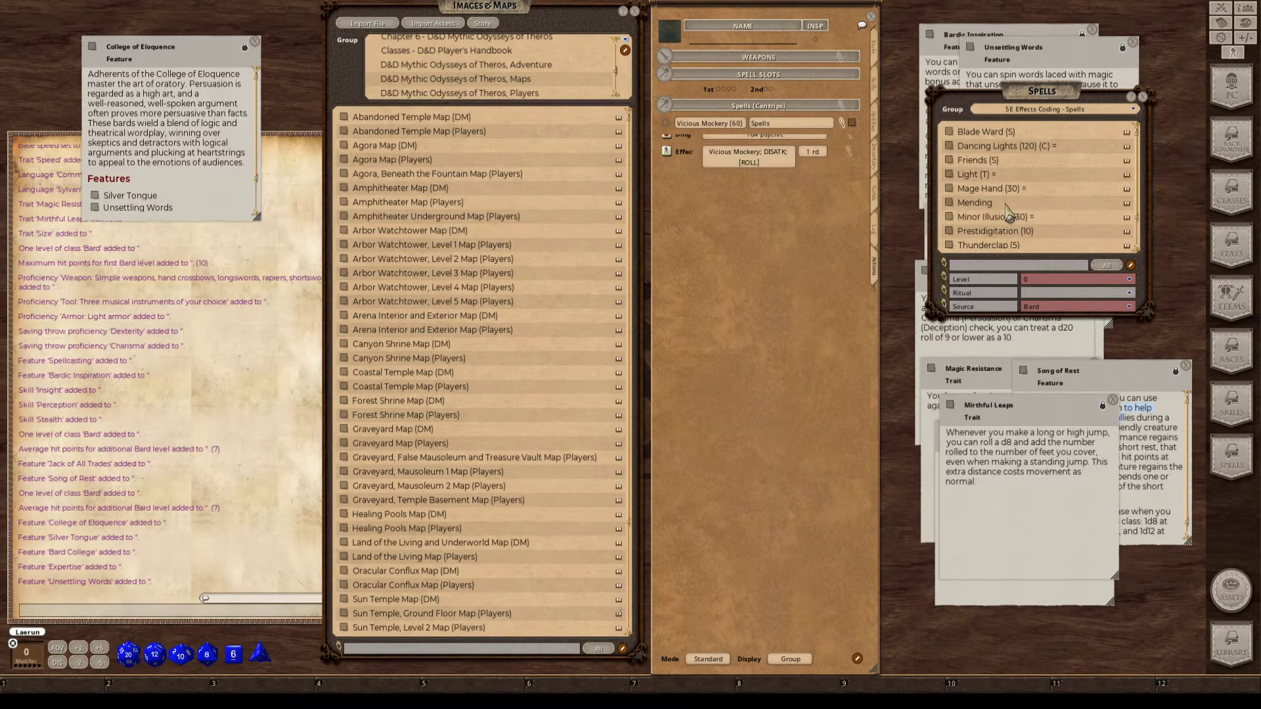
scroll(1050, 233, down, 2)
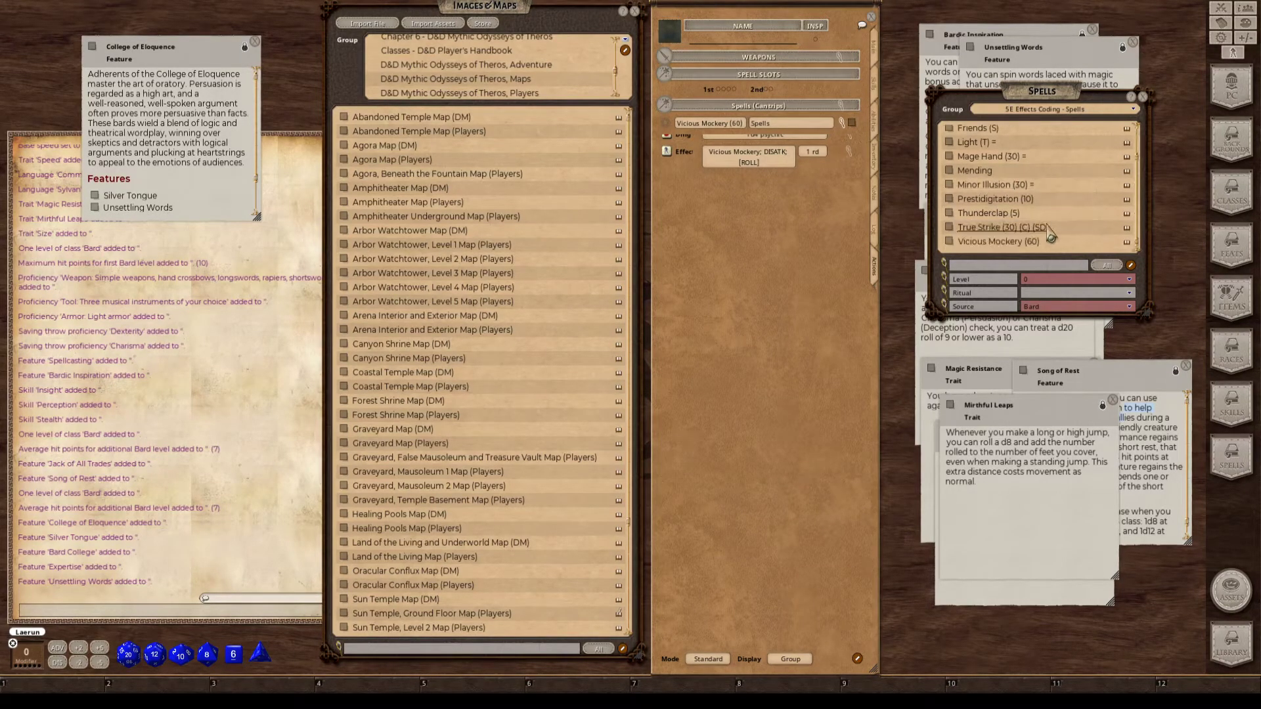
scroll(1054, 234, up, 2)
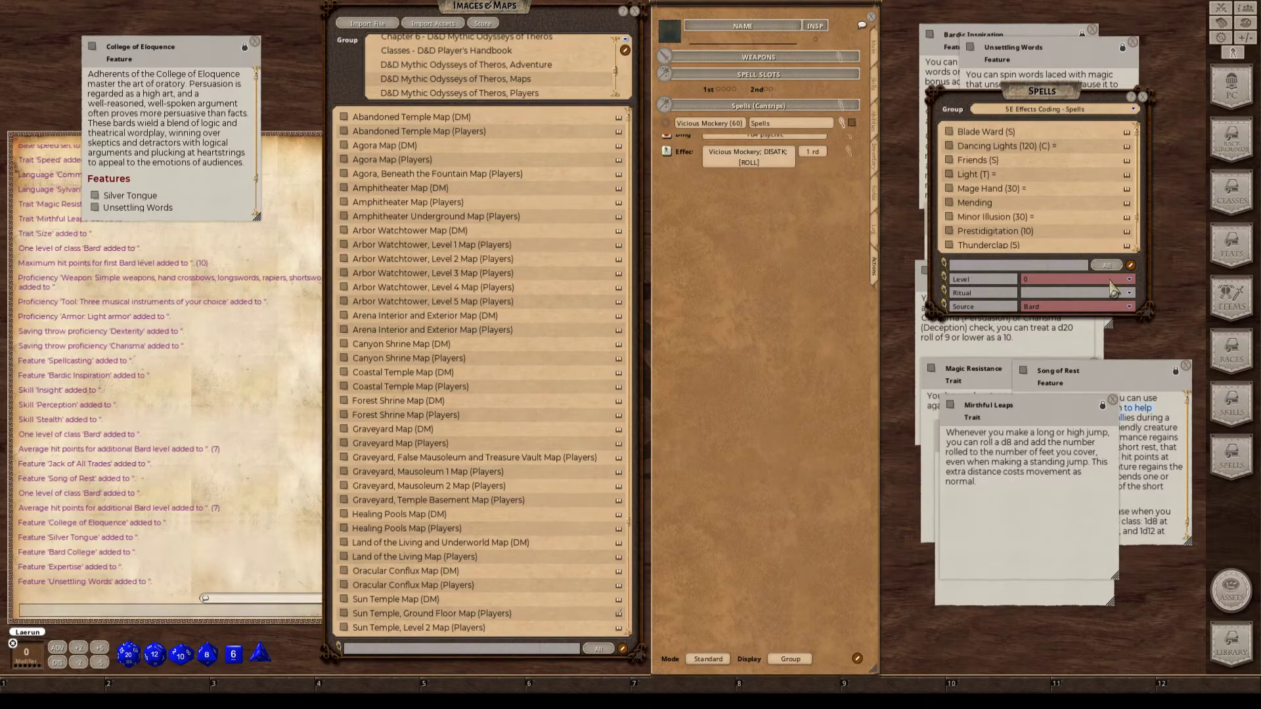
click(1085, 110)
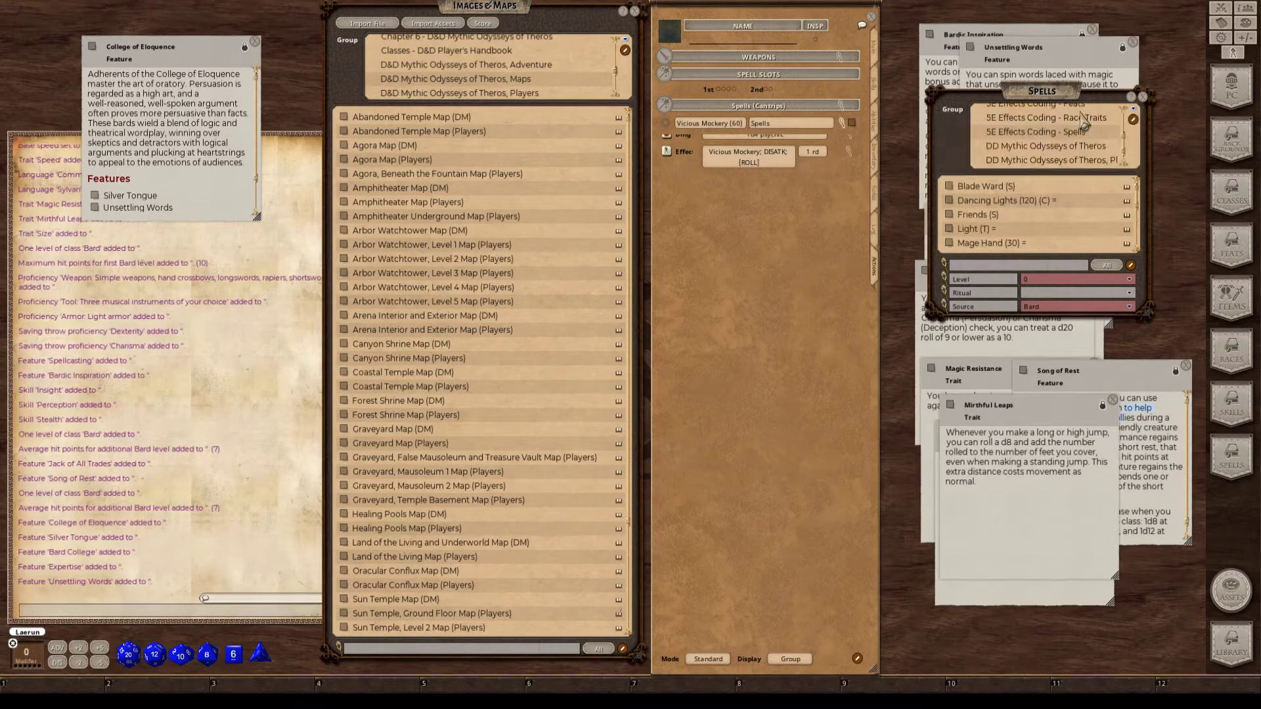
scroll(1084, 158, up, 2)
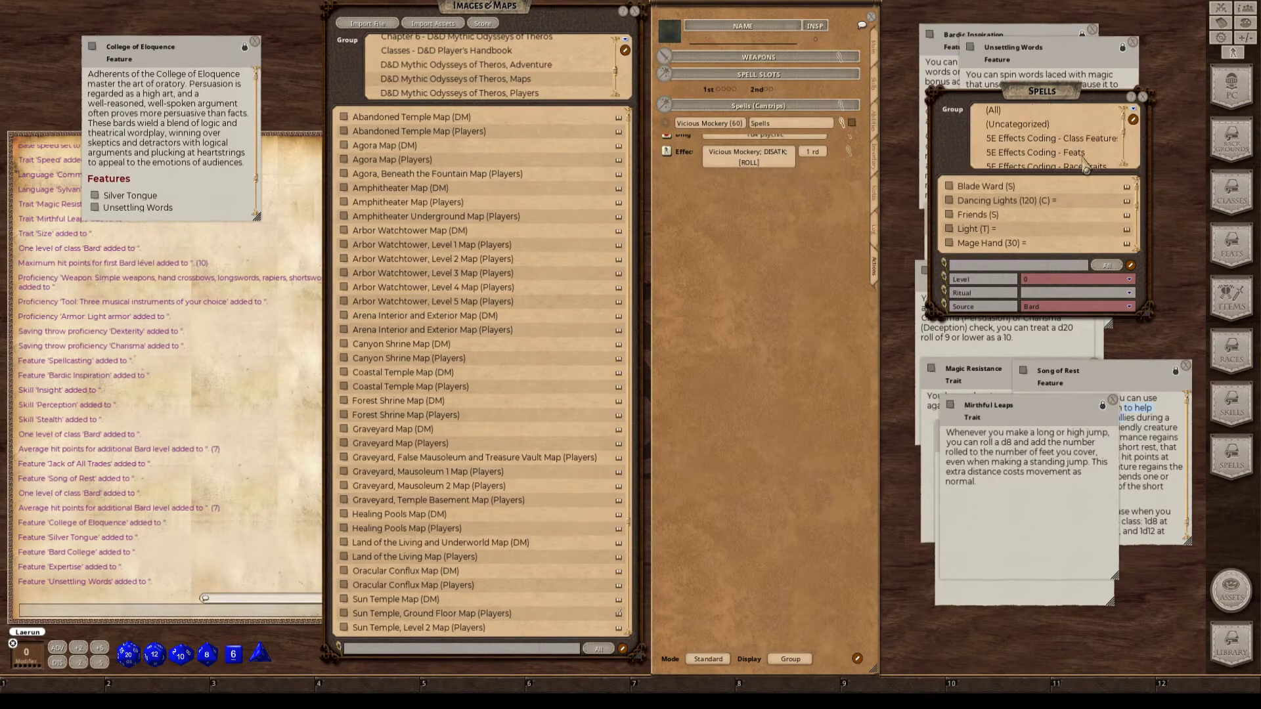
click(990, 110)
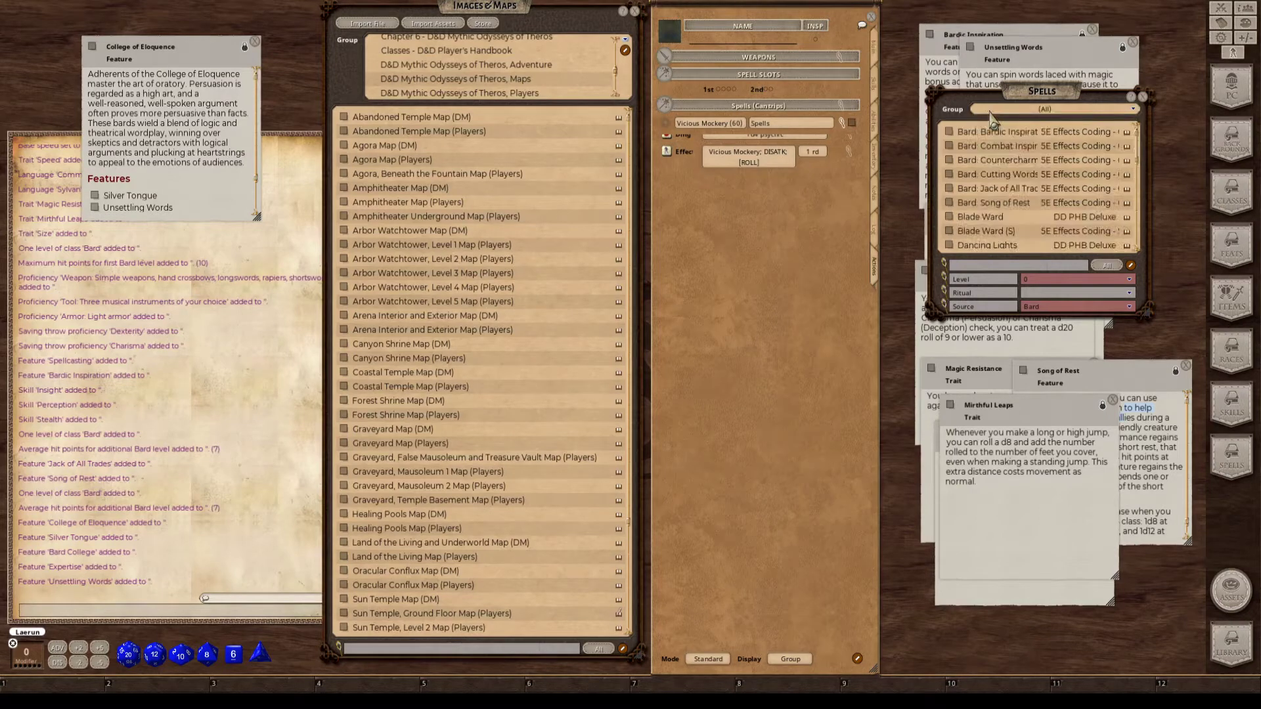
Search the spells for "message" and add the DD PHB Deluxe Message cantrip to the character's Spells group.
click(983, 266)
text(message)
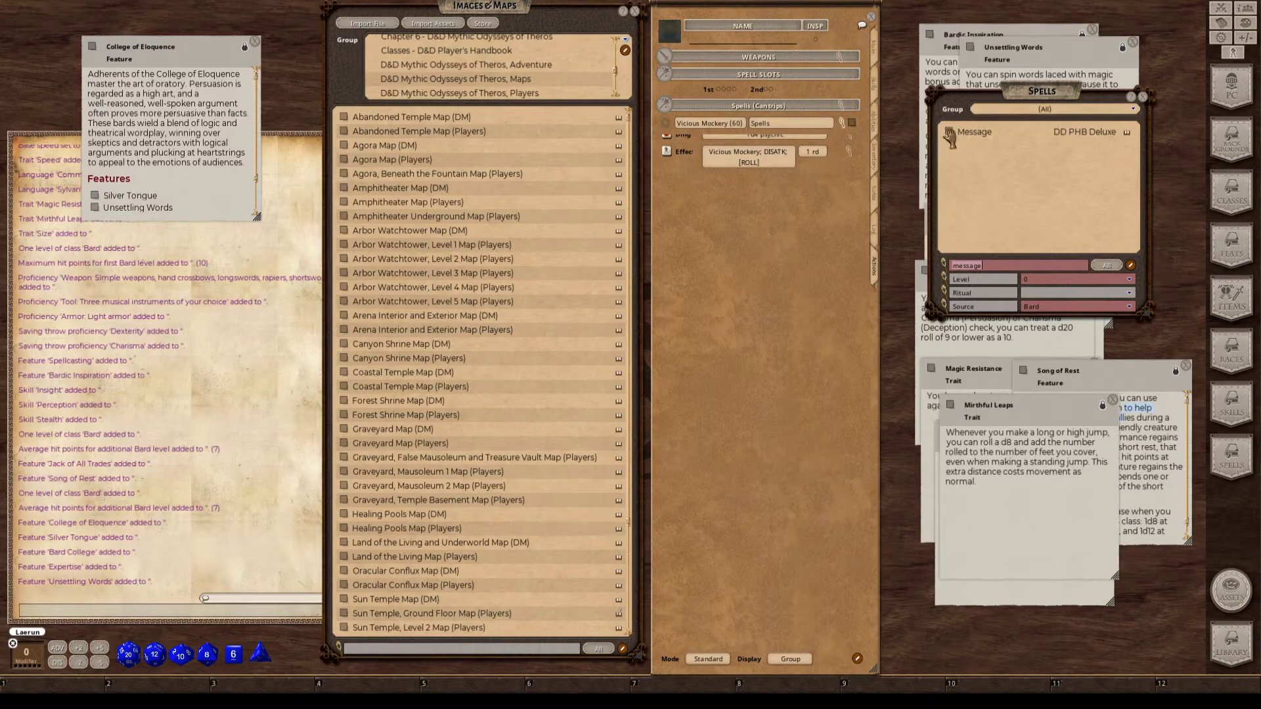
drag(906, 130, 733, 97)
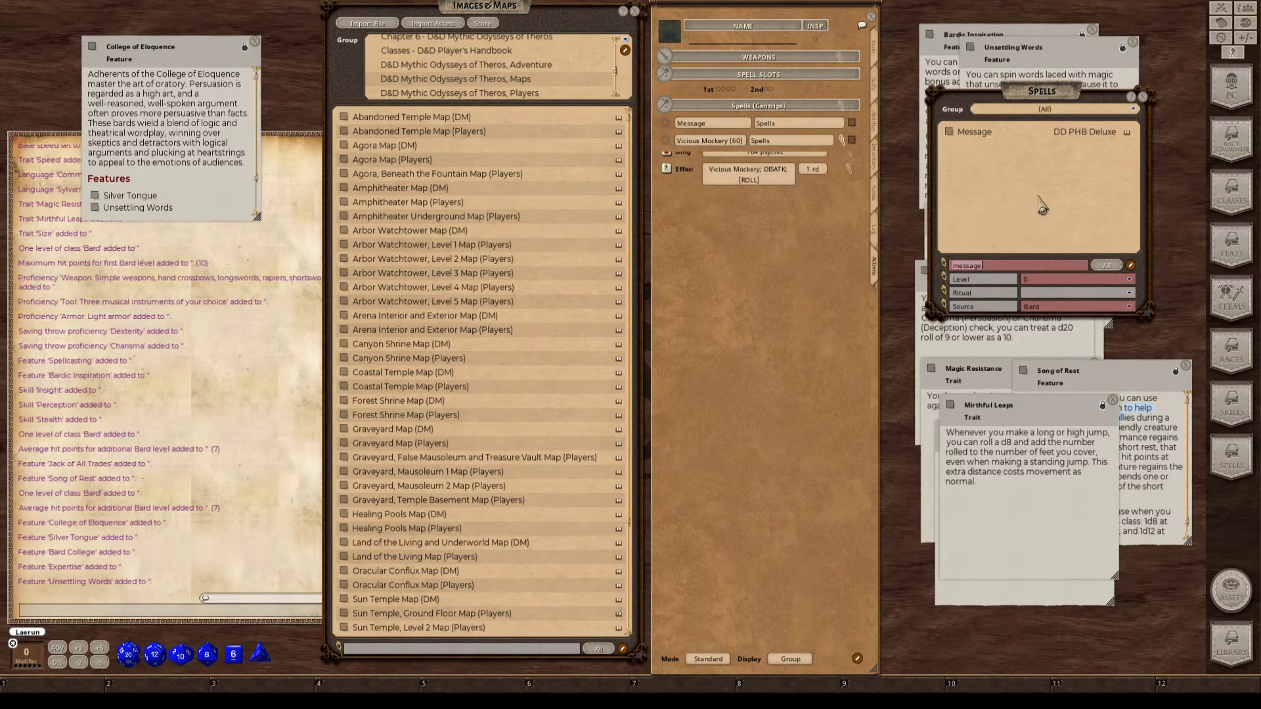
Limit the spell list to the 5E Effects Coding - Spells group again and set the level filter to 1.
click(1133, 110)
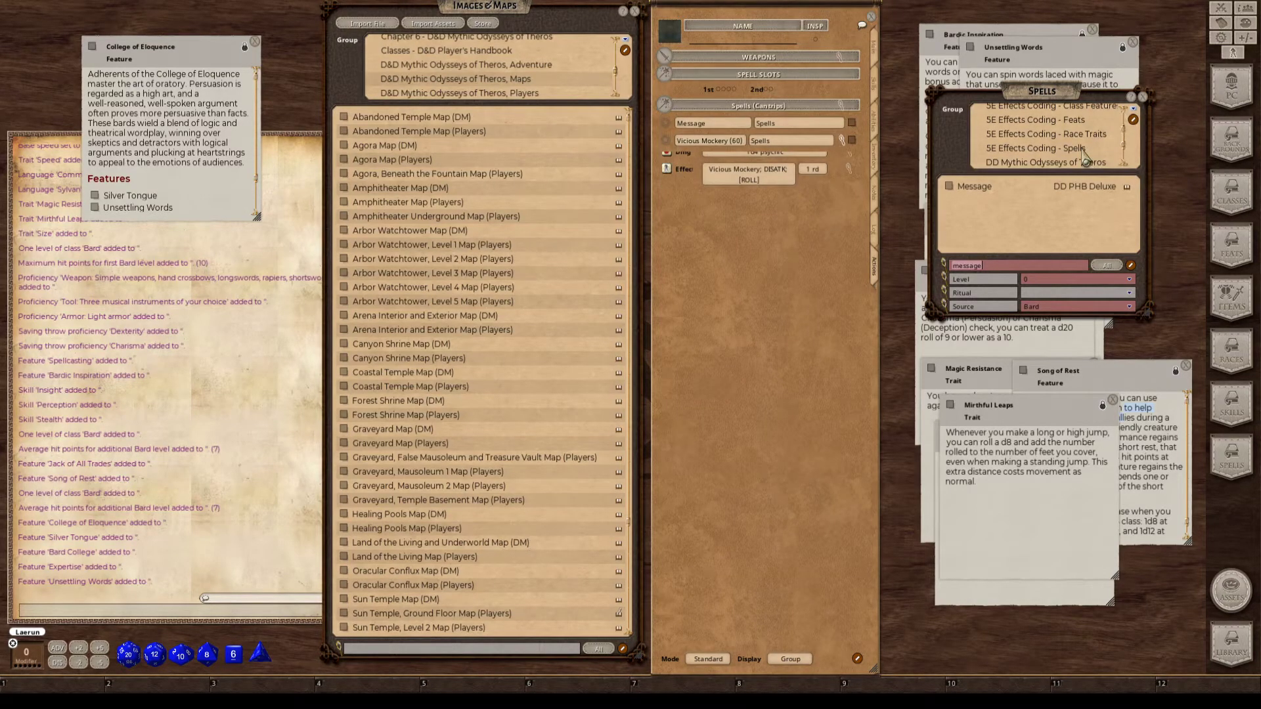
click(1083, 149)
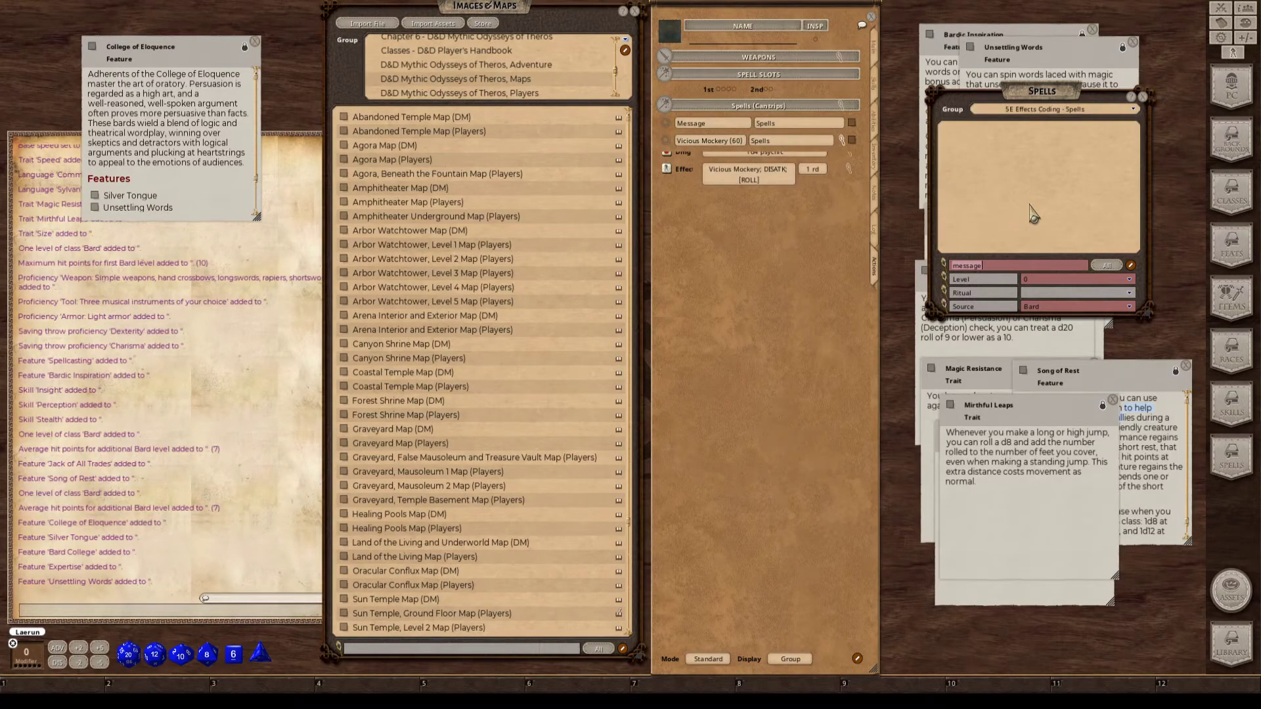
key(ctrl)
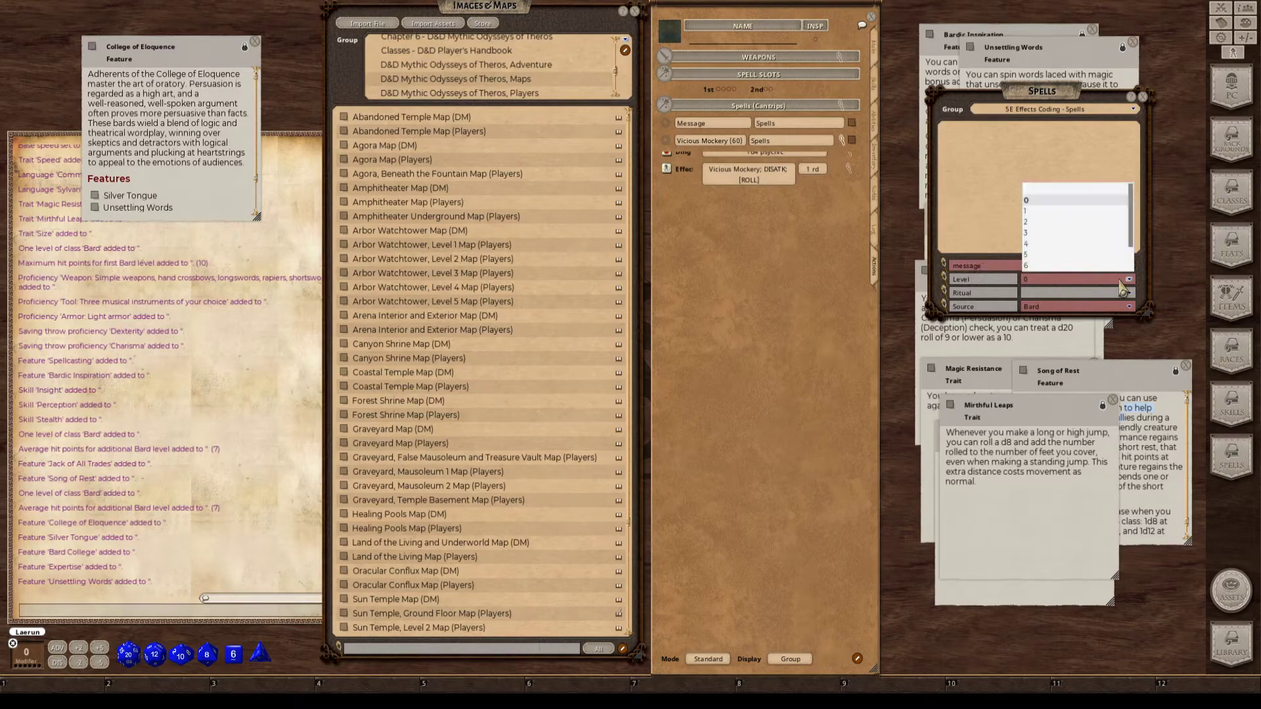
click(1124, 280)
click(1026, 211)
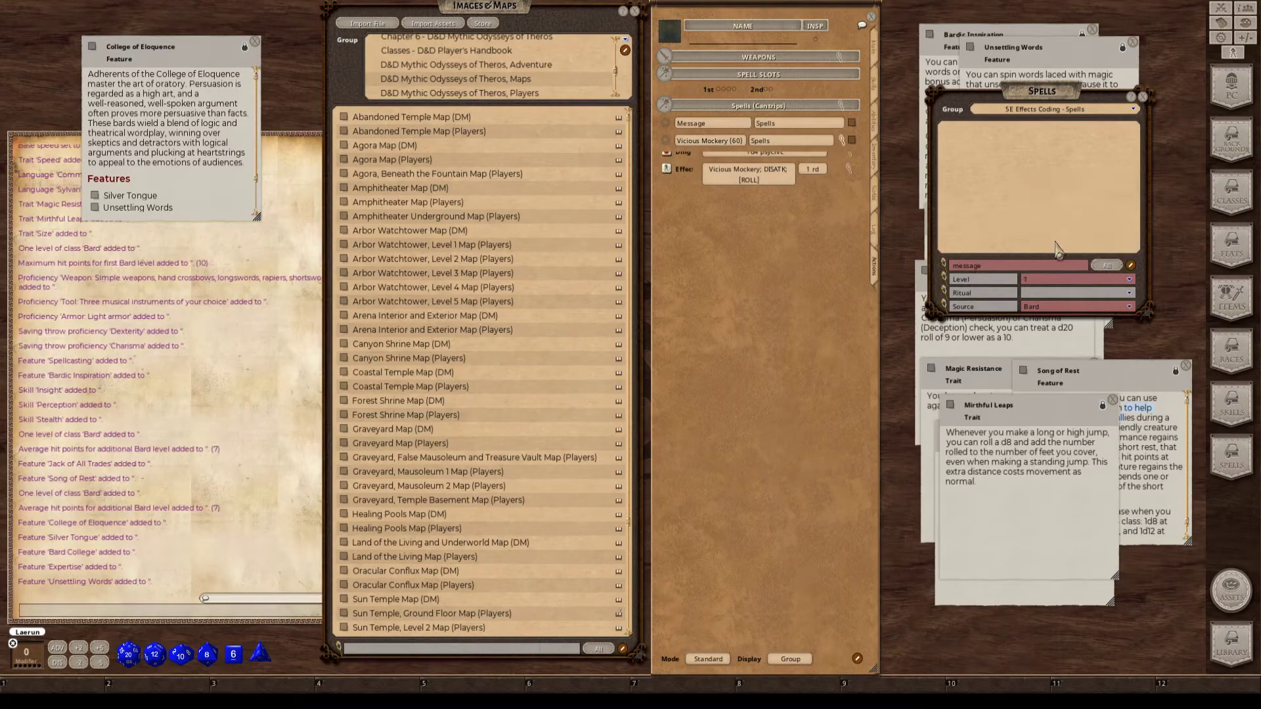
Clear the "message" search text from the spell list, keeping the level and source filters.
click(1012, 266)
key(BackSpace)
key(BackSpace)
key(BackSpace)
key(BackSpace)
key(BackSpace)
key(BackSpace)
key(BackSpace)
click(1077, 281)
click(1077, 284)
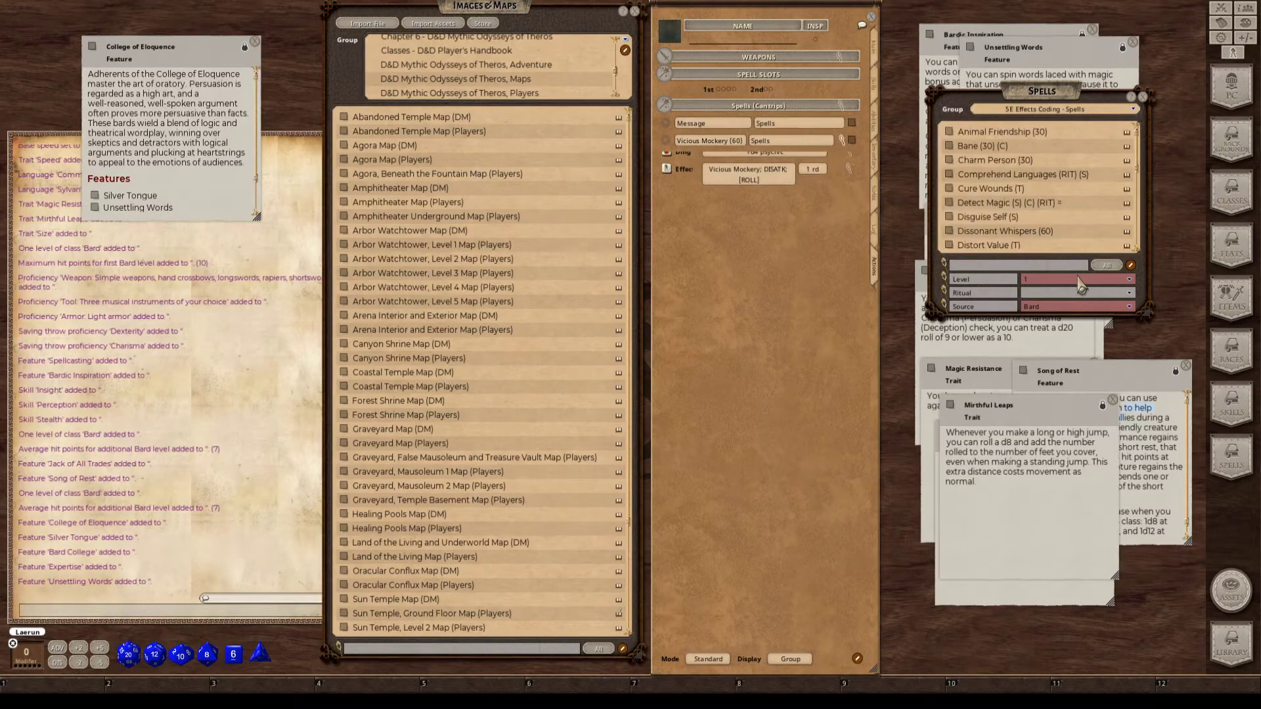
Add the level 1 spell Faerie Fire (60) (C) to the character sheet and collapse the Vicious Mockery details.
scroll(1030, 180, down, 2)
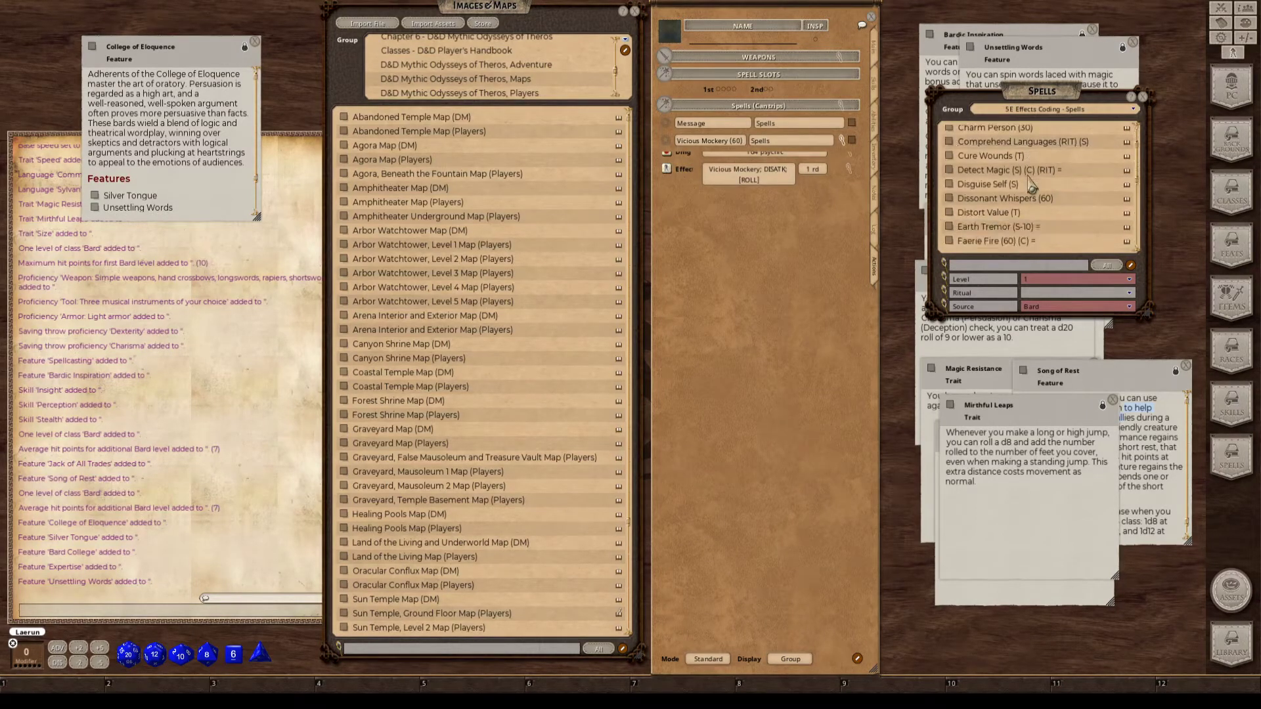
scroll(1023, 211, up, 2)
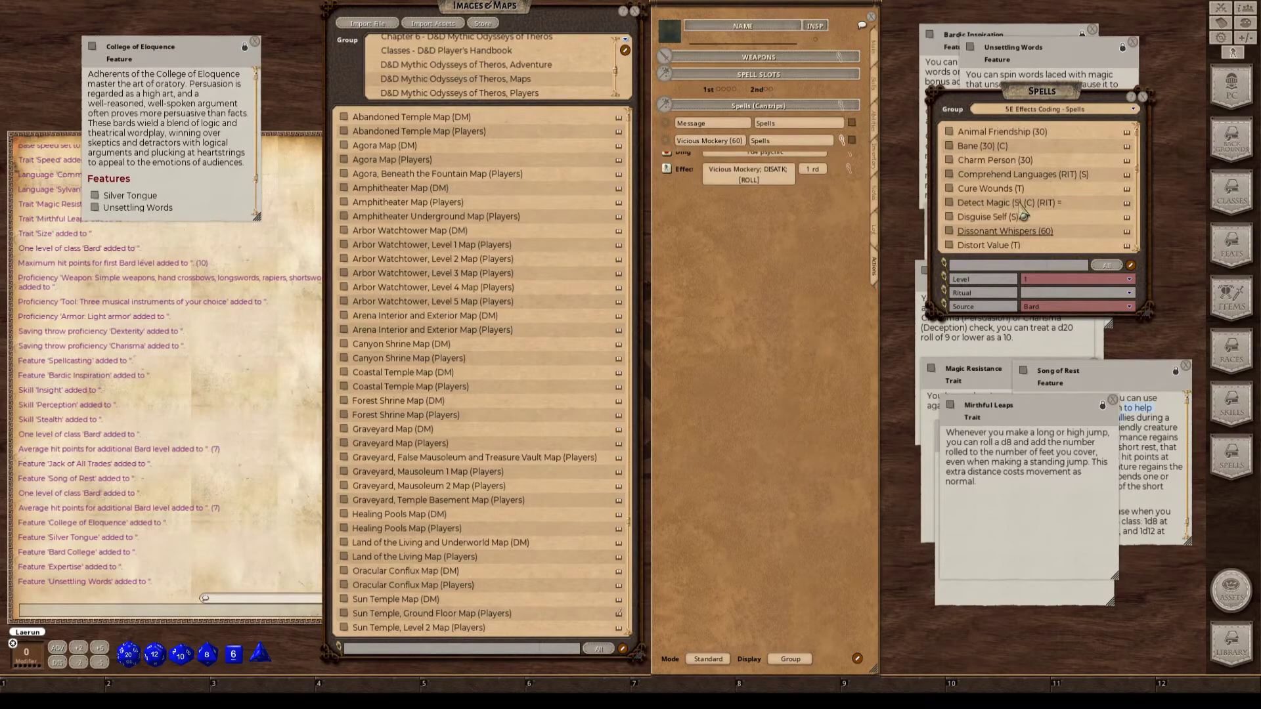
key(ctrl)
scroll(1029, 214, down, 1)
scroll(1030, 213, down, 5)
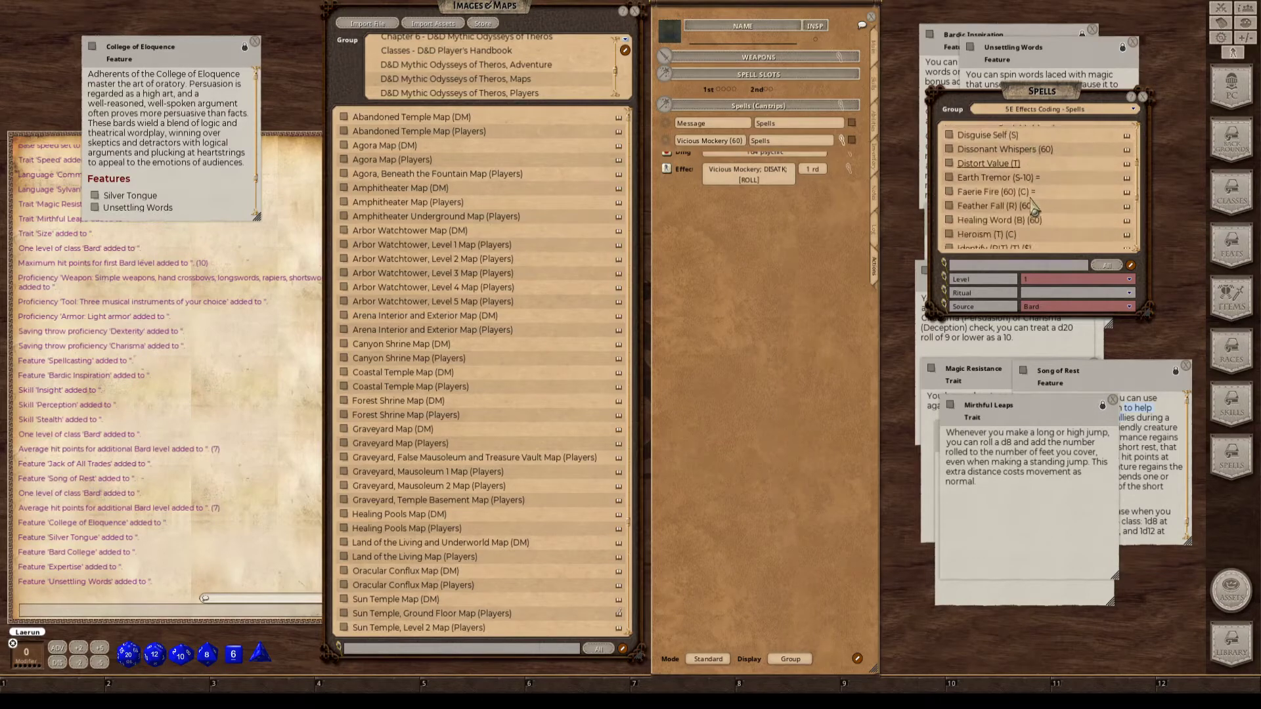
scroll(1034, 208, up, 6)
scroll(1034, 209, down, 5)
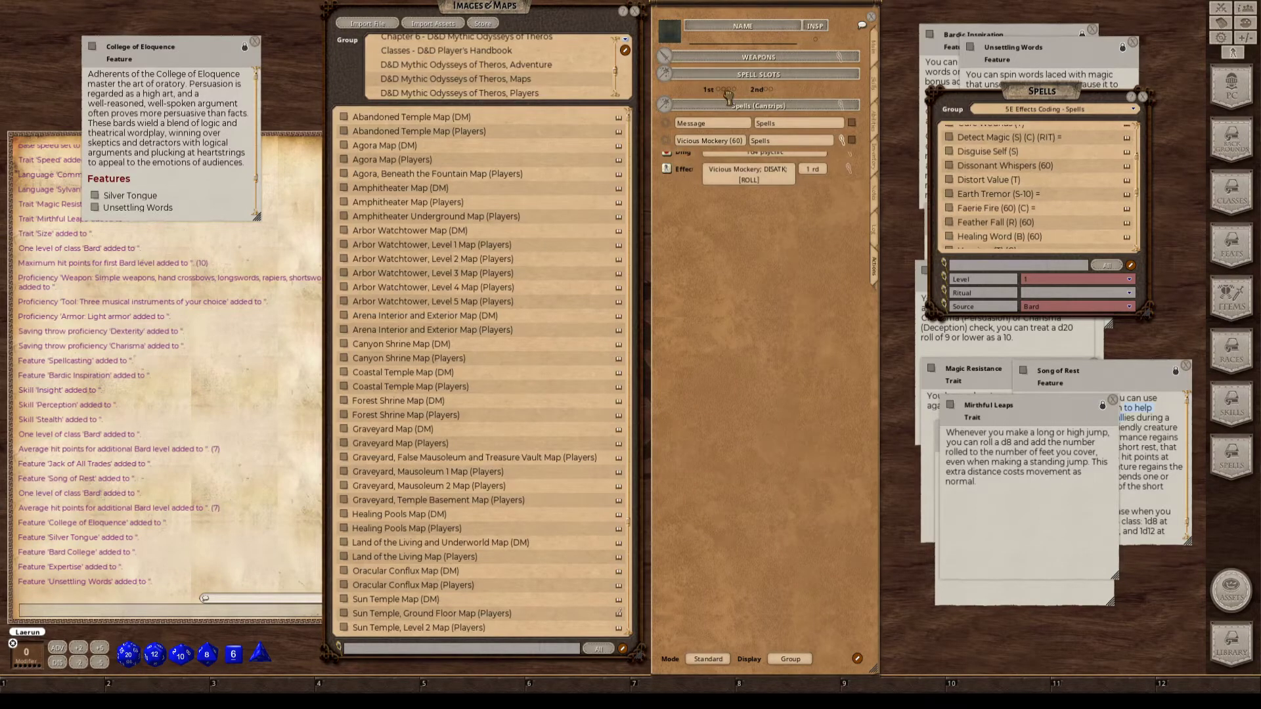
drag(727, 95, 823, 140)
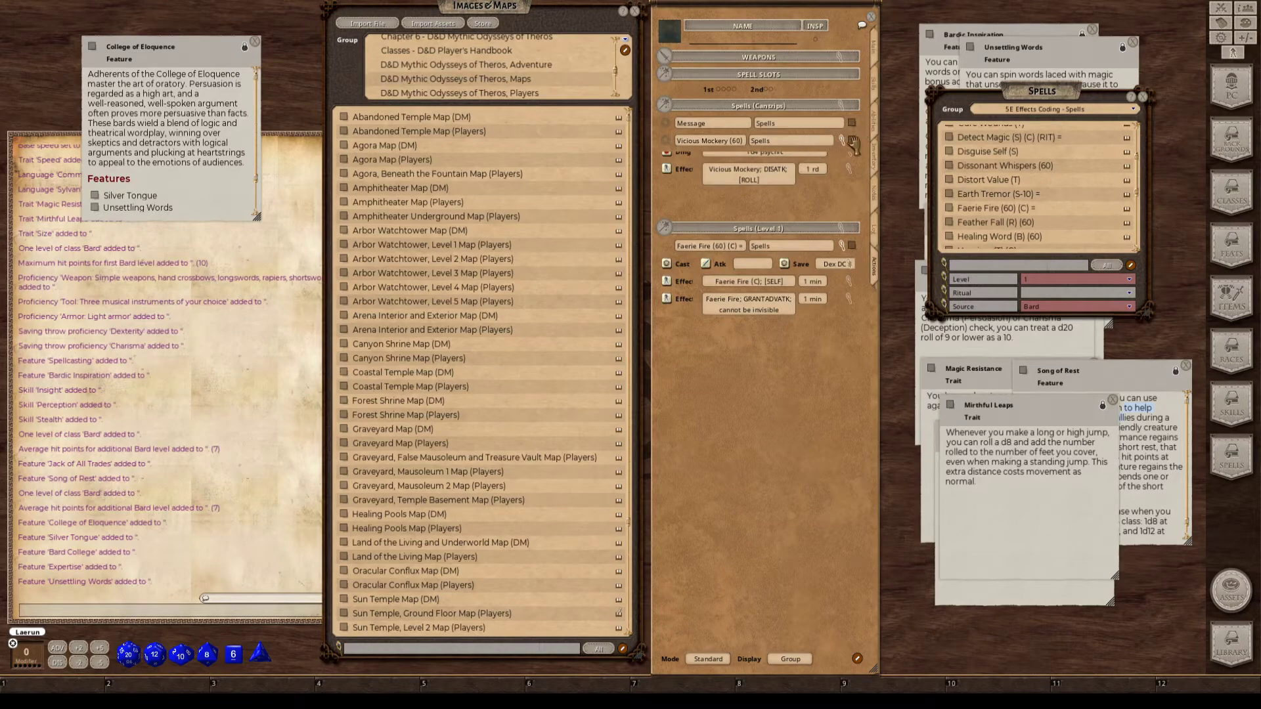
click(850, 141)
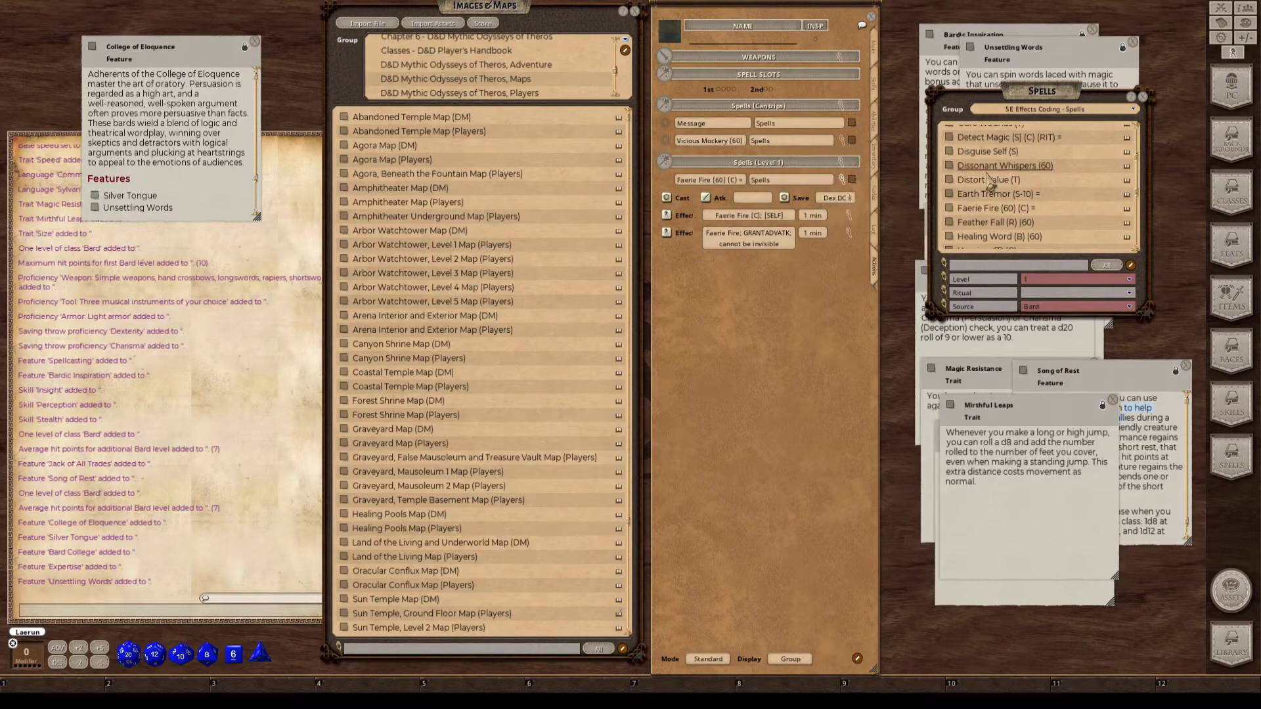
Add Cure Wounds (T) to the character's level 1 spells and collapse the Faerie Fire details.
scroll(991, 204, up, 2)
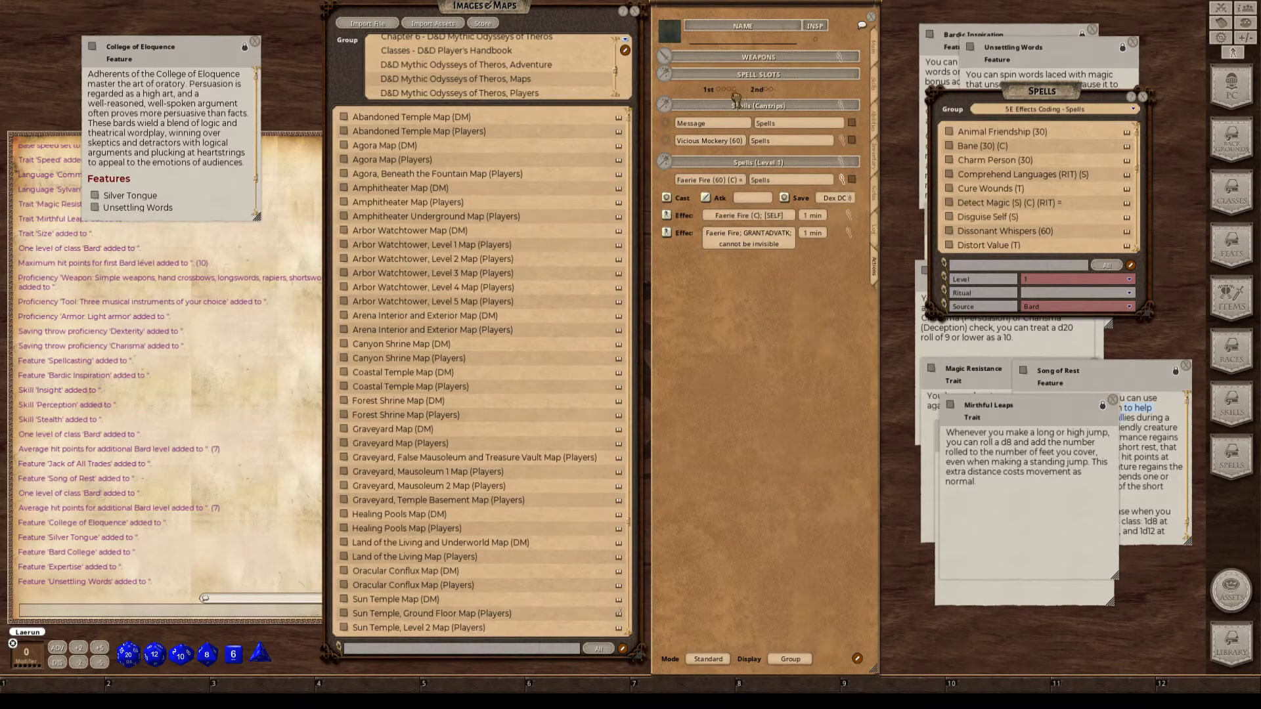
drag(725, 97, 727, 99)
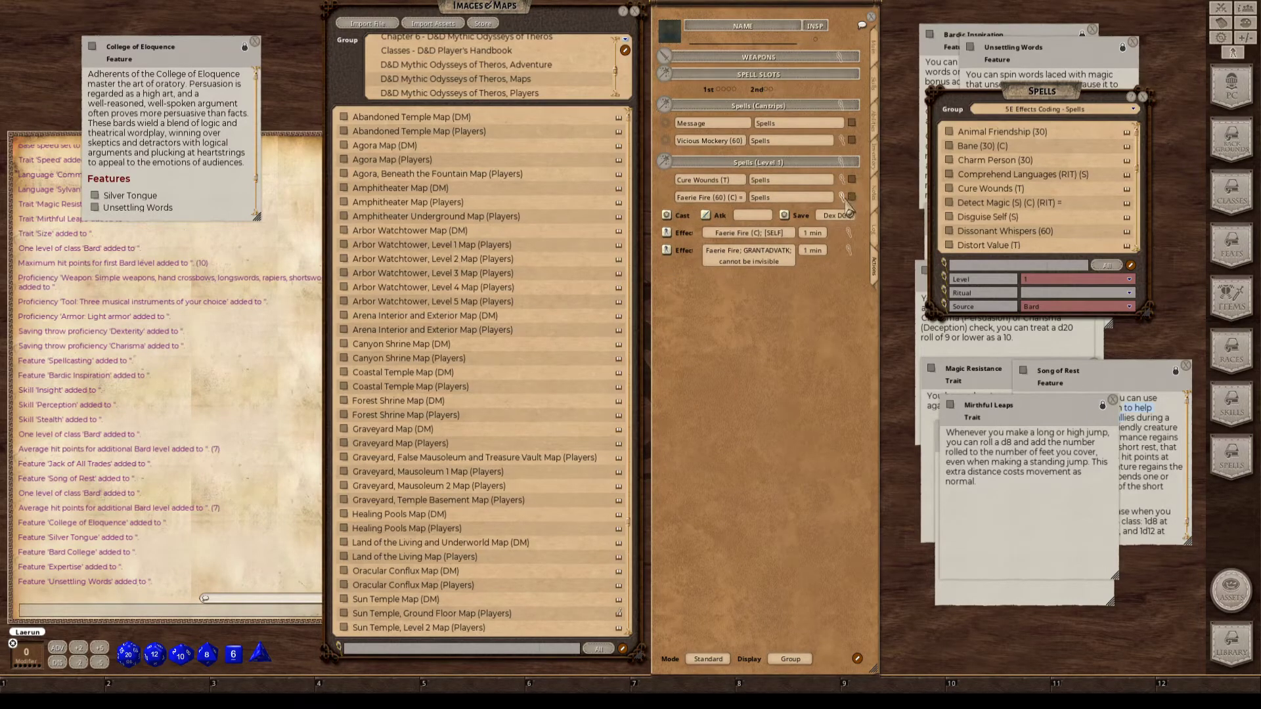
click(852, 197)
Add Tasha's Hideous Laughter (30) (C) and Thunderwave (5-15) to the level 1 spells, collapsing the Thunderwave details.
scroll(1070, 217, down, 2)
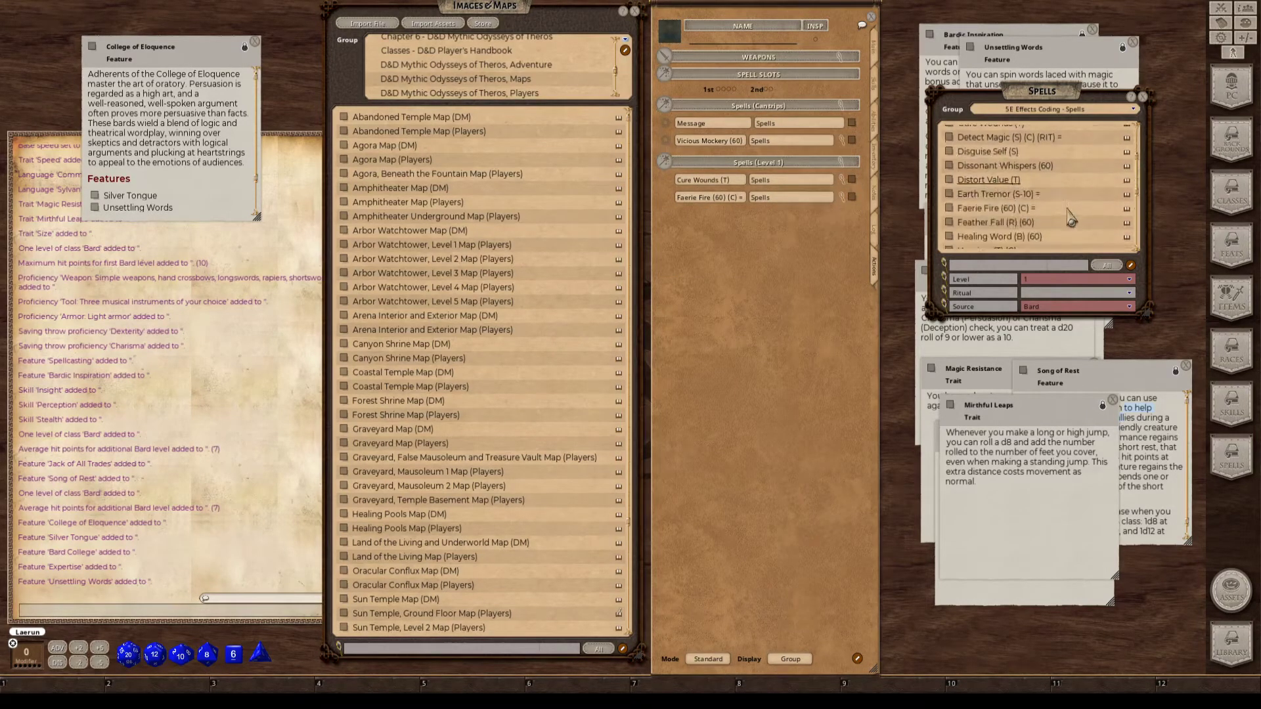
scroll(1018, 222, down, 1)
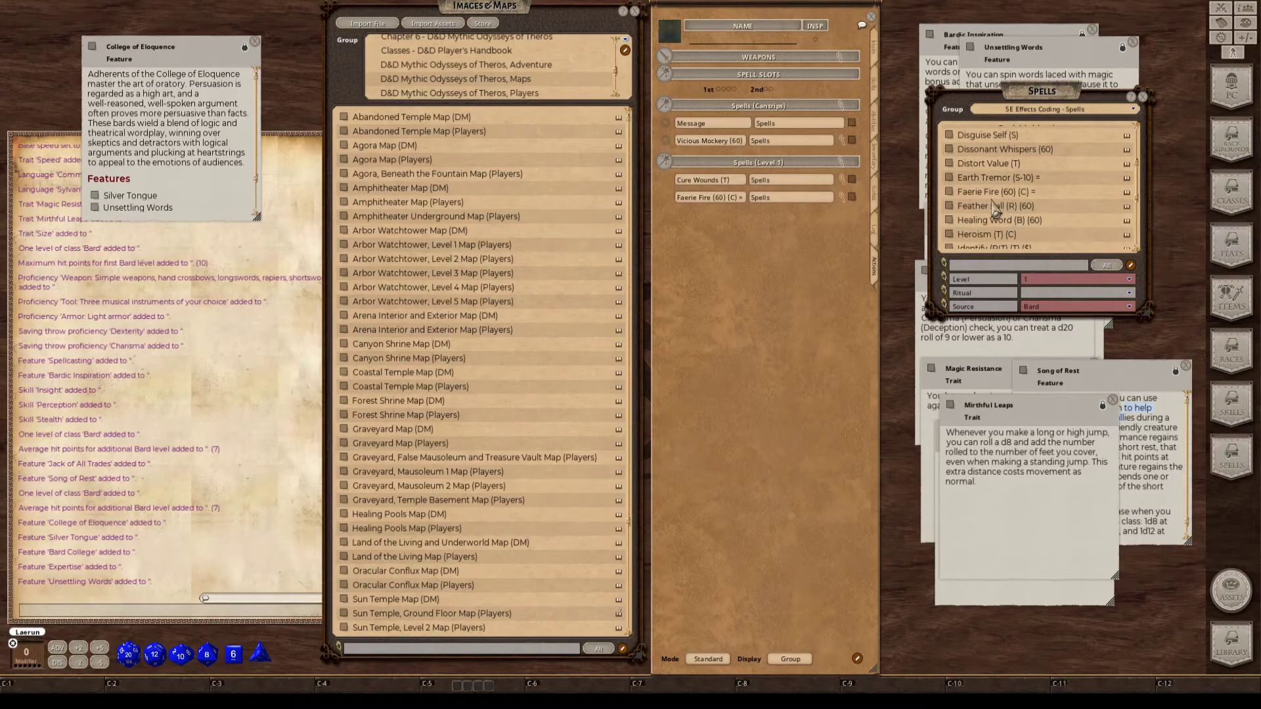
scroll(995, 220, down, 3)
scroll(995, 222, down, 4)
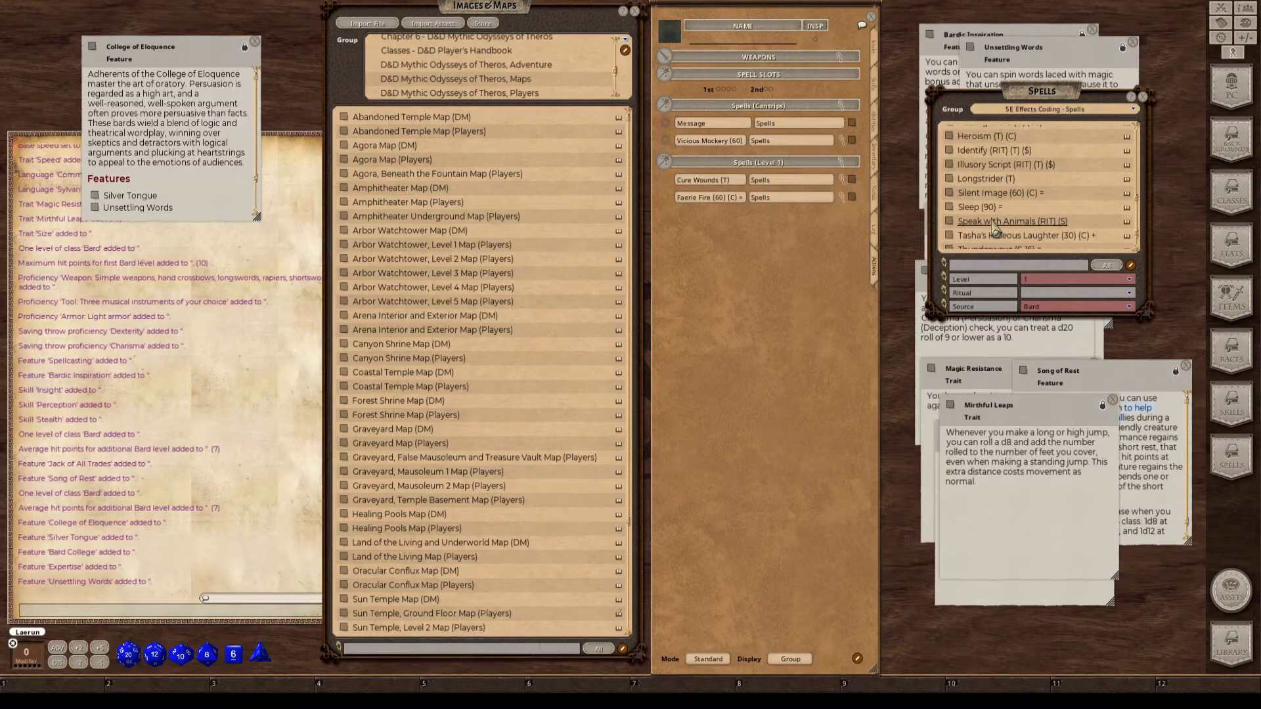
scroll(1039, 217, down, 1)
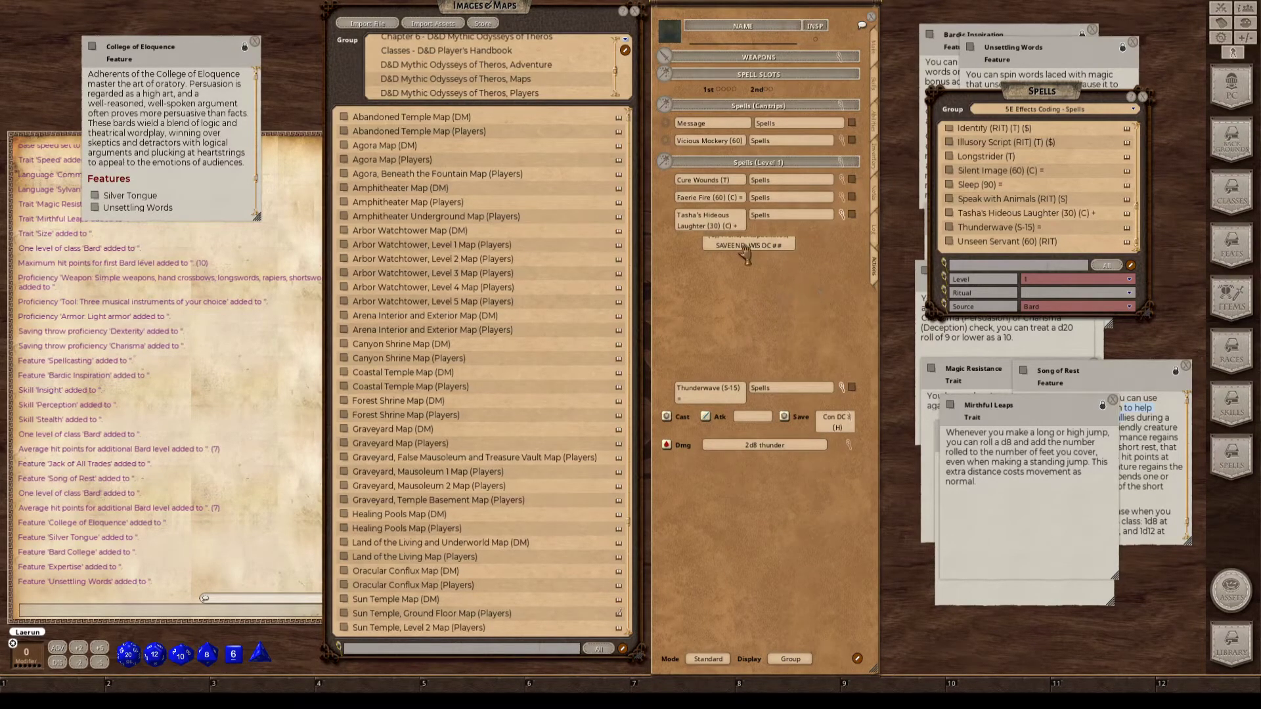
key(ctrl)
click(846, 403)
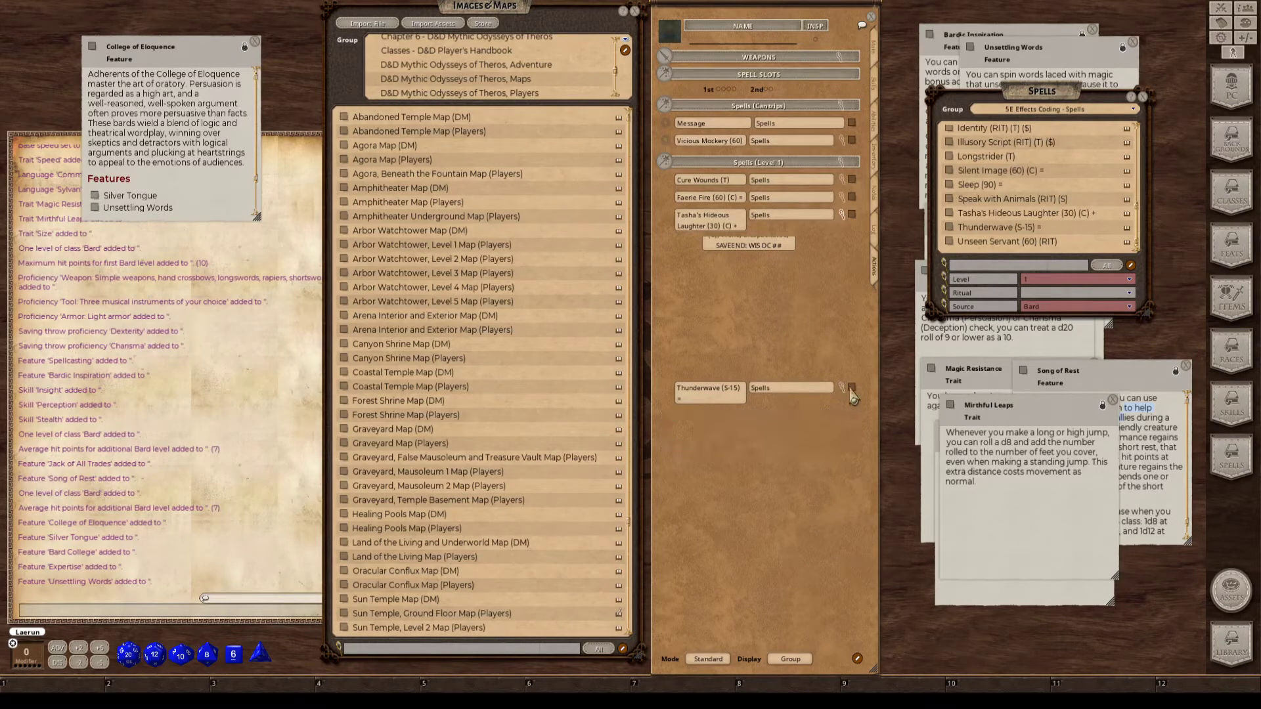
Delete the Thunderwave entry from the character's level 1 spells and collapse the Tasha's Hideous Laughter details.
right_click(854, 394)
click(825, 421)
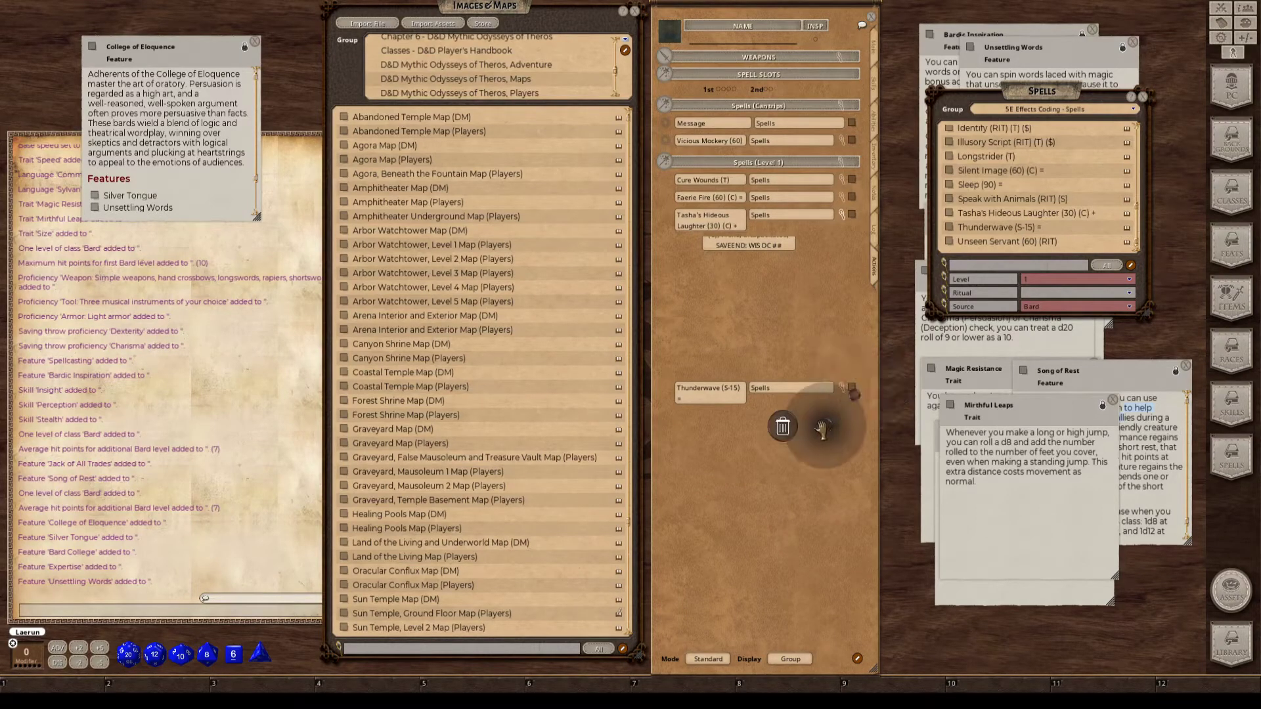
click(783, 428)
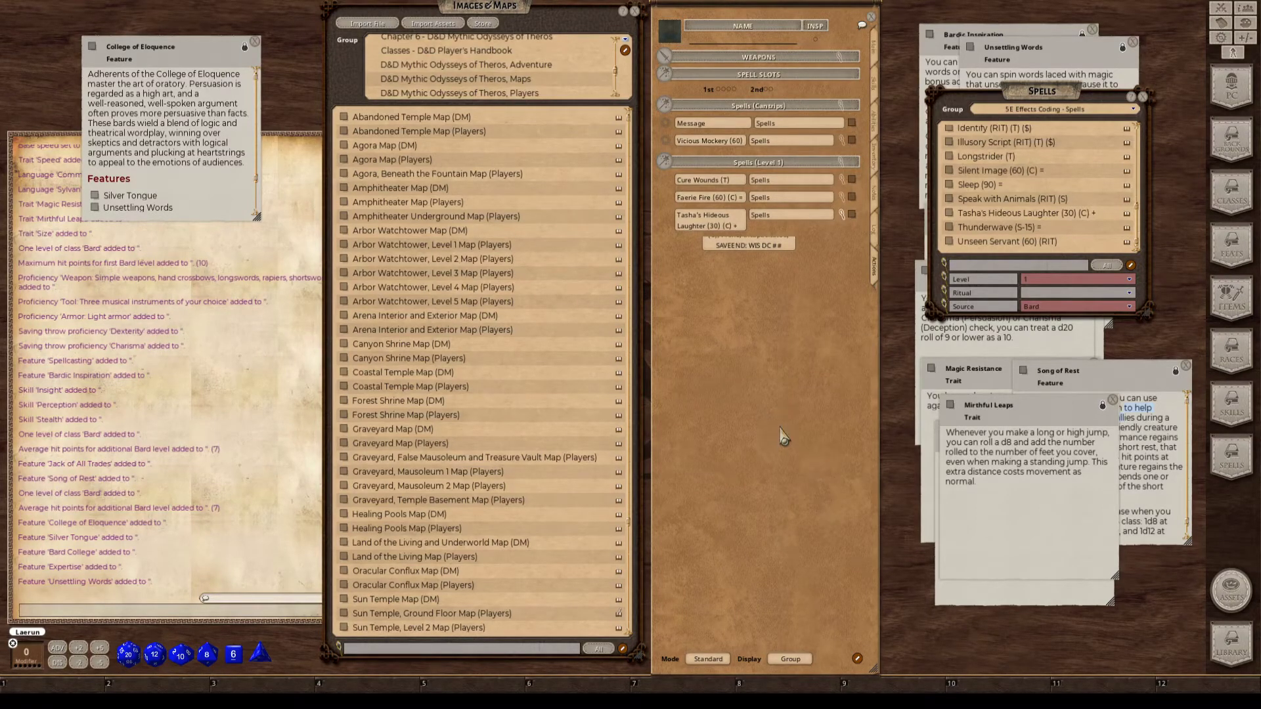
click(841, 216)
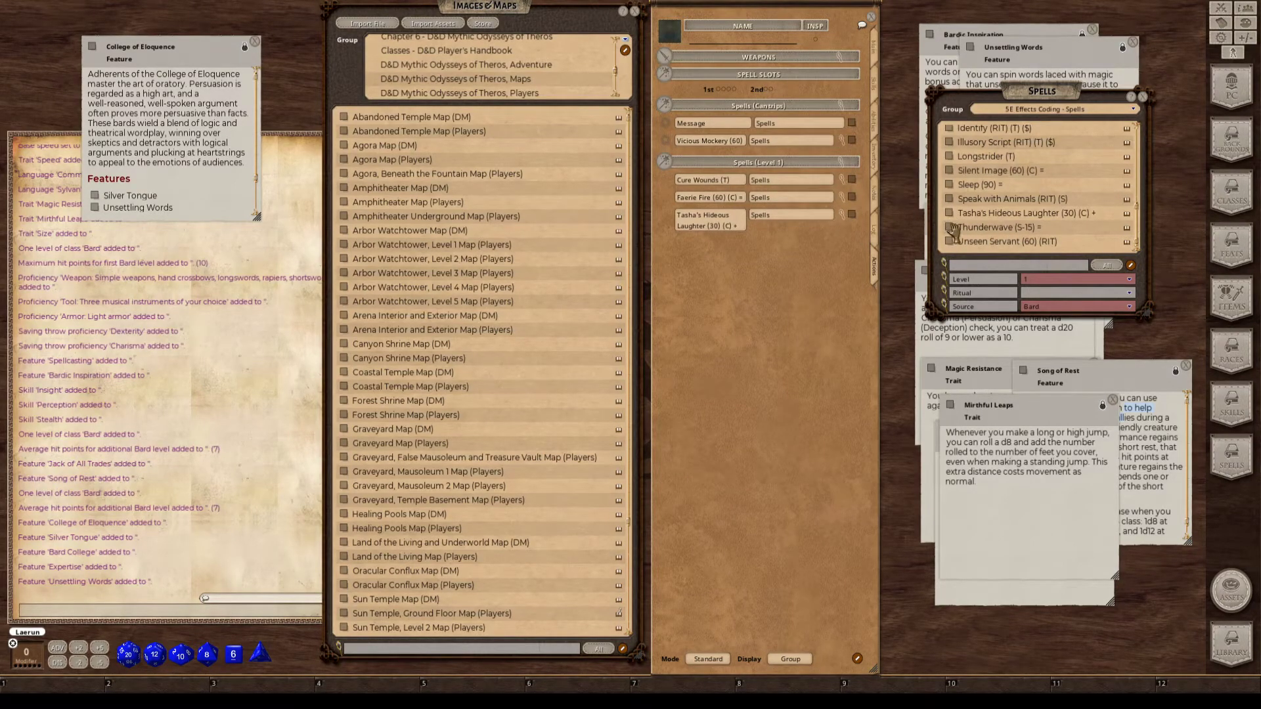
Add Thunderwave (5-15) to the level 1 spells again with its details collapsed, and nudge the character sheet slightly toward the Images & Maps list.
drag(954, 230, 729, 286)
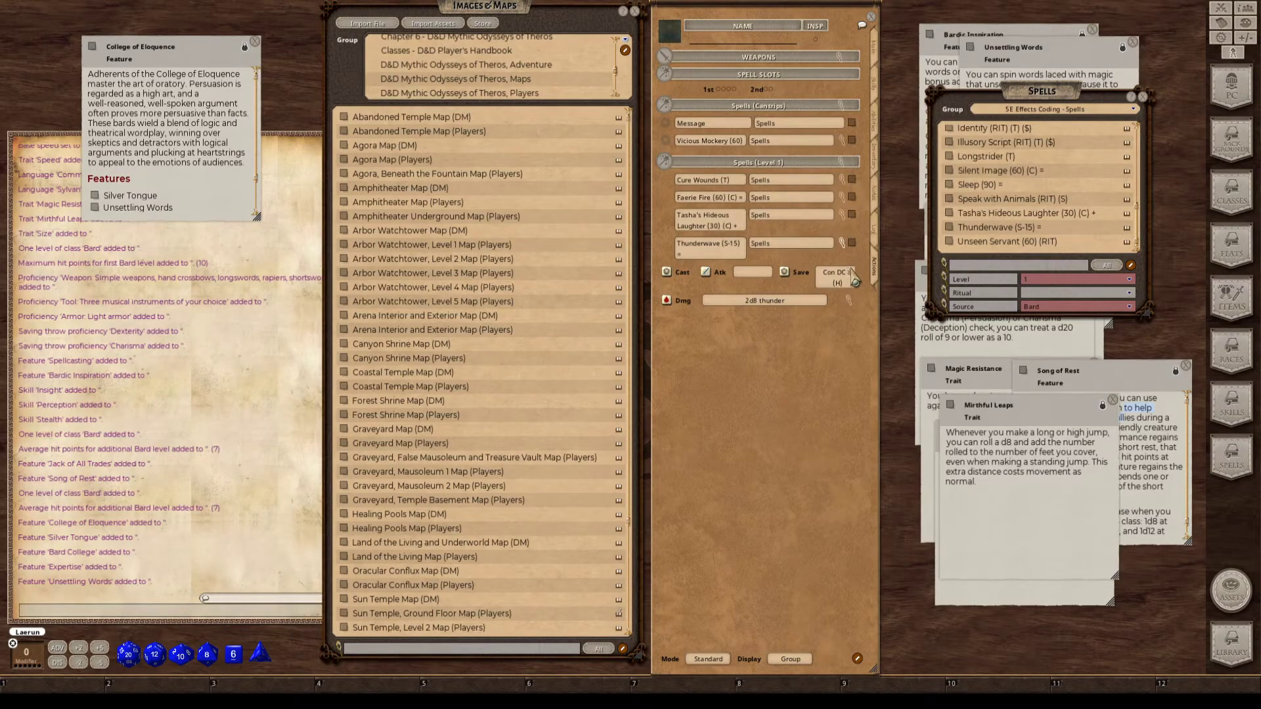
click(844, 248)
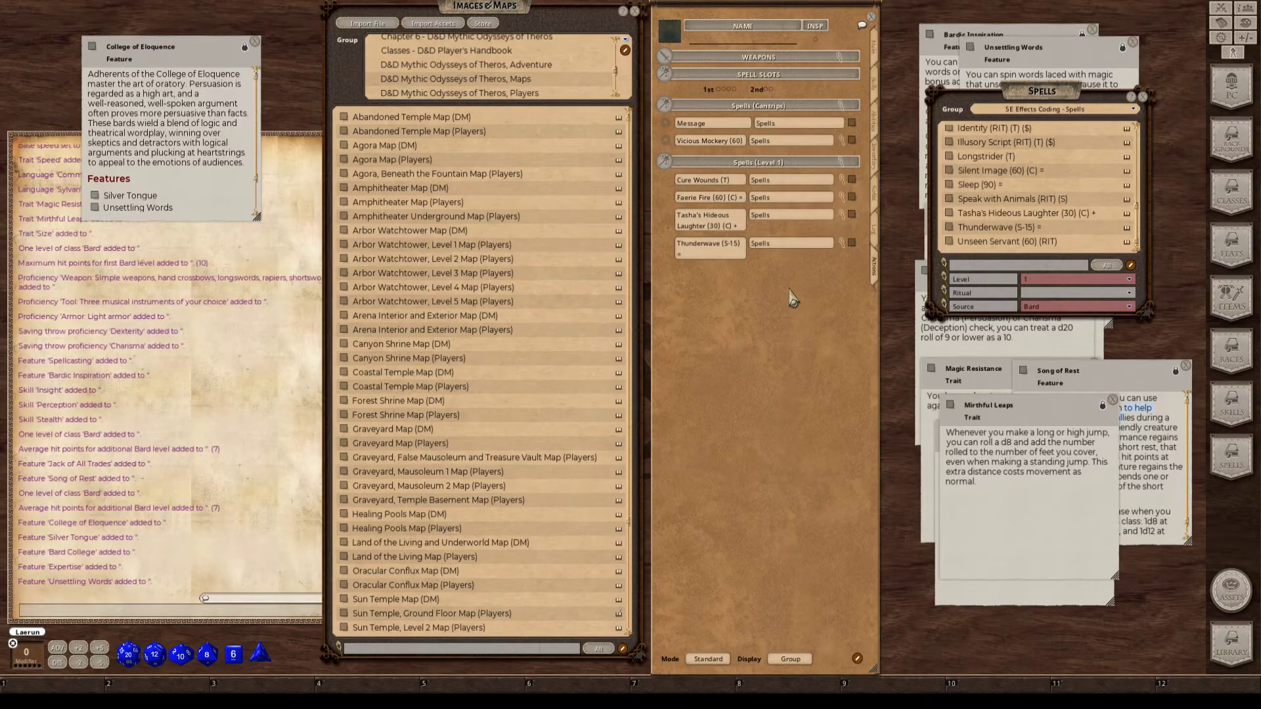
key(ctrl)
drag(782, 355, 784, 355)
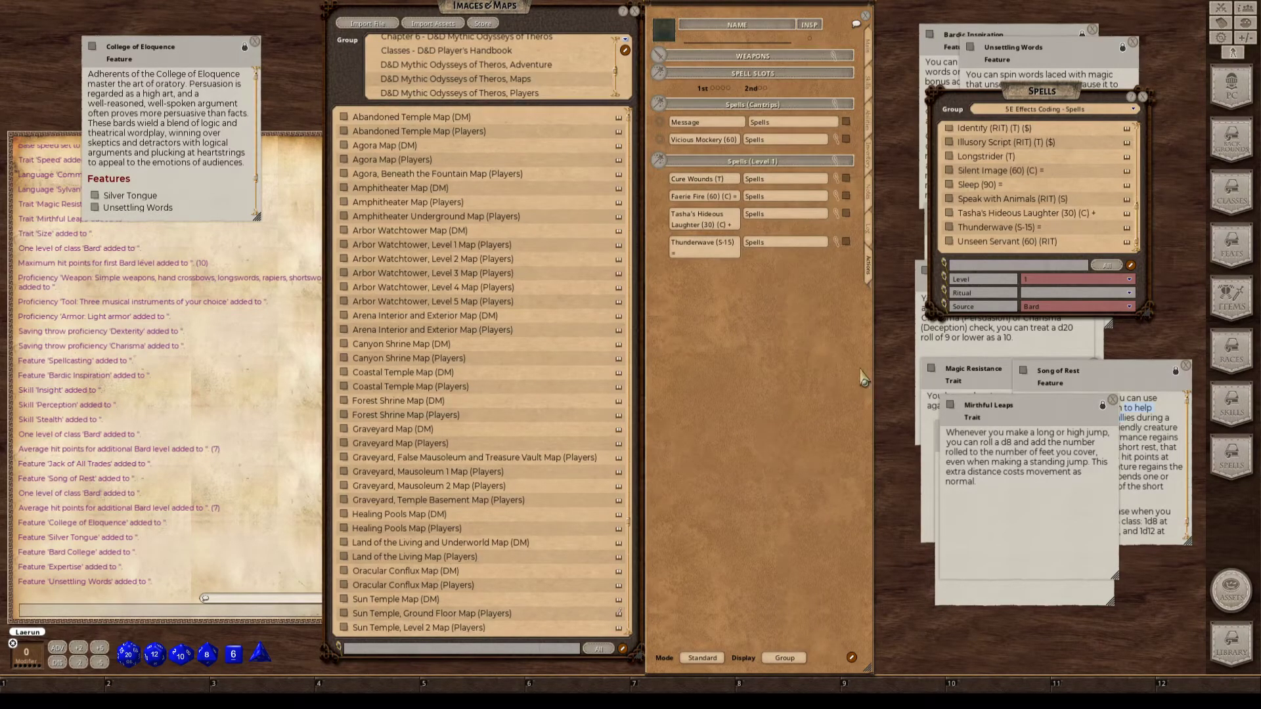
Review the level 1 Bard spells, and set the spell list's level filter to 2.
scroll(1051, 213, up, 5)
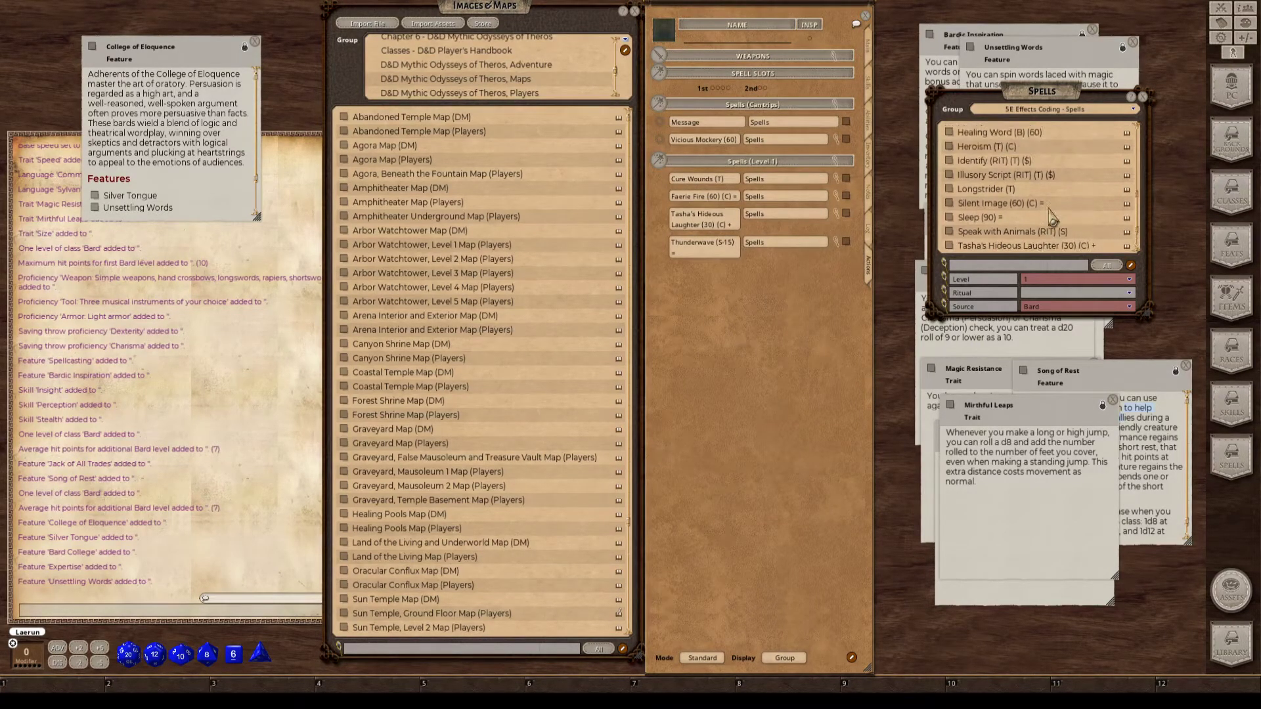
scroll(1051, 213, up, 1)
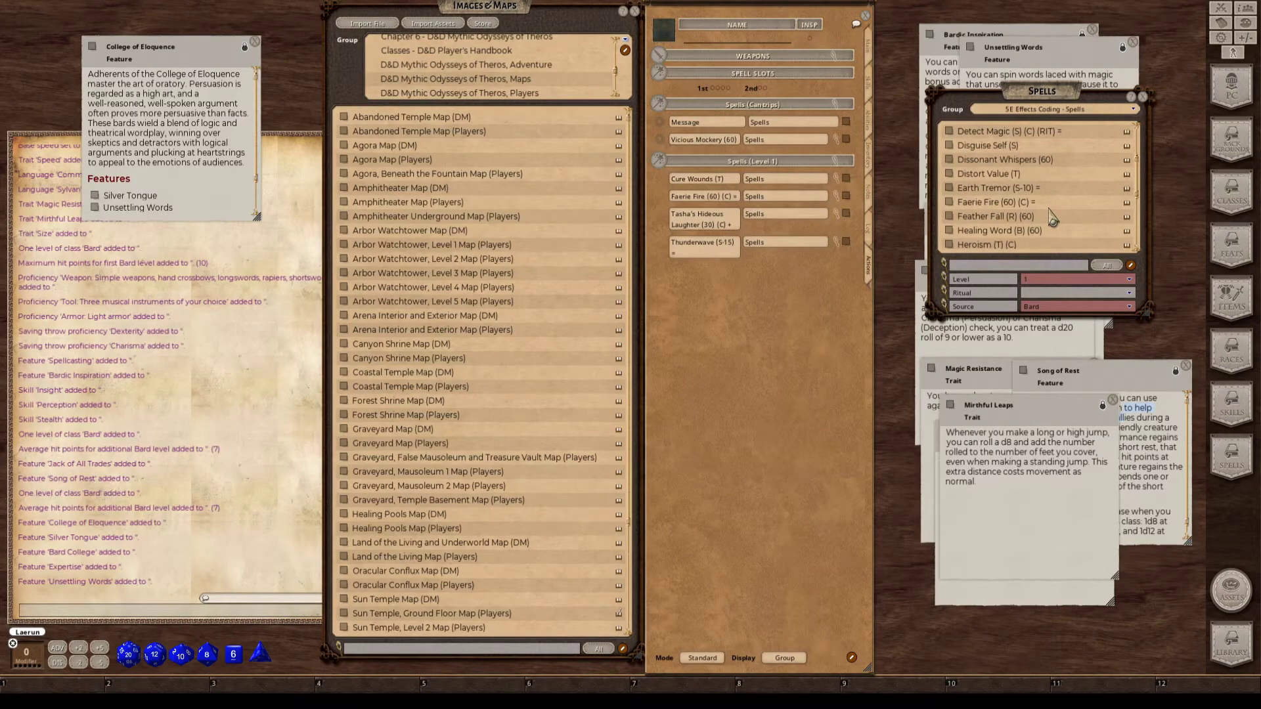
scroll(1050, 217, down, 4)
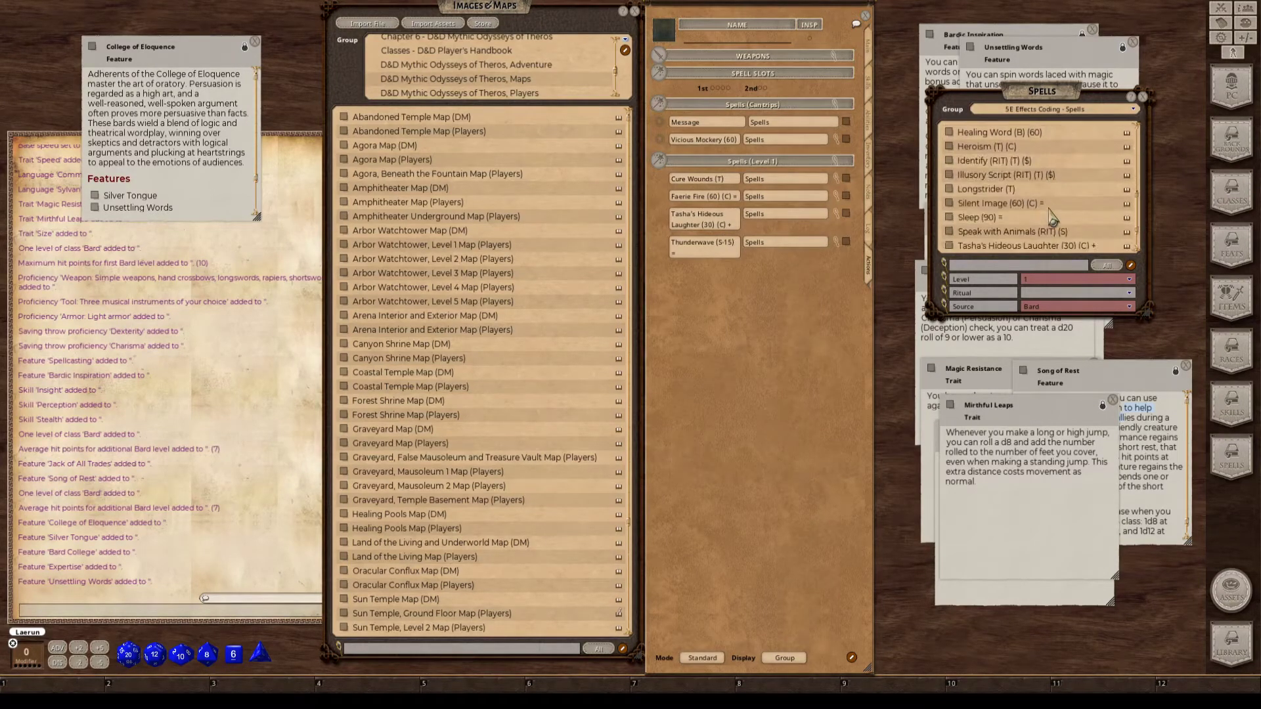
click(1129, 279)
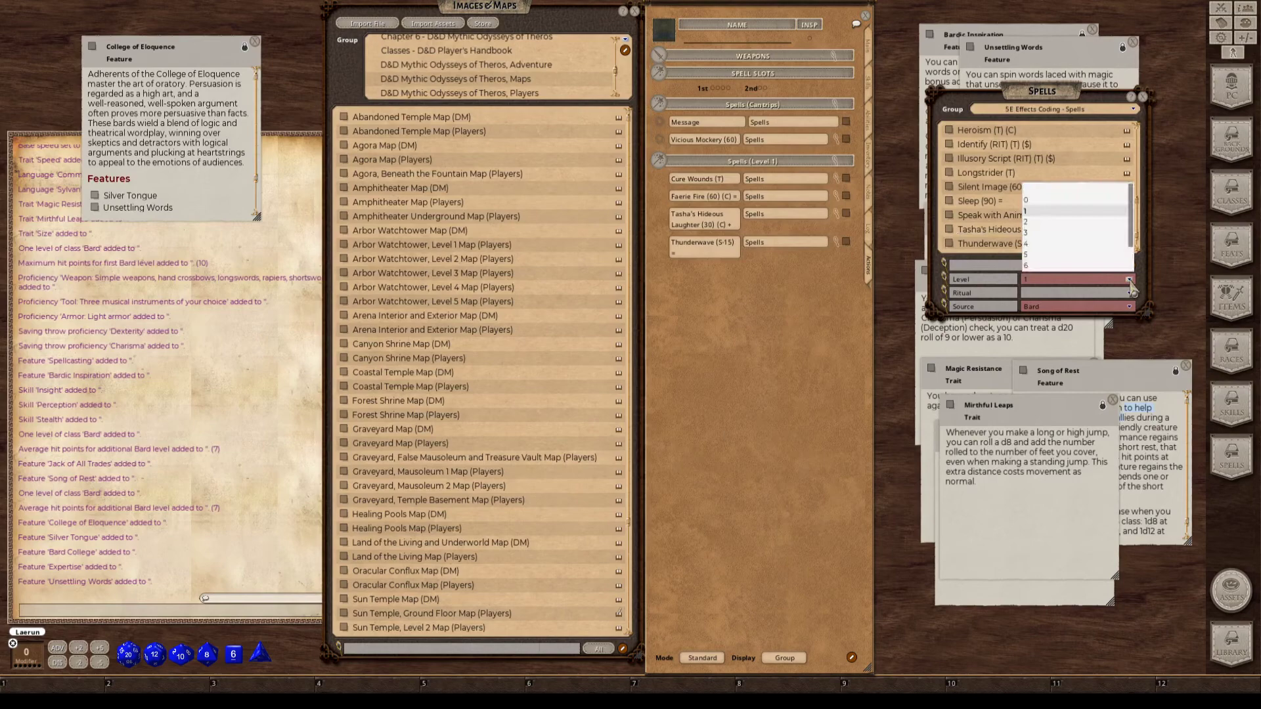
click(1026, 224)
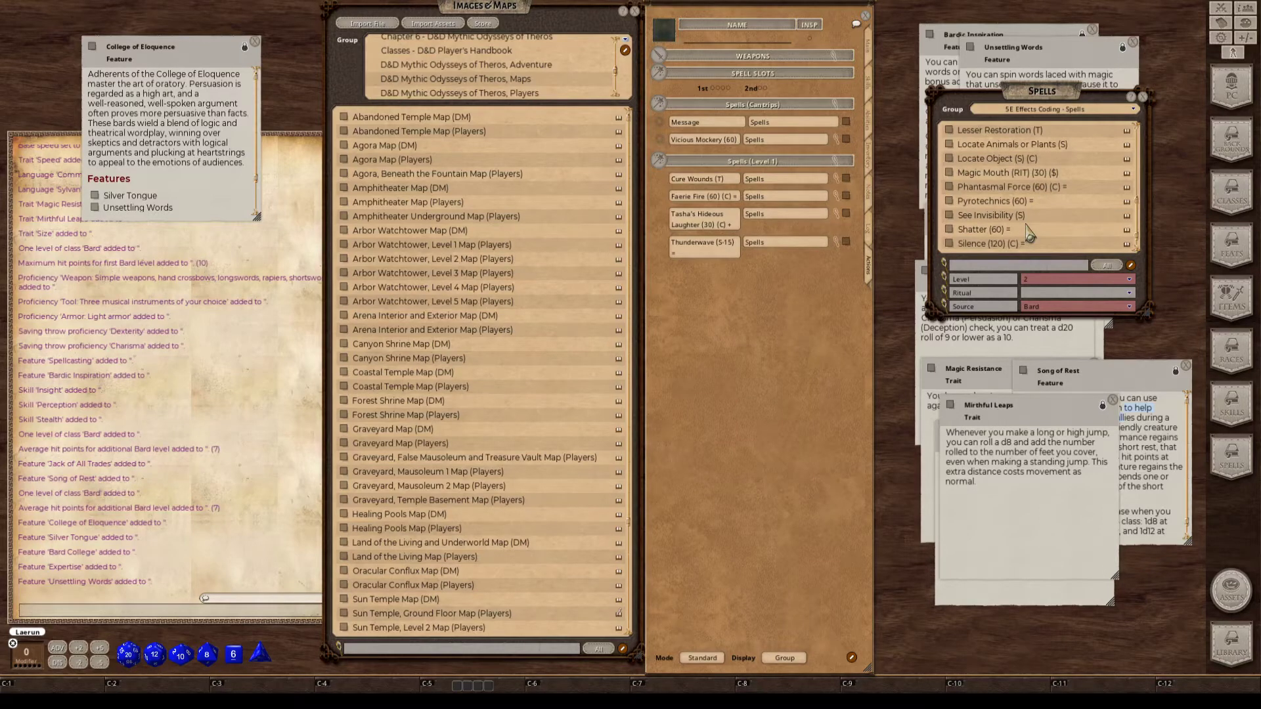
Add Silence (120) (C) from the filtered Bard spell list to the character's level 2 spells.
scroll(1050, 226, down, 3)
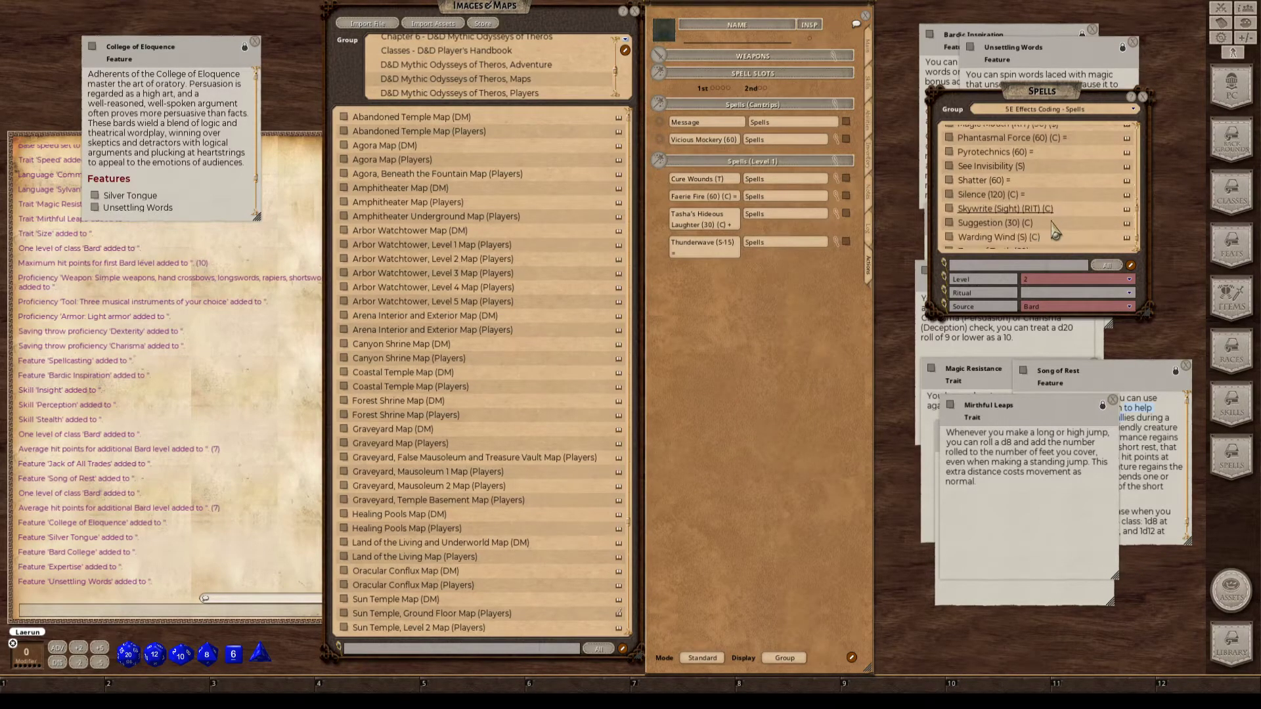
scroll(1054, 230, down, 1)
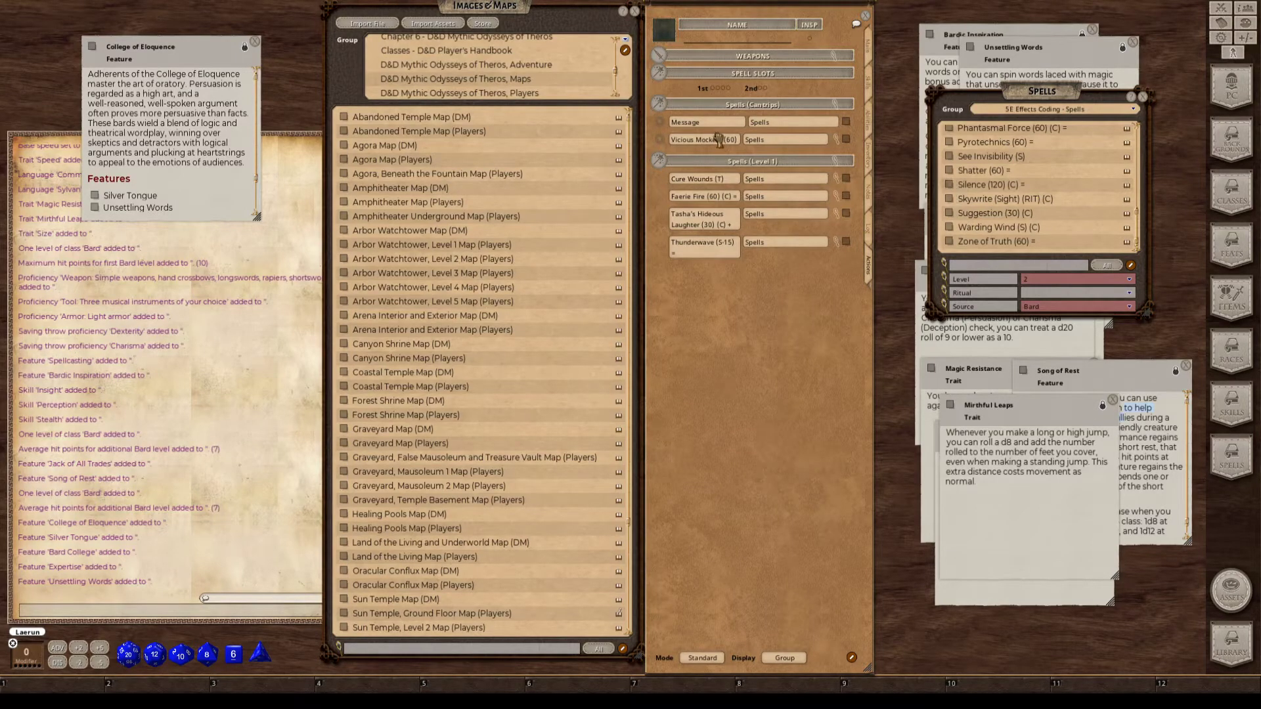
double_click(1039, 182)
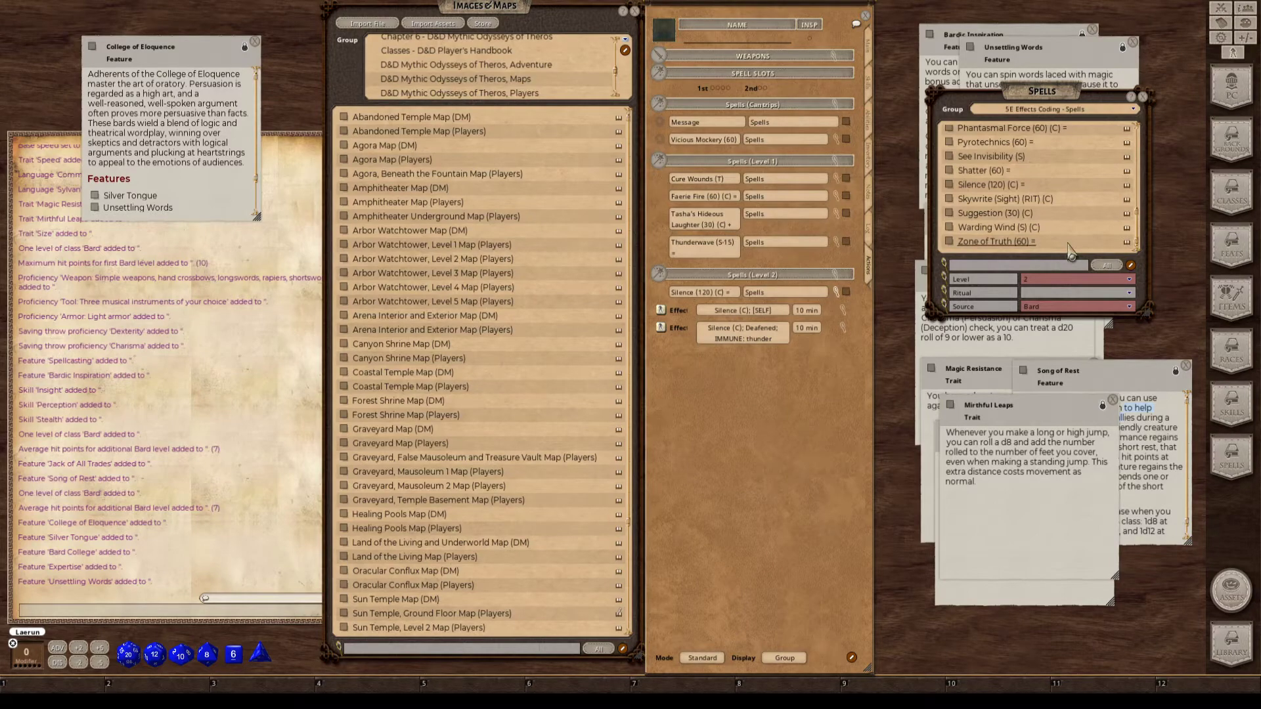
Look through the level 2 Bard spells for another spell for the character.
scroll(1069, 248, up, 4)
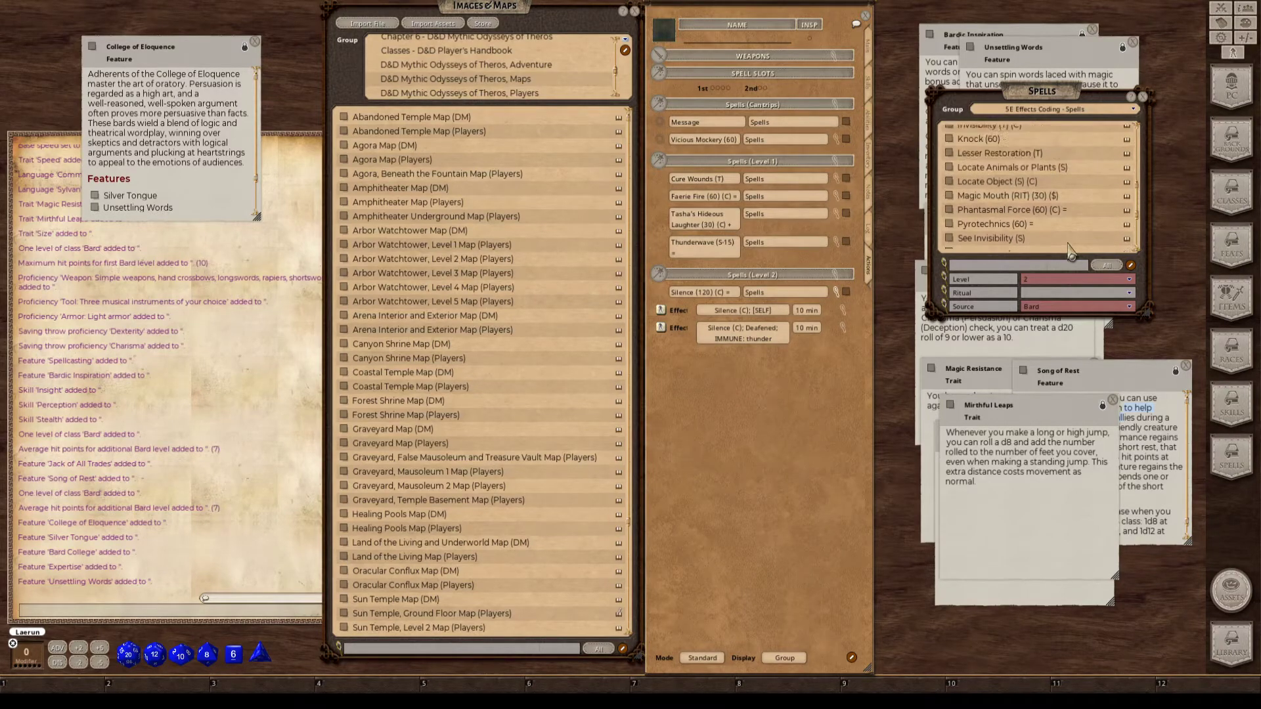
scroll(1068, 248, up, 3)
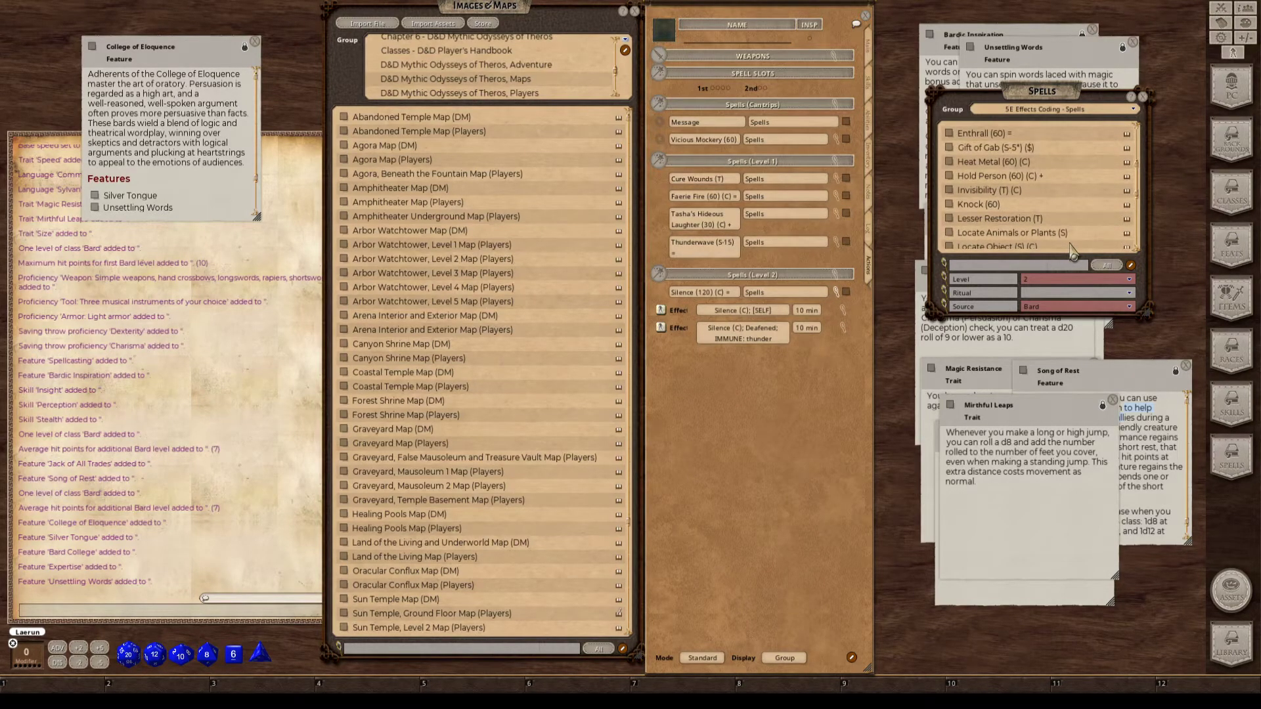
scroll(1070, 250, up, 4)
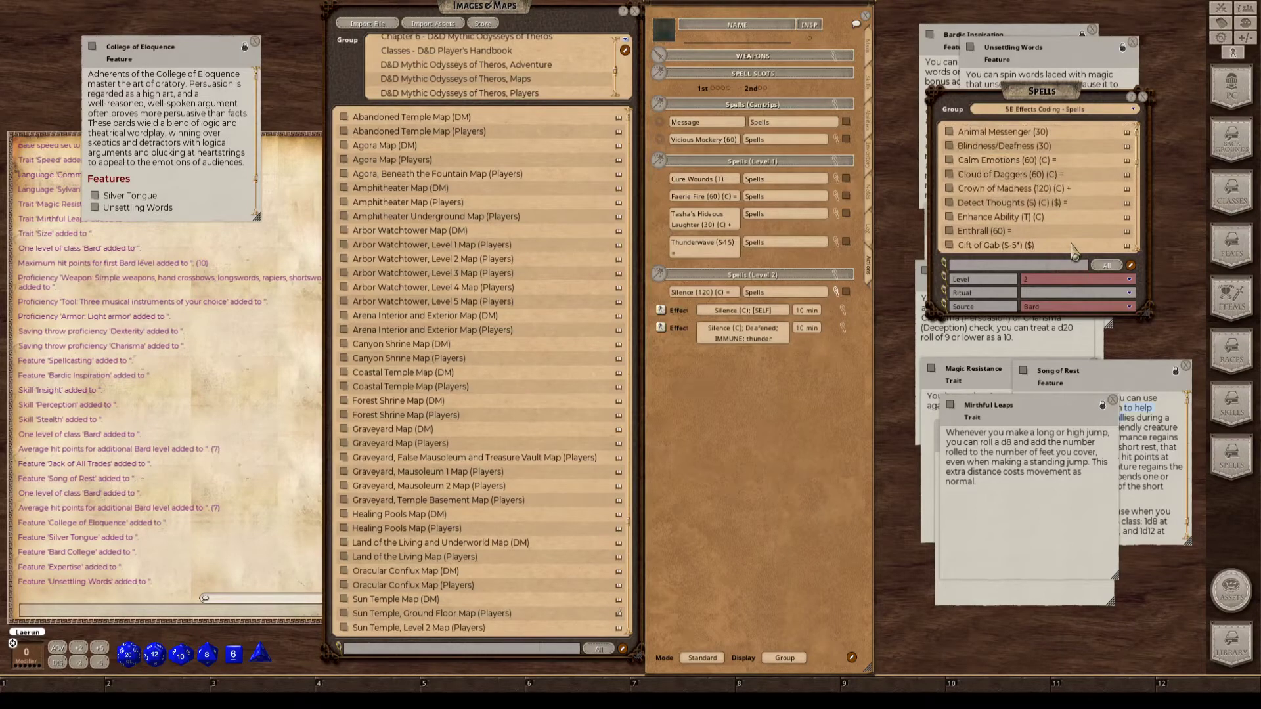
key(ctrl)
scroll(1064, 220, down, 3)
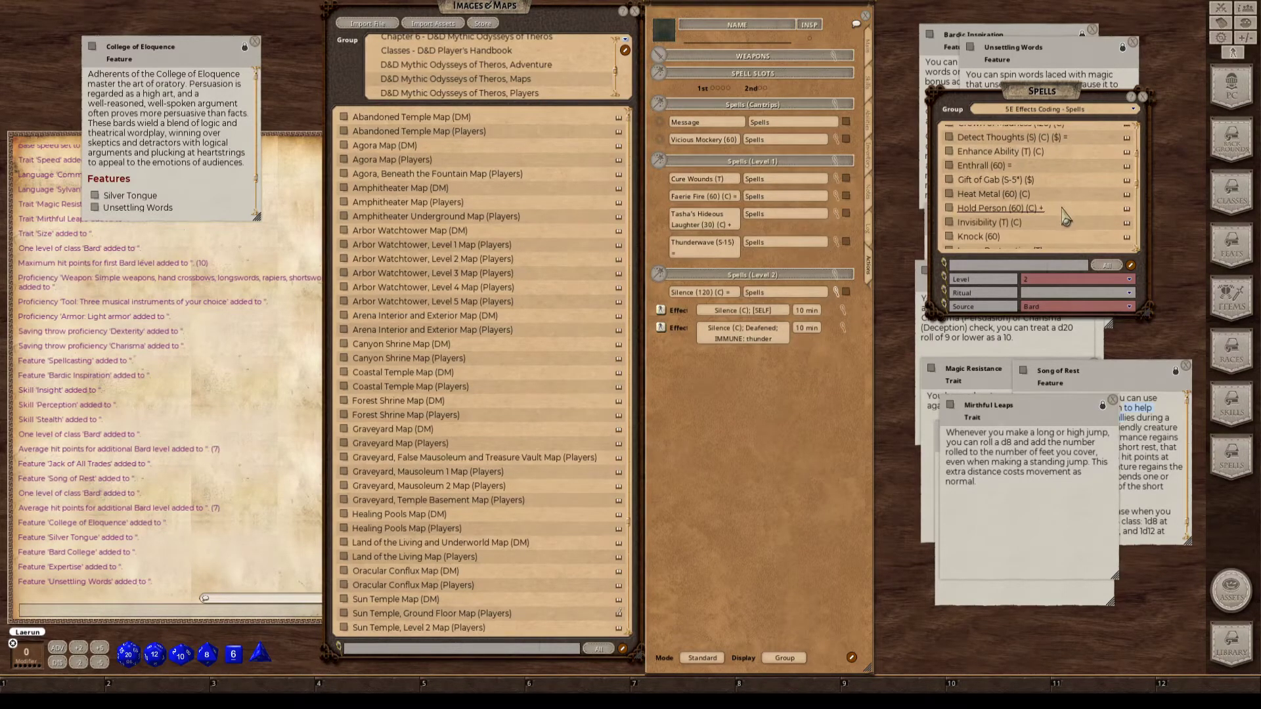
scroll(1064, 218, down, 5)
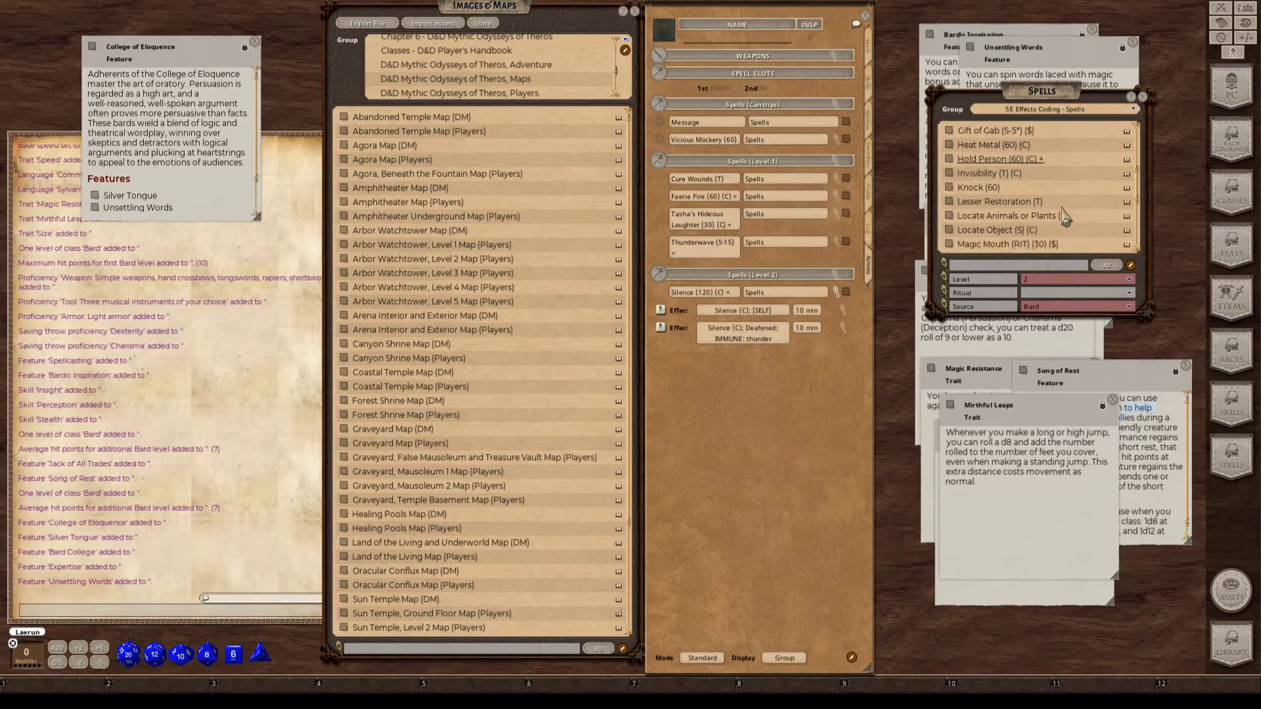
Add the Suggestion (30) (C) spell from the level 2 Bard spell list to the character's Level 2 spells.
scroll(1064, 218, down, 5)
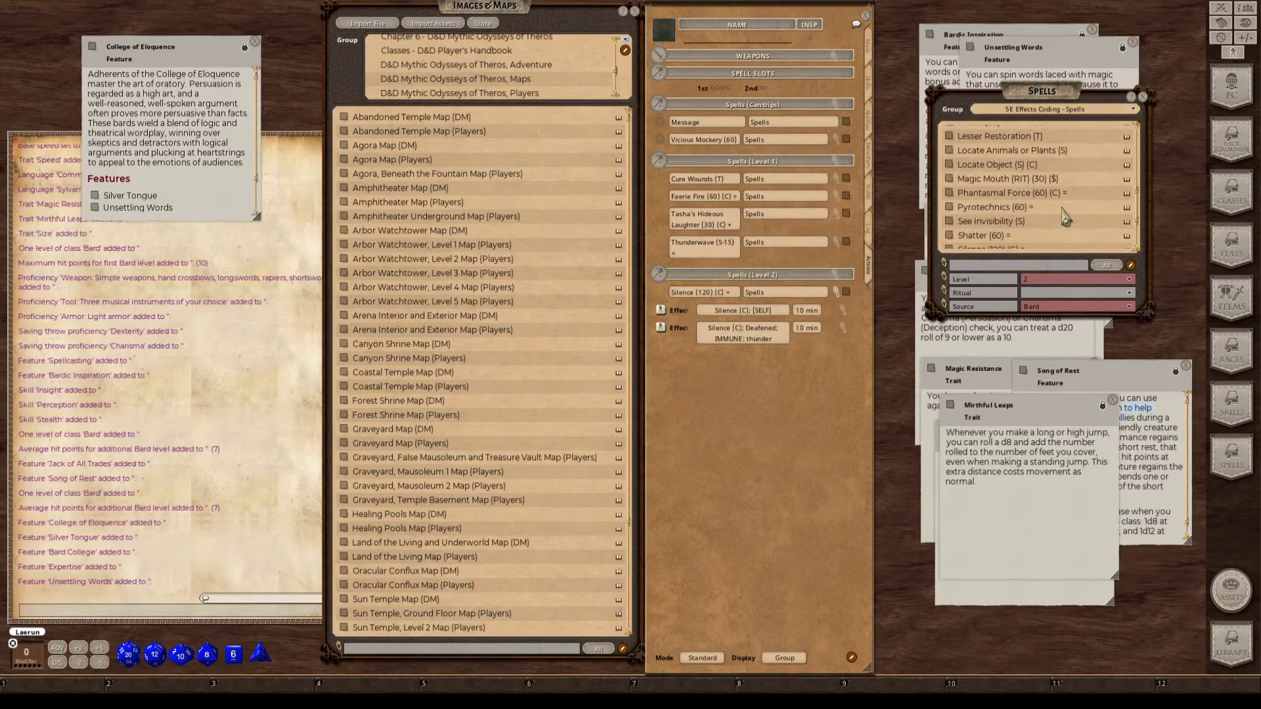
scroll(1065, 218, down, 3)
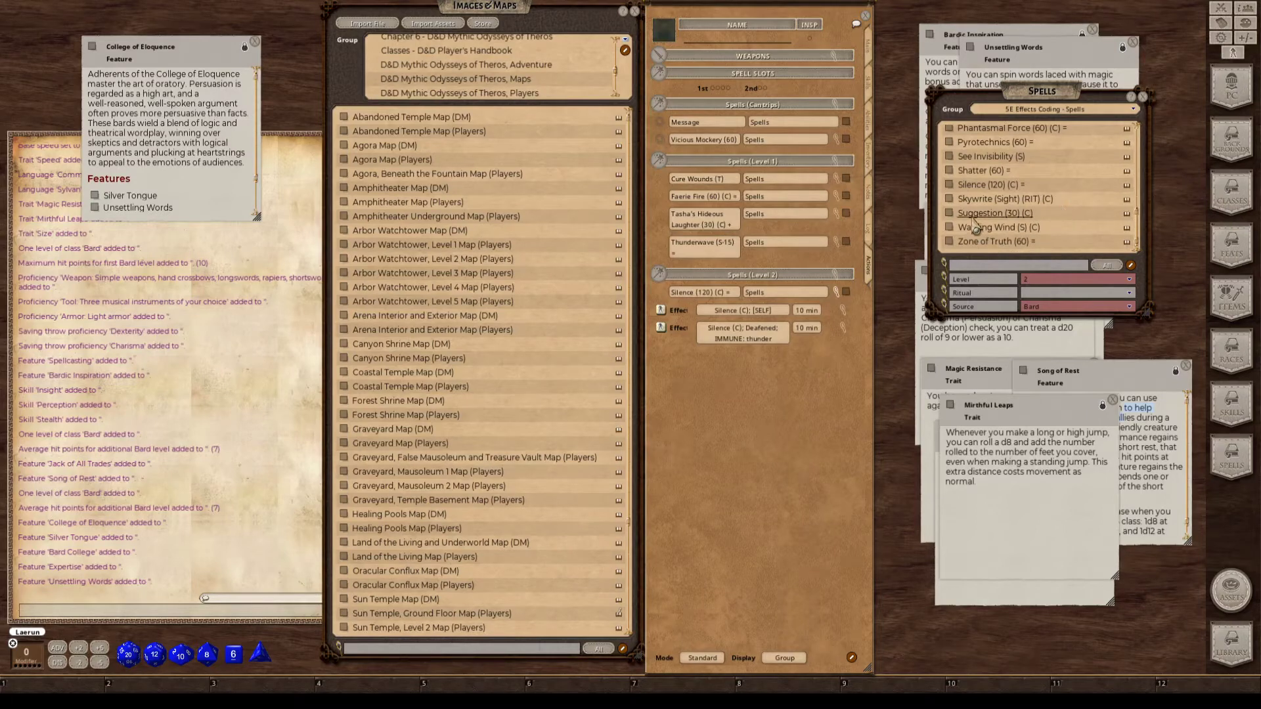
key(ctrl)
drag(774, 93, 775, 96)
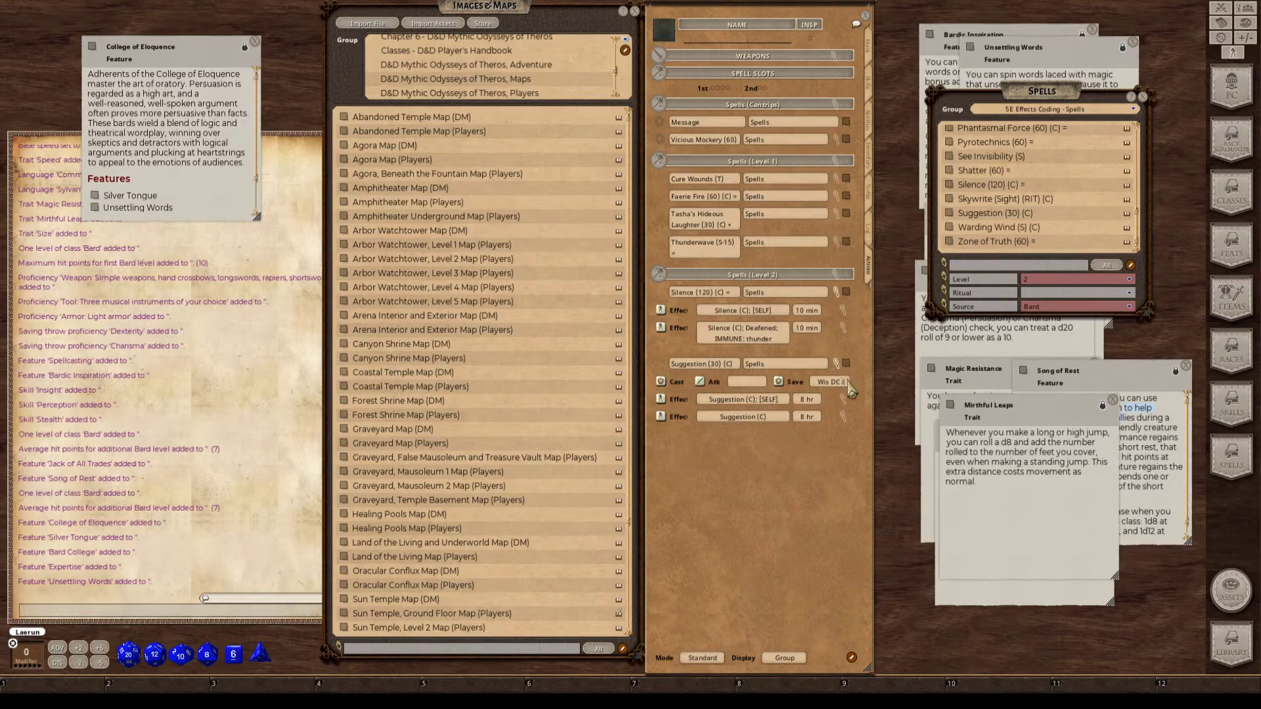
Check the ability settings of the Suggestion spell's save and collapse the Silence spell's effect details.
click(848, 388)
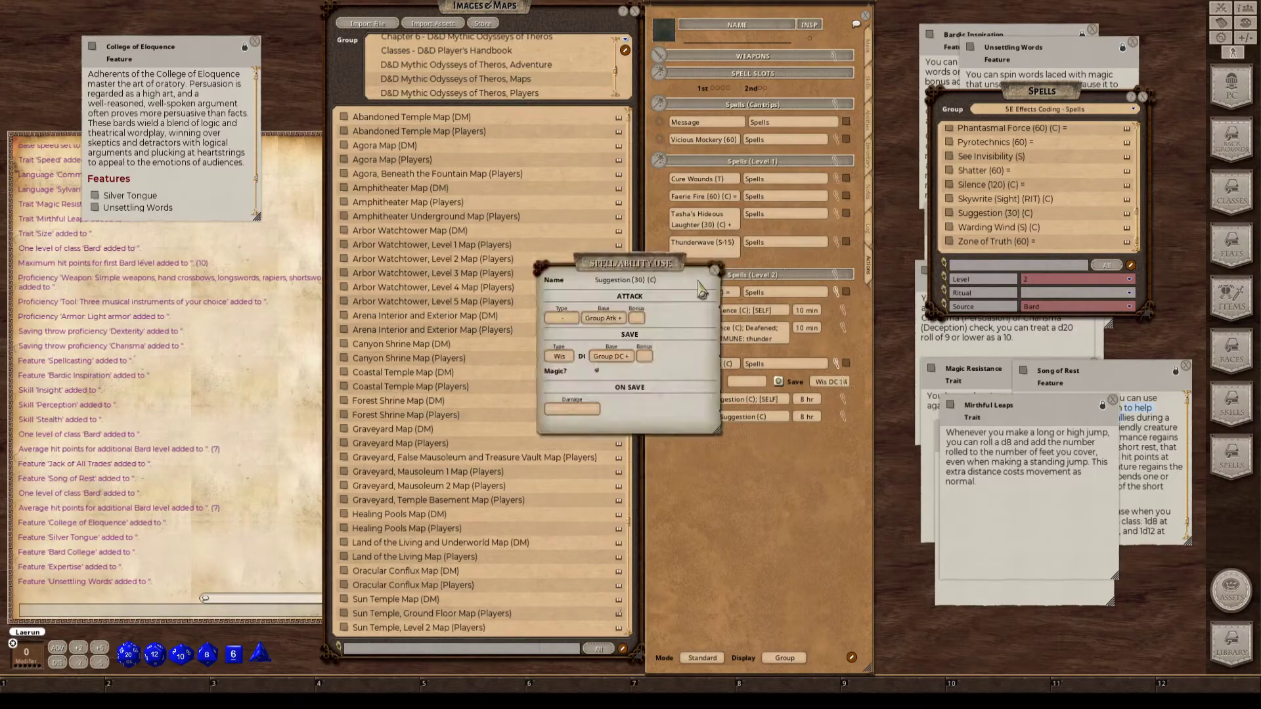
click(725, 257)
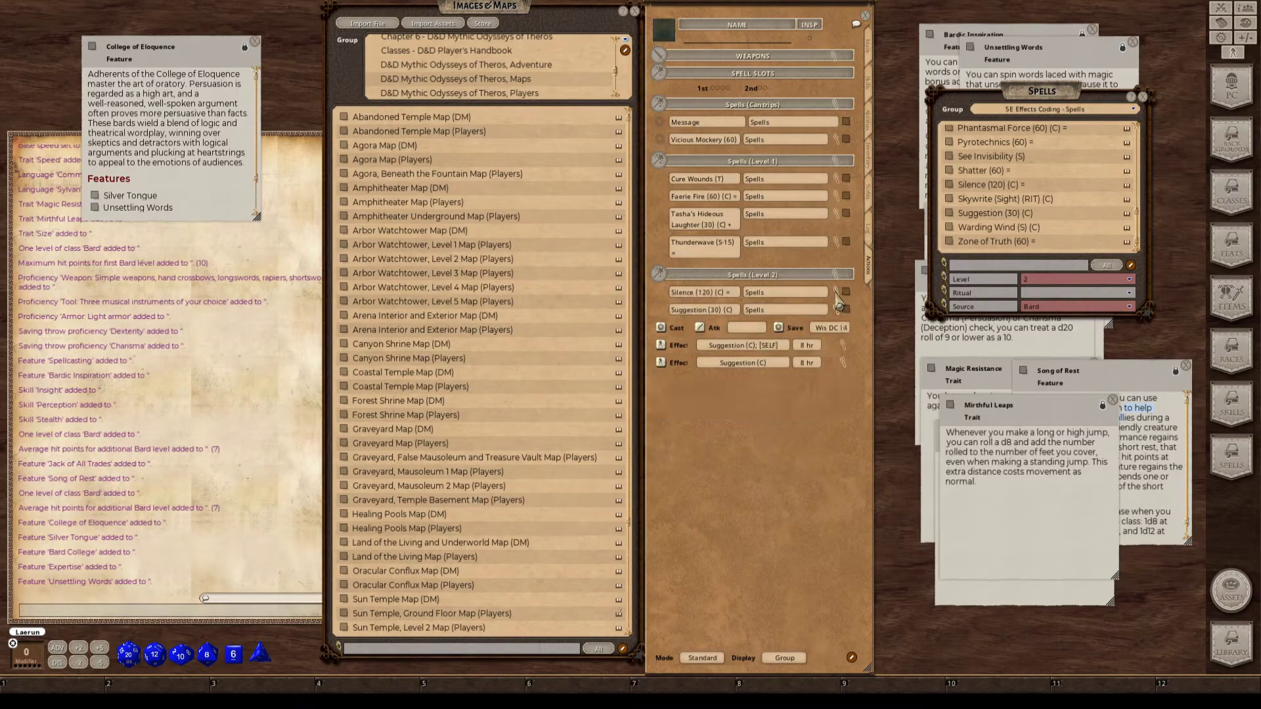
click(836, 293)
Shift the Mirthful Leaps note aside and check the ability, attack and save DC settings of the Spells power group.
key(ctrl)
drag(1074, 423, 990, 418)
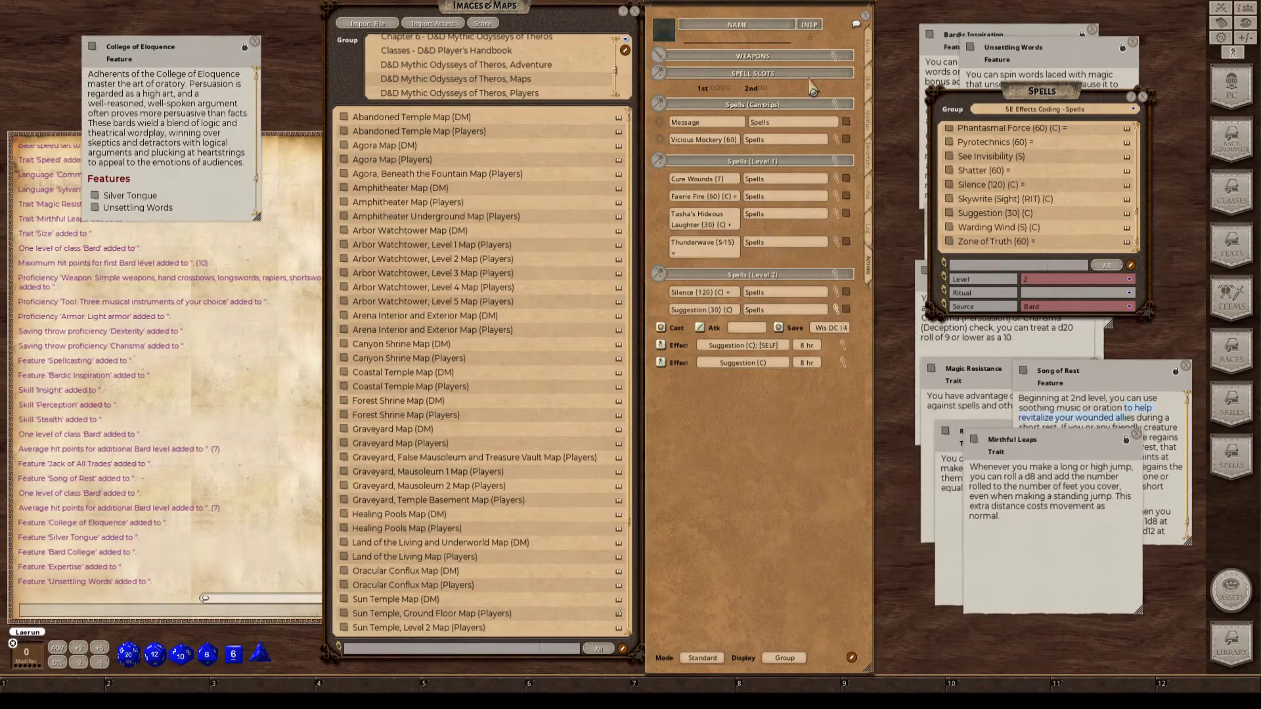
click(835, 164)
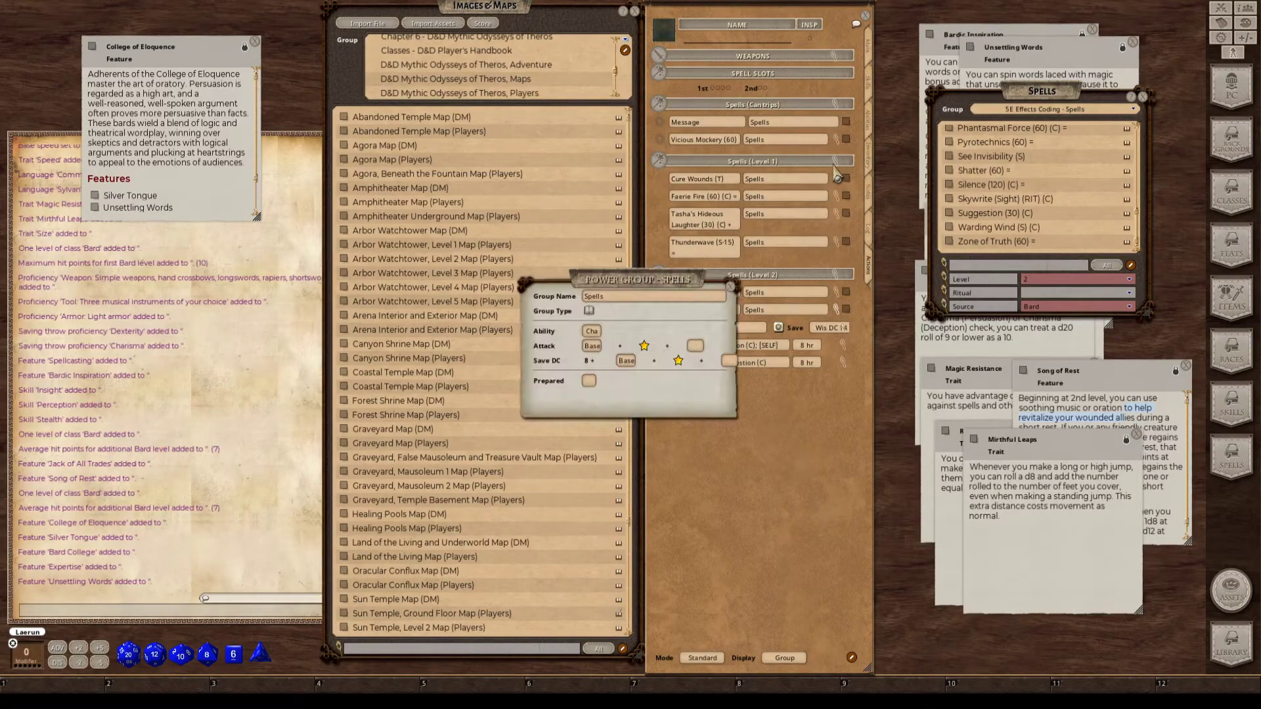
click(730, 287)
Close the College of Eloquence note and collapse the Suggestion spell's details on the character sheet.
drag(813, 433, 806, 422)
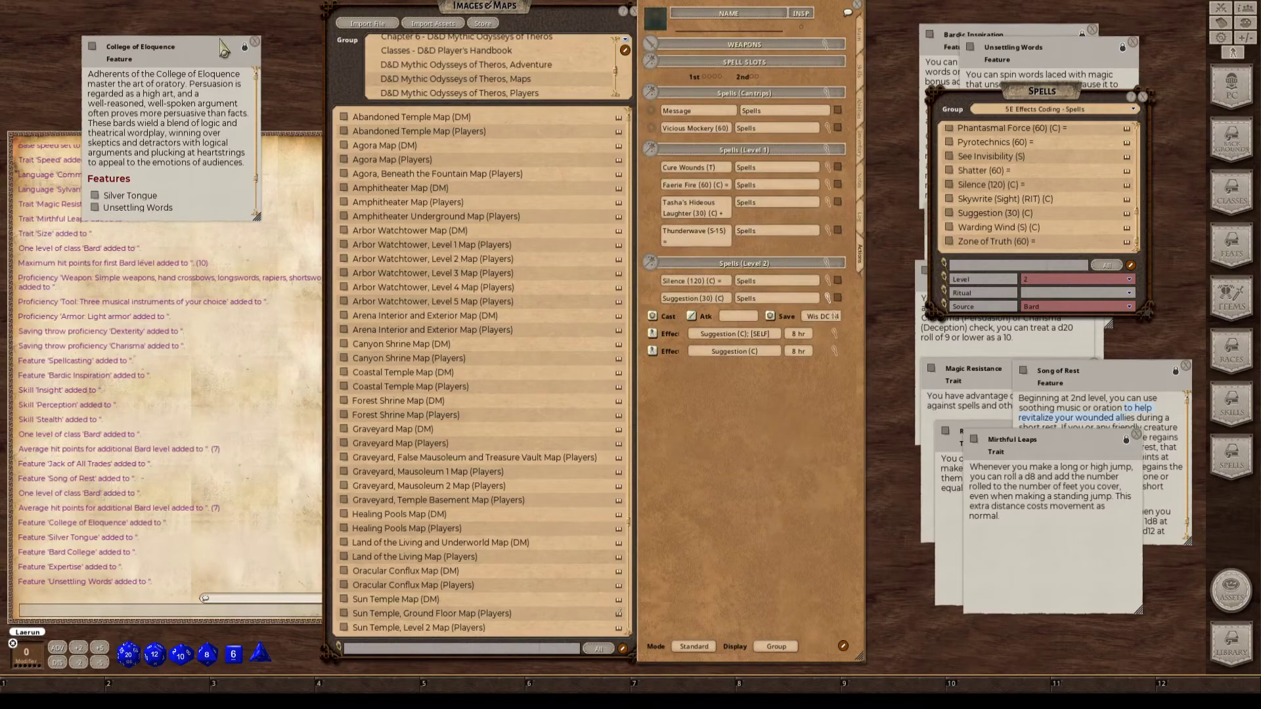
click(254, 44)
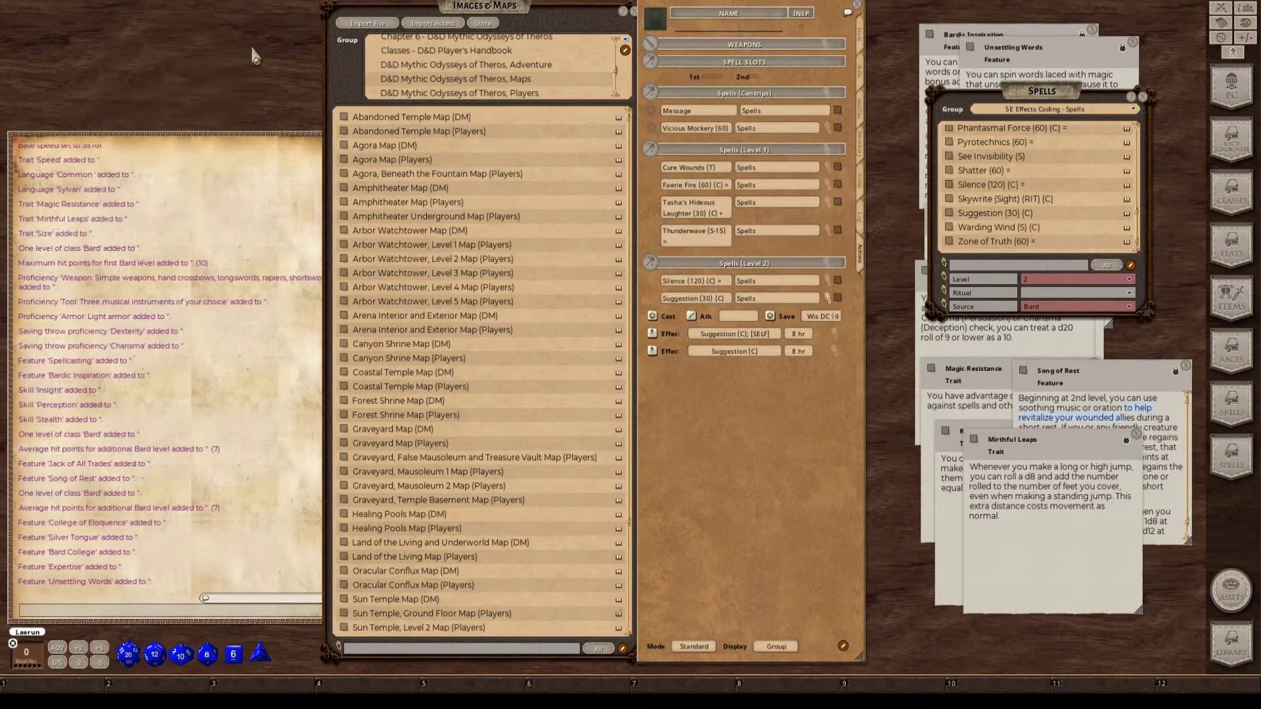
click(829, 299)
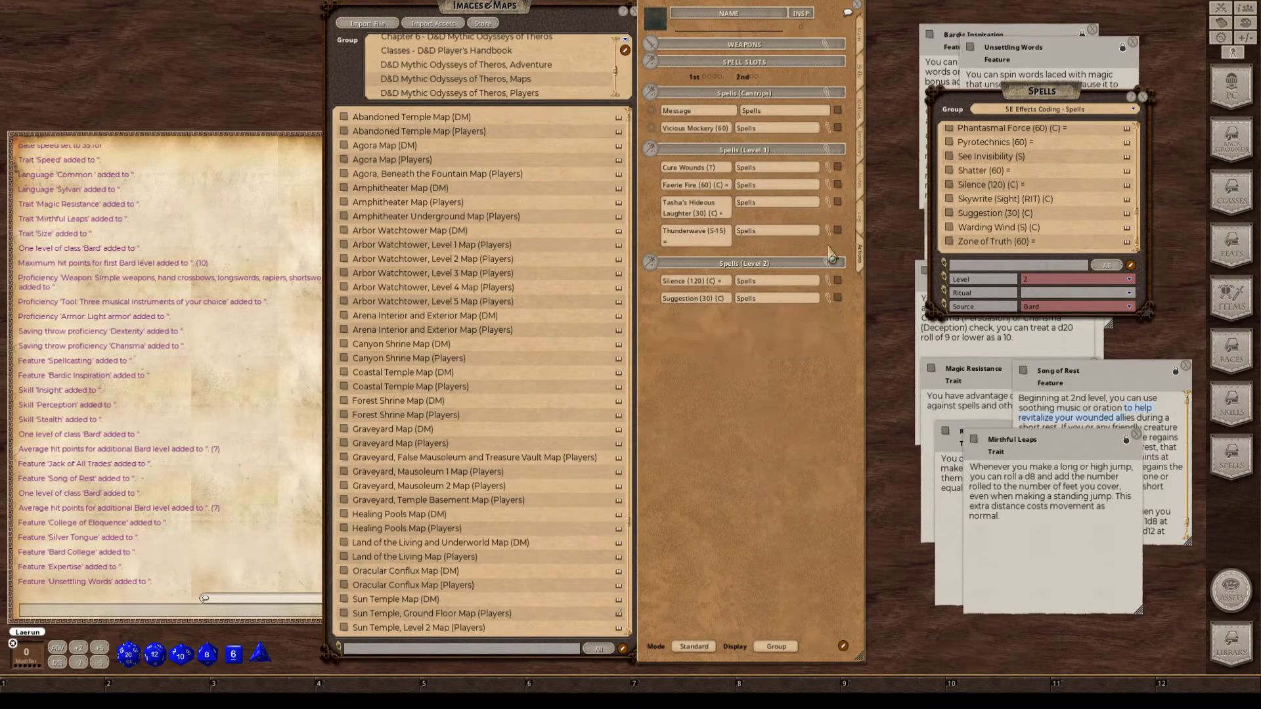
click(829, 204)
click(829, 204)
Show the Bard entries of the 5E Effects Coding - Class Features spell group without a level filter, and enable editing of the character's powers.
click(1123, 111)
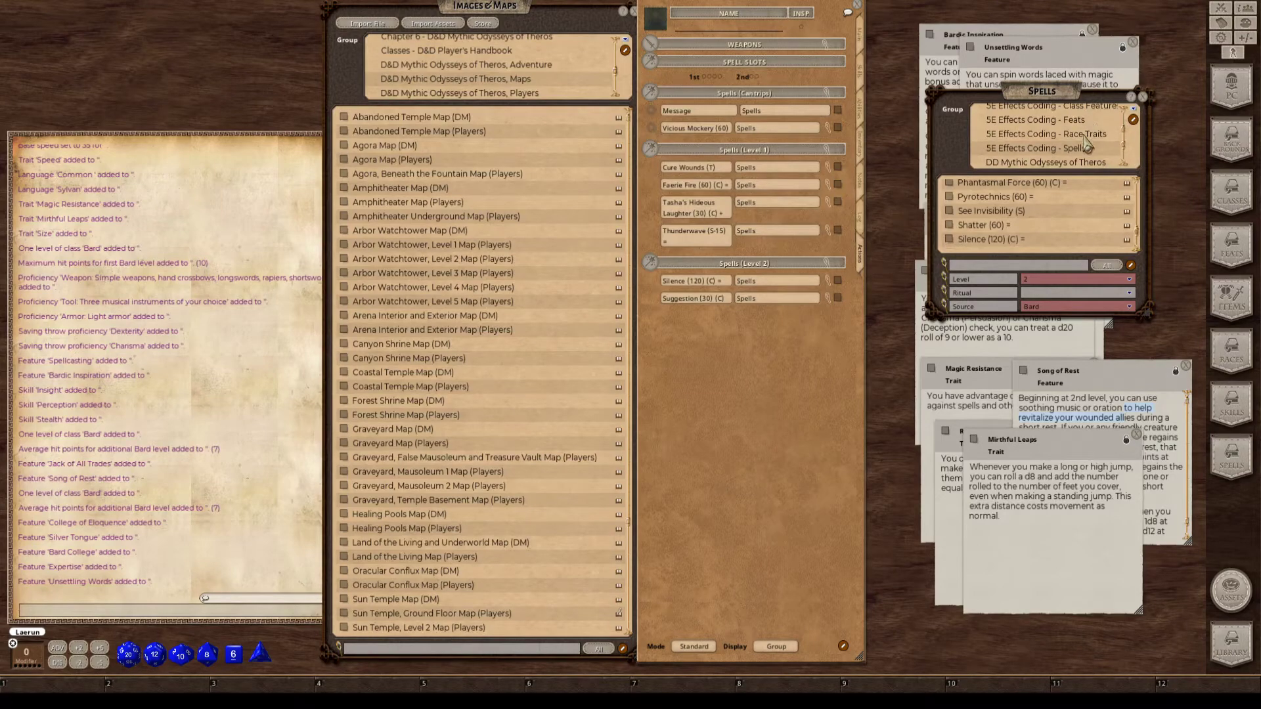
scroll(1087, 138, up, 1)
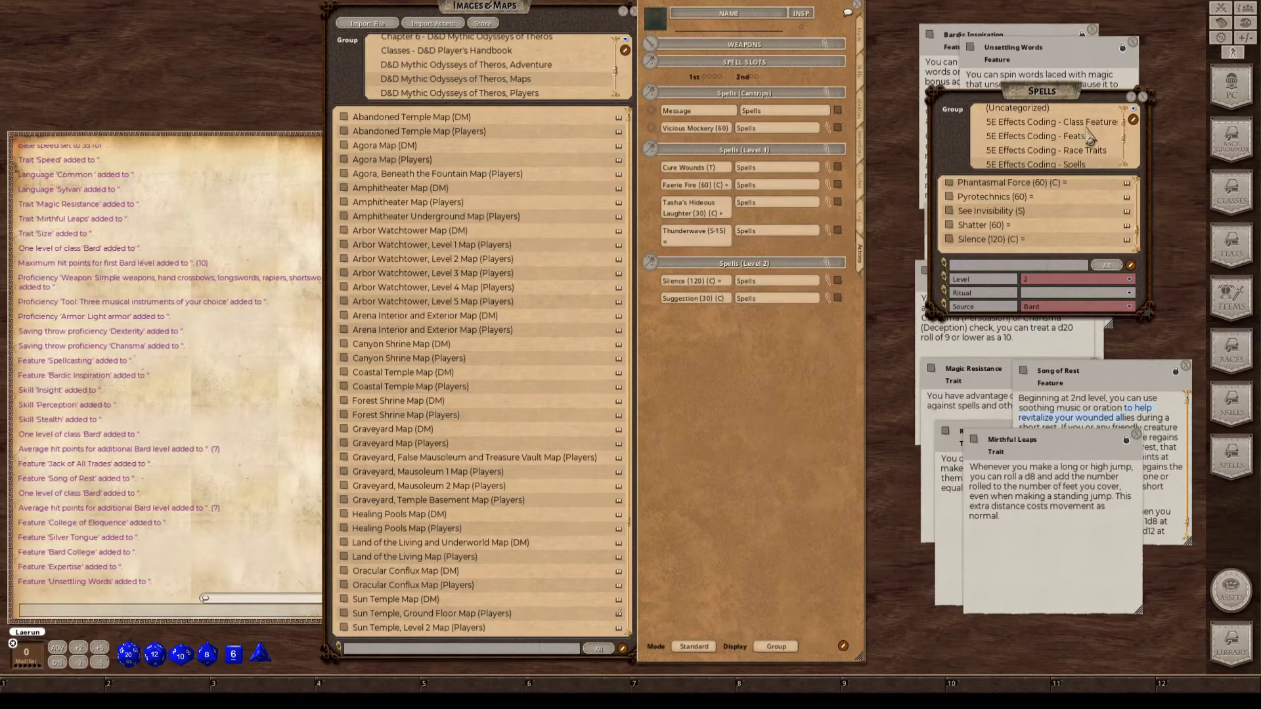
click(1086, 124)
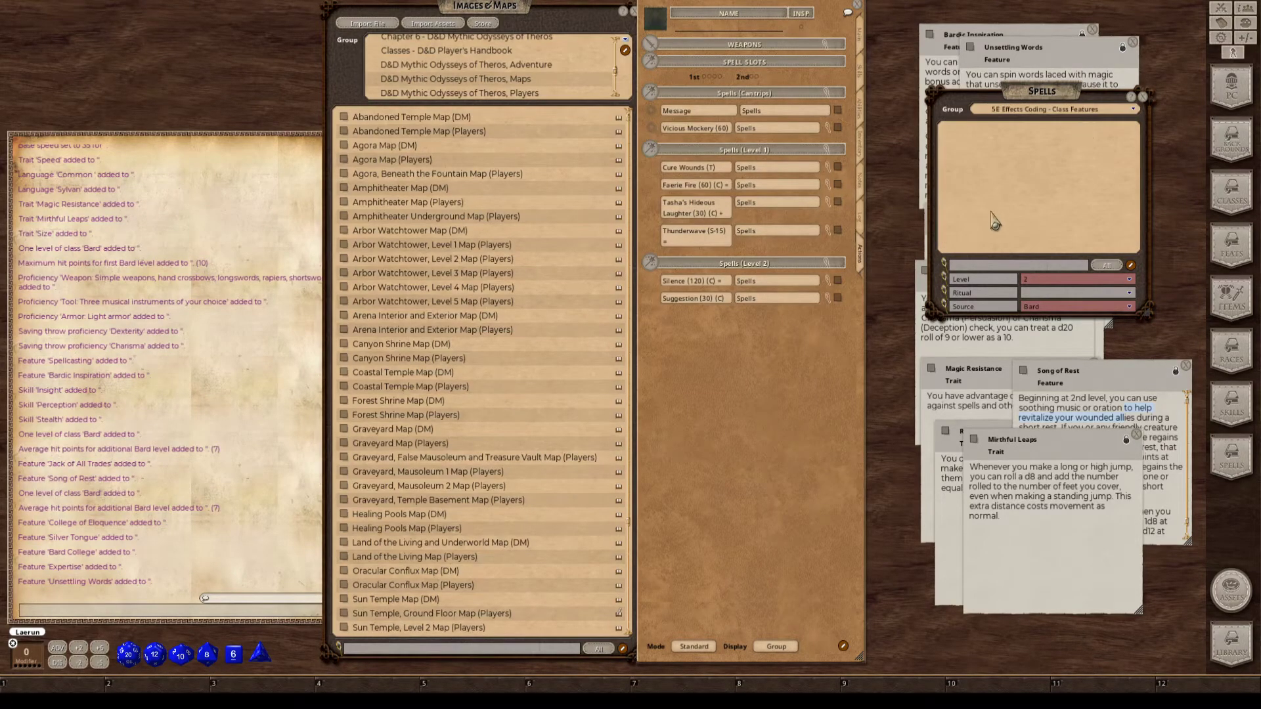
click(1048, 281)
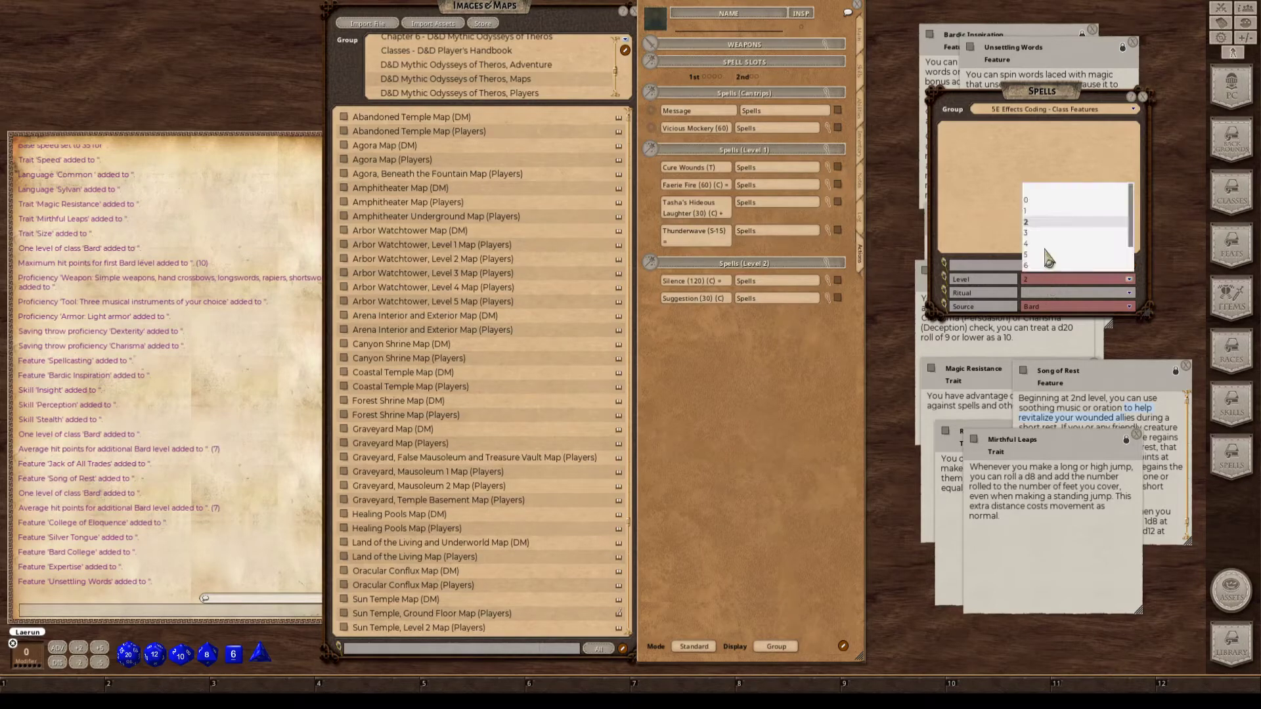
click(1033, 197)
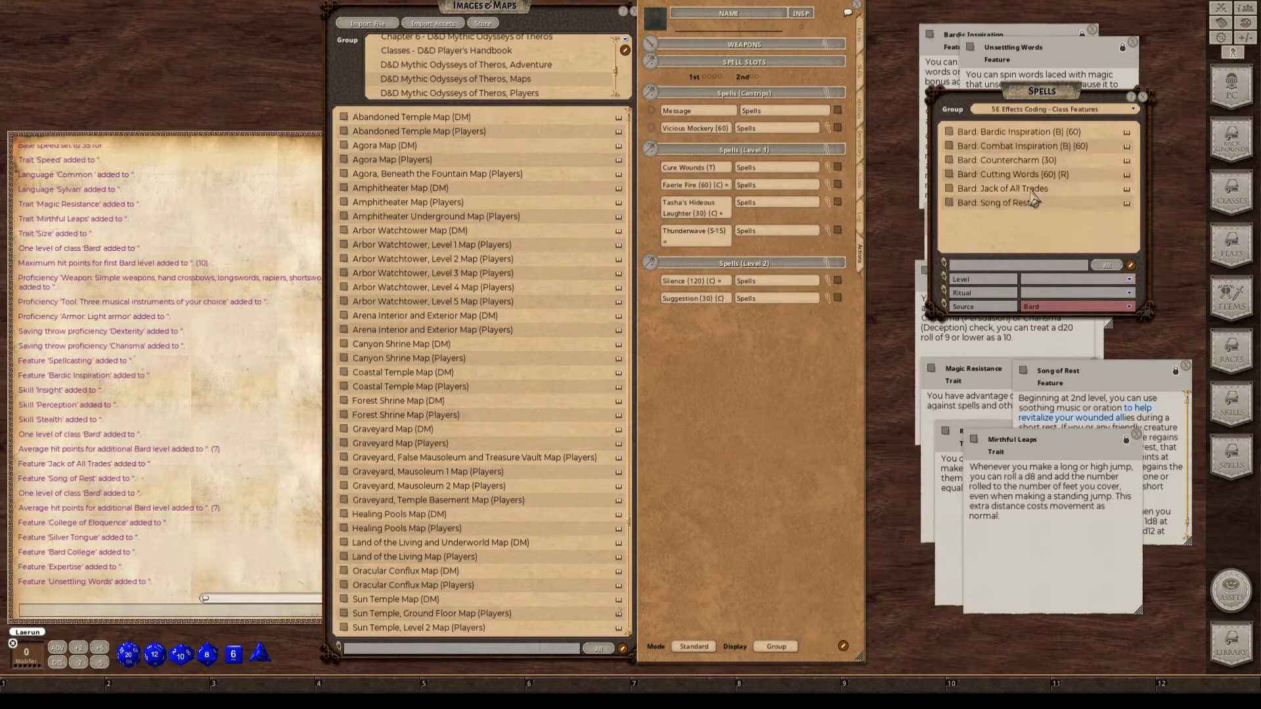
click(1071, 308)
scroll(1070, 307, up, 1)
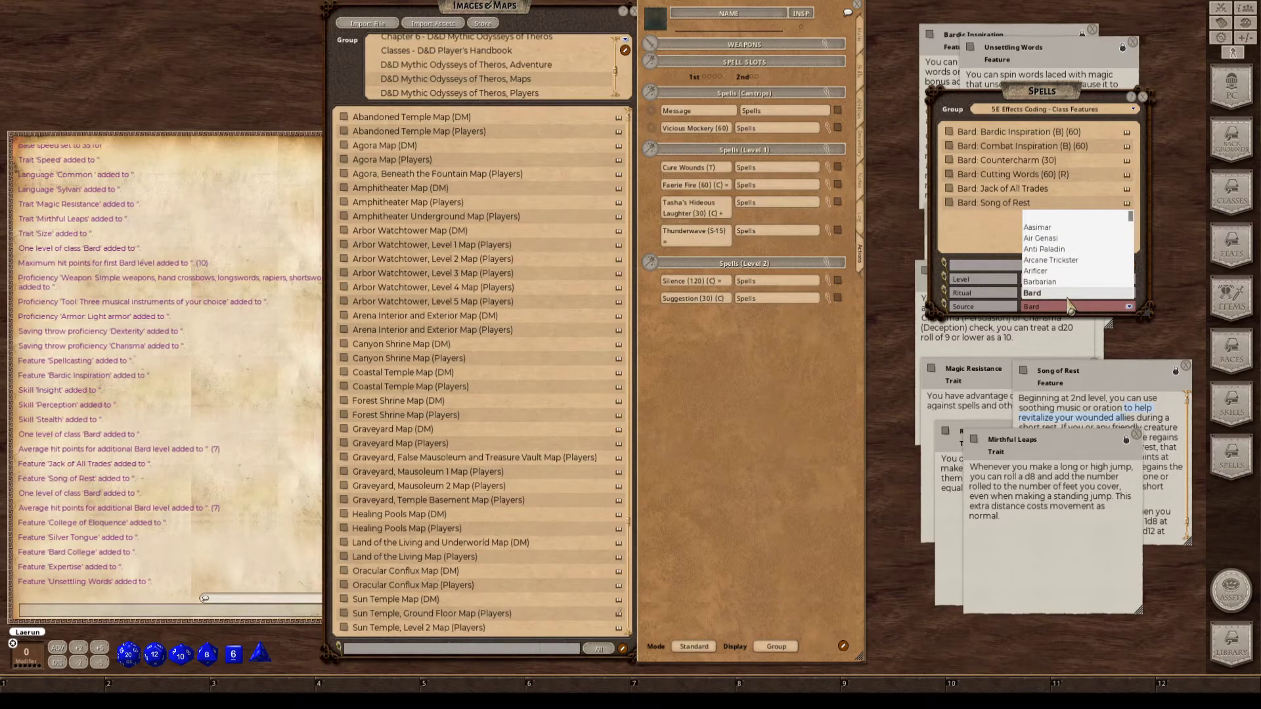
click(1048, 294)
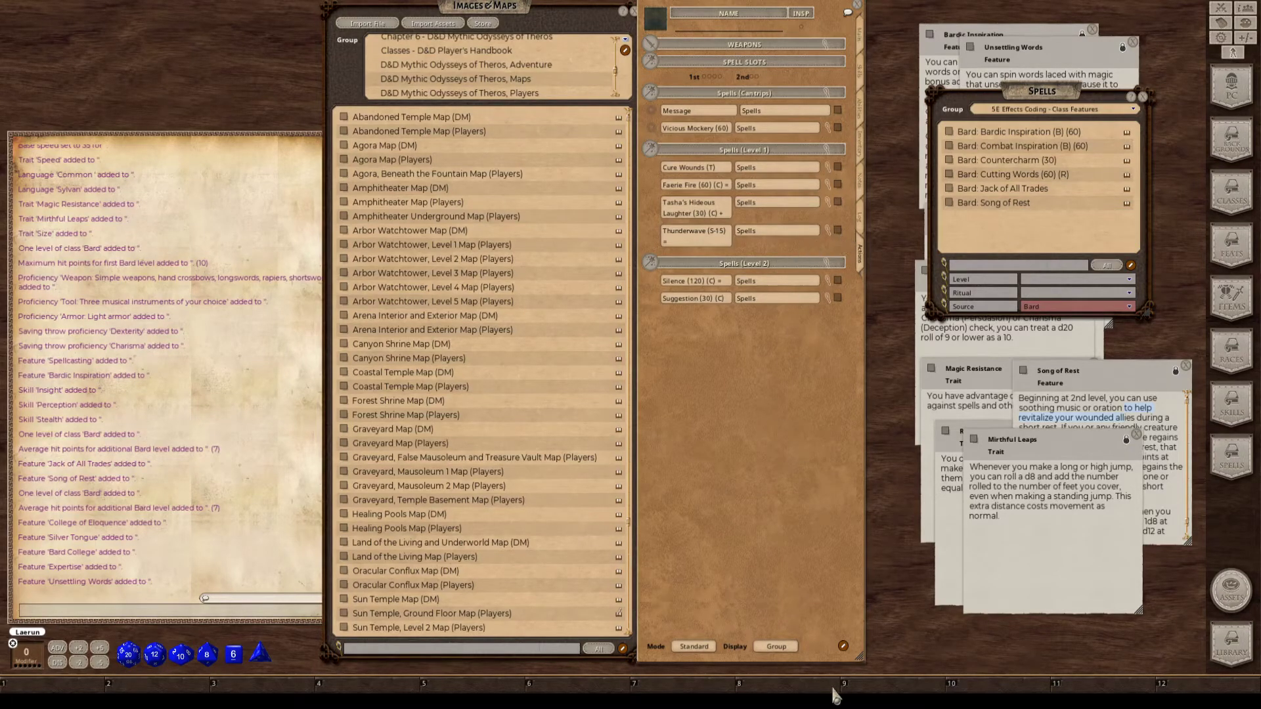
click(843, 646)
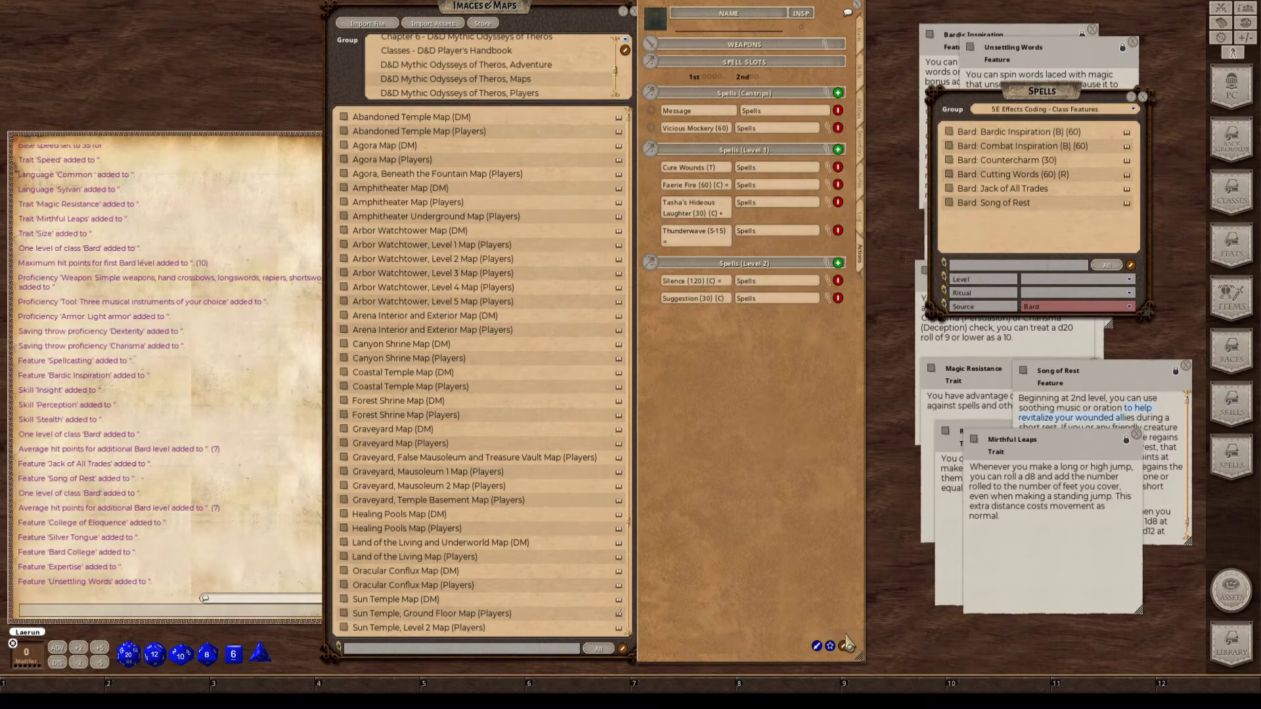
key(ctrl)
key(ctrl)
key(ctrl)
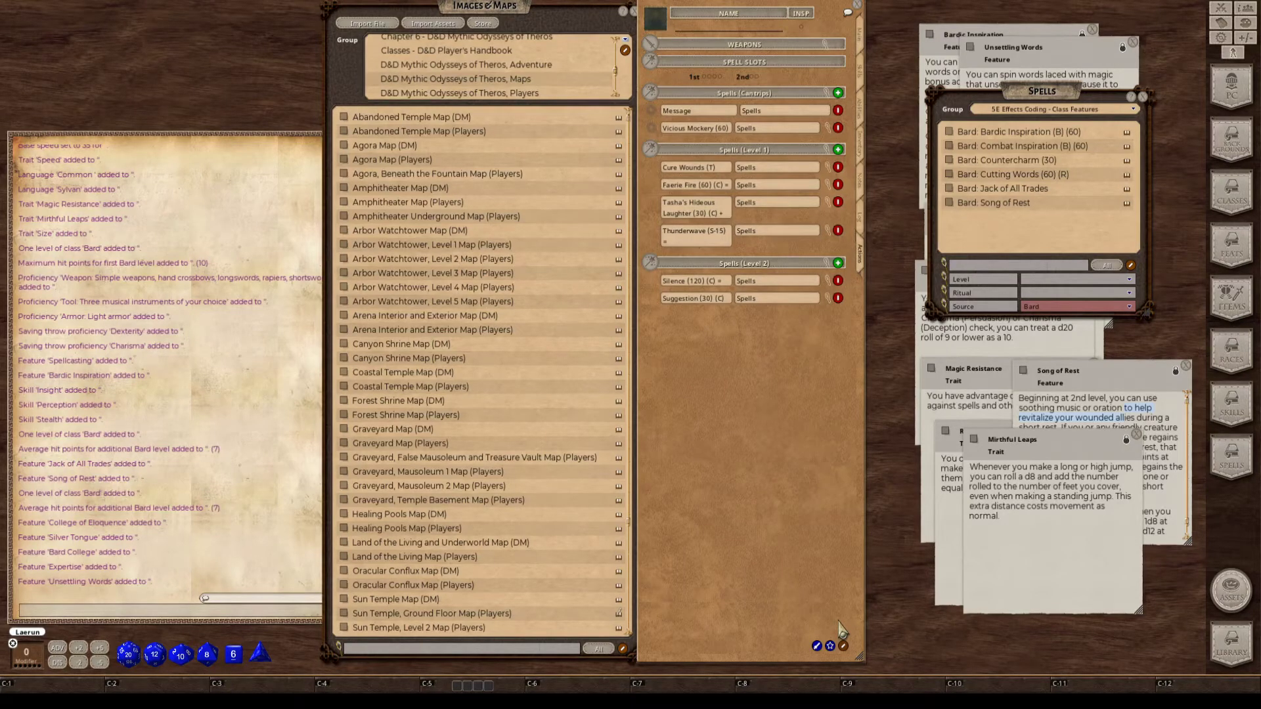
key(ctrl)
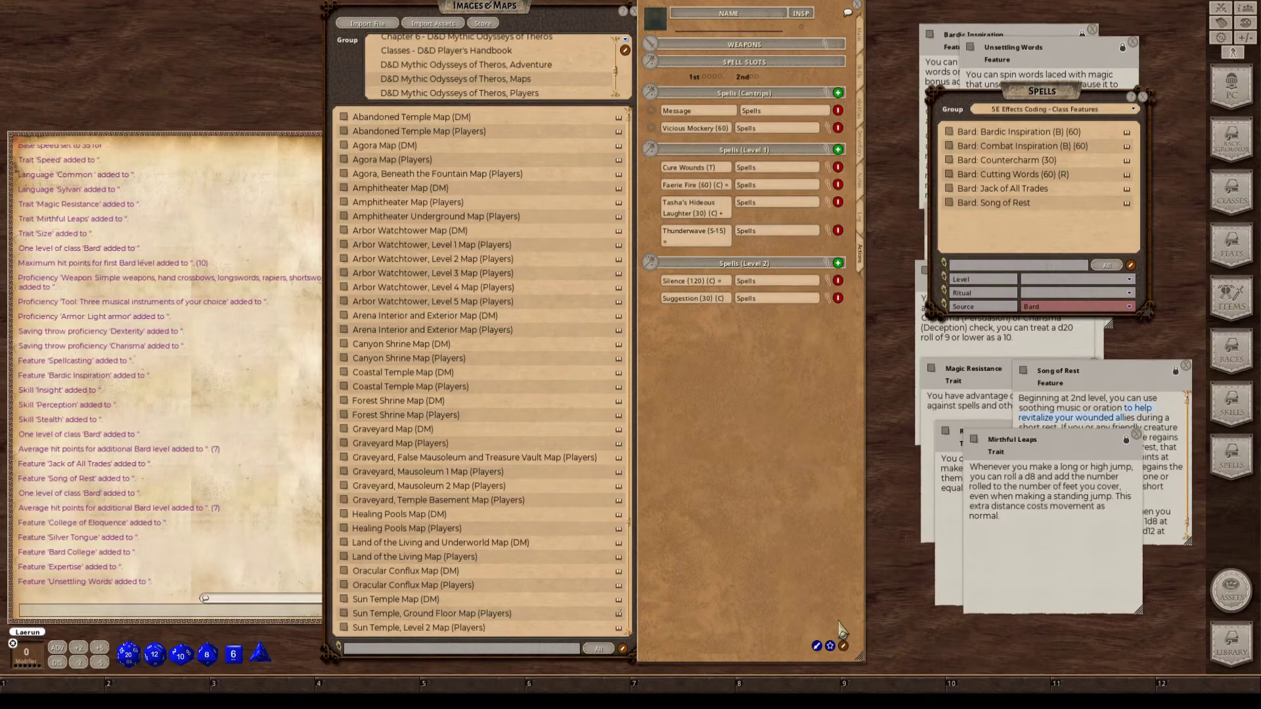
key(ctrl)
key(ctrl)
key(ctrl)
Move the Spells list over the Images & Maps window and add a blank power in the group "Class Features: Bard".
drag(1035, 115, 428, 141)
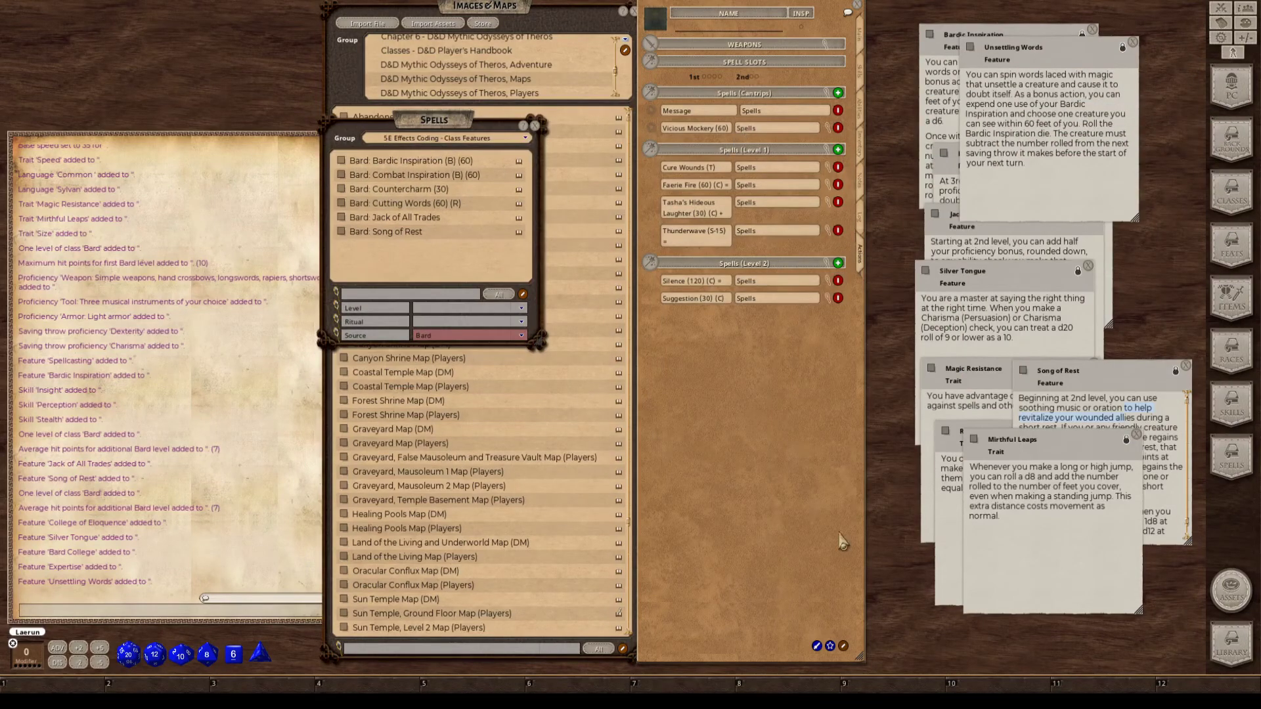
click(844, 647)
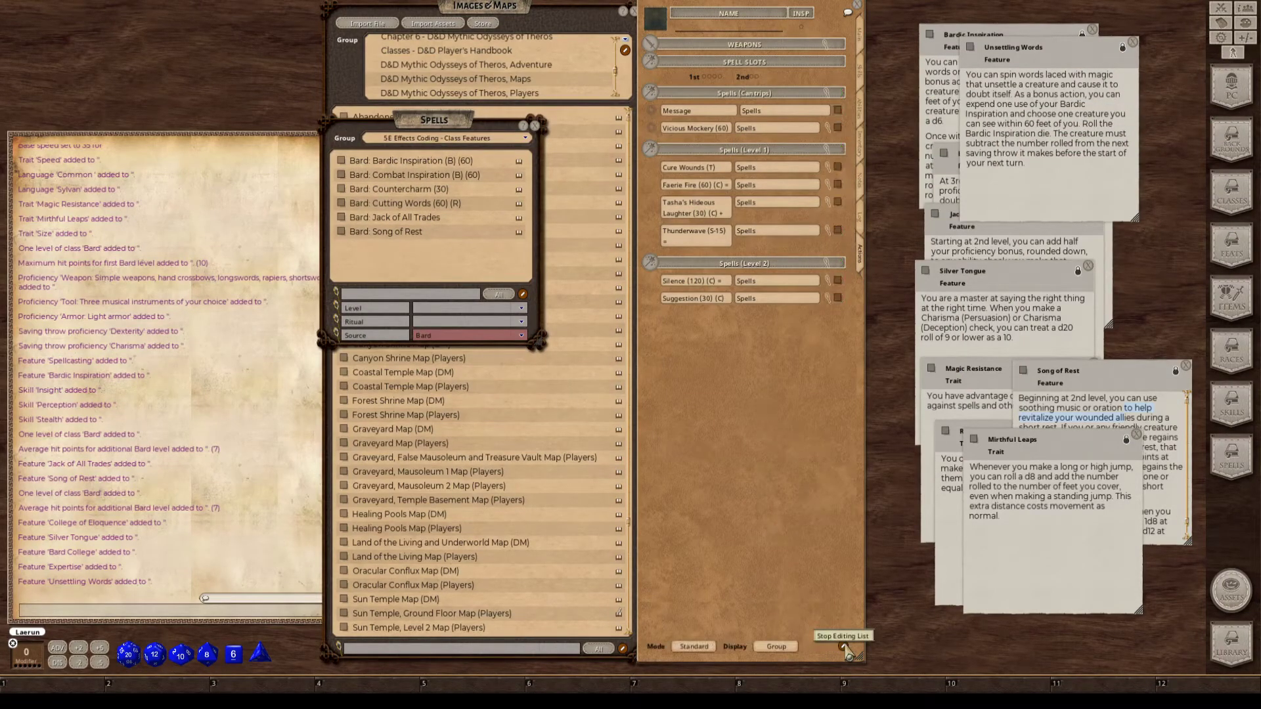
click(844, 645)
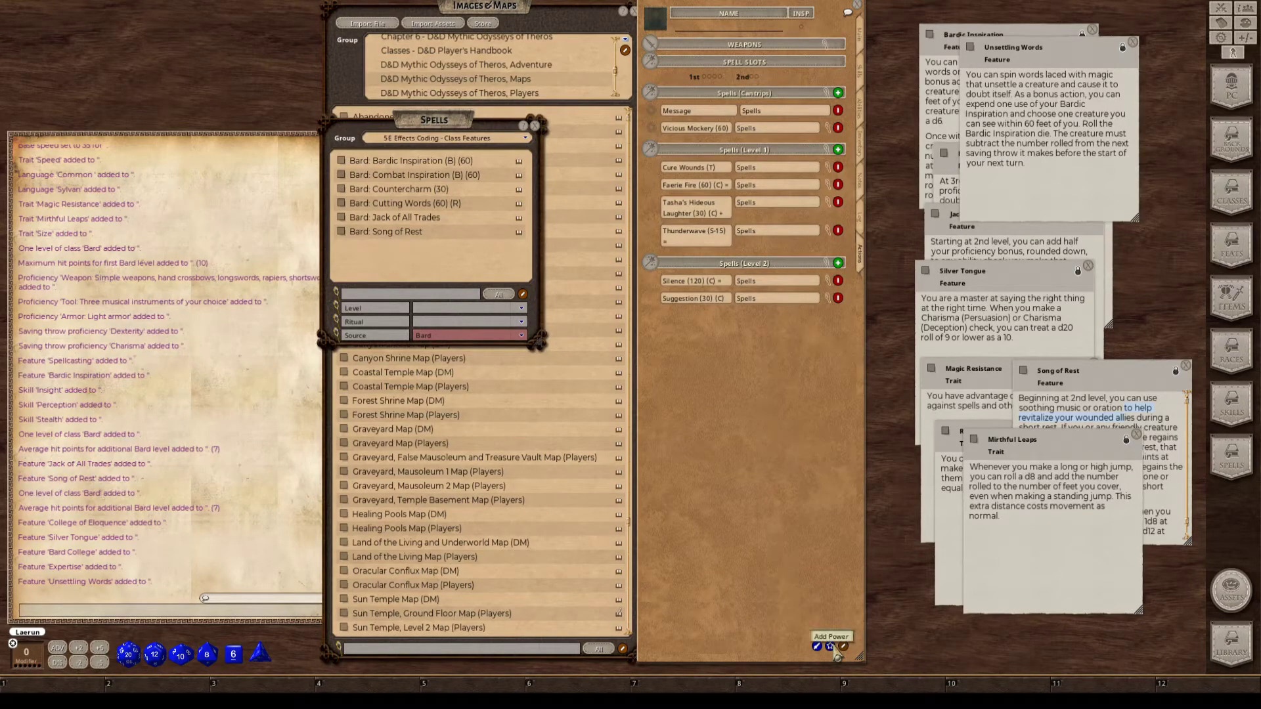
click(830, 647)
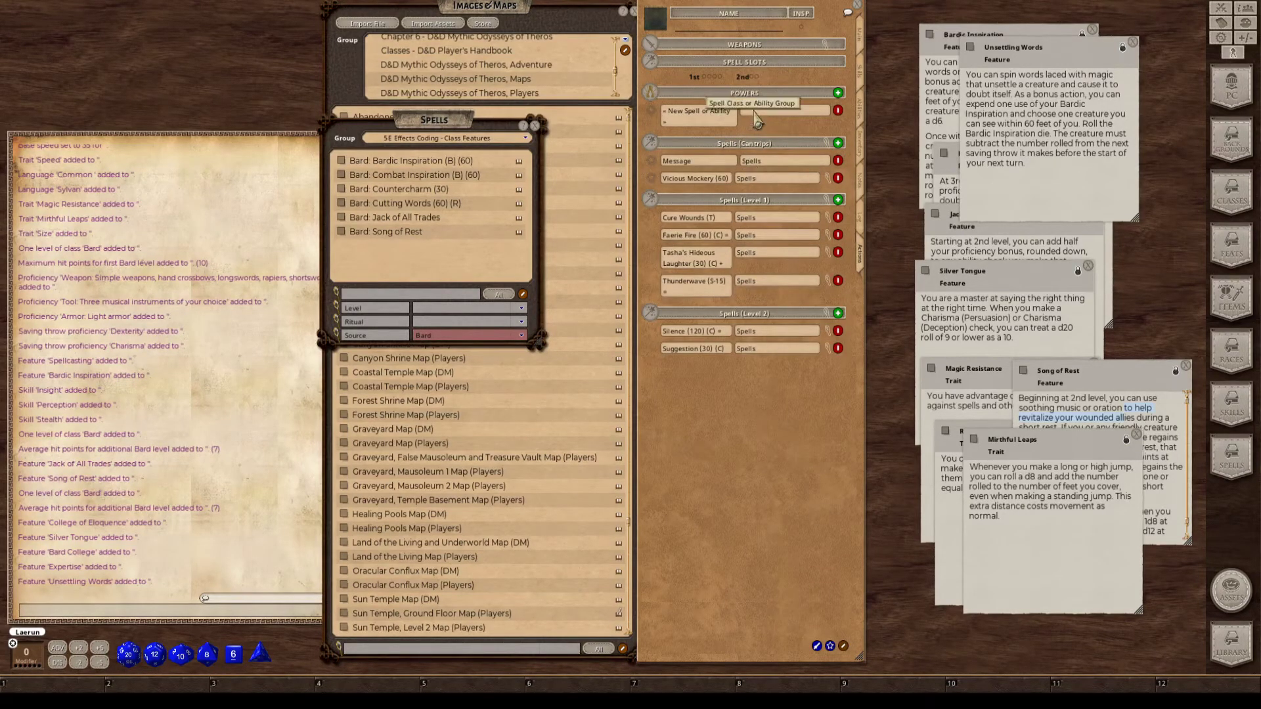
click(757, 112)
text(Class Features:)
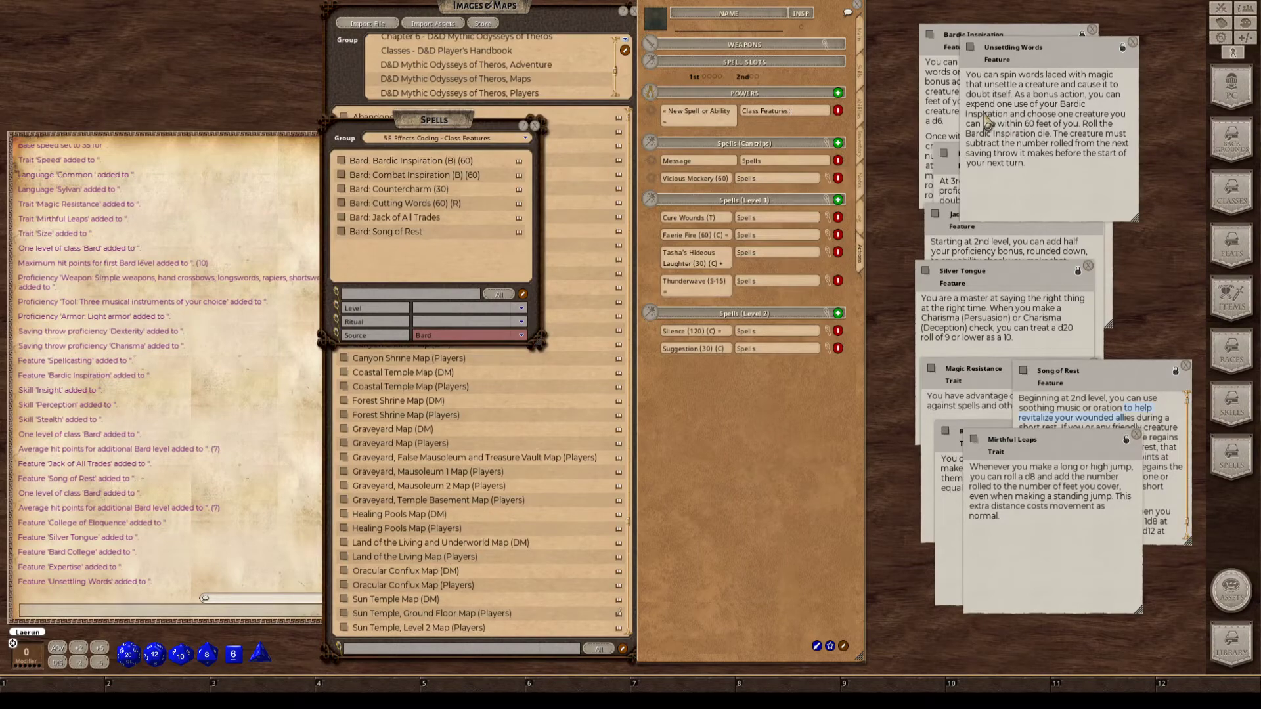
key(shift)
text(tures: Bard)
click(673, 124)
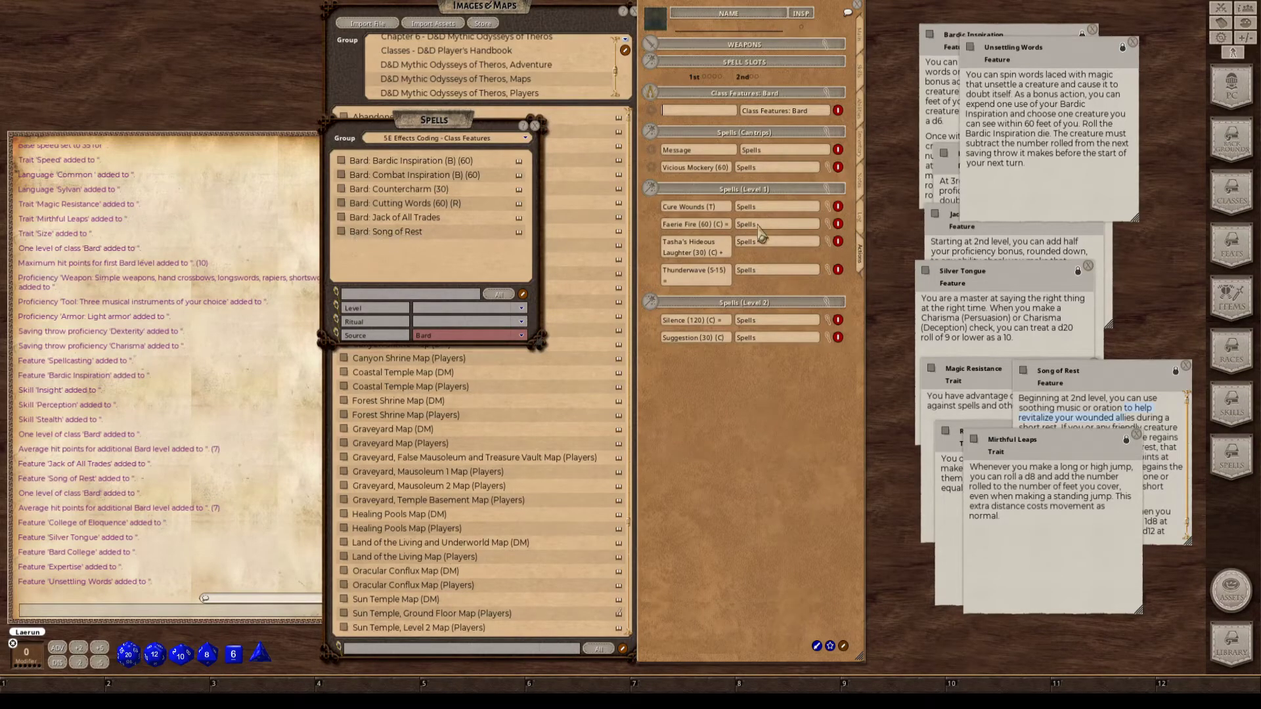
Add Bard: Song of Rest to the Class Features: Bard group with its details collapsed, and close the Song of Rest note.
drag(1041, 58, 1090, 136)
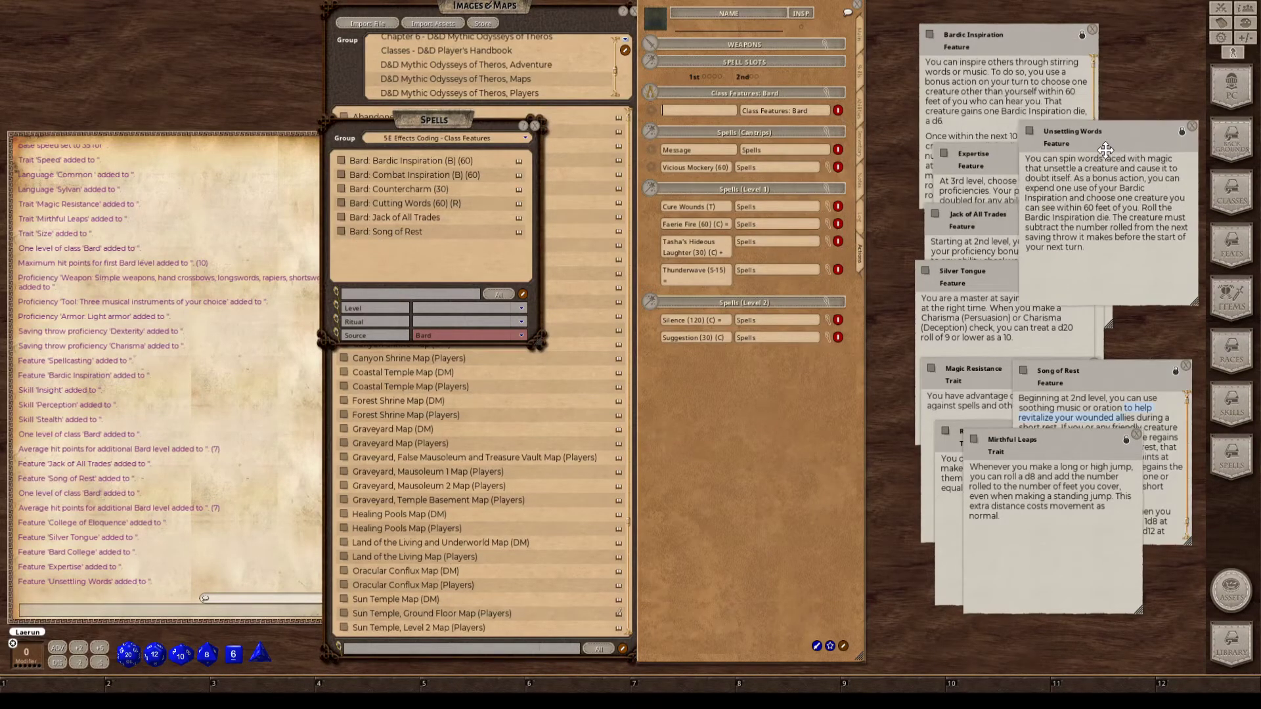
drag(1129, 396, 1036, 254)
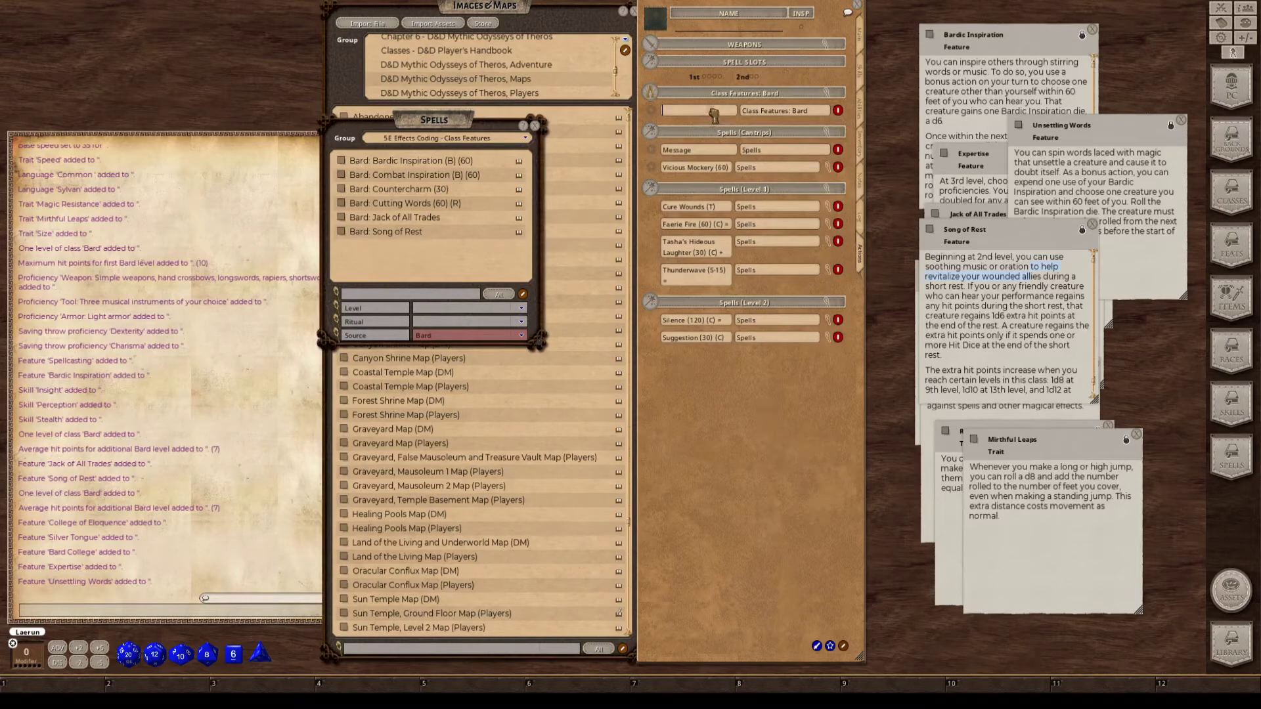
drag(714, 115, 714, 115)
click(831, 136)
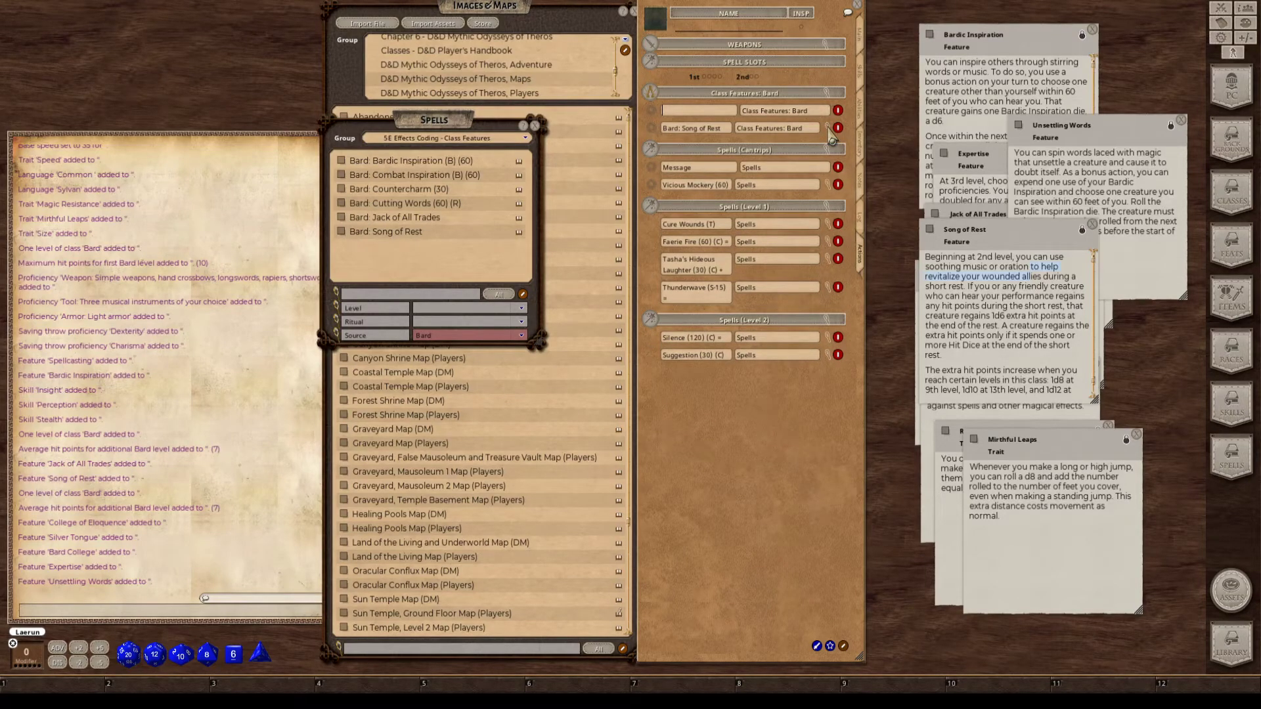
click(1092, 224)
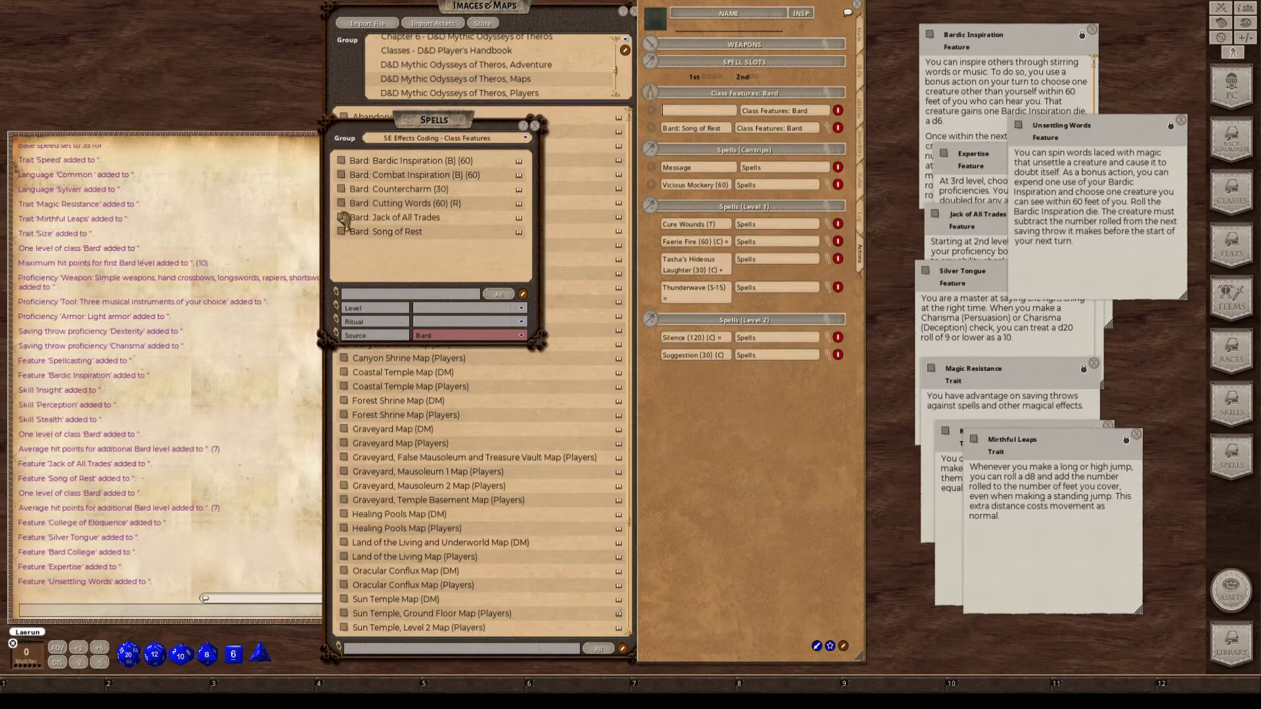
Add Bard: Jack of All Trades to the Class Features: Bard group with its details collapsed, and close the Expertise note.
drag(714, 113, 827, 155)
click(830, 133)
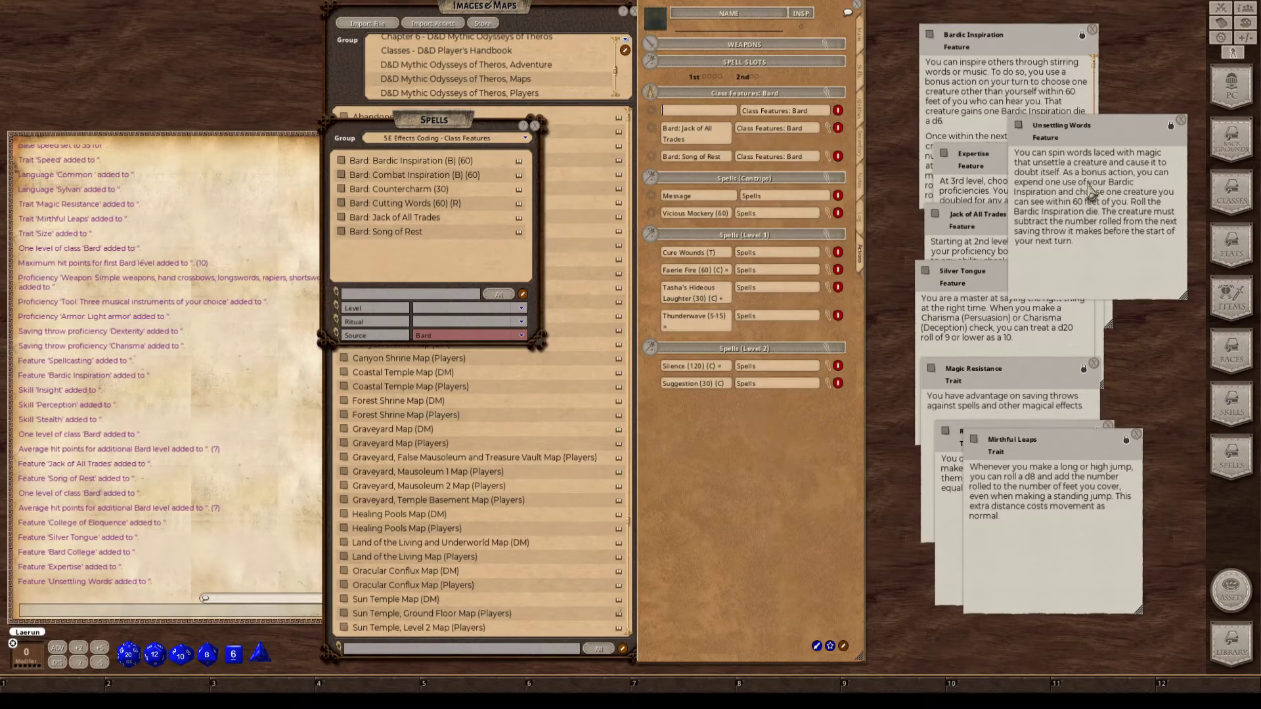
drag(1160, 144, 1169, 268)
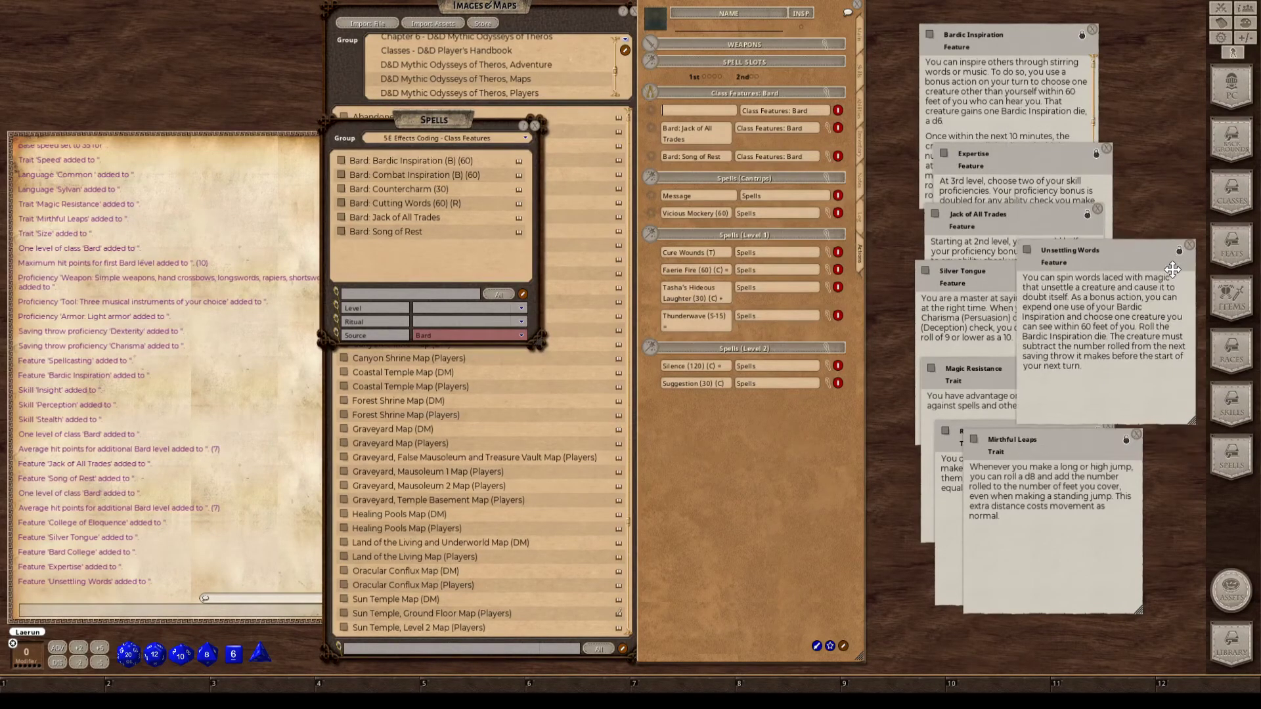
click(1106, 149)
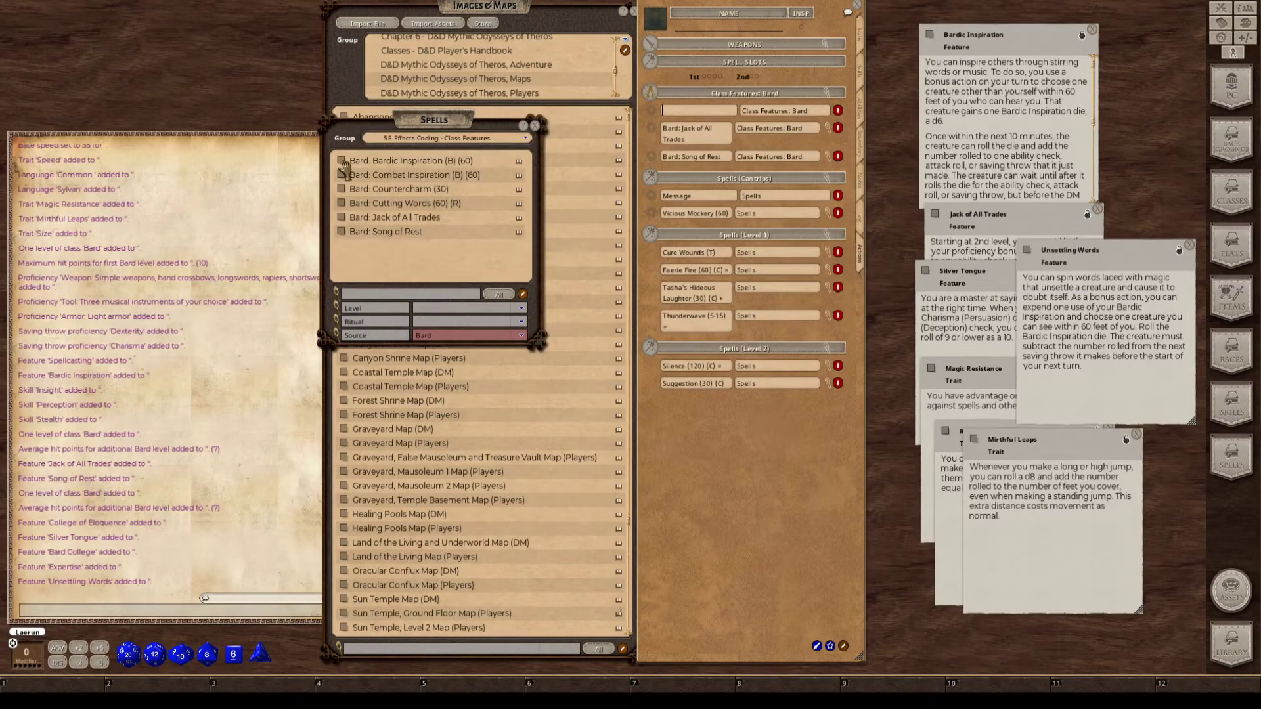
Add Bard: Bardic Inspiration (B) (60) to the Class Features: Bard group and delete the blank power.
drag(344, 165, 693, 120)
drag(829, 132, 853, 134)
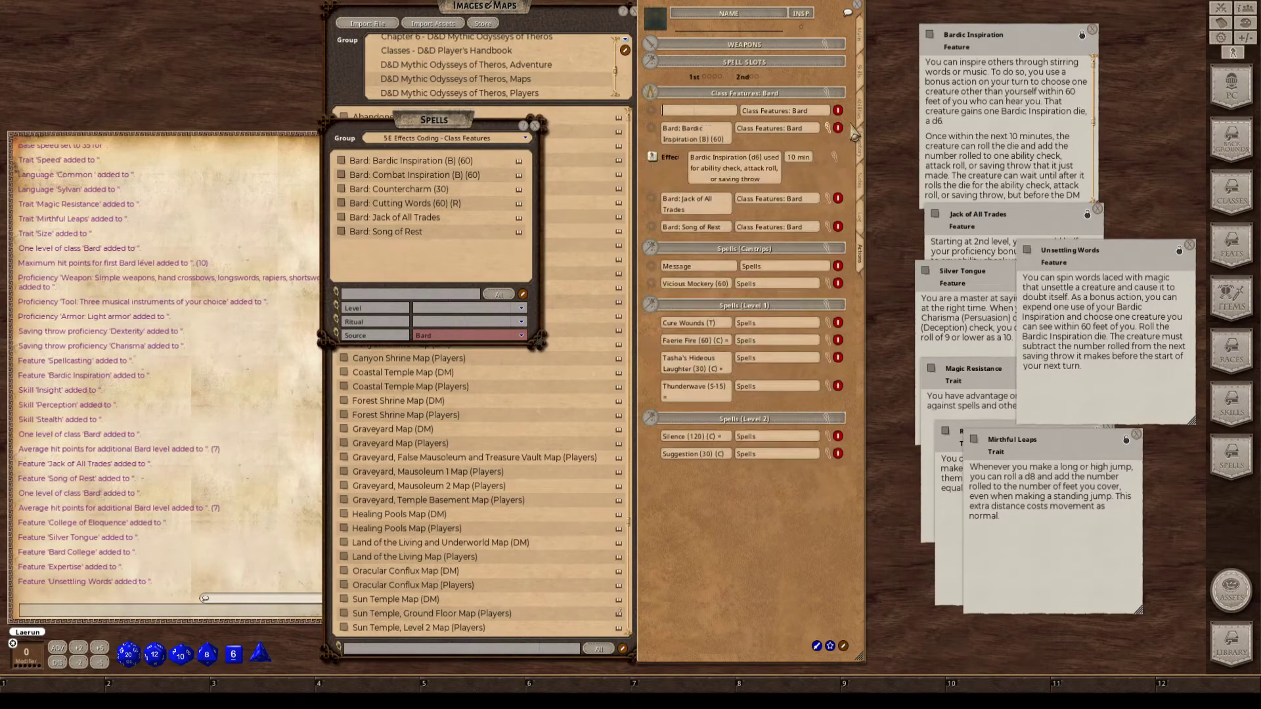
click(839, 112)
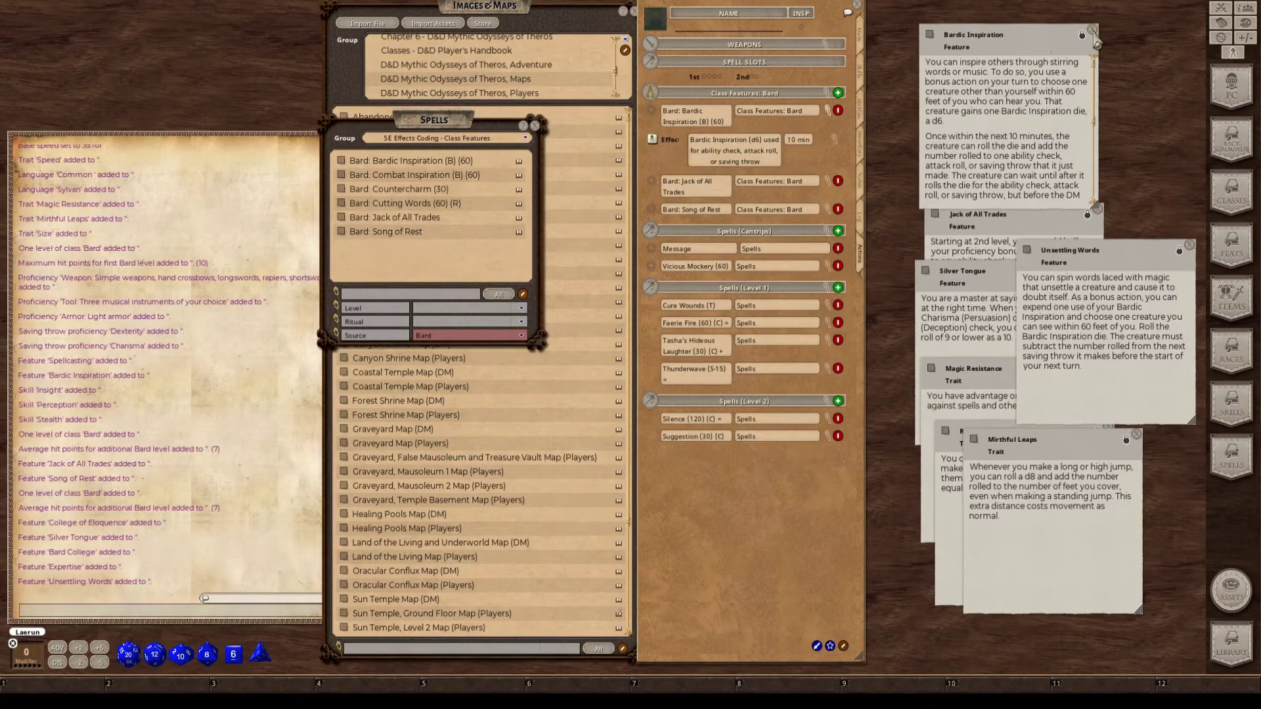
Close the Bardic Inspiration and Jack of All Trades feature notes.
click(1092, 30)
drag(1048, 215, 1033, 68)
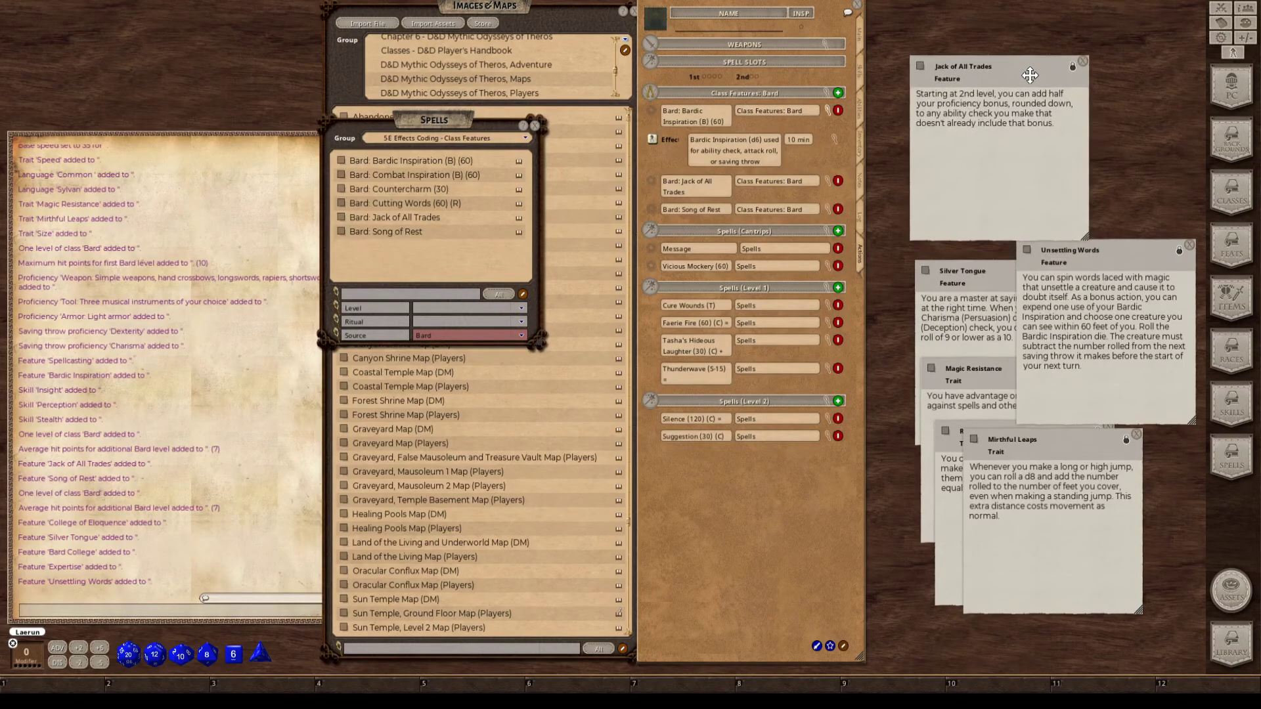
click(1083, 66)
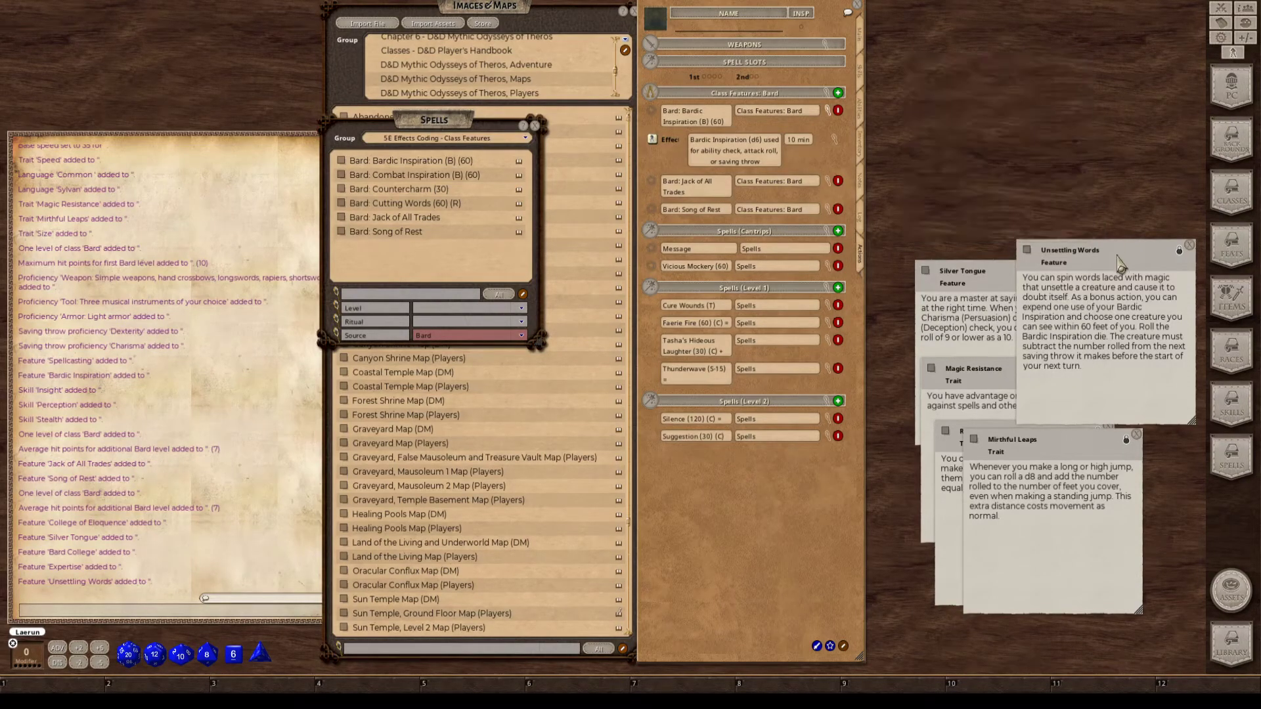
Spread out the Unsettling Words, Silver Tongue, Mirthful Leaps, Ram and Magic Resistance notes so each title is accessible.
drag(1120, 260, 1029, 42)
drag(1028, 276, 1041, 93)
drag(1059, 451, 1075, 147)
drag(1029, 449, 1078, 454)
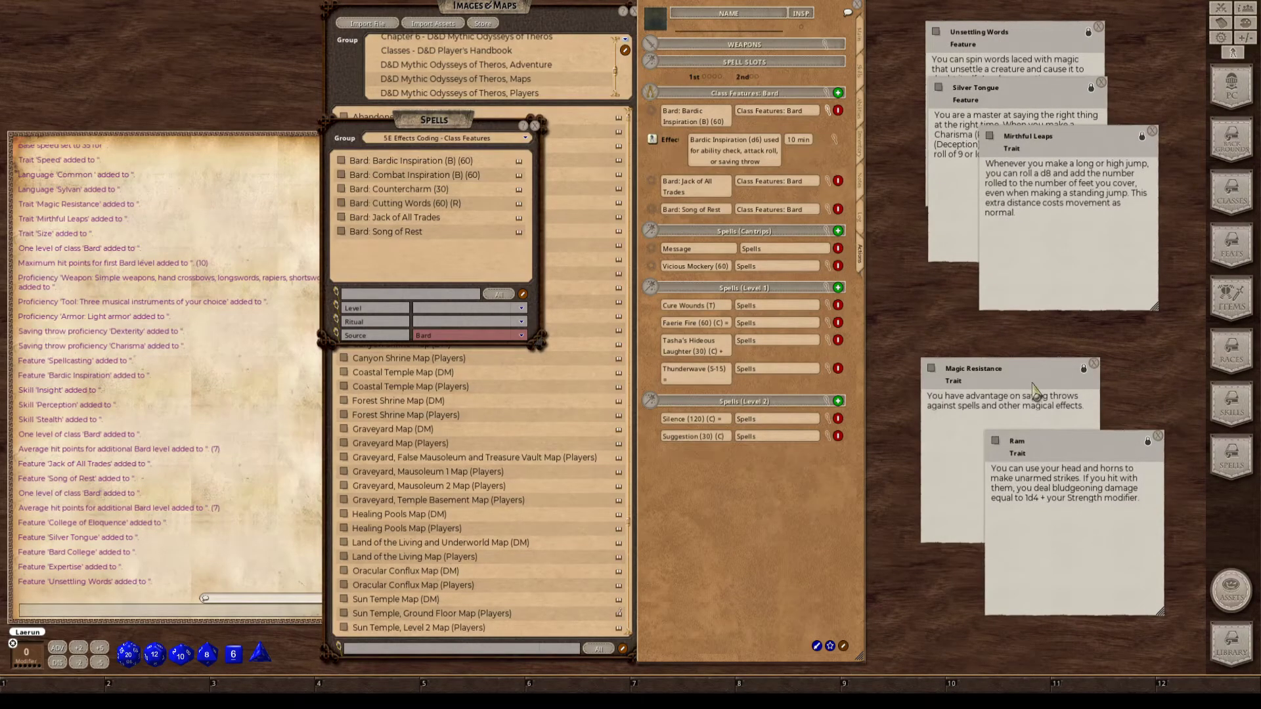
drag(1037, 394, 959, 468)
drag(1110, 453, 1118, 213)
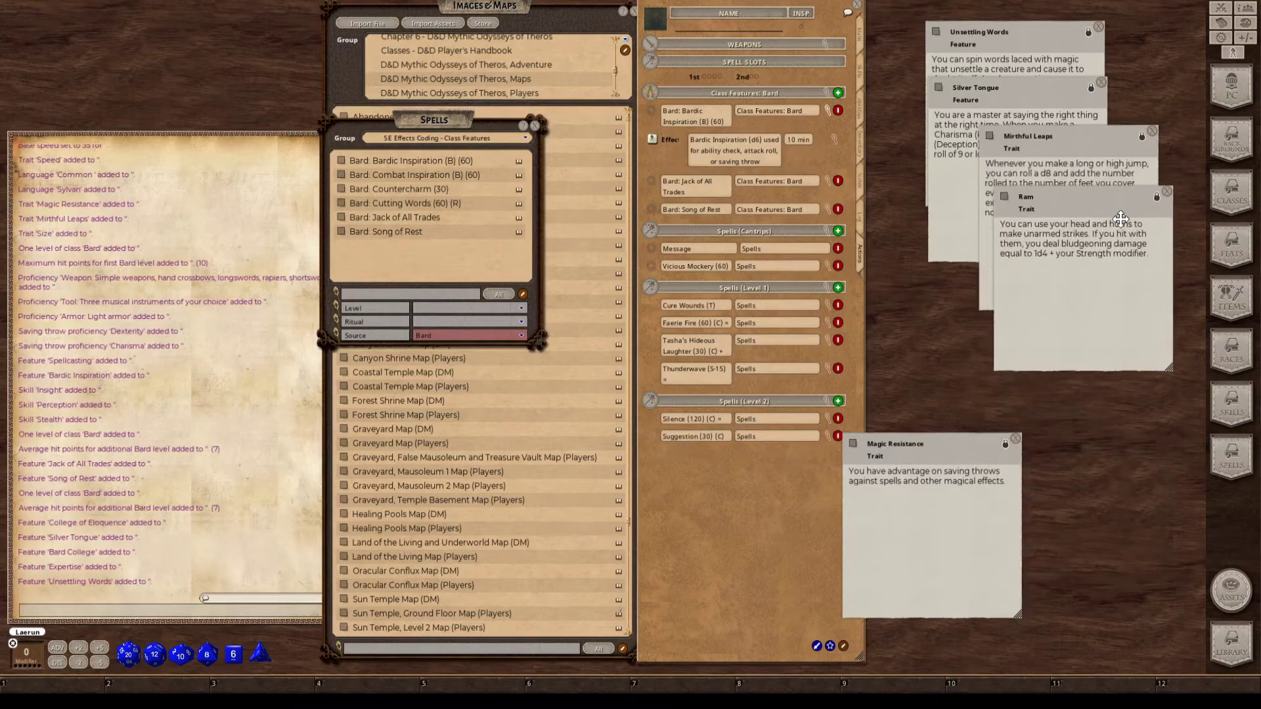
drag(940, 454, 1093, 322)
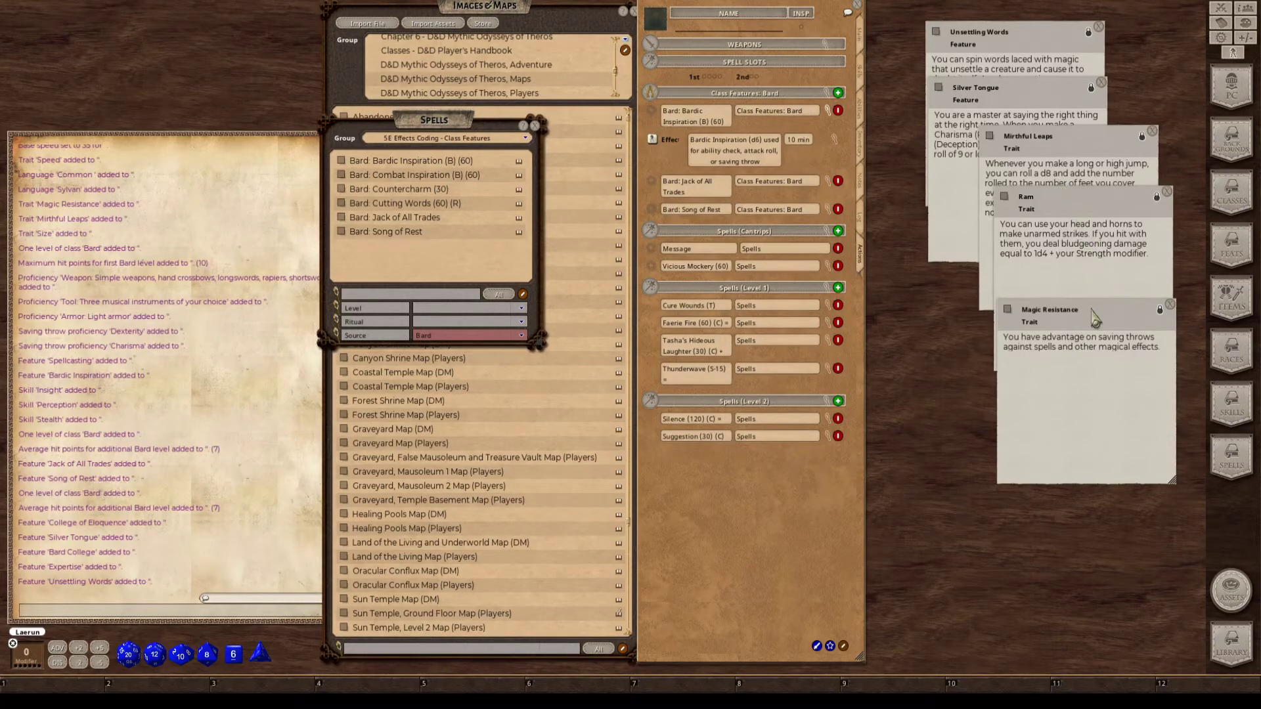
drag(1077, 219, 1093, 298)
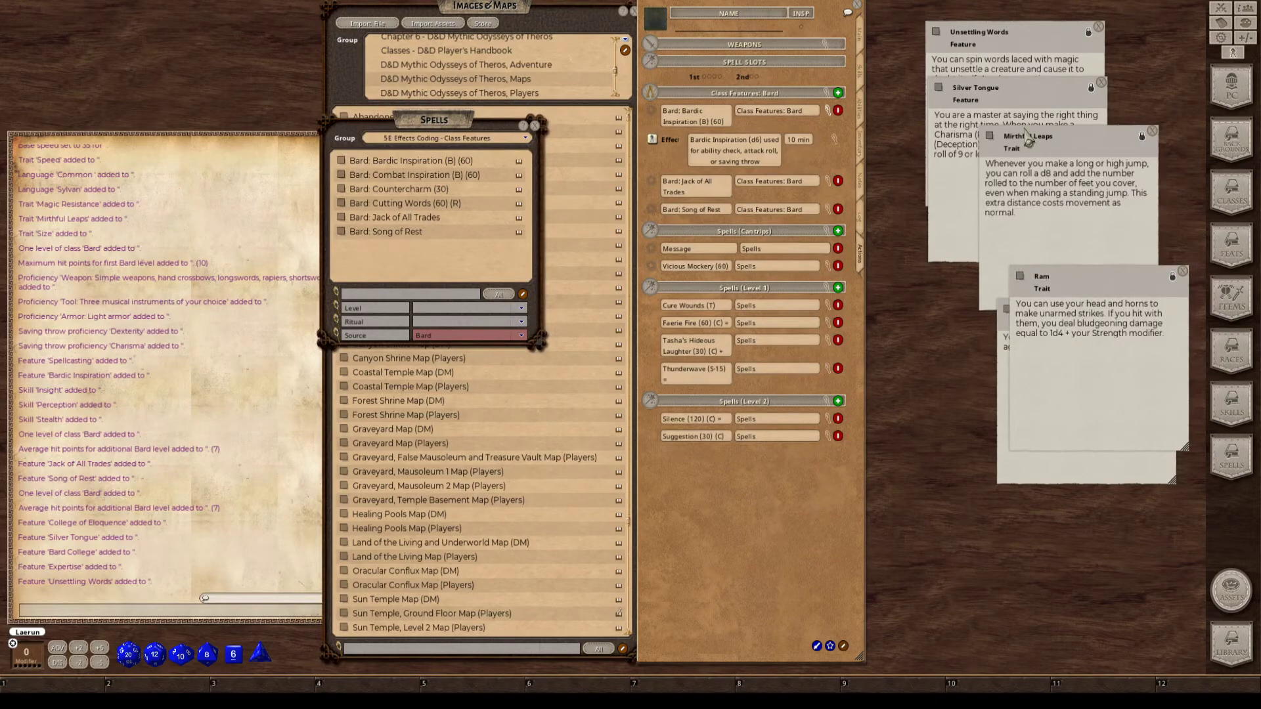
Bring the Silver Tongue note forward and add the feature to the actions page as a power.
drag(1014, 99, 983, 169)
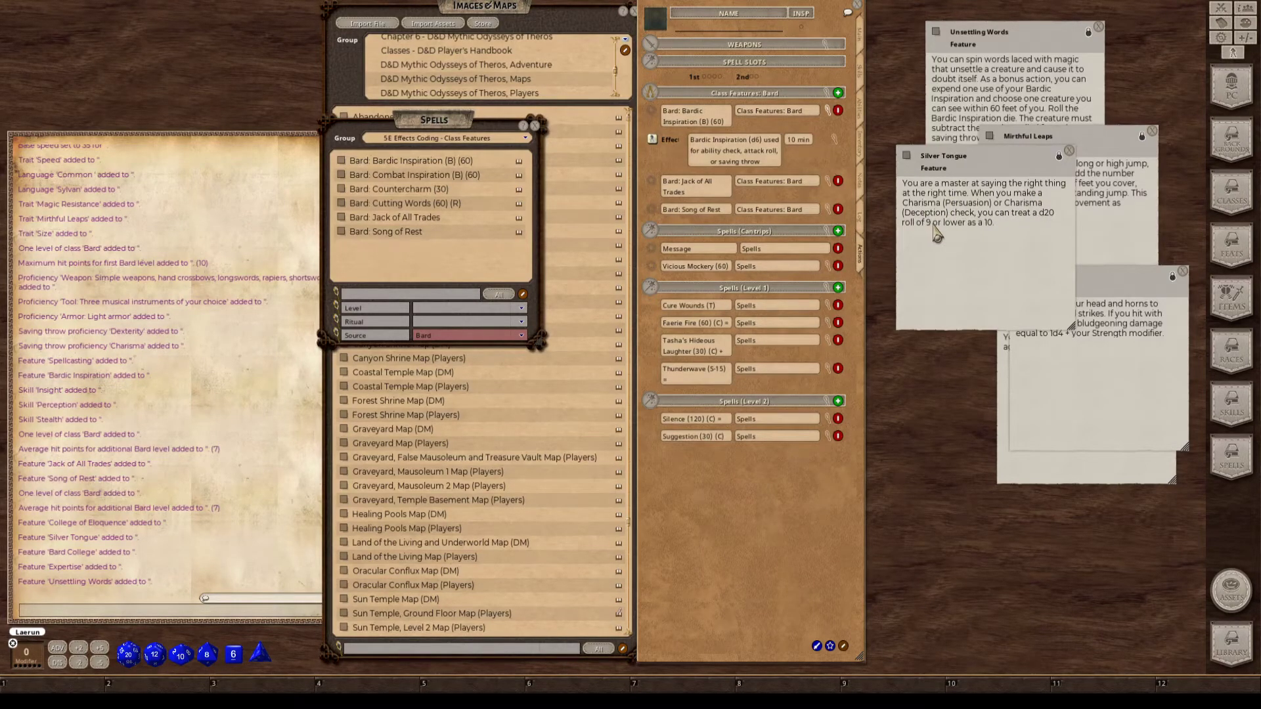
drag(983, 225, 944, 225)
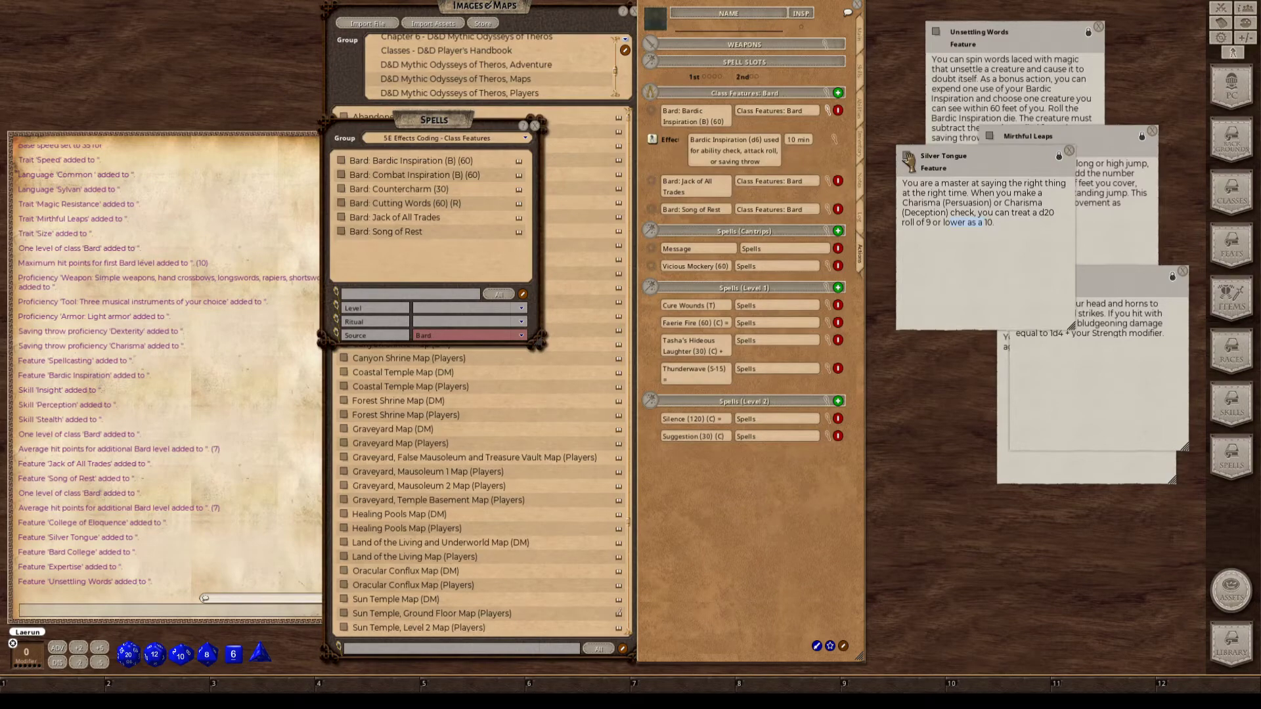
drag(908, 160, 706, 112)
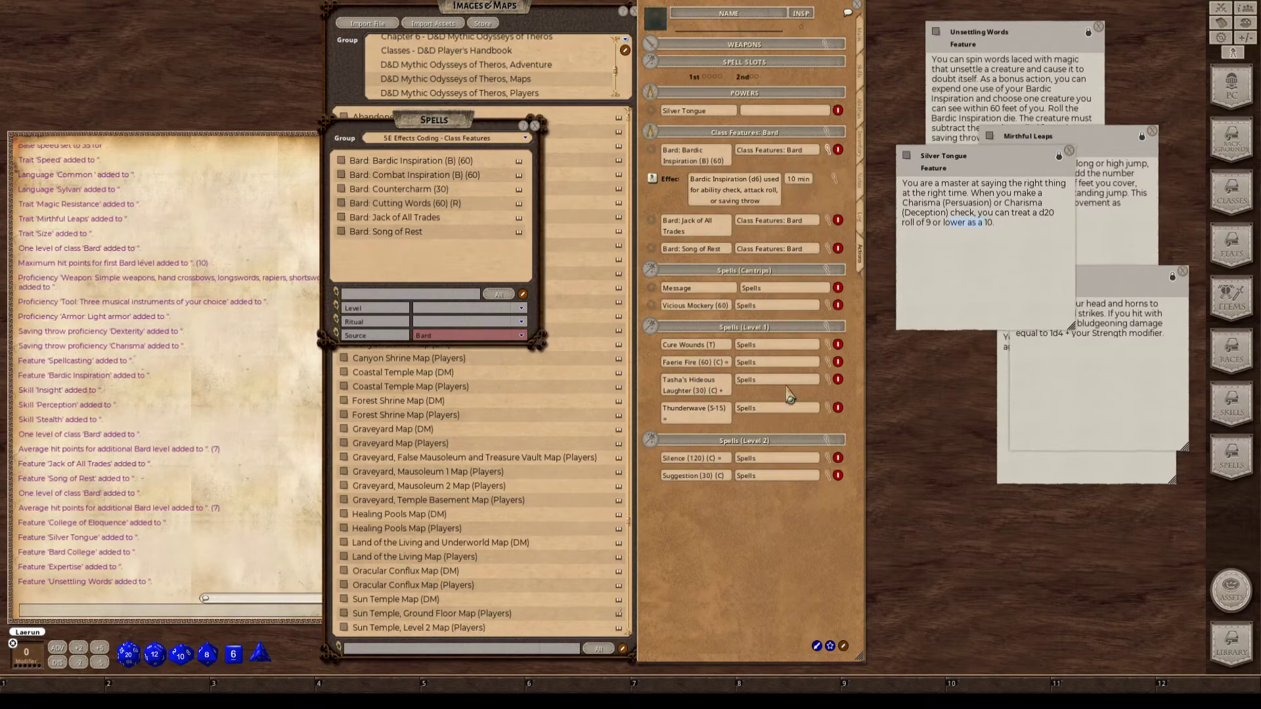
Assign the Silver Tongue power to the group "Class Features: Bard", reusing the group name from Bardic Inspiration.
key(ctrl)
click(828, 151)
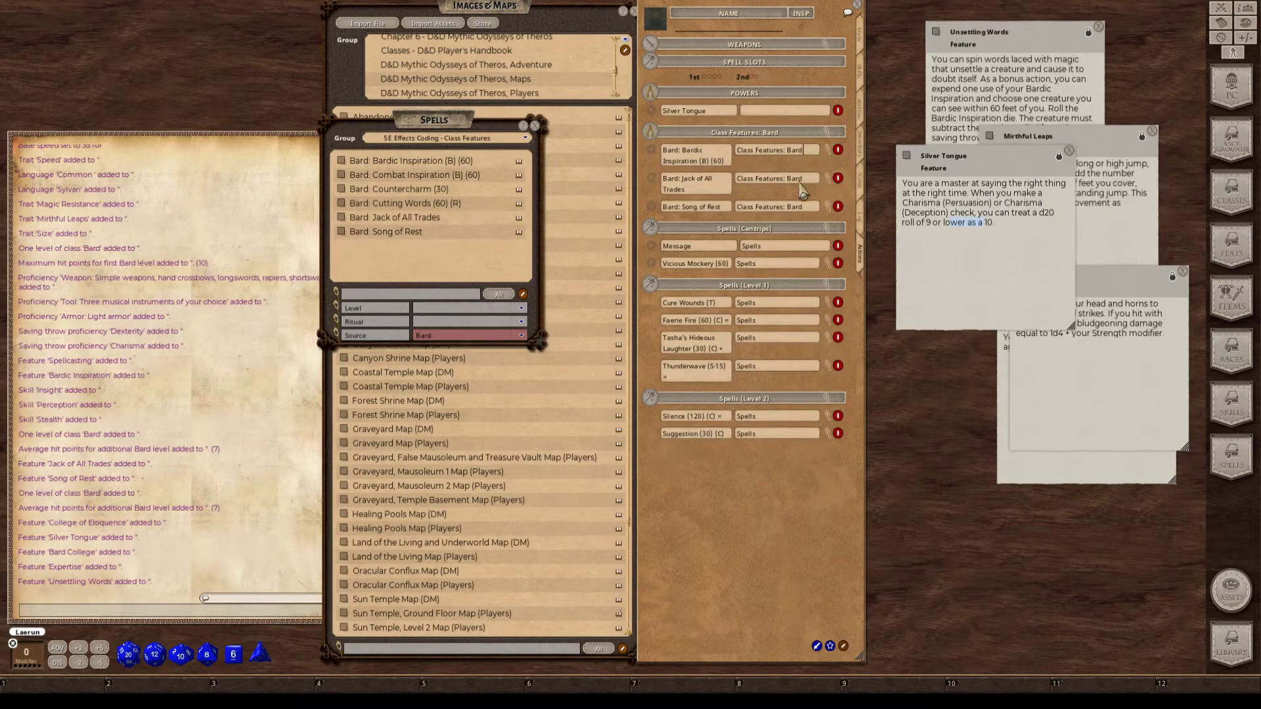
click(828, 151)
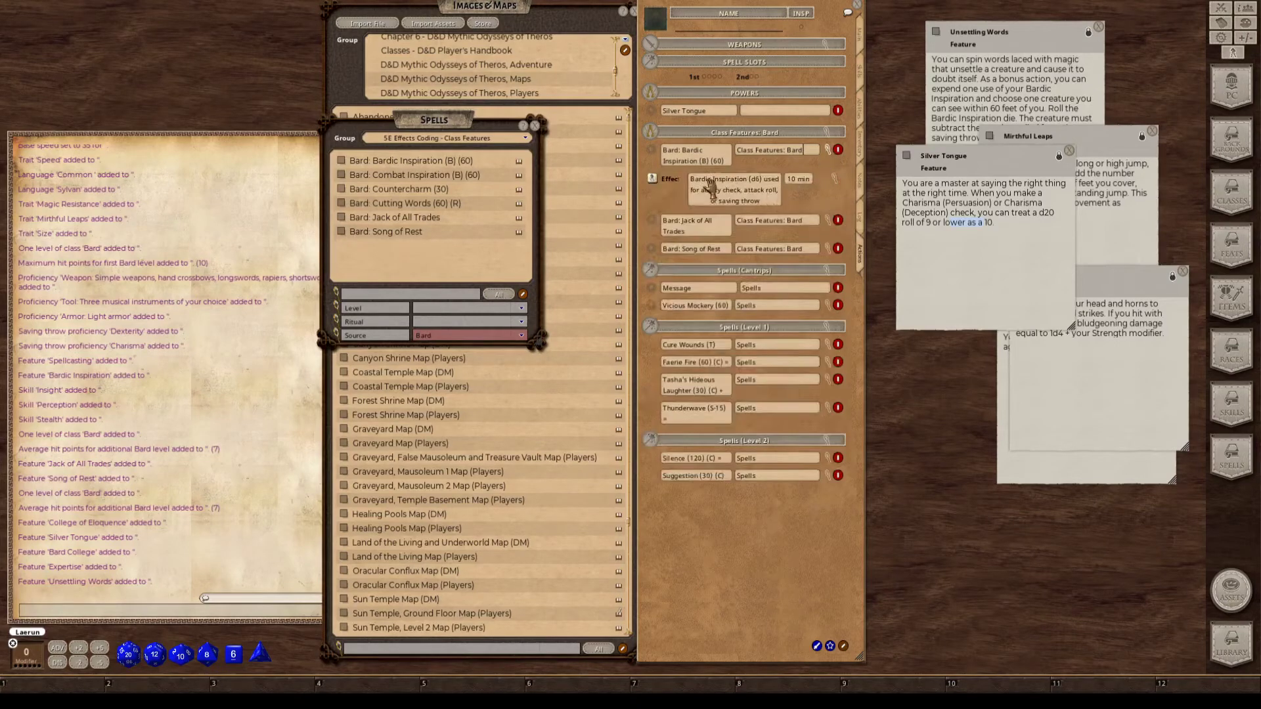
click(766, 153)
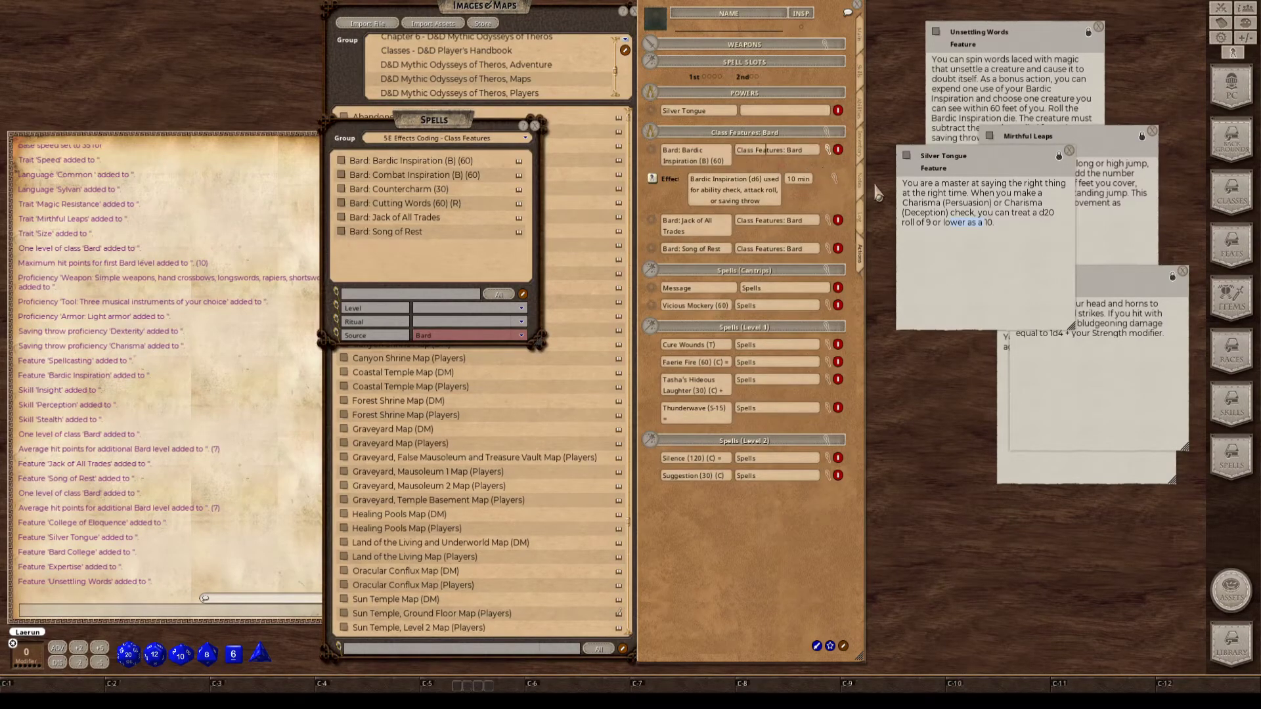
key(ctrl+End)
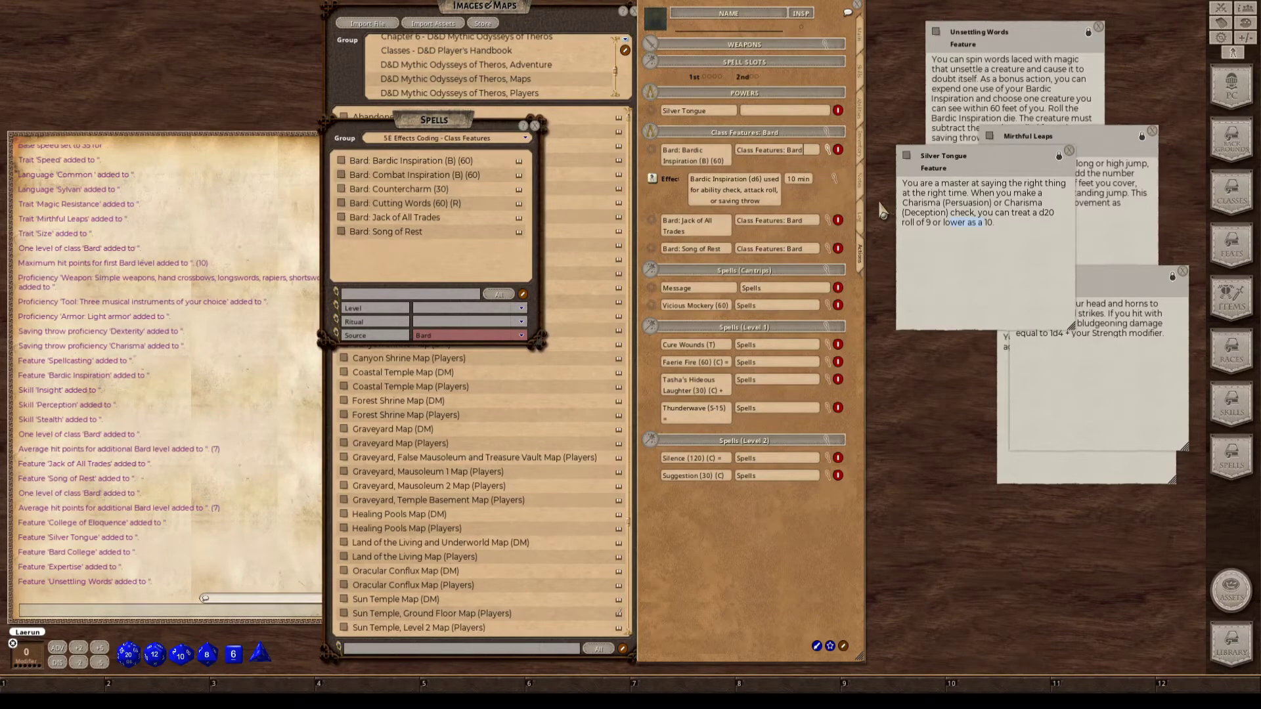
key(ctrl+c)
click(760, 114)
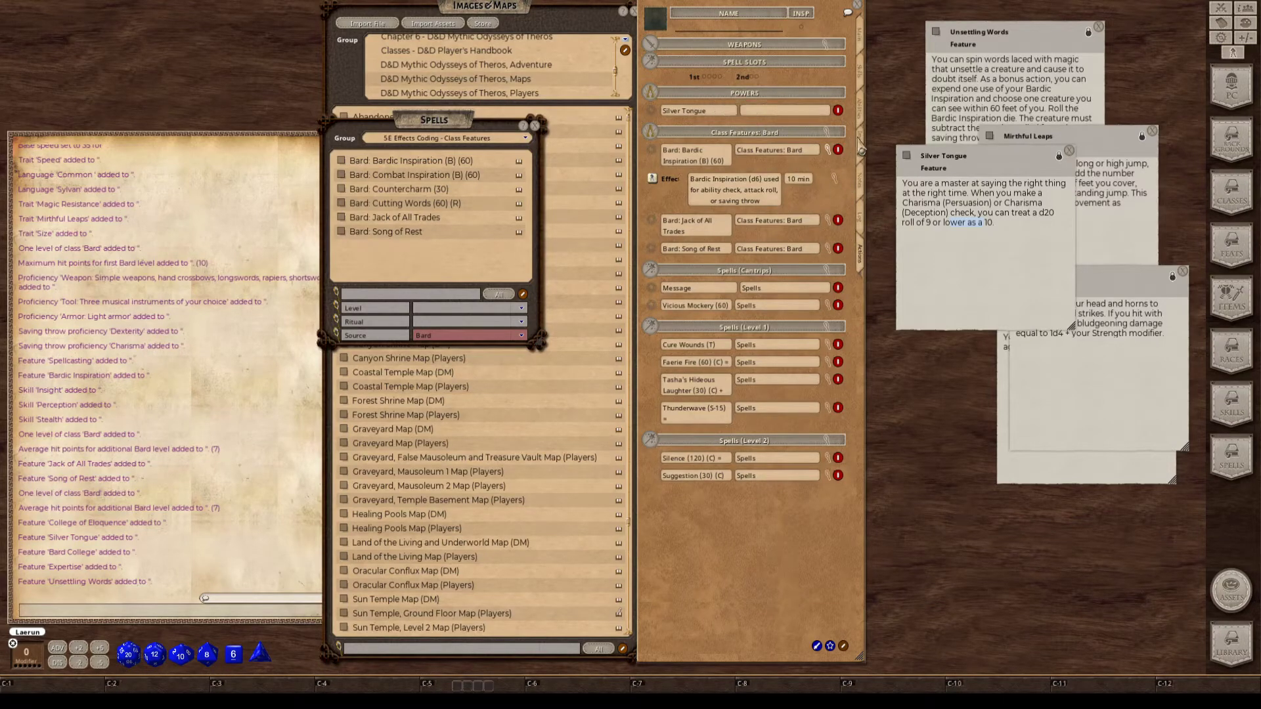
key(ctrl+v)
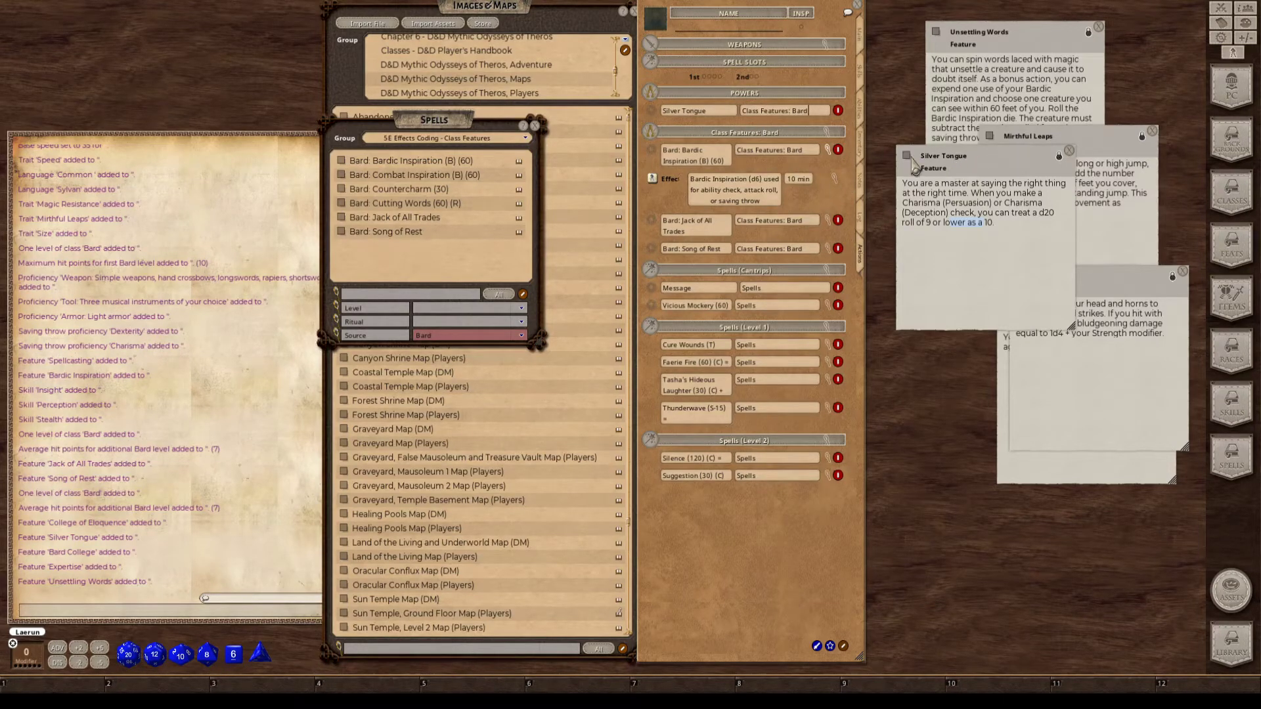
Close the Spells list and the Silver Tongue note.
click(812, 153)
click(701, 233)
click(536, 127)
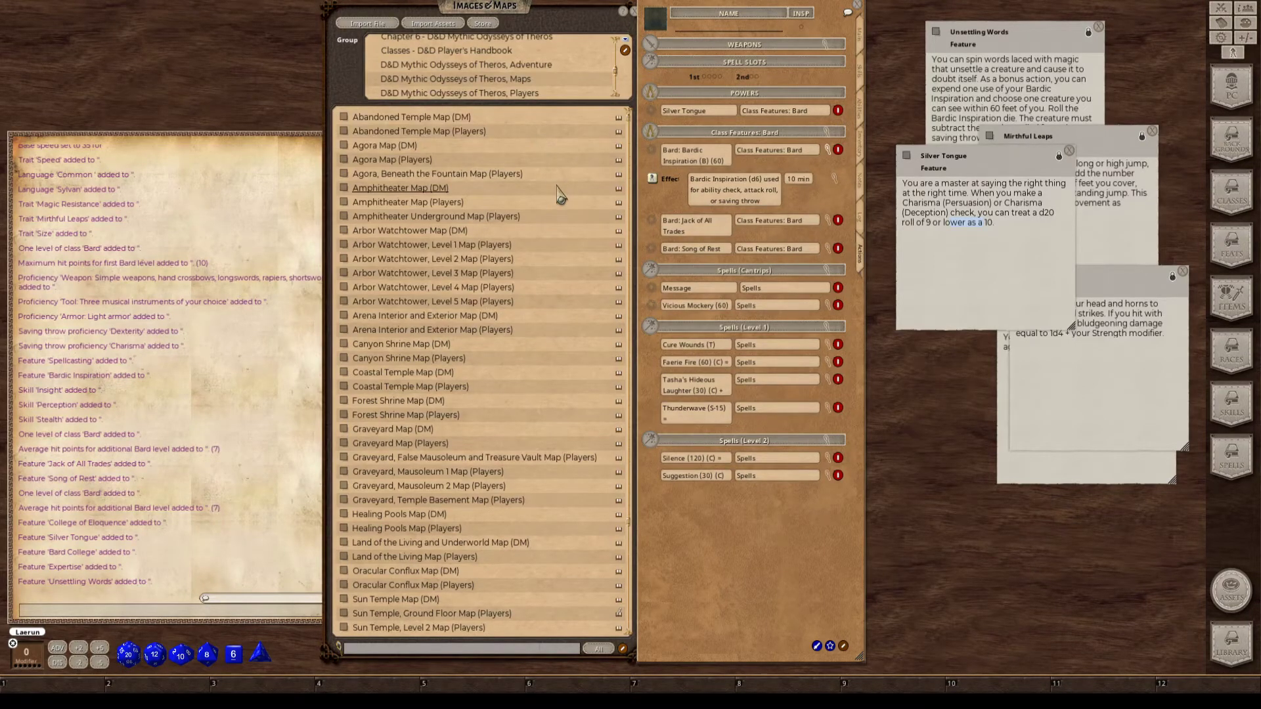
key(ctrl)
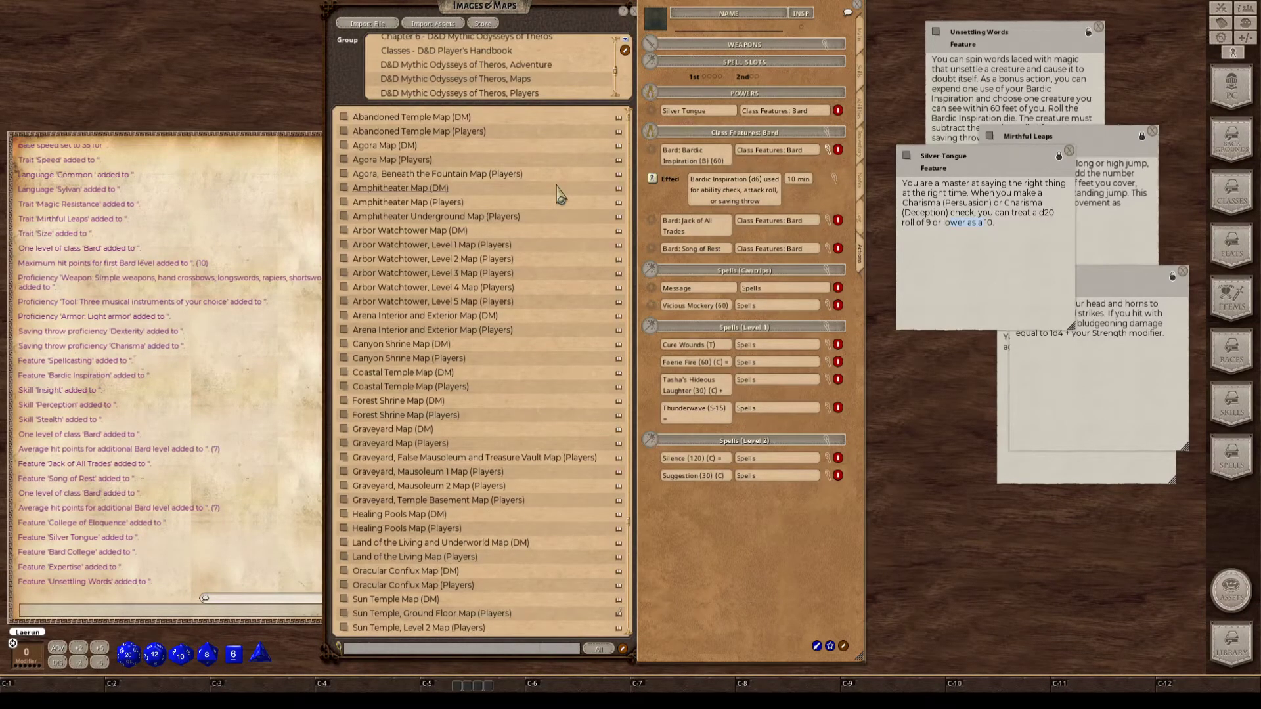
click(1069, 151)
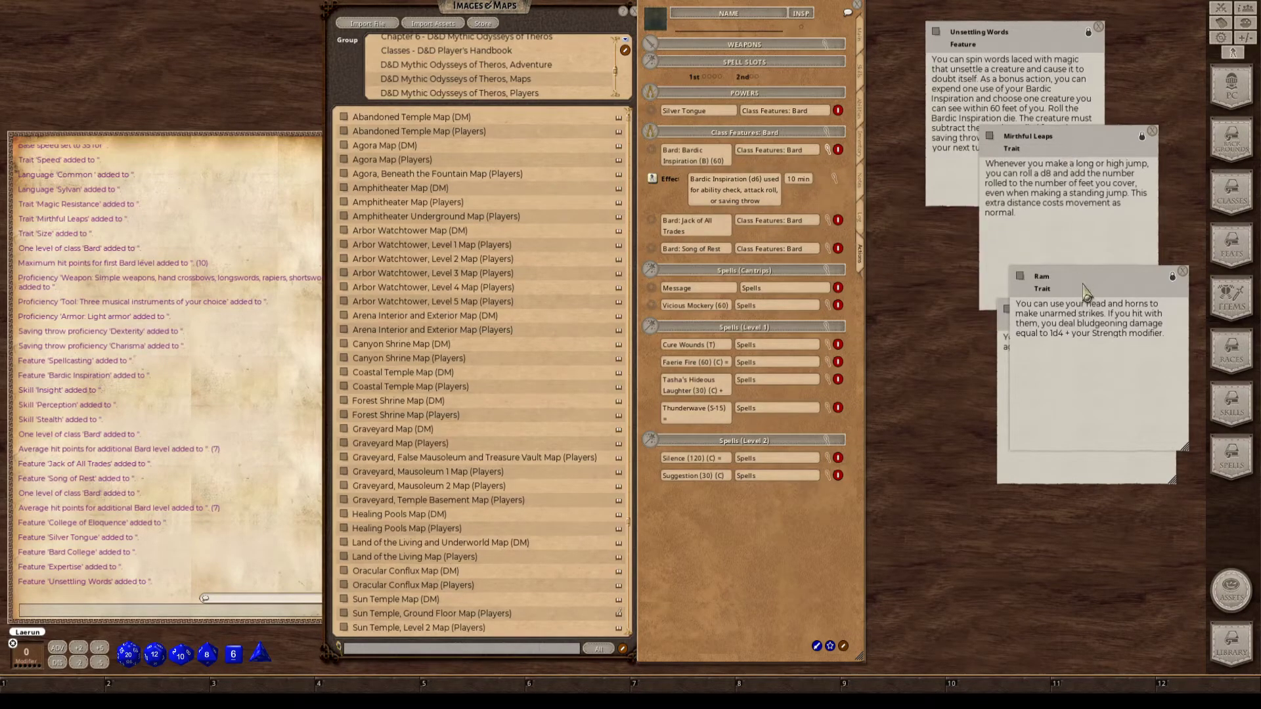
Move the Ram note lower, add Unsettling Words as a power and set its group to "Class Features: Bard".
drag(1087, 287, 1079, 408)
click(1028, 47)
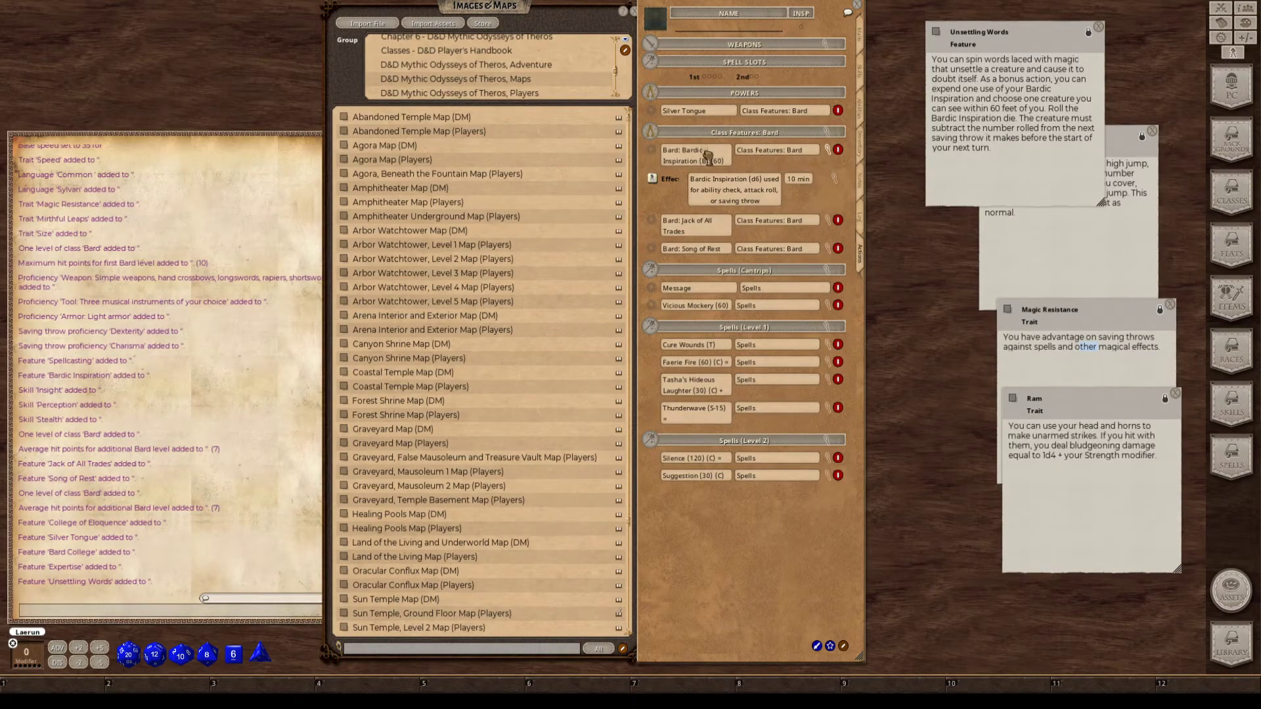
drag(707, 155, 708, 157)
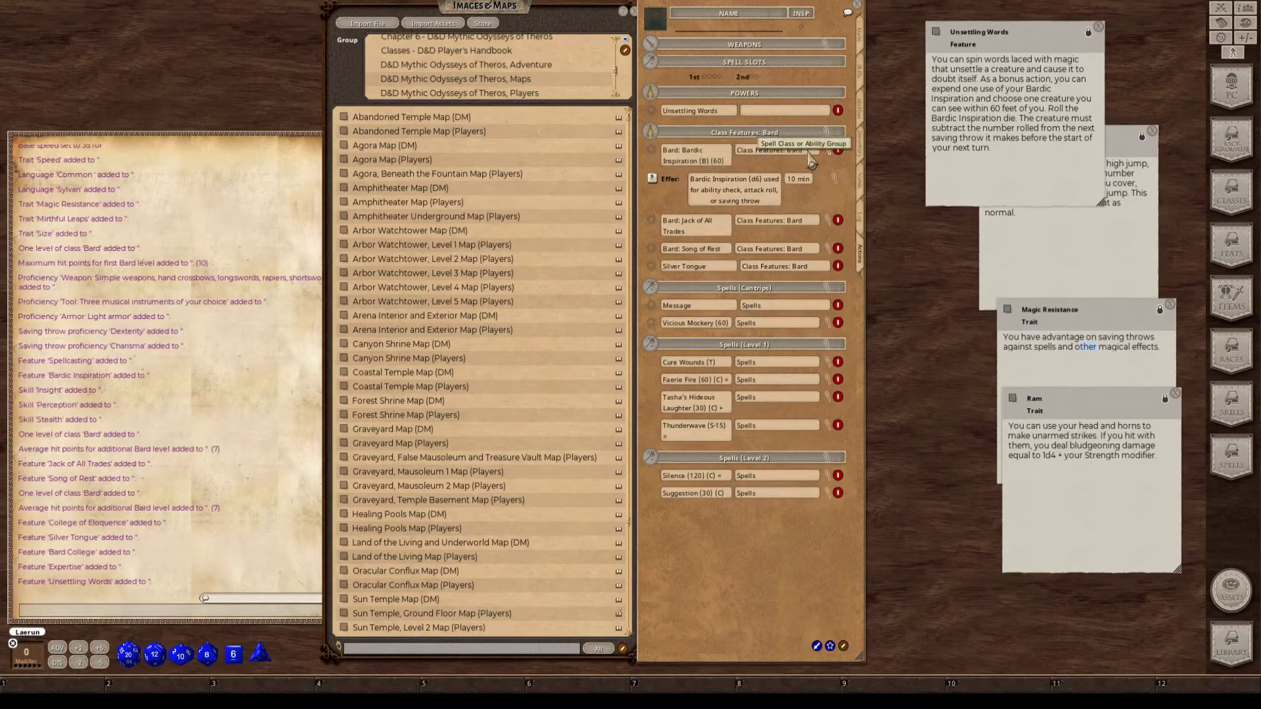
click(777, 110)
text(Class Features: Bard)
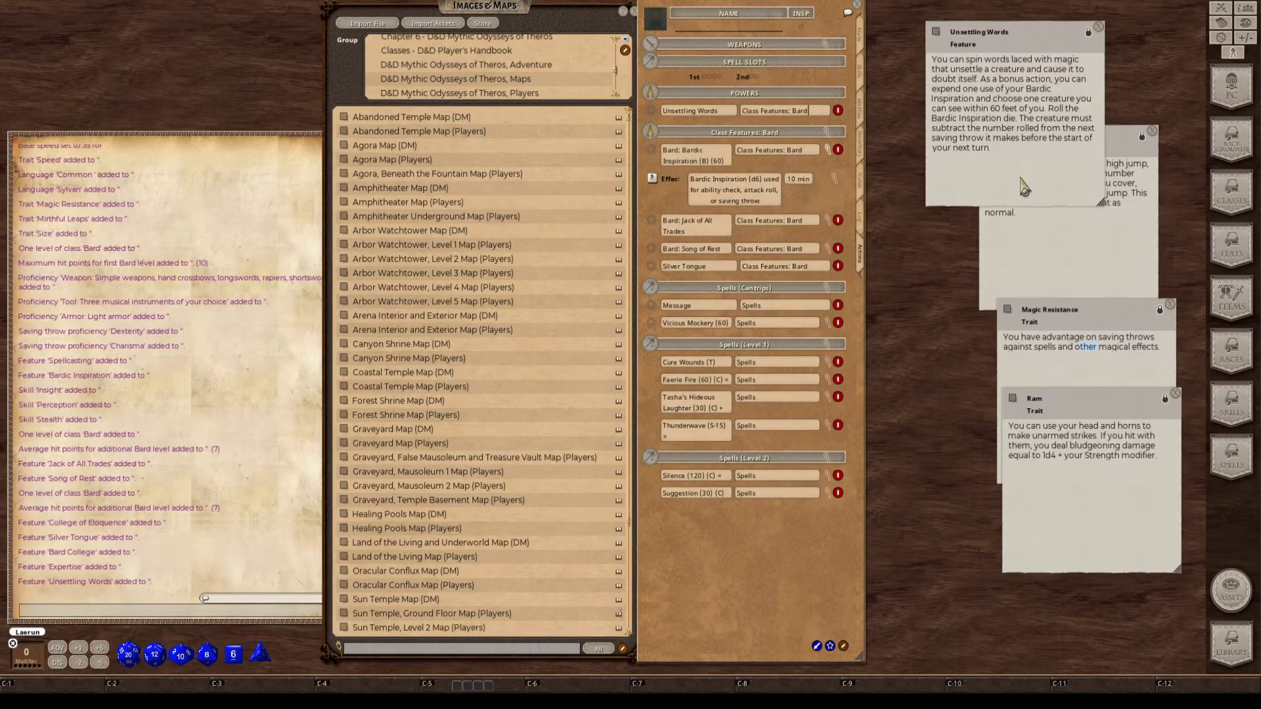
Set the ability of the Class Features: Bard power group to Cha and close the group settings.
click(768, 221)
click(828, 132)
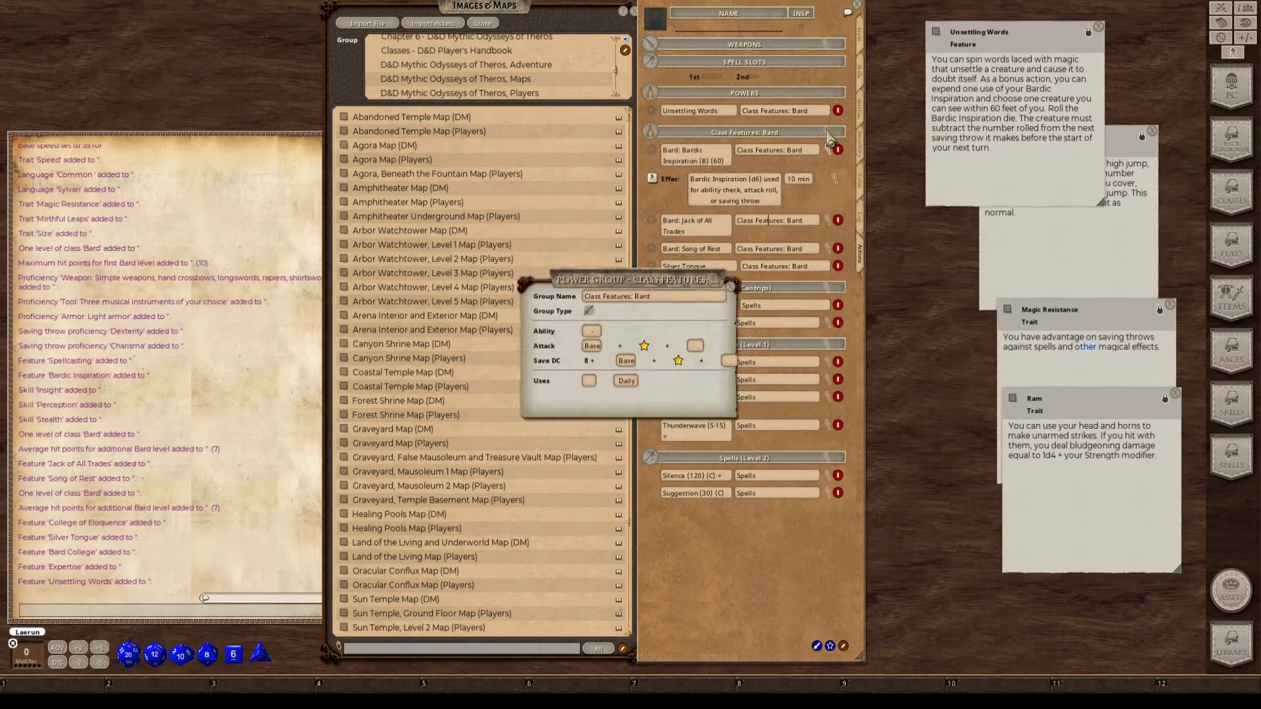
click(733, 294)
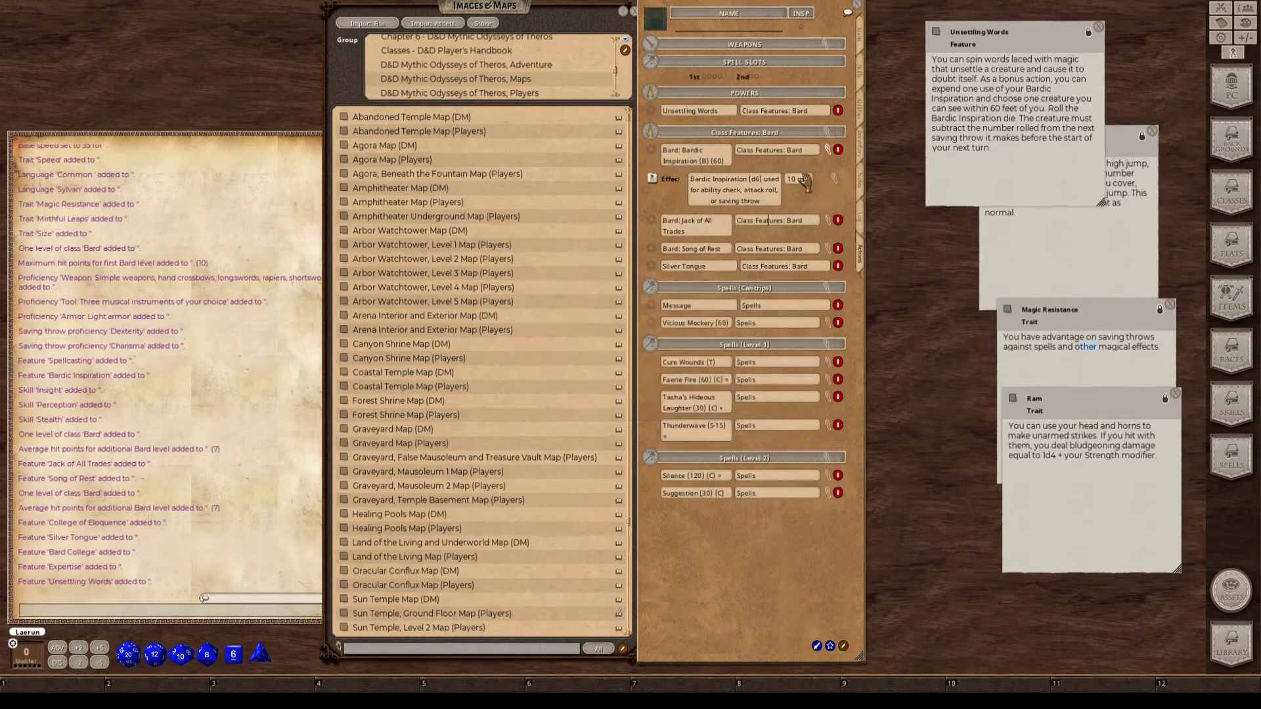
click(828, 132)
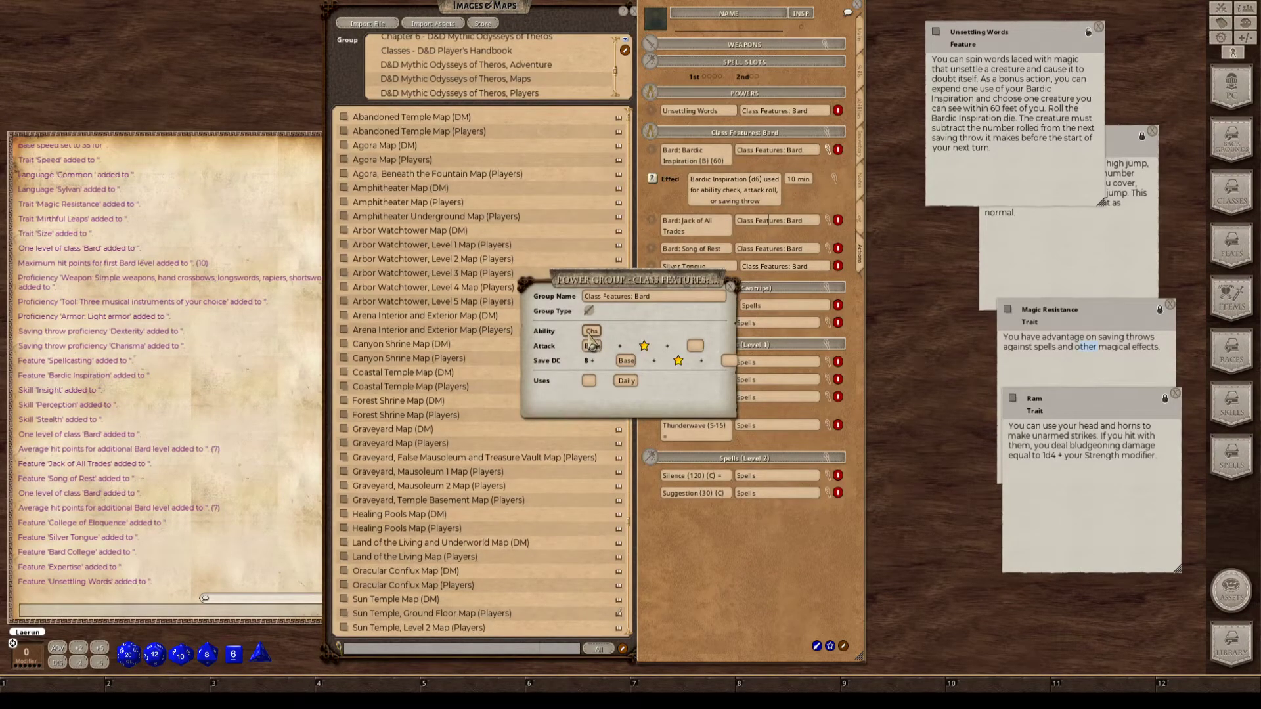
click(737, 292)
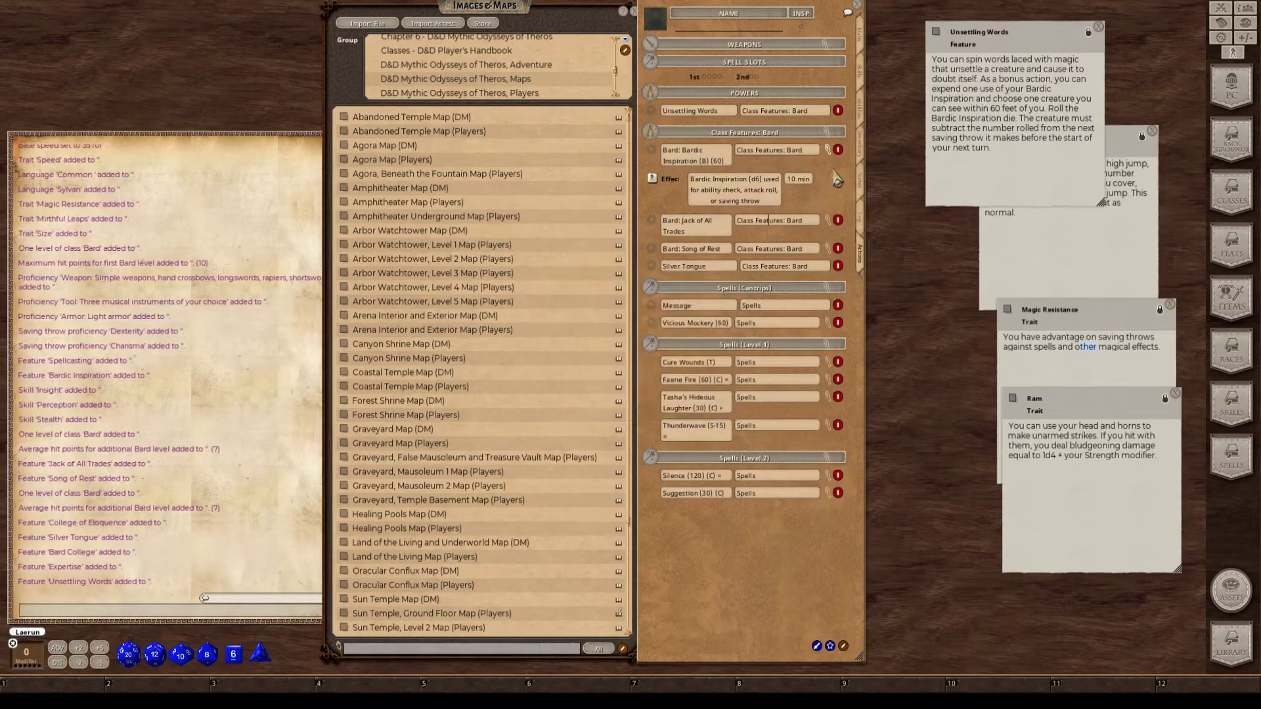
Collapse the Bardic Inspiration details, along with the Powers and Class Features: Bard groups.
click(828, 156)
click(828, 156)
click(828, 156)
click(718, 113)
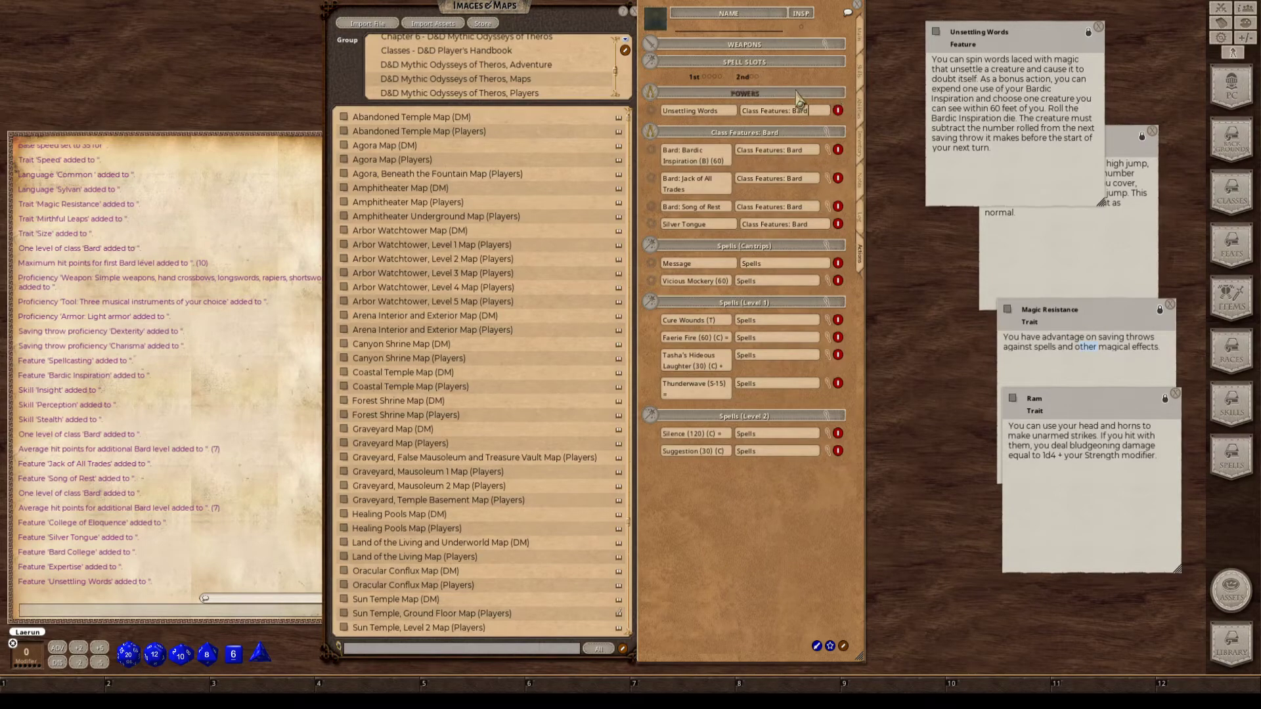
click(710, 134)
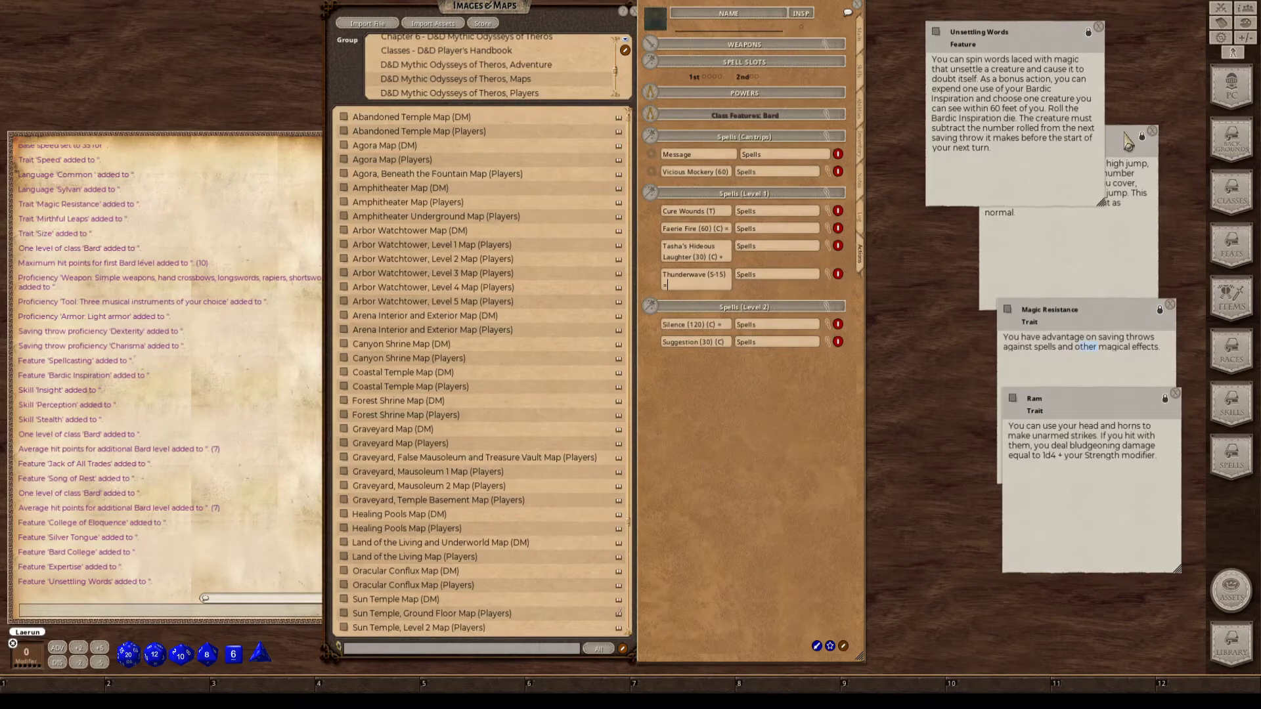
Move the Mirthful Leaps note clear of the Unsettling Words note and expand the collapsed power groups.
click(1128, 143)
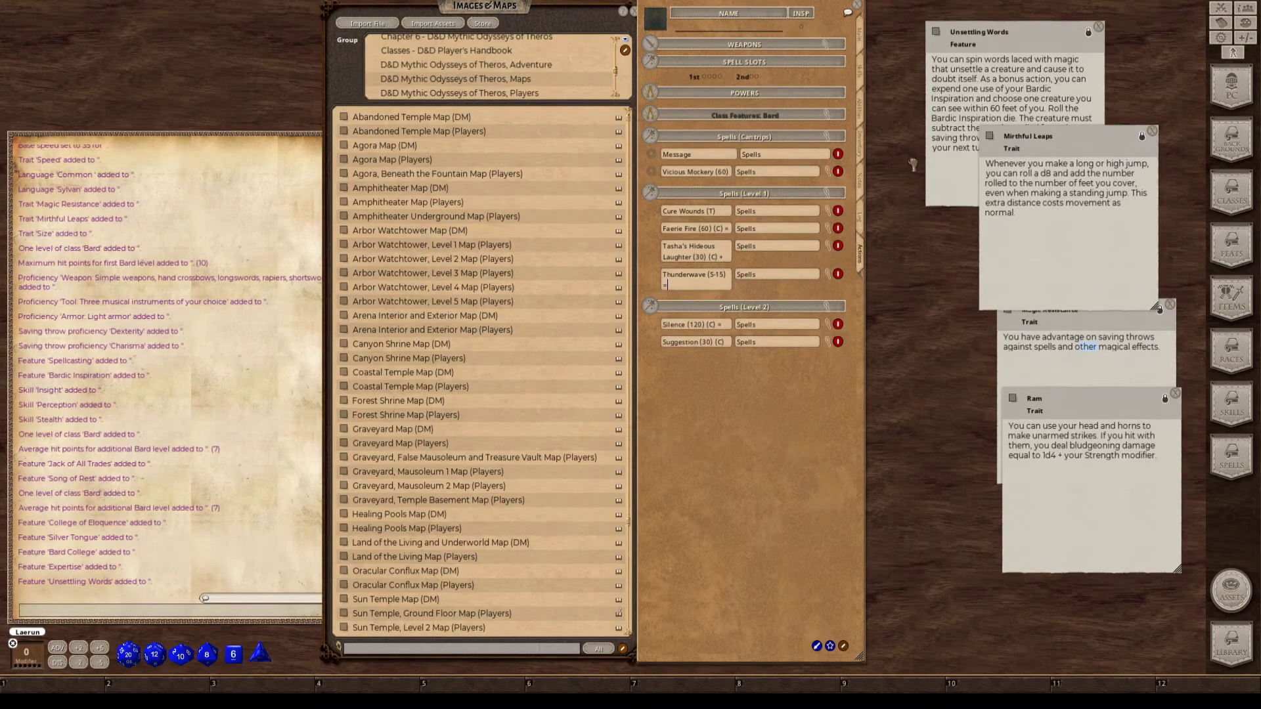
drag(1031, 136, 1026, 202)
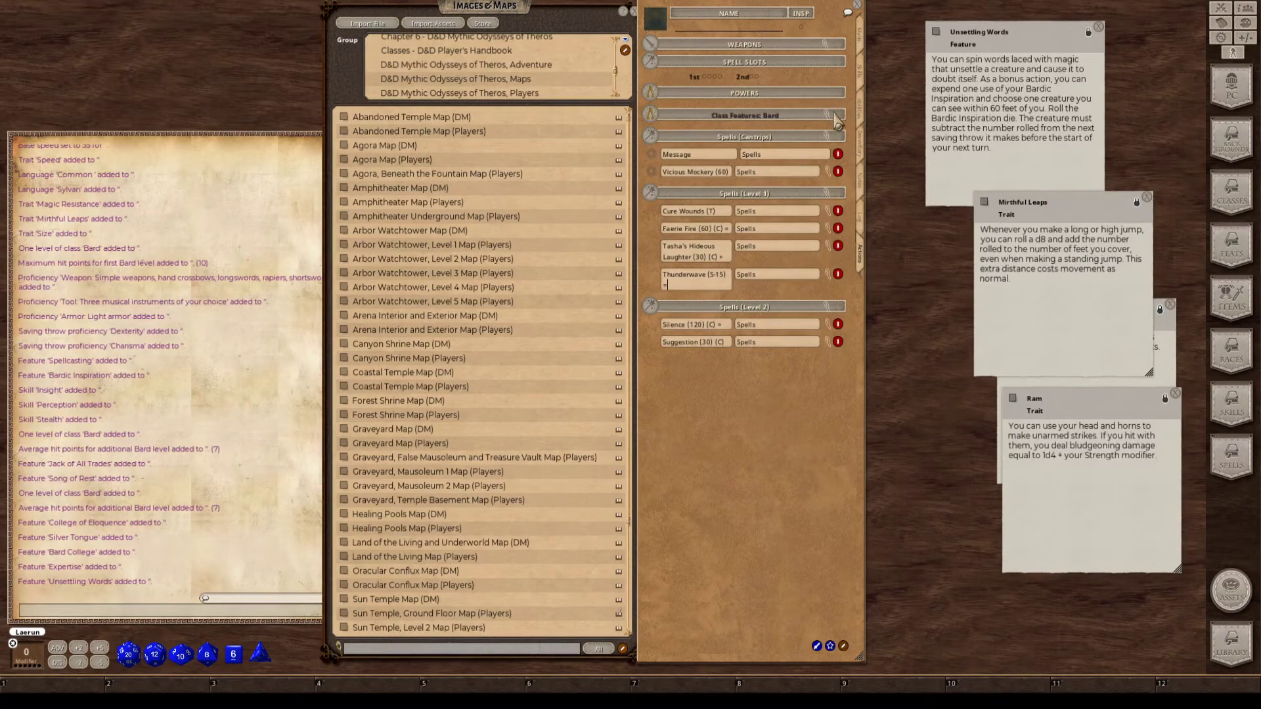
click(804, 118)
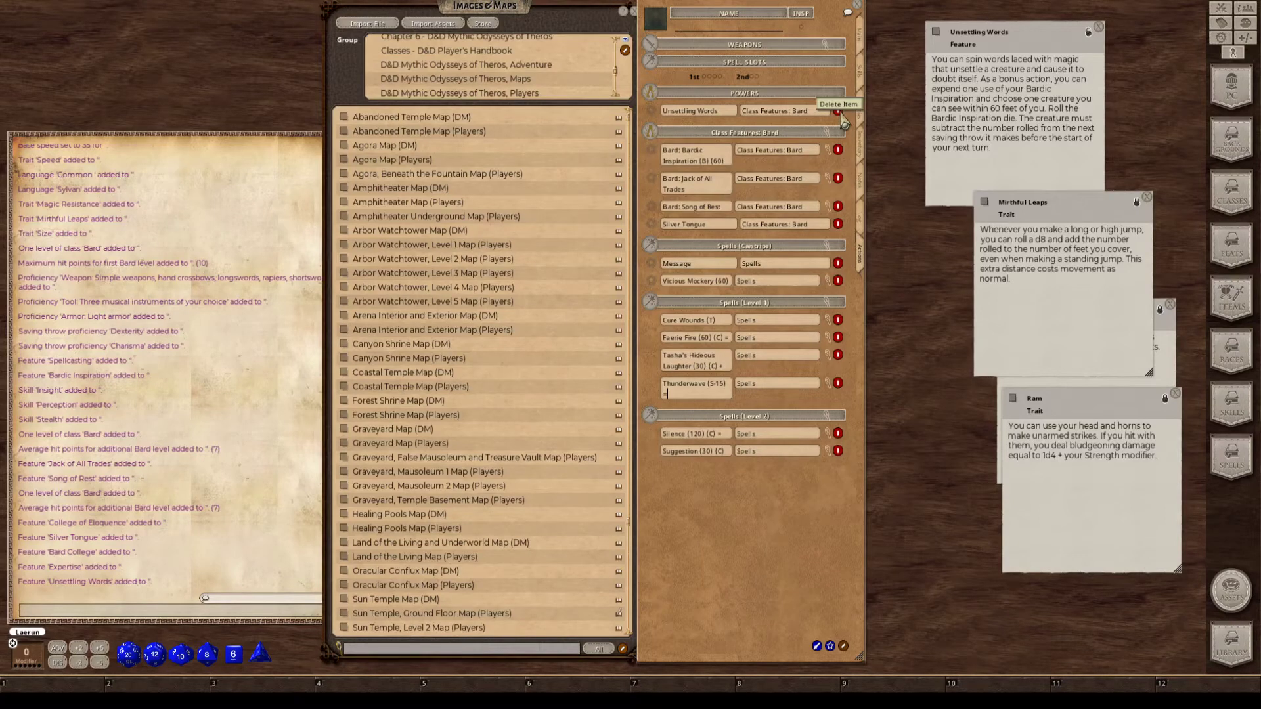
Add Unsettling Words to the powers once more to refresh the grouping, and delete the ungrouped duplicate.
click(938, 42)
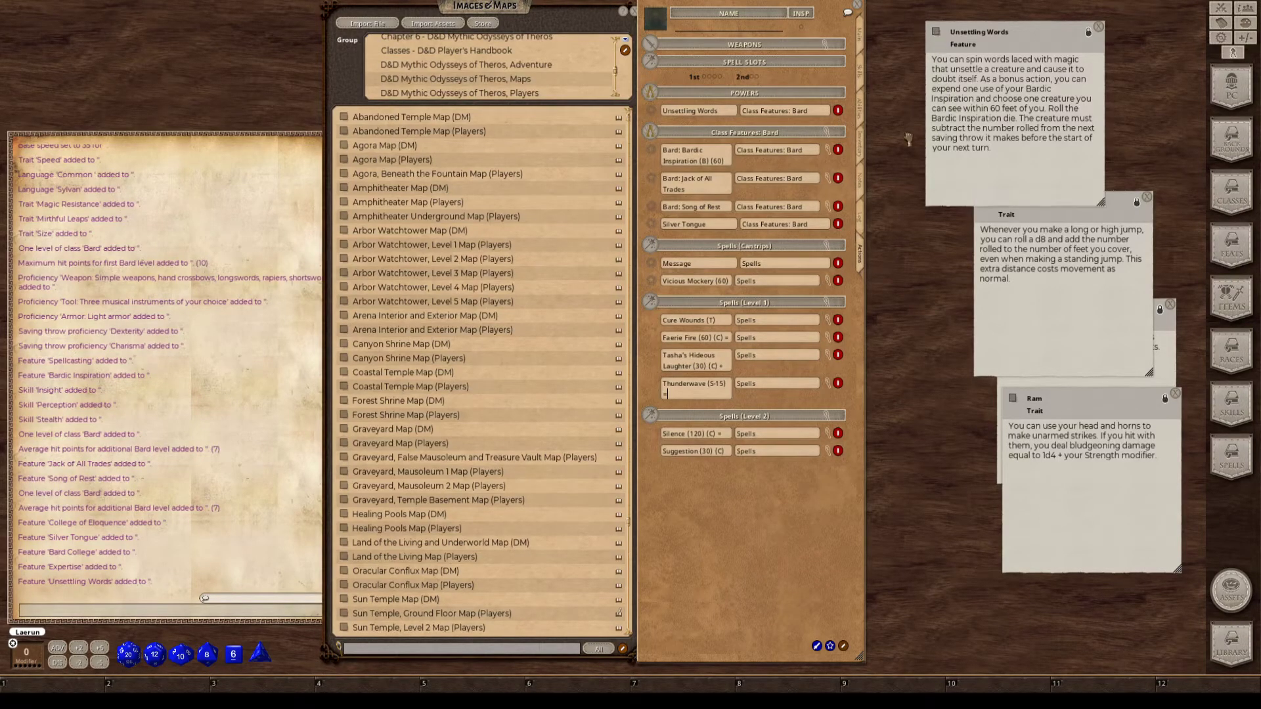
drag(908, 140, 719, 502)
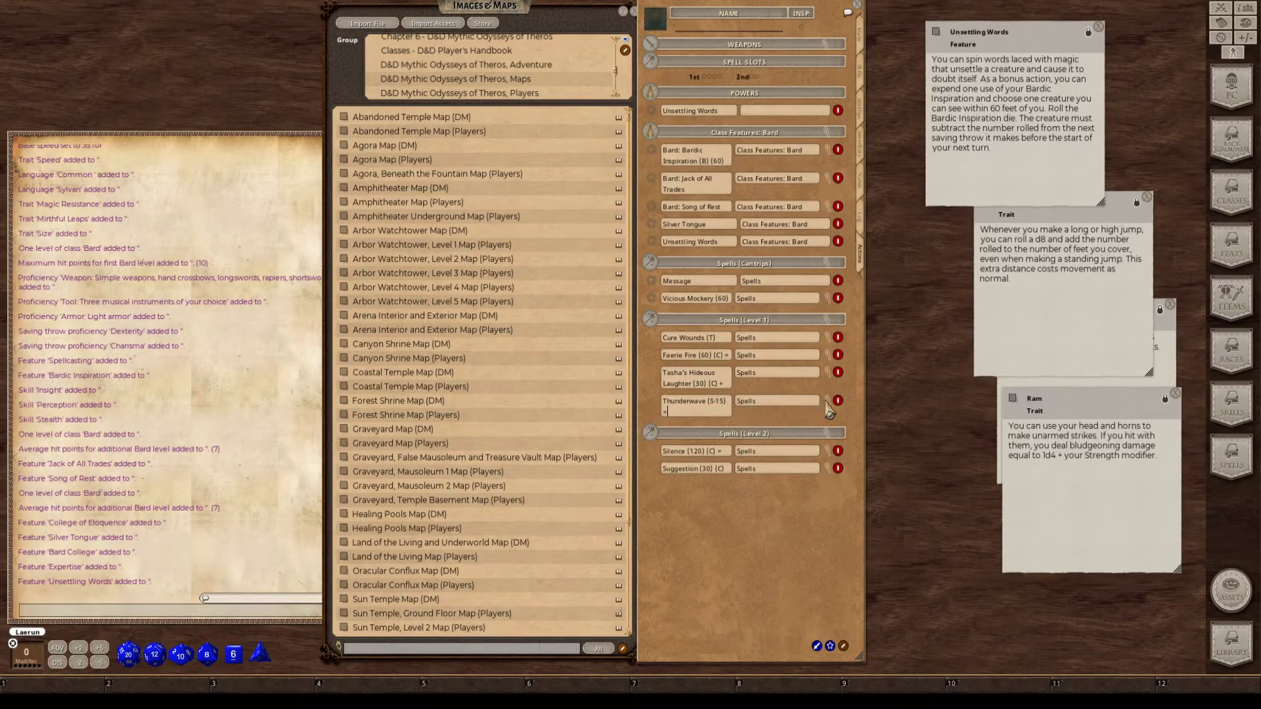
click(839, 112)
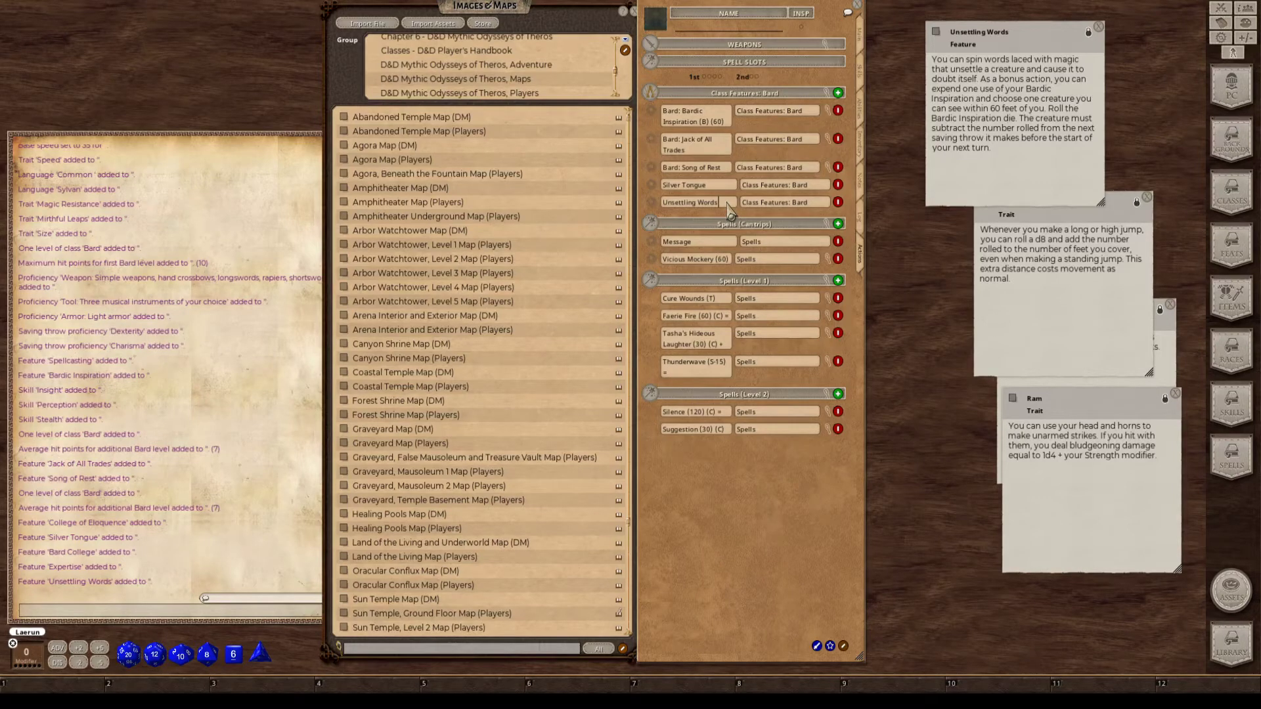
Append "(B) (60)" to the Unsettling Words power name, add an effect to it and open the effect's settings.
key(shift)
text((B) (60))
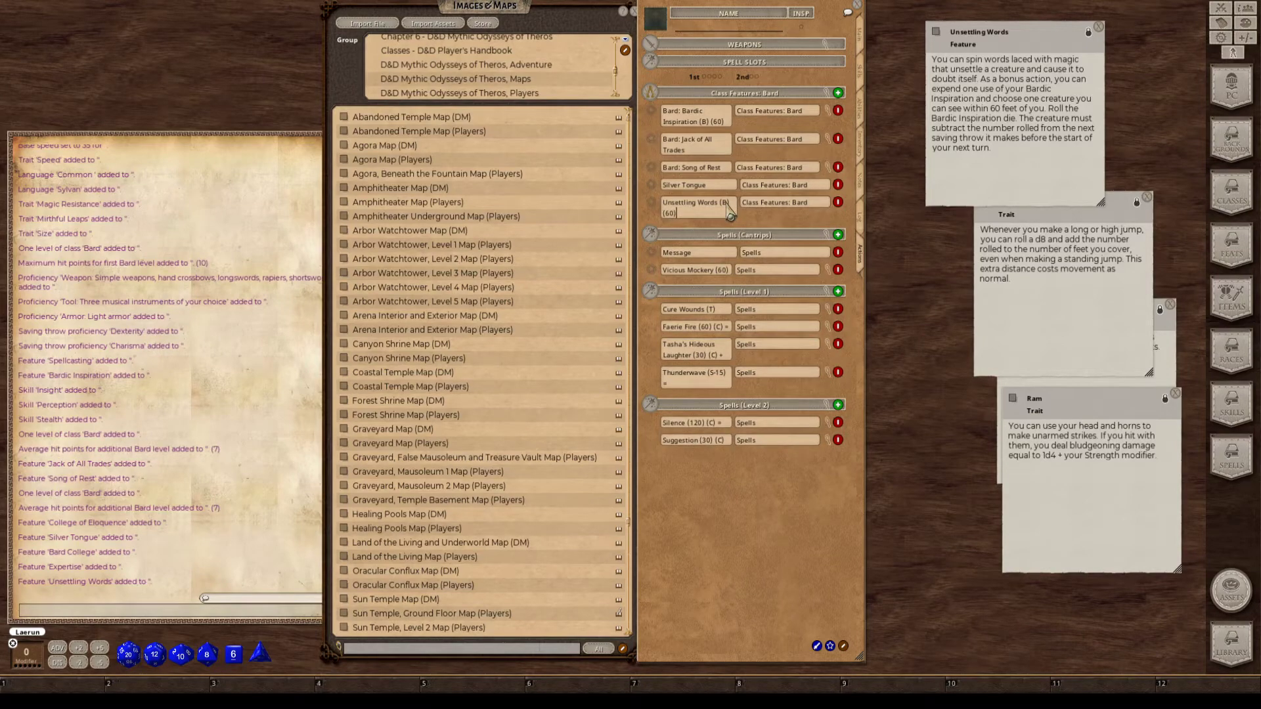
right_click(764, 202)
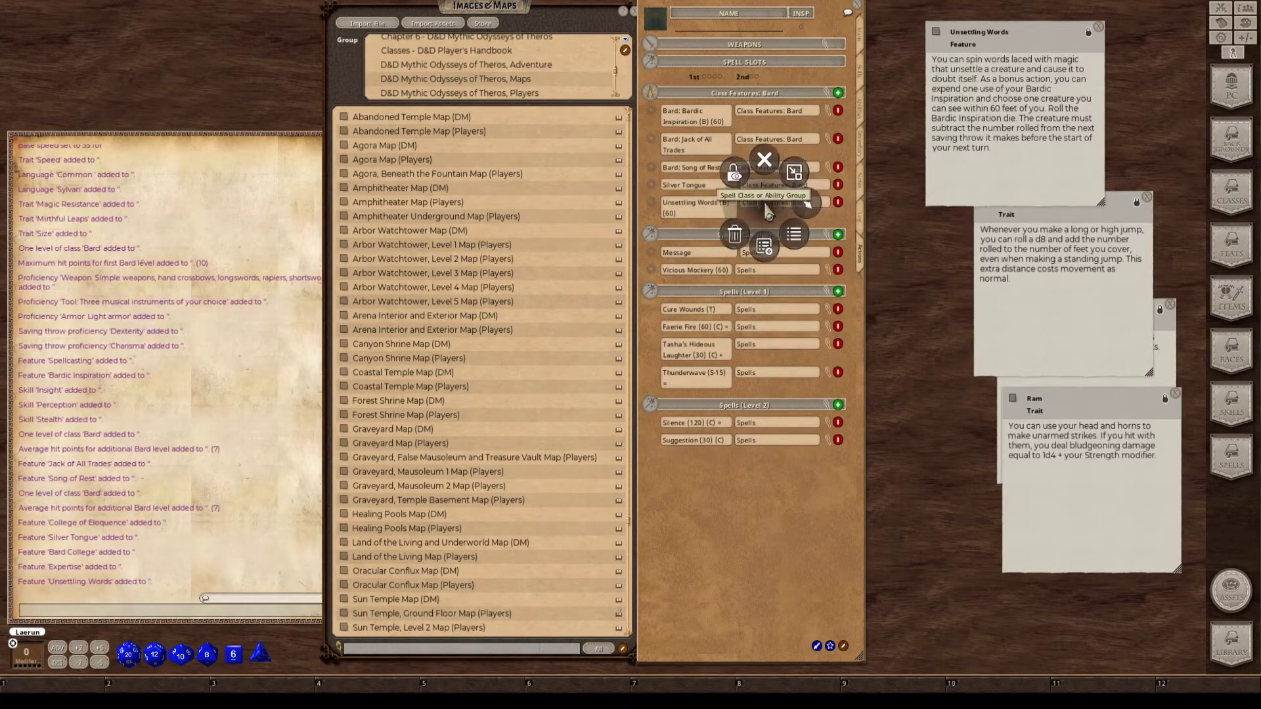
click(809, 207)
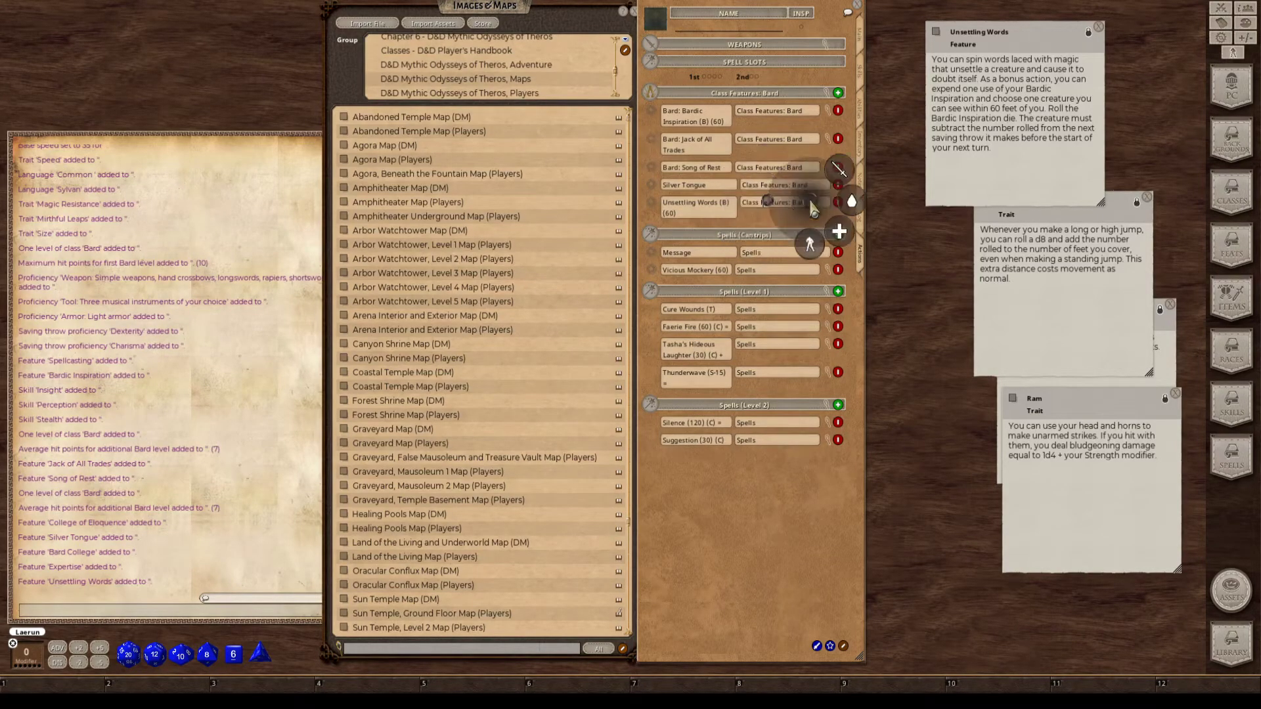
click(852, 201)
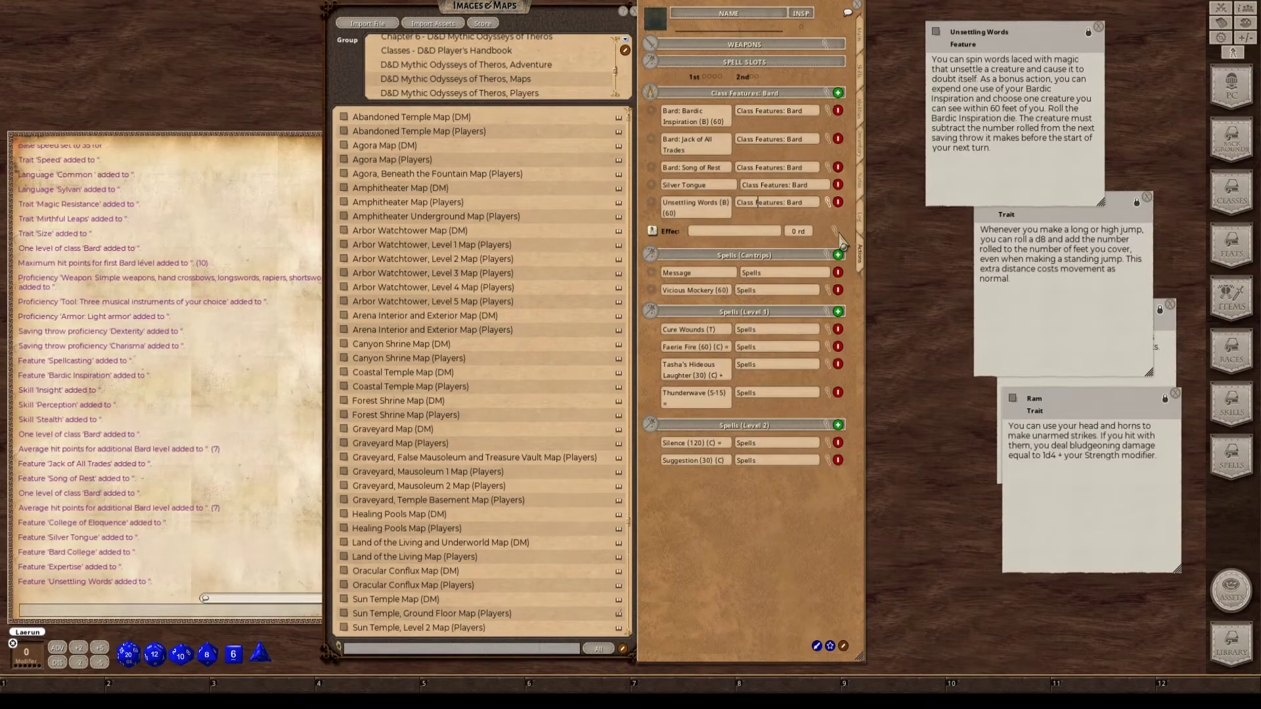
click(835, 232)
click(597, 311)
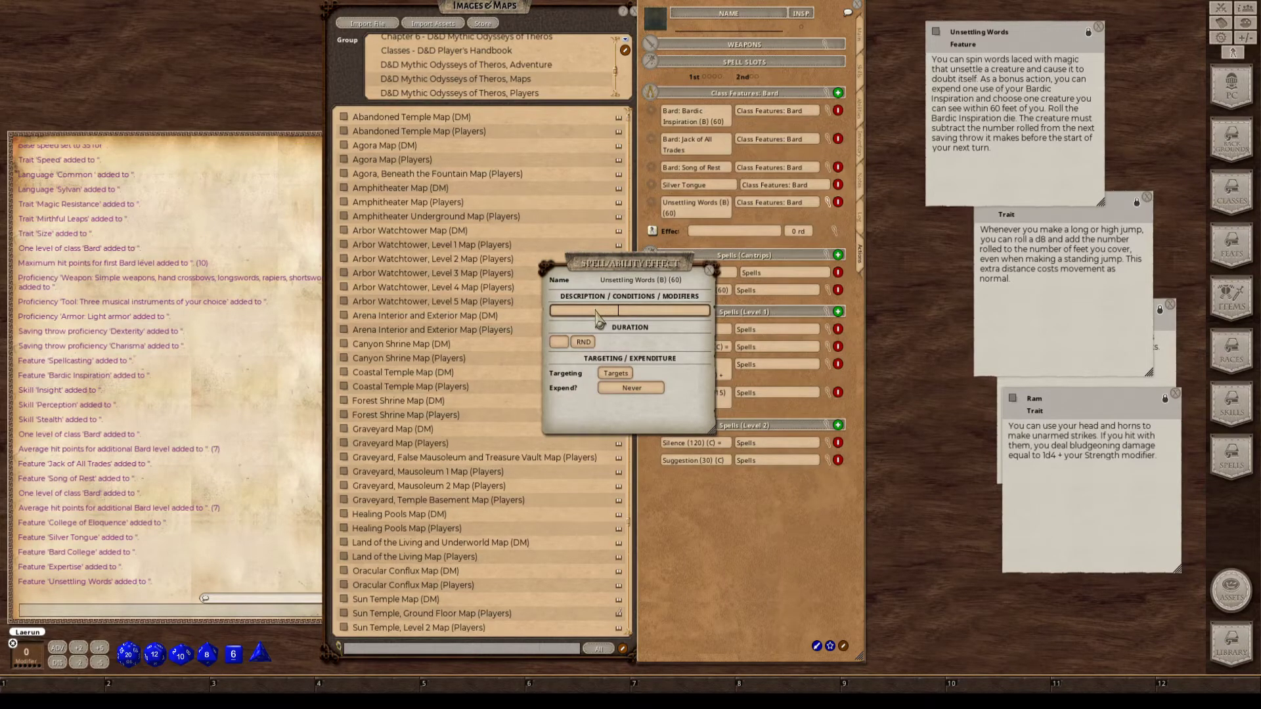
text(Class Features: Bard)
key(BackSpace)
key(BackSpace)
key(BackSpace)
key(BackSpace)
key(BackSpace)
key(BackSpace)
key(BackSpace)
key(BackSpace)
key(BackSpace)
key(BackSpace)
key(BackSpace)
key(BackSpace)
key(BackSpace)
key(BackSpace)
key(BackSpace)
key(BackSpace)
key(BackSpace)
key(BackSpace)
key(BackSpace)
key(BackSpace)
Describe the effect as "Unsettling Words; (1d6)" and move its settings window clear of the power list.
text(Unsettling Words; (1)
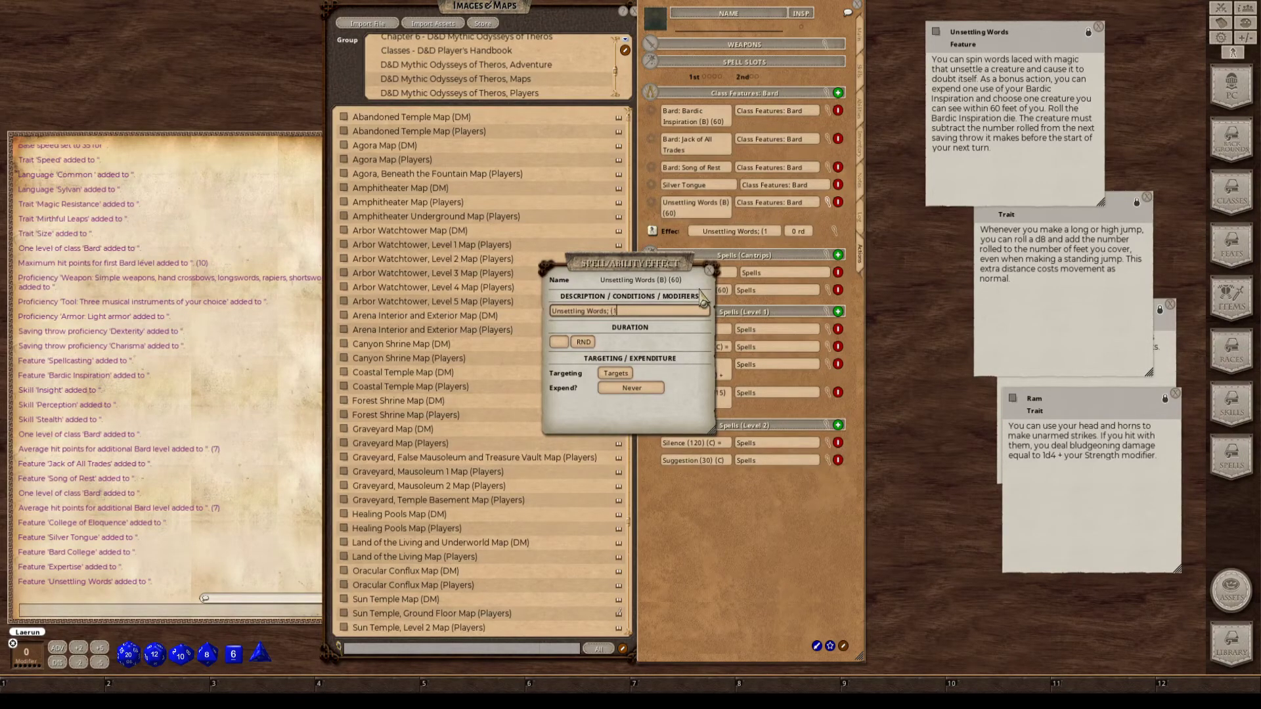
text(d6))
drag(640, 276, 475, 193)
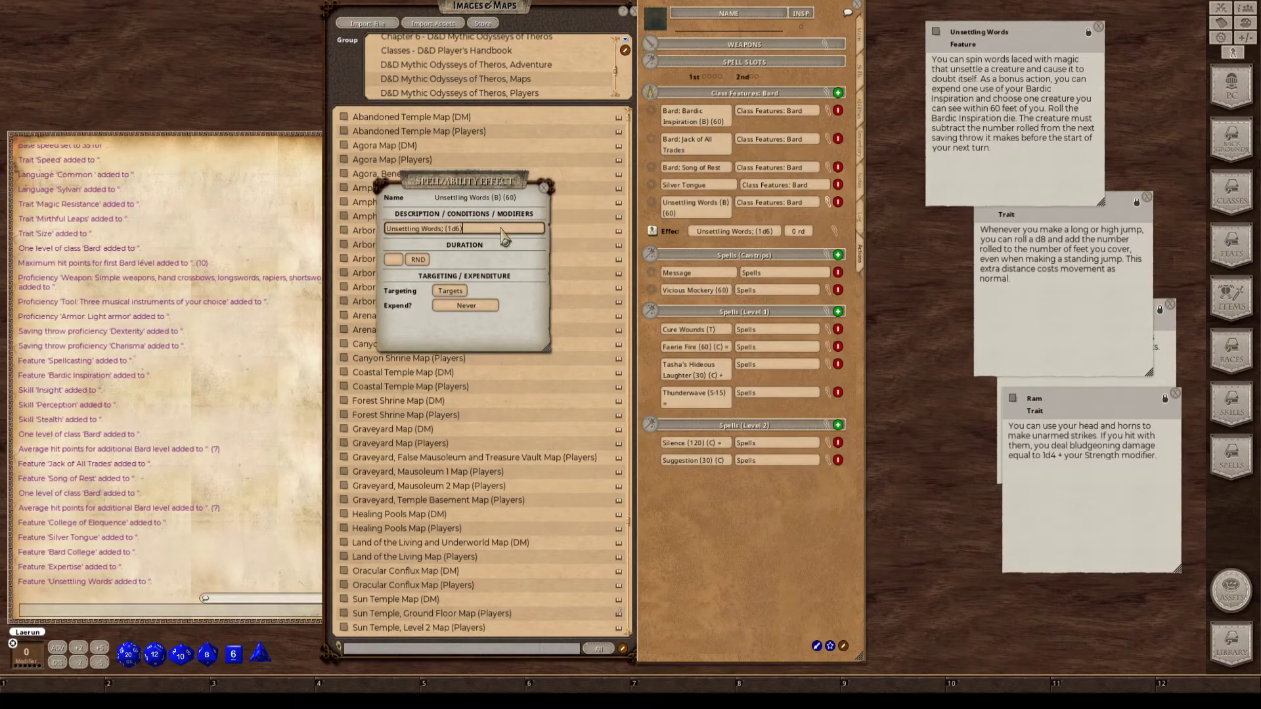
Rewrite the effect's modifier so that the description reads "Unsettling Words; SAV:1d6-7".
key(BackSpace)
text(-7)
click(448, 229)
key(BackSpace)
click(520, 228)
key(ctrl)
key(ctrl)
text(SAV:)
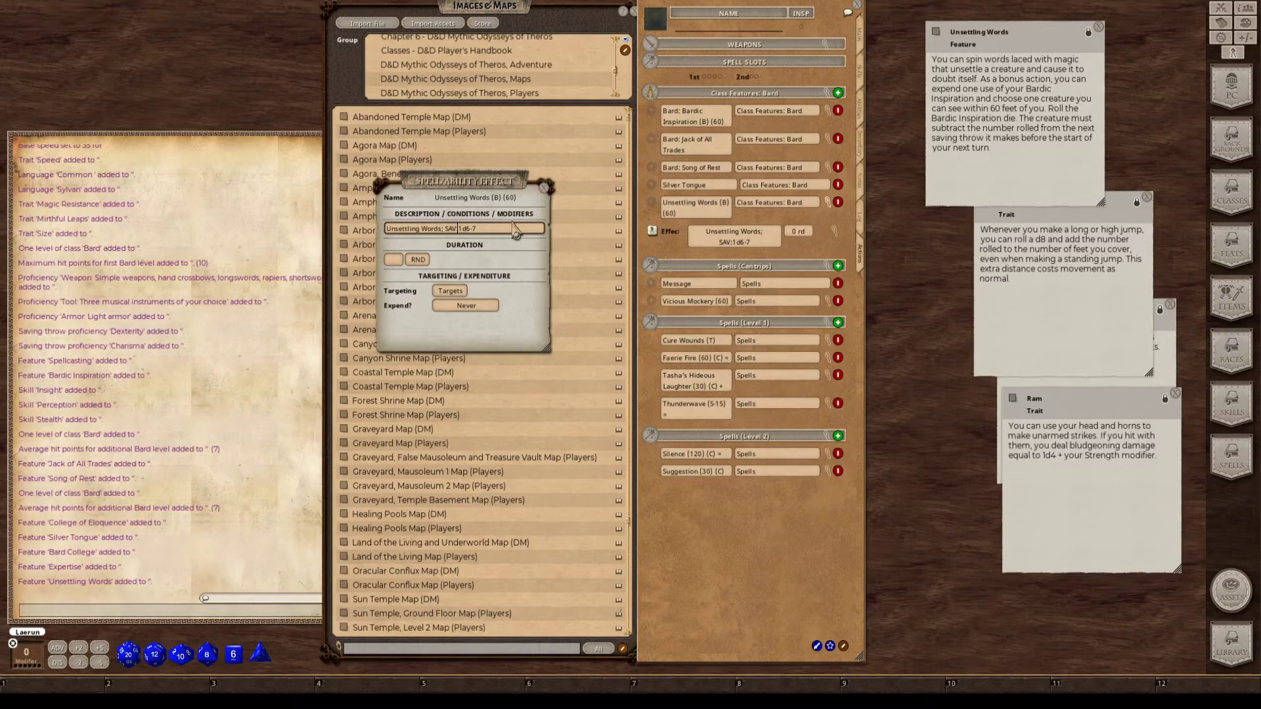
click(514, 229)
Try the On next action expenditure for the Unsettling Words effect and return it to Never.
click(482, 304)
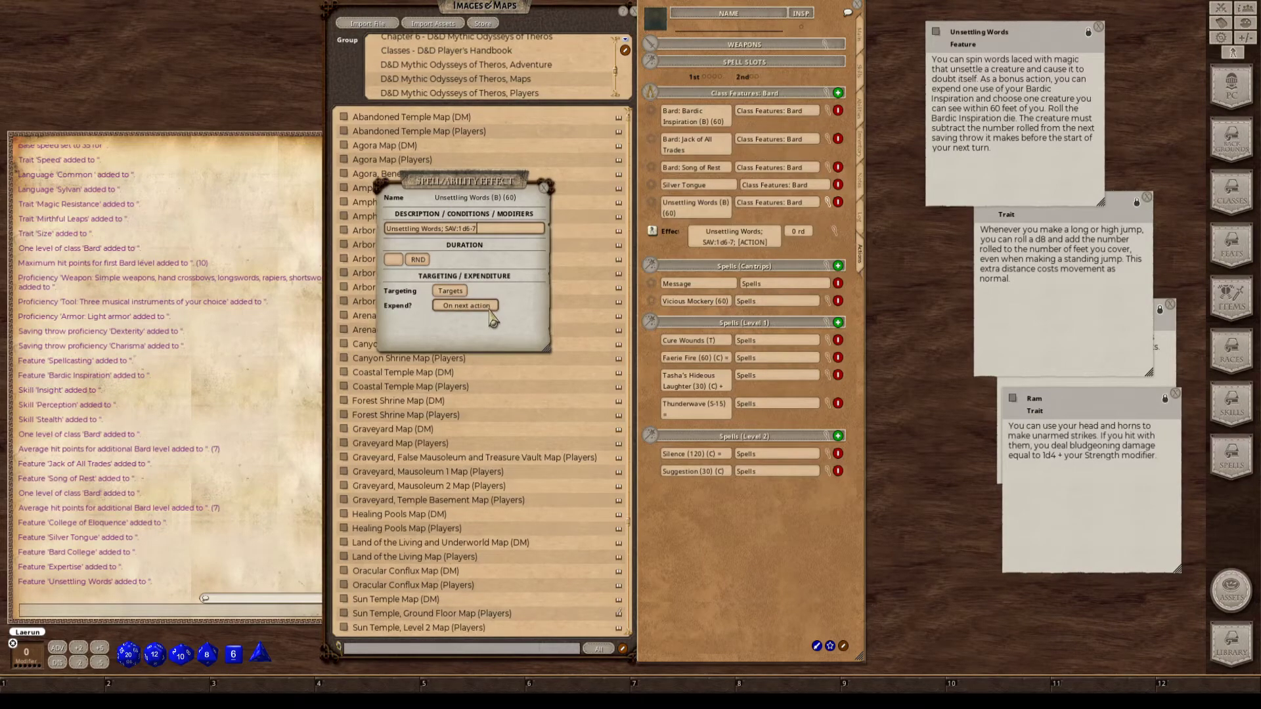
key(ctrl)
click(482, 312)
click(484, 312)
click(484, 313)
Set the Unsettling Words effect's duration to 1 round and its expenditure to Once per modifier.
click(392, 259)
text(1)
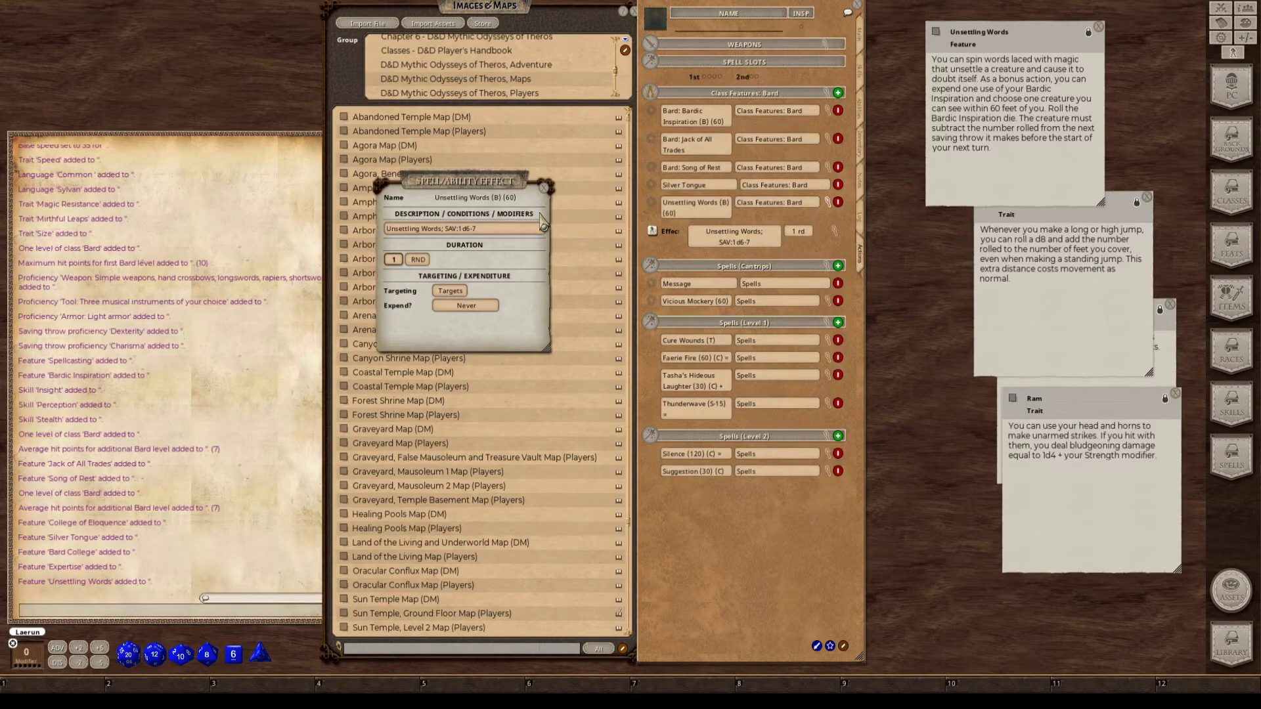
click(487, 311)
click(487, 311)
click(487, 311)
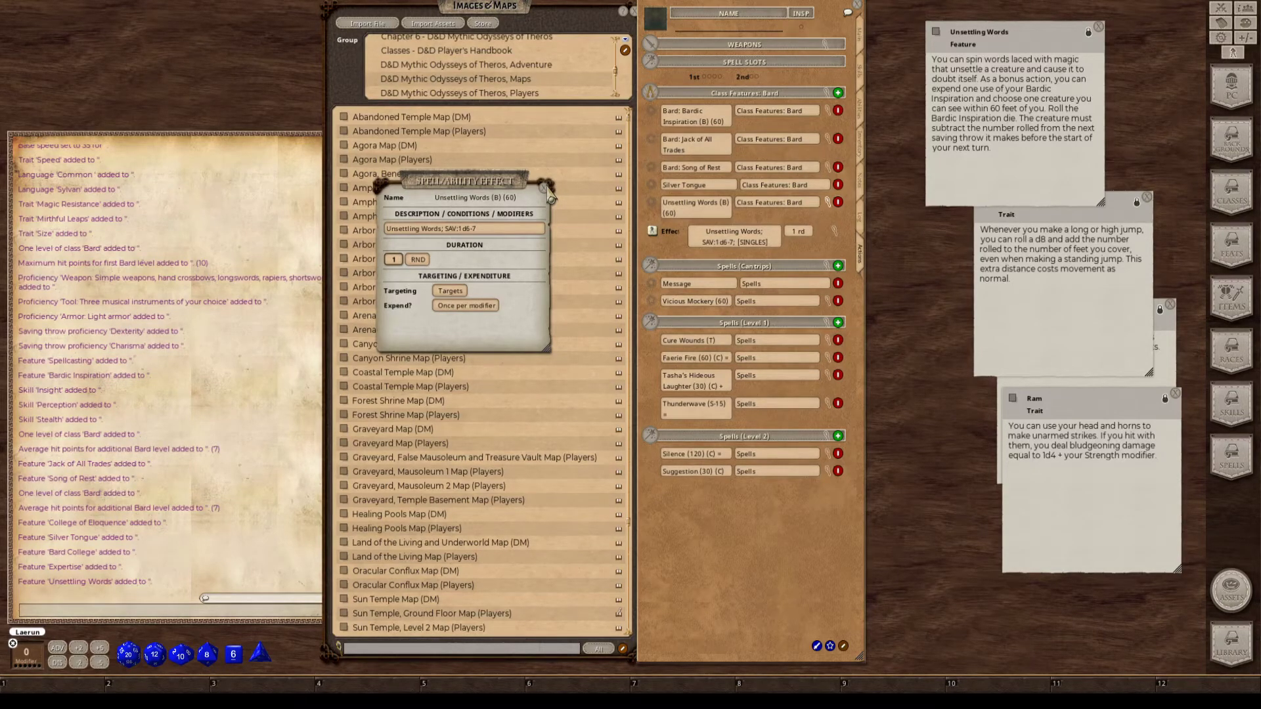
Close the Unsettling Words effect settings and collapse the power's details.
key(ctrl)
key(ctrl)
key(ctrl)
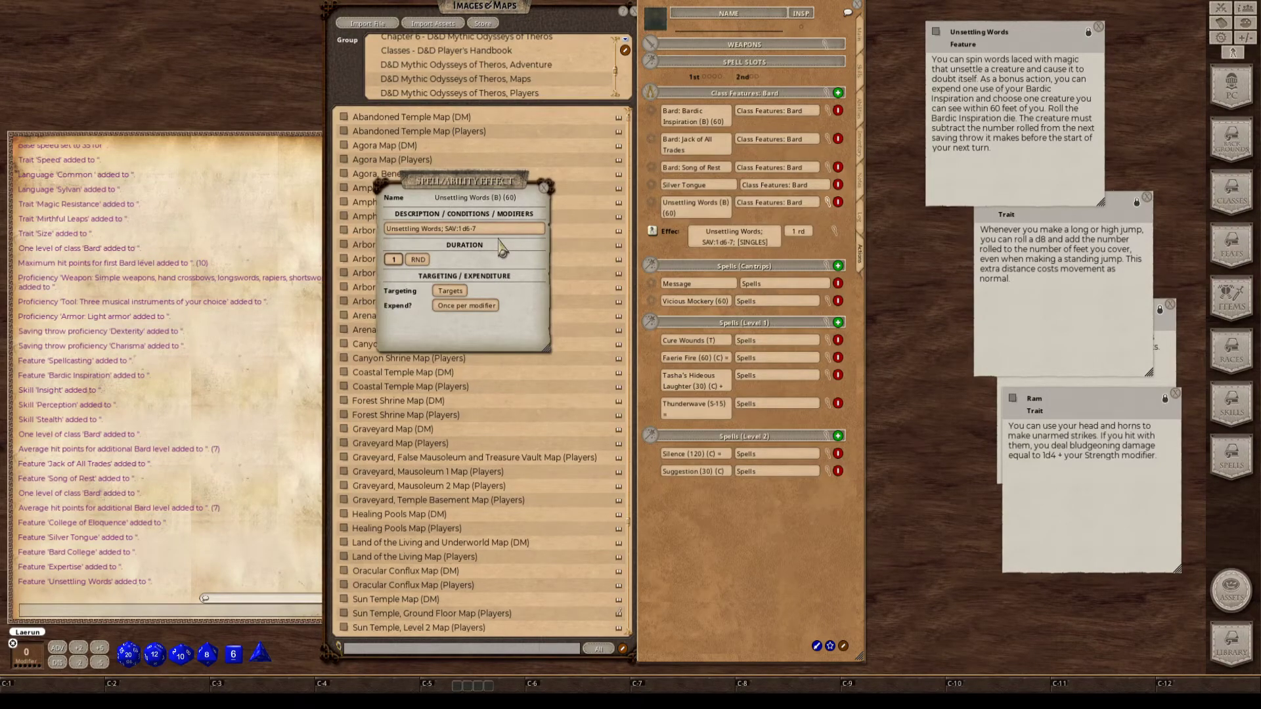
key(ctrl)
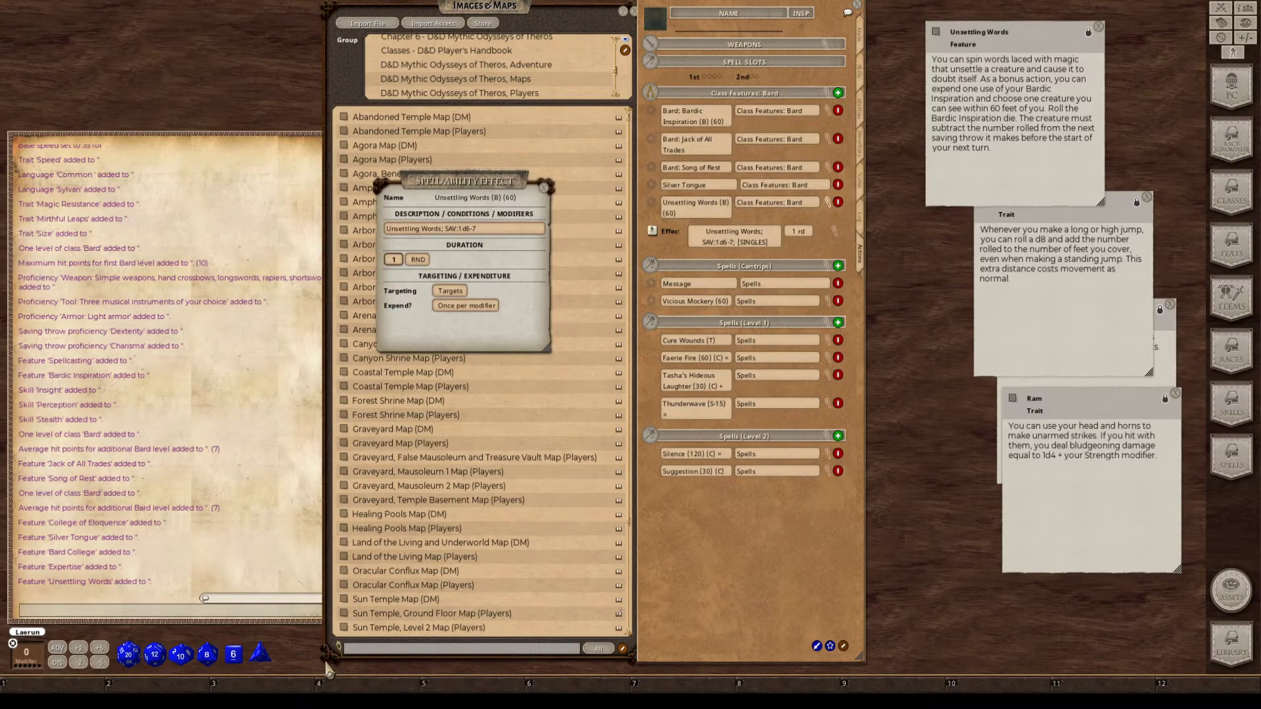
click(545, 189)
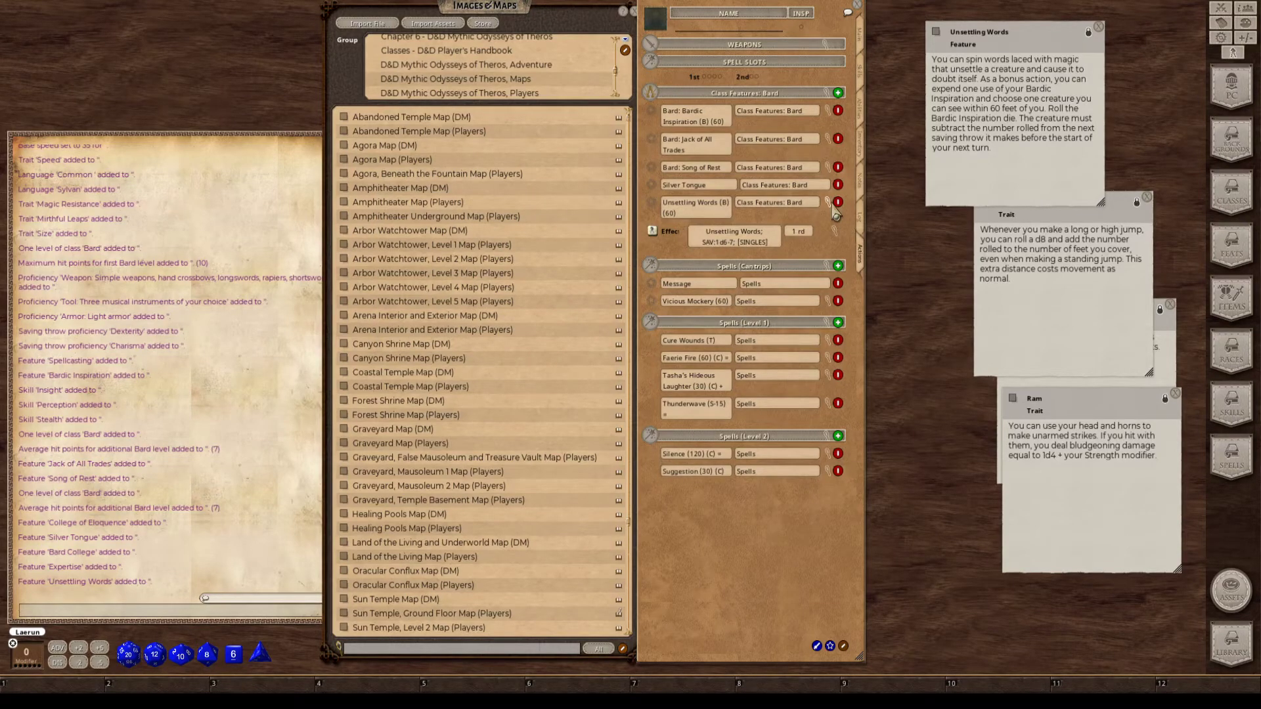
click(833, 209)
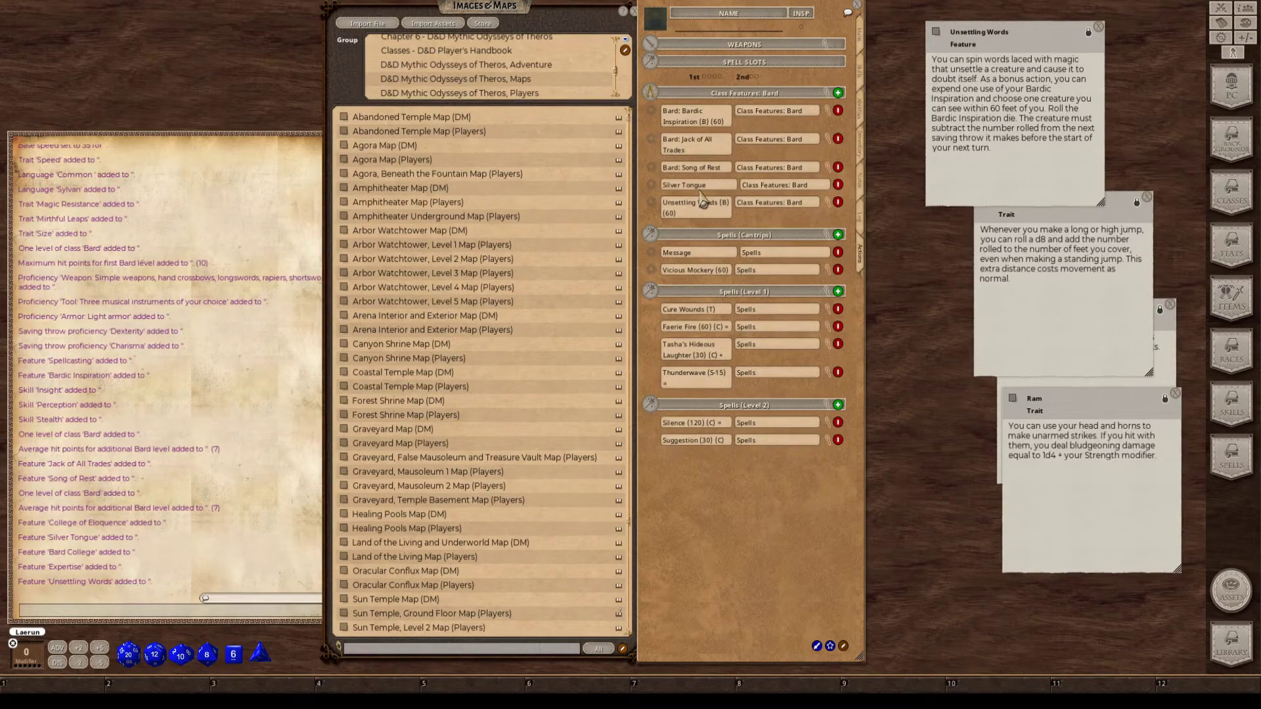
Add an effect to the Silver Tongue power and open the effect's settings.
key(ctrl)
right_click(762, 183)
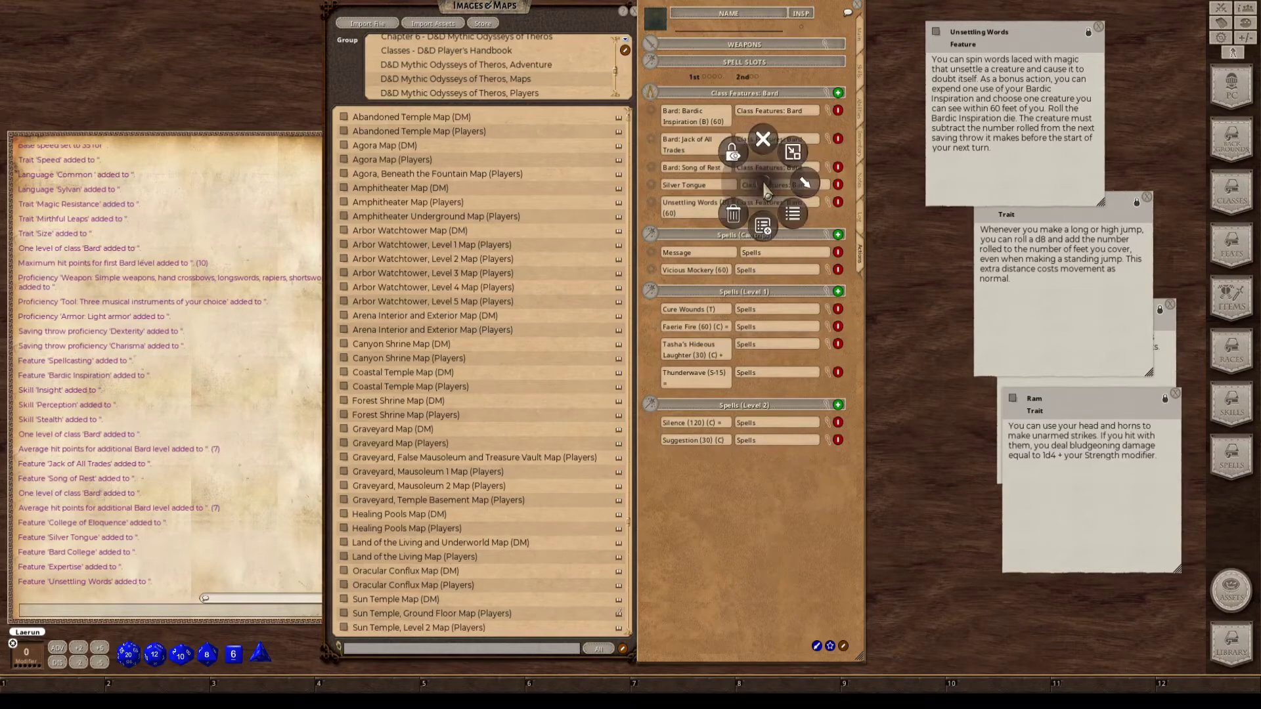
click(805, 184)
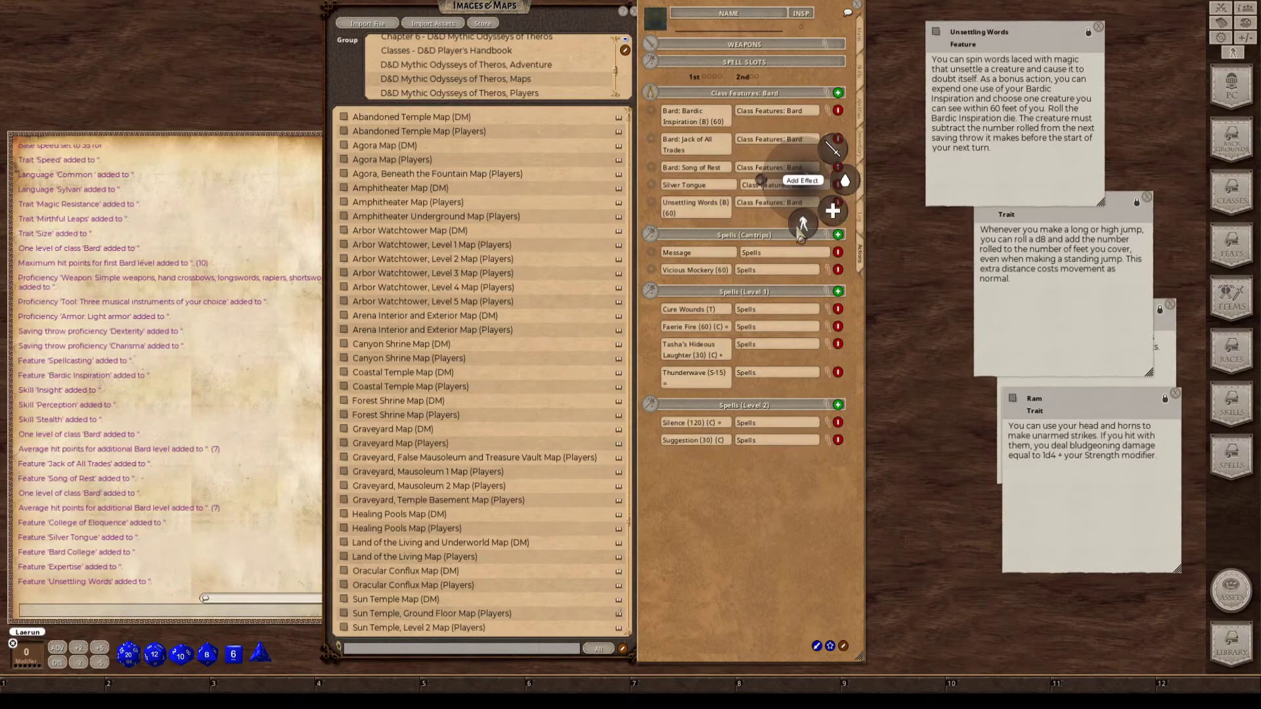
click(839, 214)
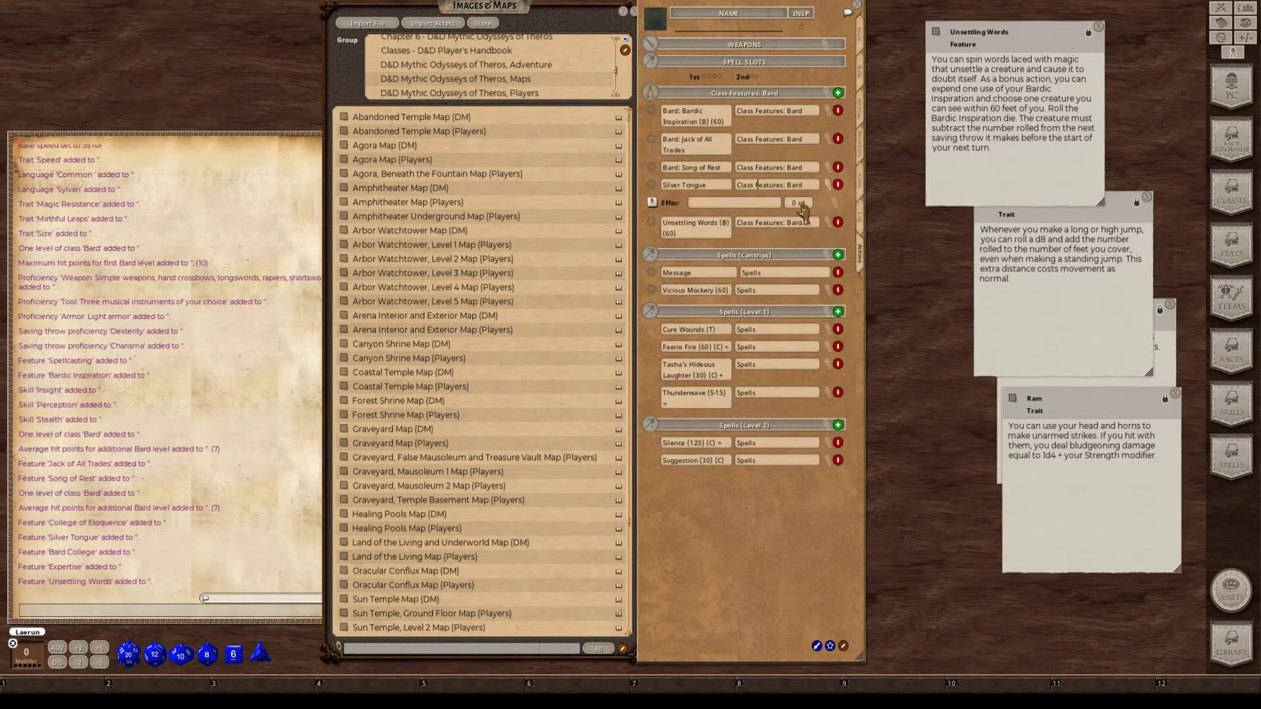
click(839, 209)
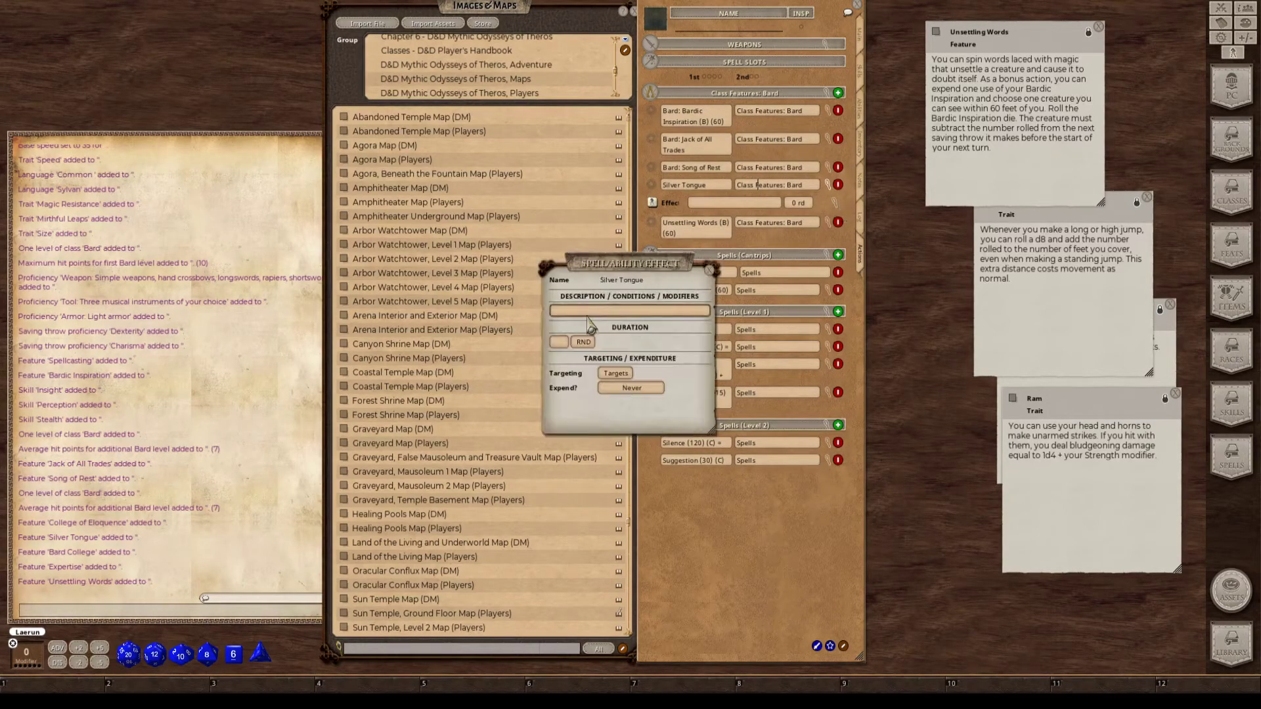
Describe the effect as "Silver Tongue;", target it at self and close its settings.
text(Silver Tongu)
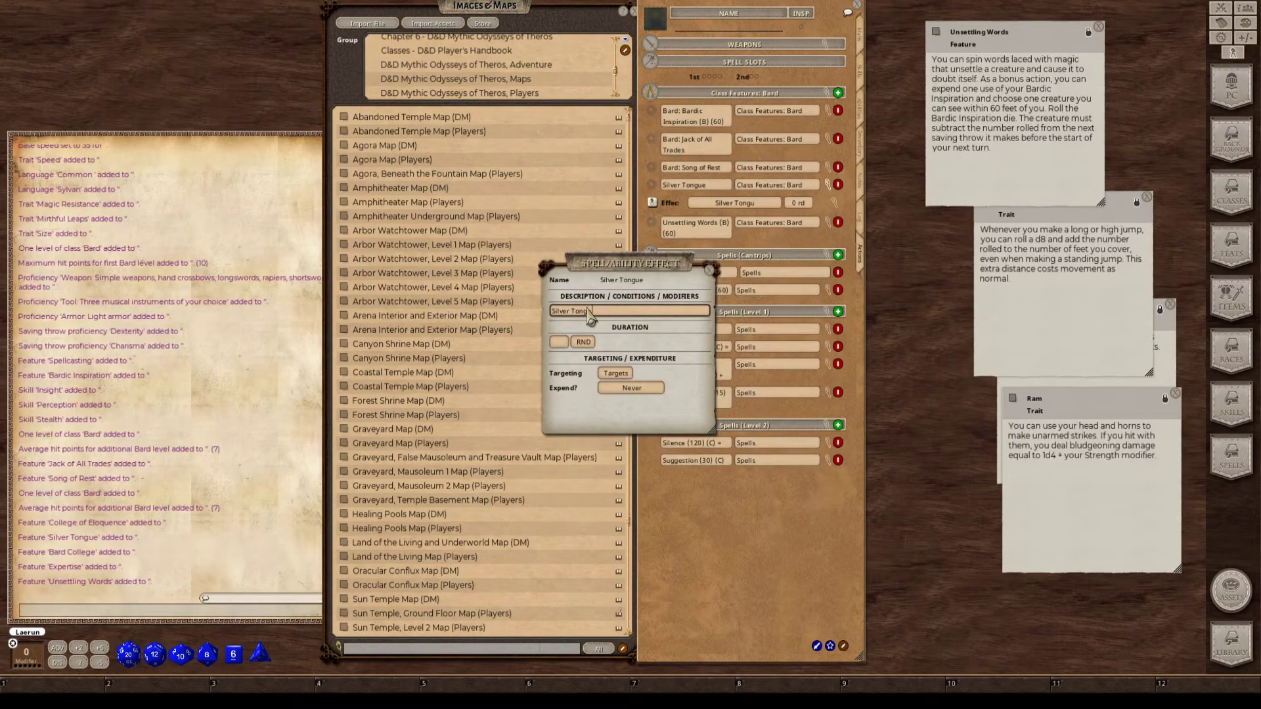
text(e)
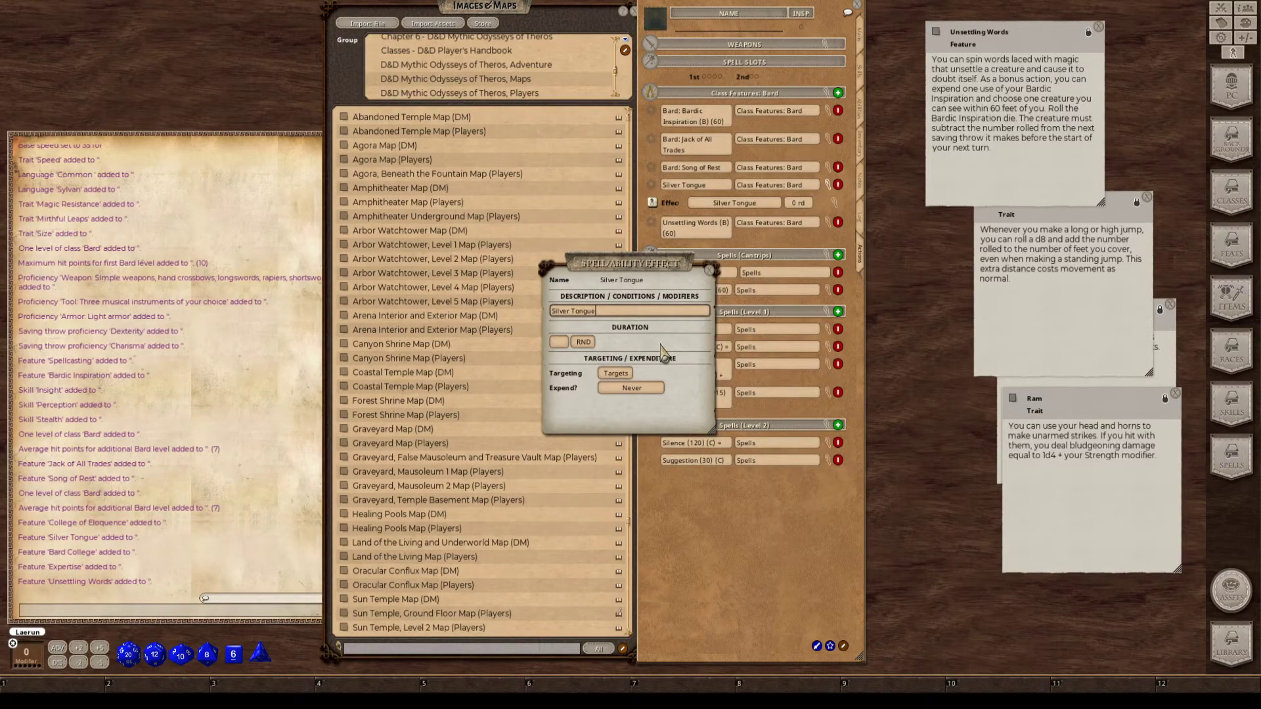
text(;)
click(616, 375)
click(710, 270)
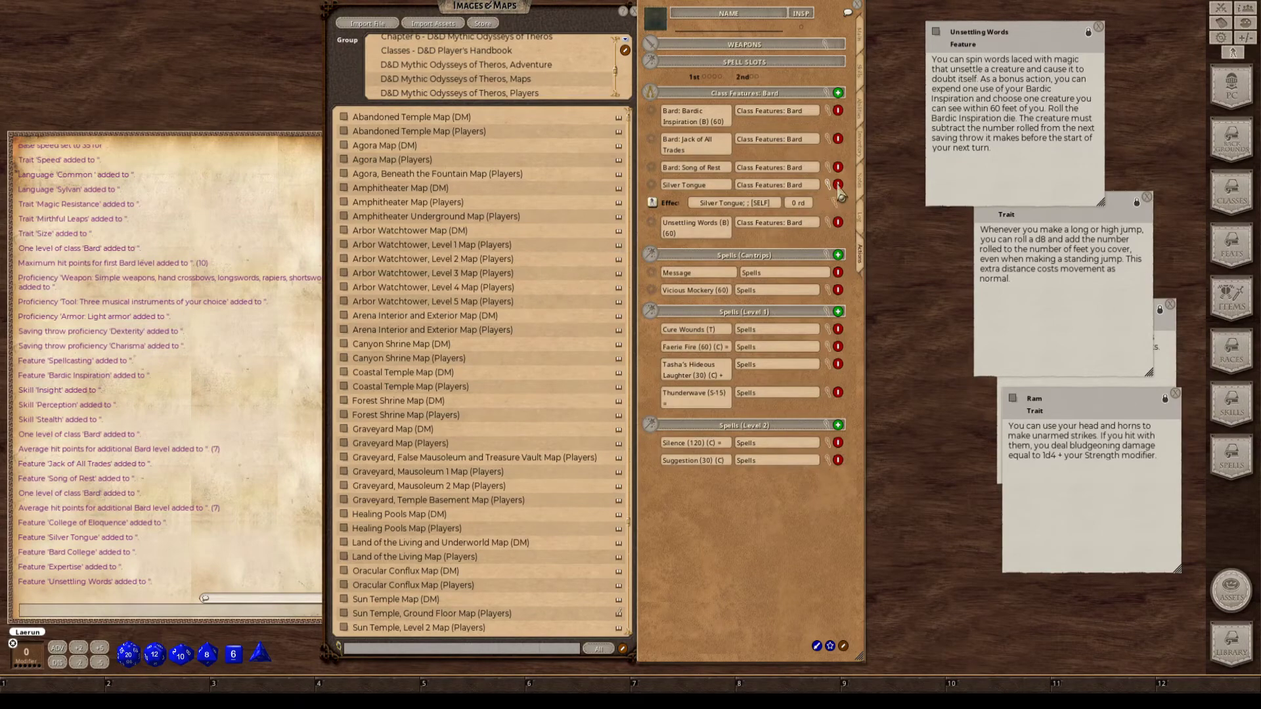
Turn off editing of the actions page and collapse the Silver Tongue details.
click(843, 646)
click(829, 186)
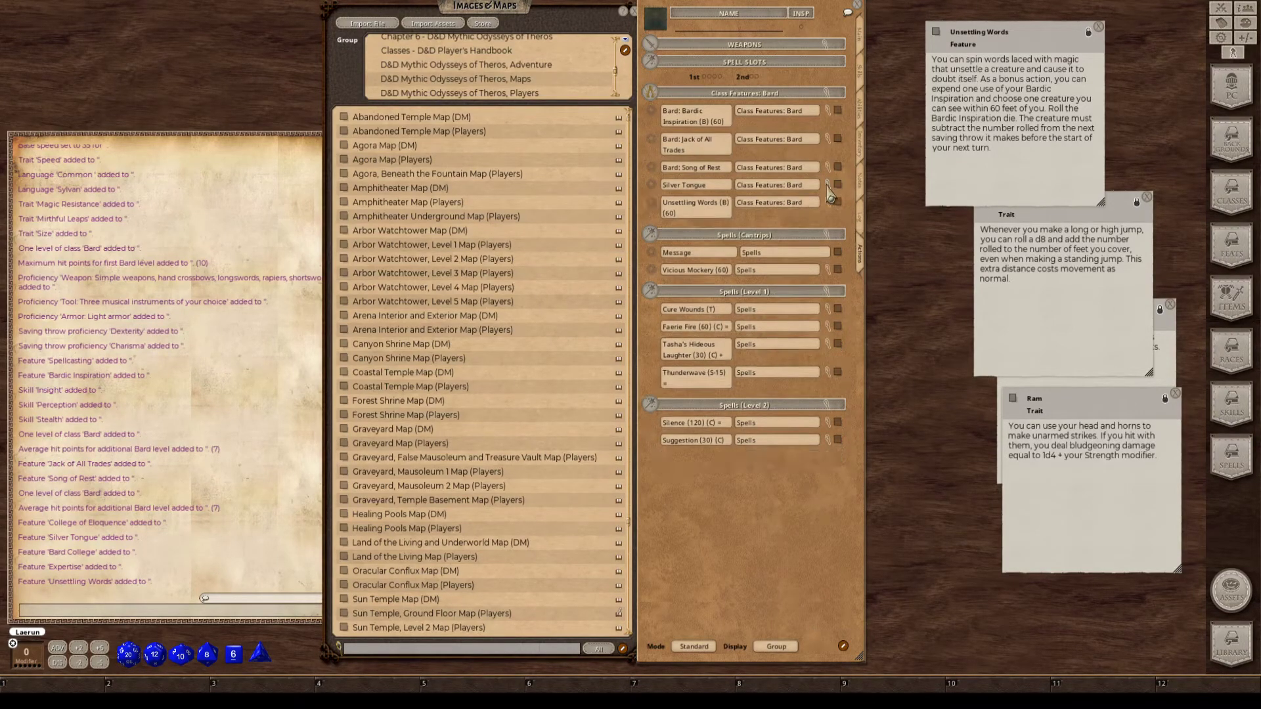
Open the Silver Tongue power's description, read how it affects Charisma checks, and close it.
click(837, 186)
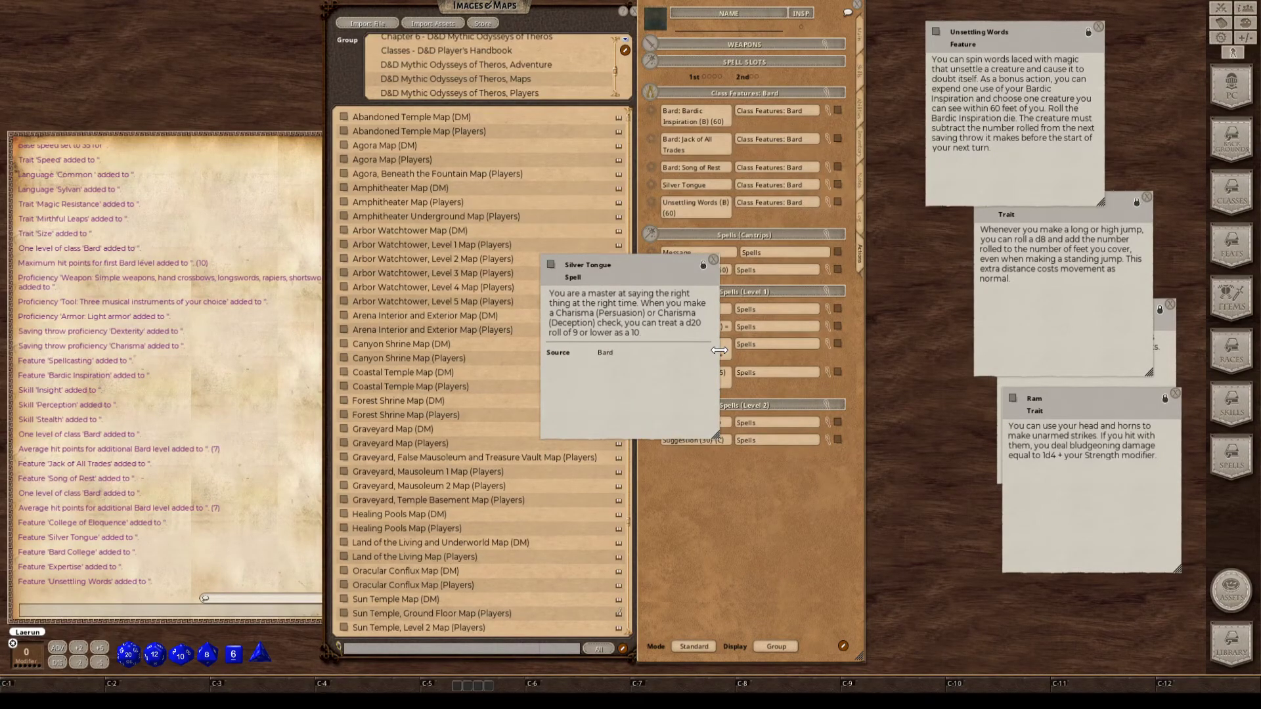
key(ctrl)
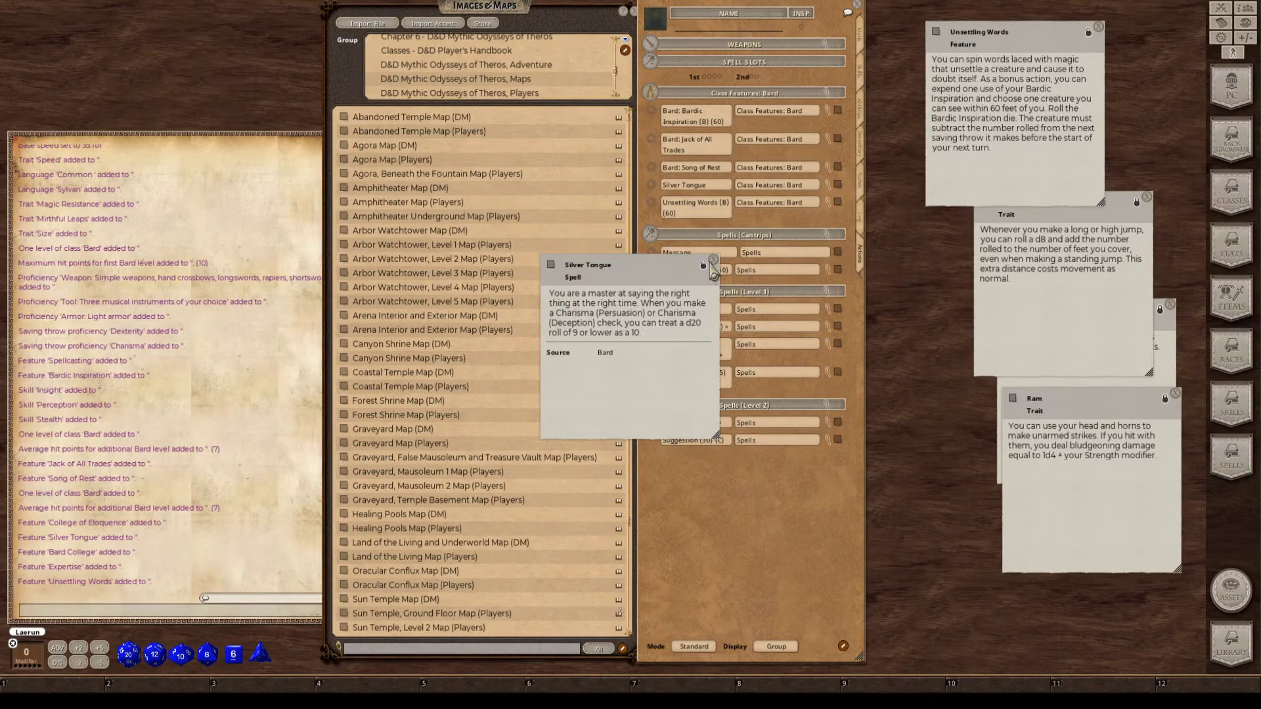
click(713, 260)
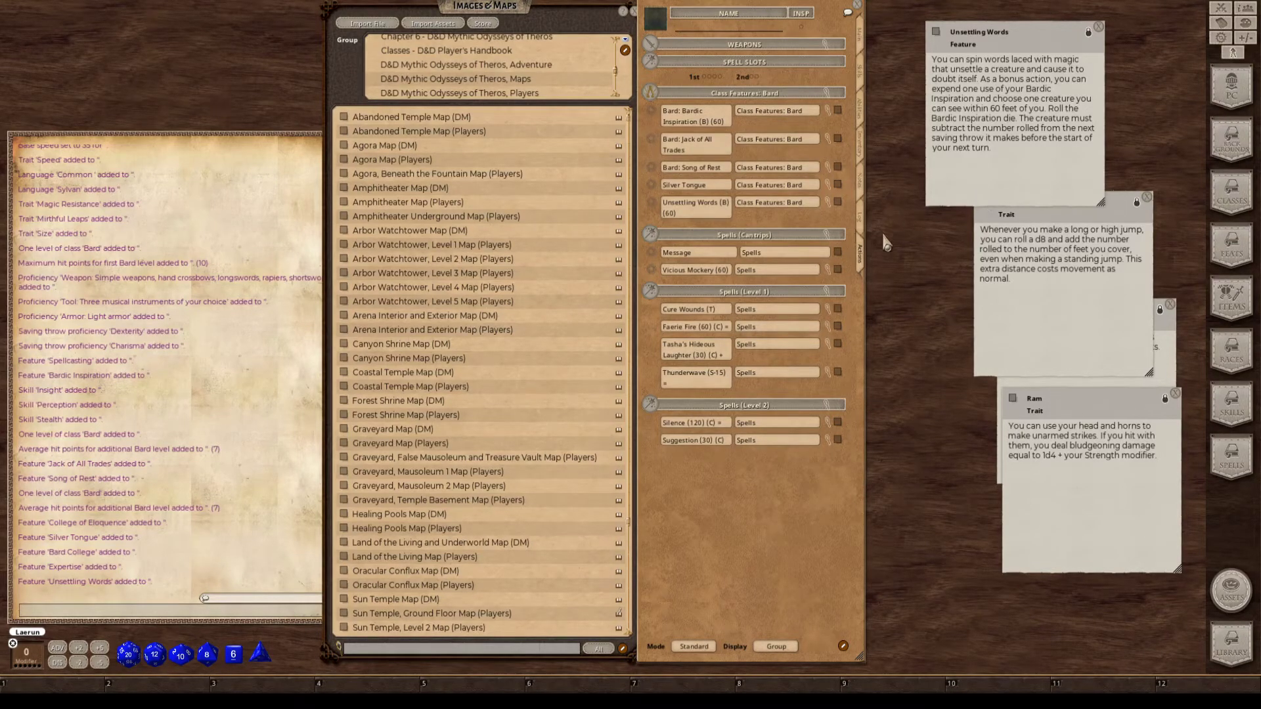
key(ctrl)
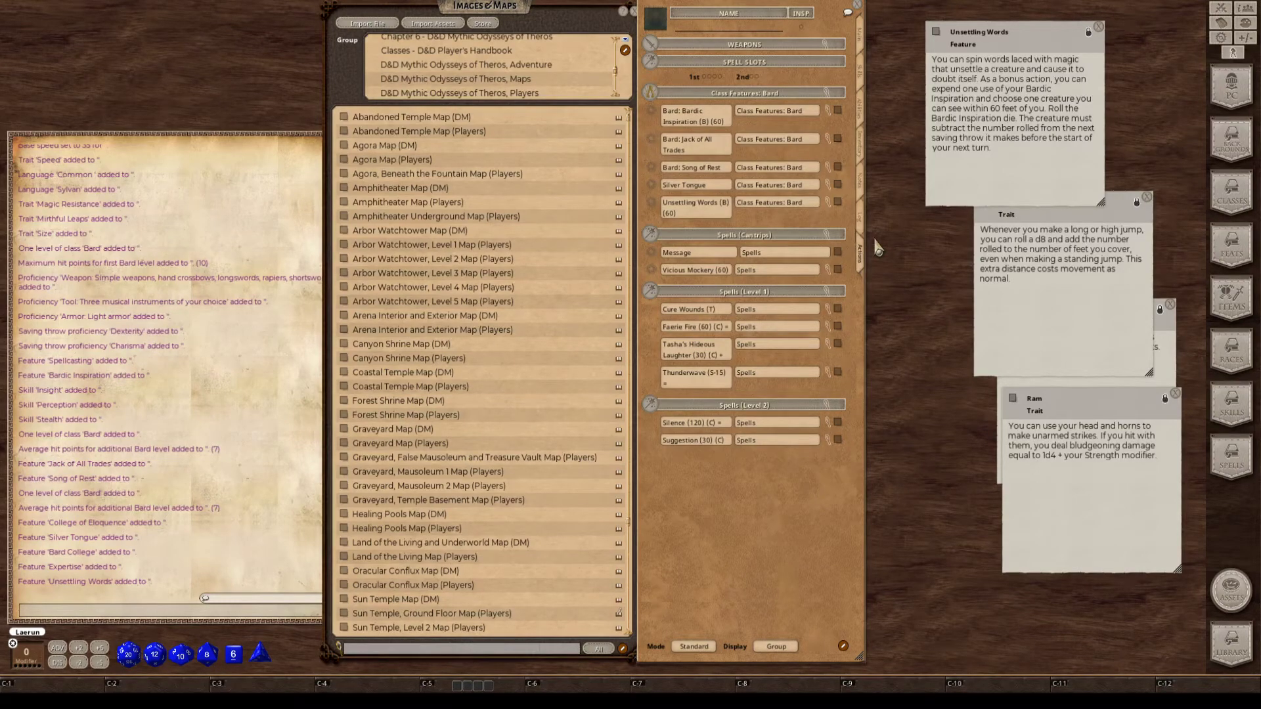
Close the Unsettling Words note and stack the Mirthful Leaps, Magic Resistance and Ram notes beside the character sheet.
click(1098, 27)
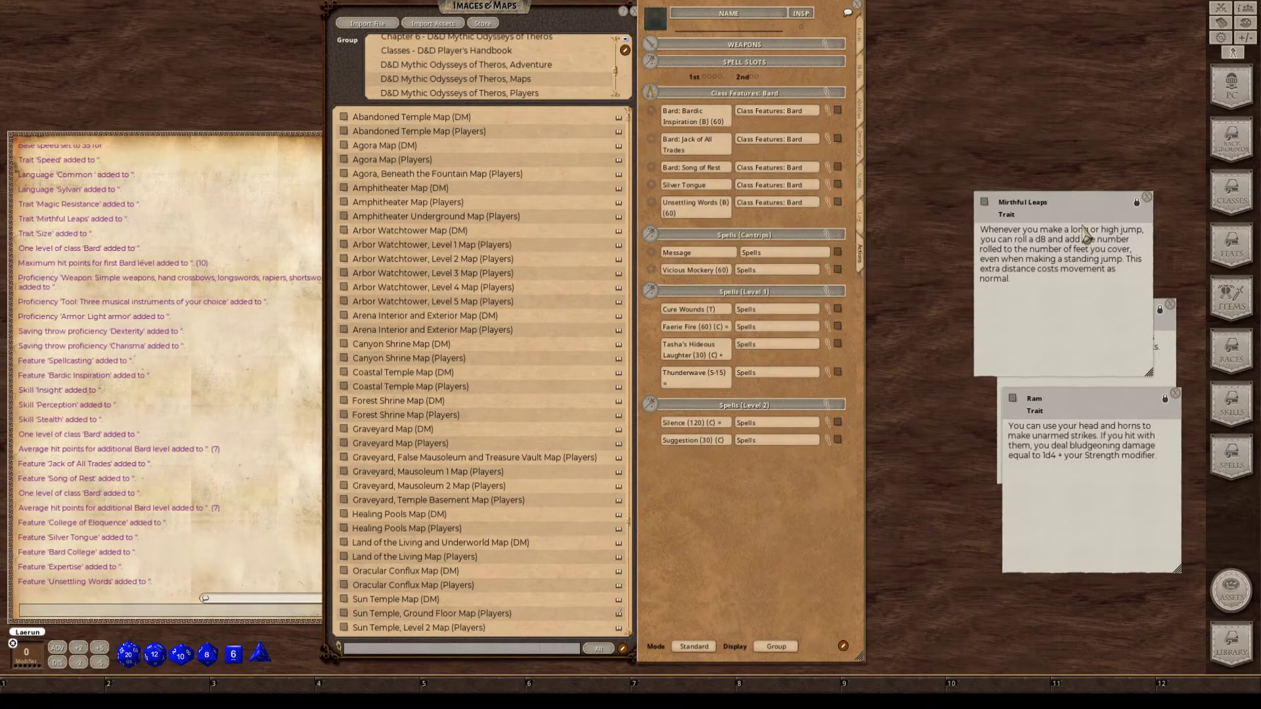
drag(1080, 211, 1034, 72)
drag(1093, 336, 1029, 167)
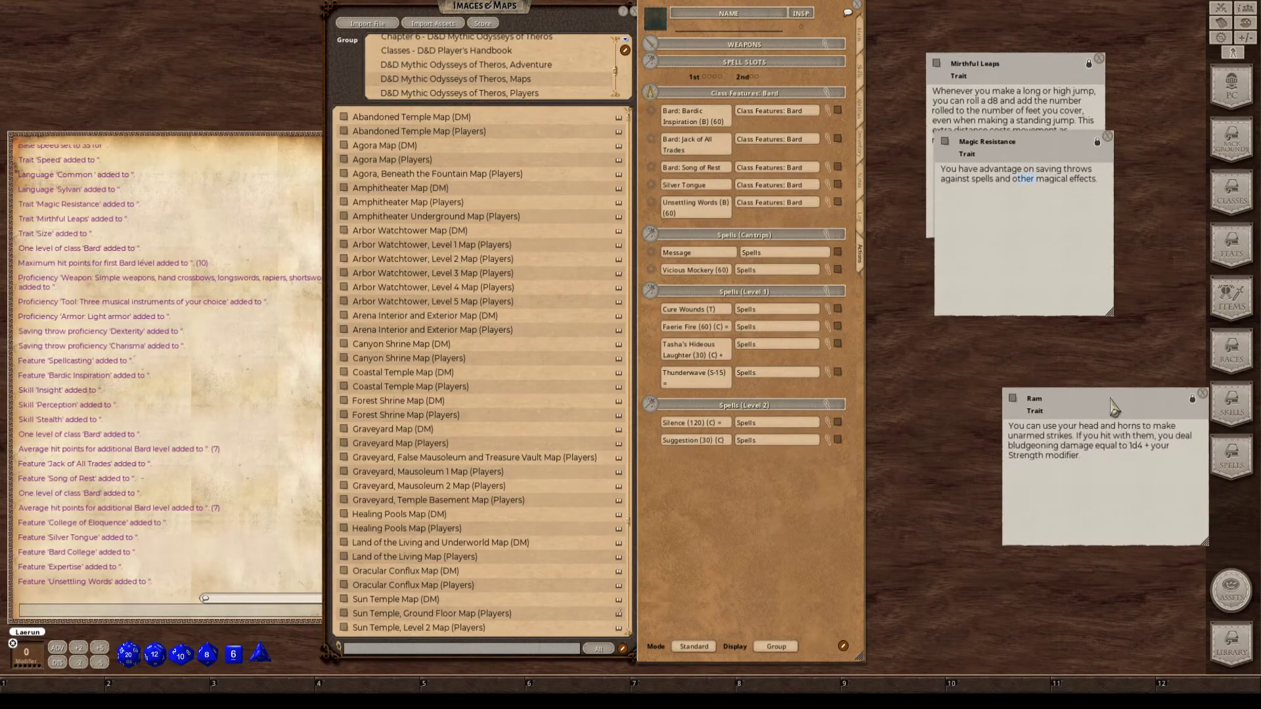
drag(1103, 397, 1022, 234)
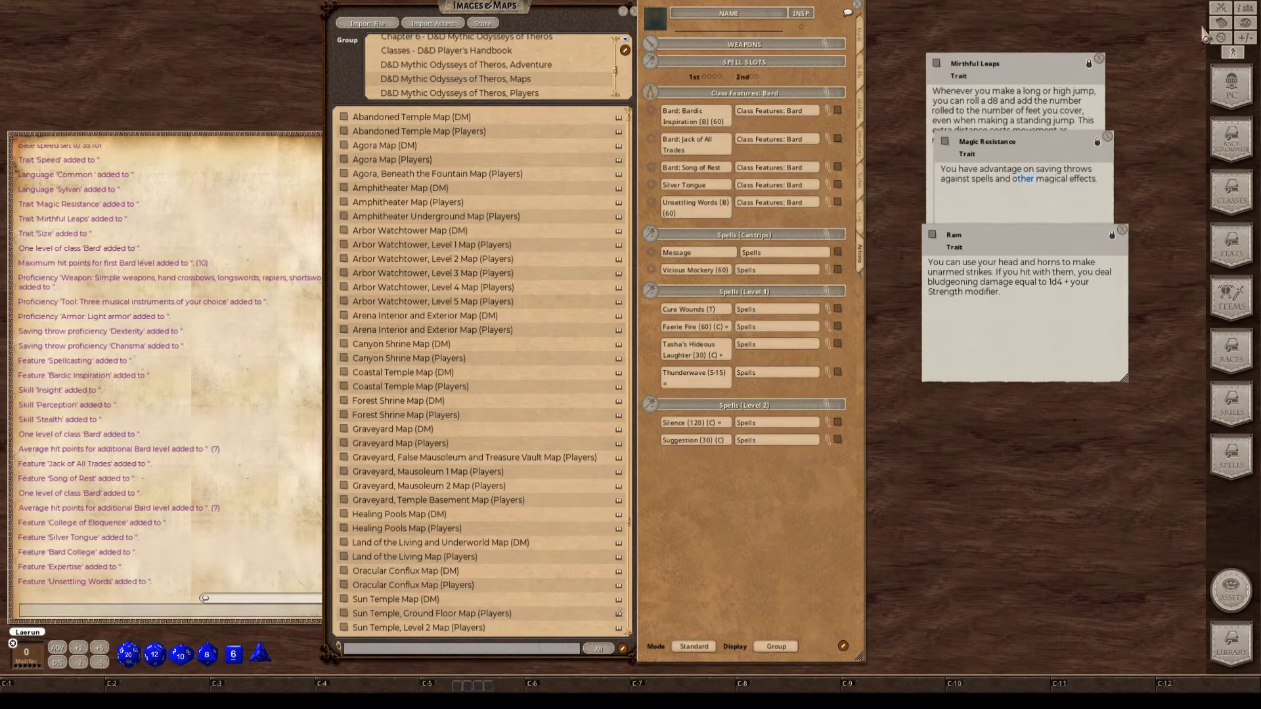
key(ctrl)
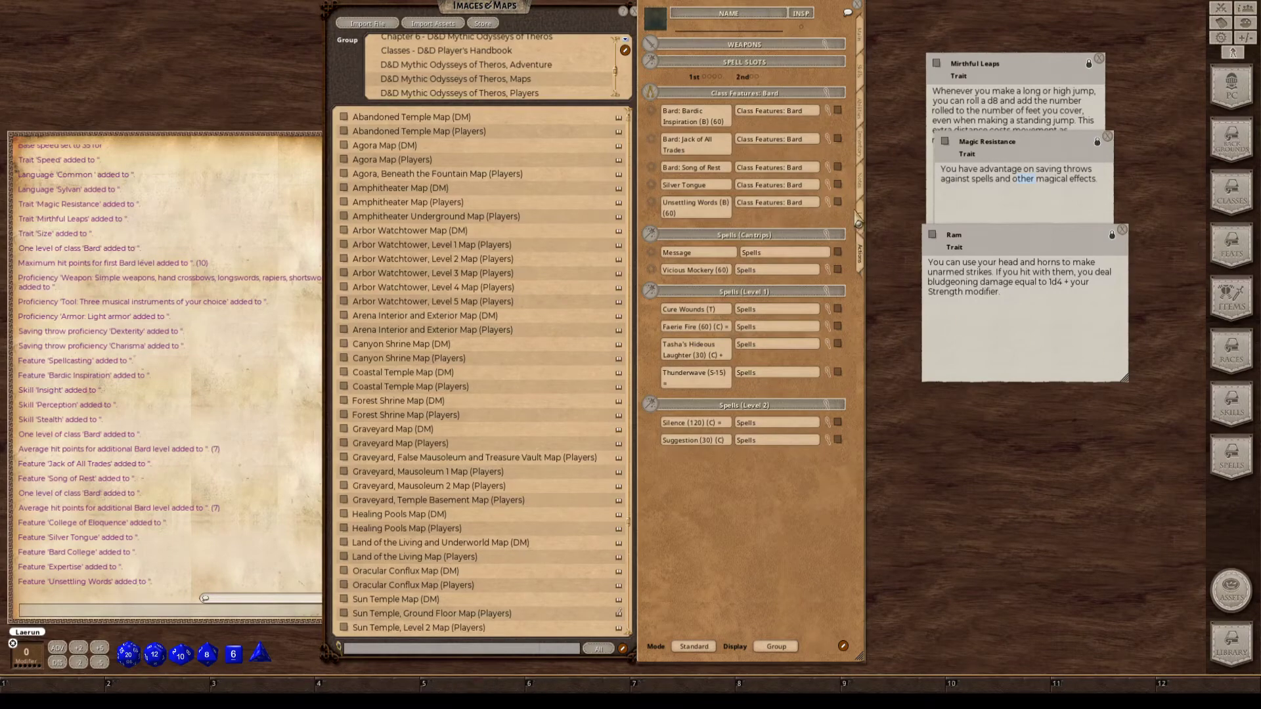
Check Magic Resistance in the character's traits, close its note, and switch to the inventory page.
click(862, 141)
key(ctrl)
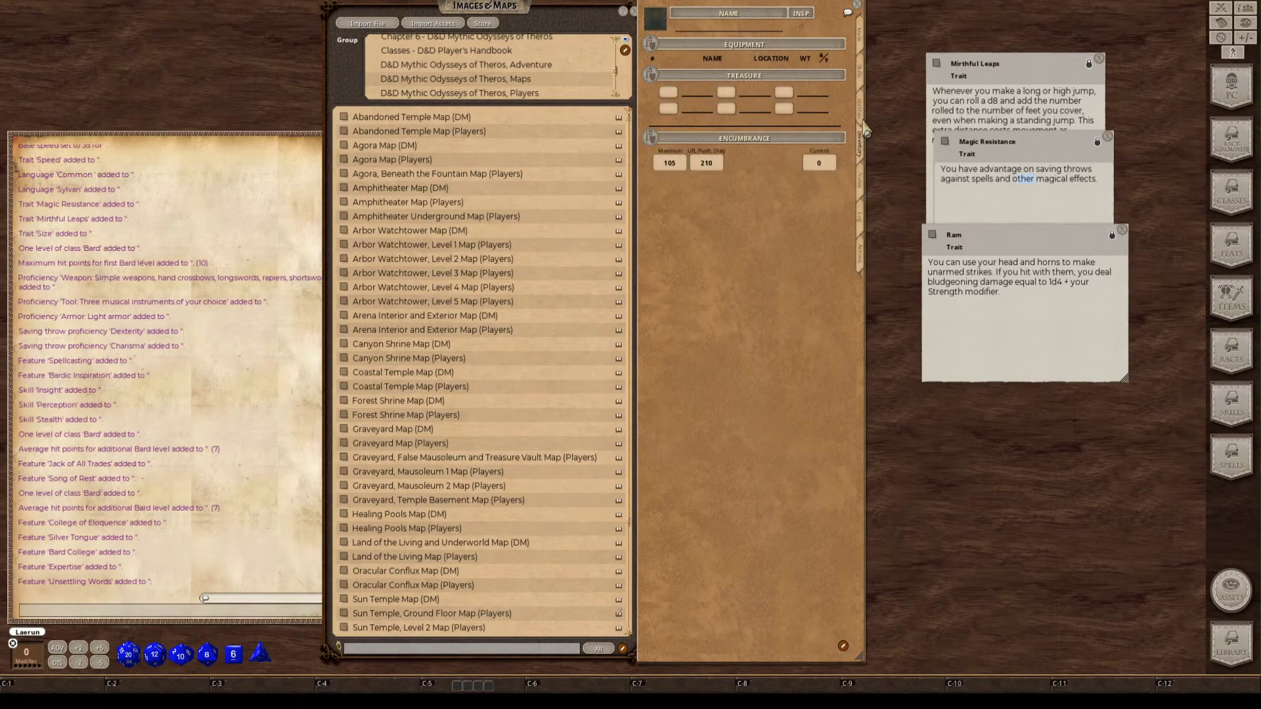
click(864, 117)
key(ctrl)
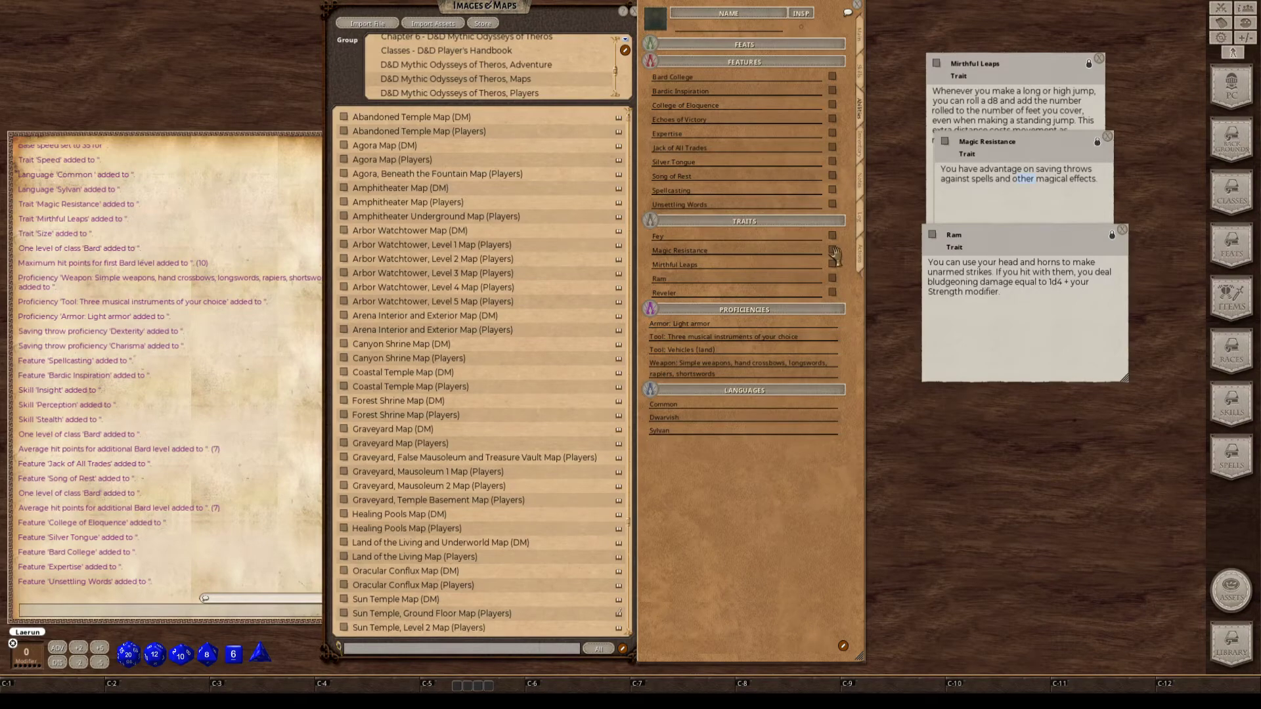
click(833, 253)
click(1107, 137)
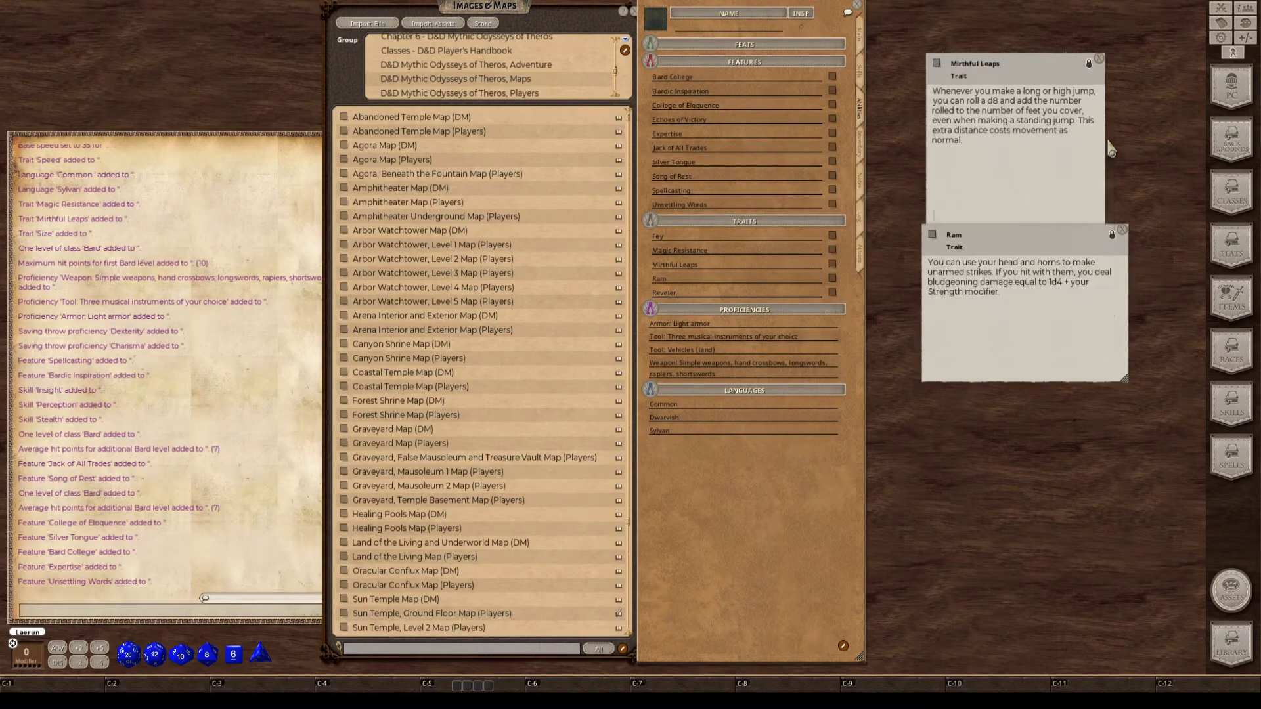
click(862, 152)
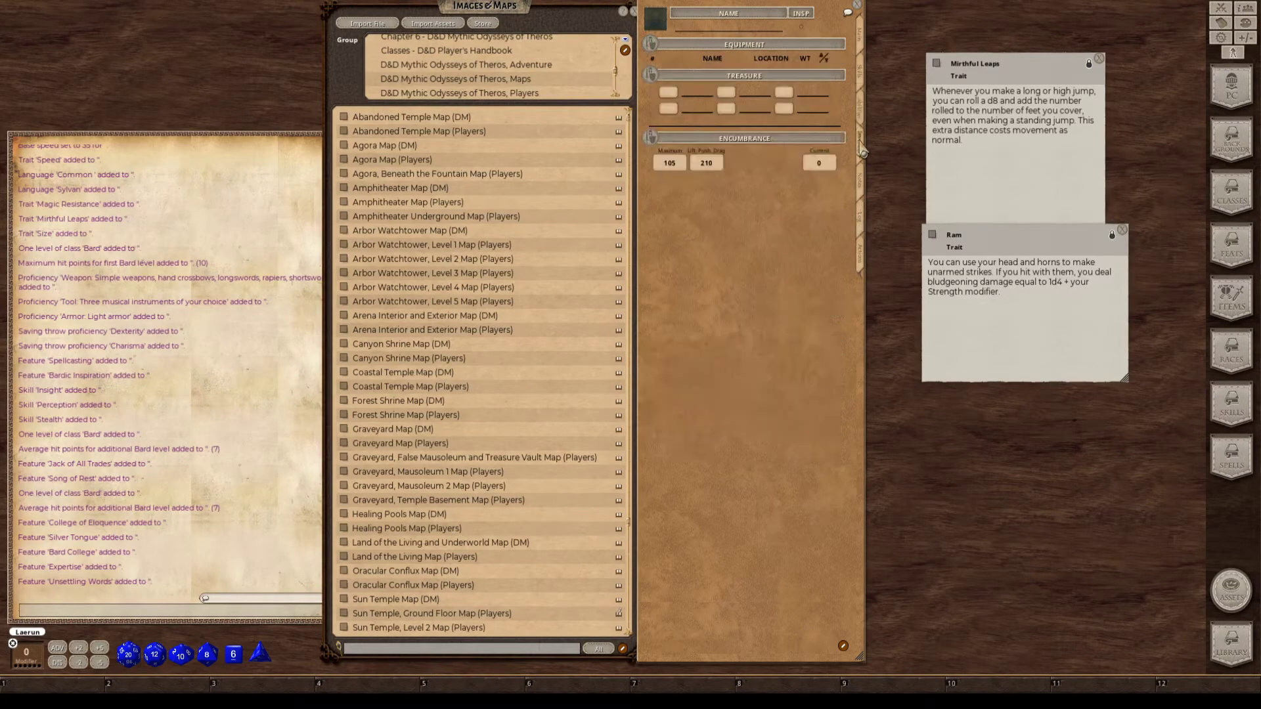
Turn on editing of the actions page and add a blank power under a new group named Racial Traits: Satyr.
click(865, 263)
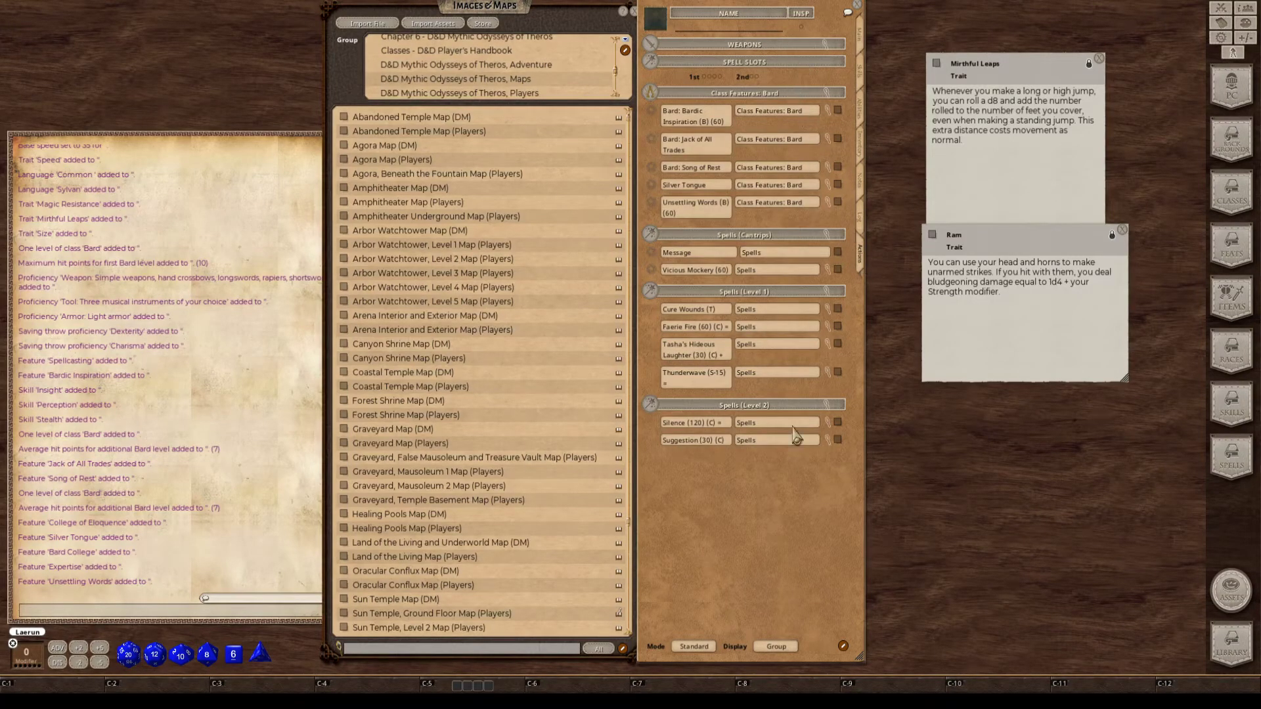
click(843, 647)
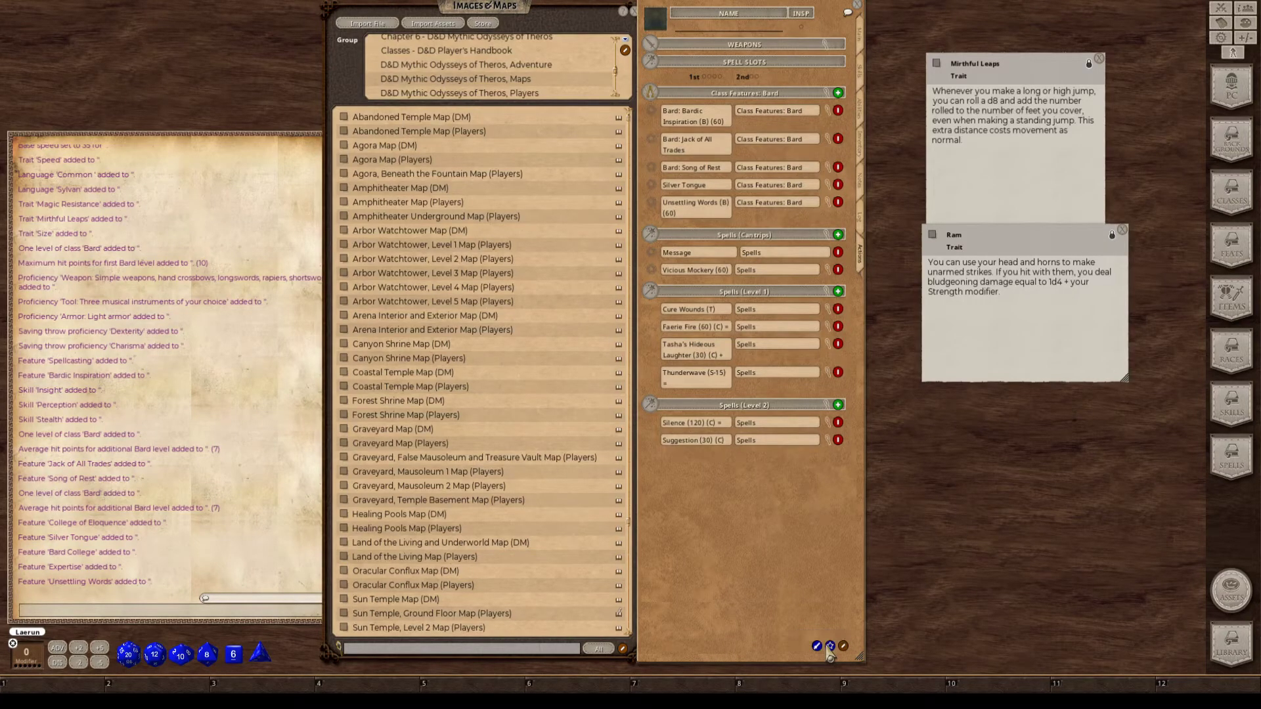
click(830, 647)
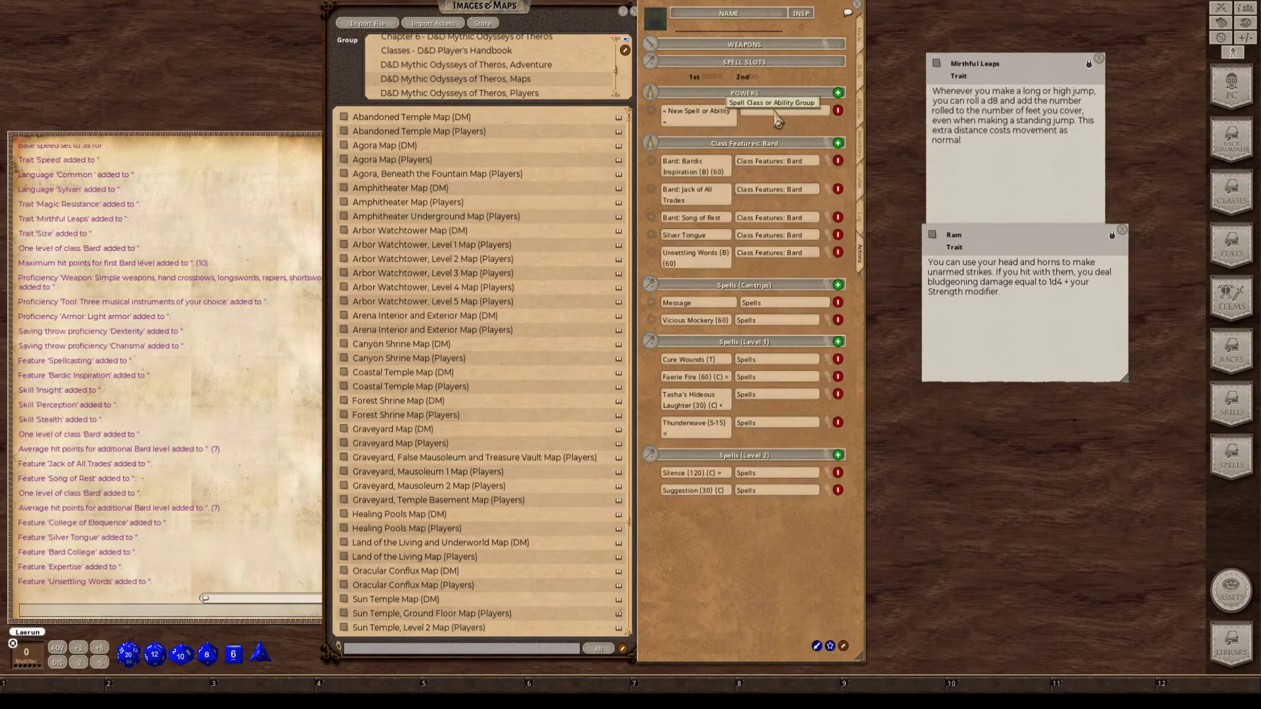
click(765, 114)
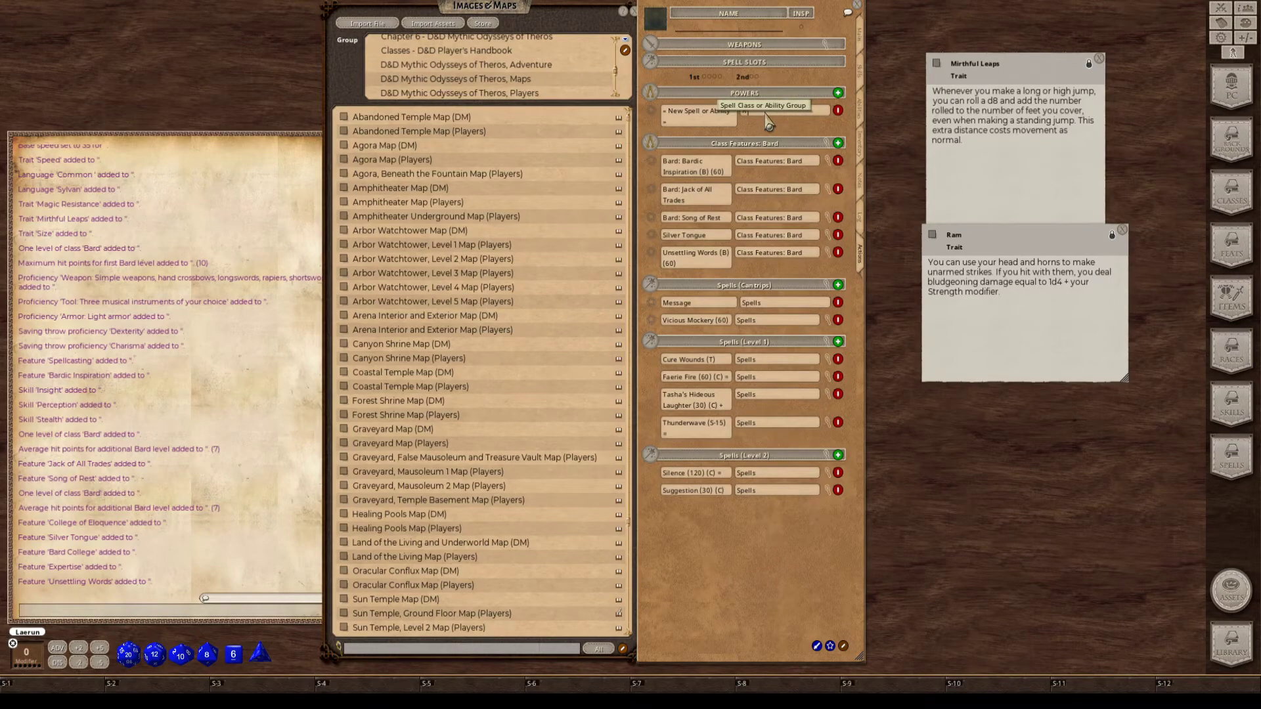
text(Ra)
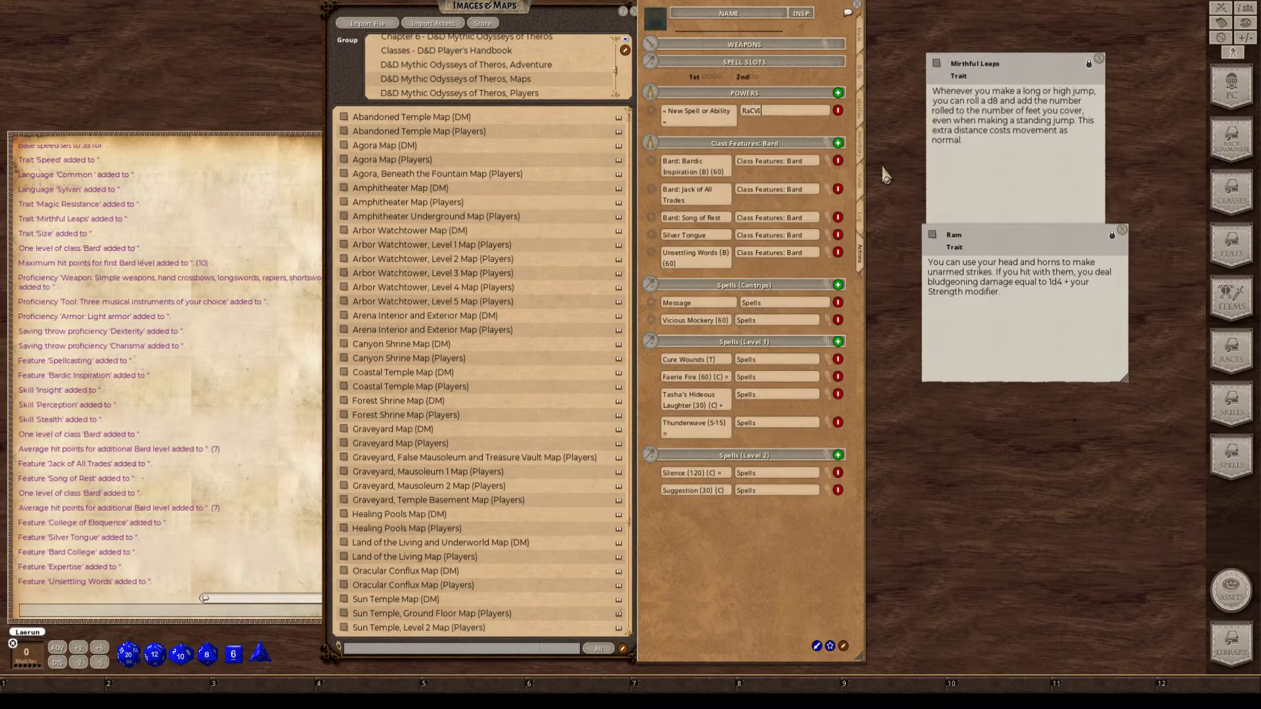
text(CIAL tRAS)
key(ctrl)
text(Tr)
key(shift)
click(697, 118)
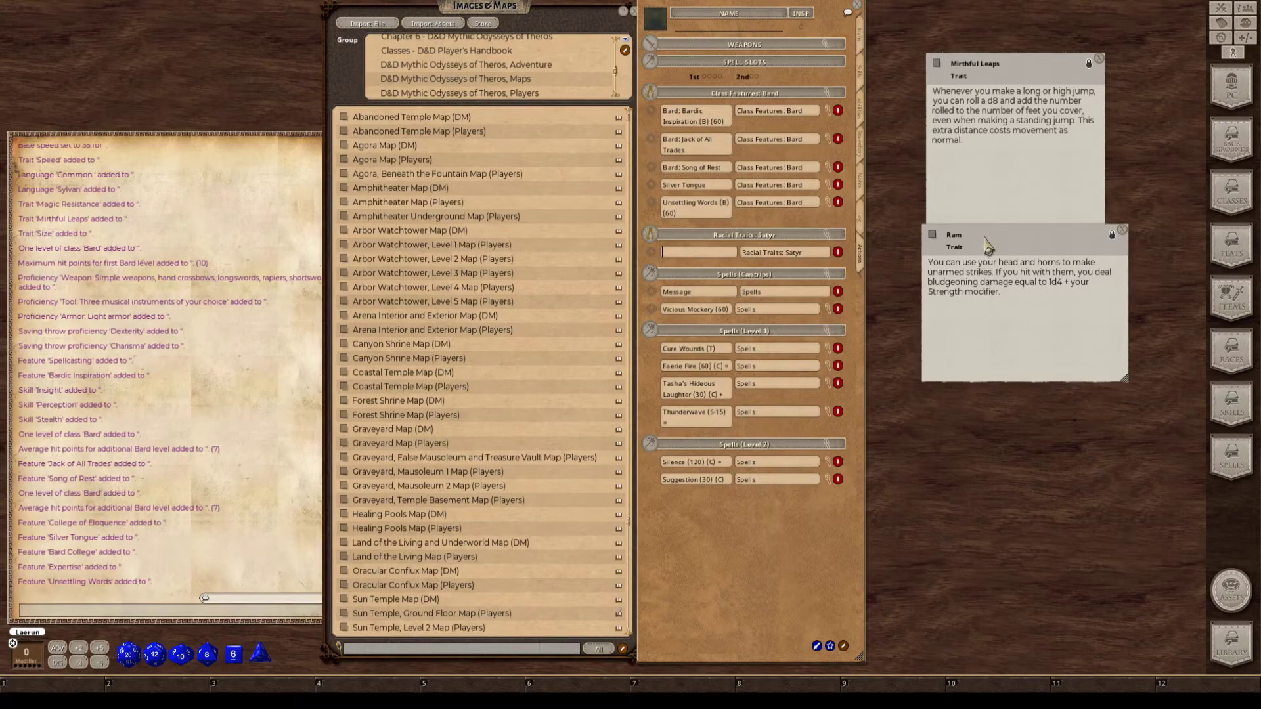
Separate the Mirthful Leaps and Ram notes and move the Images & Maps list away from the character sheet.
drag(982, 237, 1029, 338)
drag(991, 66, 1014, 144)
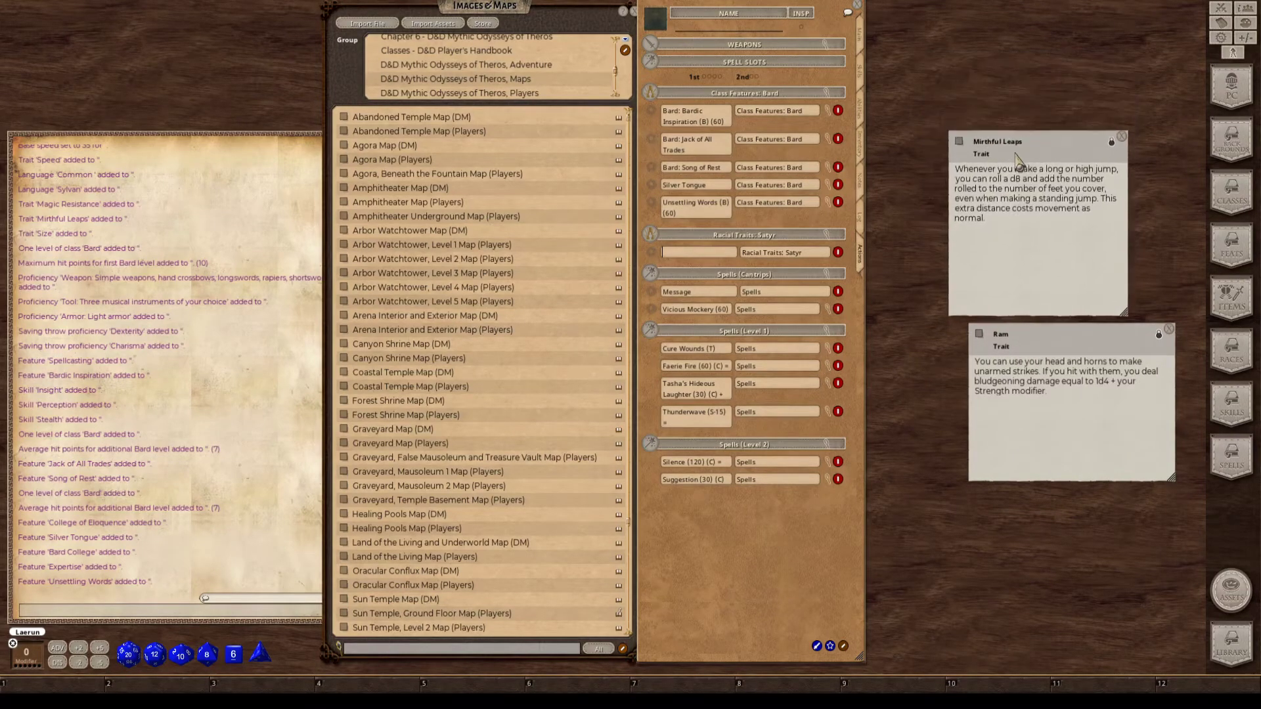
scroll(529, 78, up, 2)
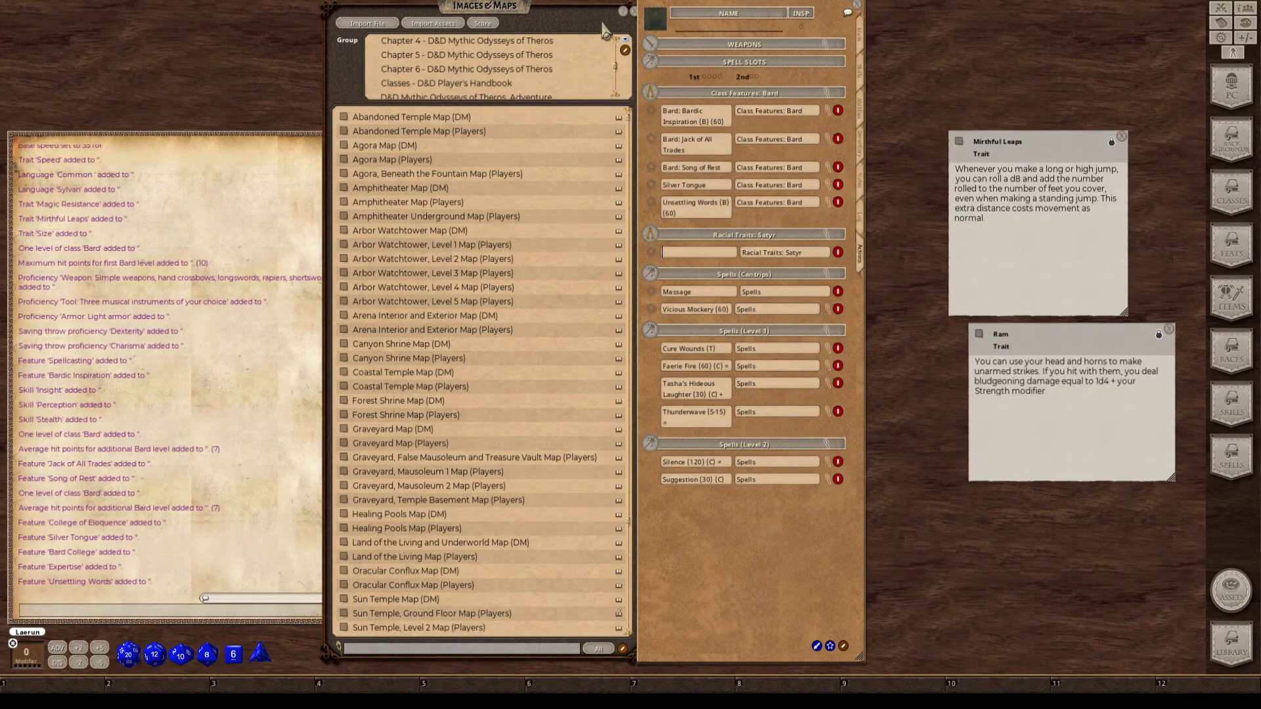
drag(572, 14, 411, 26)
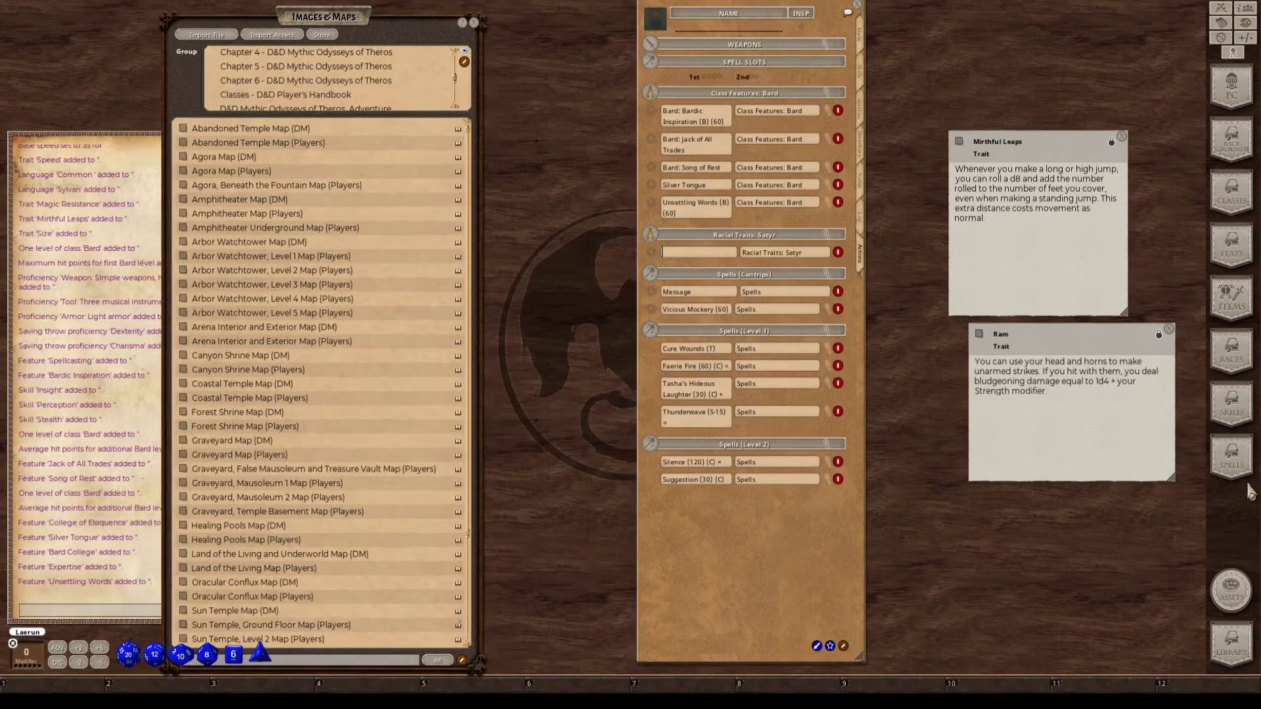
Show the 5E Effects Coding - Race Traits group in the spells list and clear the Bard source filter.
click(1231, 454)
click(469, 139)
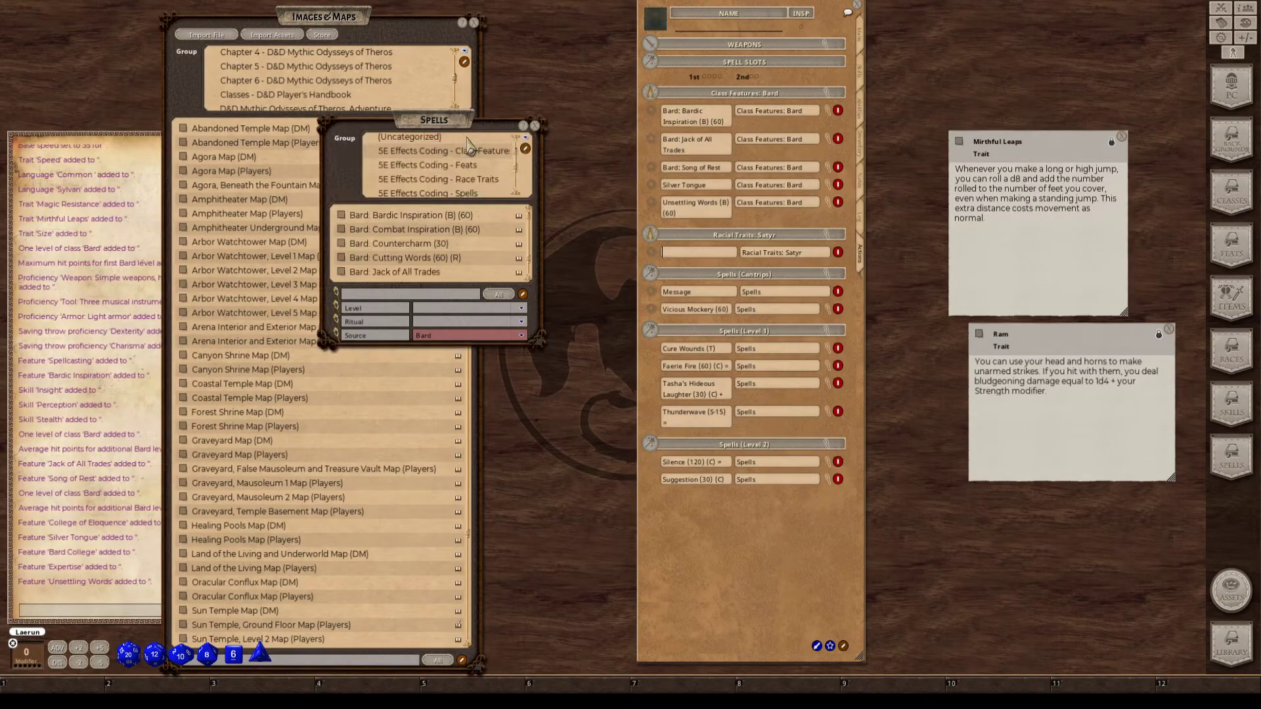
click(485, 184)
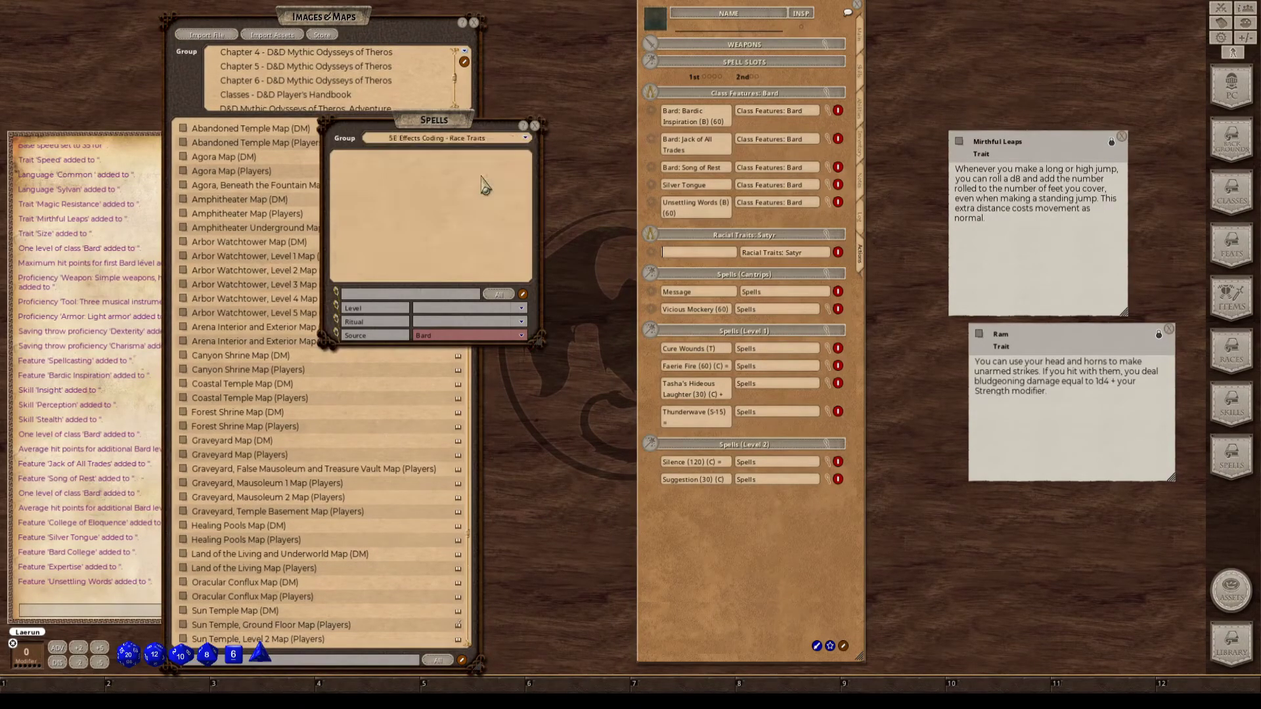
click(478, 336)
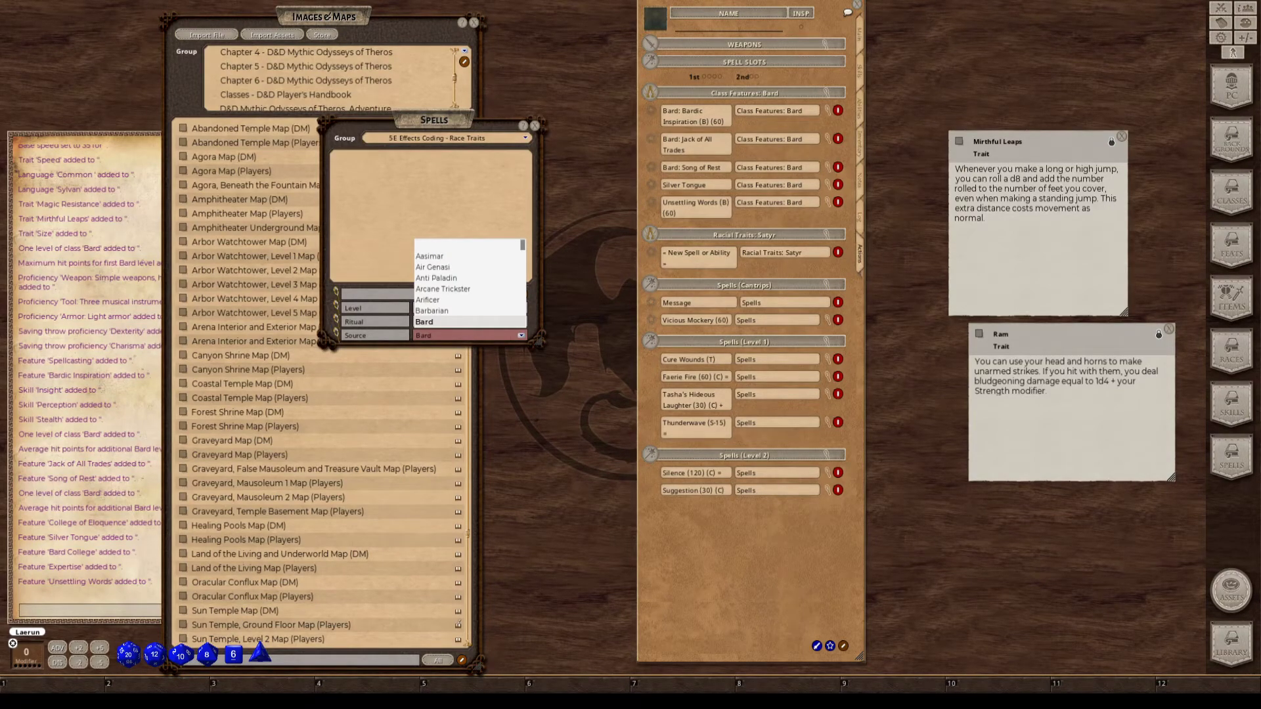
click(469, 245)
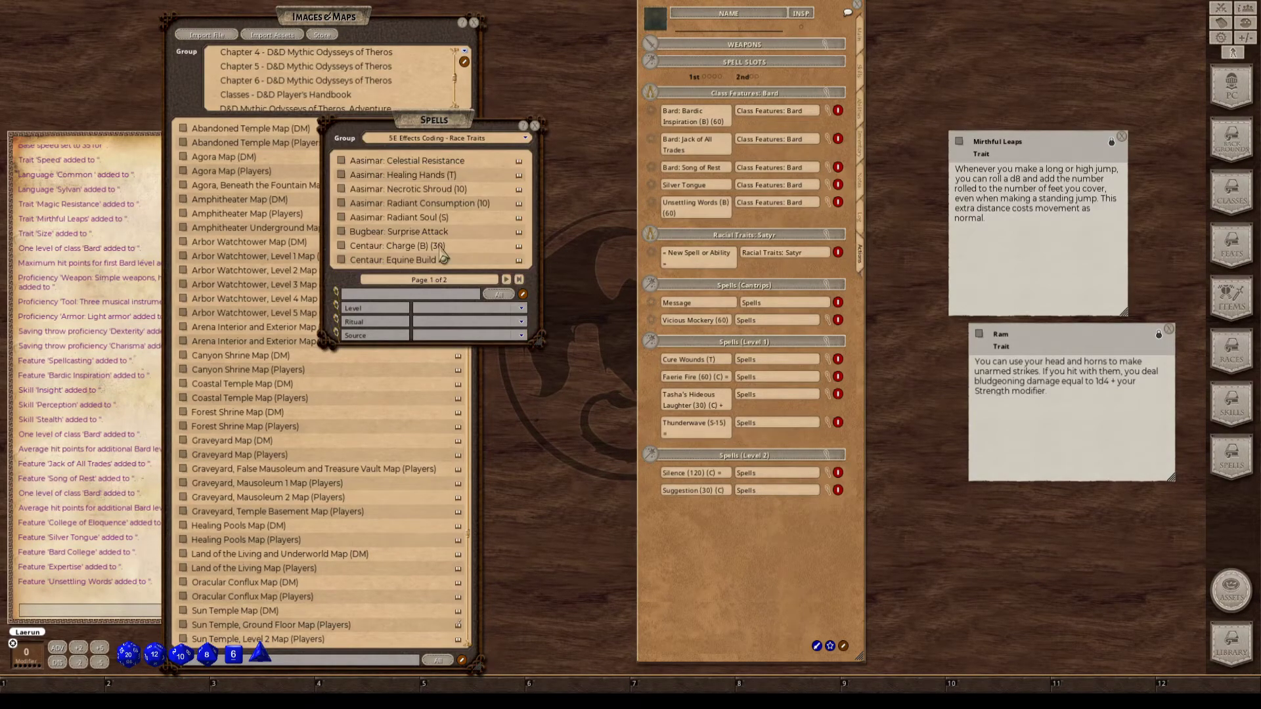
Add Satyr: Magic Resistance from the race traits list to the Racial Traits: Satyr group and delete the blank placeholder power.
click(715, 263)
scroll(459, 210, down, 5)
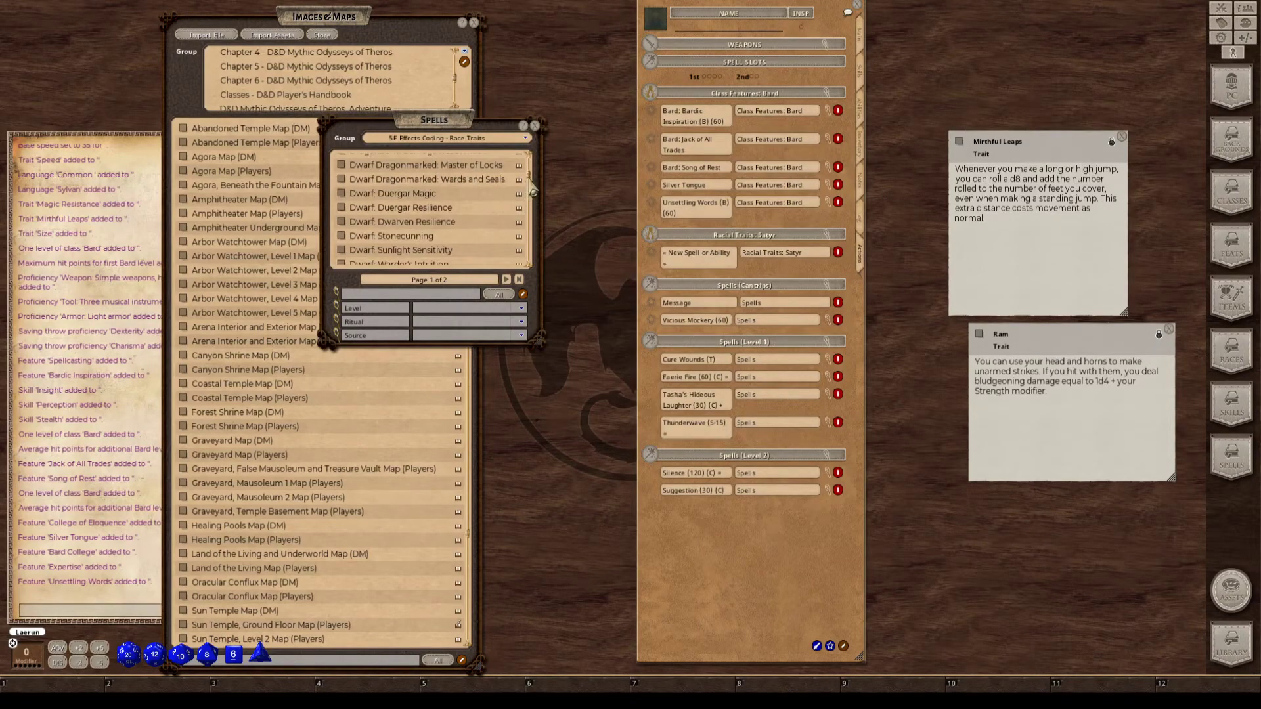
scroll(532, 216, down, 10)
scroll(536, 249, down, 3)
scroll(455, 235, down, 6)
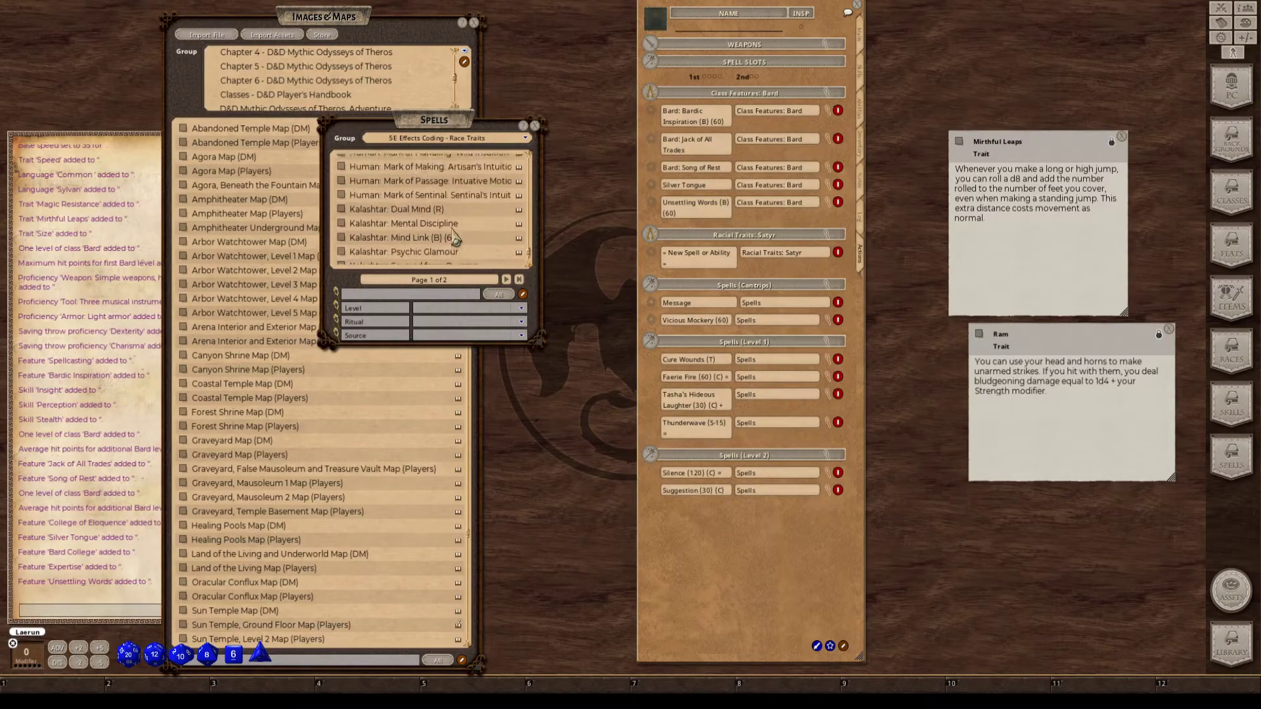
scroll(454, 235, up, 10)
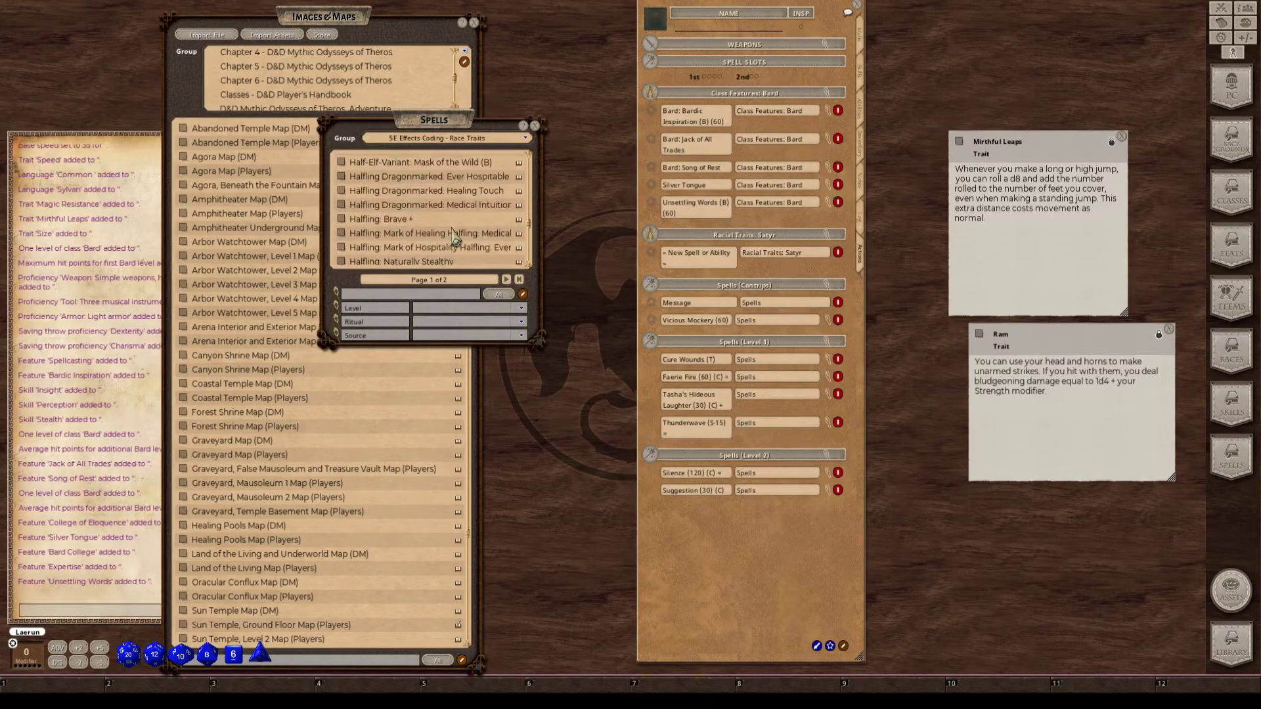
scroll(454, 235, down, 2)
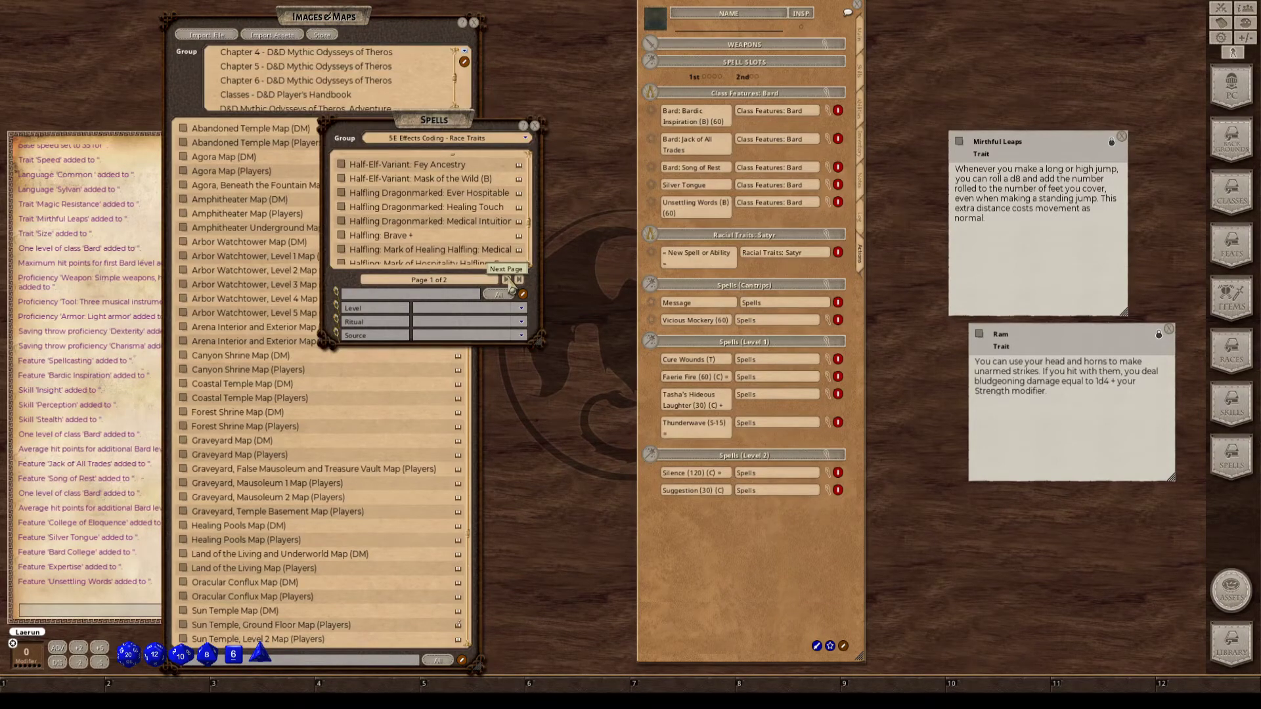
click(507, 280)
scroll(487, 230, down, 10)
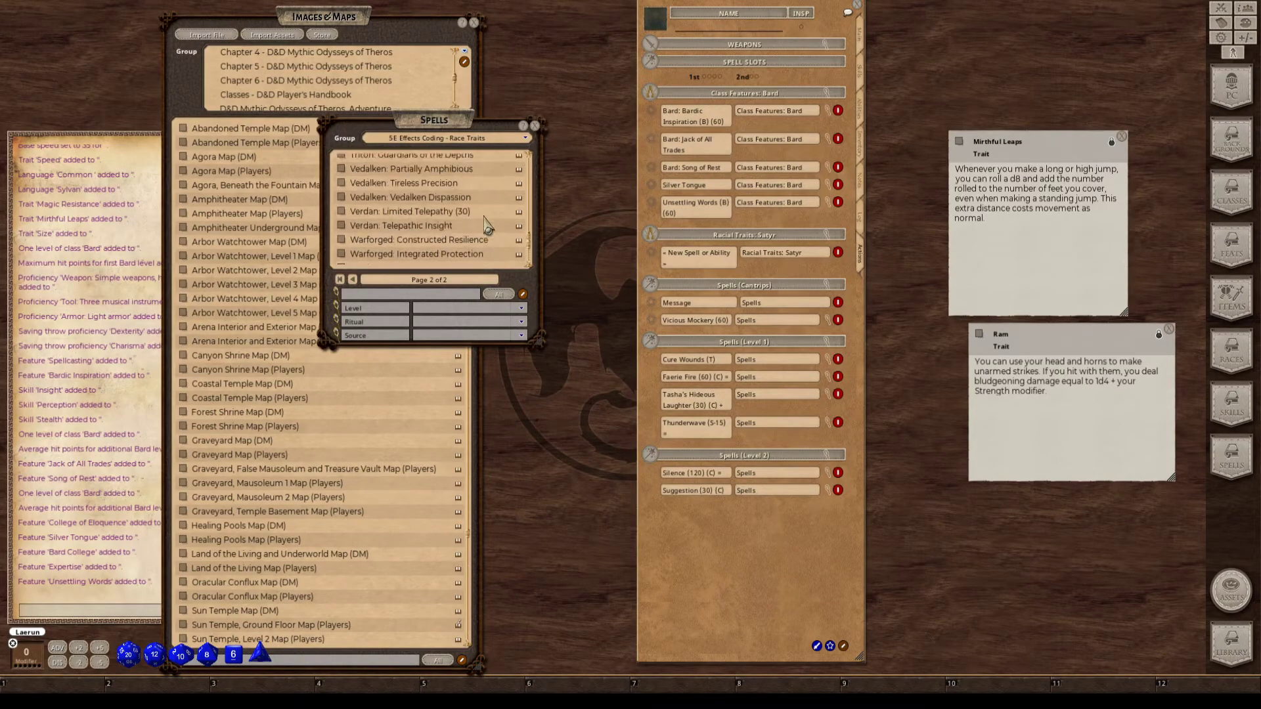
scroll(486, 225, up, 10)
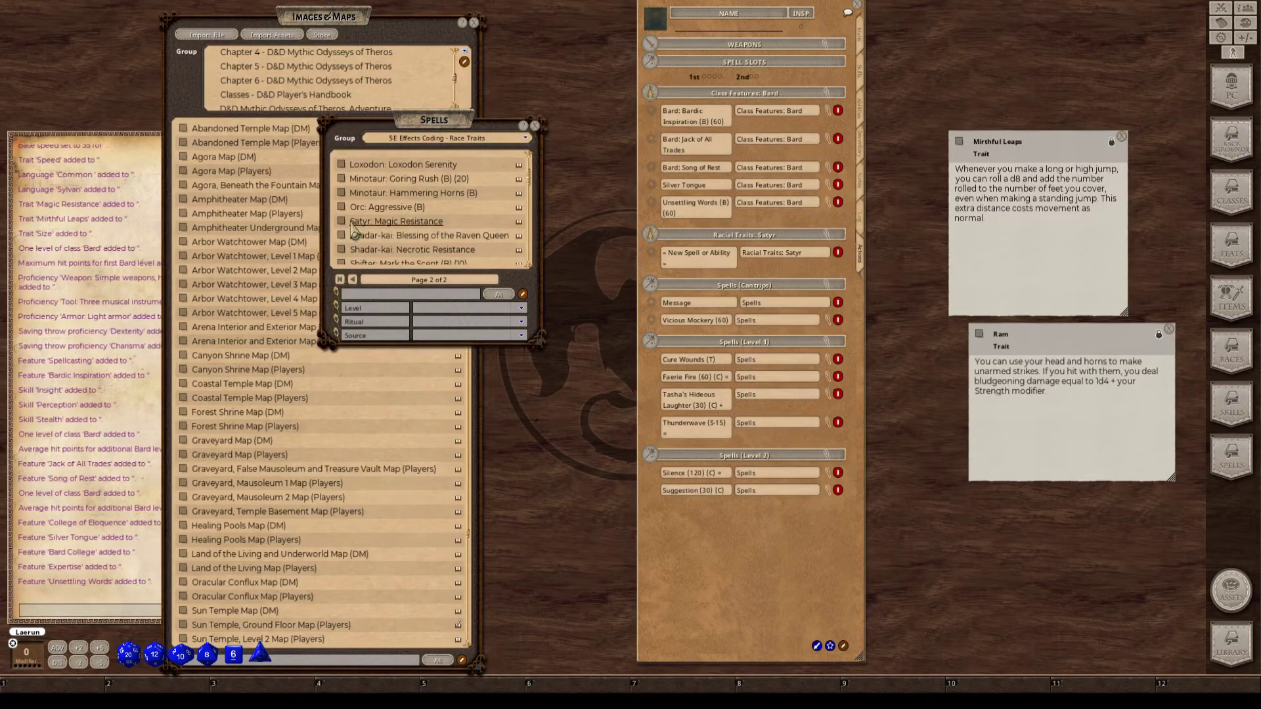
drag(344, 225, 802, 322)
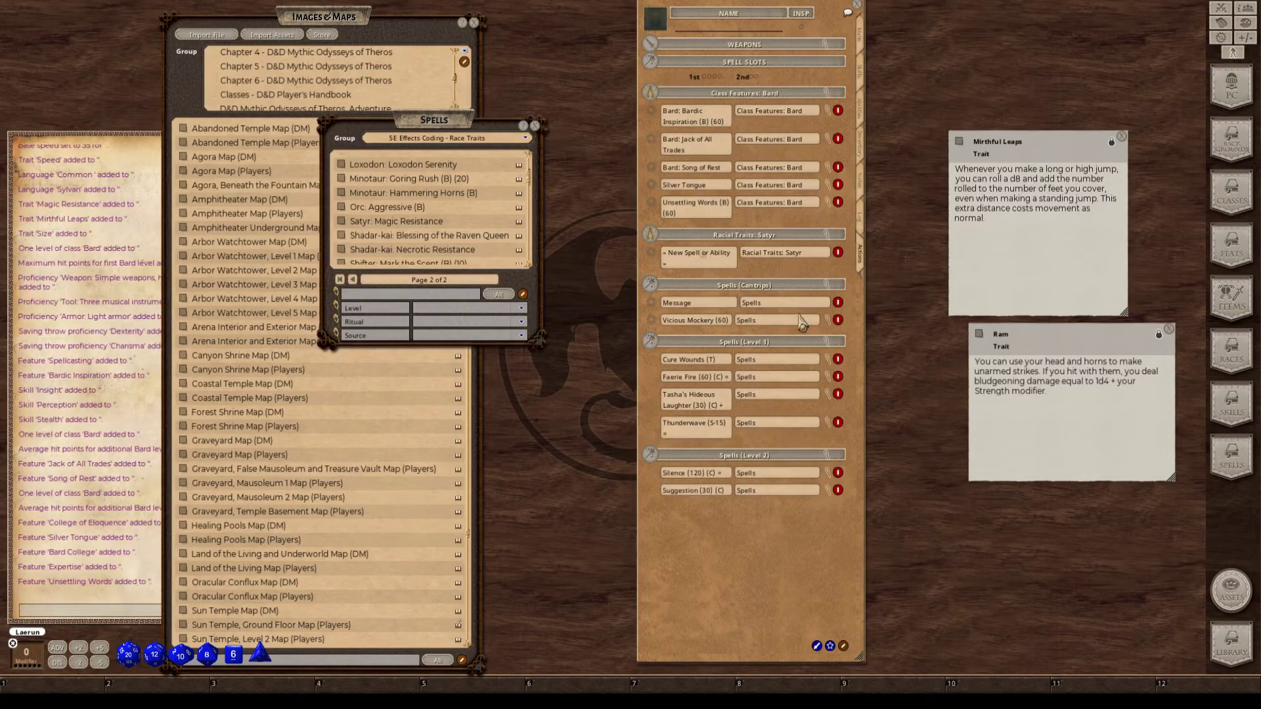
click(840, 256)
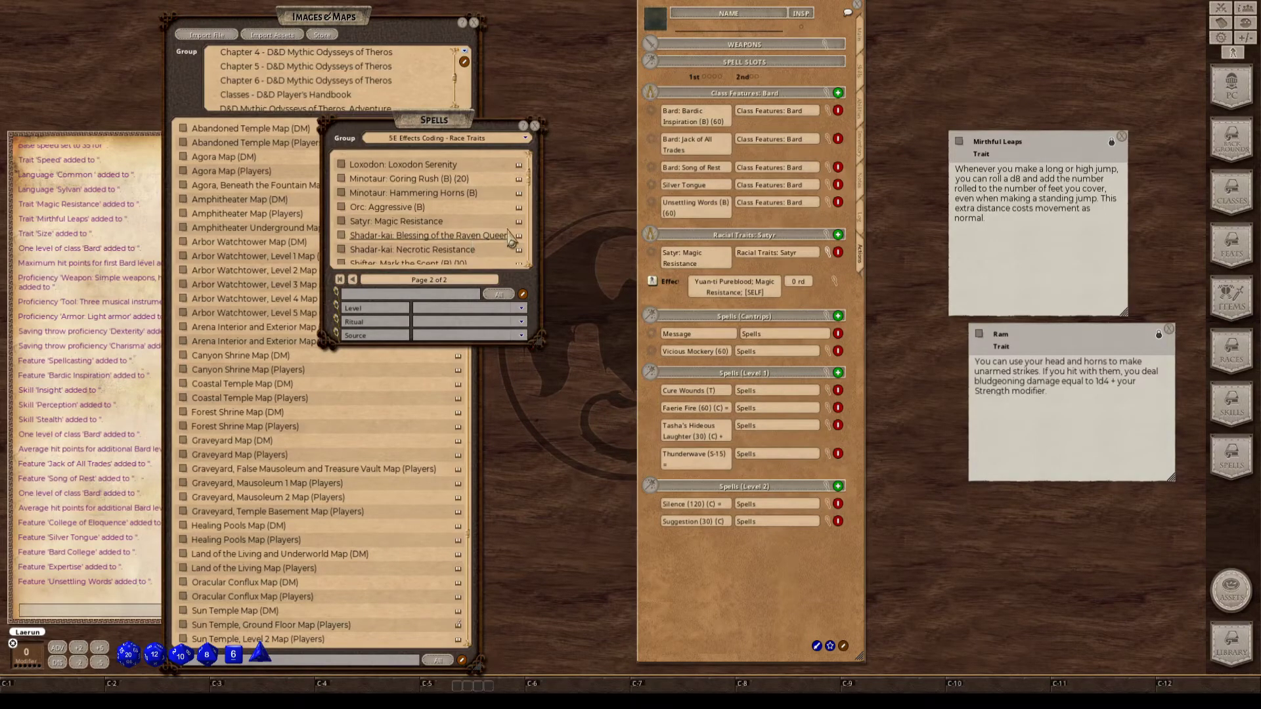
Add the Mirthful Leaps trait from its note to the actions page and set its group to Class Features: Bard.
scroll(468, 217, down, 2)
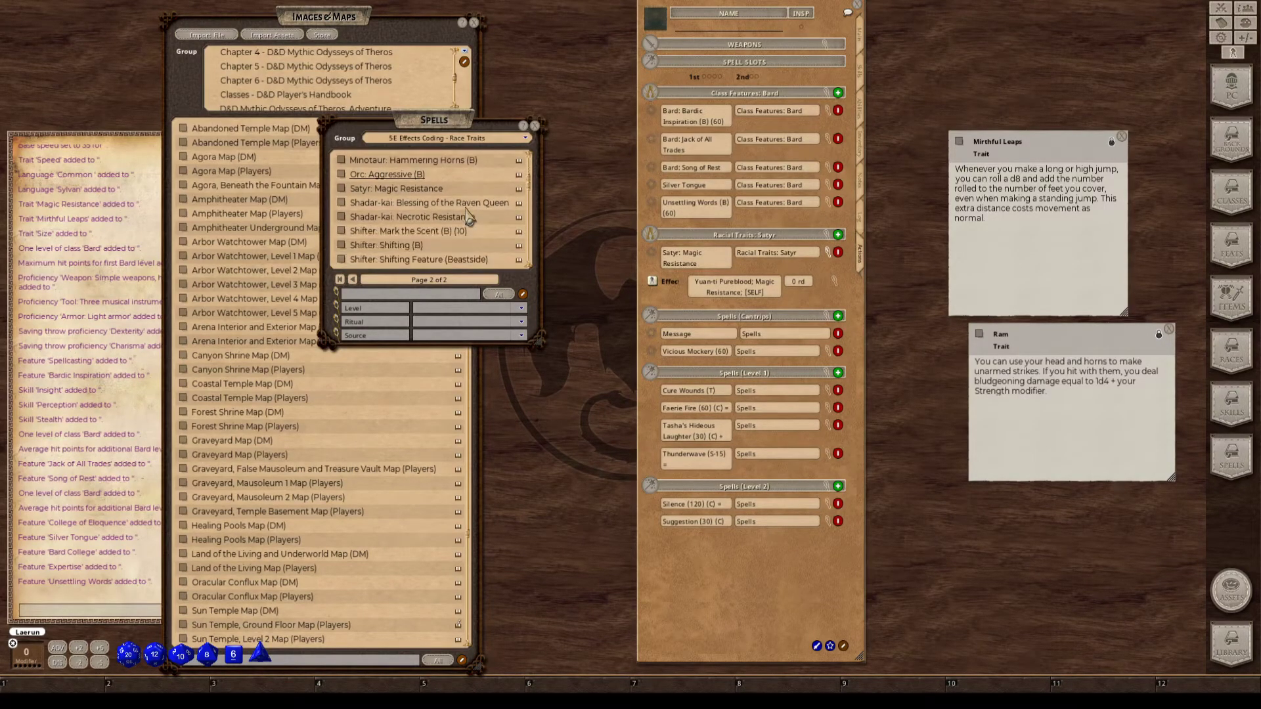
scroll(468, 217, up, 2)
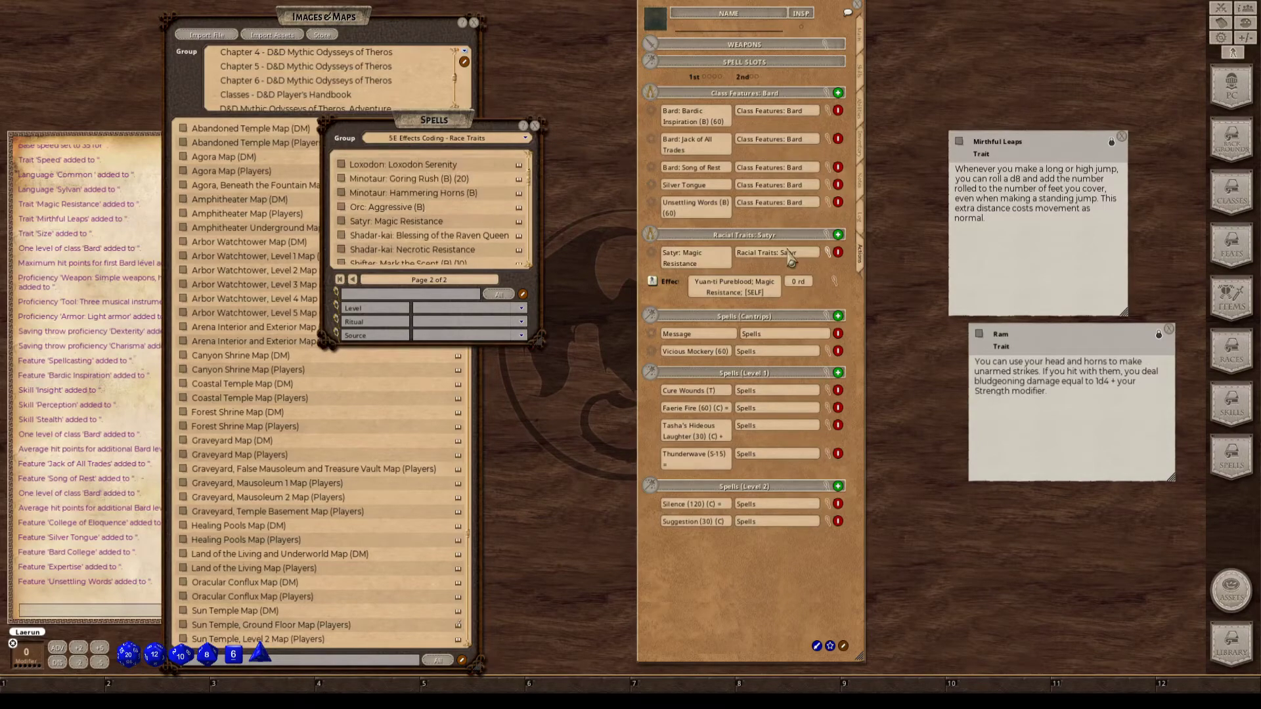
drag(1038, 343, 1031, 264)
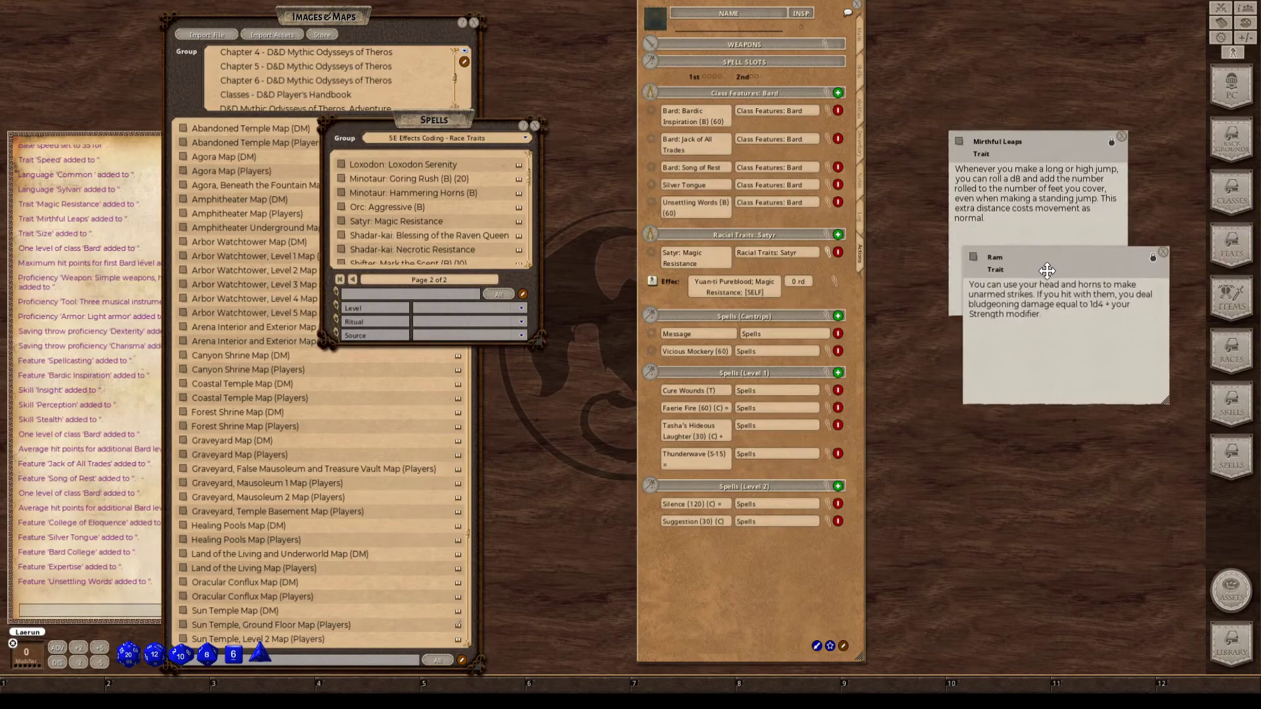
click(961, 145)
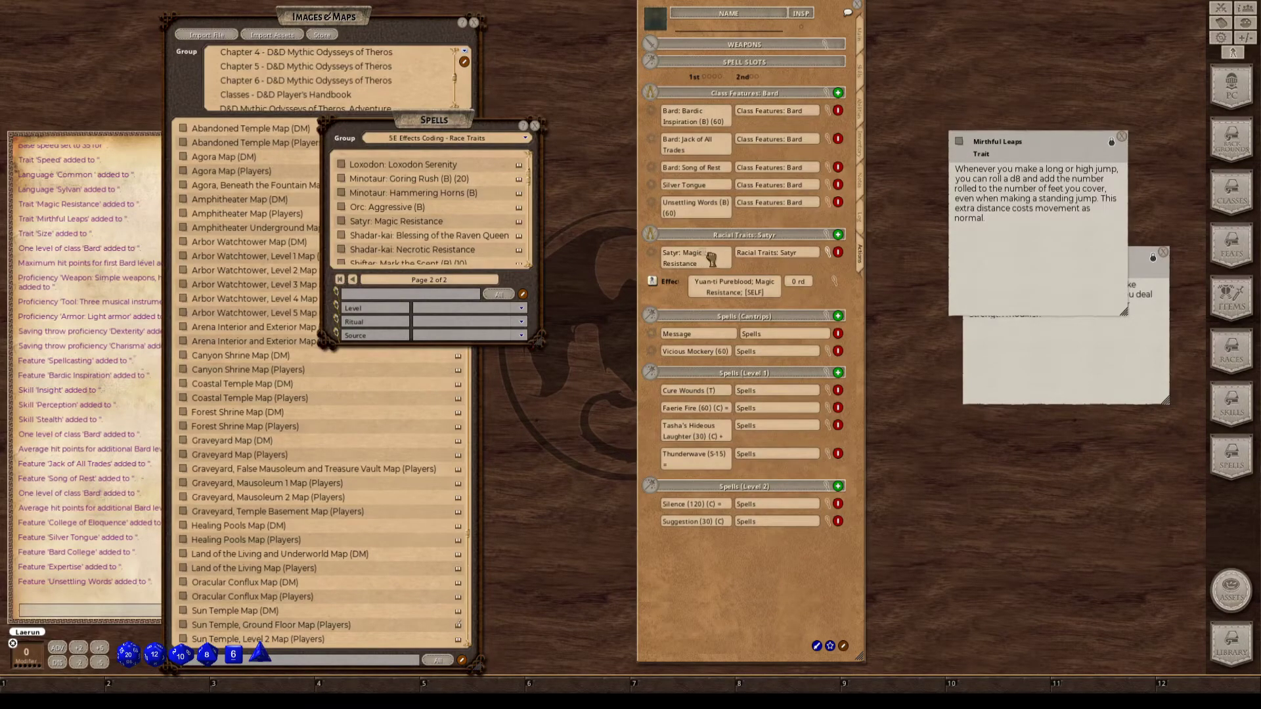
drag(711, 259, 713, 260)
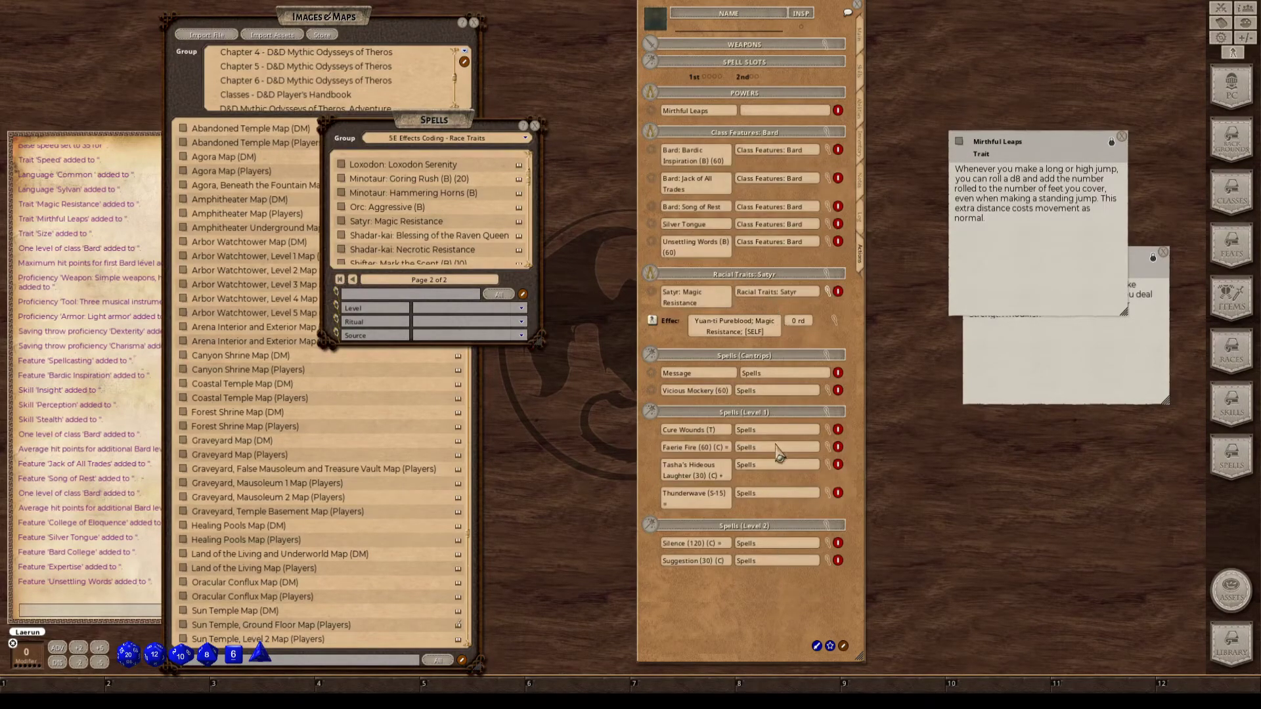
click(748, 293)
key(ctrl)
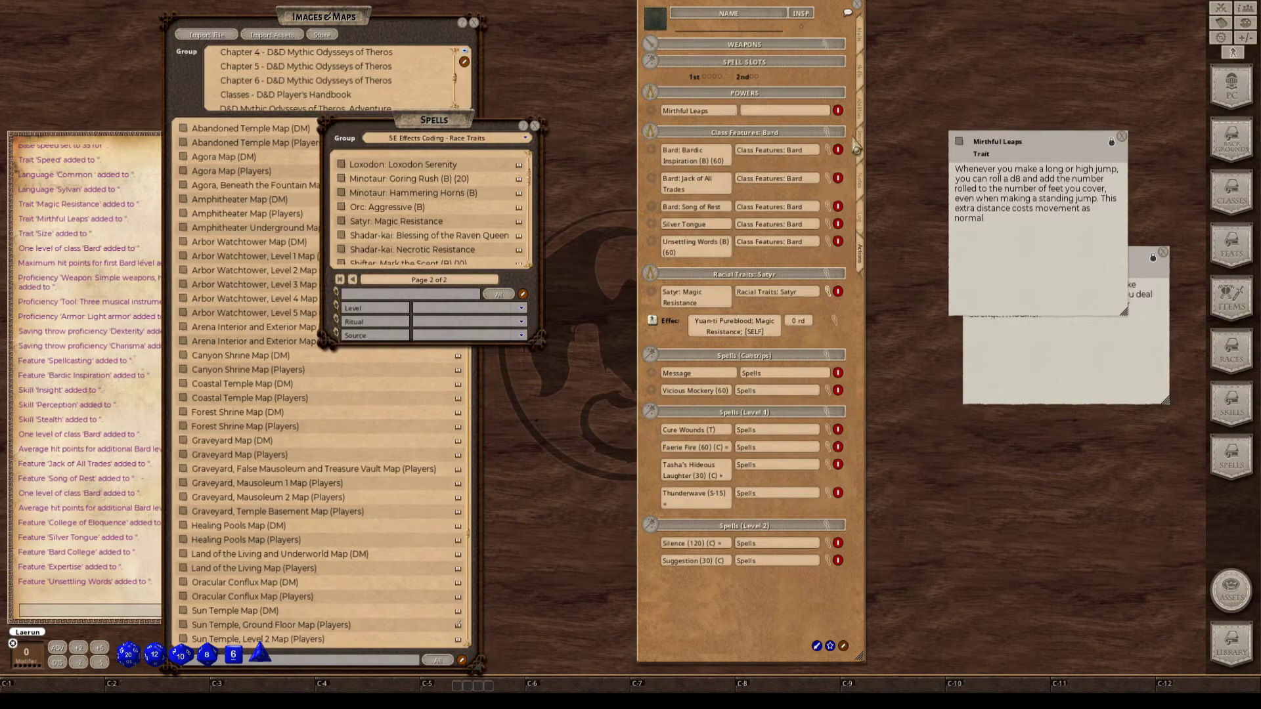
drag(722, 111, 776, 132)
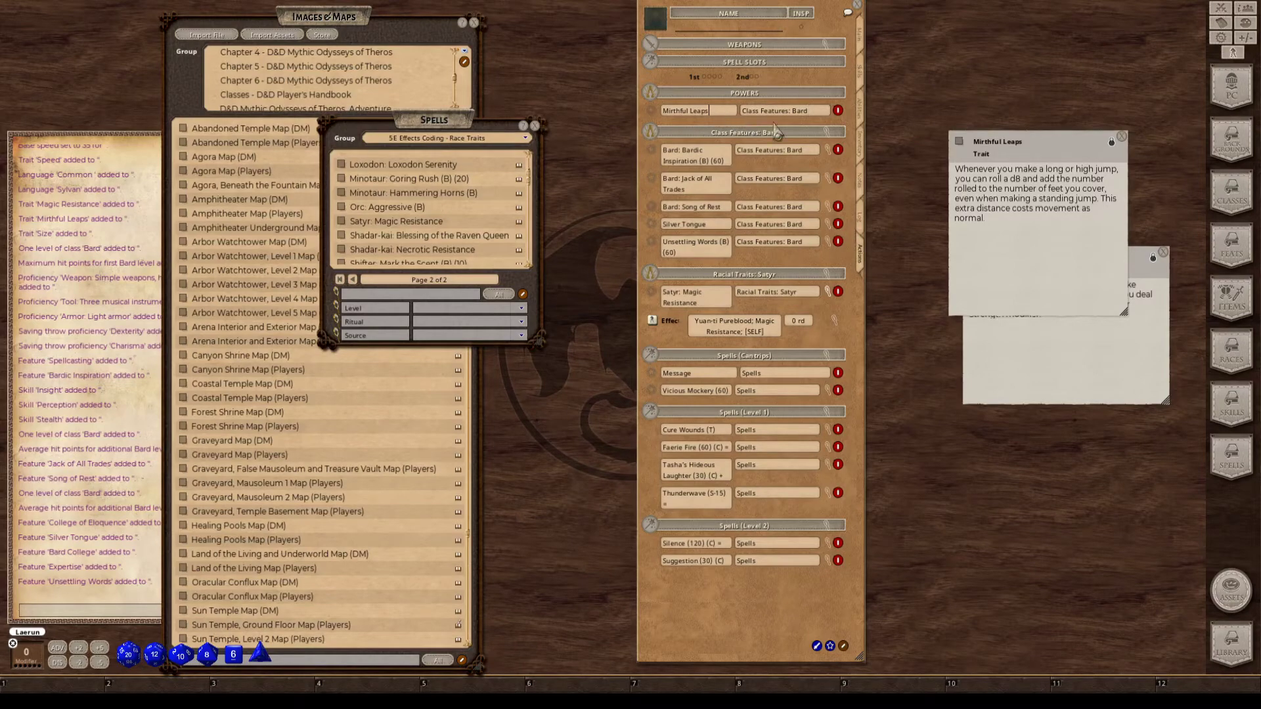
Close the Mirthful Leaps note, add the Ram trait from its note to the powers, and close that note.
click(1122, 136)
drag(1031, 293, 995, 157)
drag(941, 125, 802, 330)
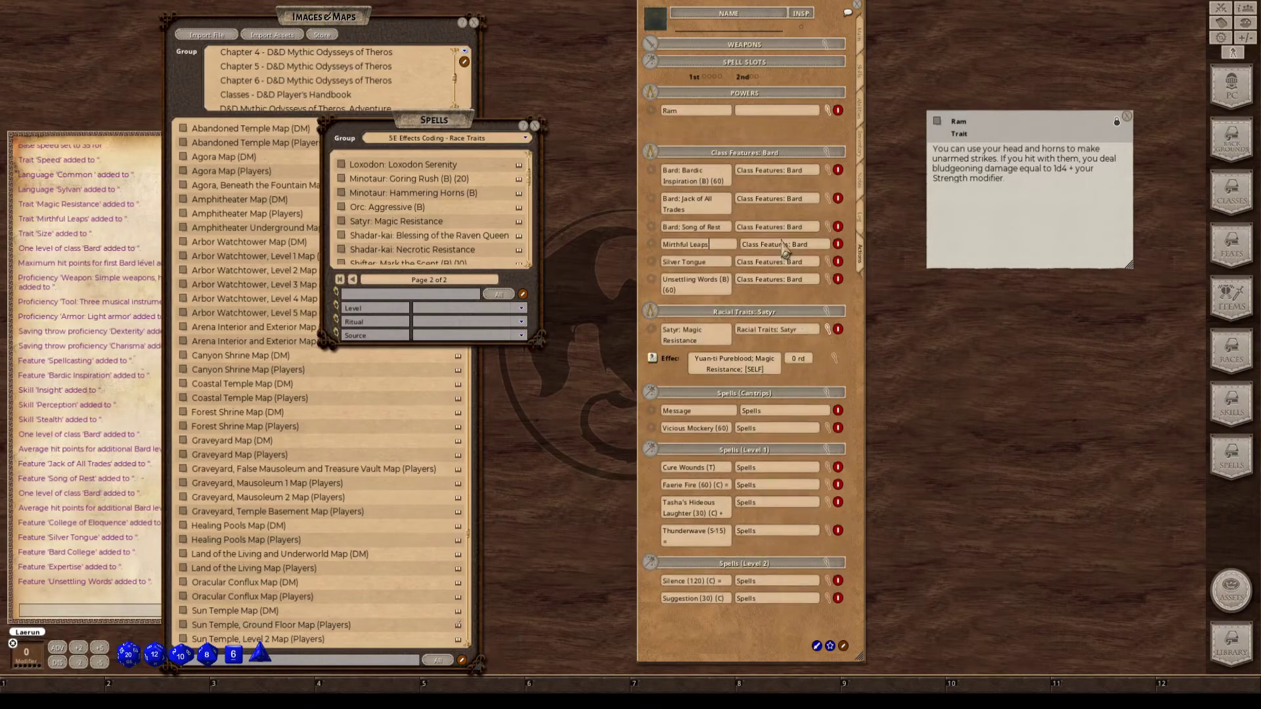
click(1126, 117)
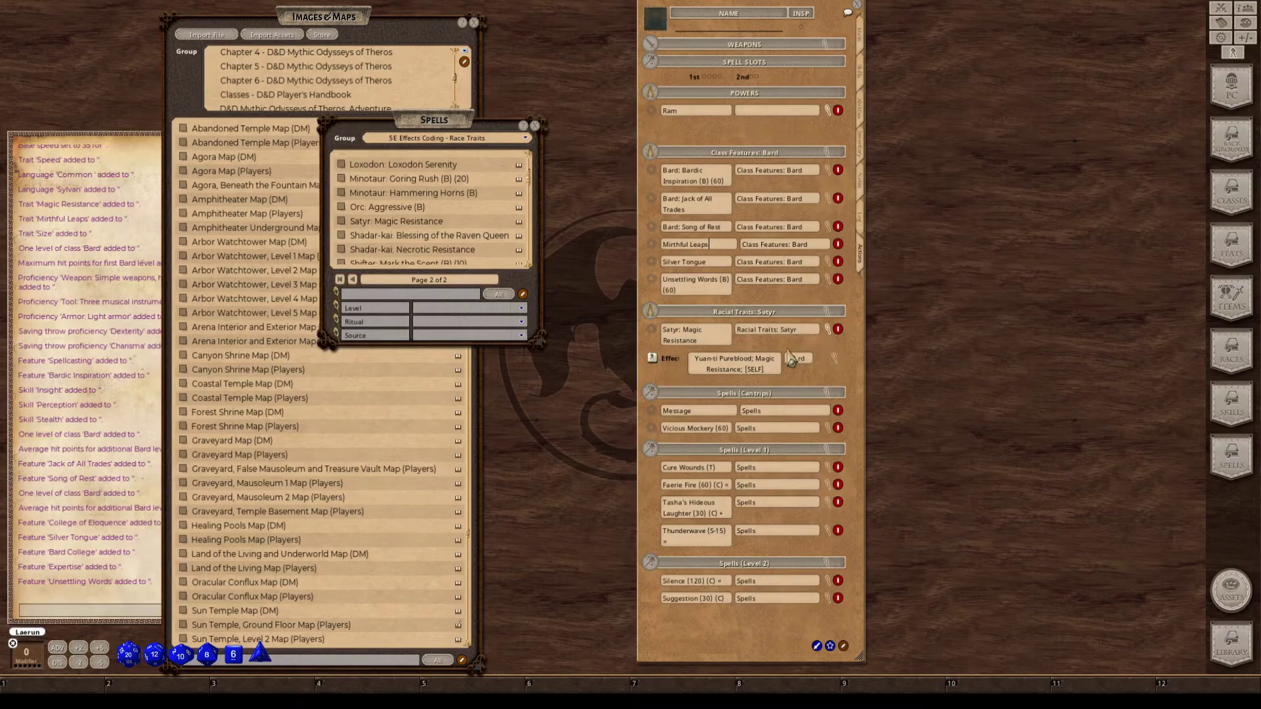
Change the Satyr: Magic Resistance effect description to "Satyr; Magic Resistance" and close the effect details.
click(832, 363)
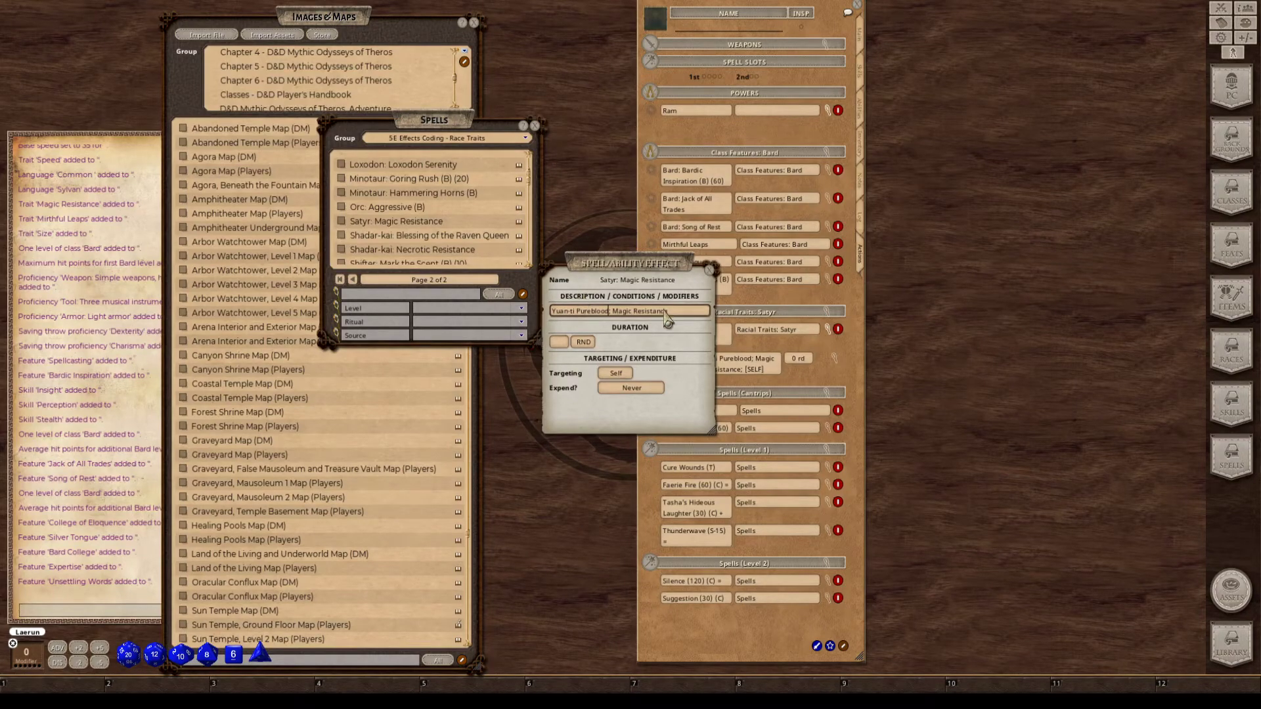
key(BackSpace)
key(BackSpace)
key(BackSpace)
key(BackSpace)
key(BackSpace)
key(BackSpace)
key(BackSpace)
key(BackSpace)
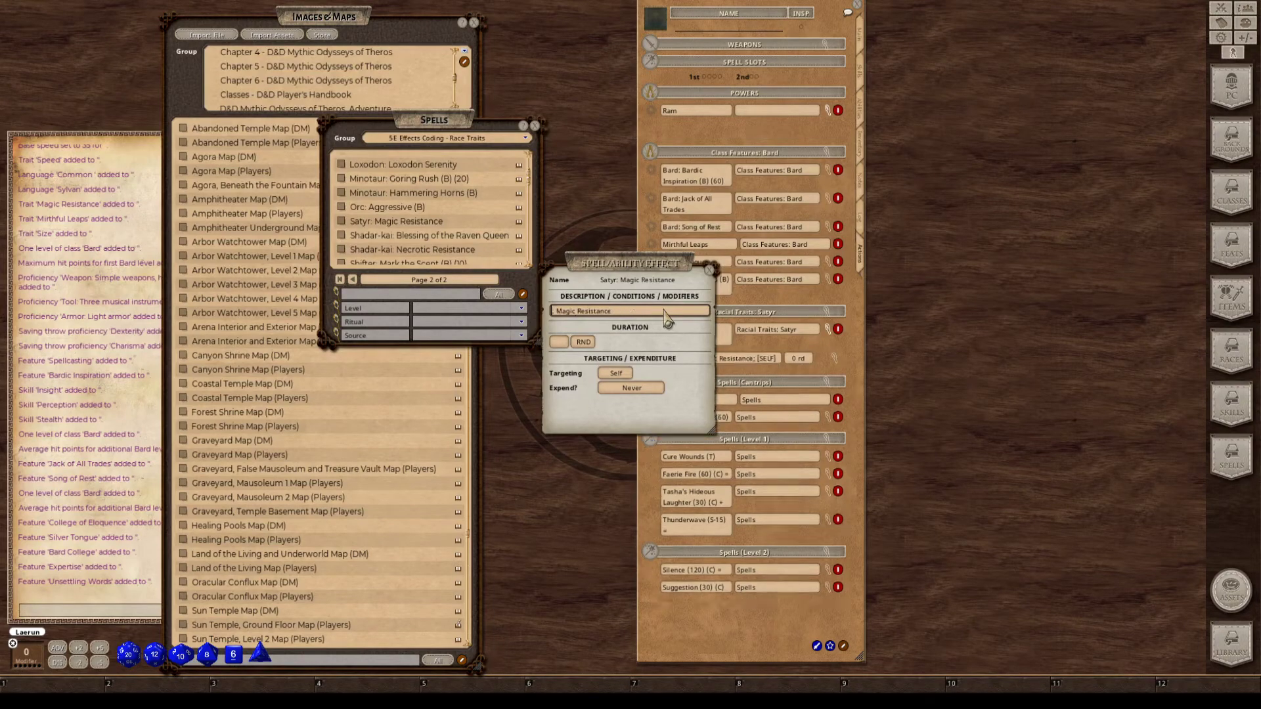
key(BackSpace)
key(BackSpace)
key(BackSpace)
key(BackSpace)
key(BackSpace)
key(BackSpace)
key(BackSpace)
key(BackSpace)
key(BackSpace)
text(Satyr)
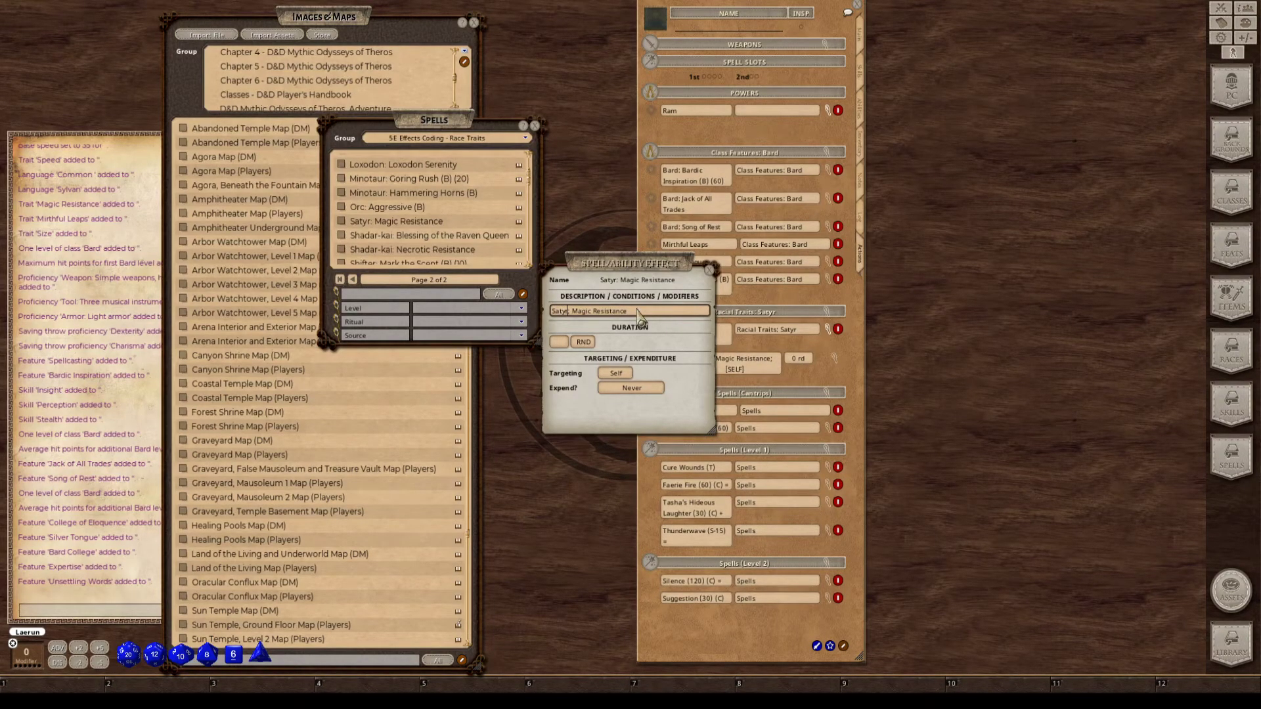
click(709, 270)
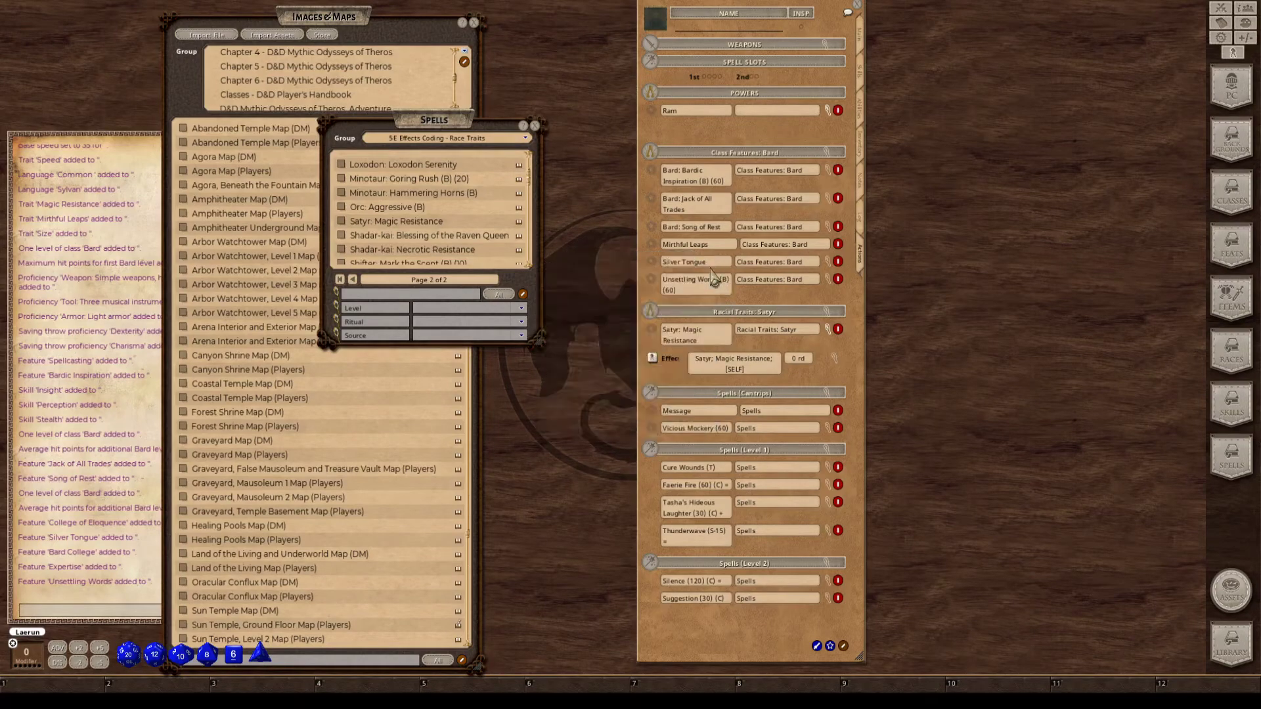
key(ctrl)
key(ctrl)
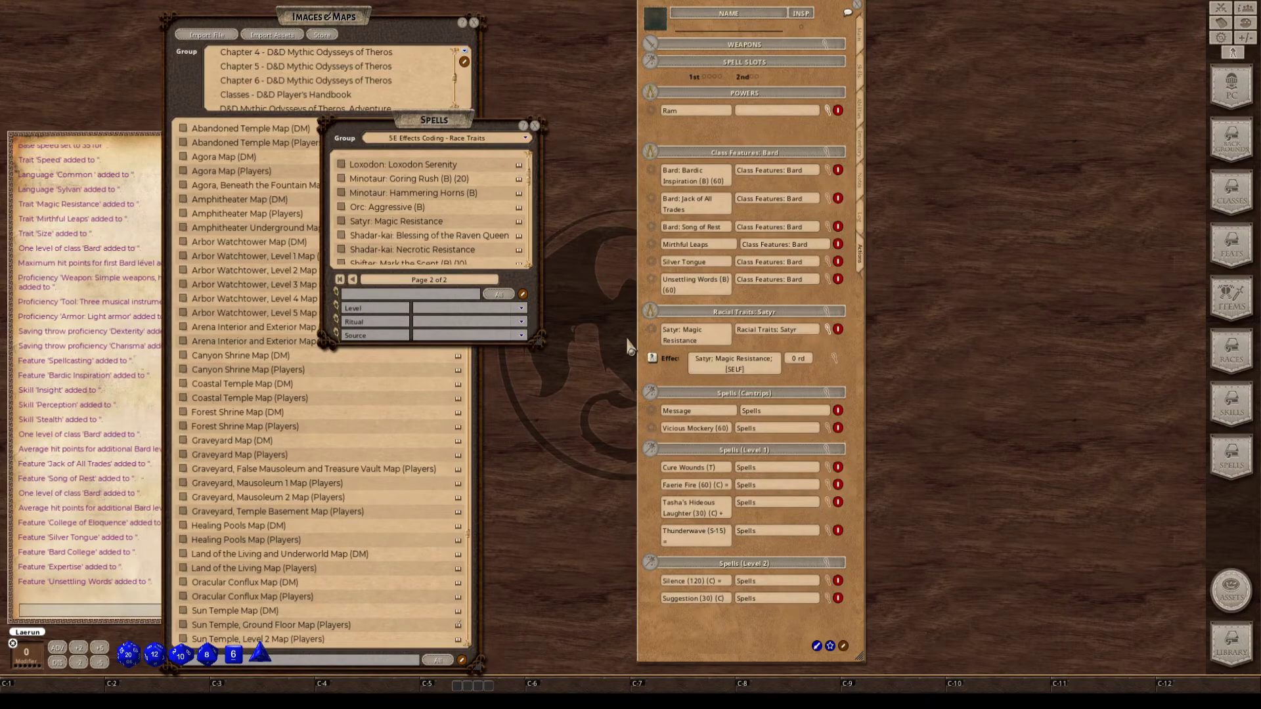
Hide the Satyr: Magic Resistance effect details, browse the remaining race traits, and close the spells list.
scroll(462, 223, up, 2)
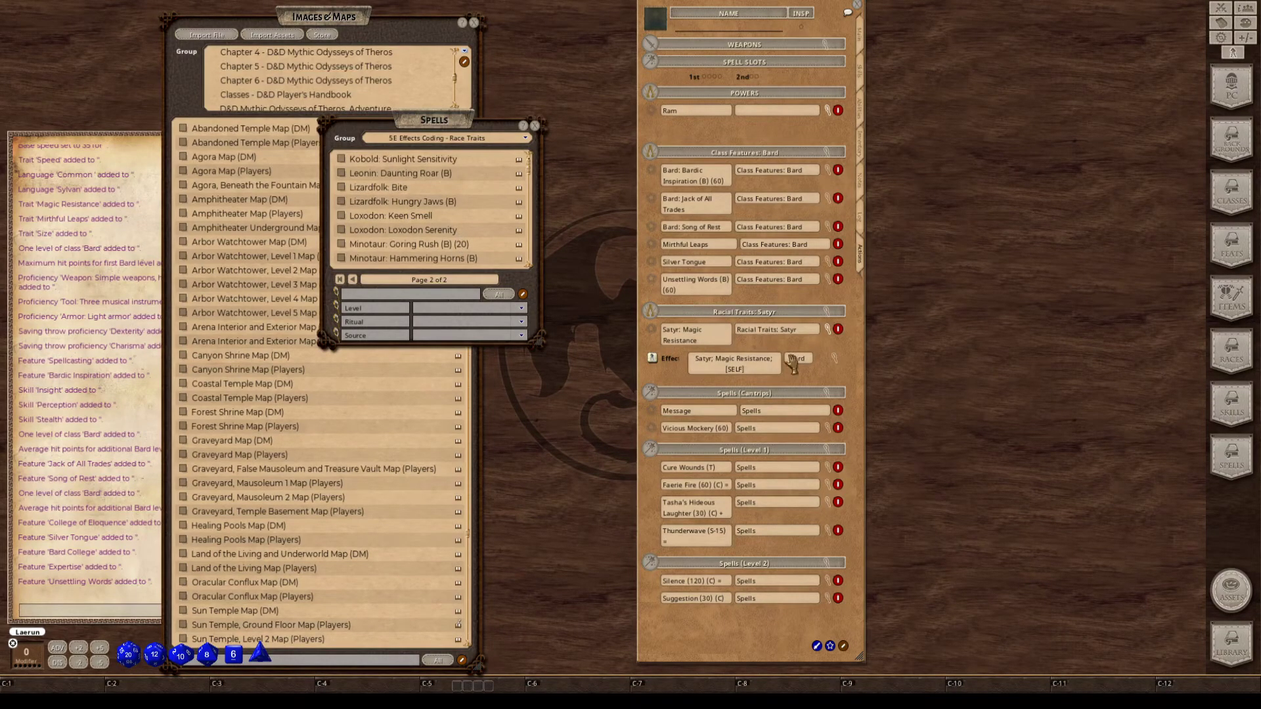
click(829, 329)
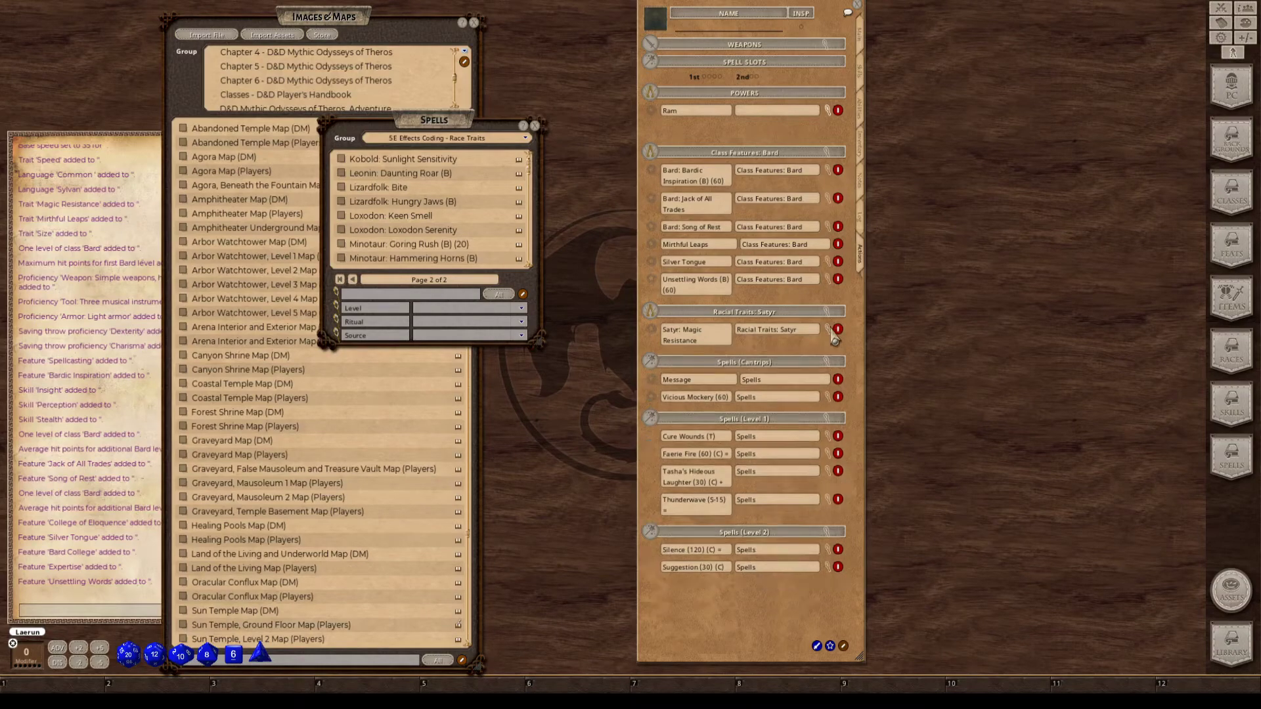
scroll(471, 226, down, 1)
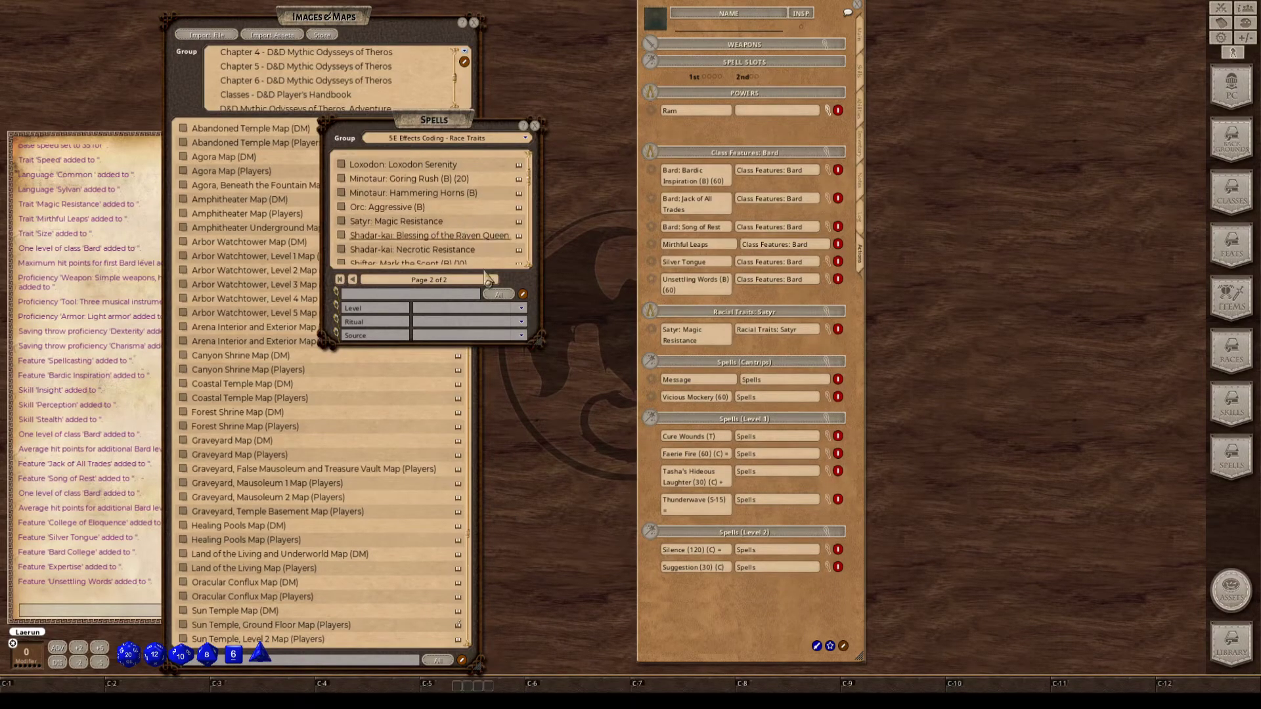
scroll(486, 240, down, 1)
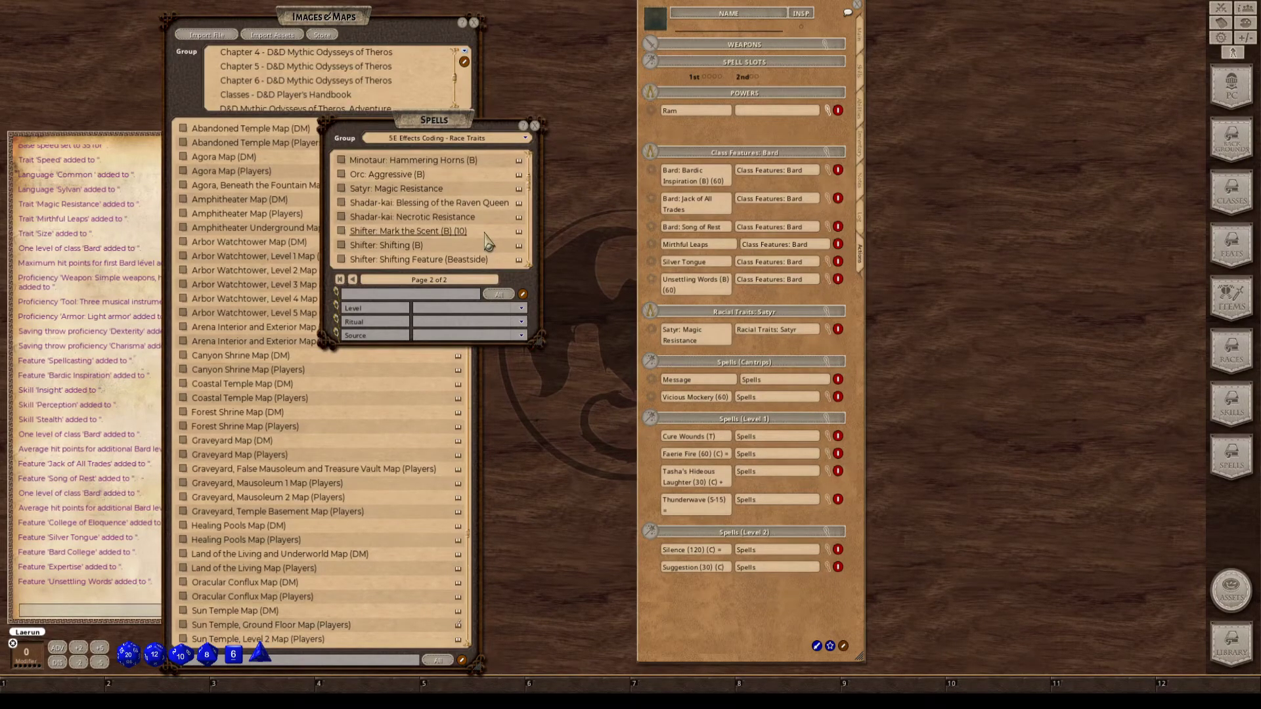
key(ctrl)
scroll(487, 207, up, 4)
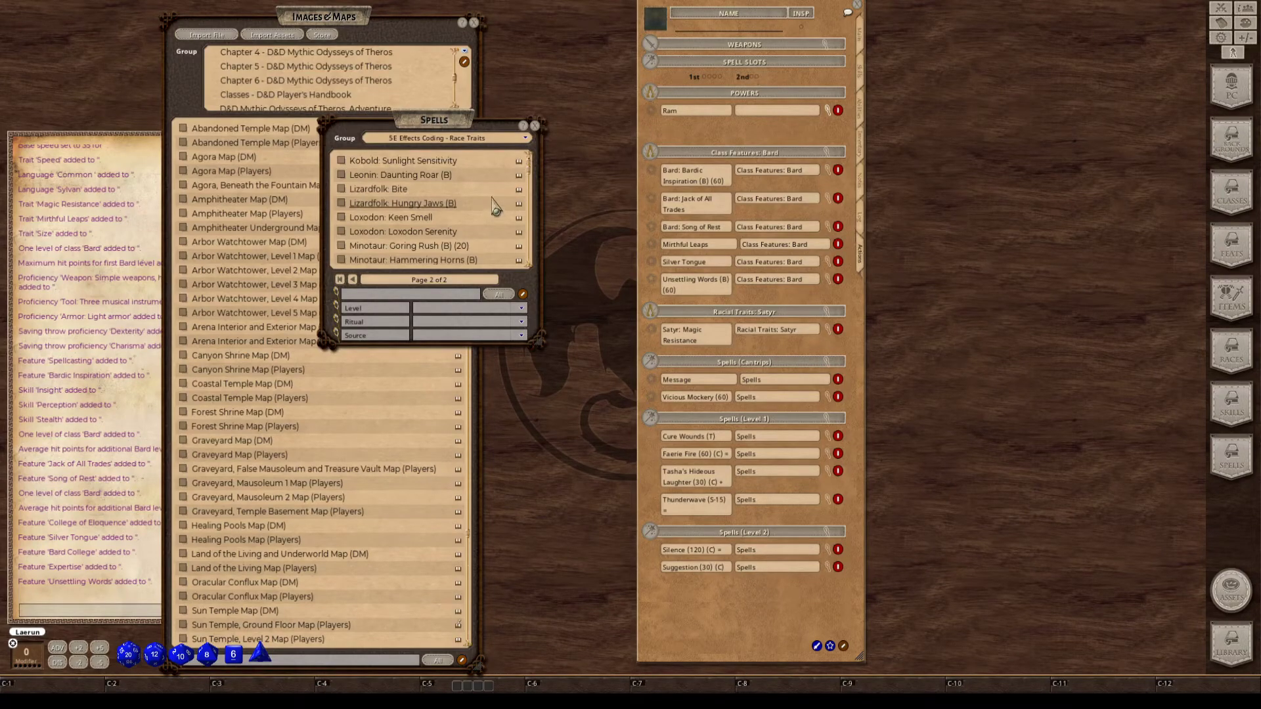
click(535, 126)
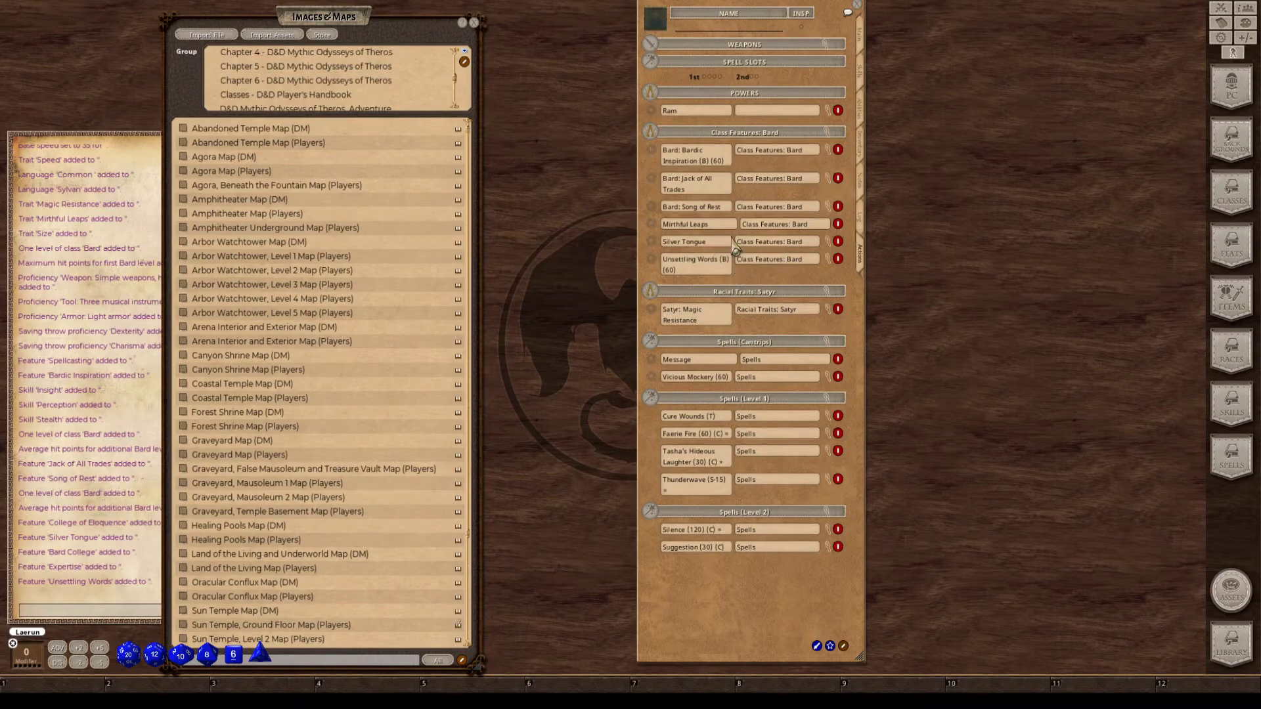
drag(737, 194, 765, 214)
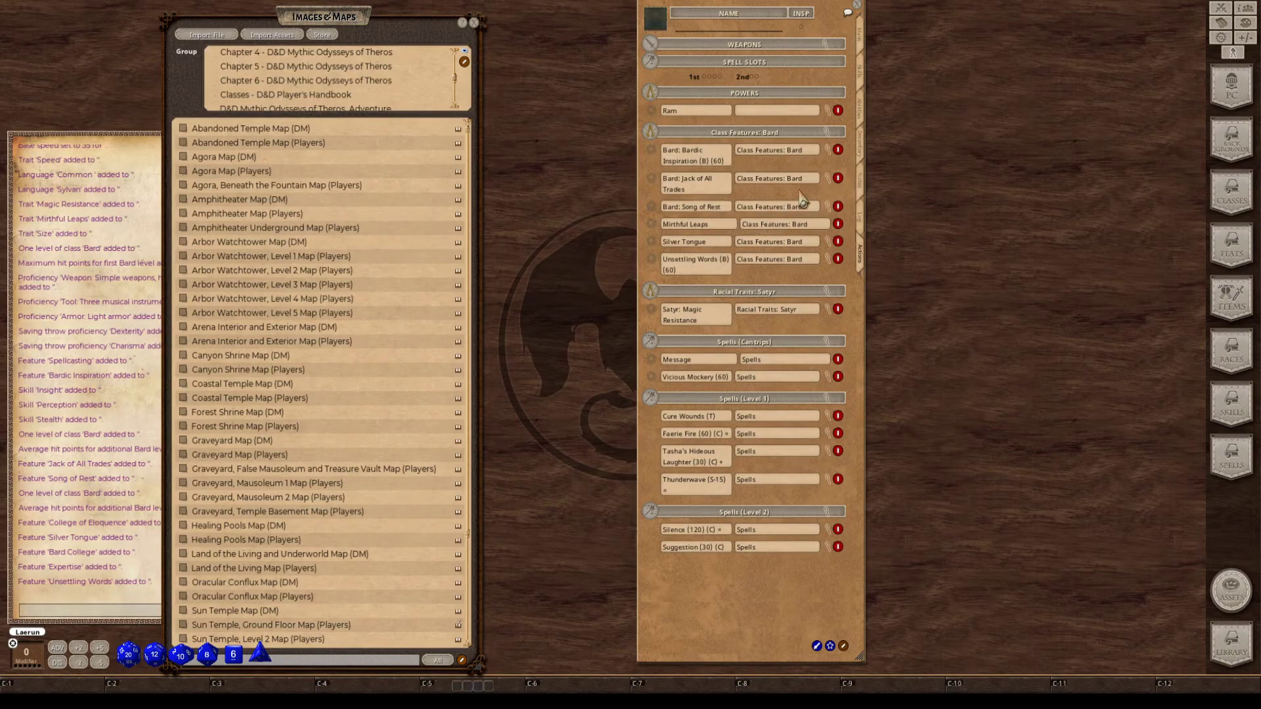
key(ctrl)
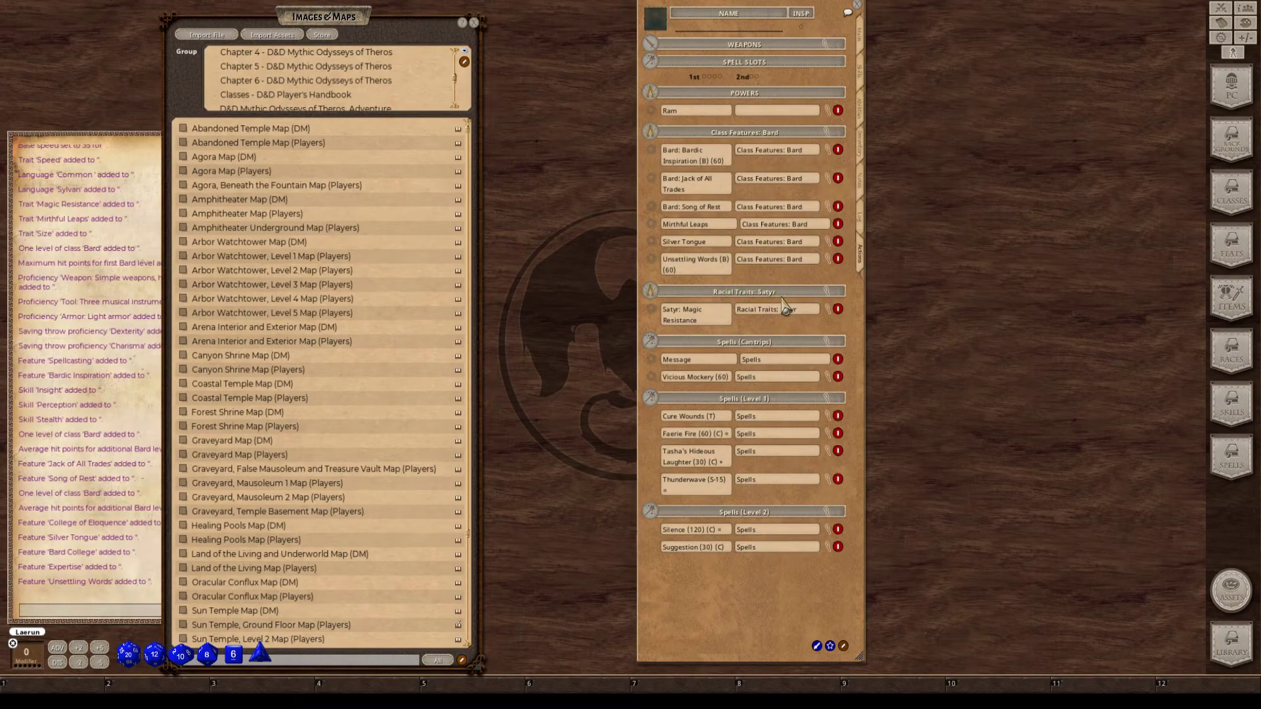
key(ctrl)
key(ctrl)
scroll(798, 99, down, 1)
scroll(798, 100, up, 1)
key(ctrl)
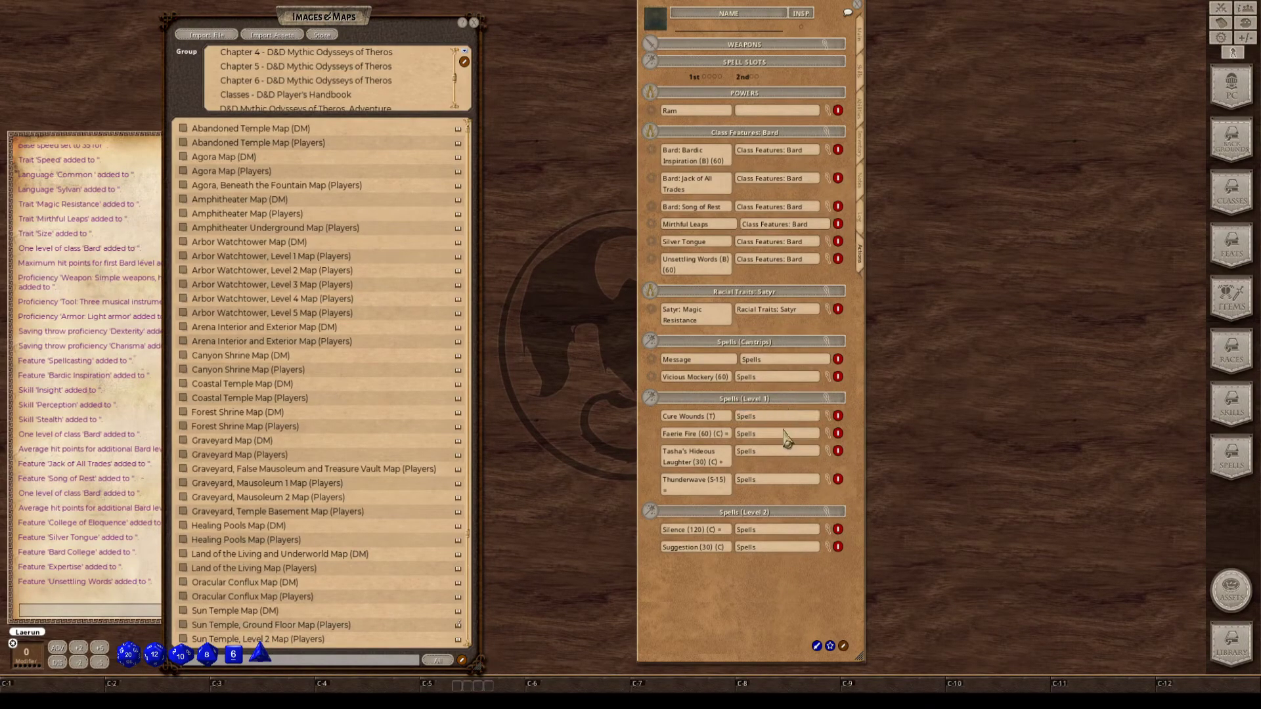
drag(831, 115, 831, 125)
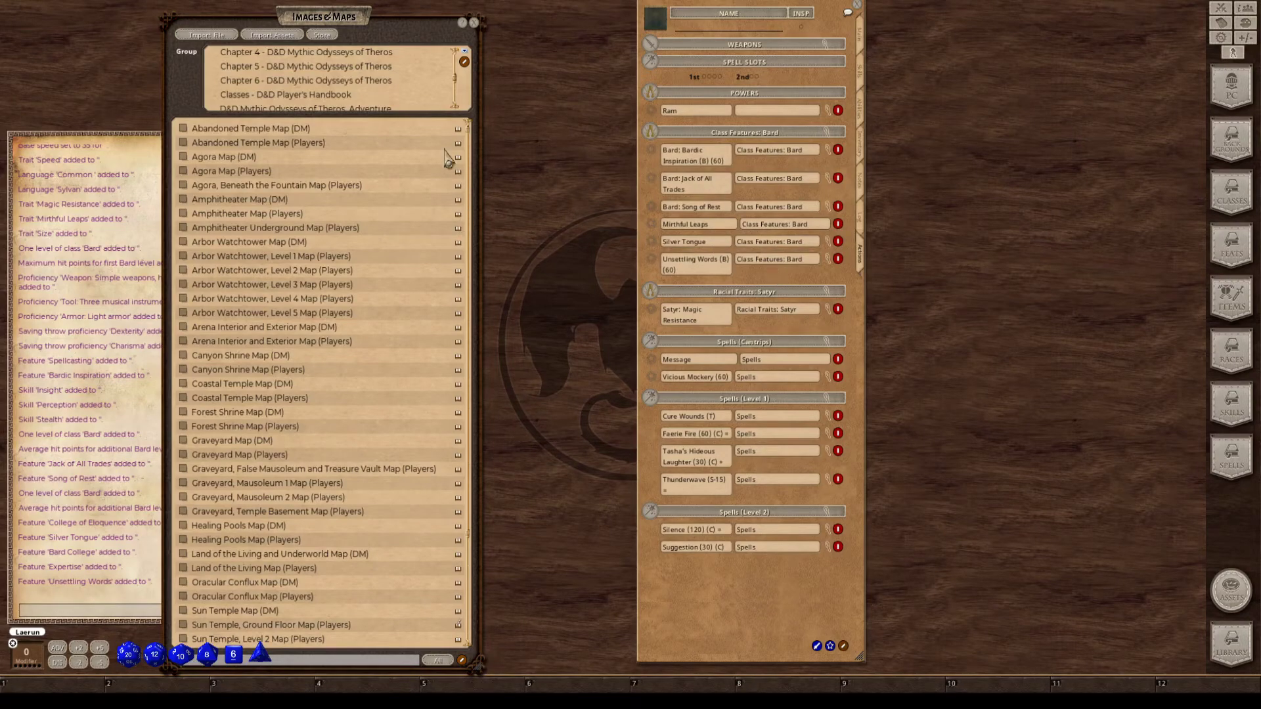
key(ctrl)
Reopen the race traits spell list and read the Minotaur: Goring Rush and Minotaur: Hammering Horns descriptions for a horn attack.
click(1242, 460)
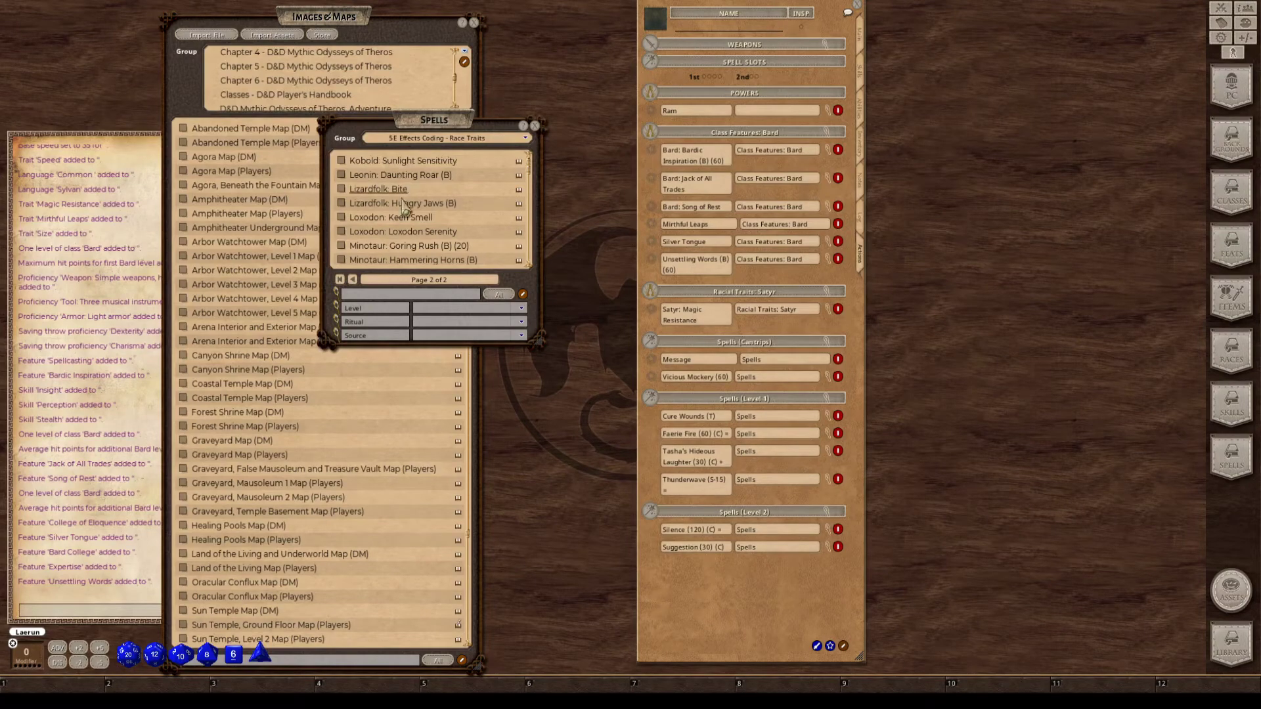
scroll(415, 217, down, 2)
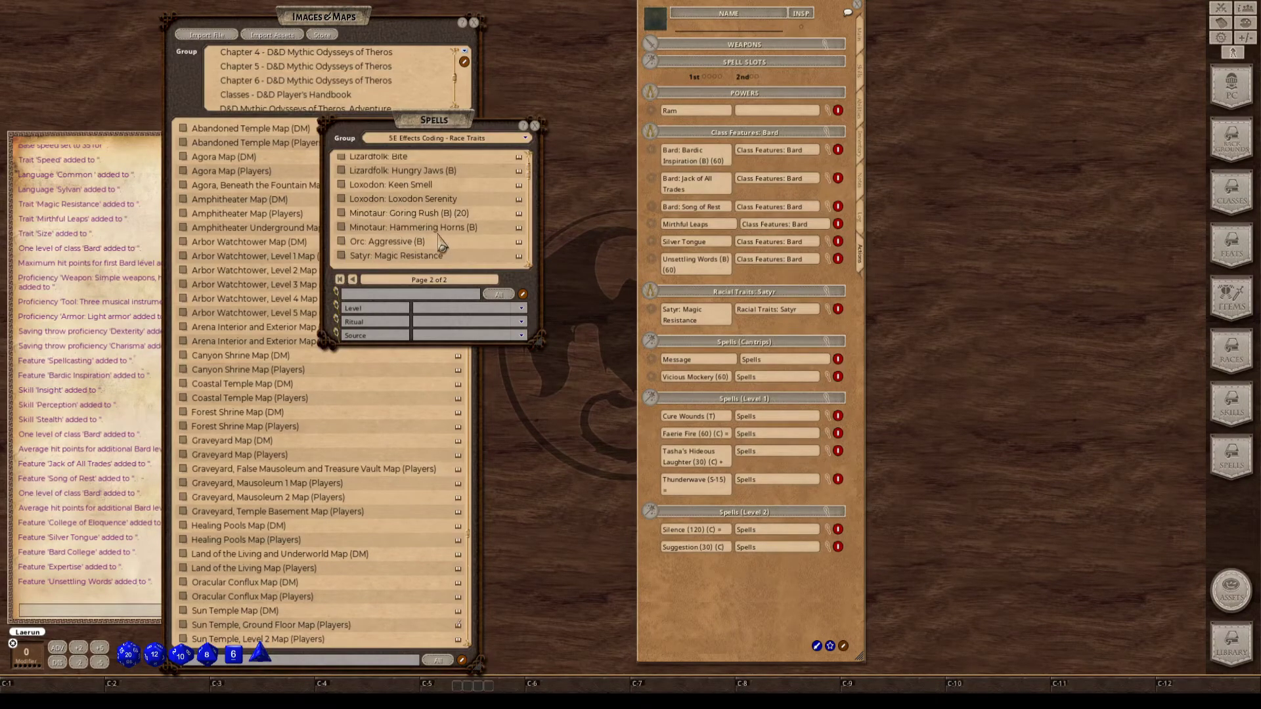
click(342, 218)
key(ctrl)
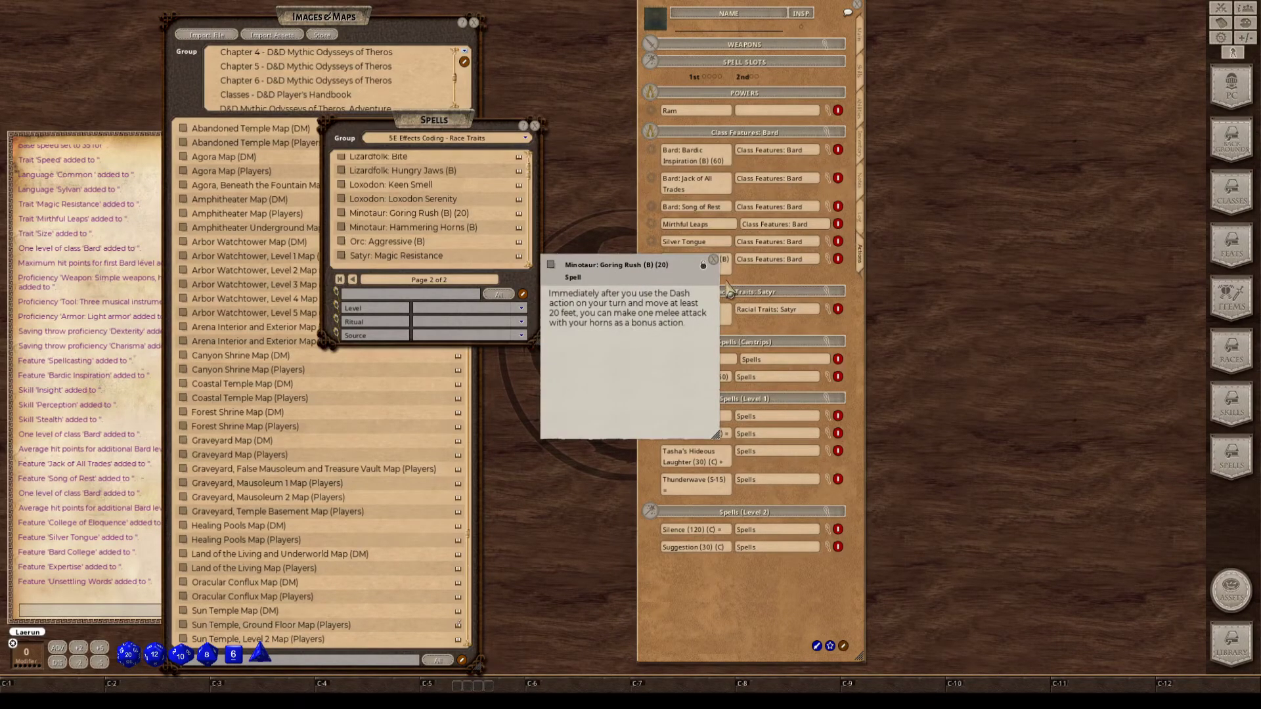
click(714, 260)
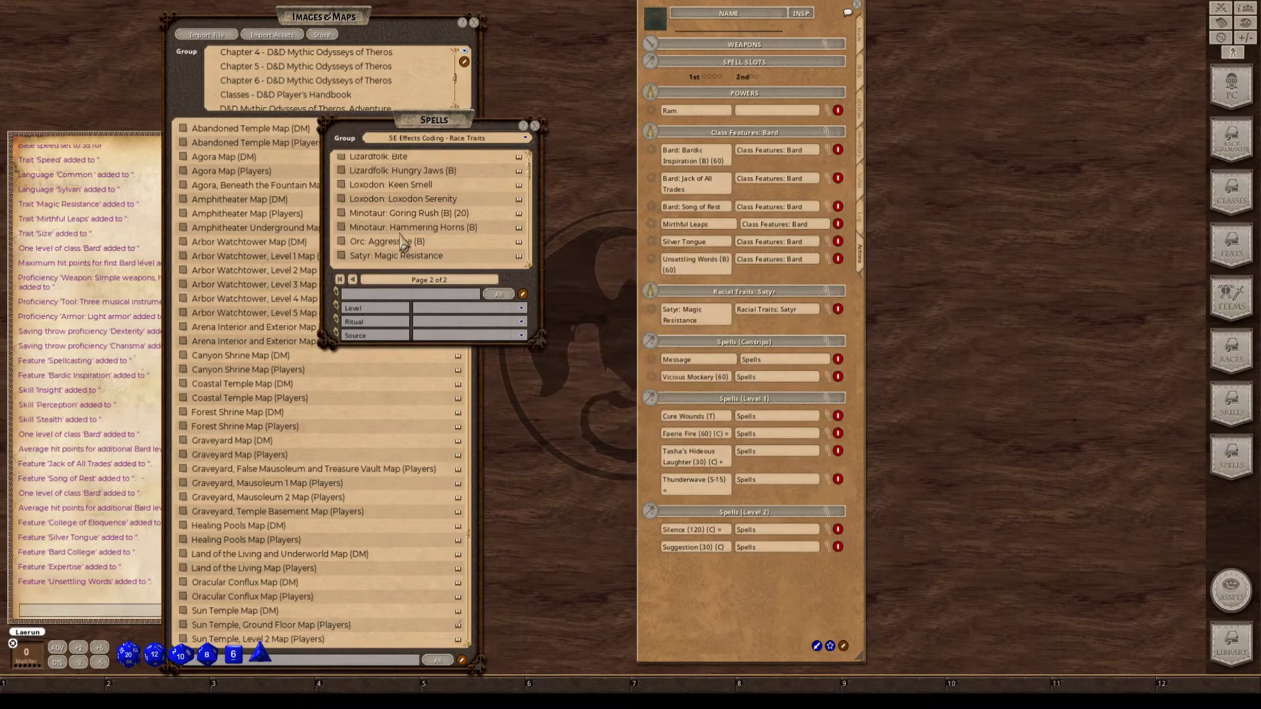
click(341, 229)
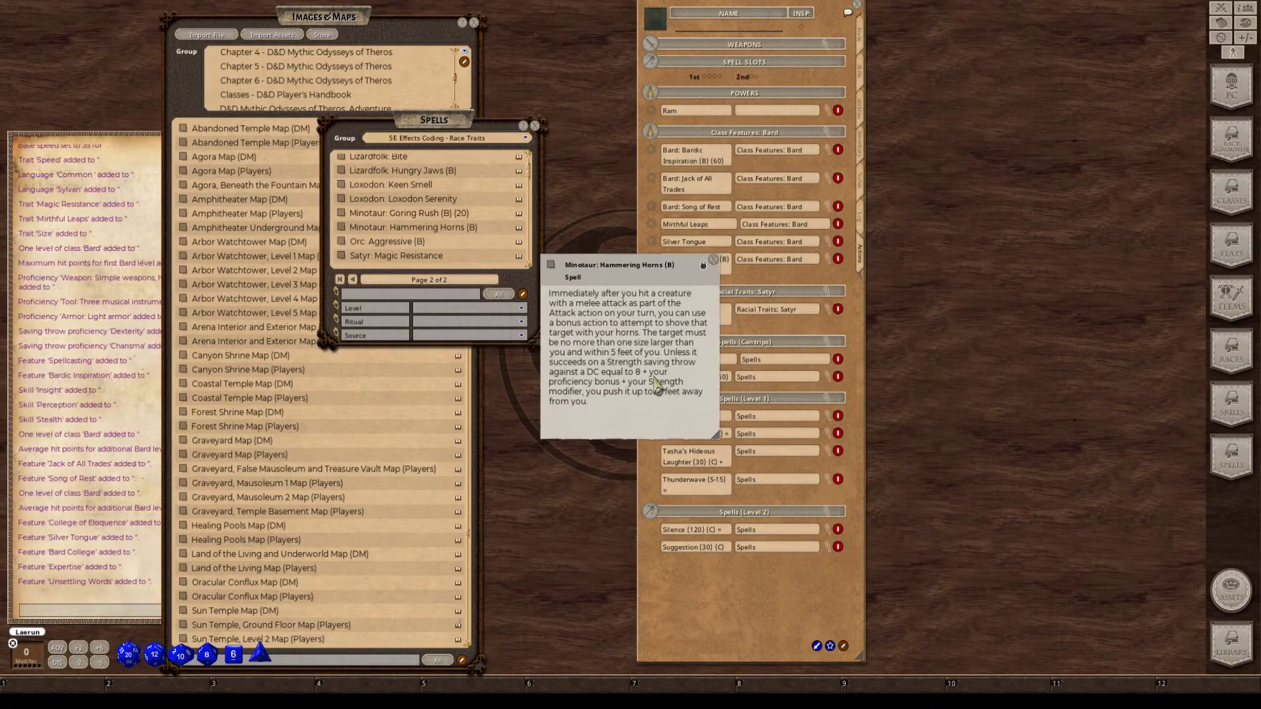
key(ctrl)
click(714, 261)
Read the Tabaxi: Cat's Claws description and add that trait to the Racial Traits: Satyr group on the actions page.
scroll(434, 217, down, 4)
scroll(434, 217, down, 3)
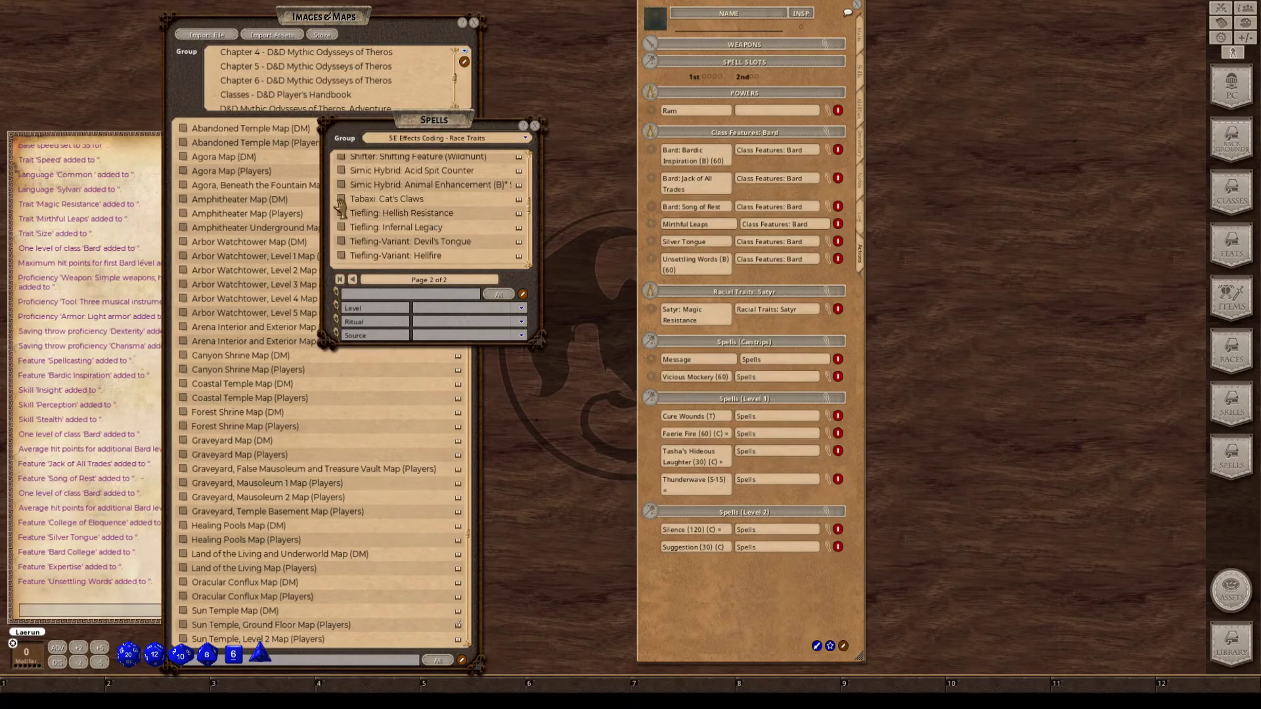
click(341, 200)
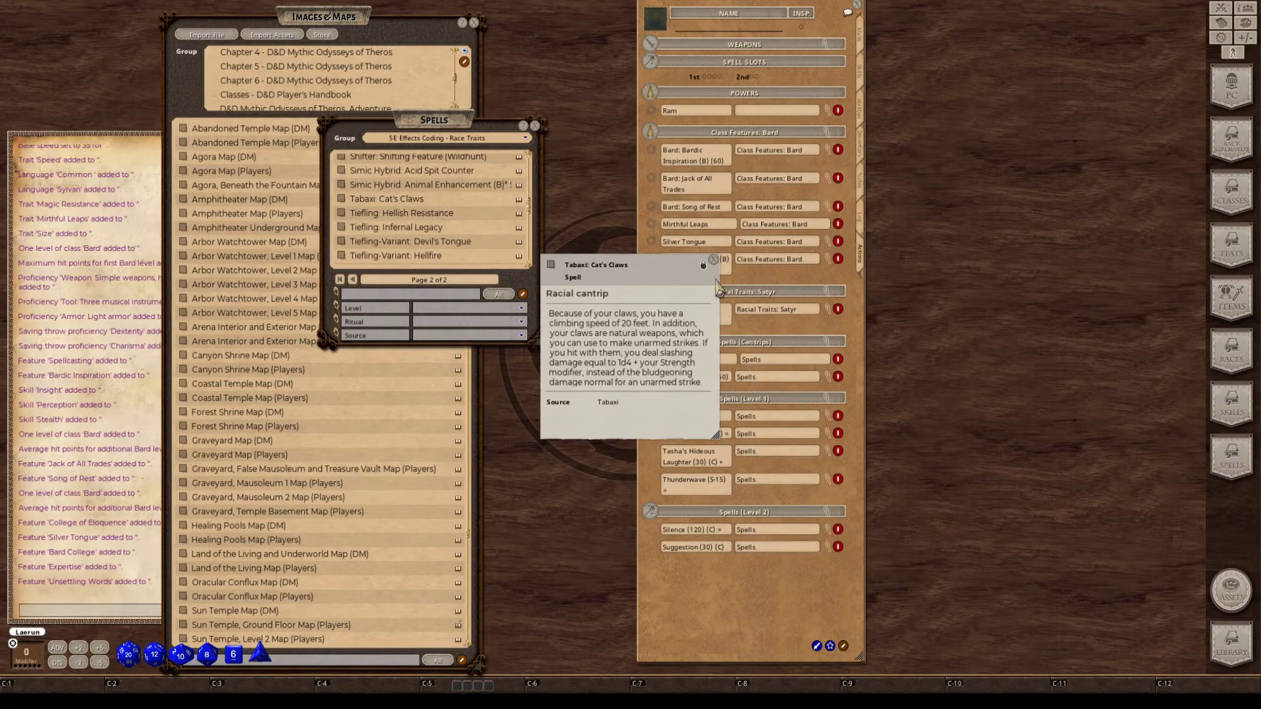
click(713, 261)
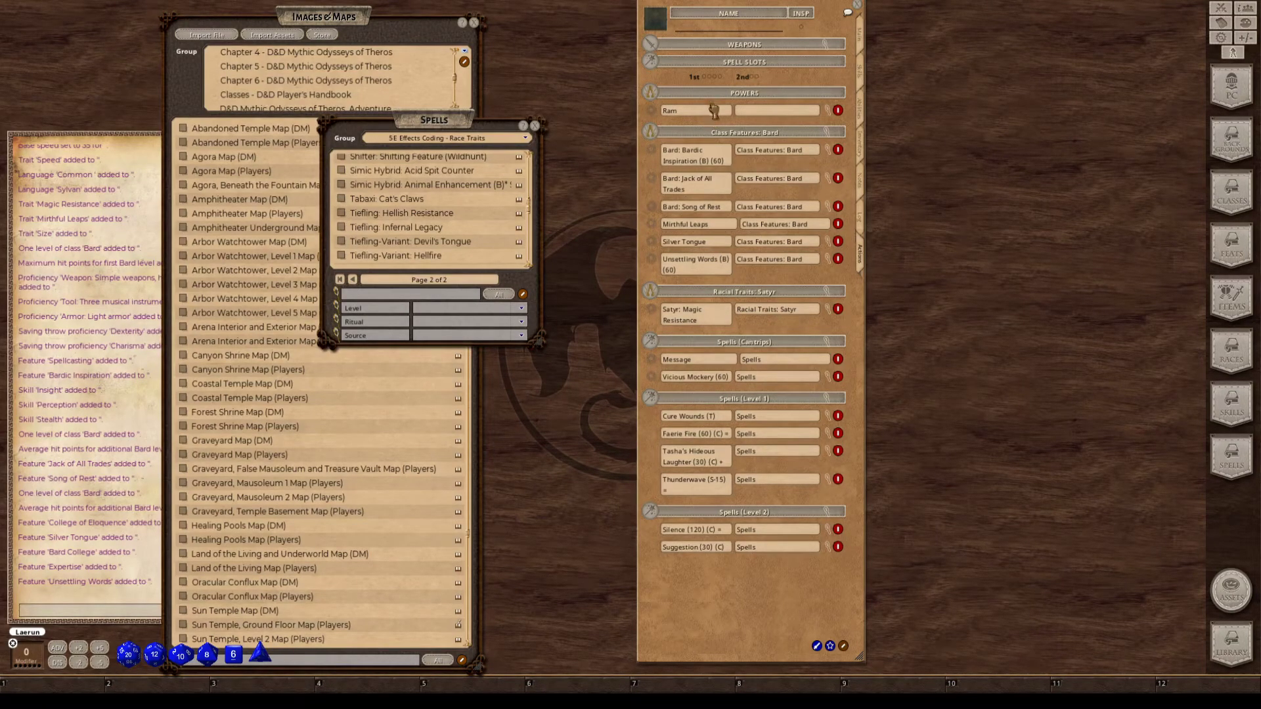
drag(712, 112, 713, 113)
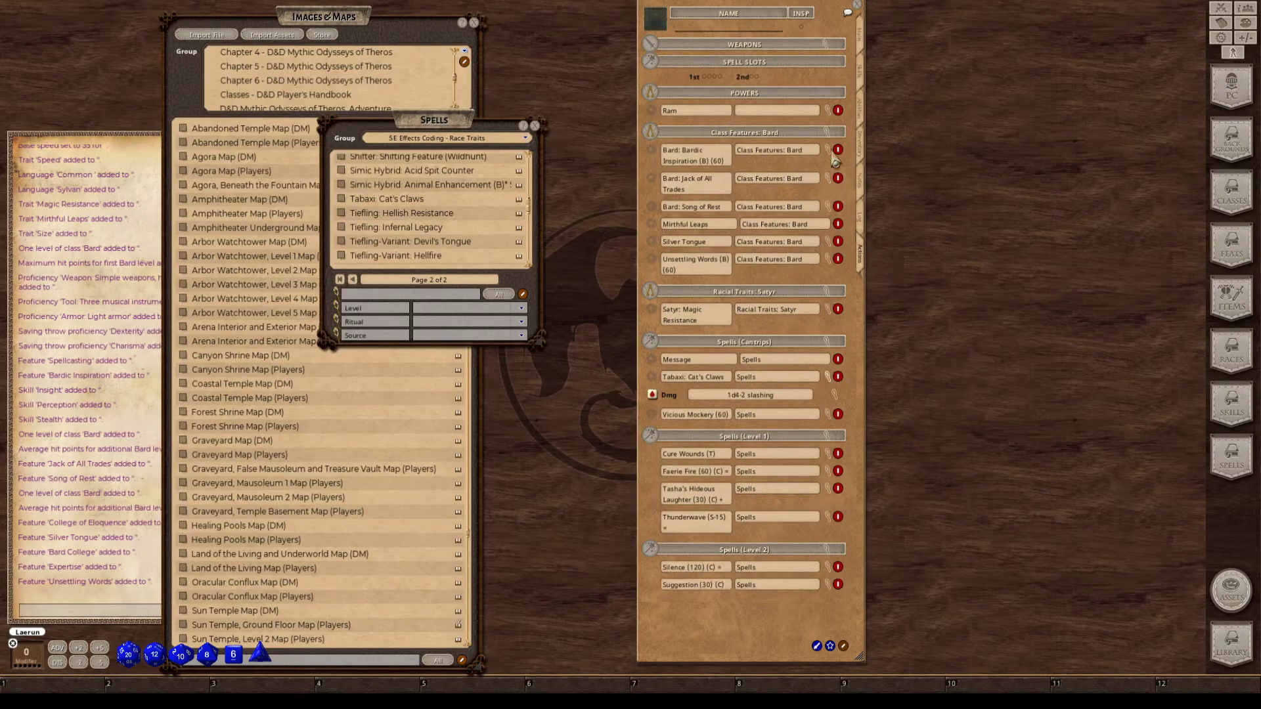
click(839, 383)
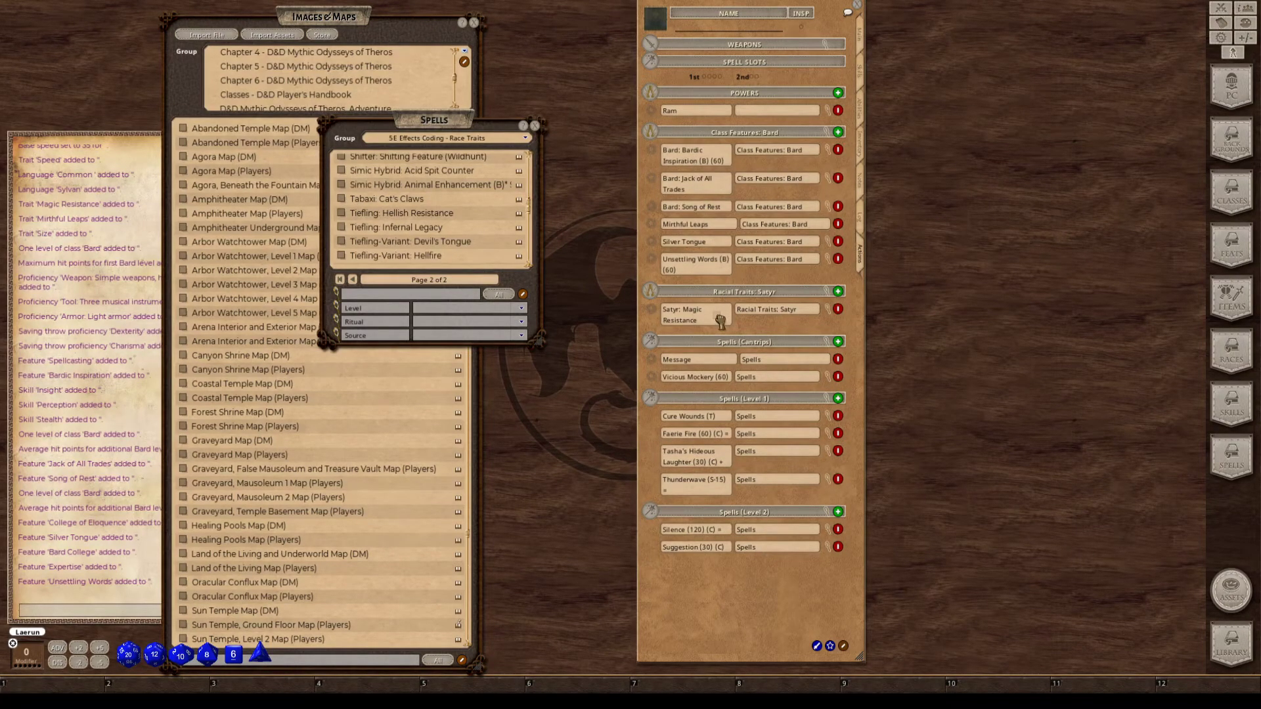
drag(720, 321, 719, 321)
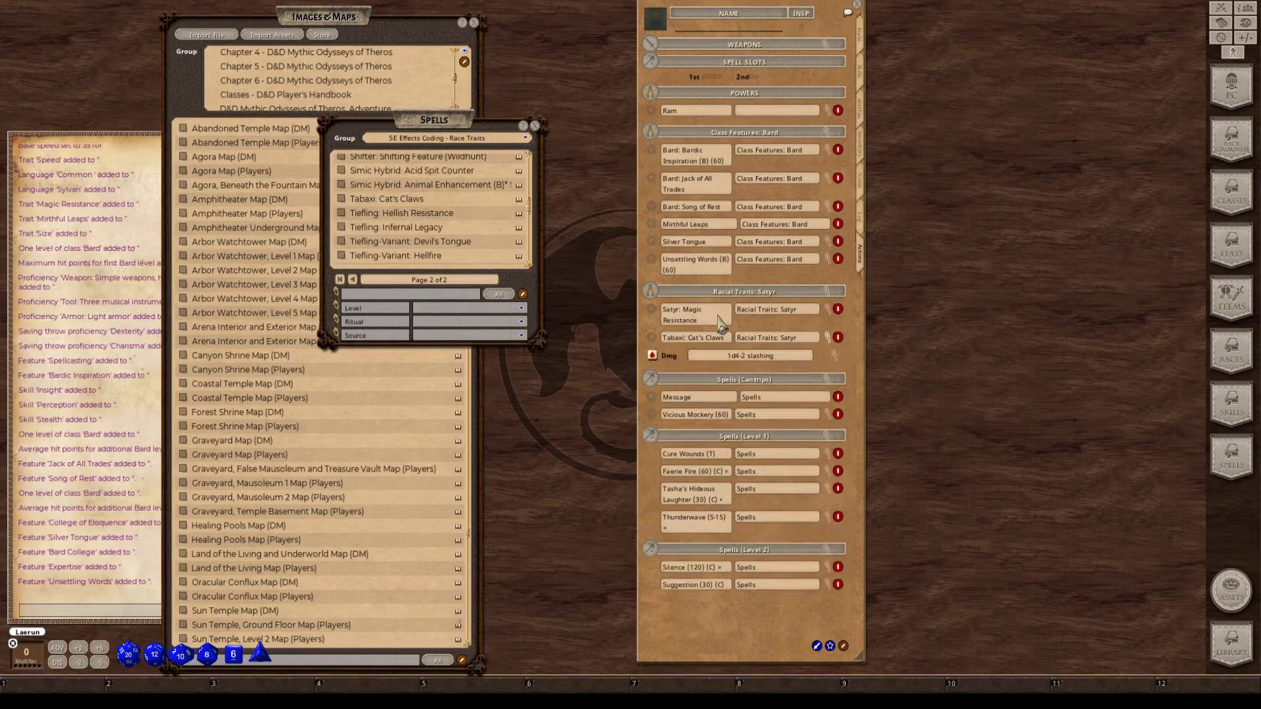
click(736, 115)
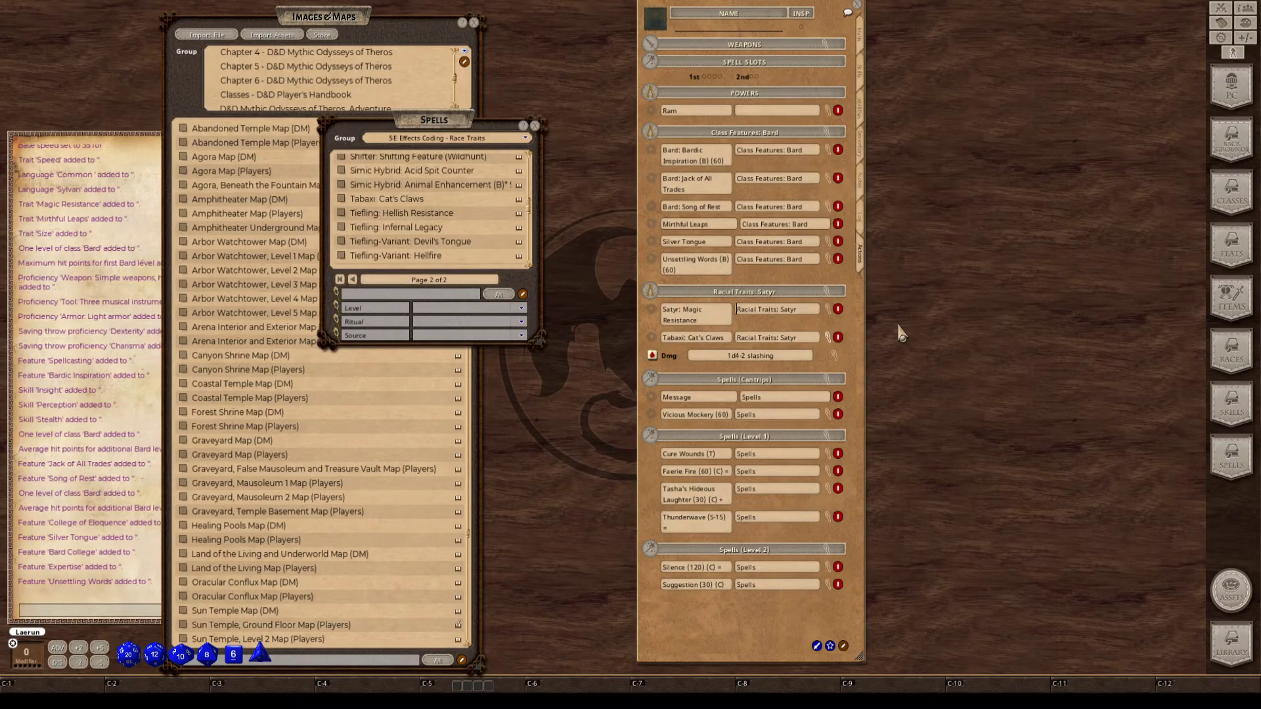
click(761, 113)
text(Class Features: Bard)
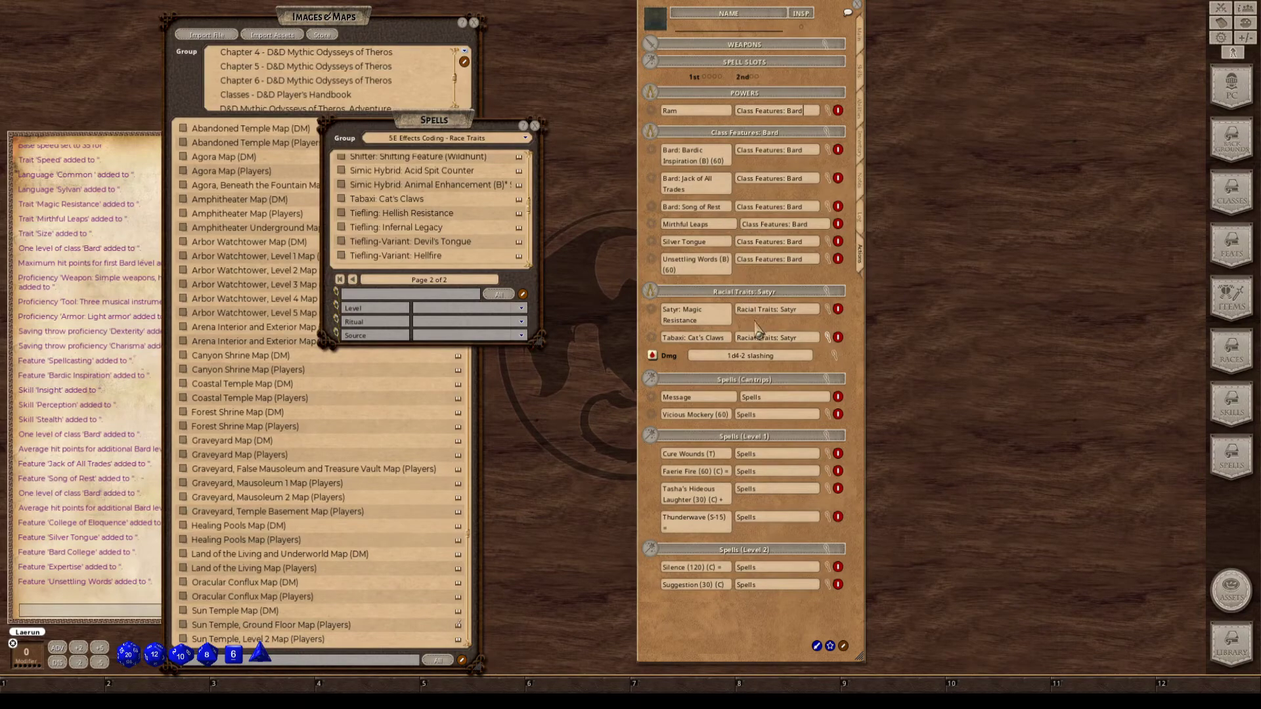
click(767, 112)
key(Home)
key(shift+End)
key(Delete)
Set the Ram power's group to "Racial Traits: Satyr" and close the spells list.
click(738, 315)
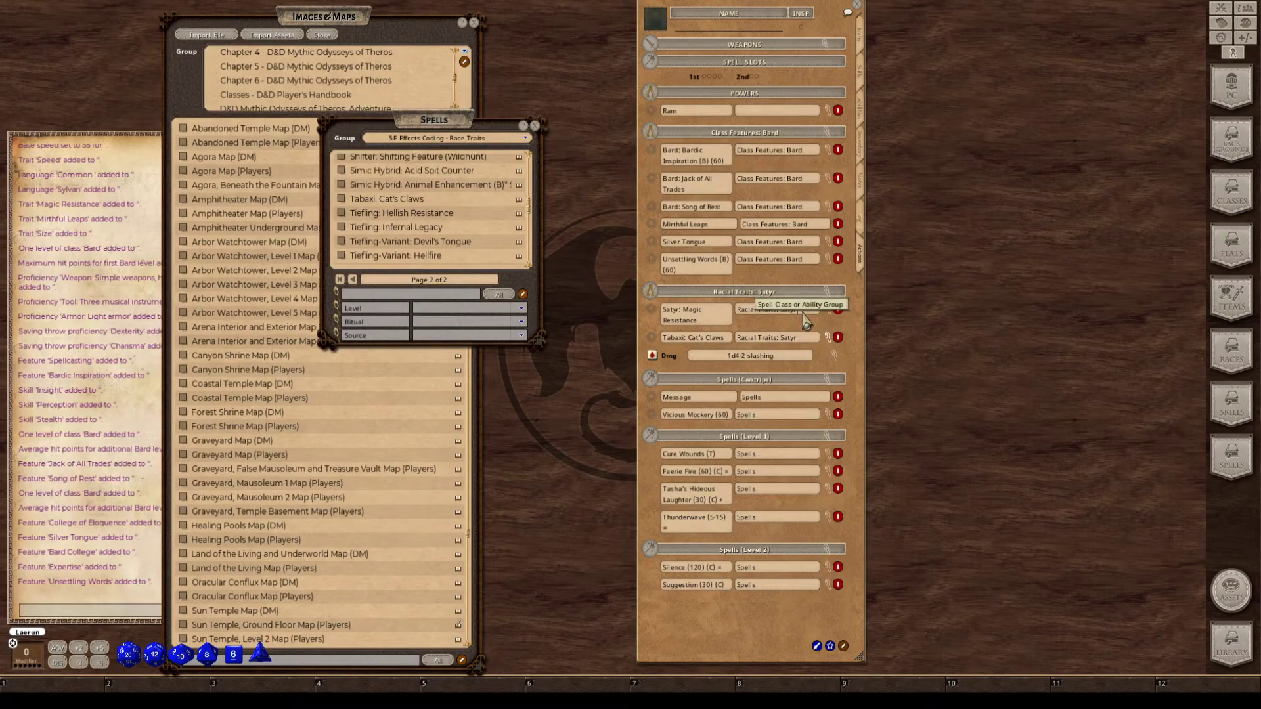
click(755, 112)
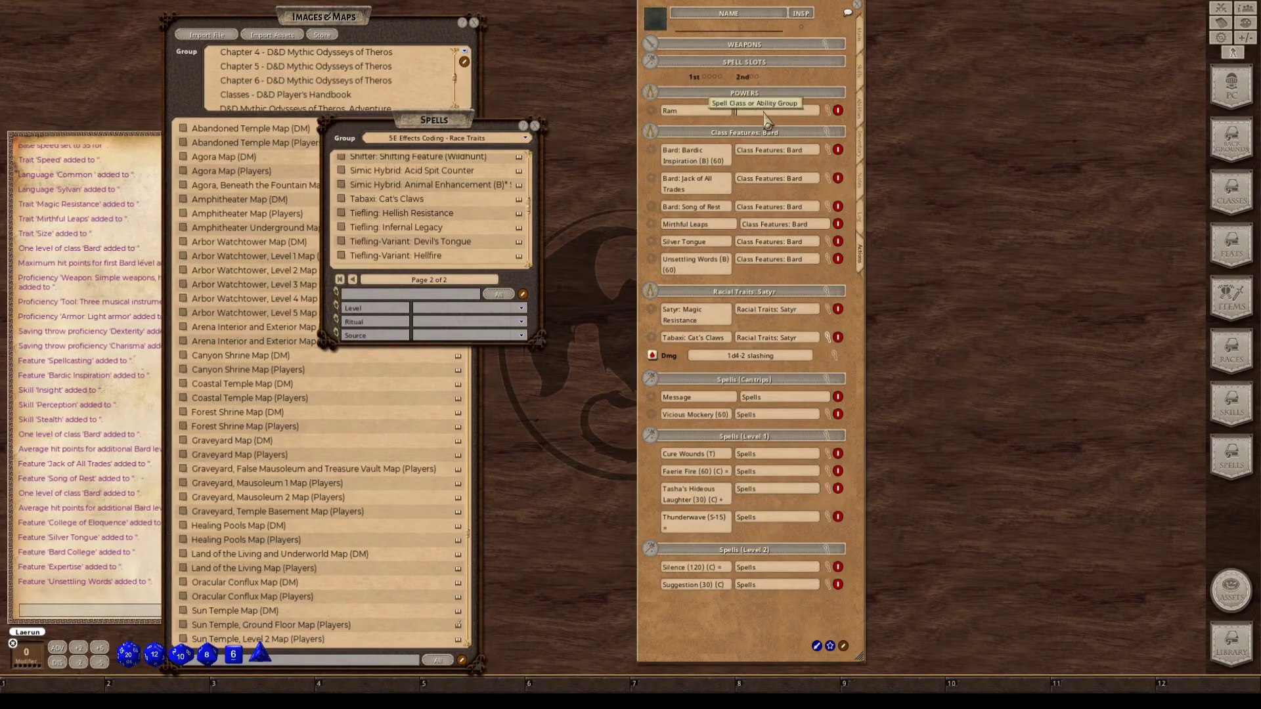
text(Racial Traits: Satyr)
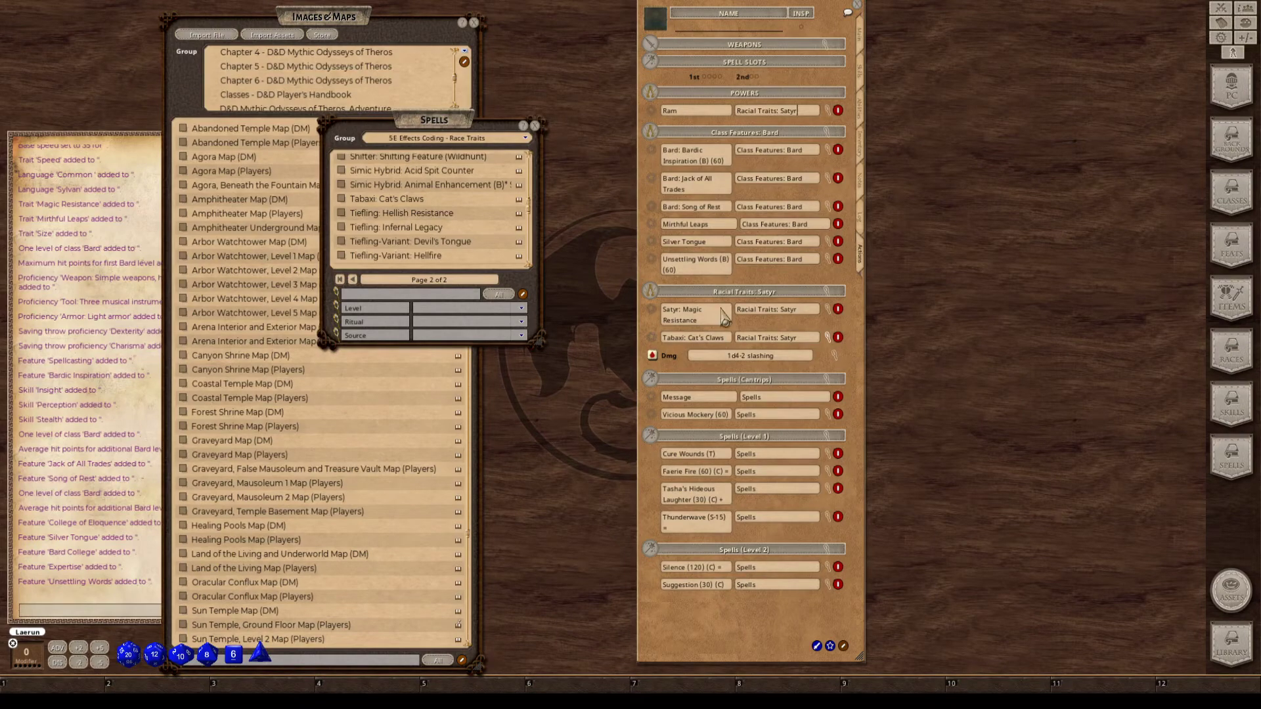
key(ctrl)
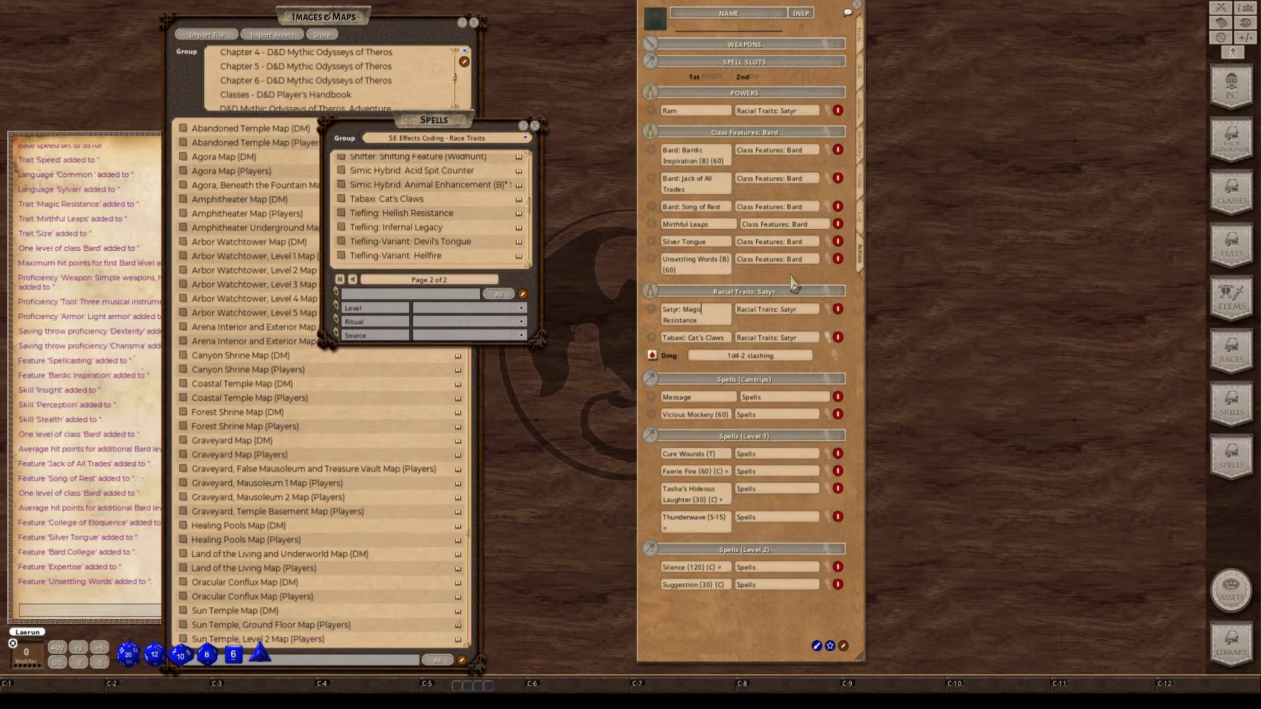
click(536, 126)
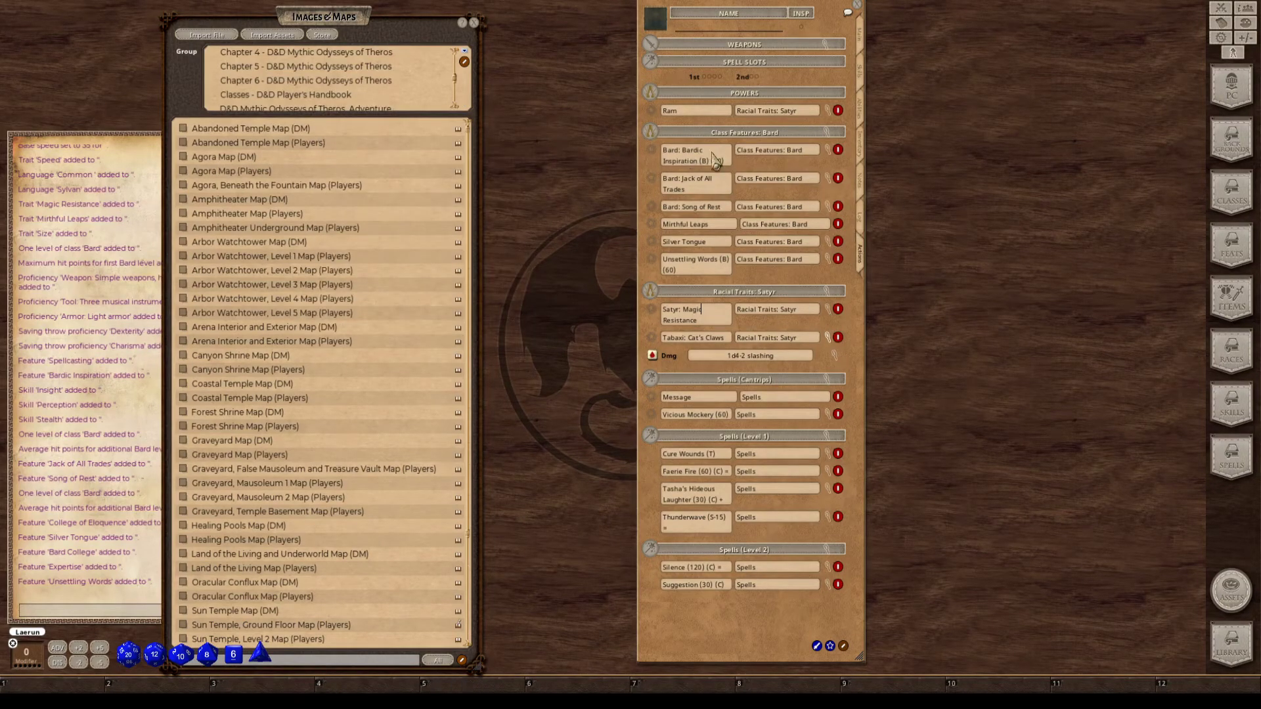
Move the character sheet beside the images and maps window and leave the Ram power's name and group fields.
click(683, 111)
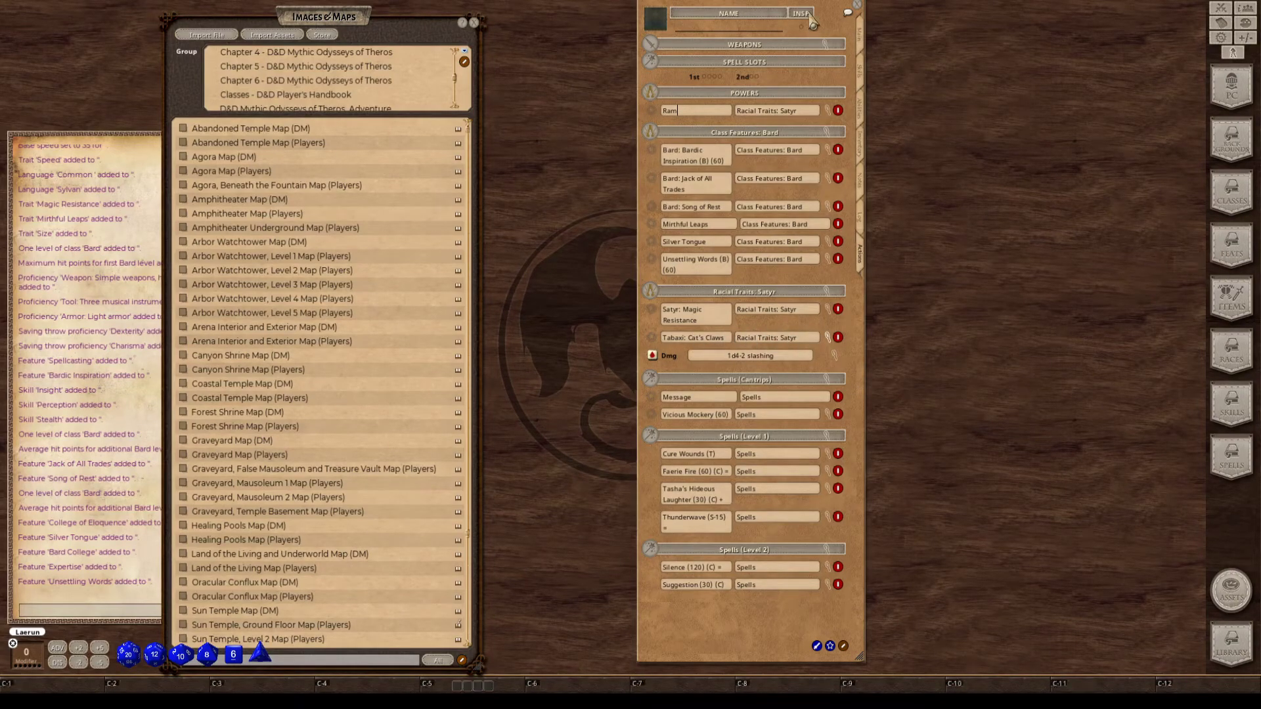
drag(758, 1, 749, 58)
drag(694, 27, 698, 26)
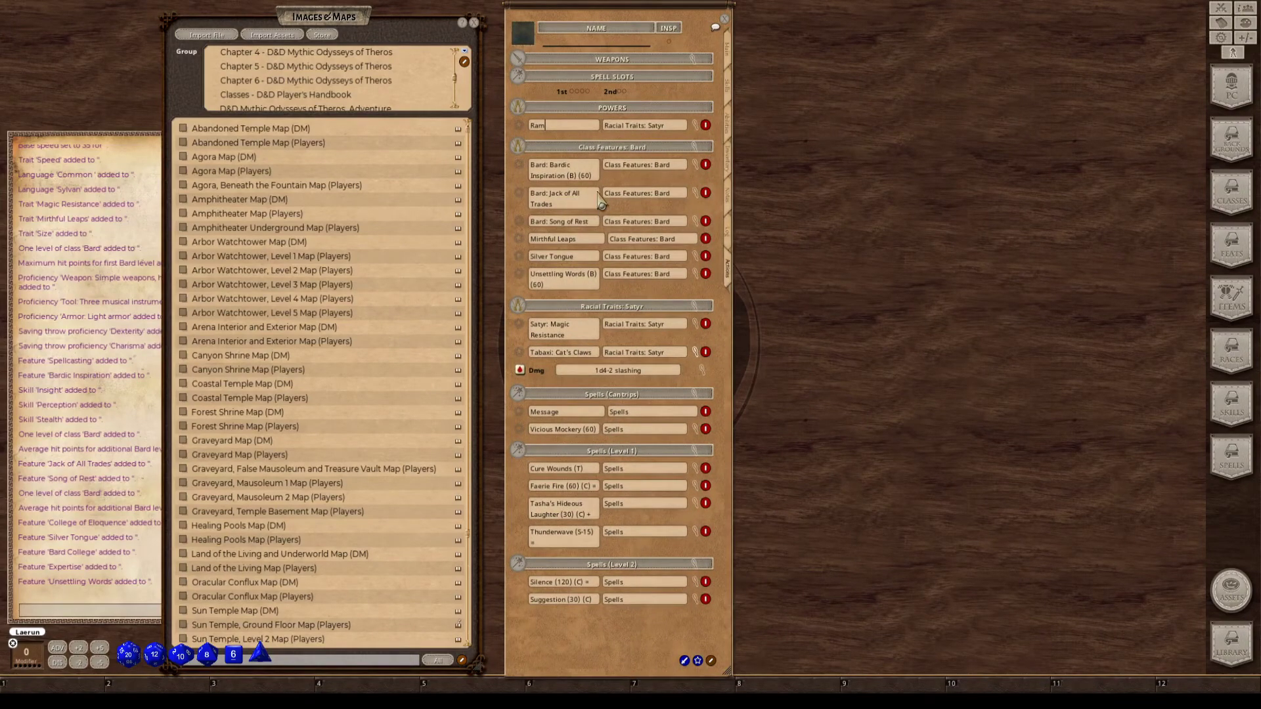
key(Tab)
key(Tab)
key(Tab)
key(Tab)
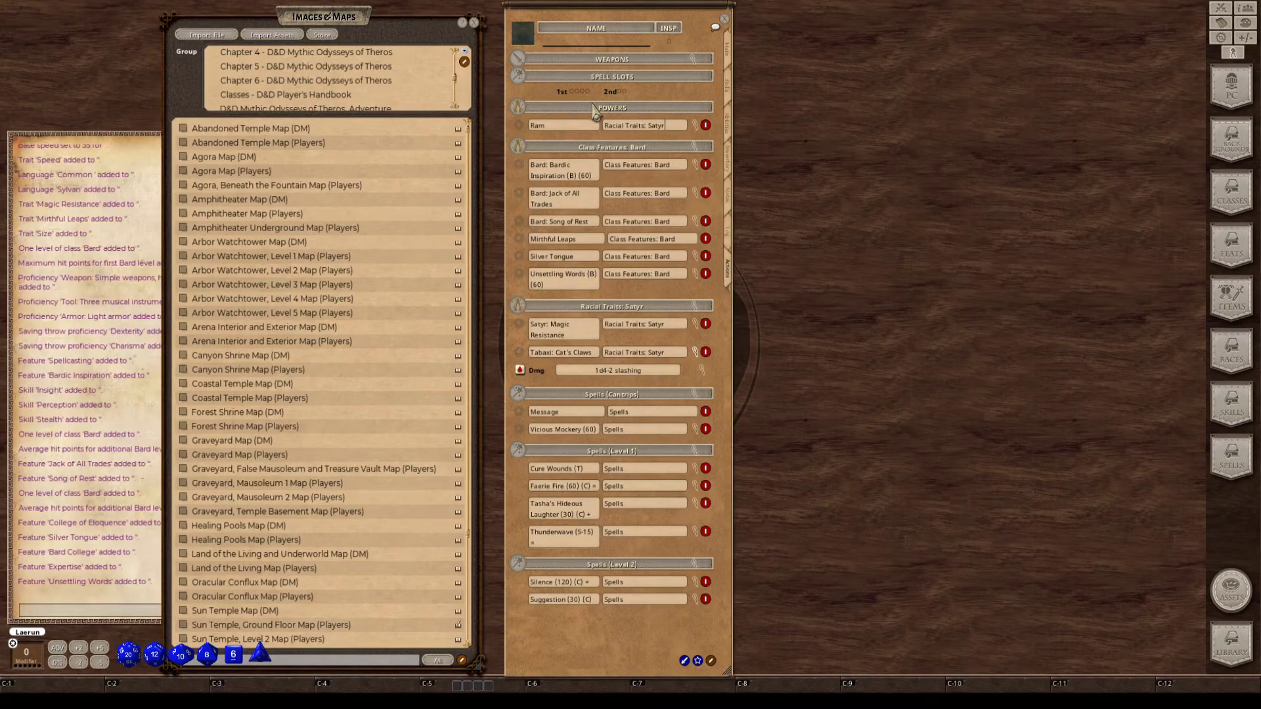
click(654, 193)
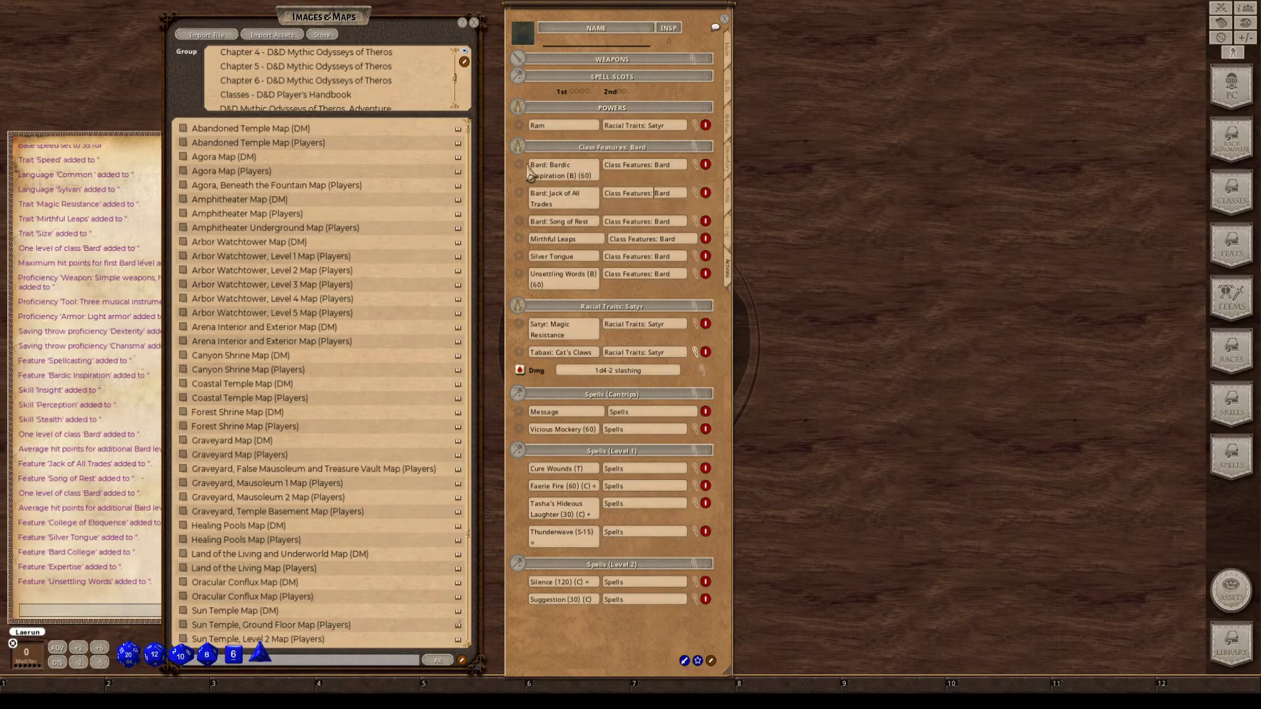
Stop editing the powers list and delete the duplicate Tabaxi: Cat's Claws power from the Racial Traits: Satyr group.
click(711, 661)
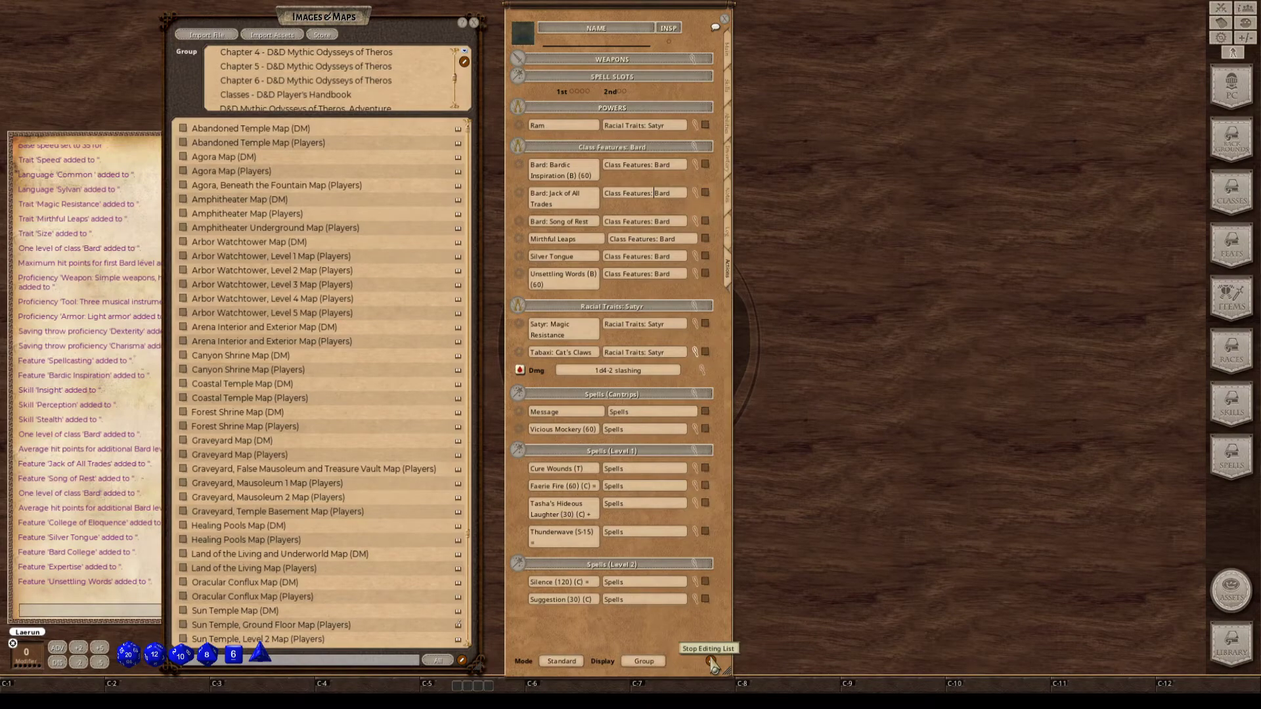
click(711, 664)
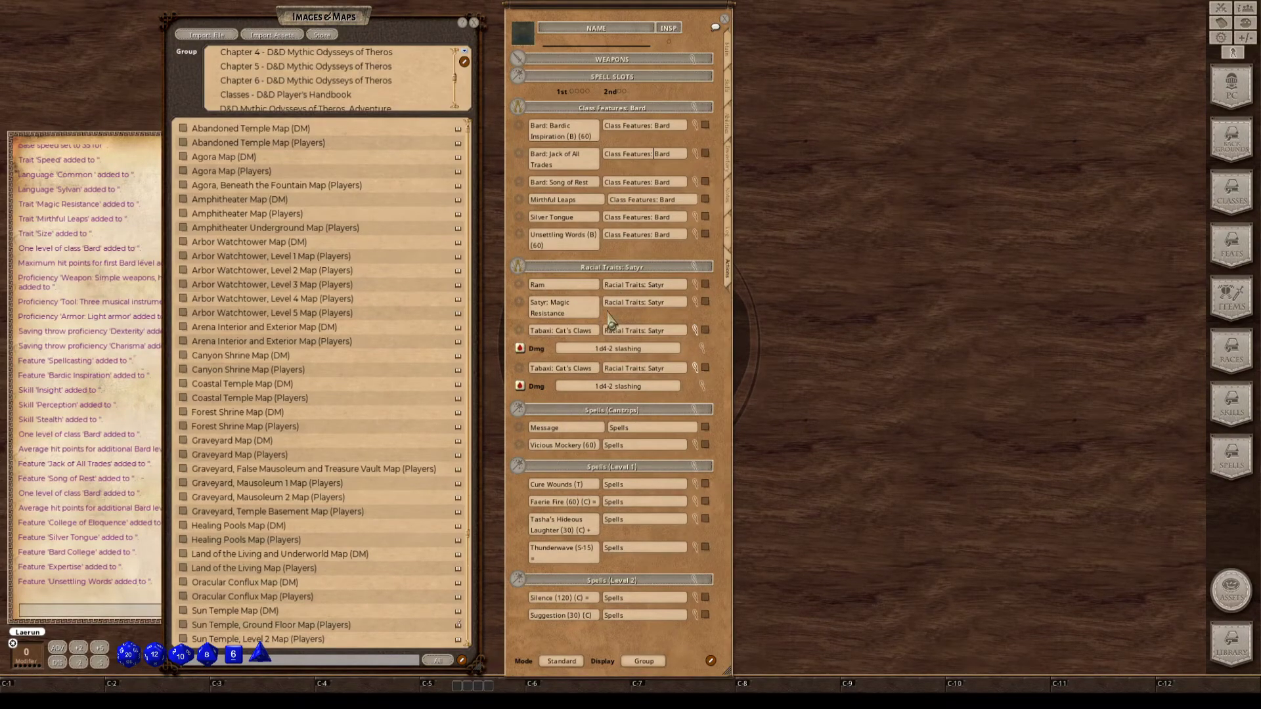
right_click(705, 335)
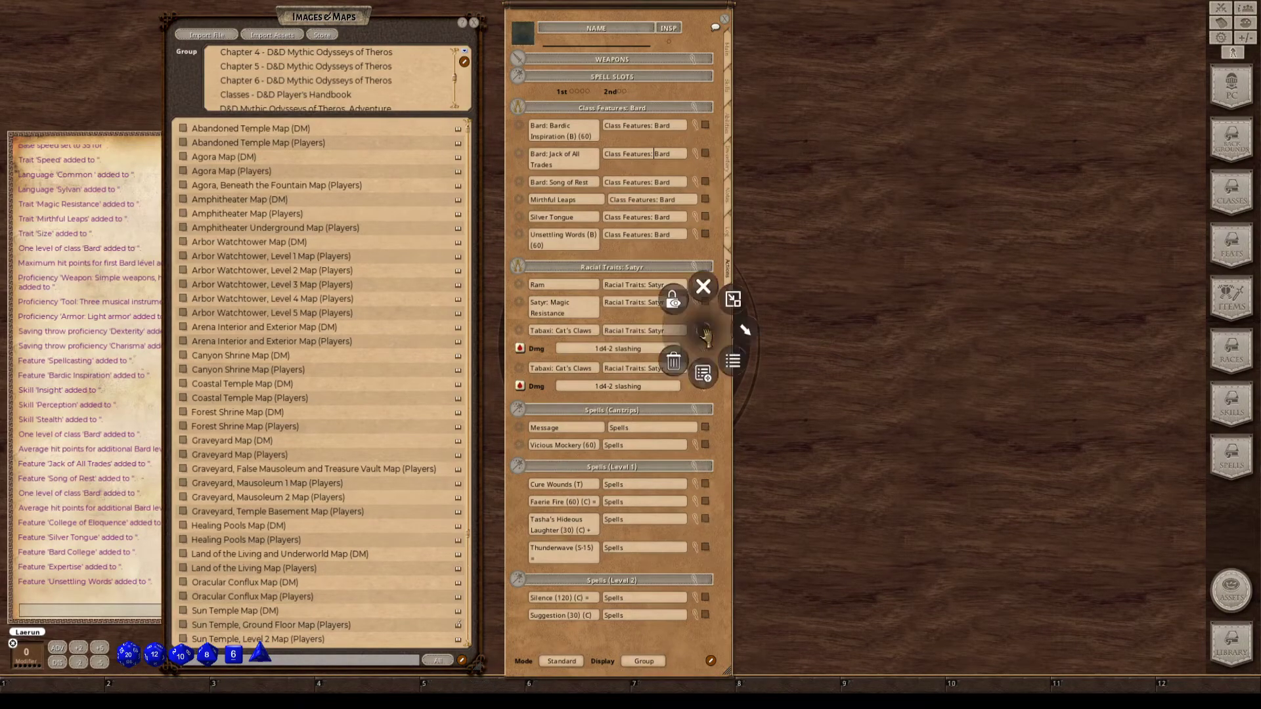
click(677, 366)
click(630, 363)
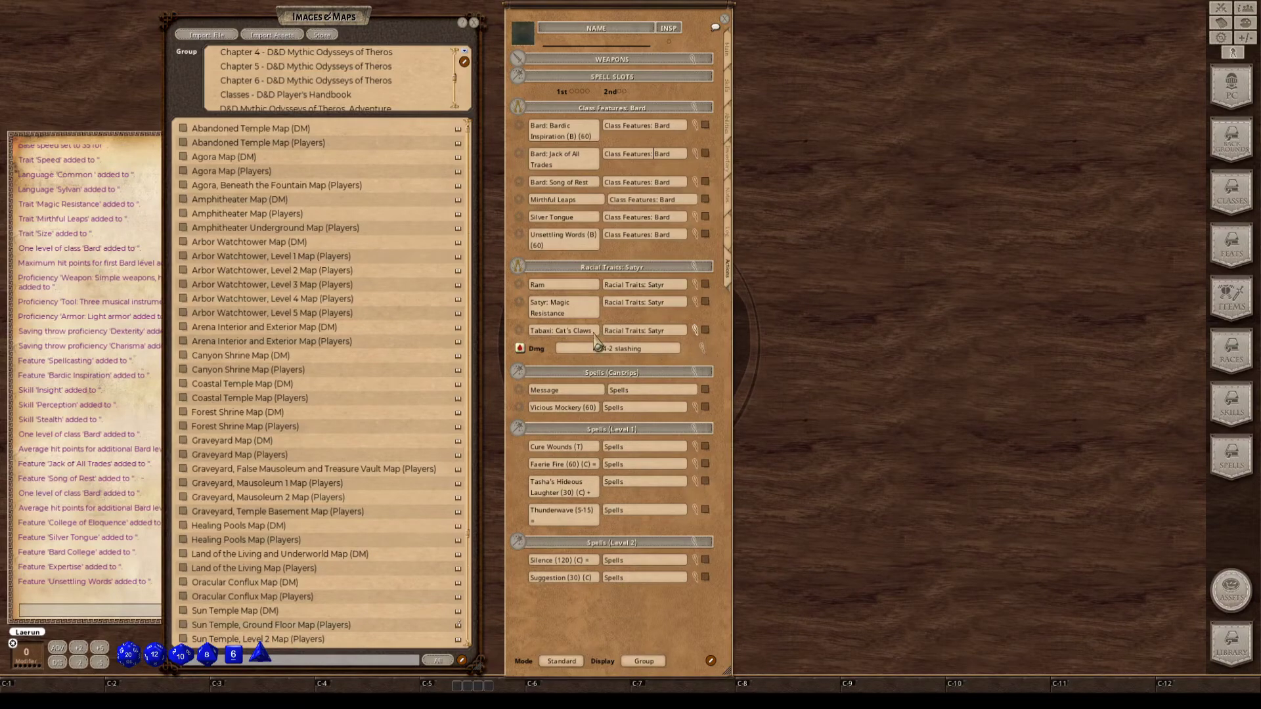
Rename the Tabaxi: Cat's Claws power to "Satyr Cat's Claws".
click(559, 333)
key(Home)
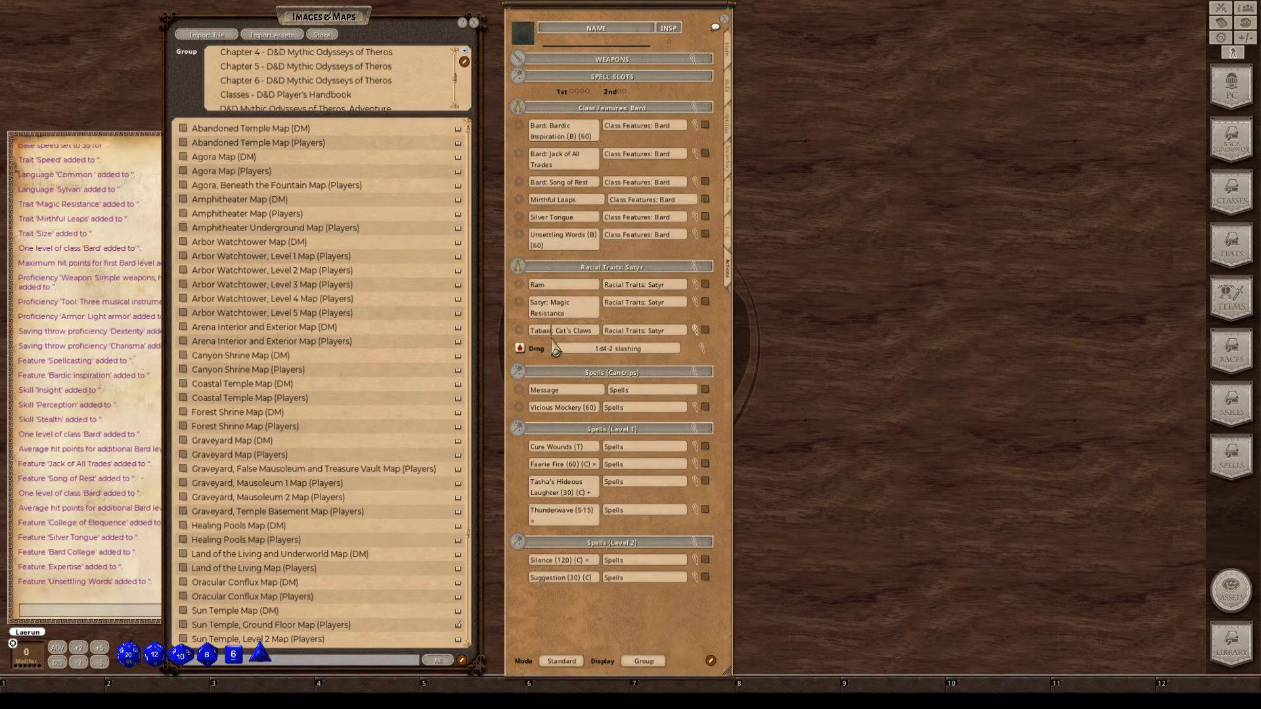
key(Delete)
key(Delete)
key(Delete)
key(Delete)
key(Delete)
key(Delete)
key(Delete)
key(Delete)
text(Satyr)
key(Tab)
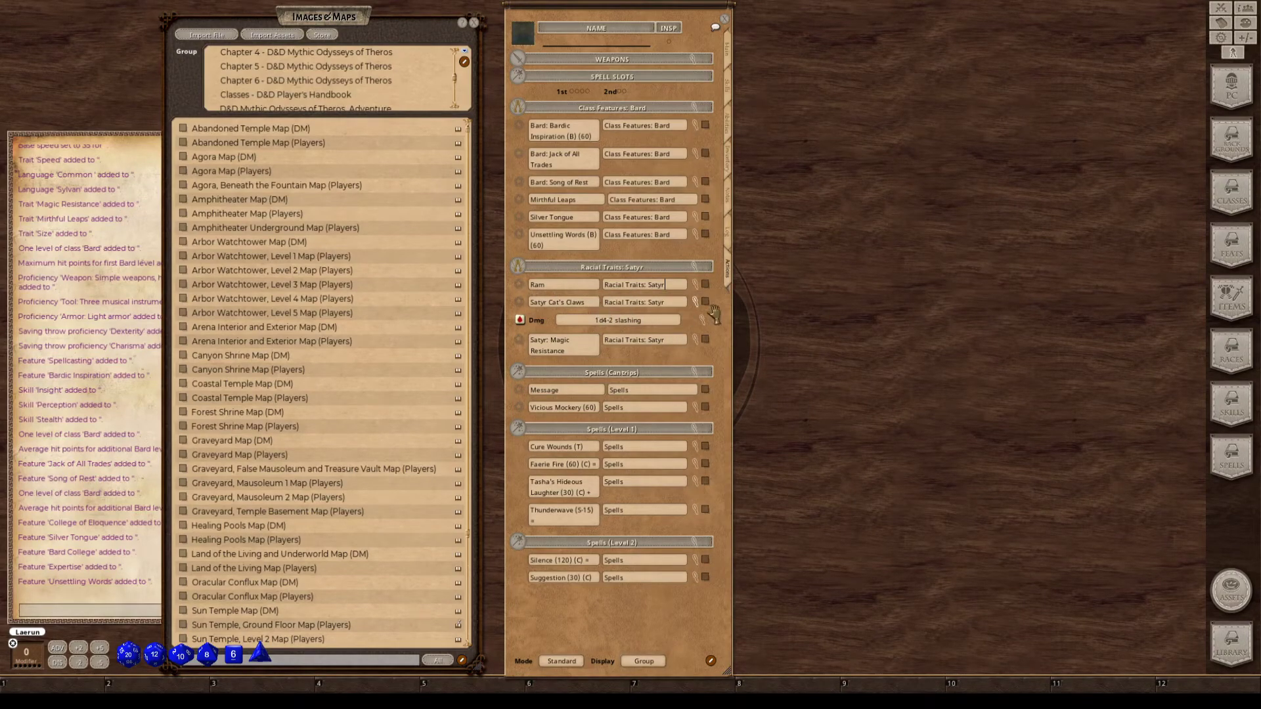
Set the Ram power's group to "Class Features: Bard".
scroll(696, 309, down, 1)
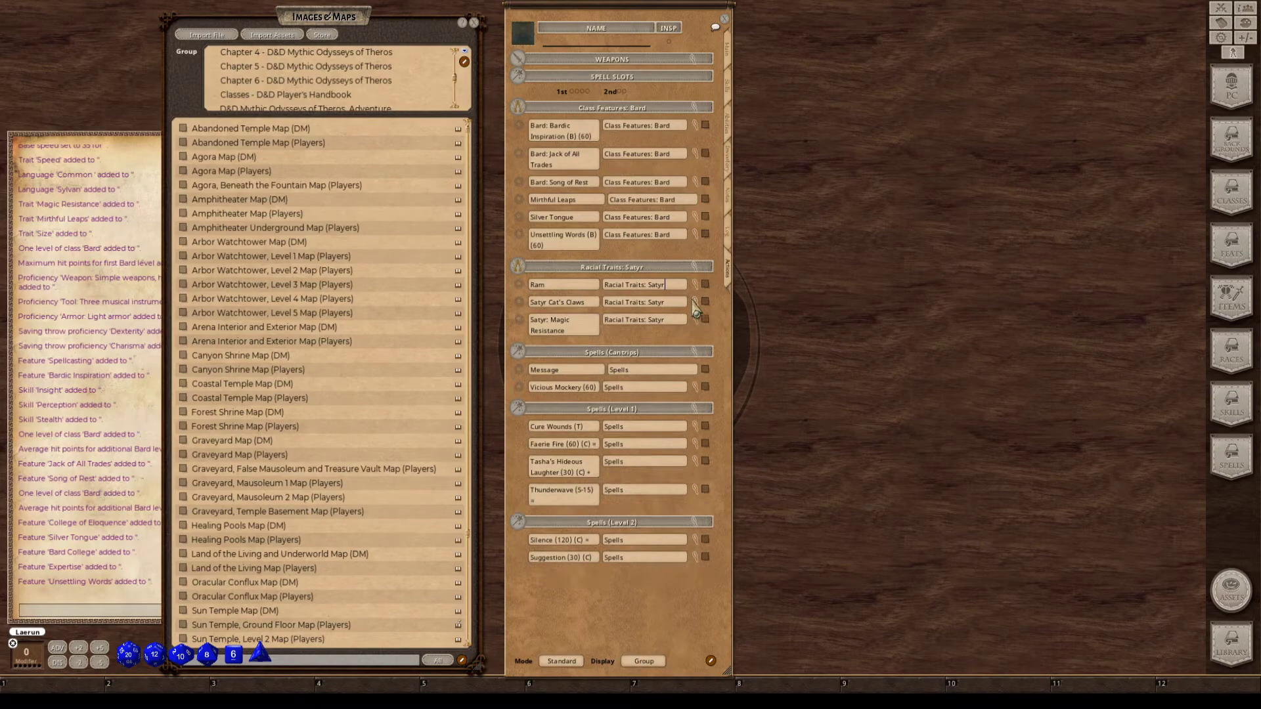
scroll(694, 309, up, 1)
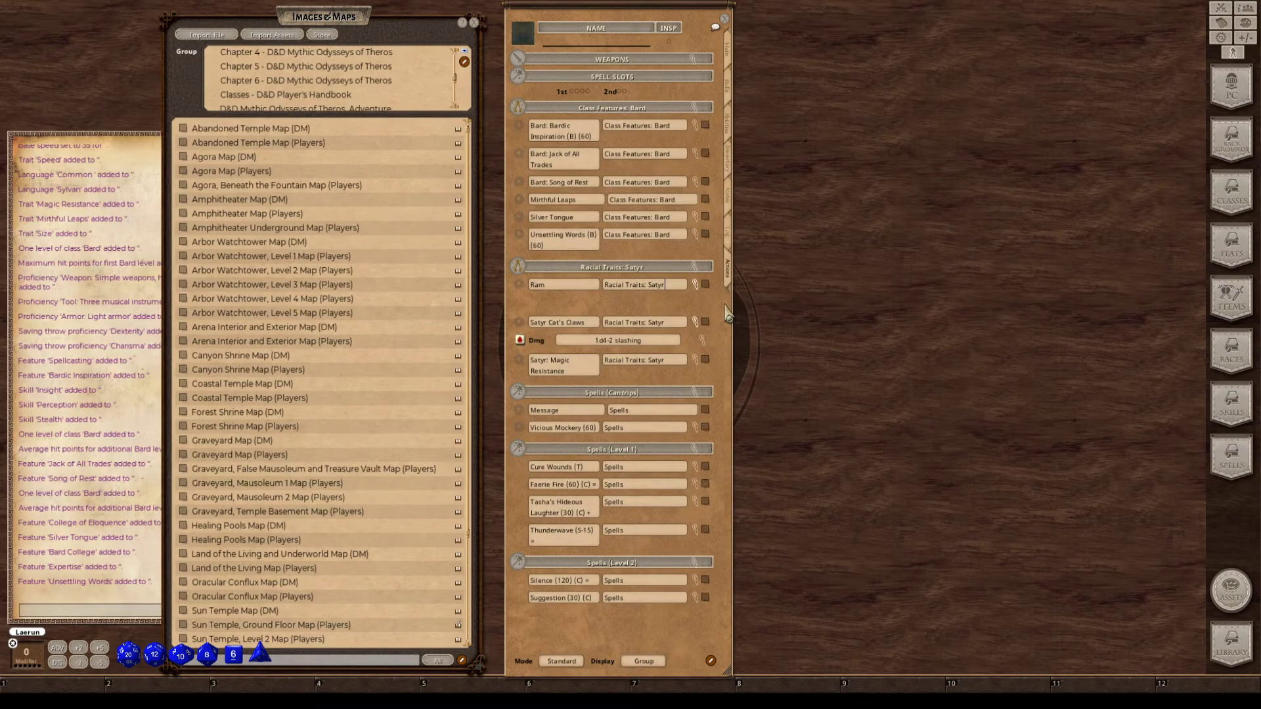
key(ctrl+a)
text(Class Features: Bard)
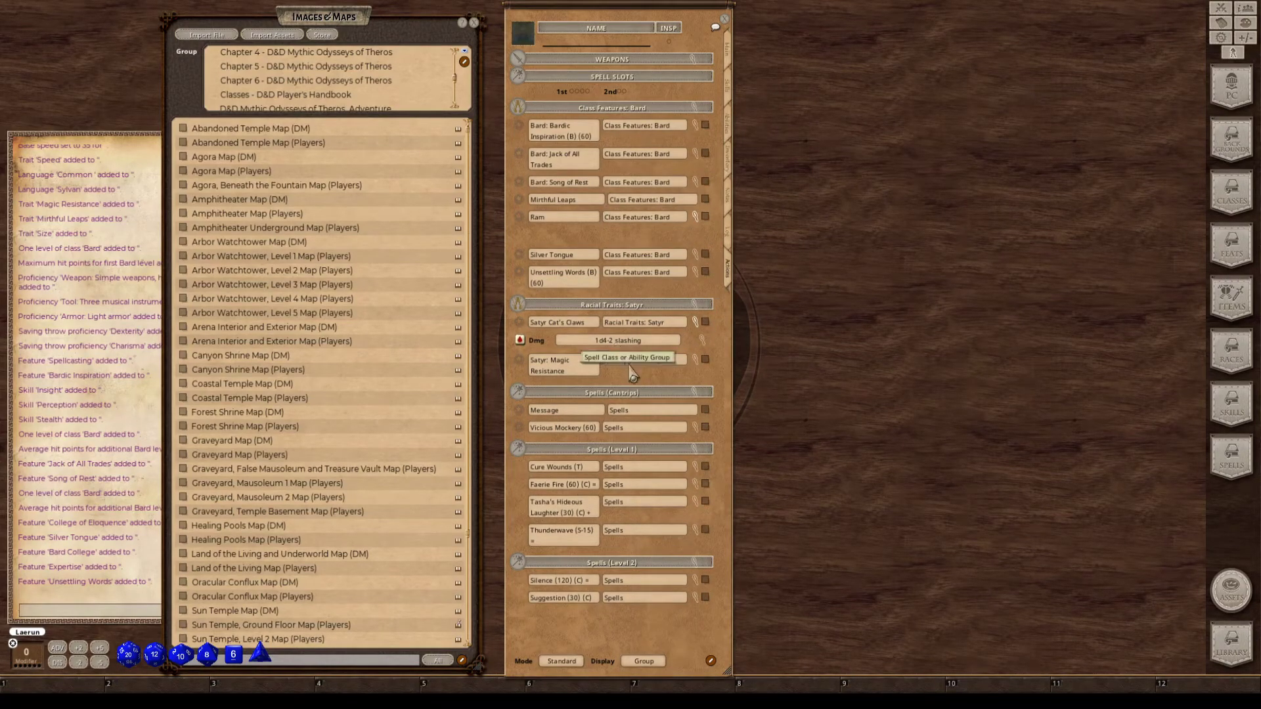
Set the Satyr Cat's Claws damage type to "bludgeoning" and close the damage details.
click(627, 362)
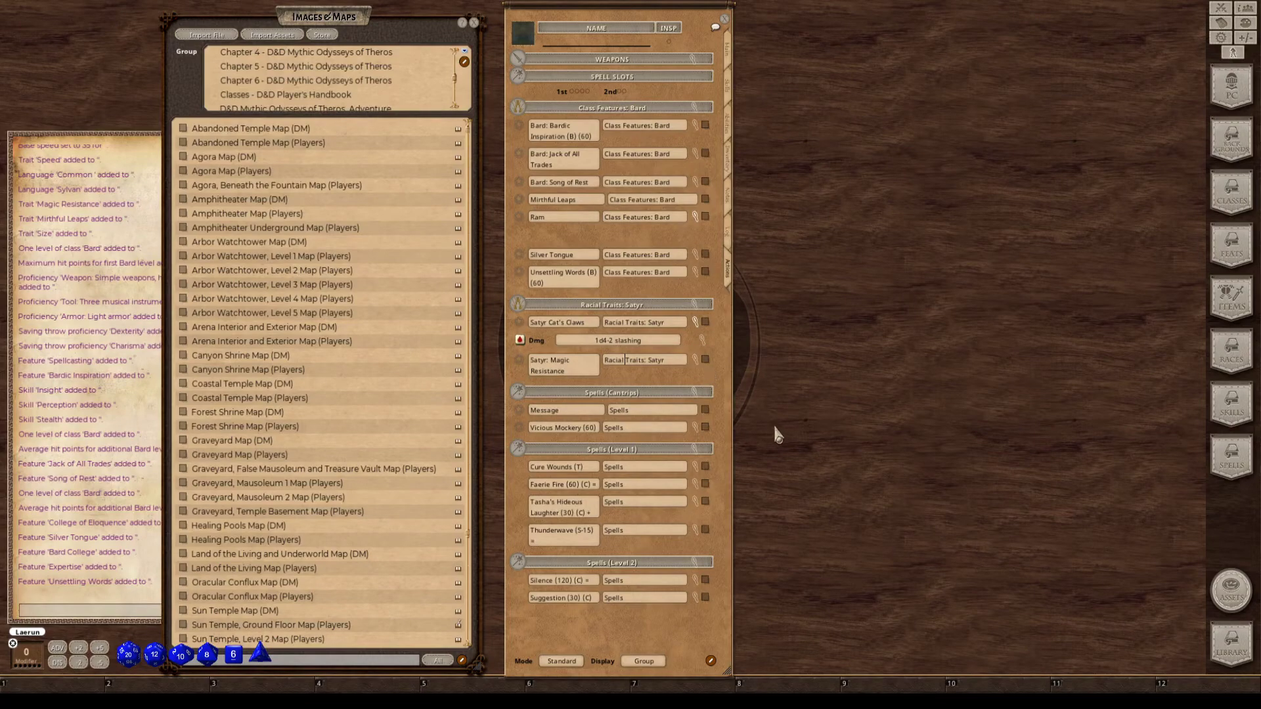
click(702, 343)
drag(644, 252, 903, 199)
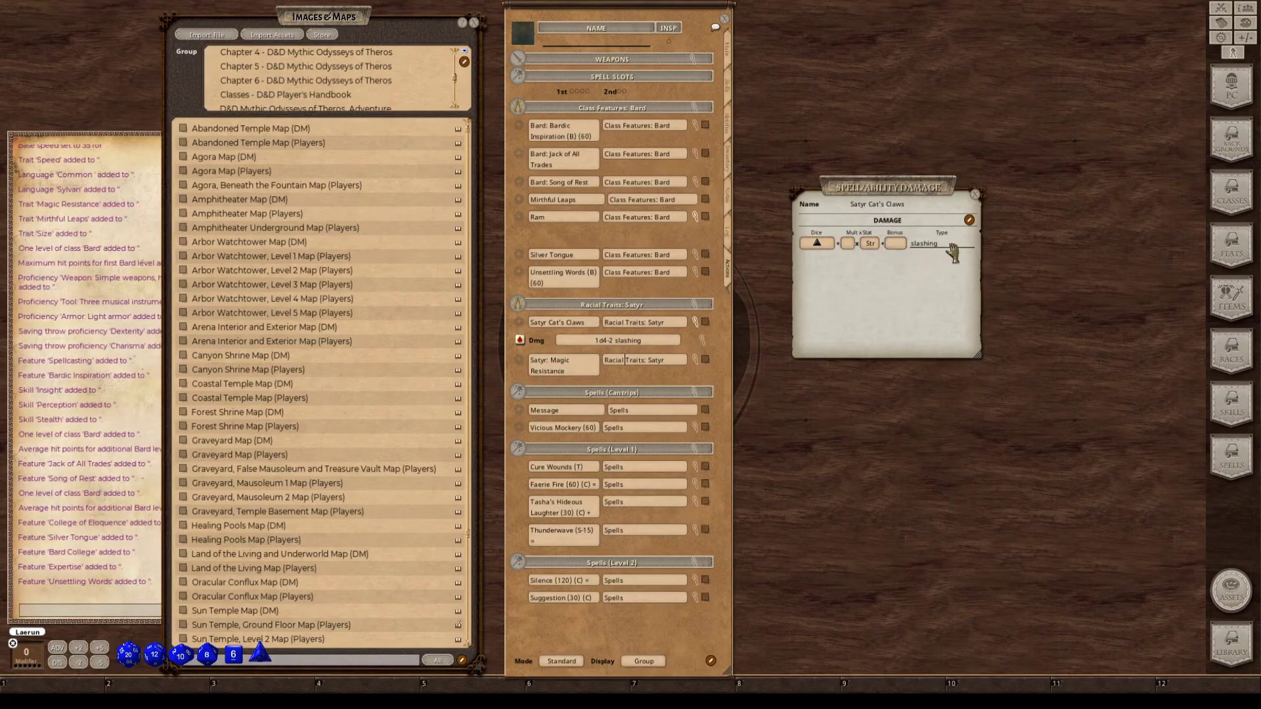
key(BackSpace)
key(BackSpace)
key(BackSpace)
key(BackSpace)
key(BackSpace)
key(BackSpace)
key(BackSpace)
text(geoning)
click(977, 195)
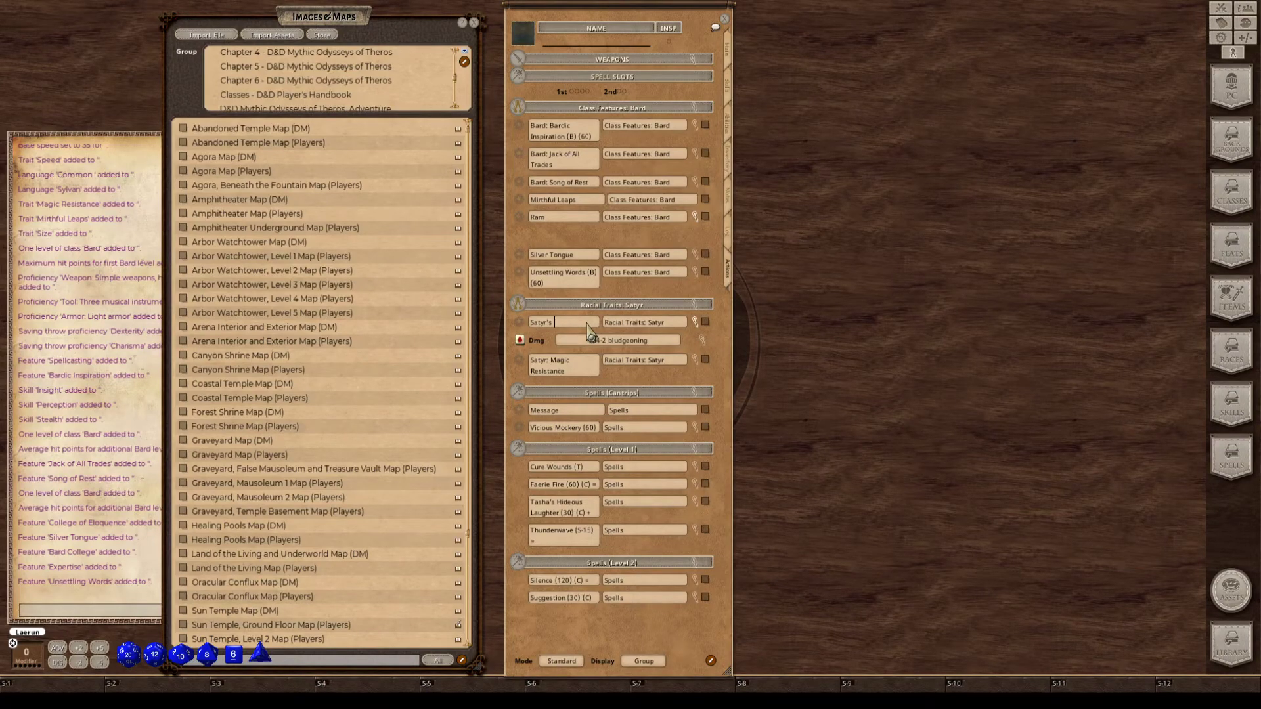
Rename the Satyr Cat's Claws power to "Satyr's Ram" and check its damage settings.
text(Ram)
click(697, 333)
click(698, 334)
click(697, 333)
click(697, 340)
click(702, 343)
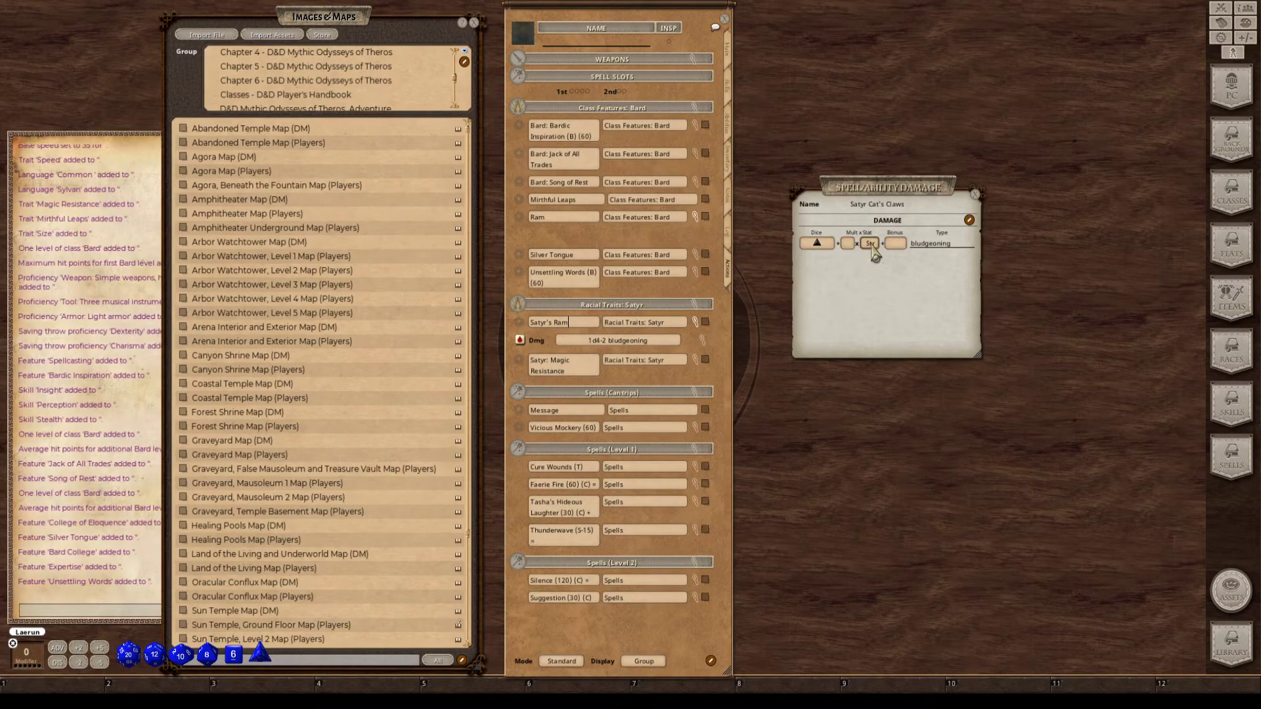
click(976, 195)
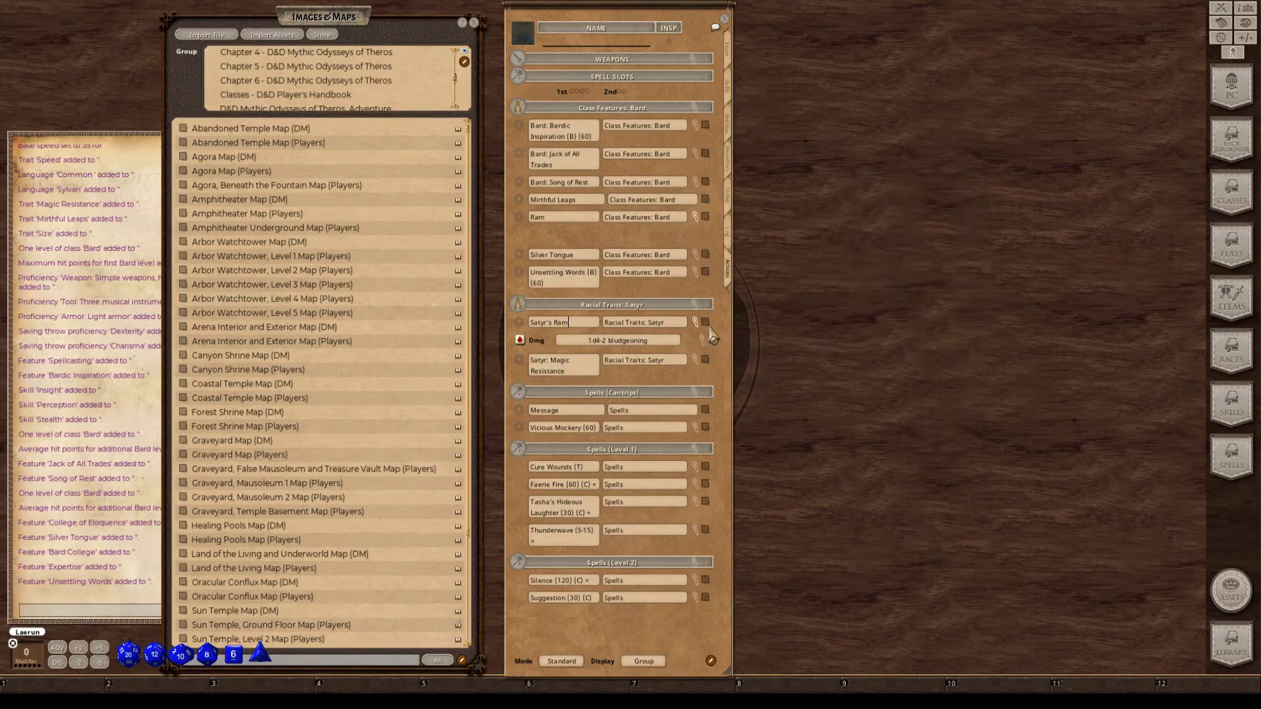
Open and unlock the Satyr Cat's Claws spell record, enlarge it beside the character sheet, and rename it "Satyr's Ram".
click(696, 323)
drag(691, 299, 1037, 206)
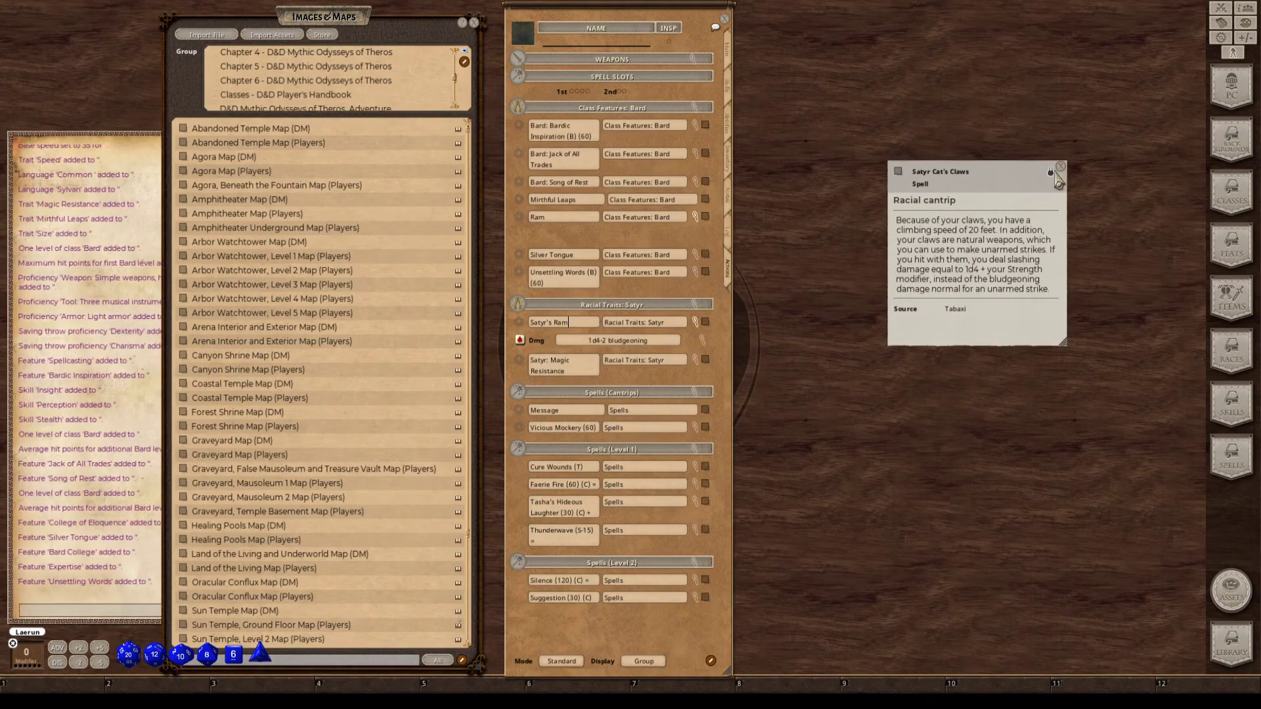
click(1051, 172)
scroll(1038, 263, down, 1)
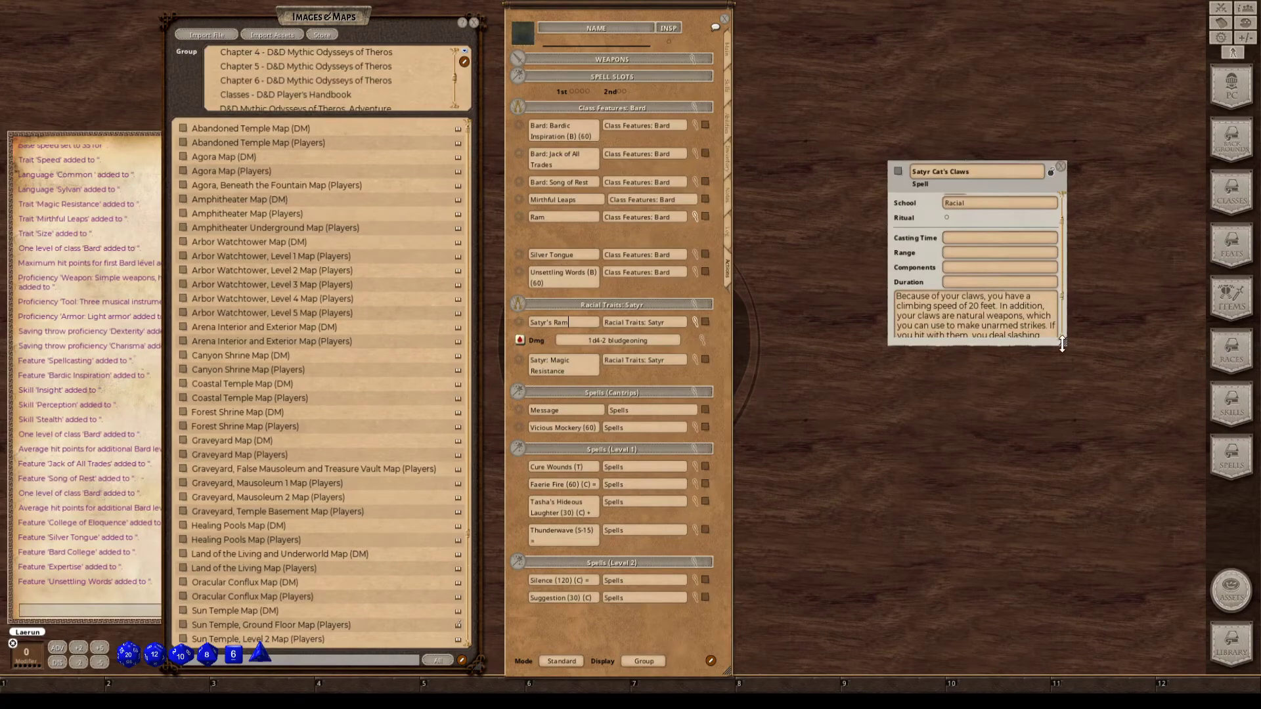
drag(1064, 343, 1149, 534)
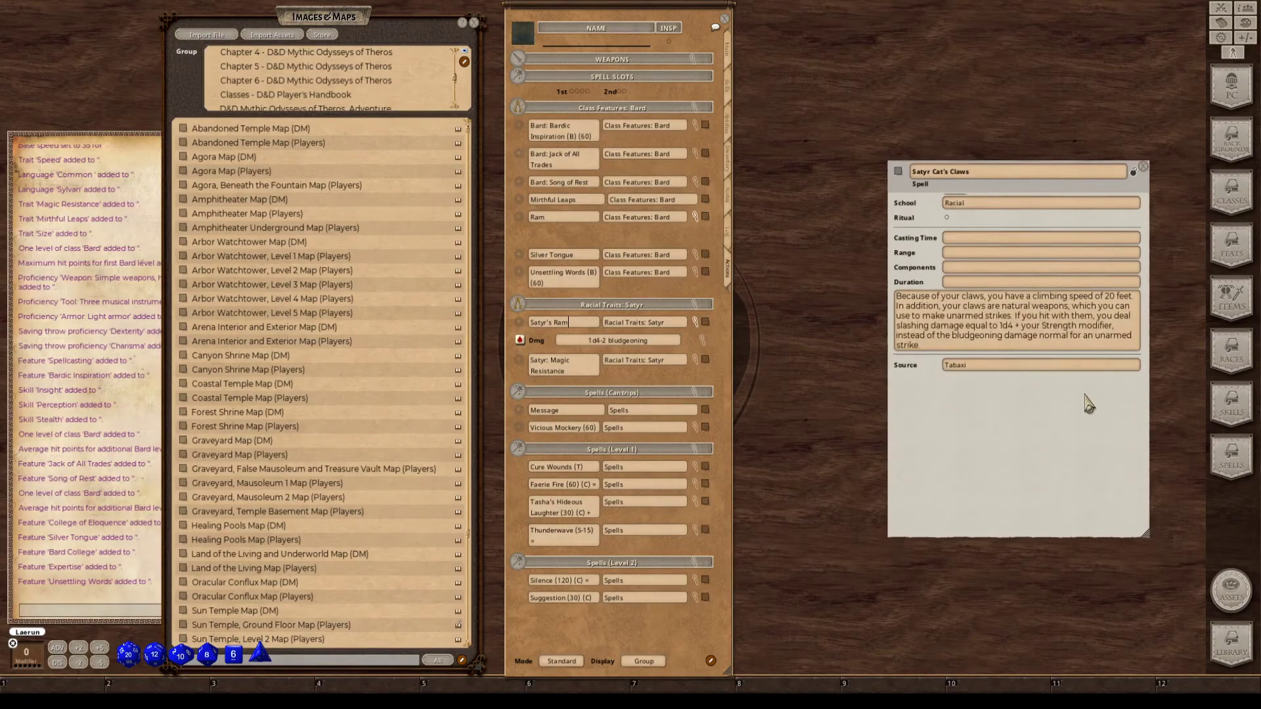
drag(1077, 419, 951, 328)
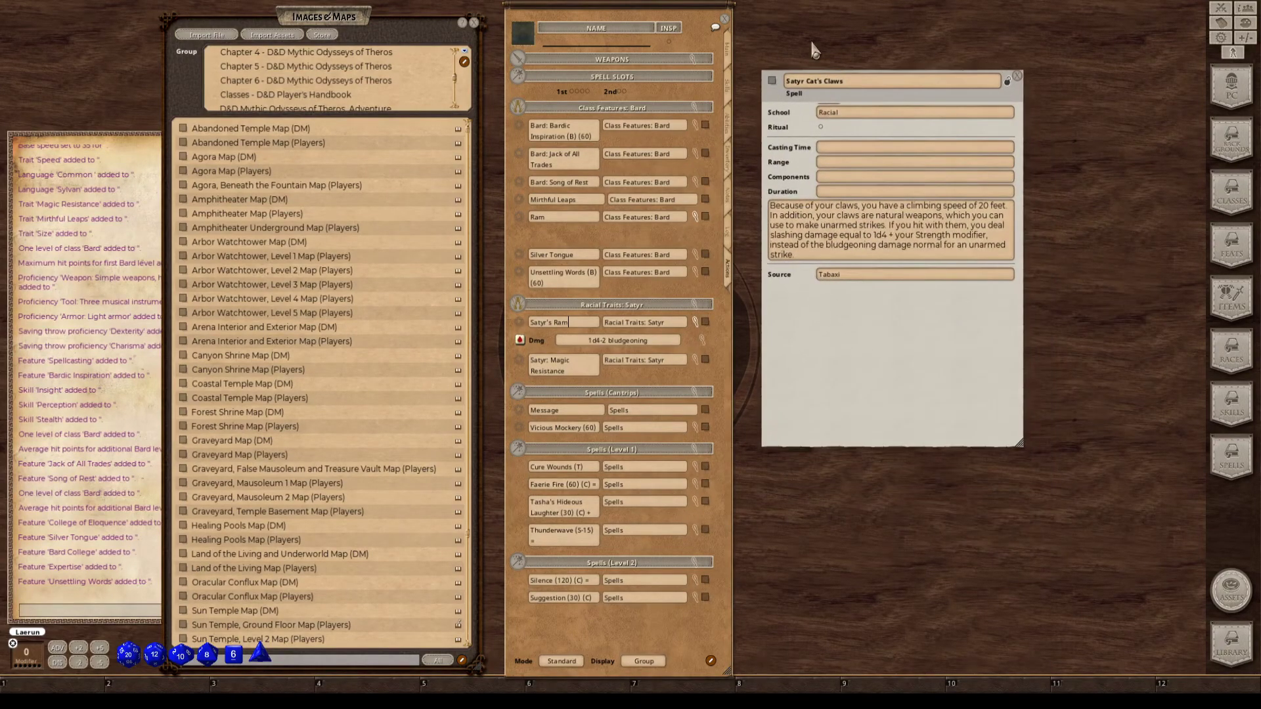
click(860, 81)
text(Satyr's Ram)
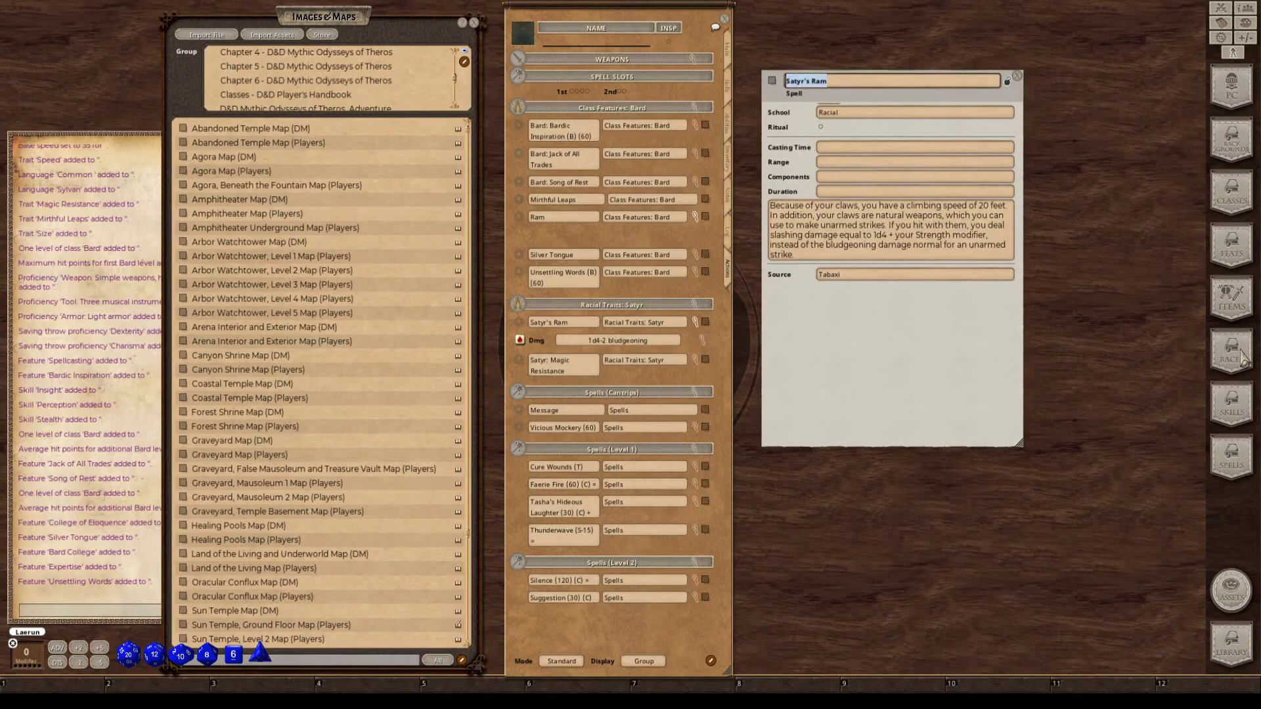
Open the Ram trait from the character's abilities and place it beside the Satyr's Ram spell record.
click(731, 71)
click(734, 87)
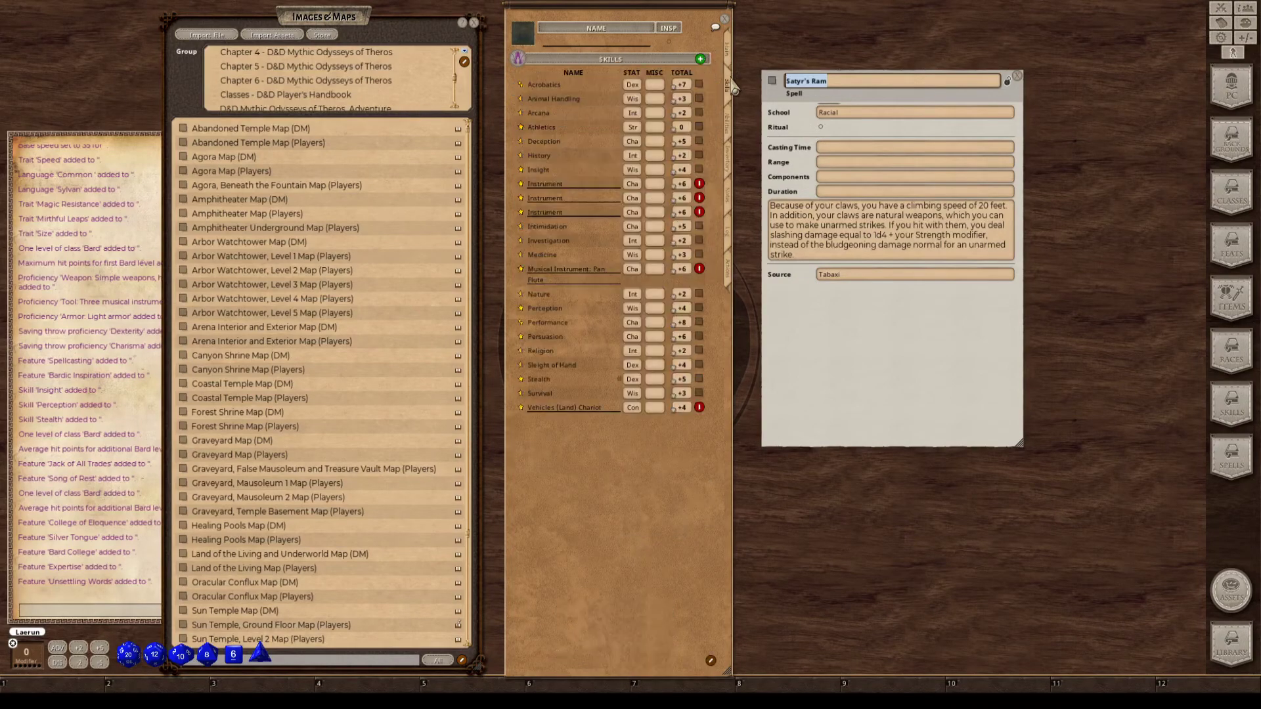
click(735, 131)
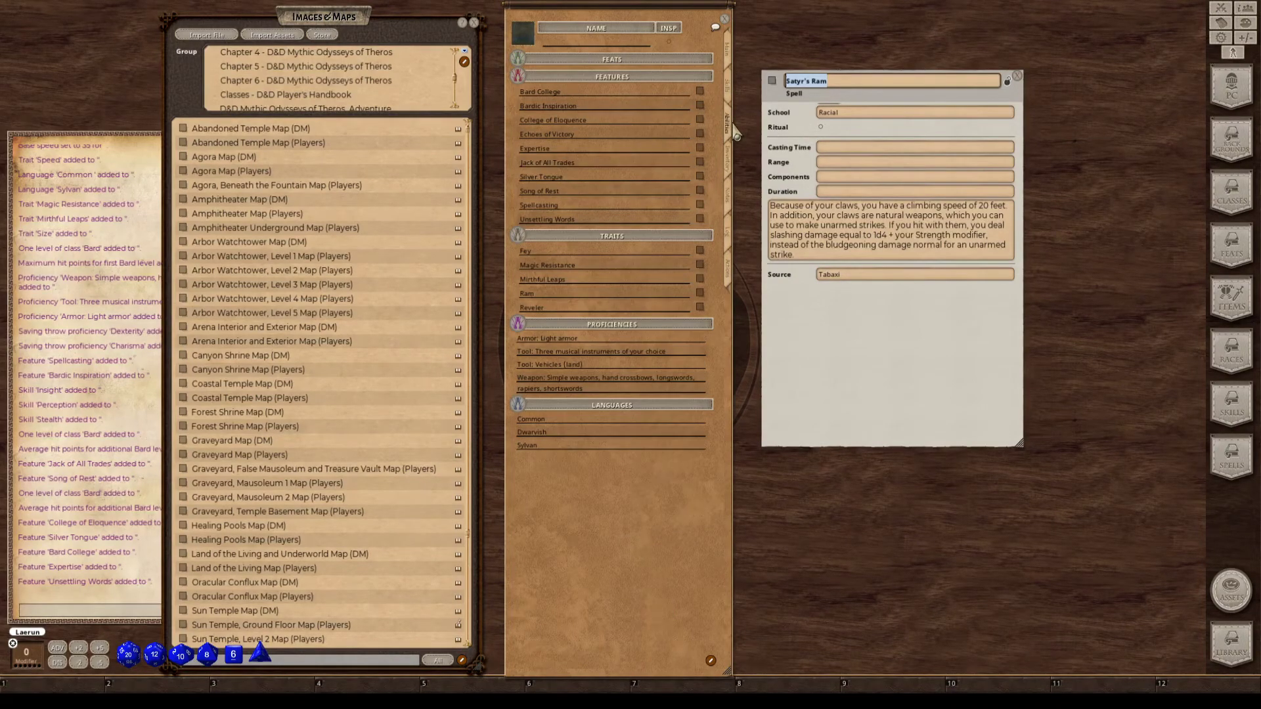
click(698, 294)
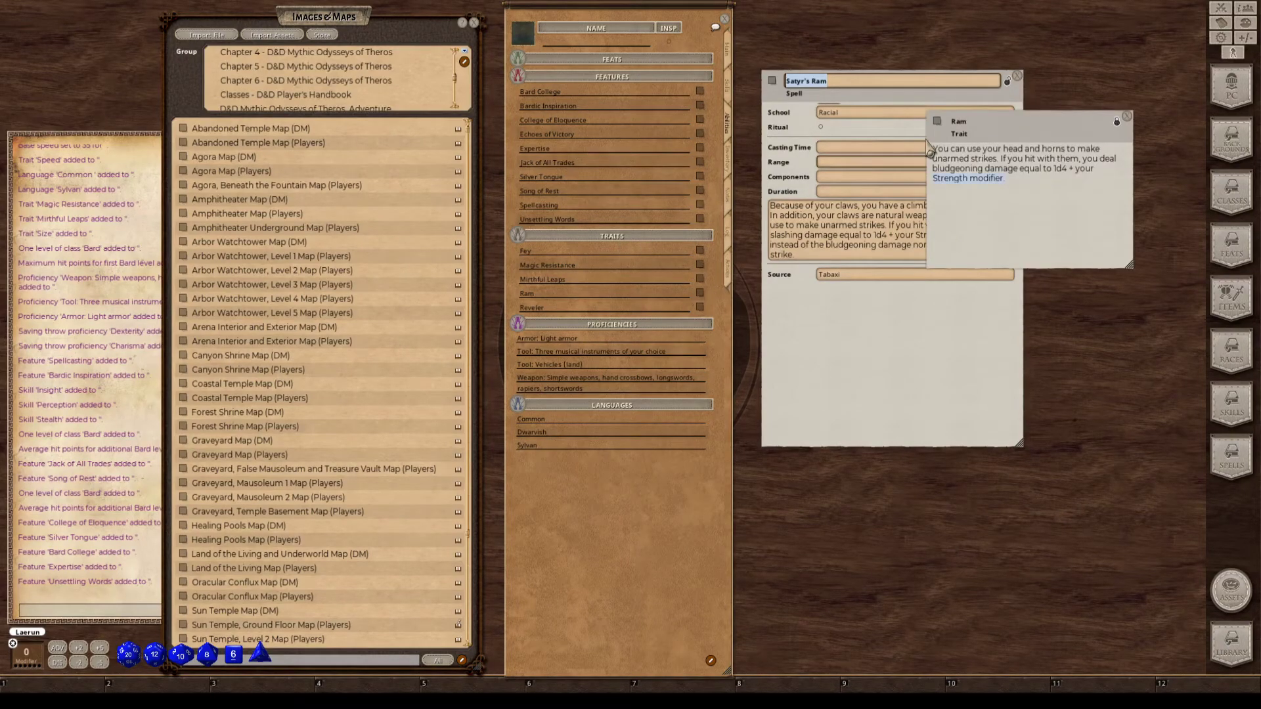
drag(1039, 122, 631, 172)
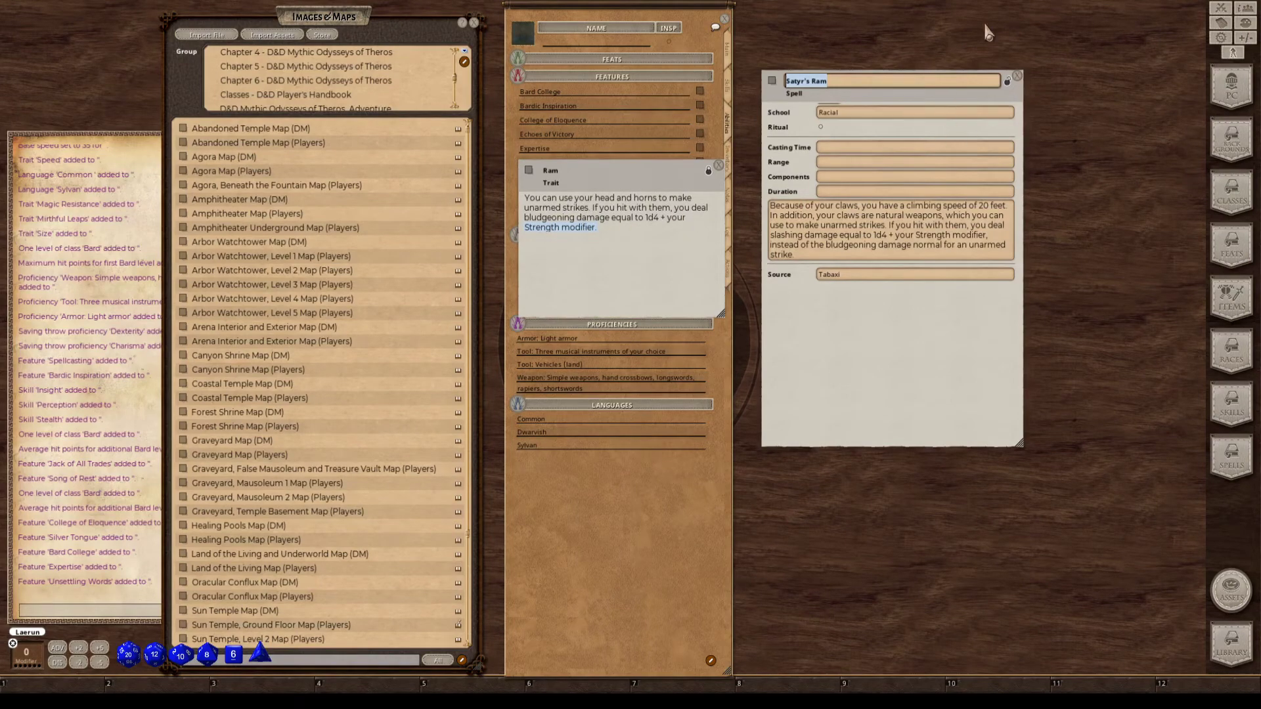
Clear the source and the old claws description from the Satyr's Ram spell record.
scroll(945, 144, up, 2)
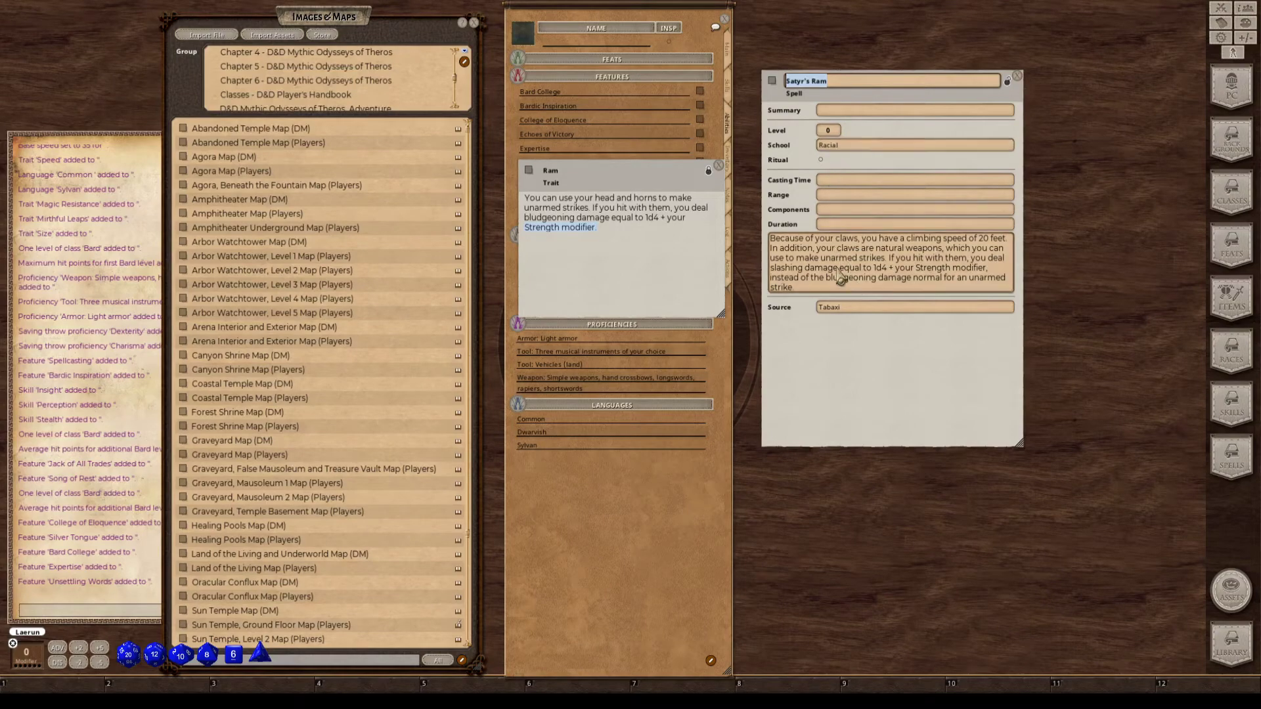
click(873, 308)
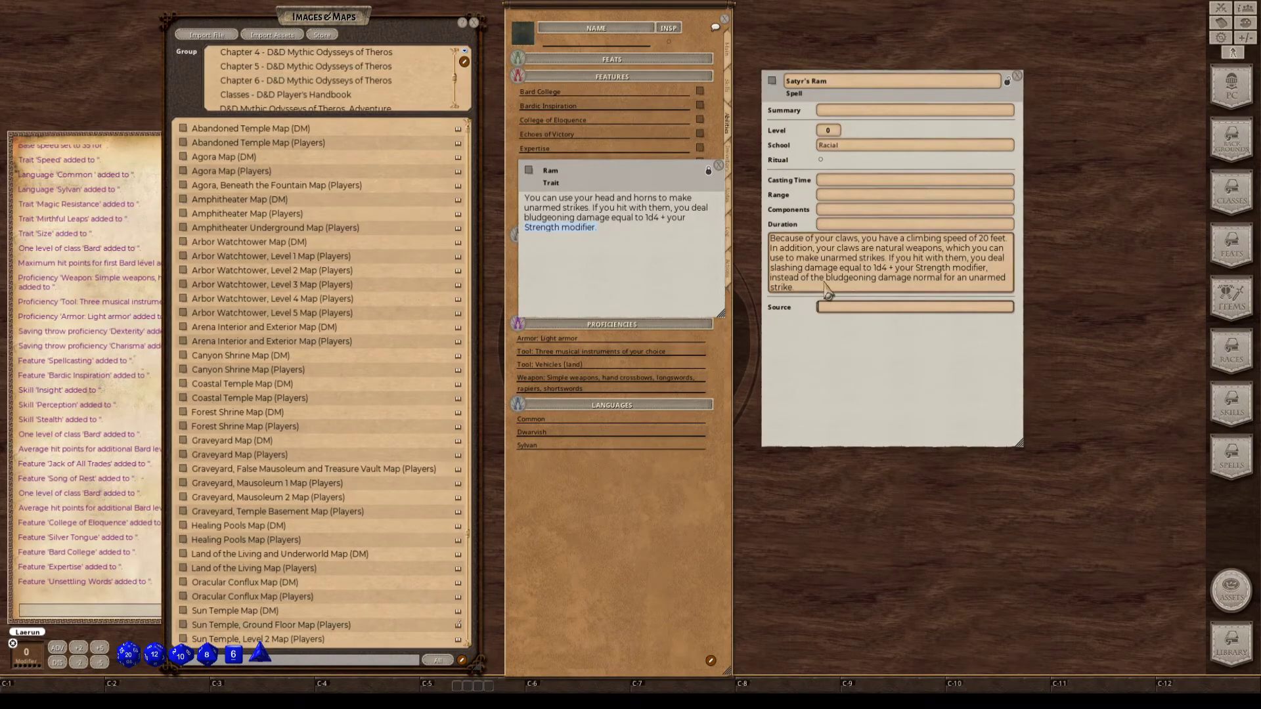
mouse_move(821, 290)
mouse_down()
mouse_move(778, 246)
mouse_move(843, 259)
mouse_move(841, 299)
mouse_up()
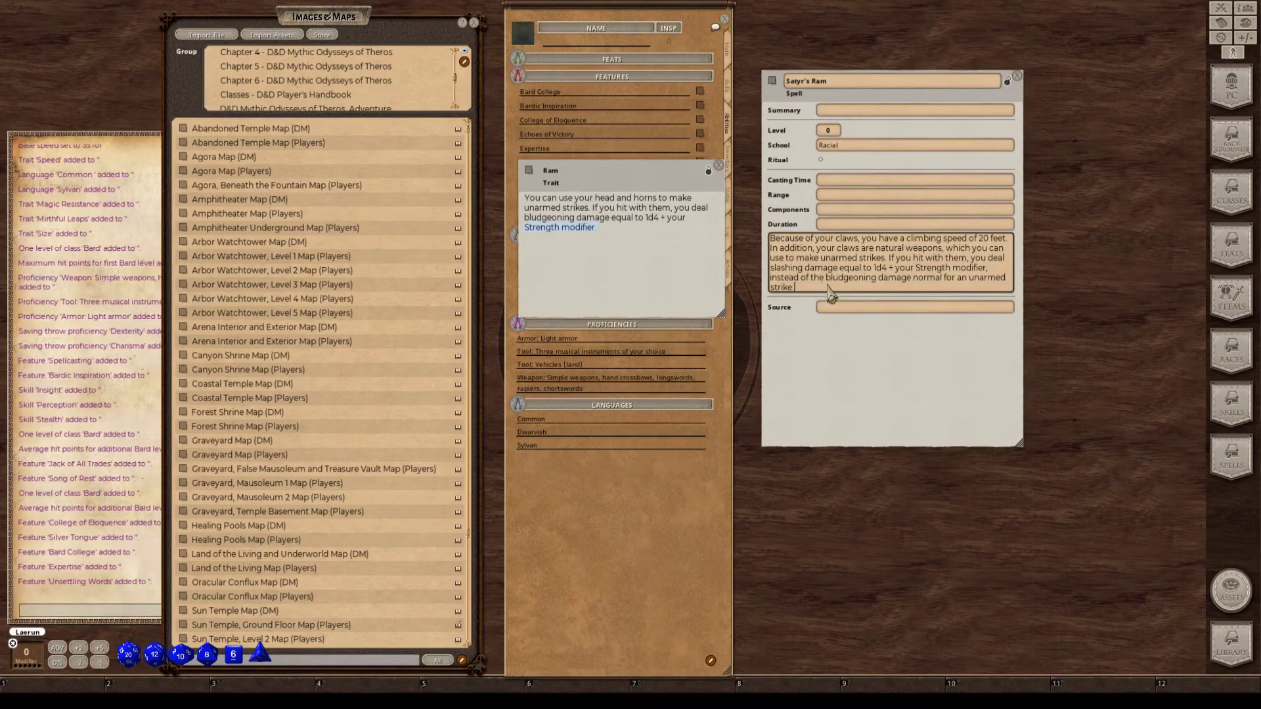
drag(792, 290, 765, 231)
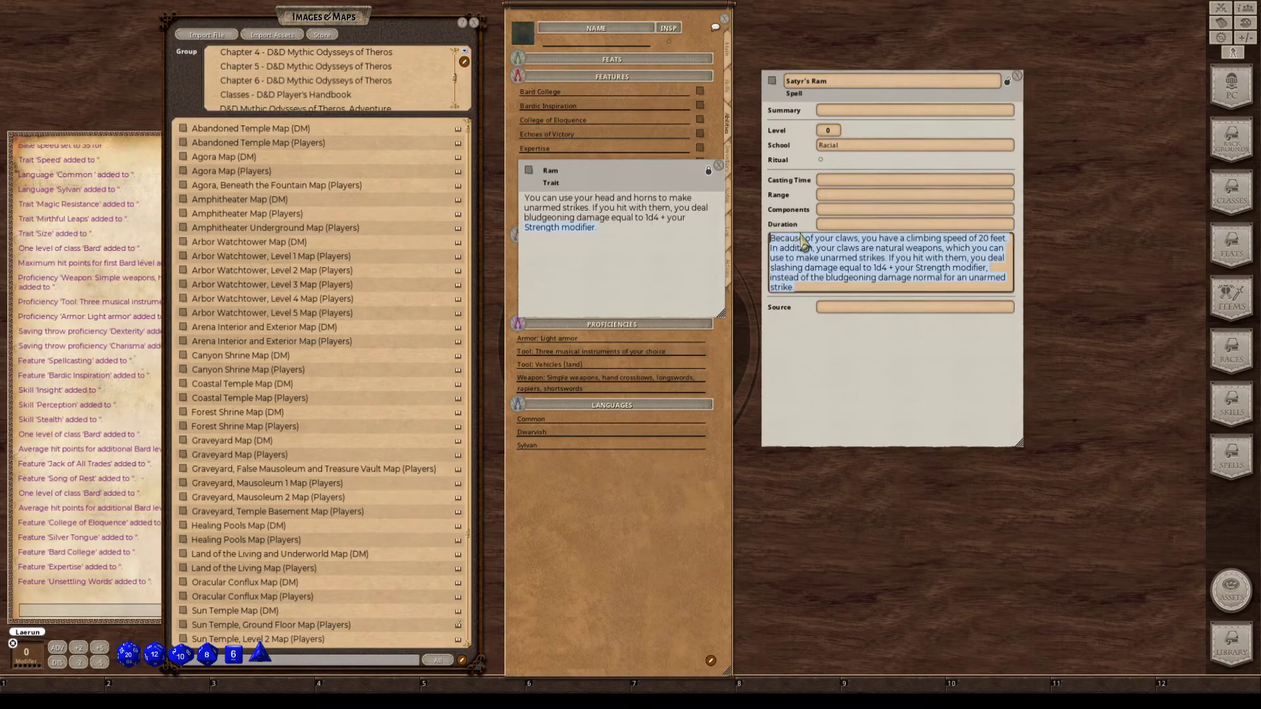
key(ctrl+c)
key(BackSpace)
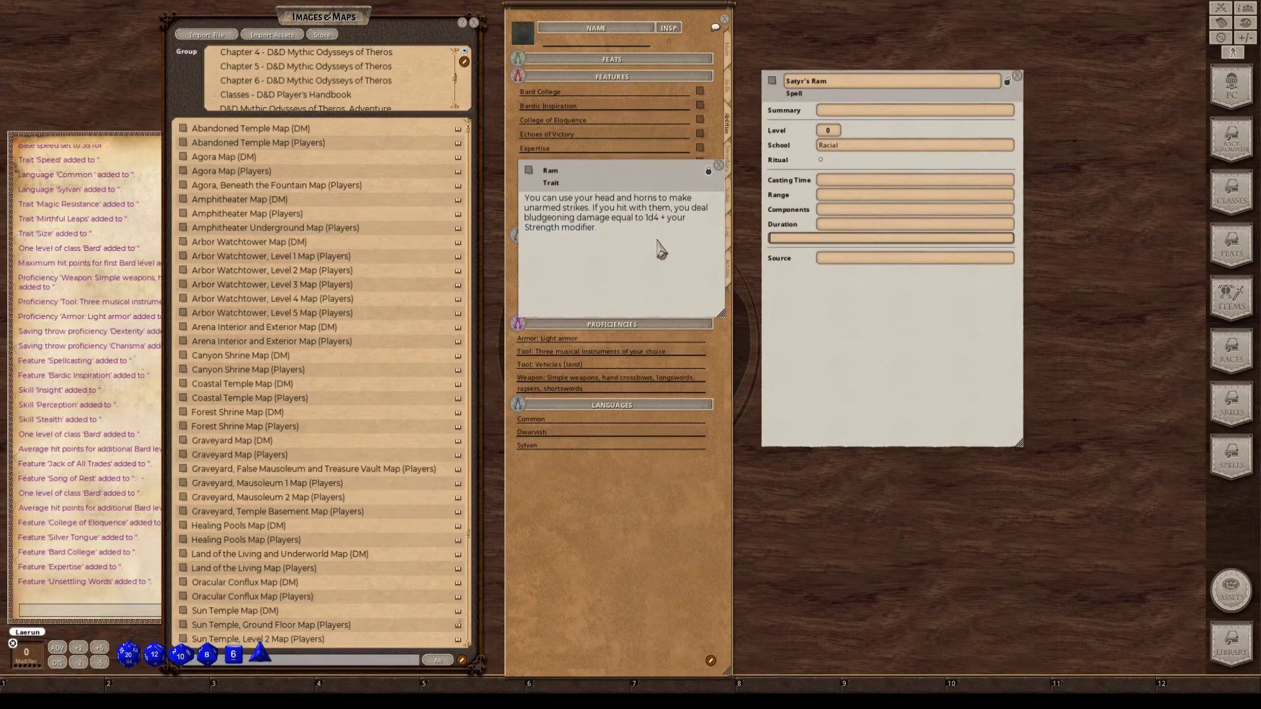
Try to copy the Ram trait's text into the Satyr's Ram description, and remove the pasted text.
drag(625, 235, 522, 192)
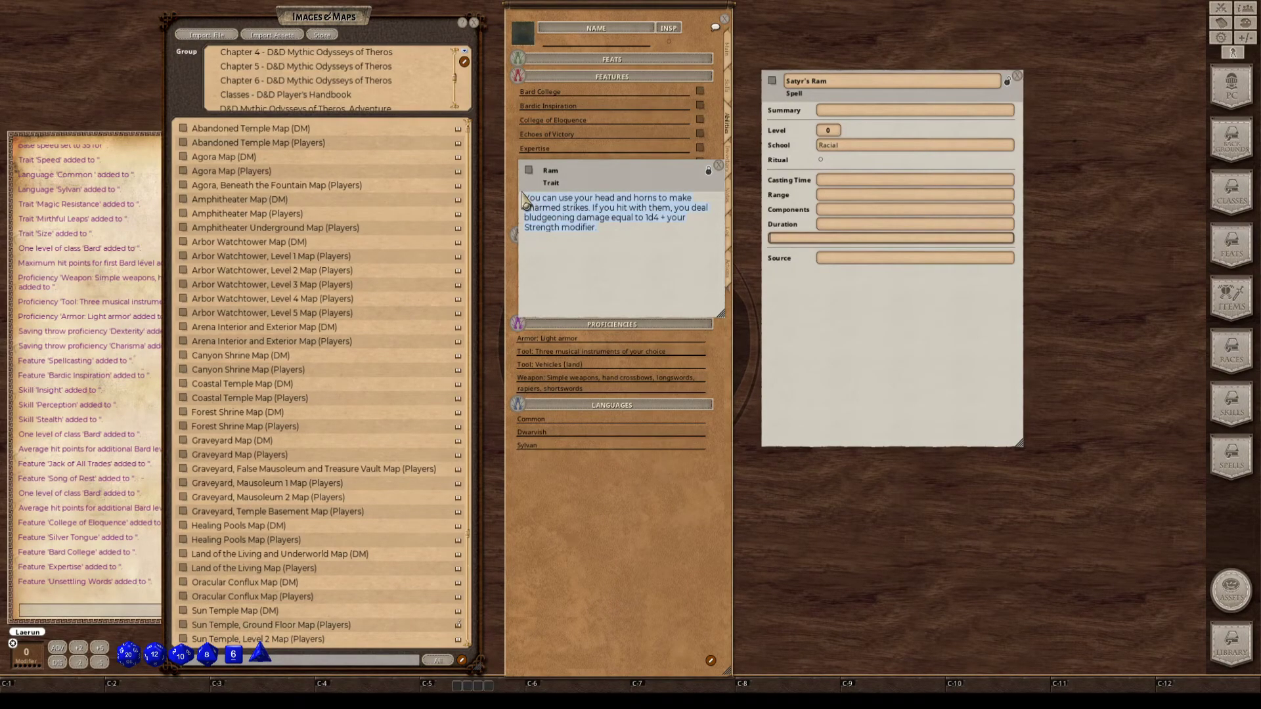
key(ctrl+c)
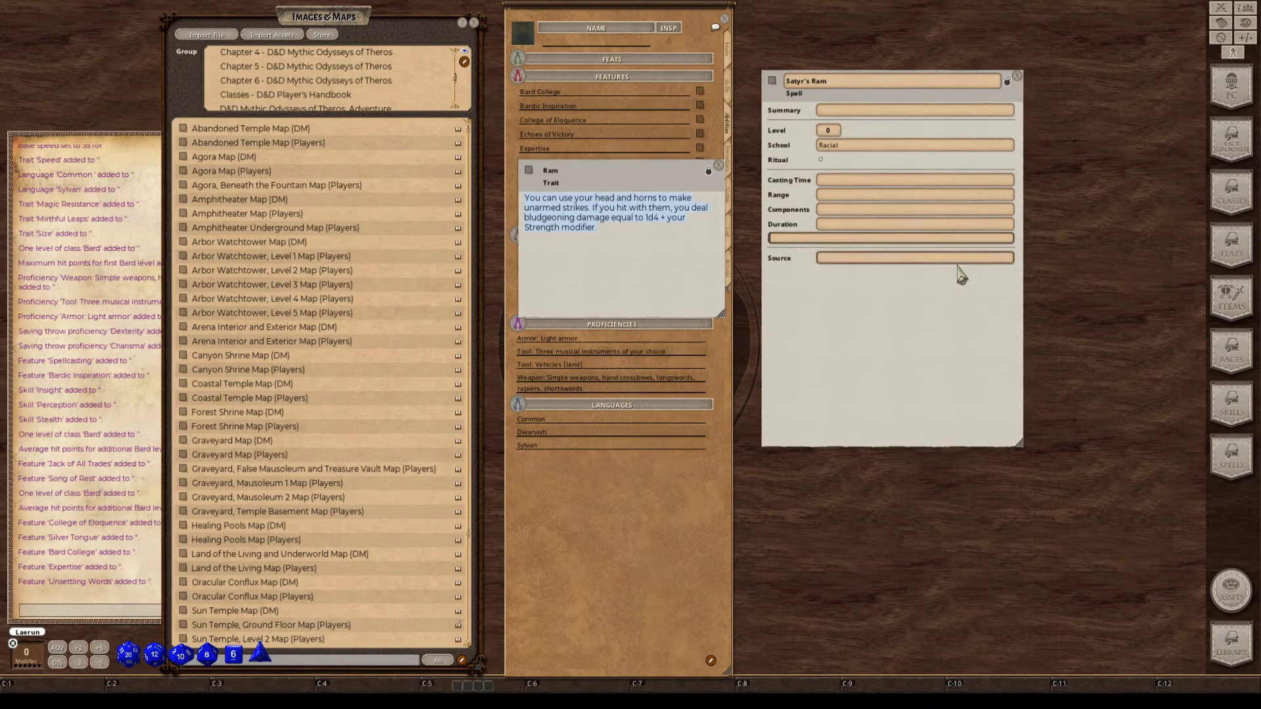
key(ctrl+v)
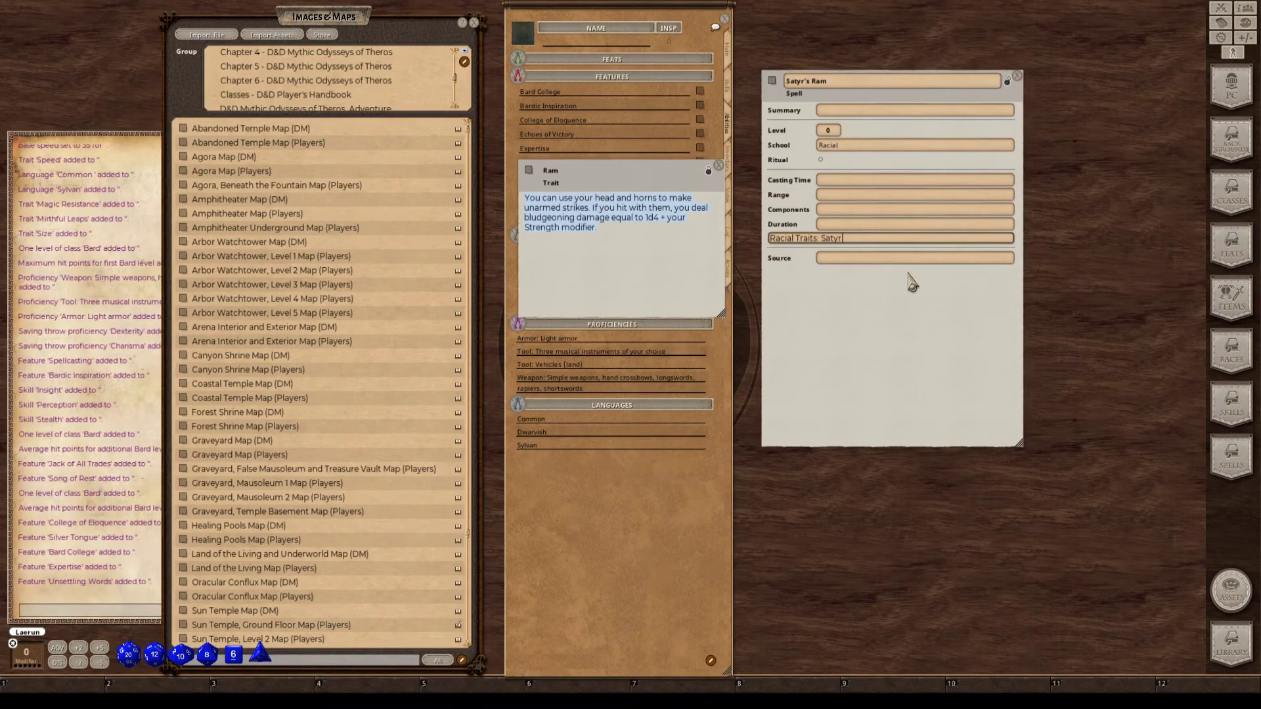
drag(864, 238, 738, 240)
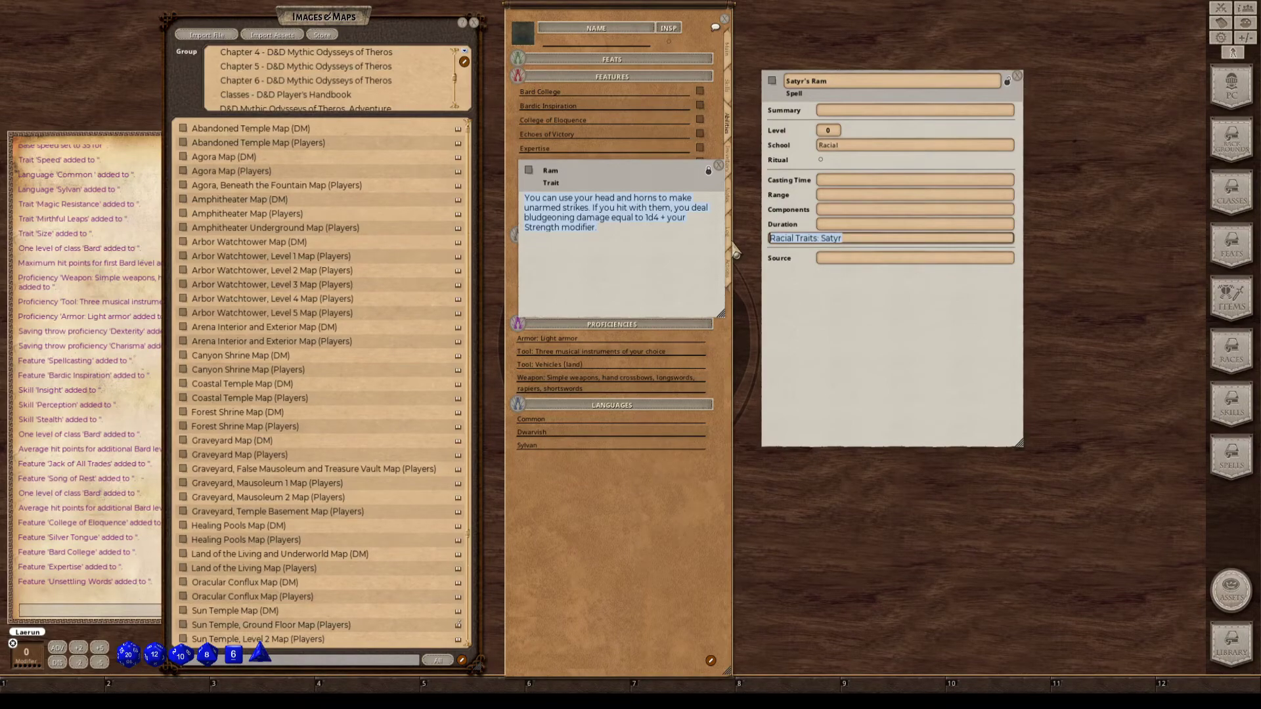
key(ctrl+x)
Copy the Ram trait's description text into the Satyr's Ram spell description and lock the spell record.
click(709, 170)
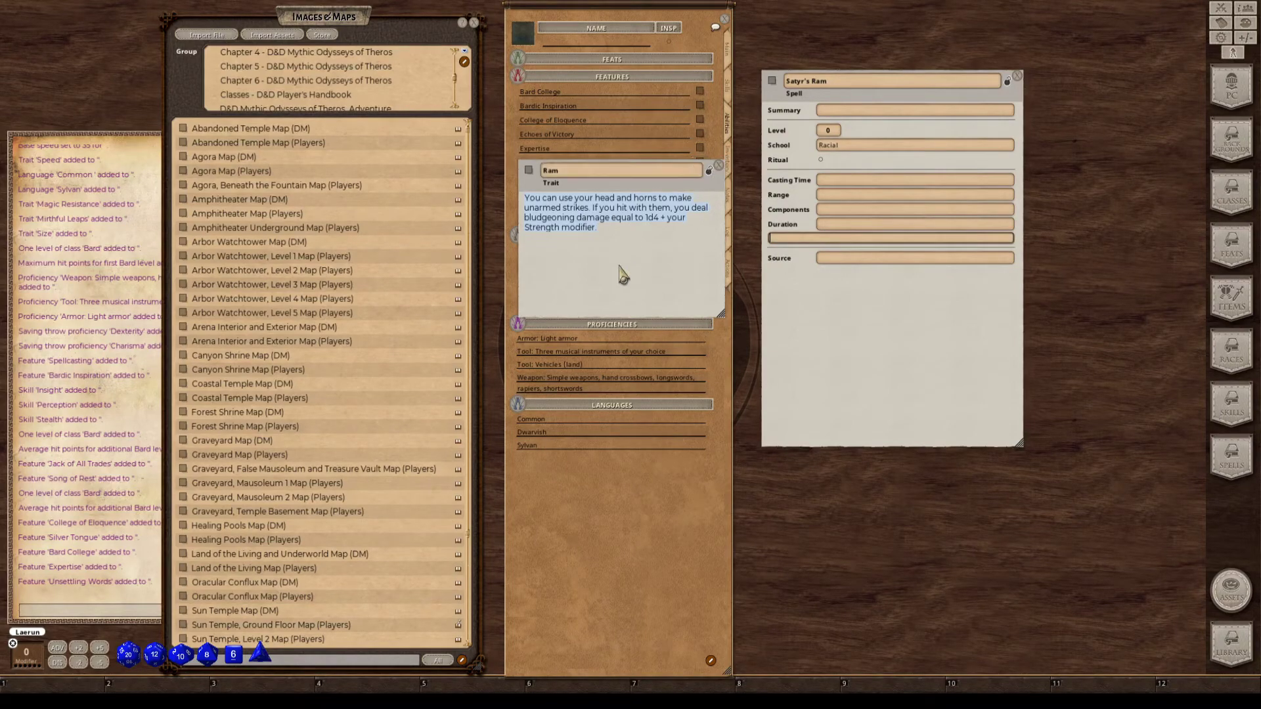
drag(623, 274, 532, 207)
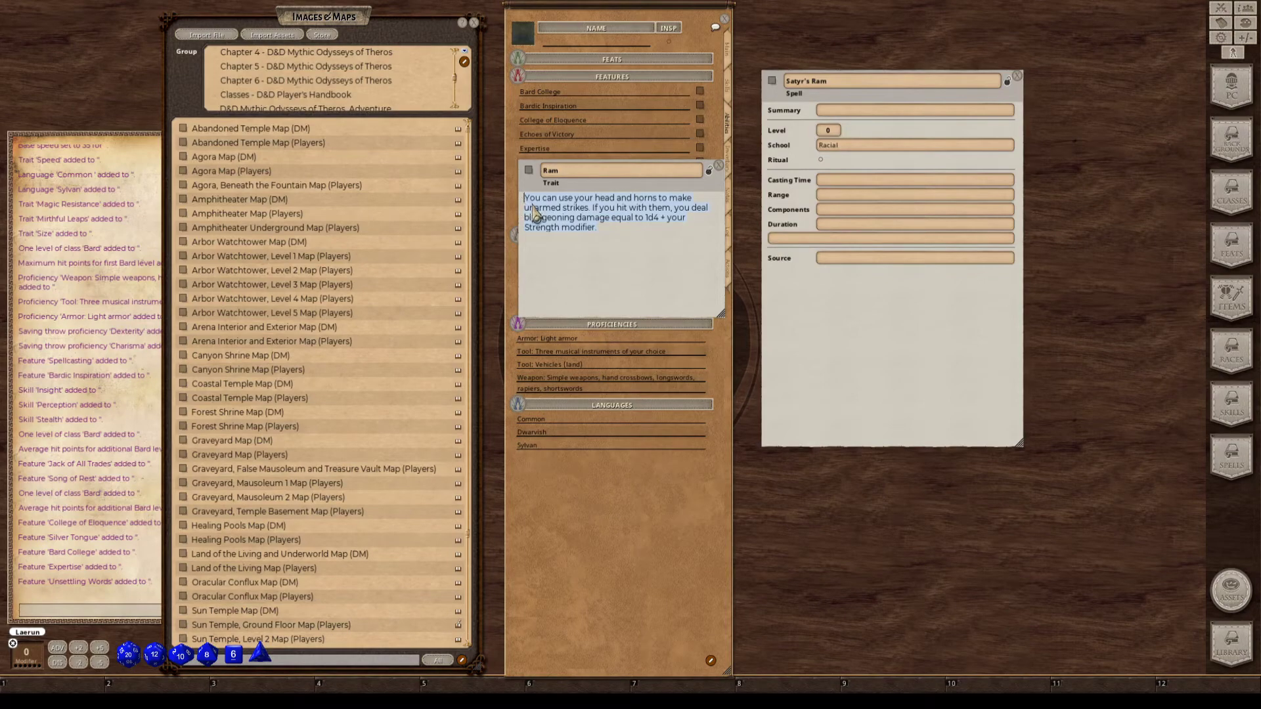
click(803, 240)
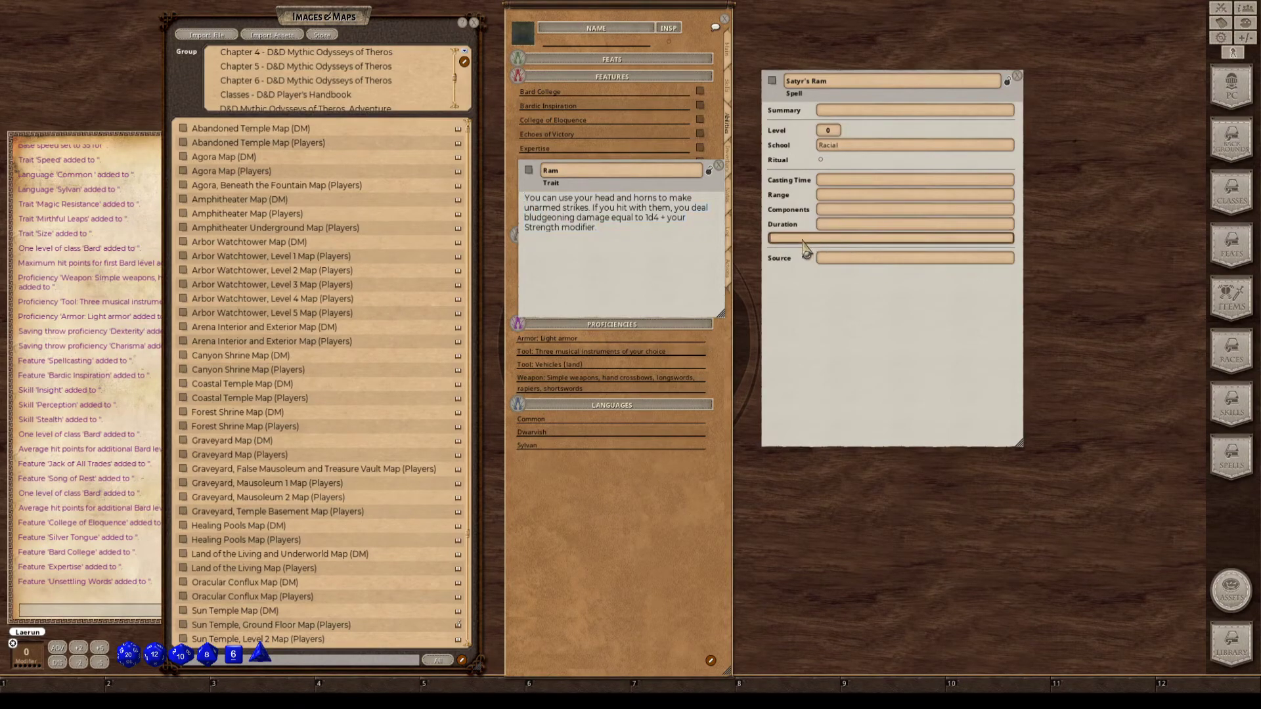
key(ctrl+v)
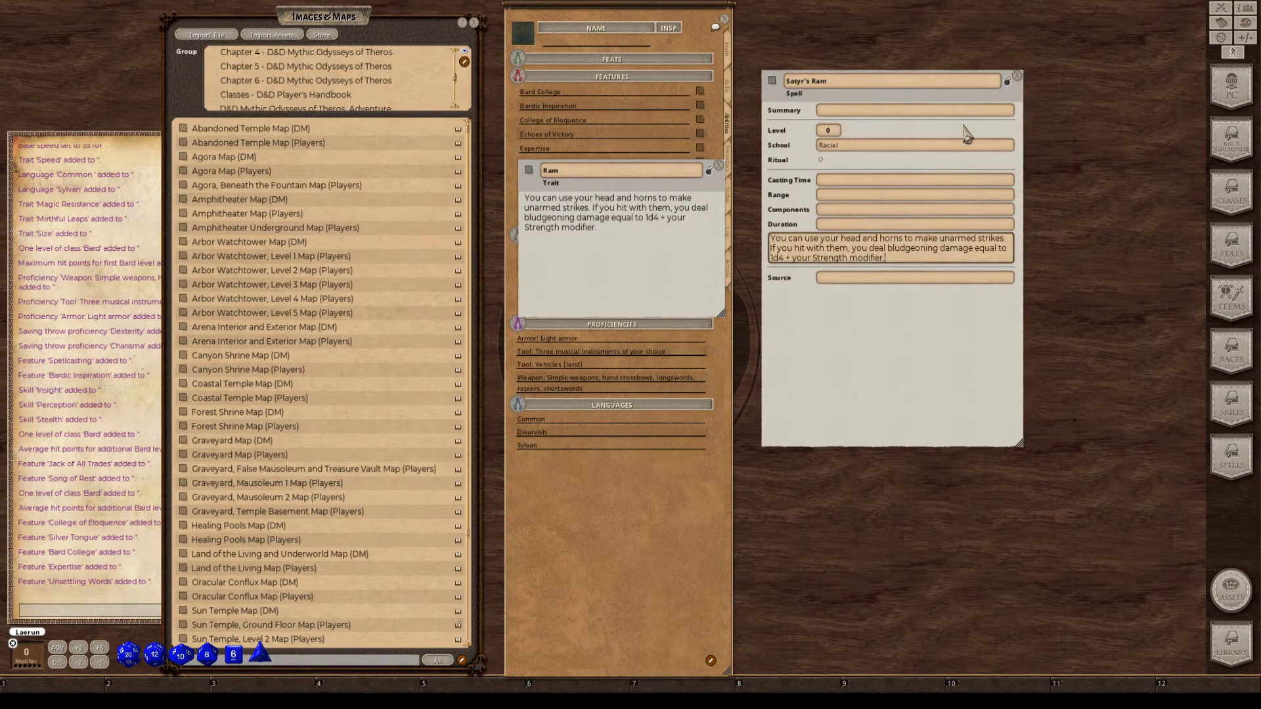
click(1007, 81)
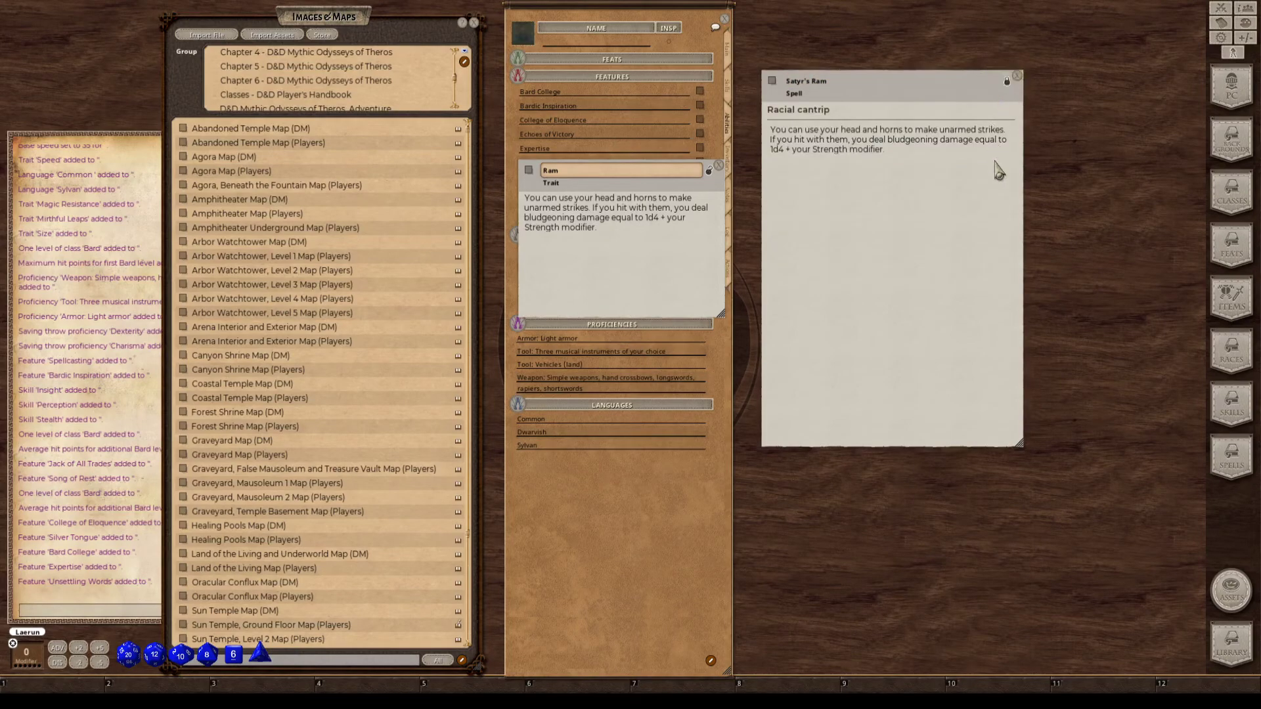
Lock the Ram trait, and close both the trait and the Satyr's Ram spell record.
key(ctrl)
click(709, 171)
key(ctrl)
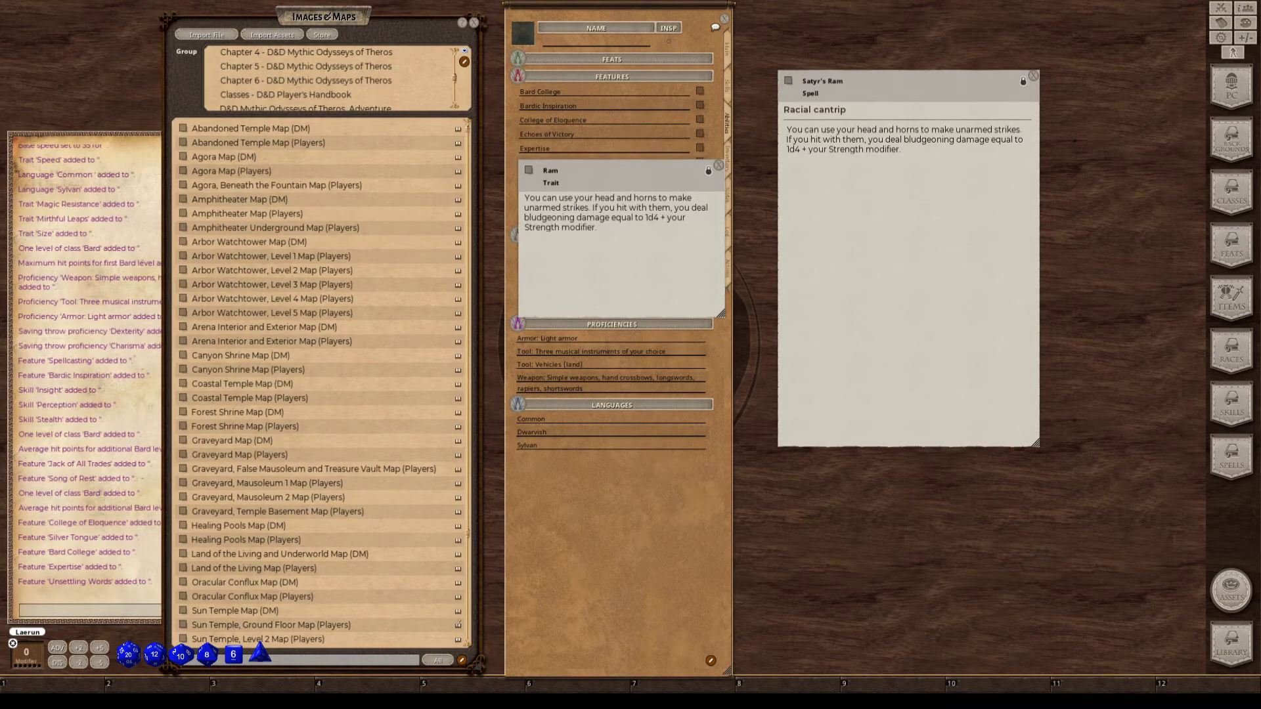
key(ctrl)
click(718, 165)
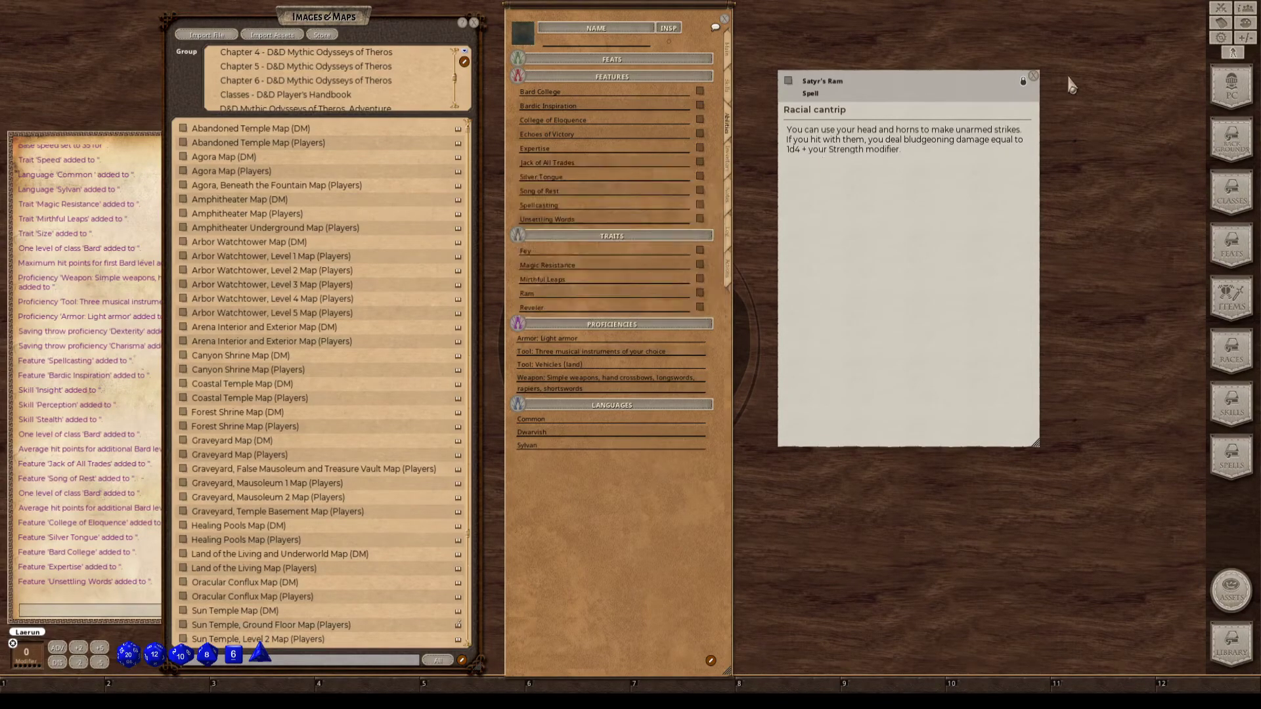
click(1034, 77)
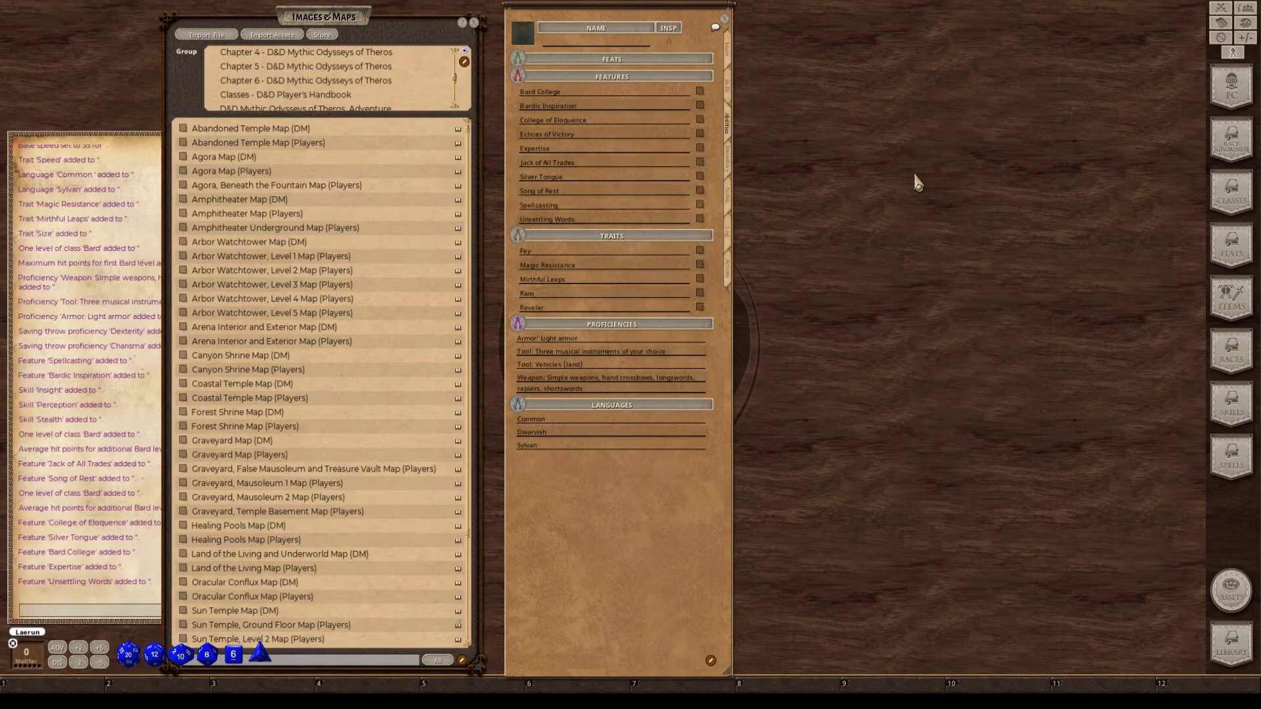
Open the Echoes of Victory feature to read its description, and close it again.
key(ctrl)
click(699, 134)
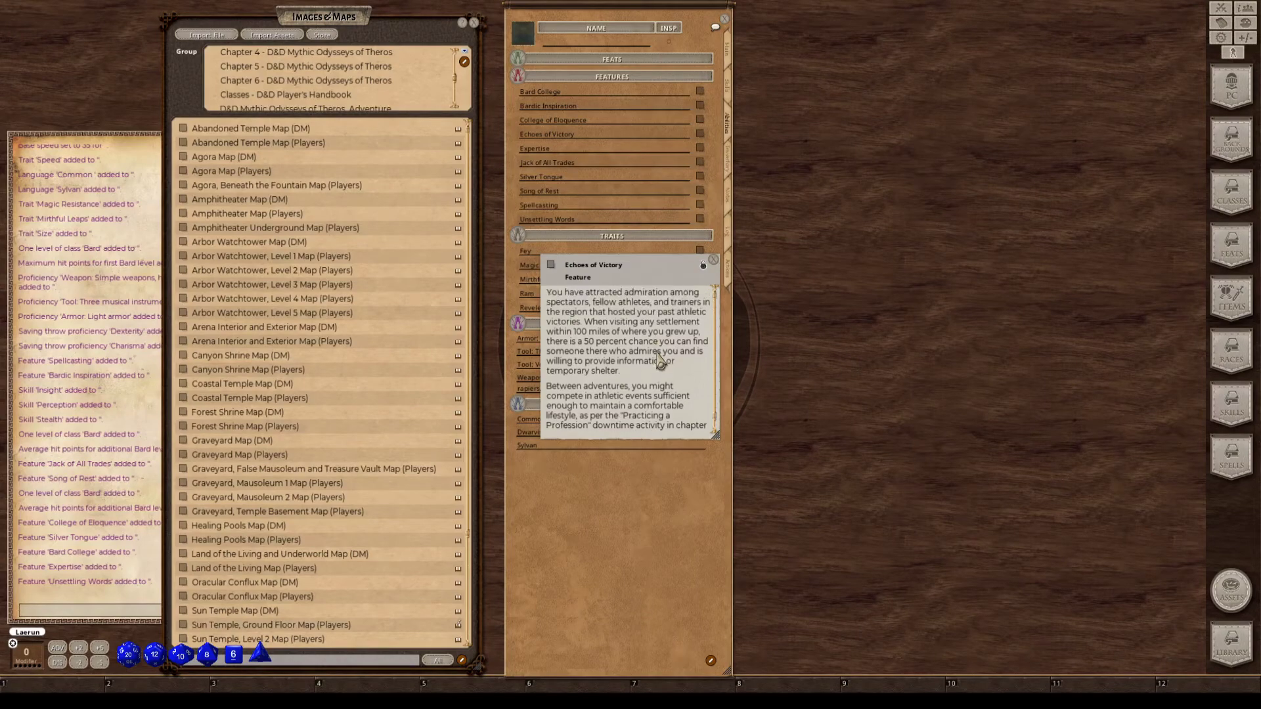
drag(669, 279, 978, 322)
click(1023, 302)
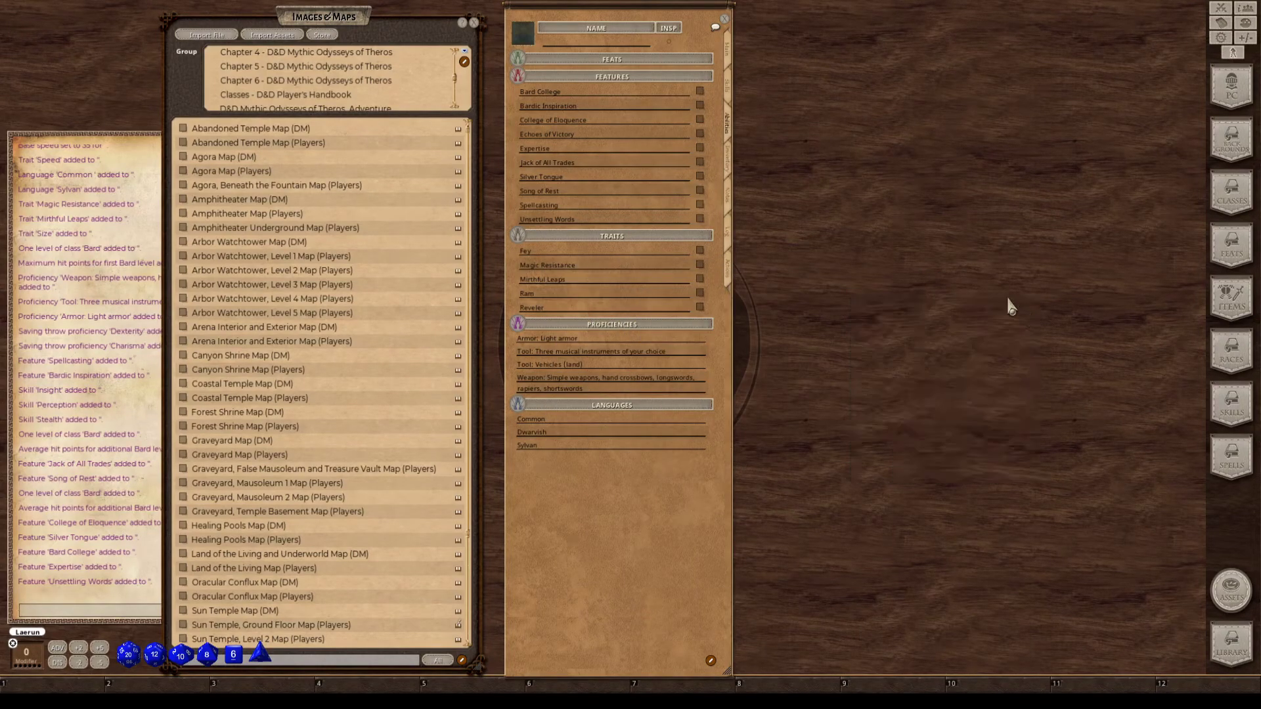
Look through the character's notes and adventure log pages, and return to the actions page.
click(728, 195)
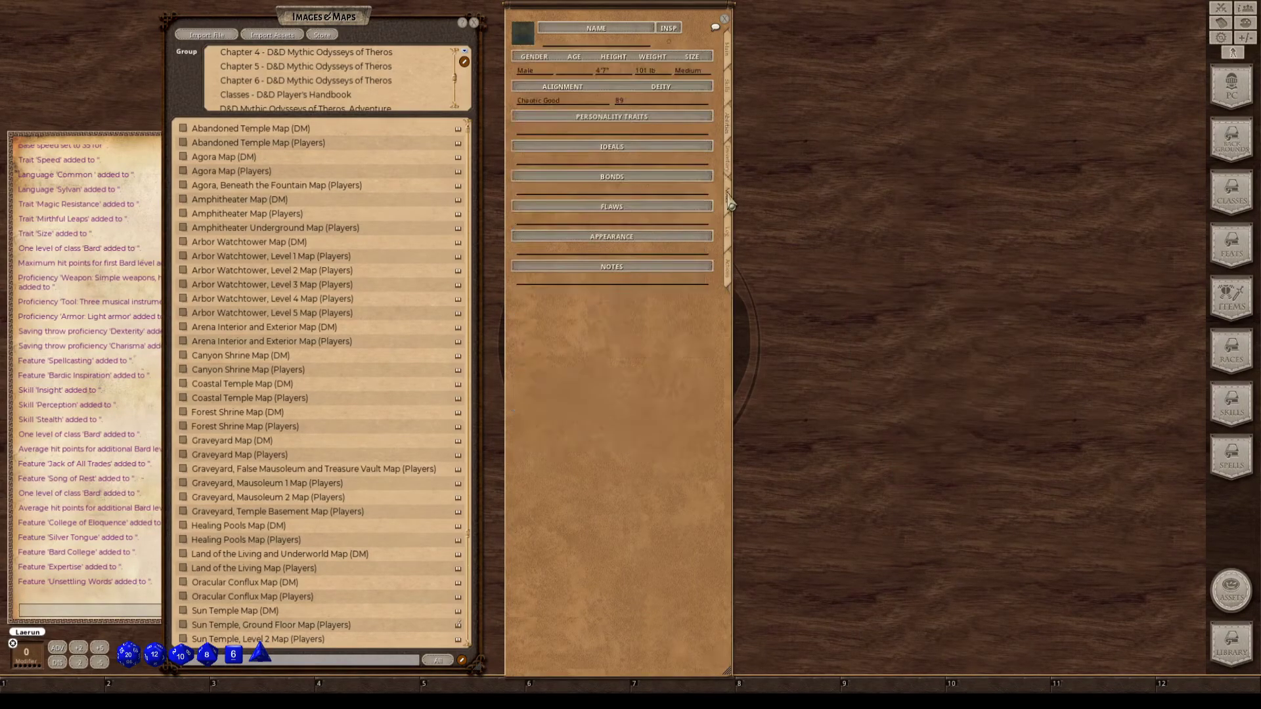
click(733, 246)
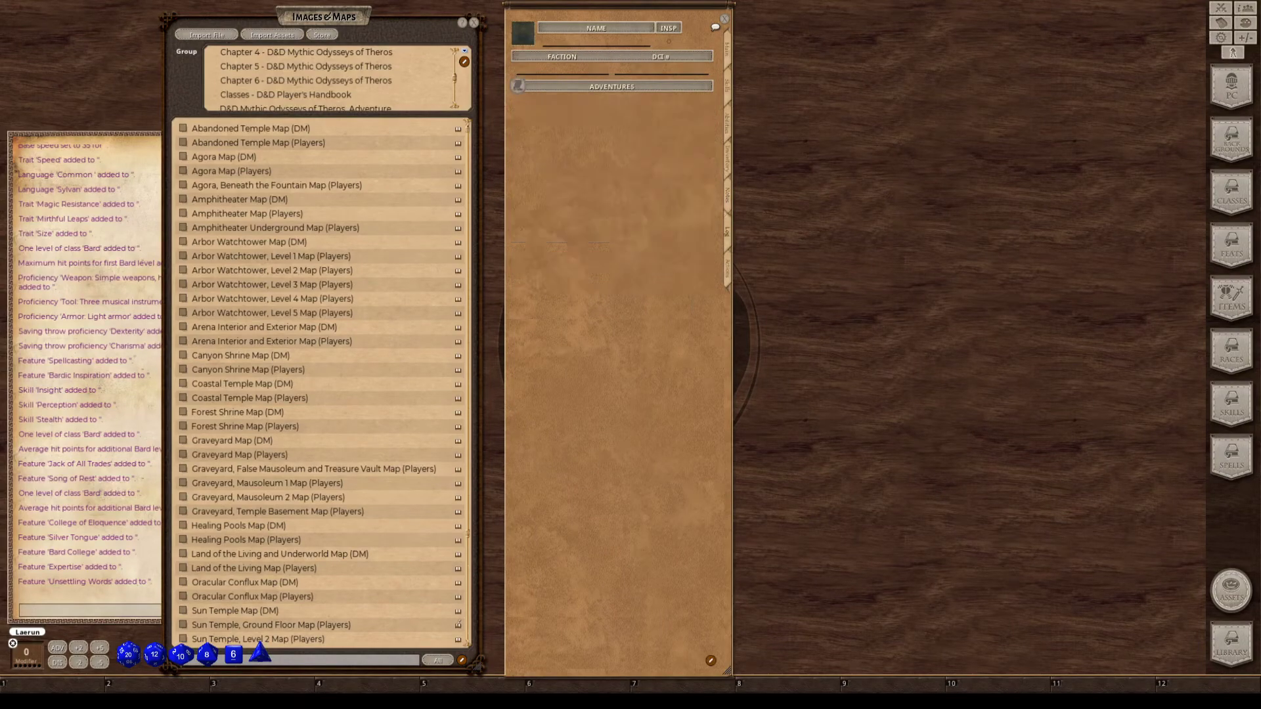
drag(260, 653, 716, 284)
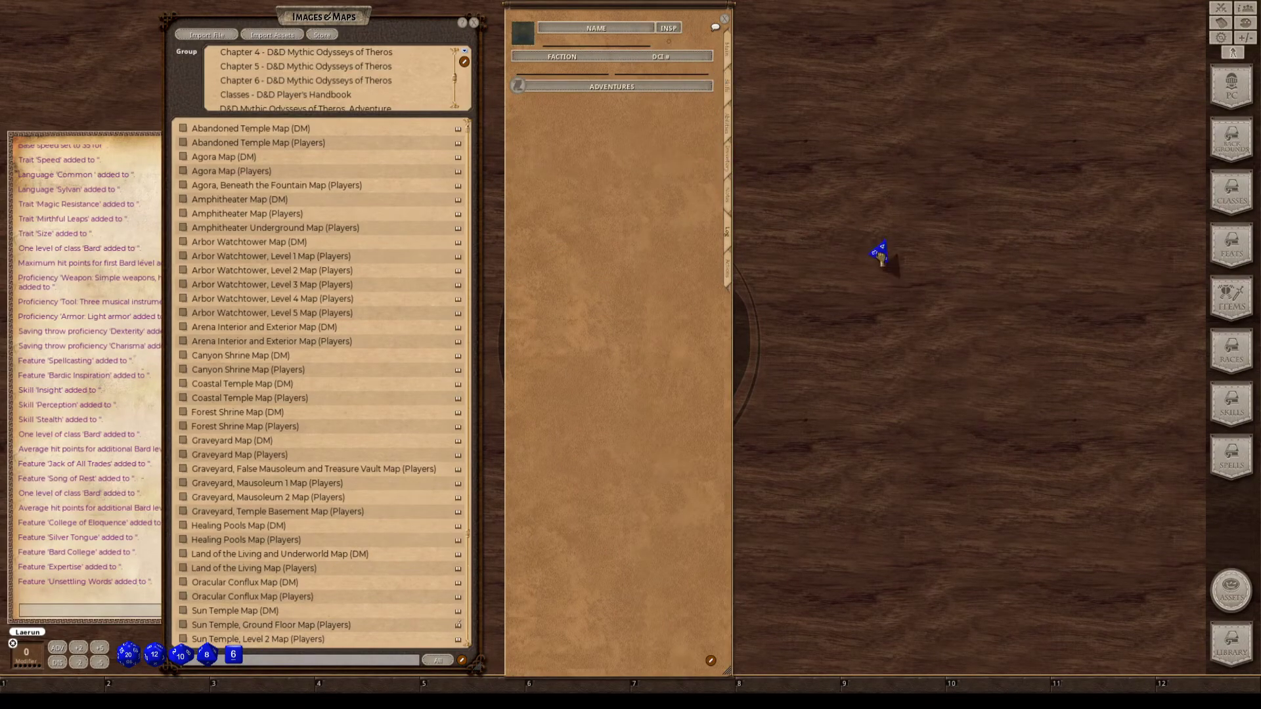
click(725, 275)
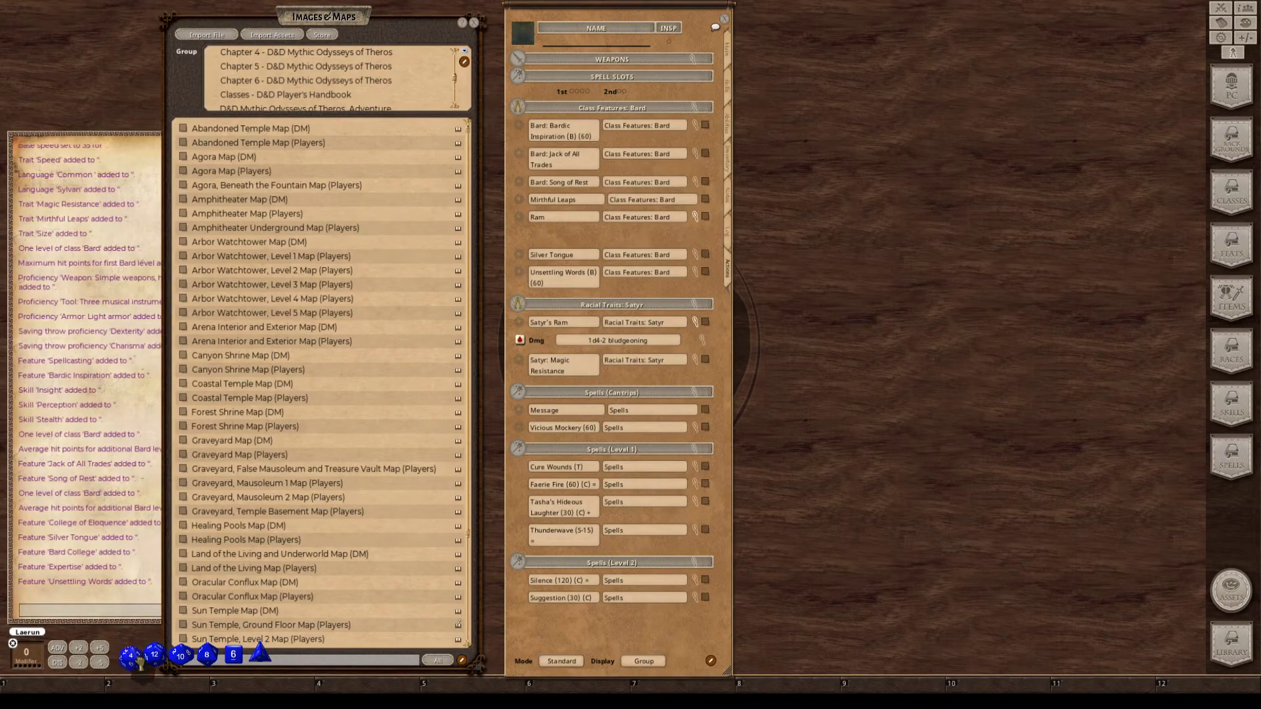
Roll a d20 twice, closing the Land of the Living players' map opened in between.
drag(140, 662, 217, 571)
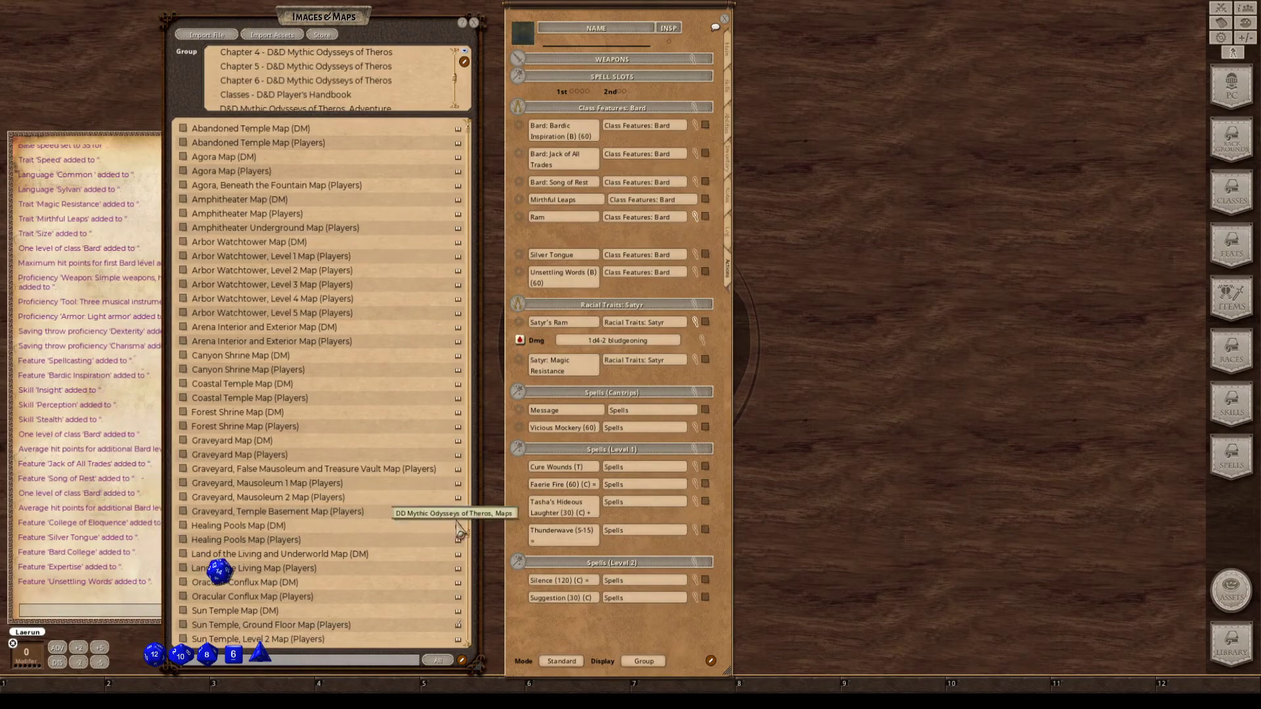
click(226, 569)
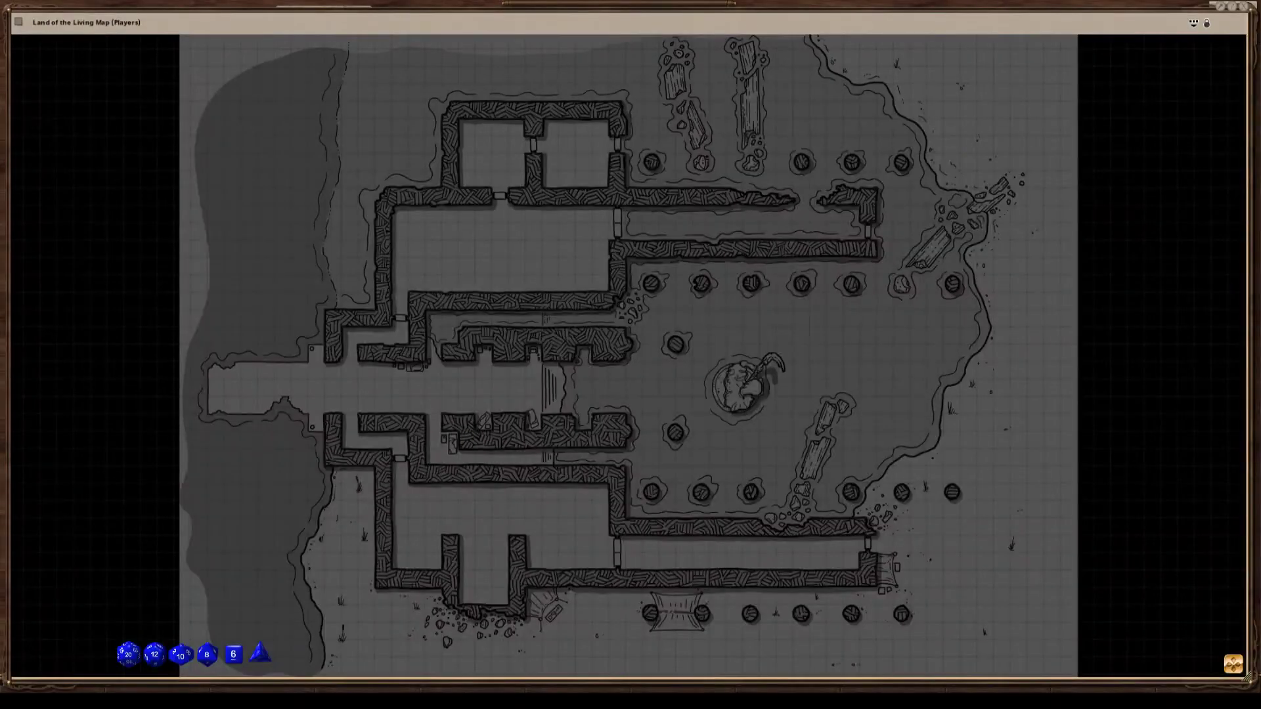
click(1243, 7)
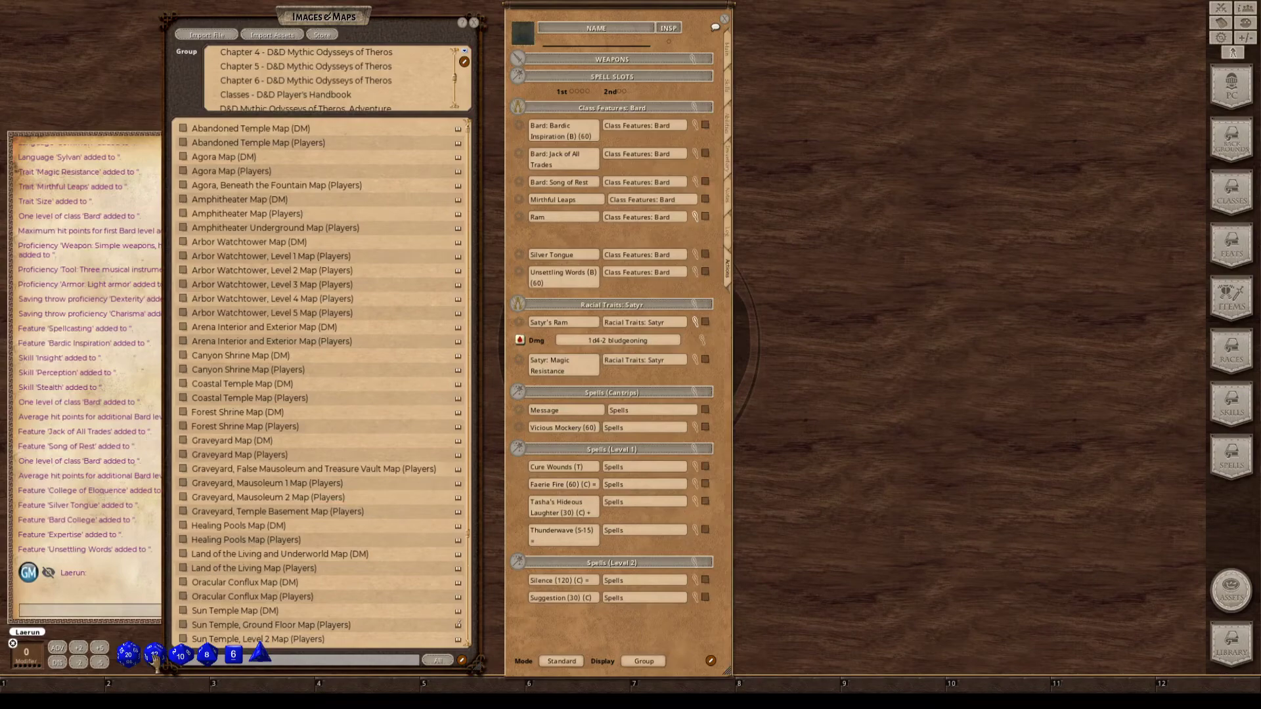
drag(128, 655, 237, 499)
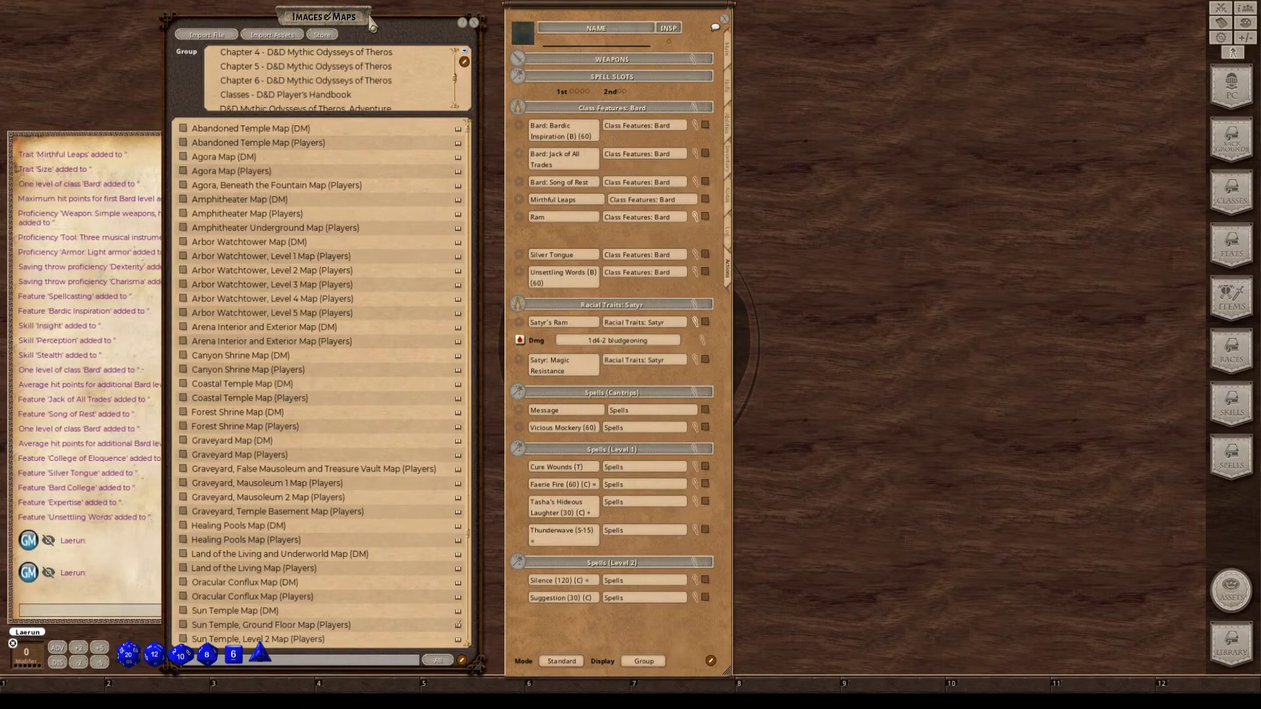
Close the Images & Maps list, move the character sheet beside the chat, and collapse the Satyr's Ram damage details.
click(474, 22)
drag(580, 21, 481, 23)
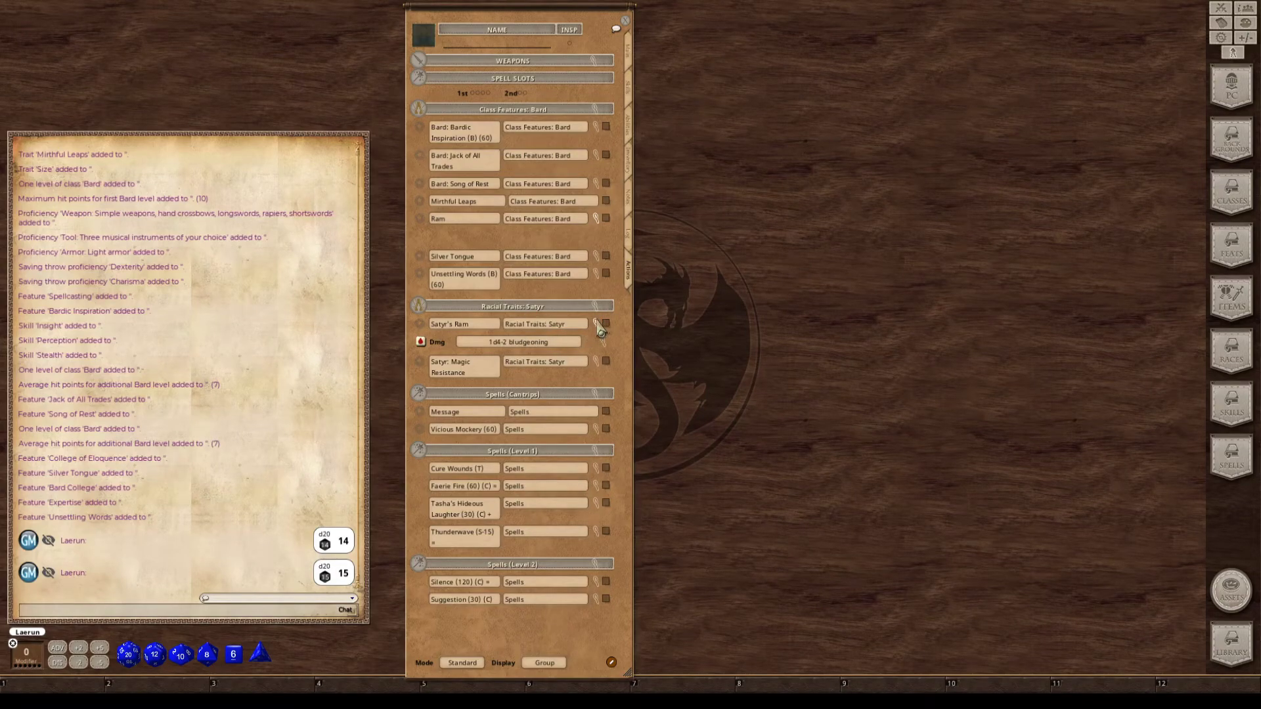
click(598, 325)
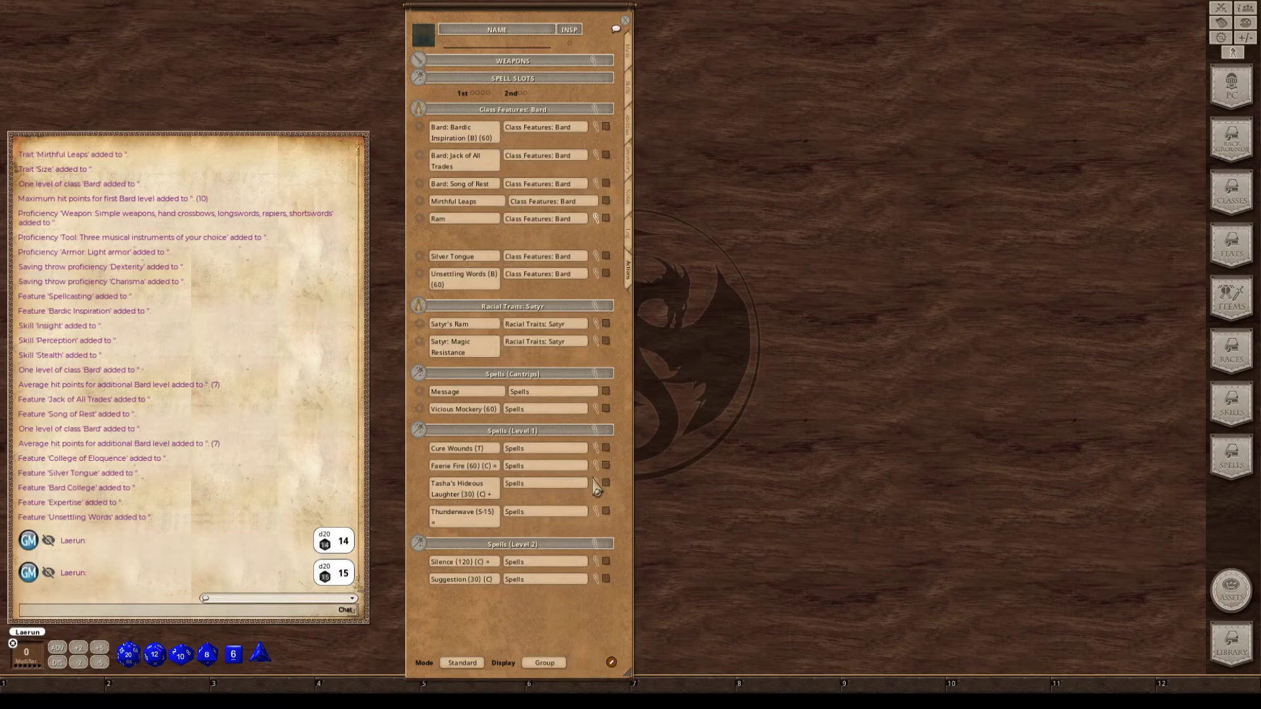
drag(556, 621, 564, 603)
key(ctrl)
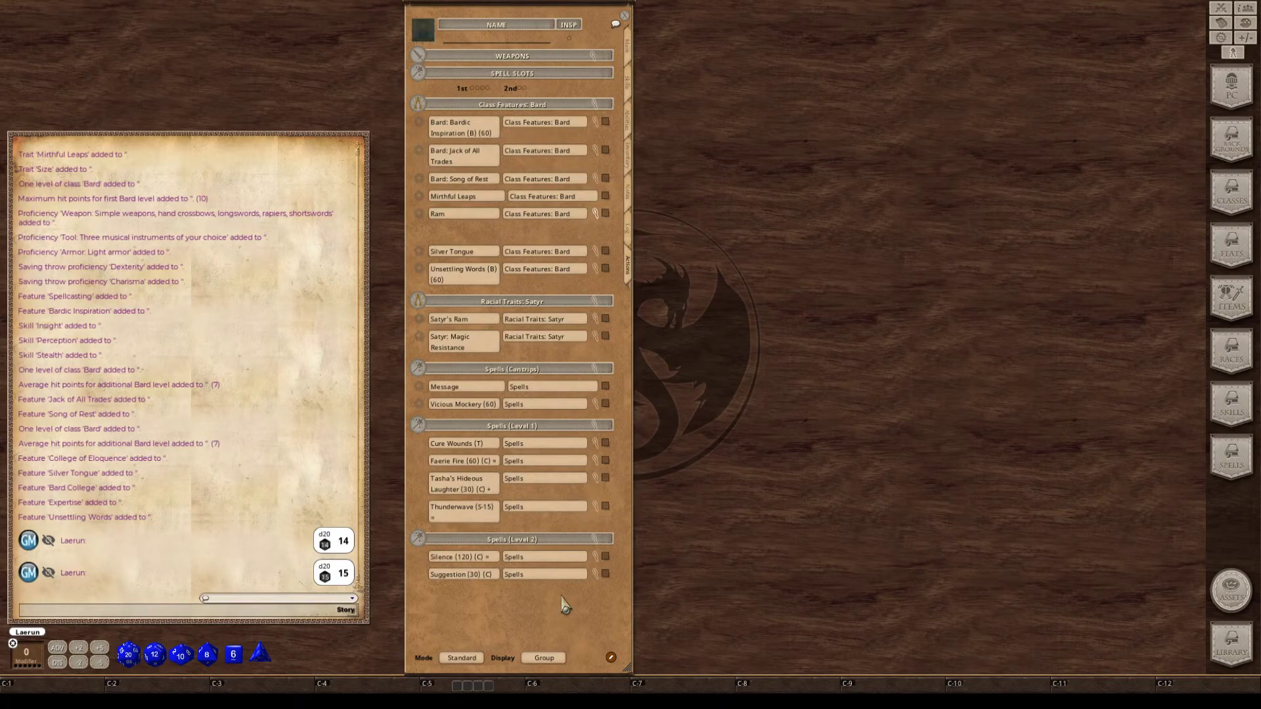
key(ctrl)
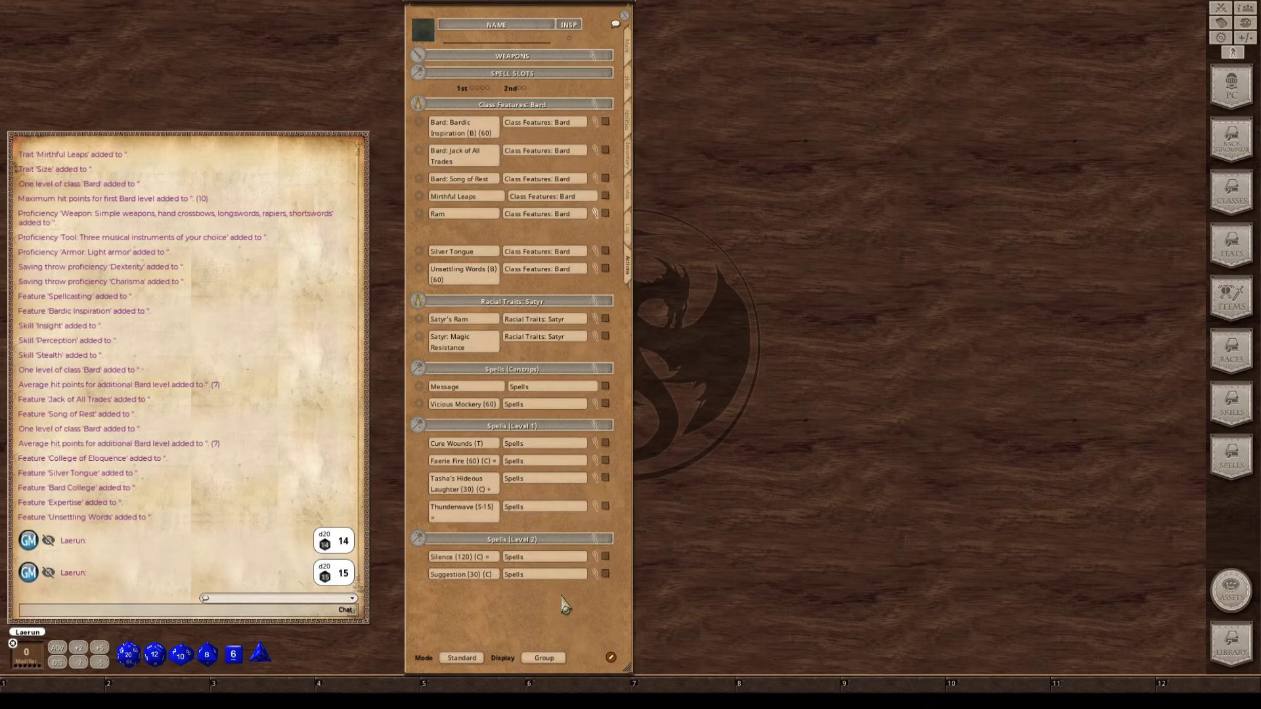
key(ctrl)
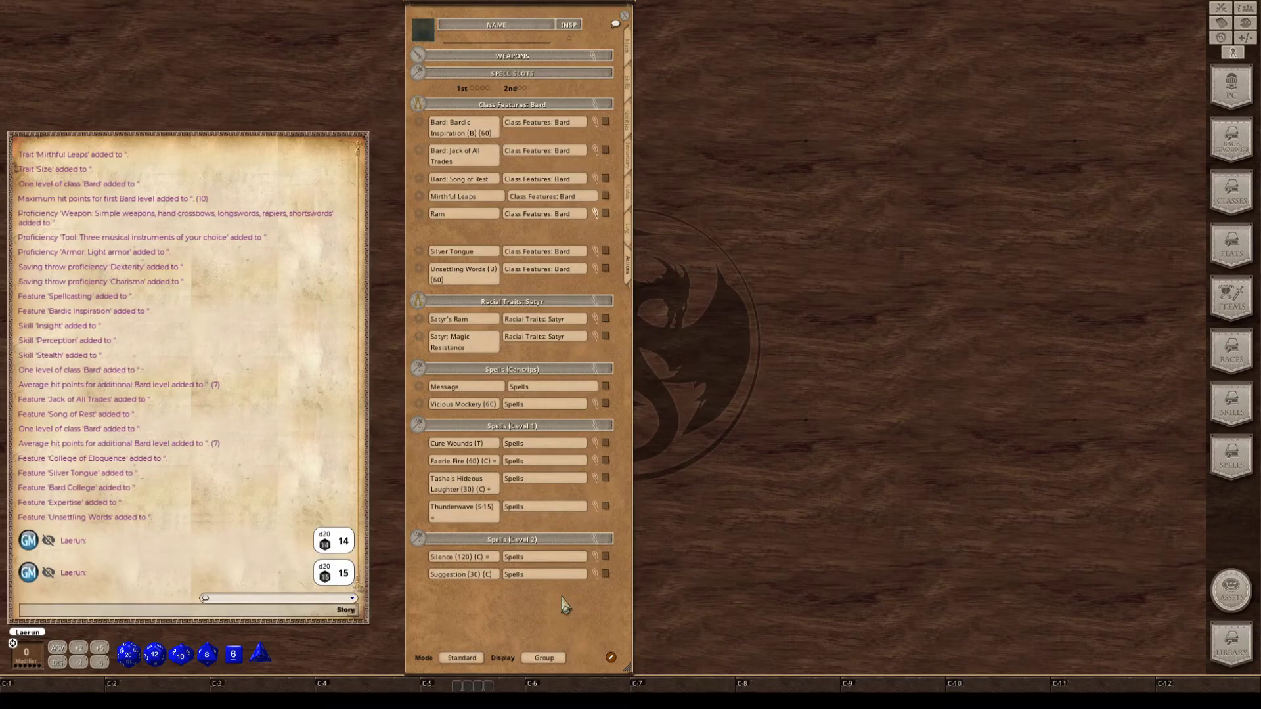
key(ctrl)
key(ctrl)
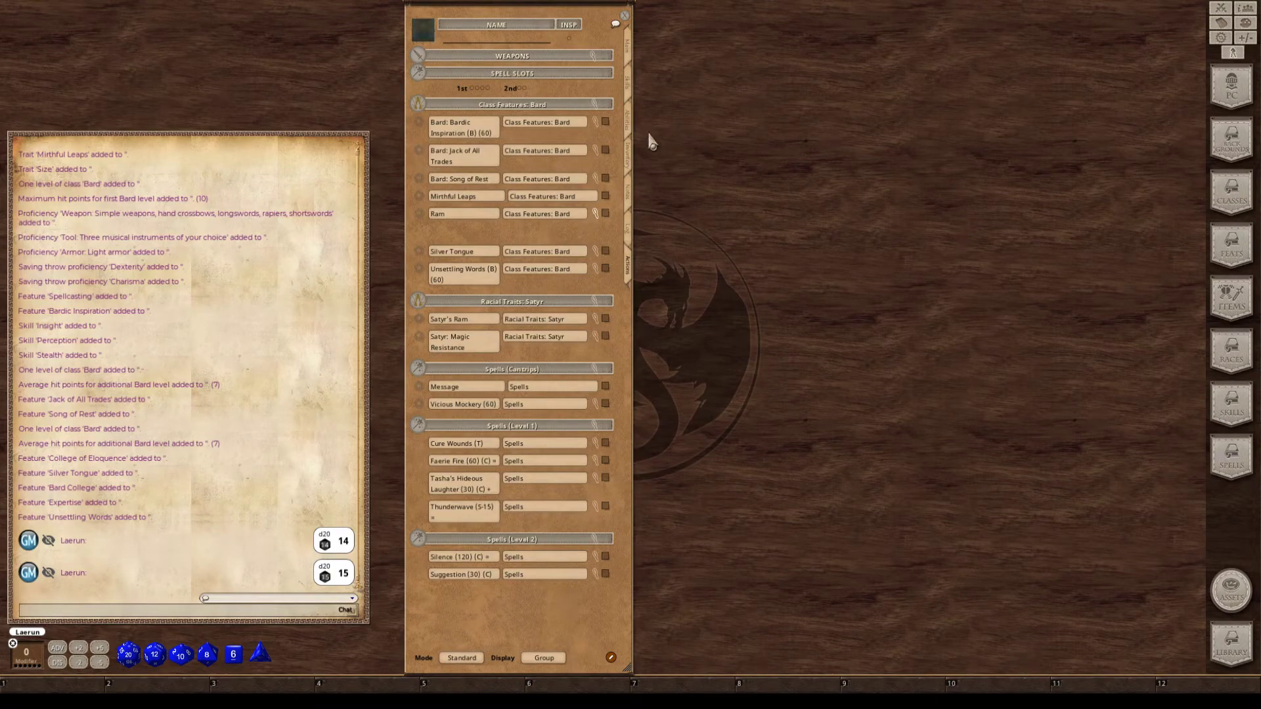
Check the character's abilities and inventory pages, and open the D&D Mythic Odysseys of Theros reference manual from the library.
click(632, 120)
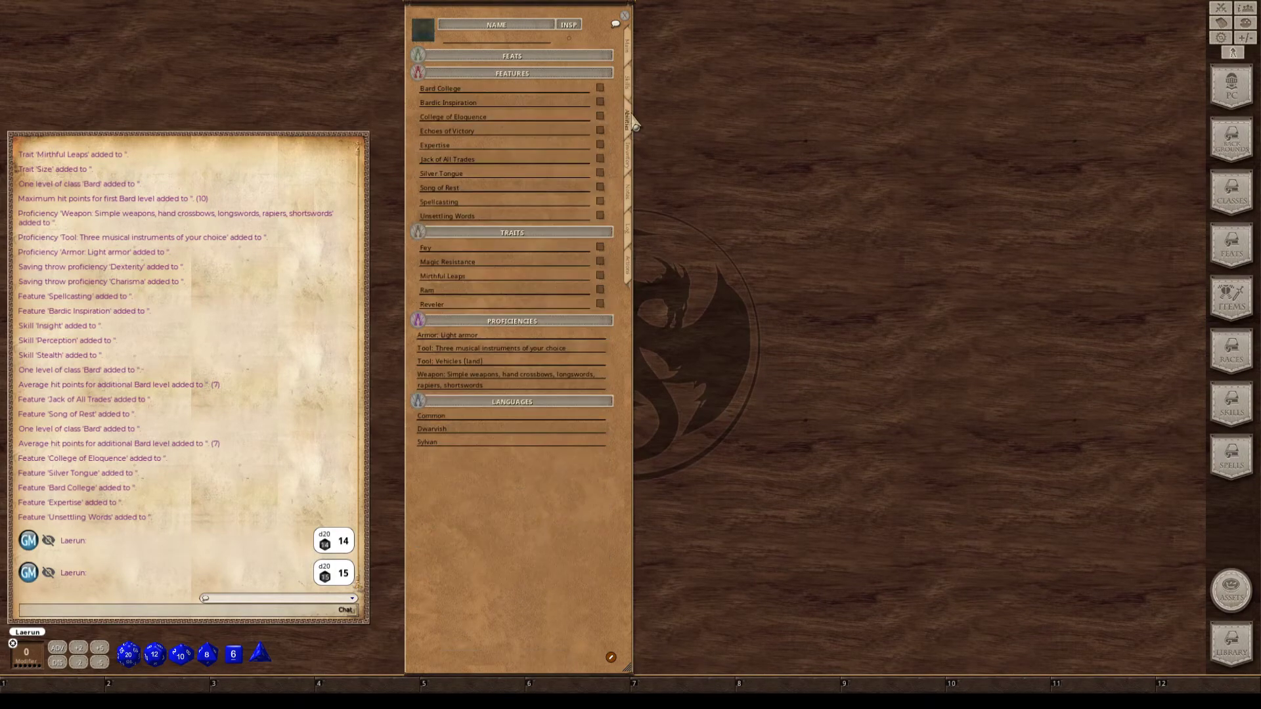
click(639, 166)
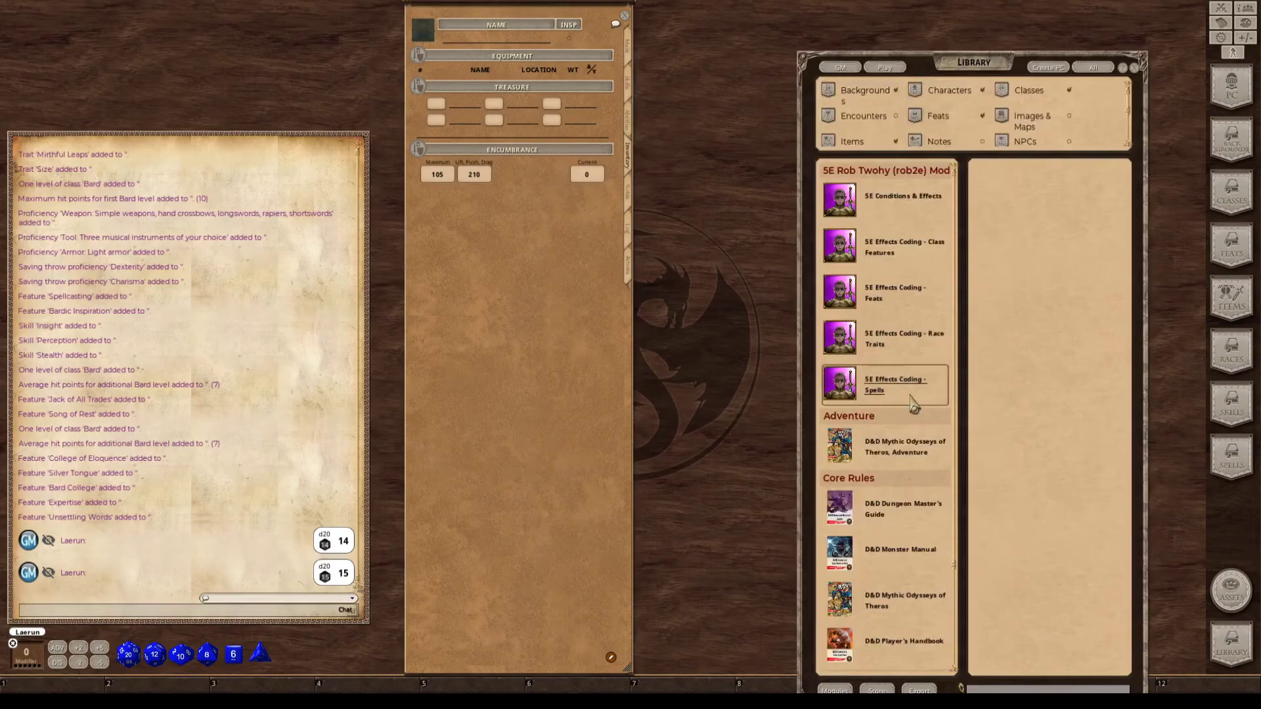
scroll(913, 408, down, 3)
click(913, 372)
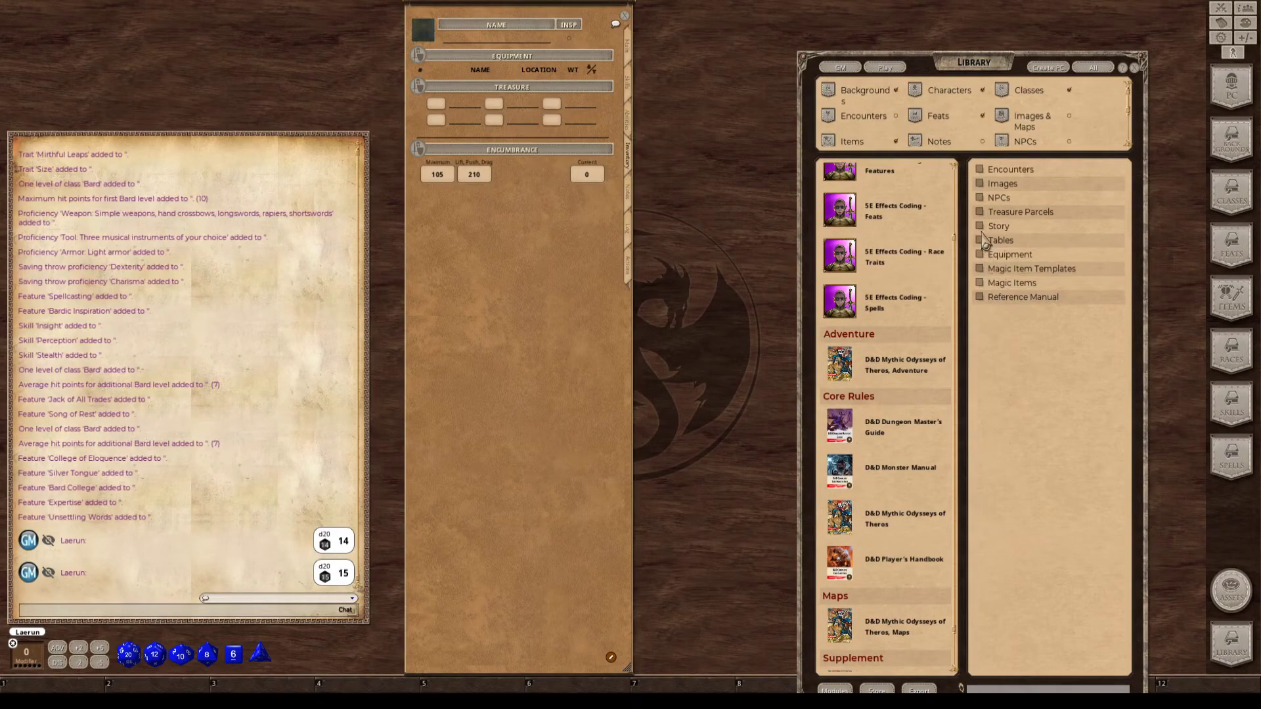
scroll(879, 420, down, 2)
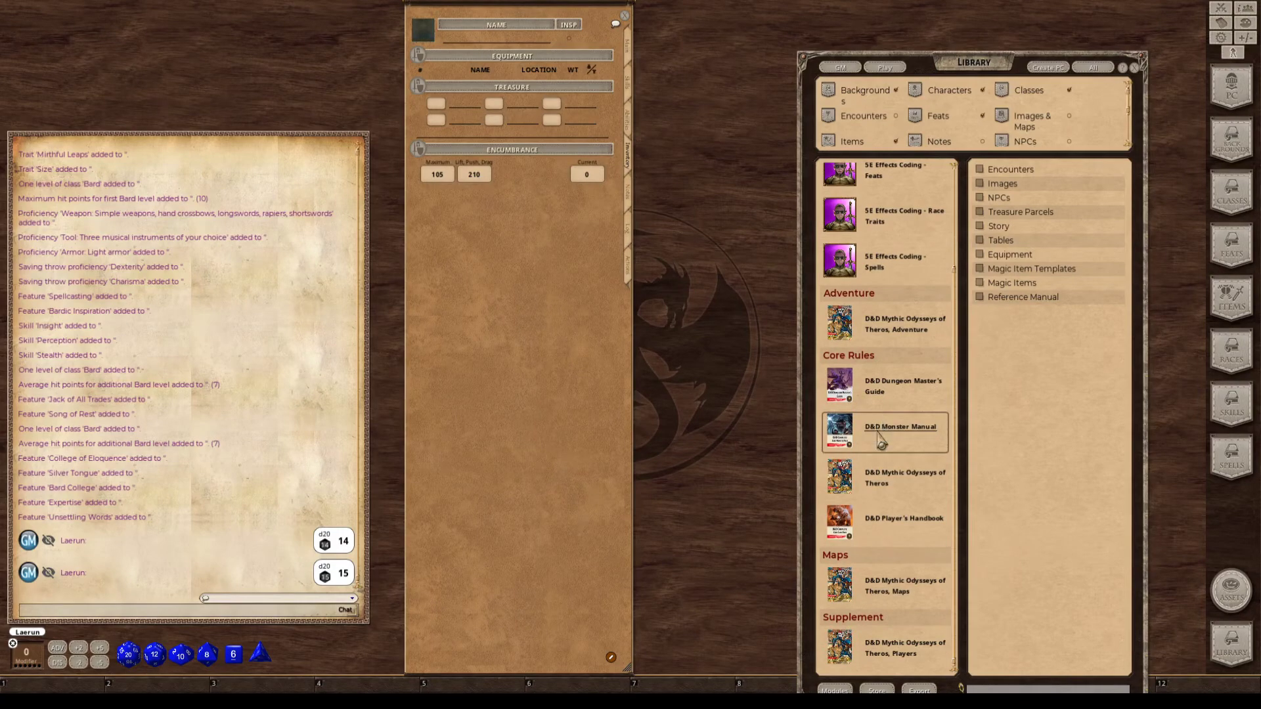
click(893, 478)
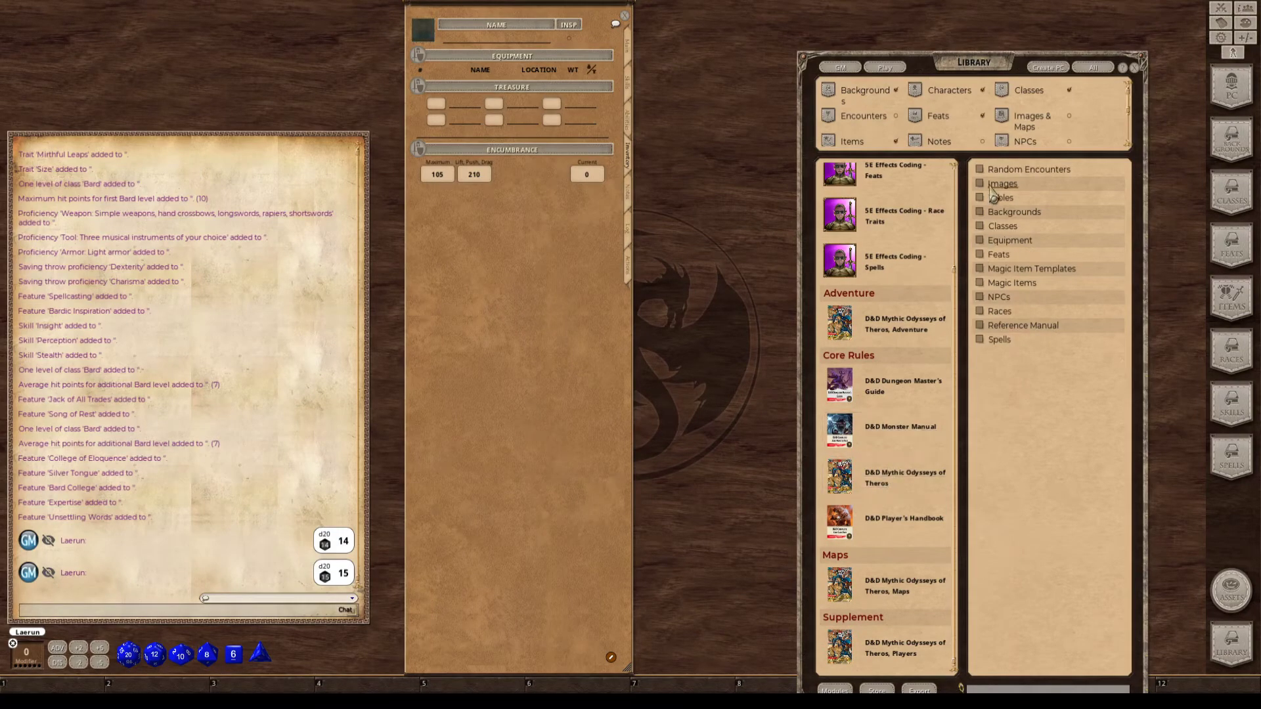
click(983, 326)
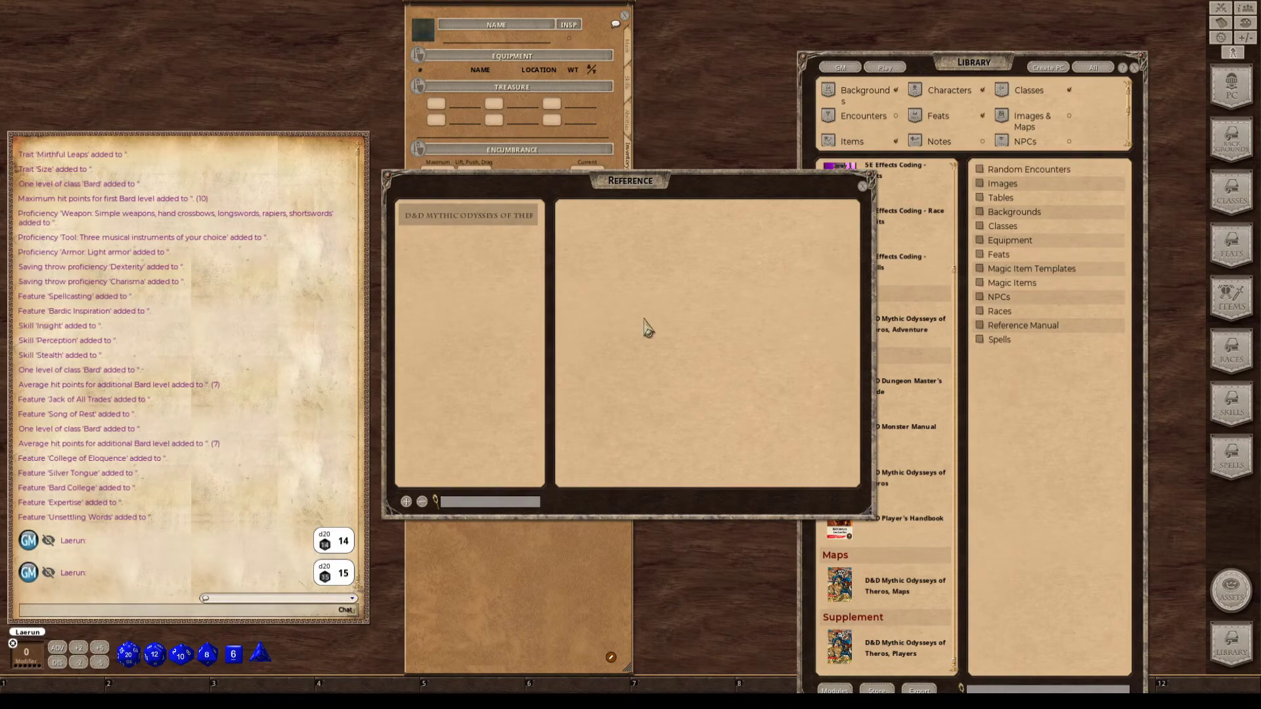
Open the Piety page under Chapter 2 - Gods of Theros, with the reference window enlarged to nearly full screen height.
click(479, 218)
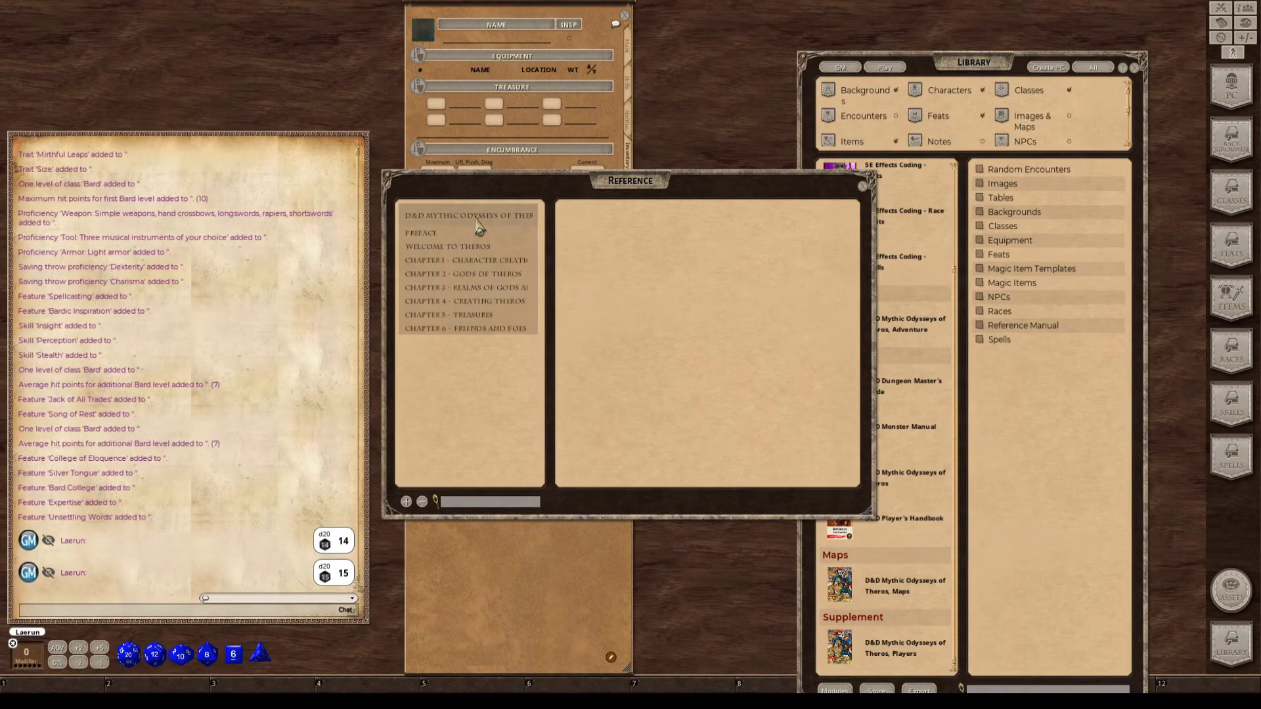
click(428, 276)
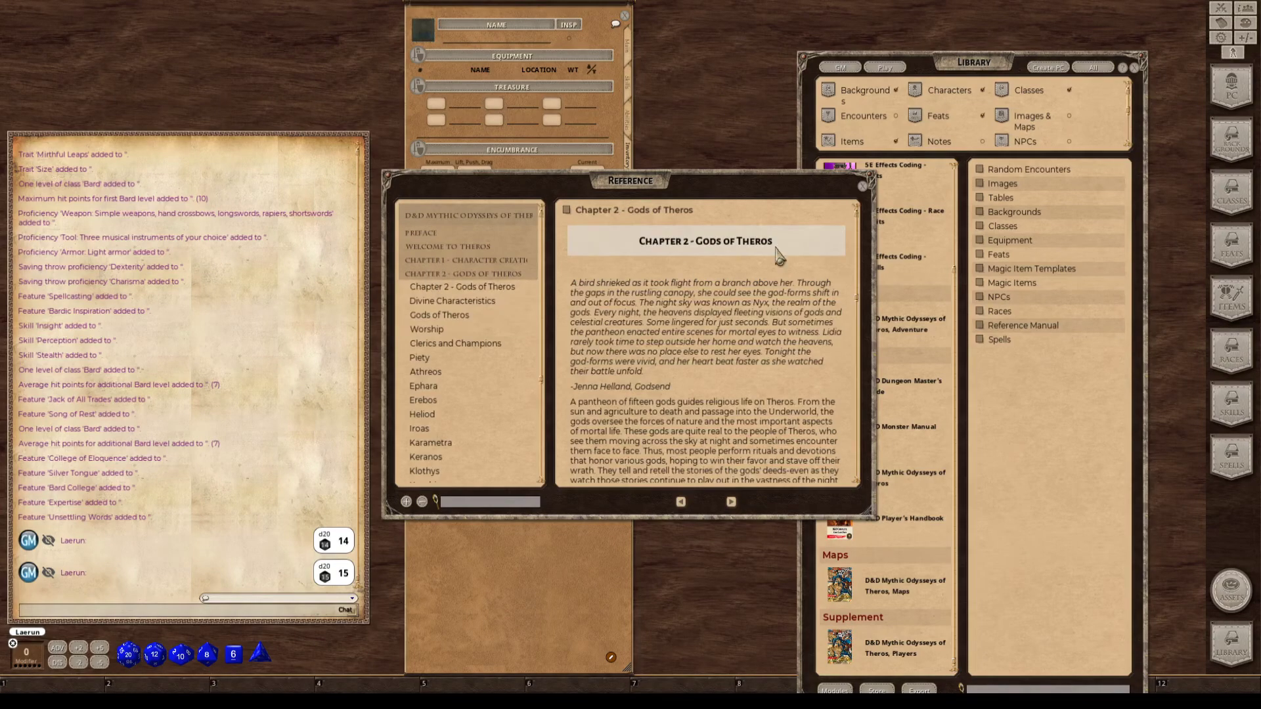
drag(814, 191, 987, 14)
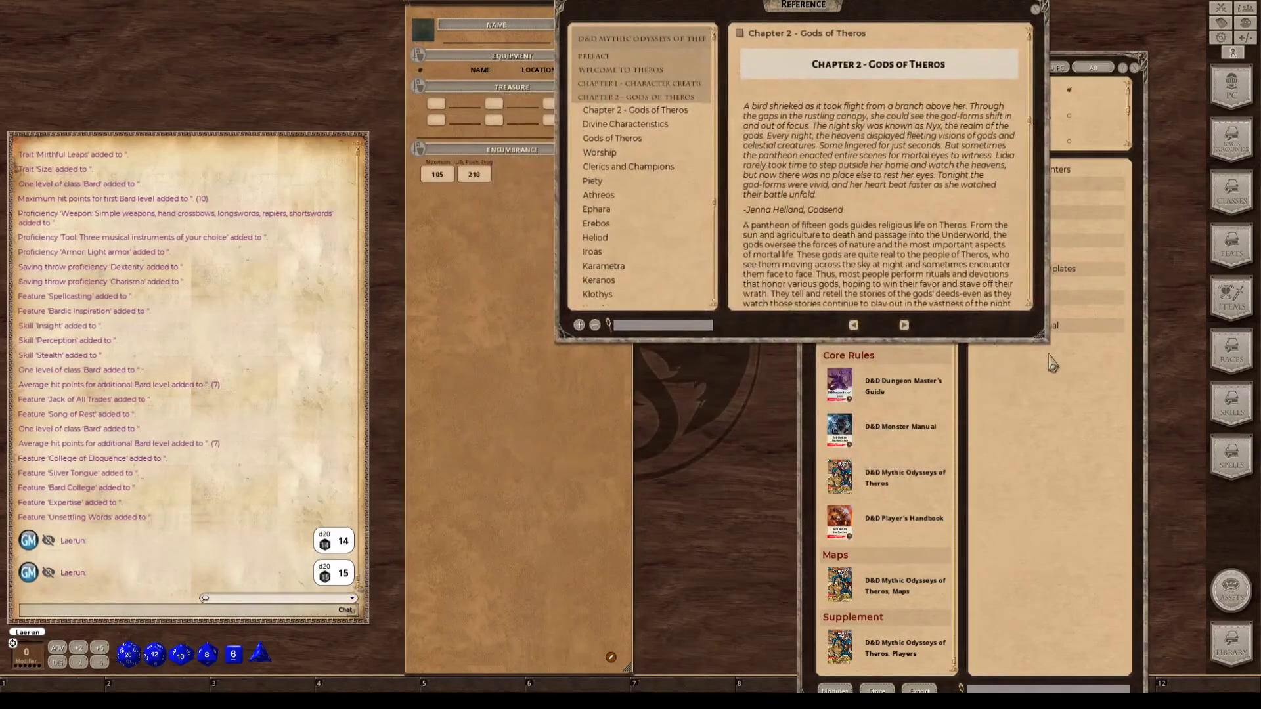
drag(1044, 338, 1047, 682)
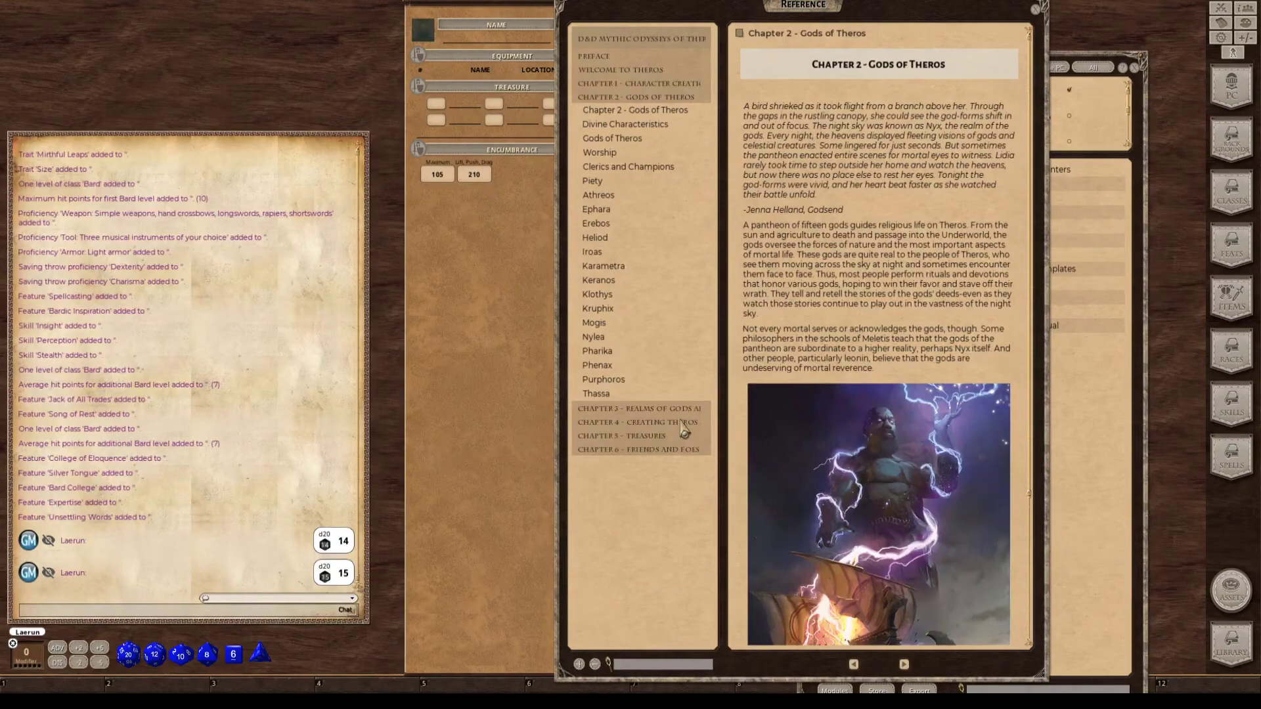
click(591, 181)
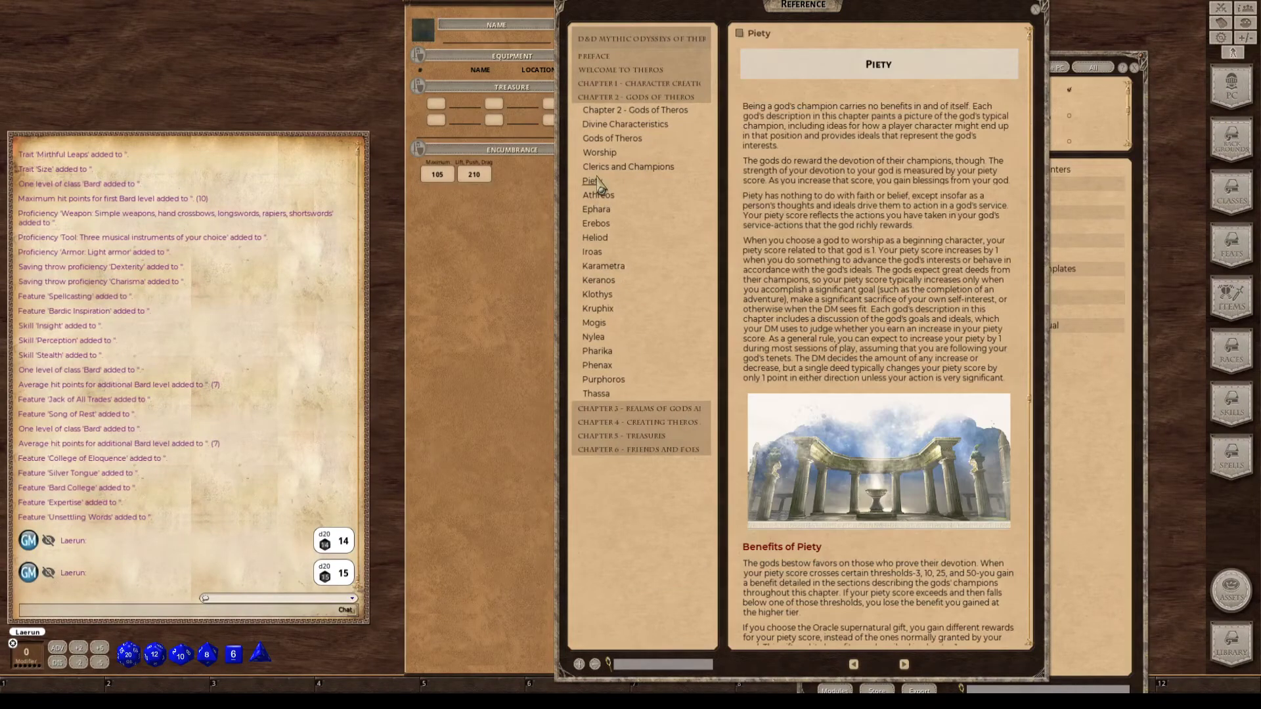
Read the Piety page's sections on benefits, inspiration, impiety and changing gods, and return to its beginning.
key(ctrl)
scroll(932, 324, down, 5)
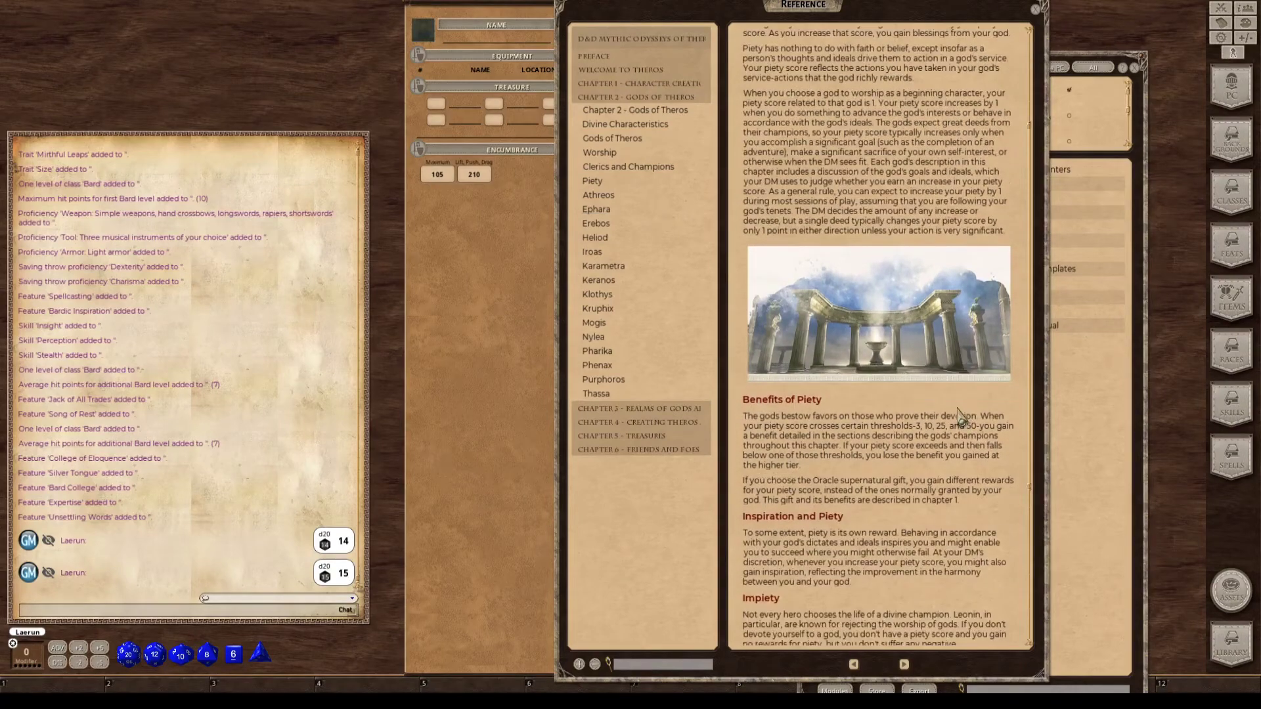
scroll(957, 410, down, 3)
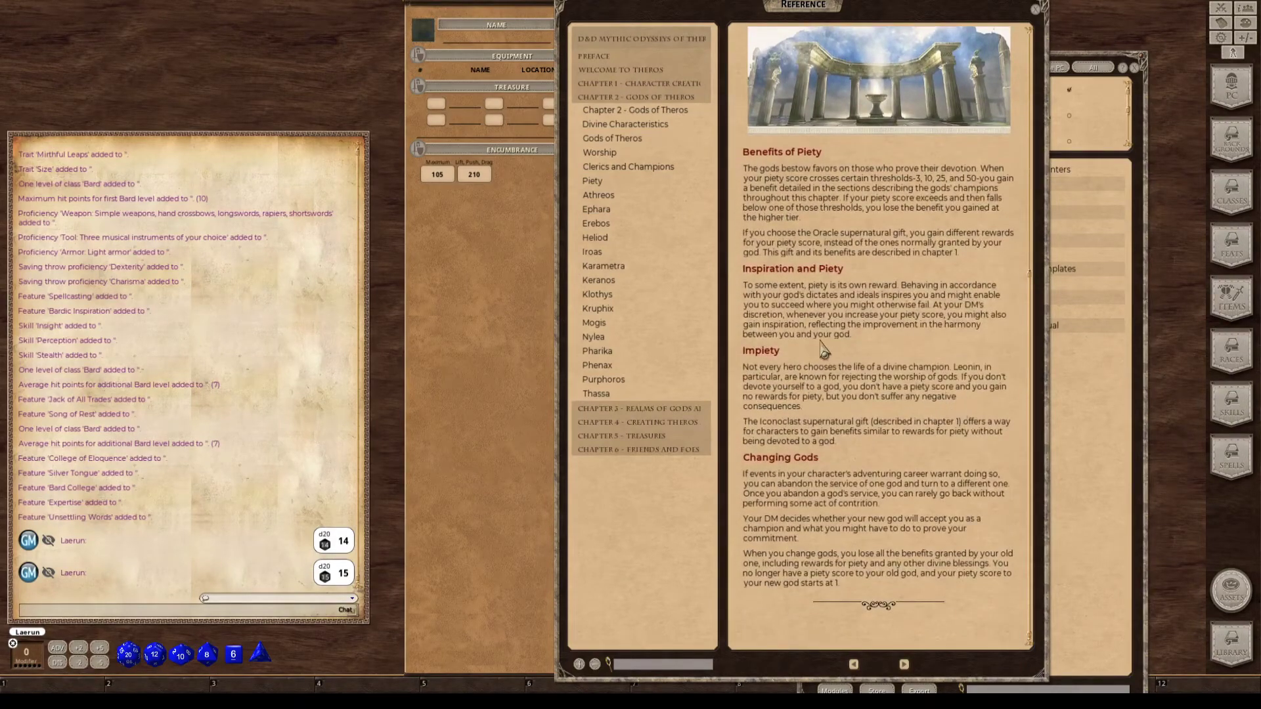
scroll(830, 312, up, 1)
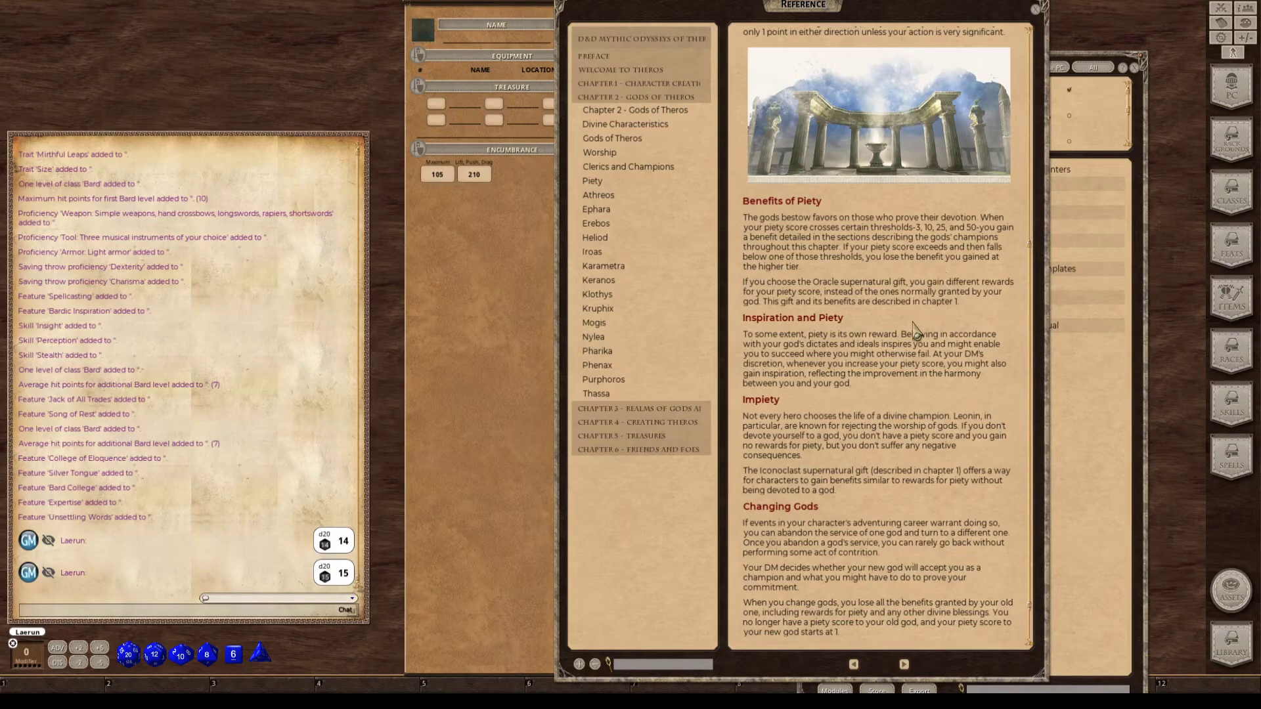
scroll(853, 351, up, 3)
scroll(854, 352, up, 5)
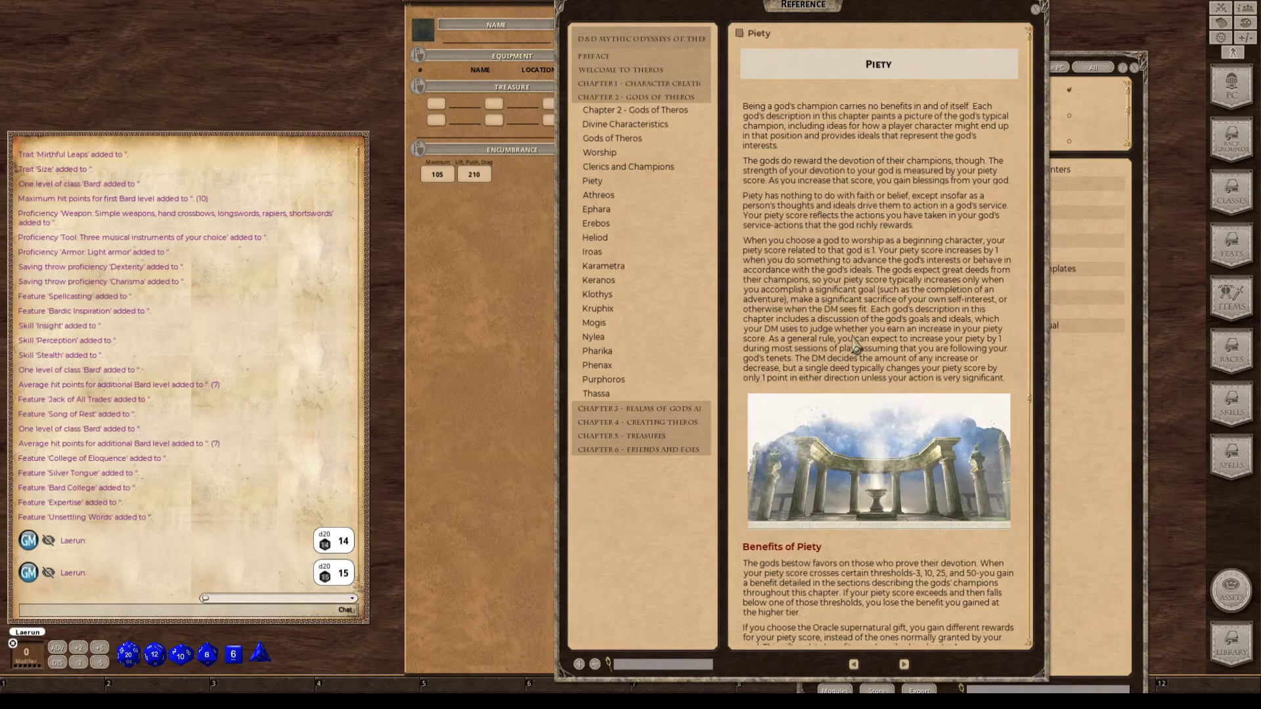
Look through the reference entries for the gods Athreos, Ephara, Erebos, Heliod, Iroas and Keranos.
click(599, 195)
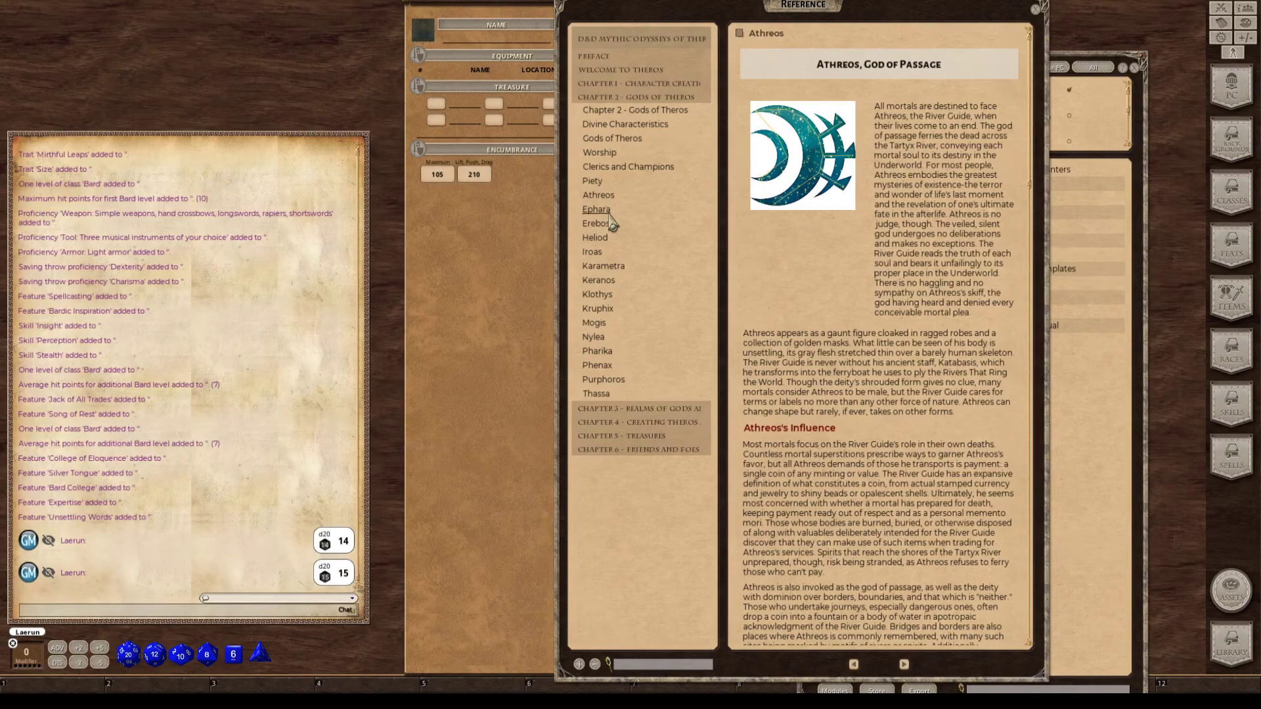
click(597, 210)
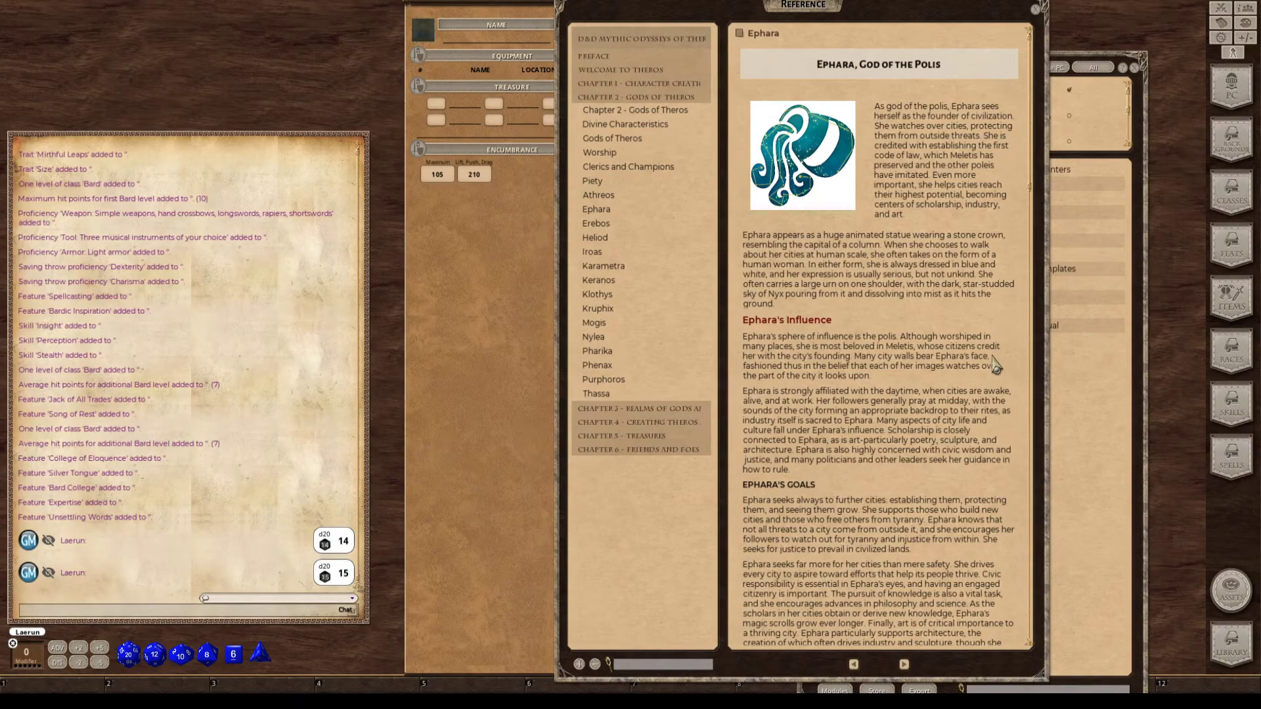
scroll(892, 380, down, 3)
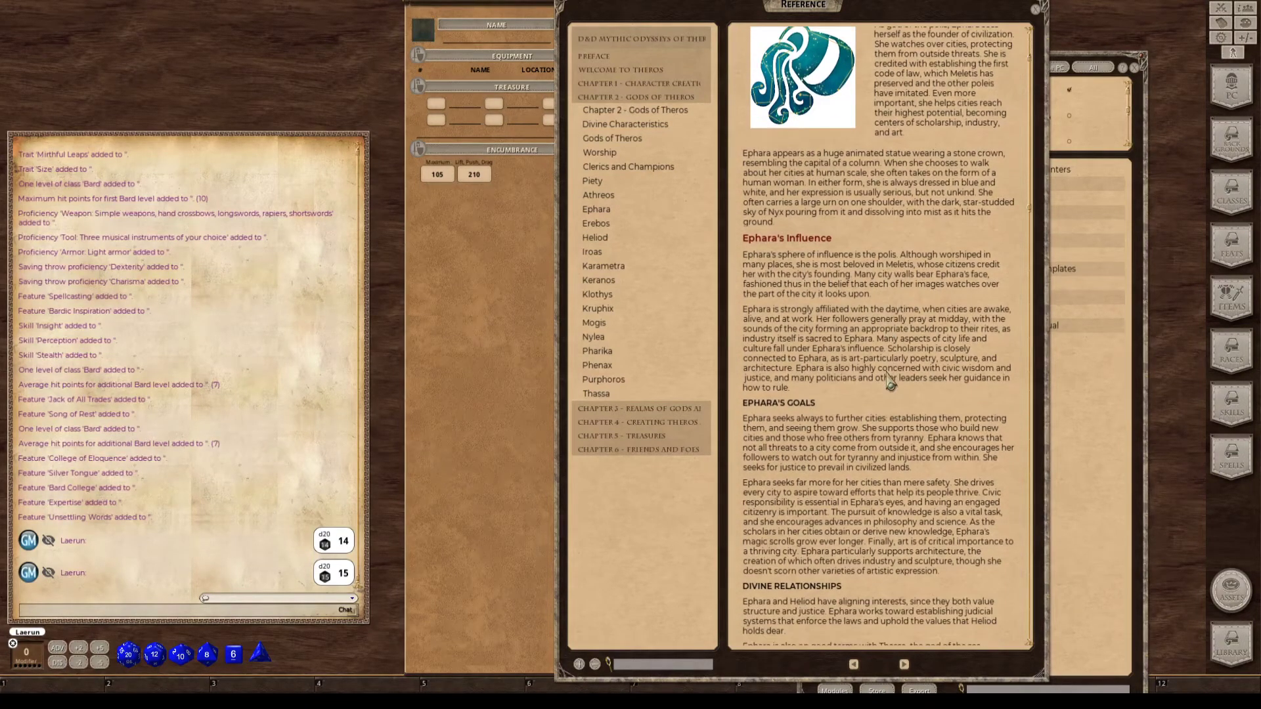
scroll(891, 380, down, 3)
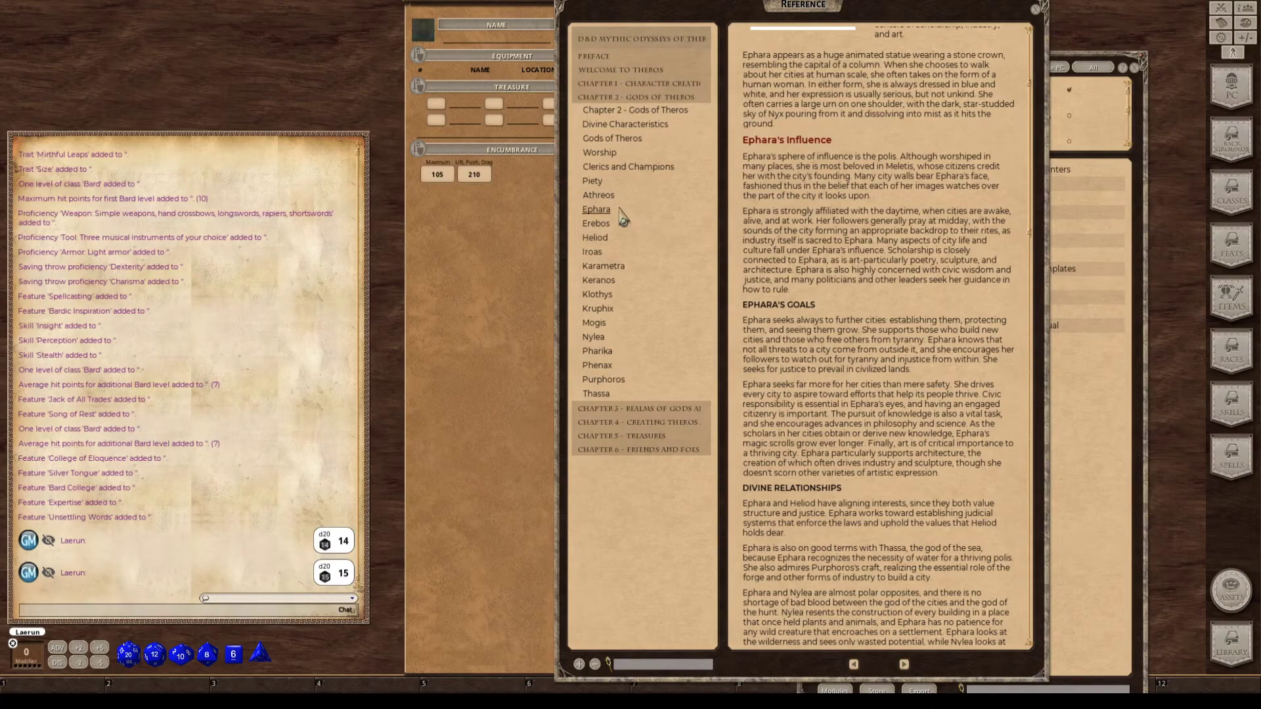
click(603, 227)
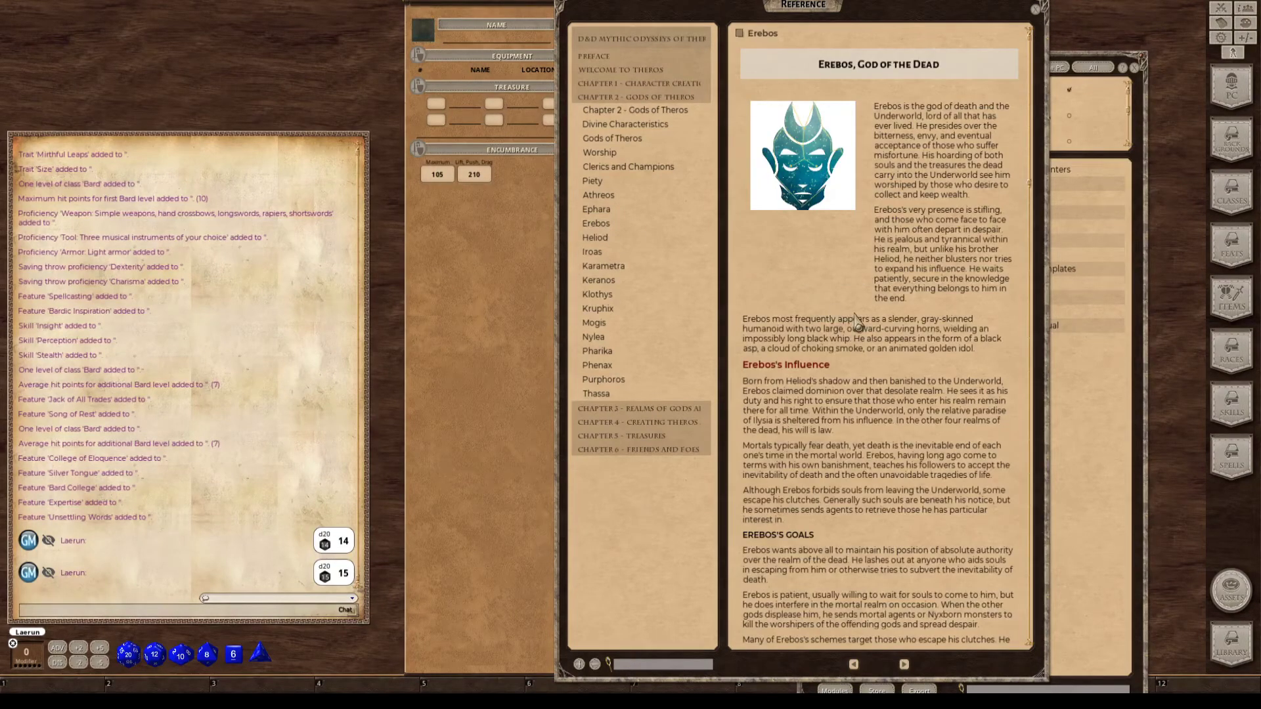
click(597, 240)
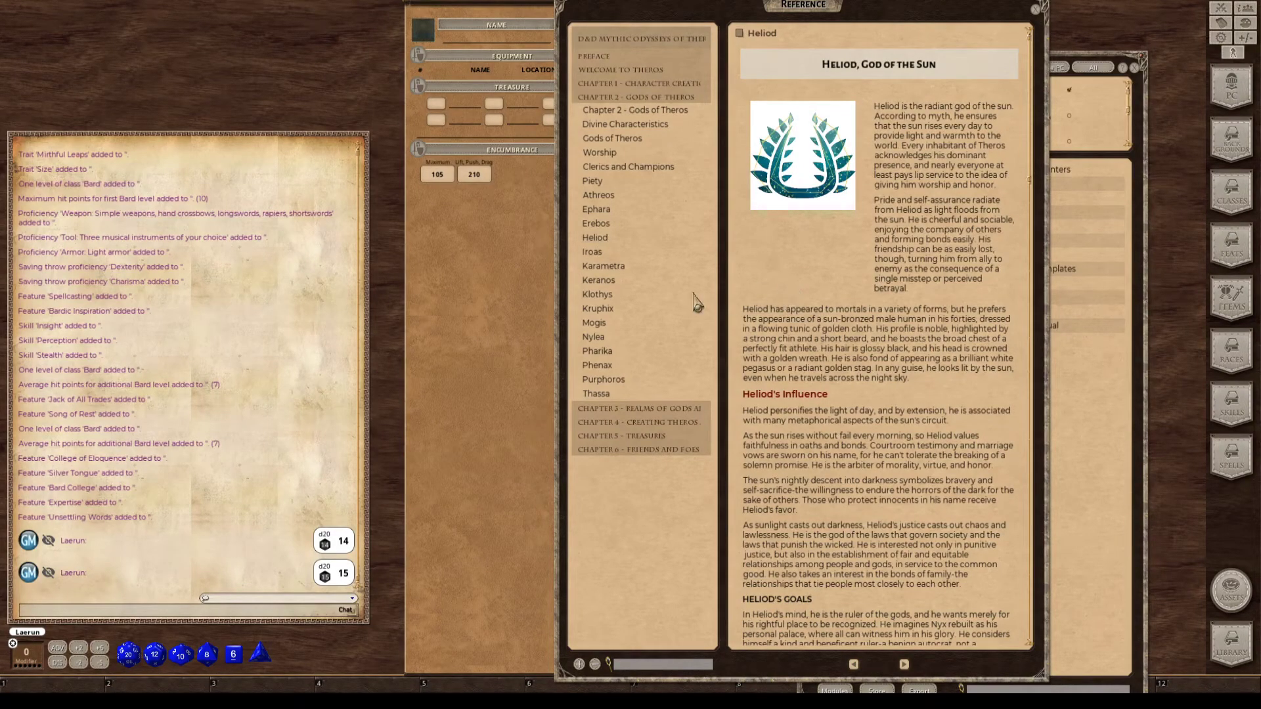
click(593, 253)
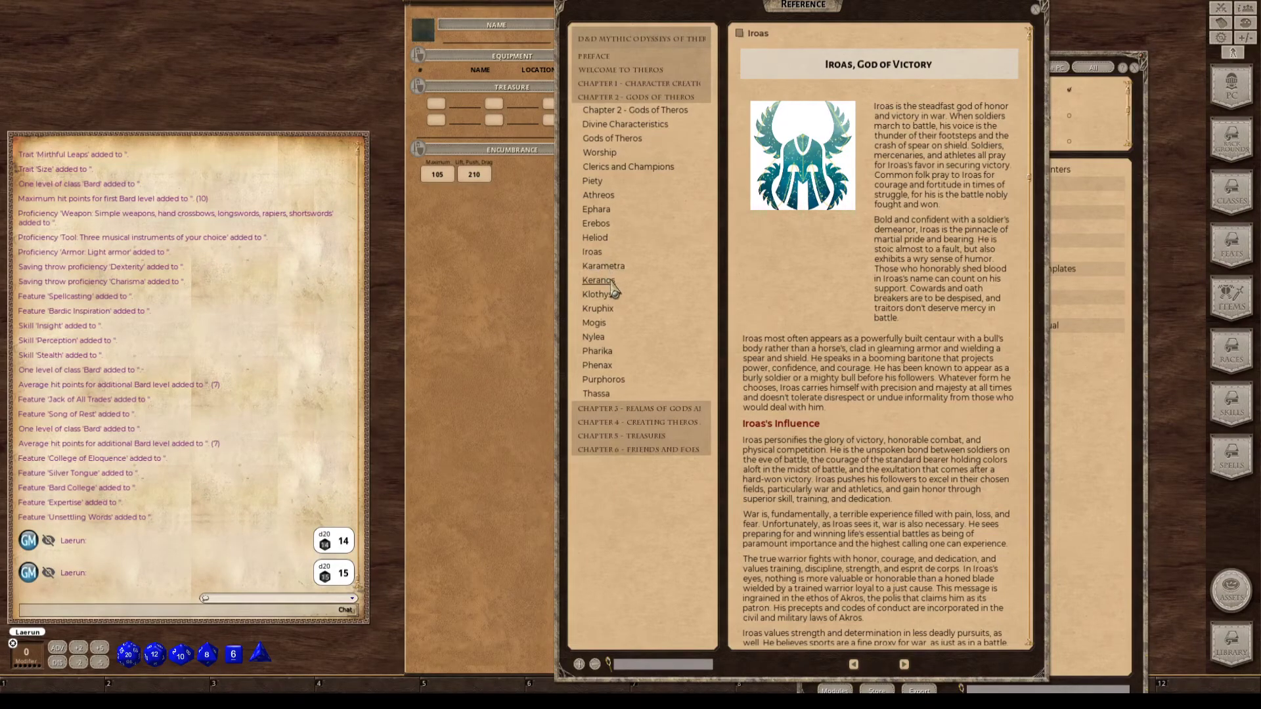
click(599, 281)
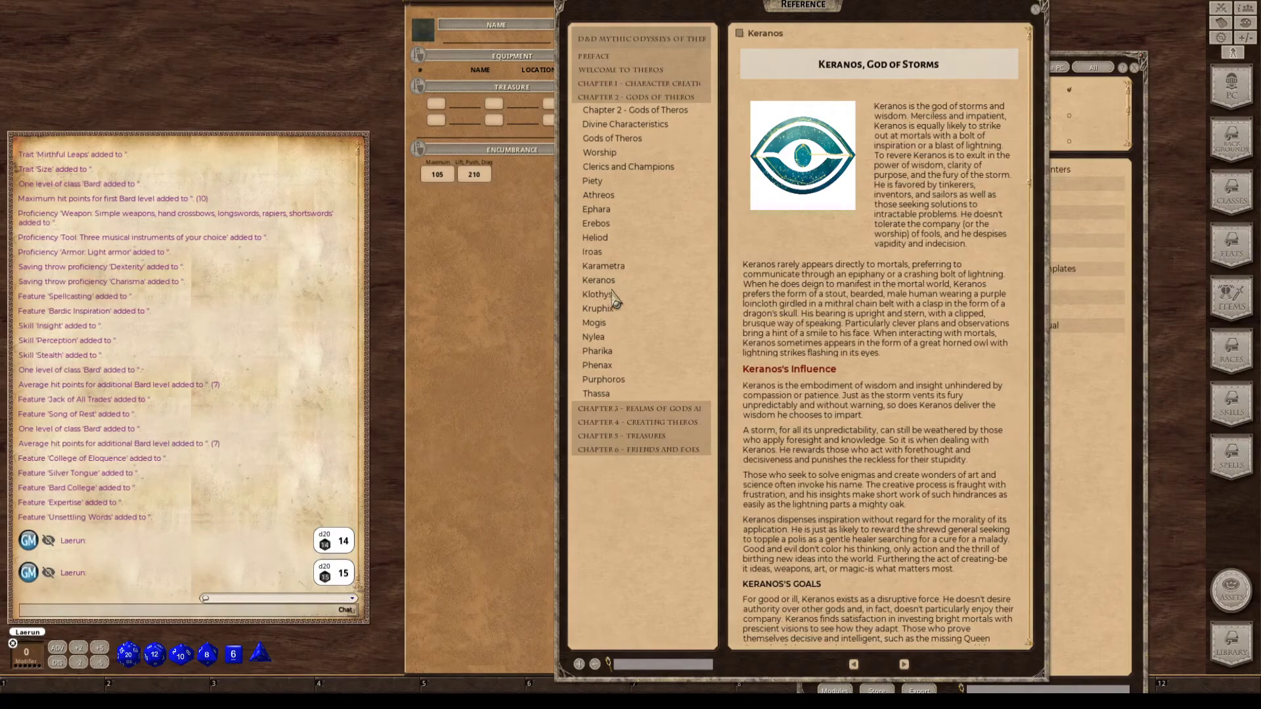
Look through the reference entries for the gods Klothys, Kruphix, Mogis, Nylea, Pharika and Phenax.
click(612, 296)
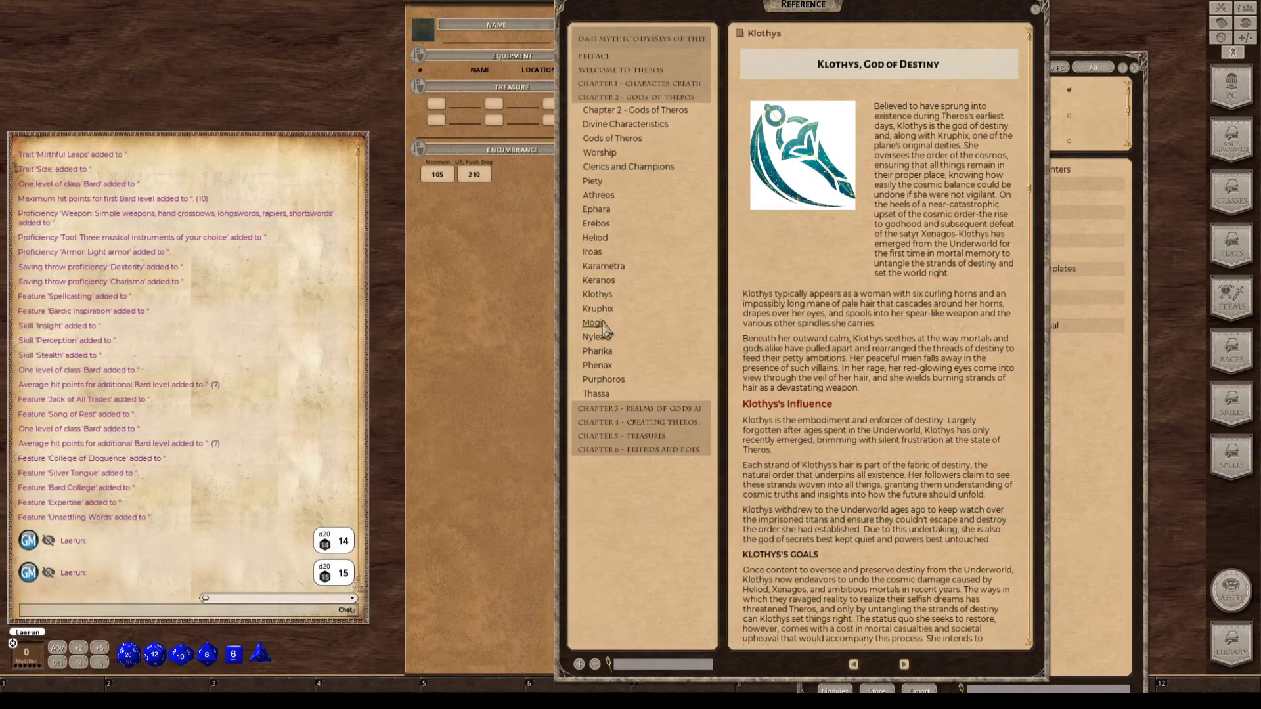
click(599, 309)
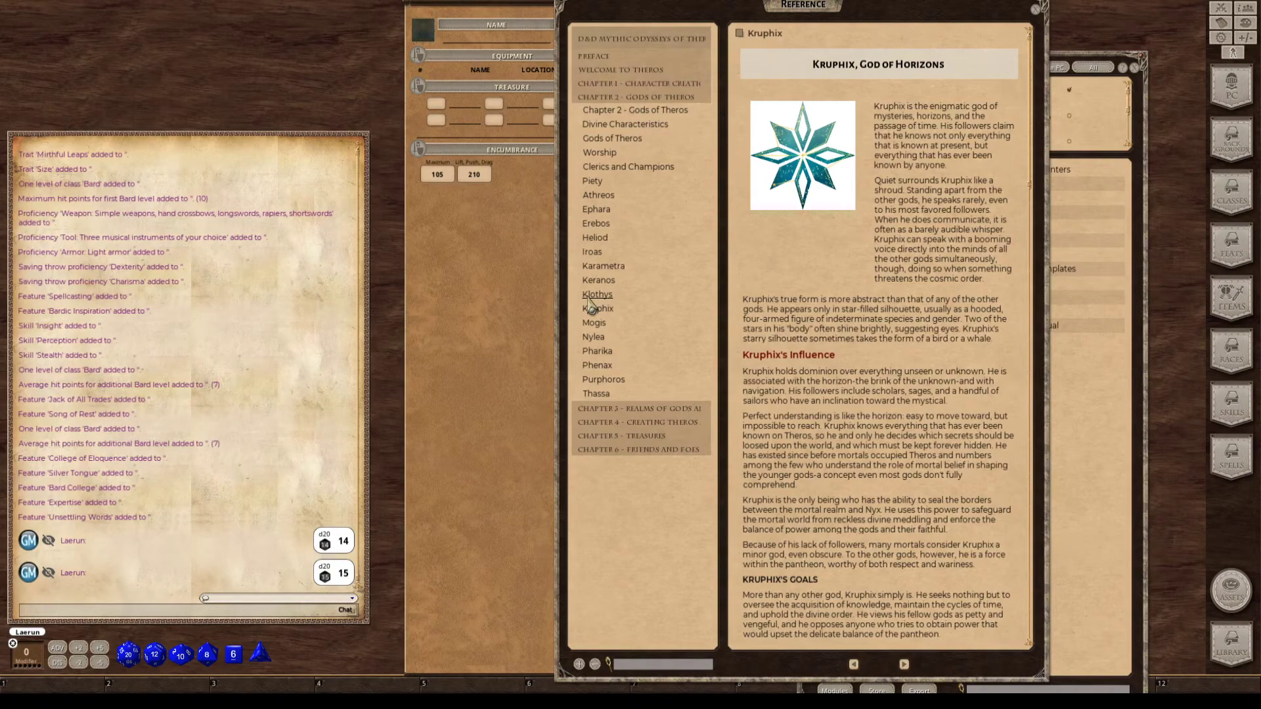
key(ctrl)
click(607, 324)
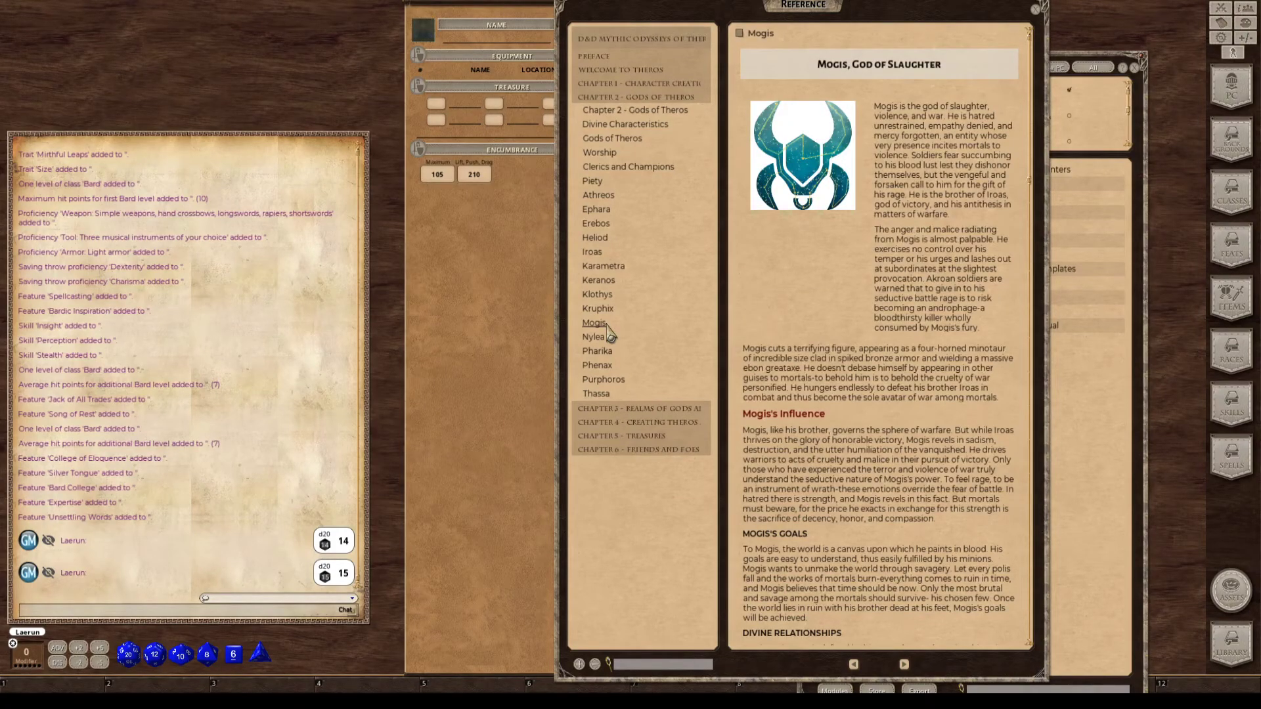
click(604, 339)
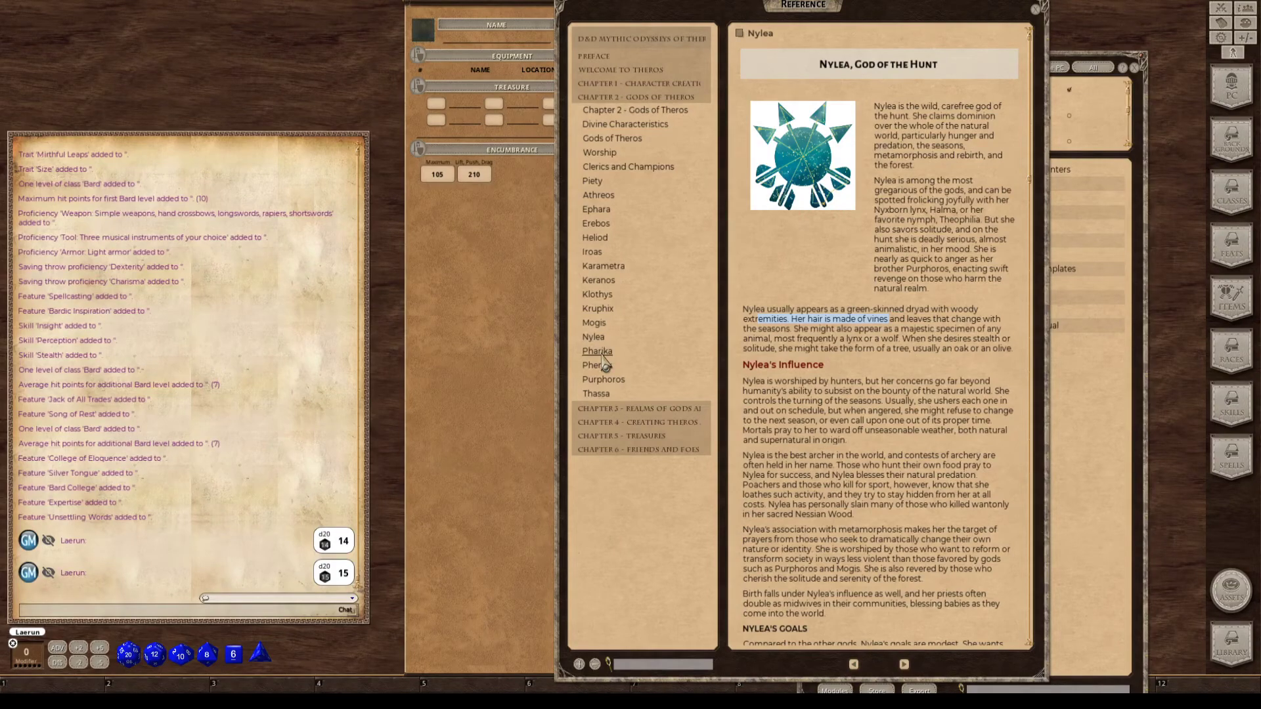
click(602, 353)
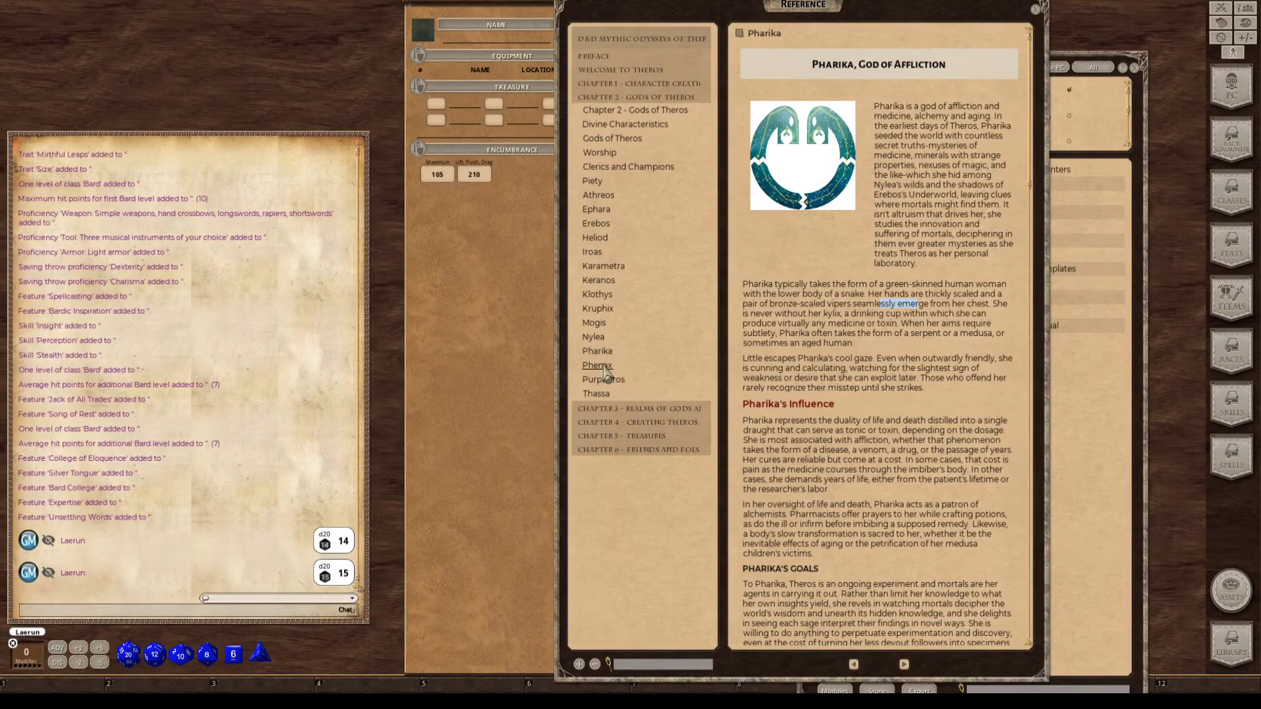
click(604, 367)
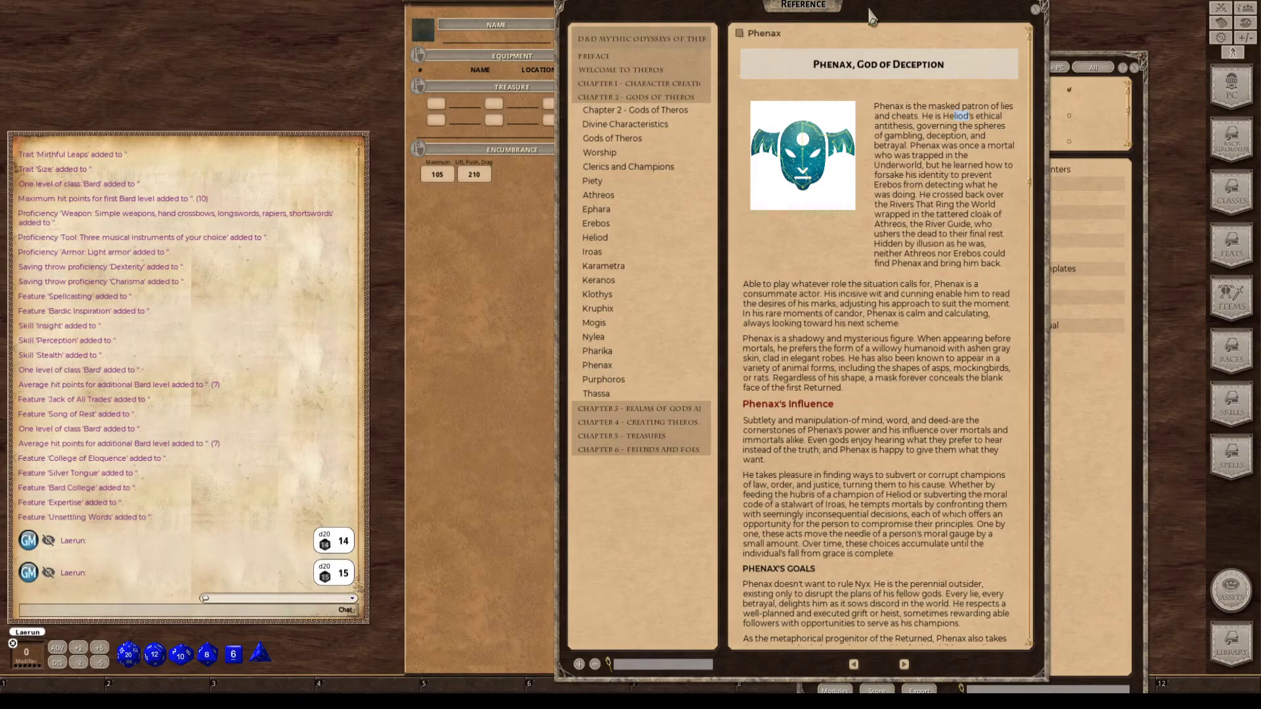
Move the reference window beside the character sheet so that it no longer covers the sheet.
drag(837, 4, 854, 47)
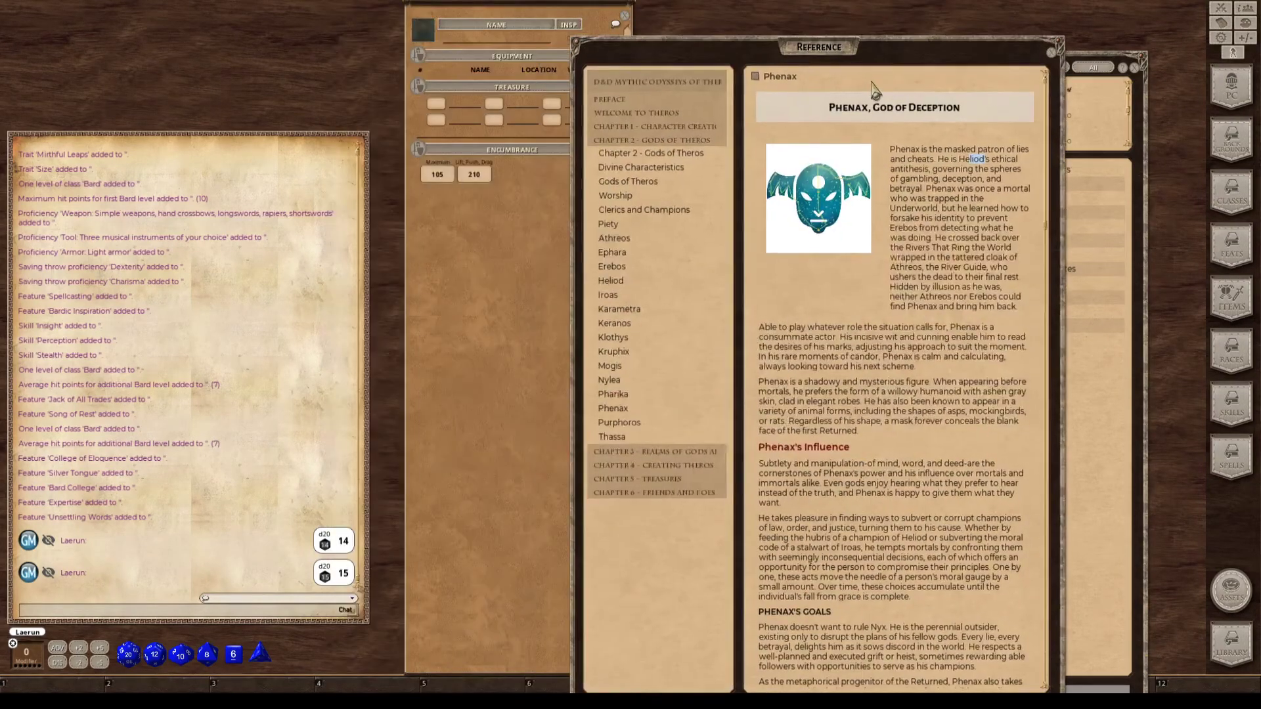
key(ctrl)
drag(882, 48, 1006, 149)
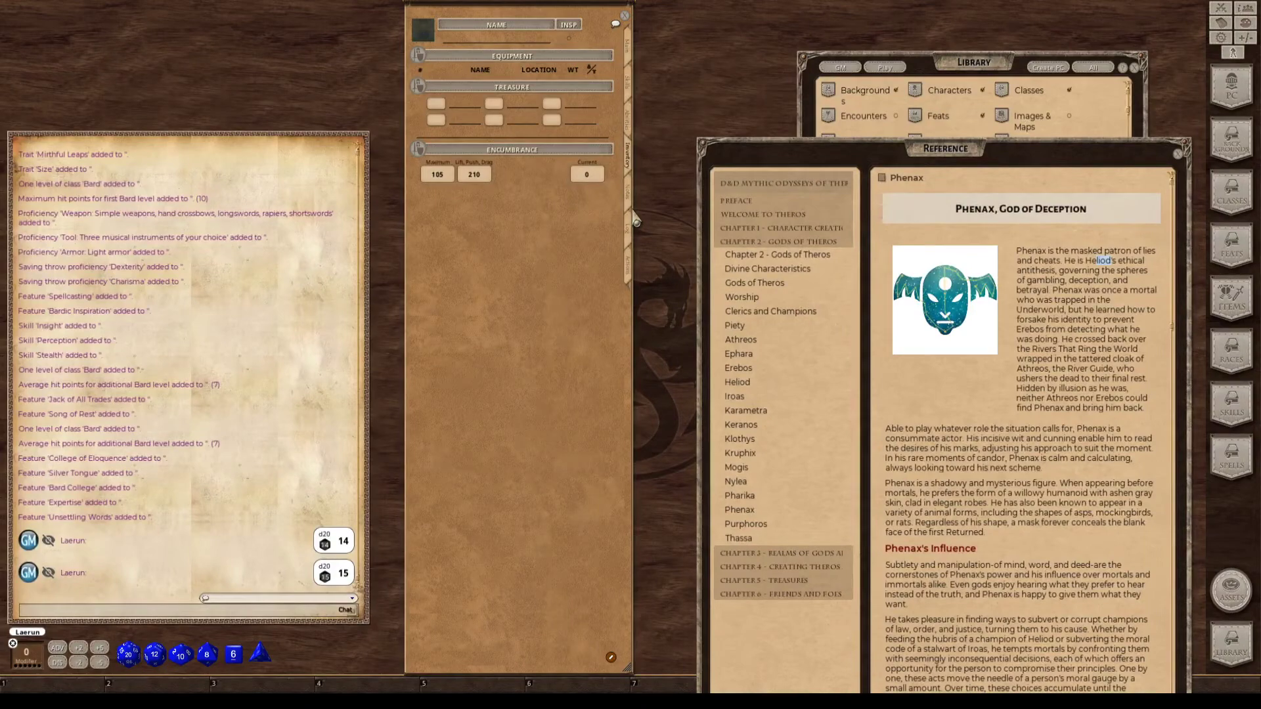
drag(949, 155, 905, 15)
Examine the influence, goals and divine relationships sections in the entries for Phenax and Purphoros.
scroll(980, 559, down, 5)
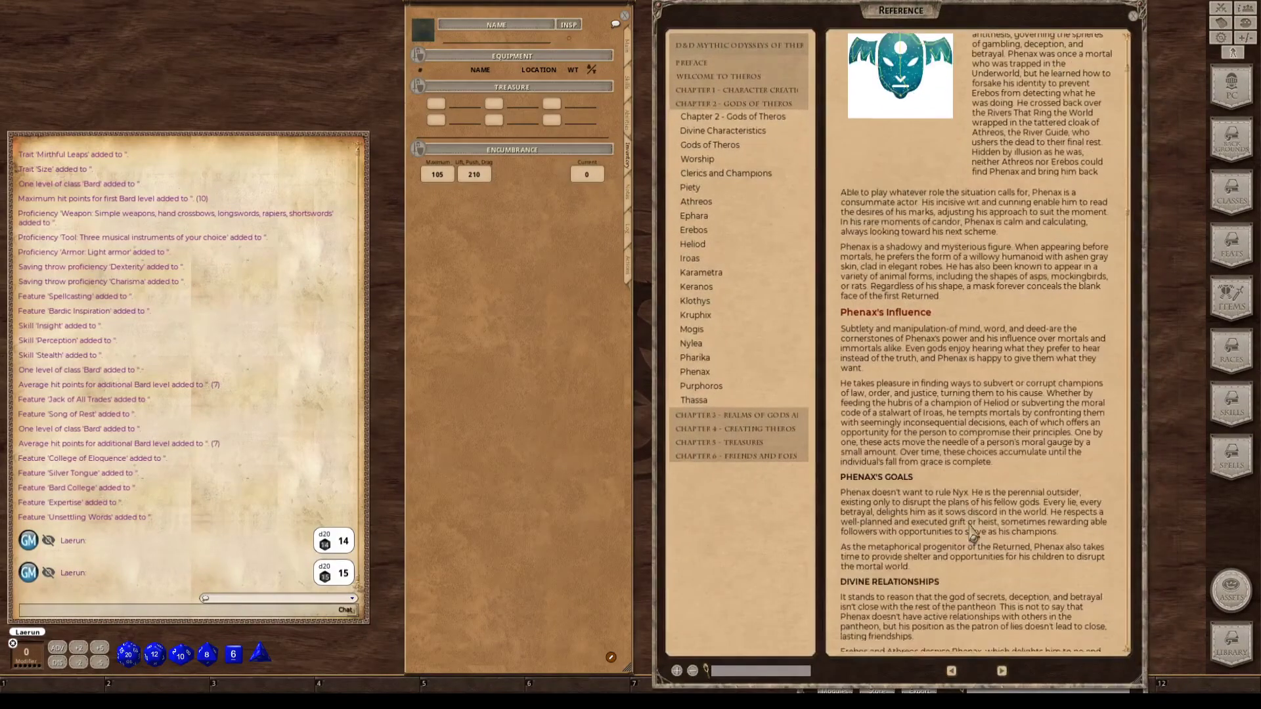
scroll(965, 552, down, 3)
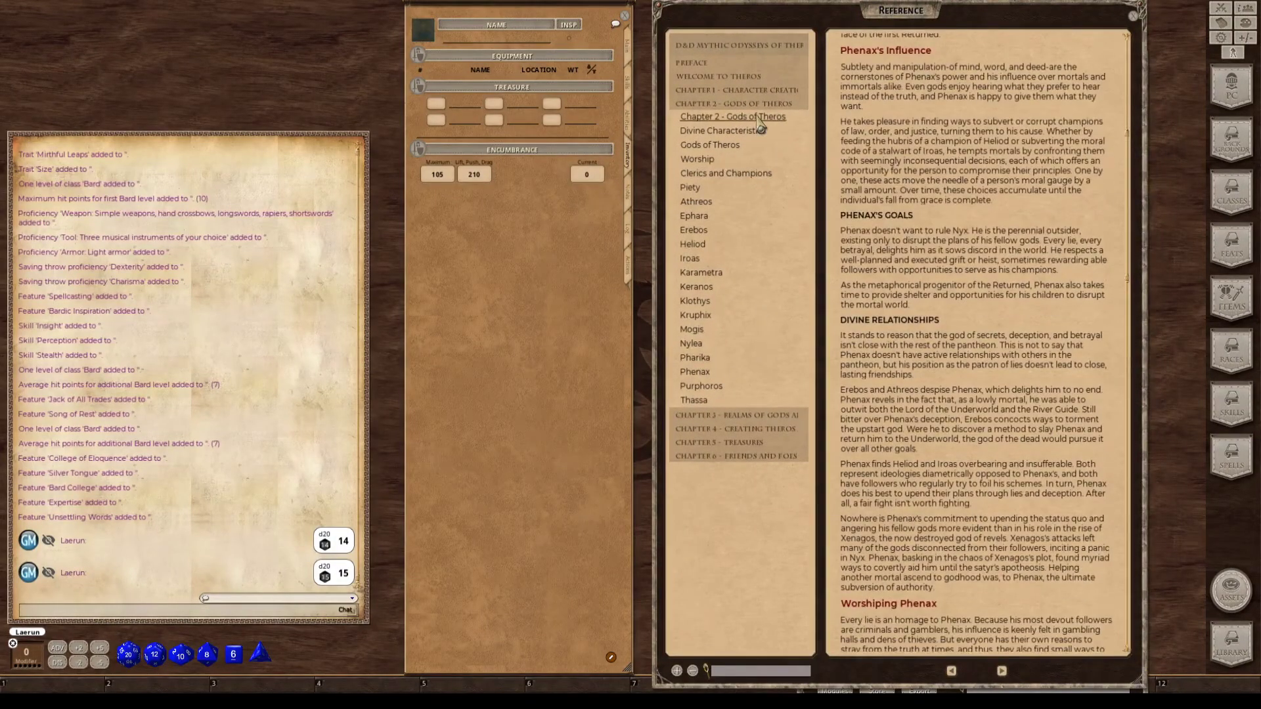
click(708, 387)
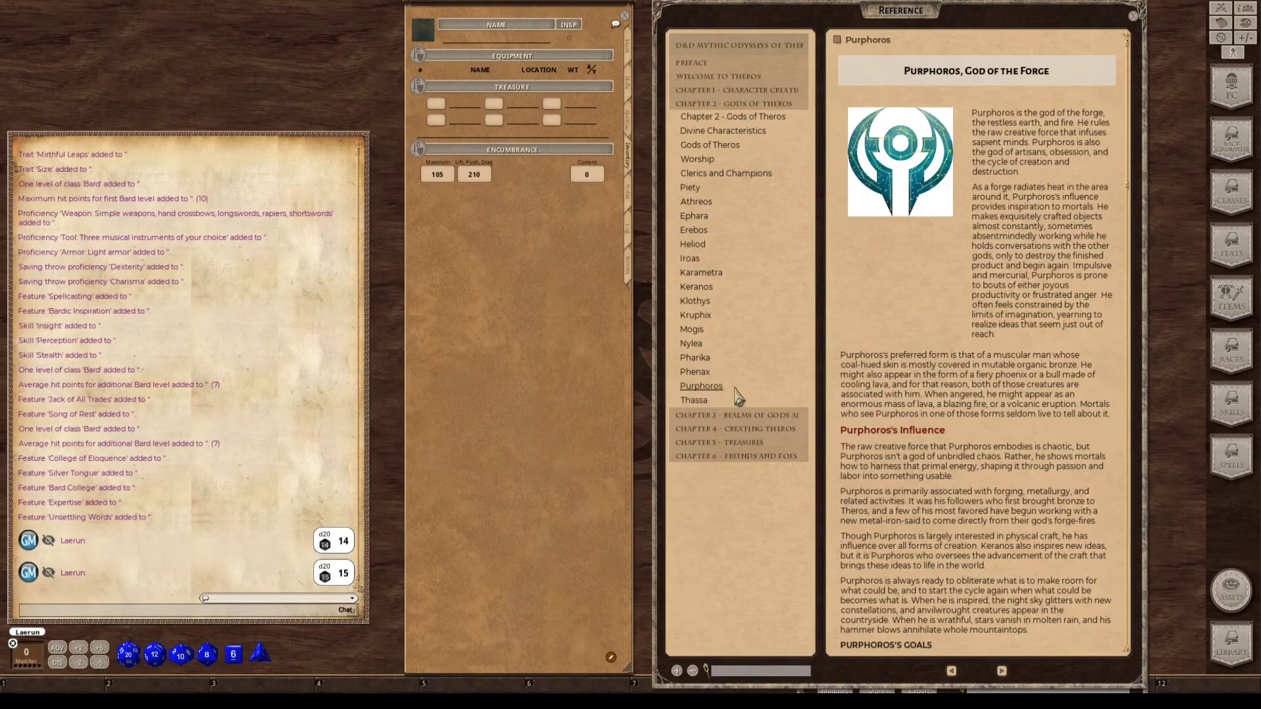
scroll(966, 450, down, 10)
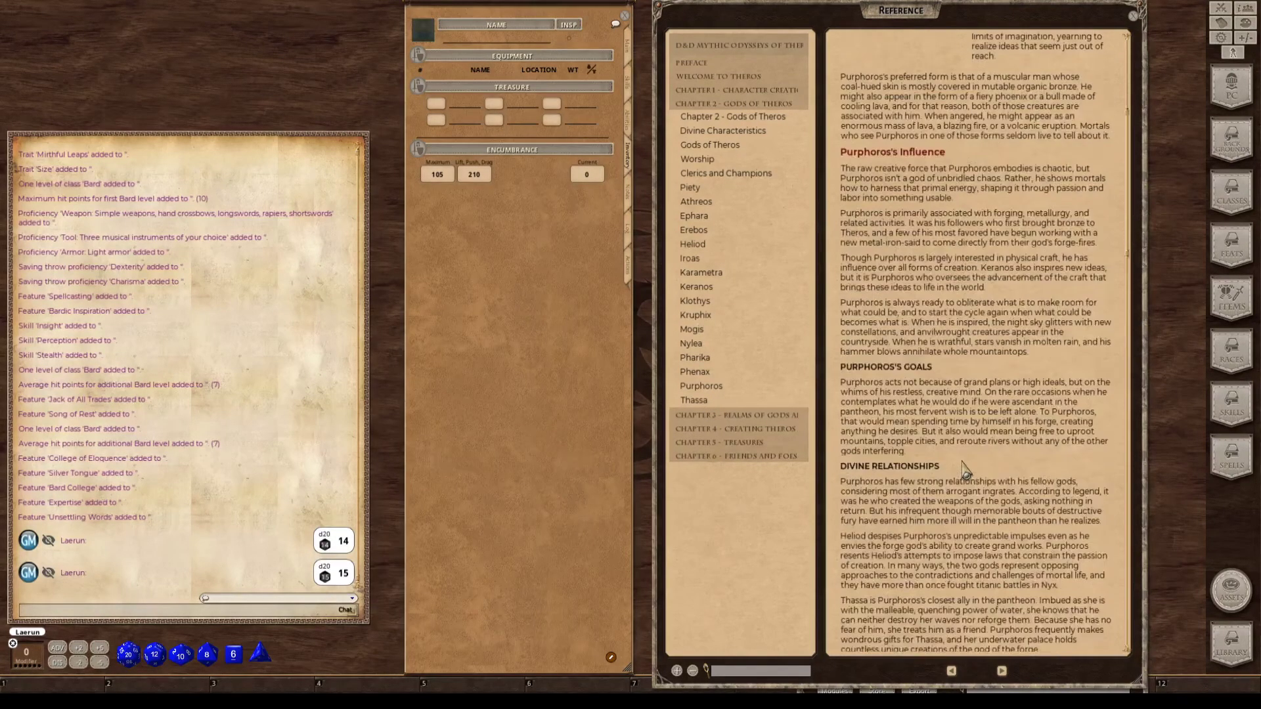
scroll(965, 470, down, 3)
key(ctrl)
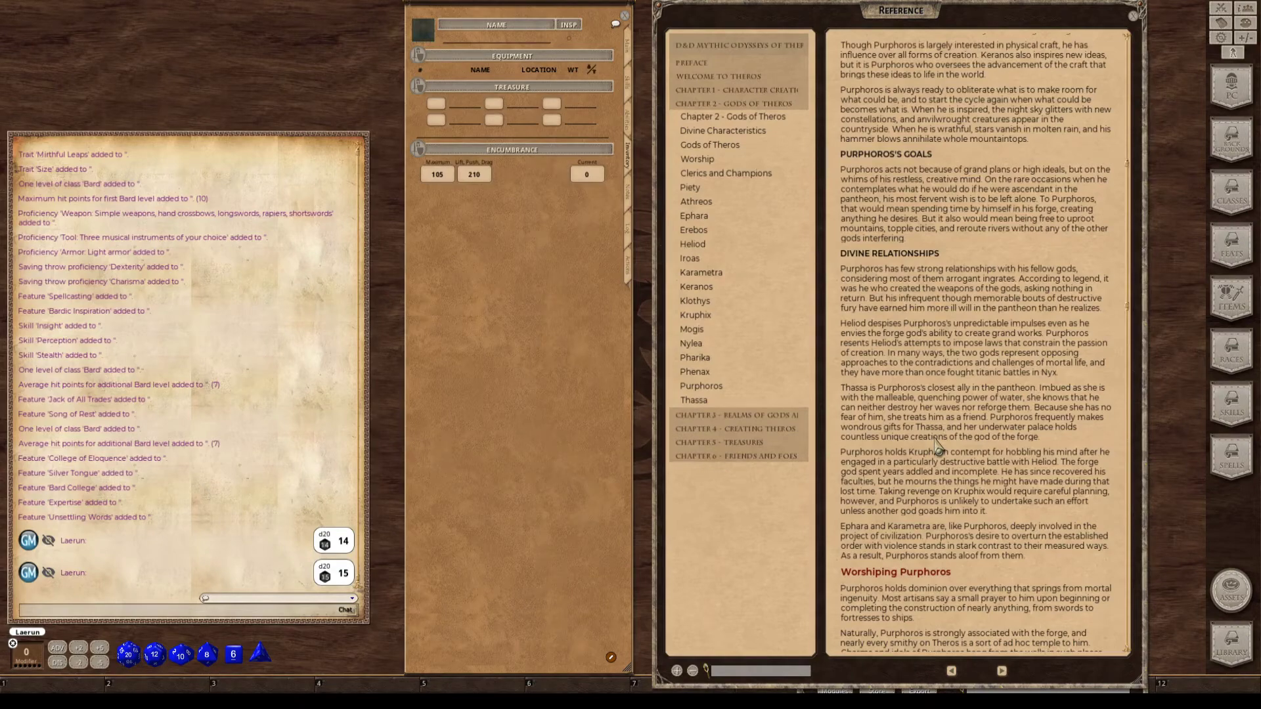
Read Thassa's entry from its beginning down to the rules for earning and losing piety and her piety traits.
click(694, 401)
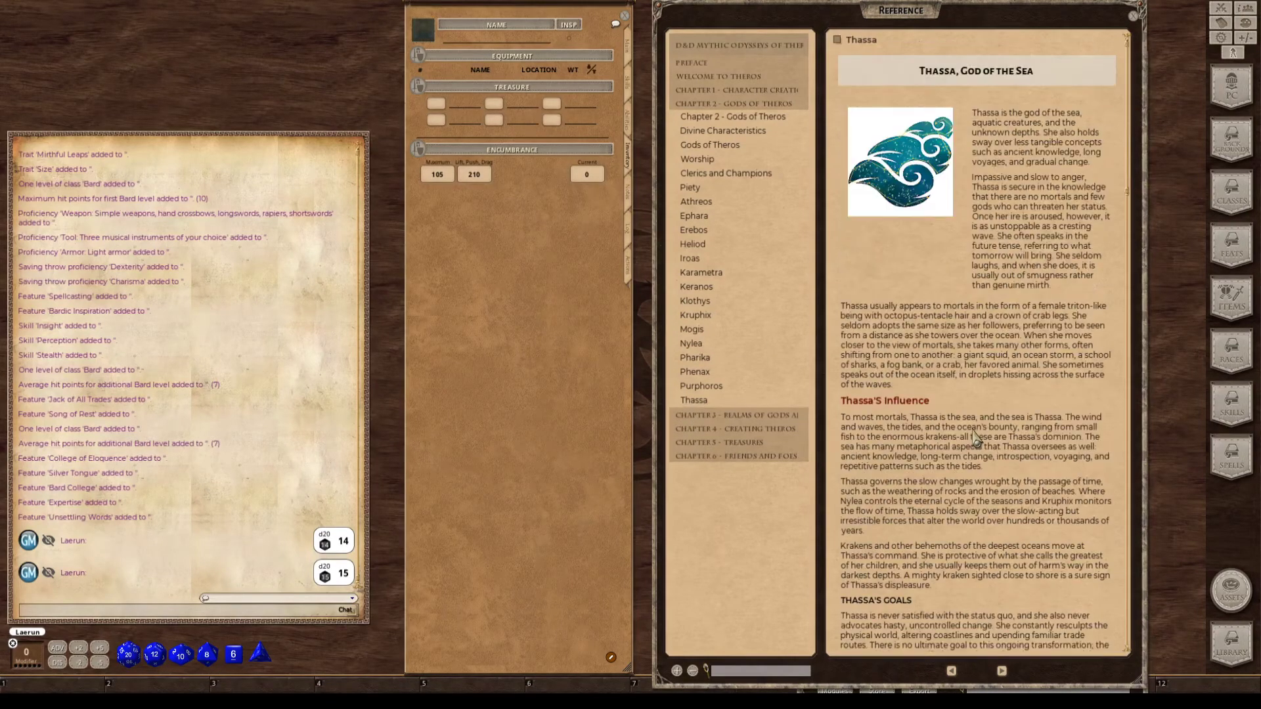
scroll(981, 443, down, 3)
scroll(985, 453, down, 1)
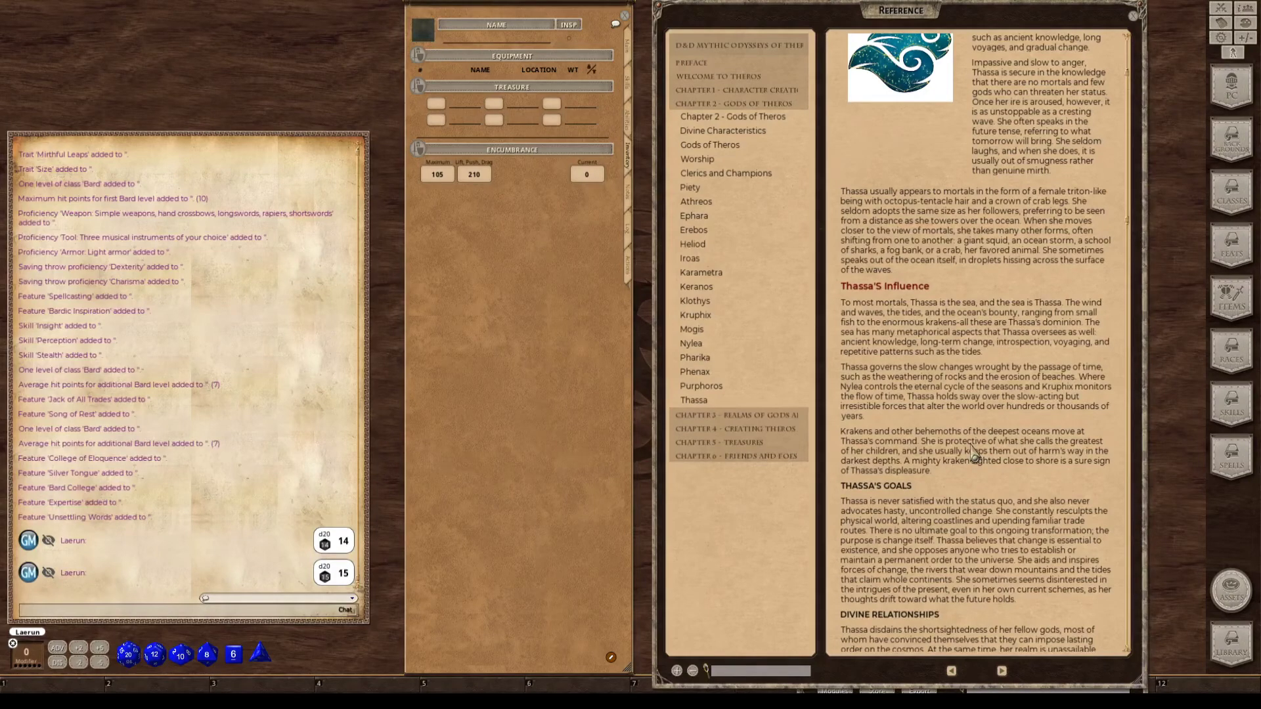
key(ctrl)
scroll(974, 453, down, 3)
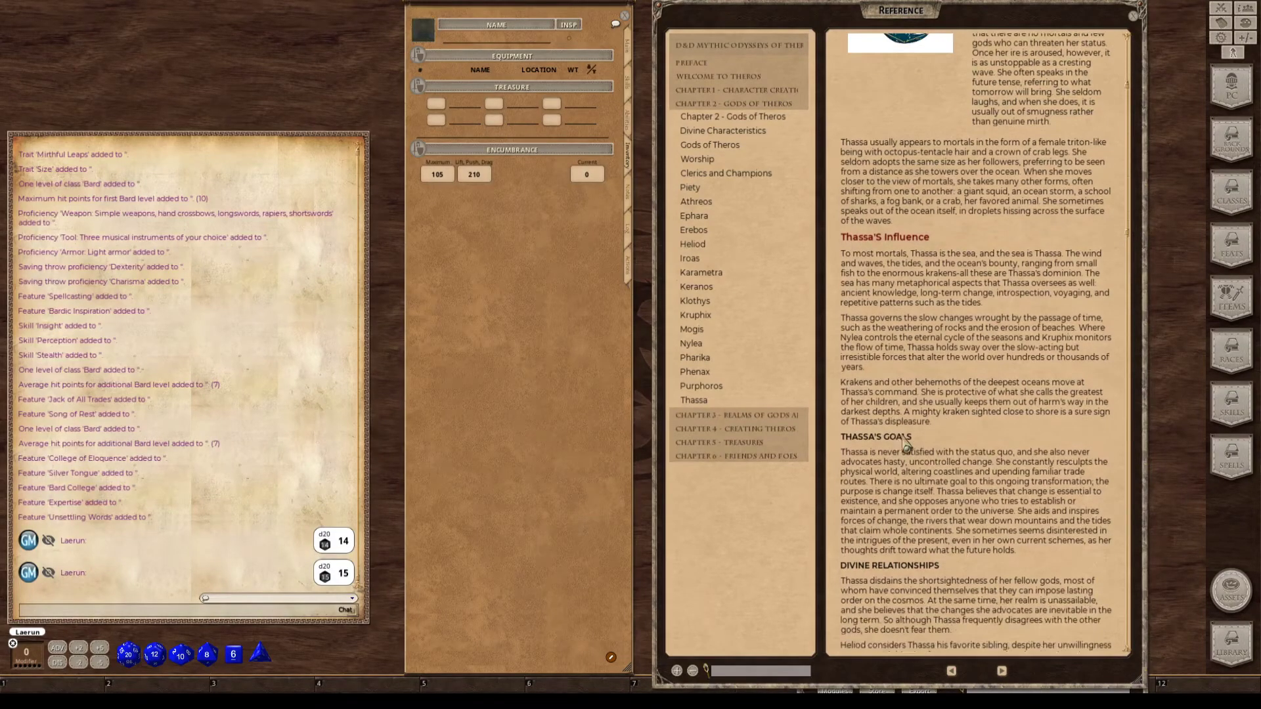
scroll(905, 447, down, 5)
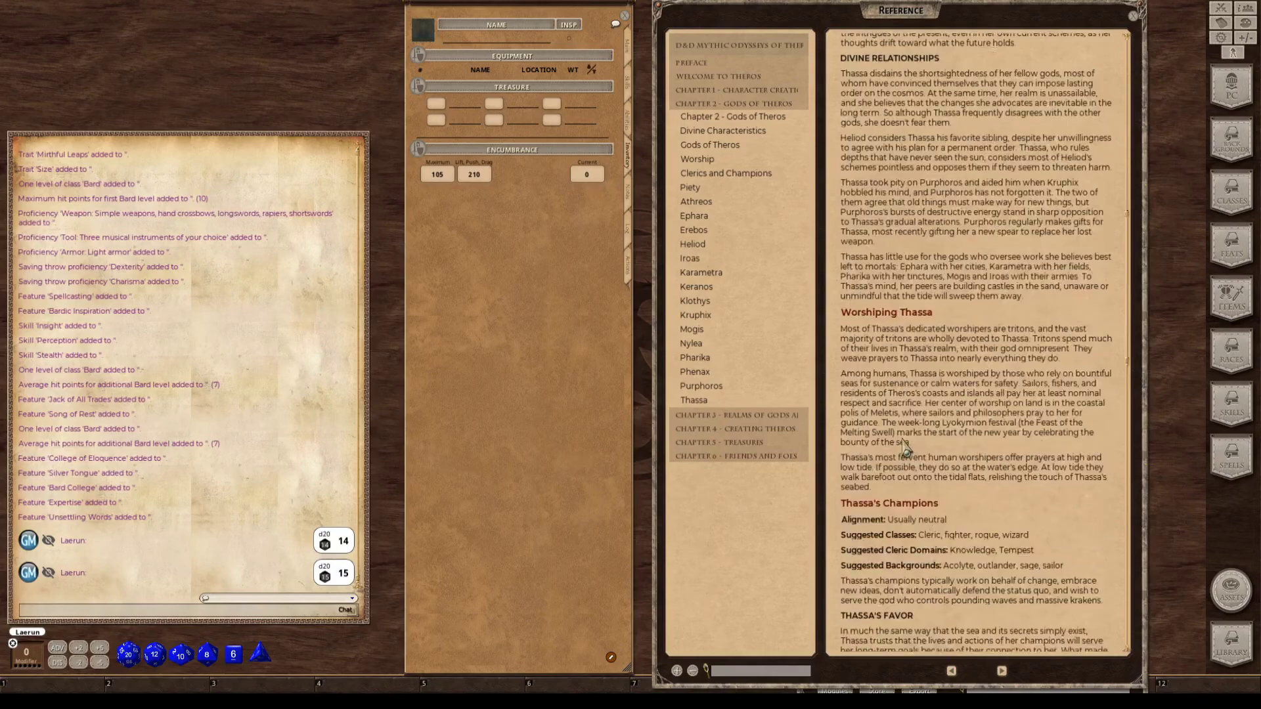
scroll(907, 448, down, 1)
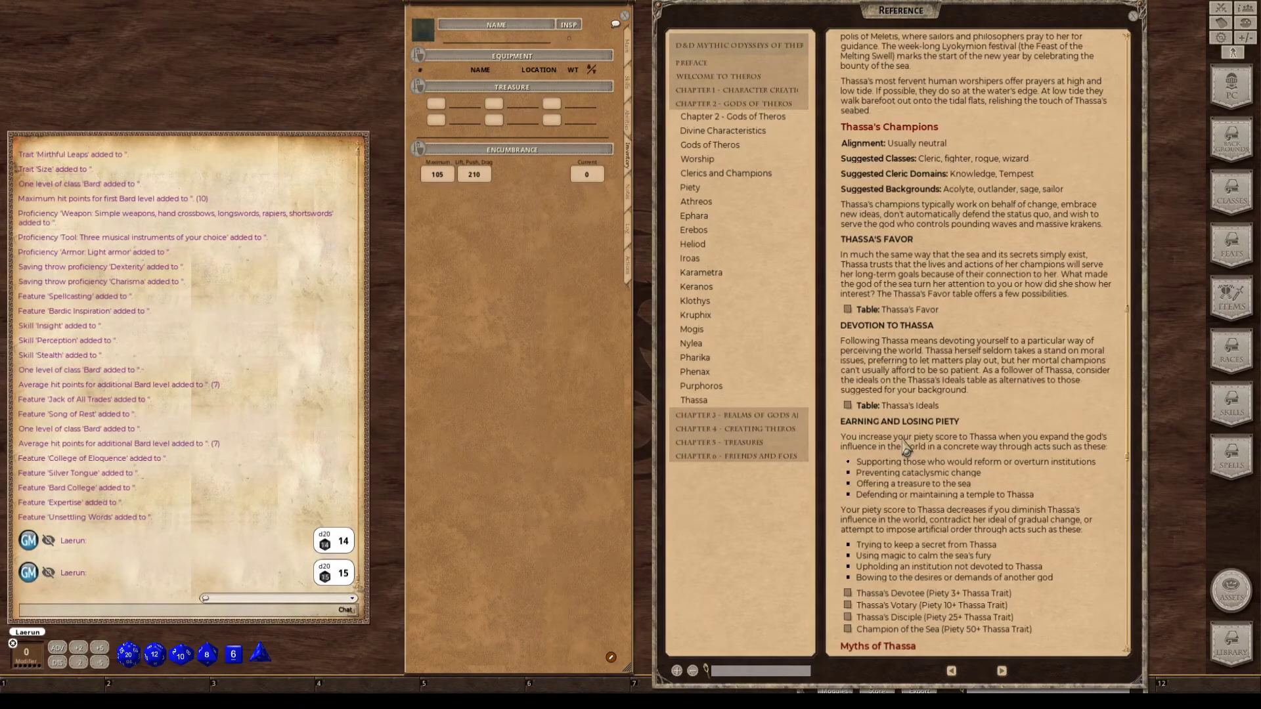
key(ctrl)
key(ctrl)
Reopen Thassa's entry, review its champions, favor, devotion and piety sections again, and return to the entry's introduction.
click(713, 402)
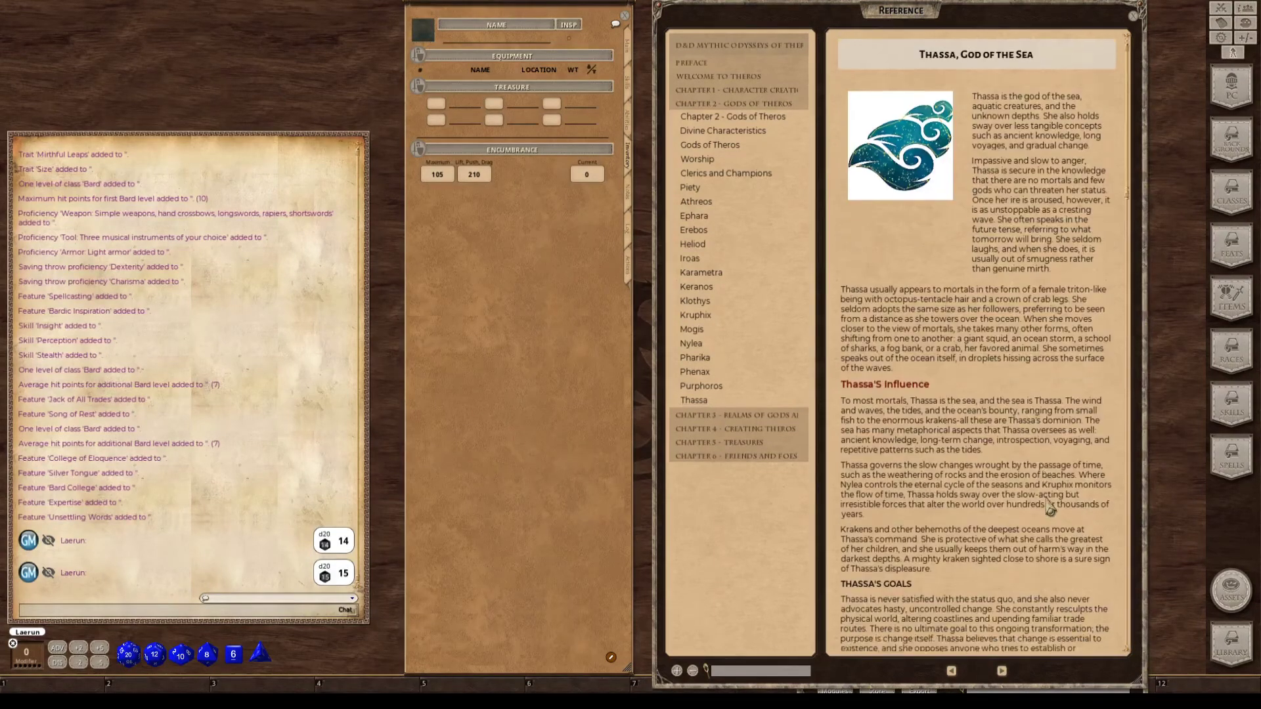
scroll(1049, 511, down, 5)
scroll(1049, 511, down, 10)
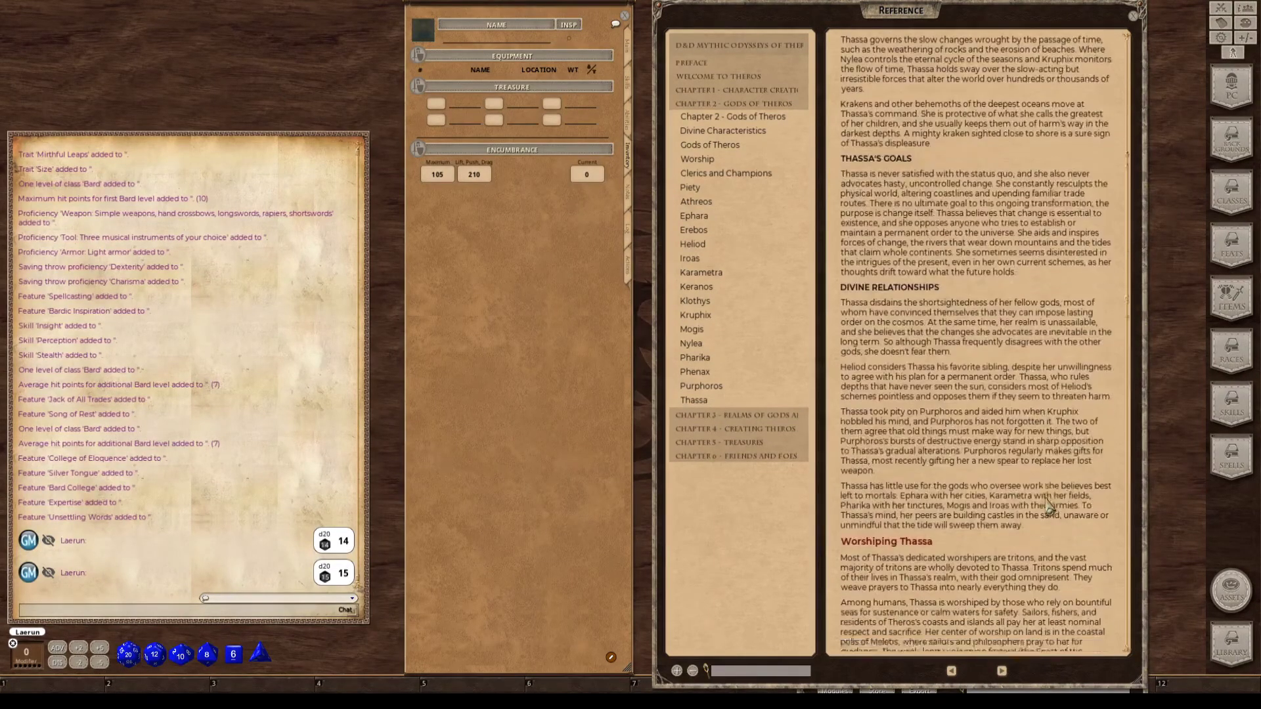
scroll(1050, 503, down, 5)
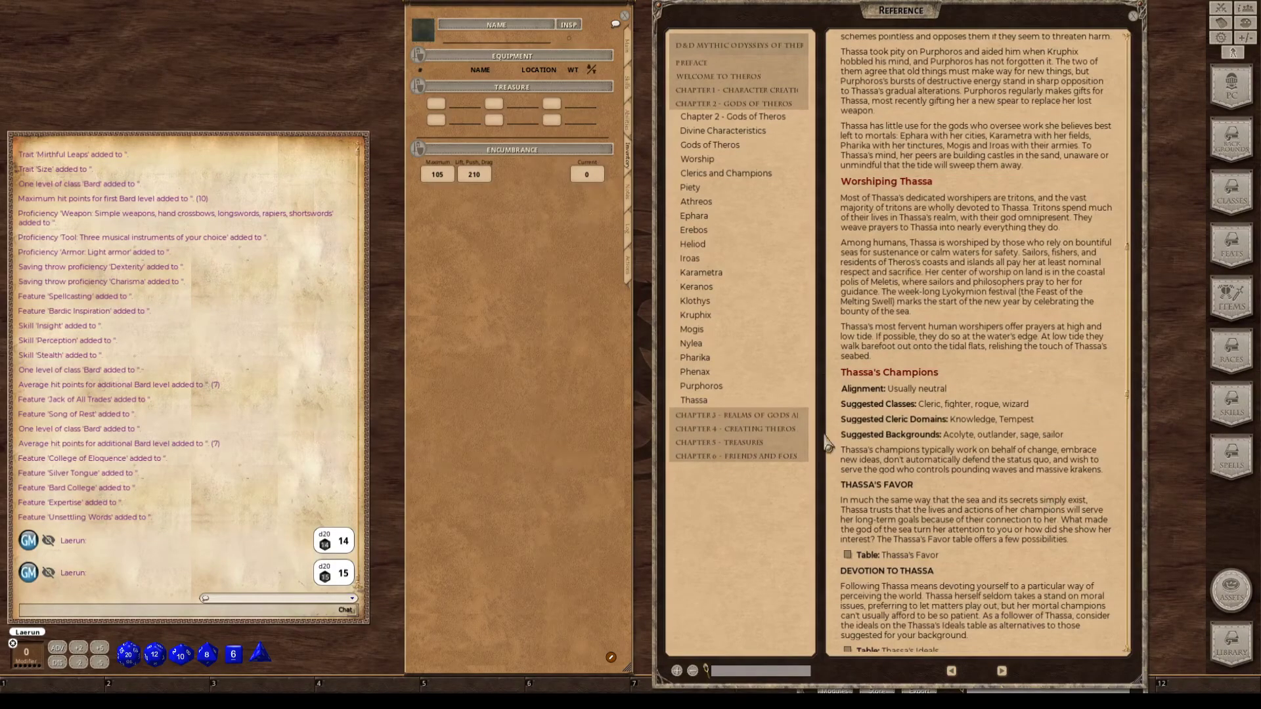
scroll(945, 453, down, 4)
scroll(946, 453, down, 5)
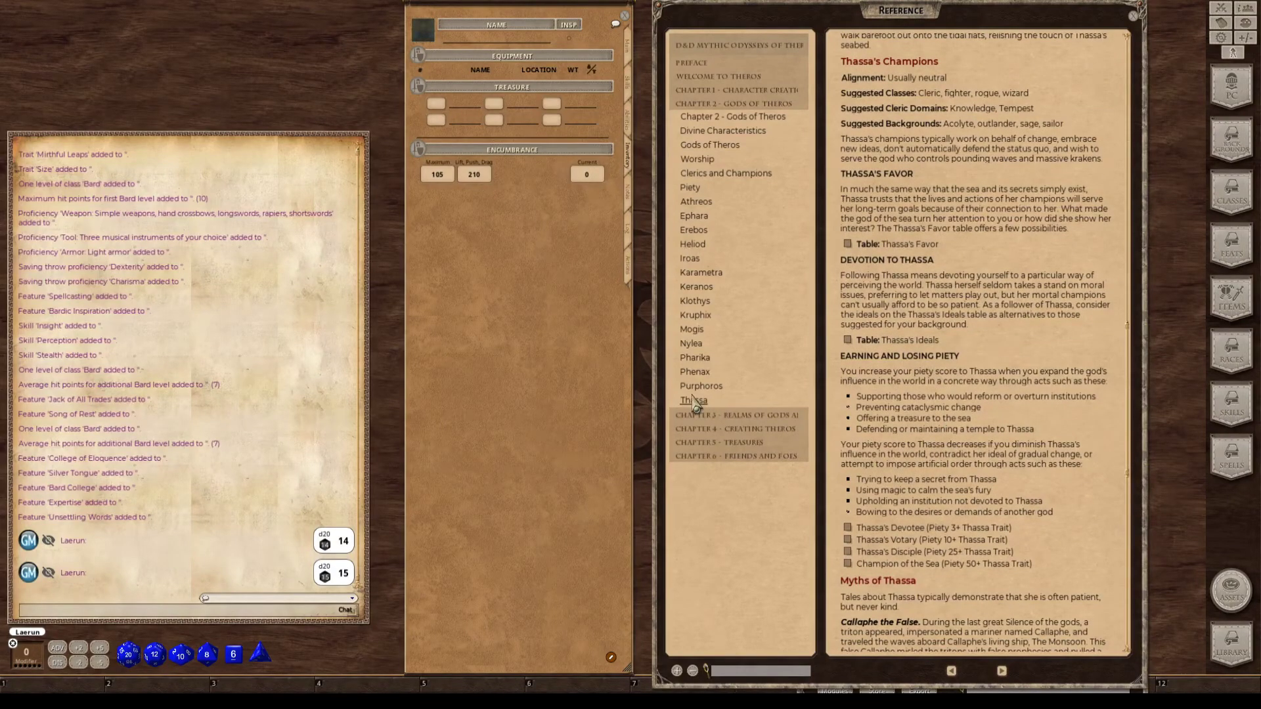
click(694, 402)
scroll(985, 295, down, 2)
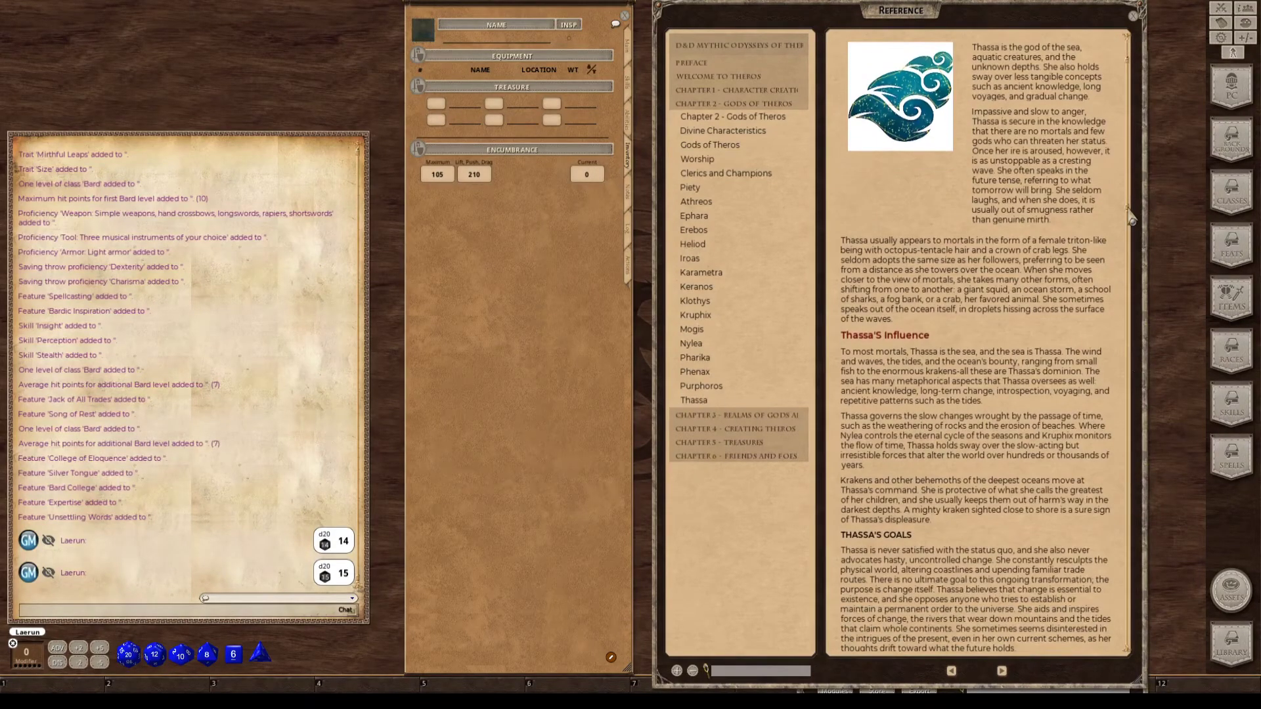
Look over the end of Thassa's entry and read Phenax's entry down to his champions and favor sections.
drag(1131, 219, 1126, 676)
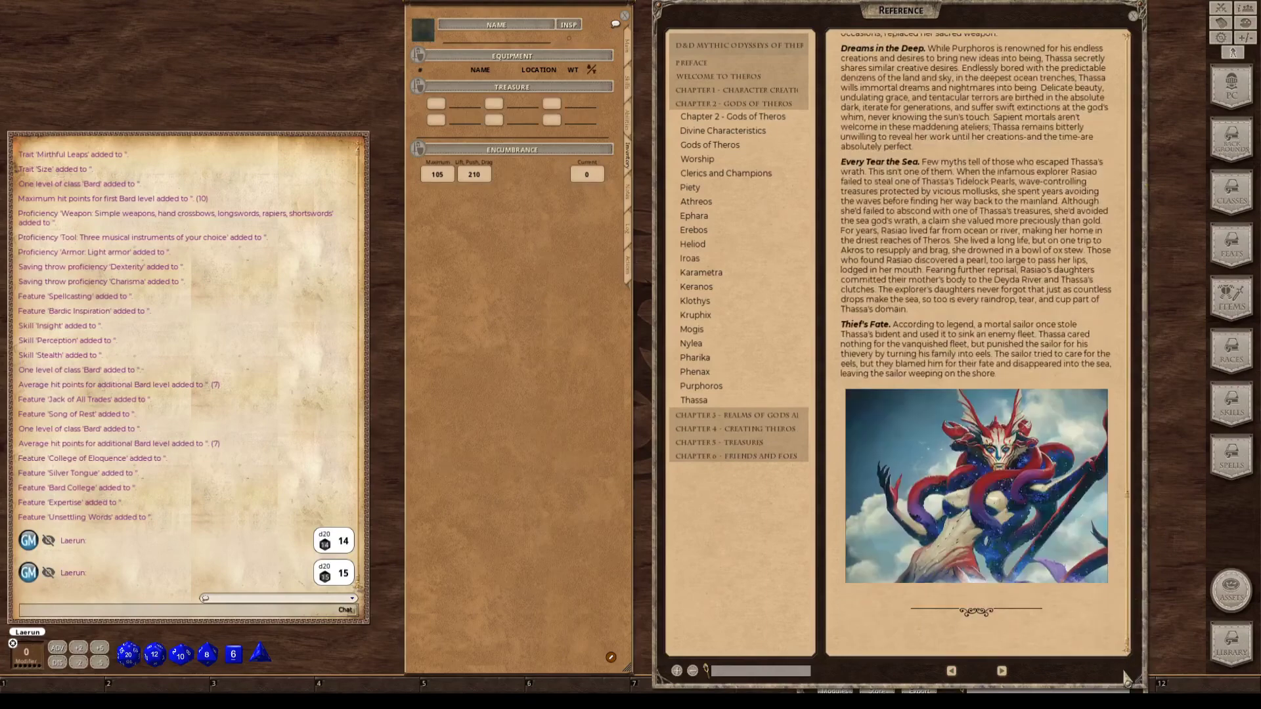
click(696, 373)
key(ctrl)
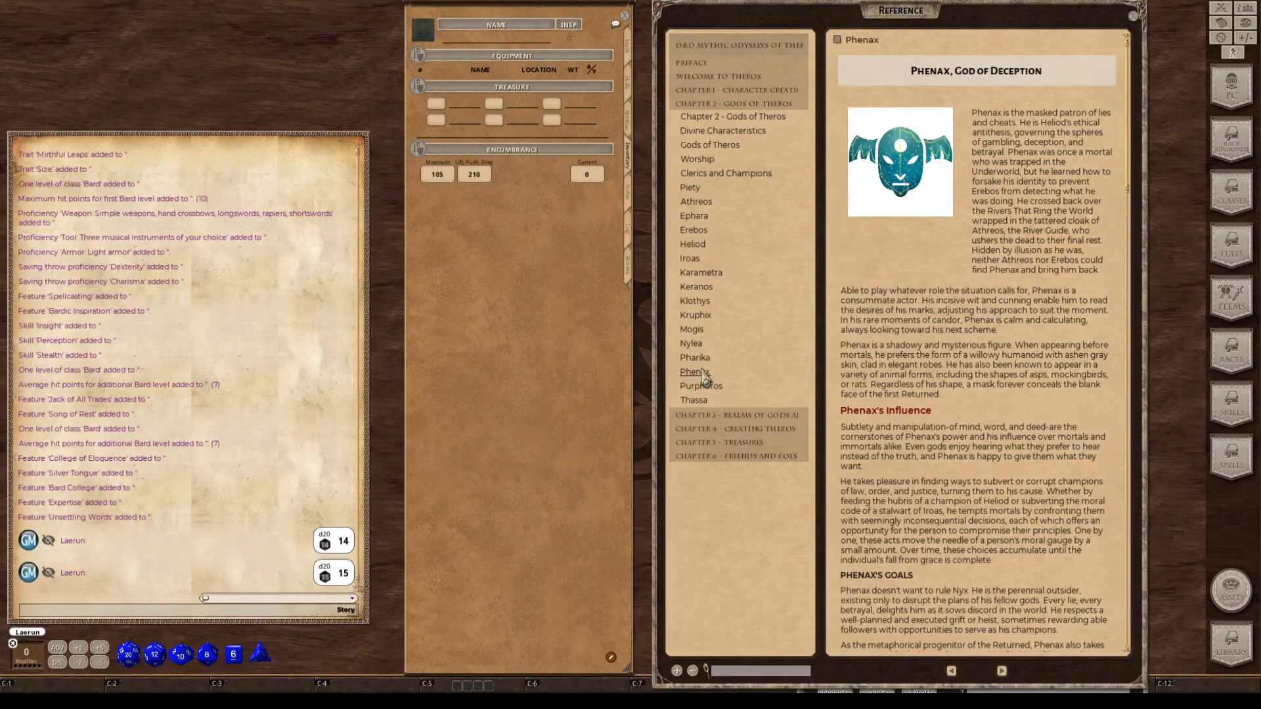
scroll(1022, 354, down, 5)
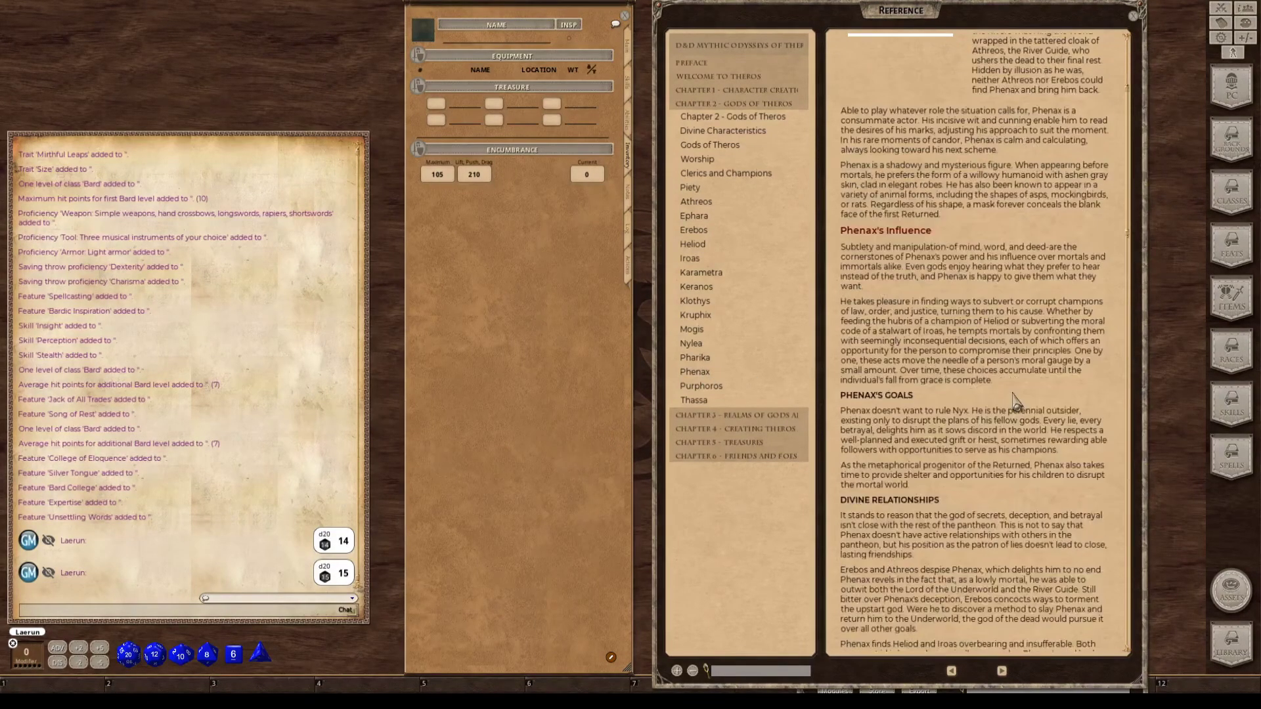
scroll(1016, 404, down, 6)
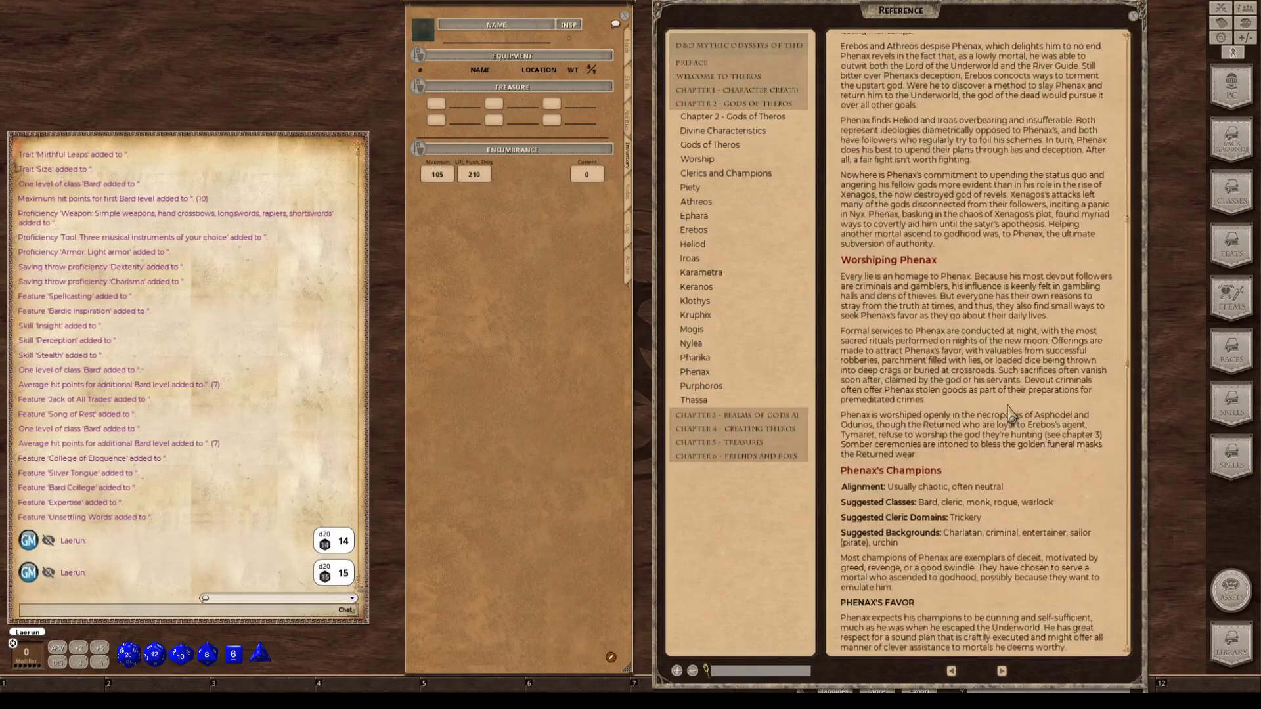
scroll(1011, 420, down, 1)
key(ctrl)
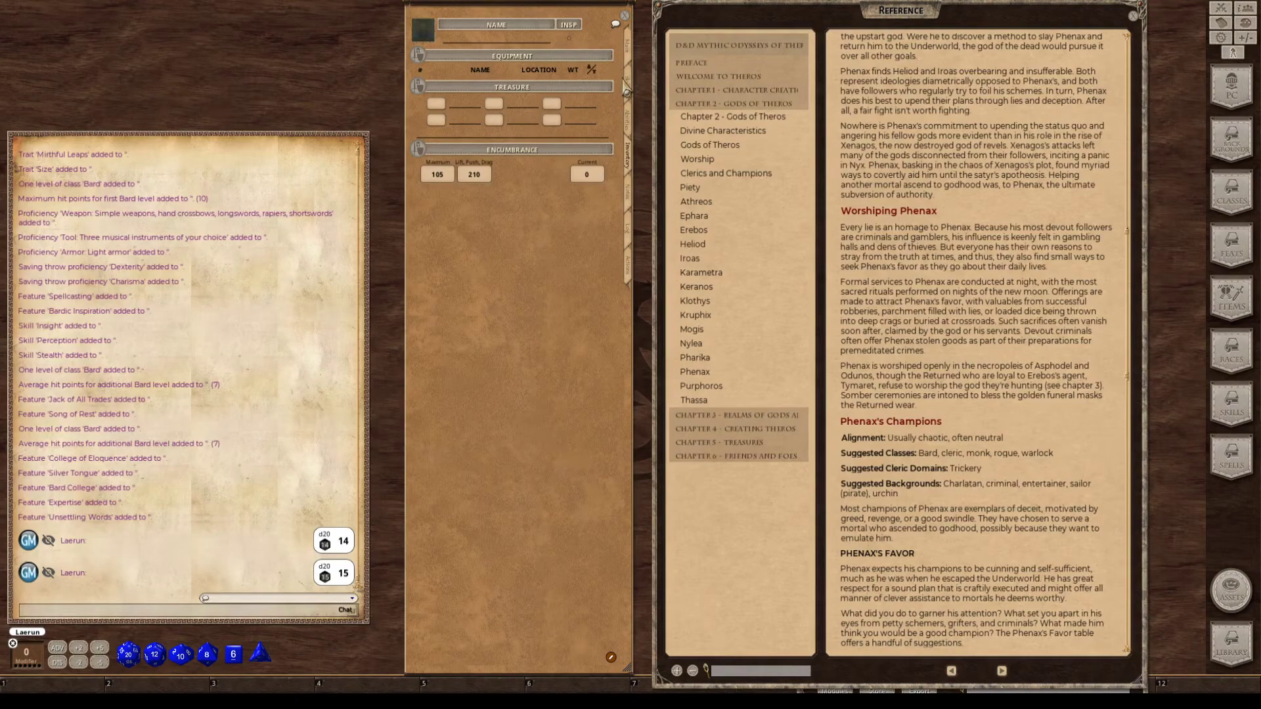
Enter Phenax as the deity on the character sheet's notes page.
key(ctrl)
click(629, 266)
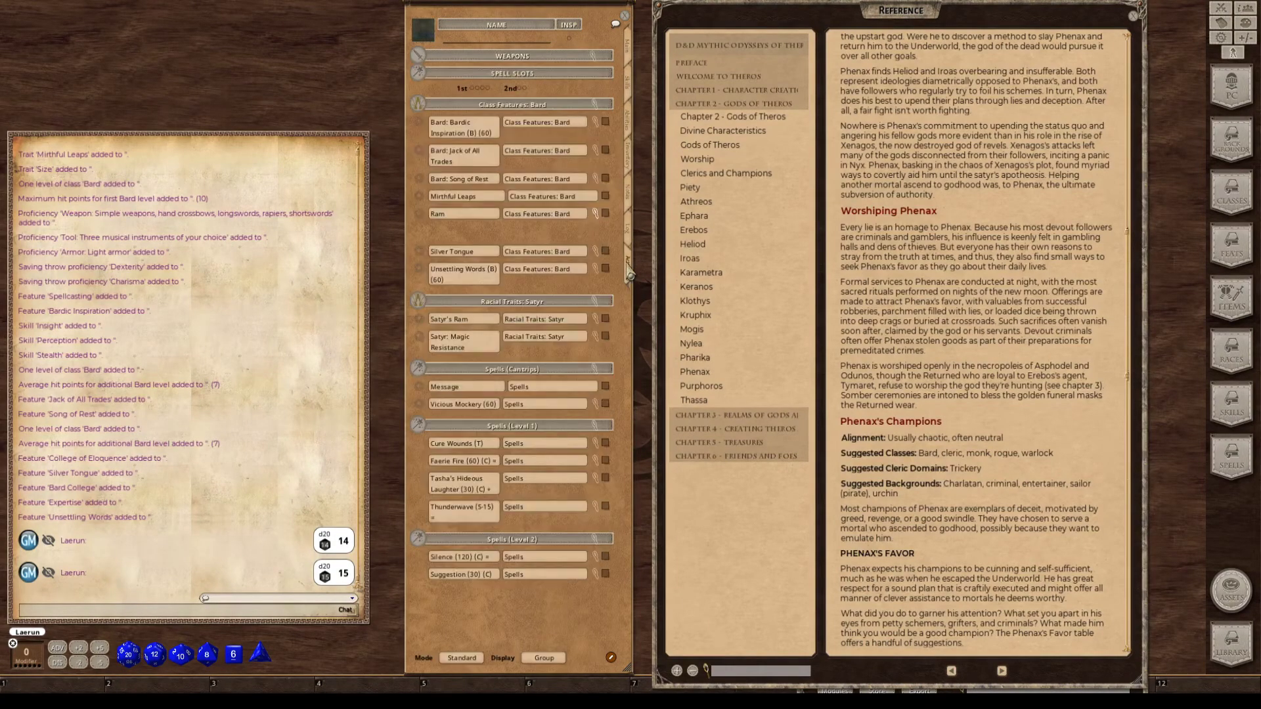
click(629, 163)
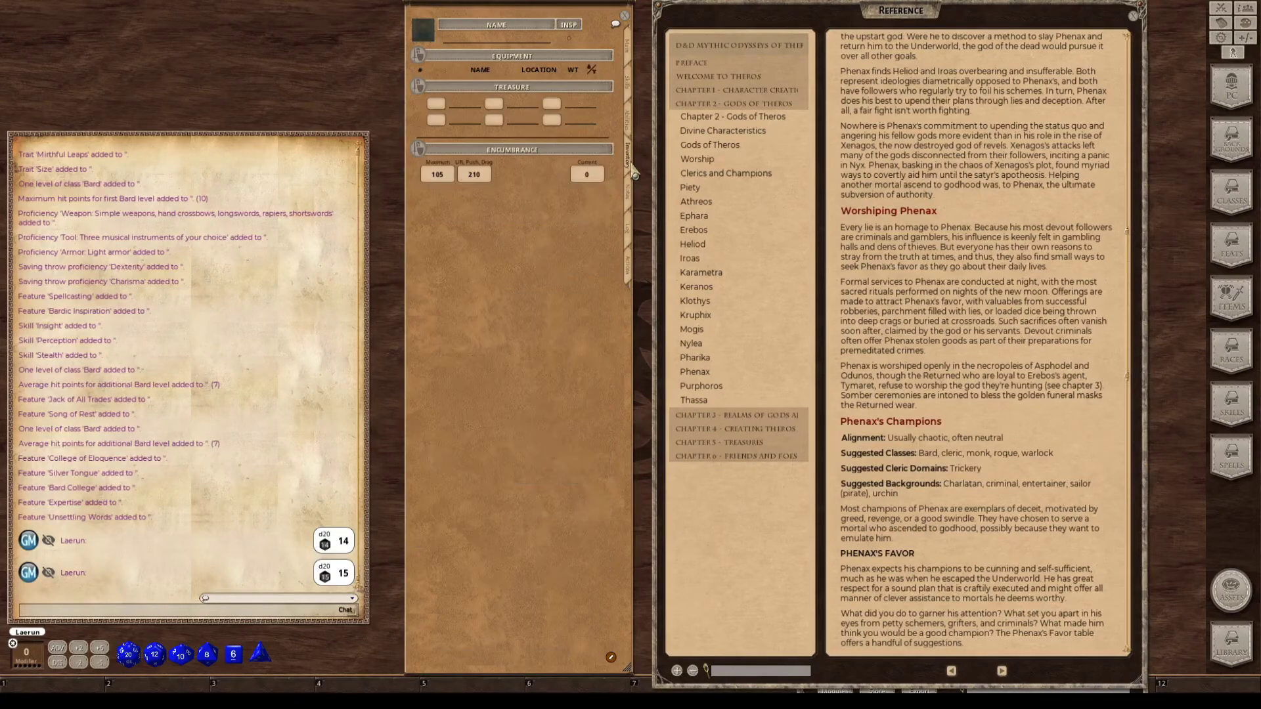
click(630, 124)
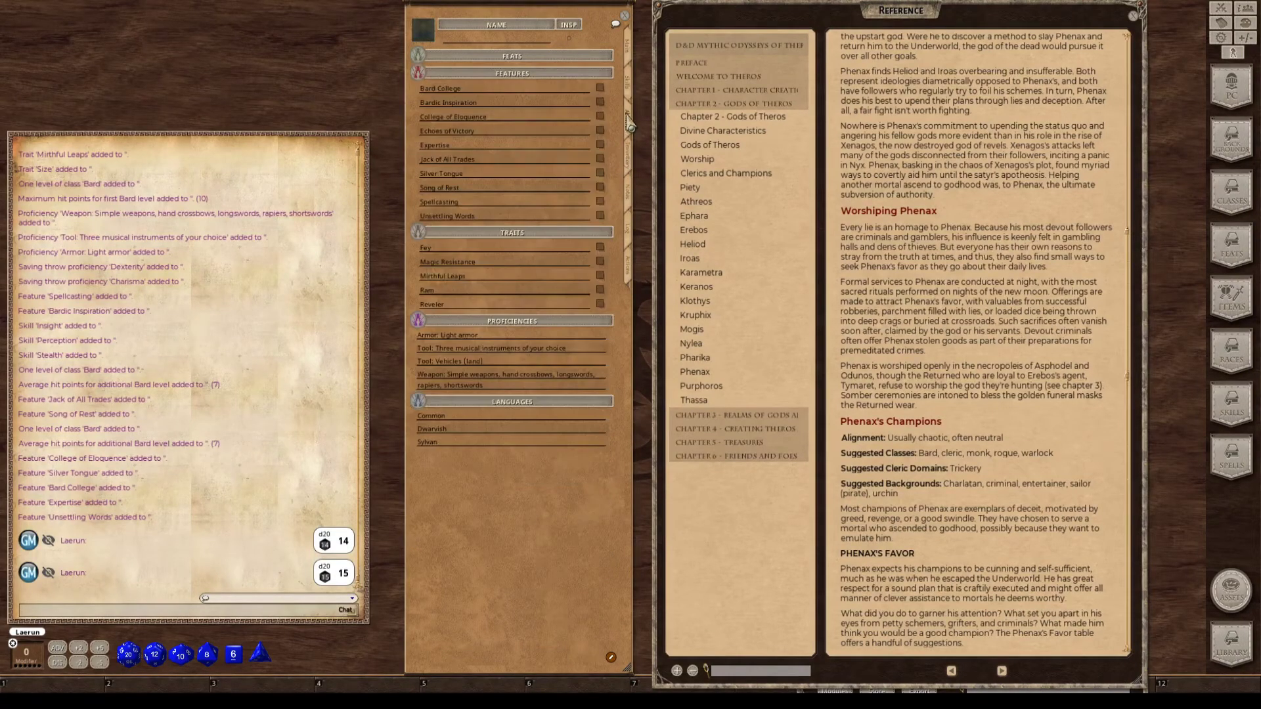
click(629, 92)
click(630, 195)
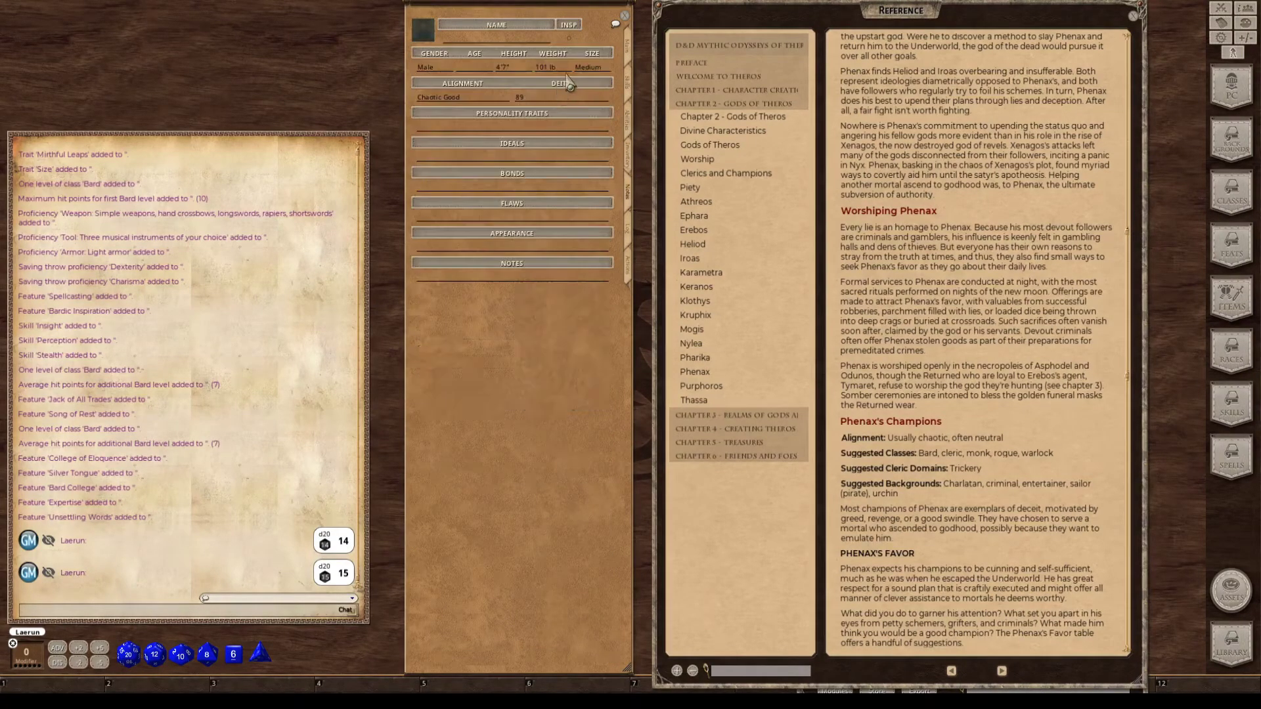
click(542, 100)
key(BackSpace)
key(BackSpace)
key(shift)
text(PHEN)
key(BackSpace)
key(BackSpace)
key(BackSpace)
key(BackSpace)
text(Pen)
click(519, 97)
Roll on the Phenax's Favor table and copy the result "One of your parents is a champion of Phenax." into the character's notes.
scroll(1024, 548, down, 5)
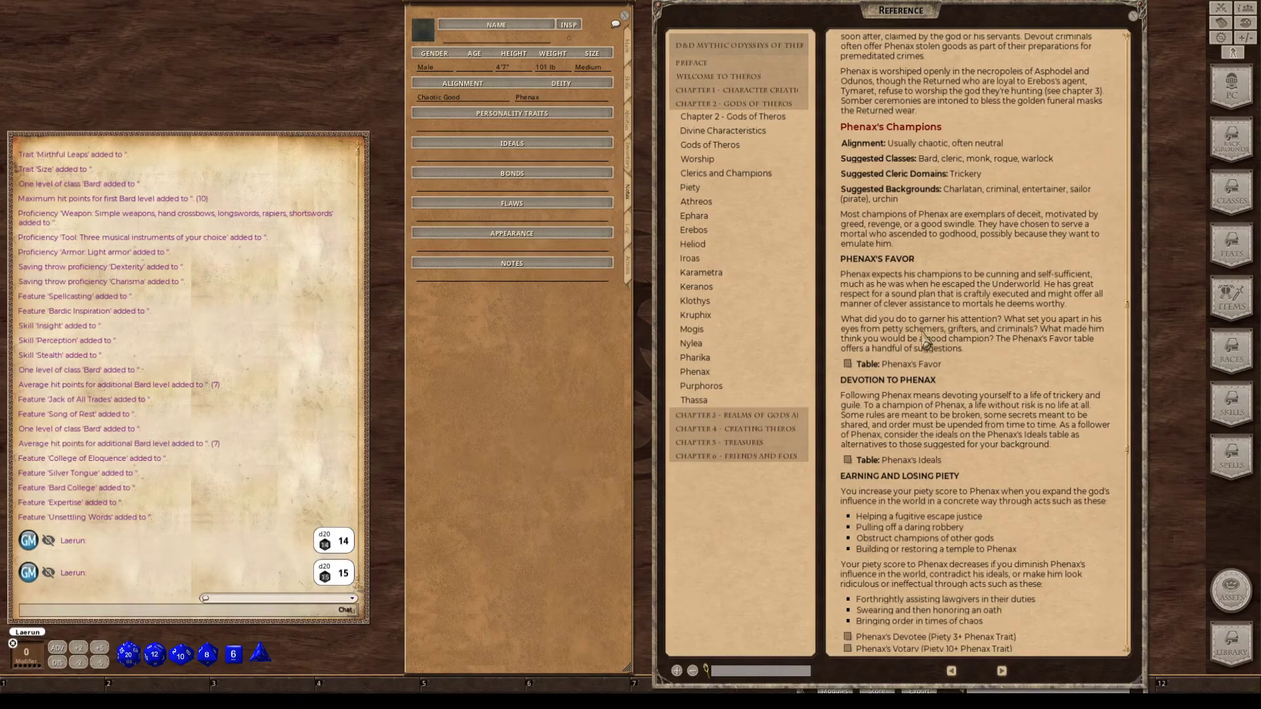
click(848, 366)
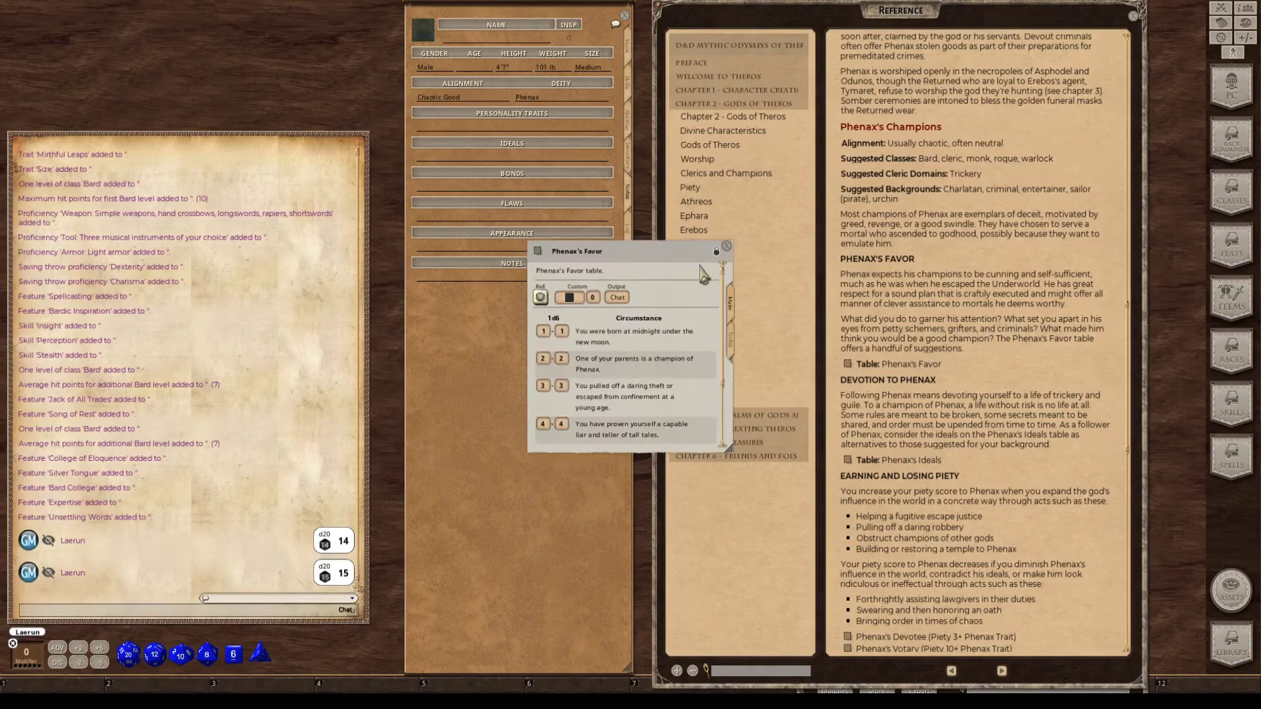
drag(670, 258, 1166, 298)
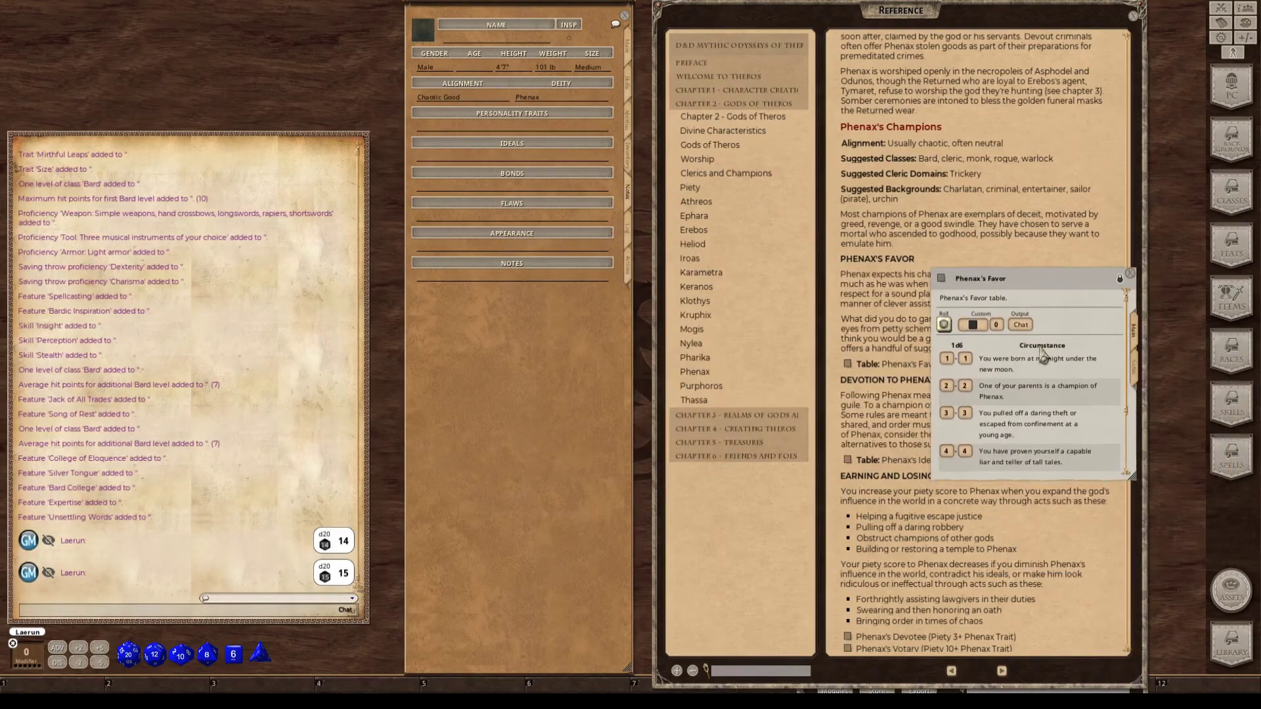
click(944, 323)
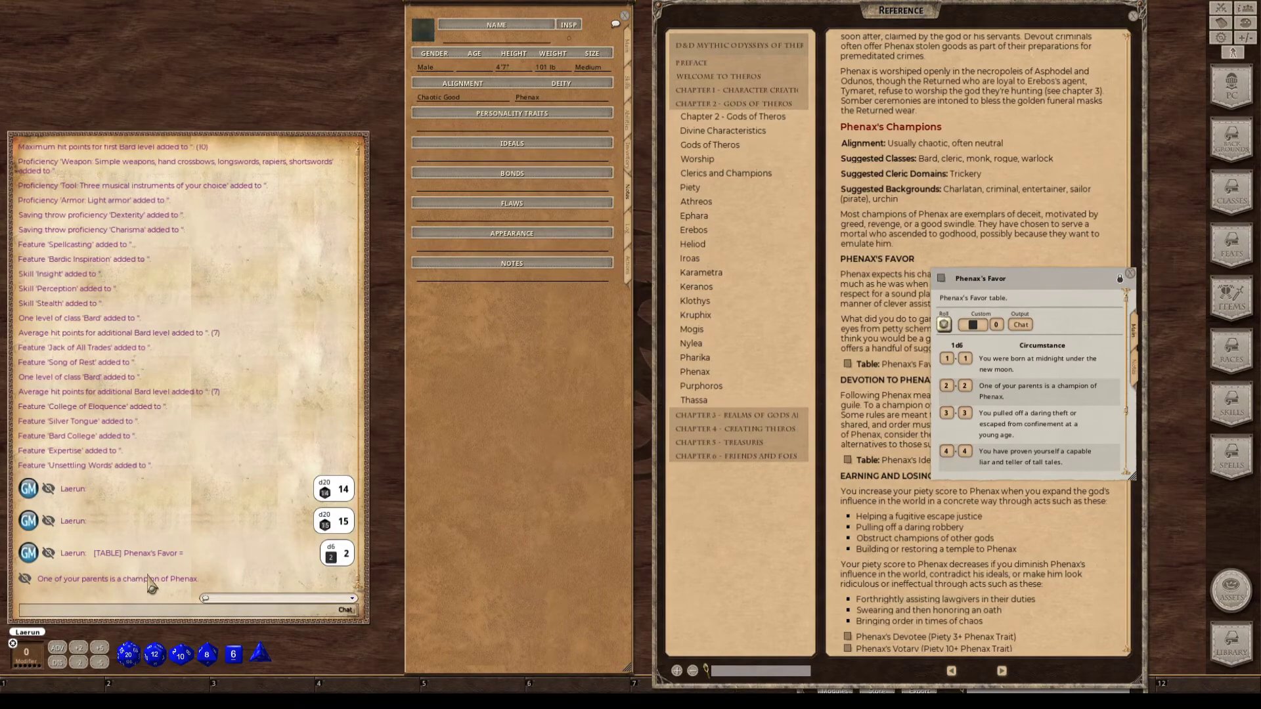
drag(93, 581, 501, 280)
key(ctrl)
click(1130, 274)
Open the Phenax's Ideals table and roll an ideal for the character.
scroll(872, 528, down, 1)
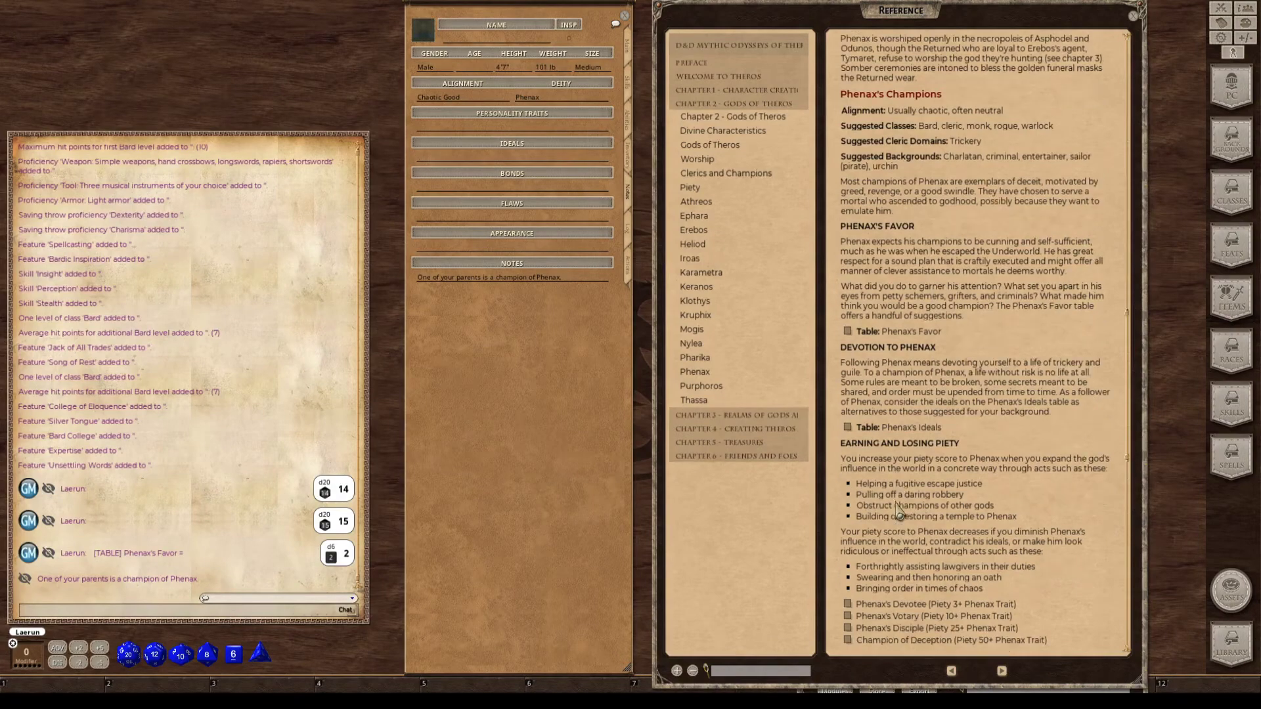
click(852, 430)
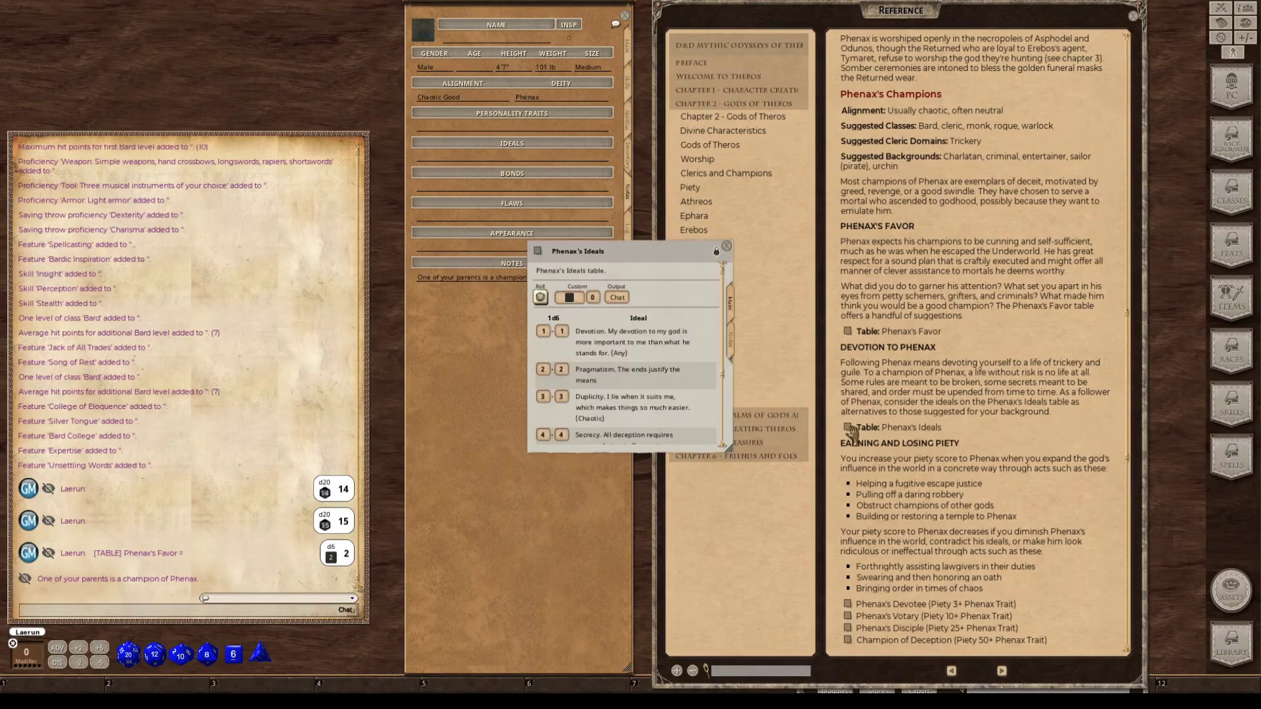
click(540, 297)
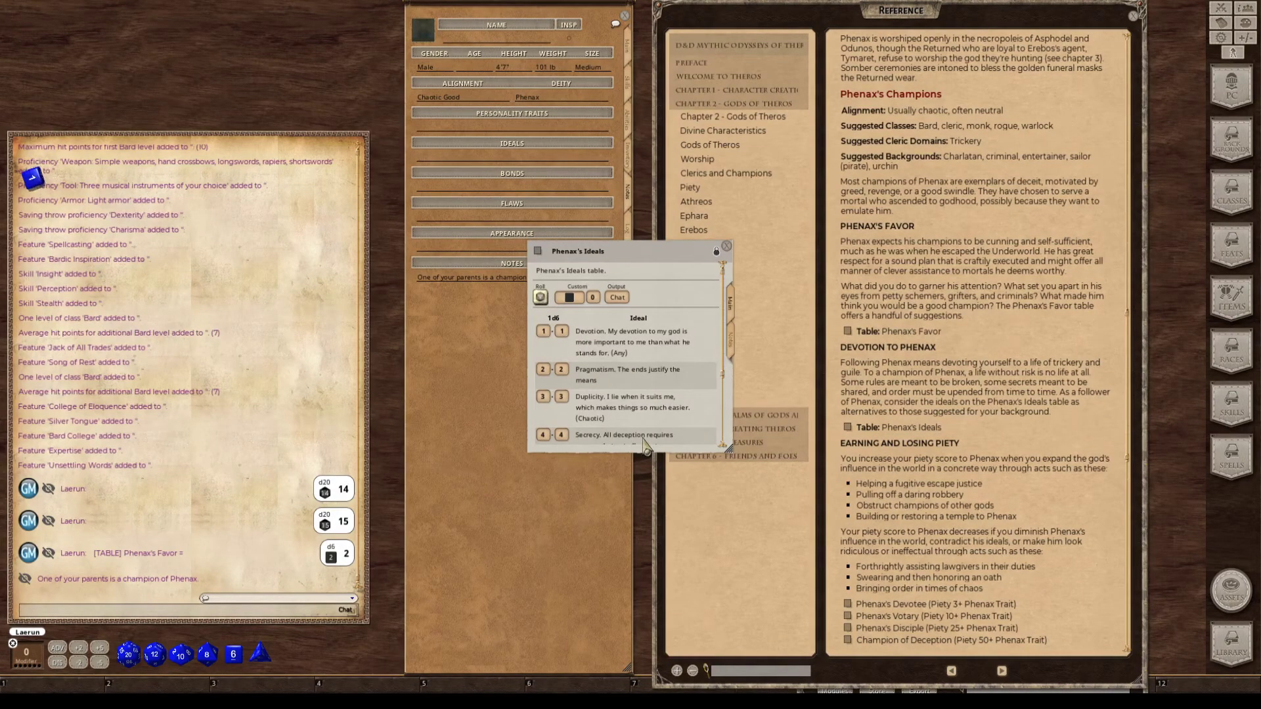
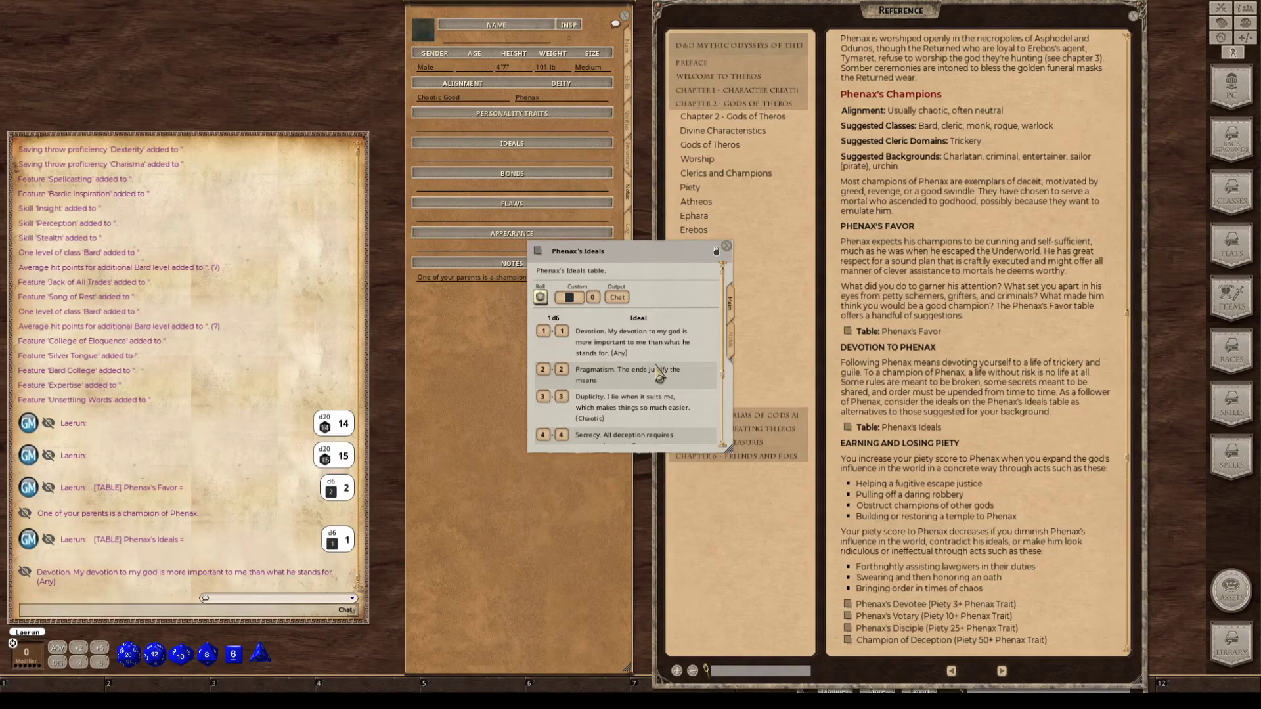
Record the Devotion ideal from the Phenax's Ideals table as the character's ideal, moving the table window clear of the character sheet.
drag(691, 251, 342, 117)
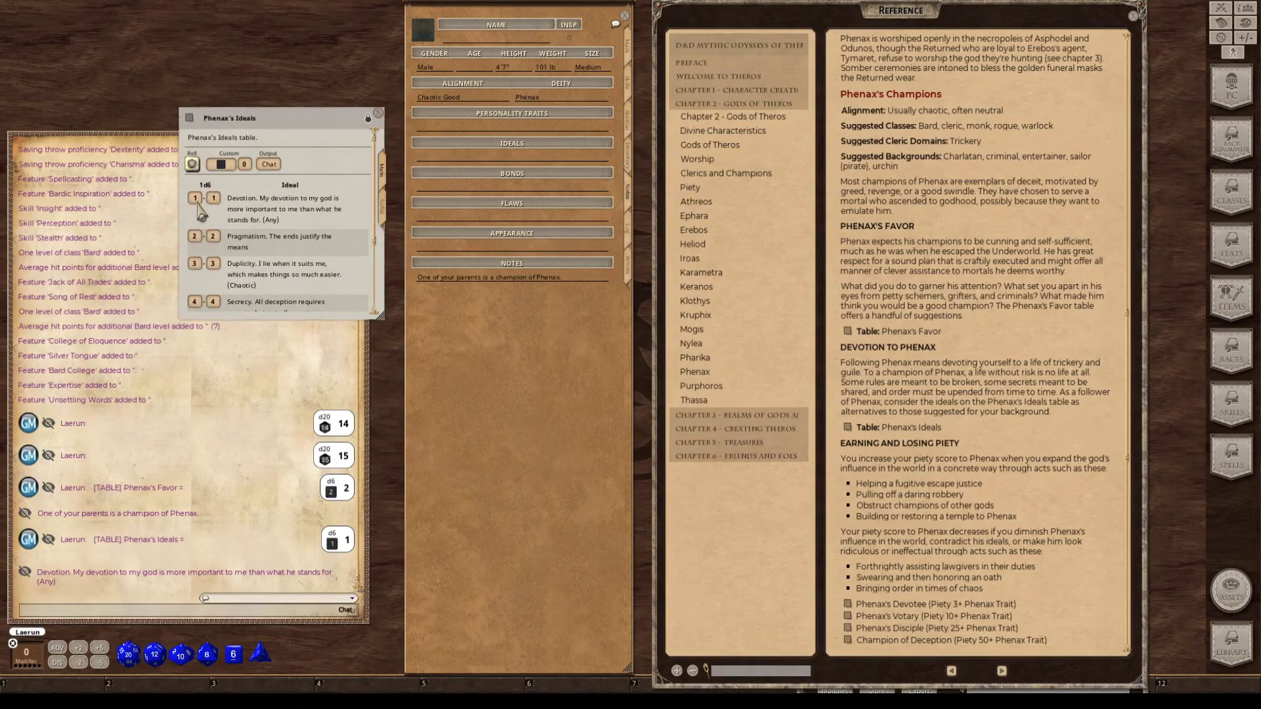
drag(255, 211, 463, 158)
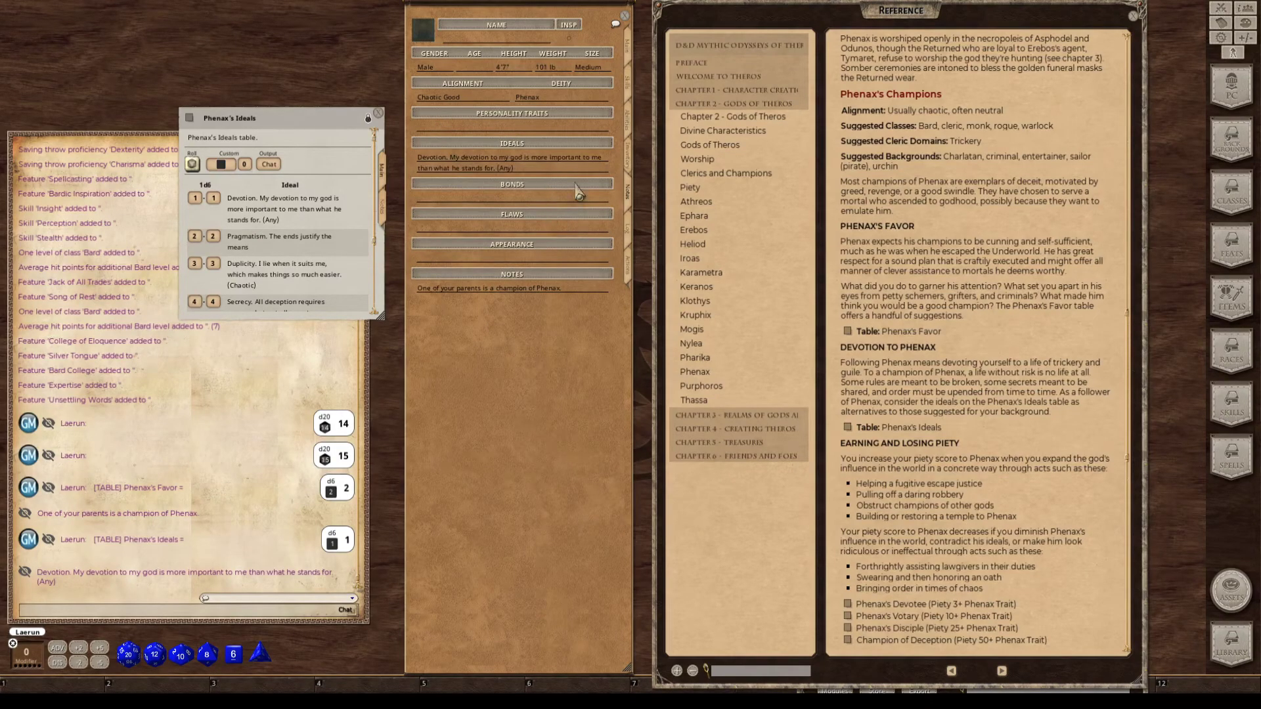
Read the Phenax's Devotee (Piety 3+) trait, including its linked spell, and close its window.
scroll(922, 448, down, 1)
scroll(922, 448, down, 2)
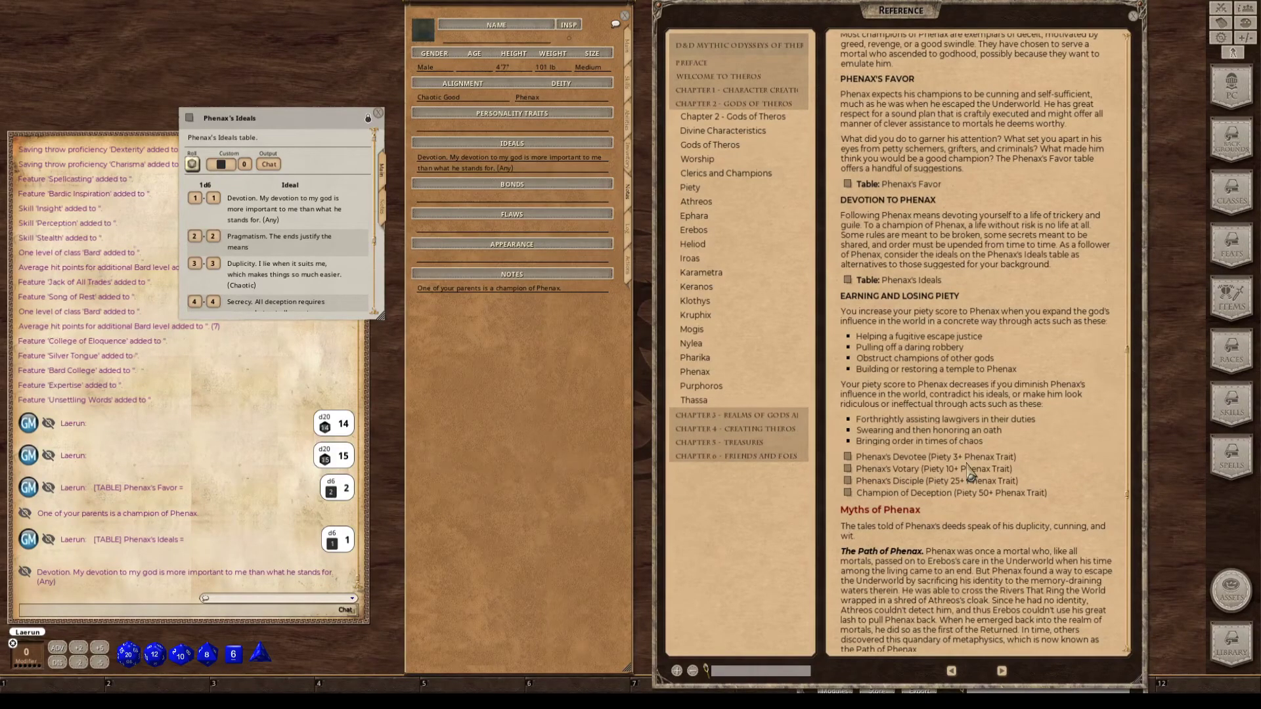
scroll(962, 525, down, 1)
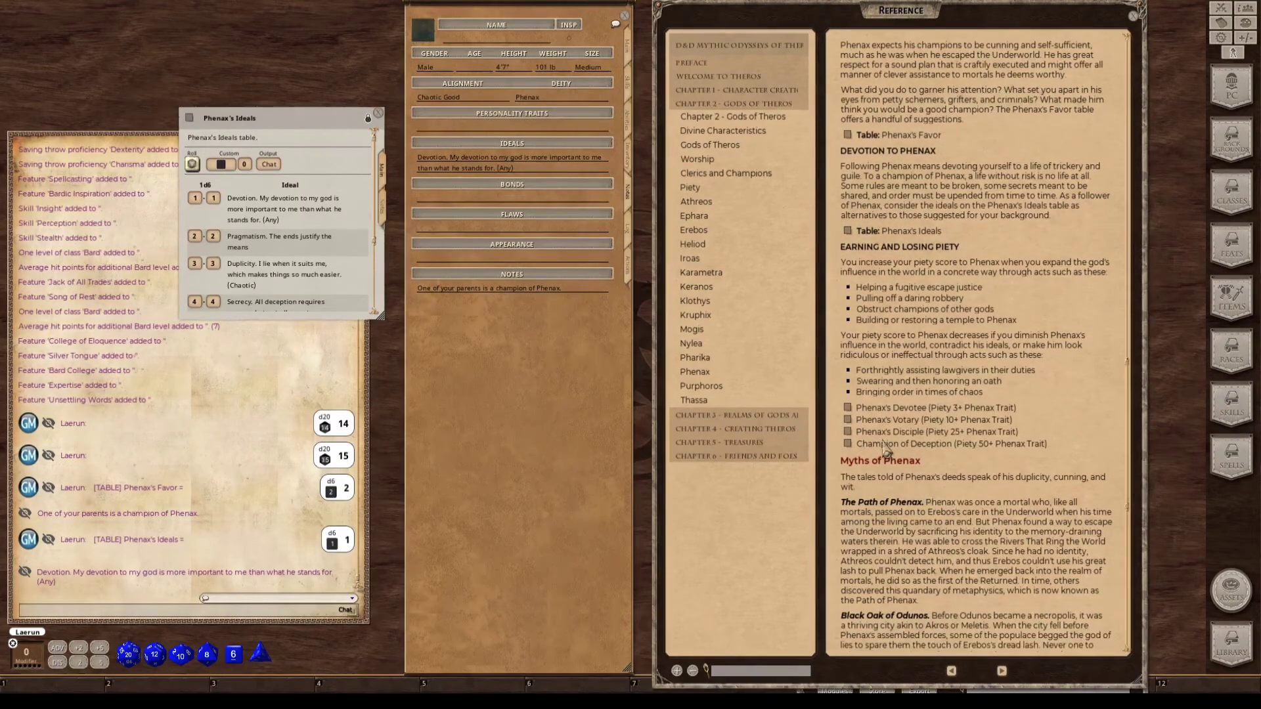
click(849, 408)
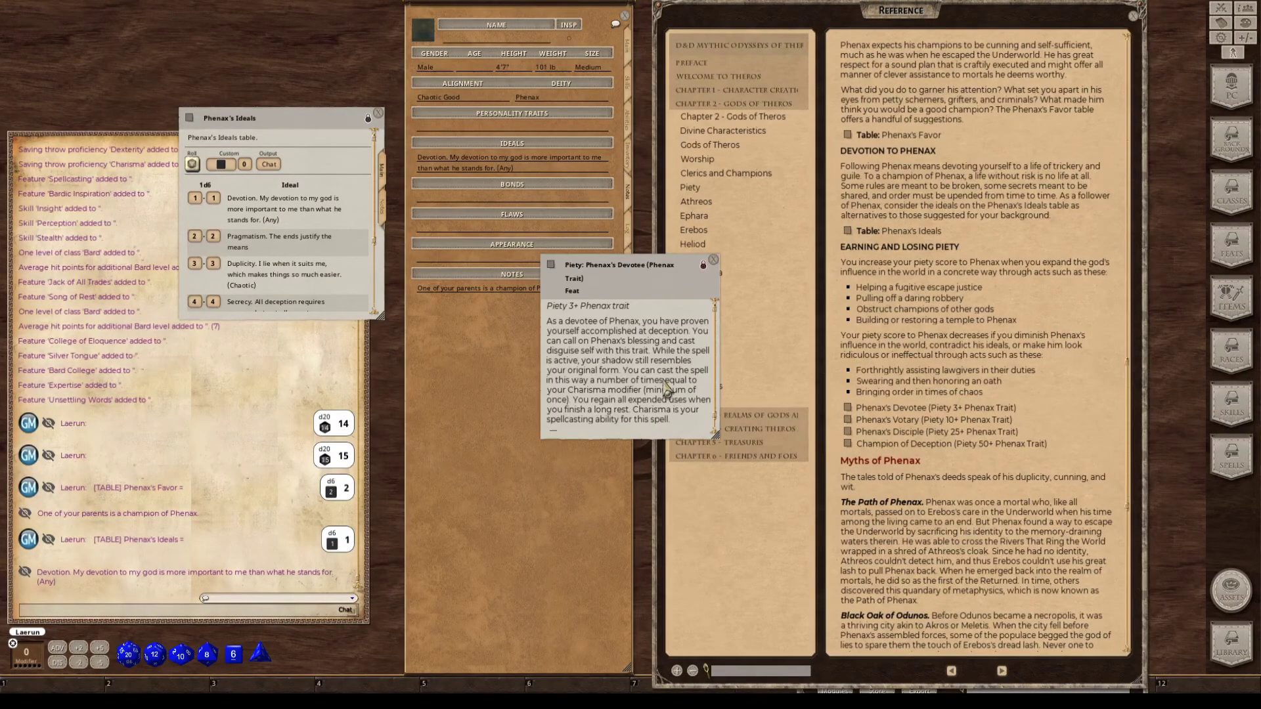
scroll(665, 375, down, 1)
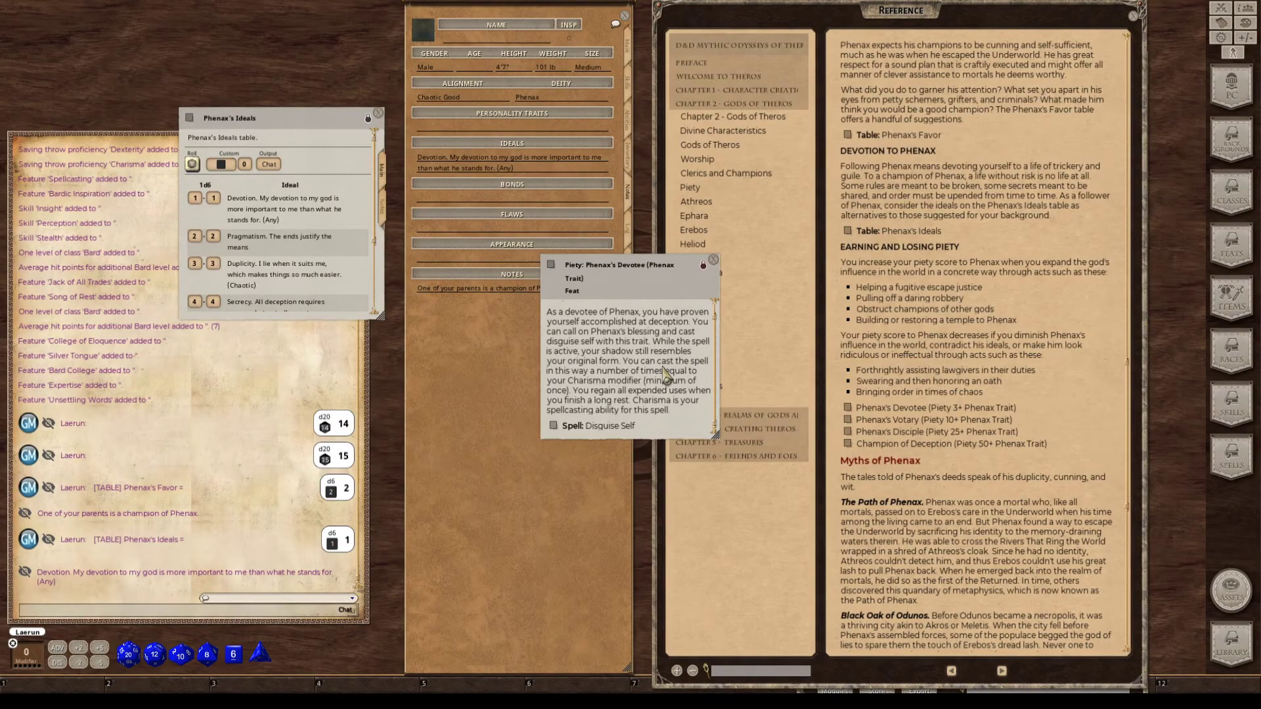
scroll(639, 420, up, 1)
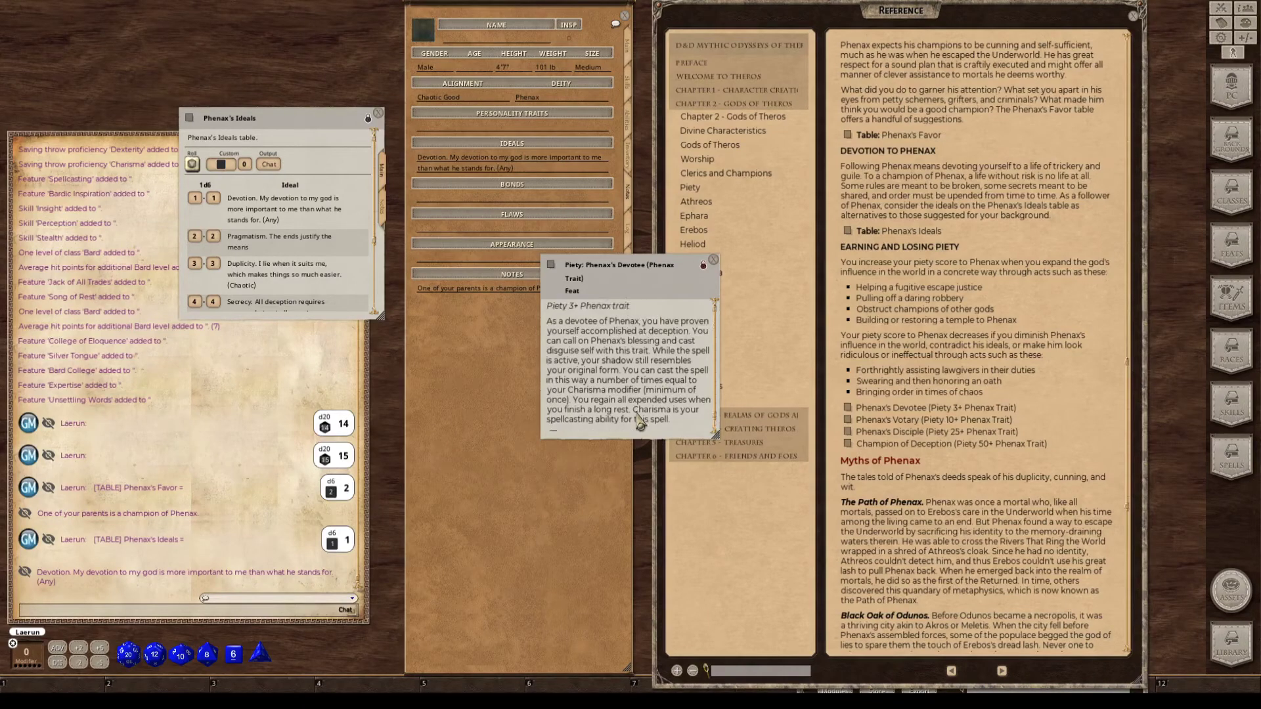
key(ctrl)
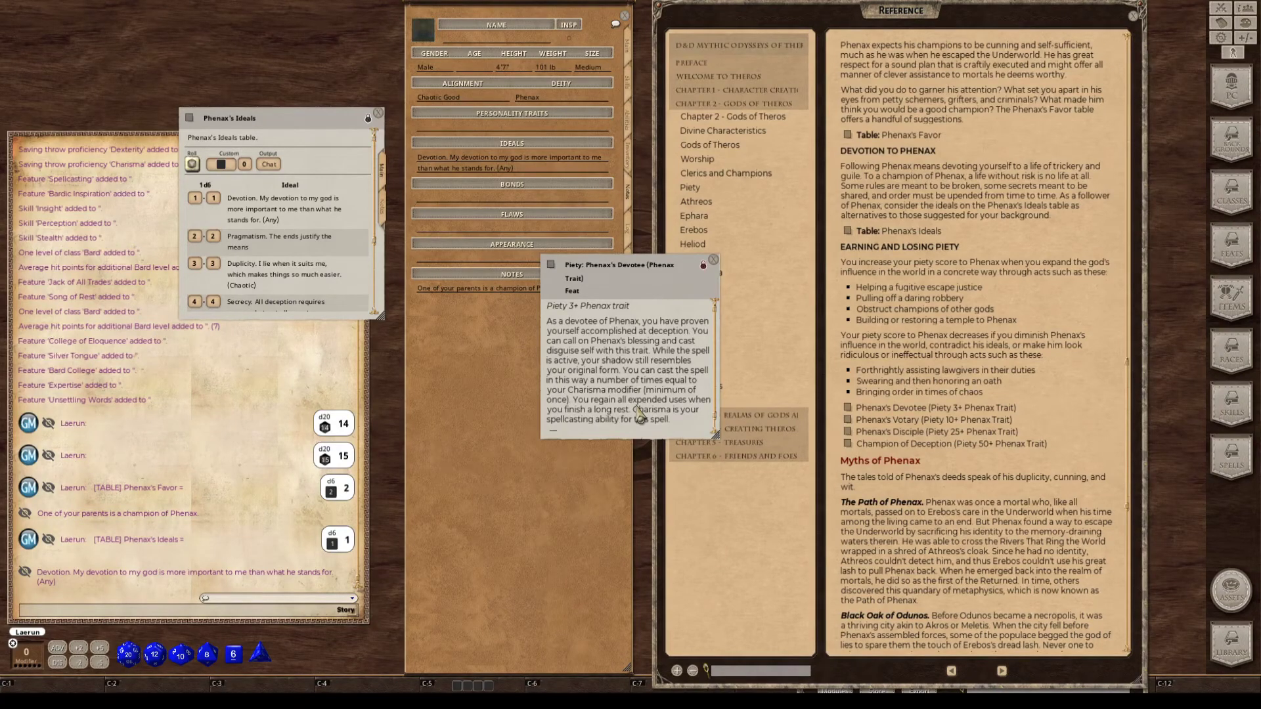
scroll(646, 376, down, 1)
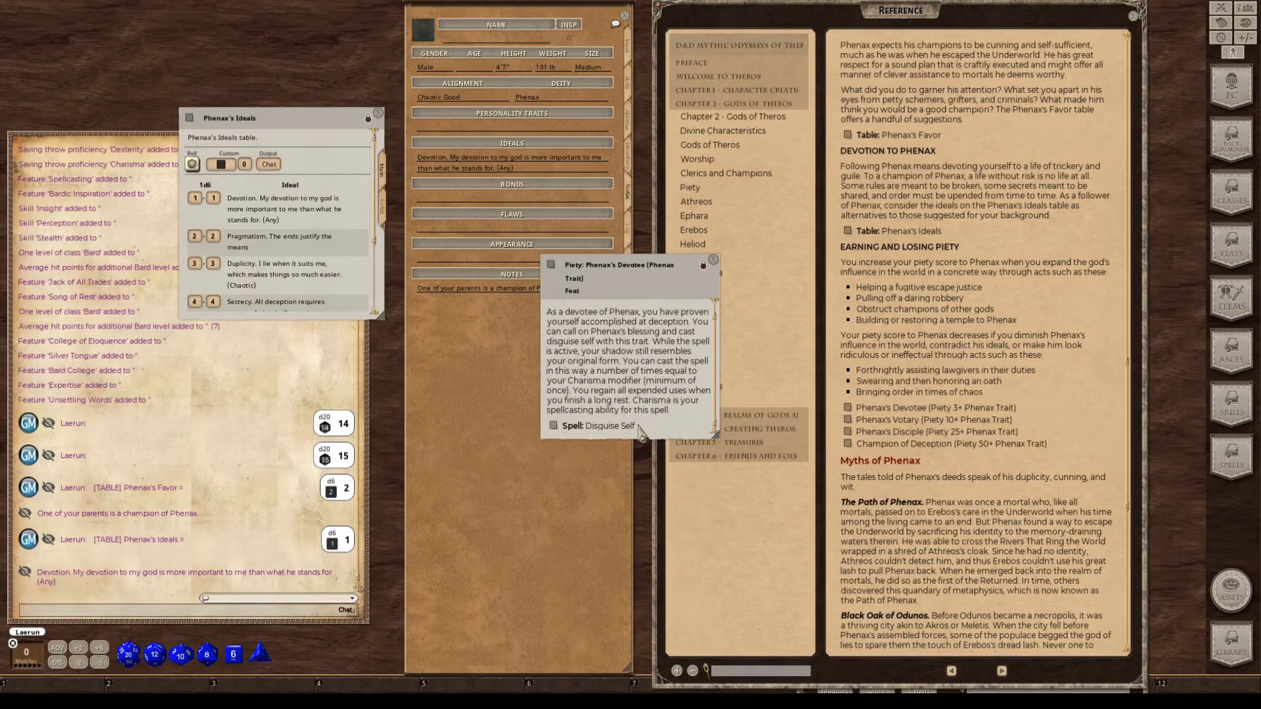
click(715, 261)
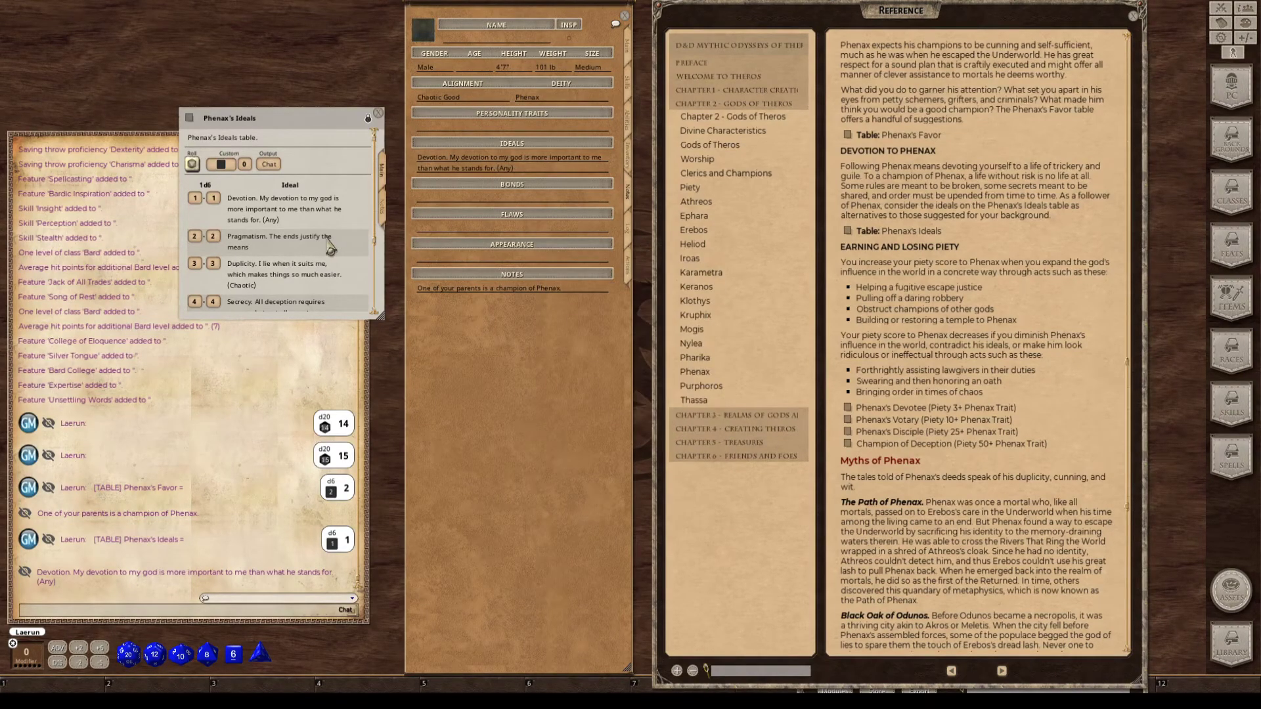
Review the remaining entries of the Phenax's Ideals table and the character's list of actions, features and spells.
scroll(325, 249, down, 3)
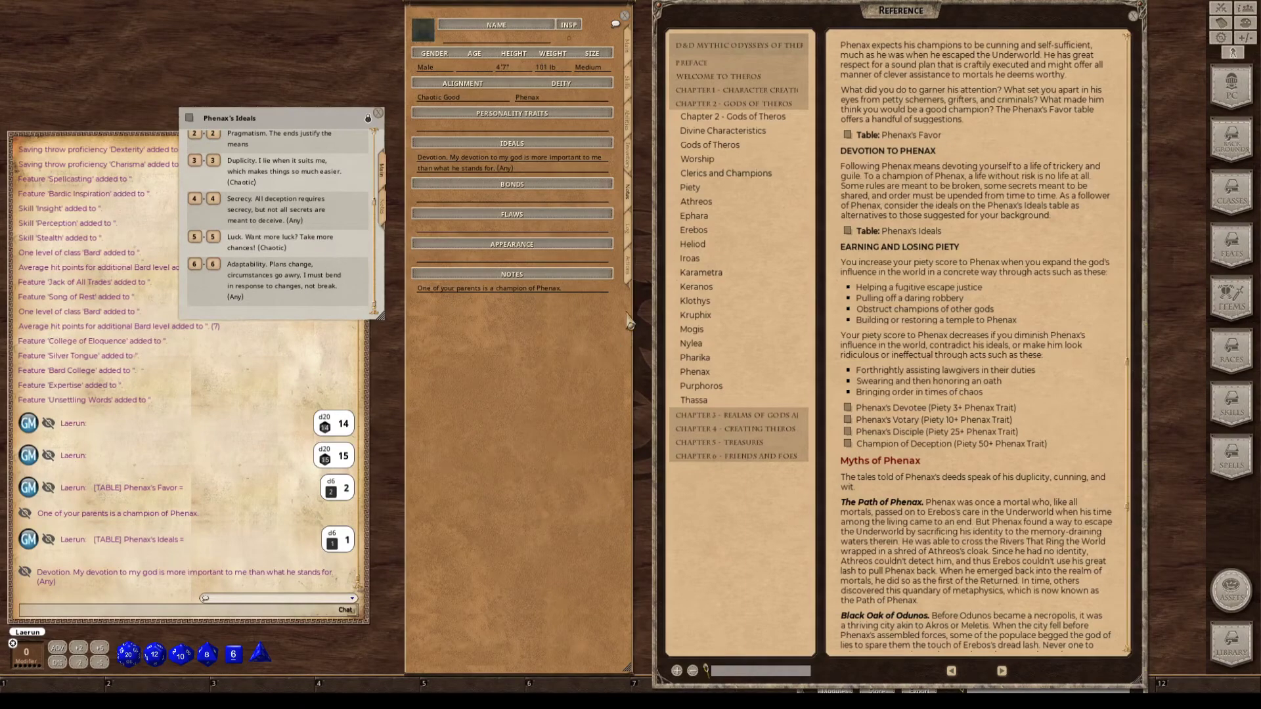
click(629, 265)
key(ctrl)
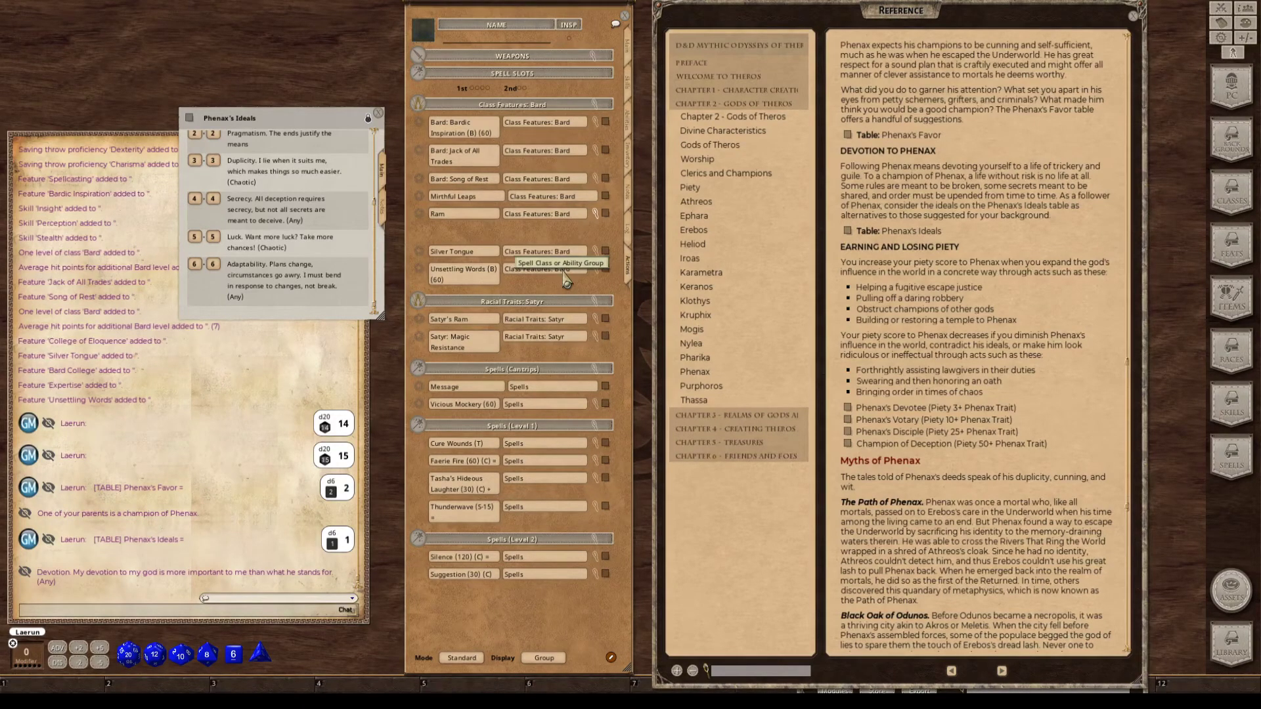
key(ctrl)
Try to copy the Path of Phenax paragraph from Myths of Phenax into the character's Notes, and undo the paste.
scroll(928, 364, down, 5)
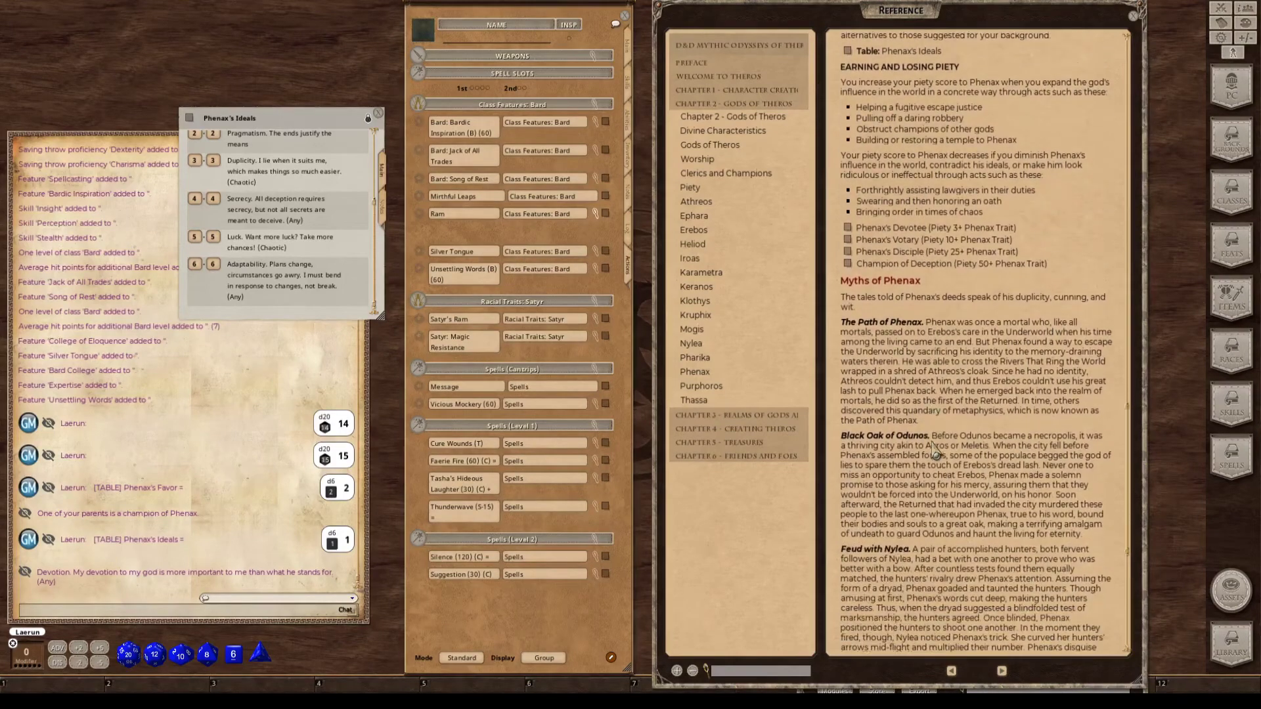
scroll(936, 449, down, 3)
scroll(938, 451, down, 3)
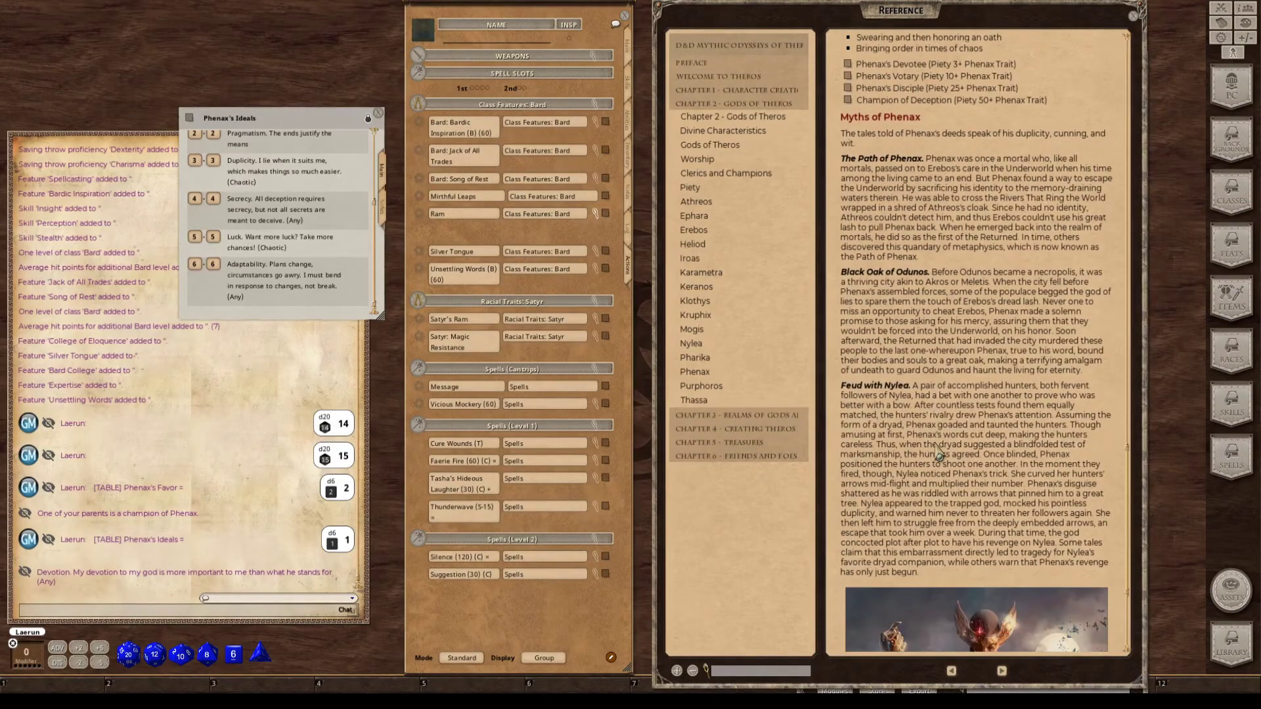
scroll(937, 453, up, 1)
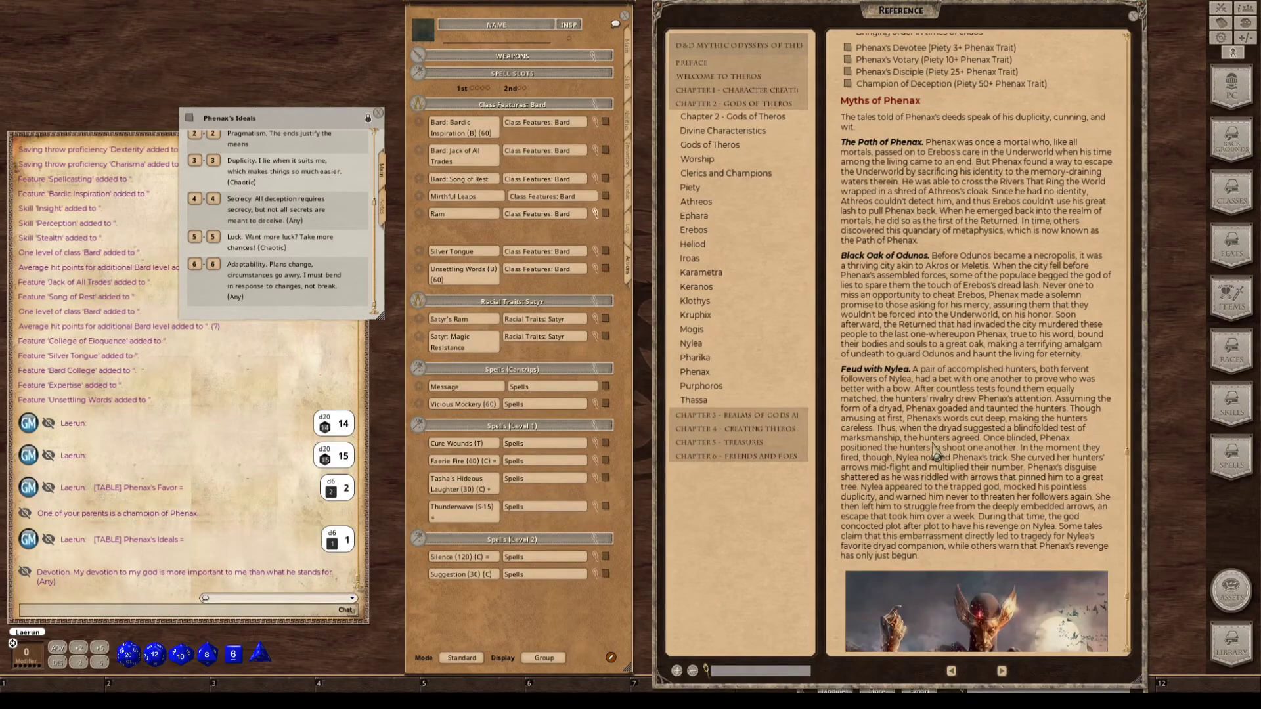
scroll(936, 451, up, 4)
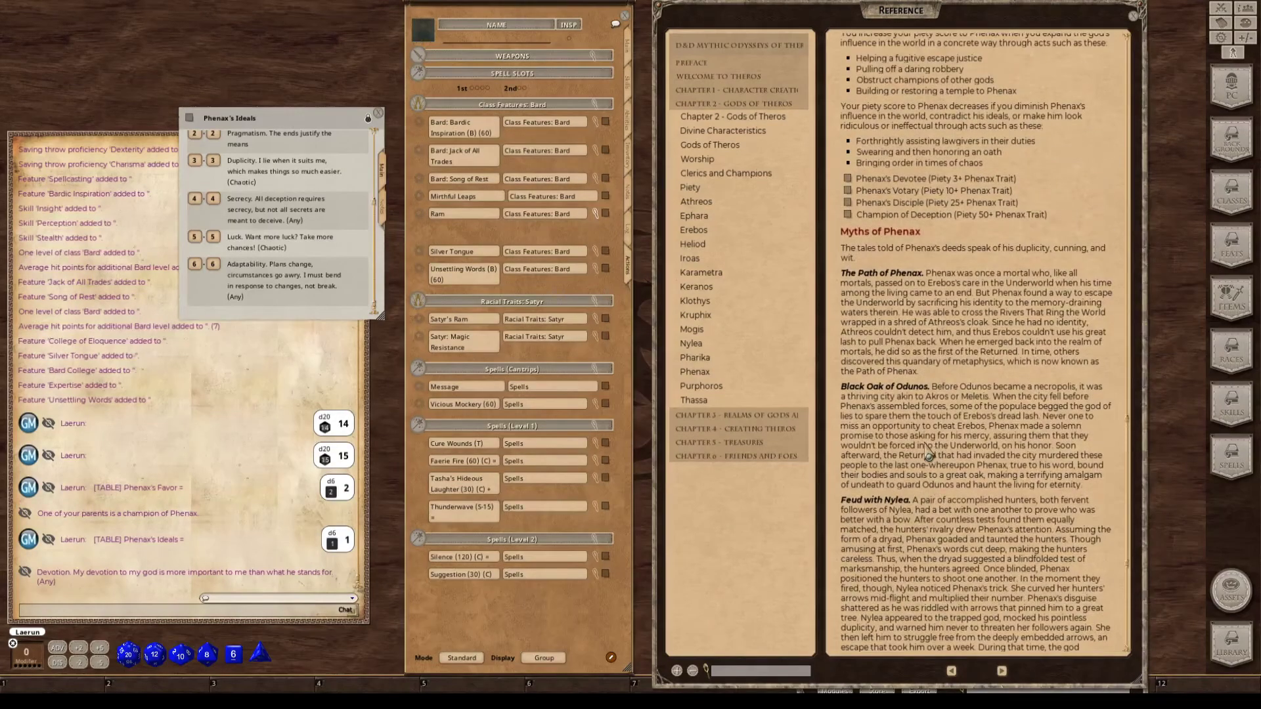
scroll(928, 453, up, 1)
drag(961, 421, 851, 304)
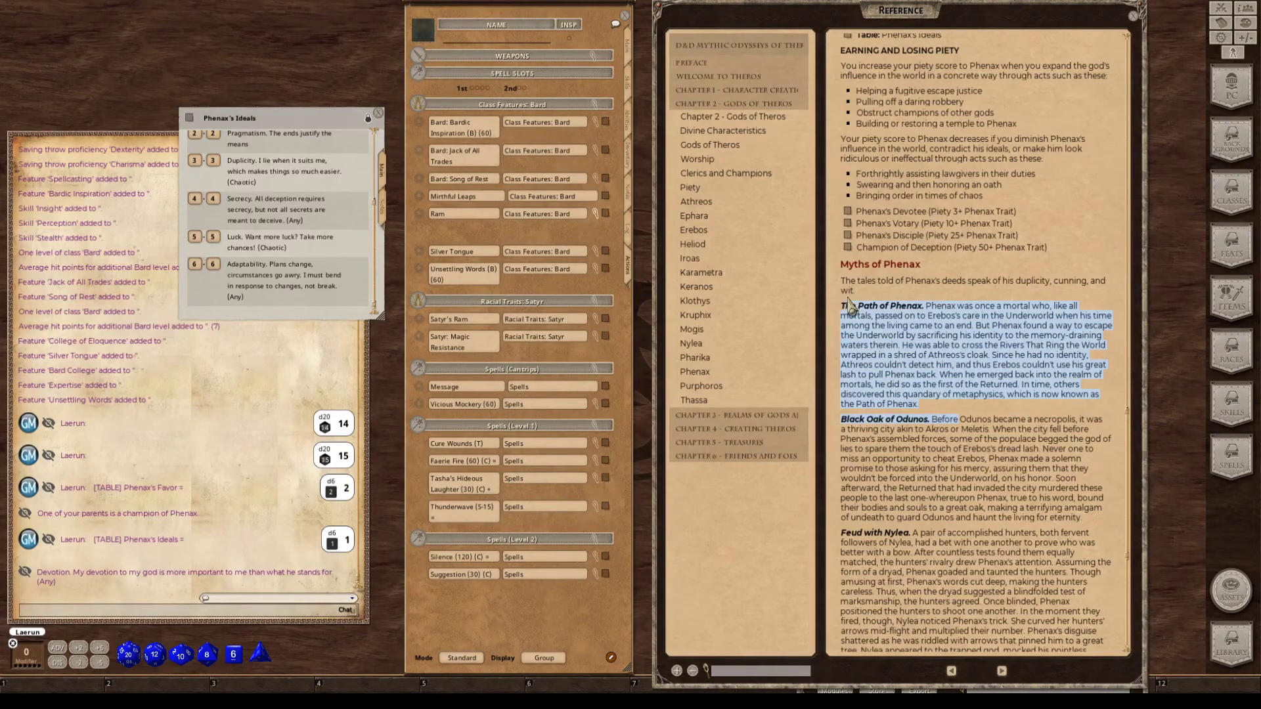
click(849, 309)
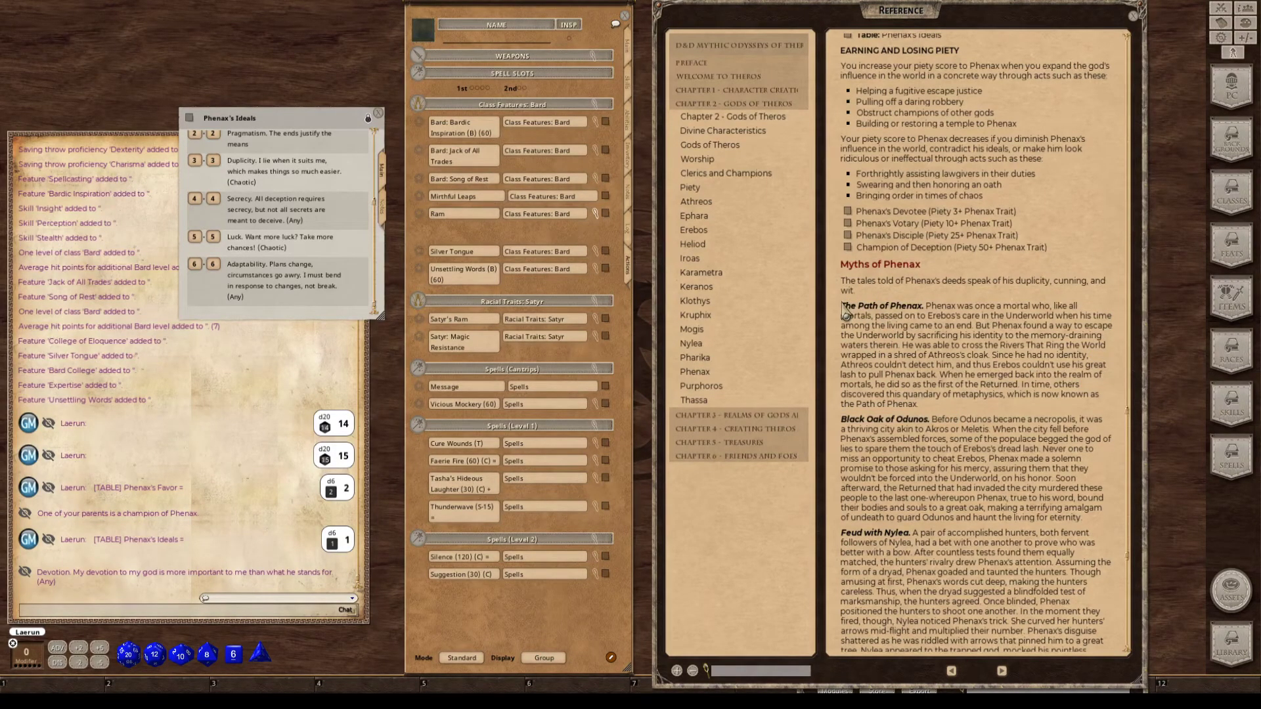
drag(845, 310, 992, 412)
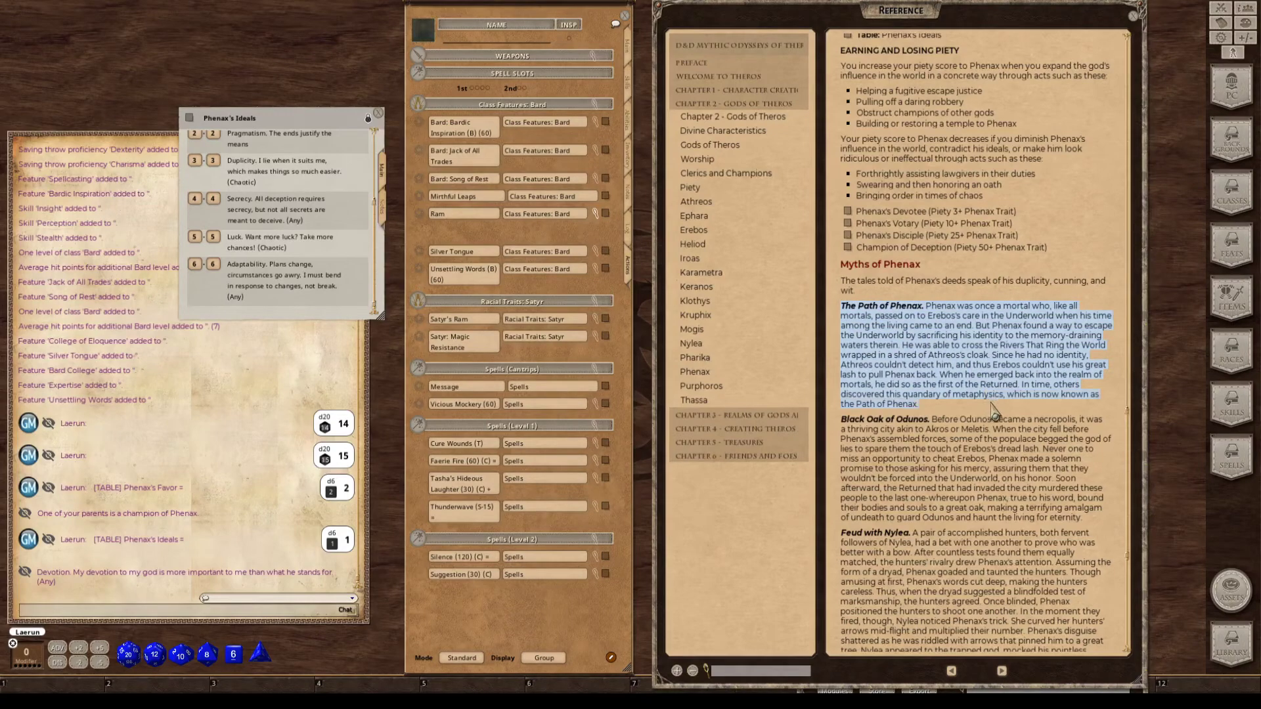
key(ctrl+c)
click(631, 197)
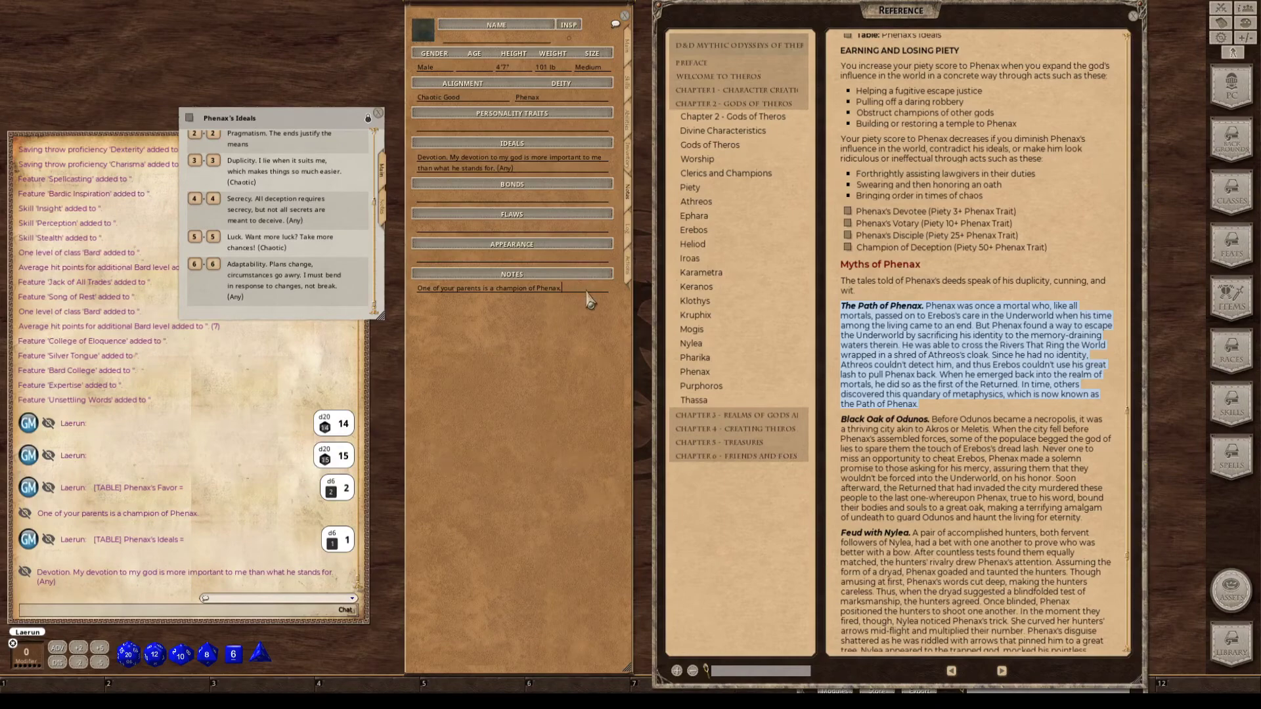
key(ctrl+v)
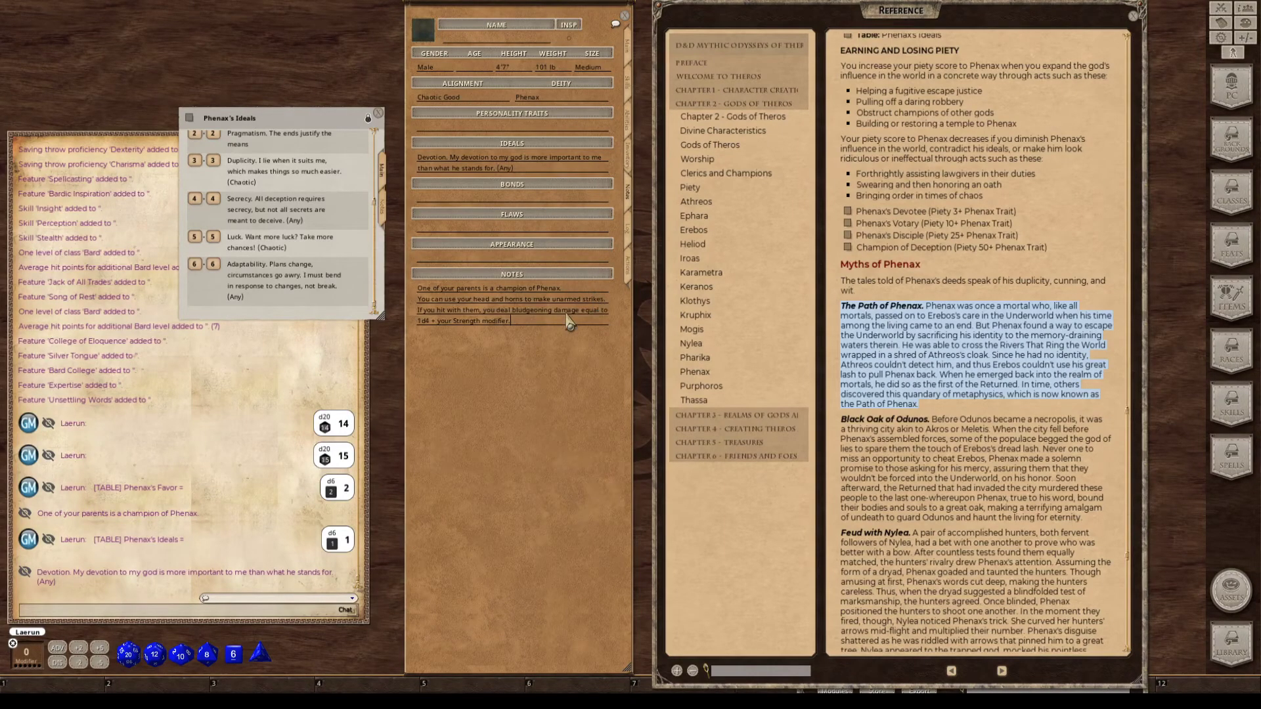
key(ctrl+z)
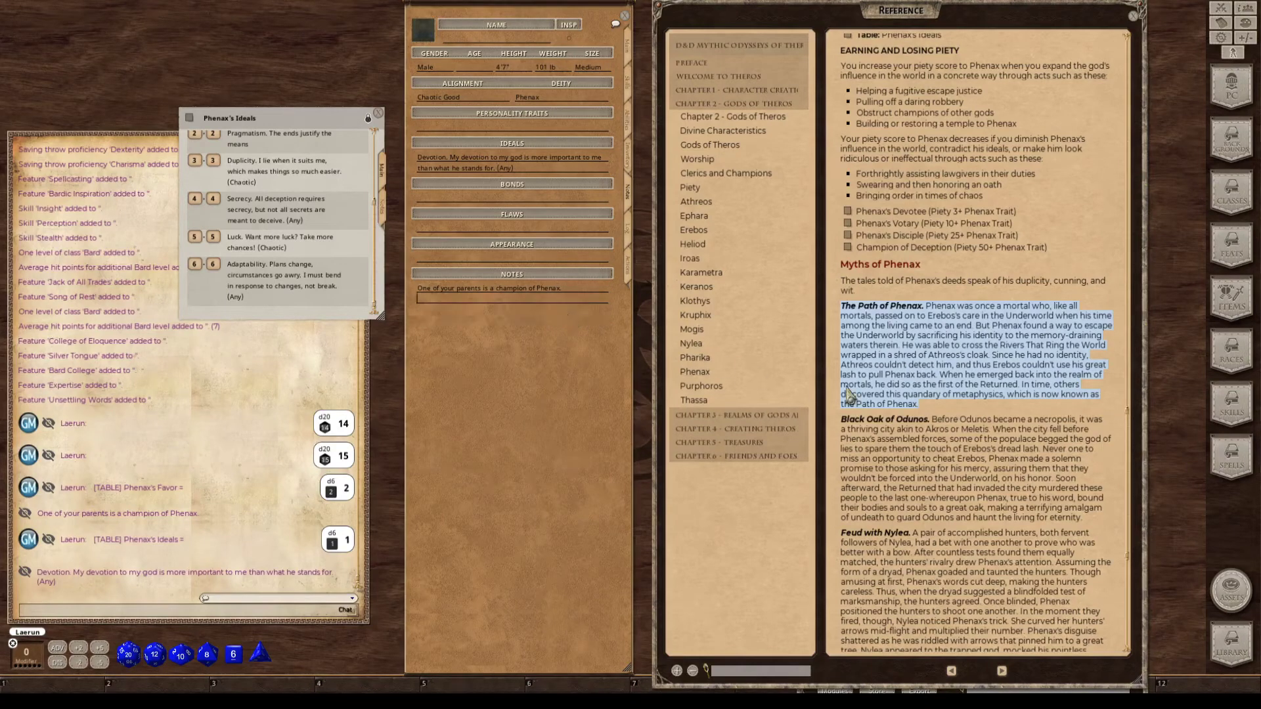
Retry copying the selected Path of Phenax paragraph into the Notes, undo the attempt and clear the text selection.
right_click(939, 360)
key(ctrl)
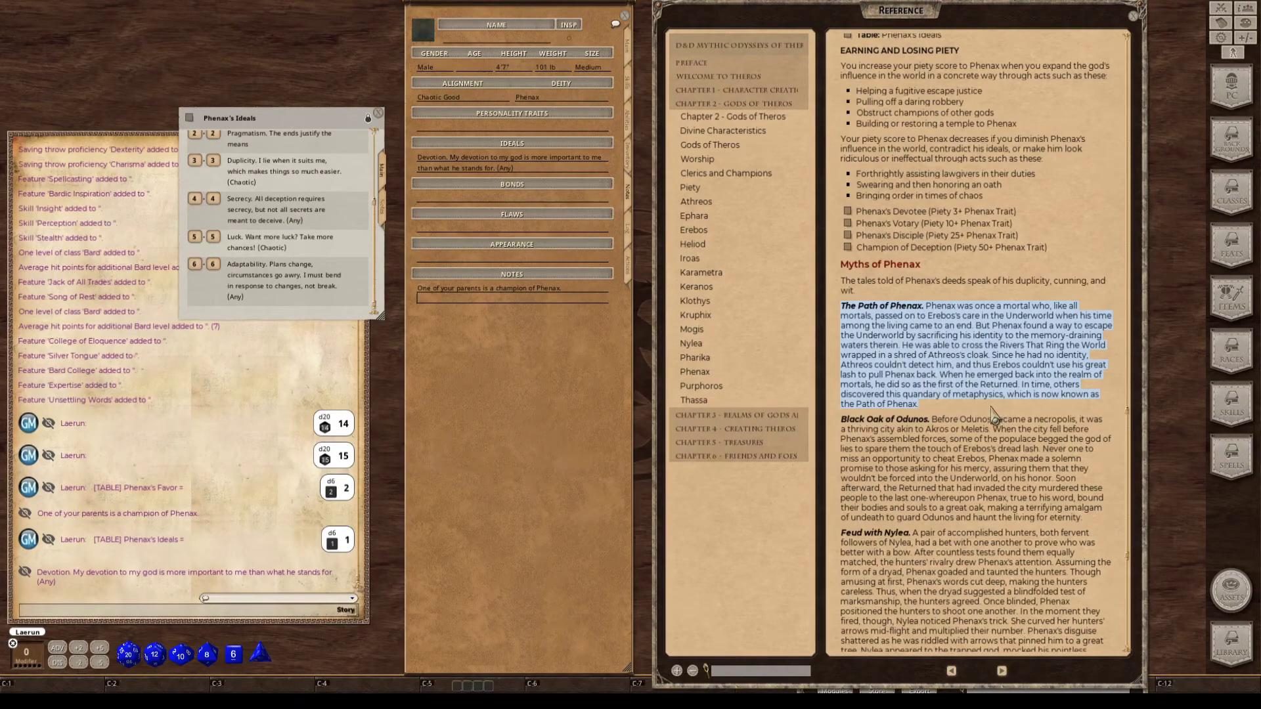
key(ctrl+c)
key(ctrl+v)
key(ctrl+z)
click(1016, 432)
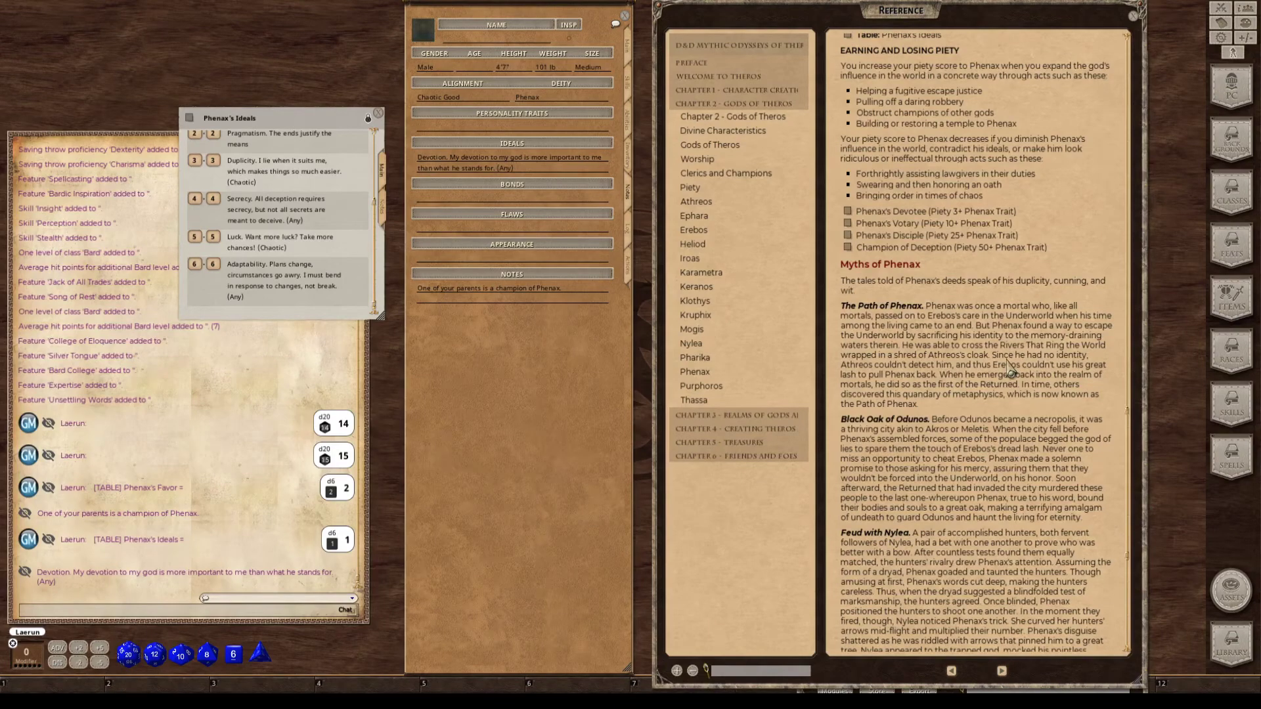
Read the rest of the Myths of Phenax section and look over the Chapter 3 introduction and its topic list.
key(ctrl)
scroll(905, 361, down, 1)
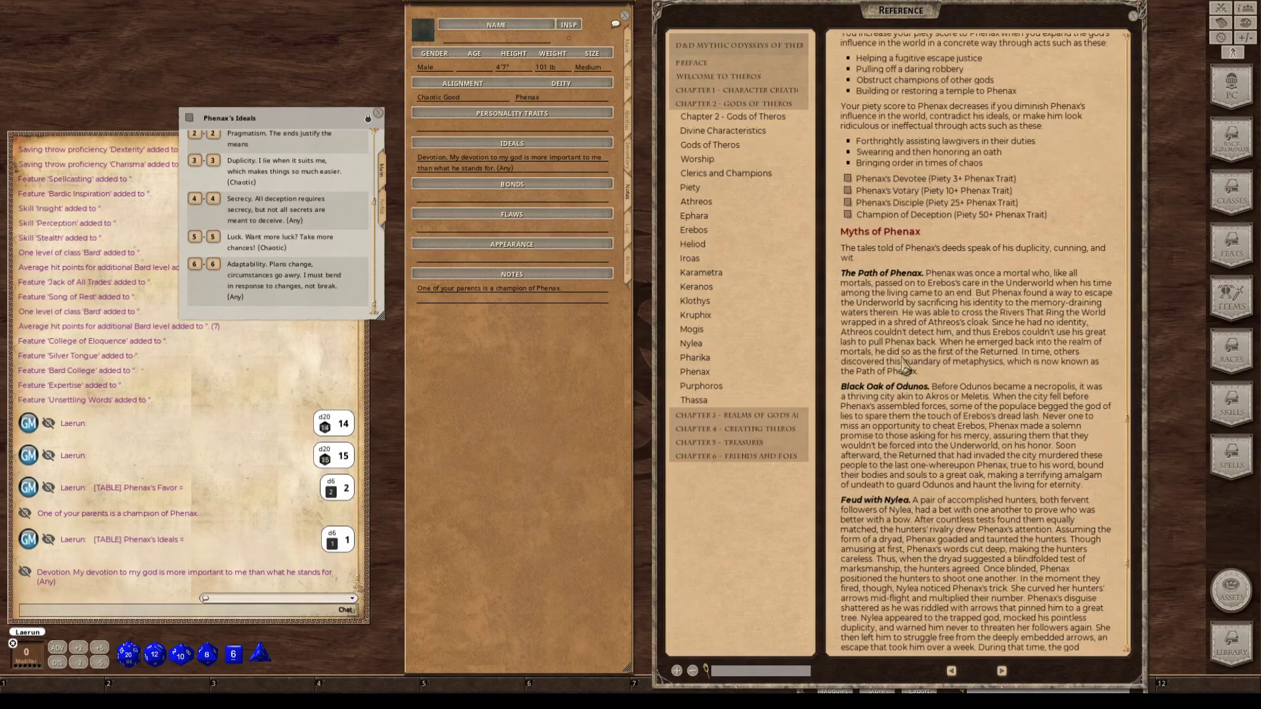
scroll(905, 364, down, 1)
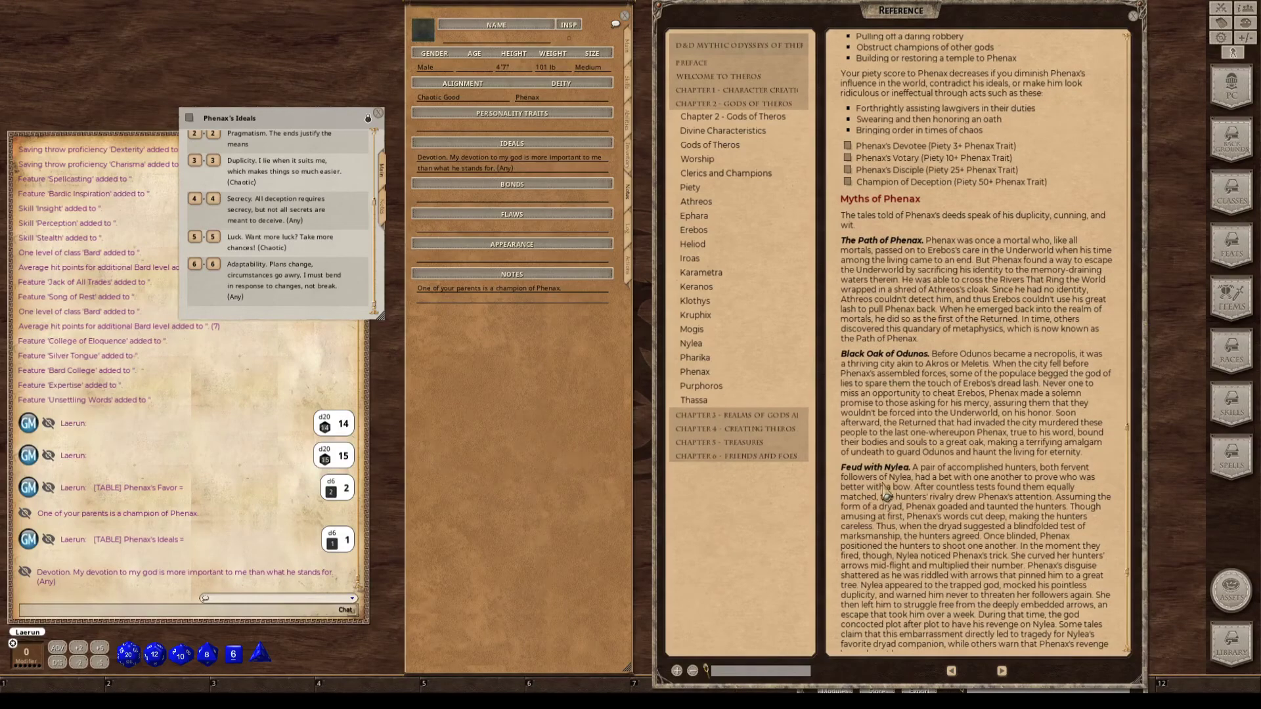
scroll(907, 482, down, 8)
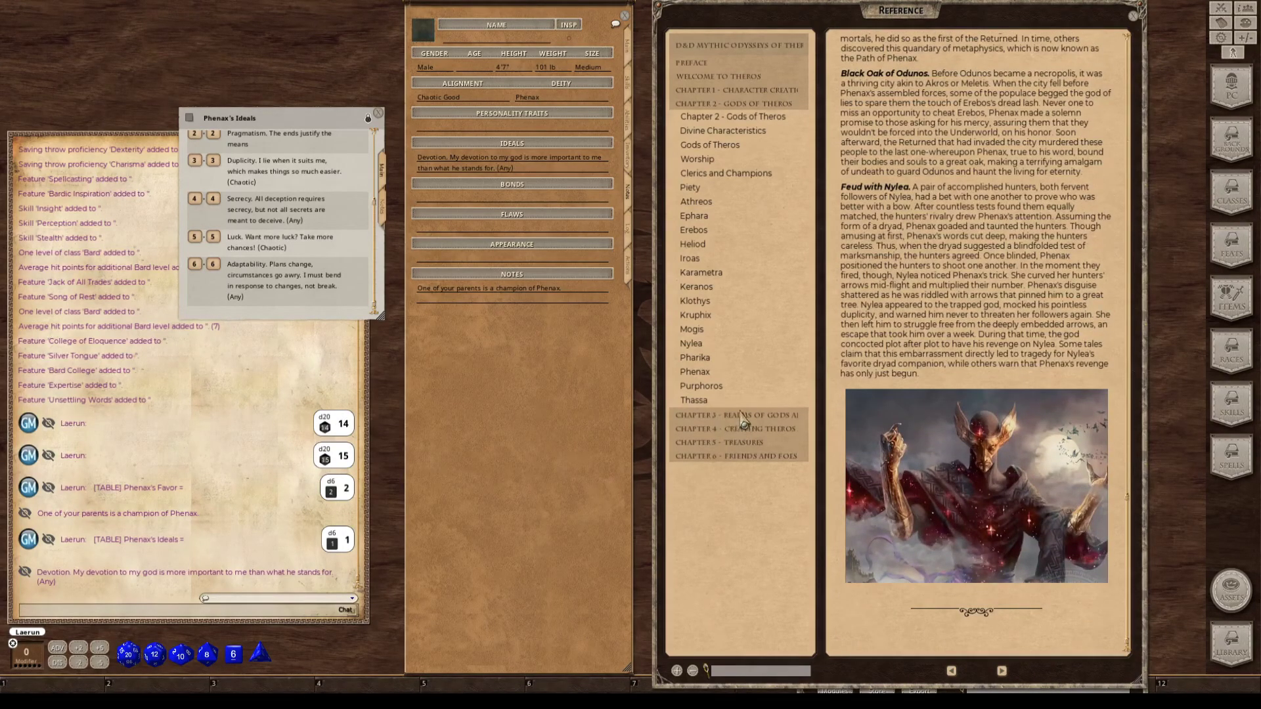
click(779, 418)
scroll(850, 500, down, 3)
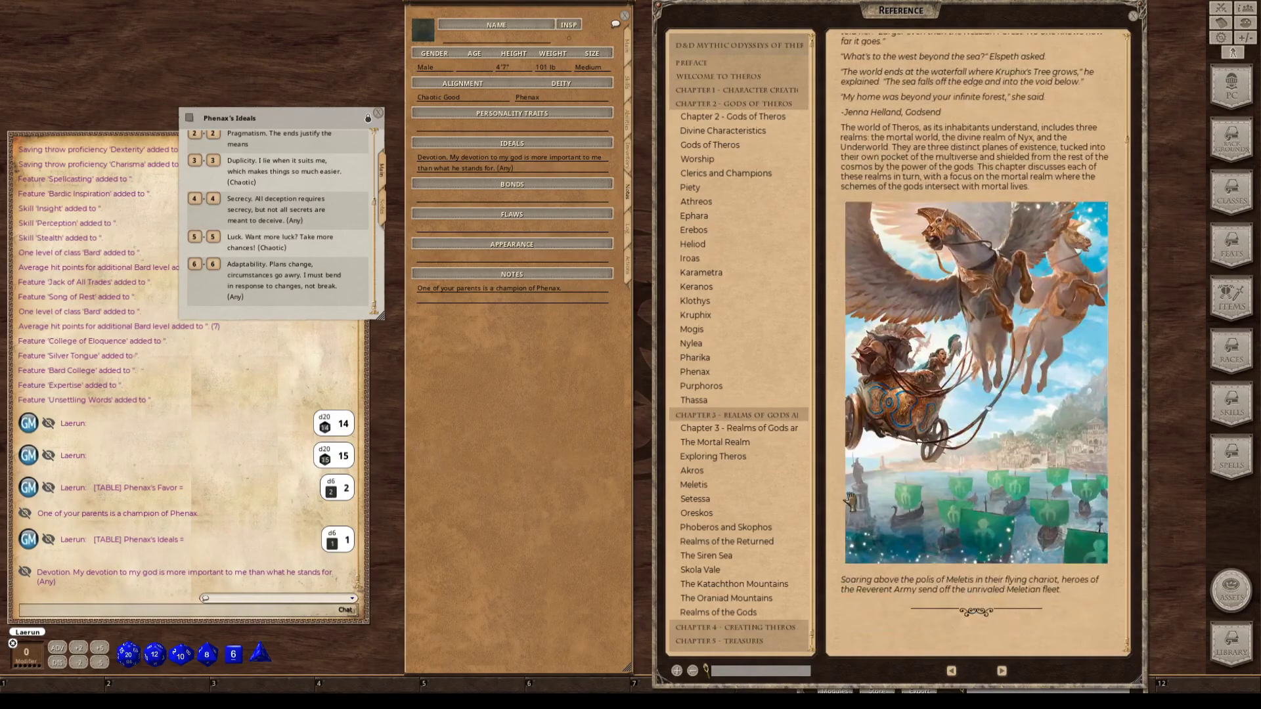
scroll(731, 506, down, 1)
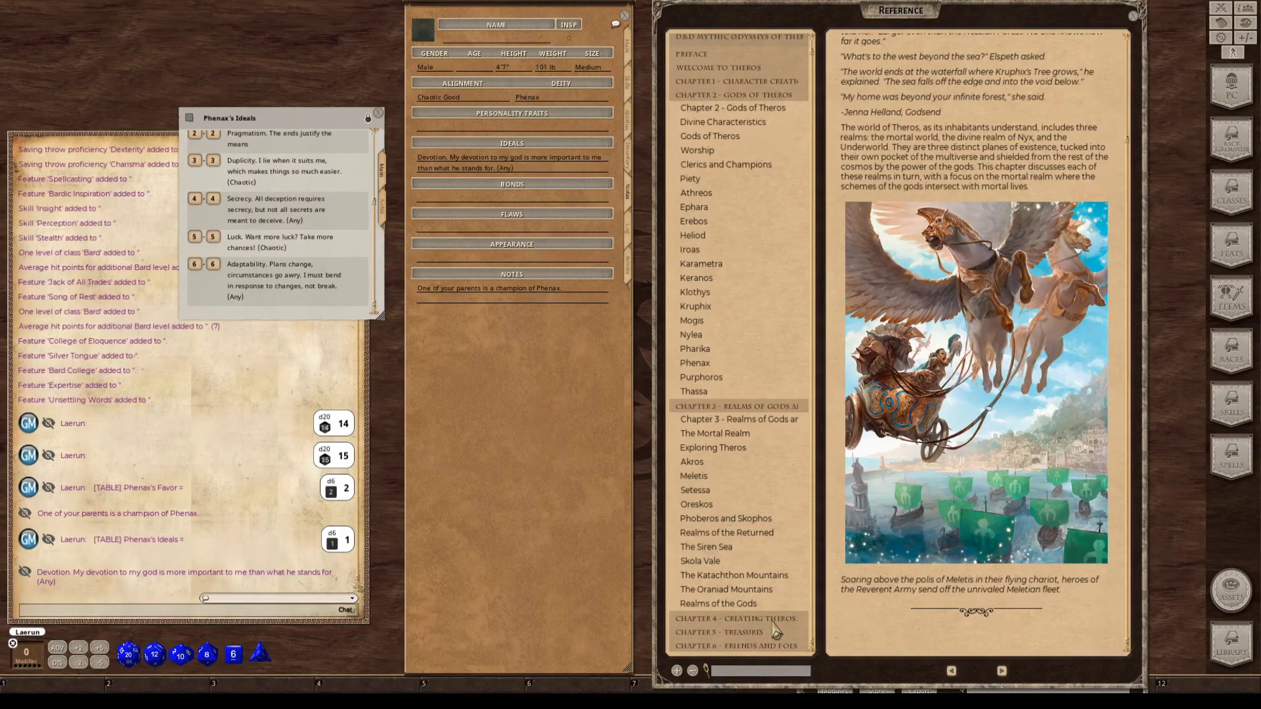
scroll(717, 439, up, 1)
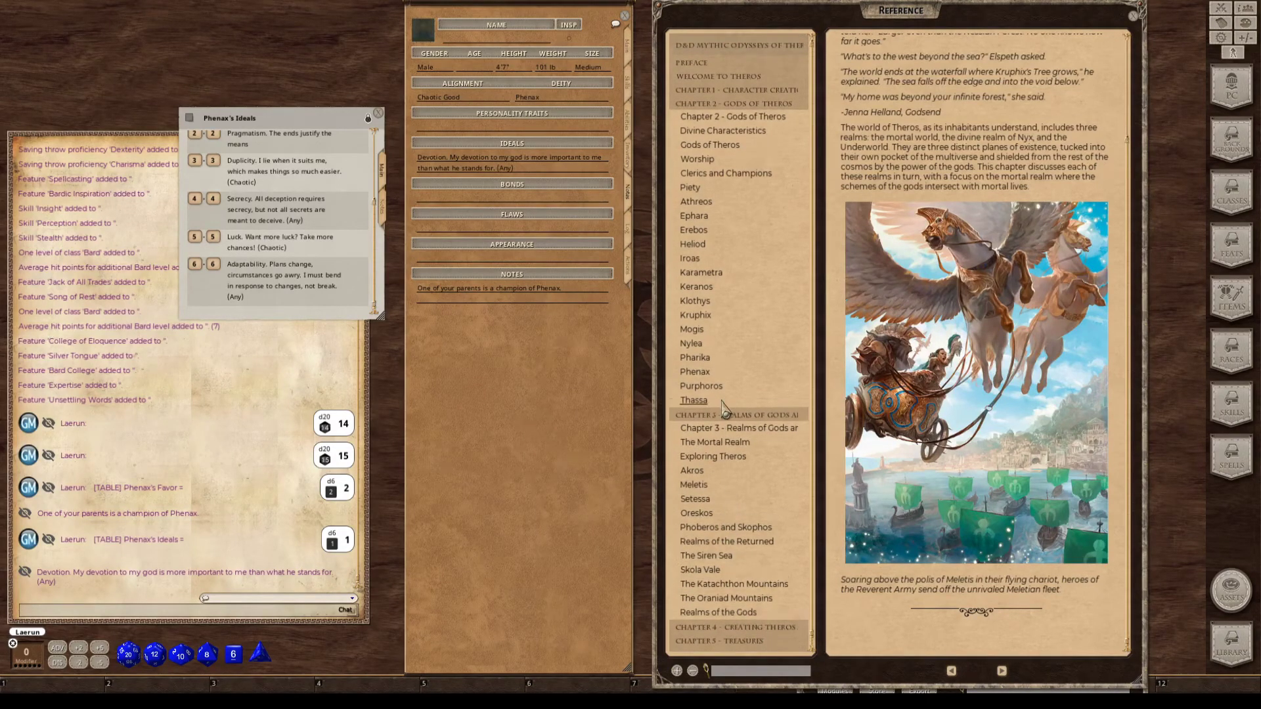
Look through the Chapter 1 - Character Creation introduction and open its Heroic Drive page.
click(736, 92)
scroll(1027, 340, down, 4)
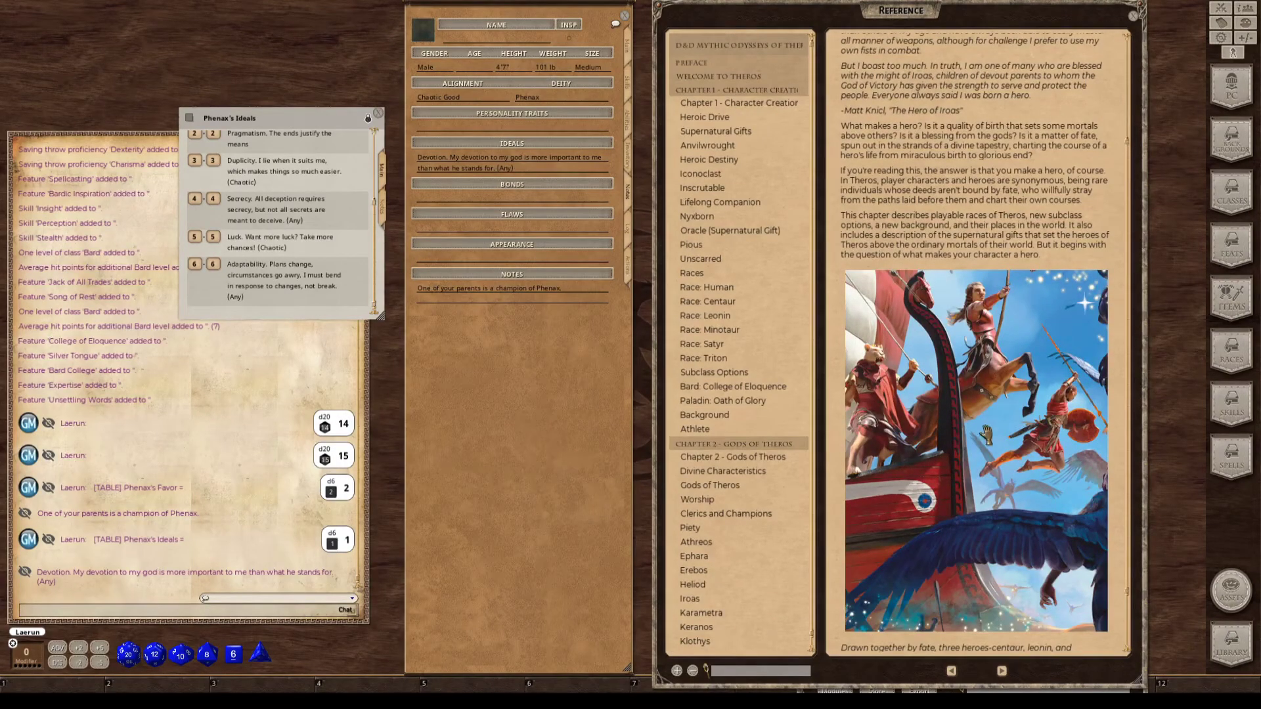
scroll(986, 438, down, 2)
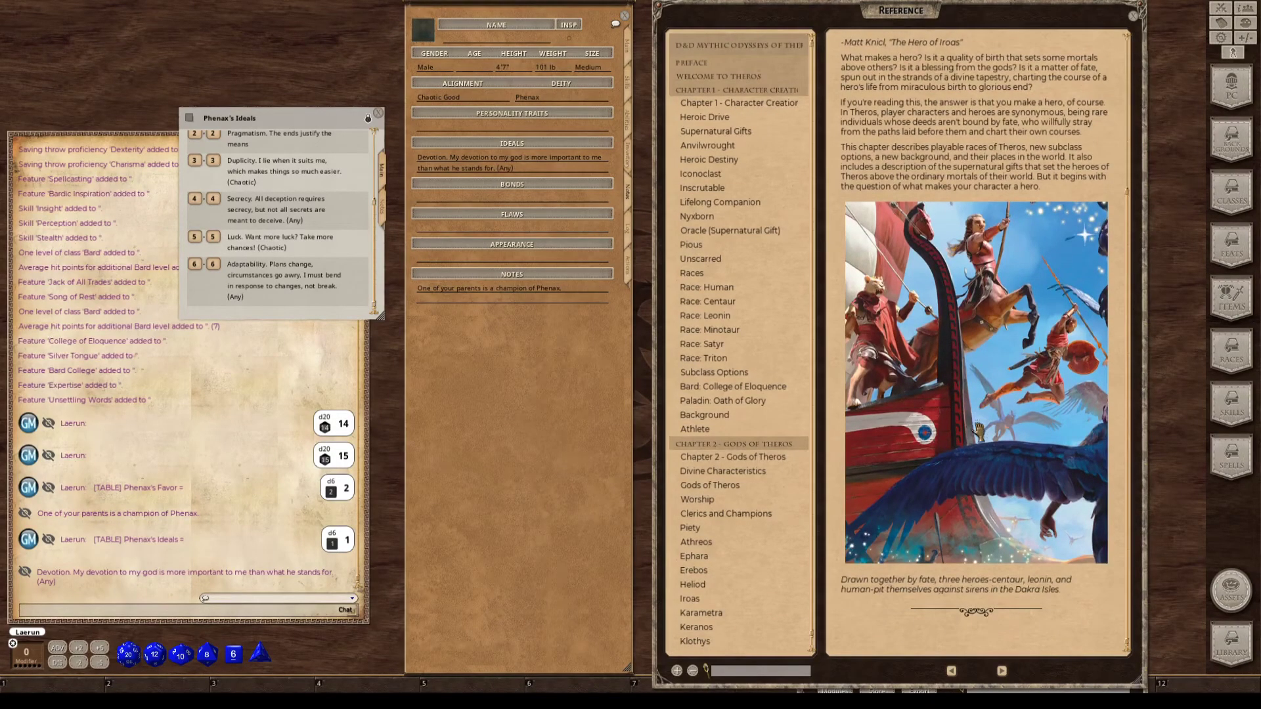
scroll(981, 434, up, 3)
scroll(979, 424, up, 3)
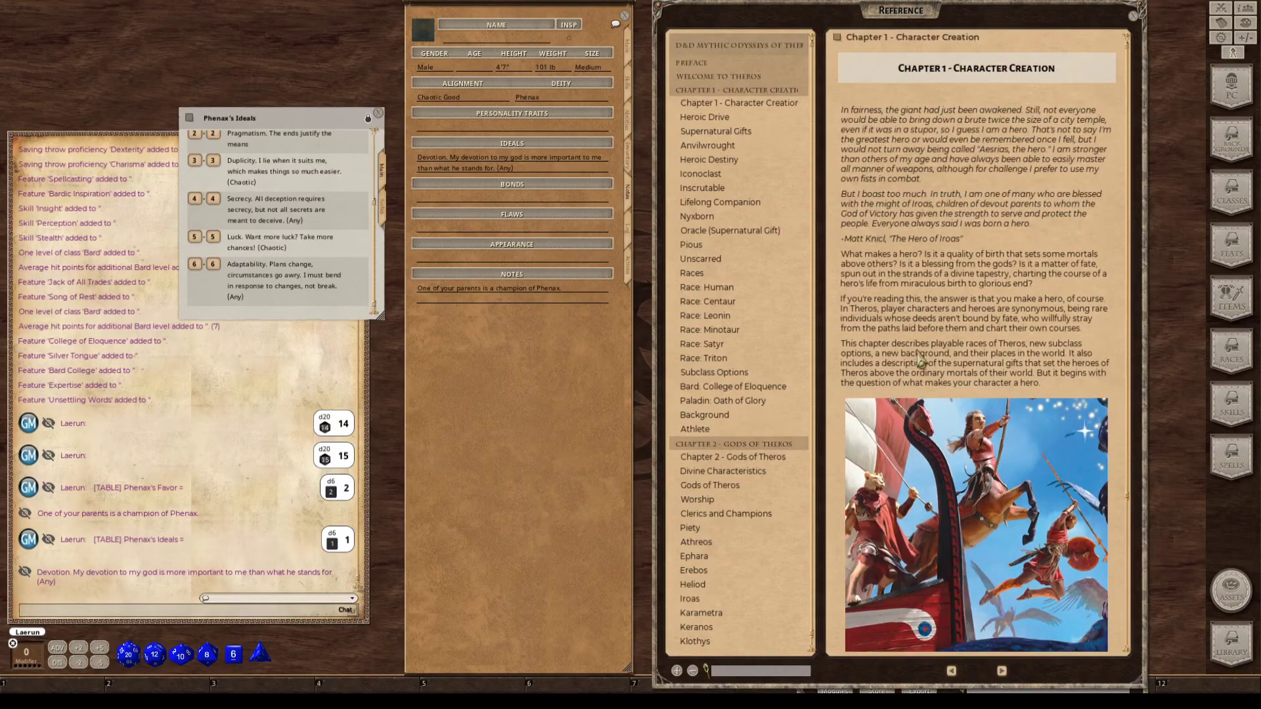
click(703, 118)
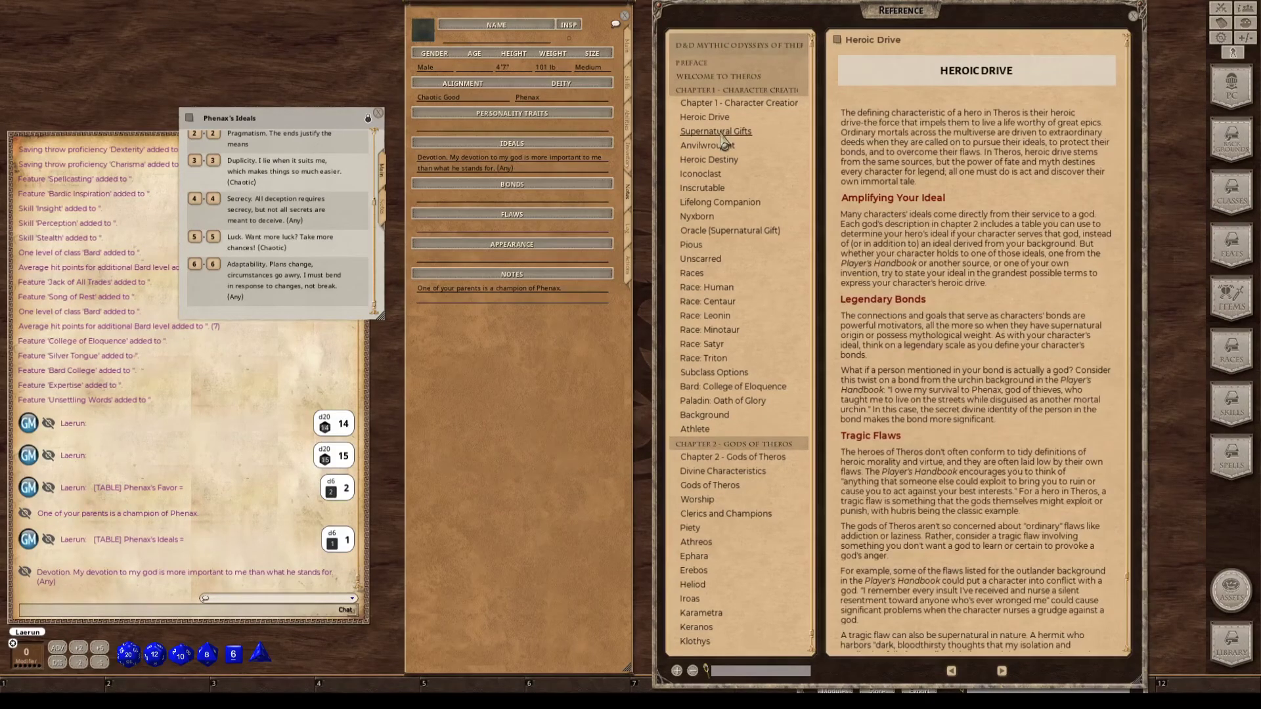
Look through the Supernatural Gifts page down to its Heroic Feats list and close the Phenax's Ideals table.
click(722, 134)
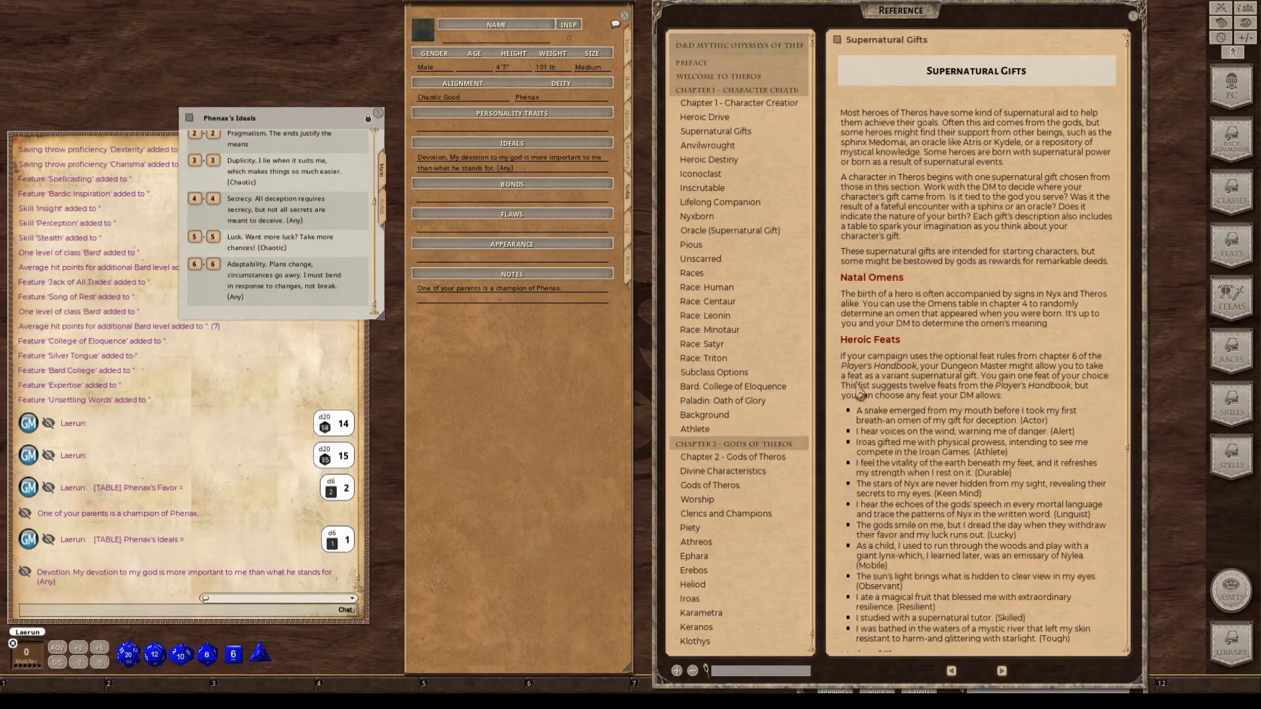
scroll(963, 470, down, 3)
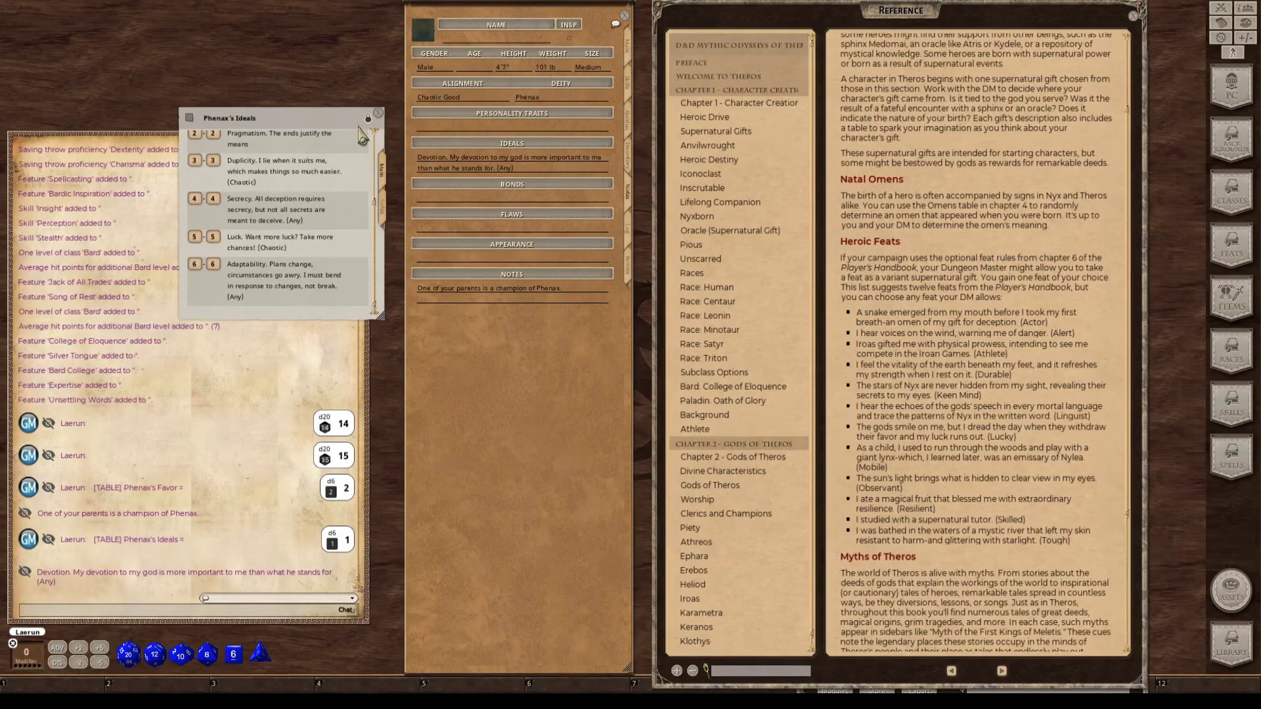
click(379, 114)
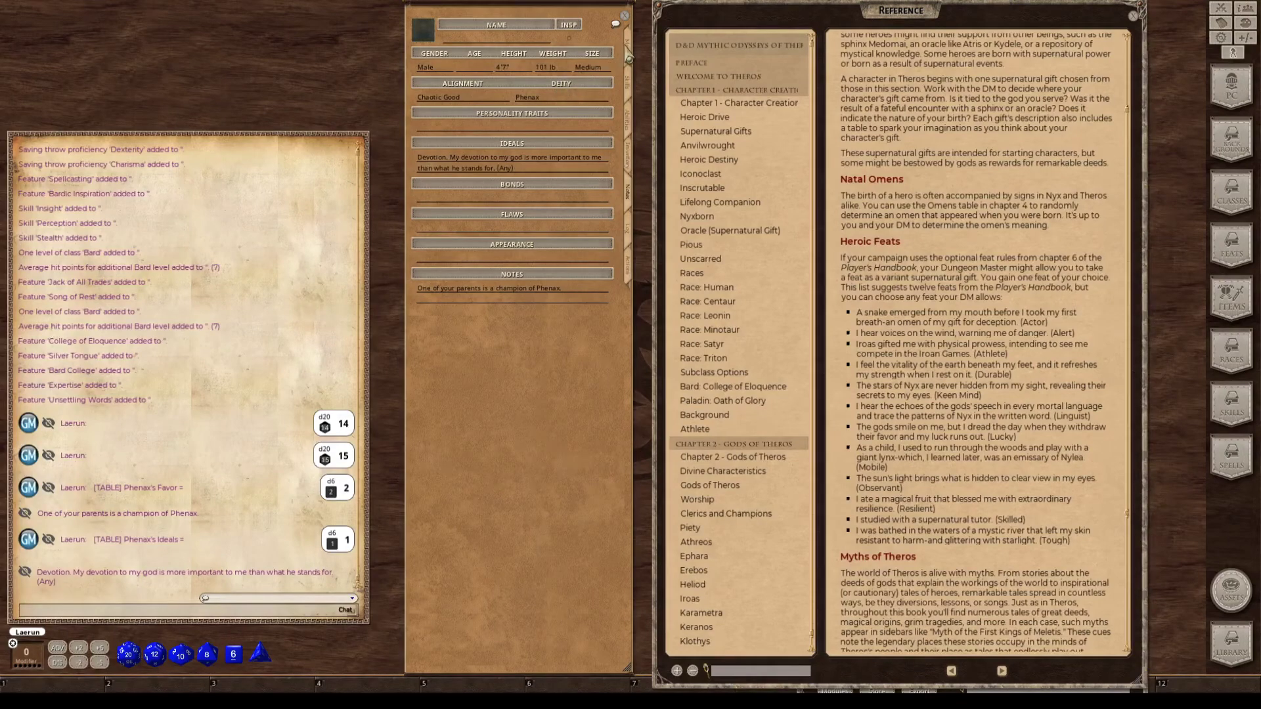
Open the character's Athlete background details, enlarge them to show all the text, and return the character sheet to its notes page.
click(629, 58)
click(510, 100)
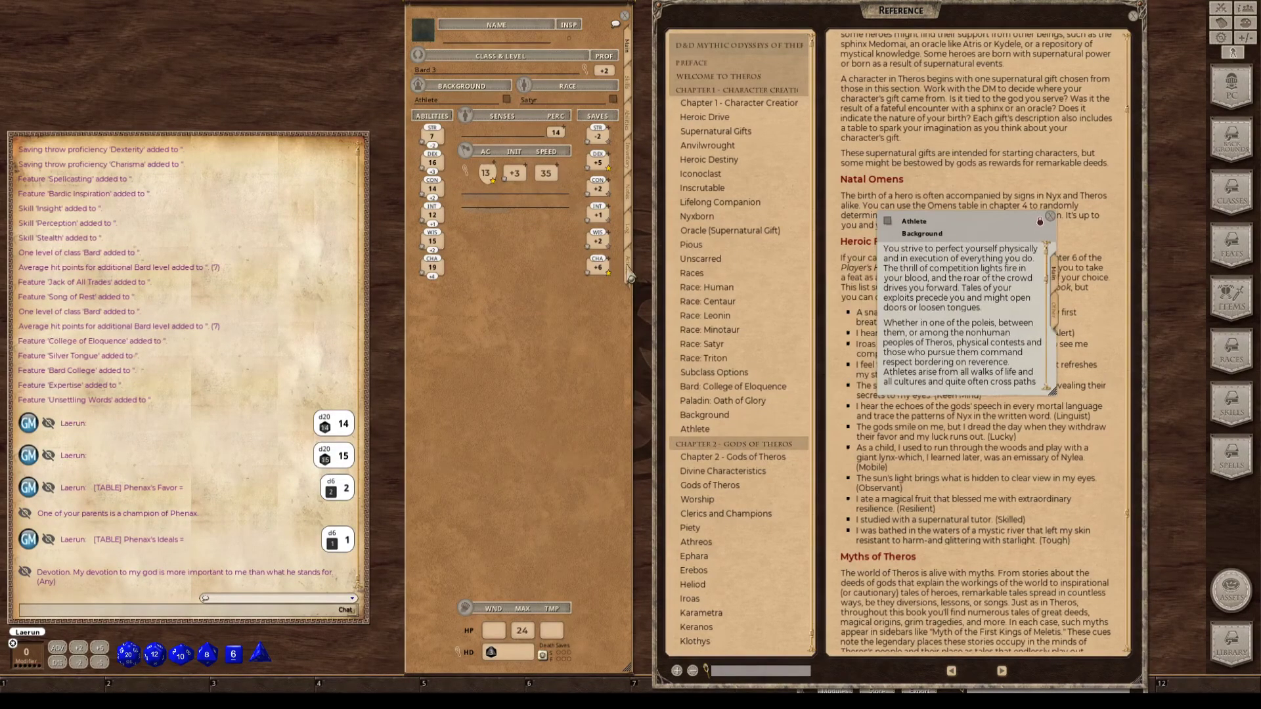
click(629, 274)
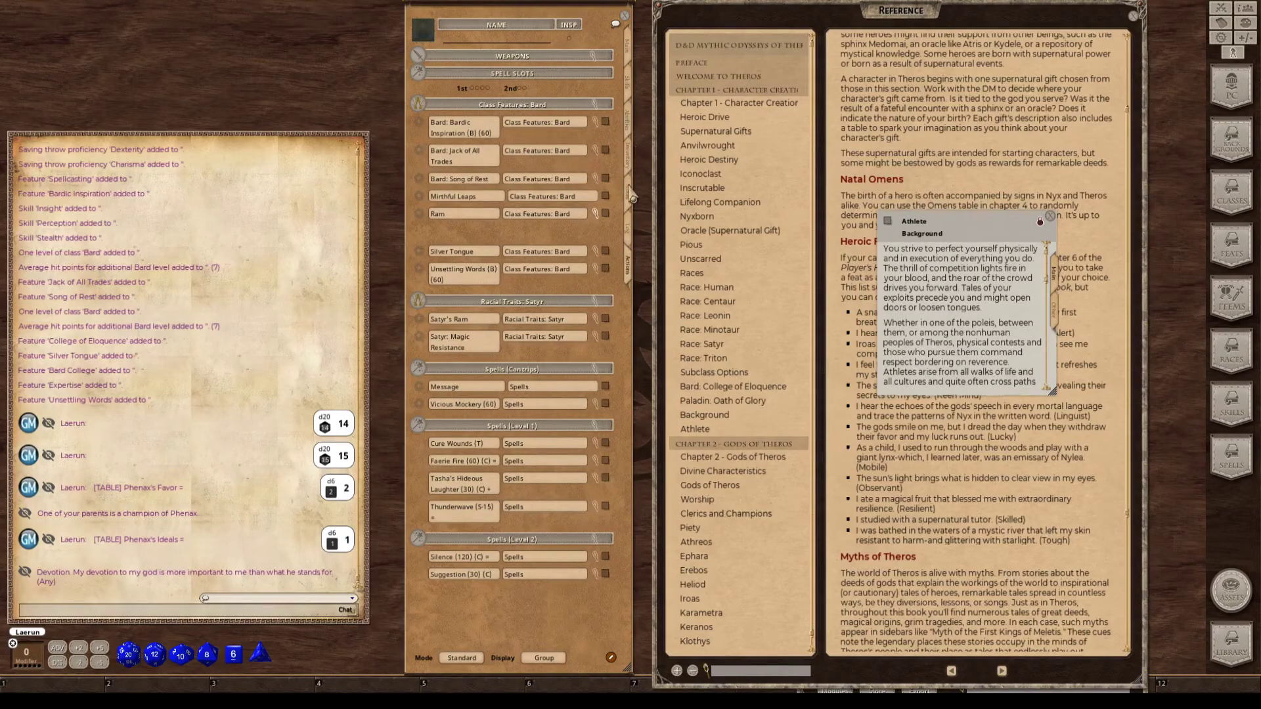
click(631, 196)
drag(975, 229, 894, 60)
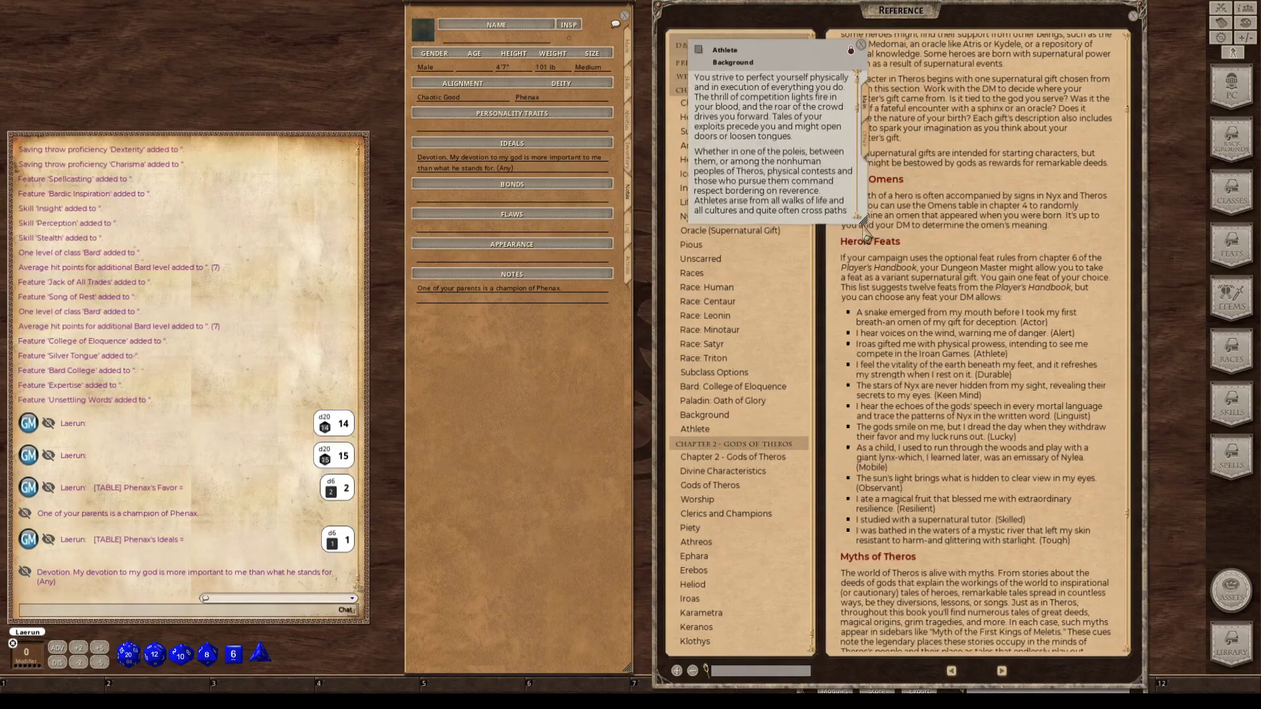
drag(866, 230, 1053, 552)
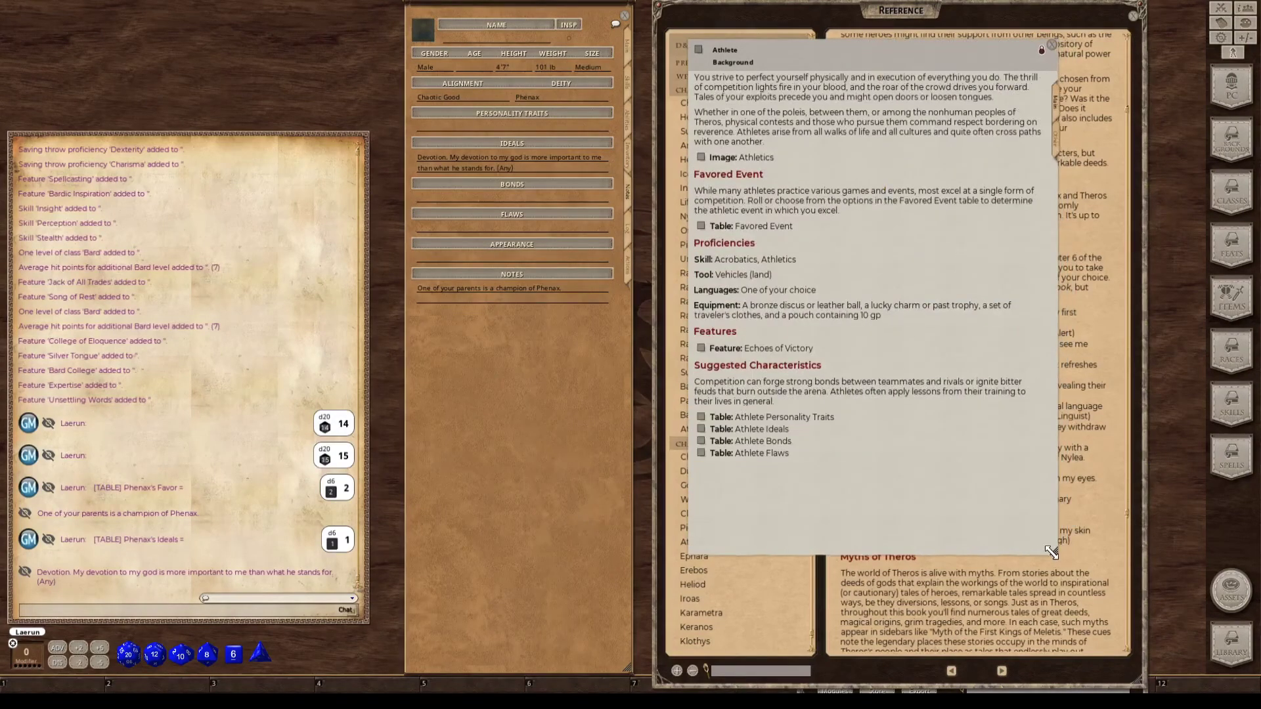
Open the Athlete background's Favored Event table and place it clear of the character's notes.
click(702, 227)
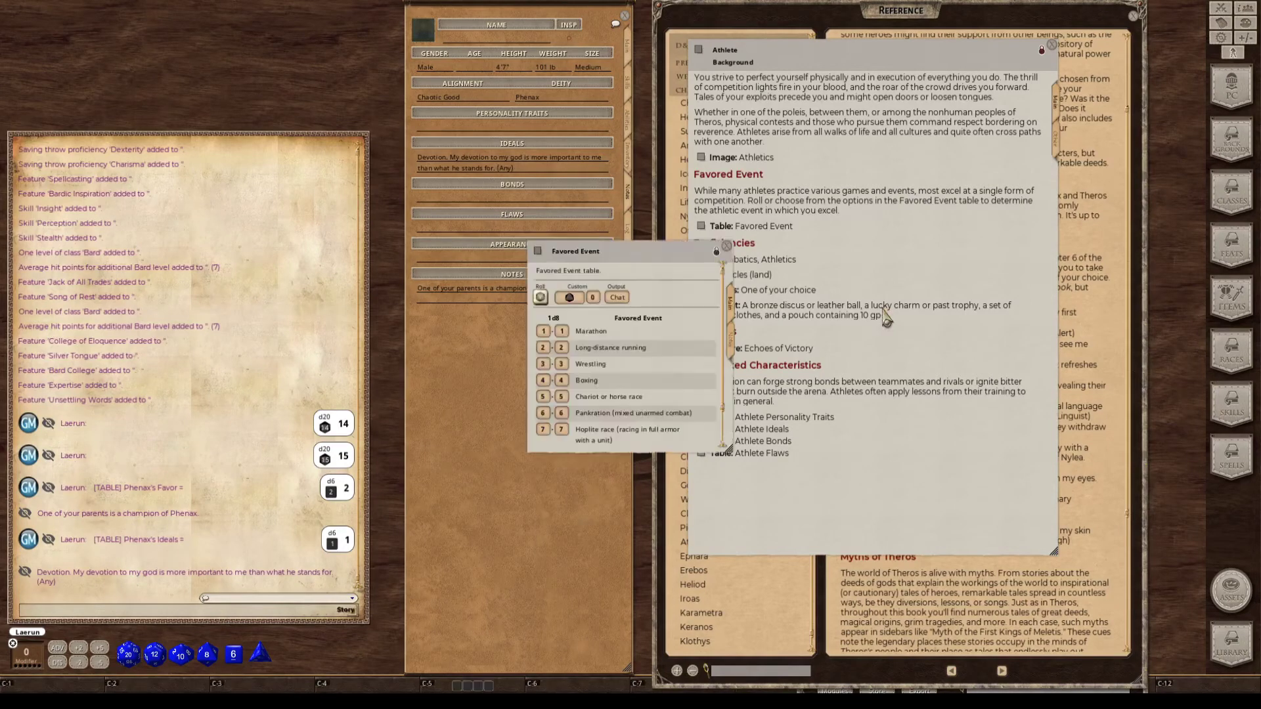
drag(648, 266, 1032, 231)
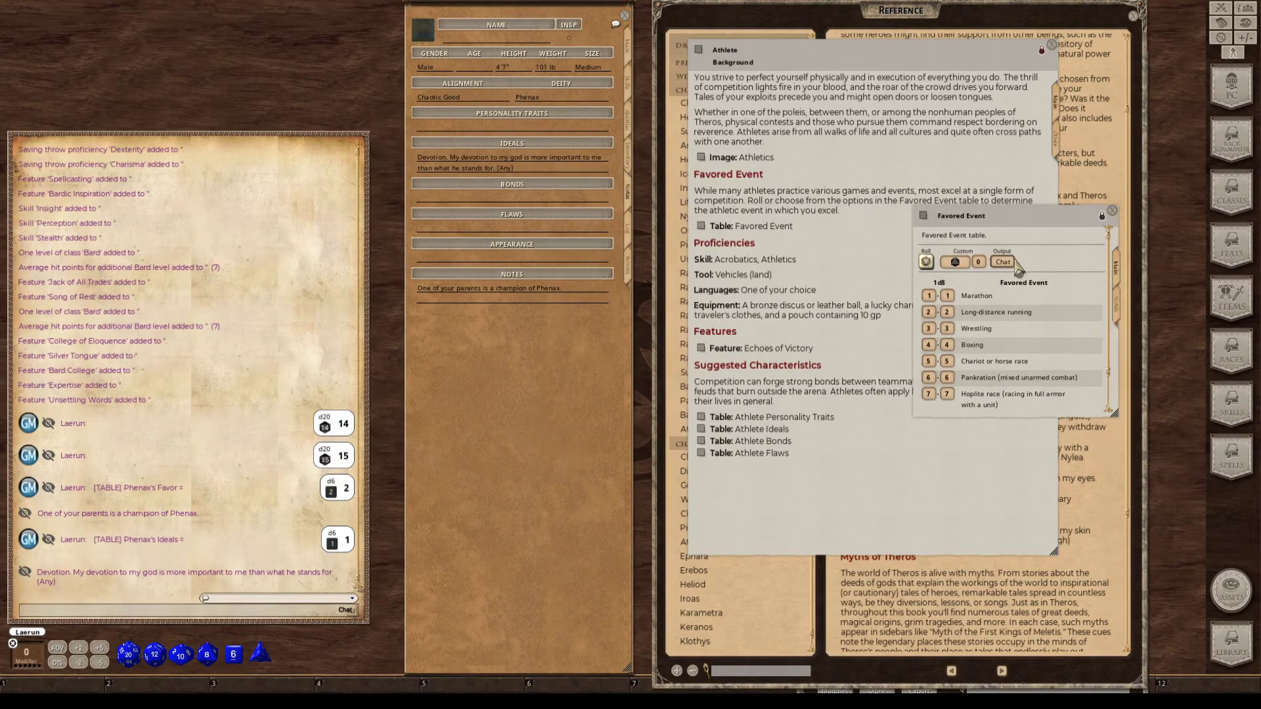
key(ctrl)
Read the Athlete background's Echoes of Victory feature in full and close it.
click(704, 358)
click(702, 351)
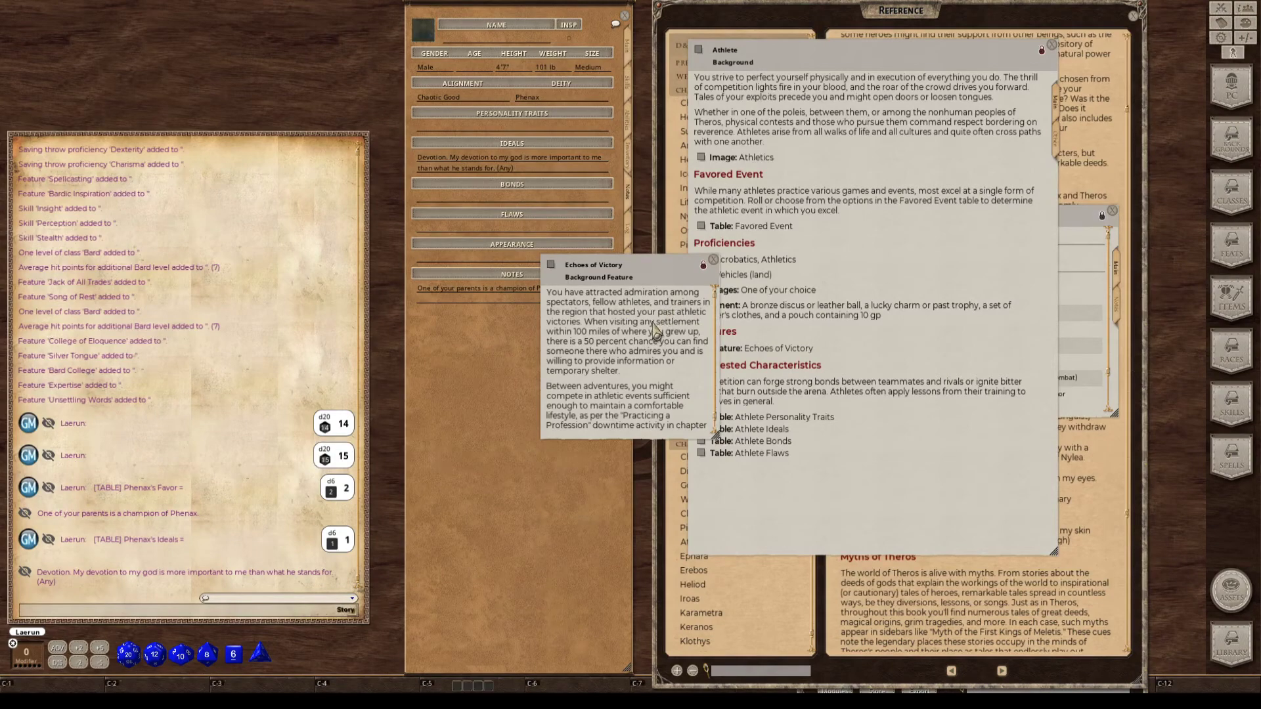
scroll(679, 373, down, 1)
key(ctrl)
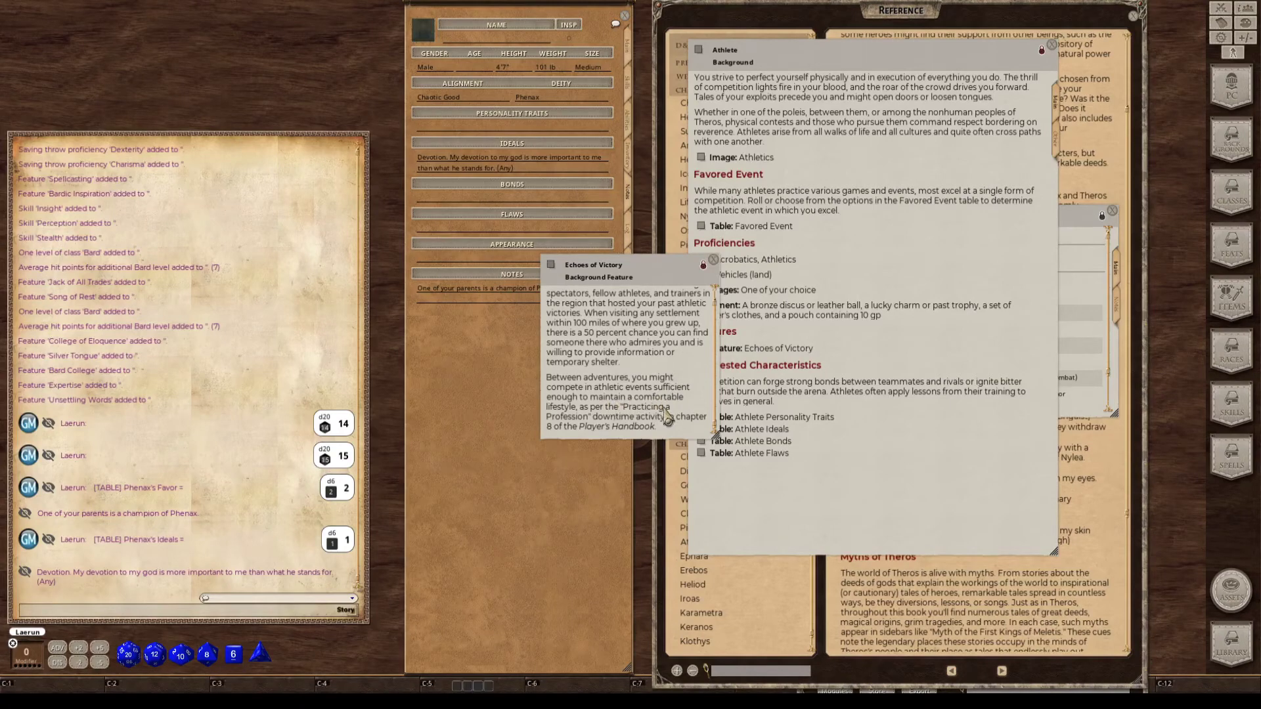
scroll(669, 380, up, 1)
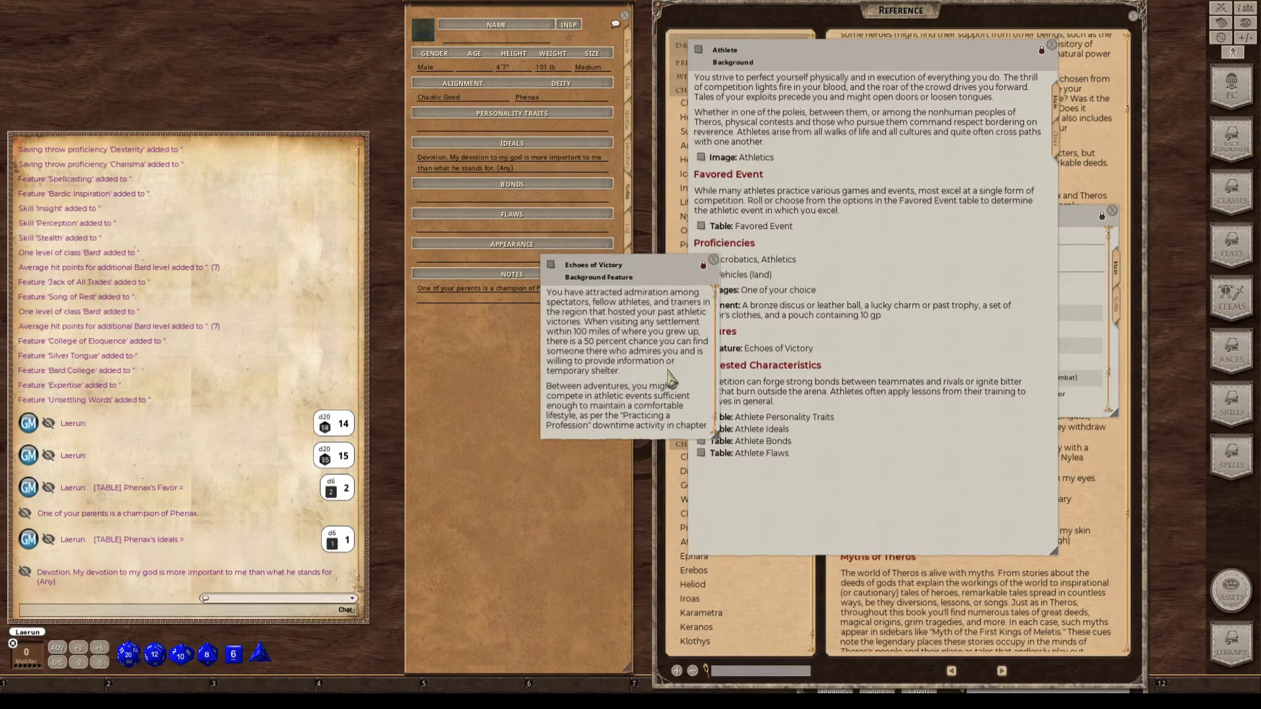
key(ctrl)
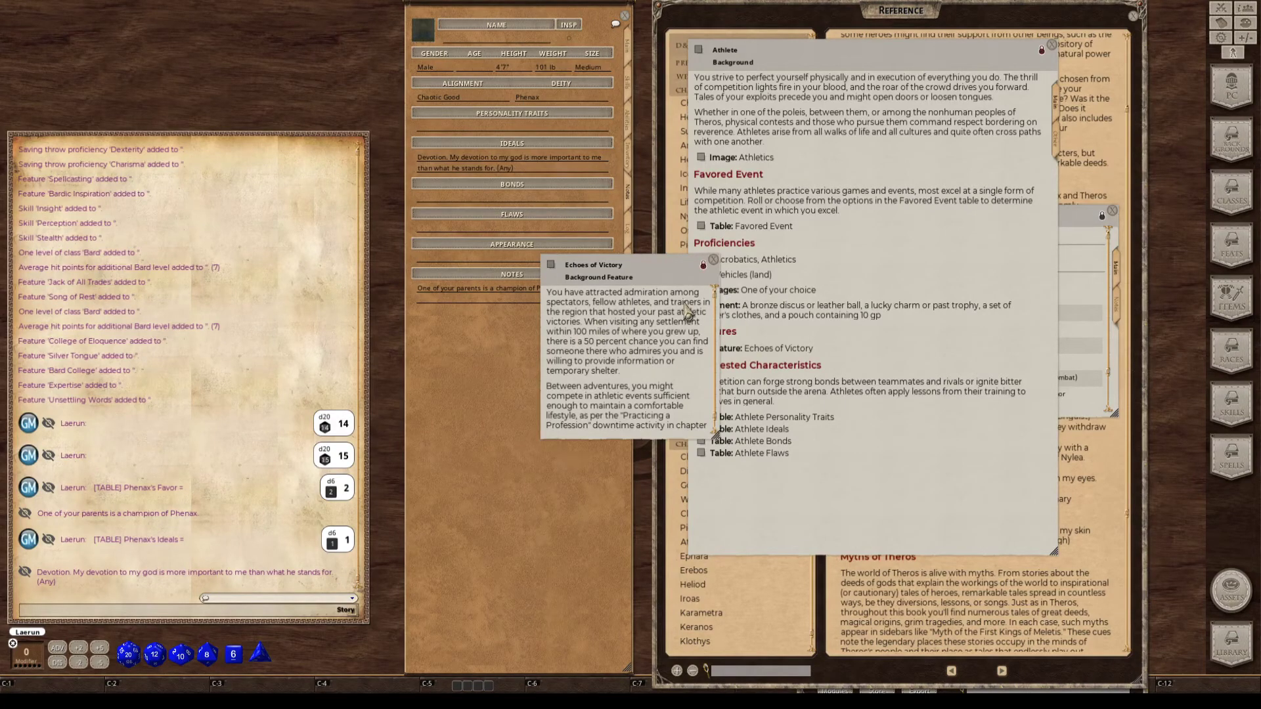
scroll(643, 376, down, 1)
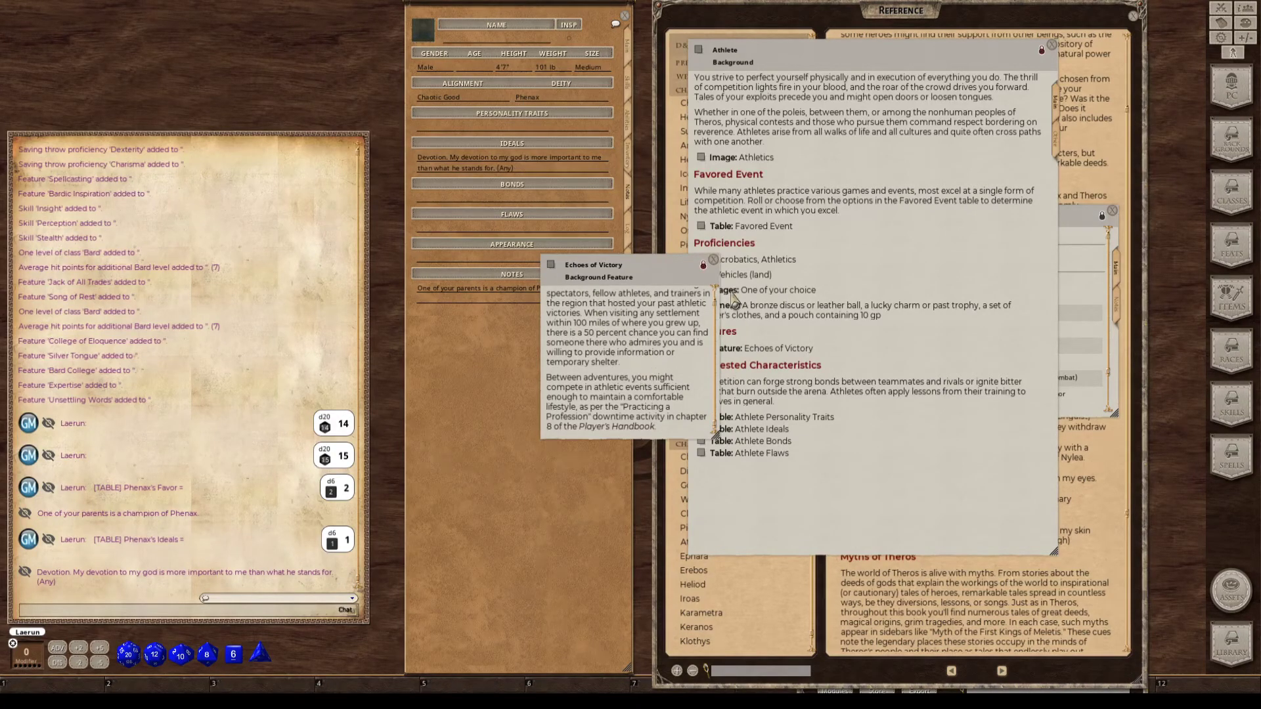
click(714, 261)
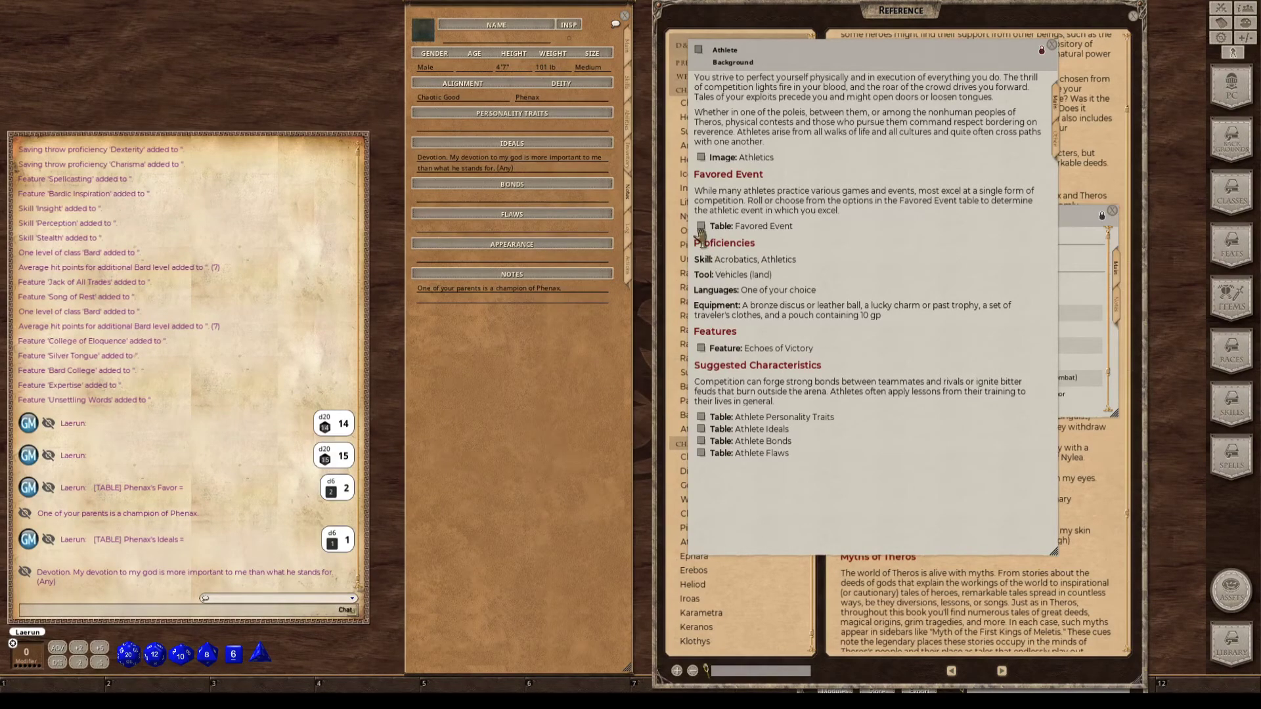
Roll on the Favored Event table to chat and look over the table's entries.
click(701, 227)
click(926, 261)
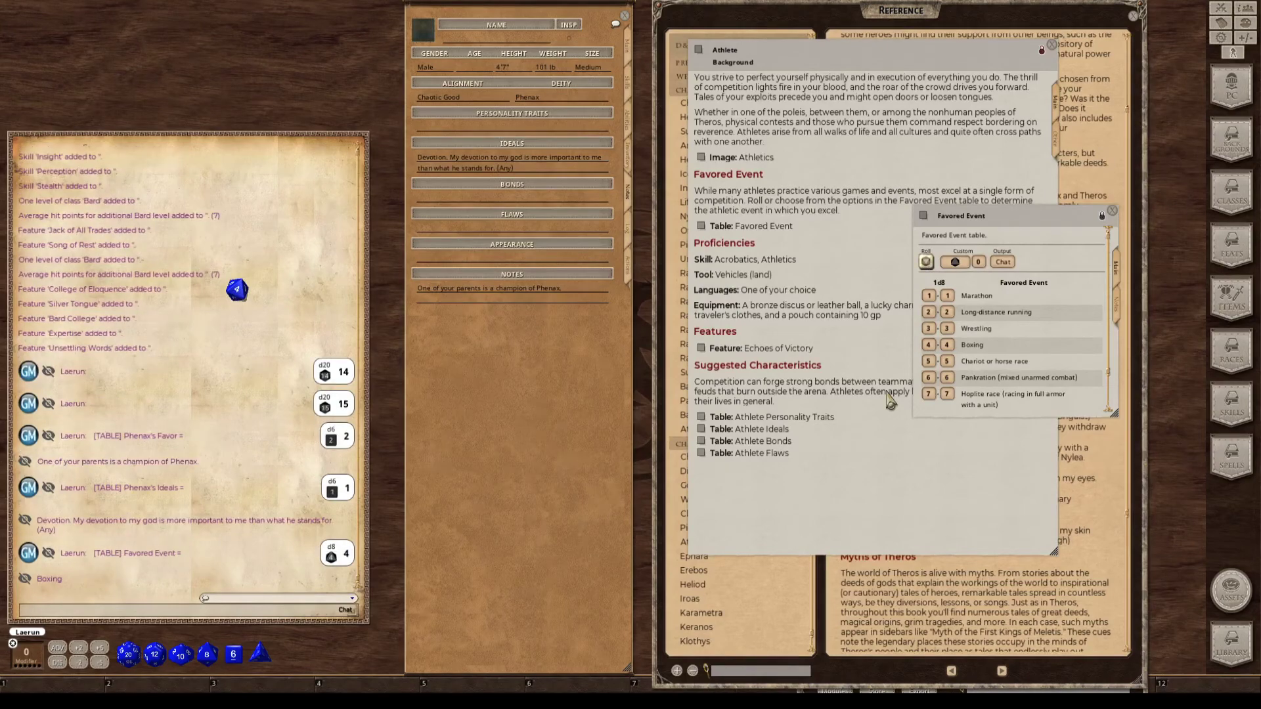
key(ctrl)
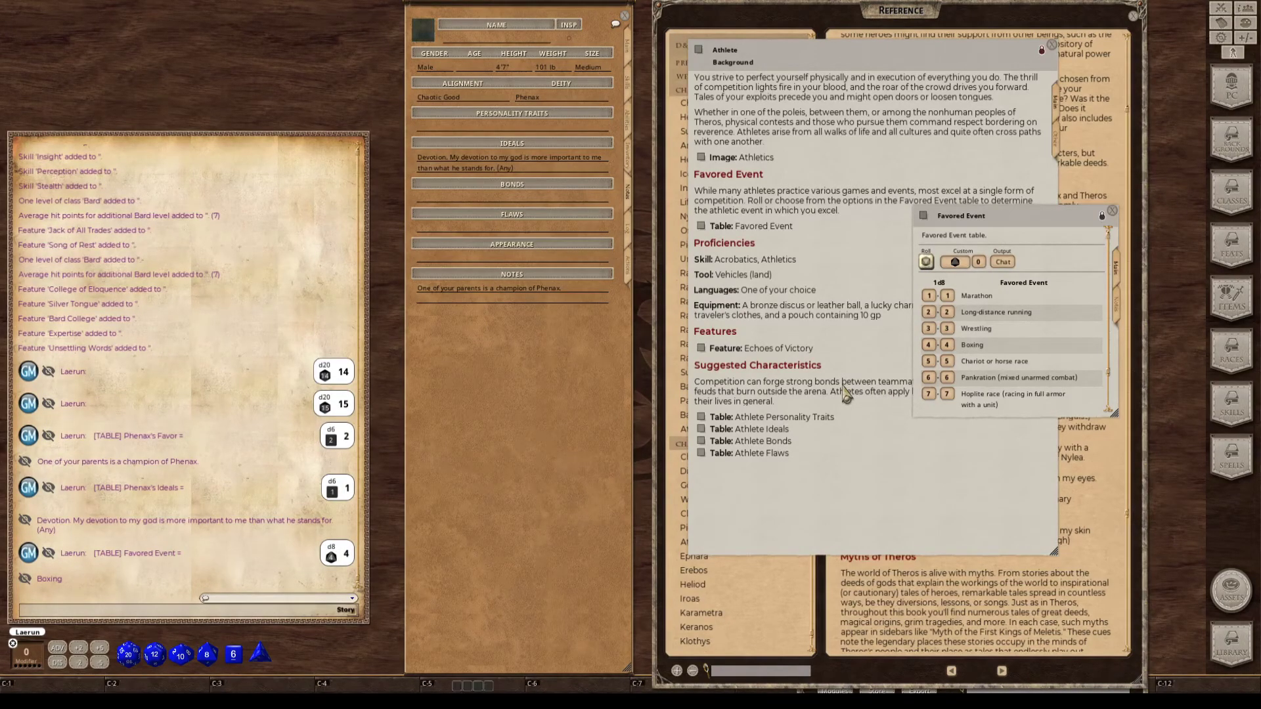
scroll(1050, 371, down, 3)
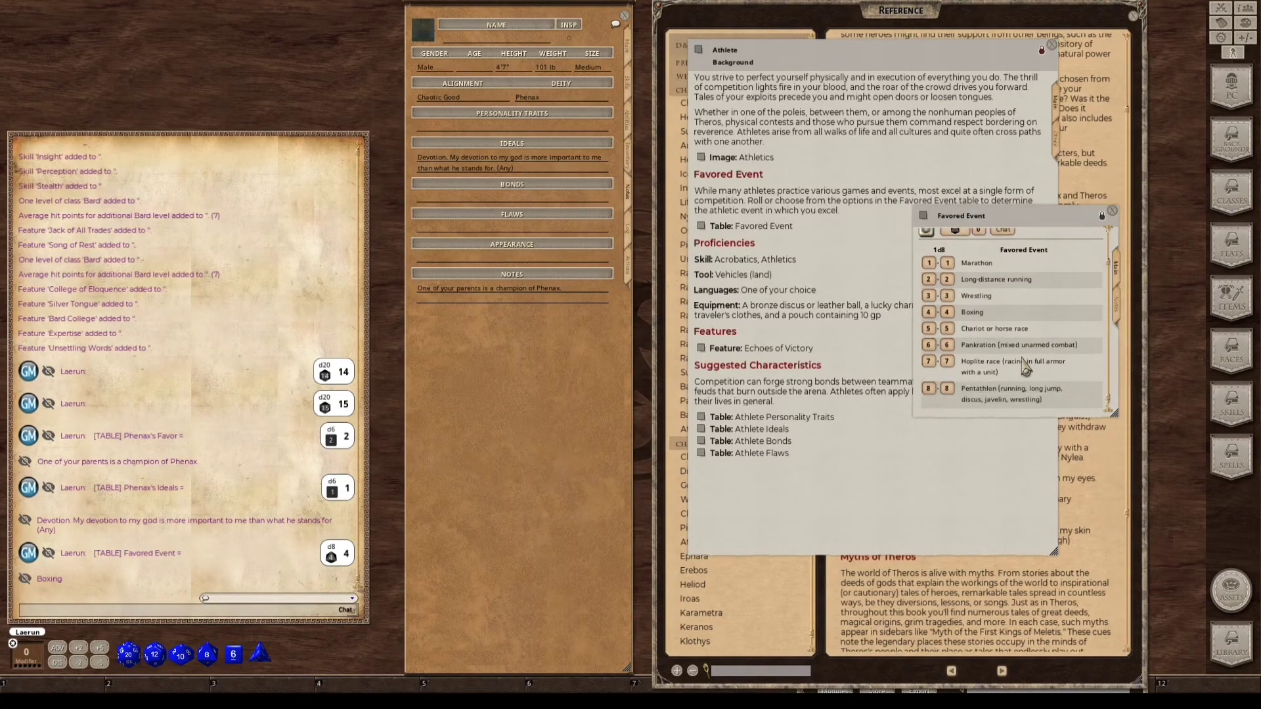
scroll(1026, 371, up, 2)
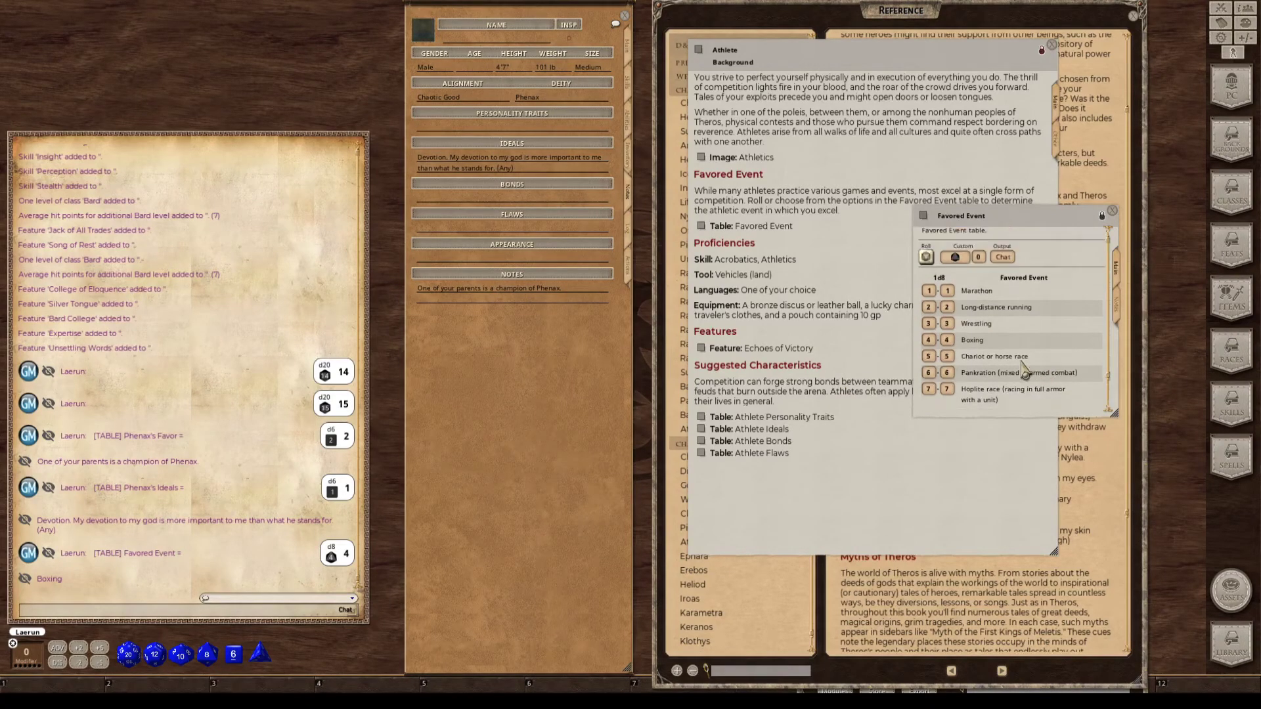
key(ctrl)
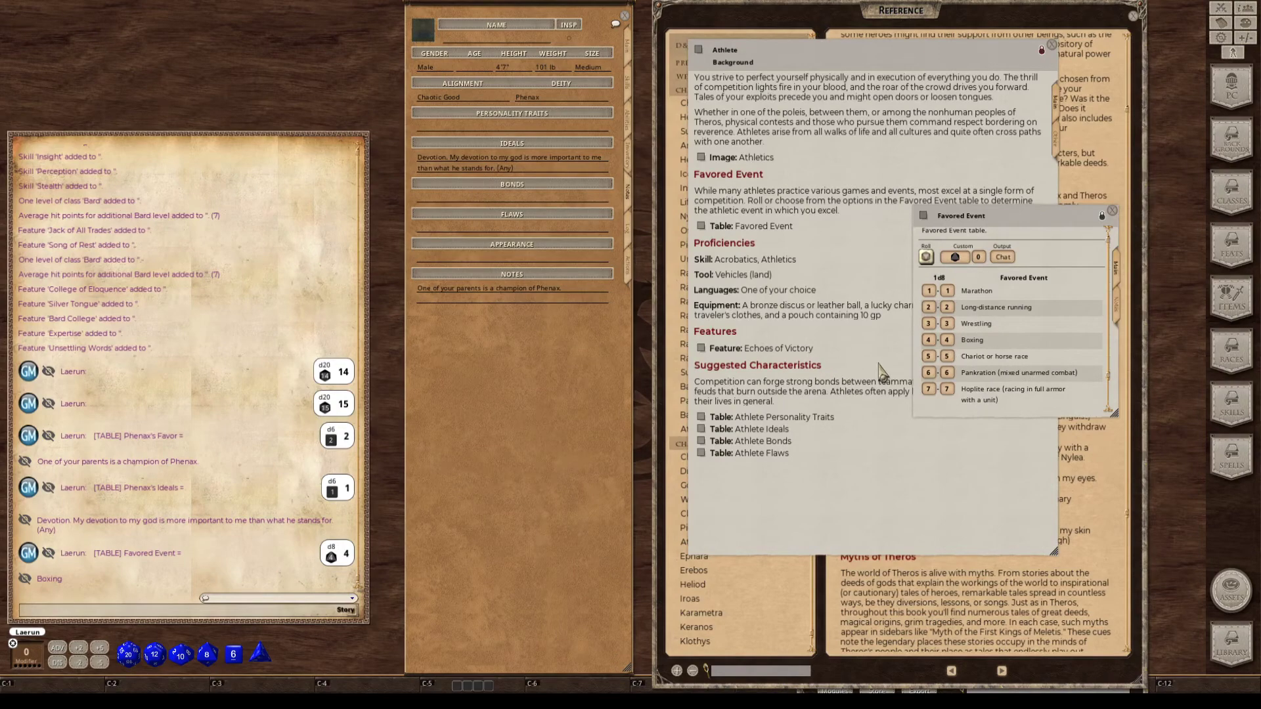
Copy the Boxing entry into the character's Notes below the existing line and close the Favored Event table.
drag(972, 340, 433, 299)
key(ctrl)
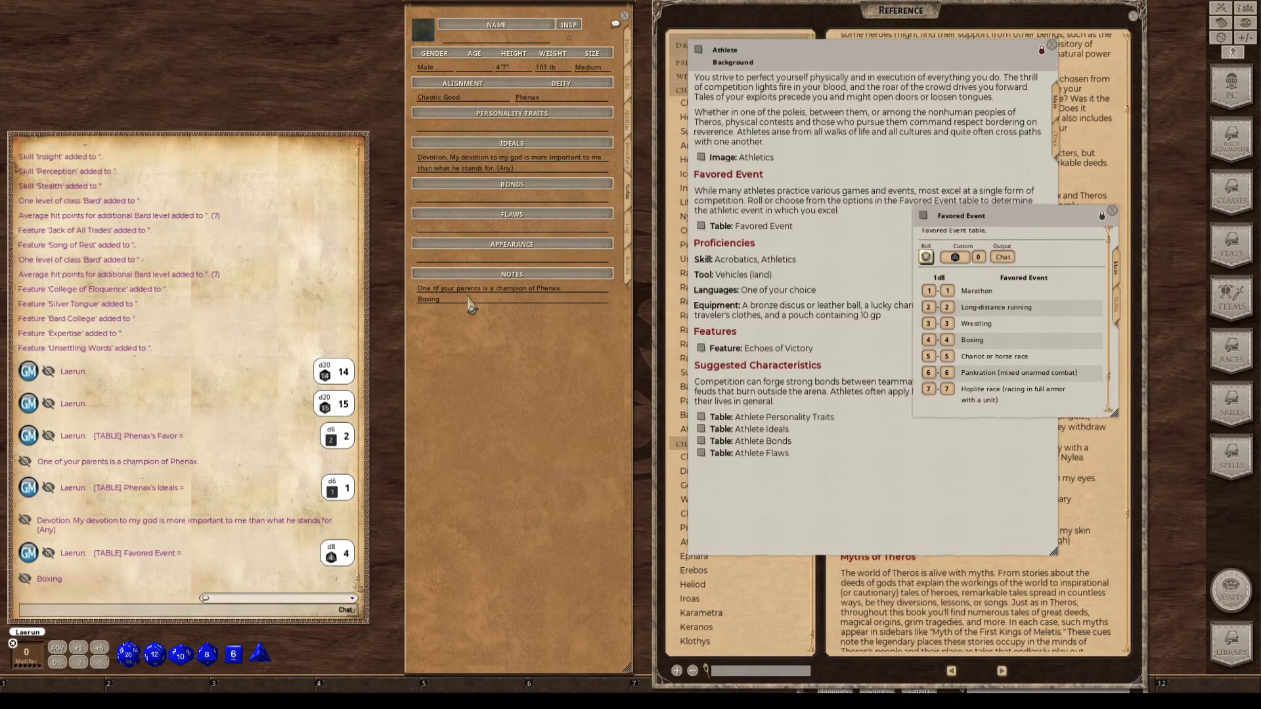
key(ctrl)
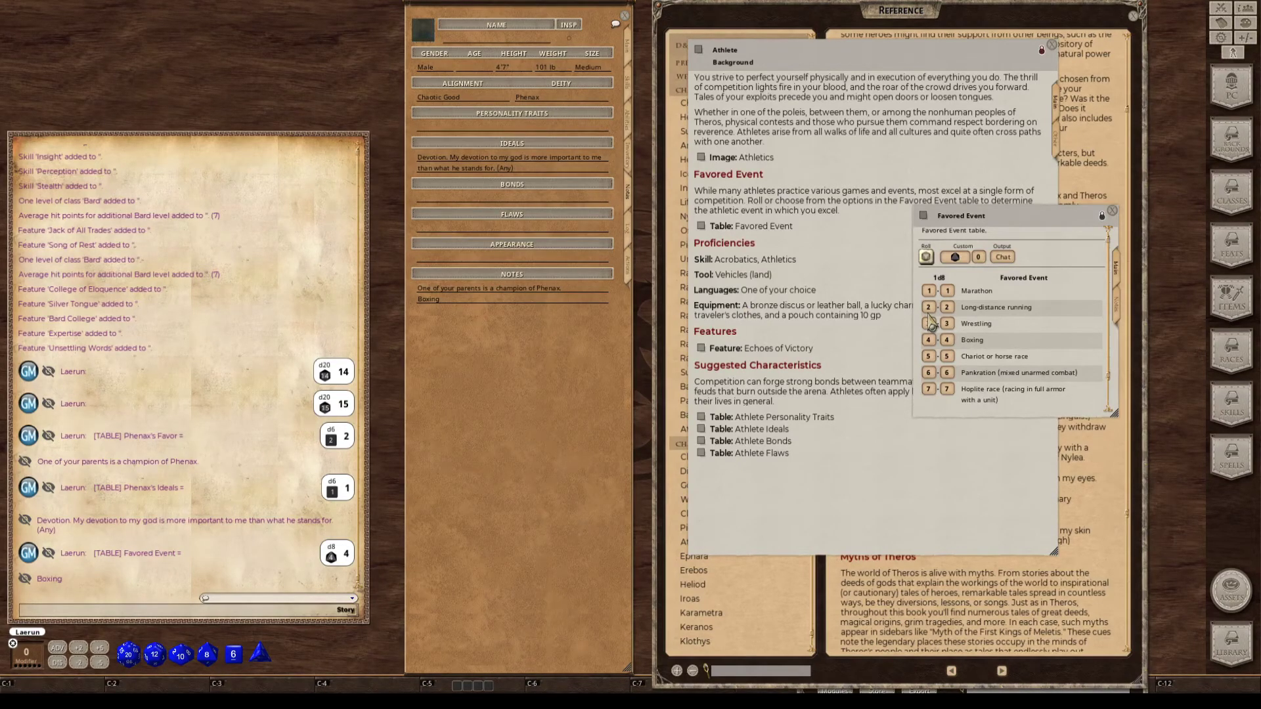
click(1110, 211)
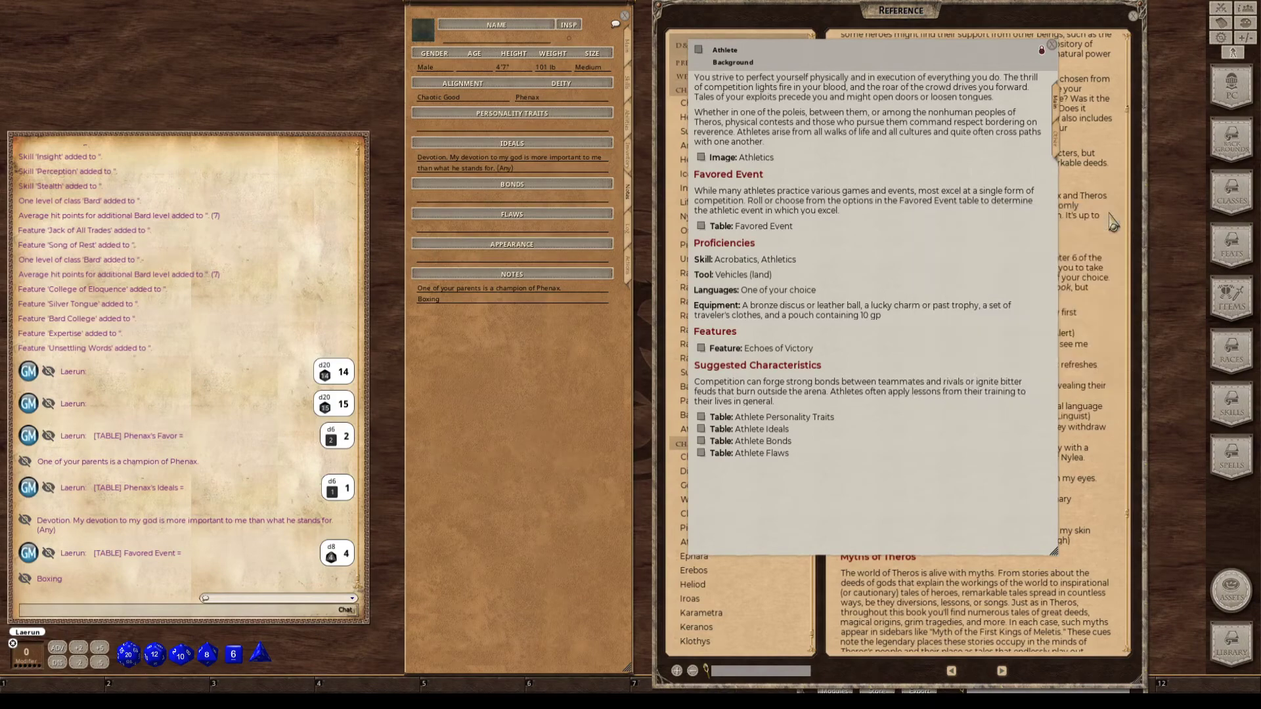
Roll on the Athlete Personality Traits table, copy "Anything worth doing is worth doing best." into Personality Traits, and close the table.
click(718, 412)
drag(669, 282, 979, 239)
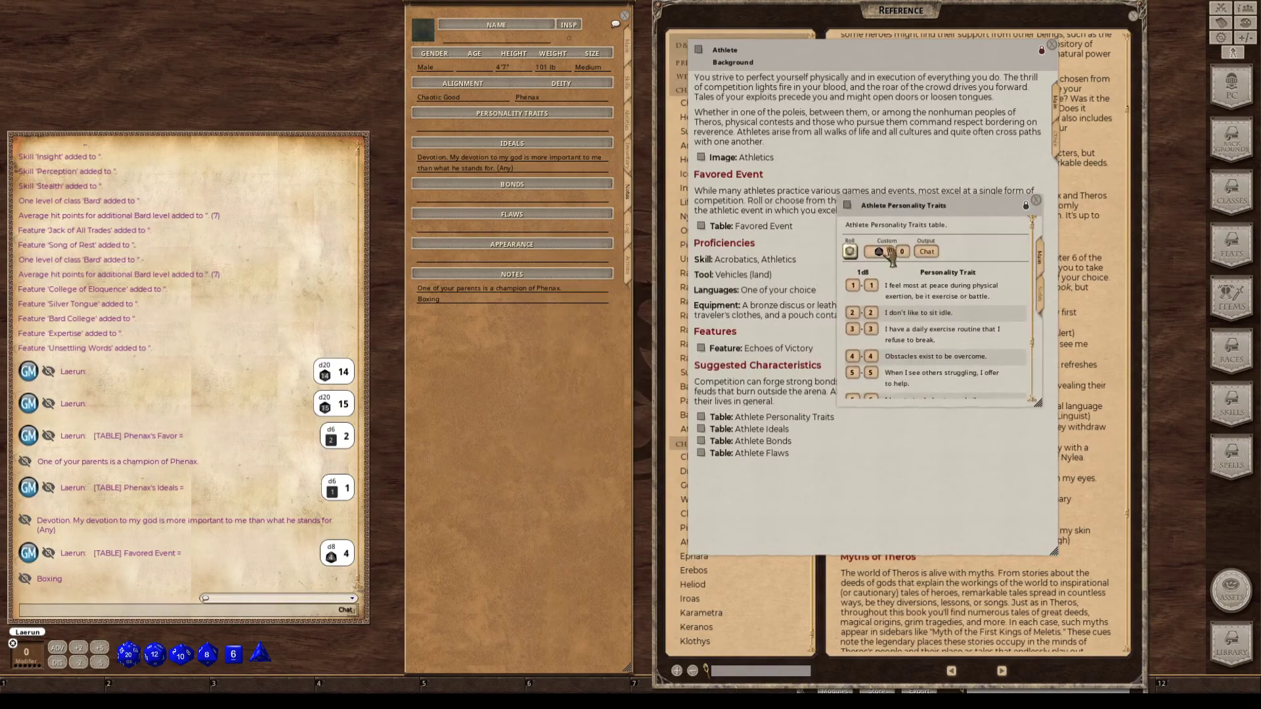
click(850, 252)
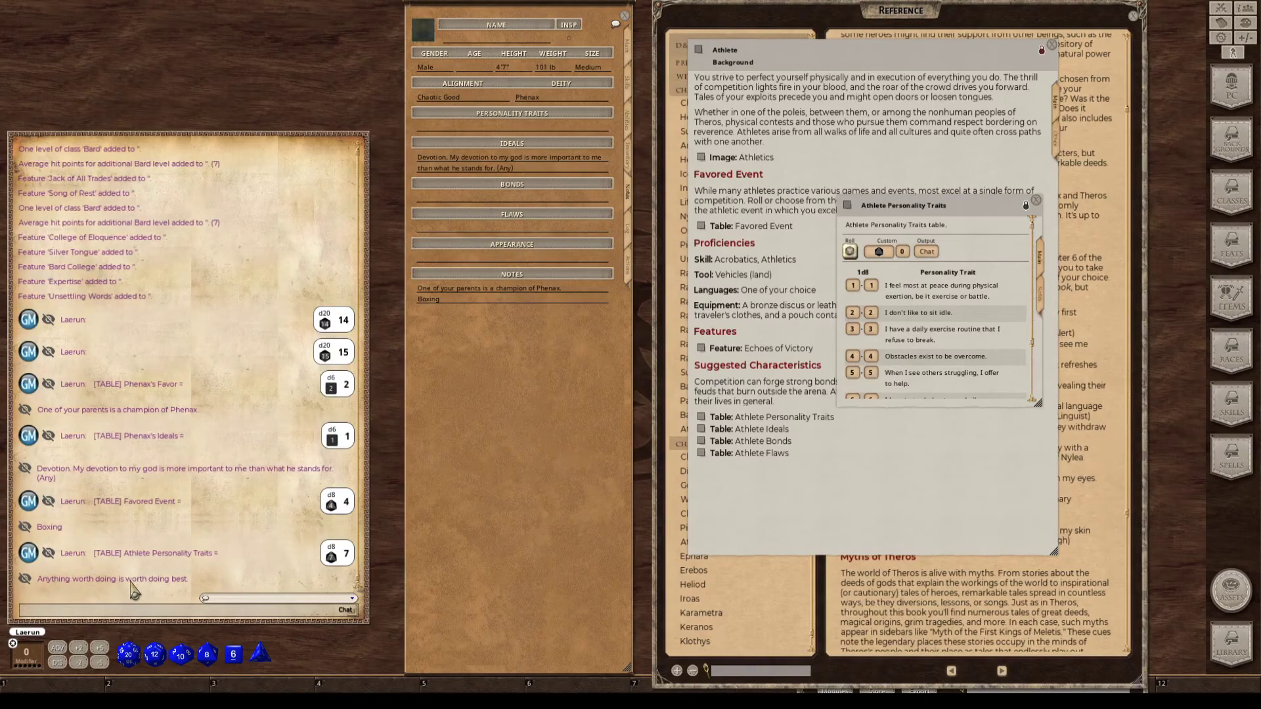
drag(131, 591, 487, 131)
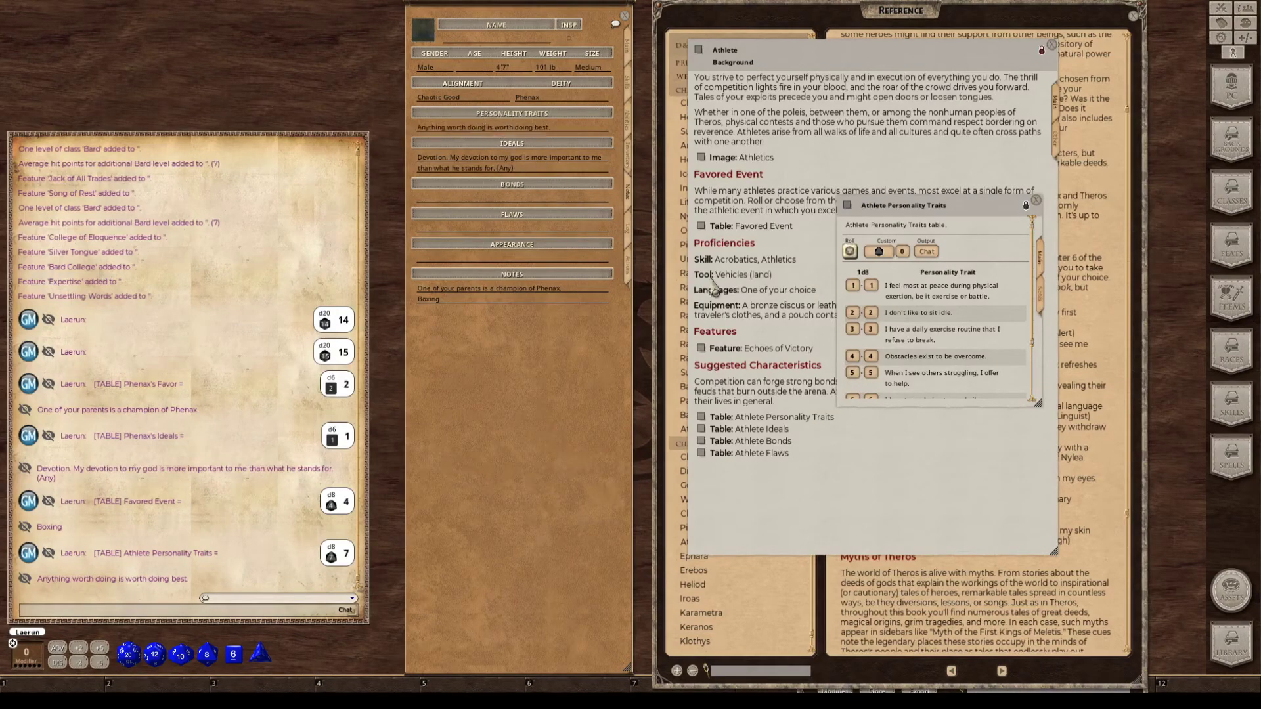
click(1035, 201)
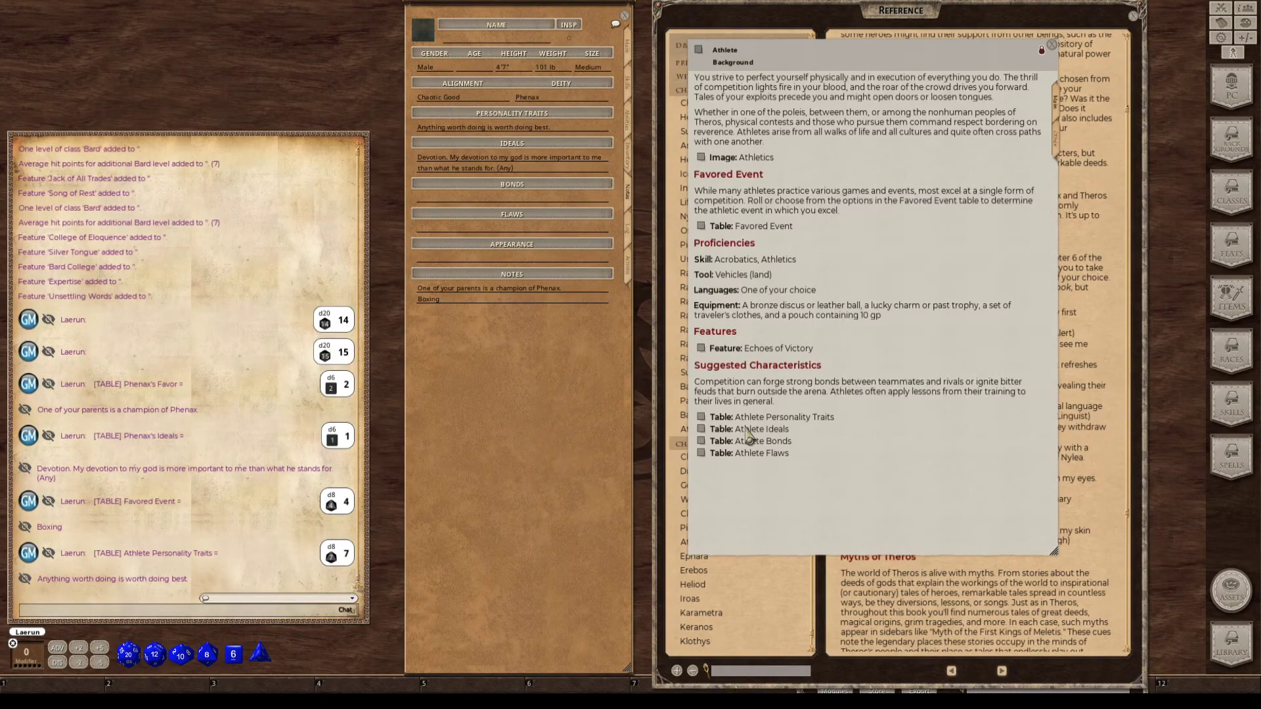
Open the Athlete Ideals table, place it over the background text, and roll on it to chat.
click(704, 433)
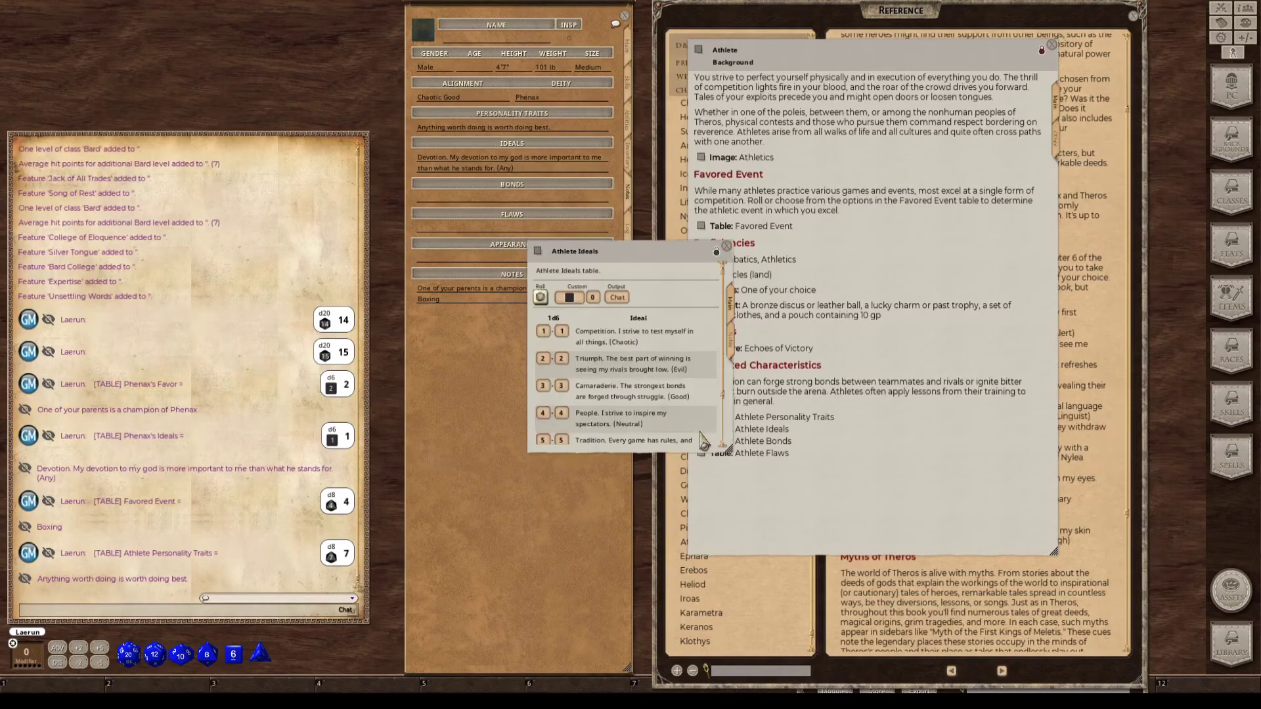
drag(683, 269, 1004, 300)
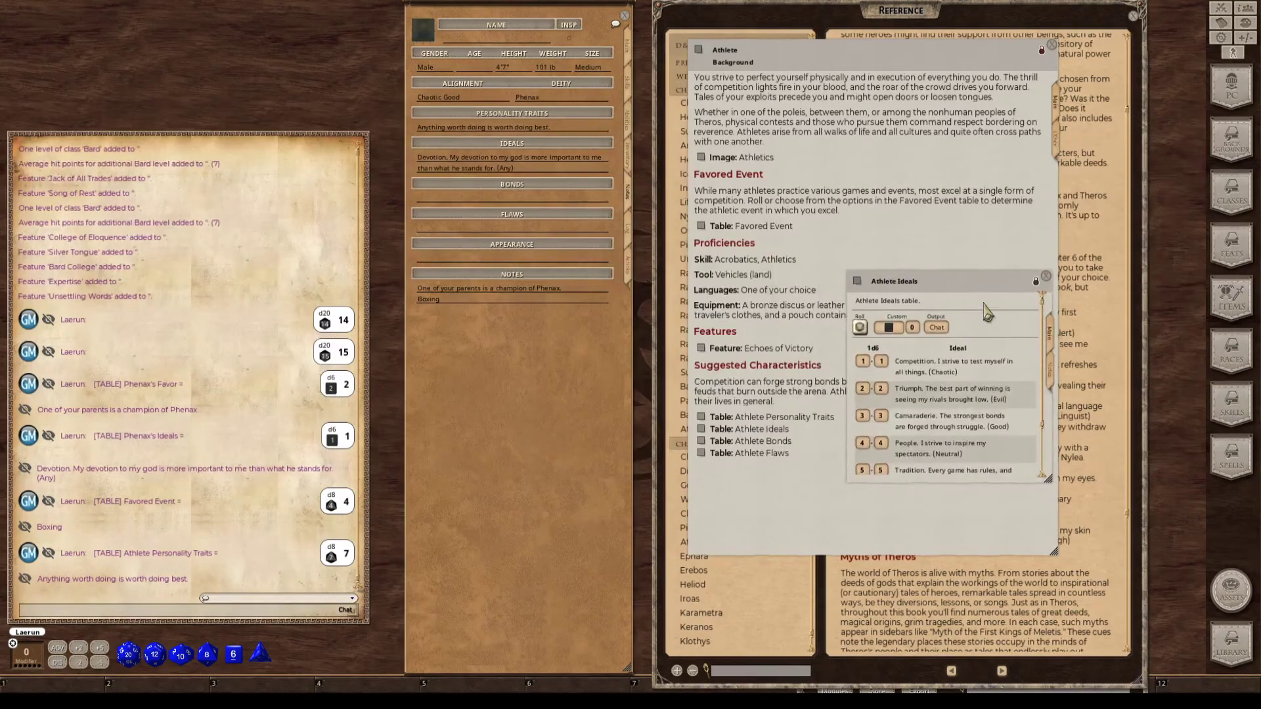
key(ctrl)
key(ctrl)
key(ctrl)
drag(977, 286, 932, 175)
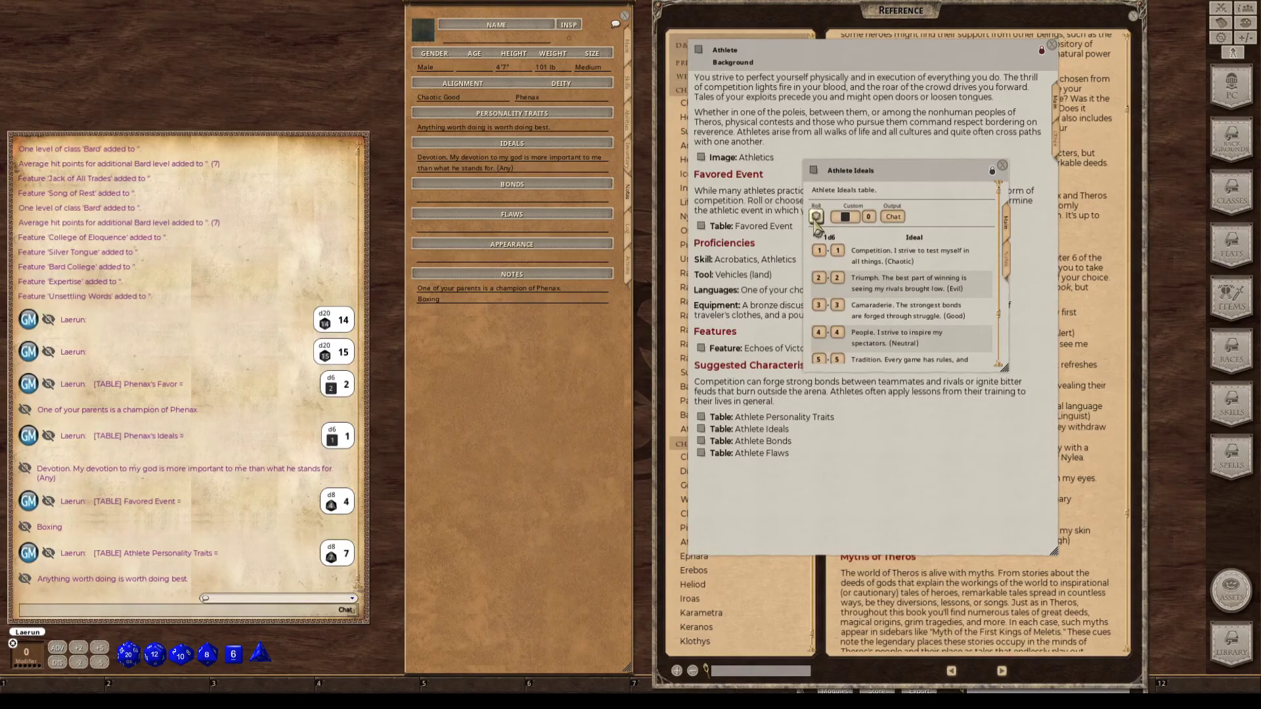
key(ctrl)
click(817, 219)
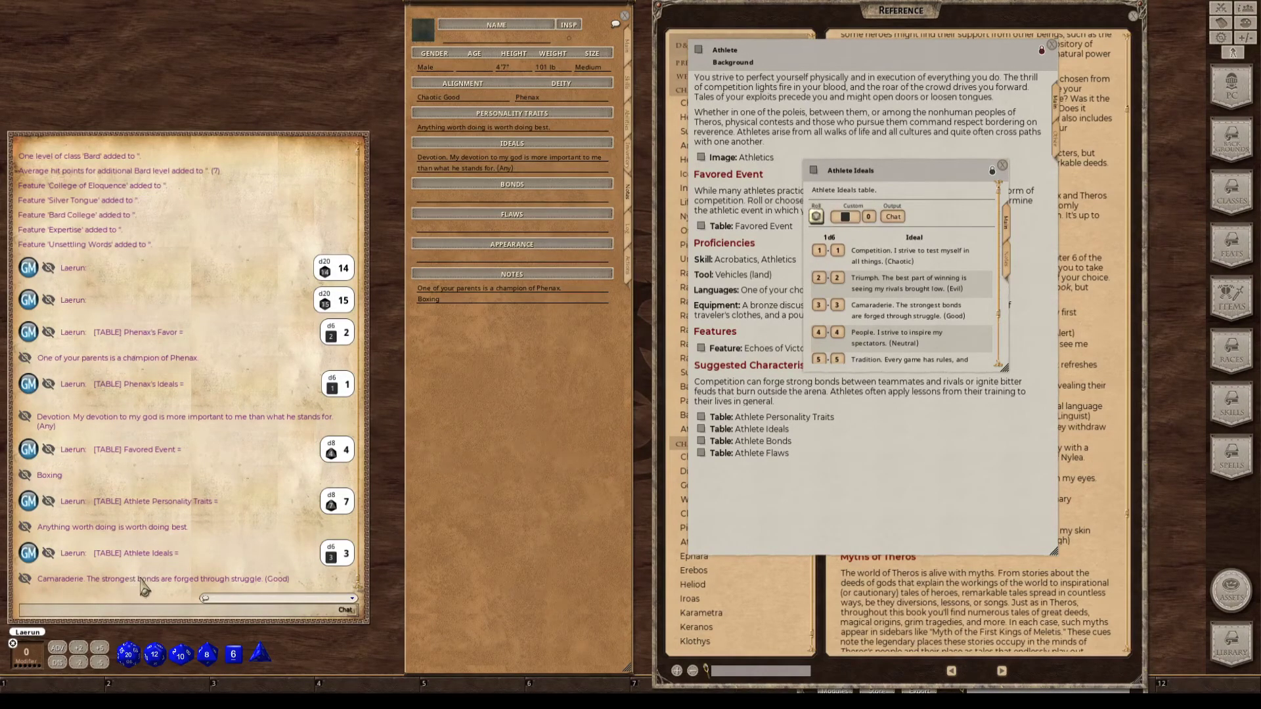
Append "Camaraderie. The strongest bonds are forged through struggle. (Good)" to the character's Ideals and close the Athlete Ideals table.
click(553, 161)
key(ctrl)
drag(204, 580, 587, 172)
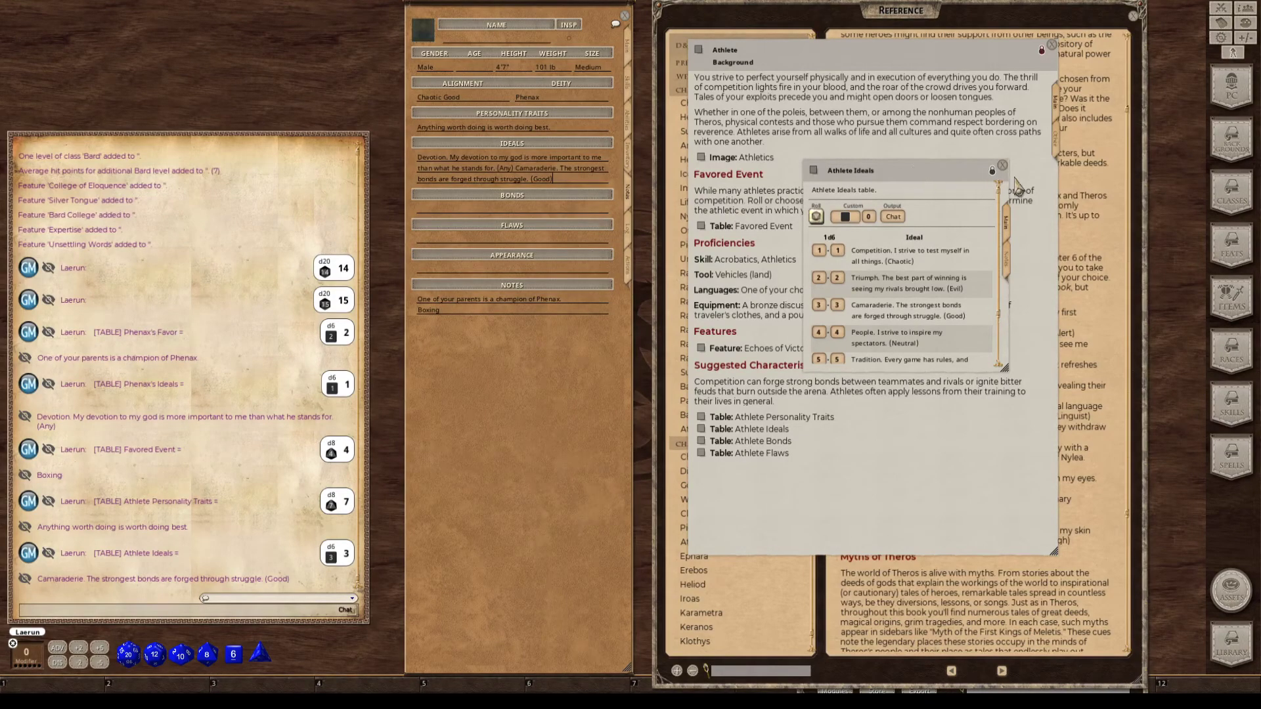
click(1002, 164)
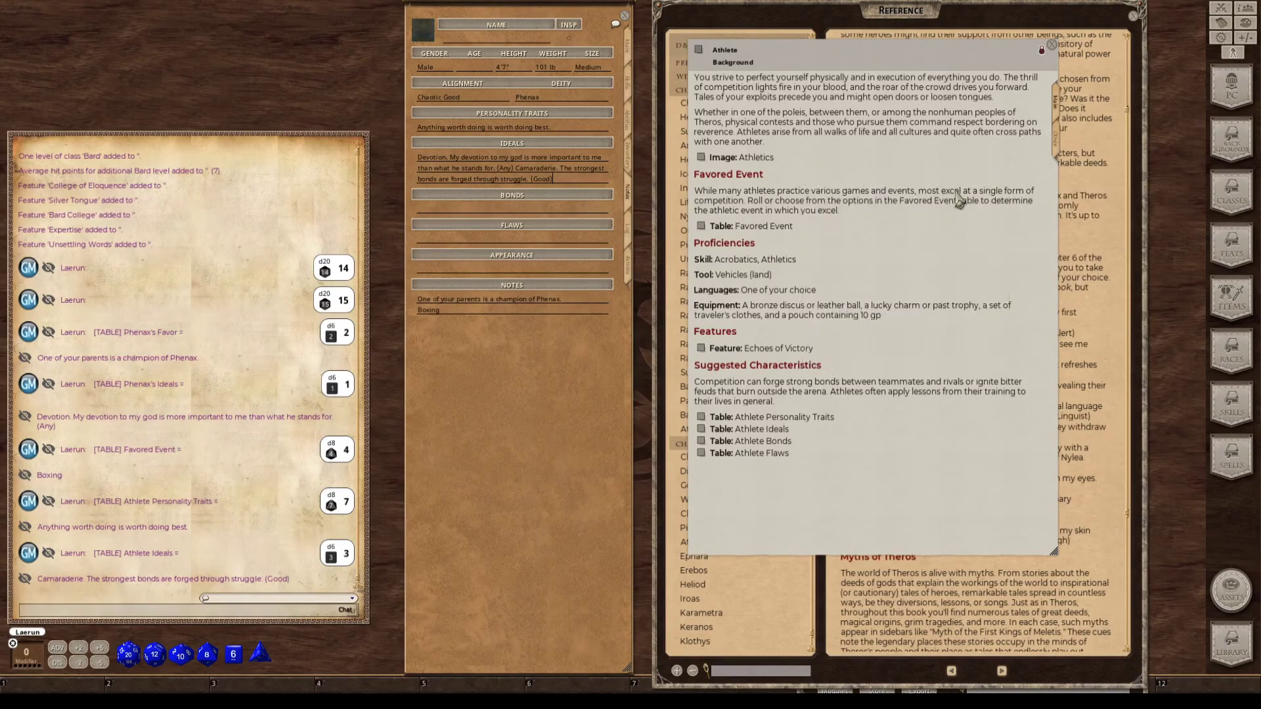
Open the Athlete Bonds table, move it clear of the character sheet, and roll on it to chat.
click(701, 441)
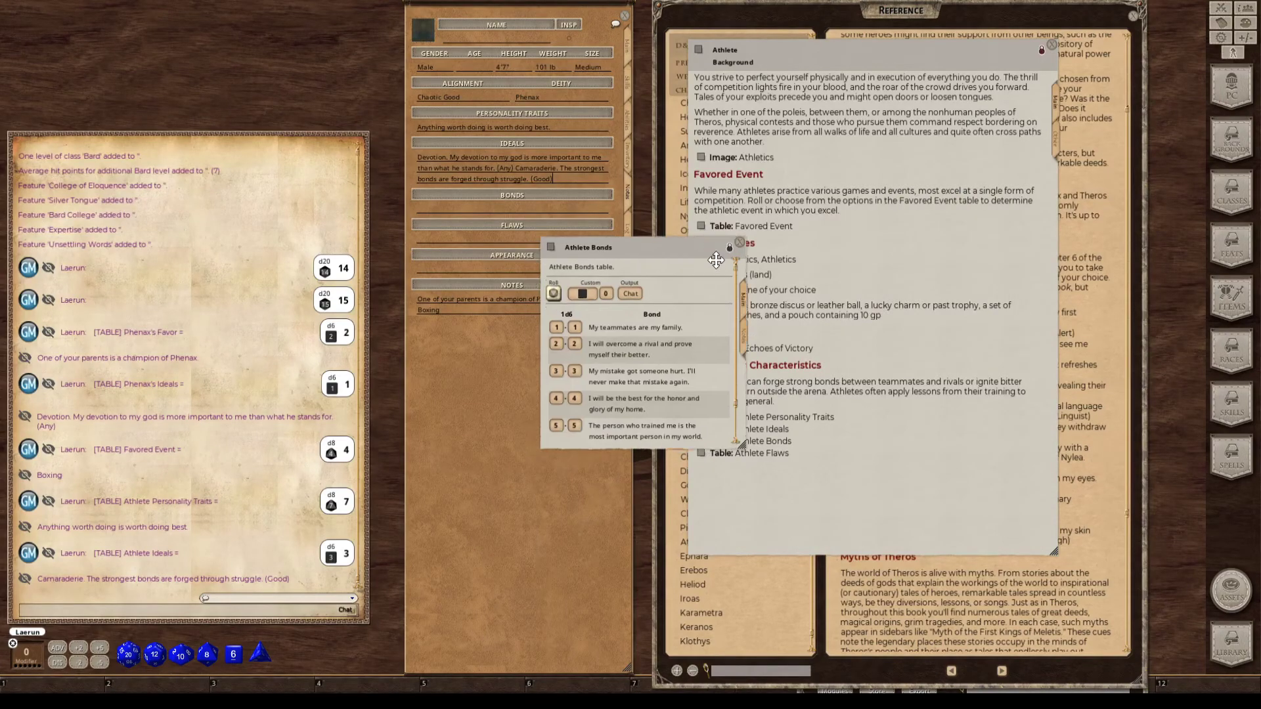
drag(650, 275, 923, 197)
click(830, 213)
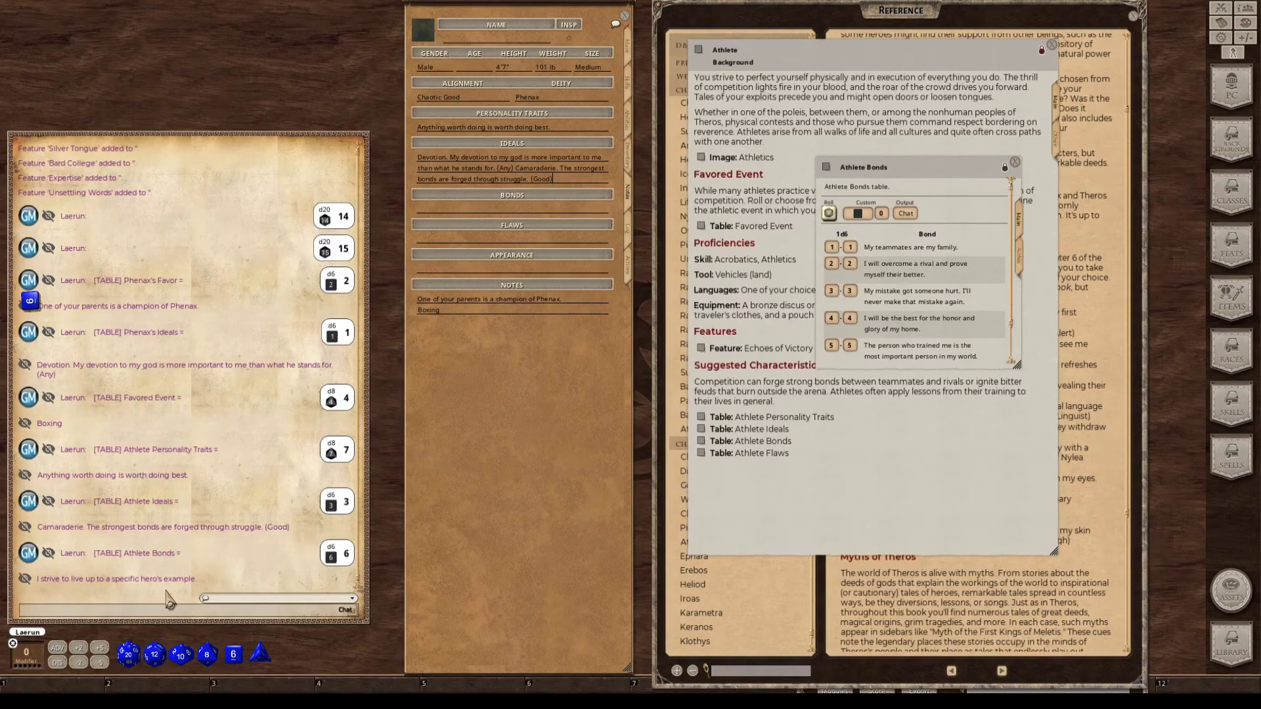
Copy the rolled result "I strive to live up to a specific hero's example." into Bonds and close the Athlete Bonds table.
drag(127, 580, 479, 210)
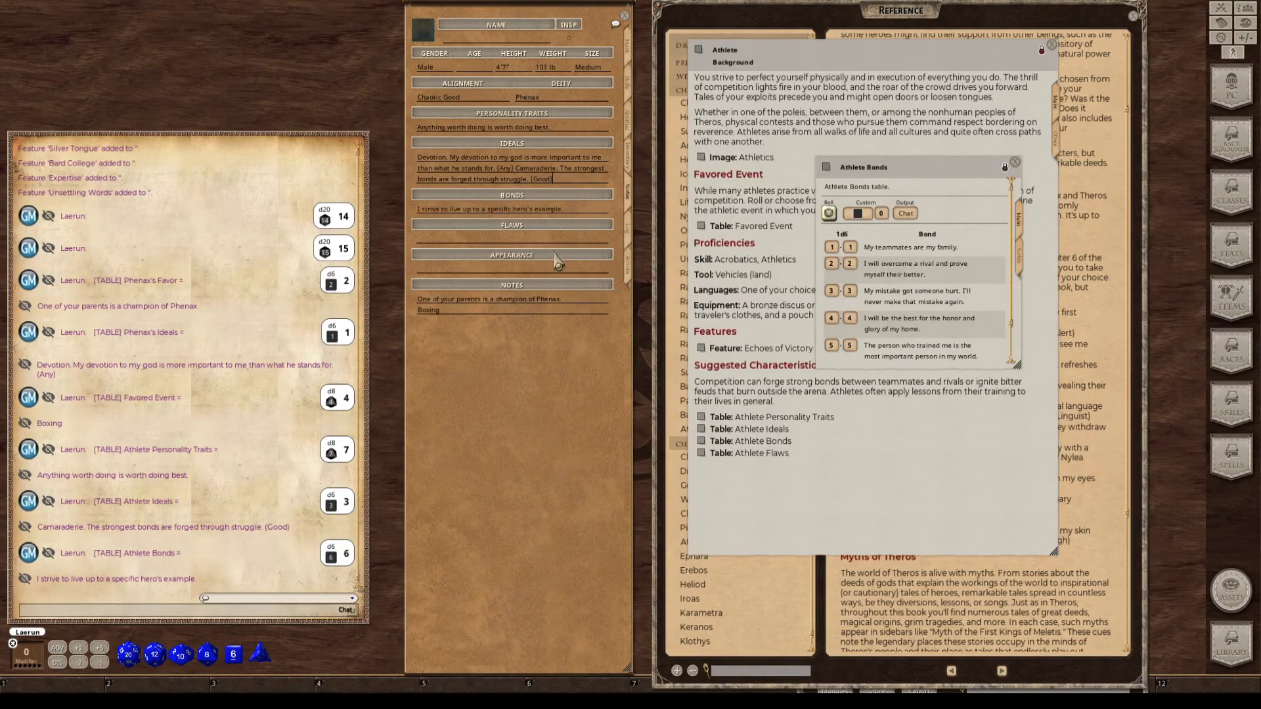
click(1015, 162)
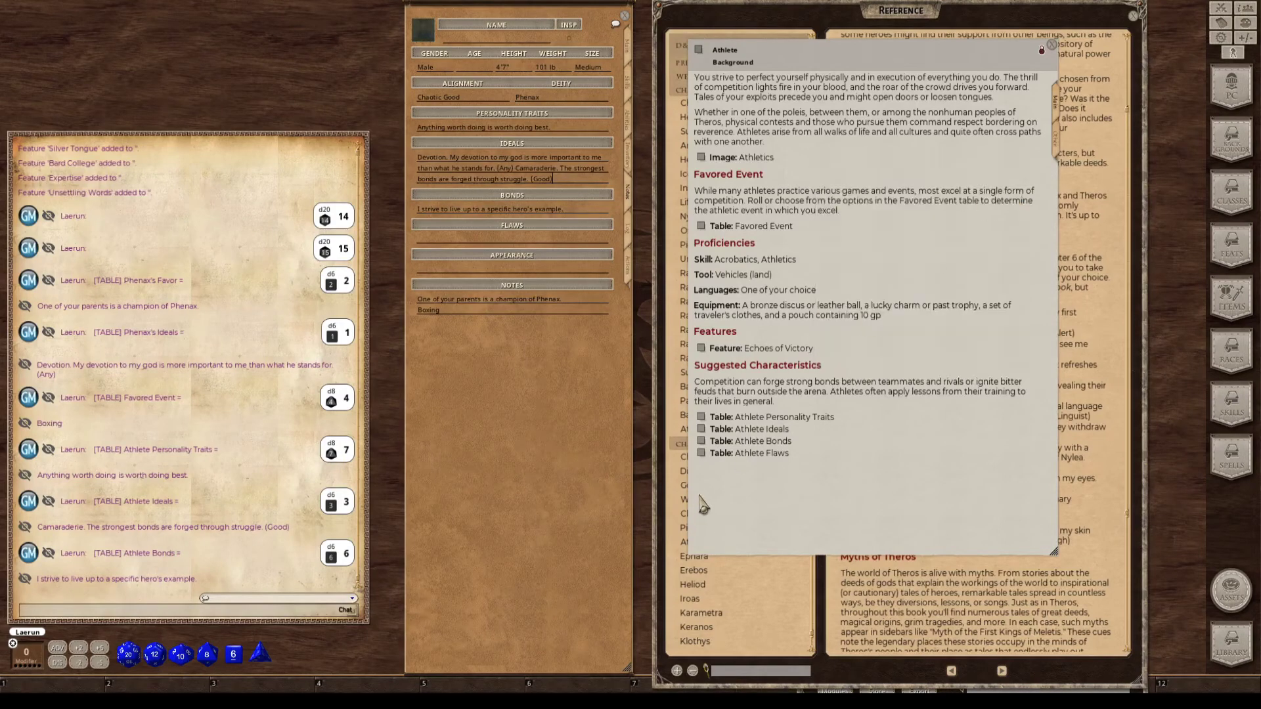
Open the Athlete Flaws table, move it clear of the character sheet, and roll on it to chat.
click(702, 453)
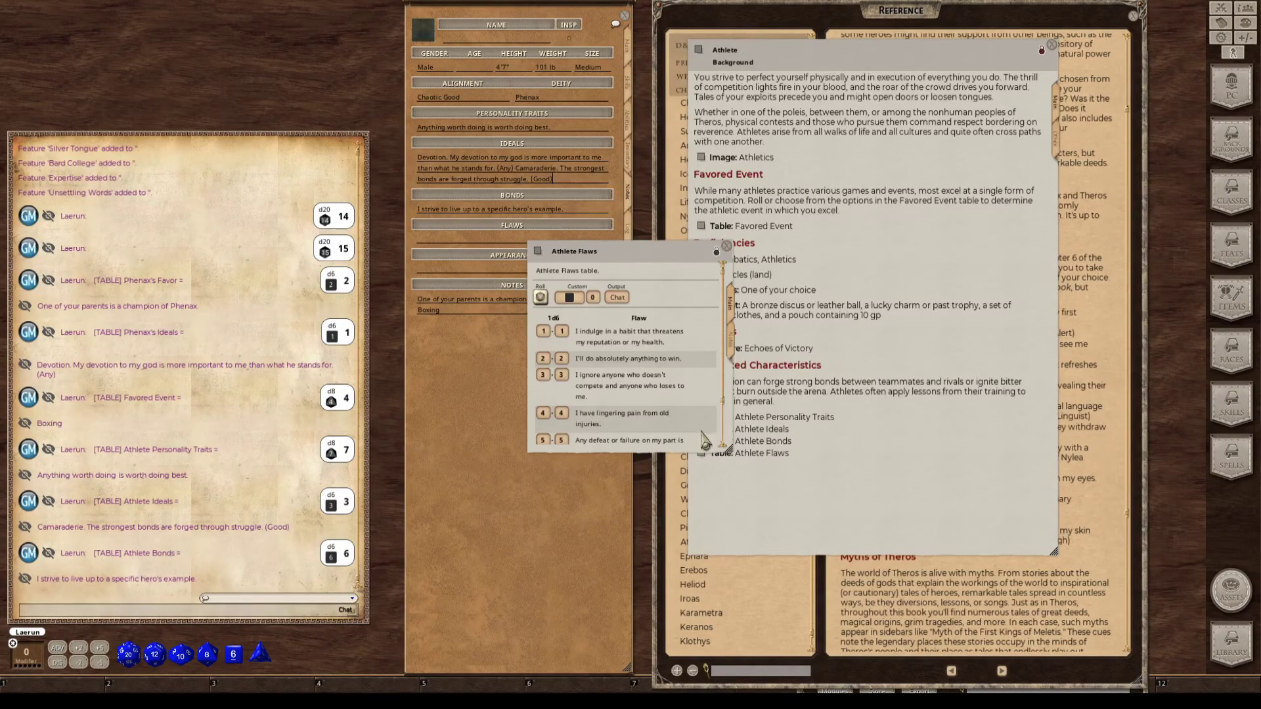
drag(663, 262, 989, 216)
click(874, 250)
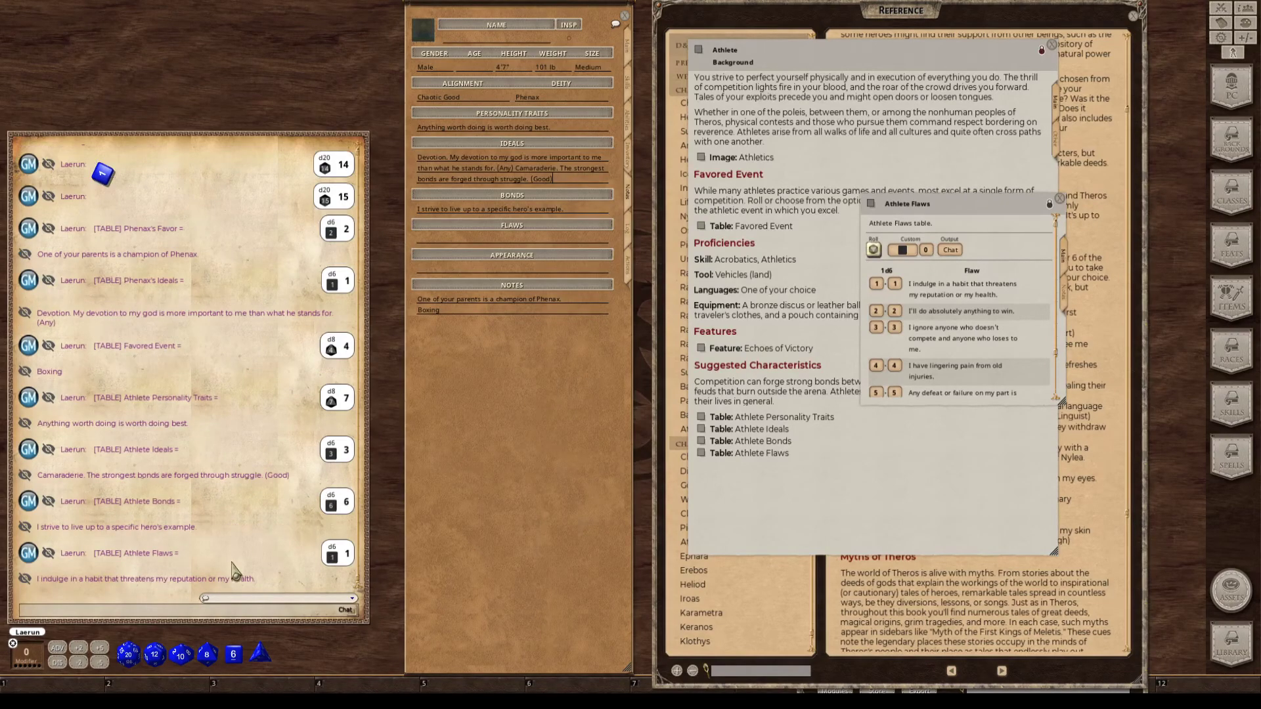
Copy "I indulge in a habit that threatens my reputation or my health." into Flaws, and close the flaws table, Athlete background and reference manual.
mouse_move(141, 578)
mouse_down()
mouse_move(158, 641)
mouse_move(475, 295)
mouse_move(486, 240)
mouse_up()
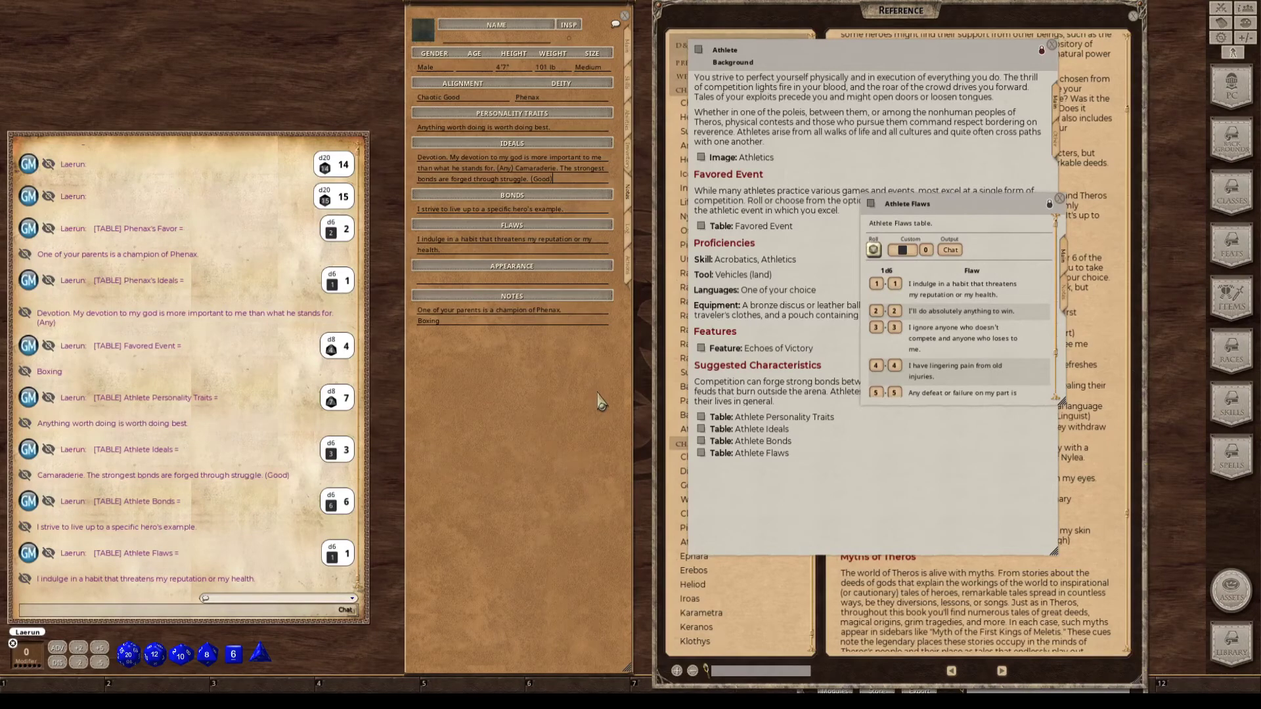
key(ctrl)
click(1059, 199)
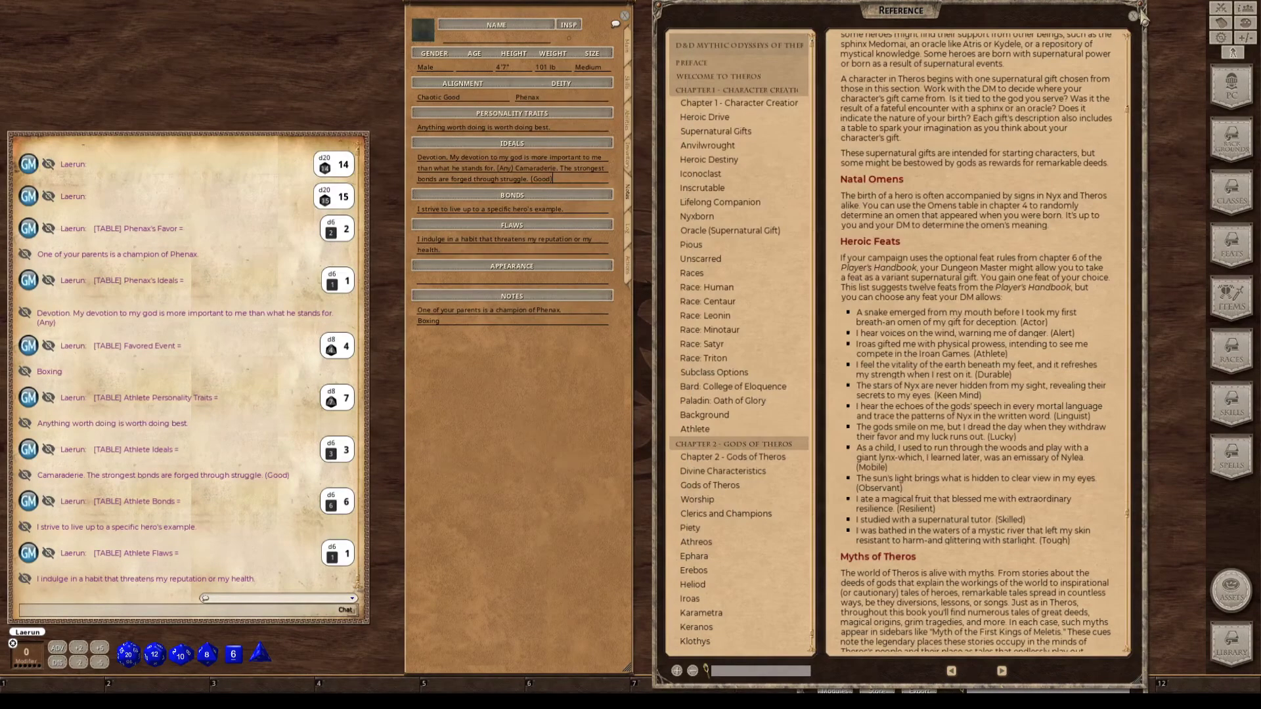
click(1132, 15)
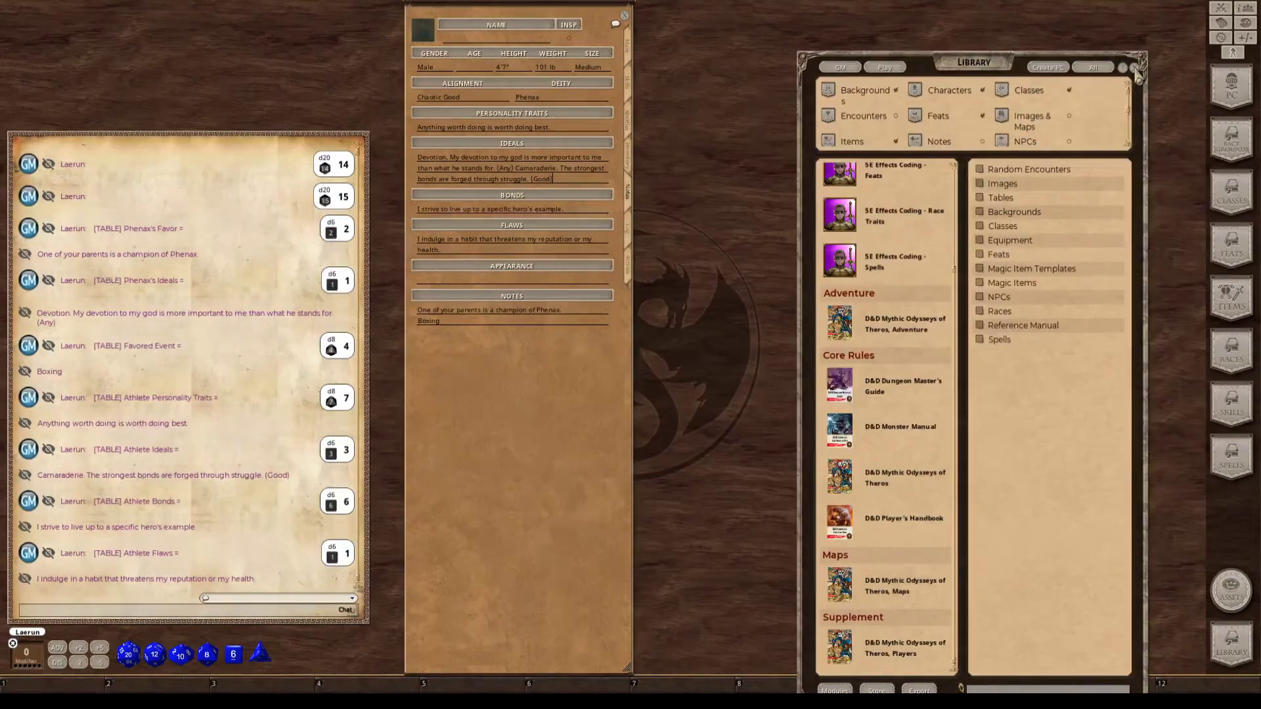
Move the character sheet toward the middle of the desktop and show its feats, features and traits page.
drag(585, 479, 576, 488)
key(ctrl)
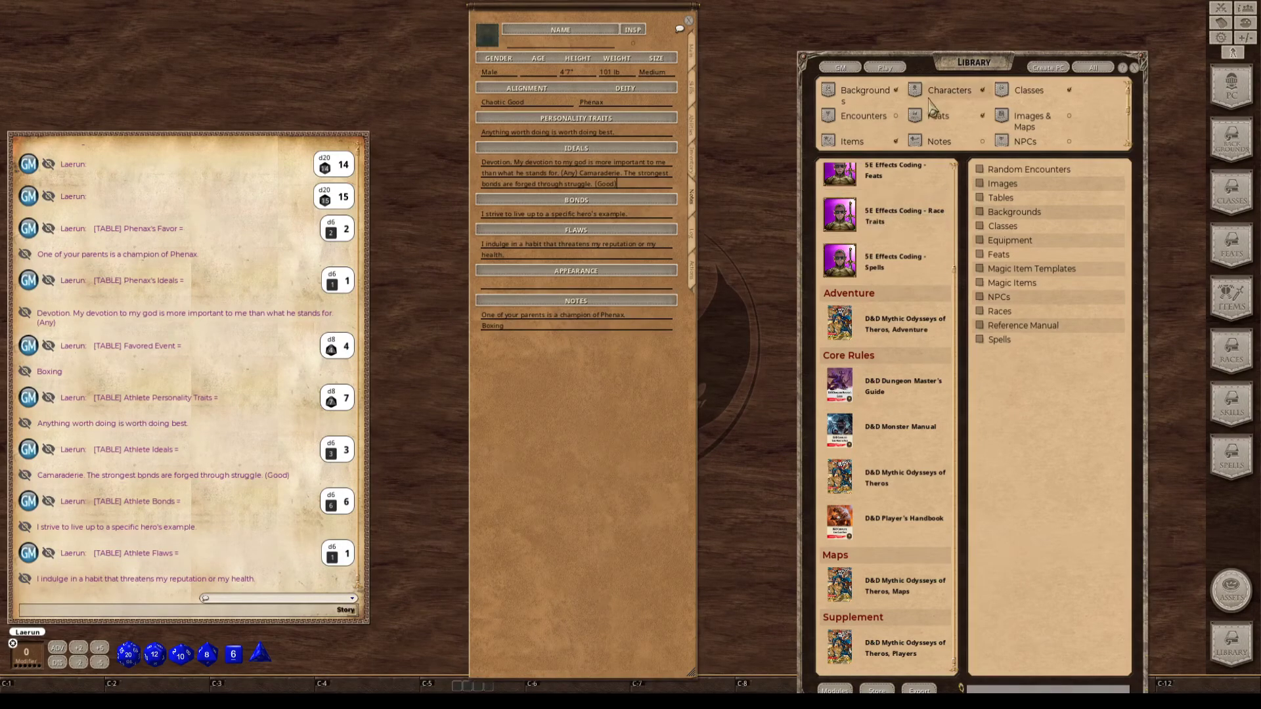
click(695, 131)
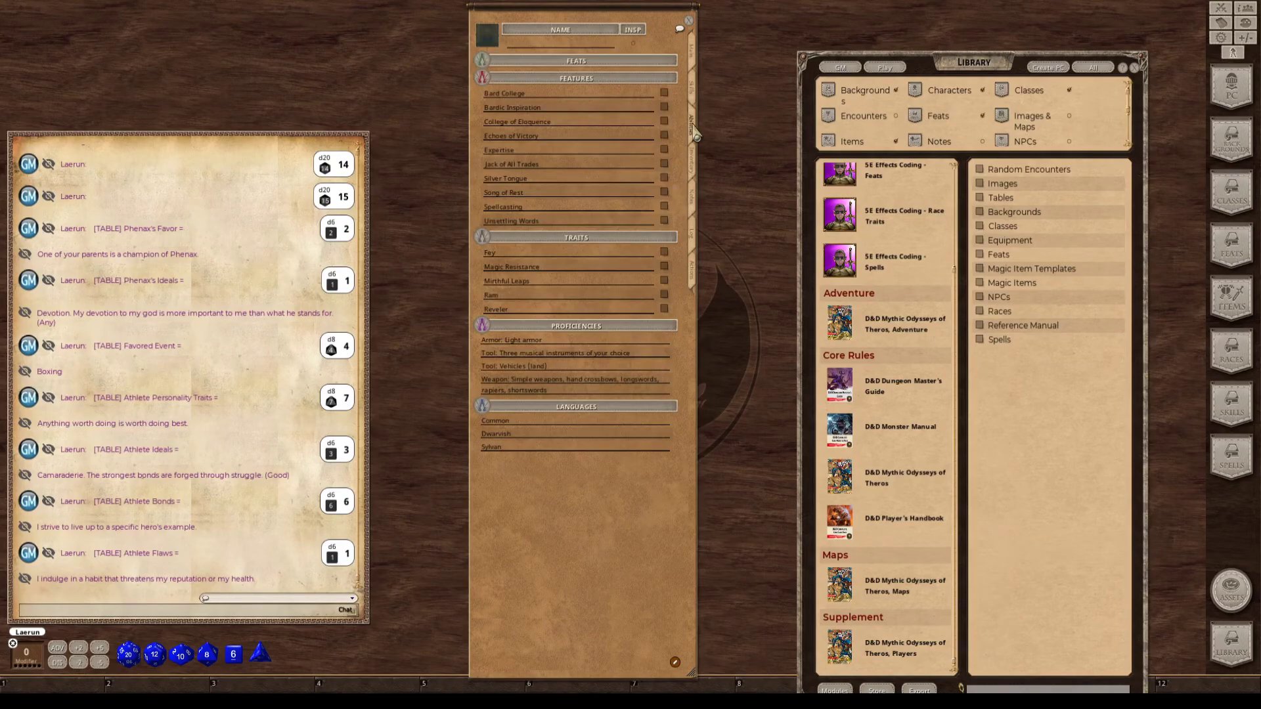
key(ctrl)
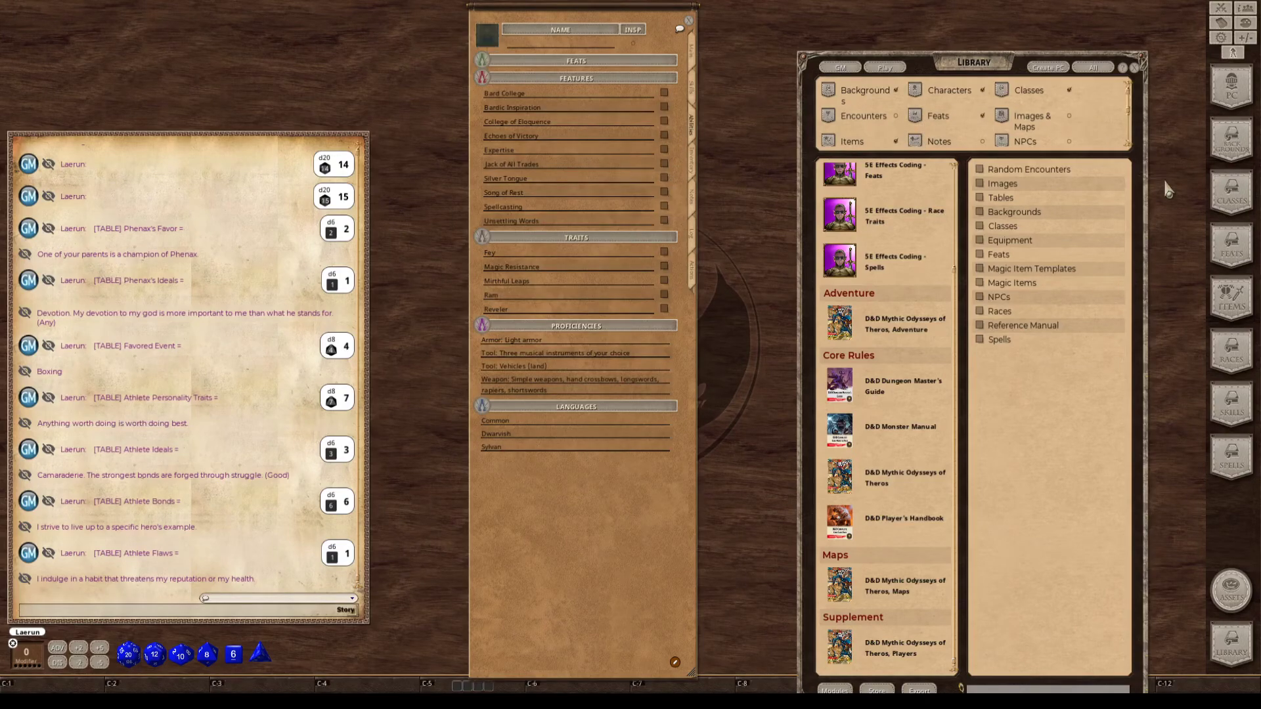
Replace the Library window with the Feats list, placed beside the character sheet and enlarged to show more entries.
click(1135, 68)
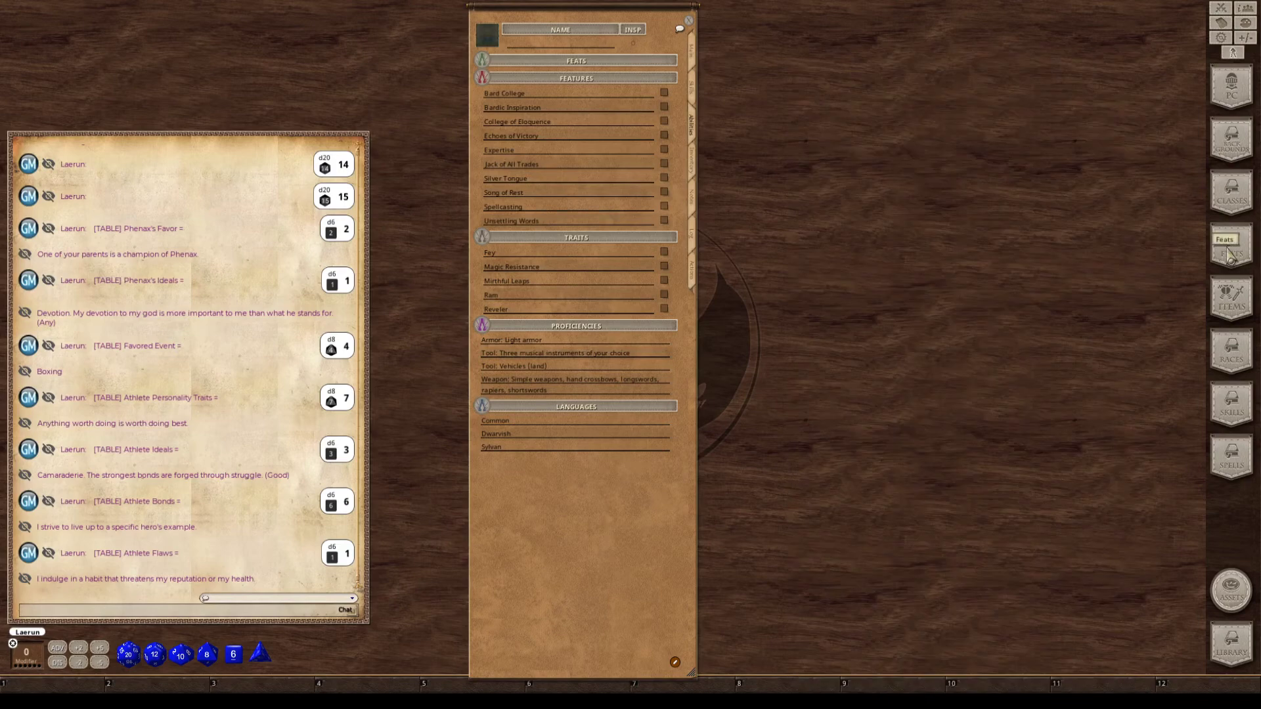
click(1230, 253)
drag(645, 228, 939, 100)
key(ctrl)
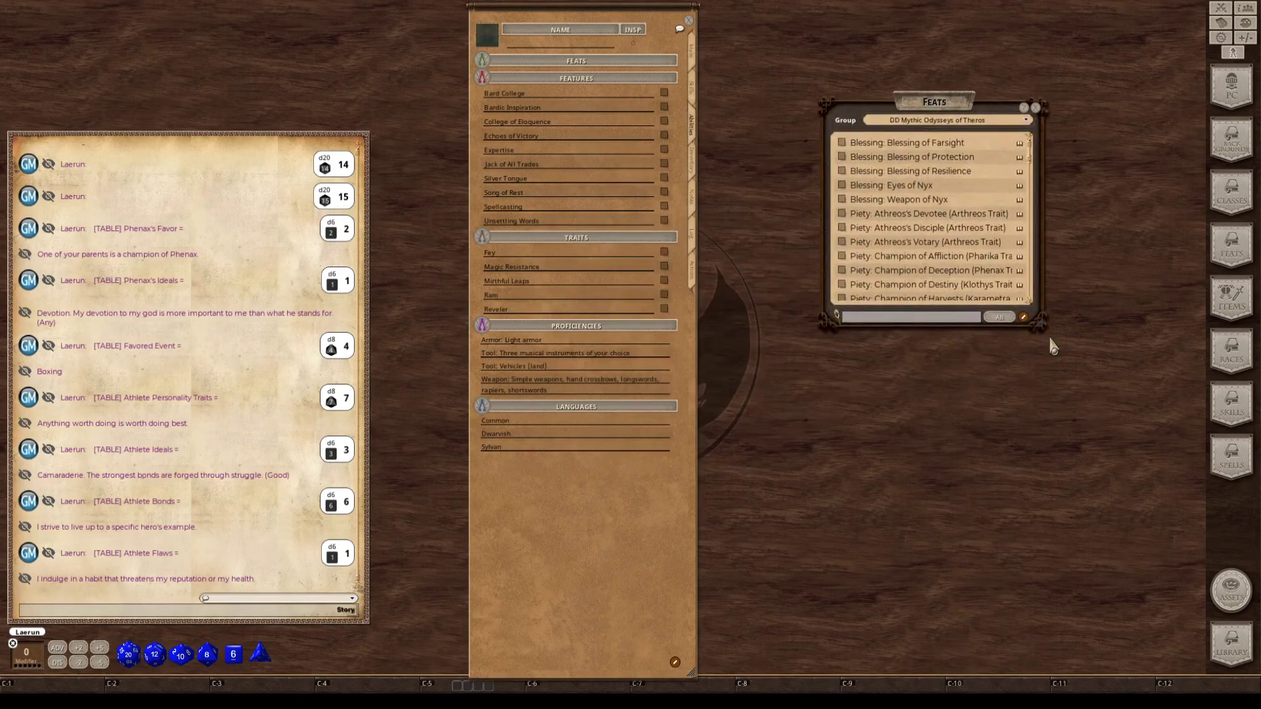
drag(1036, 326, 1110, 632)
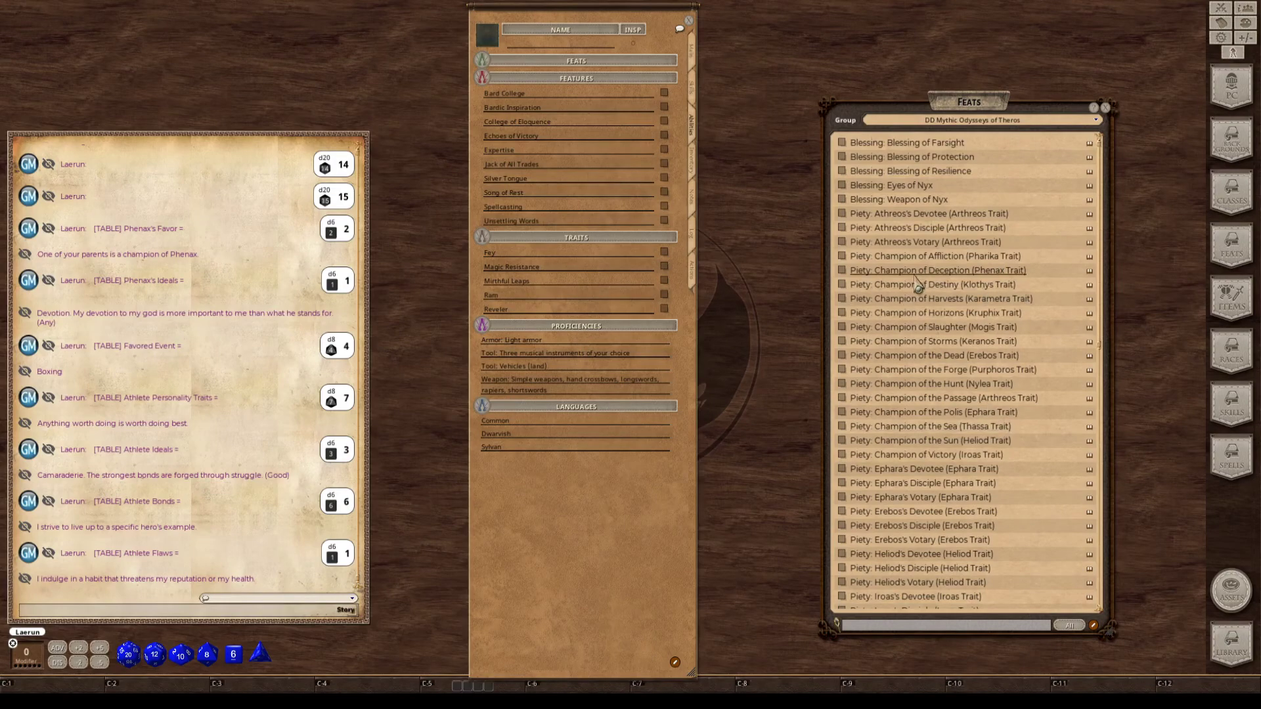
Read the Piety: Champion of Deception (Phenax Trait) feat and close it.
click(843, 279)
drag(666, 285, 898, 156)
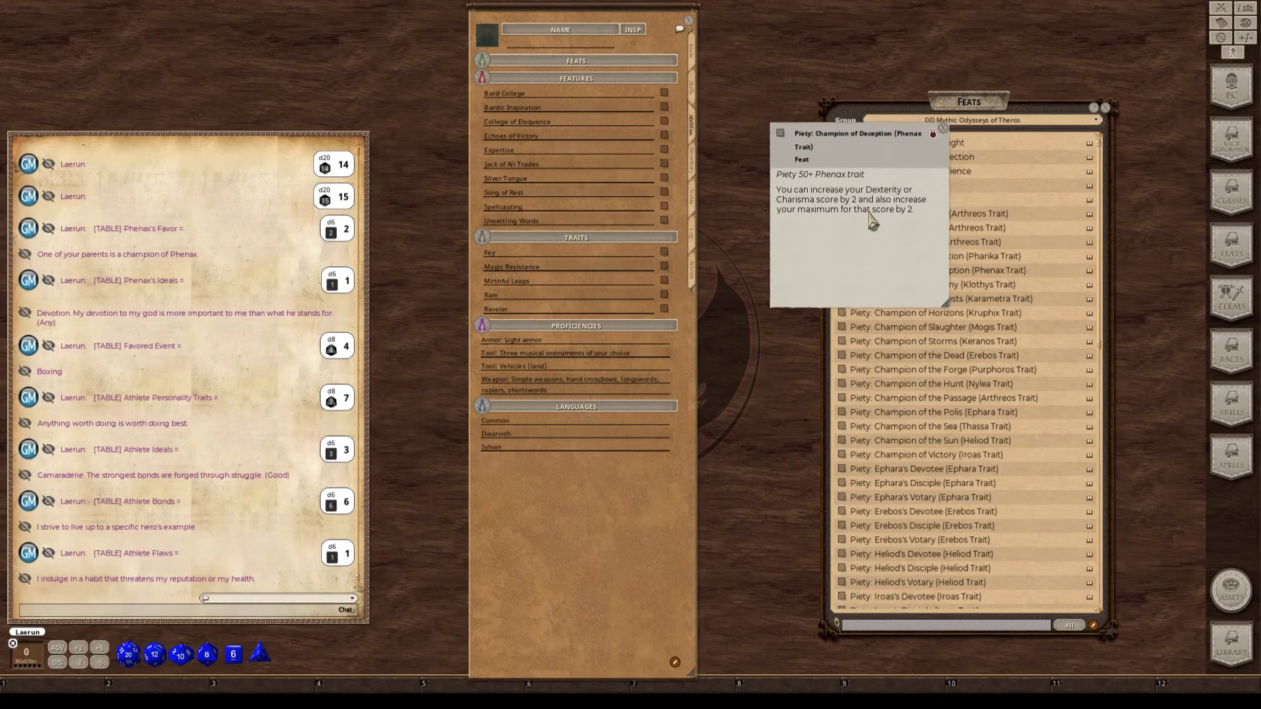
key(ctrl)
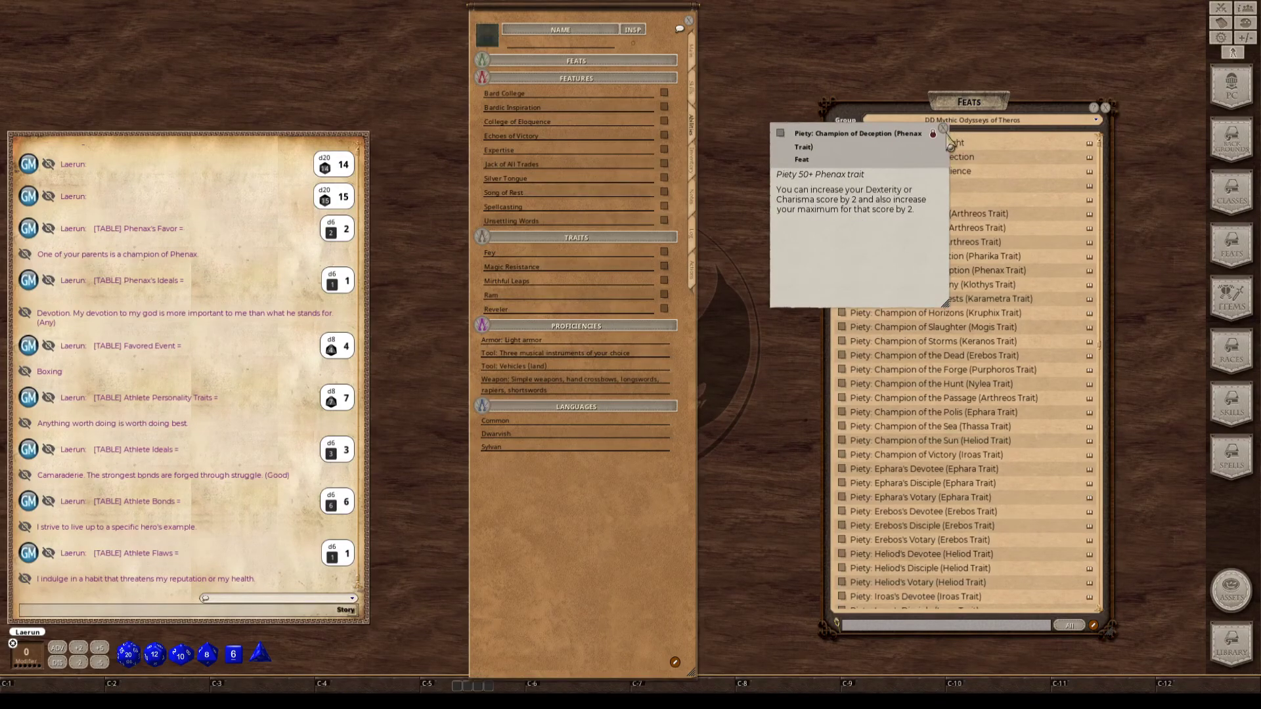
click(944, 128)
Look through the Mythic Odysseys of Theros feats for the piety traits and supernatural gifts.
scroll(1014, 315, down, 5)
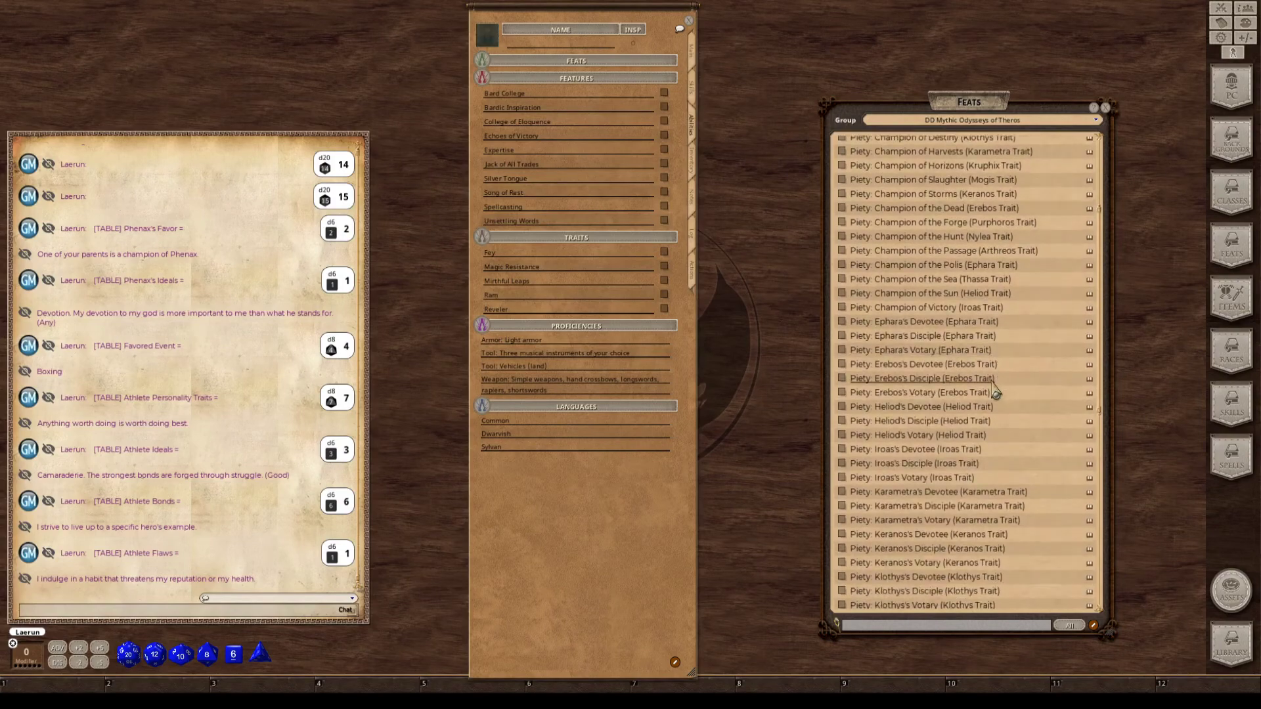
scroll(994, 390, down, 15)
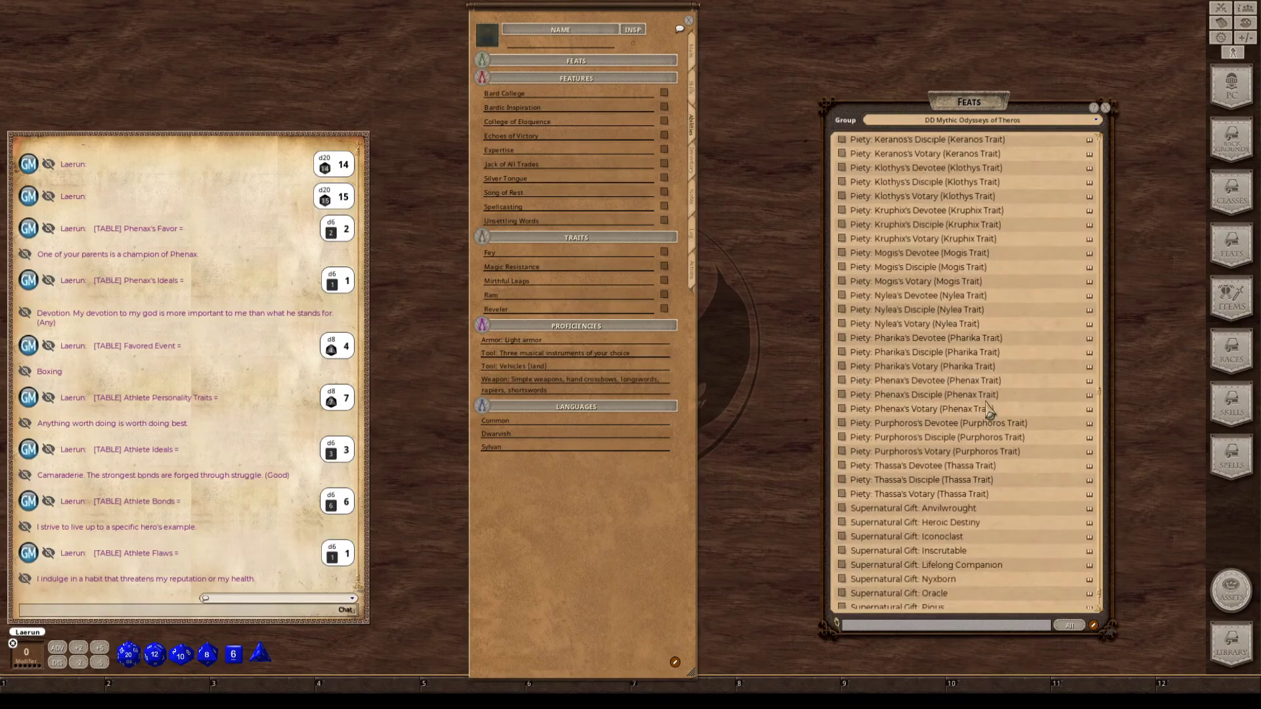
scroll(989, 409, down, 1)
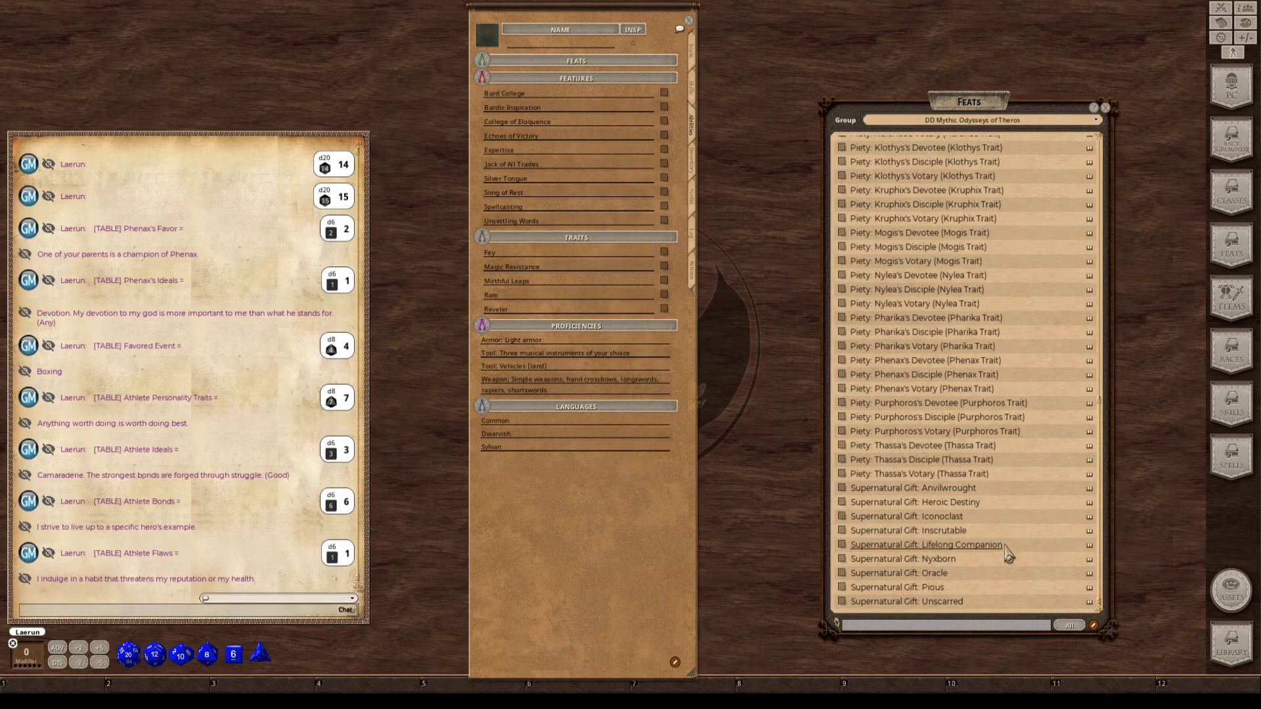
scroll(1001, 575, up, 5)
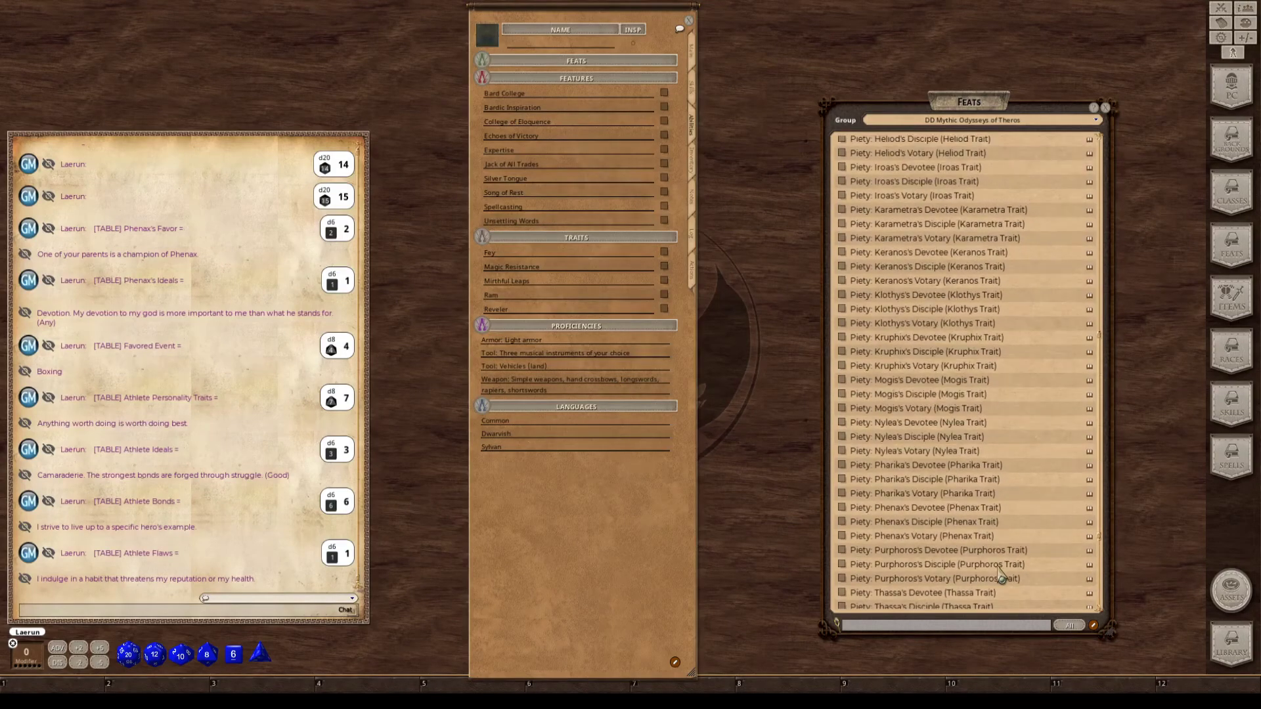
scroll(1001, 575, up, 3)
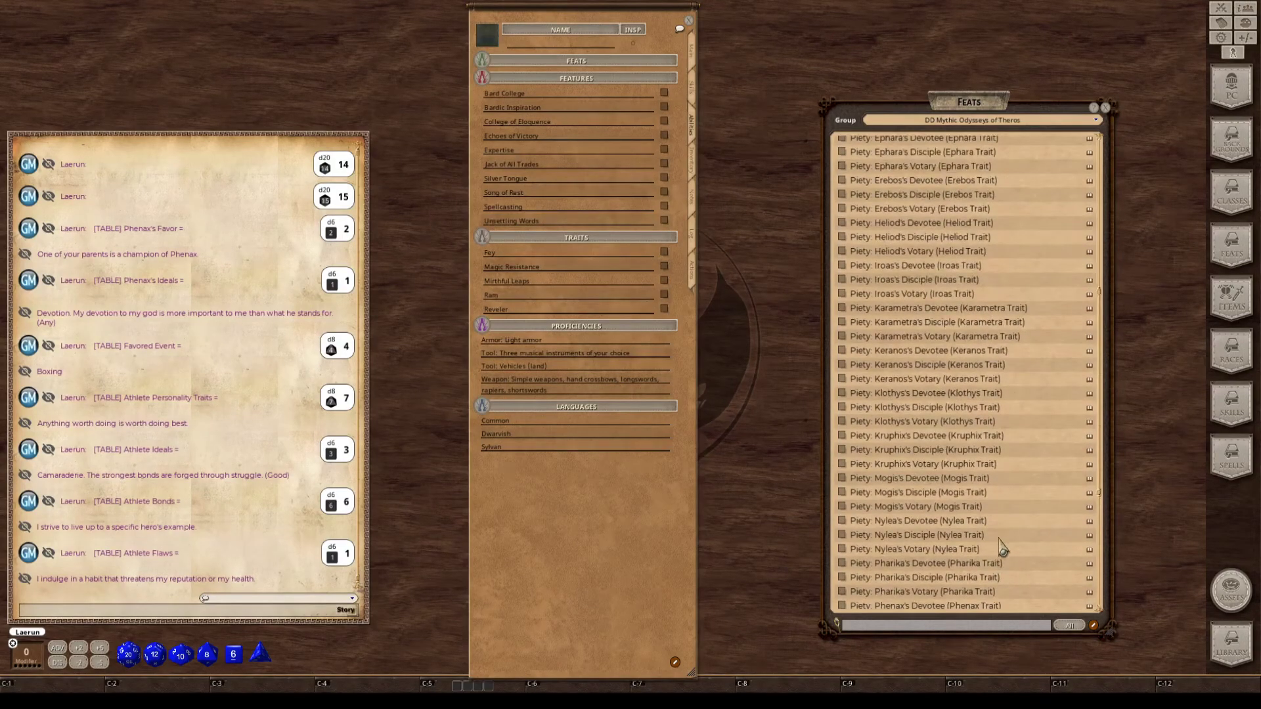
scroll(1001, 540, up, 8)
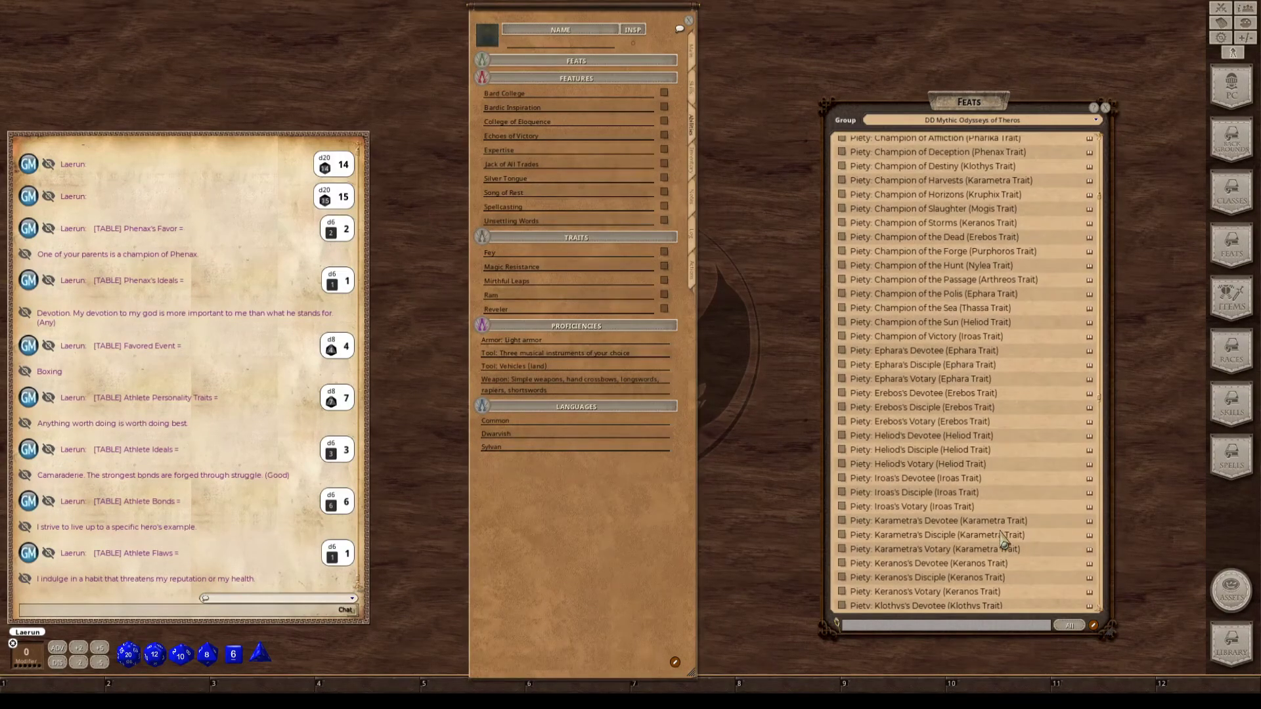
scroll(1001, 541, up, 2)
scroll(1001, 543, down, 3)
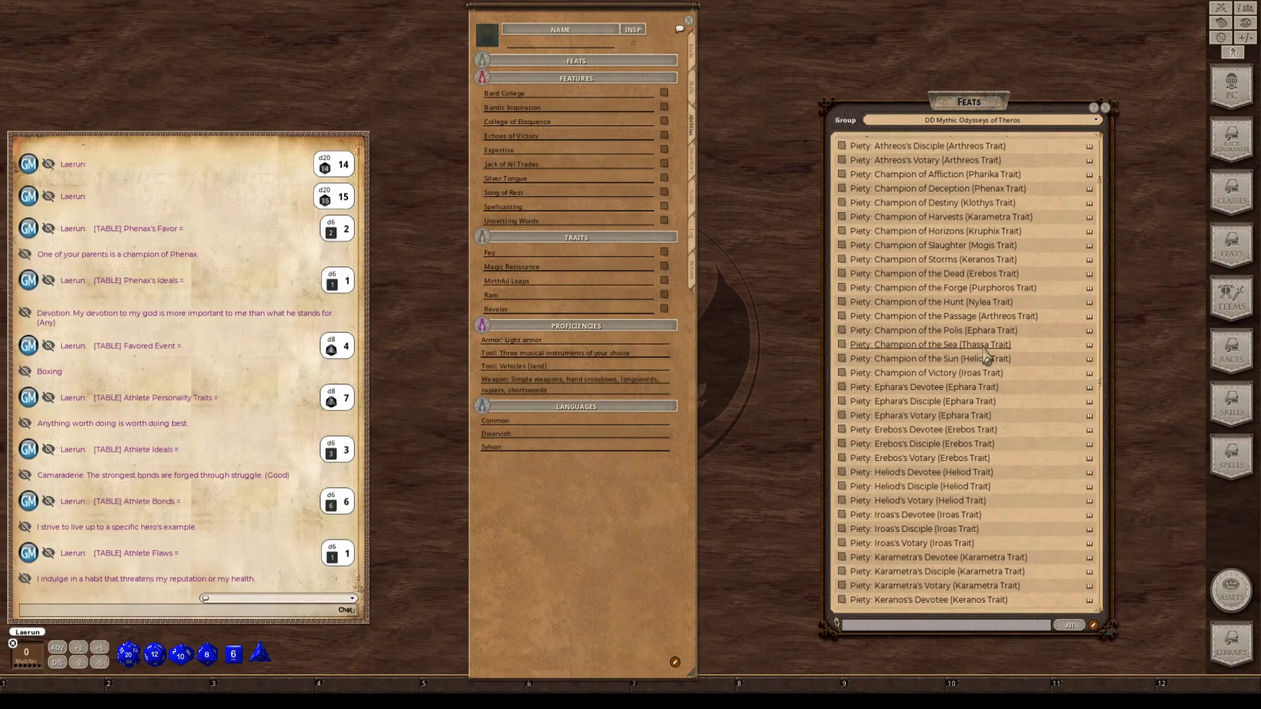
scroll(986, 354, down, 3)
scroll(988, 458, down, 2)
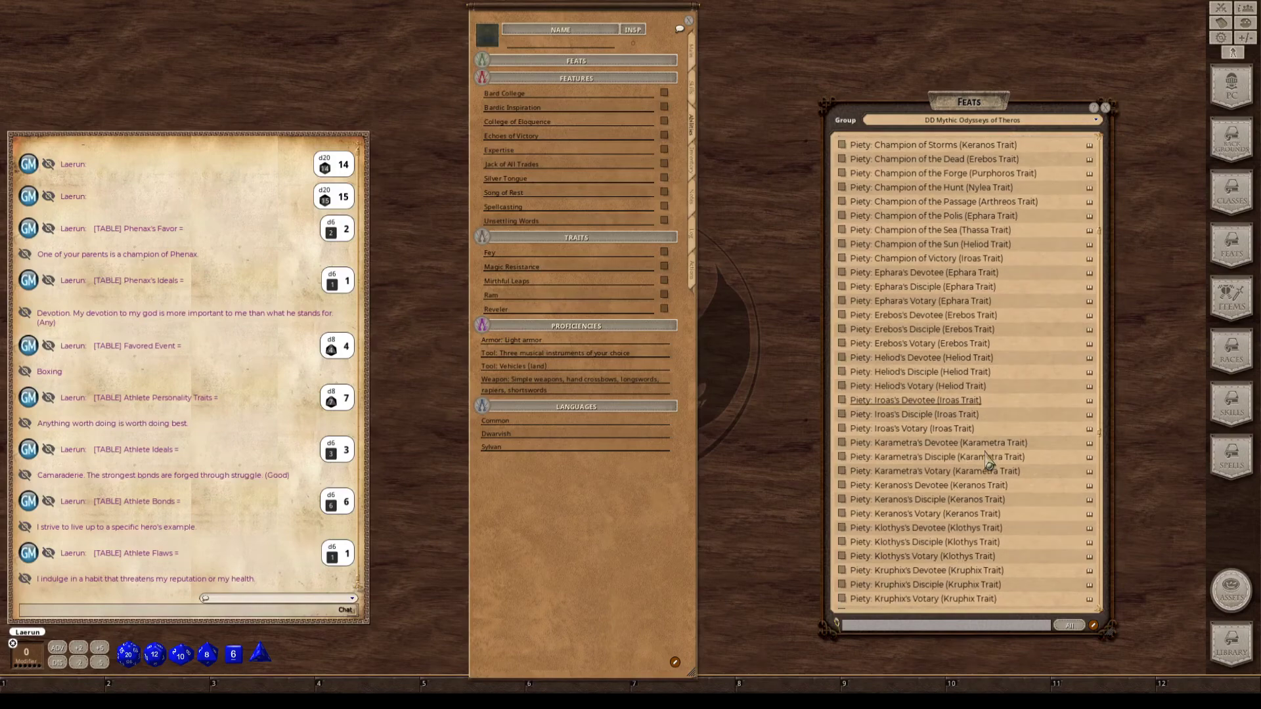
scroll(987, 458, up, 2)
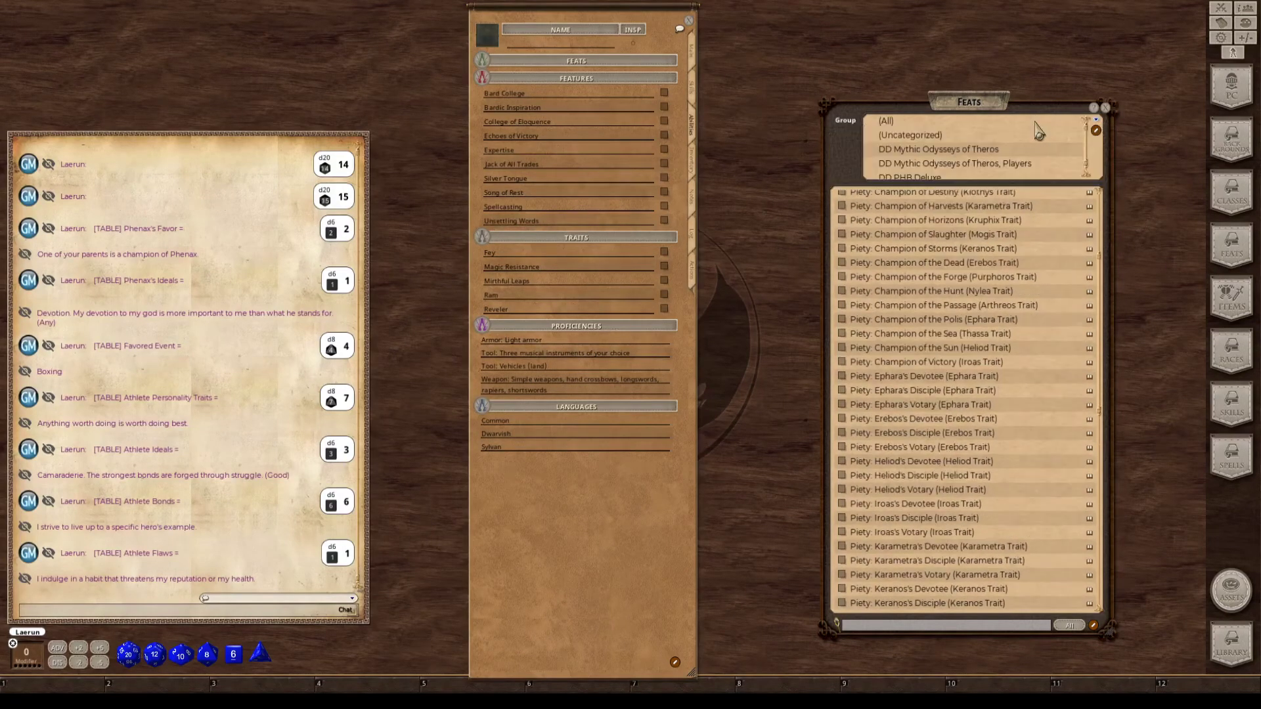
Filter the feats to the DD Mythic Odysseys of Theros, Players group and read the Supernatural Gift: Nyxborn feat.
click(1036, 119)
click(1017, 164)
key(ctrl)
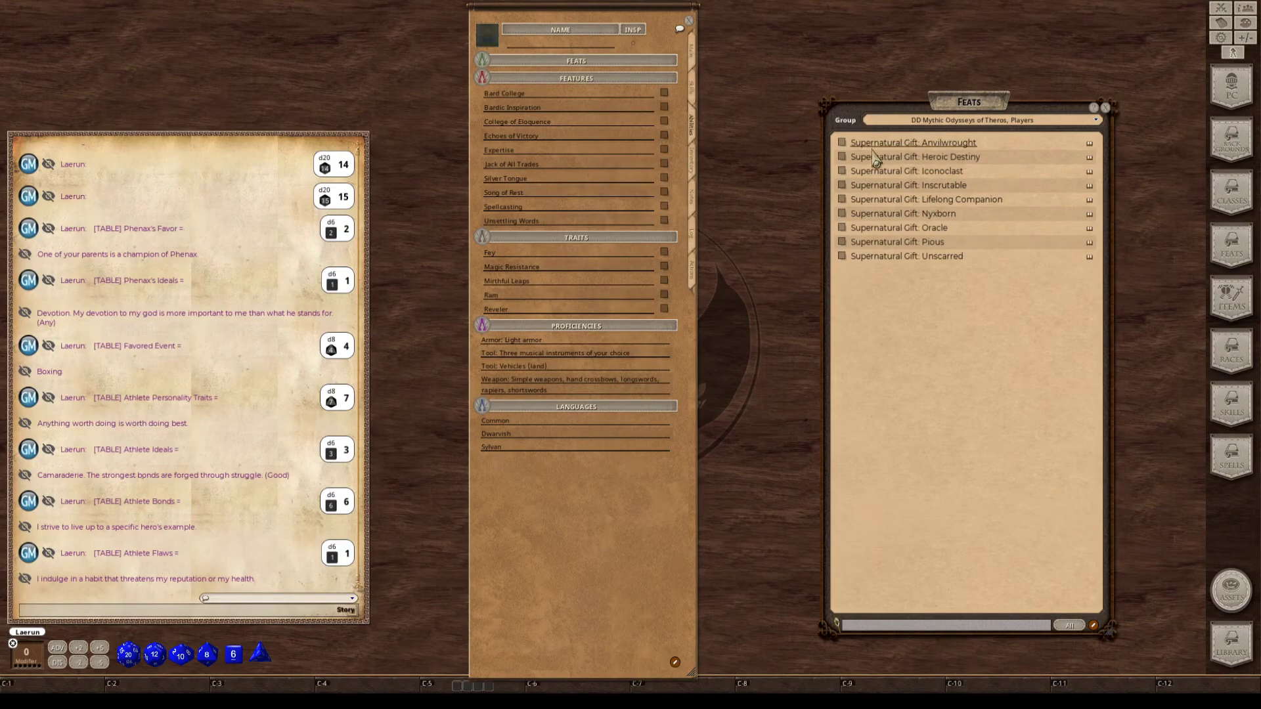
click(841, 214)
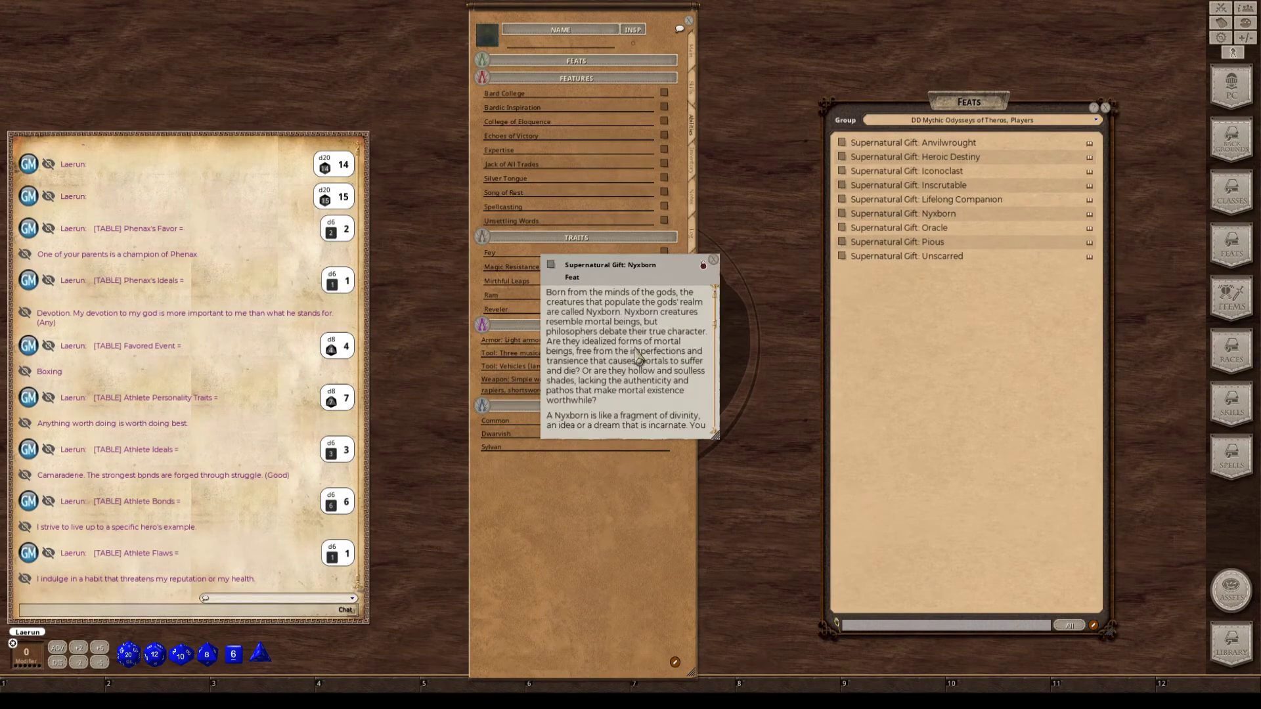
scroll(686, 378, down, 2)
scroll(685, 378, down, 6)
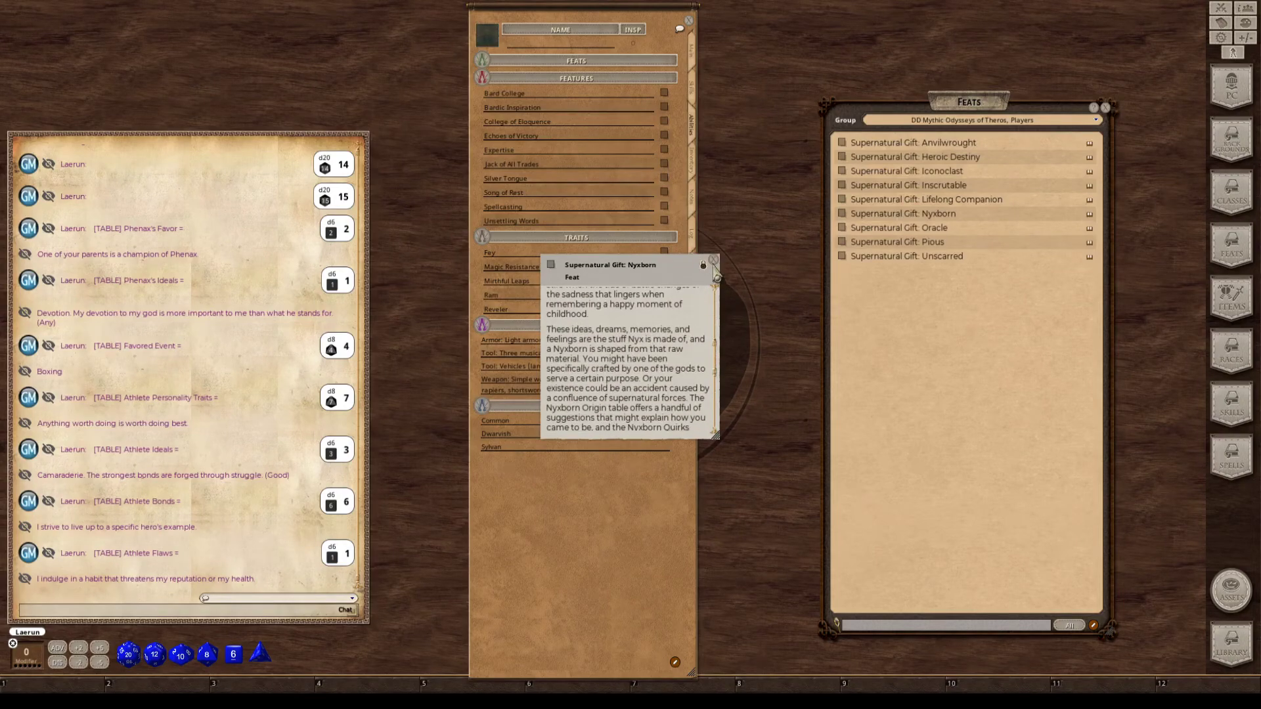
click(713, 260)
Switch the feats group to DD Mythic Odysseys of Theros, open Piety: Phenax's Devotee (Phenax Trait), and place it over the list.
click(1096, 121)
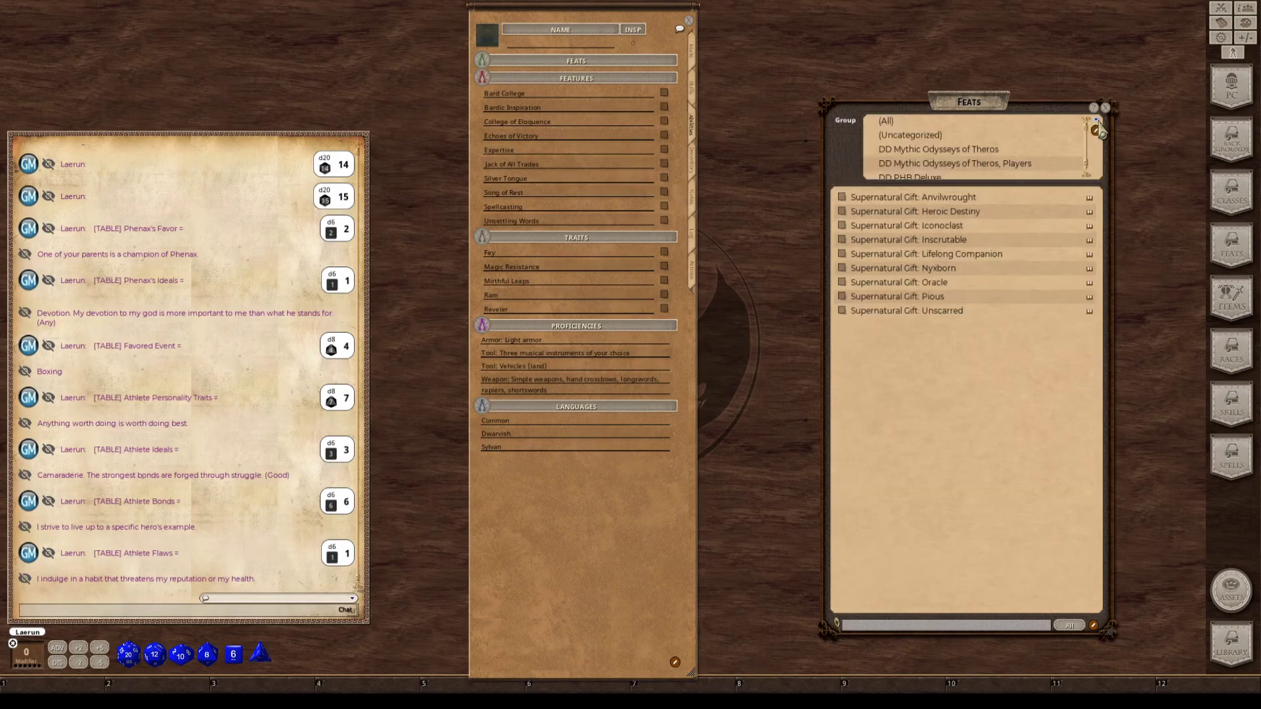
click(961, 150)
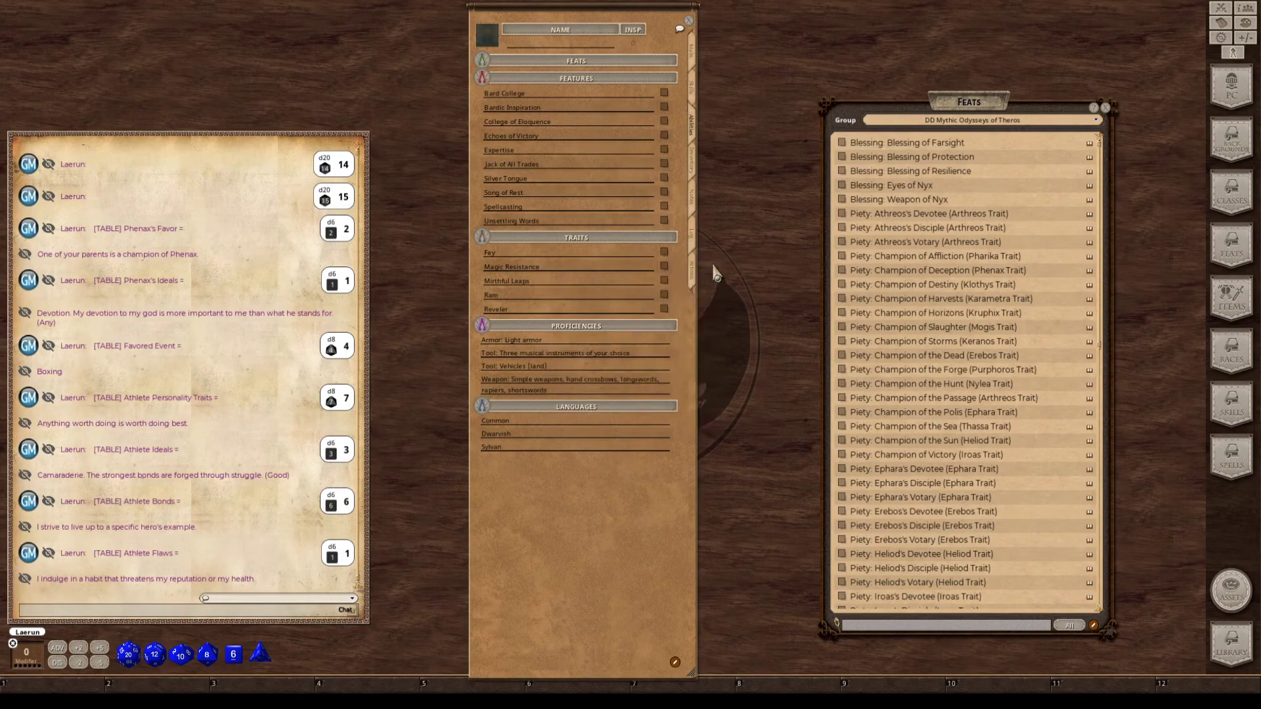
scroll(1028, 420, down, 2)
scroll(1027, 421, down, 2)
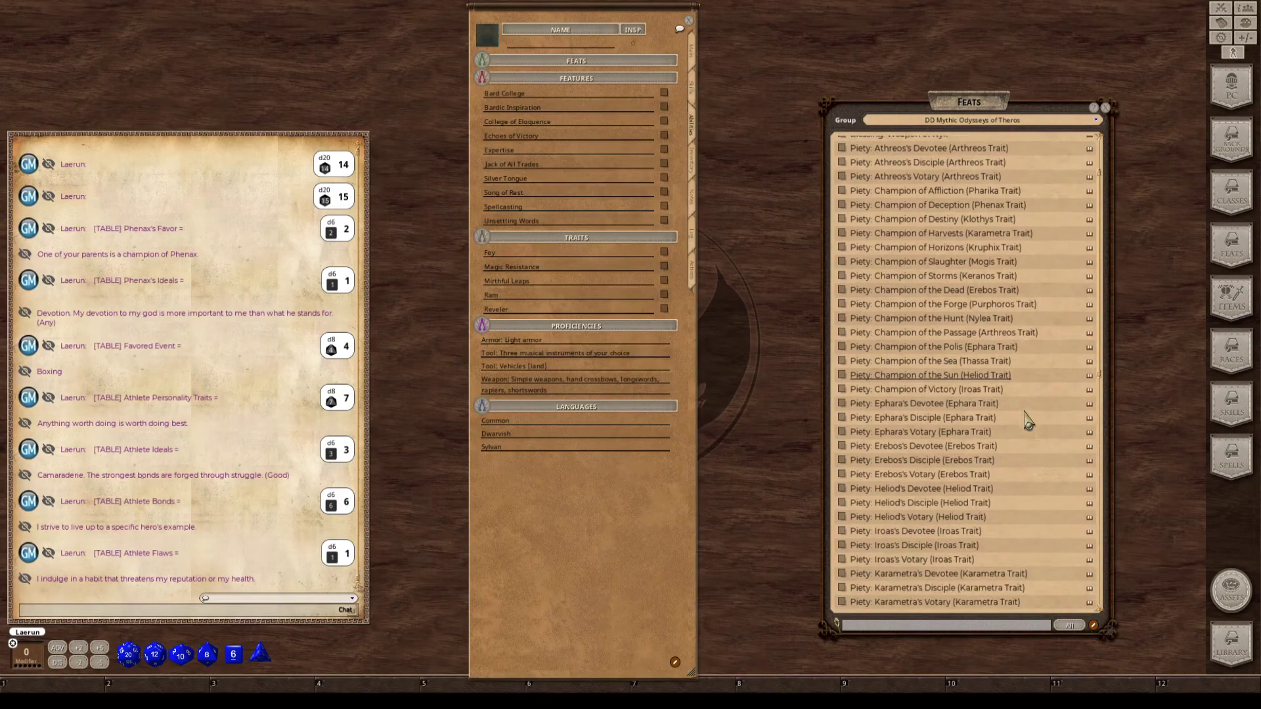
scroll(1028, 420, down, 3)
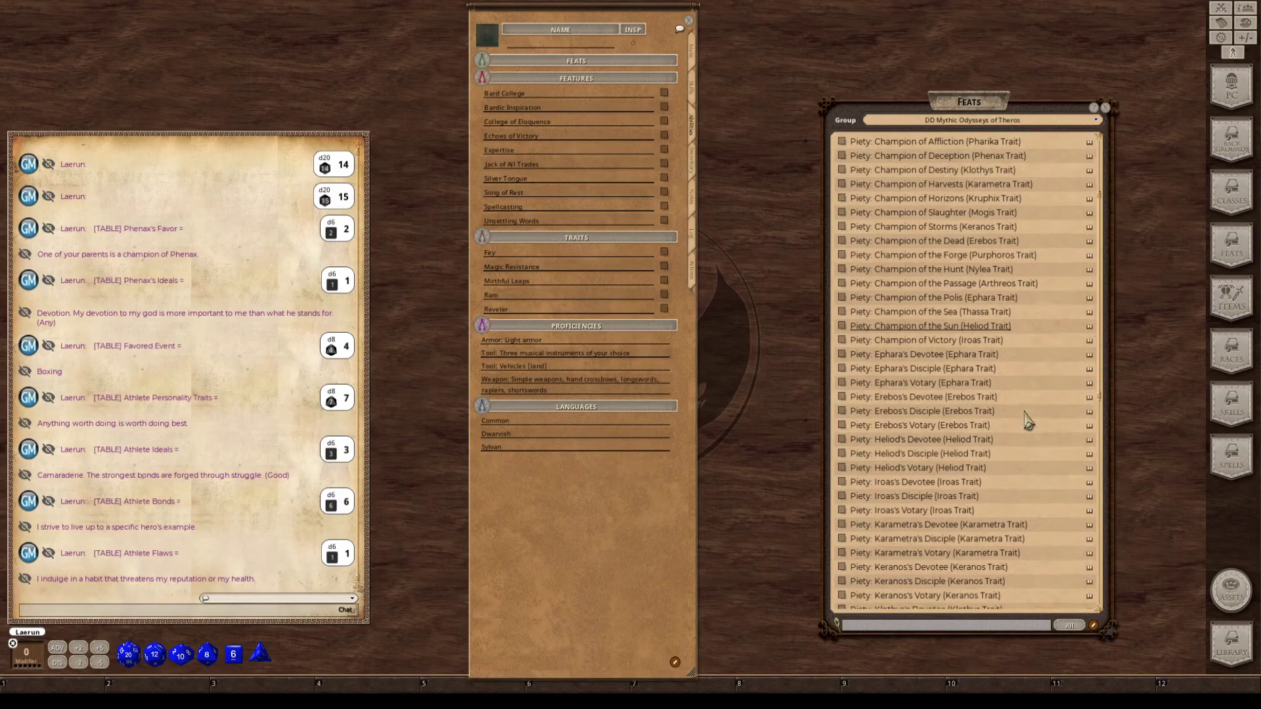
scroll(1028, 420, down, 6)
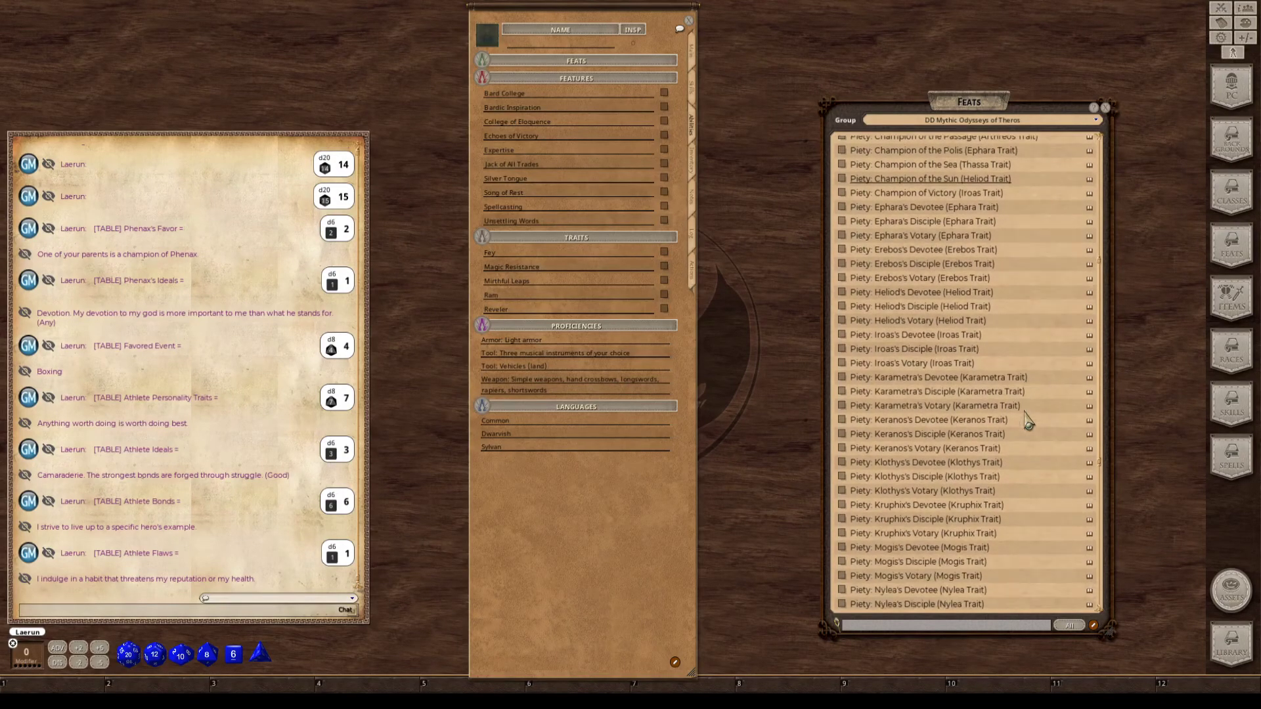
scroll(1028, 420, down, 1)
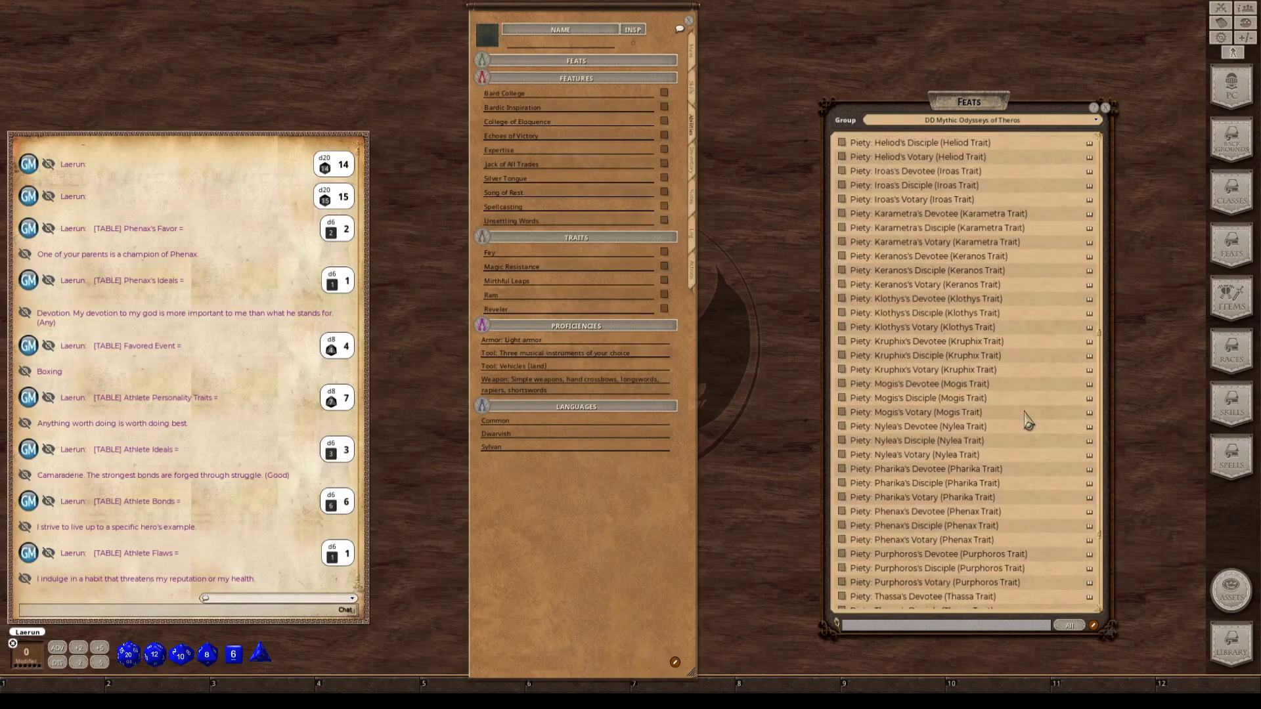
click(842, 513)
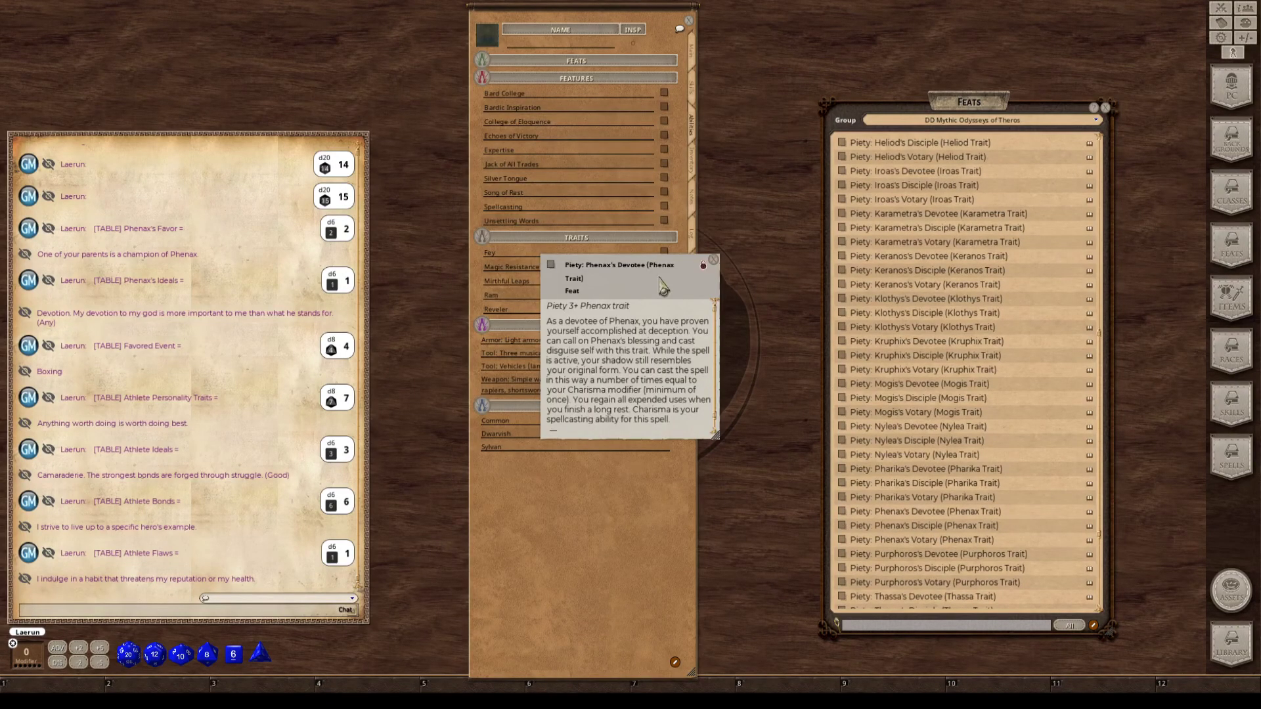
drag(663, 282, 990, 165)
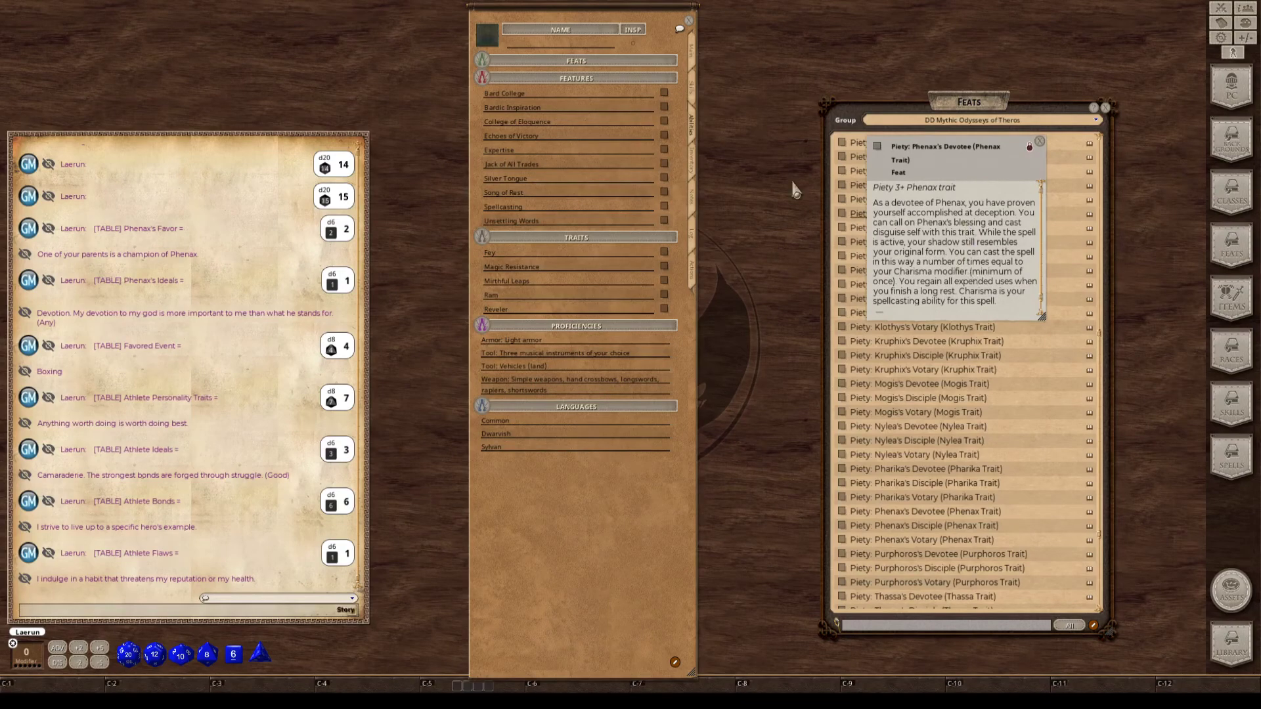
Add the Piety: Phenax's Devotee (Phenax Trait) feat to the character's feats and read the rest of its description.
drag(883, 152, 565, 71)
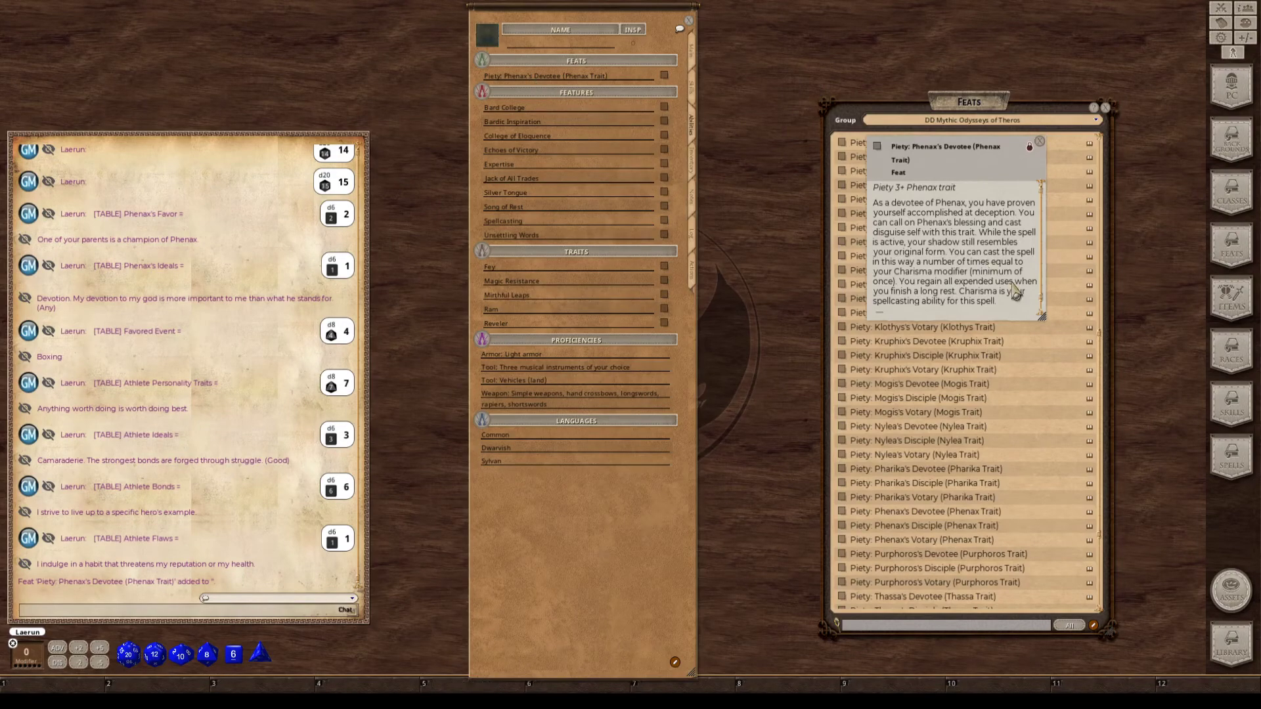
scroll(1017, 292, down, 1)
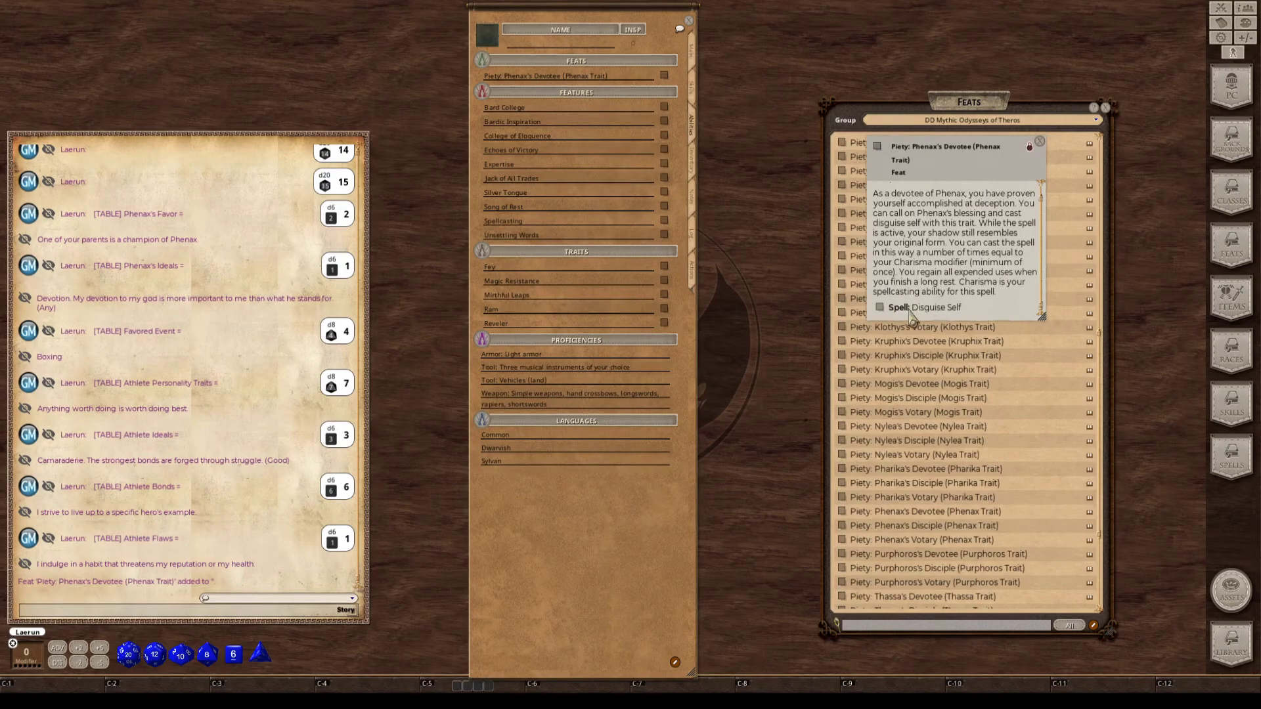
key(ctrl)
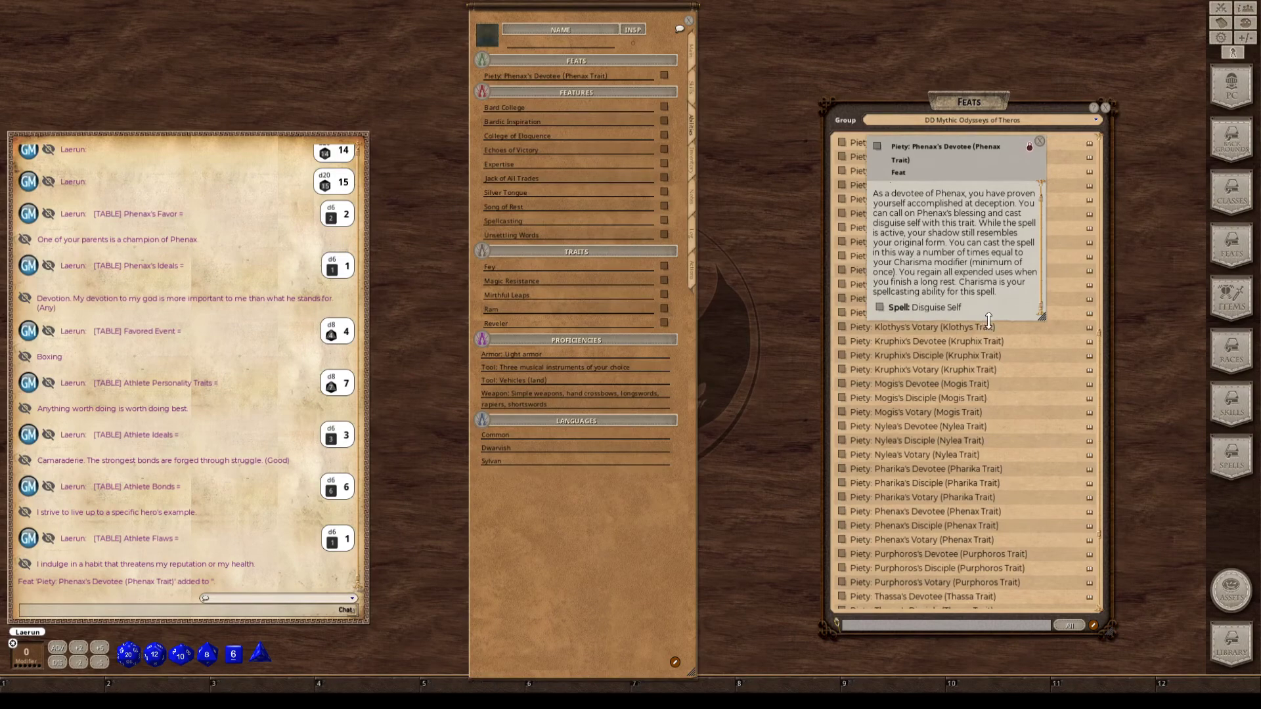
key(ctrl)
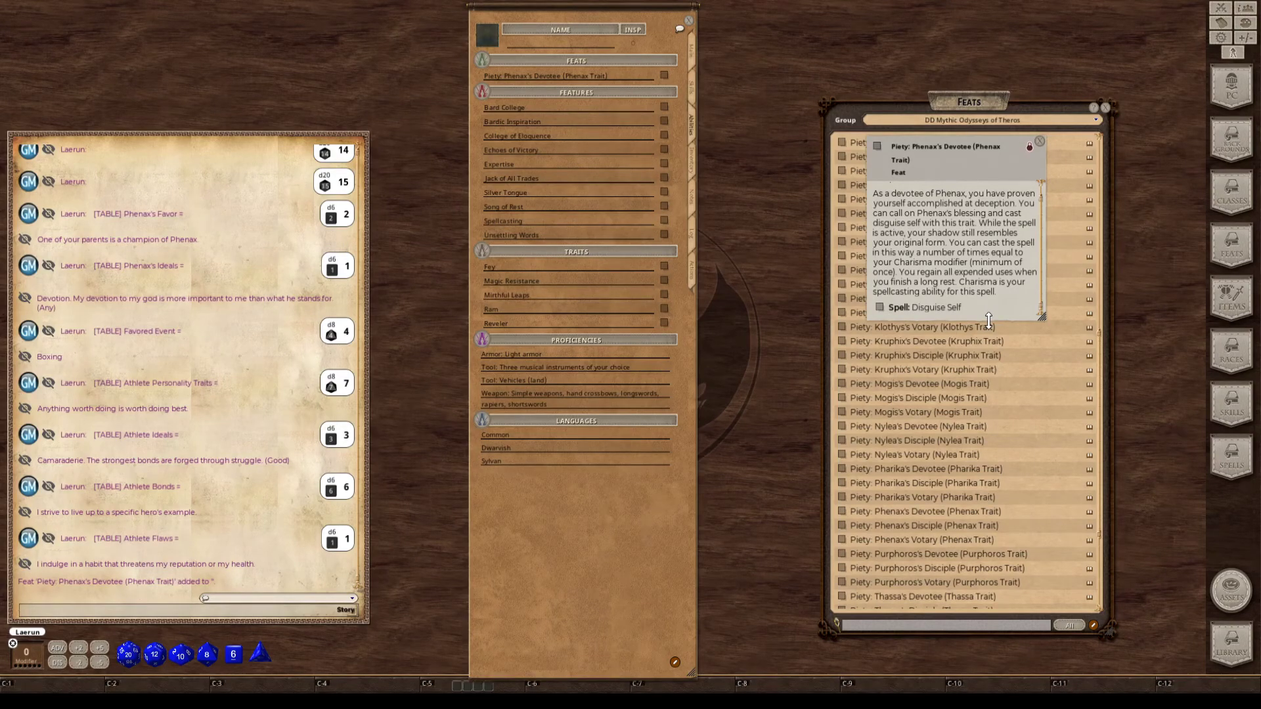
key(ctrl)
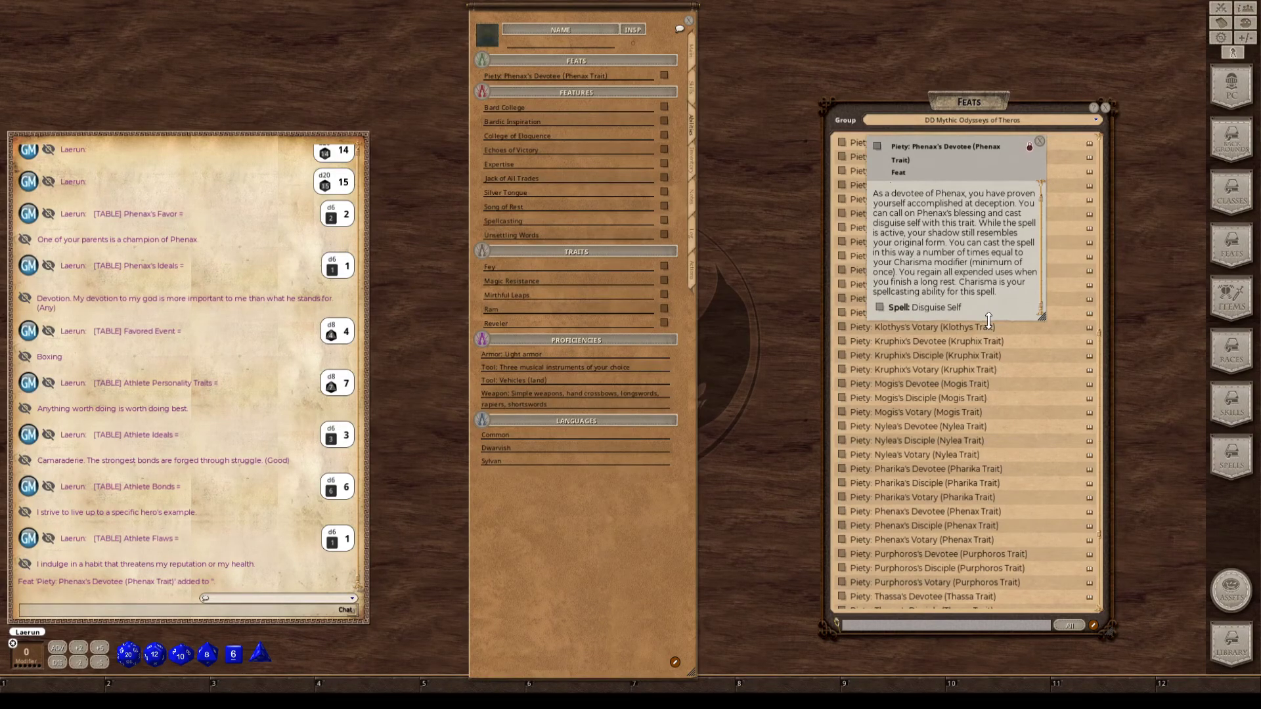
key(ctrl)
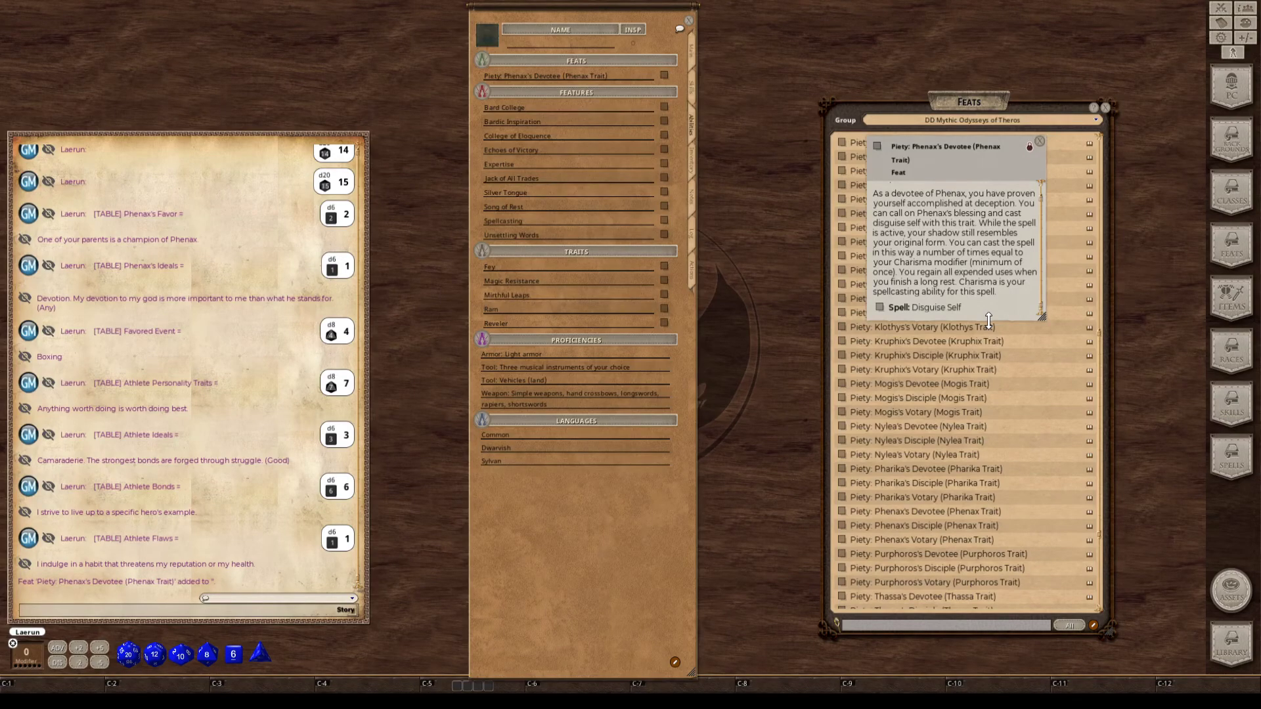
key(ctrl)
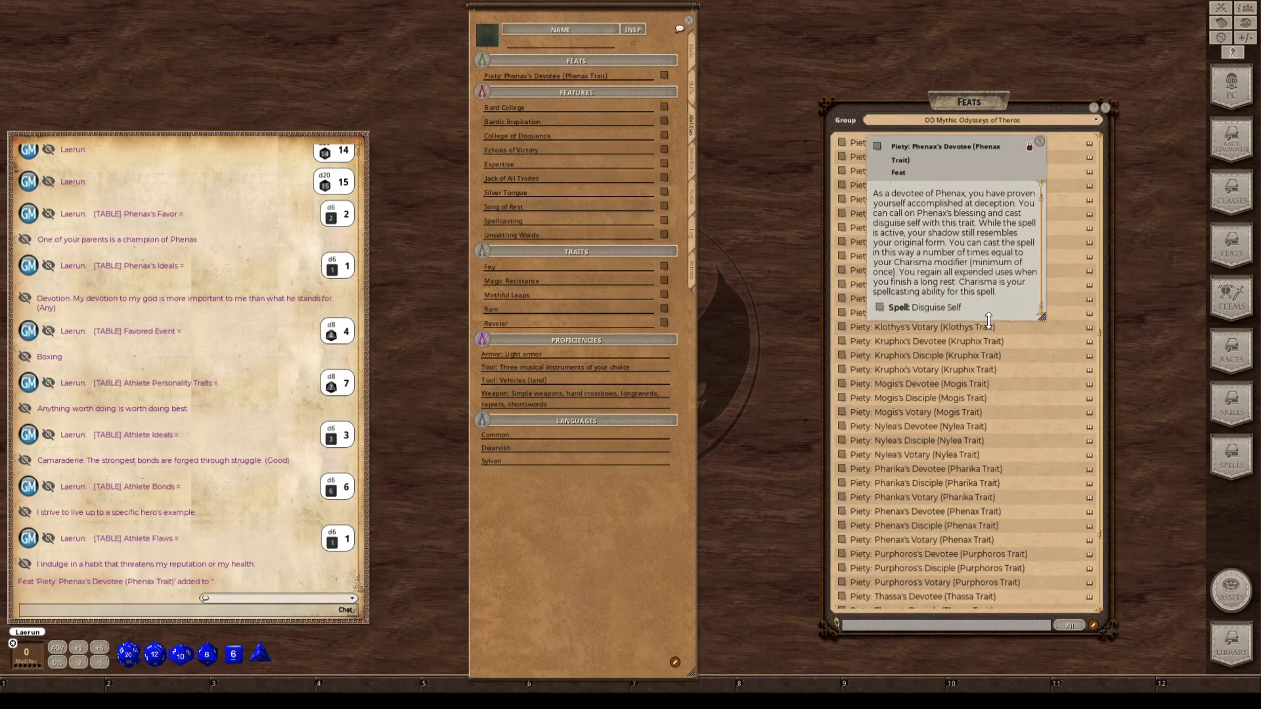
key(ctrl)
key(ctrl)
key(ctrl)
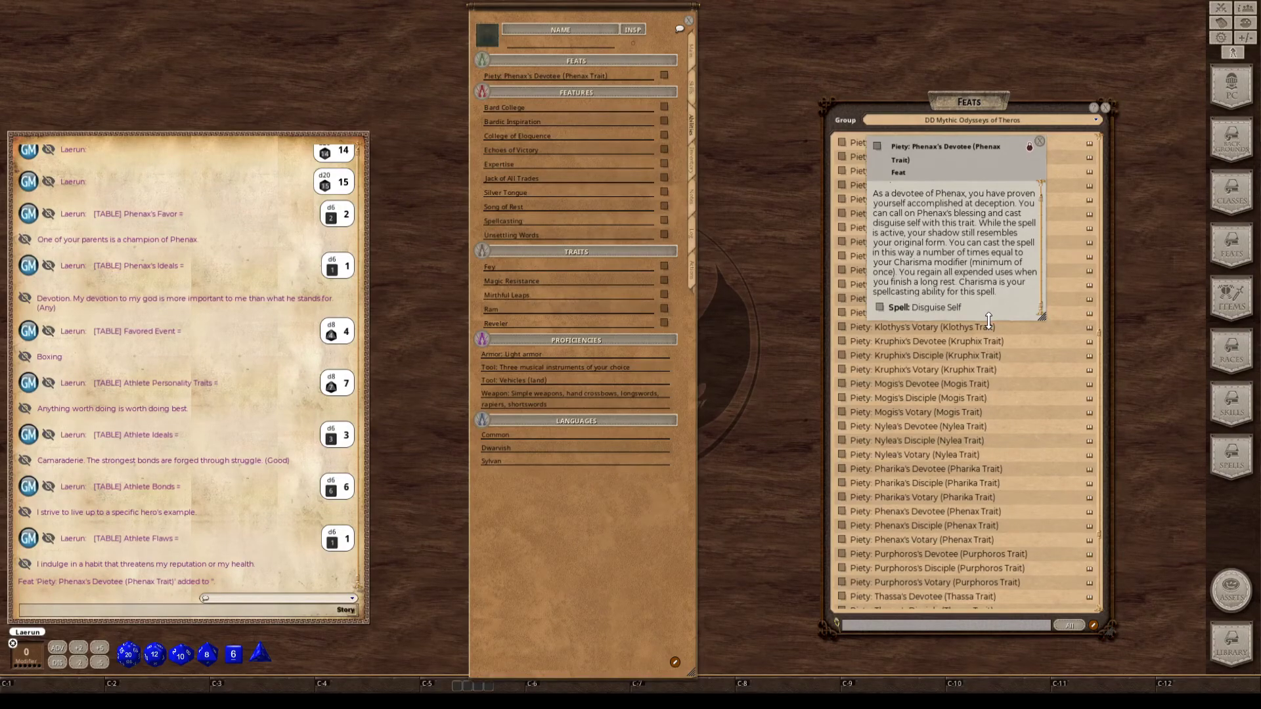
key(ctrl)
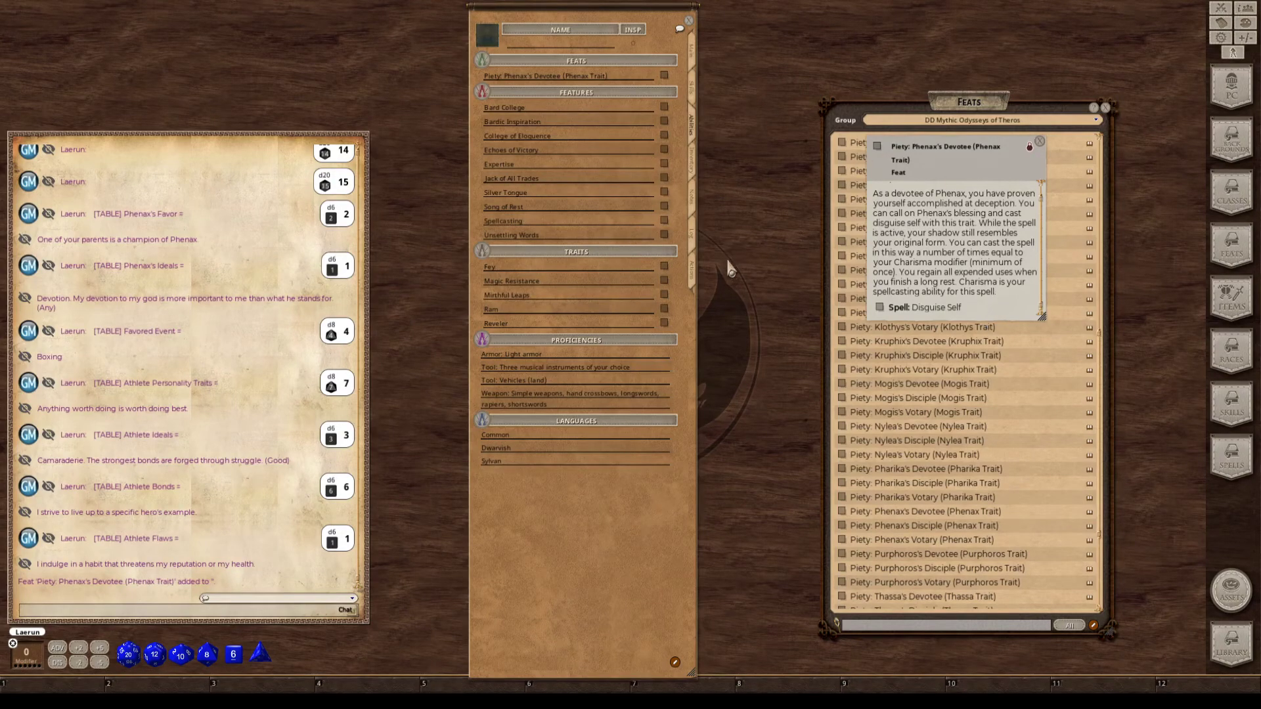
Show the character's actions and place the Phenax's Devotee description over the class features.
click(694, 273)
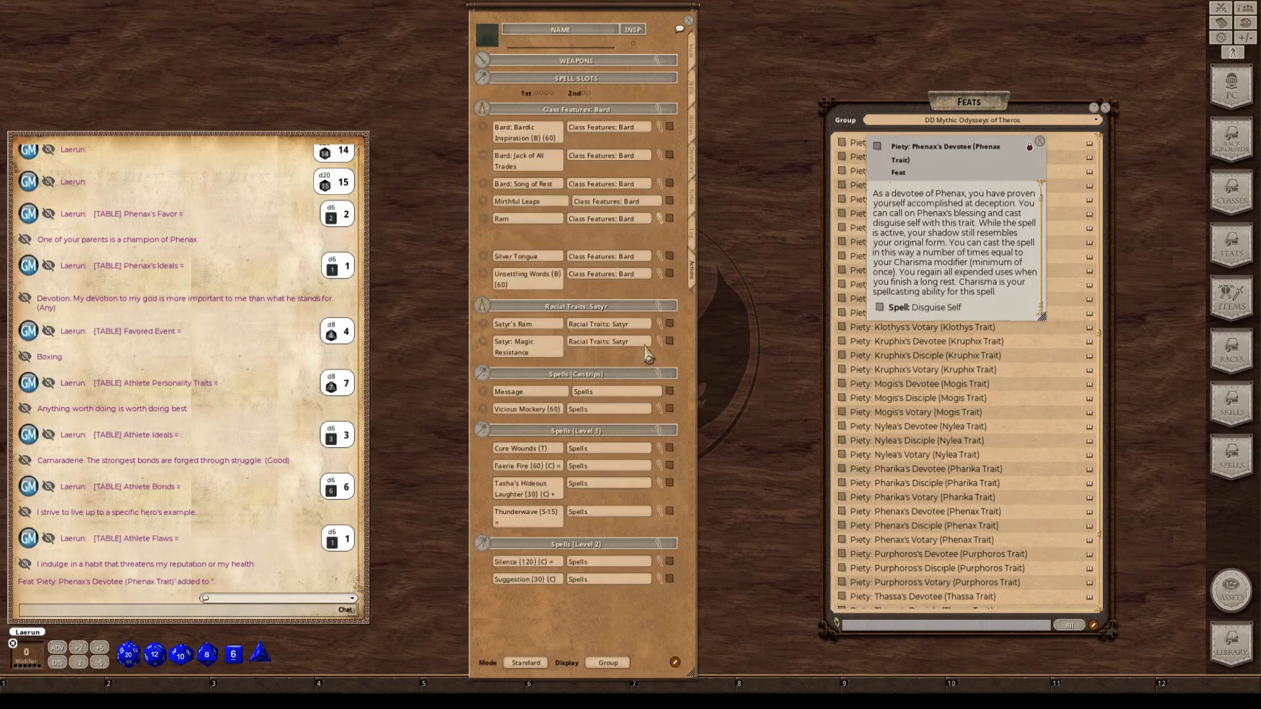
drag(955, 182, 626, 162)
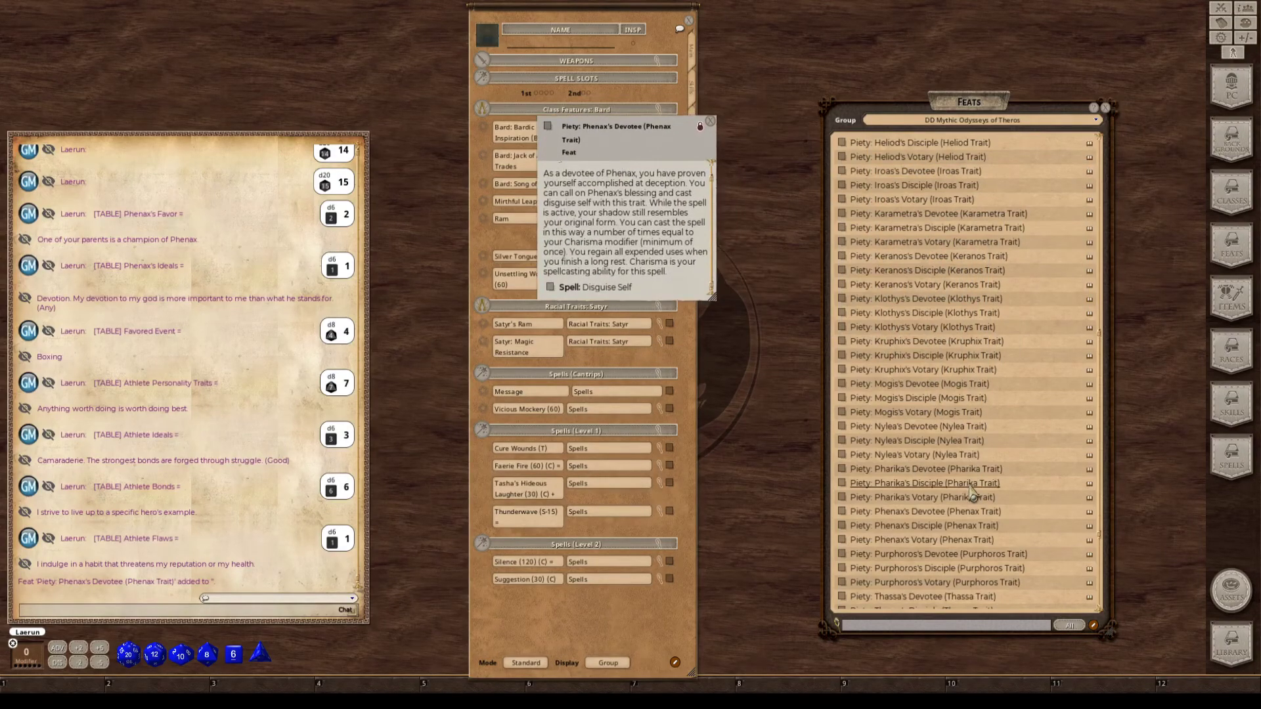
Open the Piety: Phenax's Disciple (Phenax Trait) feat beside the Devotee description, read it and close it.
scroll(972, 473, down, 1)
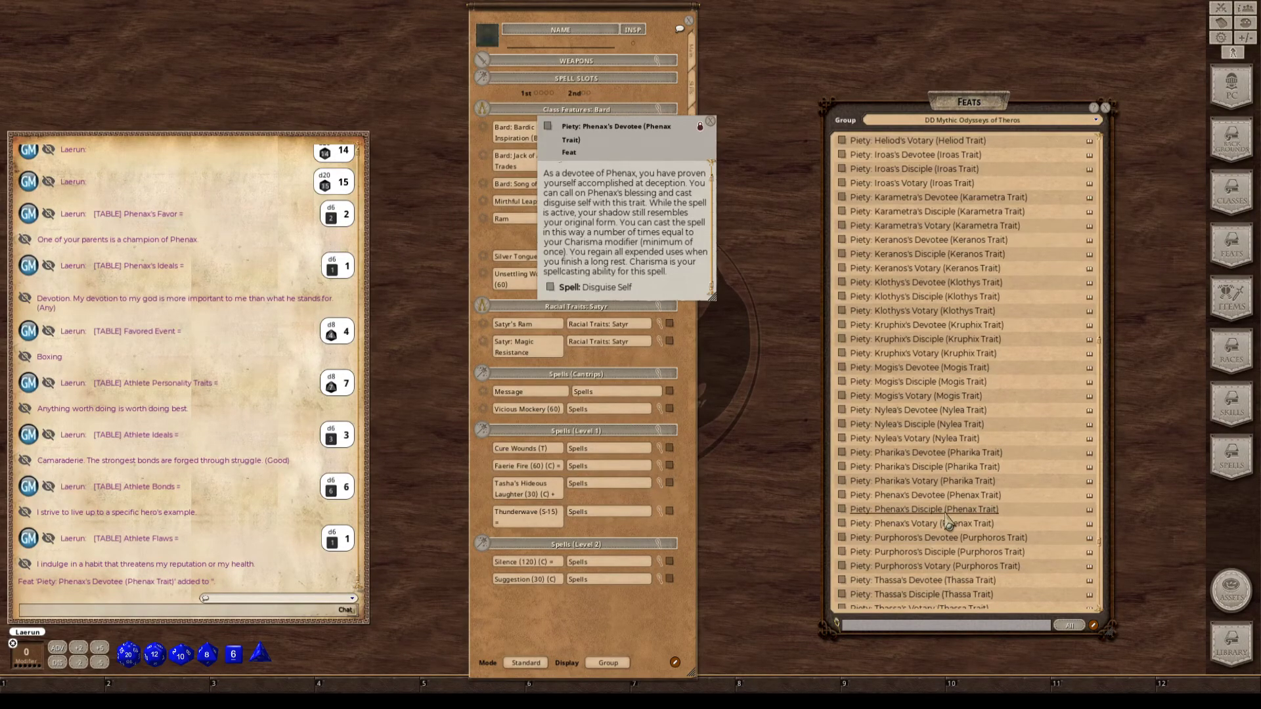
click(841, 509)
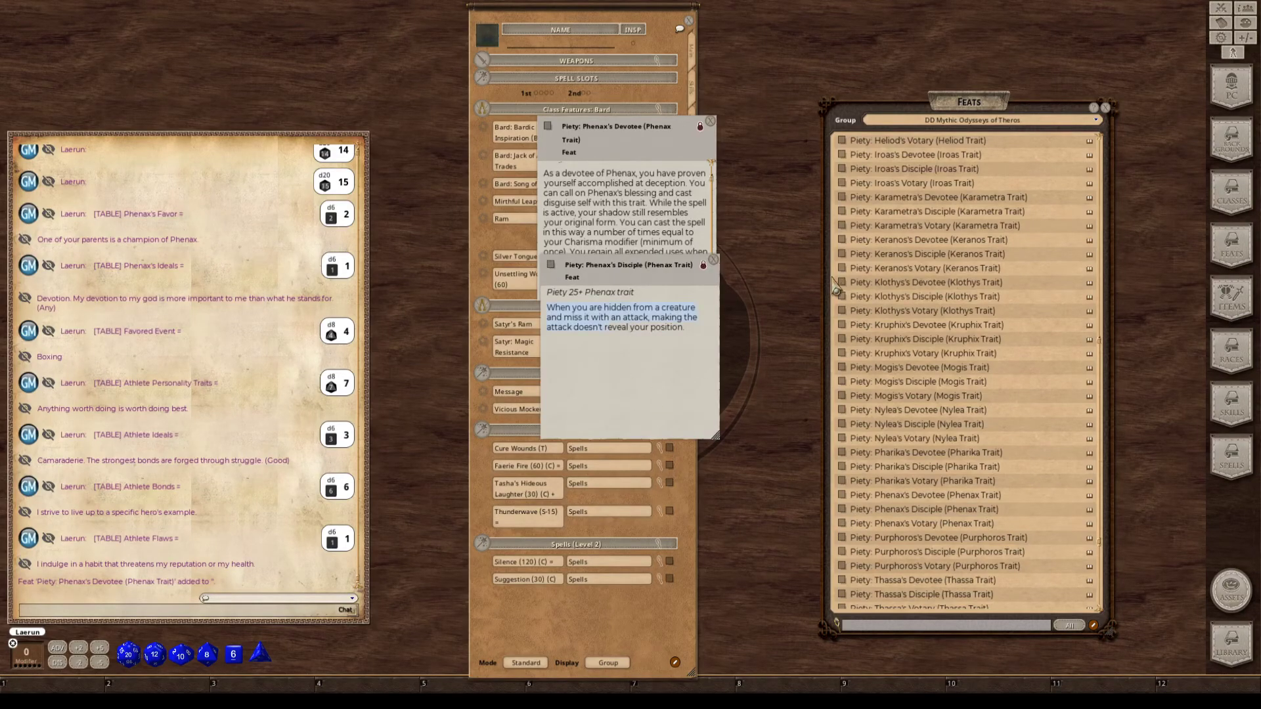
drag(628, 271, 802, 176)
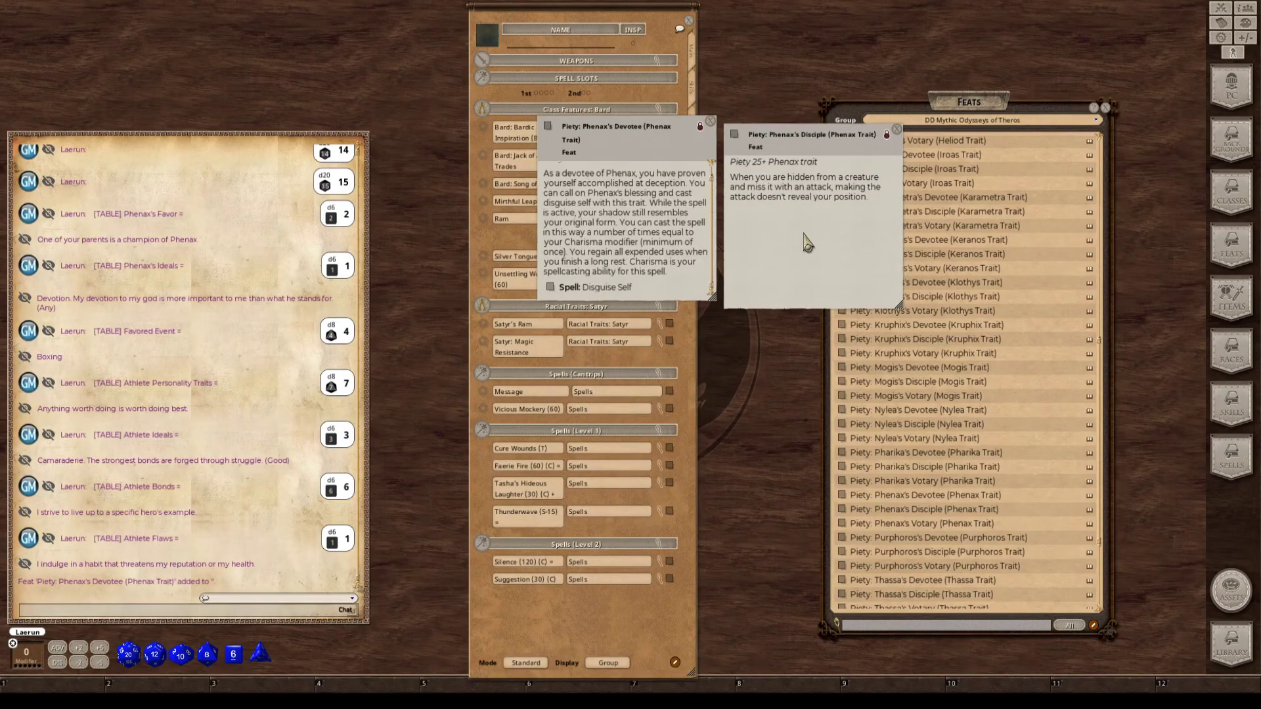
key(ctrl)
key(ctrl)
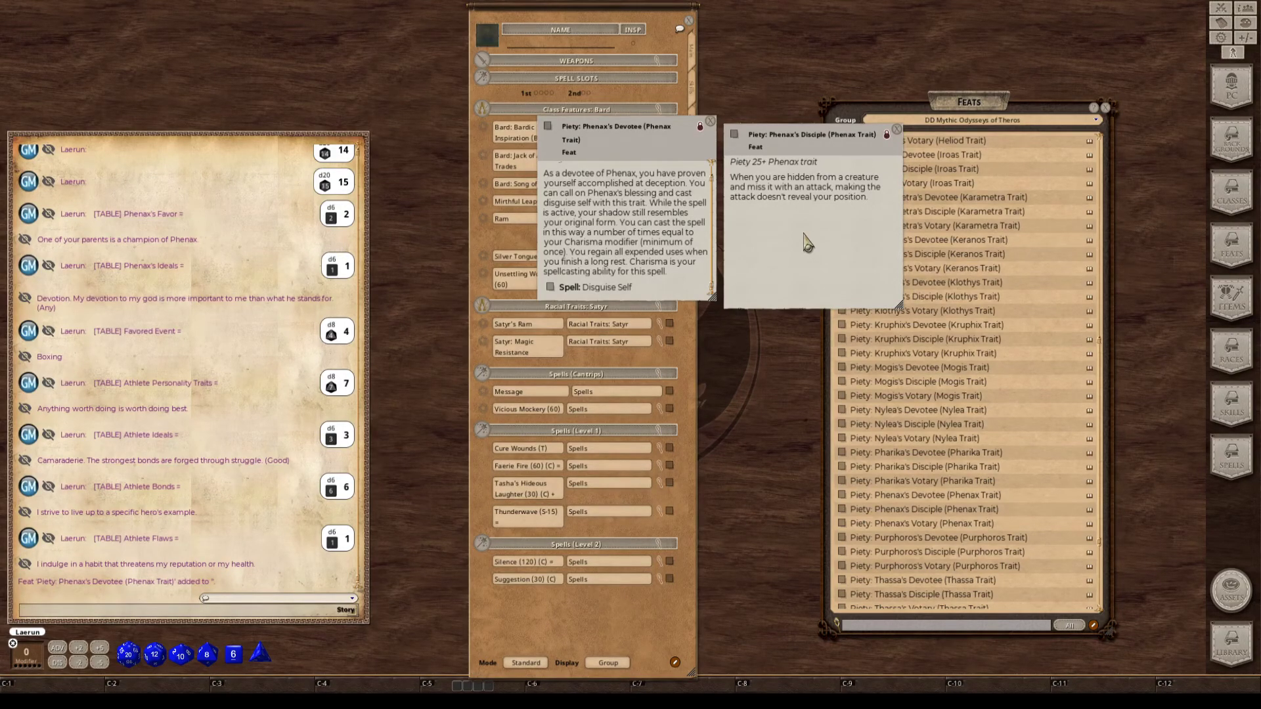
click(898, 130)
Look through the remaining piety traits and supernatural gifts at the end of the Theros feats list.
scroll(952, 427, down, 4)
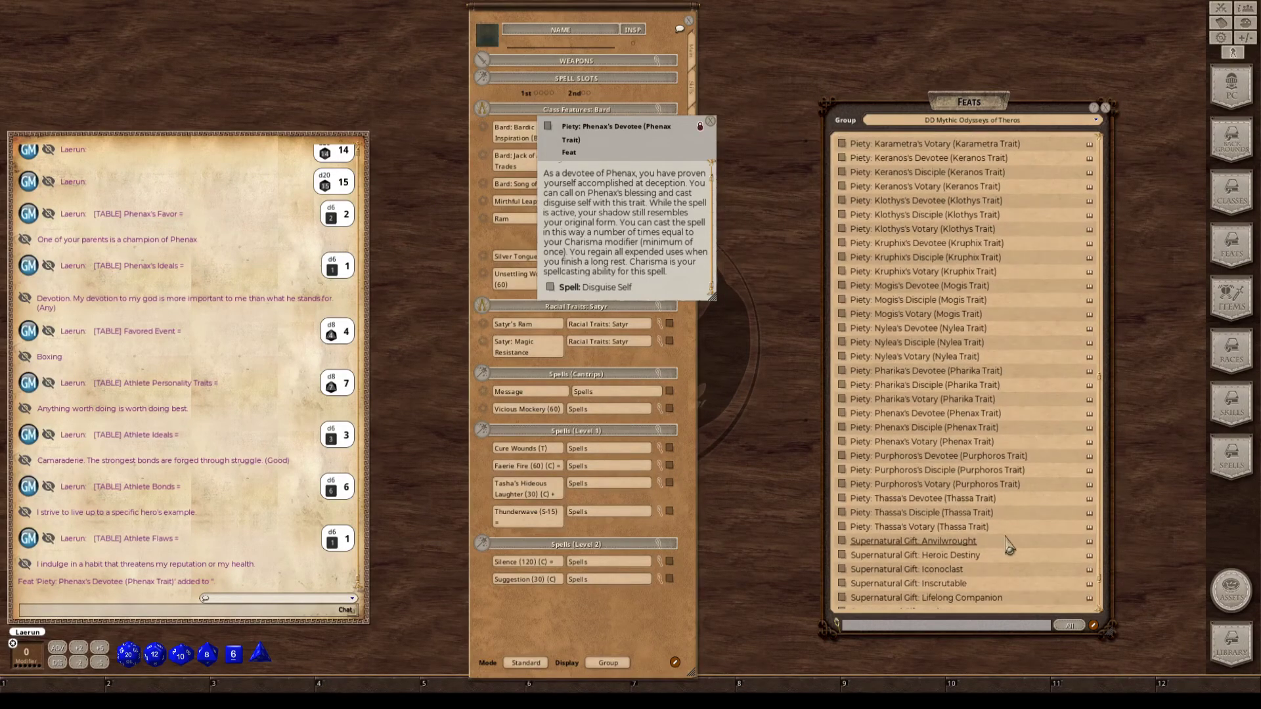
scroll(1007, 545, down, 1)
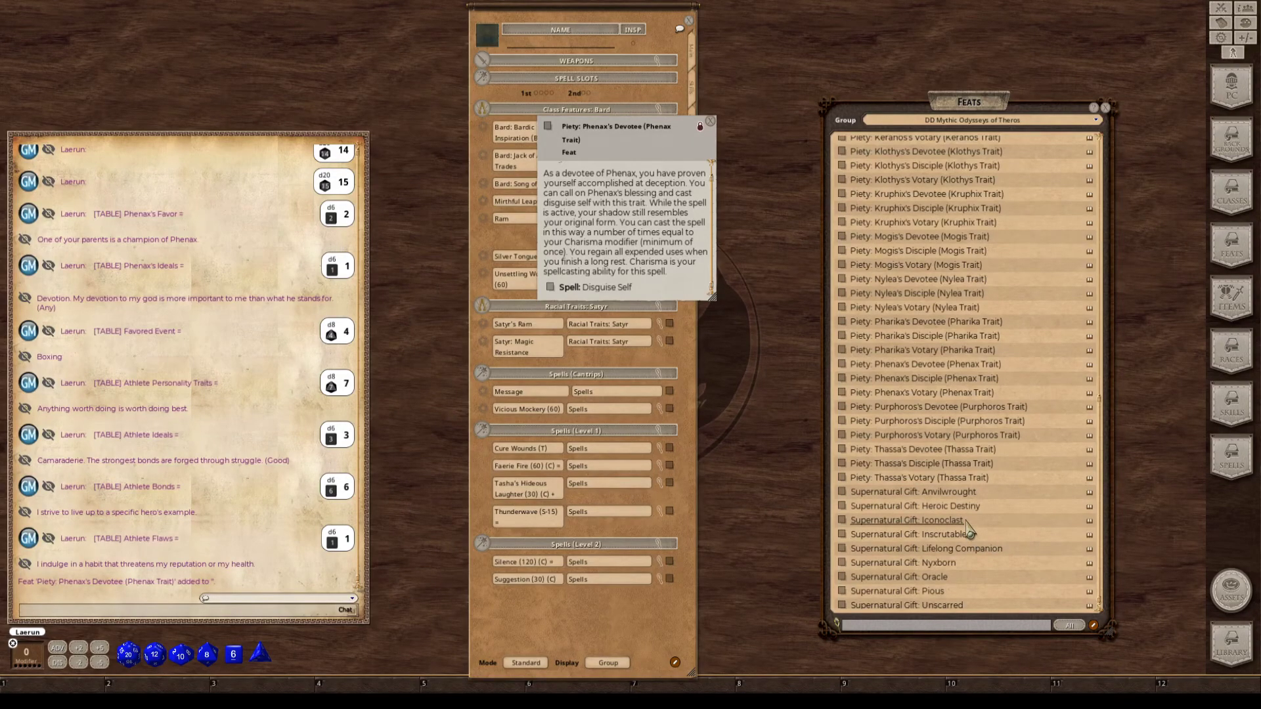
scroll(973, 549, down, 1)
scroll(974, 549, up, 3)
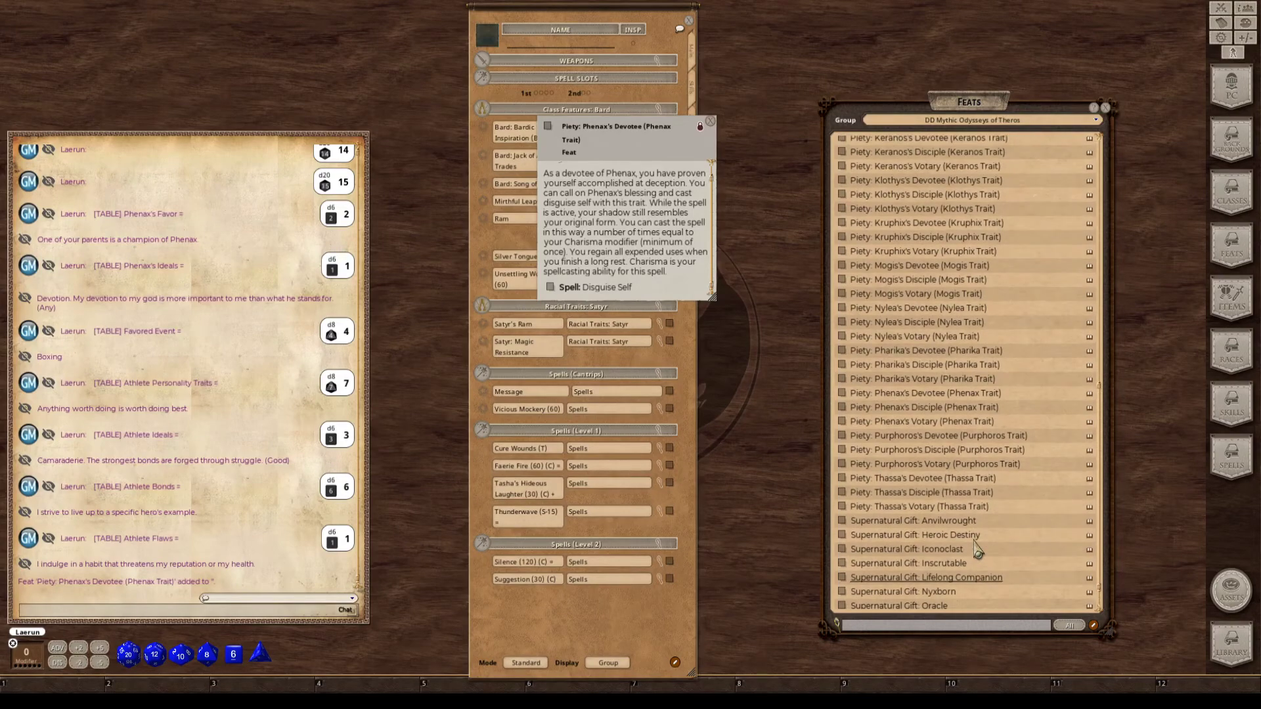
scroll(976, 550, up, 2)
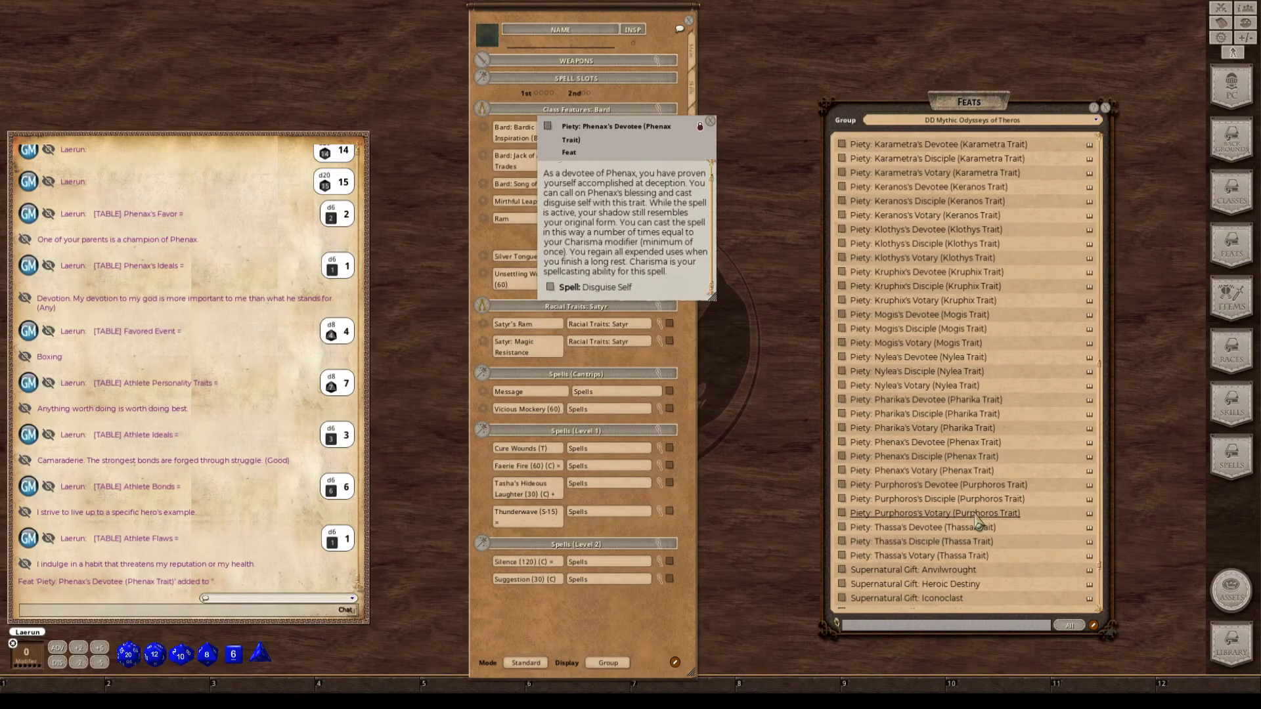
key(ctrl)
key(ctrl)
scroll(987, 384, down, 1)
scroll(932, 407, down, 1)
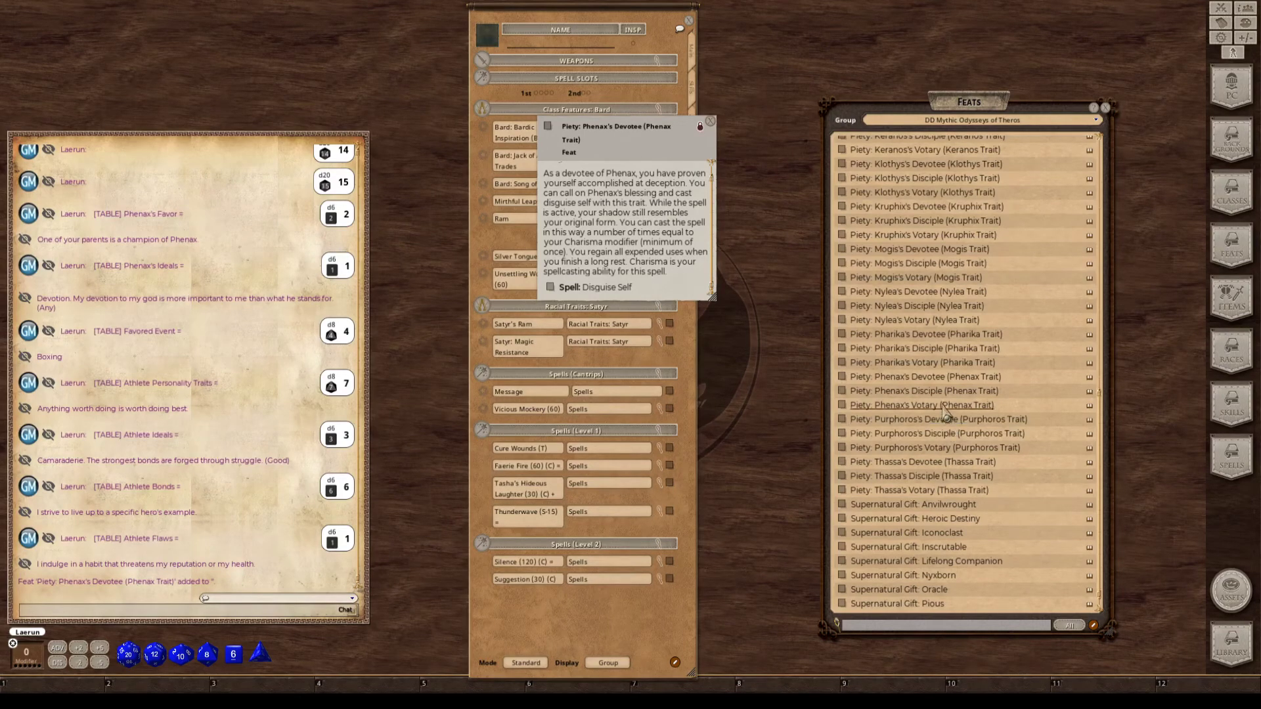
scroll(937, 413, down, 1)
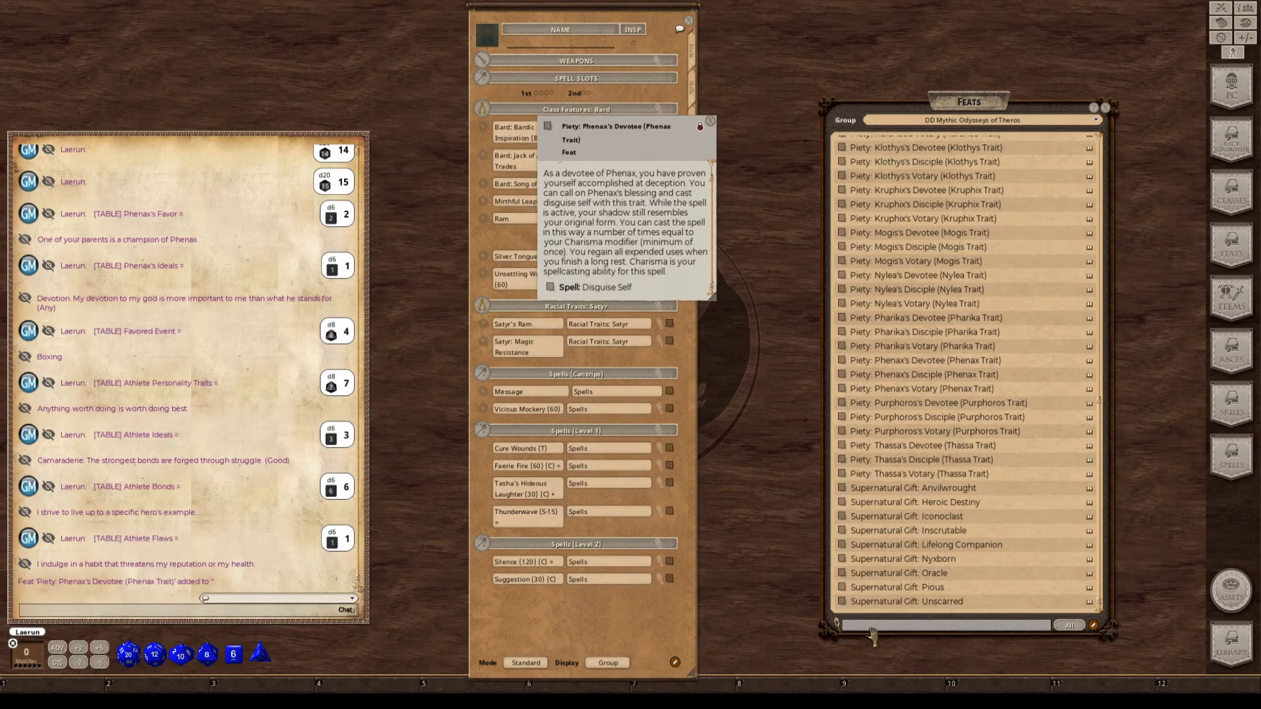
text(evo)
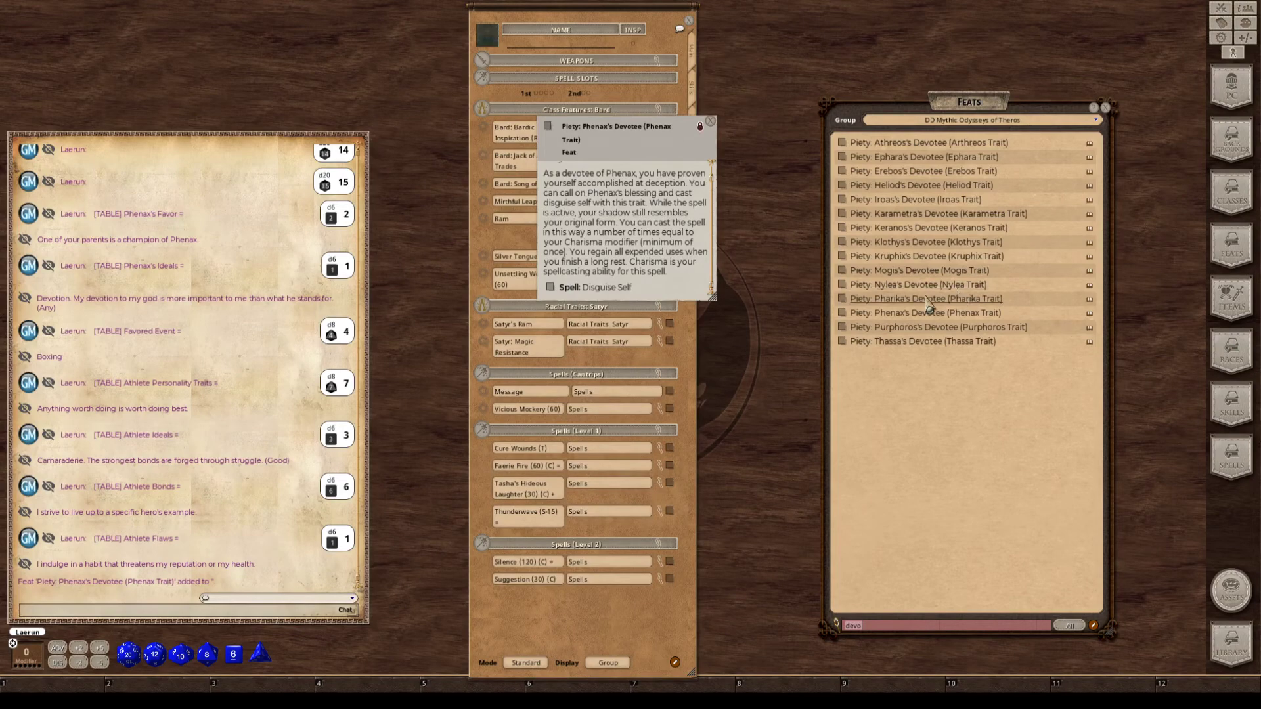
key(ctrl)
text(P)
key(ctrl)
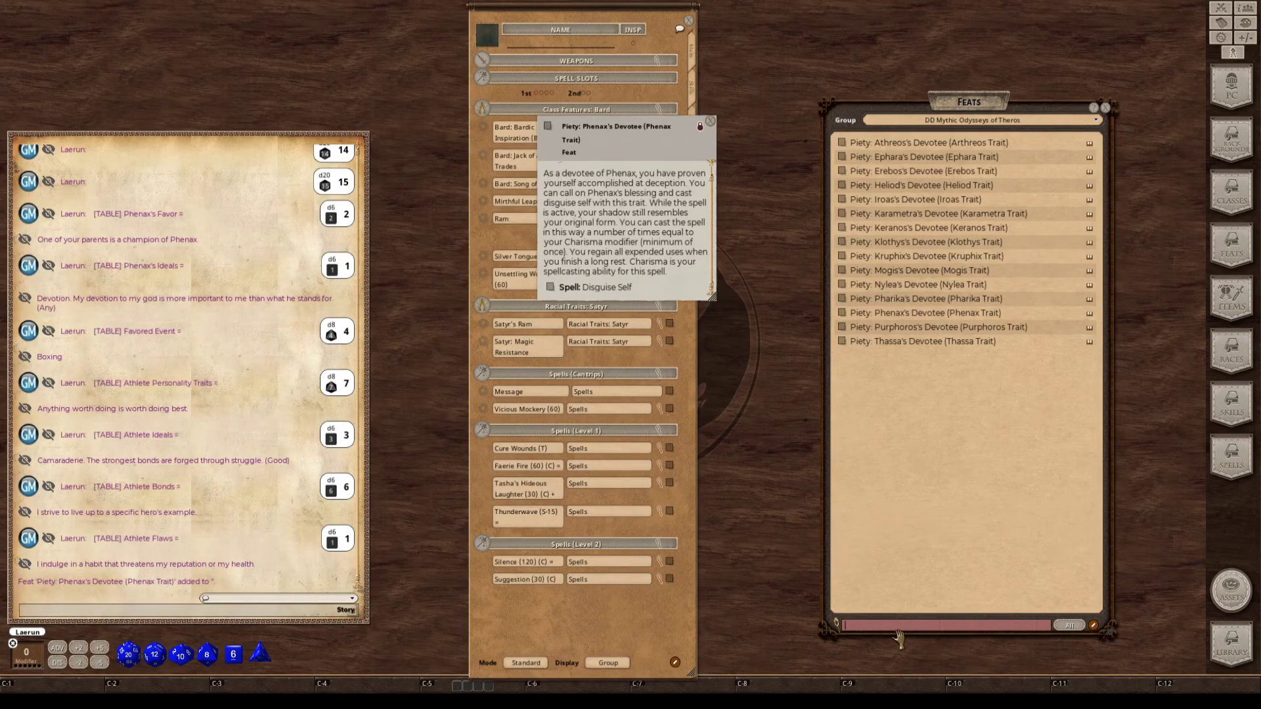
Filter the feats list by Phenax and open the Phenax's Votary and Champion of Deception traits.
text(Phenax)
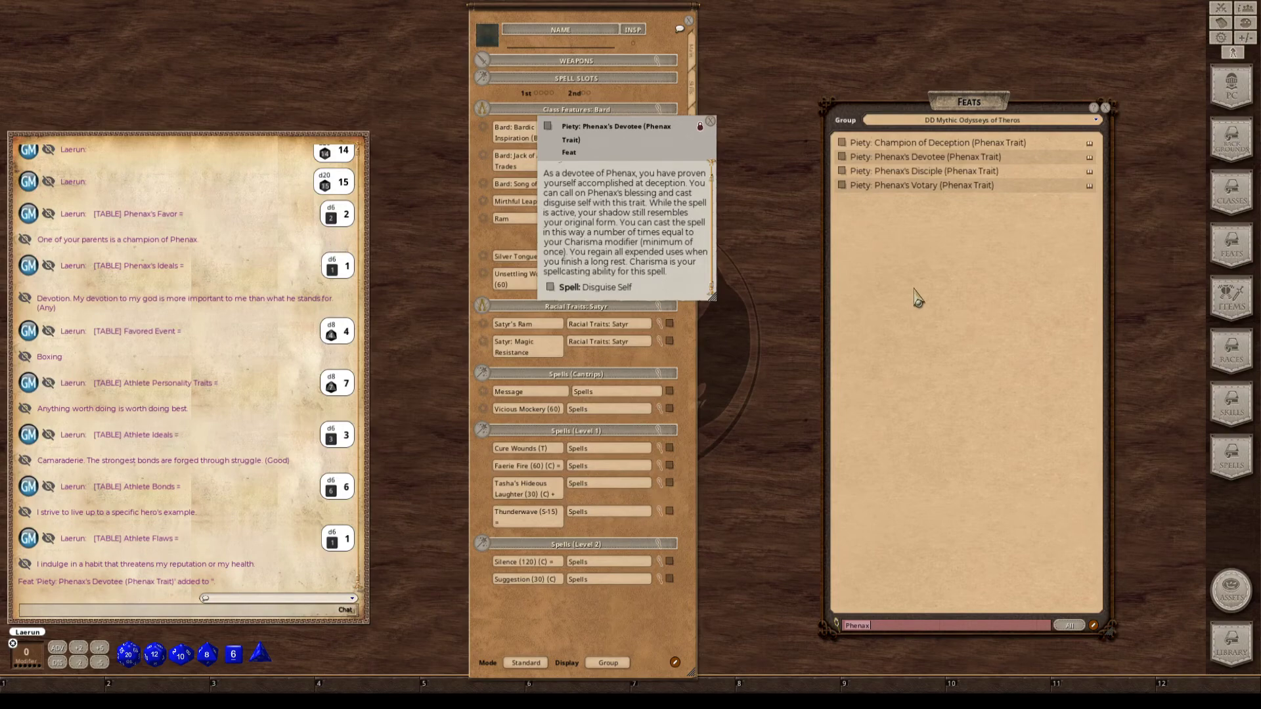
click(847, 185)
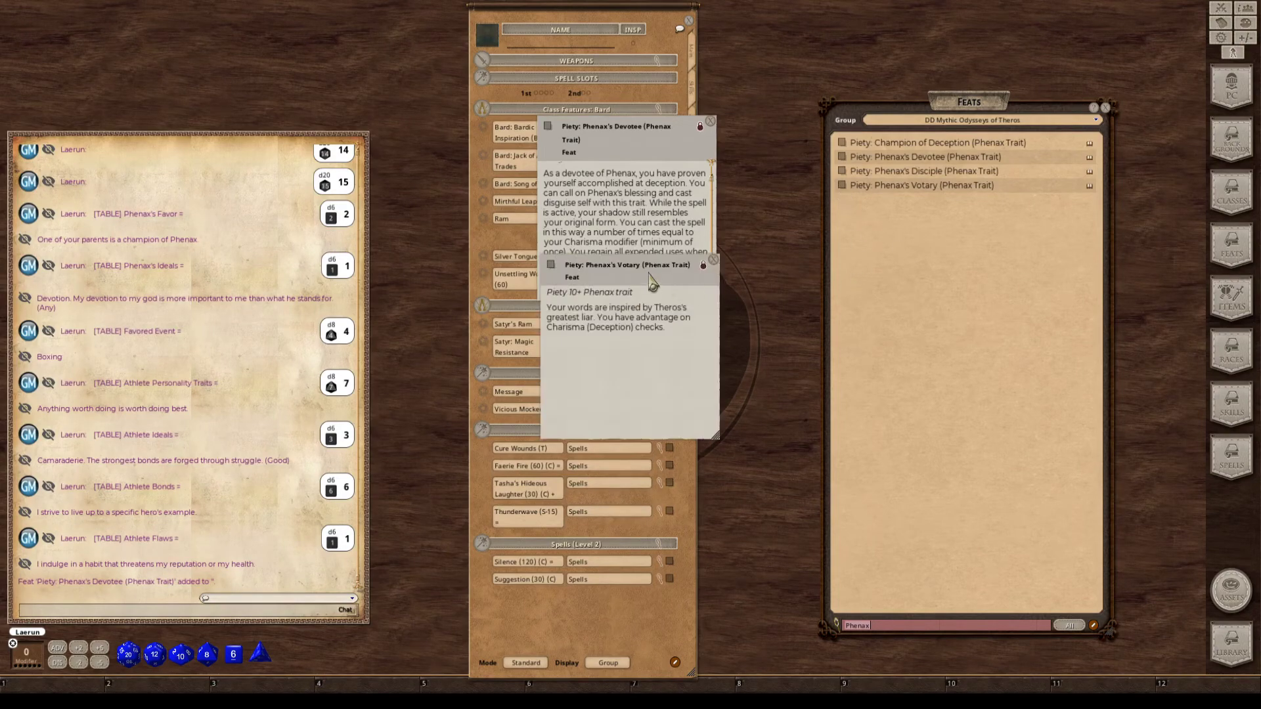
drag(650, 283, 847, 335)
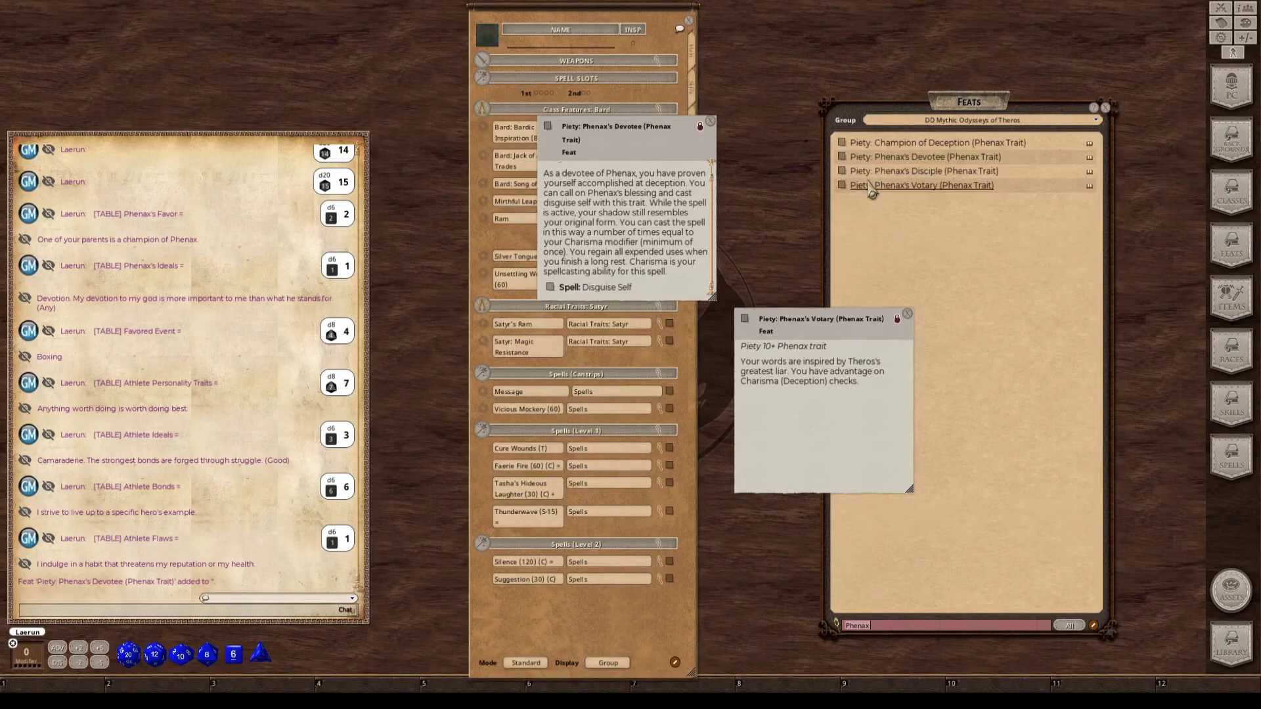
click(873, 142)
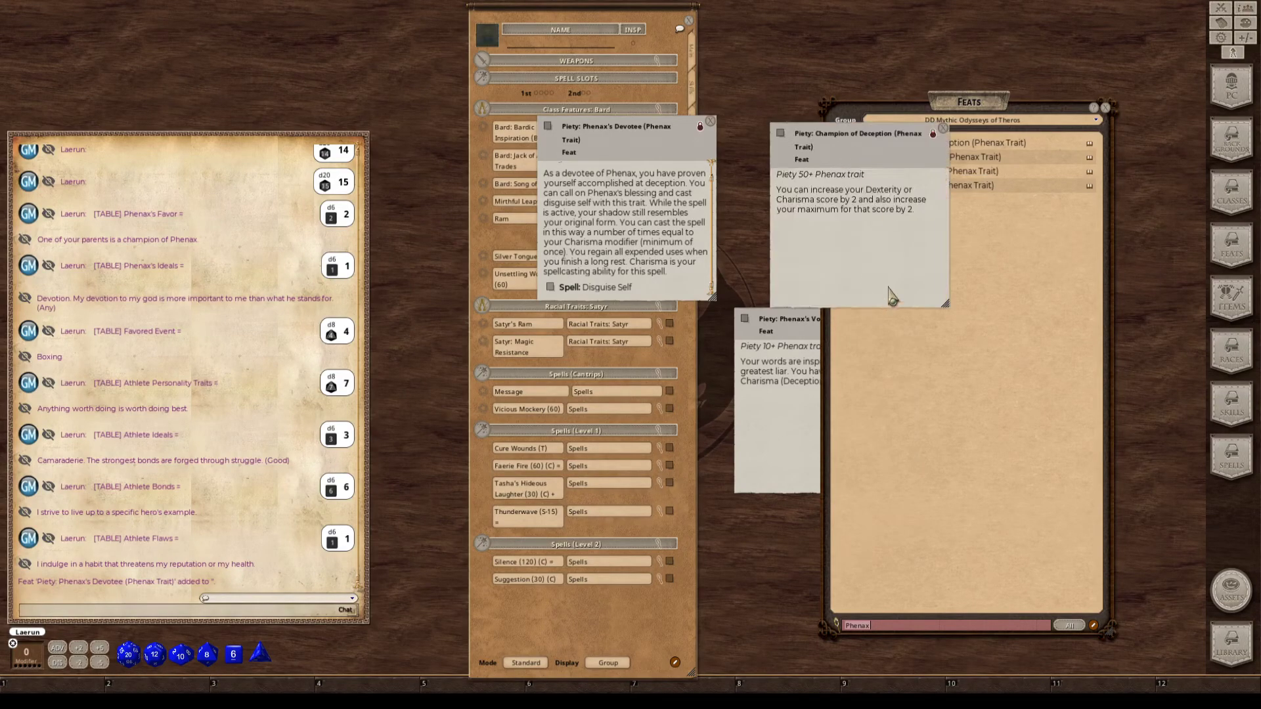
Move the feats list aside and group the Champion of Deception, Phenax's Devotee and Phenax's Votary descriptions at the chat log's edge.
drag(880, 397, 1001, 405)
drag(821, 322, 840, 247)
drag(1134, 282, 1141, 267)
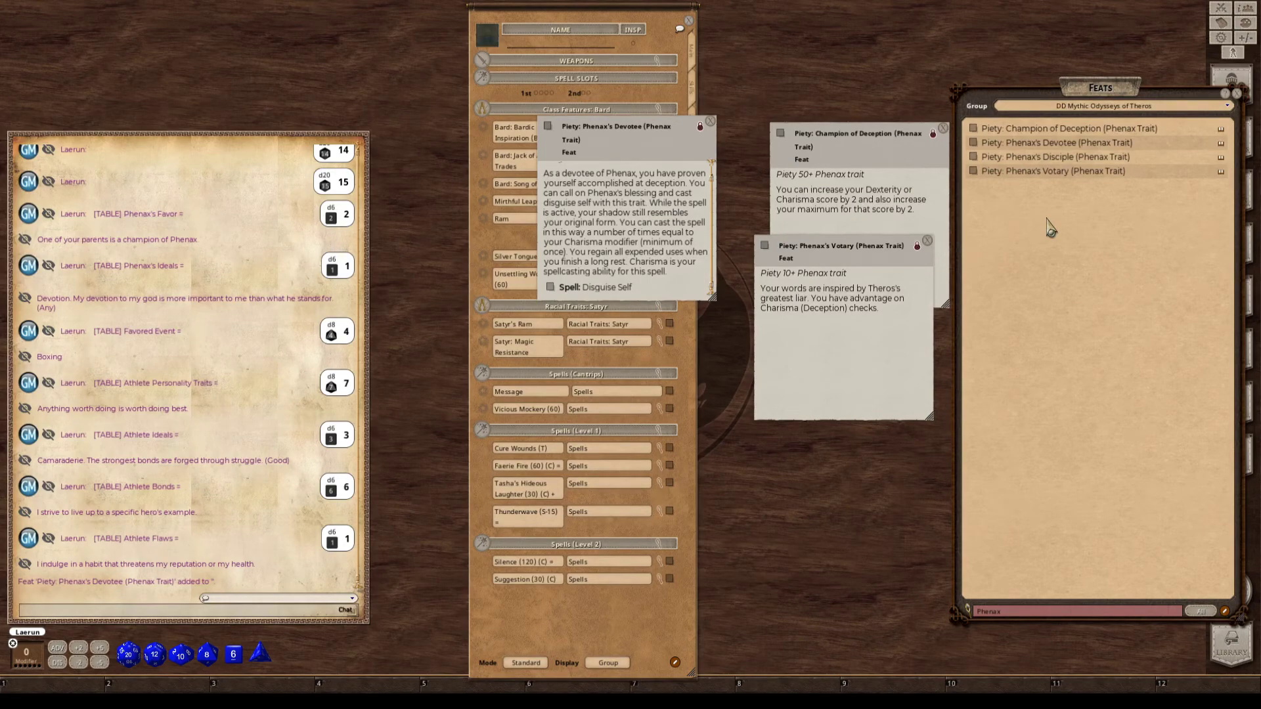
key(ctrl)
drag(1110, 103, 1117, 105)
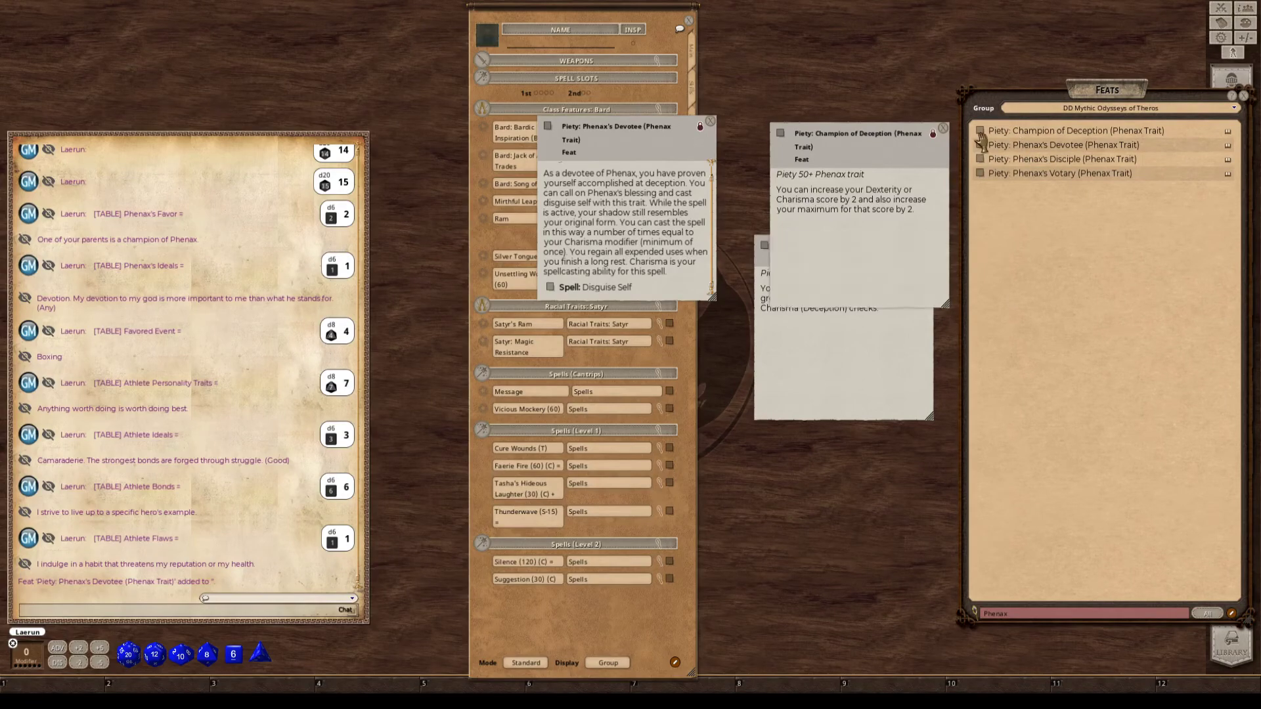
drag(851, 240, 399, 192)
drag(608, 155, 361, 292)
drag(837, 279, 360, 345)
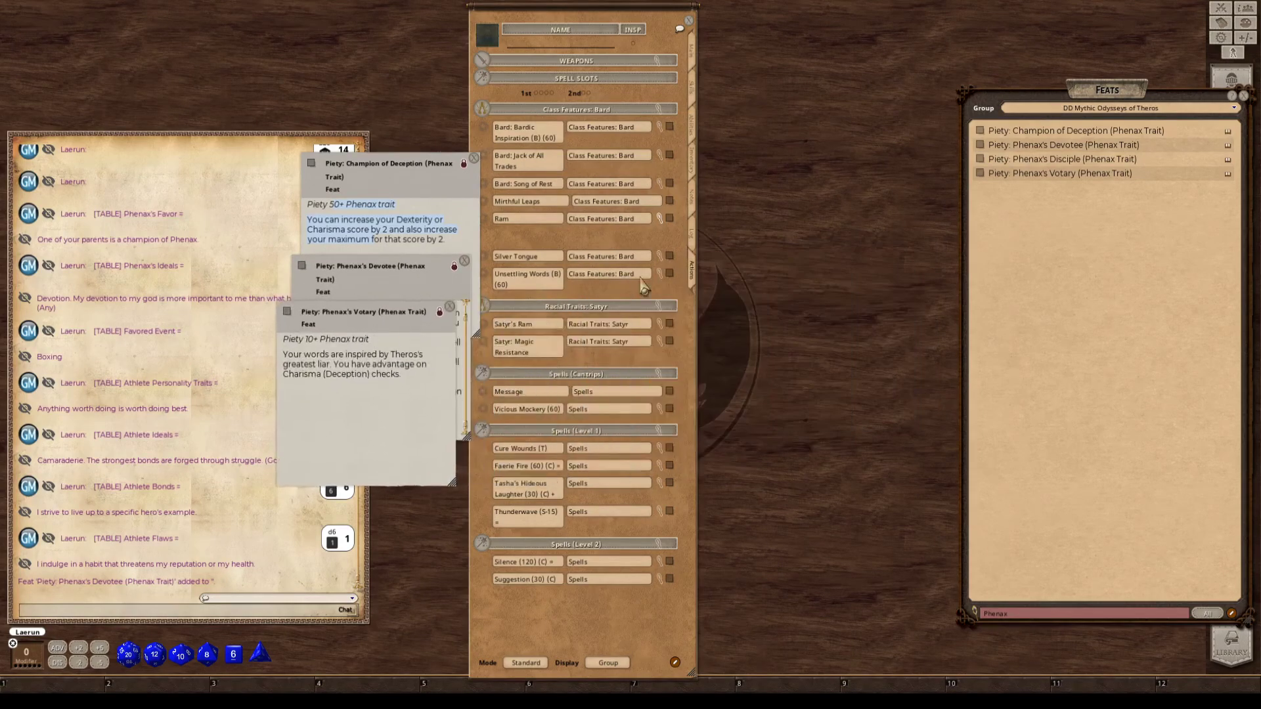
Browse the D&D Mythic Odysseys of Theros module in the library and open its Pyxis of Pandemonium, Nightmare random encounter.
drag(1117, 97, 939, 66)
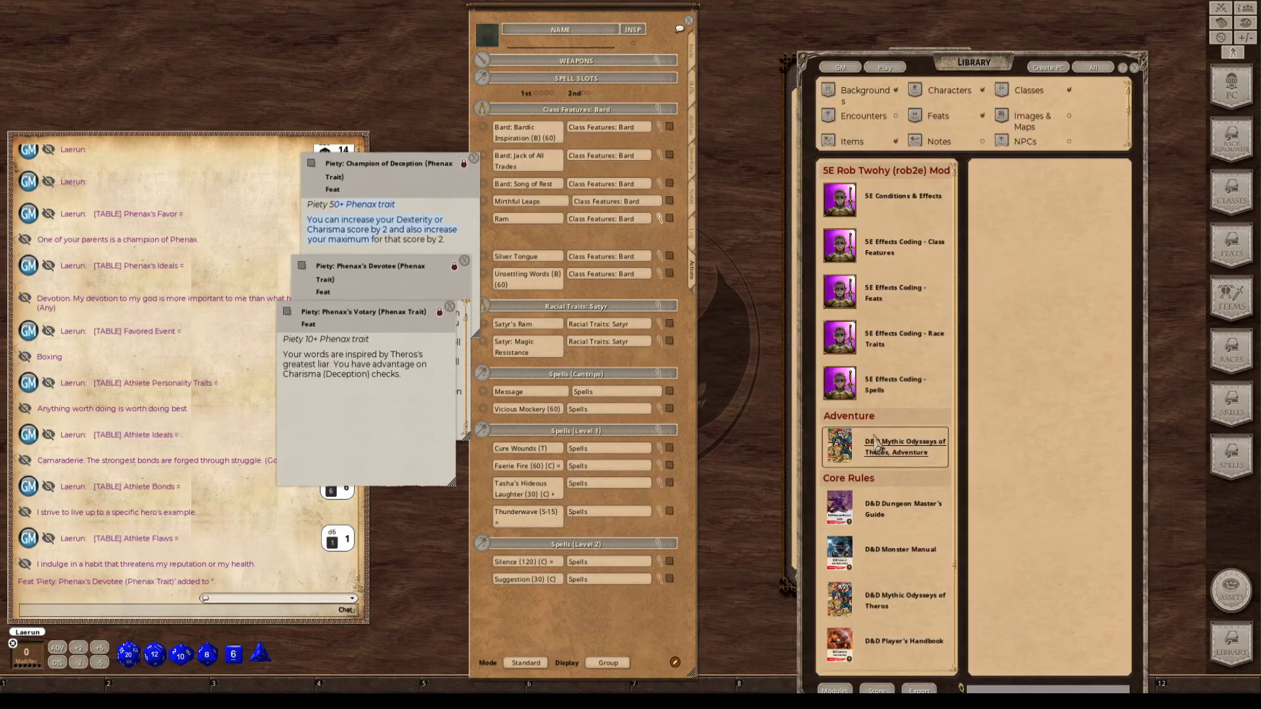
drag(979, 131, 812, 5)
scroll(736, 402, down, 4)
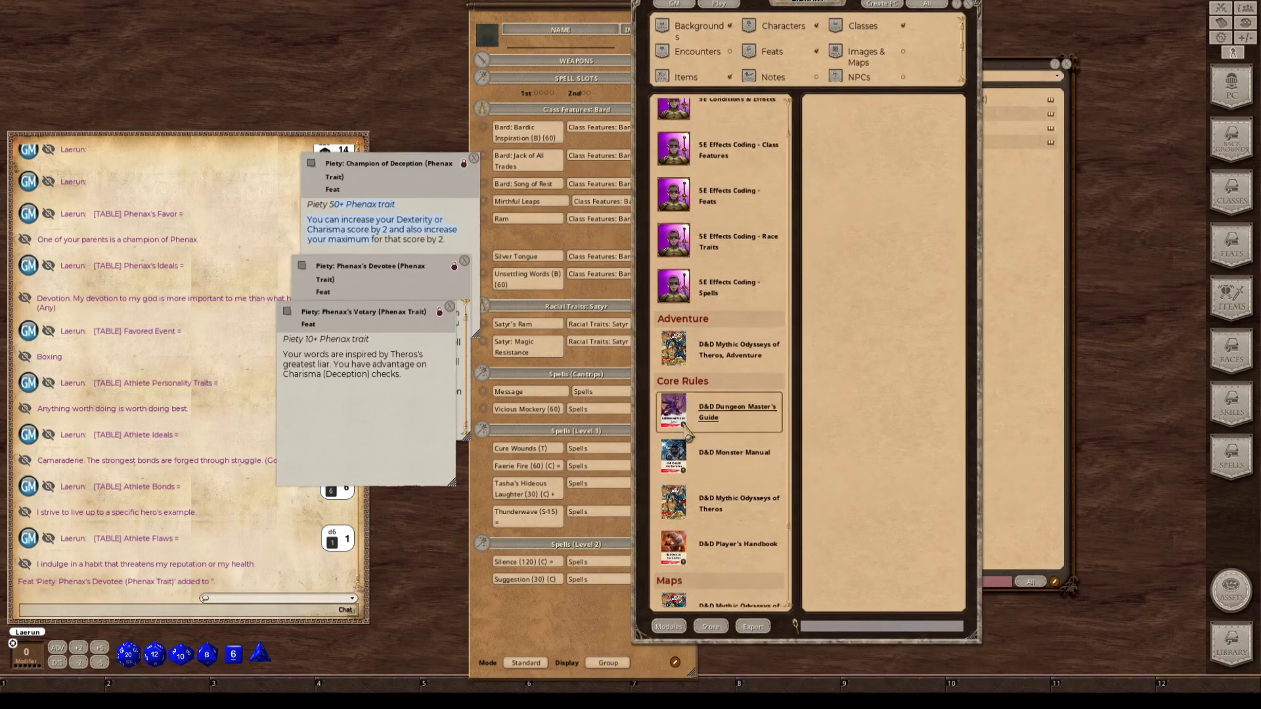
click(737, 404)
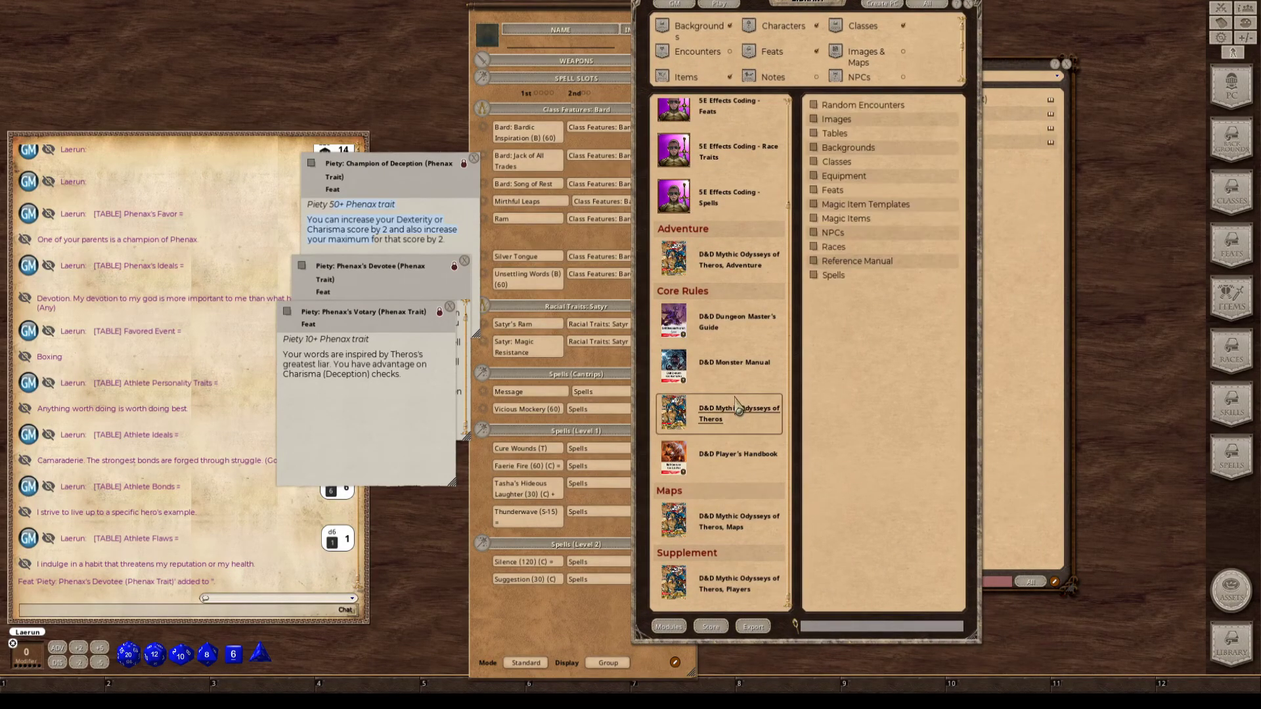
click(851, 106)
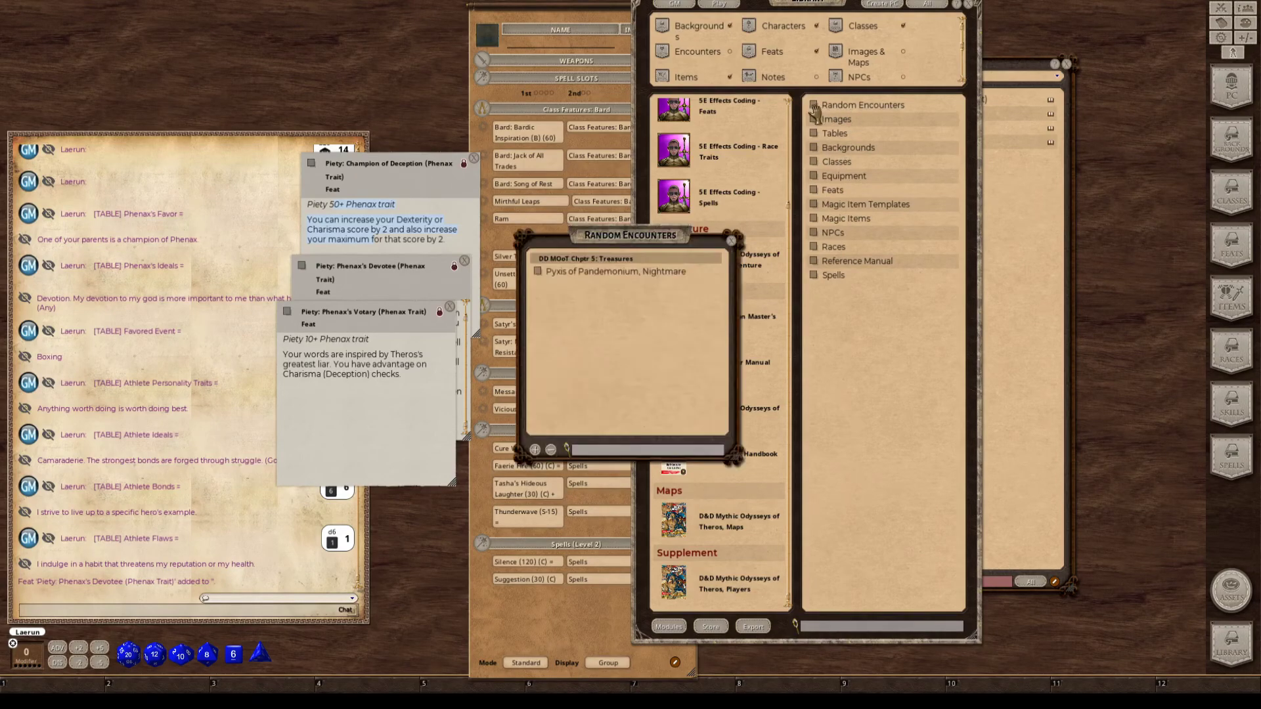
click(538, 272)
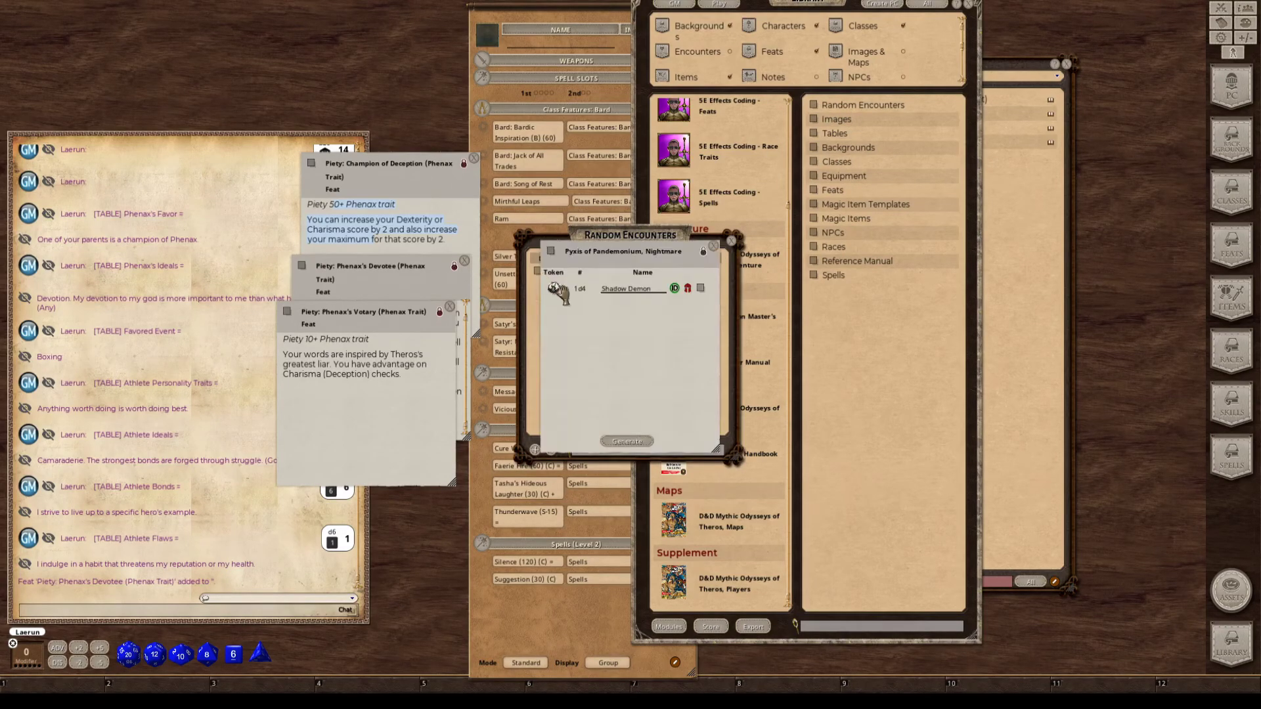
Move the Pyxis of Pandemonium, Nightmare encounter aside, then close it along with the random encounters list.
drag(658, 334, 916, 337)
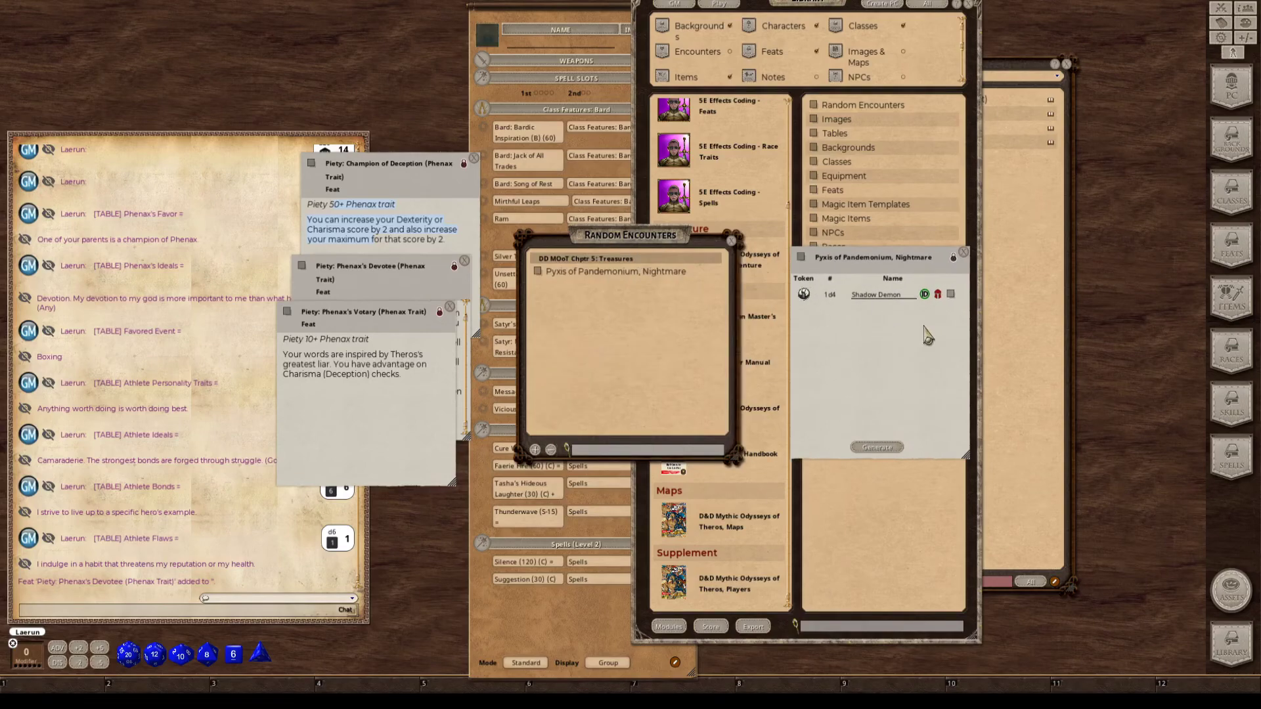
click(962, 253)
click(731, 241)
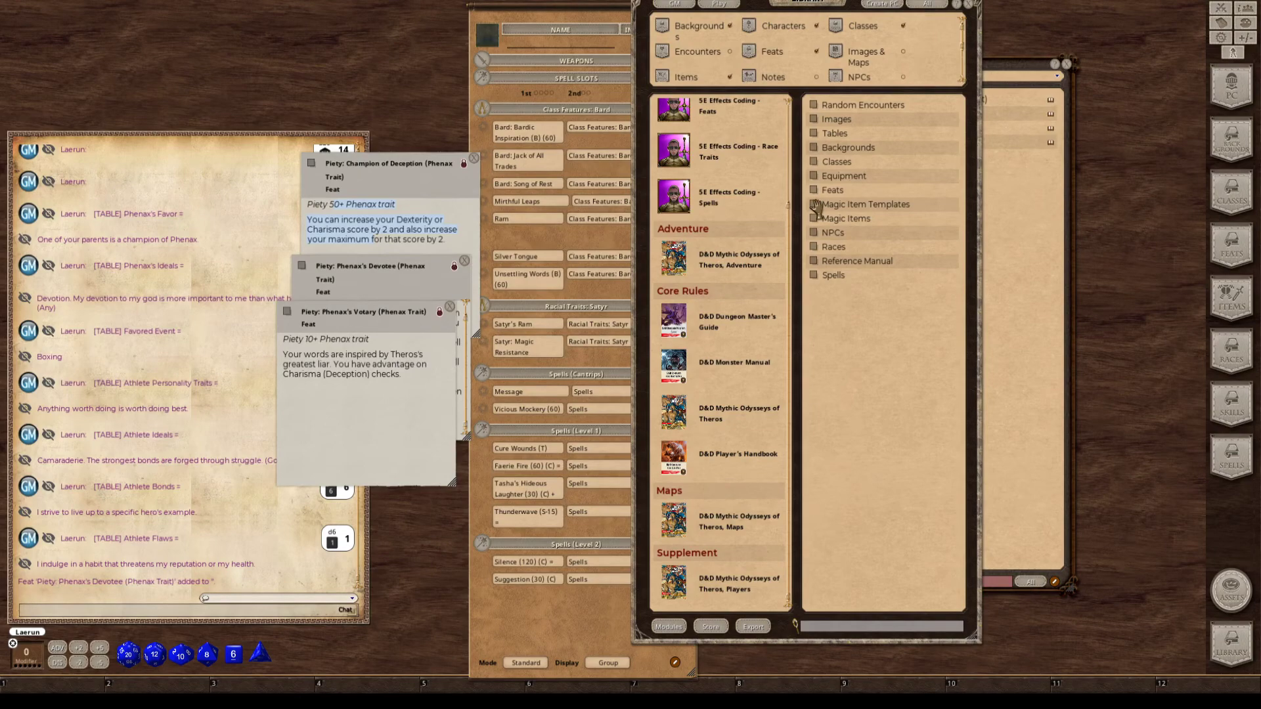
Examine the Theros module's Magic Item Templates in an enlarged list, from armor to wondrous items, and close it.
click(816, 207)
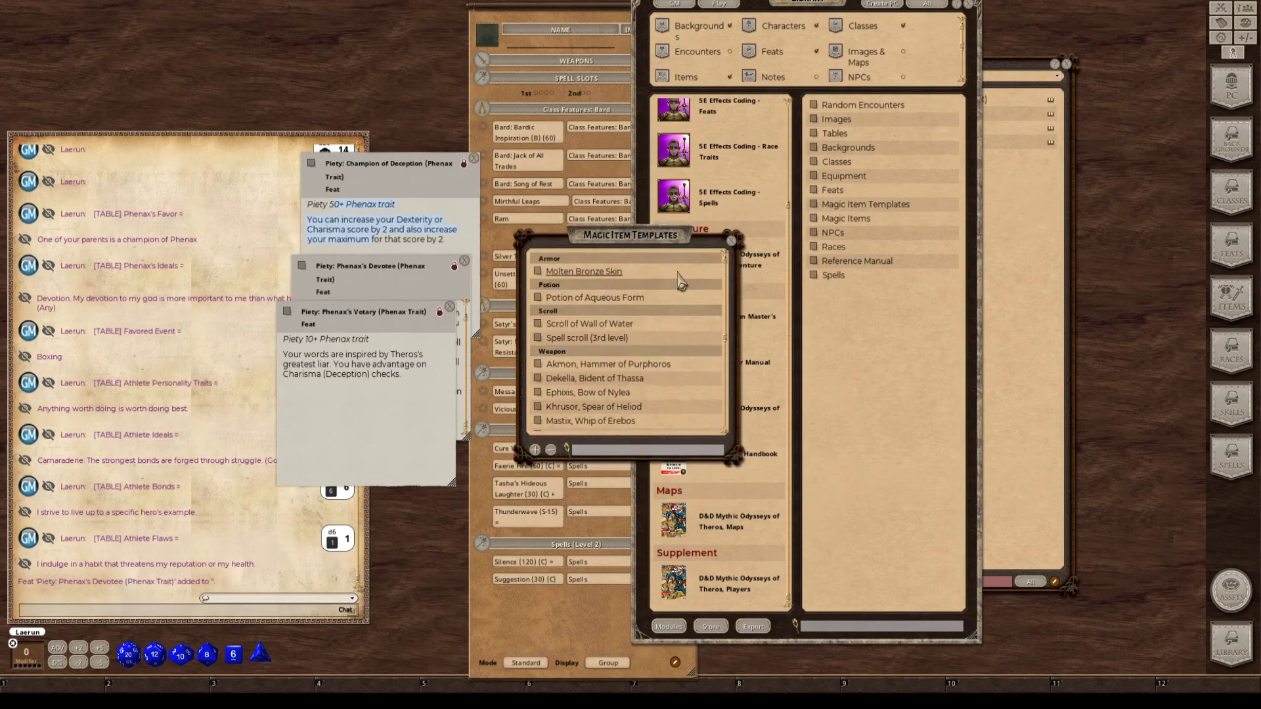
drag(673, 235, 721, 121)
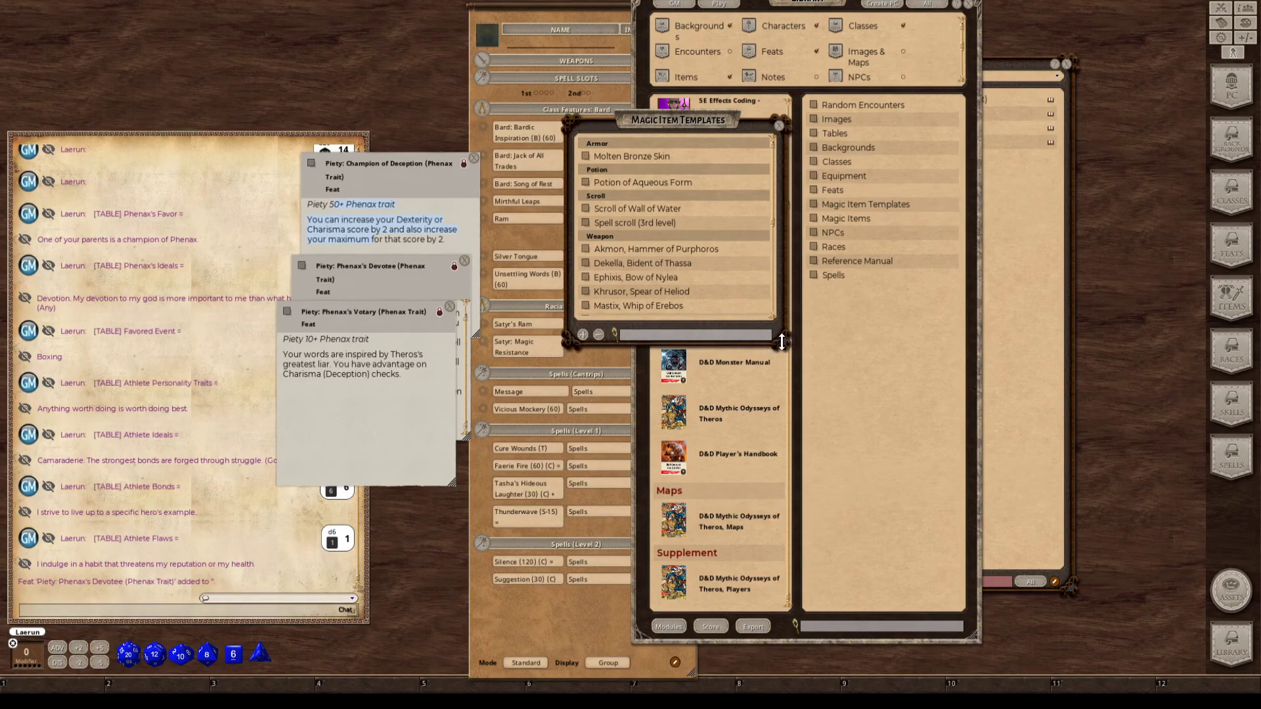
drag(781, 340, 980, 632)
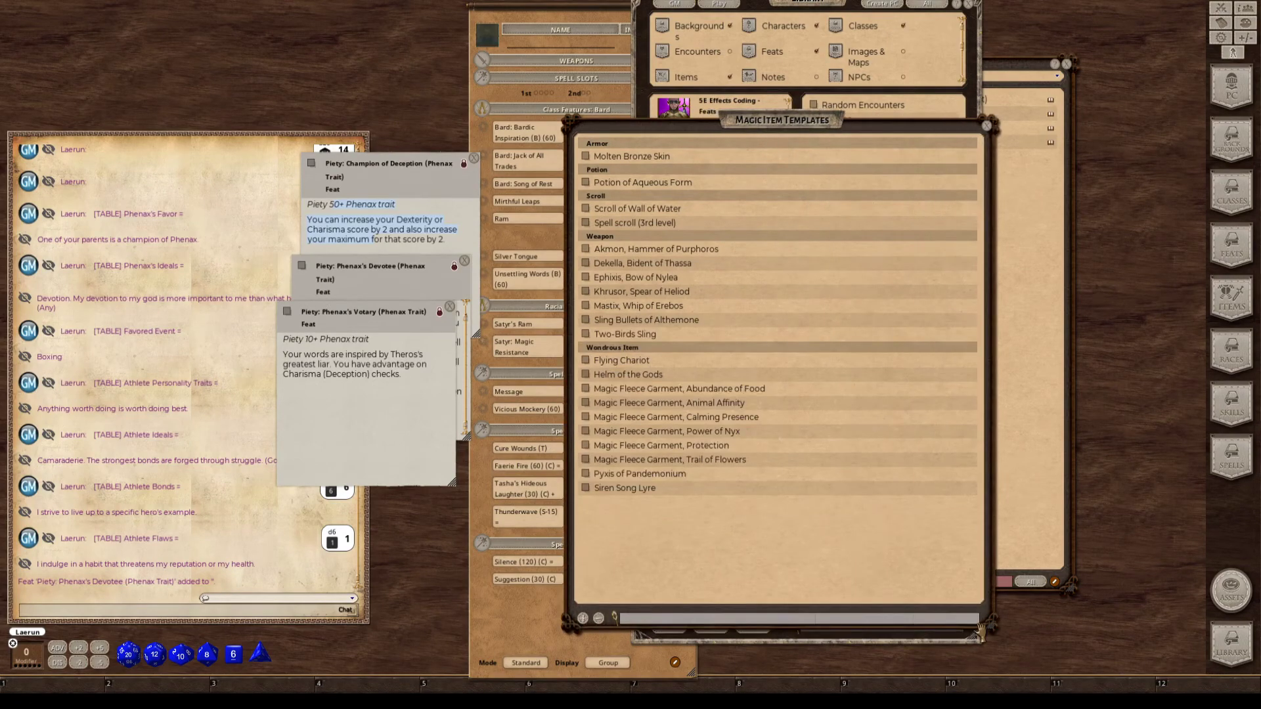
key(ctrl)
key(ctrl)
key(ctrl)
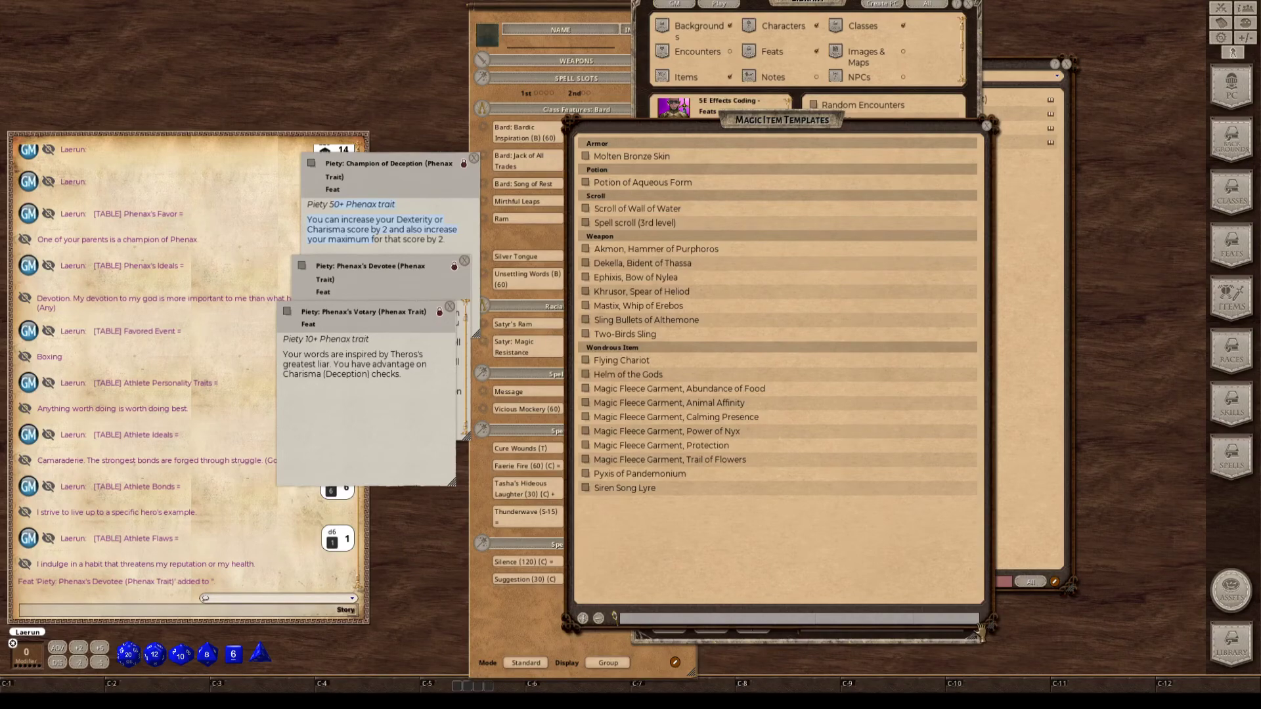
key(ctrl)
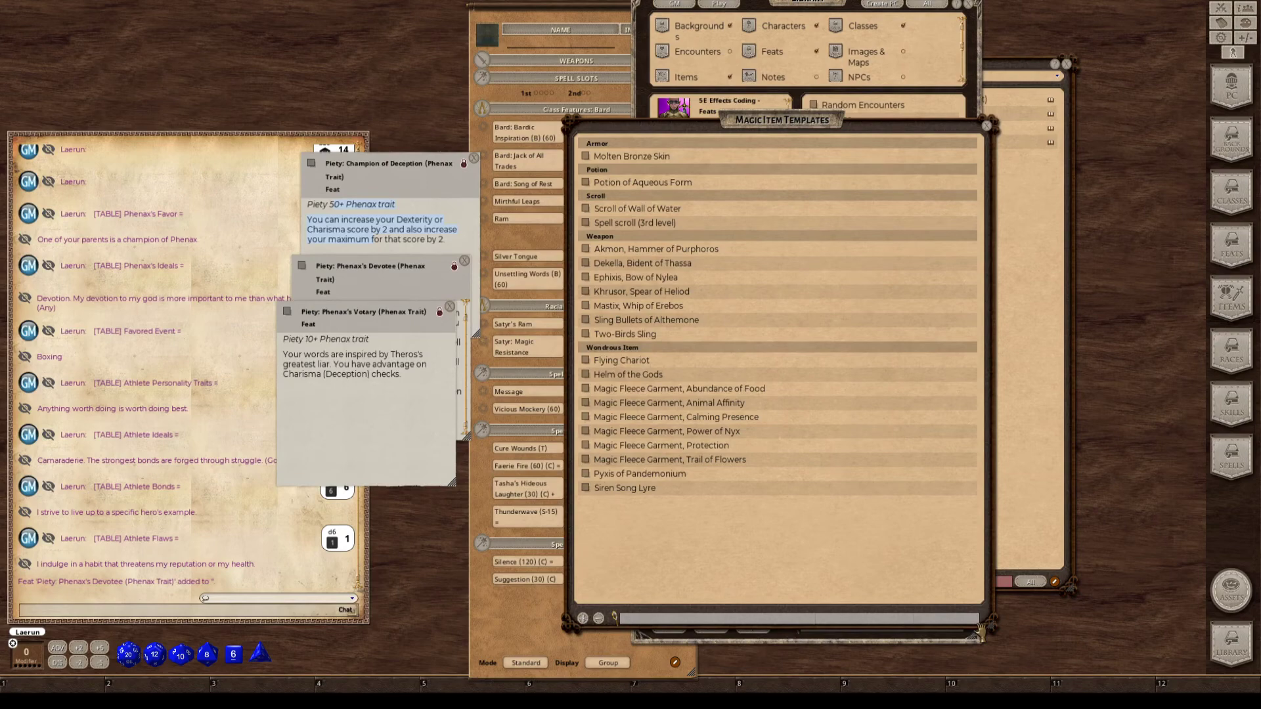
key(ctrl)
key(ctrl)
key(ctrl)
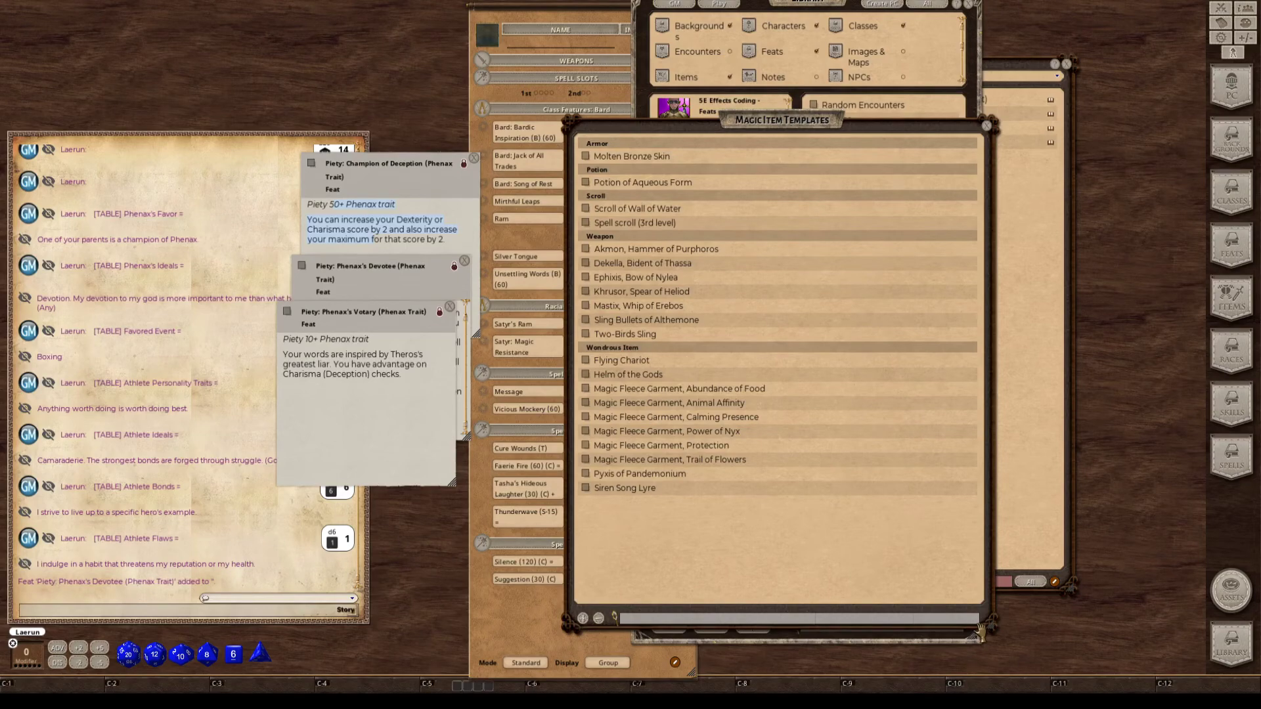
key(ctrl)
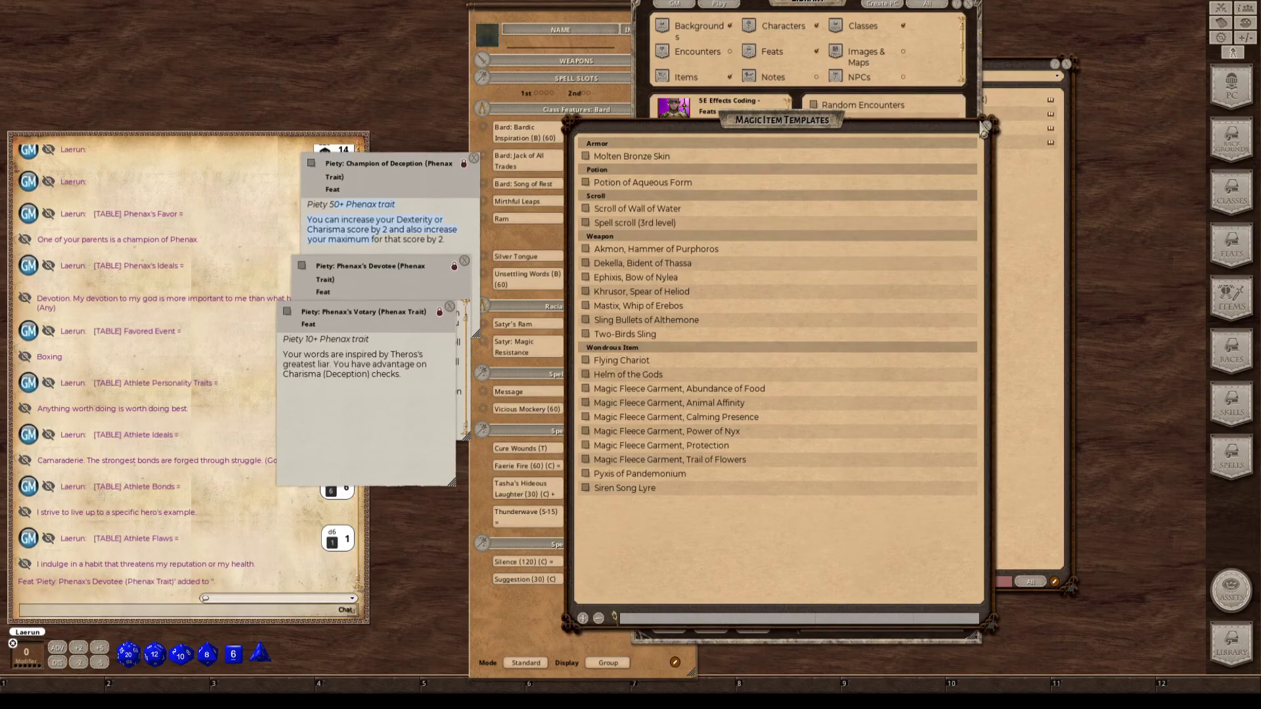
click(986, 126)
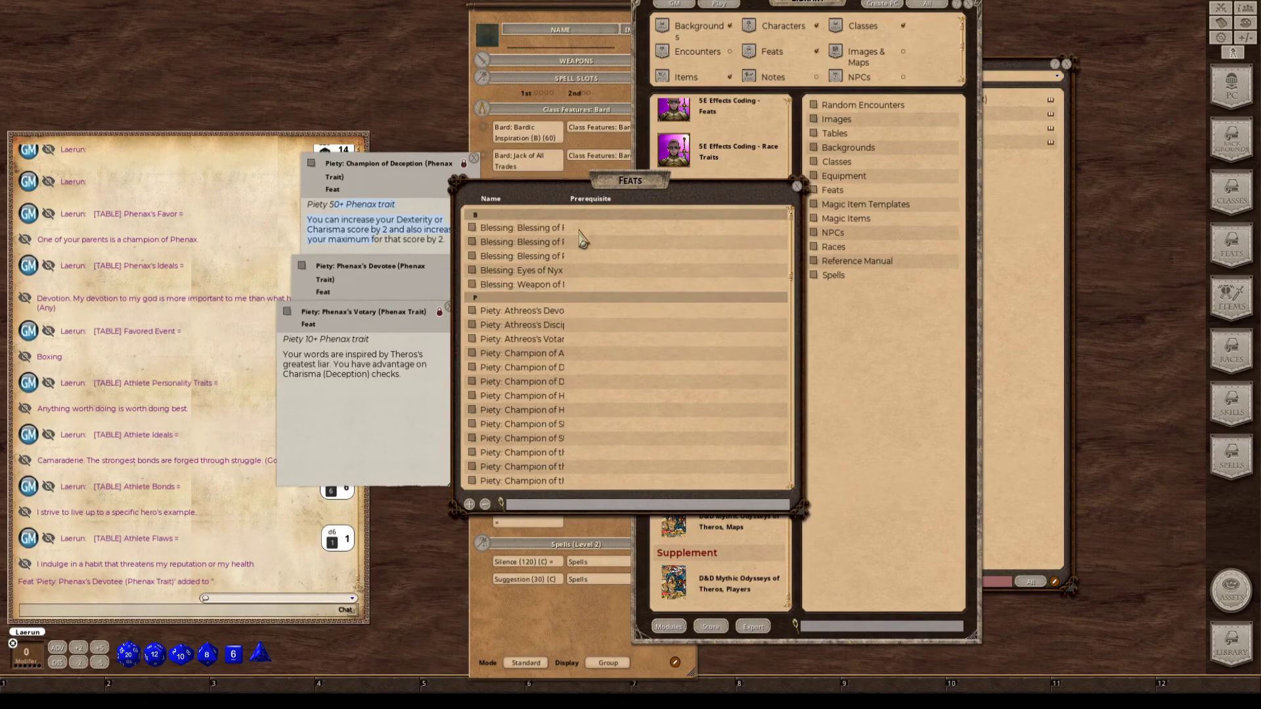
Enlarge and look through the Theros module's feats, then close that list and the Phenax-filtered feats list.
drag(801, 513, 982, 670)
scroll(538, 433, down, 3)
scroll(539, 433, up, 3)
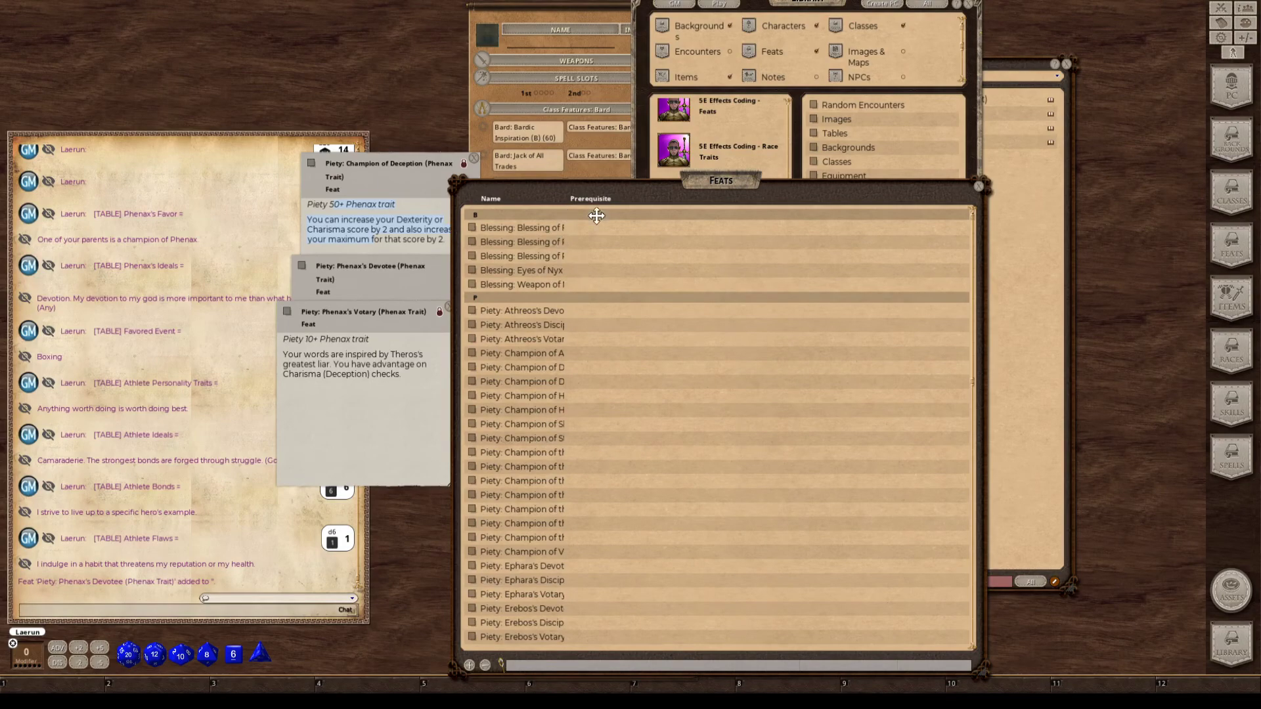
drag(590, 209, 660, 112)
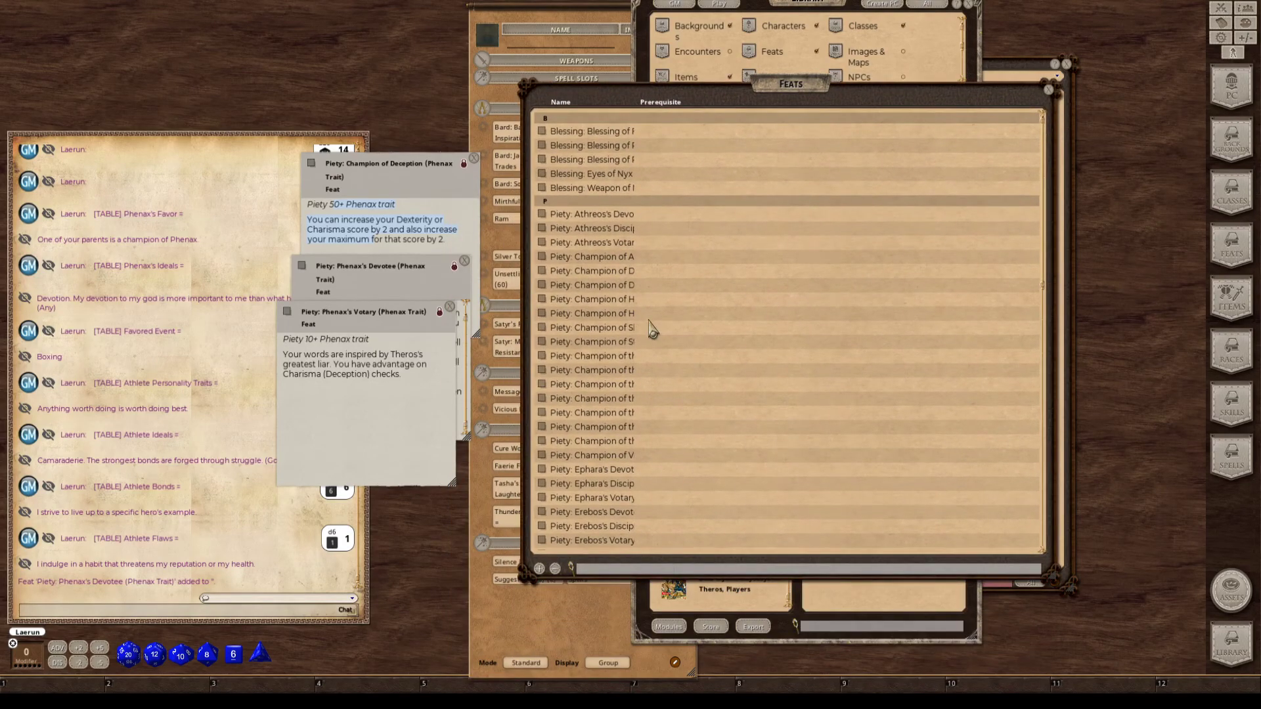
key(ctrl)
click(1050, 92)
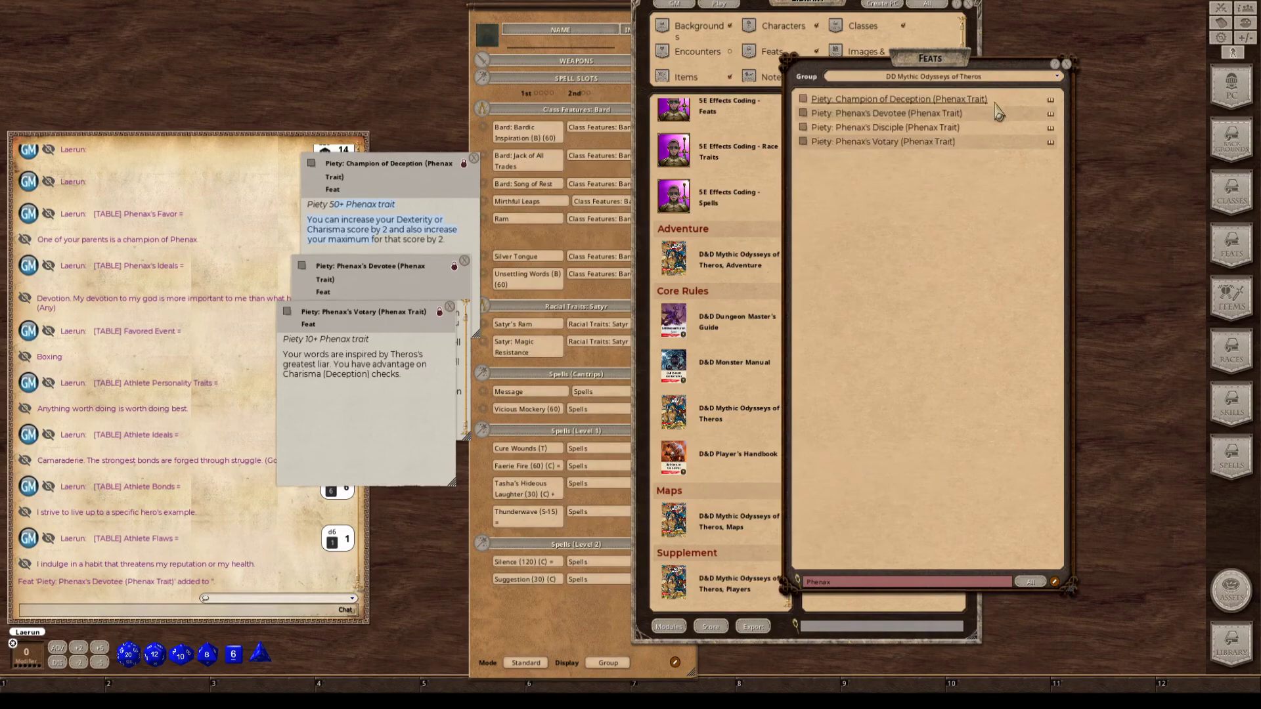
click(1067, 65)
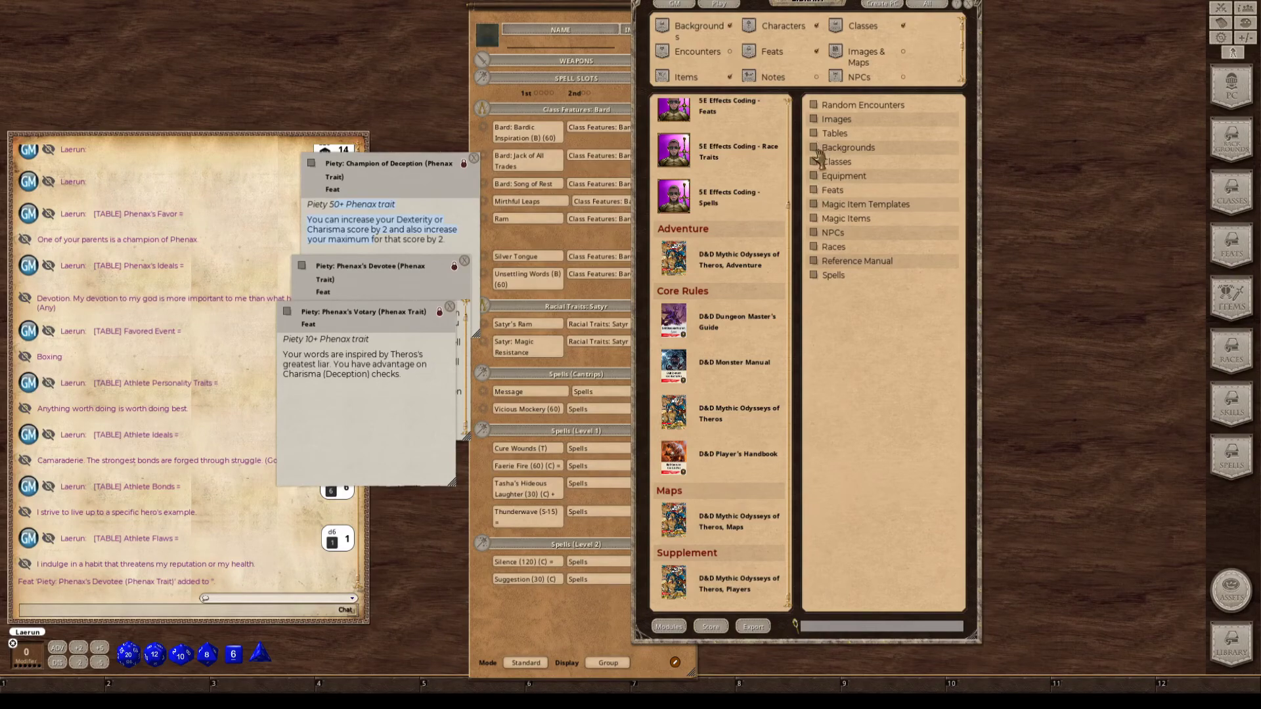
Open the Theros module's alphabetical NPC index in an enlarged list and look through its creatures.
click(831, 233)
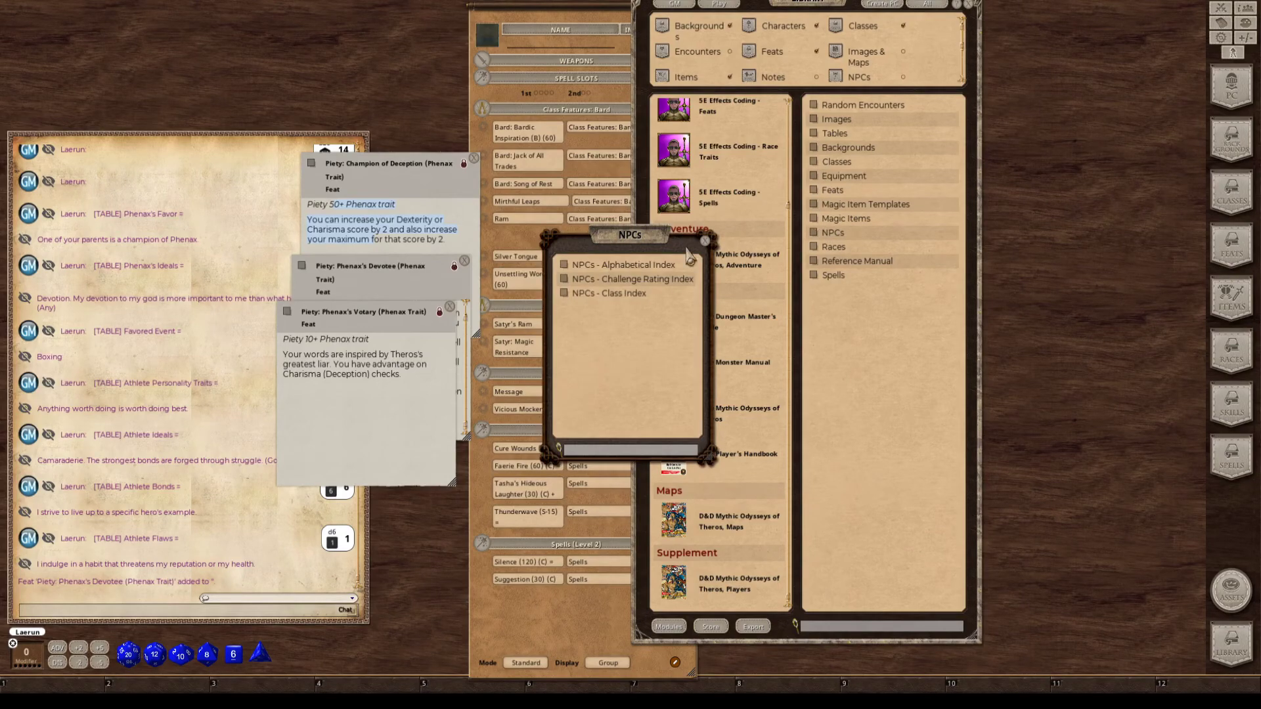
drag(638, 240, 830, 172)
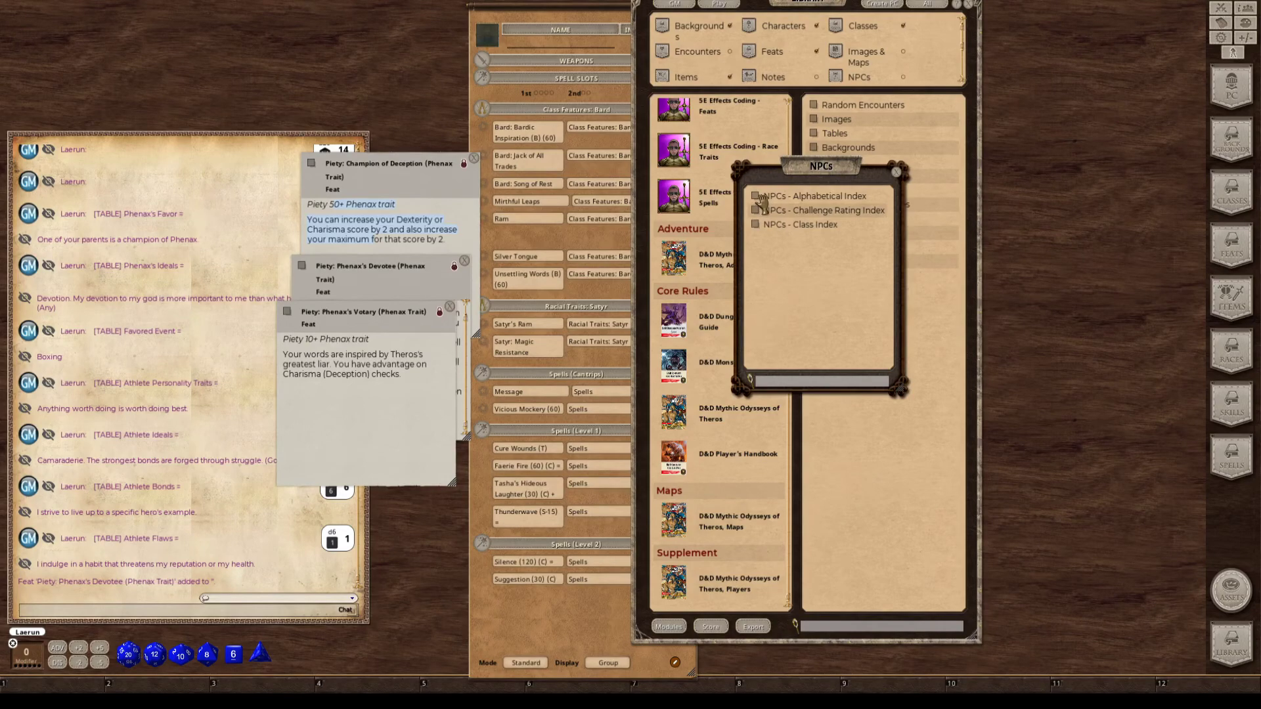
click(760, 197)
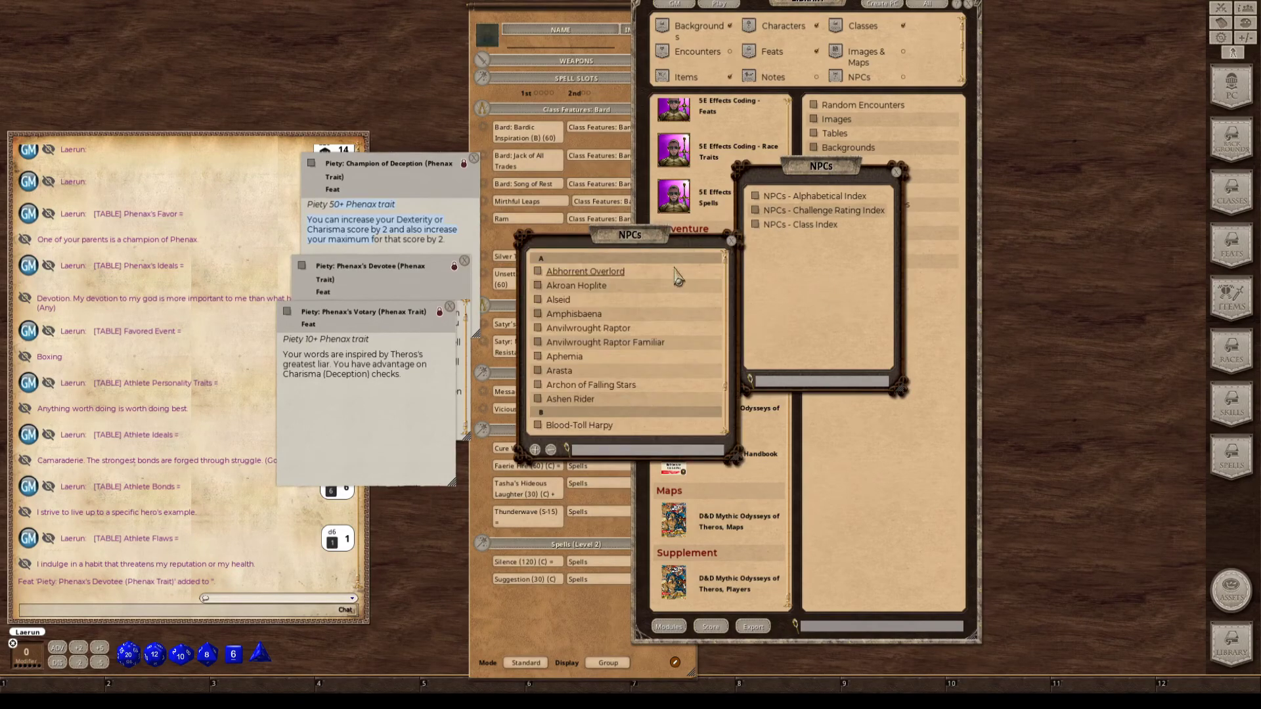
drag(633, 252, 607, 16)
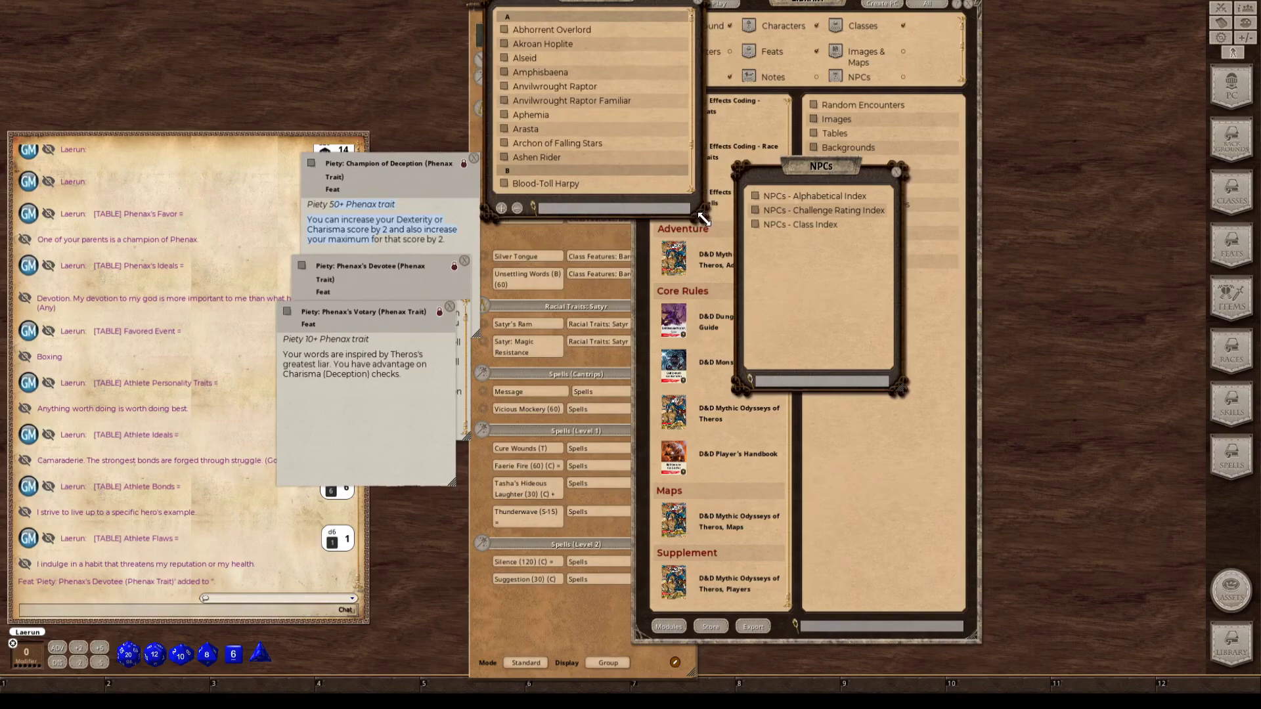
drag(701, 212, 860, 670)
scroll(716, 422, down, 5)
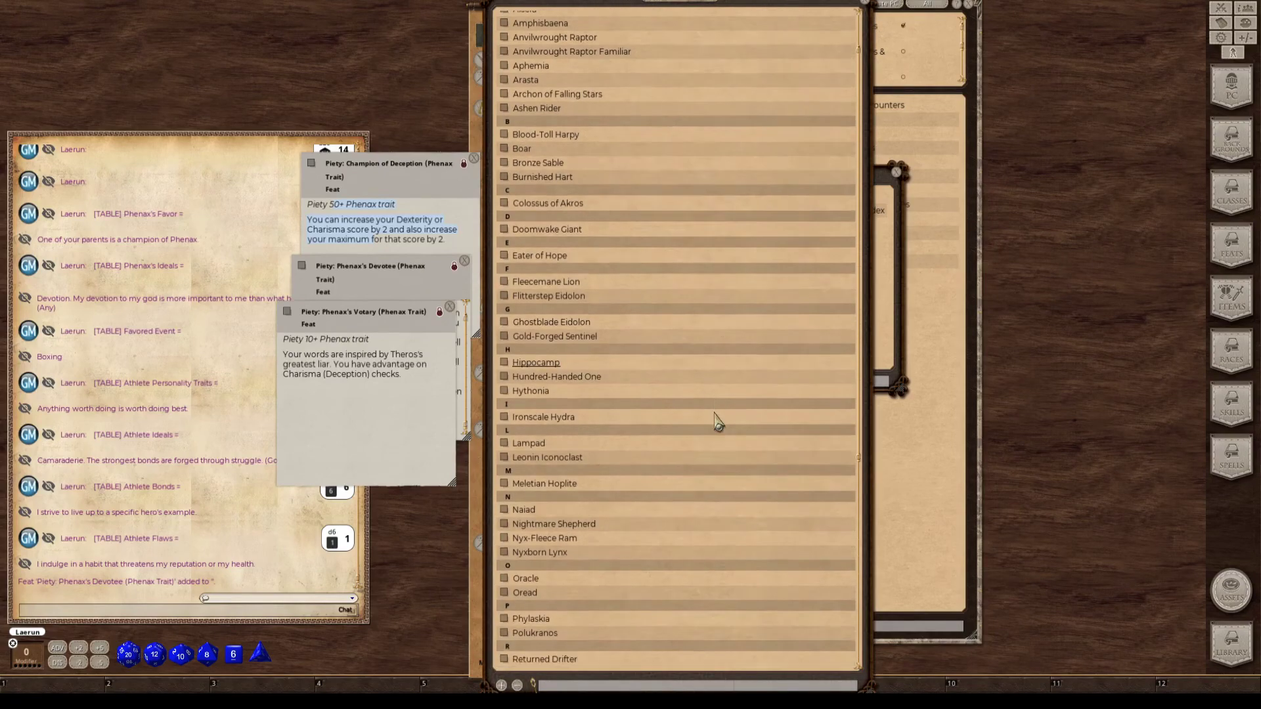
scroll(718, 422, down, 5)
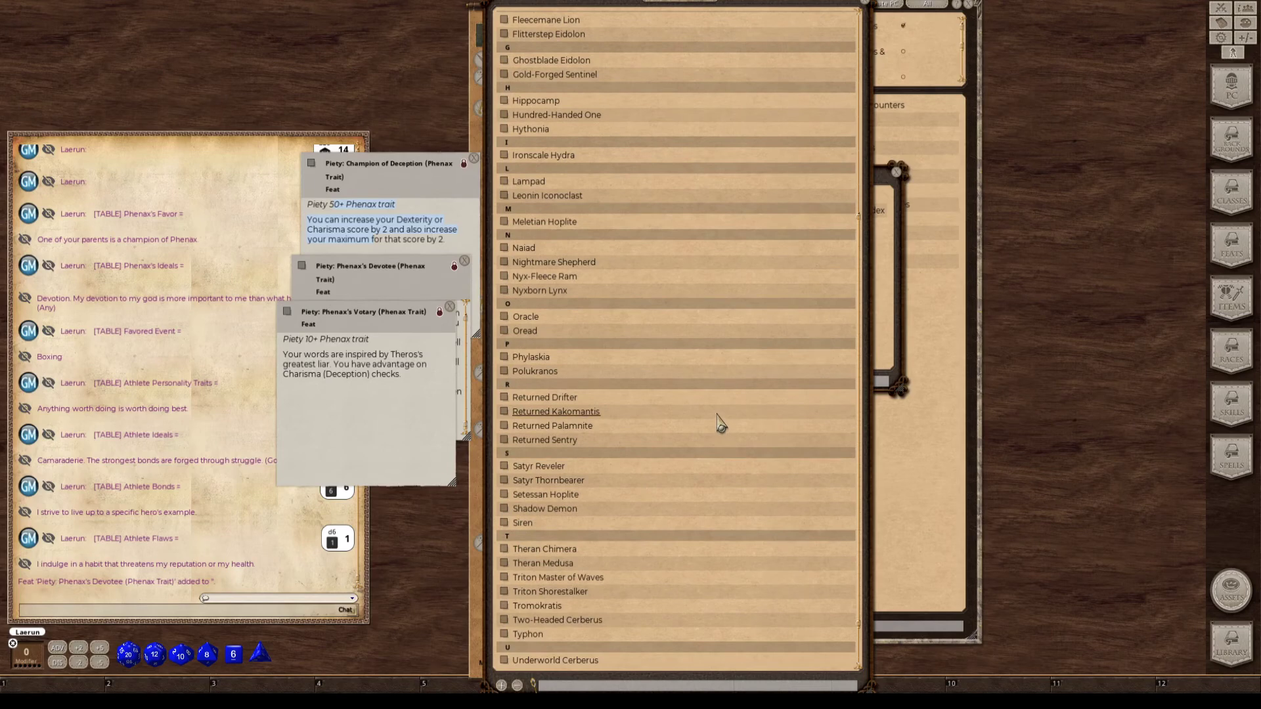
scroll(718, 422, down, 2)
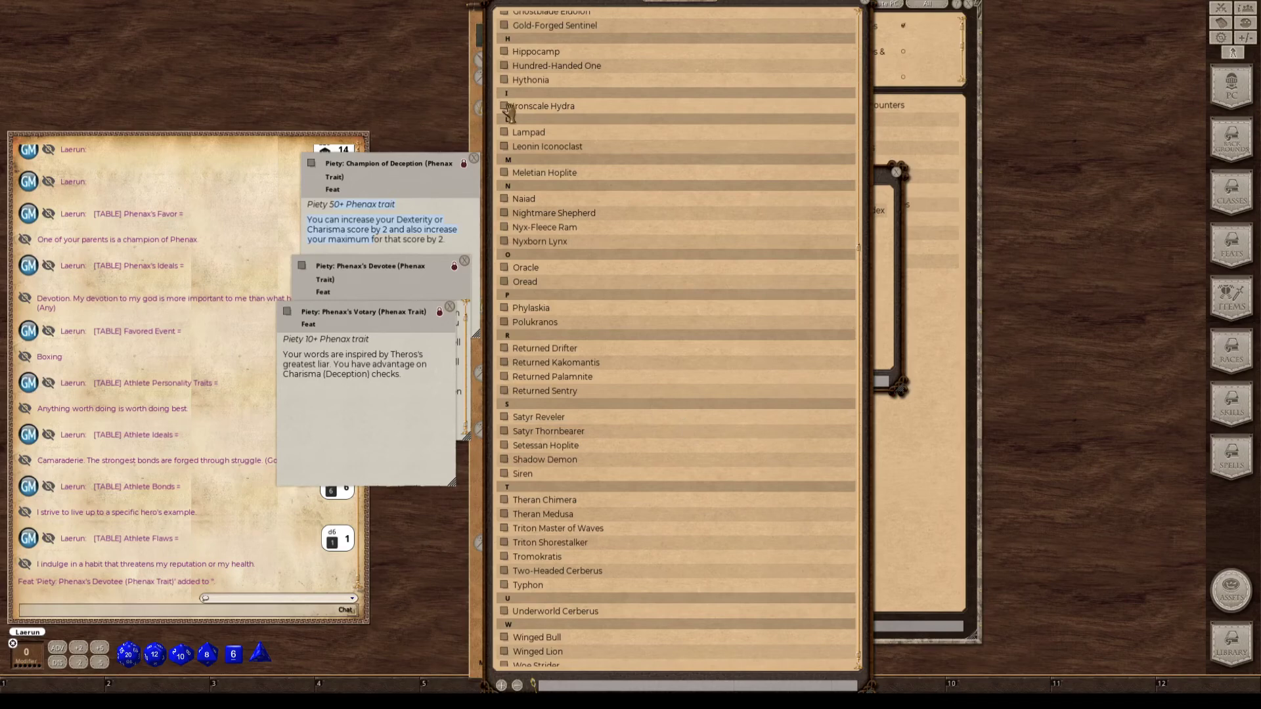
Examine the Ironscale Hydra's stat block, picture and lore text, then close its record.
click(509, 106)
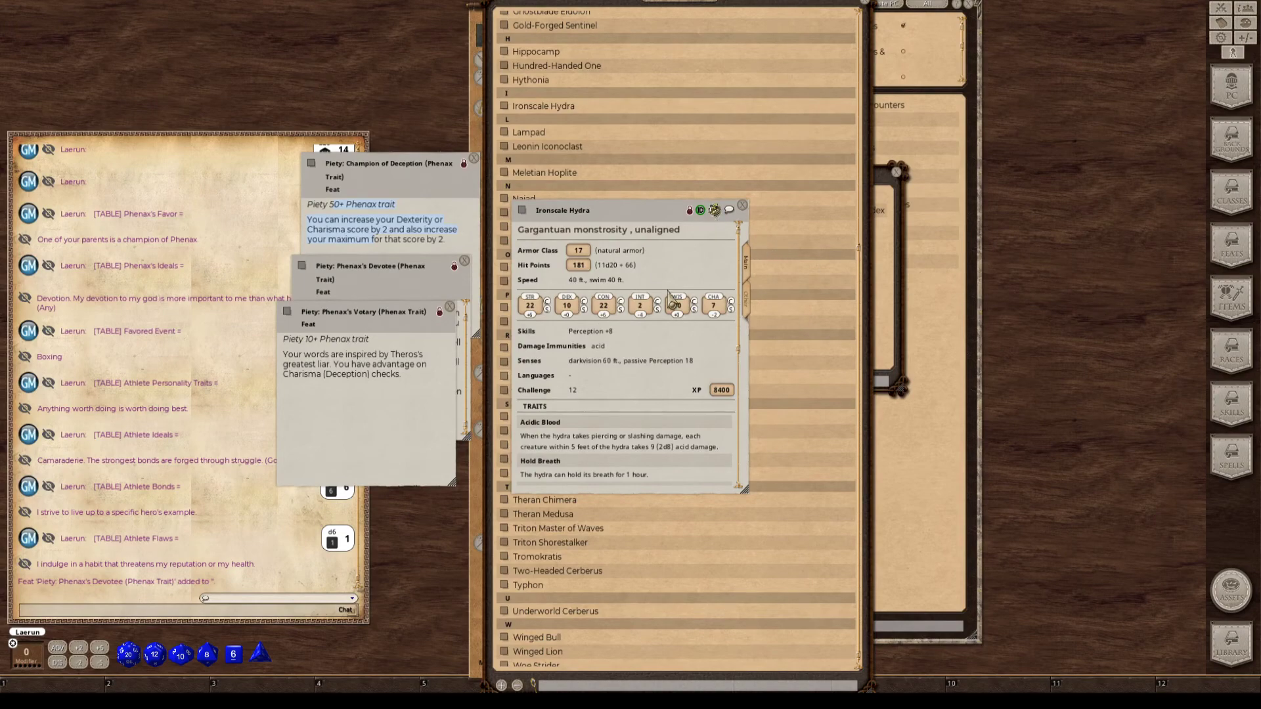
click(750, 308)
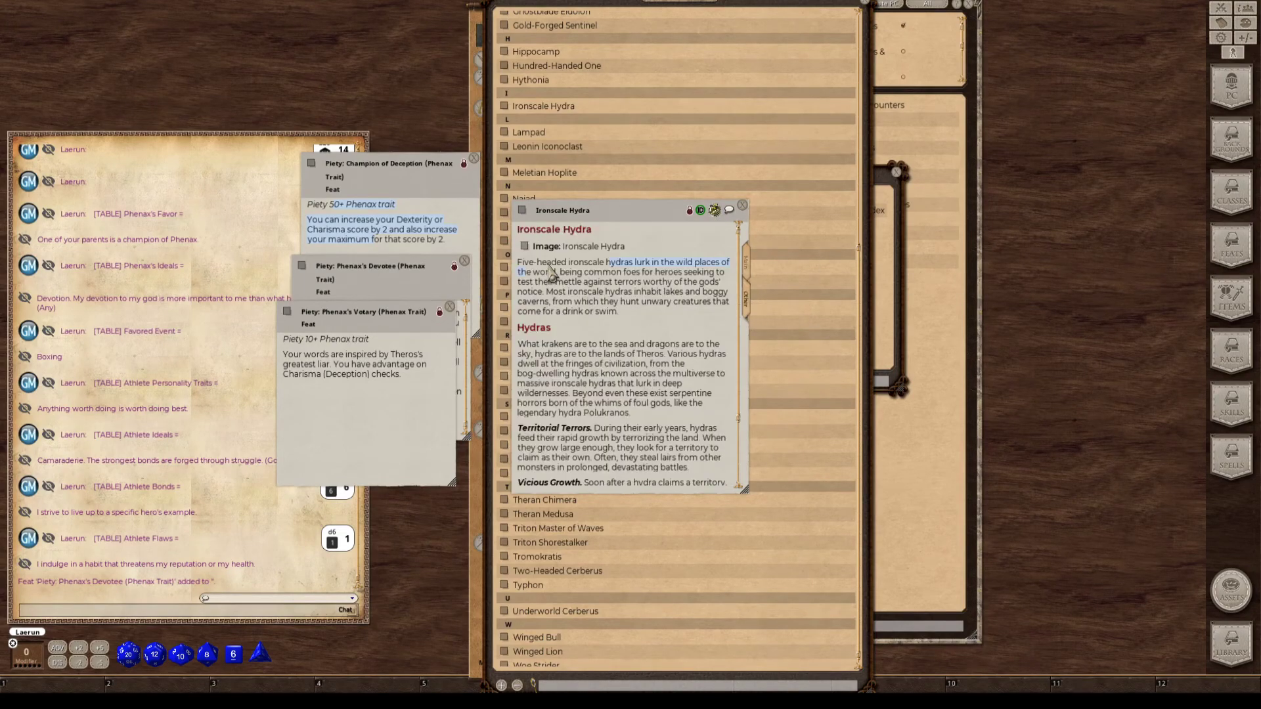
click(531, 248)
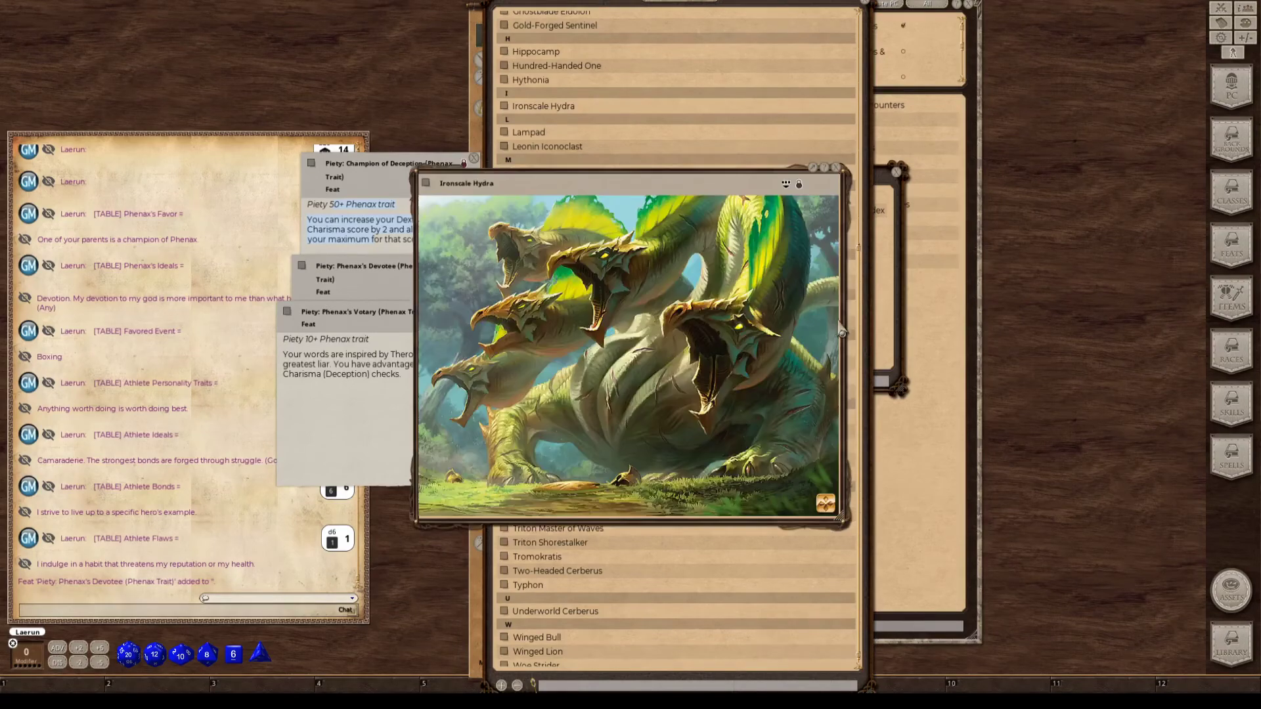
key(ctrl)
click(836, 169)
scroll(676, 309, down, 3)
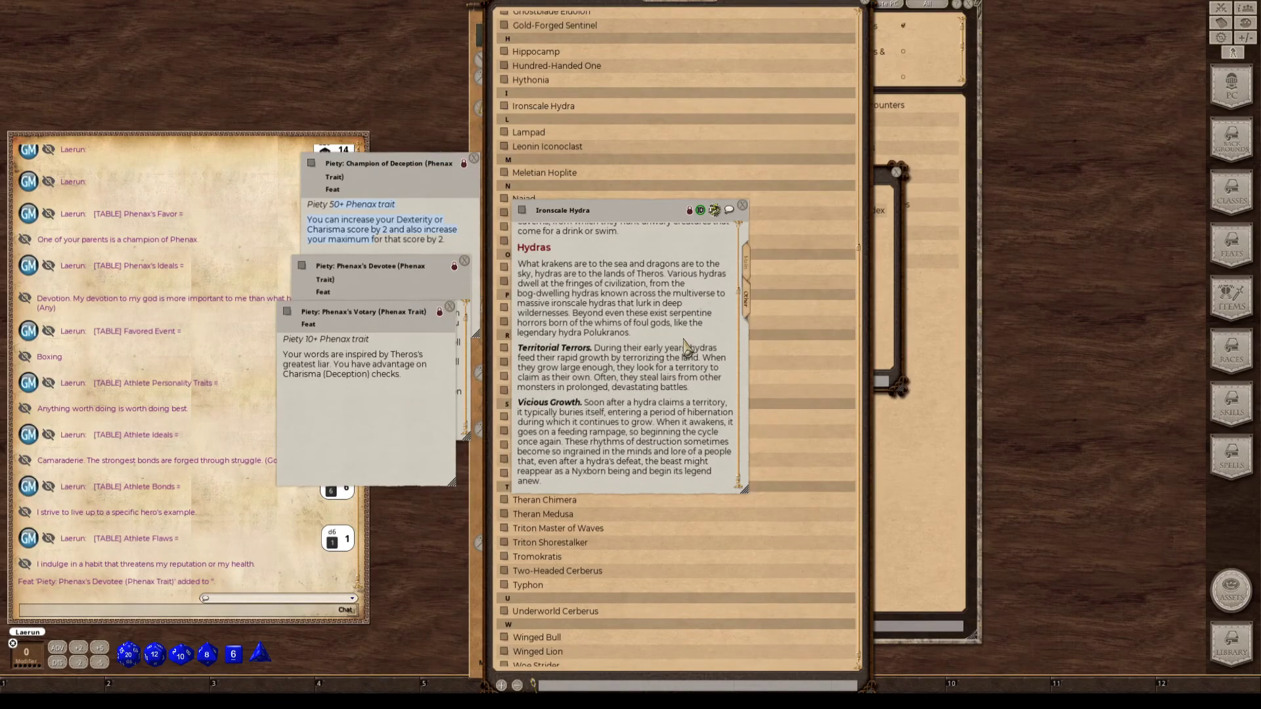
scroll(686, 345, up, 3)
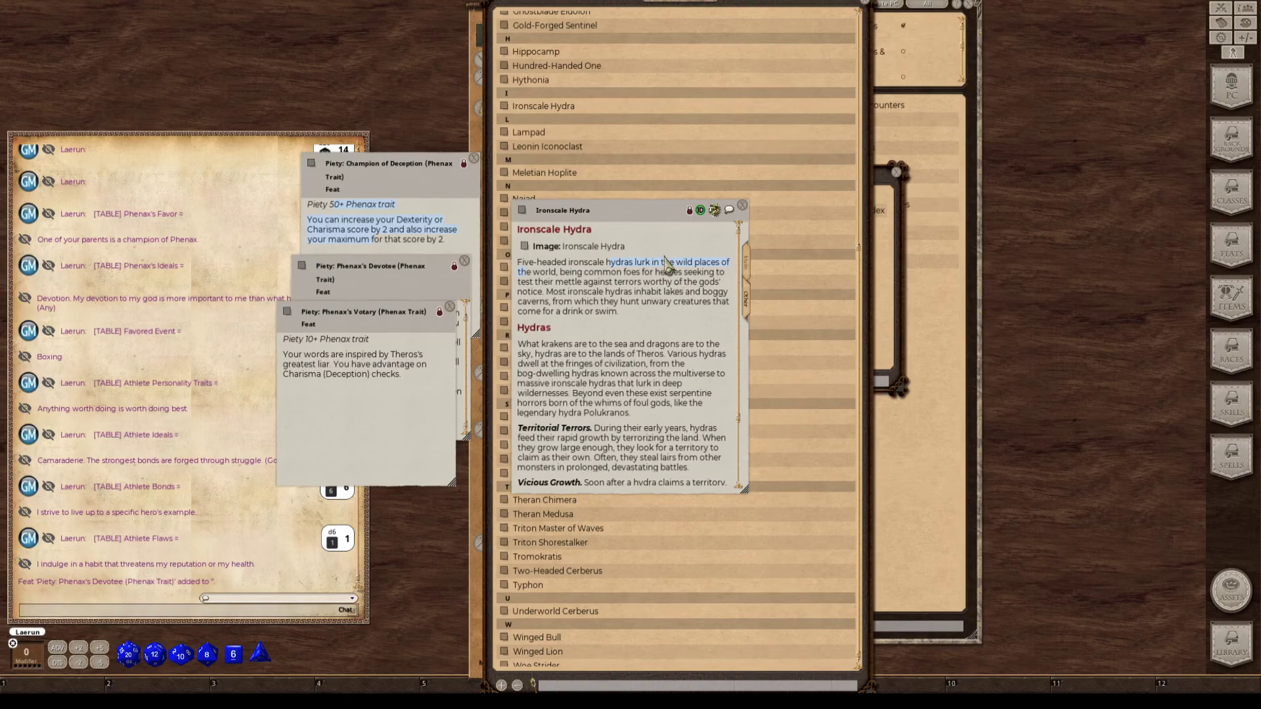
click(742, 205)
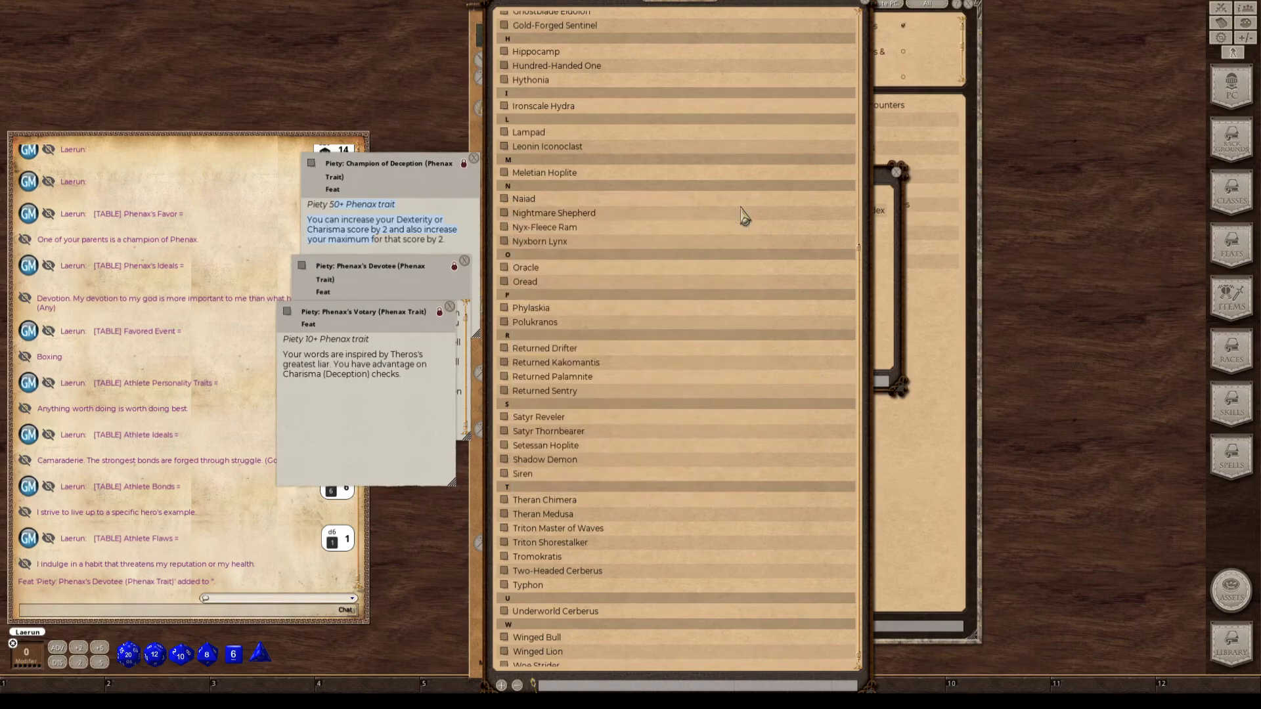
Skim back up the alphabetical NPC list, then close it together with the NPC index chooser and the library.
scroll(661, 233, down, 1)
scroll(661, 233, up, 5)
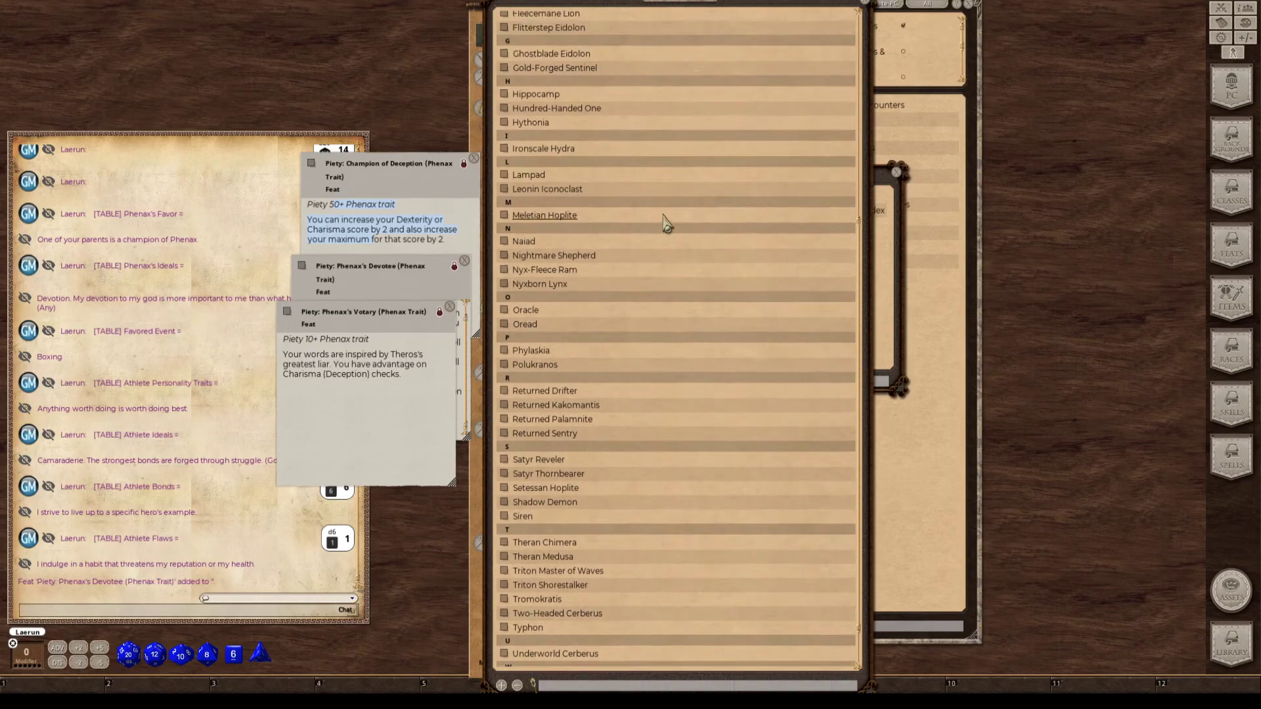
drag(681, 22, 727, 94)
scroll(726, 184, up, 4)
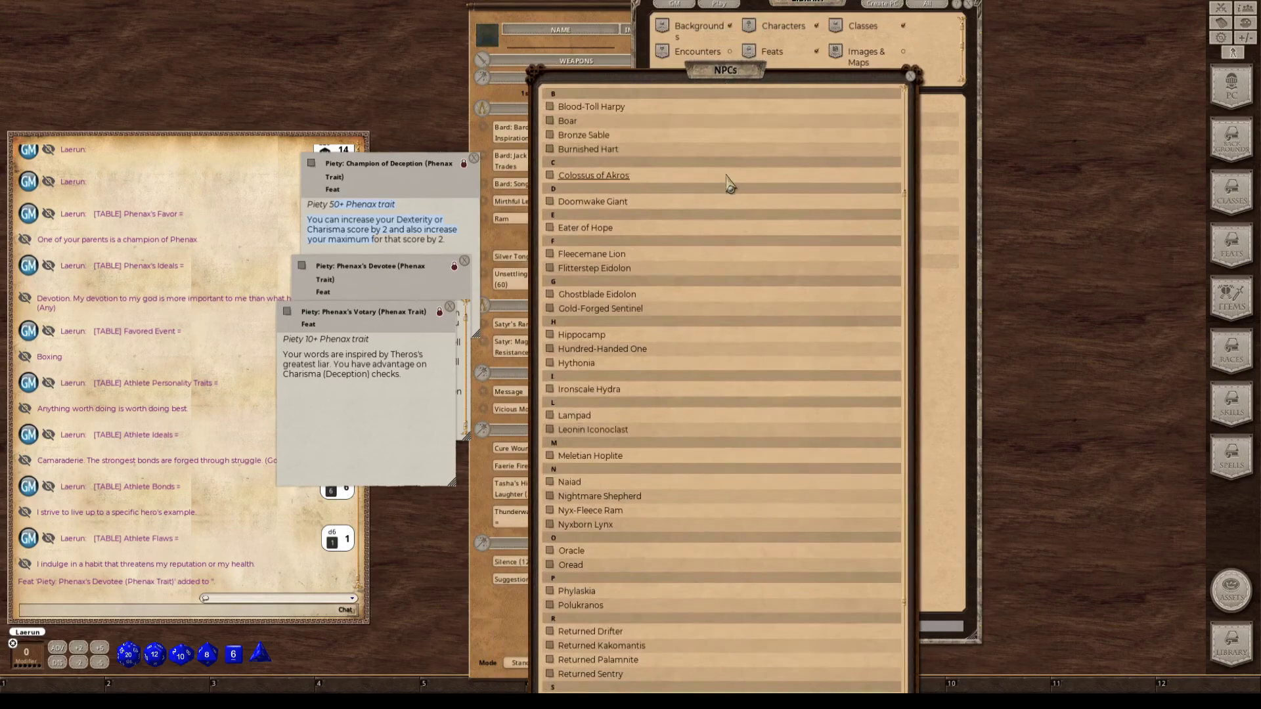
click(911, 77)
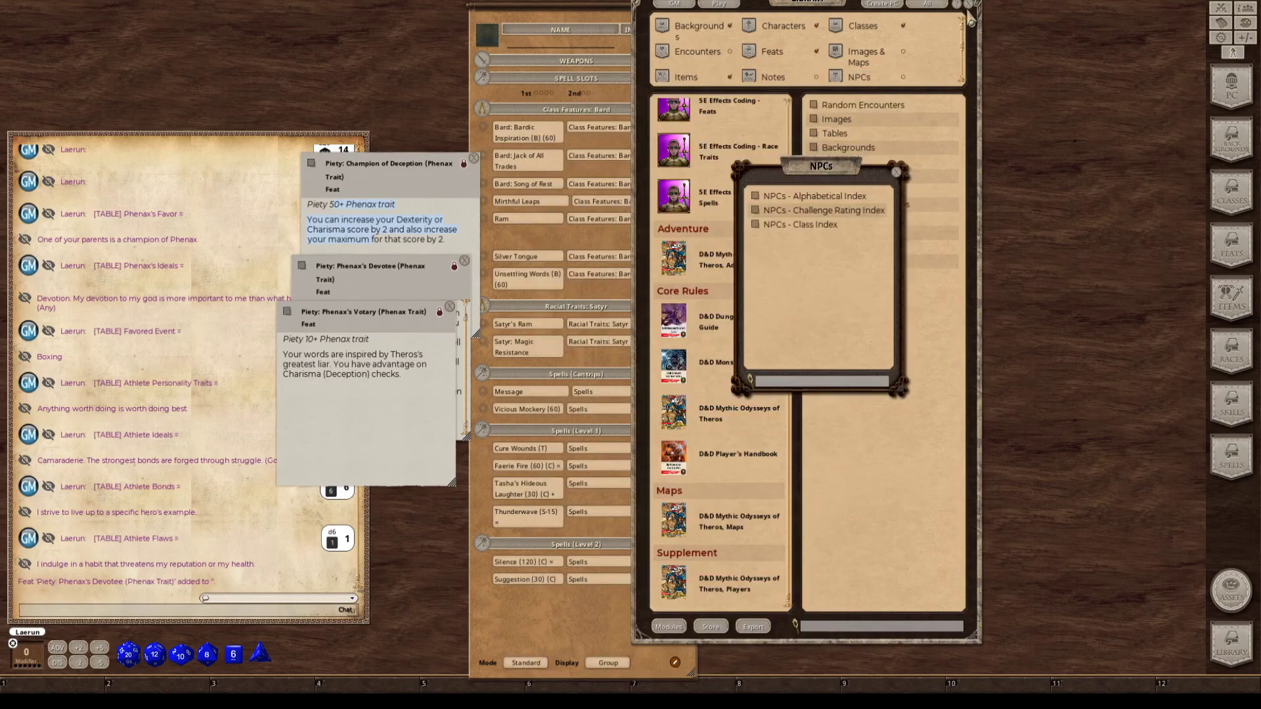
click(971, 7)
click(895, 172)
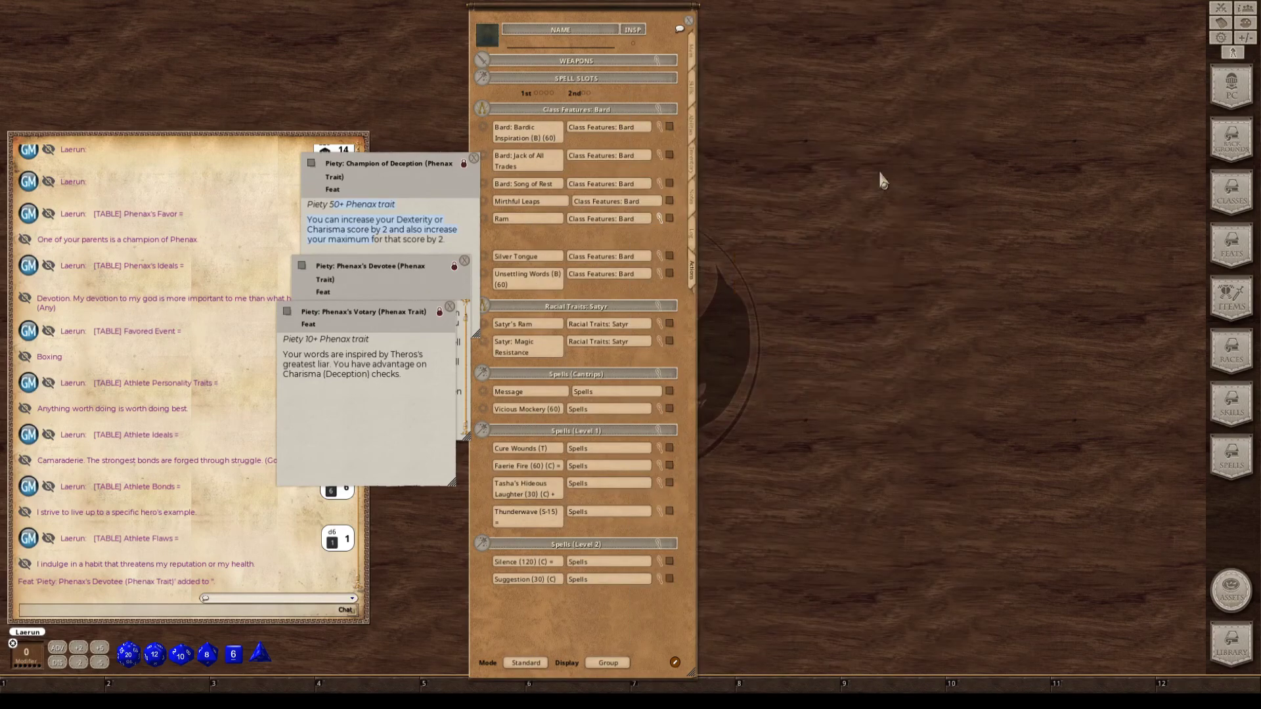
Clear away the Phenax trait descriptions and the library, and place the character sheet beside the chat log.
click(474, 159)
click(465, 260)
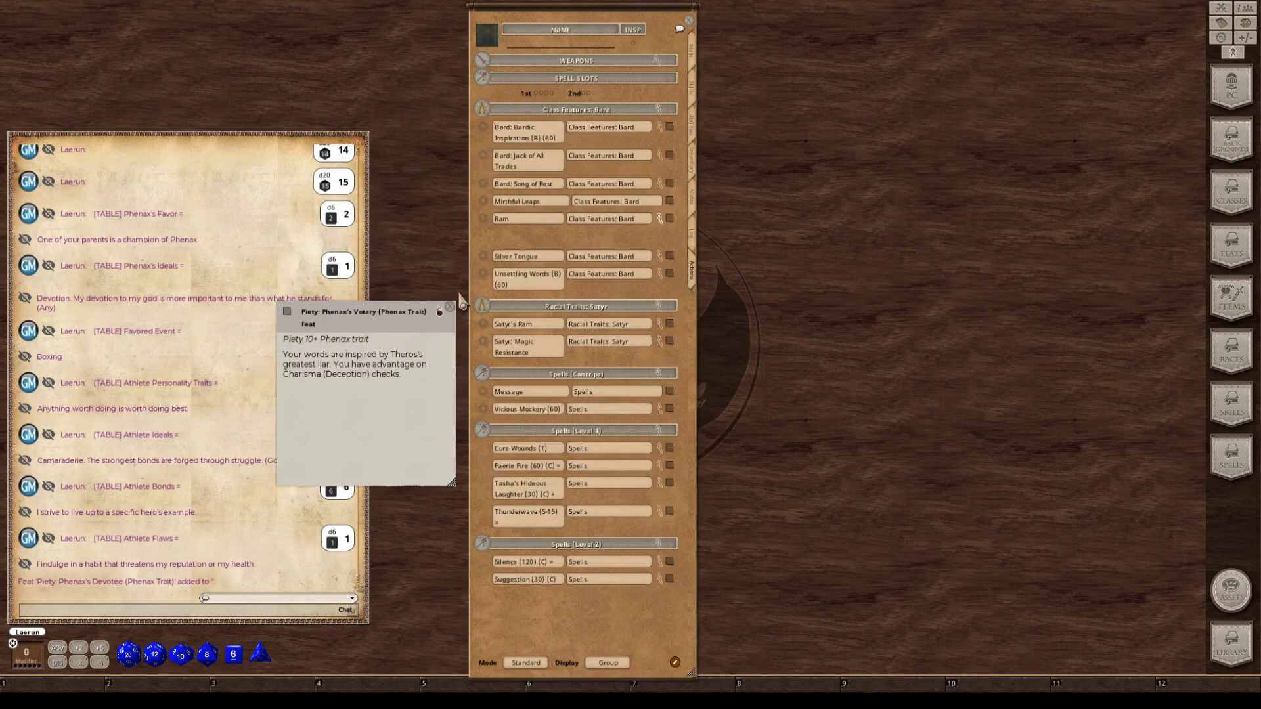
click(449, 307)
drag(629, 18, 539, 20)
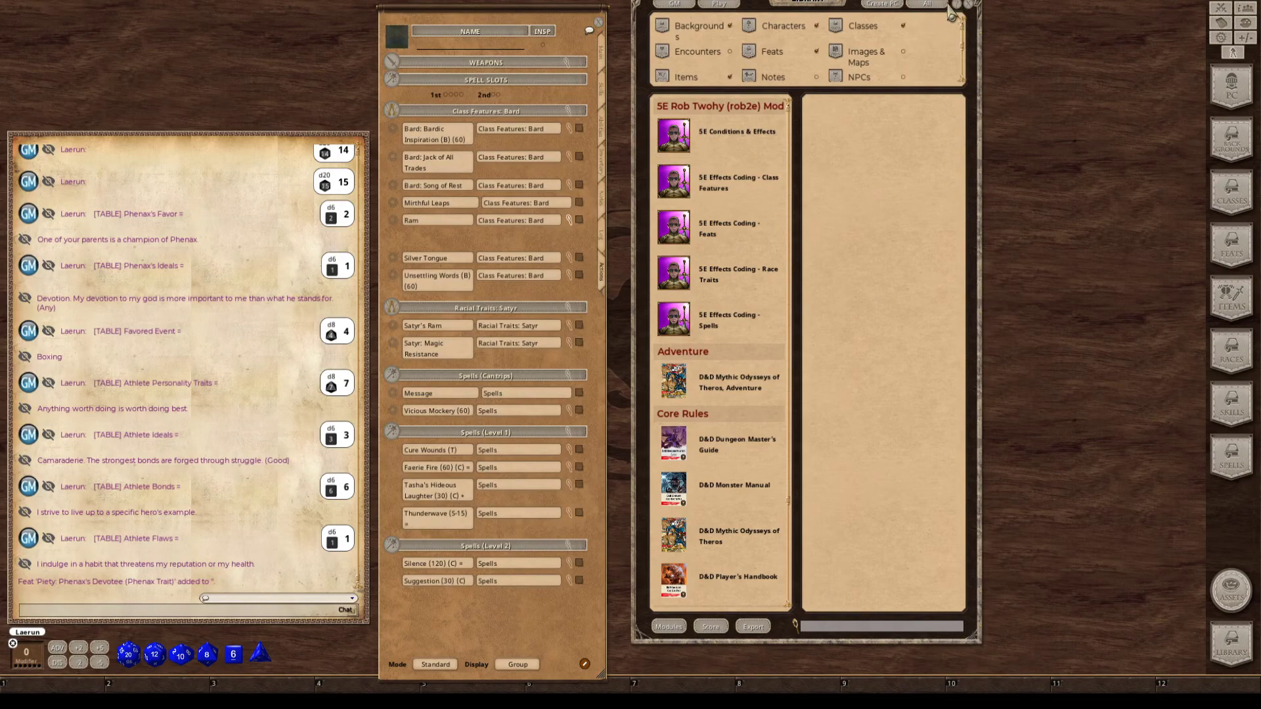
click(969, 5)
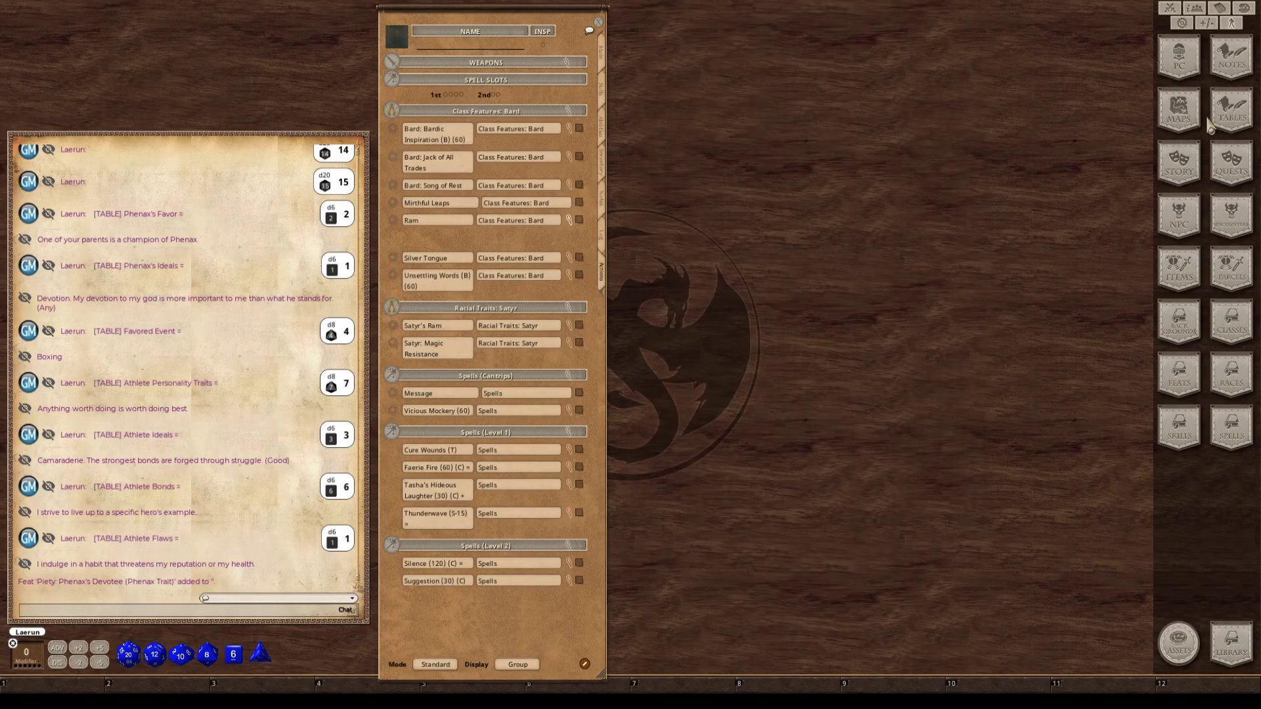
Open the images and maps list, filter it to the Chapter 0, Introduction group of Mythic Odysseys of Theros, and place it beside the character sheet.
click(1190, 106)
drag(378, 29, 894, 85)
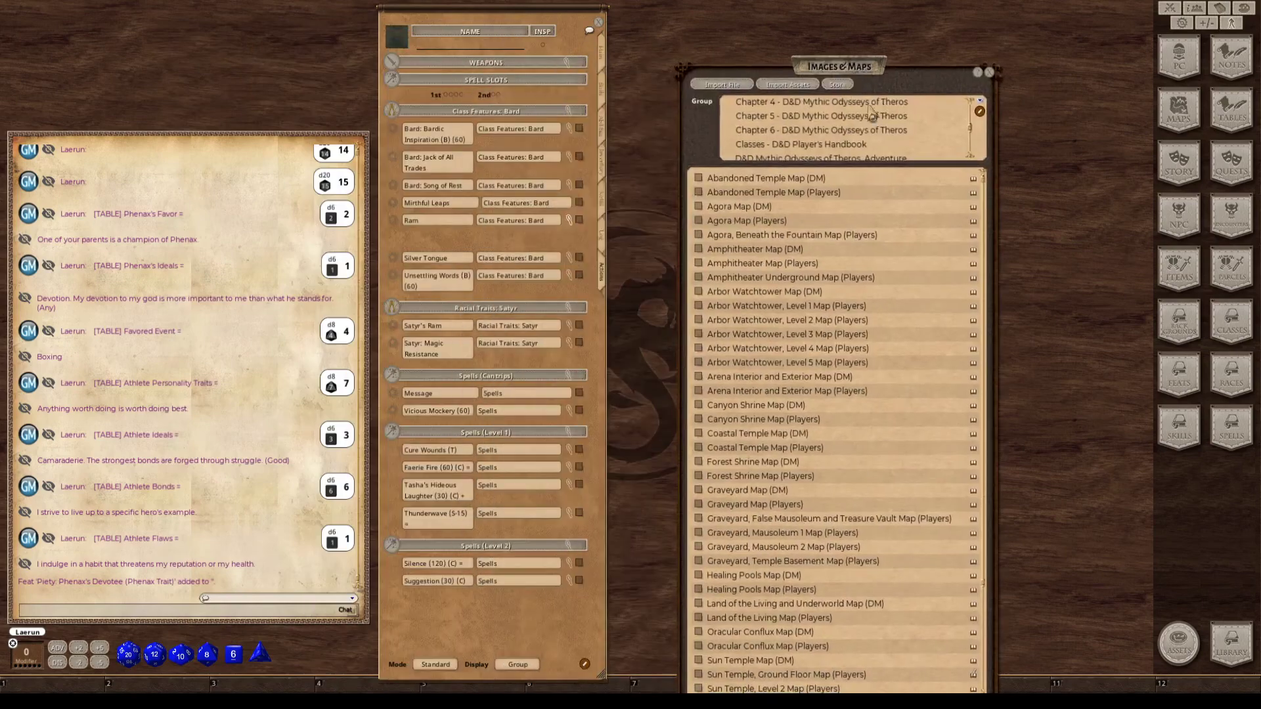
scroll(835, 151, up, 3)
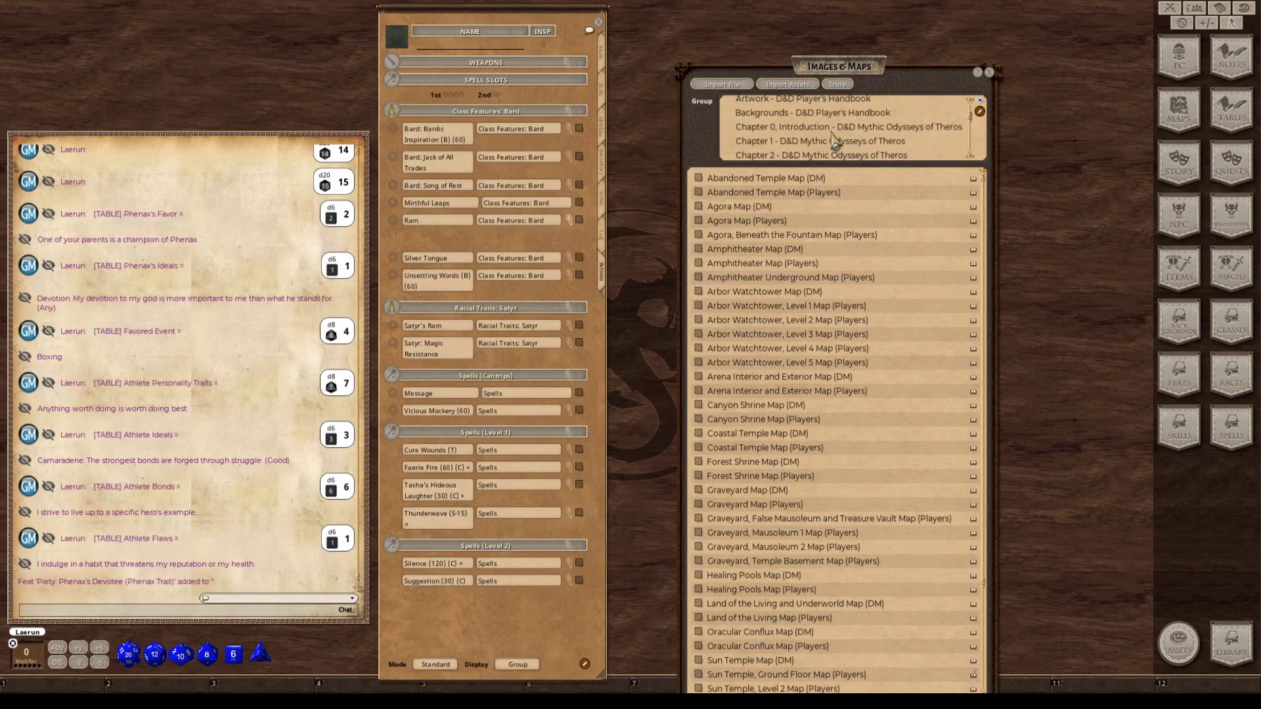
click(831, 128)
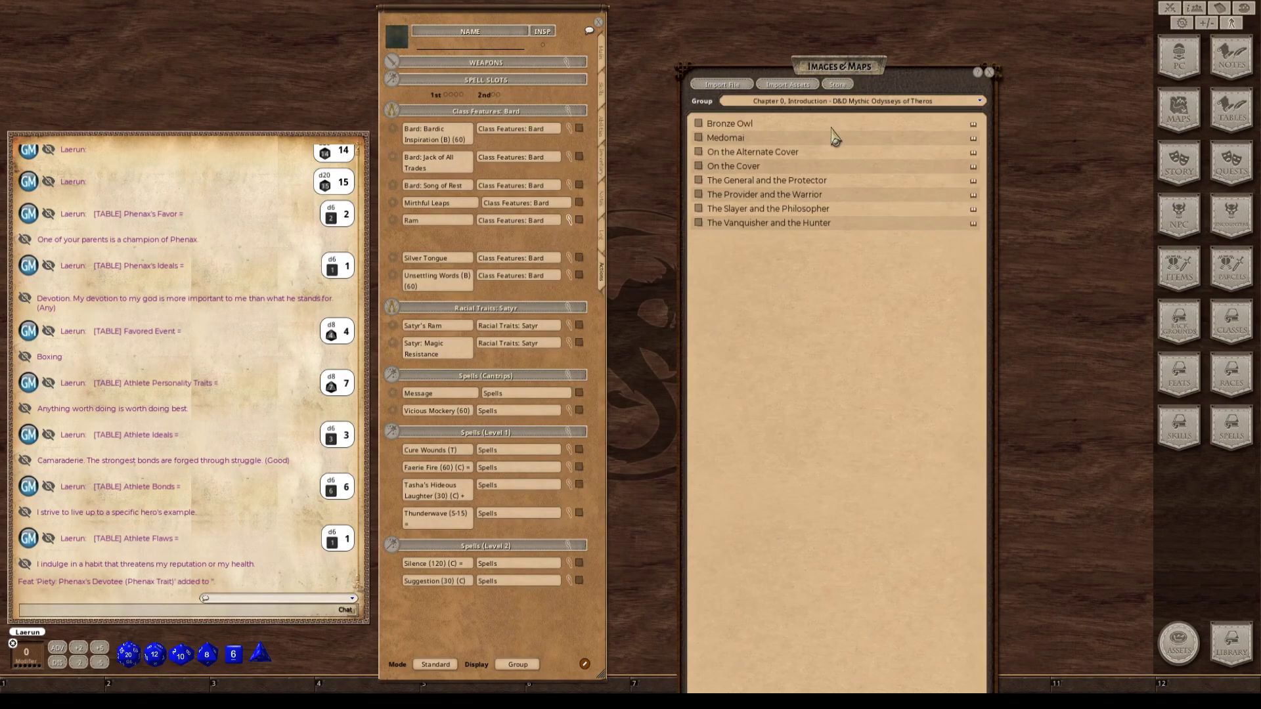
drag(843, 73, 828, 11)
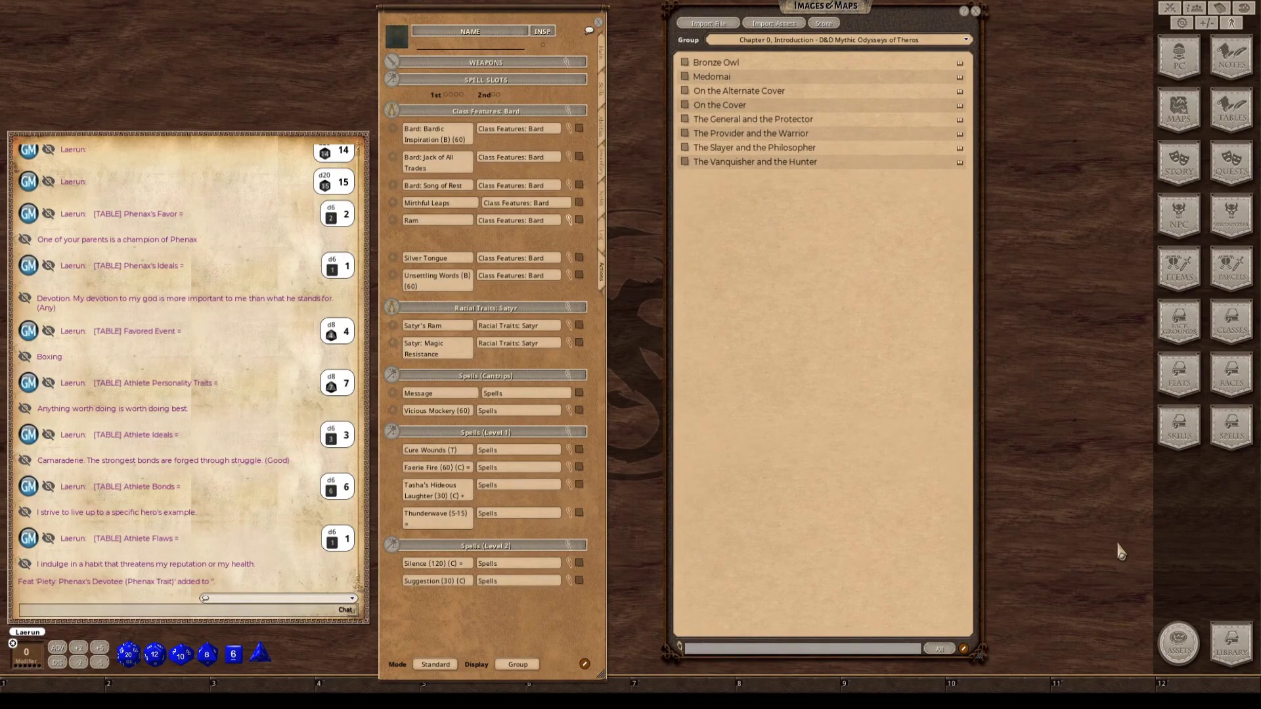
key(ctrl)
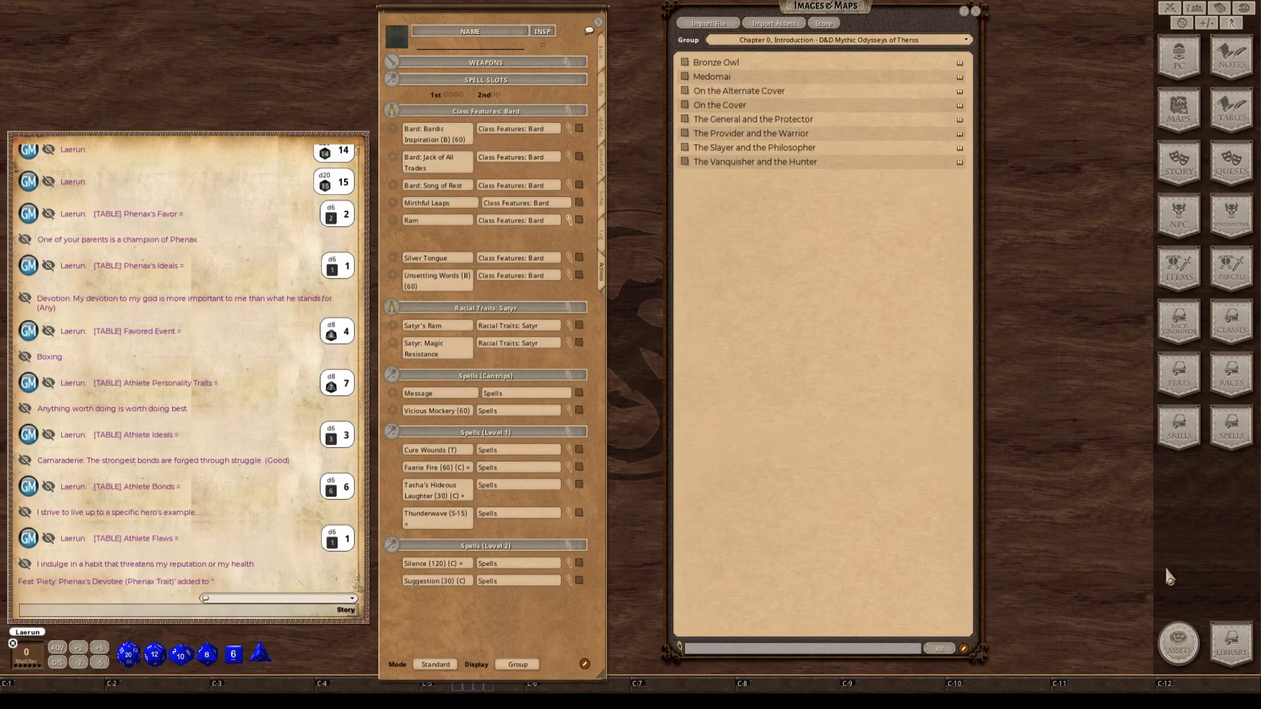
Open the assets window over the images and maps list and restrict it to image assets.
click(1178, 642)
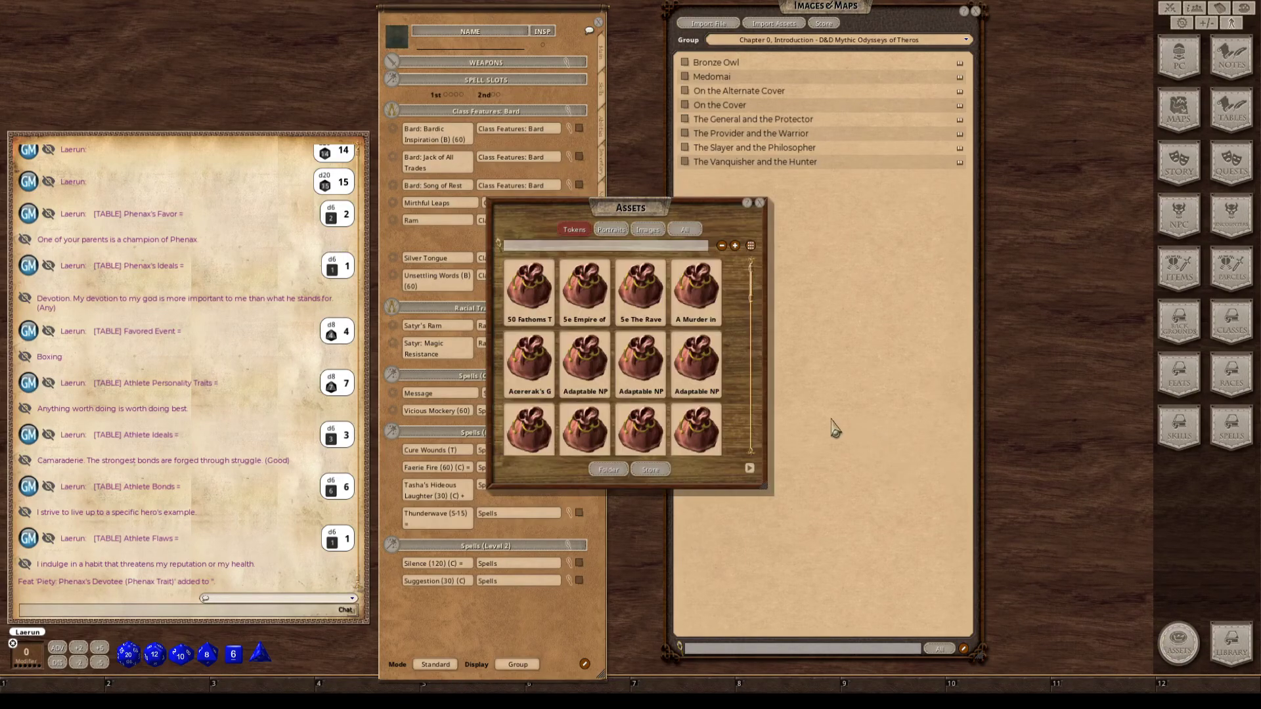
key(ctrl)
drag(598, 216, 880, 255)
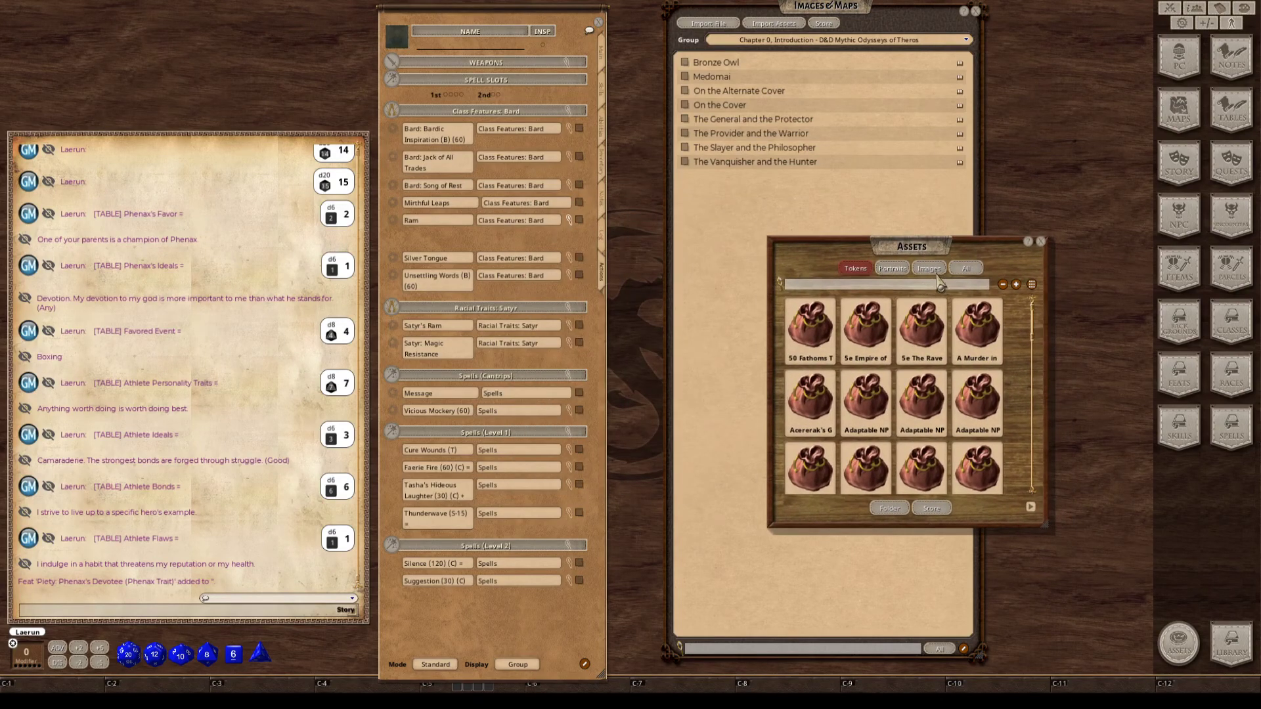
click(932, 270)
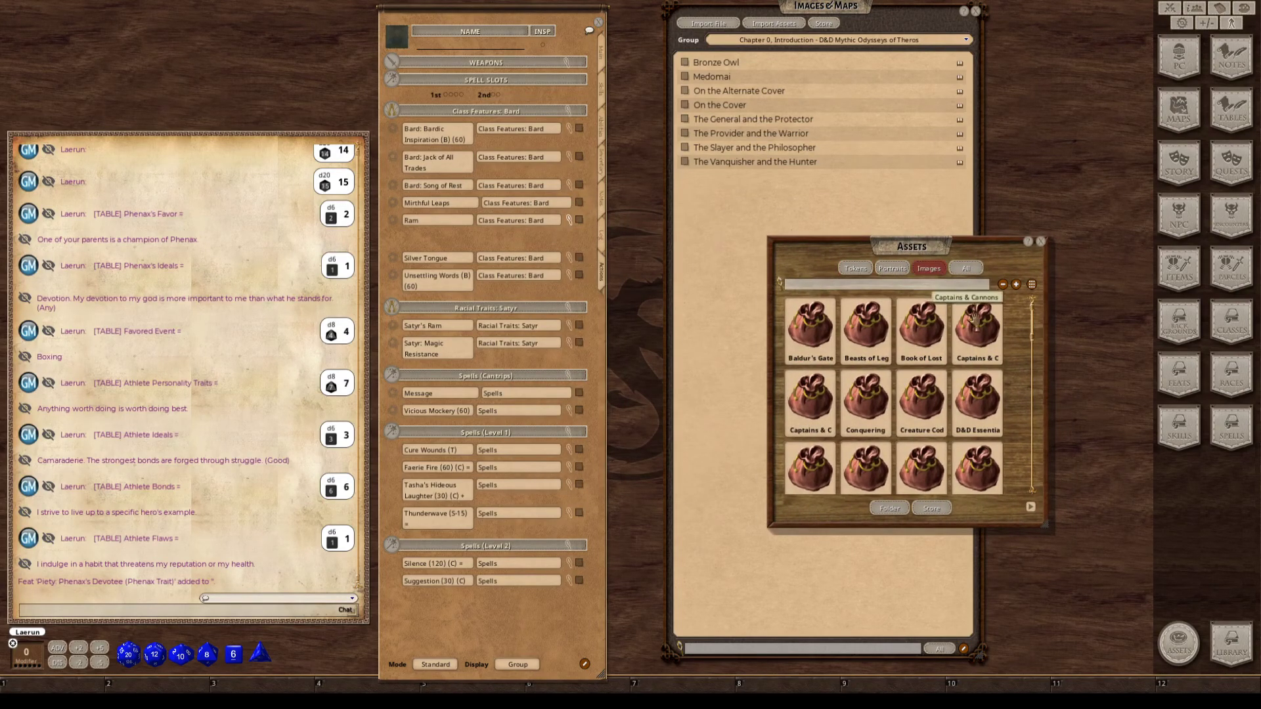
key(ctrl)
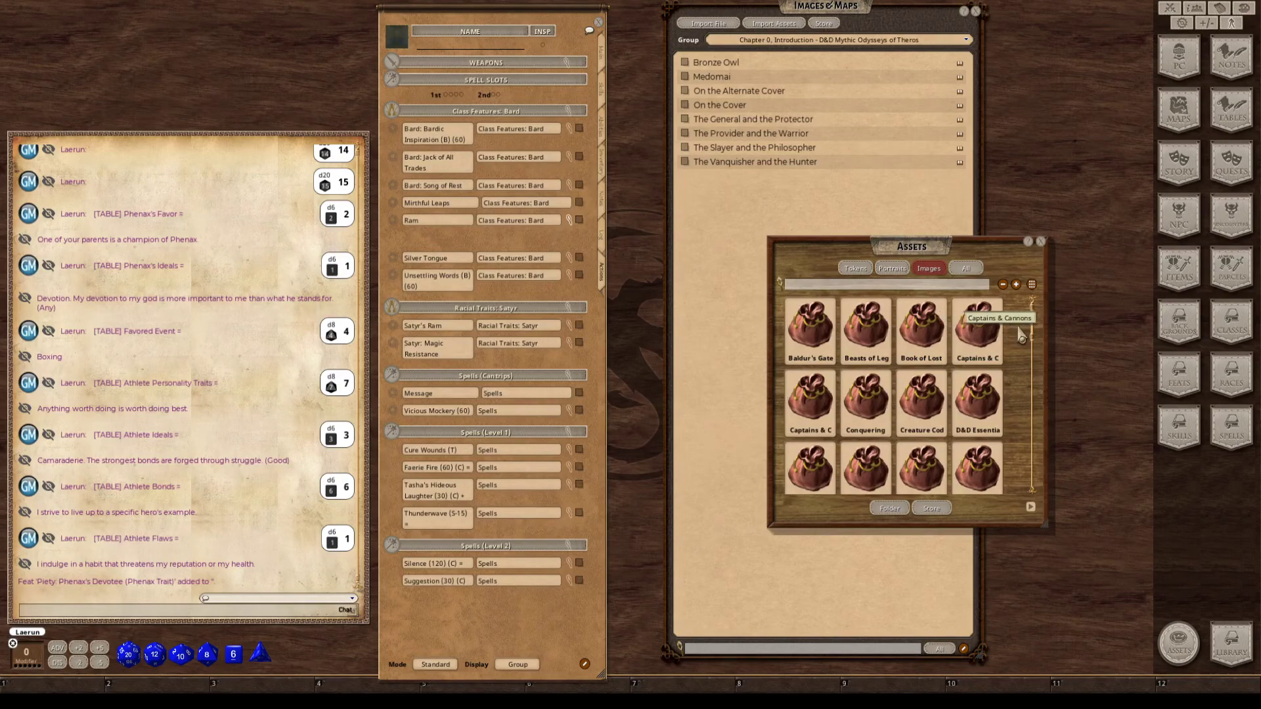
Look through the image asset folders on the first and second pages for the Mythic Odysseys of Theros folders.
scroll(922, 401, down, 5)
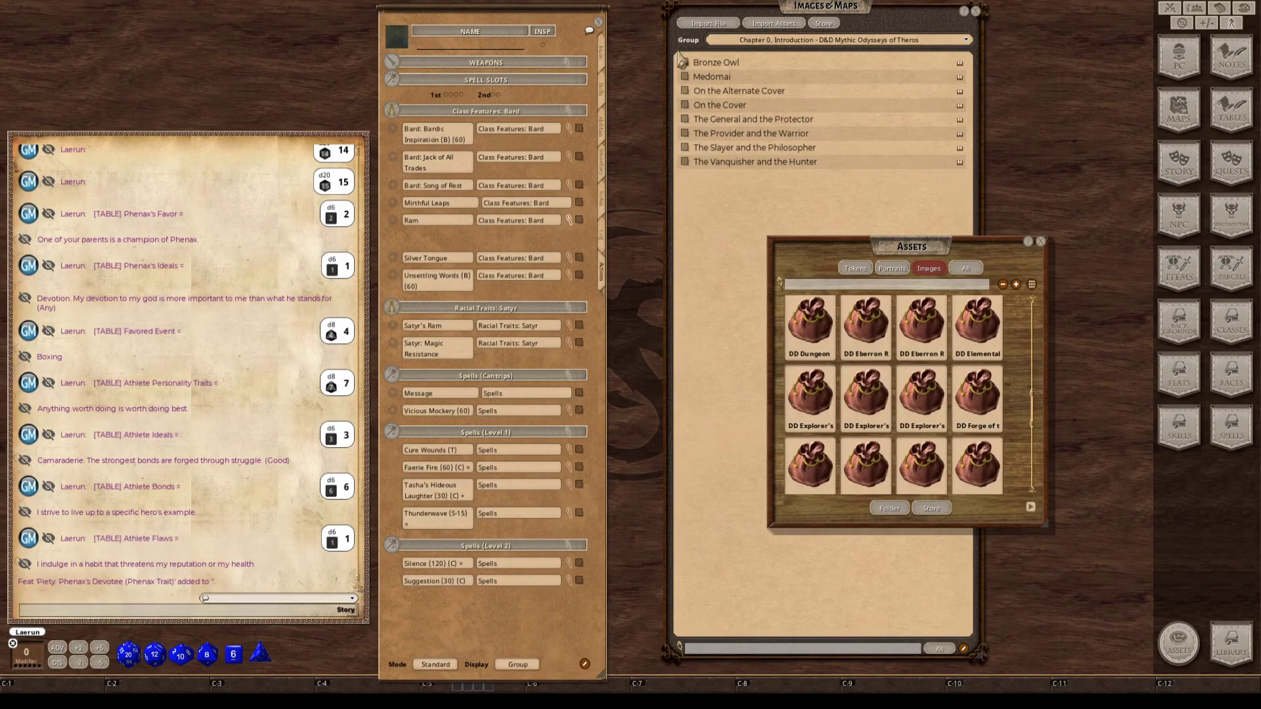
scroll(978, 420, down, 4)
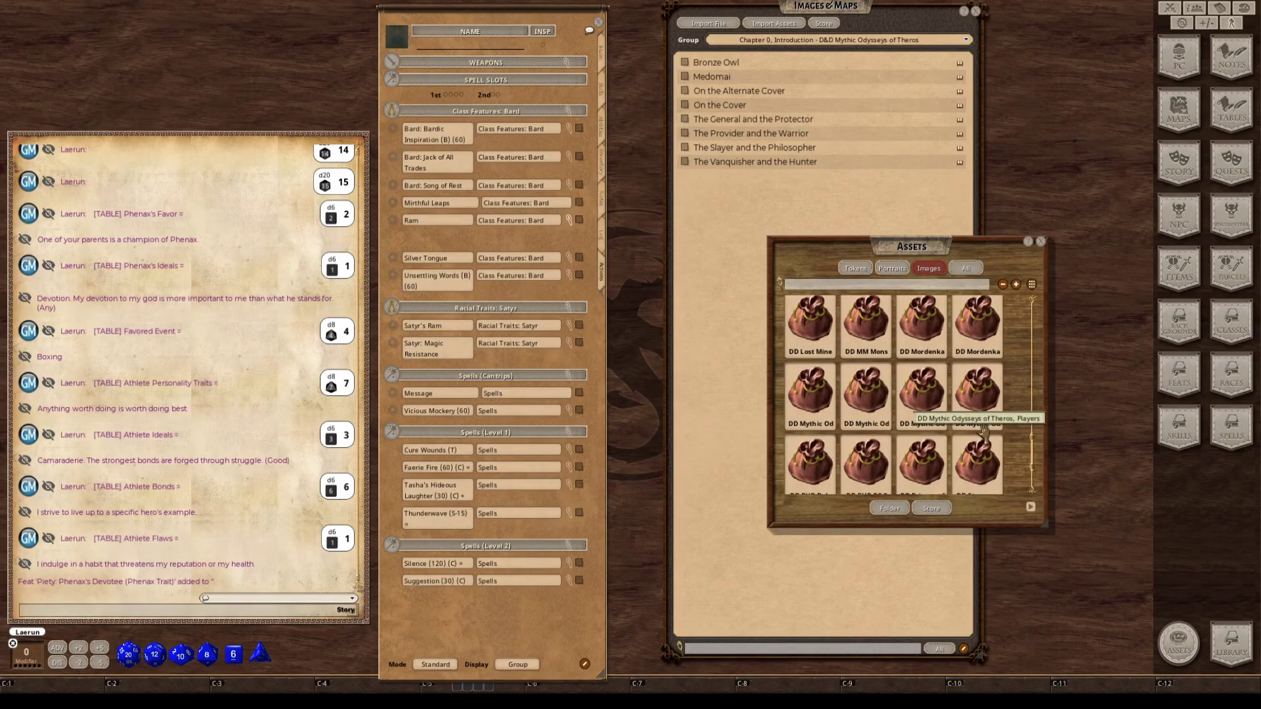
scroll(999, 446, down, 1)
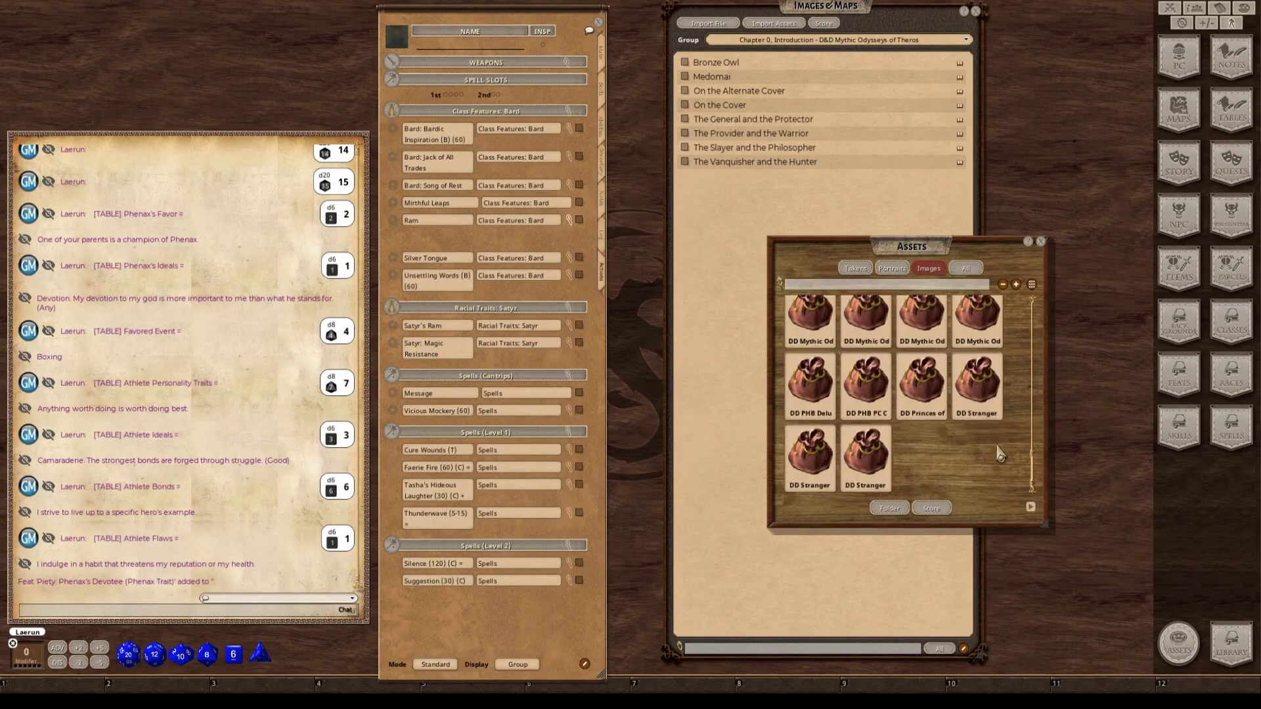
scroll(998, 455, up, 5)
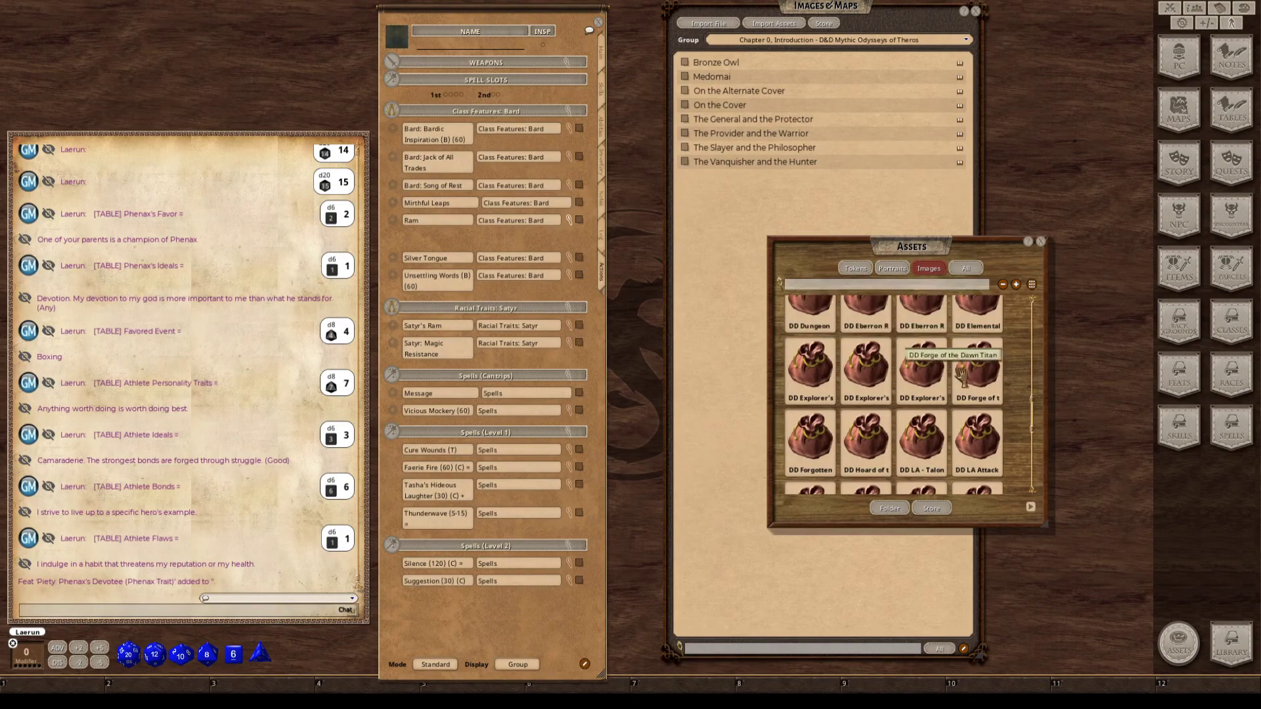
scroll(1019, 463, down, 1)
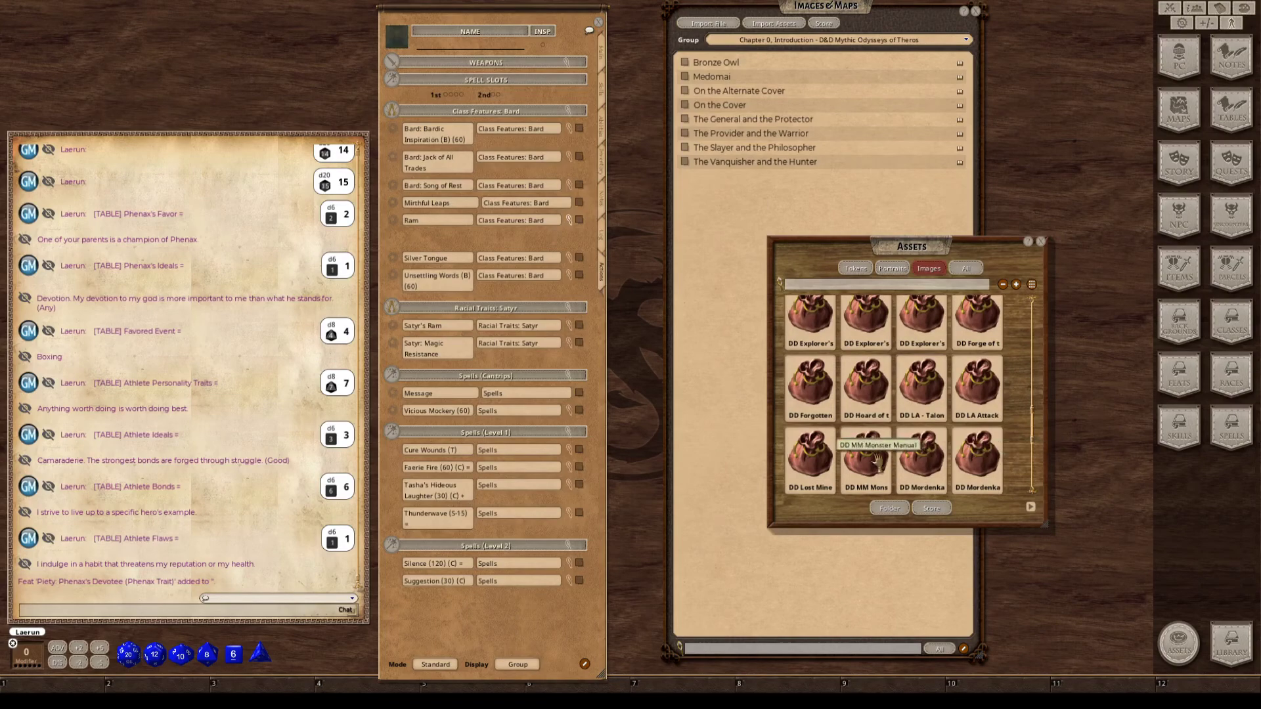
scroll(852, 446, up, 2)
scroll(852, 447, up, 3)
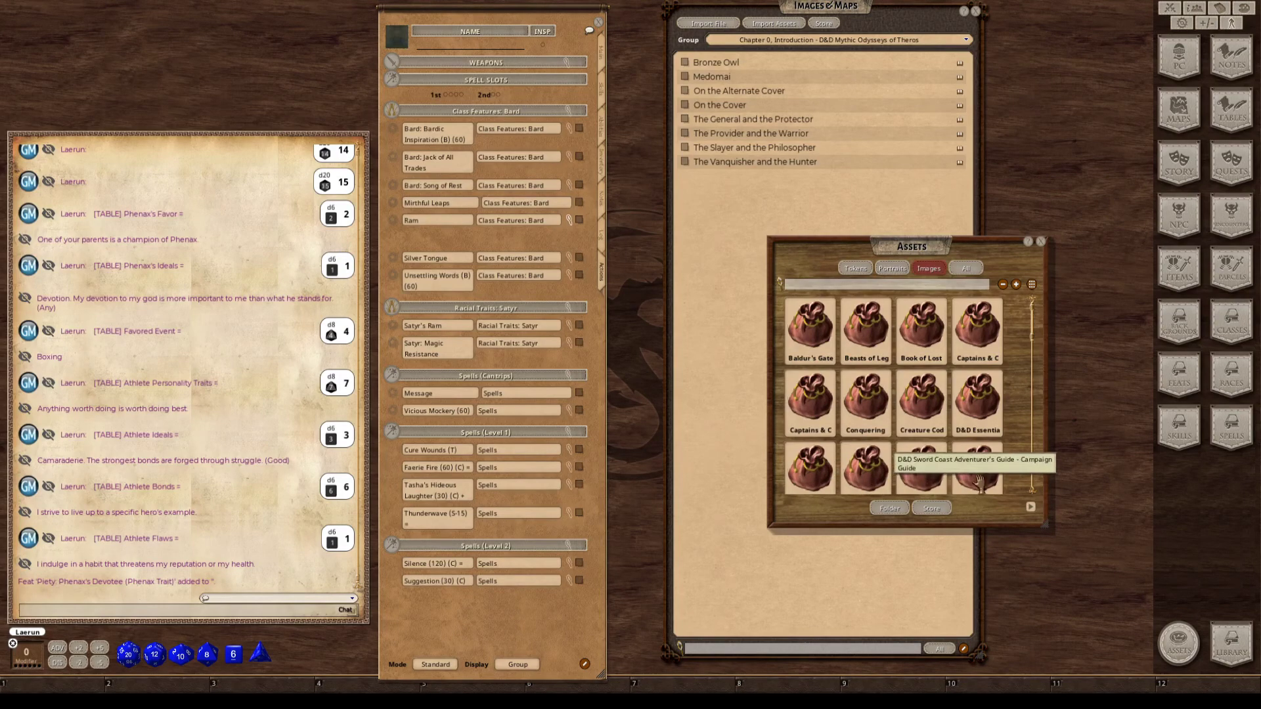
scroll(980, 482, down, 3)
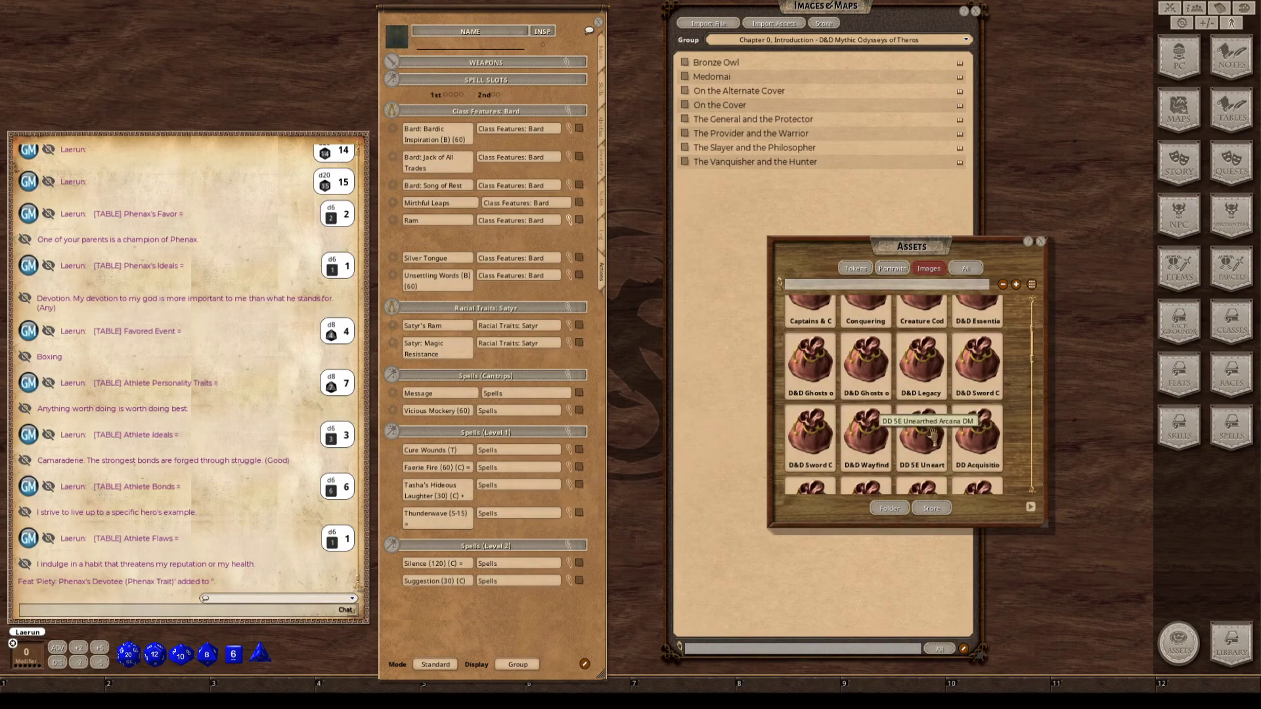
scroll(815, 414, down, 3)
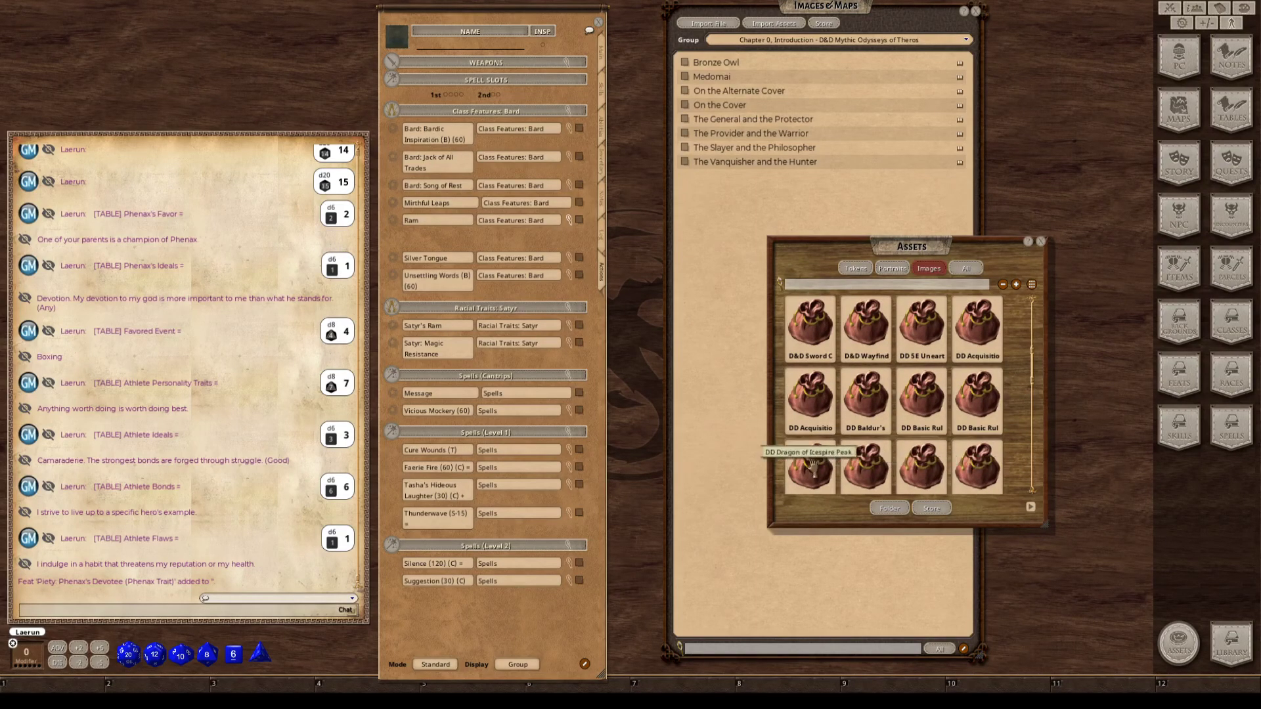
scroll(877, 453, down, 3)
scroll(877, 452, down, 8)
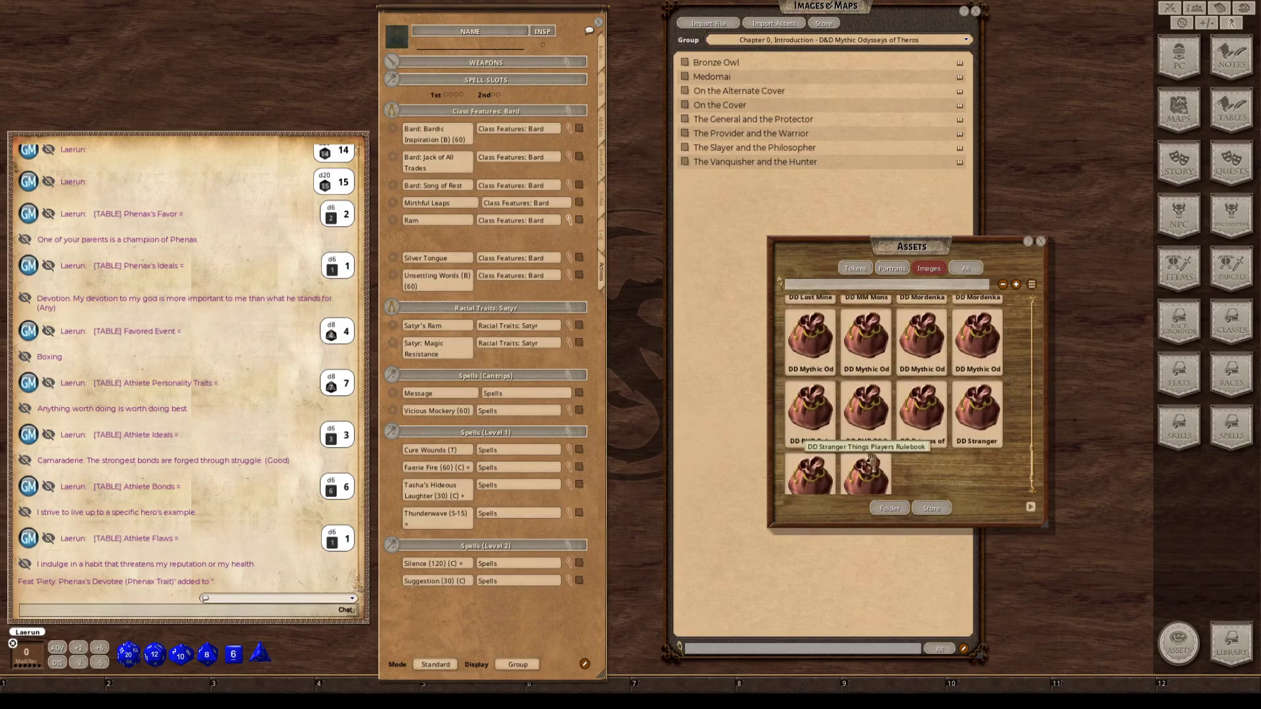
click(1029, 507)
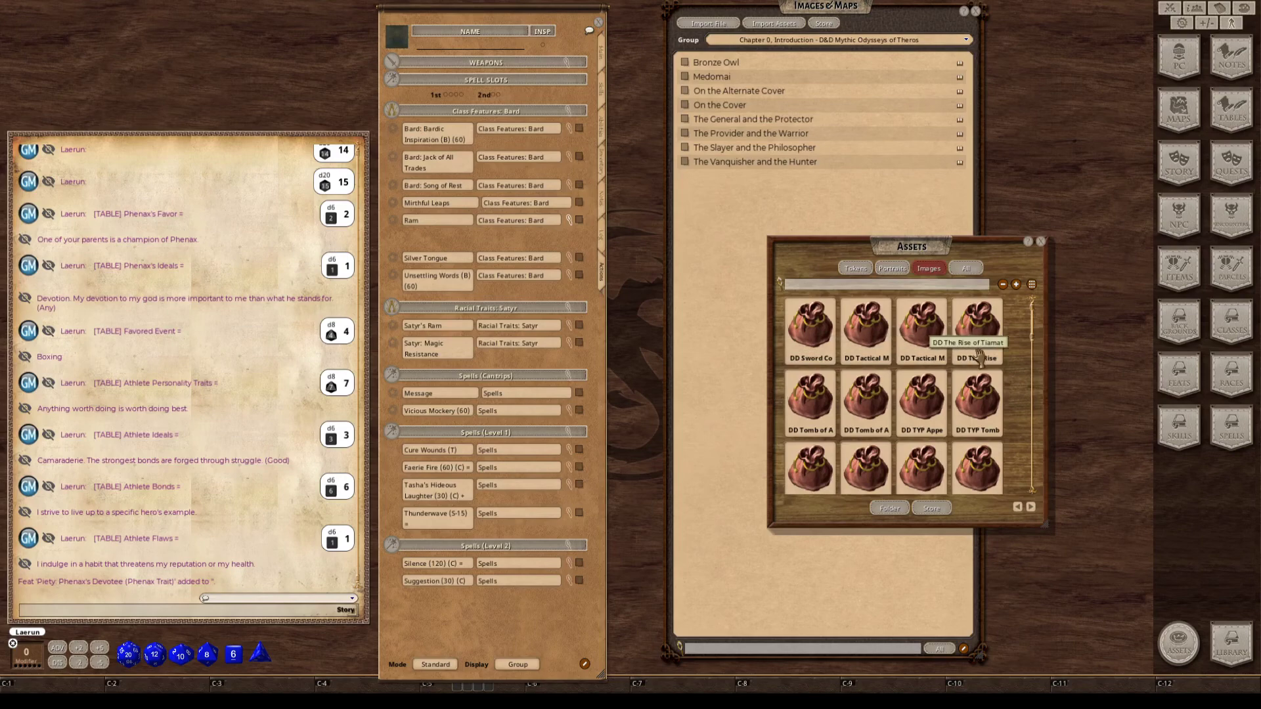
scroll(965, 372, down, 2)
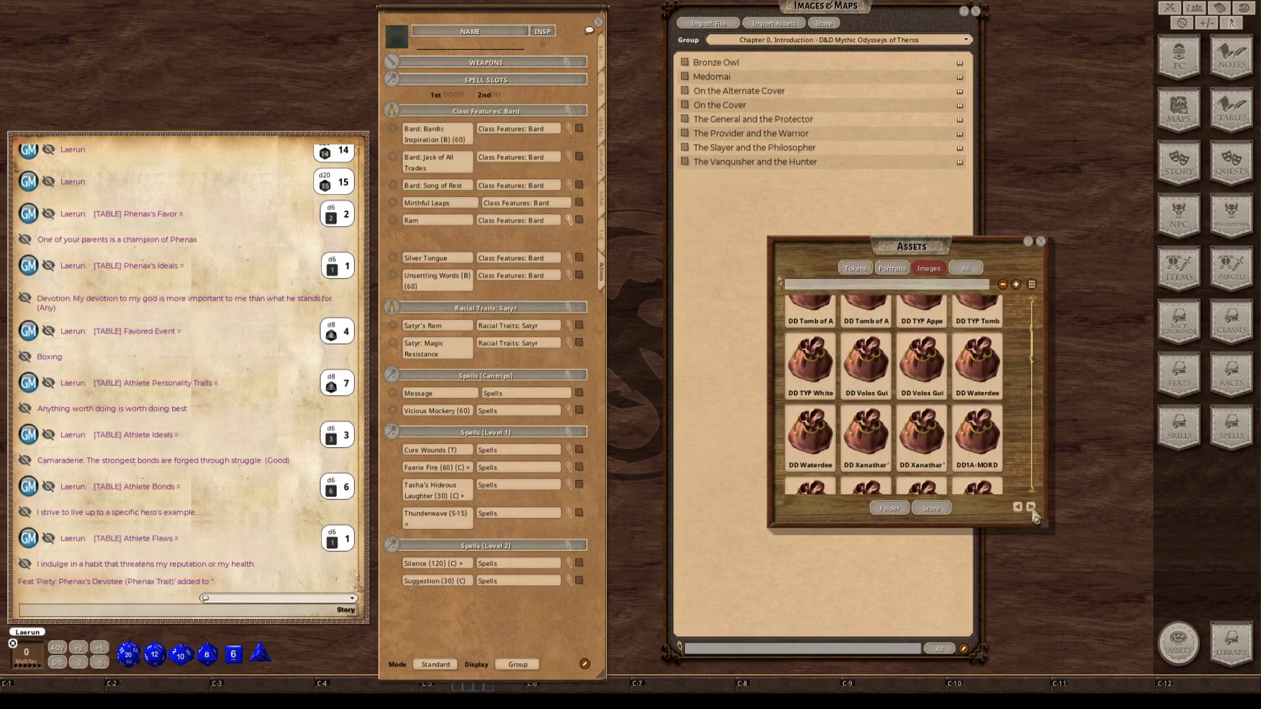
Enlarge the assets window, return to the first page of folders, and open the DD Mythic Odysseys of Theros folder.
drag(1047, 527, 1154, 692)
drag(935, 235, 770, 54)
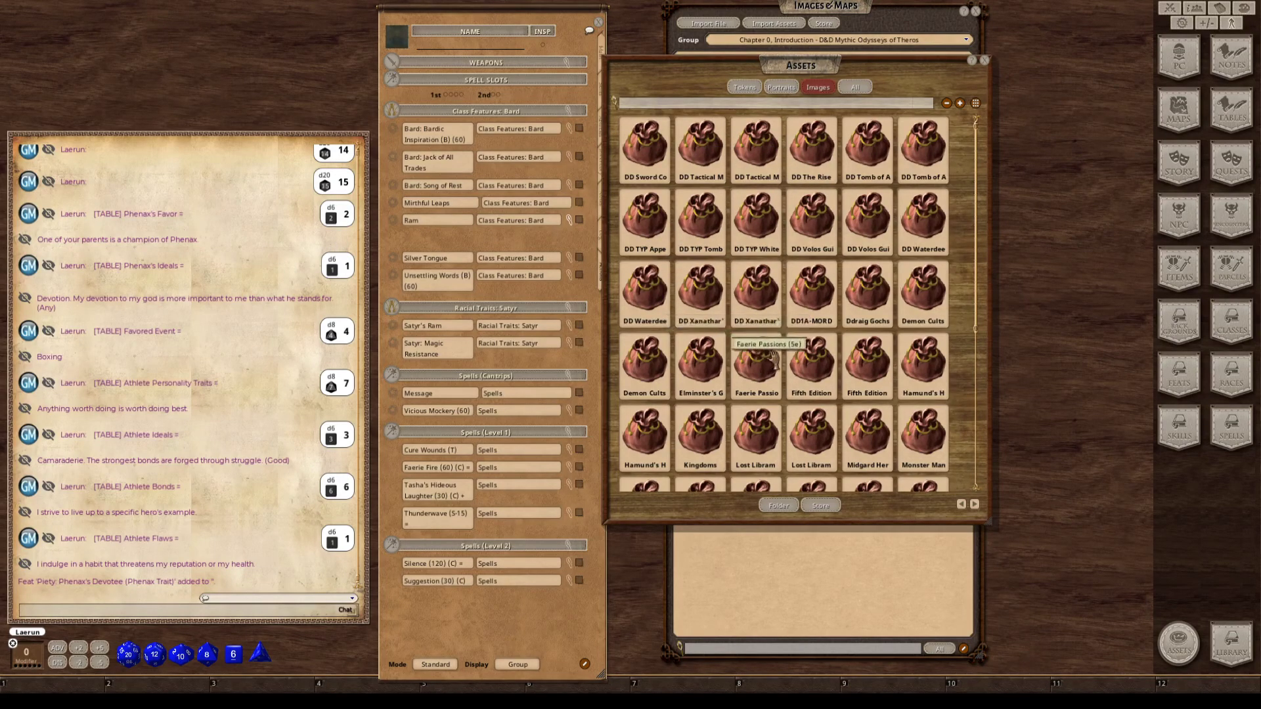
click(960, 505)
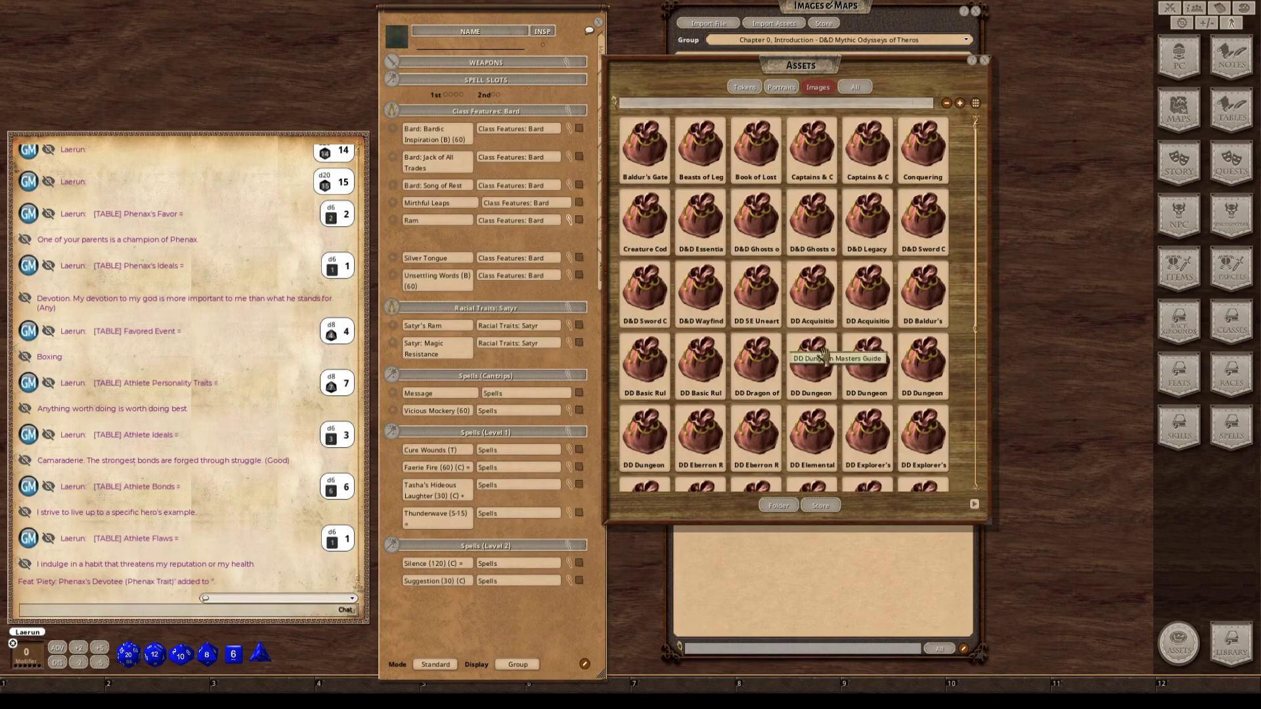
scroll(872, 332, down, 2)
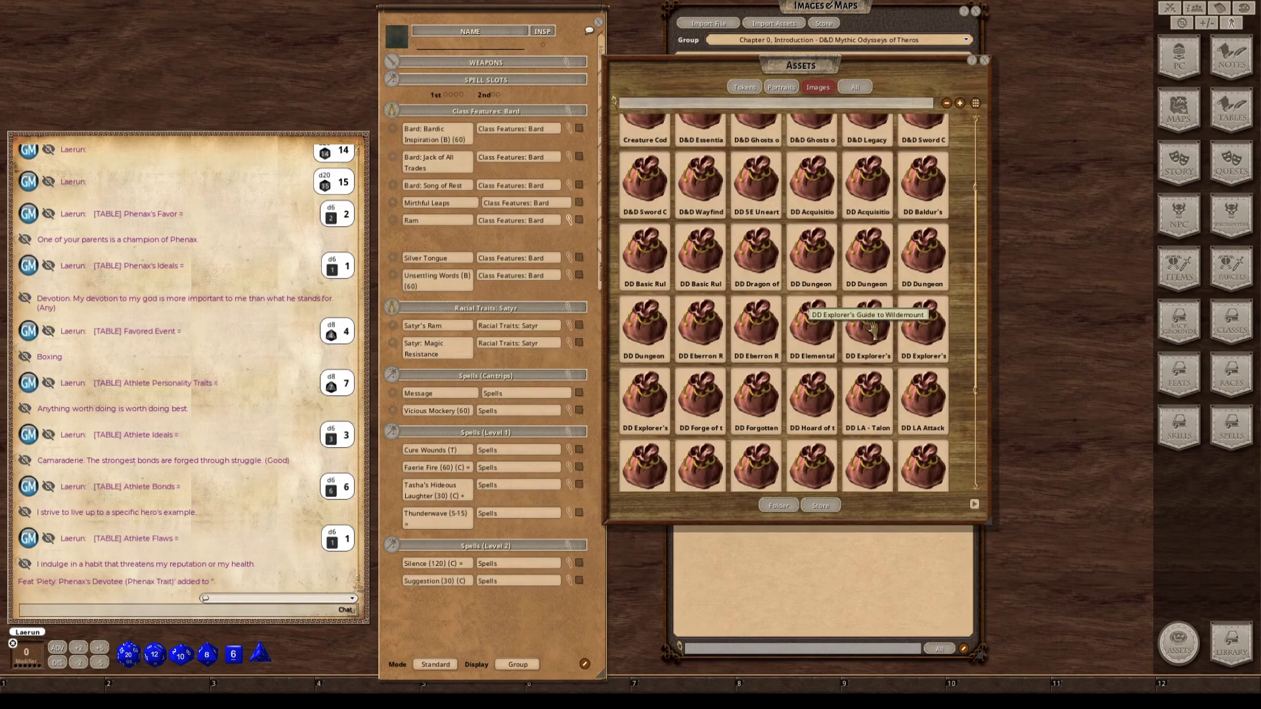
scroll(872, 332, down, 3)
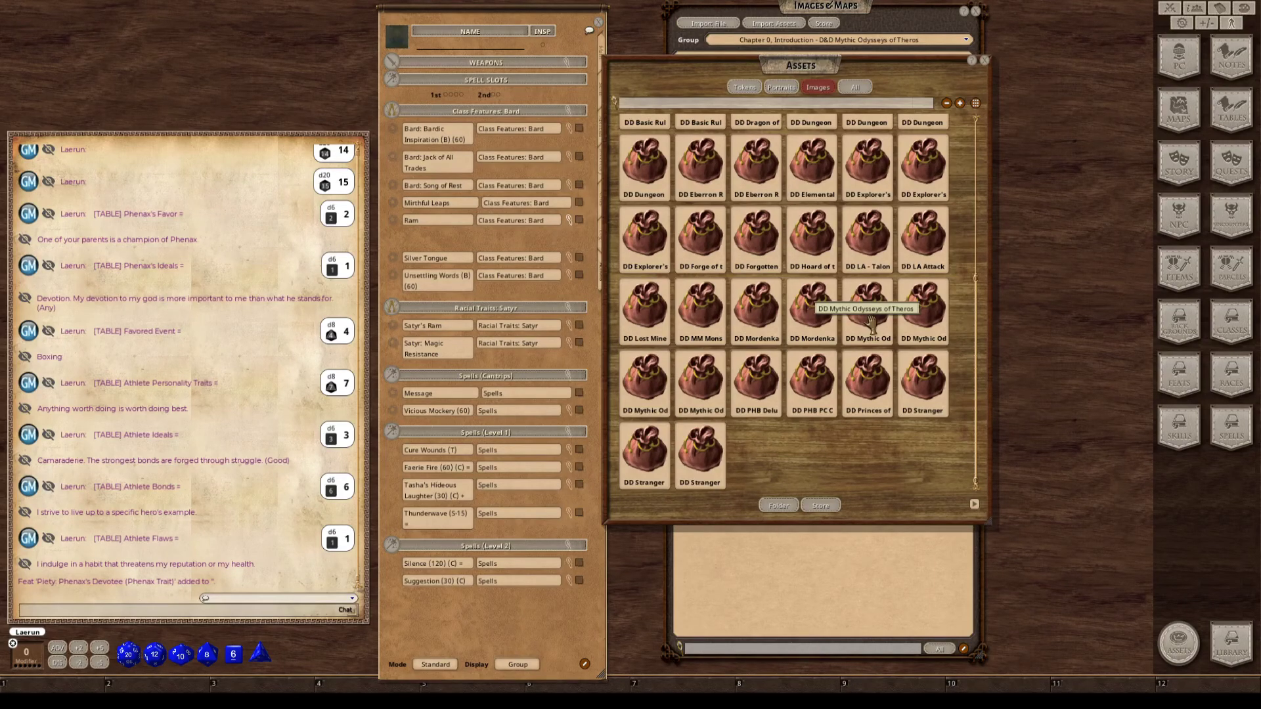
click(871, 322)
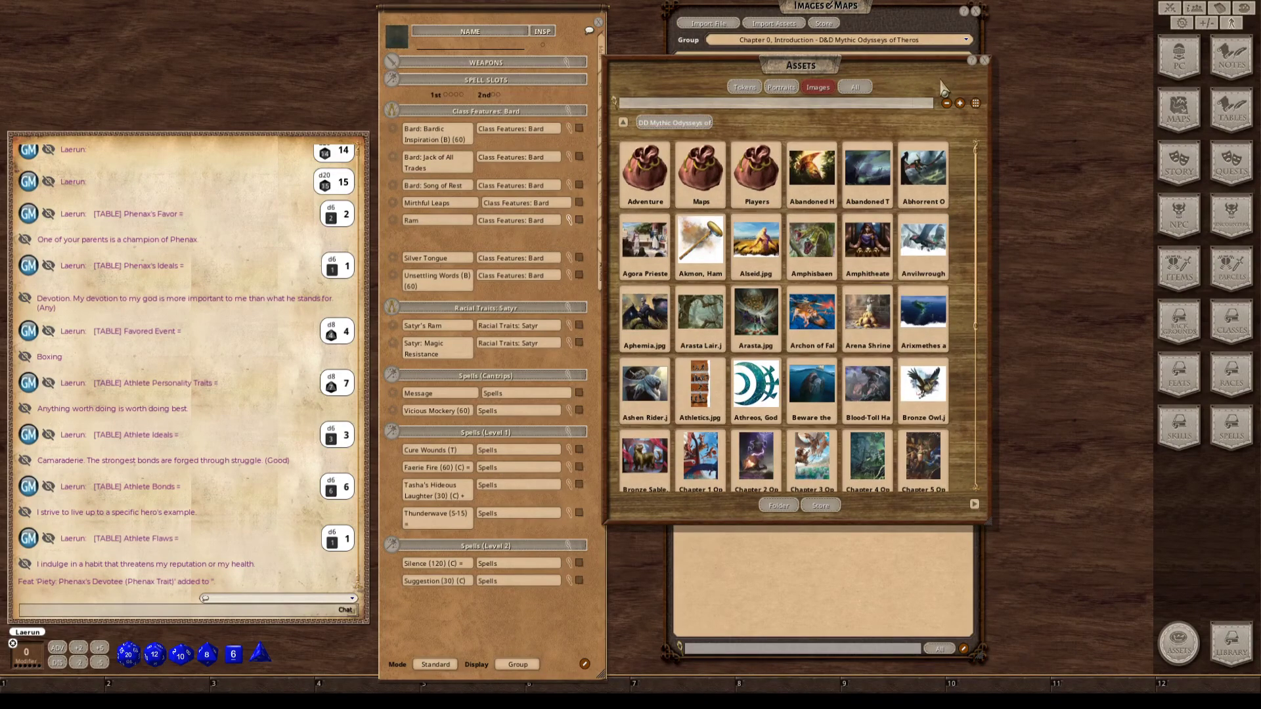
Close the images and maps list, then move the assets window up and enlarge it to show more Theros images.
click(977, 13)
drag(788, 72, 800, 26)
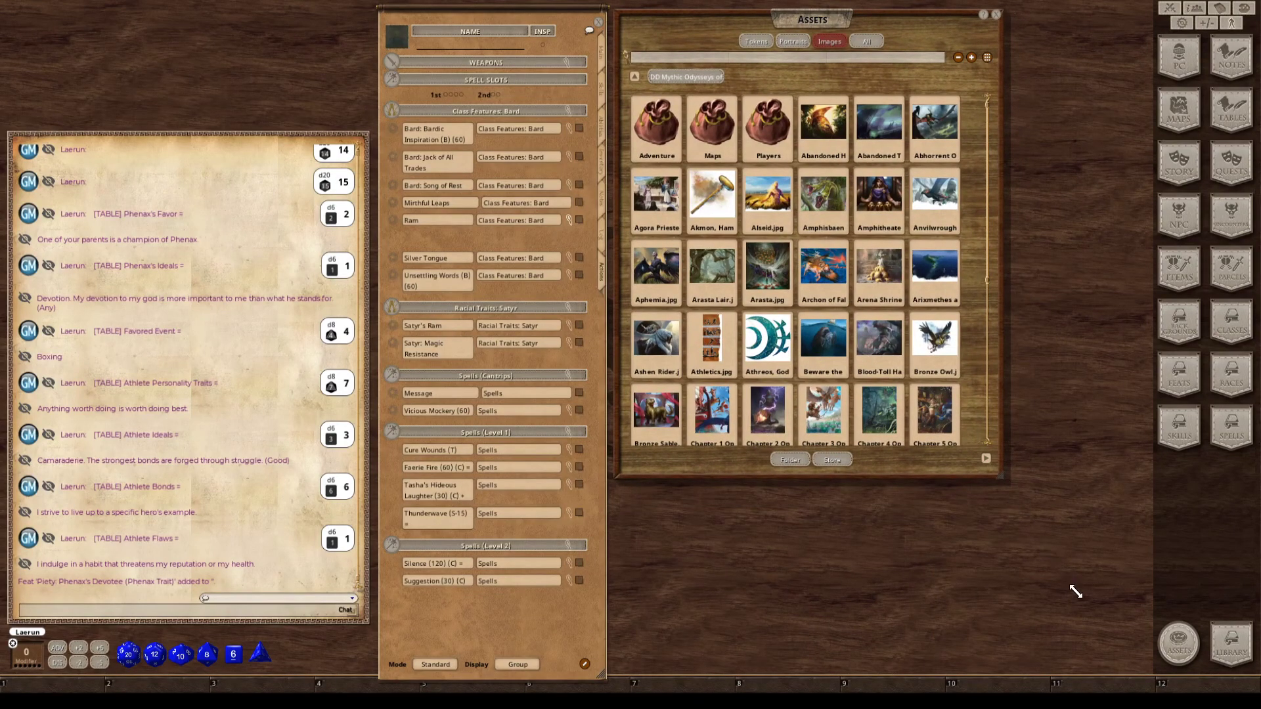
drag(1077, 592, 1103, 664)
key(ctrl)
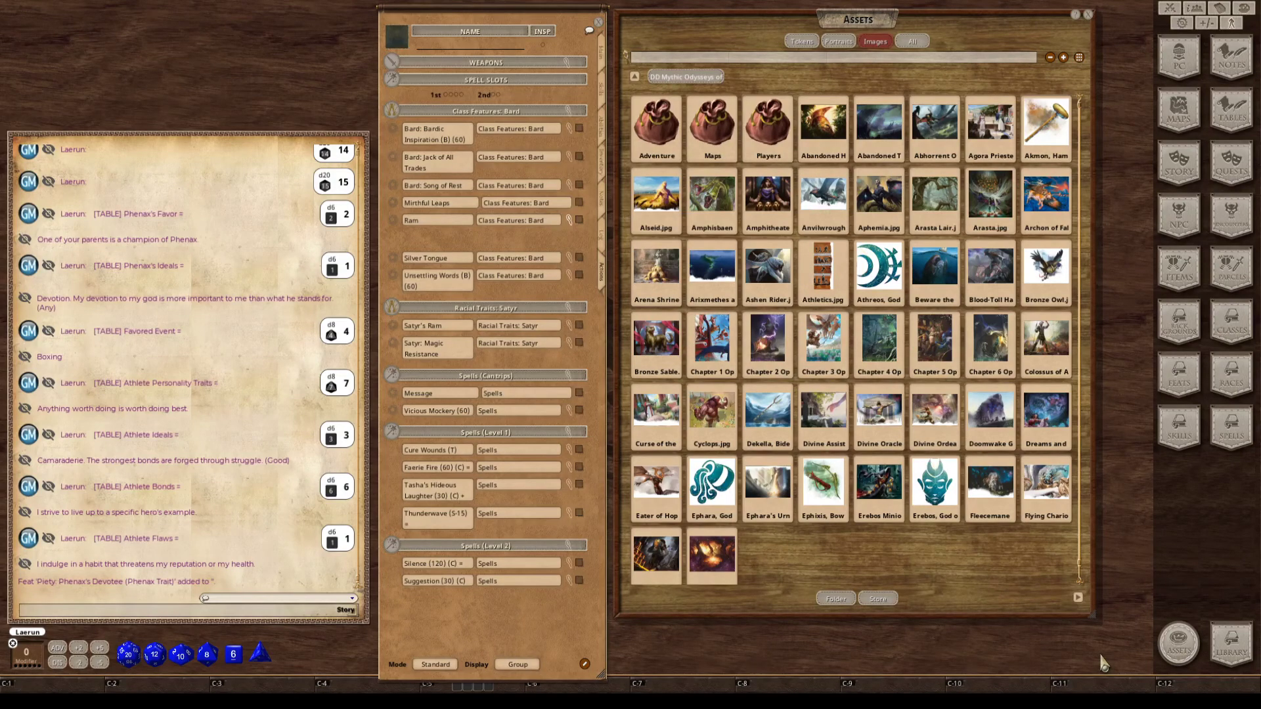
key(ctrl)
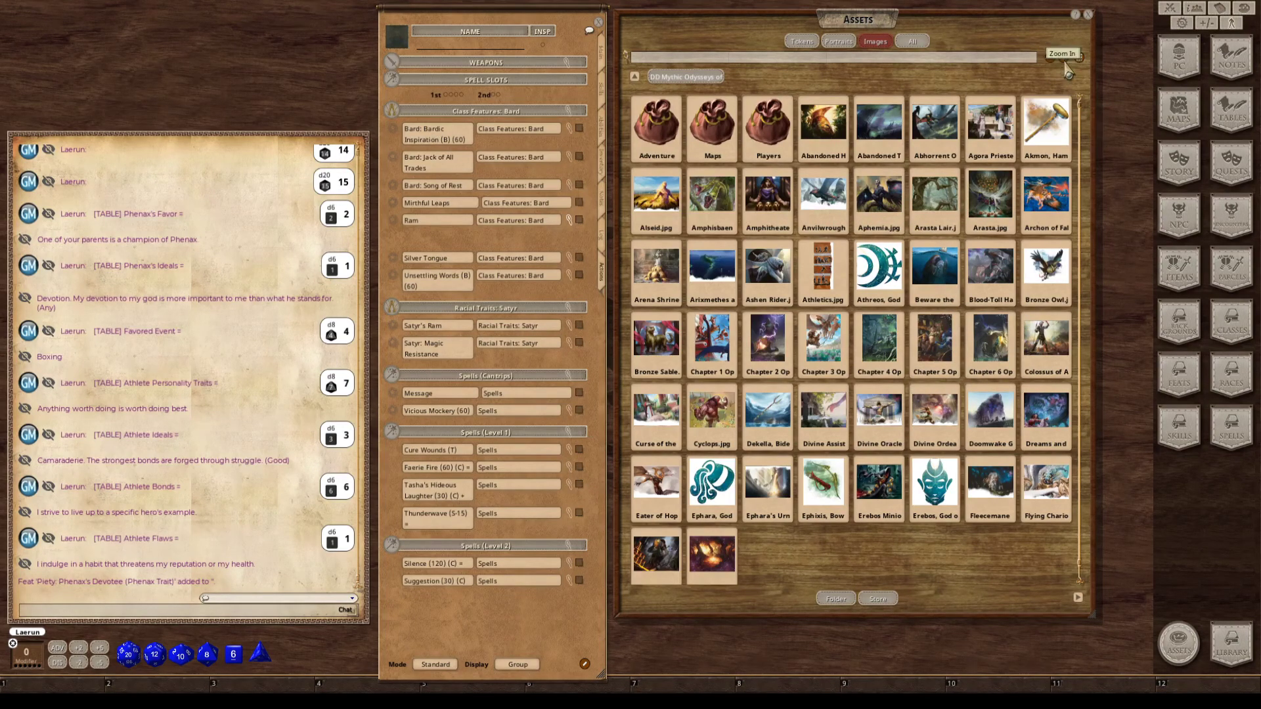
Zoom the asset thumbnails in by two levels and skim the first page of Theros artwork.
key(ctrl)
click(1065, 59)
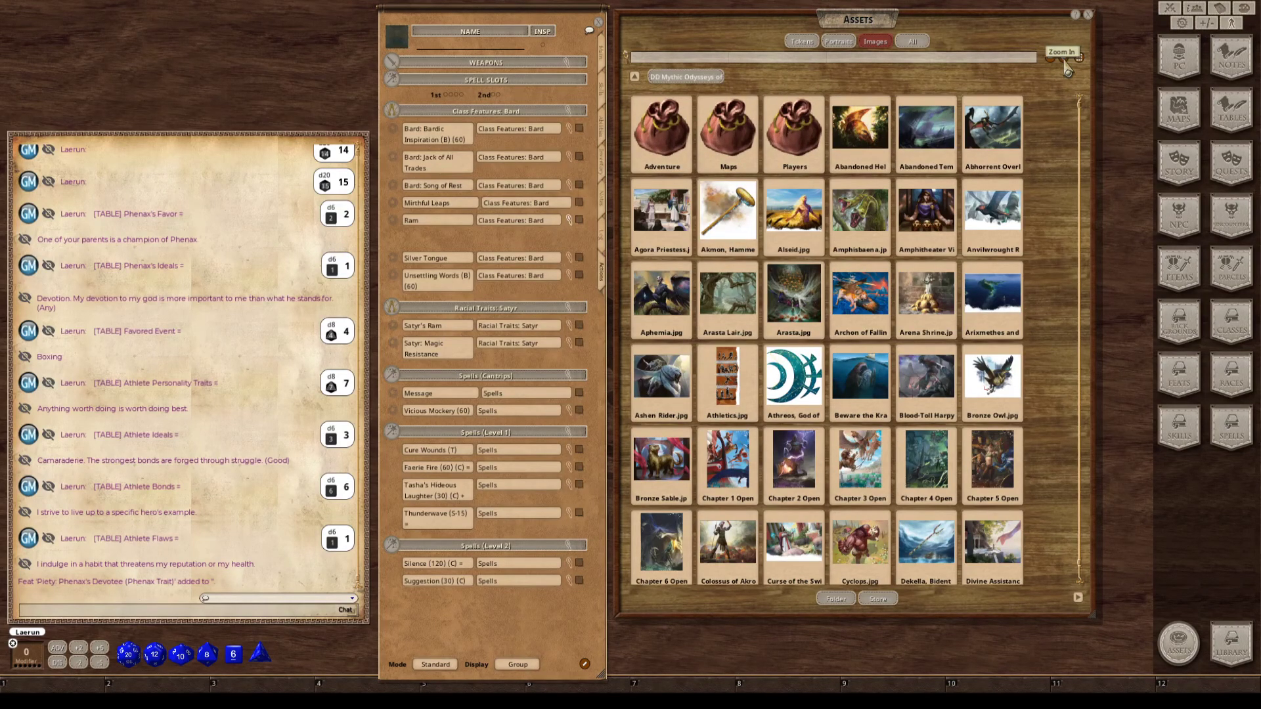
click(1064, 59)
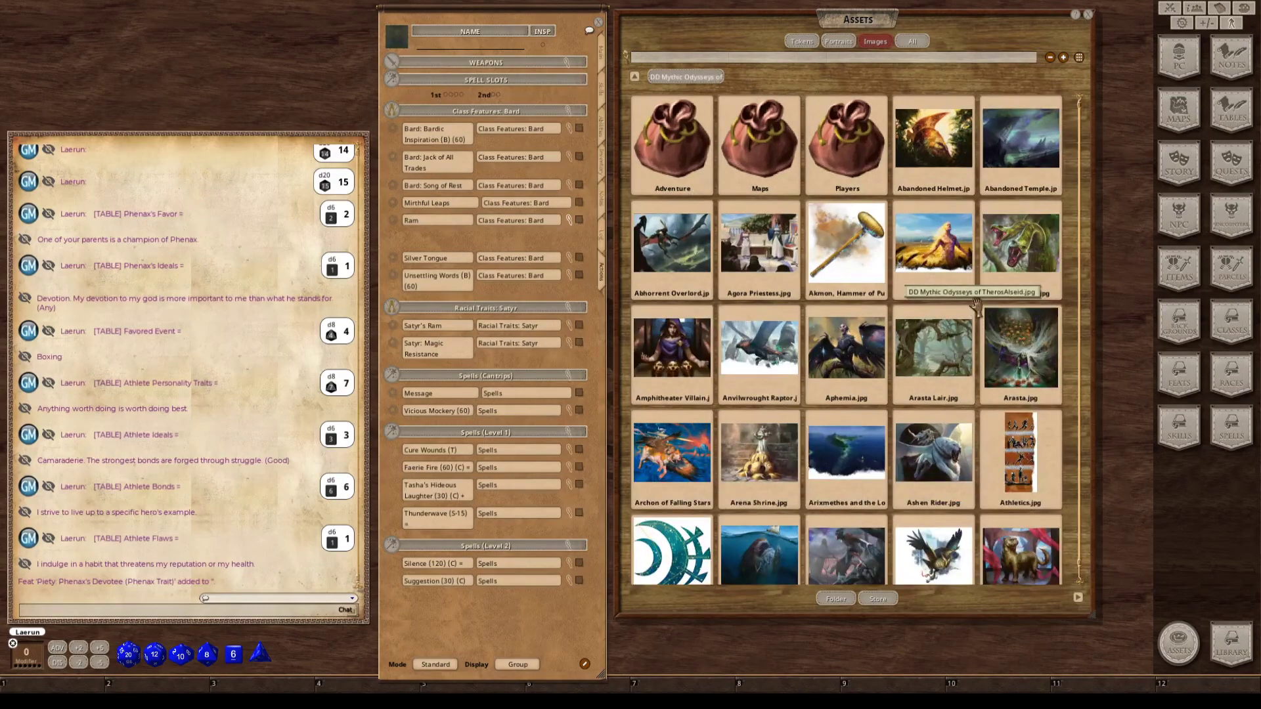
scroll(977, 306, down, 3)
scroll(977, 306, down, 8)
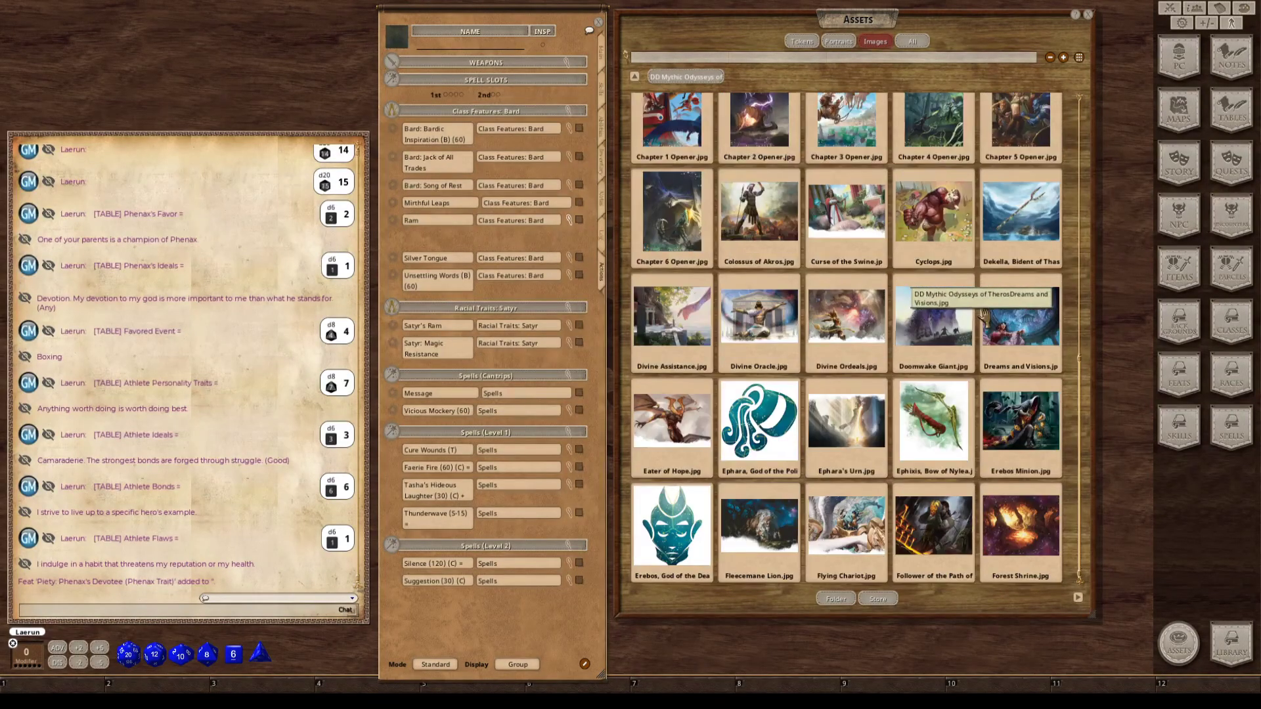
scroll(982, 314, up, 6)
scroll(984, 317, up, 3)
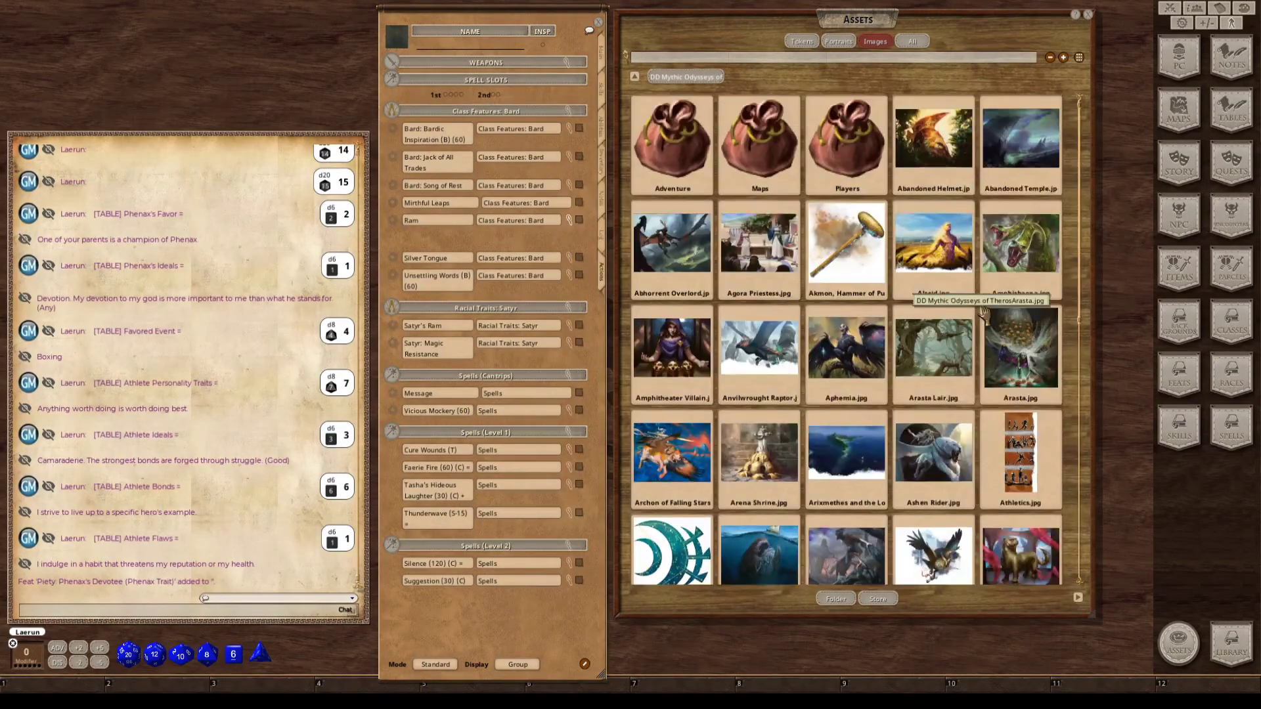
Check the contents of the Players and Adventure subfolders in the Theros image assets.
double_click(847, 155)
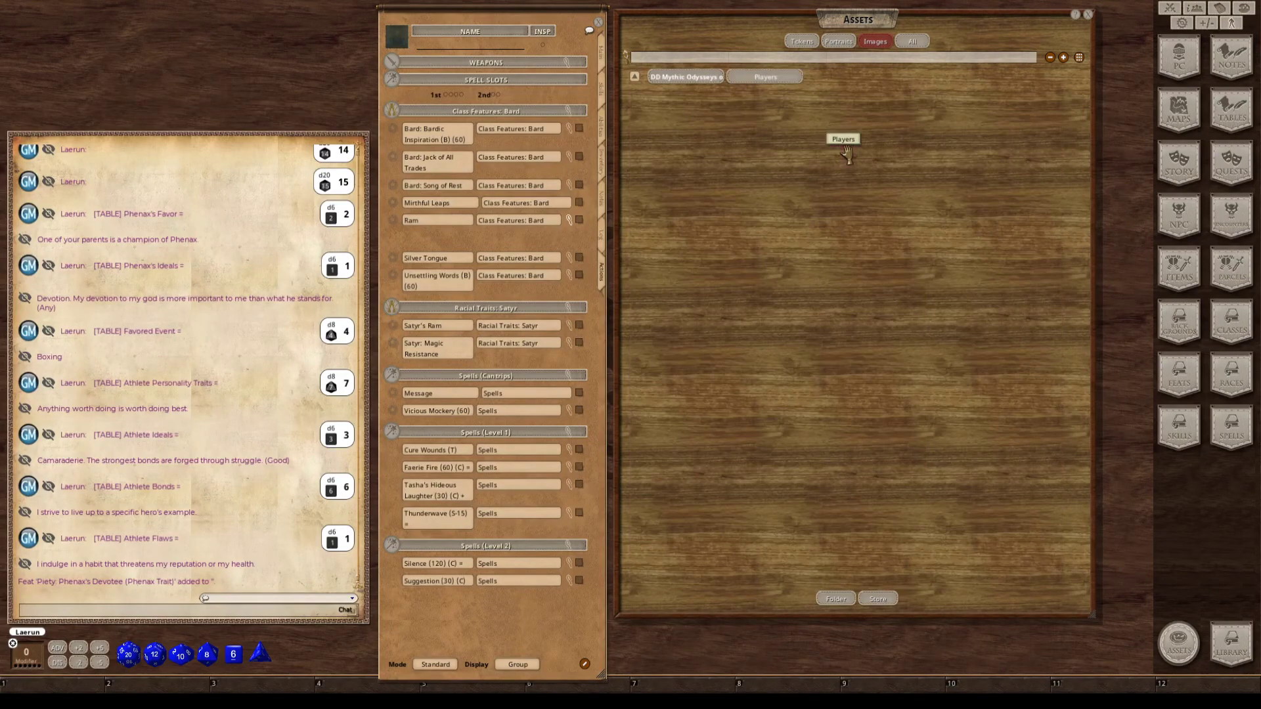
click(682, 79)
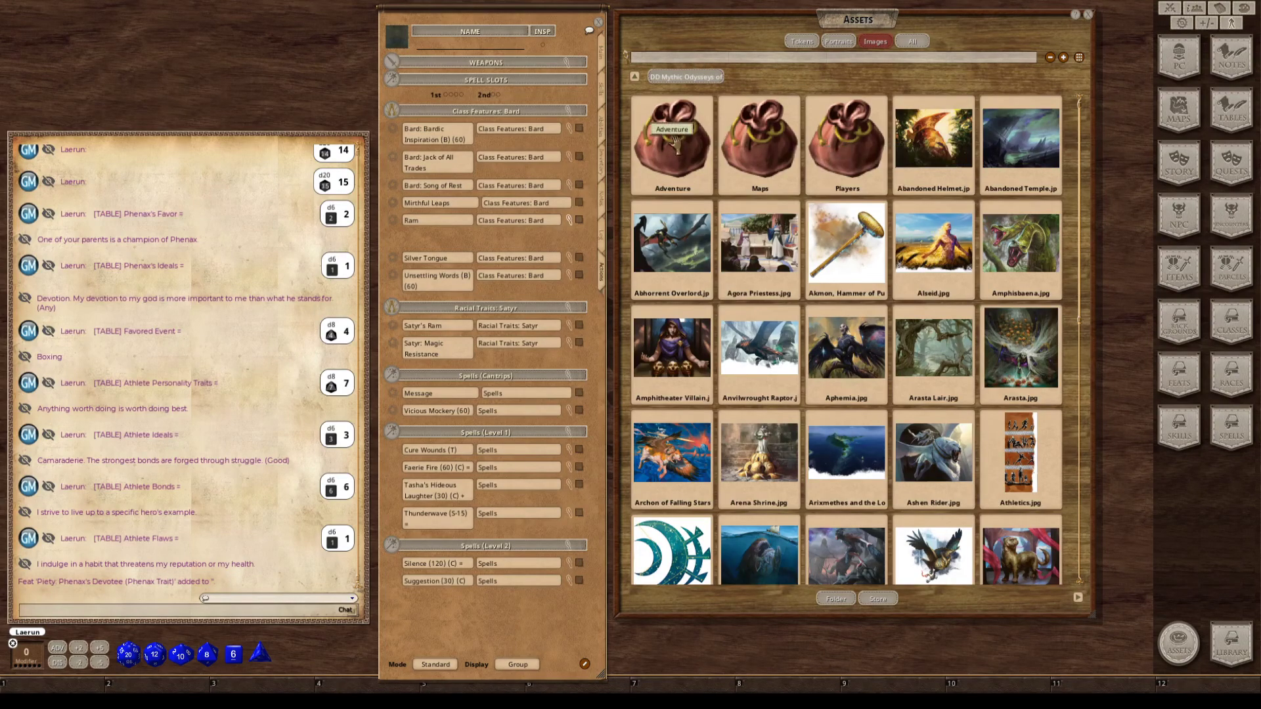
click(672, 134)
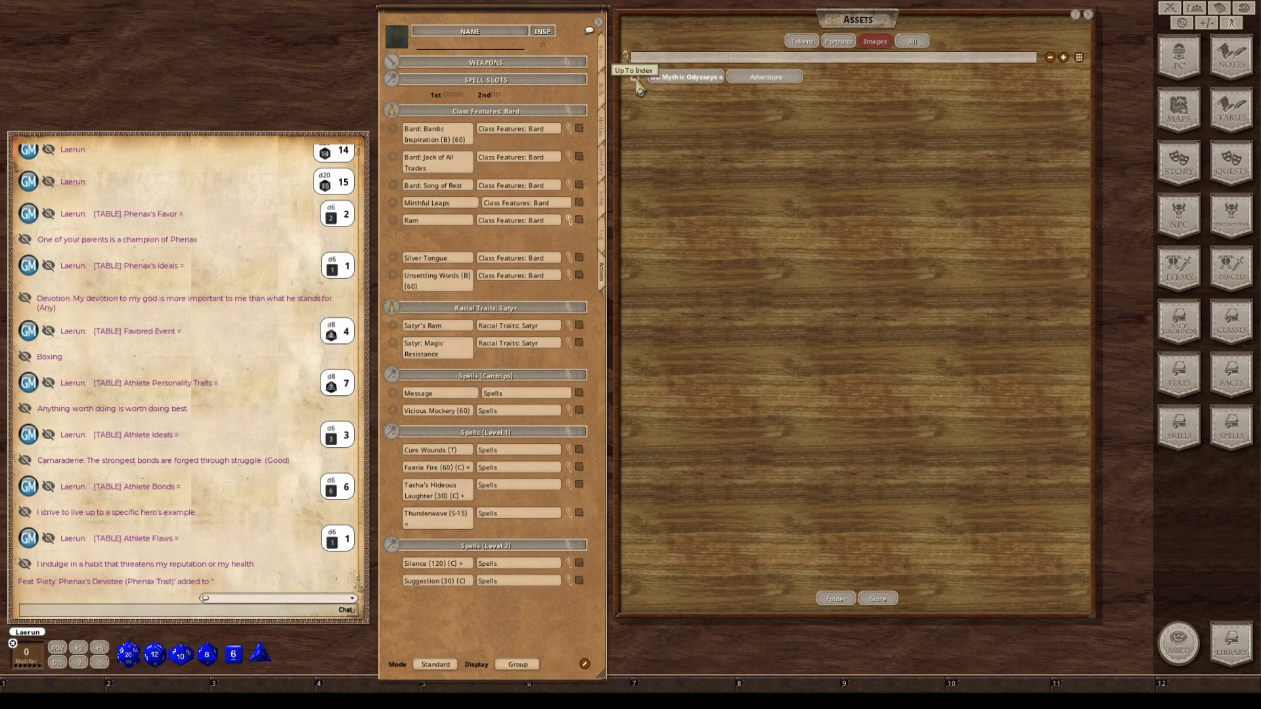
Return from the Theros subfolders to the asset folder index and find the DD Mythic Odysseys of Theros folders.
click(666, 82)
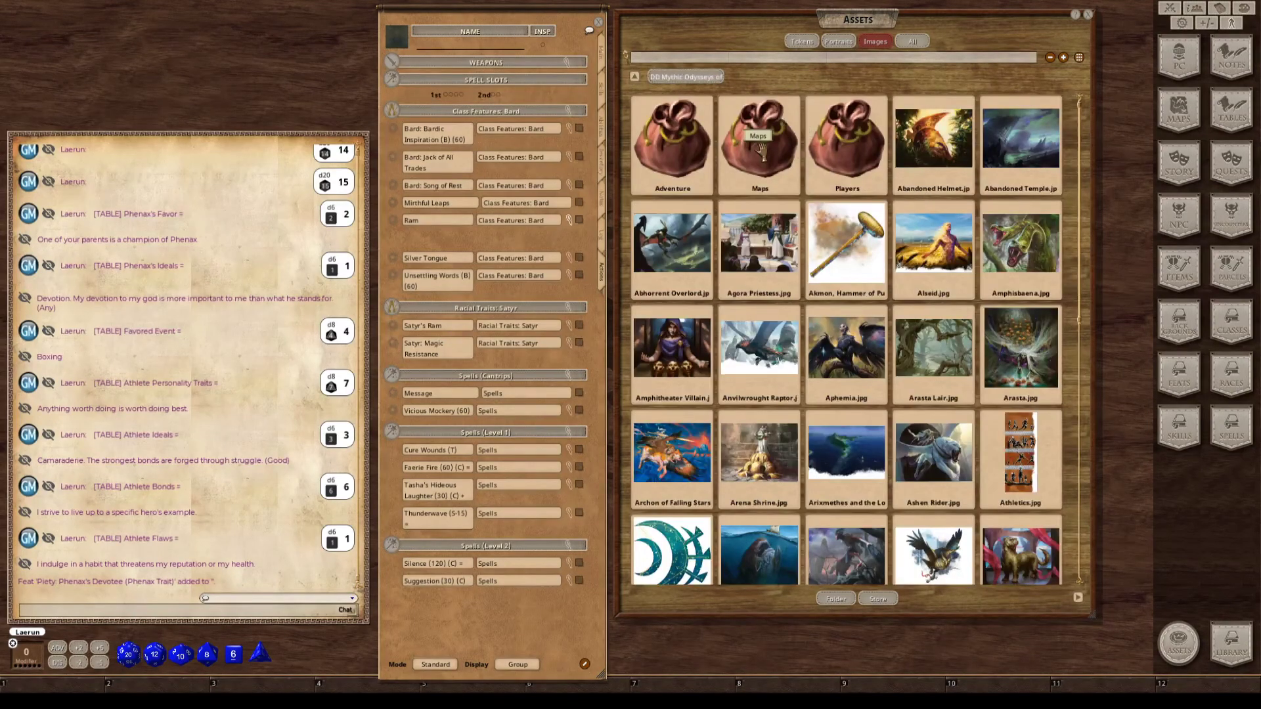
click(763, 157)
click(635, 77)
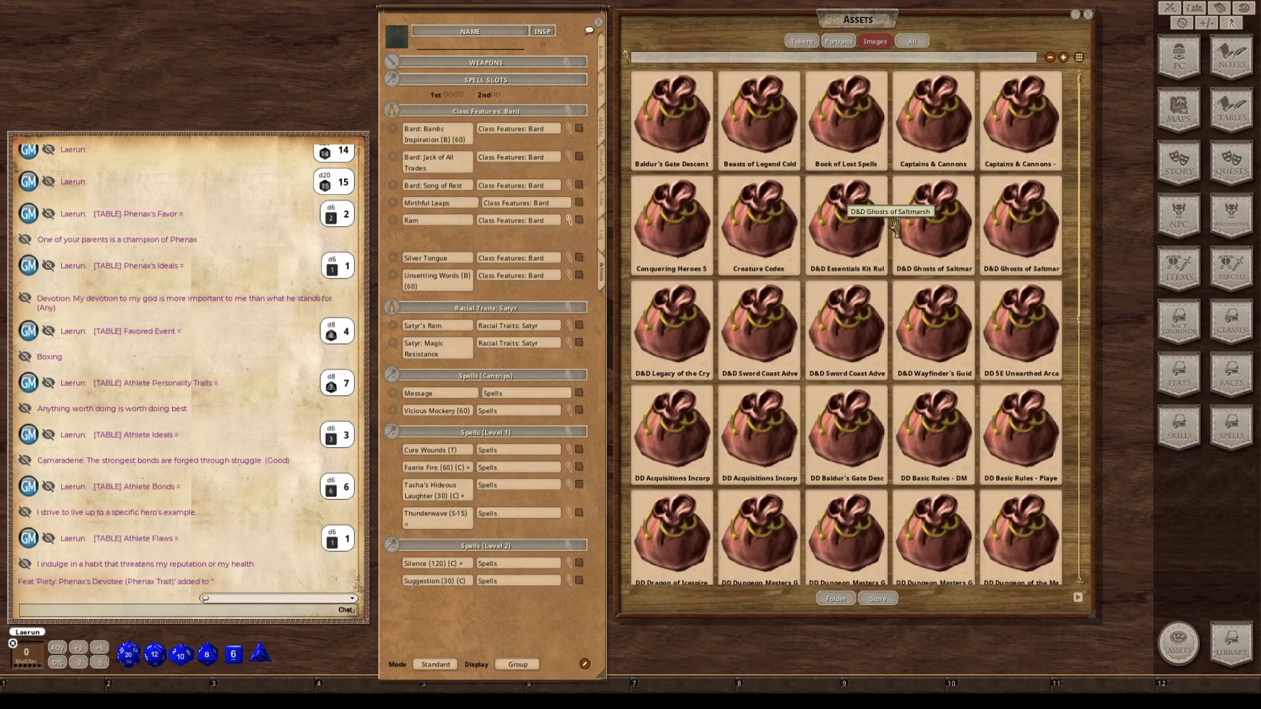
key(ctrl)
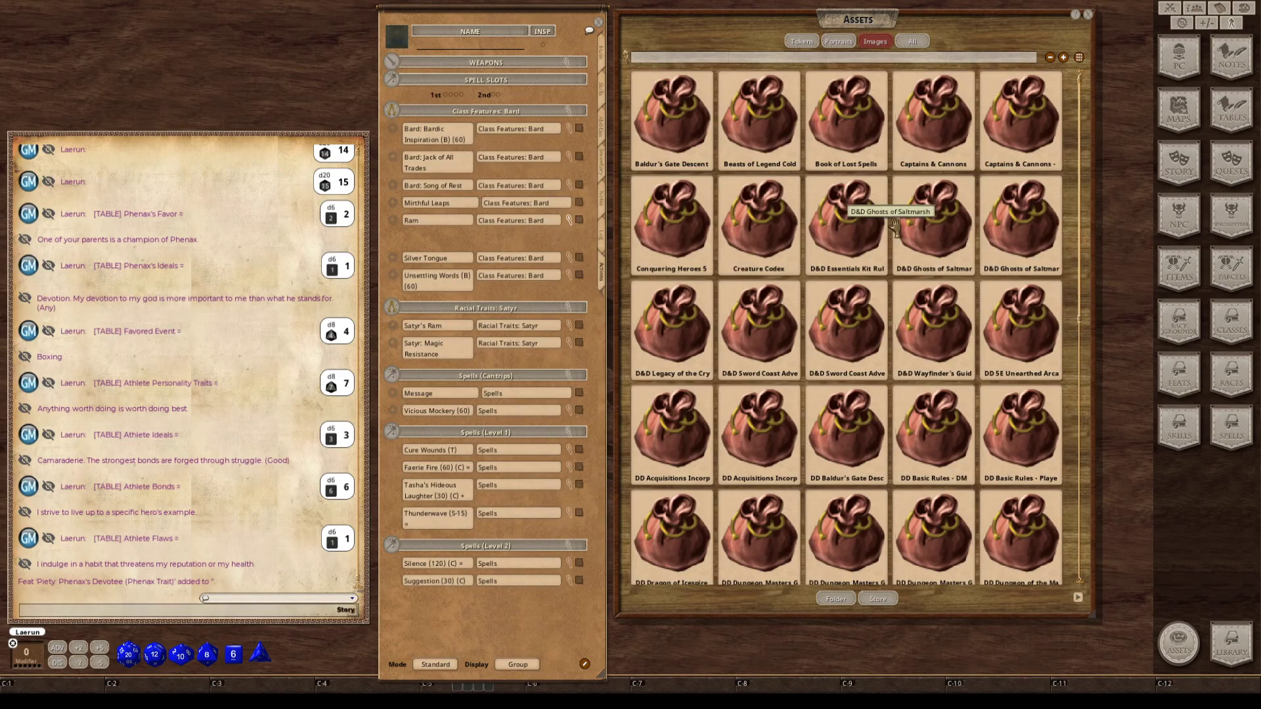
key(ctrl)
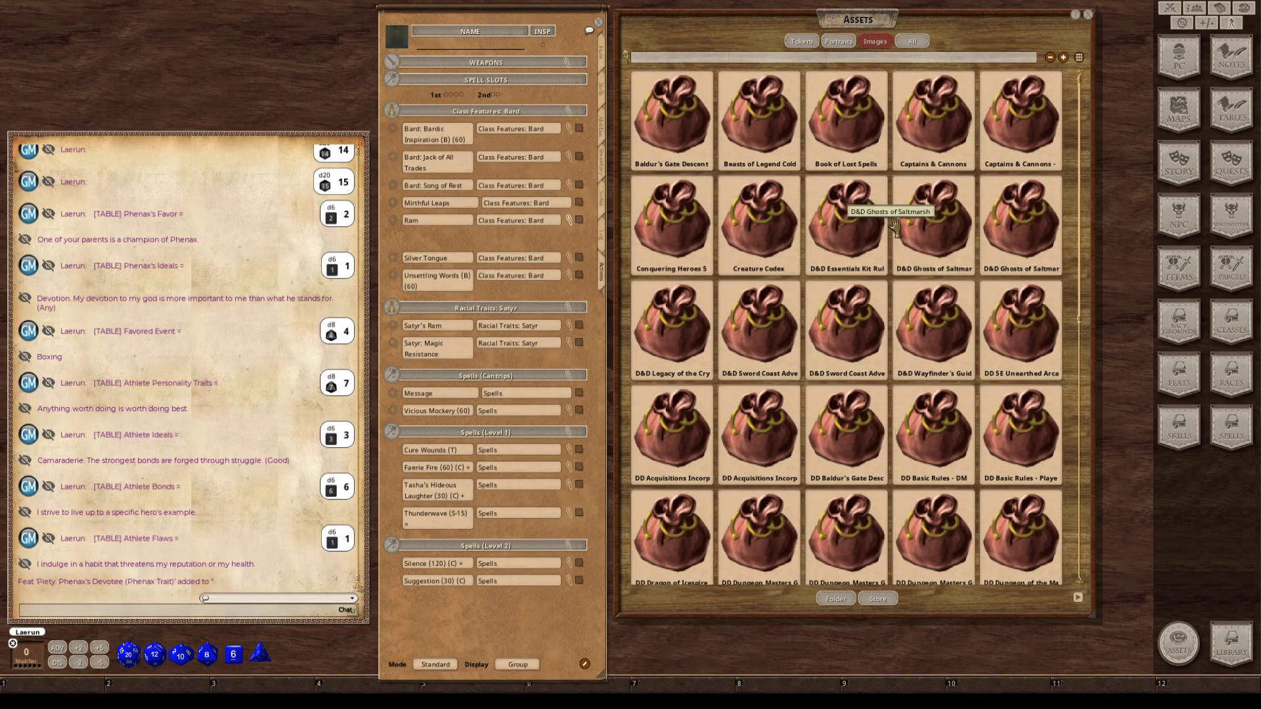
scroll(897, 361, down, 4)
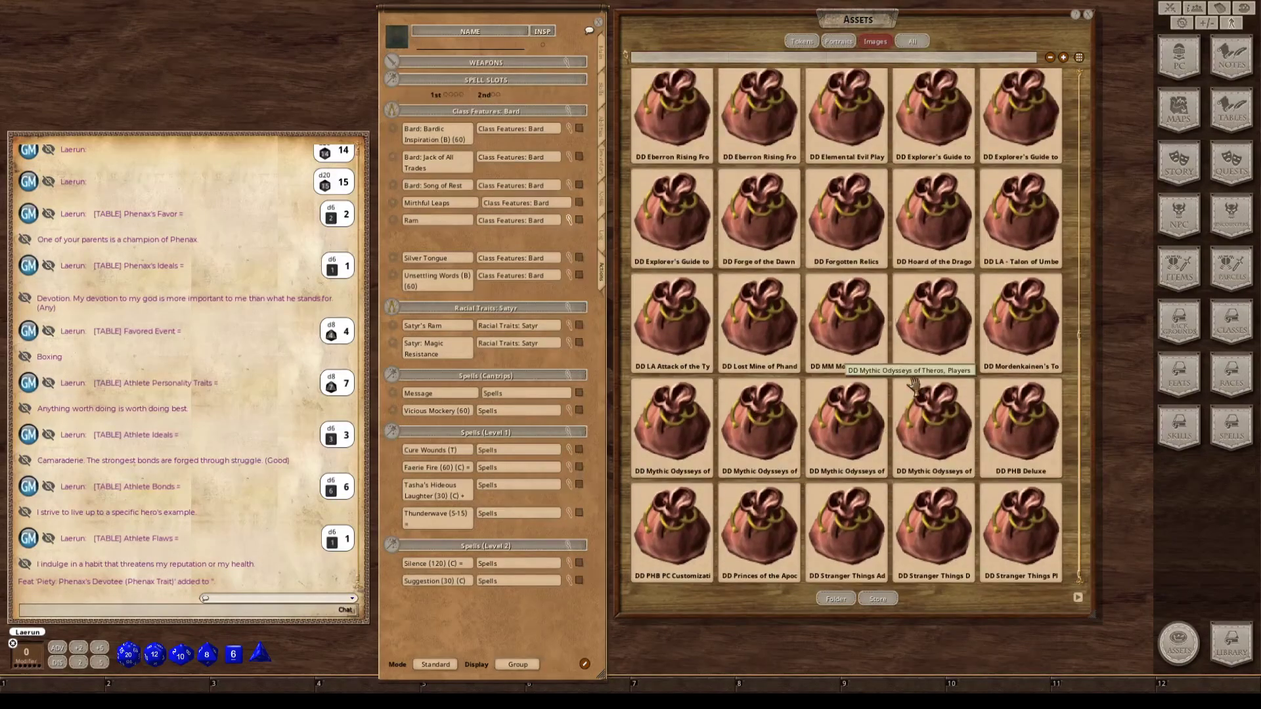
scroll(897, 361, down, 1)
scroll(913, 359, down, 1)
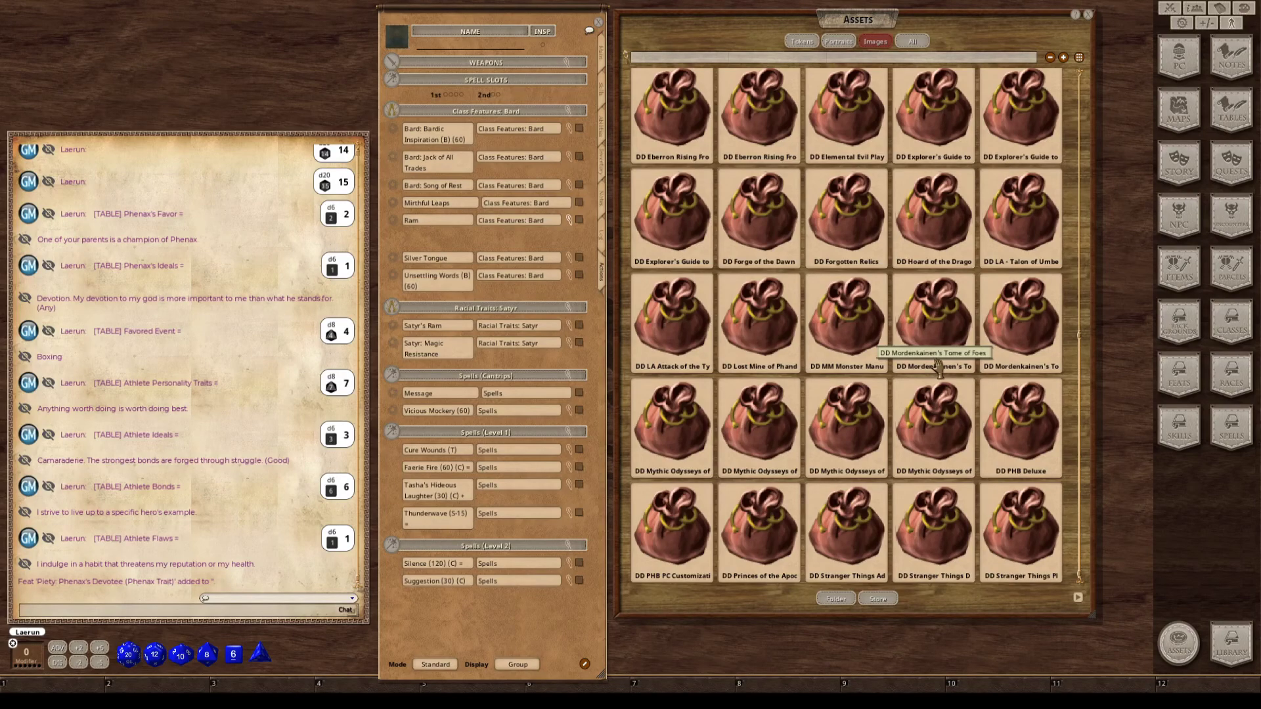
key(ctrl)
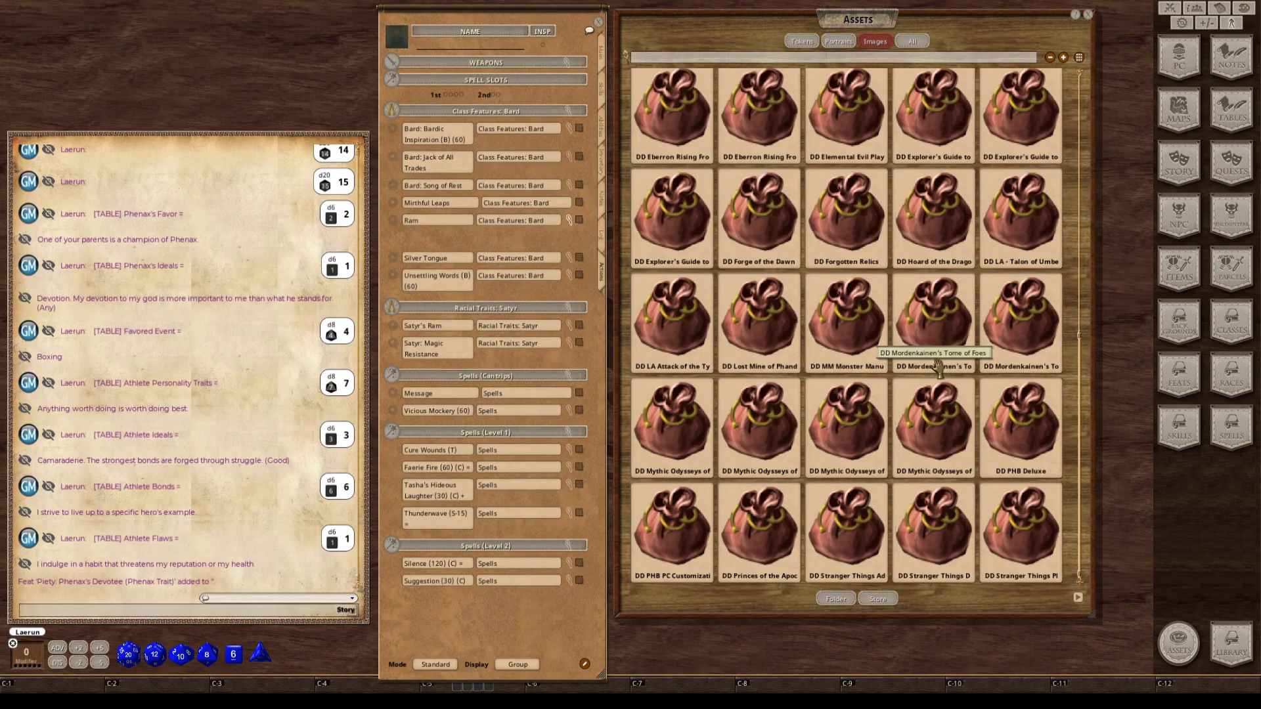
key(ctrl)
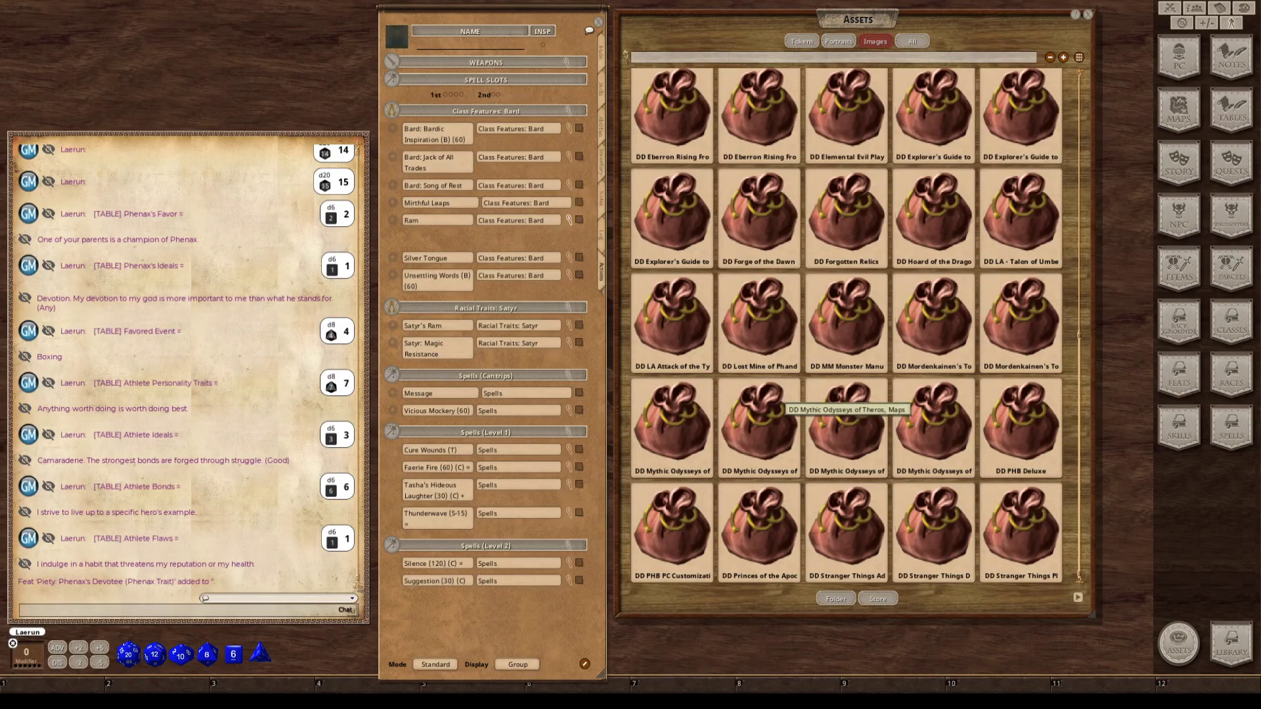
Open the DD Mythic Odysseys of Theros Maps folder and skim through all its map thumbnails.
click(854, 425)
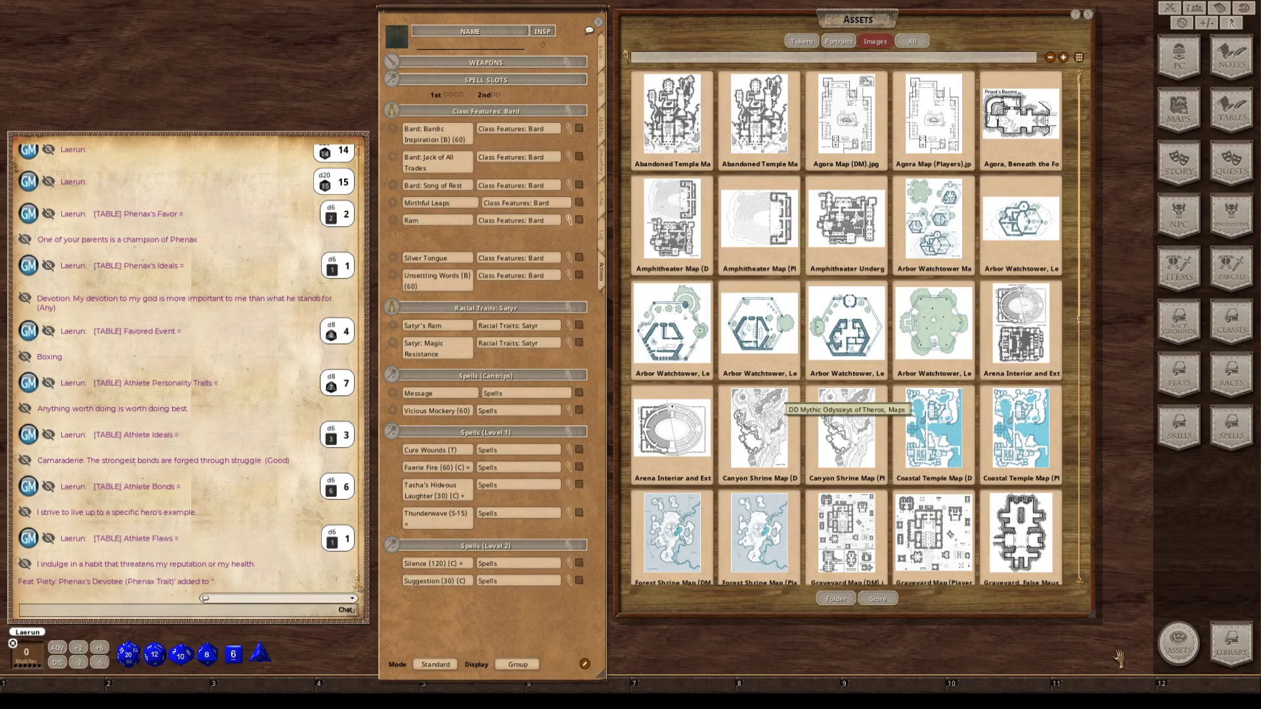
scroll(873, 427, down, 10)
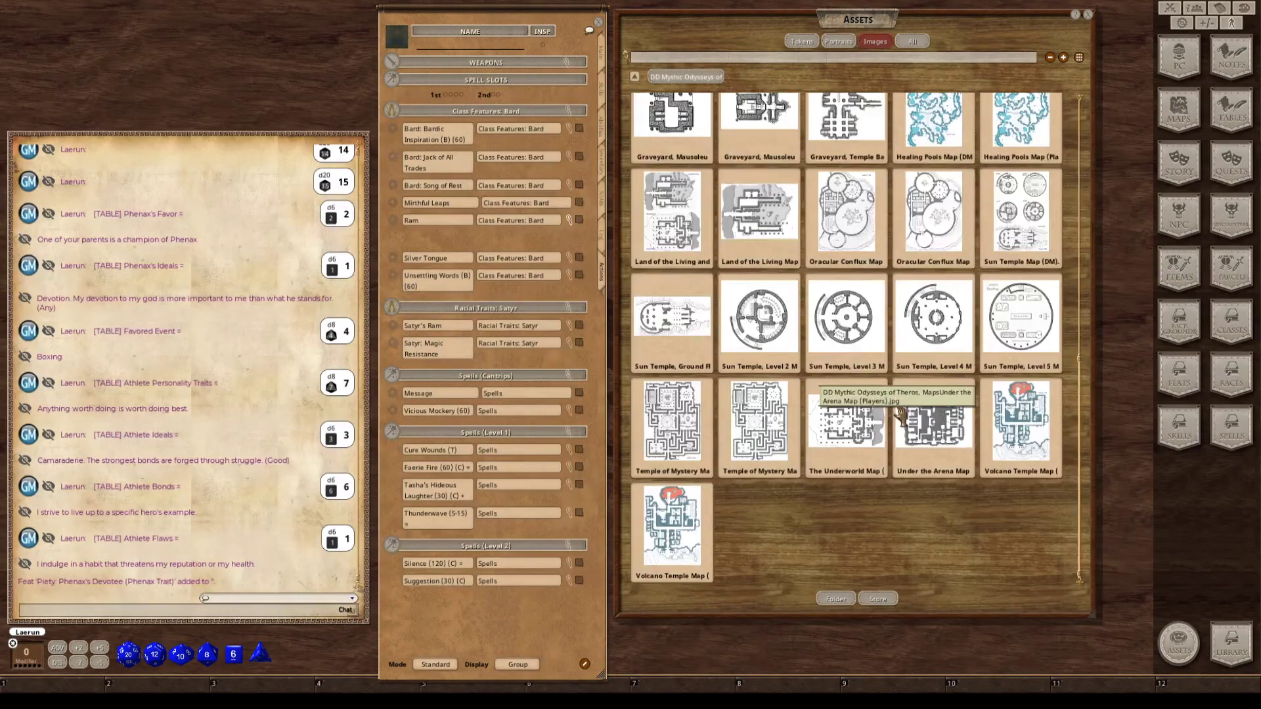
scroll(902, 415, up, 6)
scroll(902, 415, up, 5)
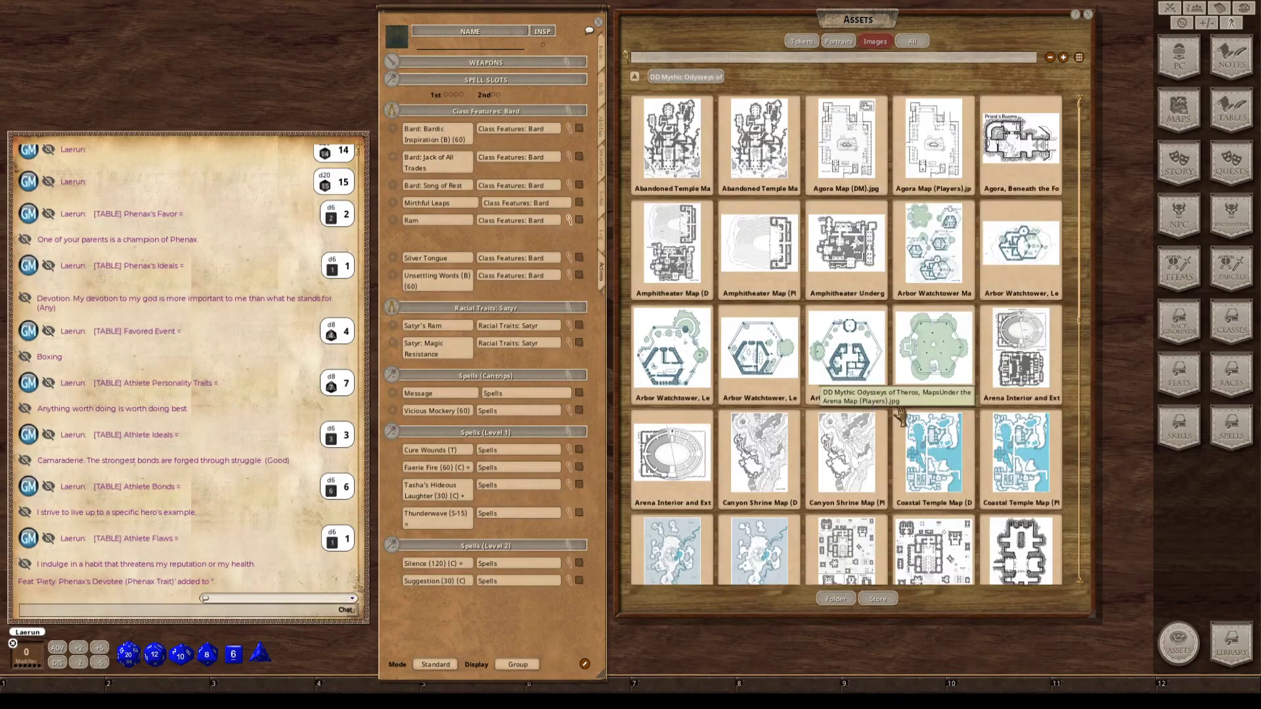
Reopen the images and maps list, open the Bronze Owl and Medomai images, and place them side by side along the tabletop's upper edge.
click(1192, 131)
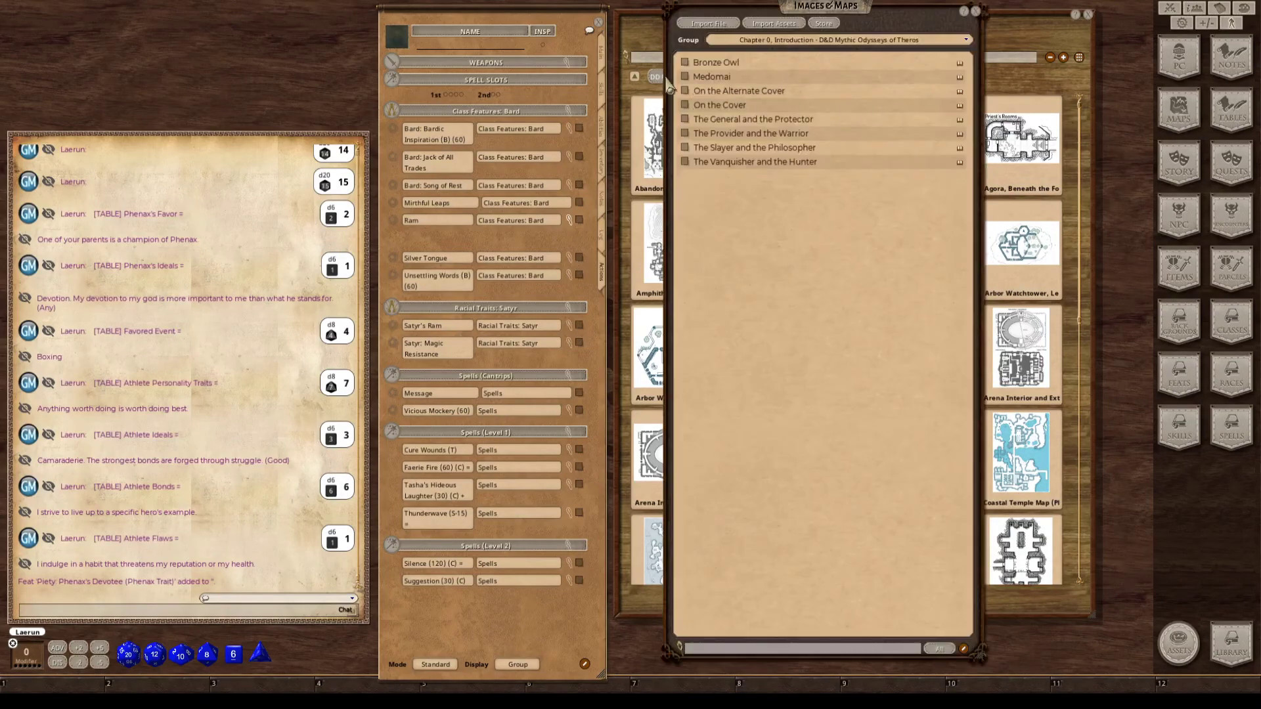
click(686, 64)
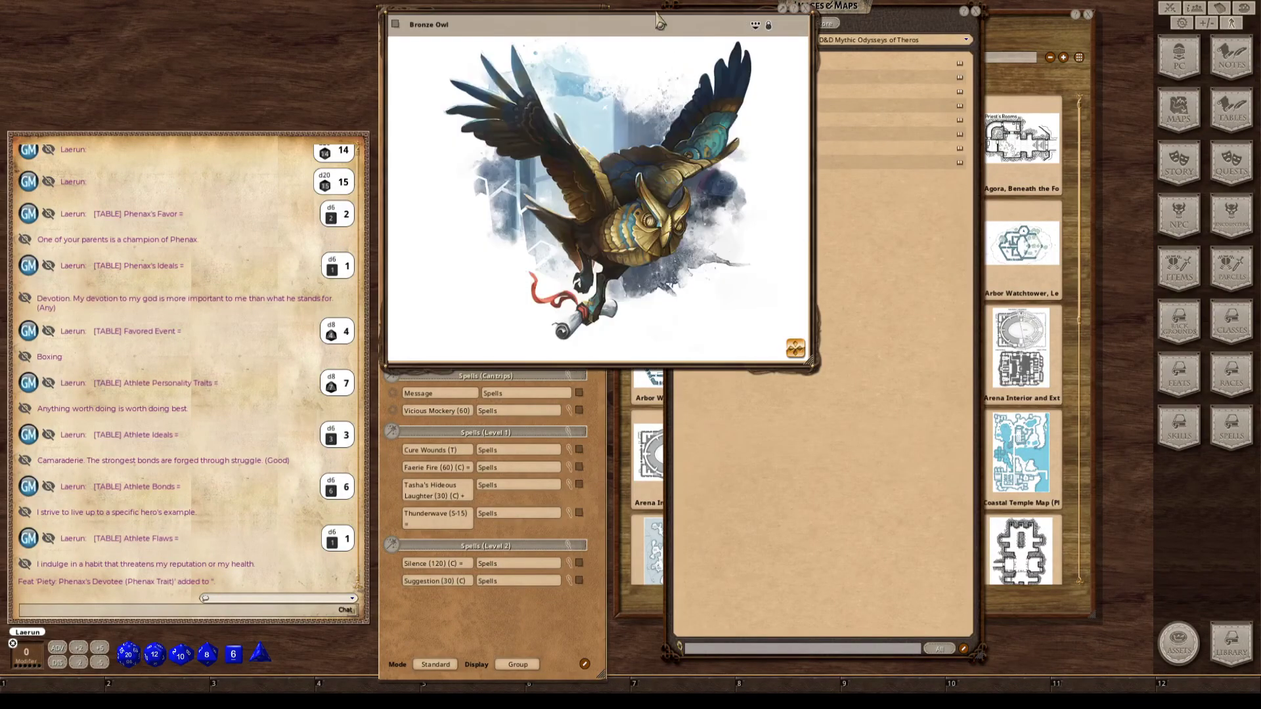
drag(660, 18, 387, 79)
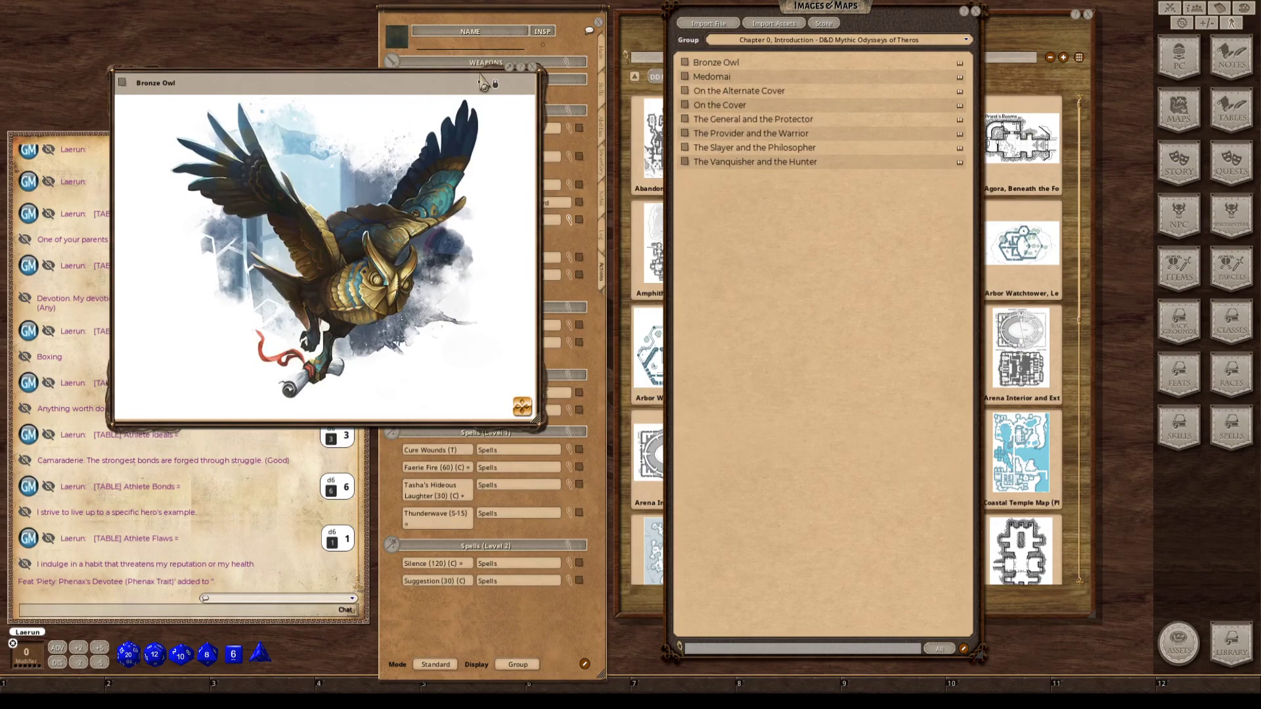
click(690, 77)
drag(647, 125, 643, 96)
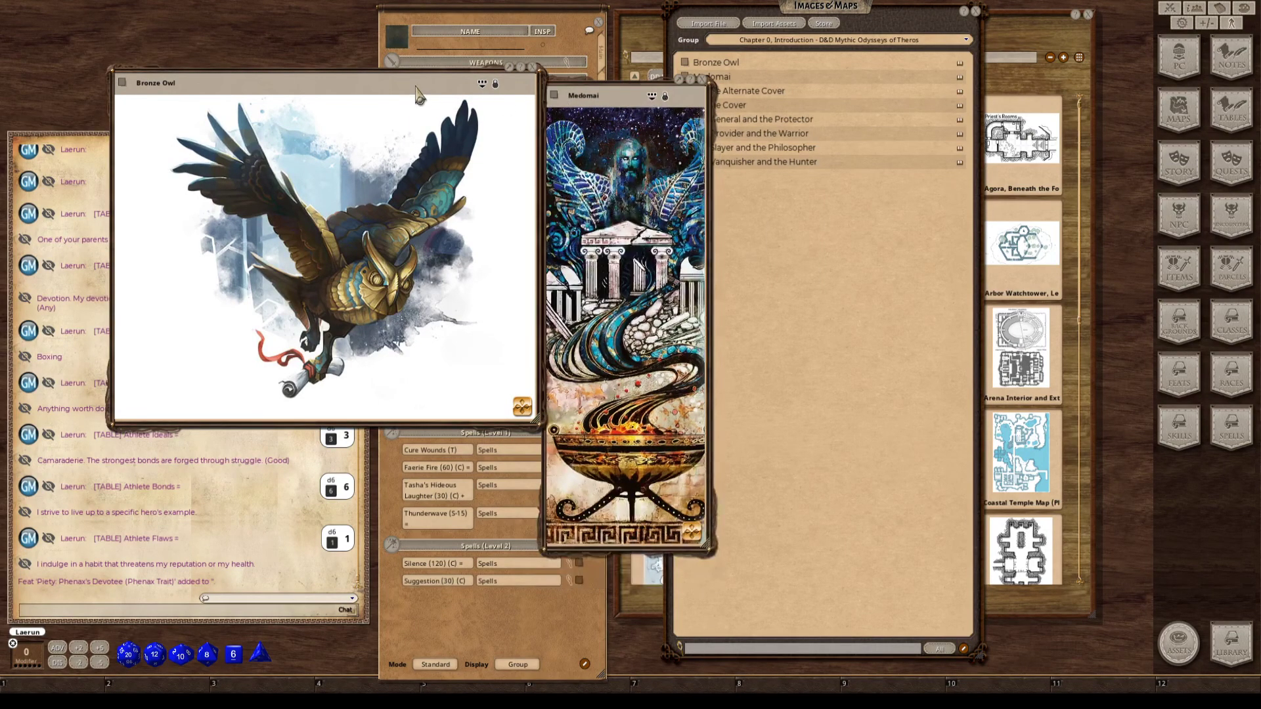
drag(420, 85, 327, 16)
drag(609, 97, 528, 18)
Open the On the Alternate Cover image beside Medomai, enlarge its window, and move the images and maps list clear of the artwork.
click(685, 92)
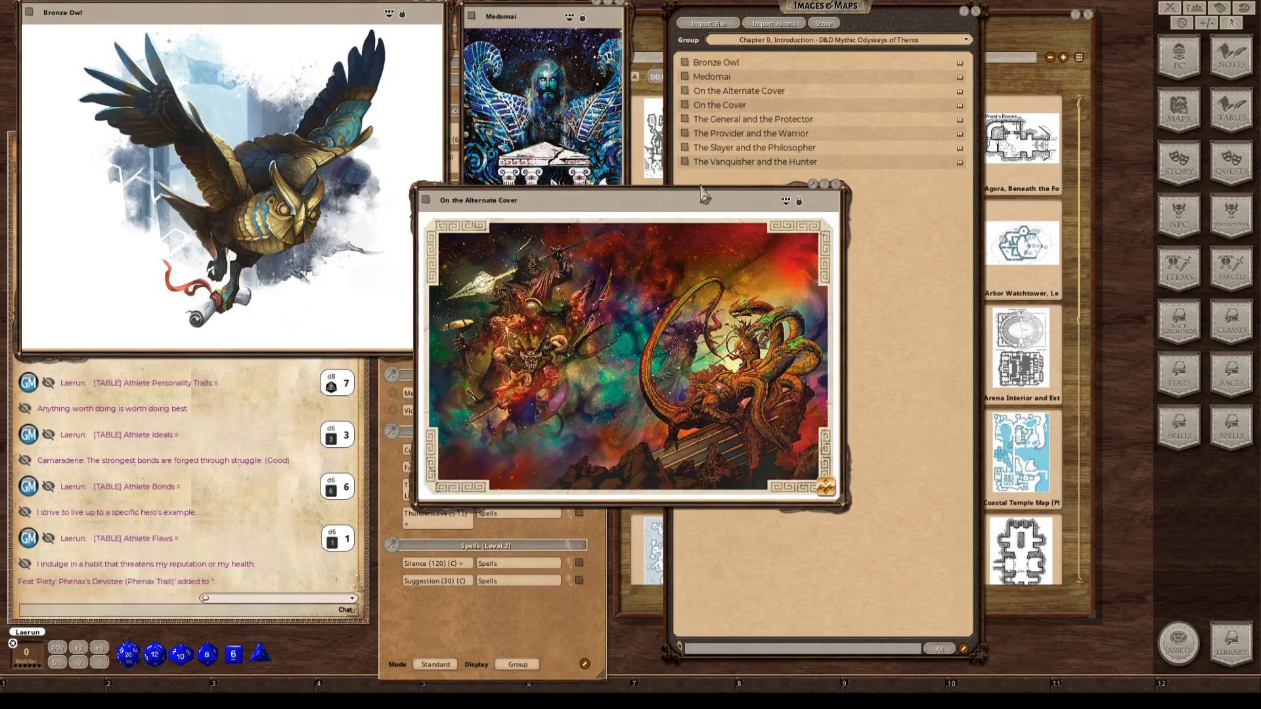
drag(712, 186, 938, 46)
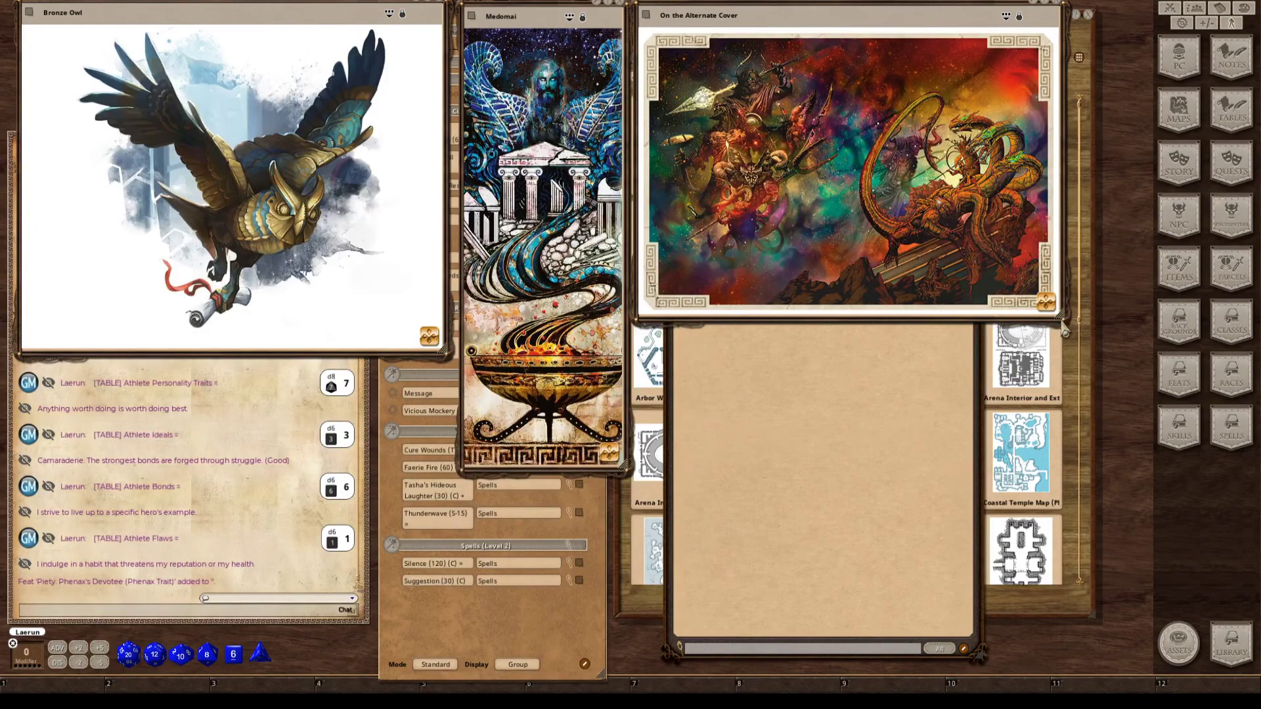
mouse_move(1064, 331)
mouse_down()
mouse_move(1092, 338)
mouse_move(1056, 330)
mouse_up()
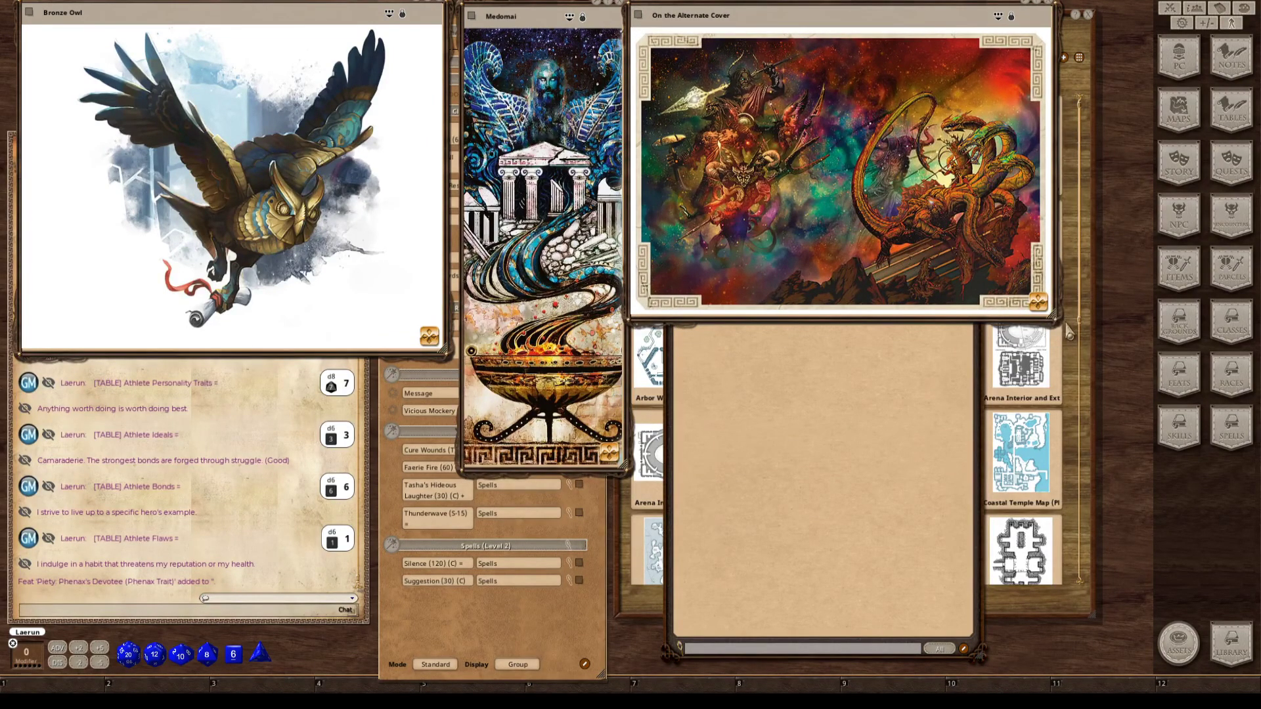
drag(1063, 326, 1147, 394)
click(795, 540)
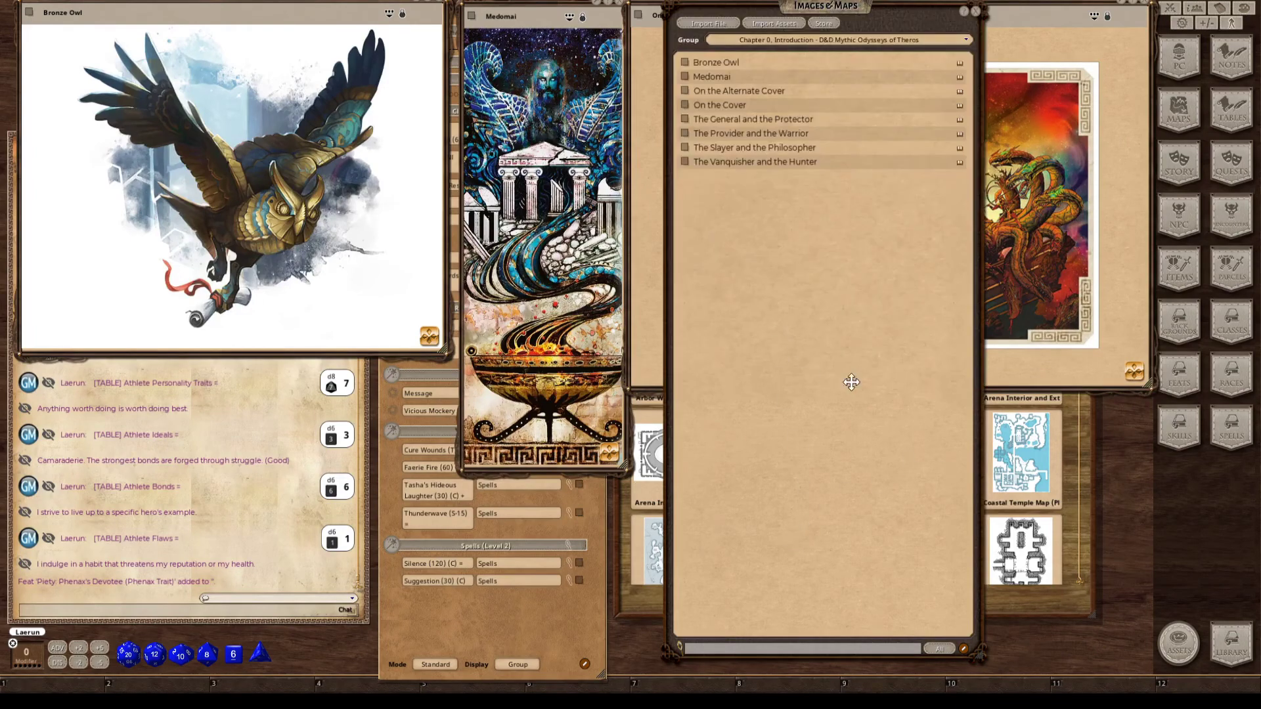
drag(849, 379, 1118, 649)
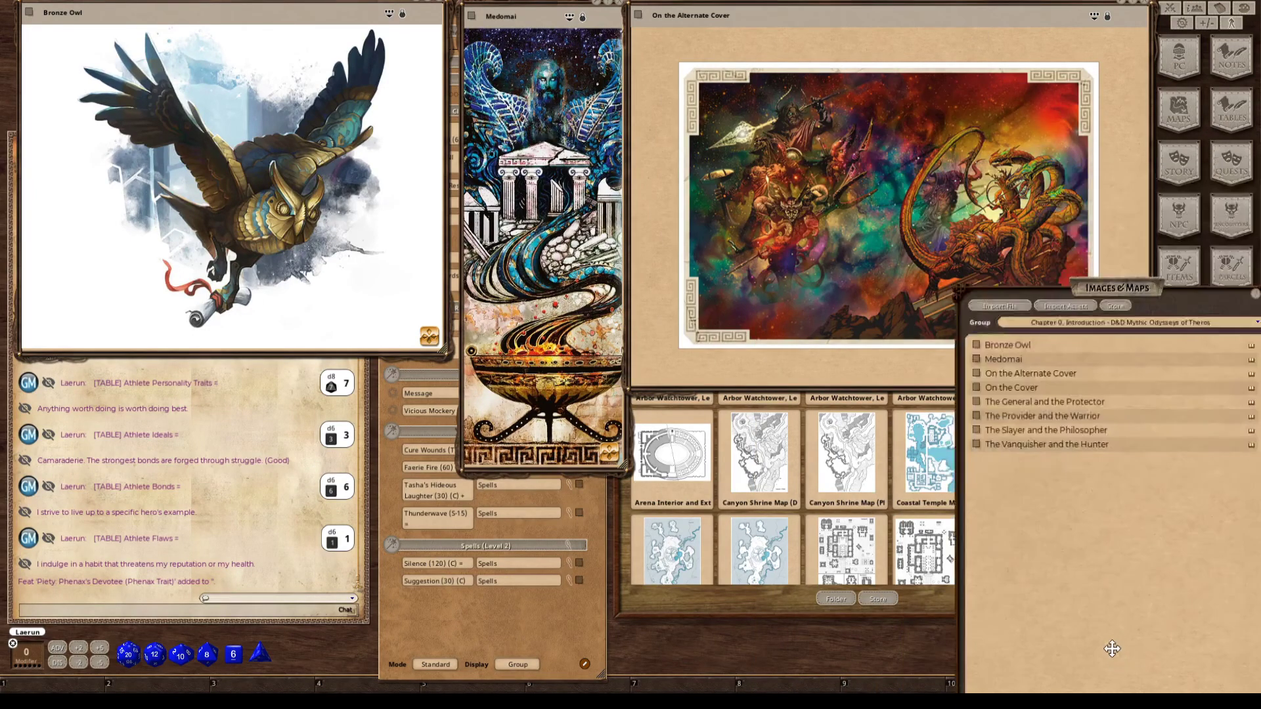
Open the On the Cover and The General and the Protector images and place them next to each other below the first row.
click(976, 392)
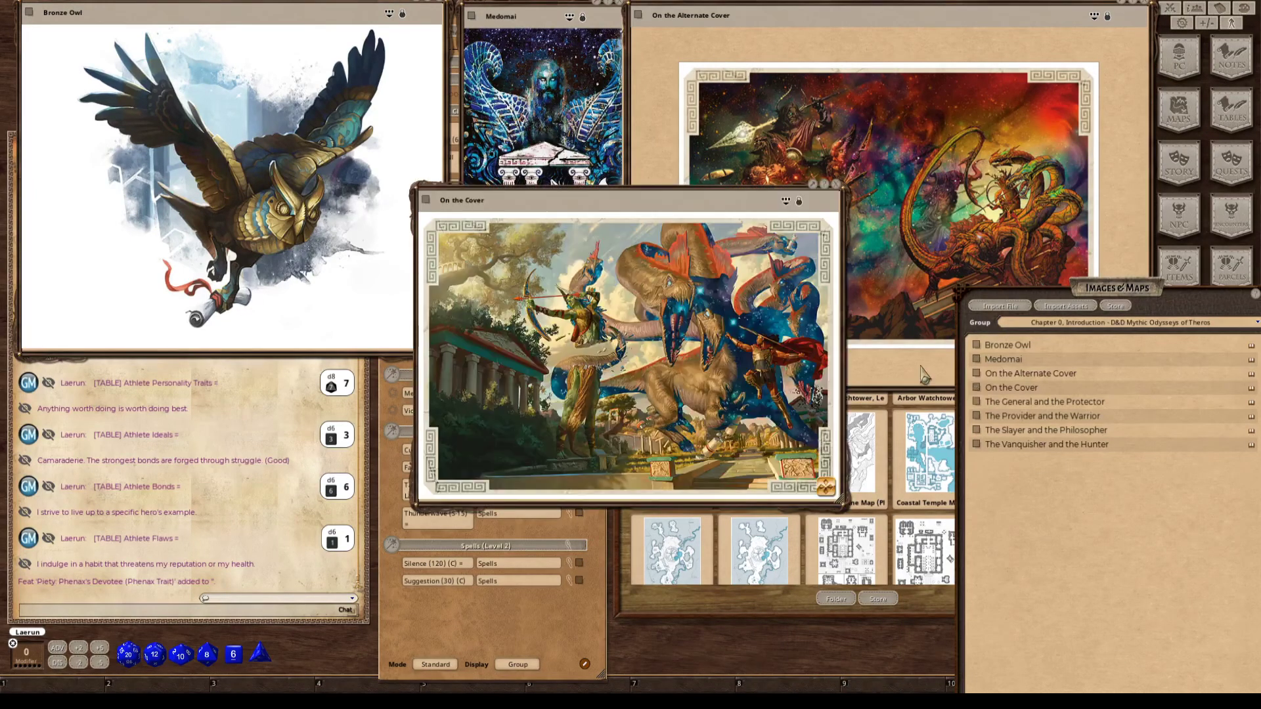
drag(676, 208, 295, 336)
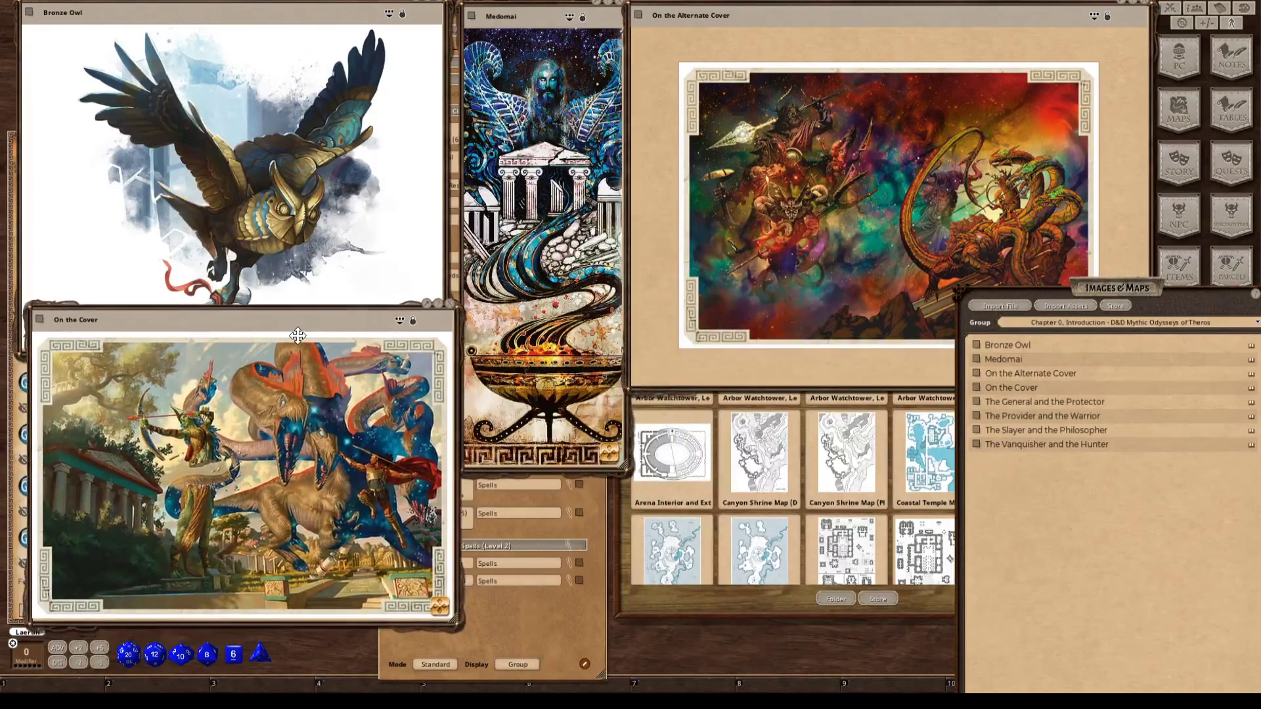
click(976, 402)
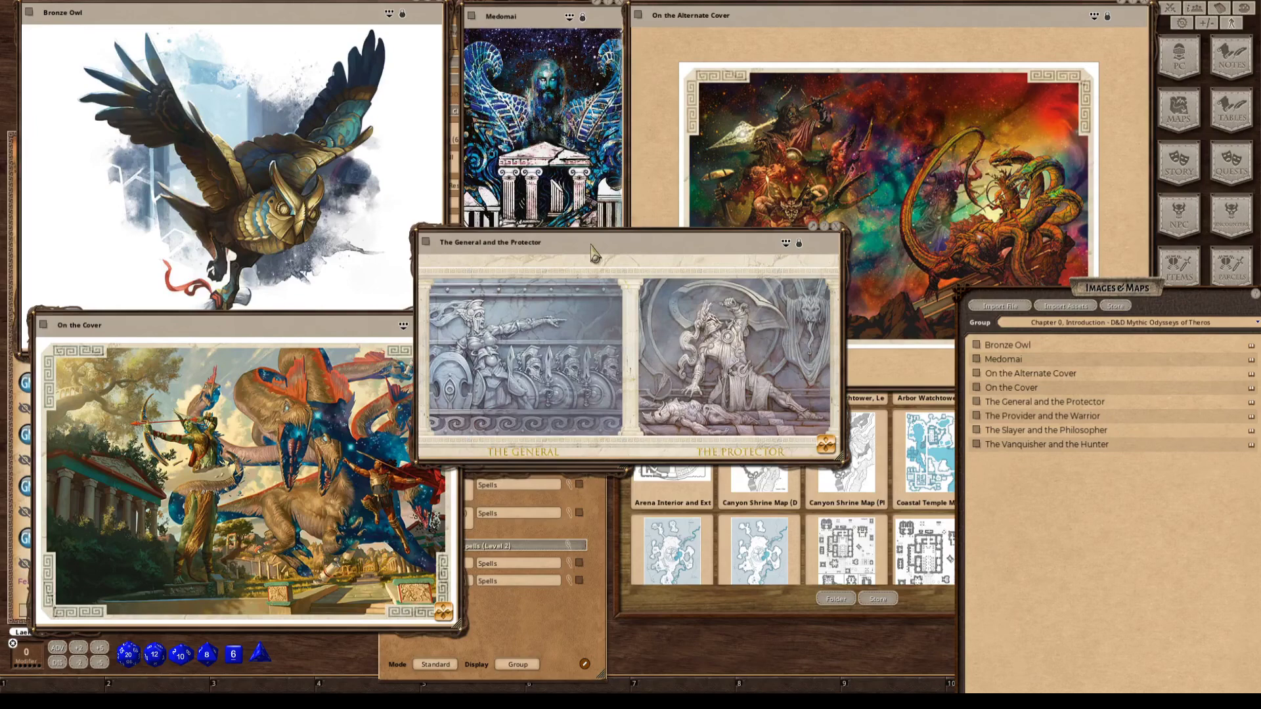
drag(593, 252, 643, 392)
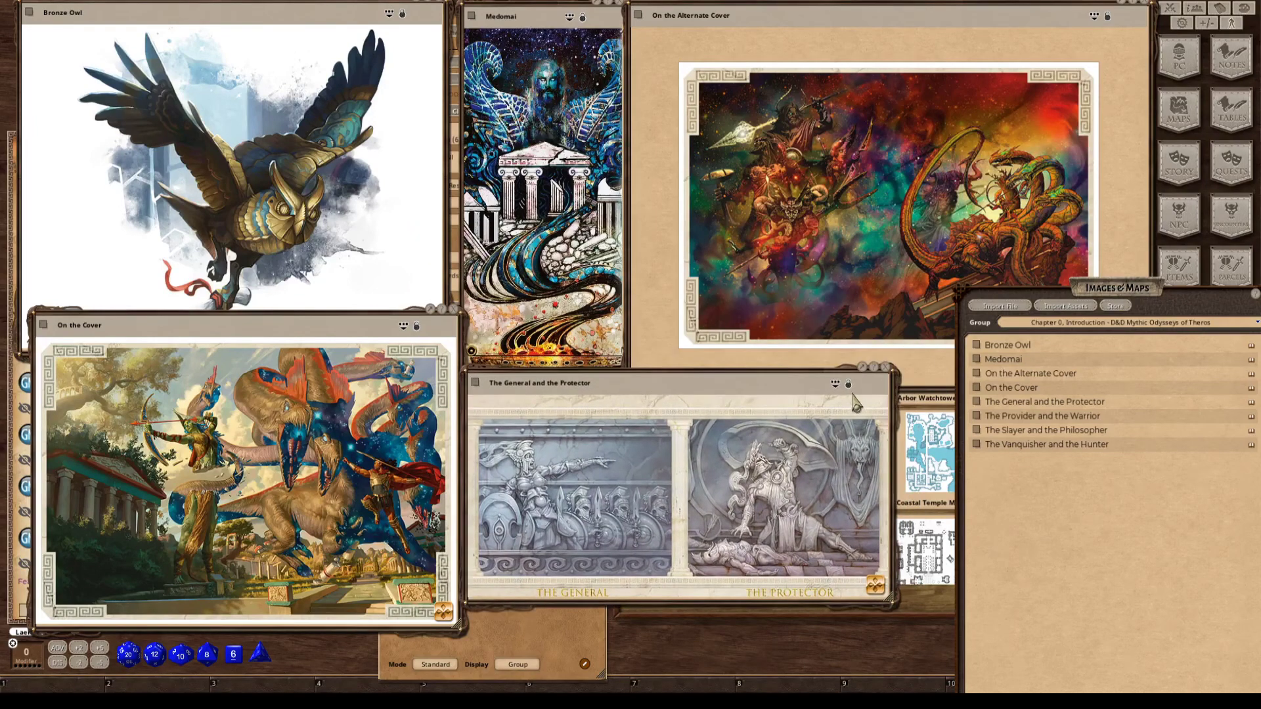
Open The Provider and the Warrior image and stack it below the title bar of The General and the Protector, shifting both windows up.
click(978, 419)
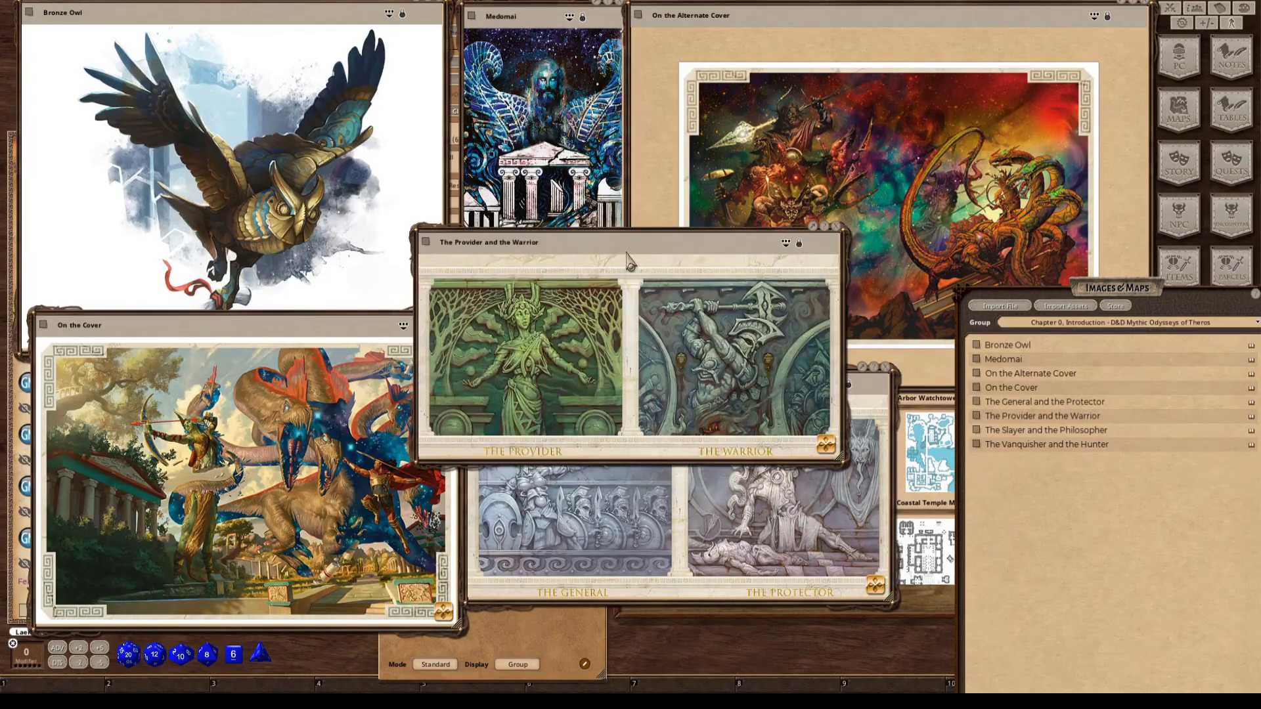
drag(627, 261, 683, 448)
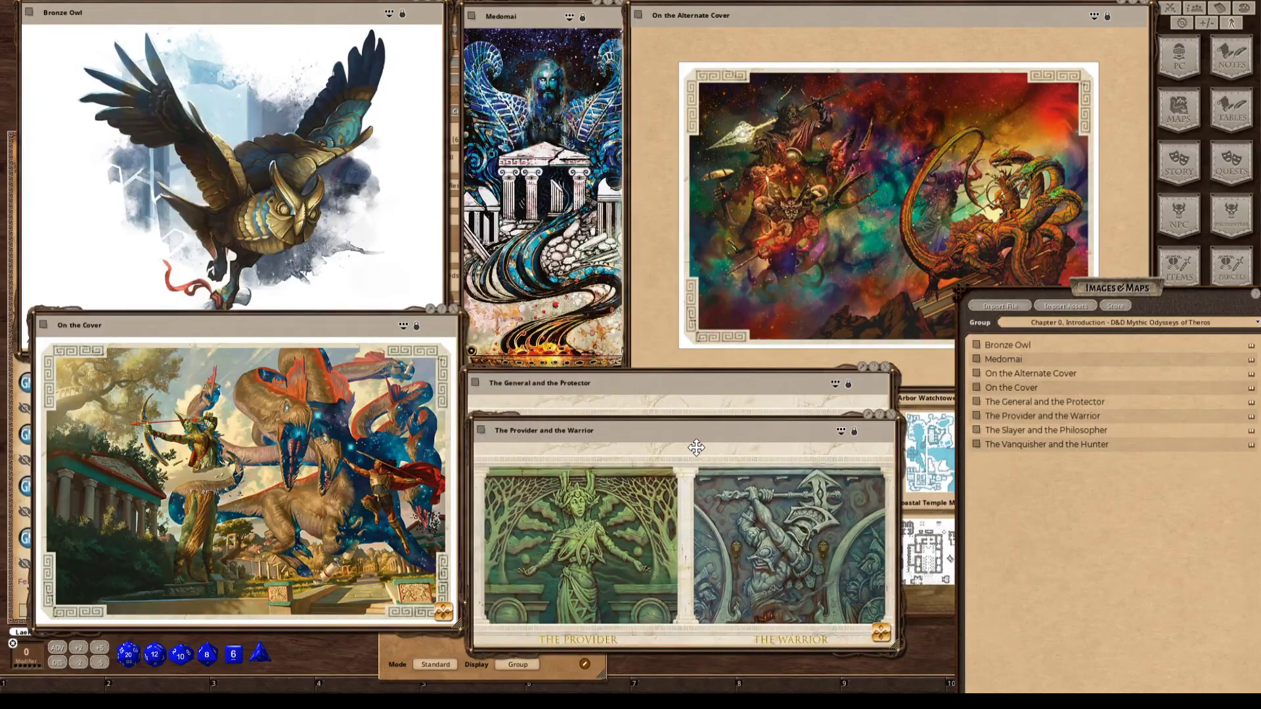
click(685, 388)
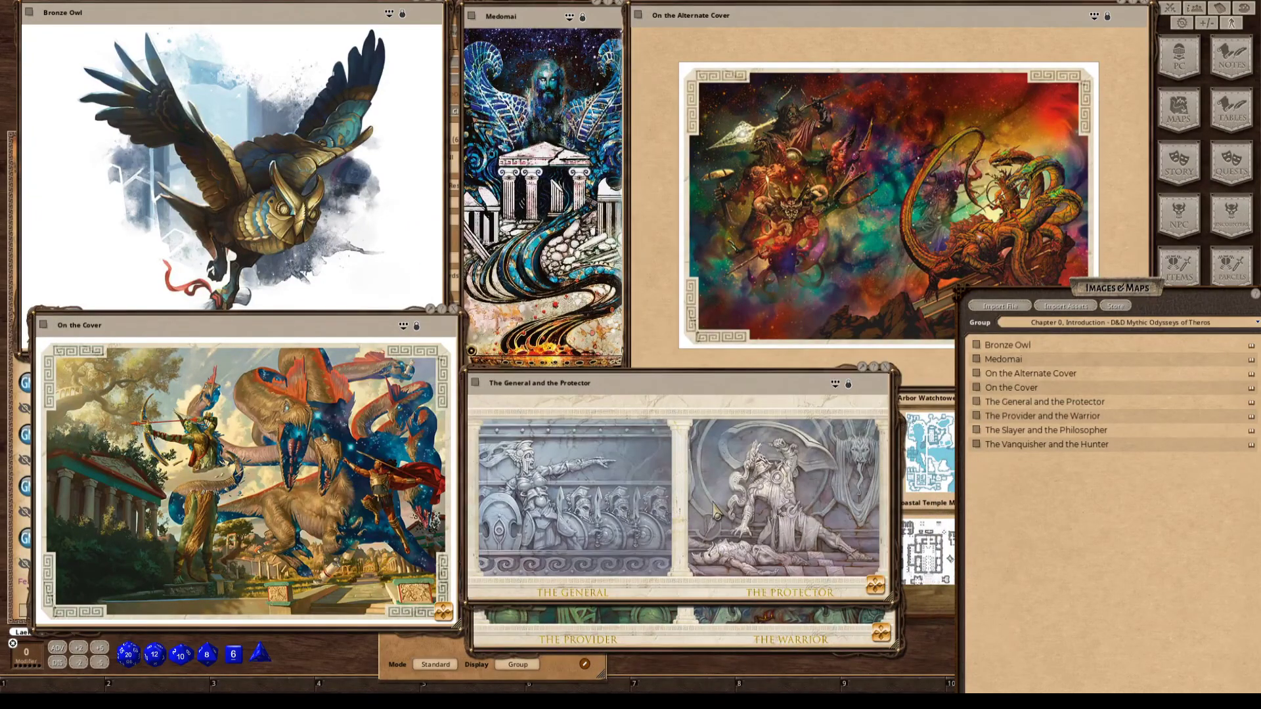
drag(720, 515, 725, 456)
drag(720, 568, 719, 535)
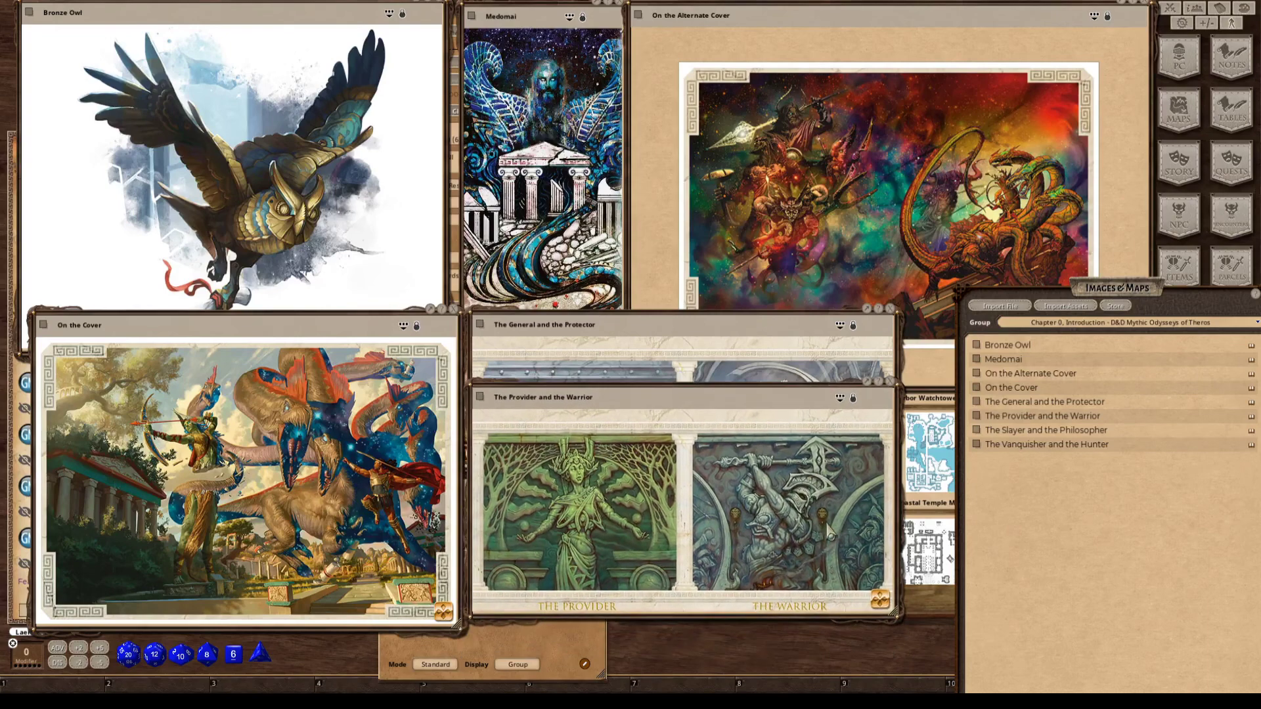
Open The Slayer and the Philosopher and The Vanquisher and the Hunter images and add them to the cascaded stack.
click(976, 430)
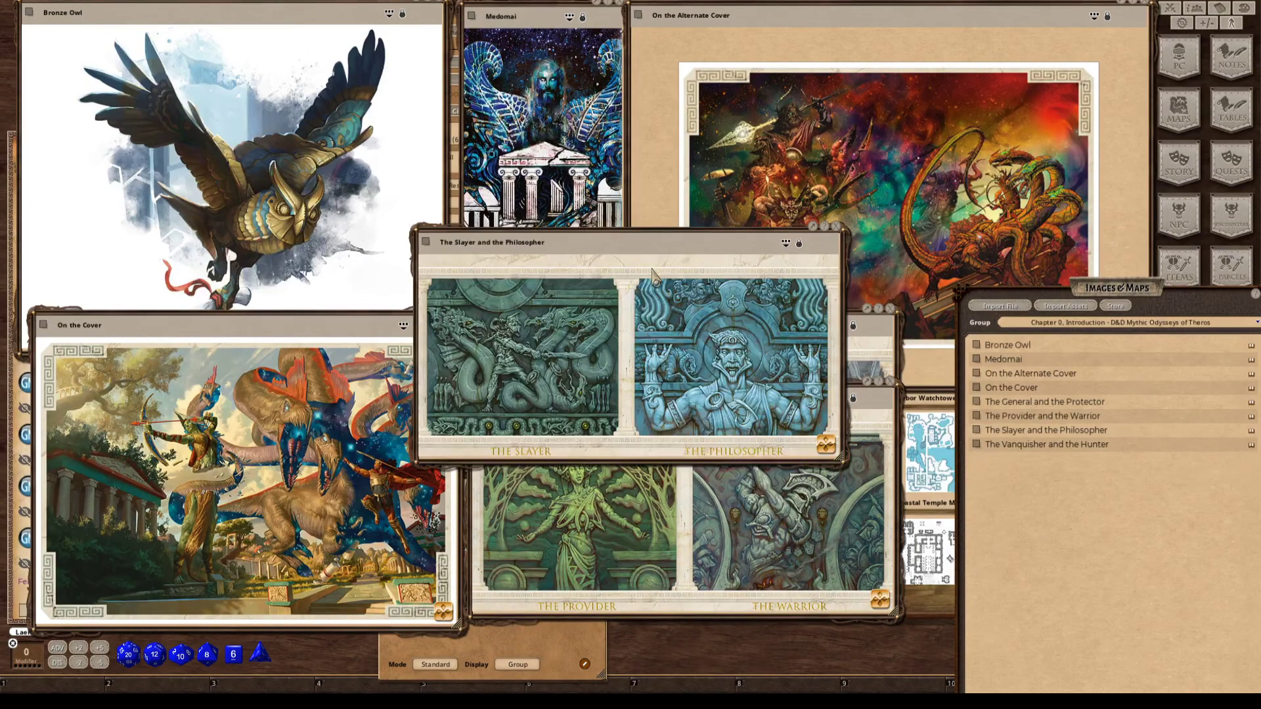
drag(653, 258, 713, 468)
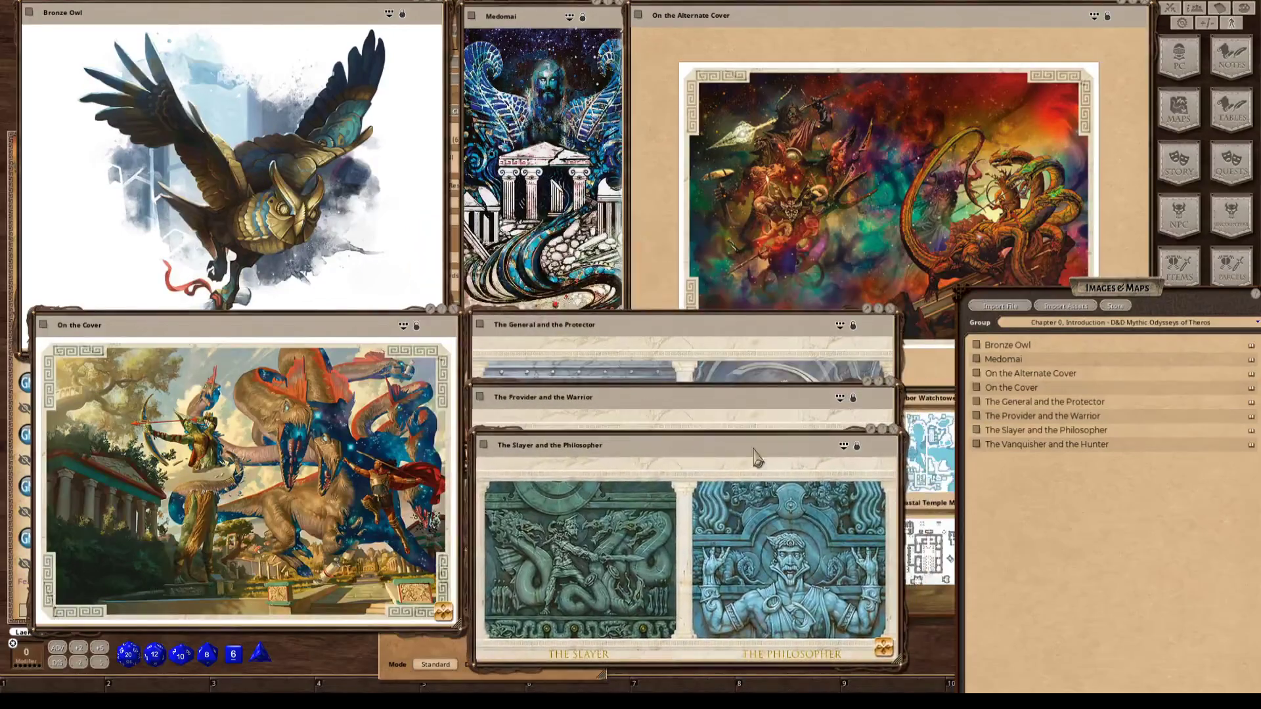
click(977, 444)
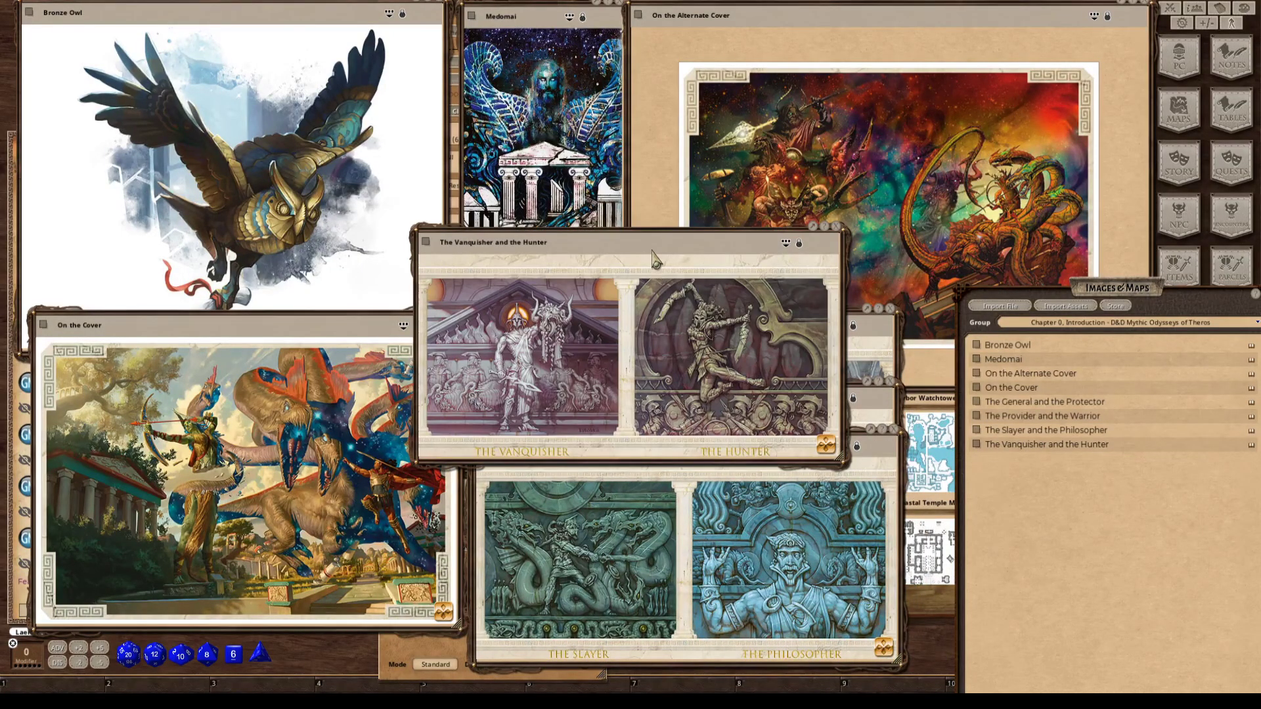
drag(655, 268, 729, 492)
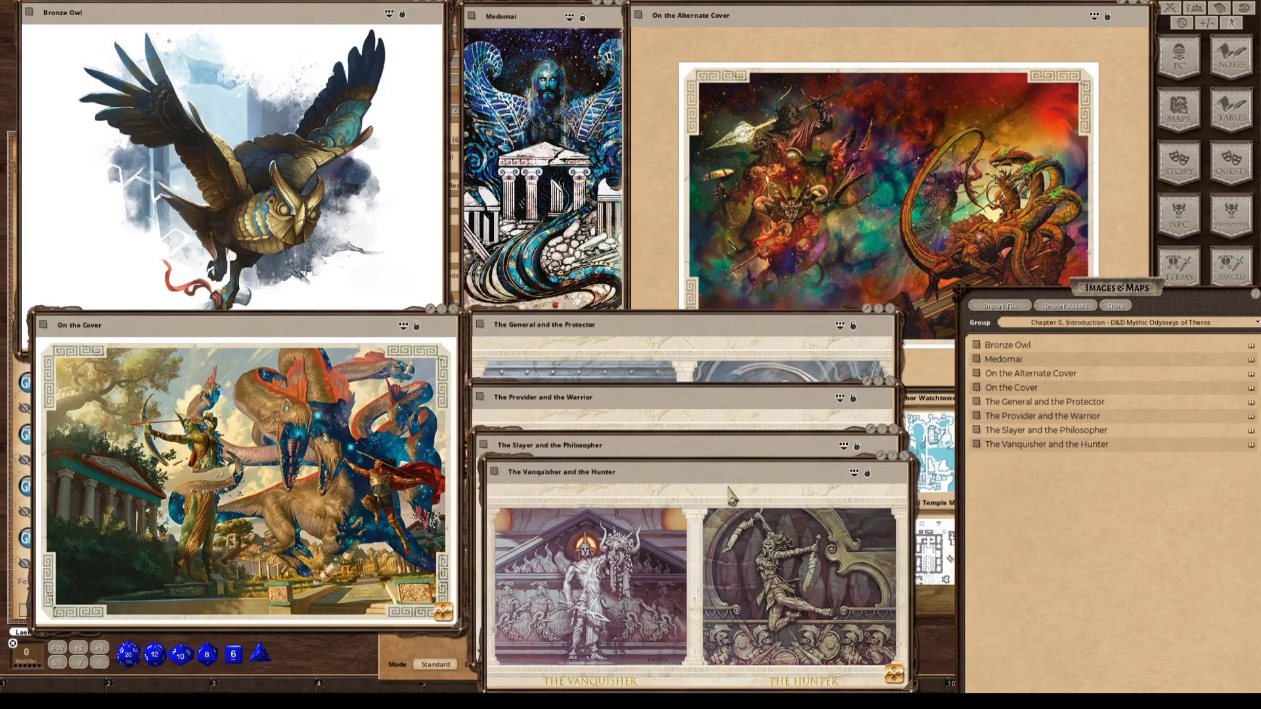
Move The Vanquisher and the Hunter window above the stack, over Medomai, and zoom its picture in and out.
key(ctrl)
key(ctrl)
key(ctrl)
key(ctrl)
drag(788, 460, 374, 371)
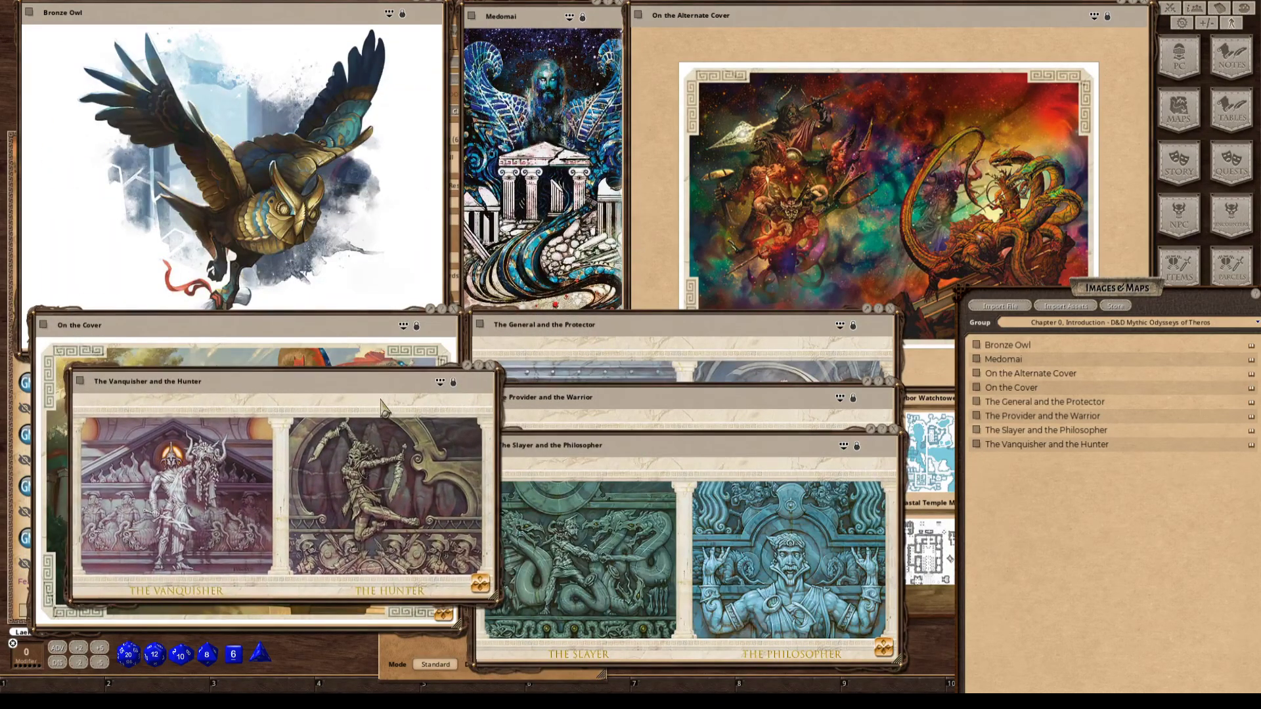
key(ctrl)
drag(398, 387, 803, 76)
scroll(629, 204, up, 3)
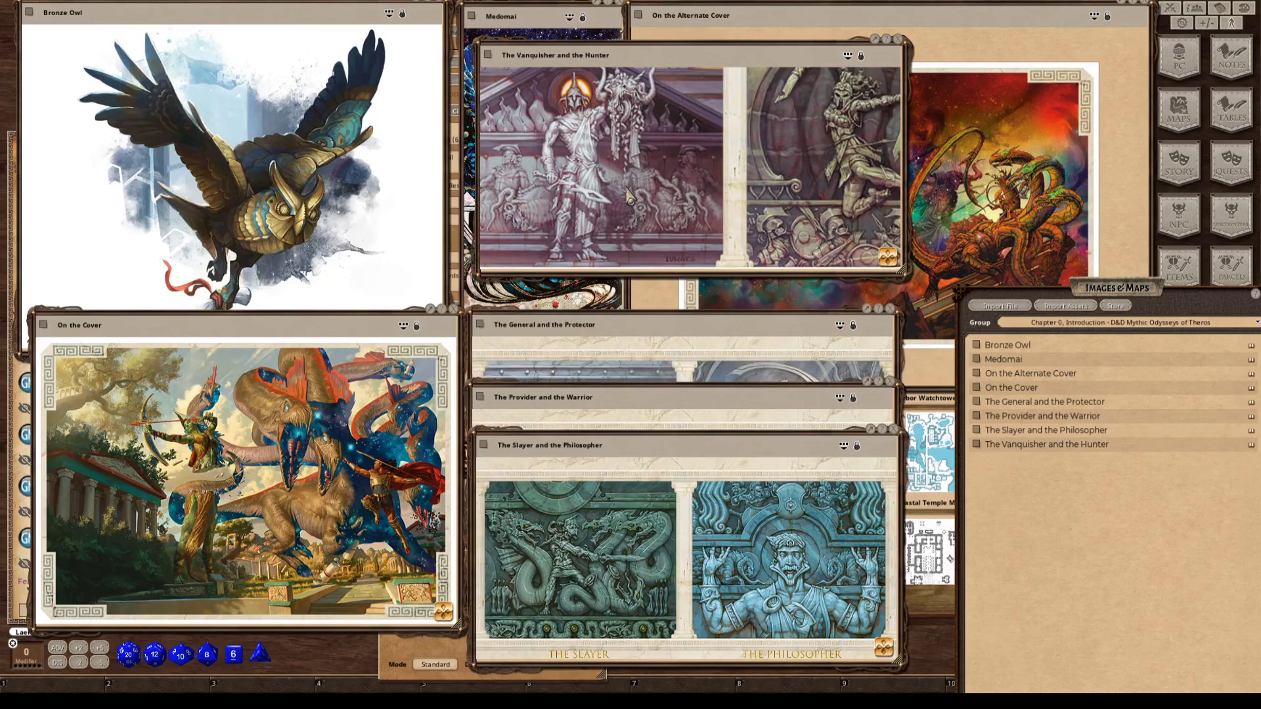
scroll(630, 195, down, 3)
scroll(629, 195, up, 3)
scroll(629, 195, down, 3)
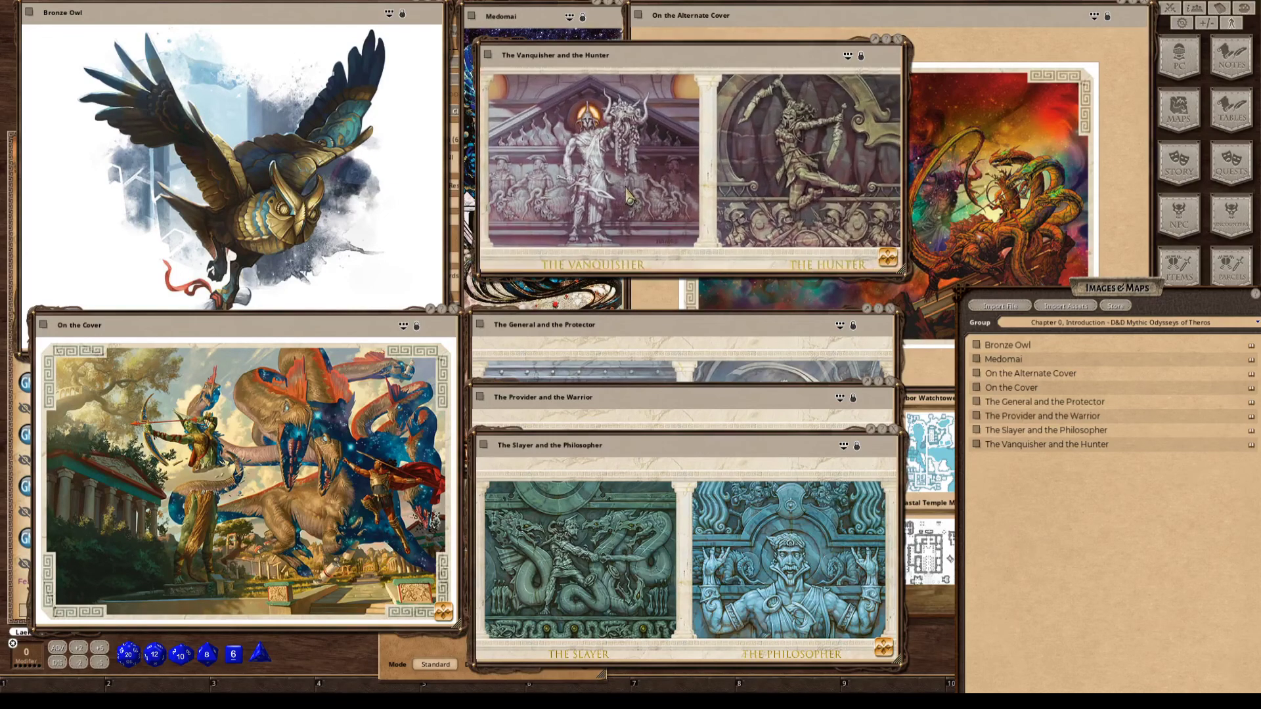
Zoom The Vanquisher and the Hunter picture in and out to examine both reliefs.
scroll(627, 196, down, 1)
key(ctrl)
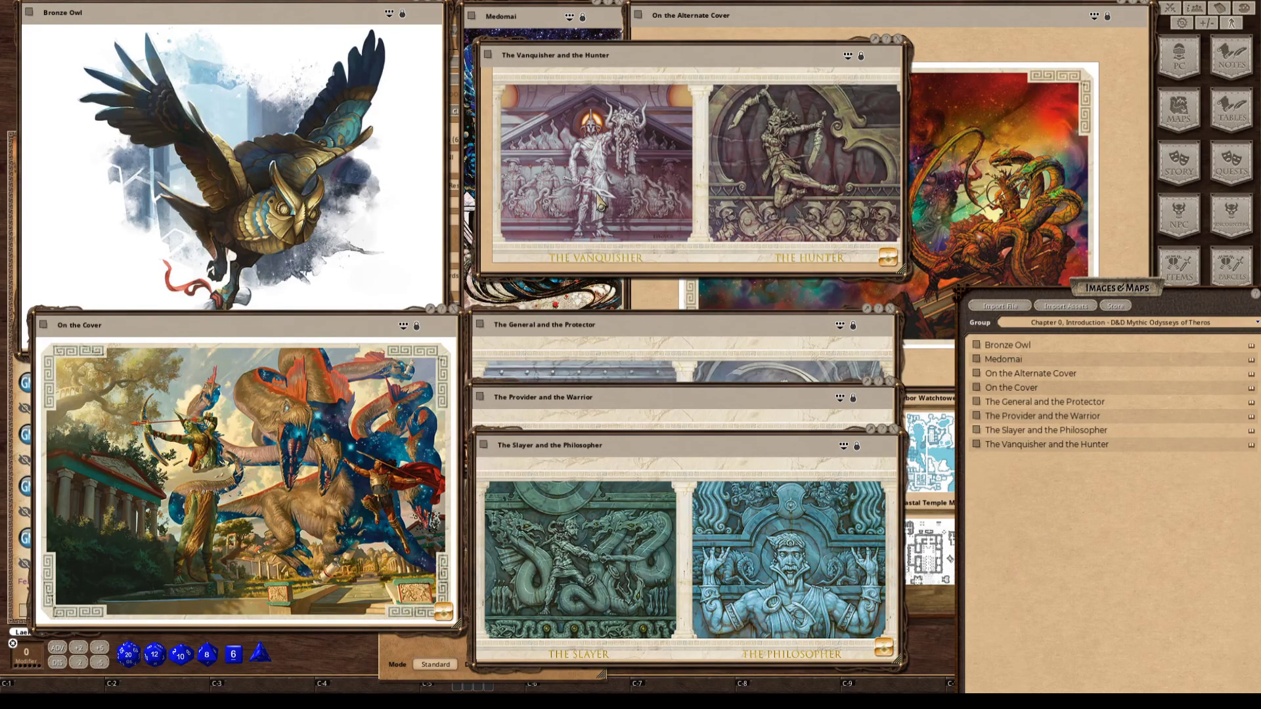
scroll(635, 174, up, 3)
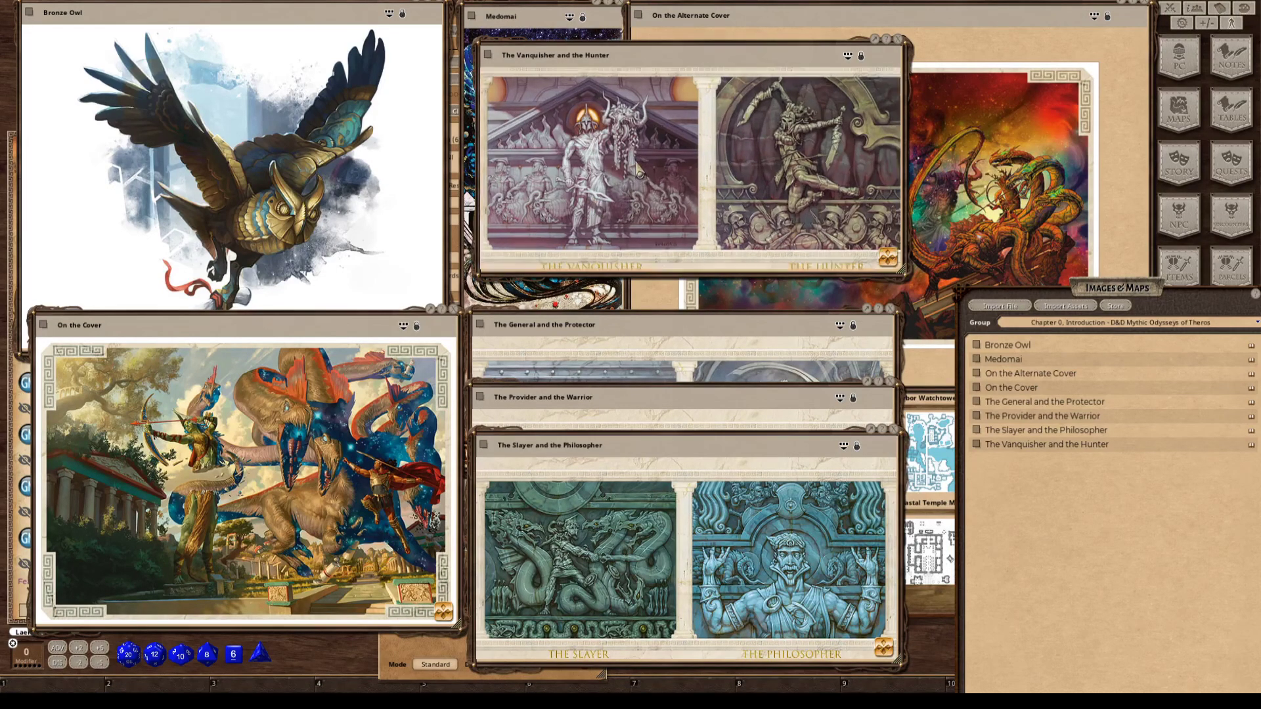
scroll(637, 172, down, 4)
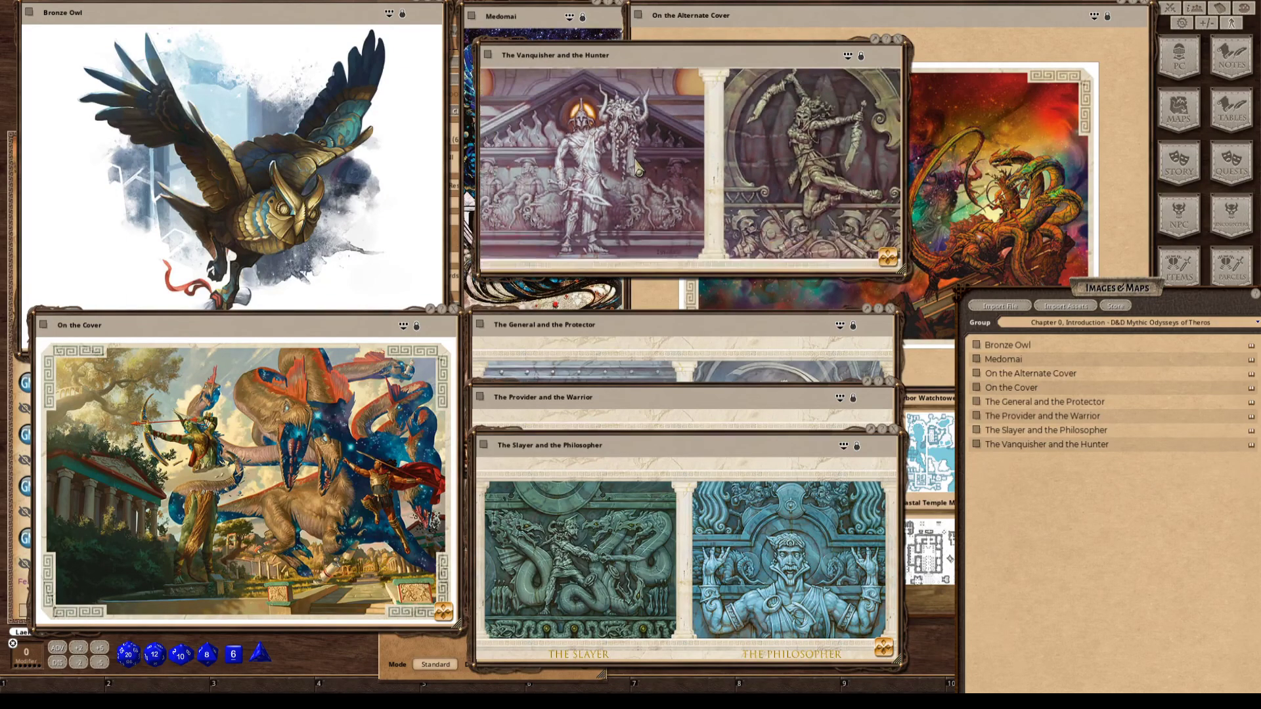
scroll(667, 253, up, 1)
Rearrange The General and the Protector, The Slayer and the Philosopher, and The Provider and the Warrior so each picture can be viewed, zooming the last one.
click(701, 363)
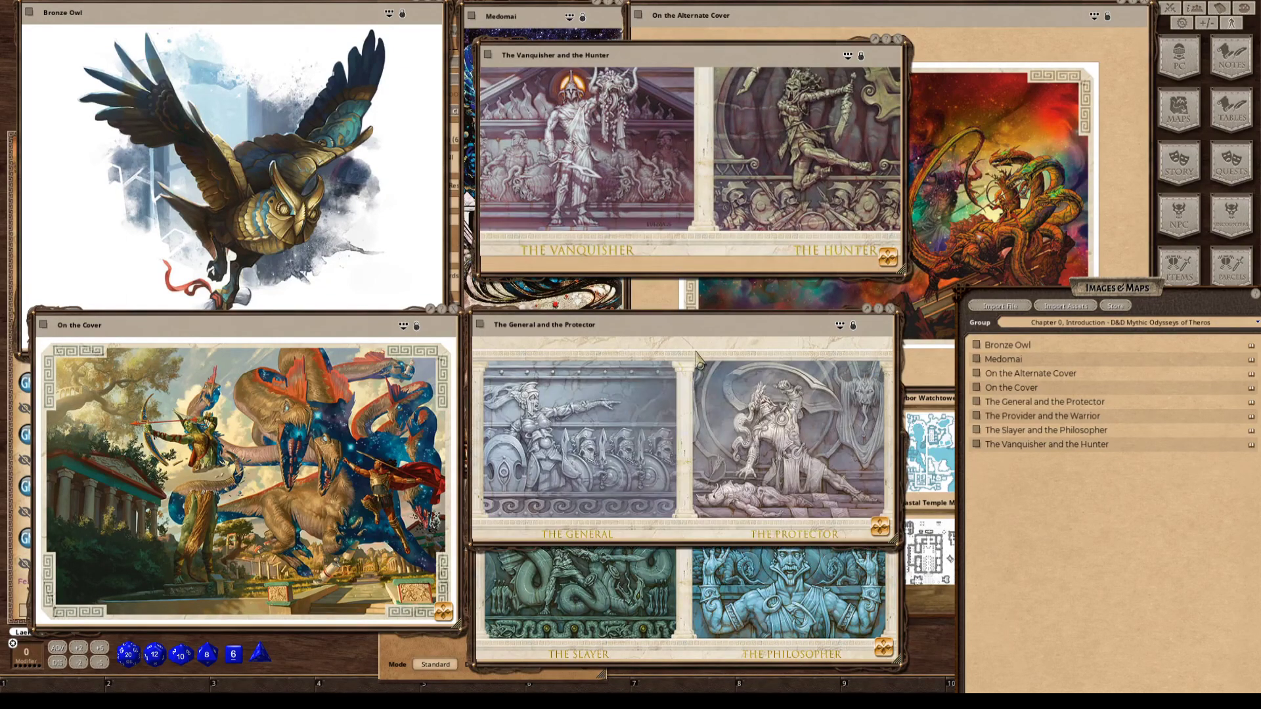
drag(698, 348, 690, 86)
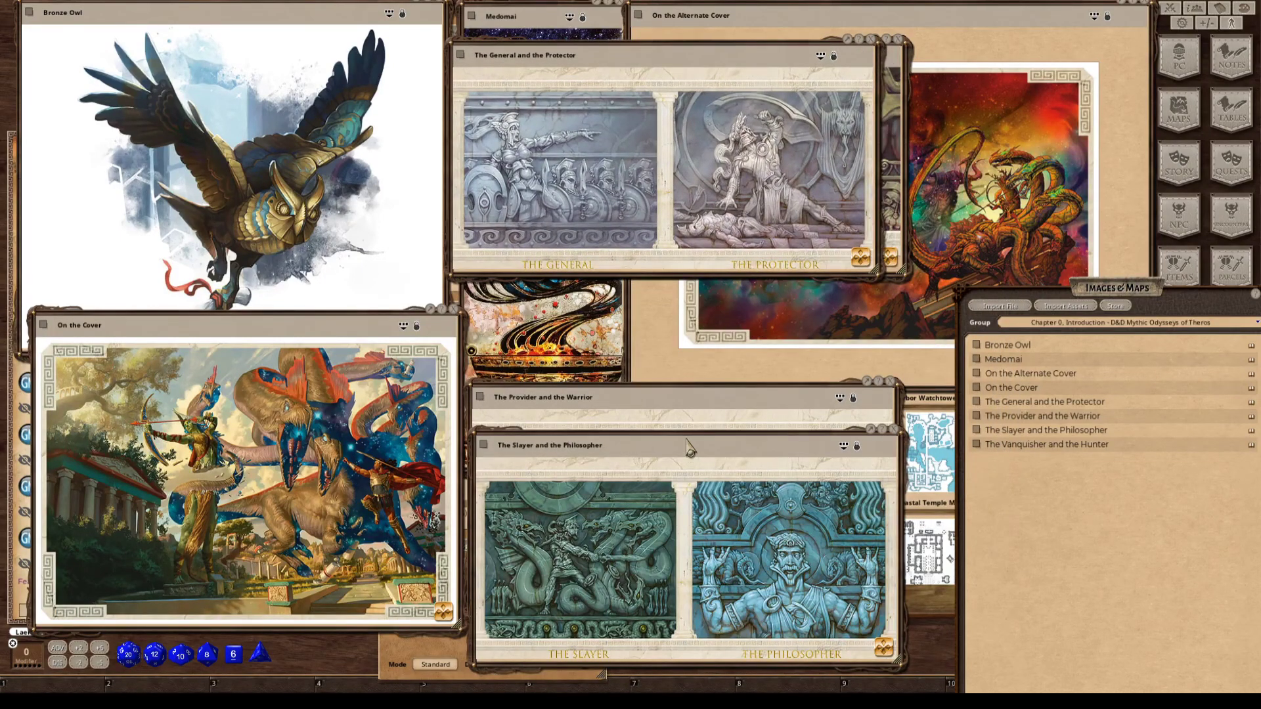
drag(689, 447, 699, 122)
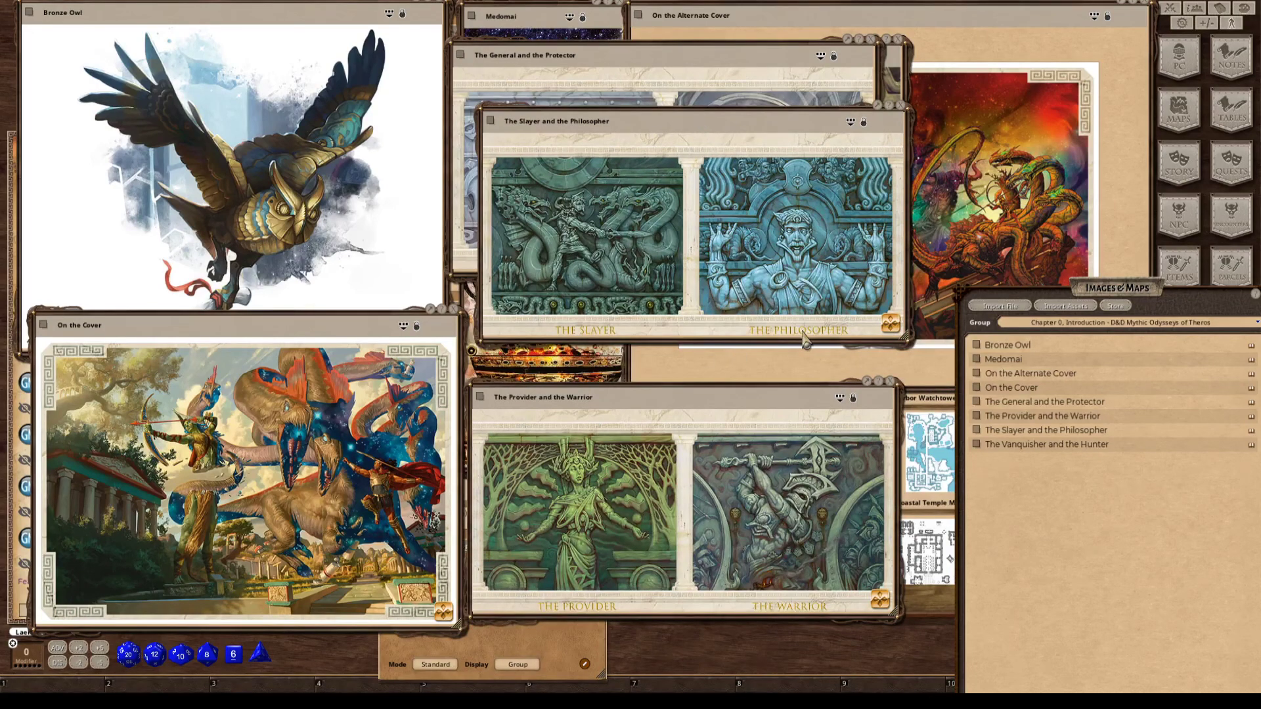
key(ctrl)
drag(693, 411, 721, 358)
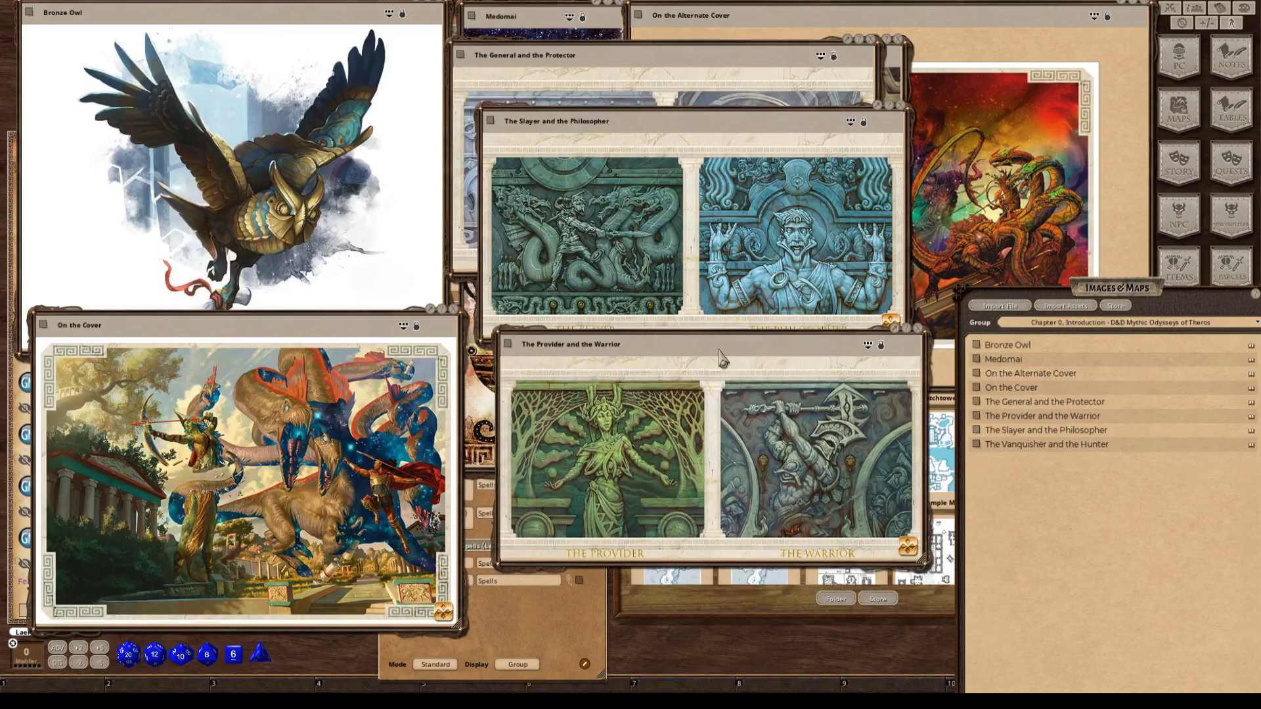
scroll(713, 446, up, 3)
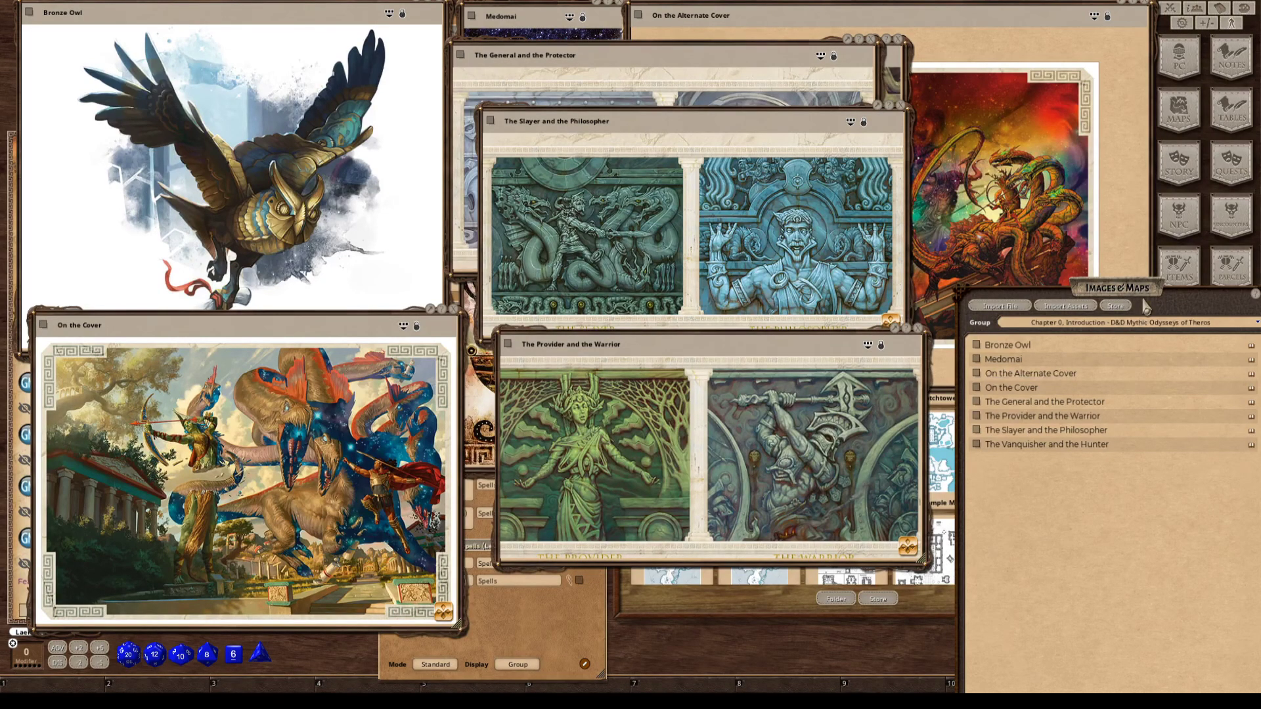
Close the Images & Maps list and the Slayer, General, Vanquisher and On the Alternate Cover image windows.
drag(1065, 381, 773, 173)
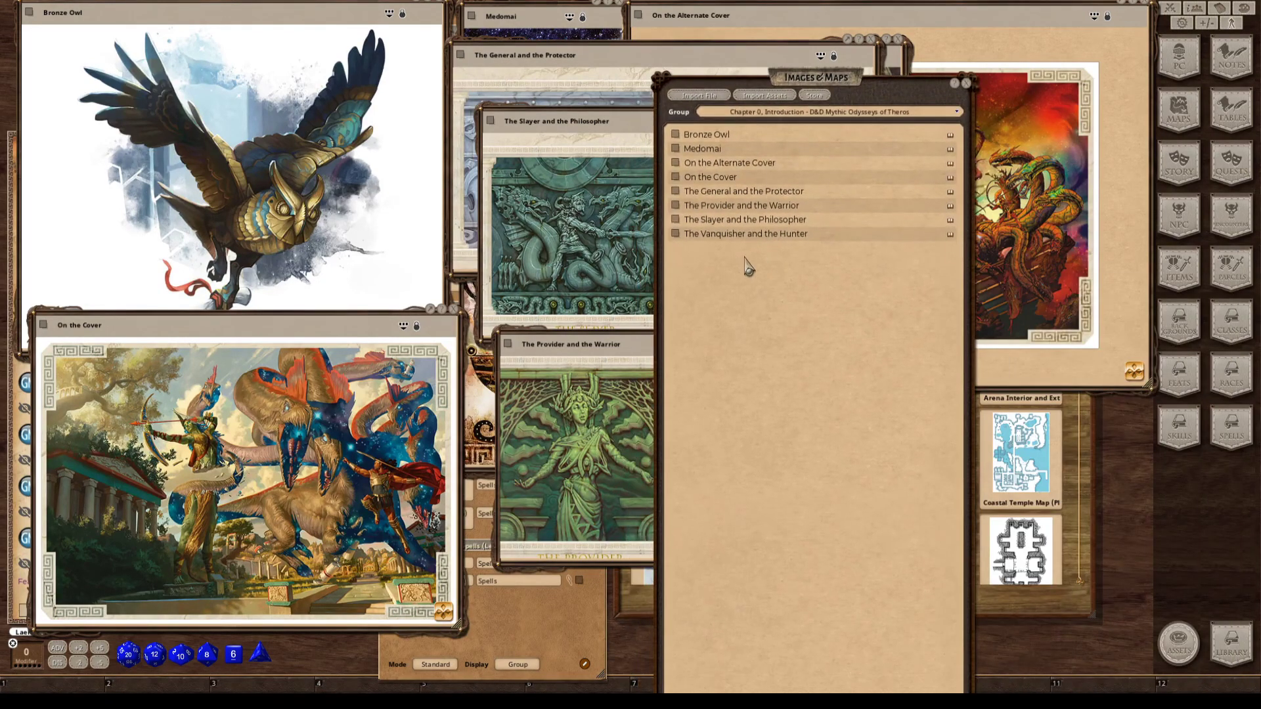
click(966, 83)
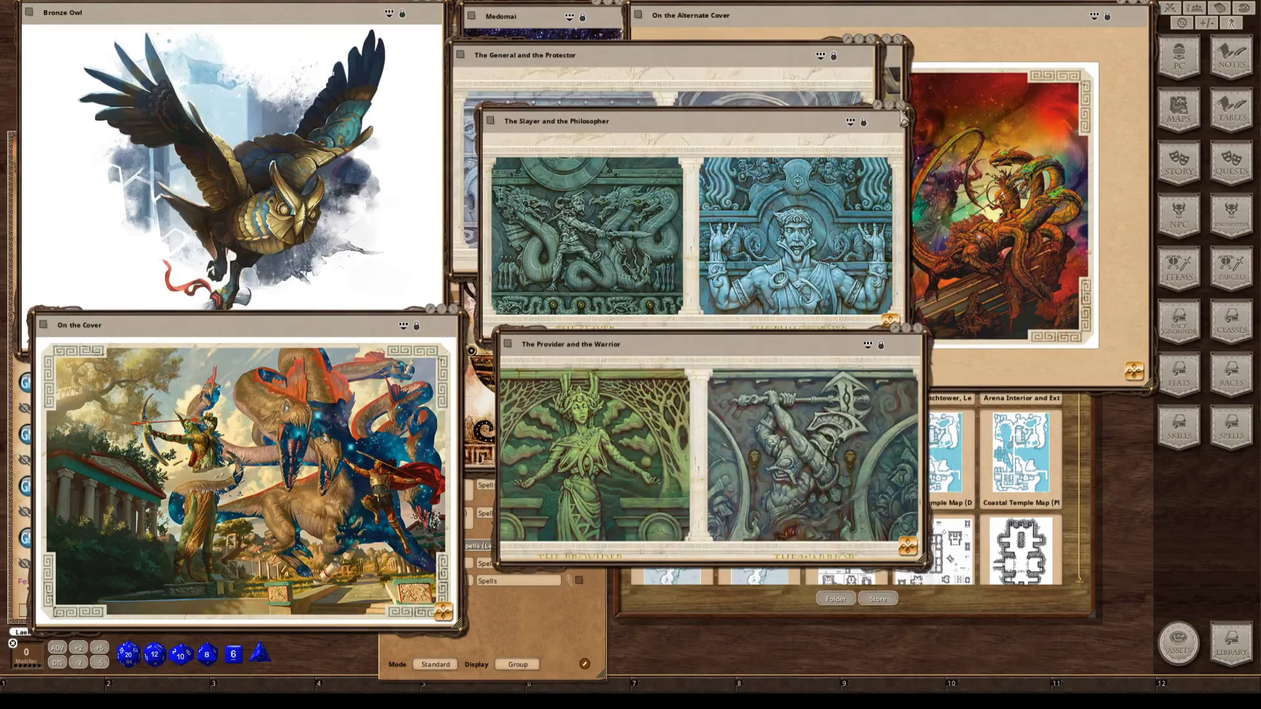
click(900, 106)
click(871, 39)
click(899, 40)
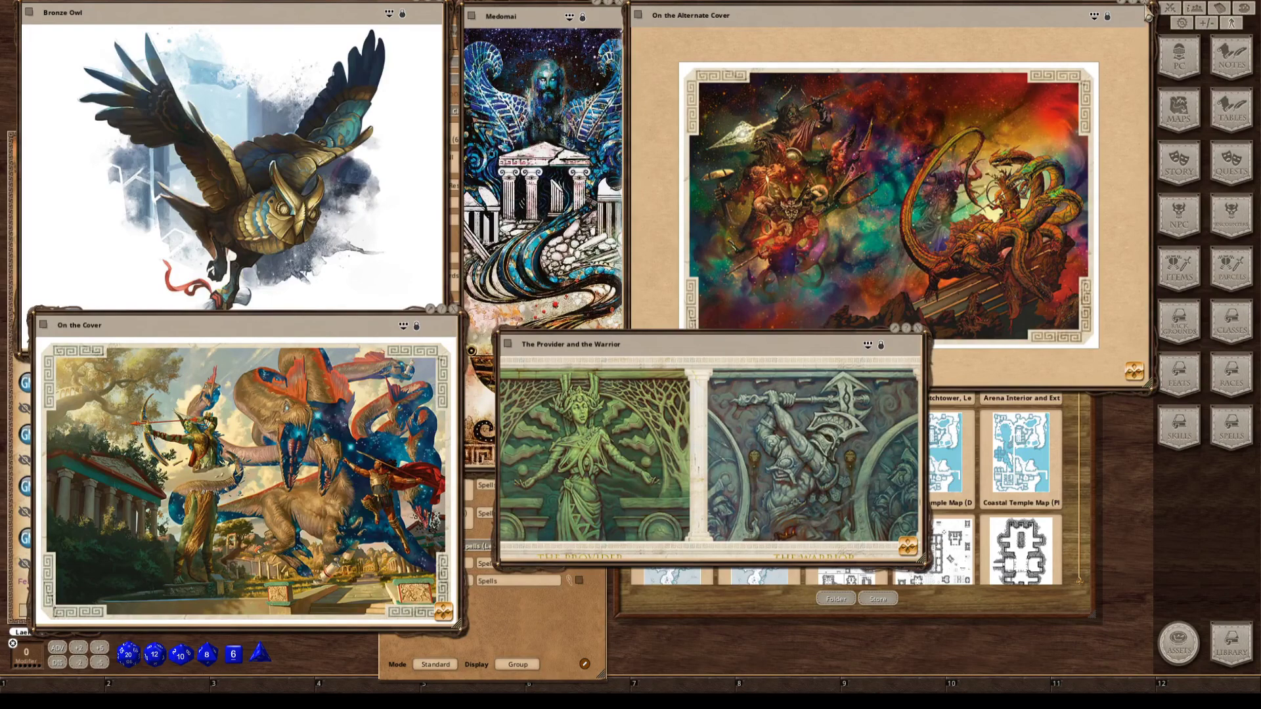
click(1146, 8)
key(ctrl)
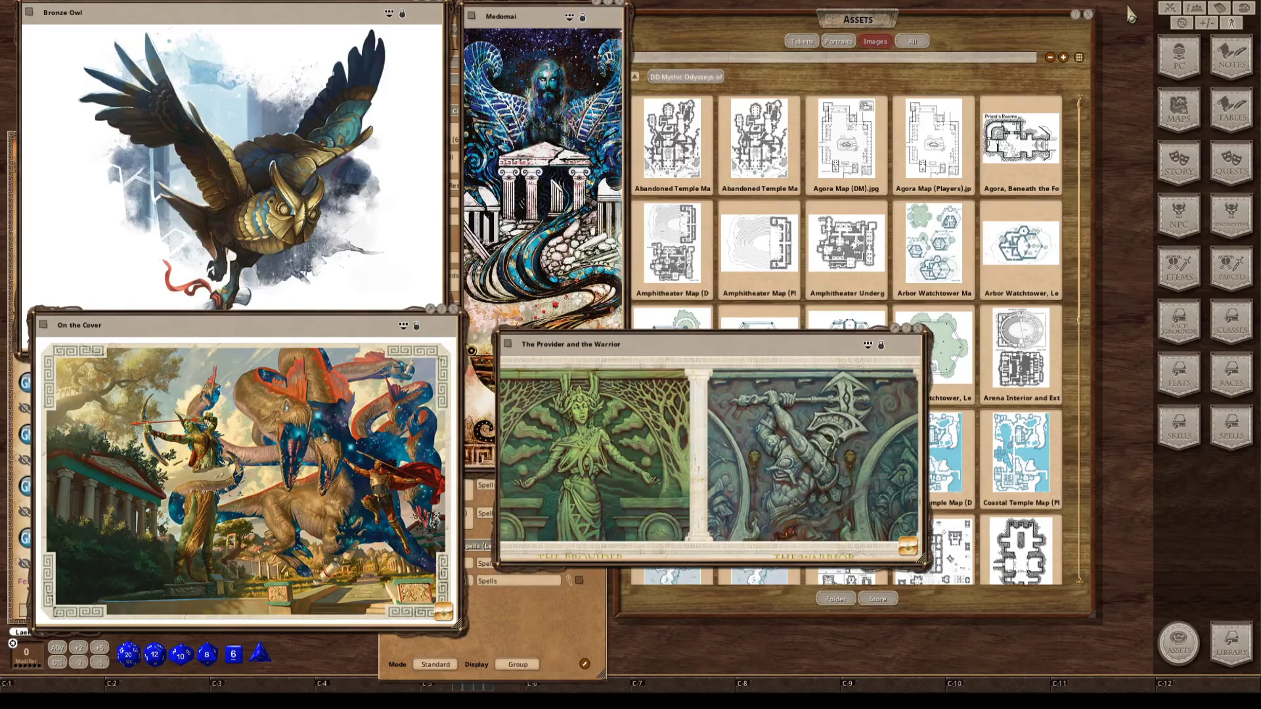
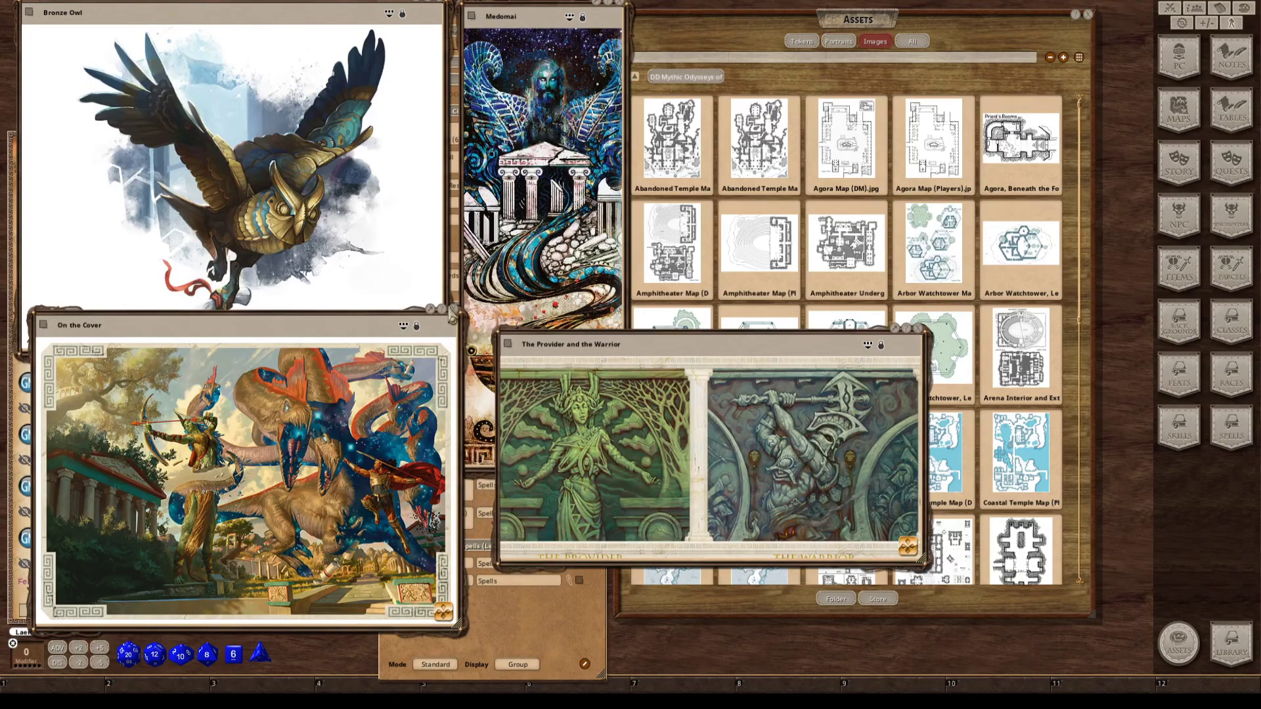
Close the On the Cover, Provider and Warrior, Bronze Owl and Medomai images, along with the Assets window.
click(442, 308)
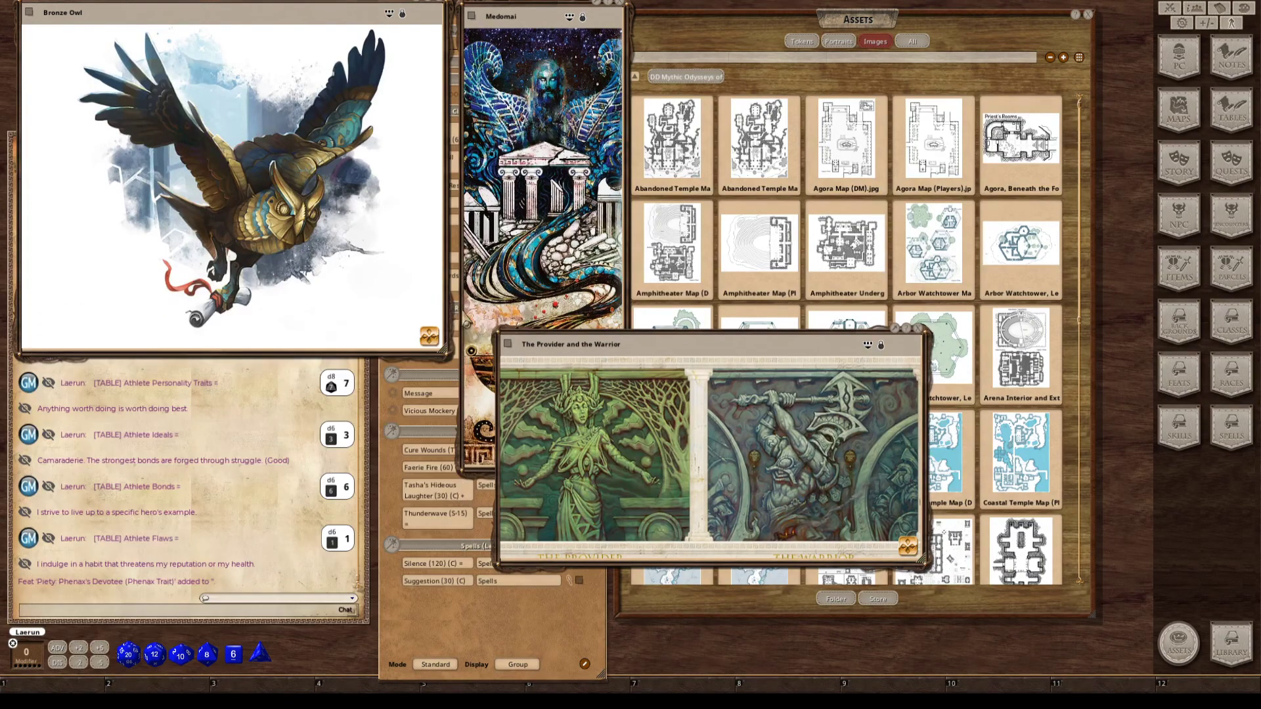
click(917, 330)
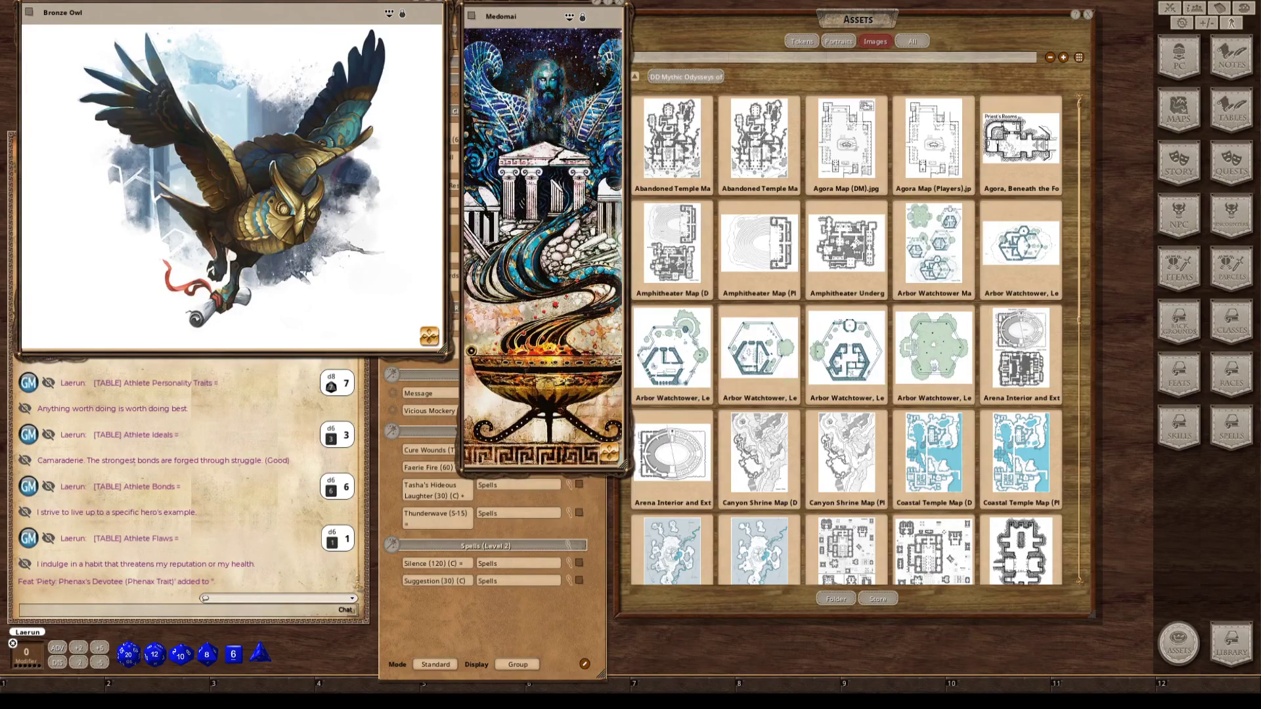
drag(356, 6, 348, 76)
click(440, 79)
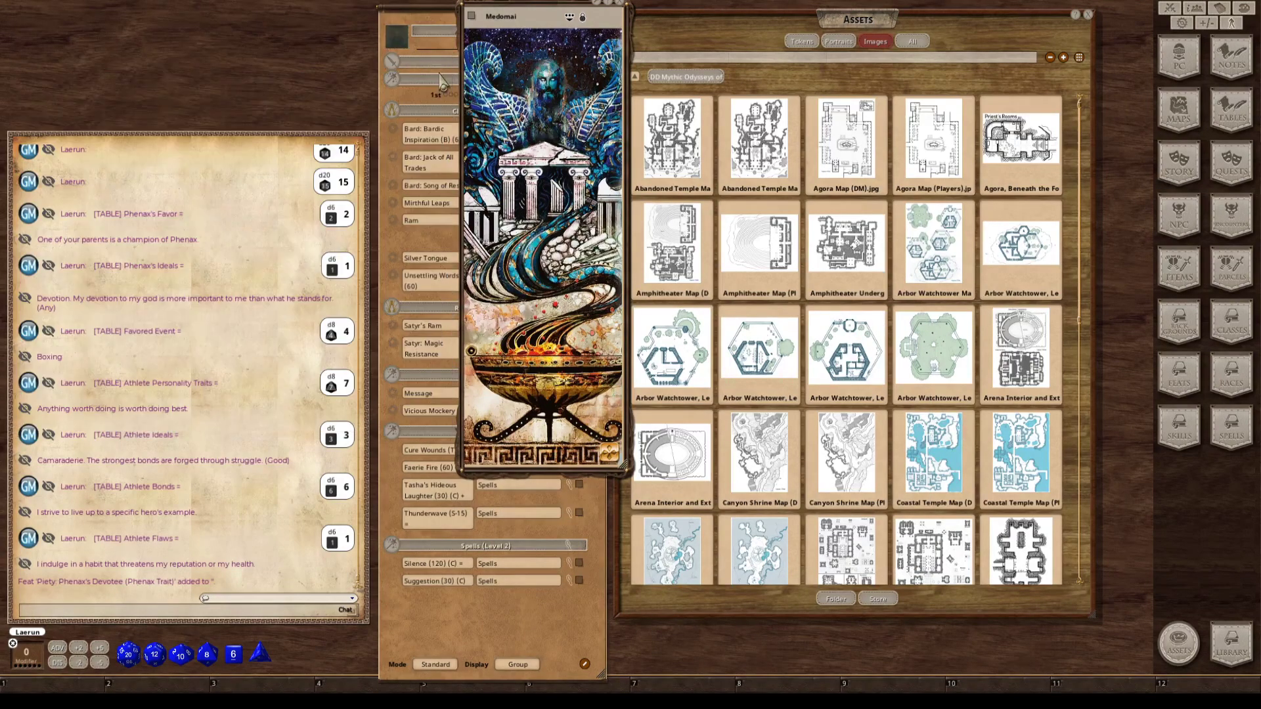
drag(560, 15, 558, 91)
click(618, 79)
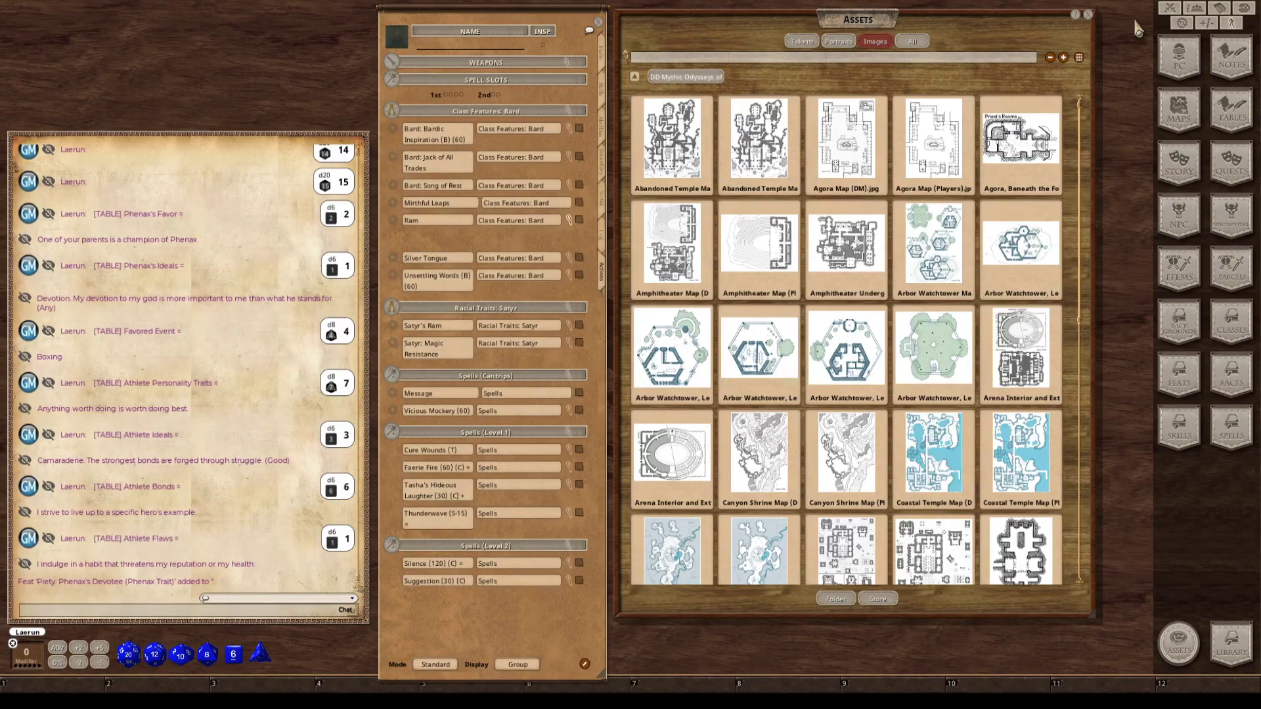
click(1088, 14)
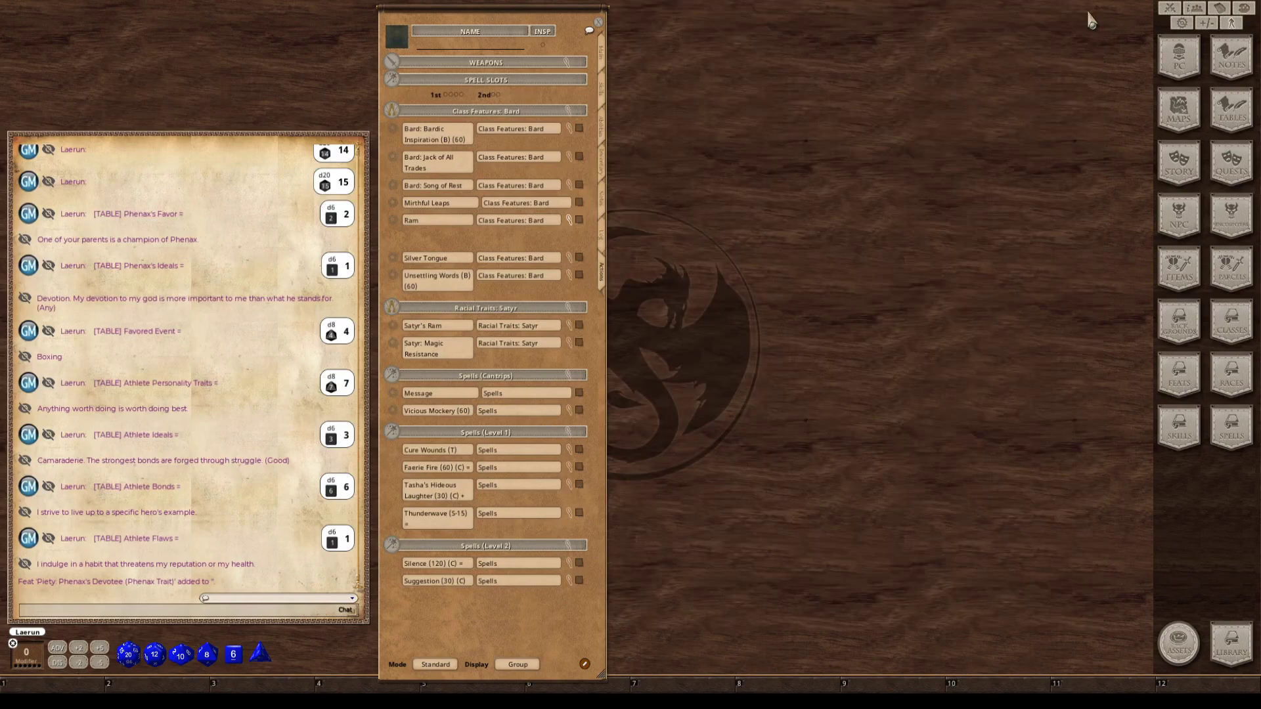
Reopen the Assets window with its contents filtered to tokens.
click(1181, 660)
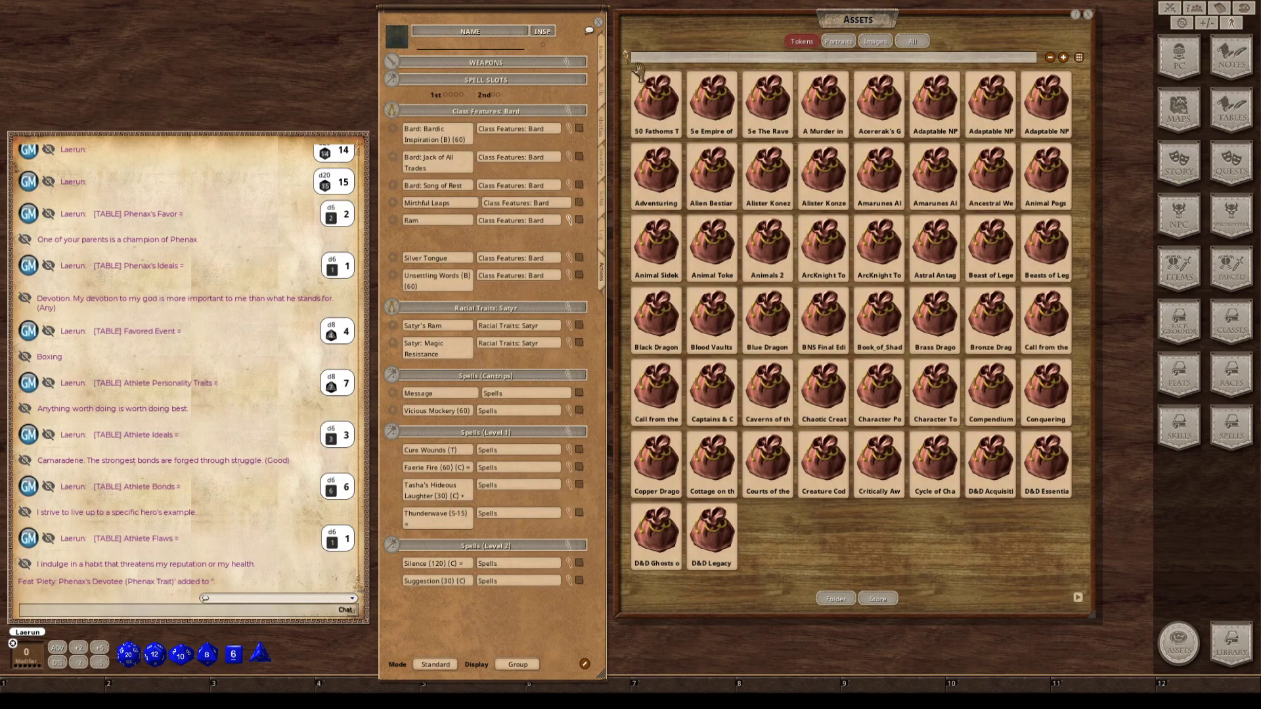
click(802, 41)
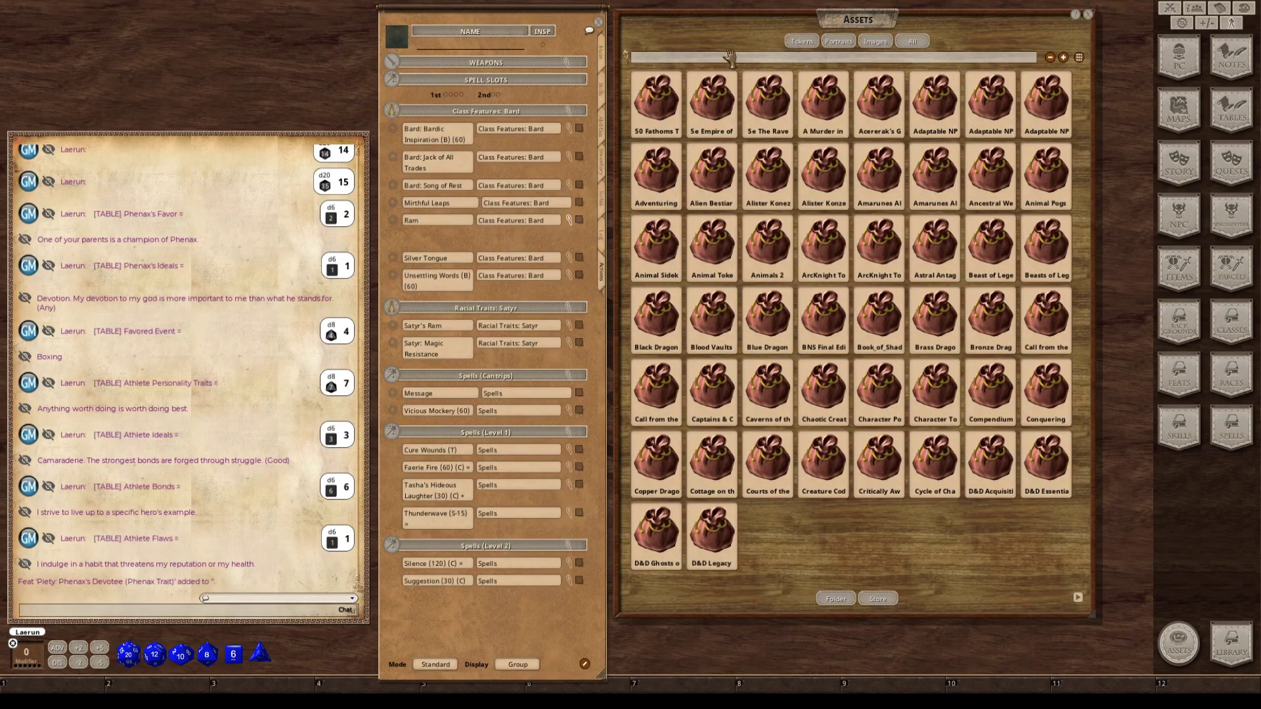
click(794, 43)
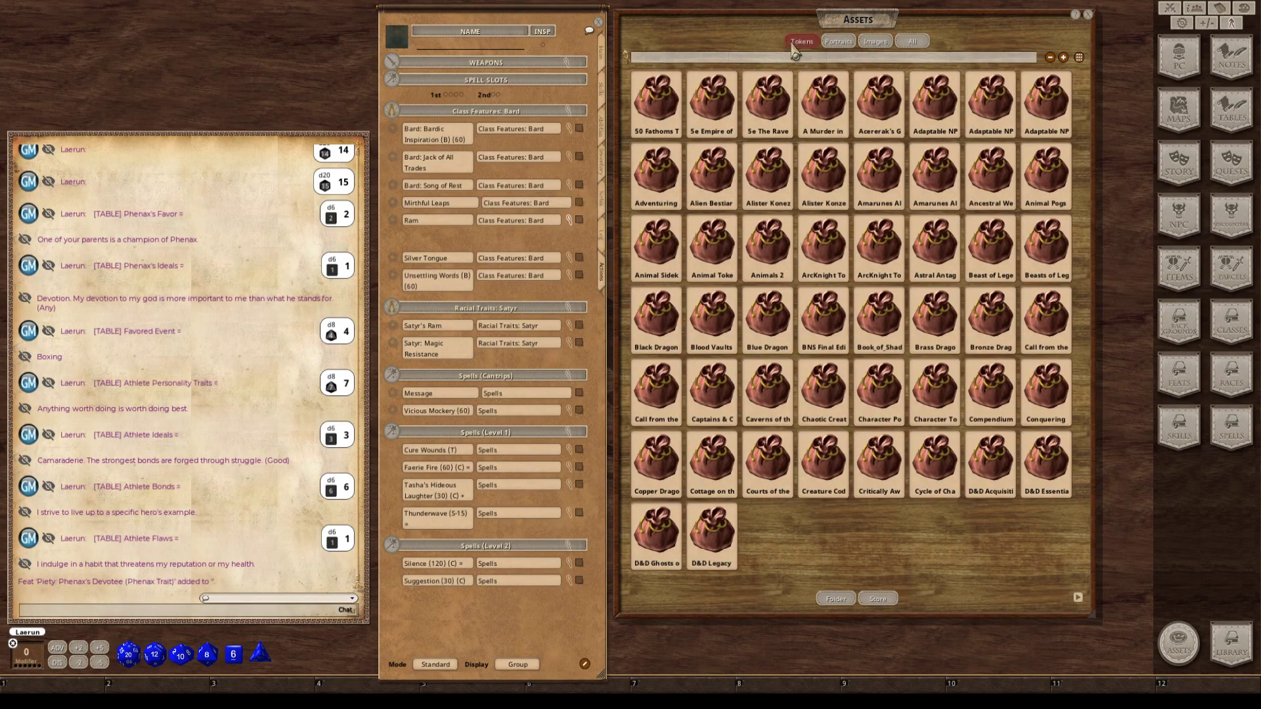
Search the token assets for Satyr, look through the Shaggy Evil Satyr folder and return to the top-level folders.
click(660, 59)
text(Satyr)
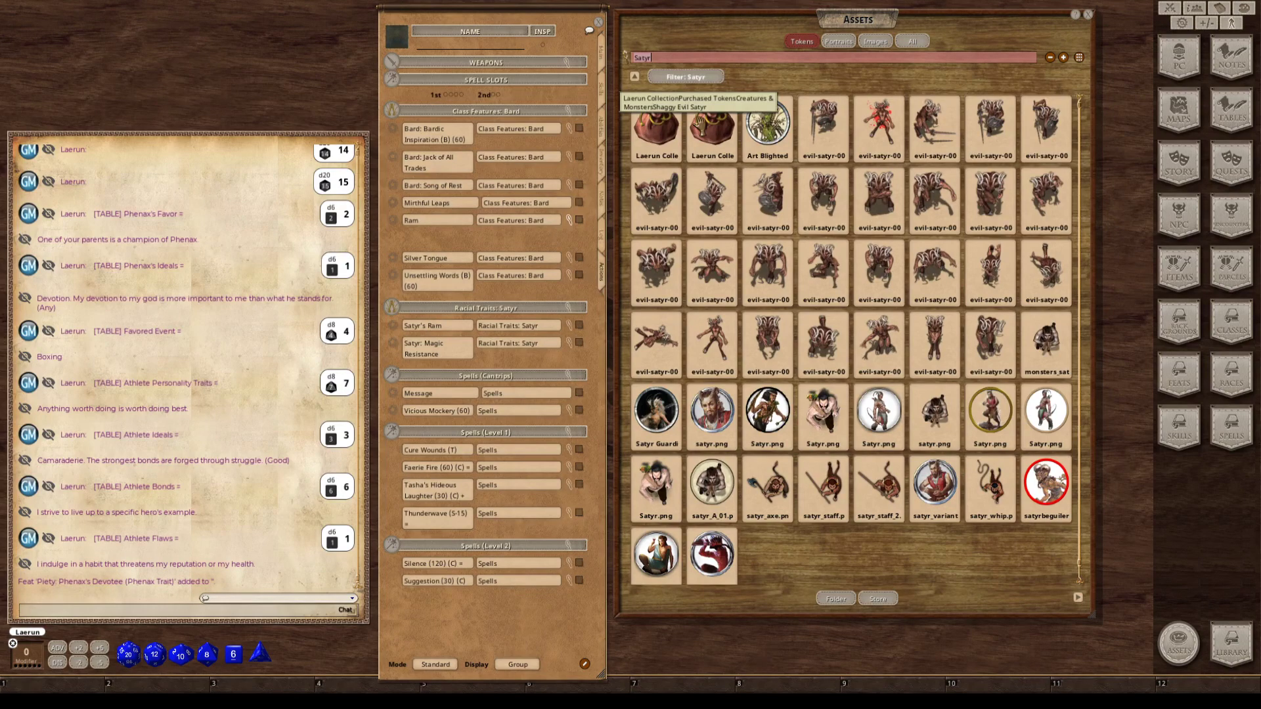
click(709, 115)
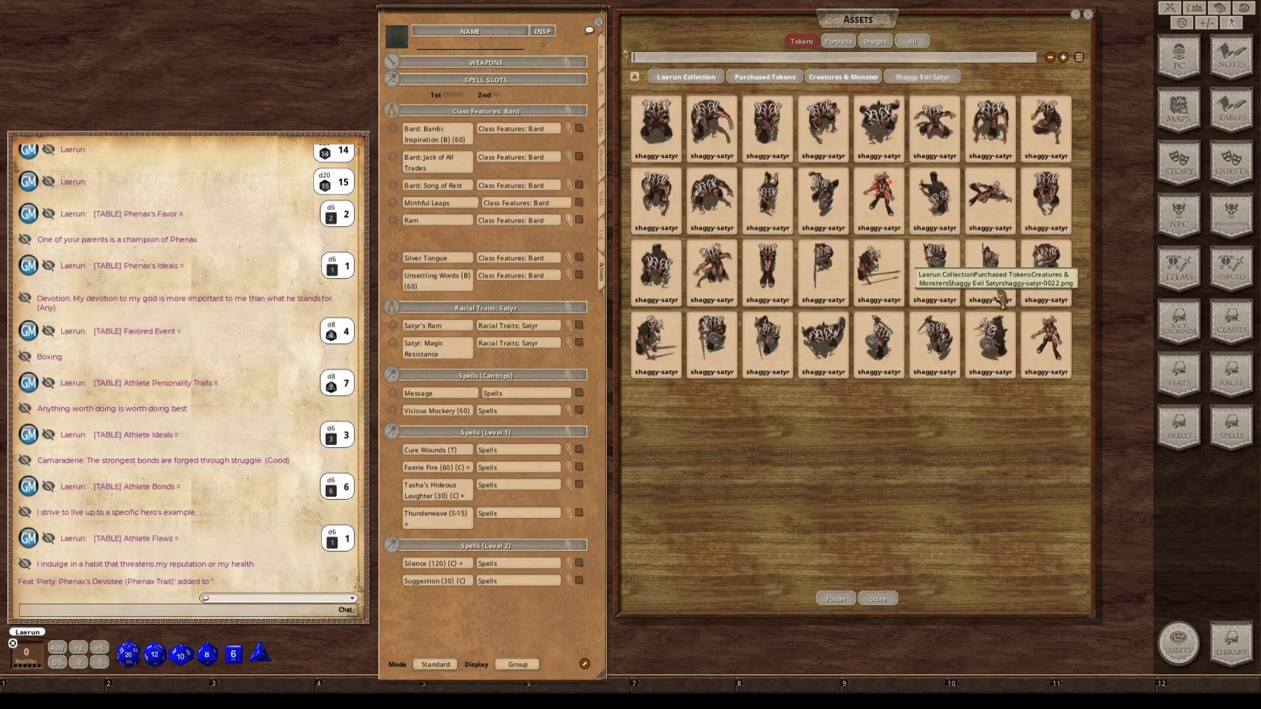
click(635, 81)
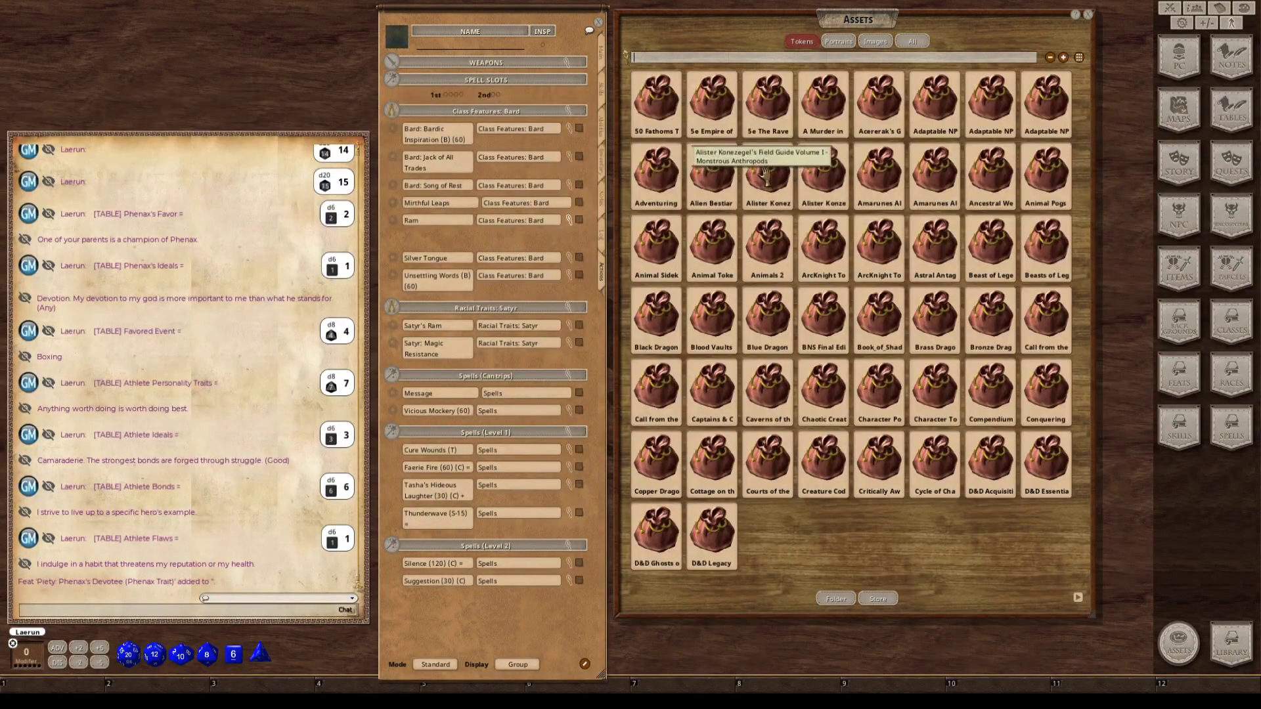
Filter the token assets by satyr and assign the satyr_A_01 token to the bard character.
text(sa)
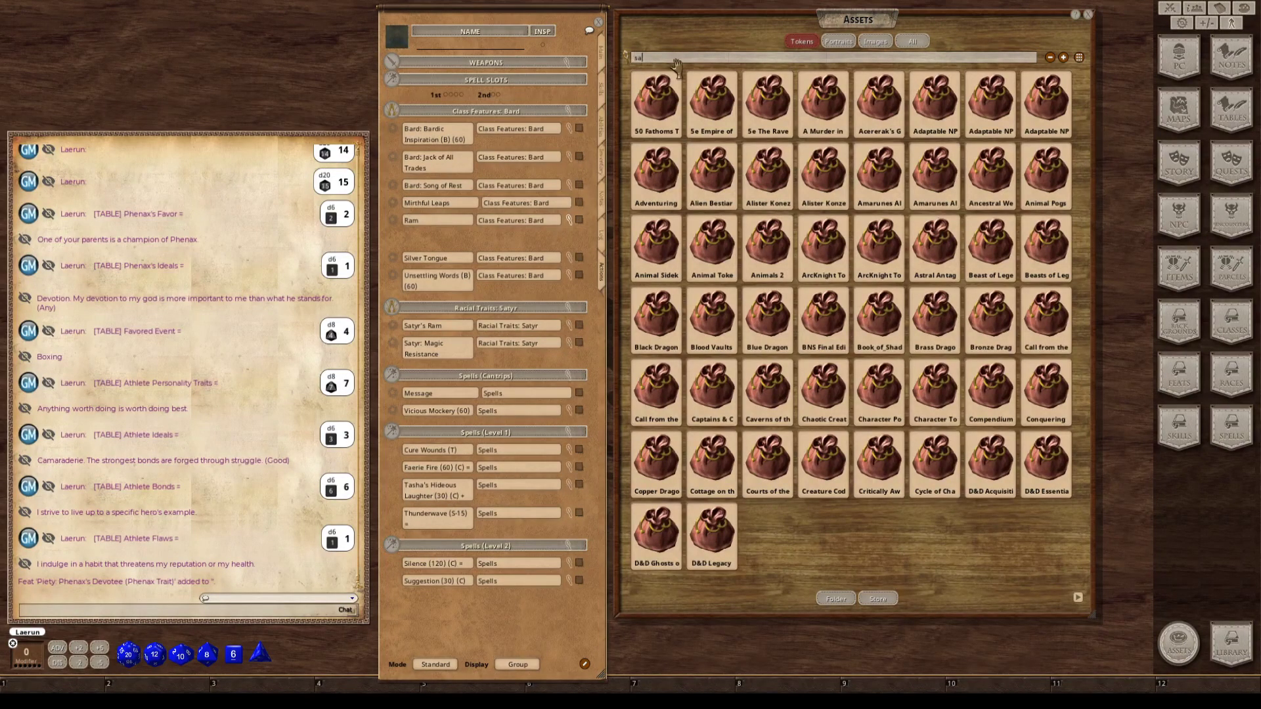
text(tyr)
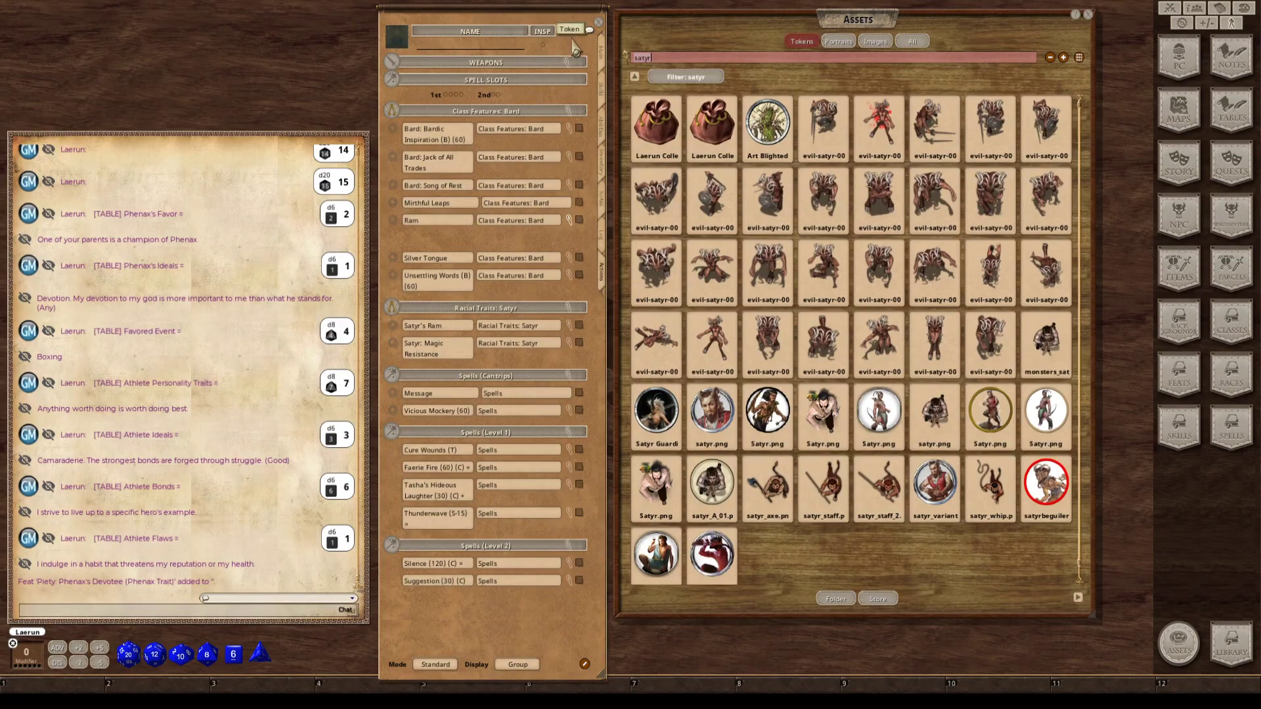
drag(712, 492, 570, 38)
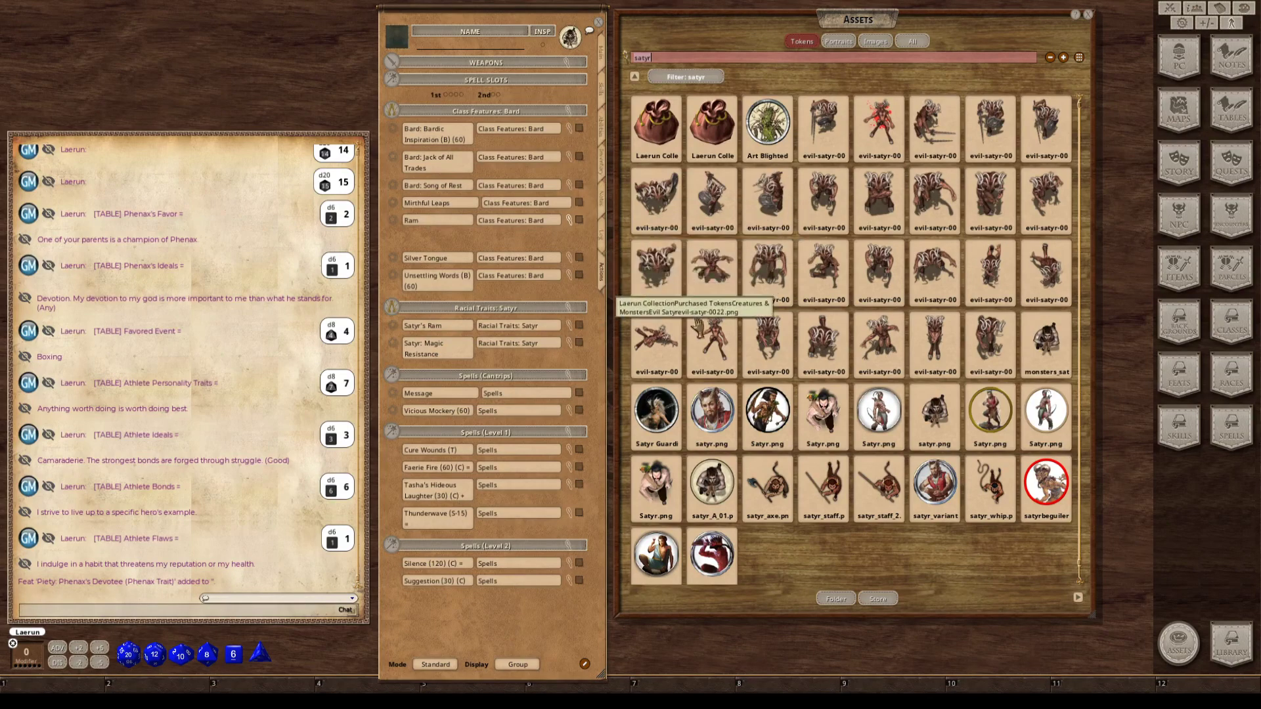
Open the portrait selection for the bard character and browse its folders to The Grove portraits.
click(398, 36)
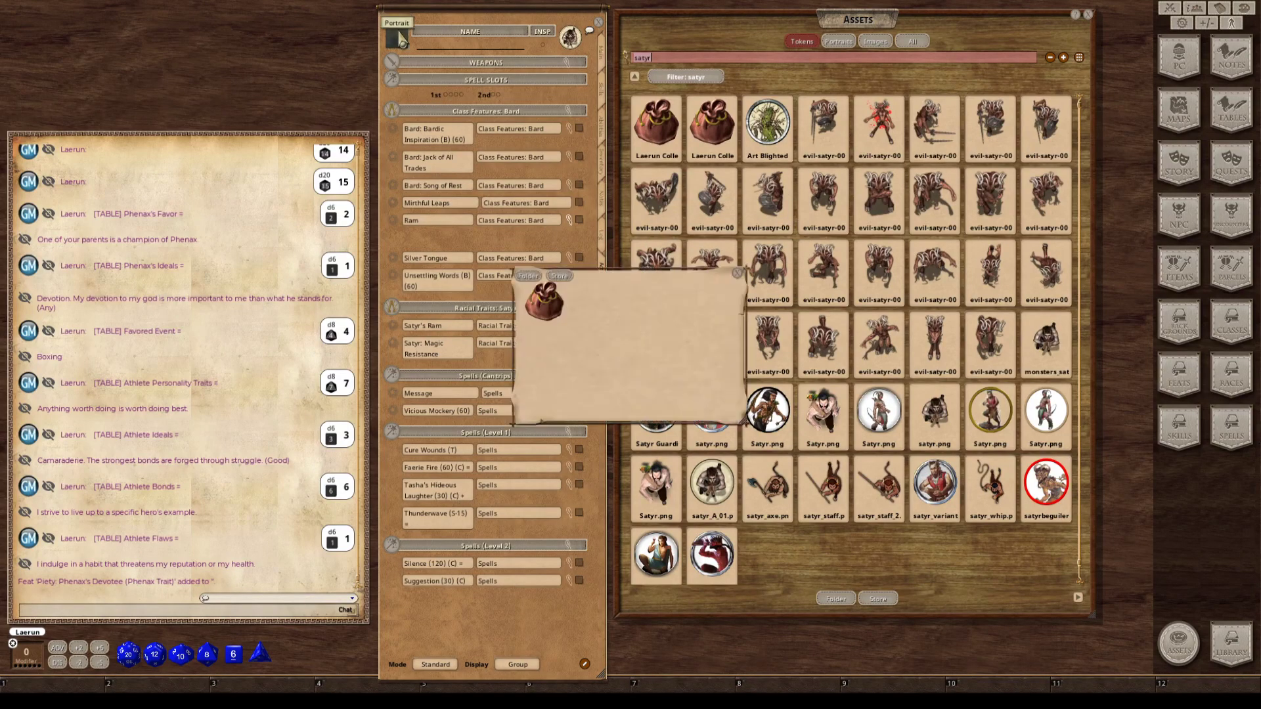
click(555, 314)
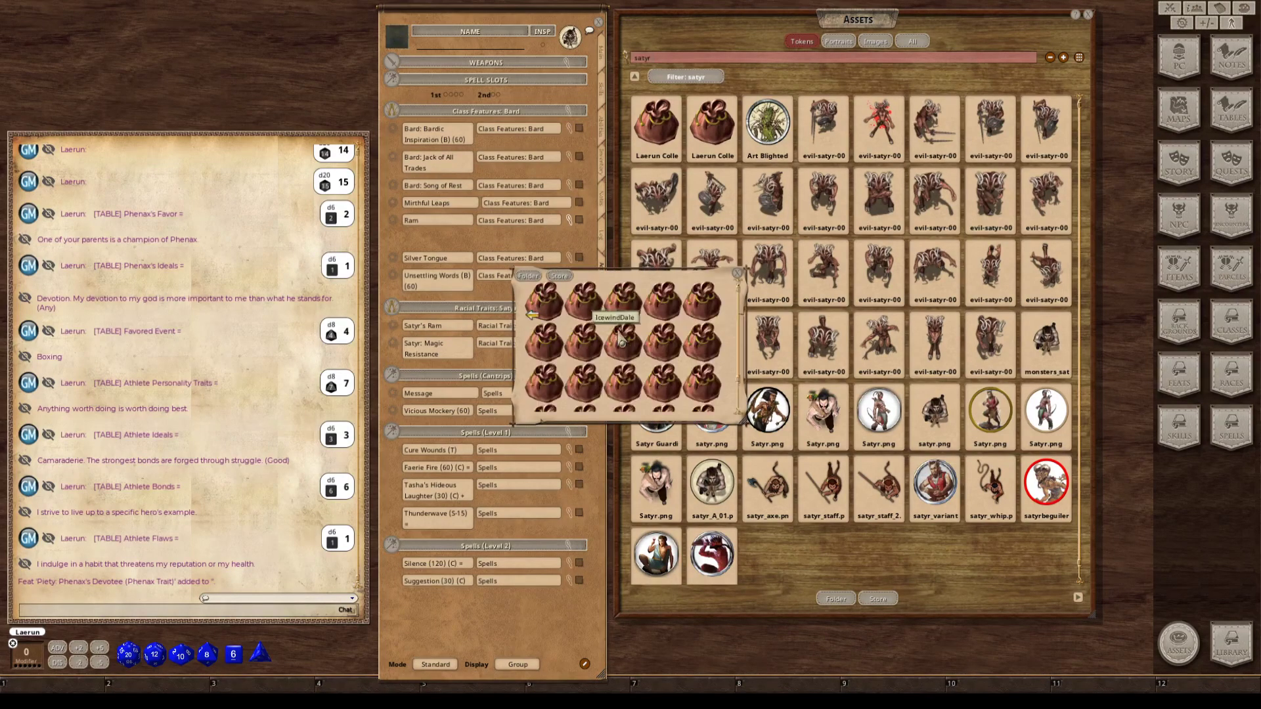
scroll(671, 342, down, 1)
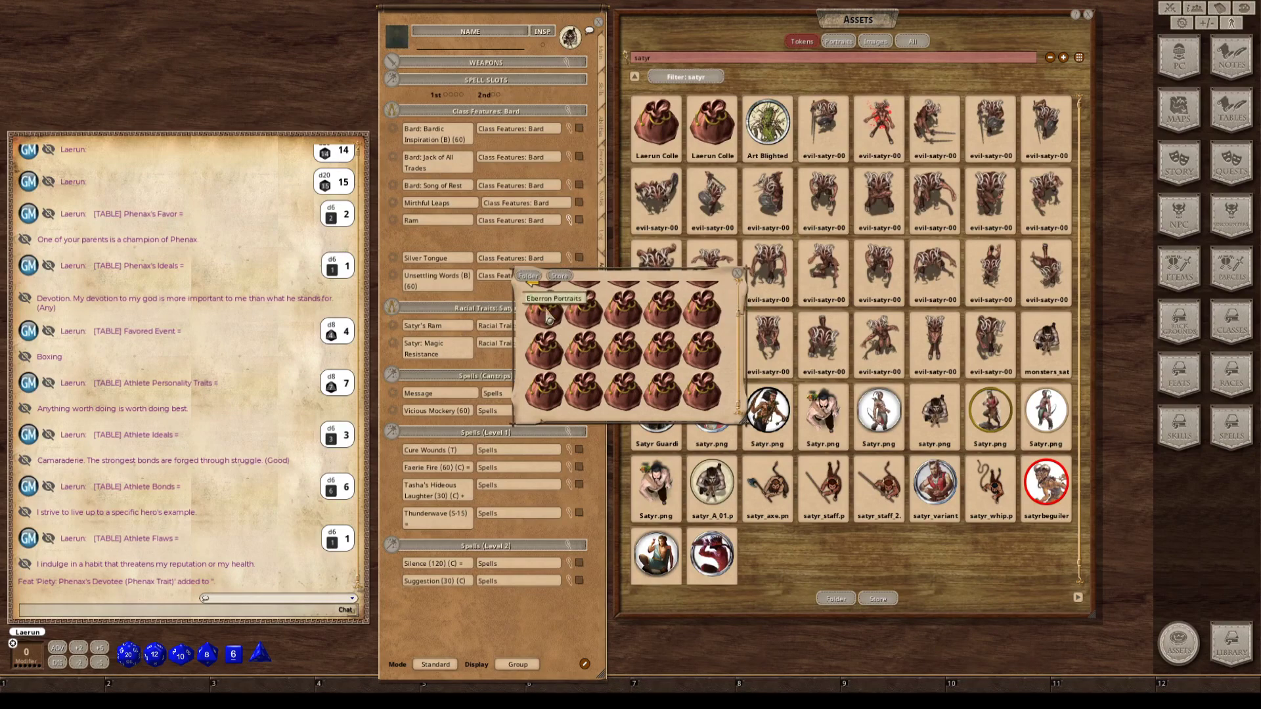
scroll(536, 309, down, 1)
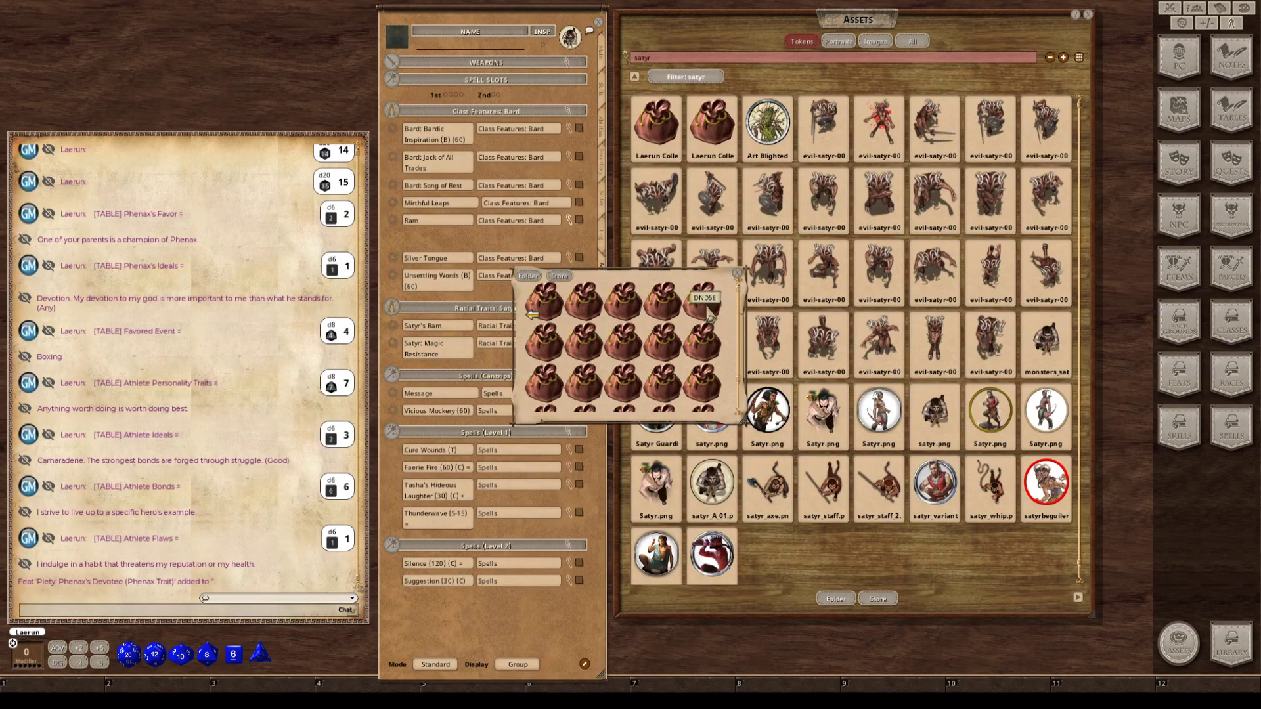
scroll(696, 344, up, 1)
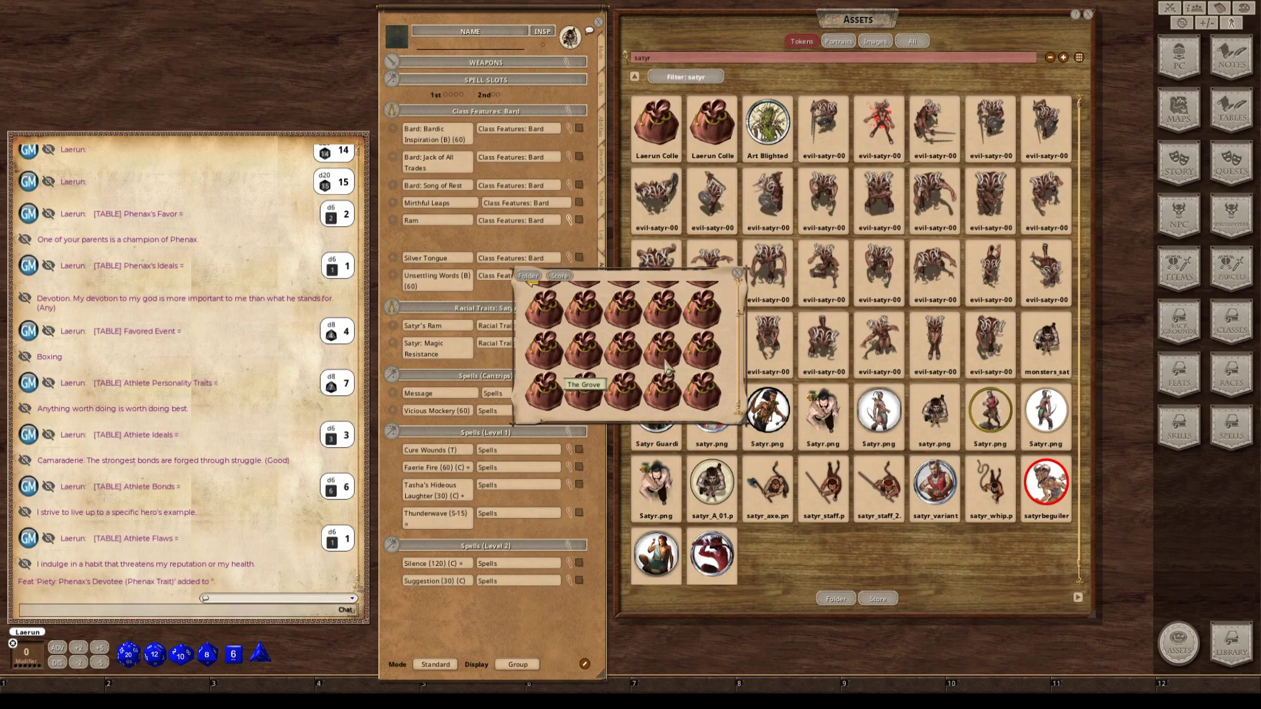
scroll(669, 361, down, 3)
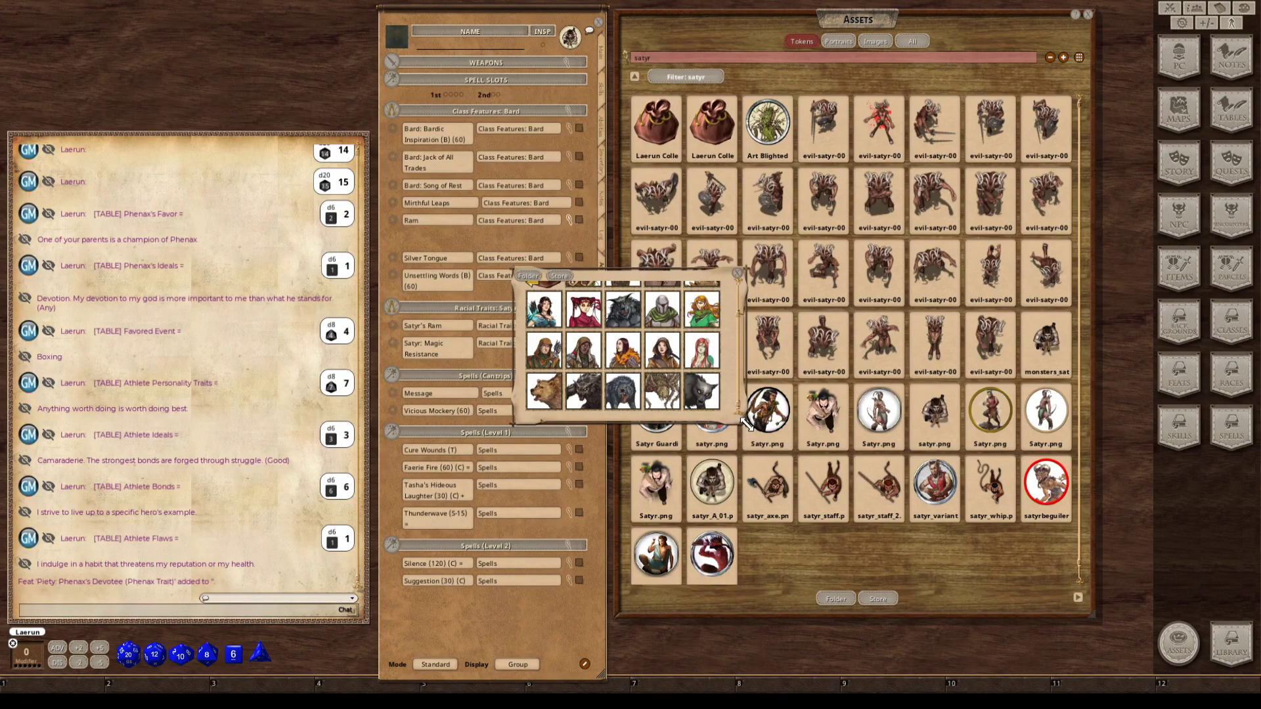
Enlarge the portrait selection window and assign TheGrove-Portrait-27.jpg as the bard character's portrait.
drag(744, 423, 1055, 634)
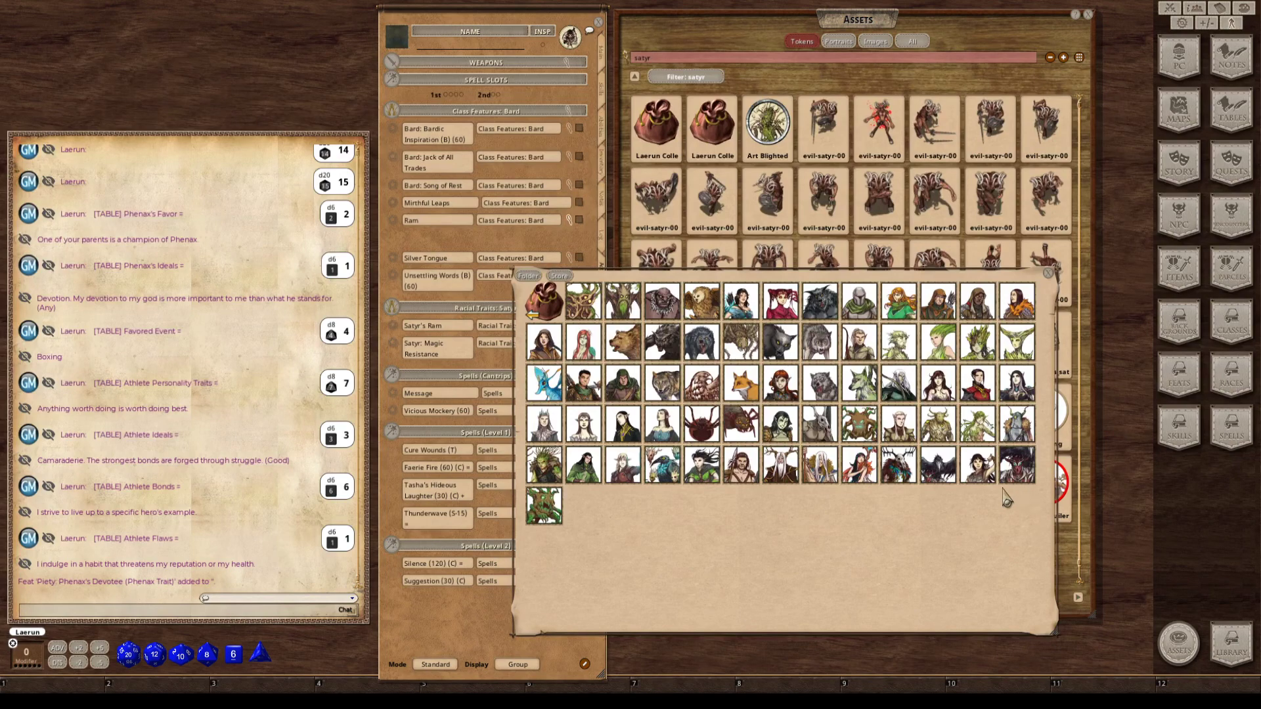
key(ctrl)
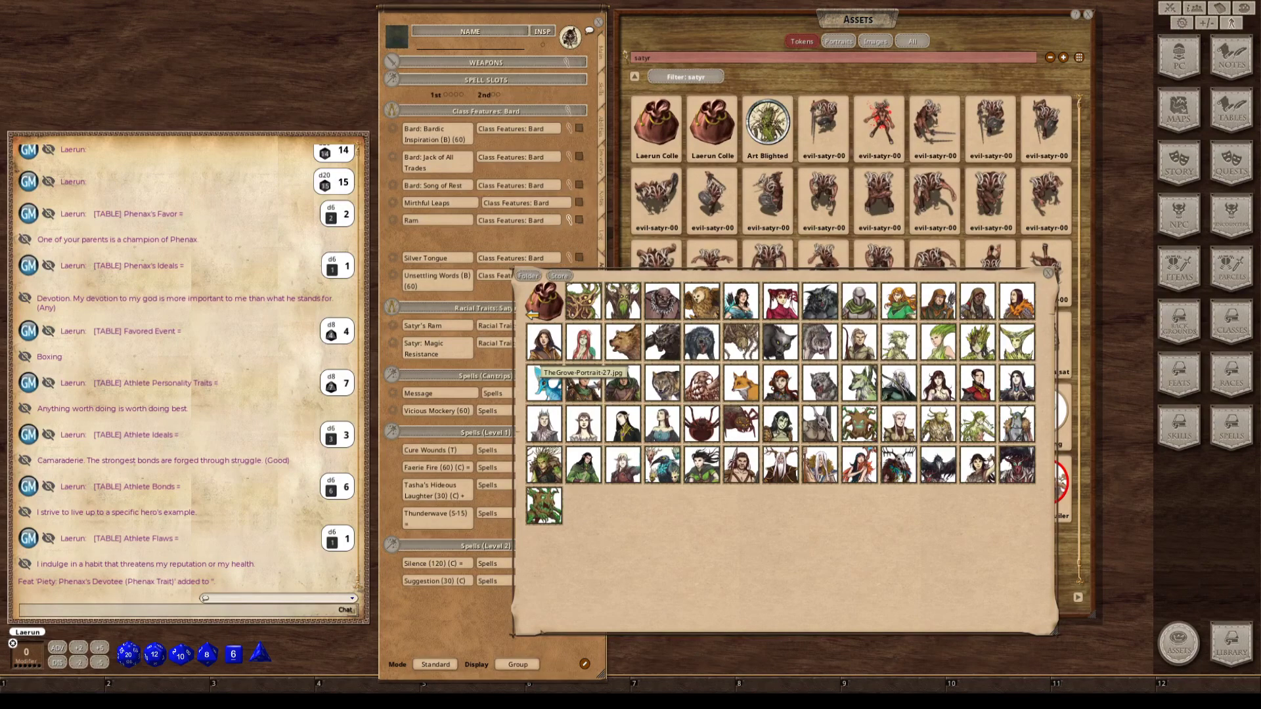
click(583, 384)
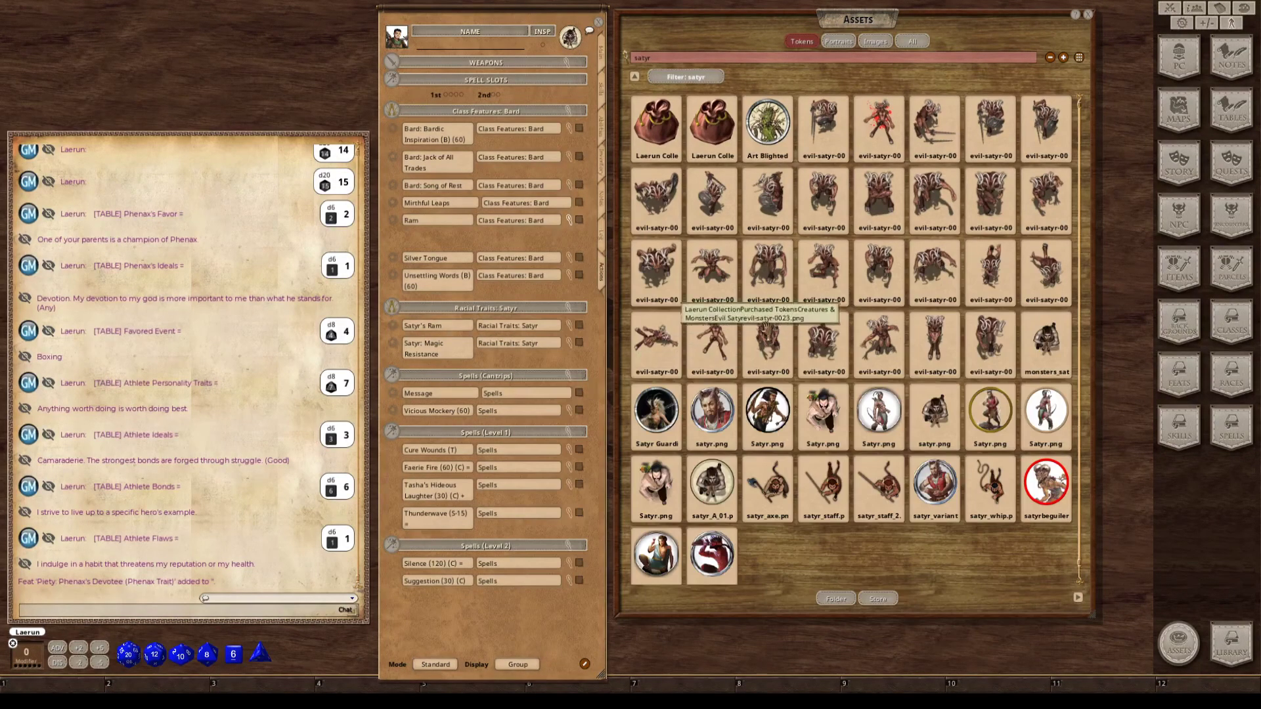
Close the Assets window and clear the chat log with the /clear command.
click(1088, 14)
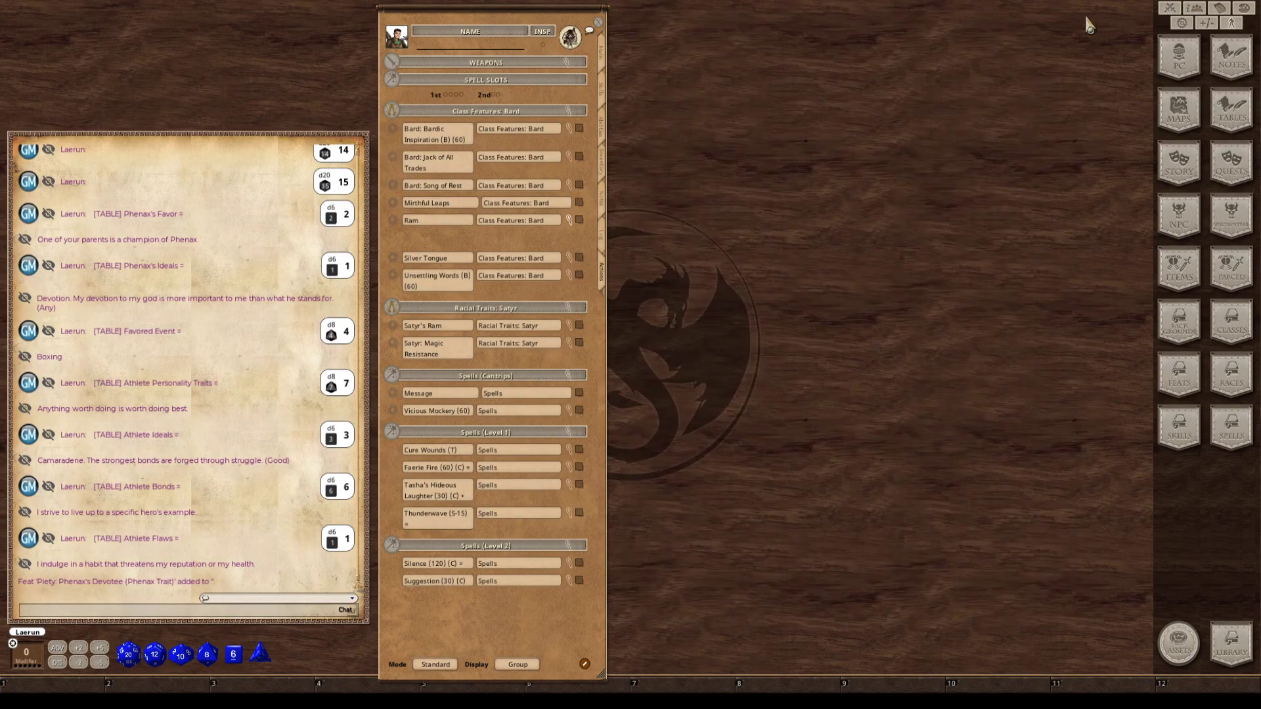
right_click(189, 195)
click(135, 610)
text(/clear)
key(Return)
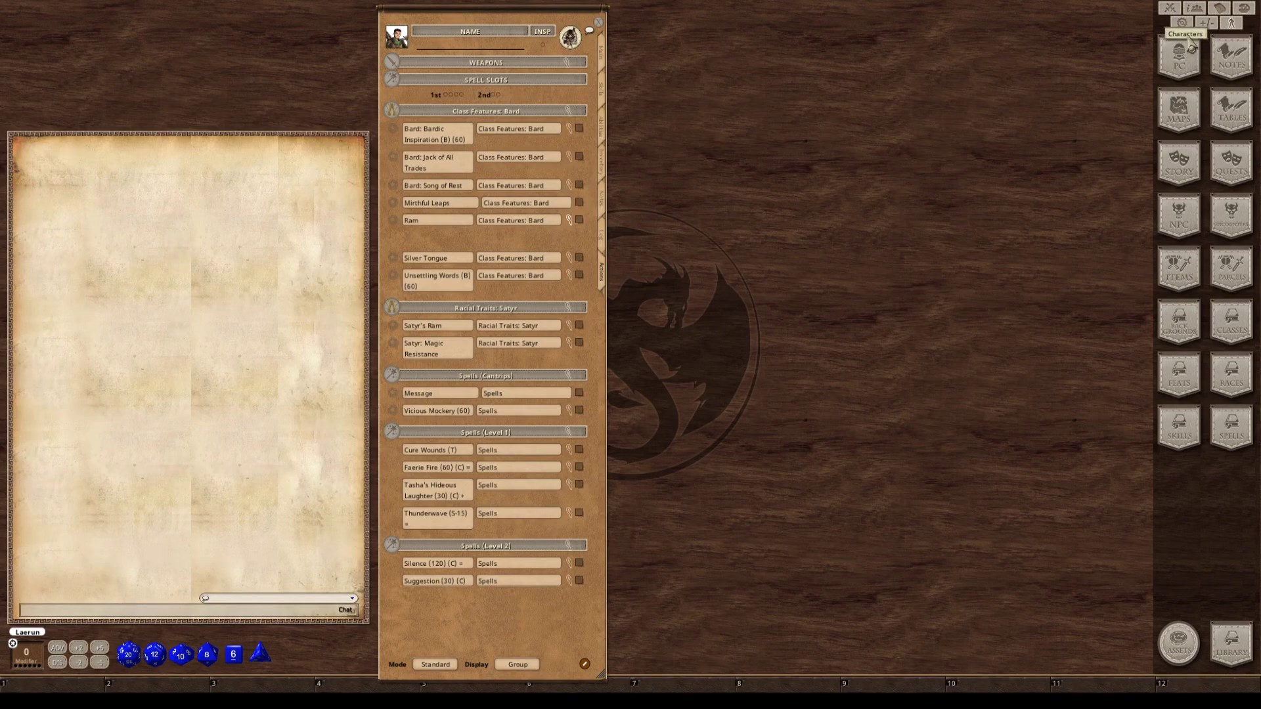
Open the Combat Tracker, place it over the chat area and add the bard character to it.
click(1169, 8)
drag(583, 229, 135, 60)
drag(397, 41, 149, 226)
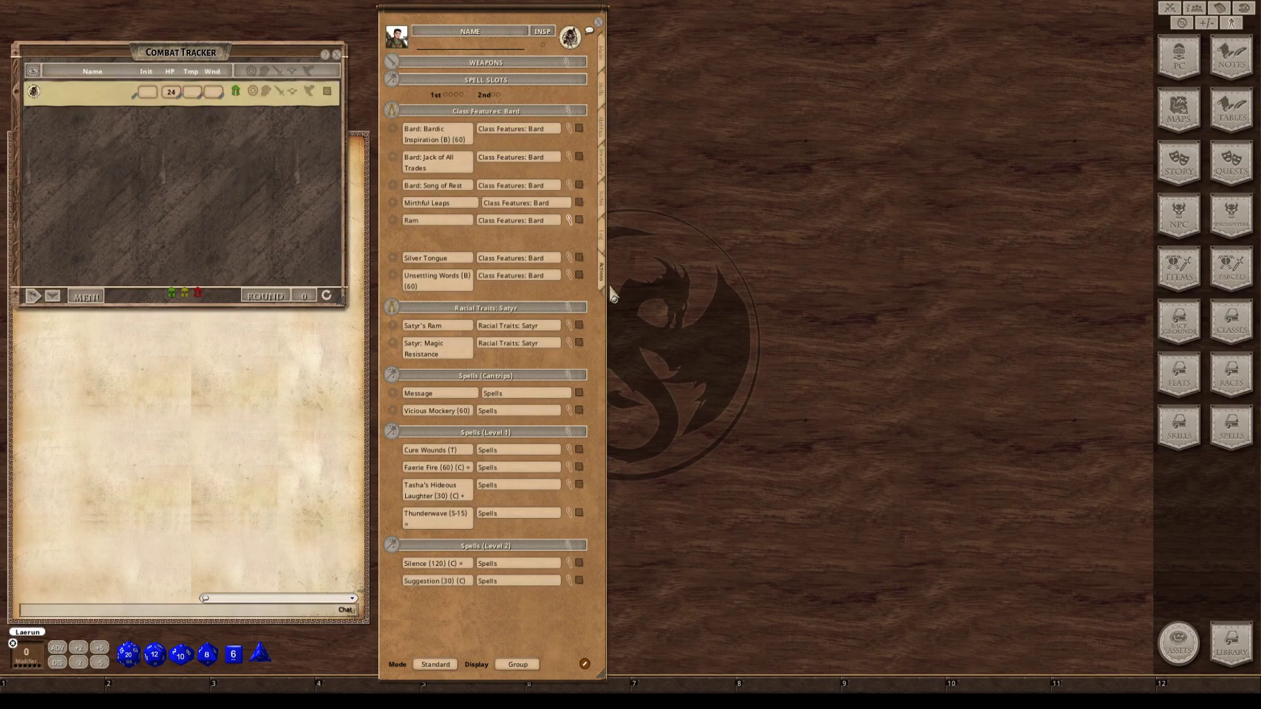
Look over the character's personality and notes page, and return to the page of class features and spells.
click(605, 169)
click(602, 199)
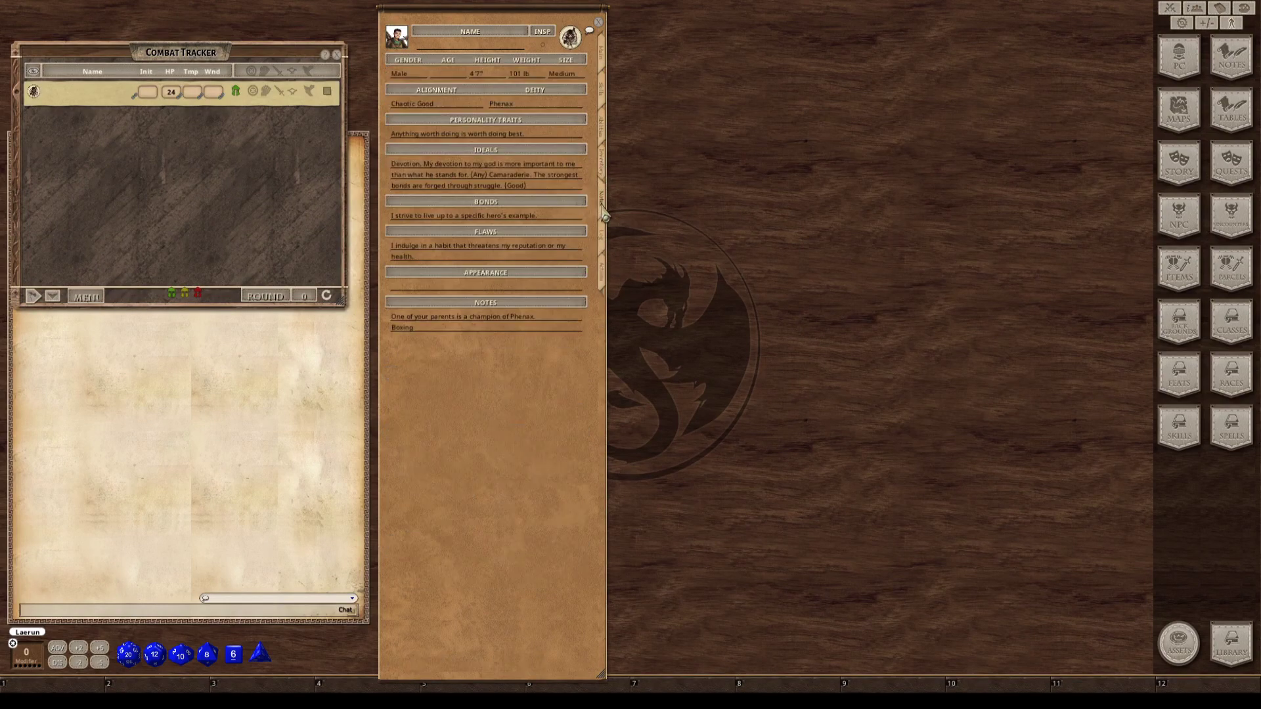
click(602, 271)
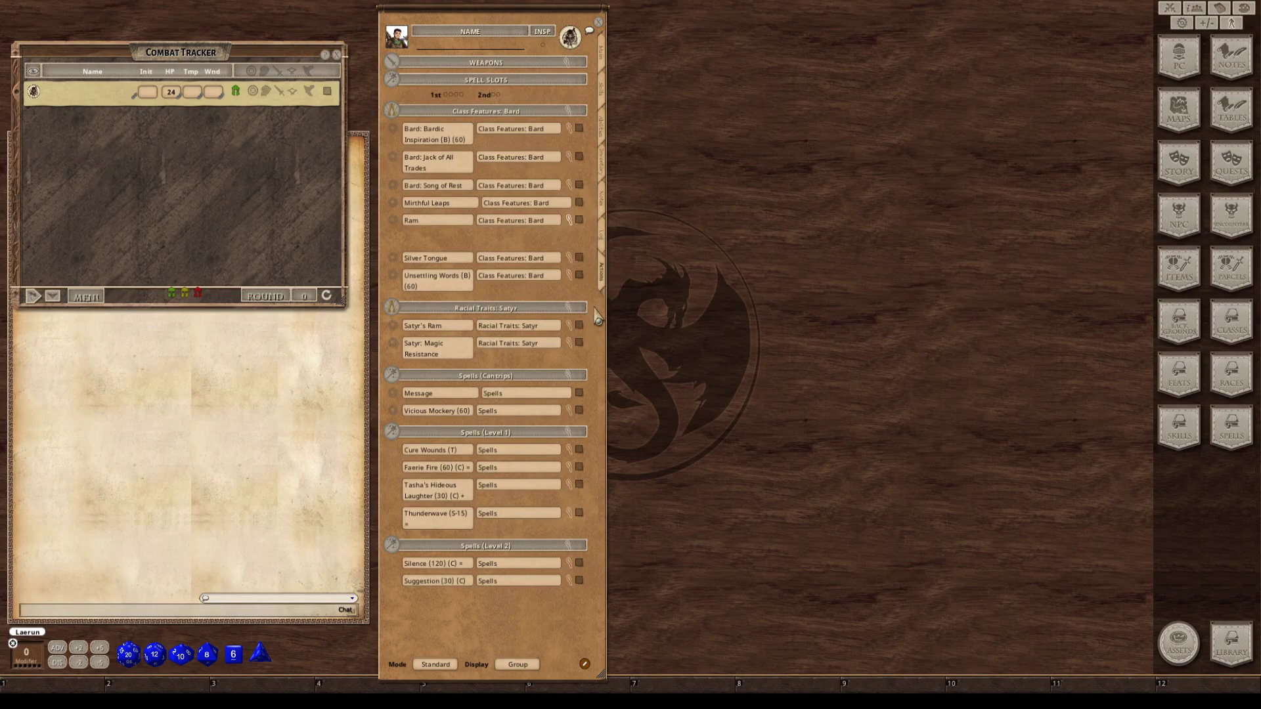
Switch the character's features and spells page to Combat mode with the Actions display.
click(424, 667)
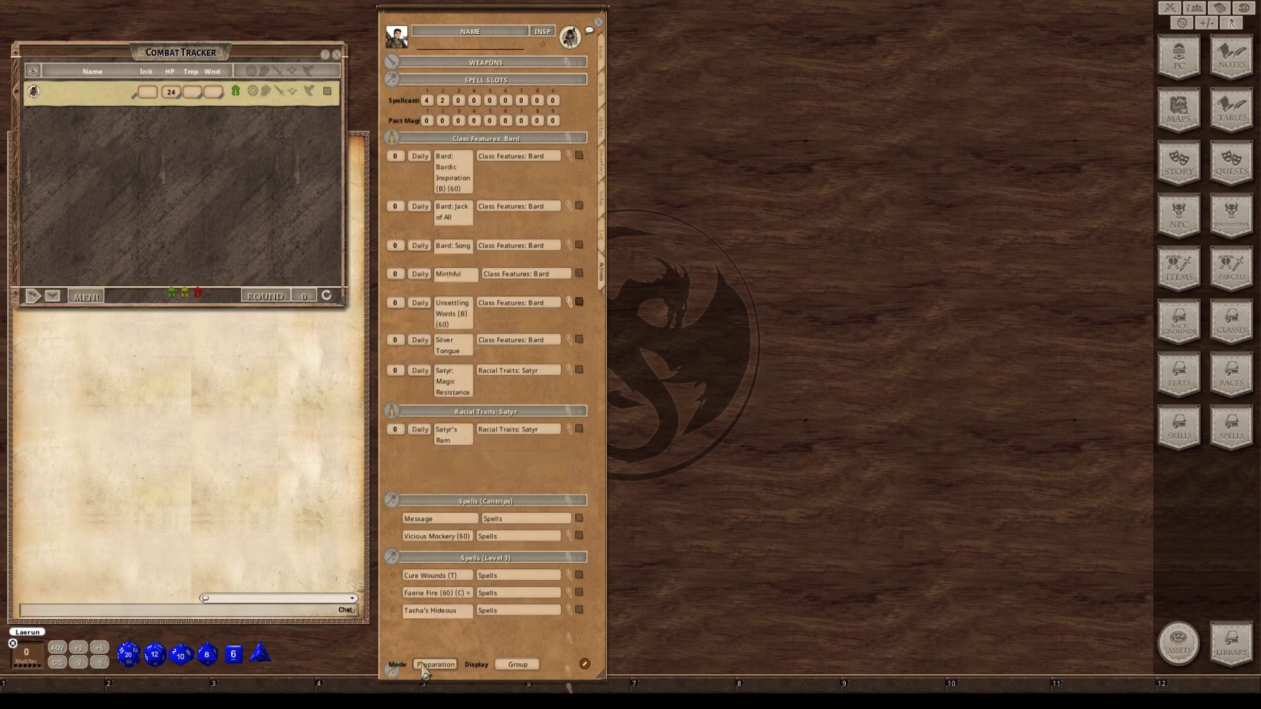
click(434, 664)
click(518, 664)
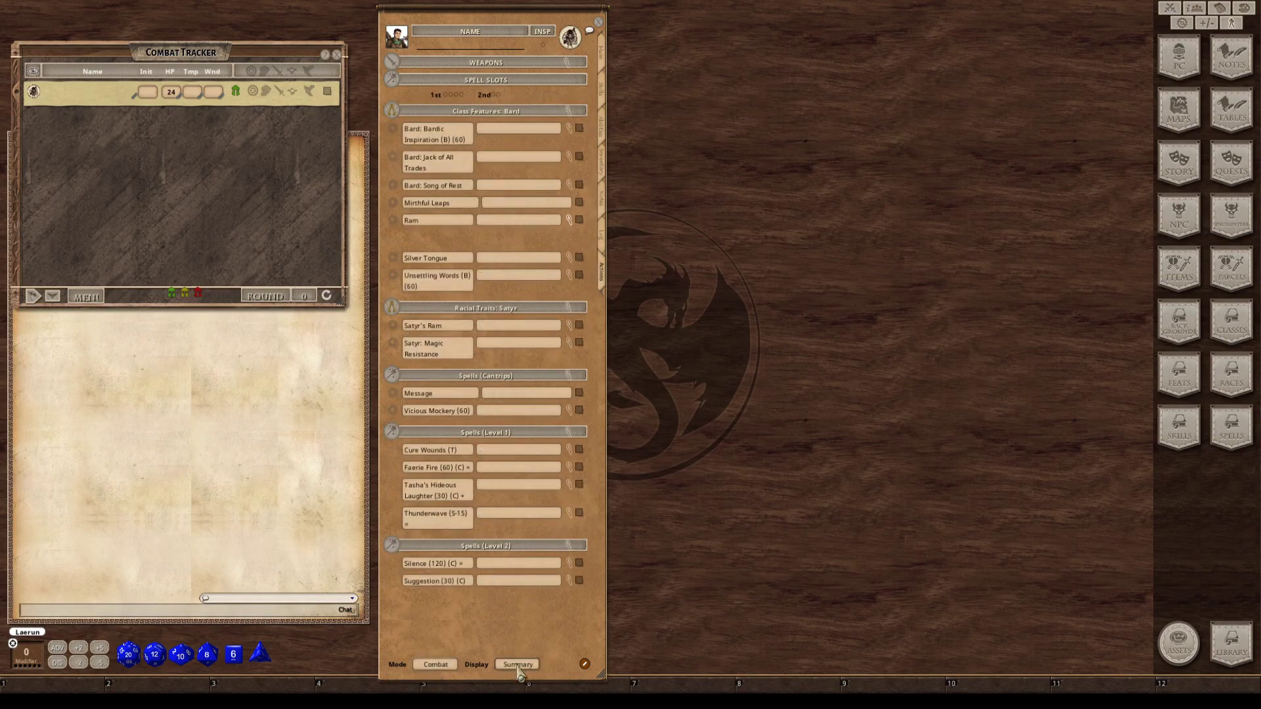
click(518, 664)
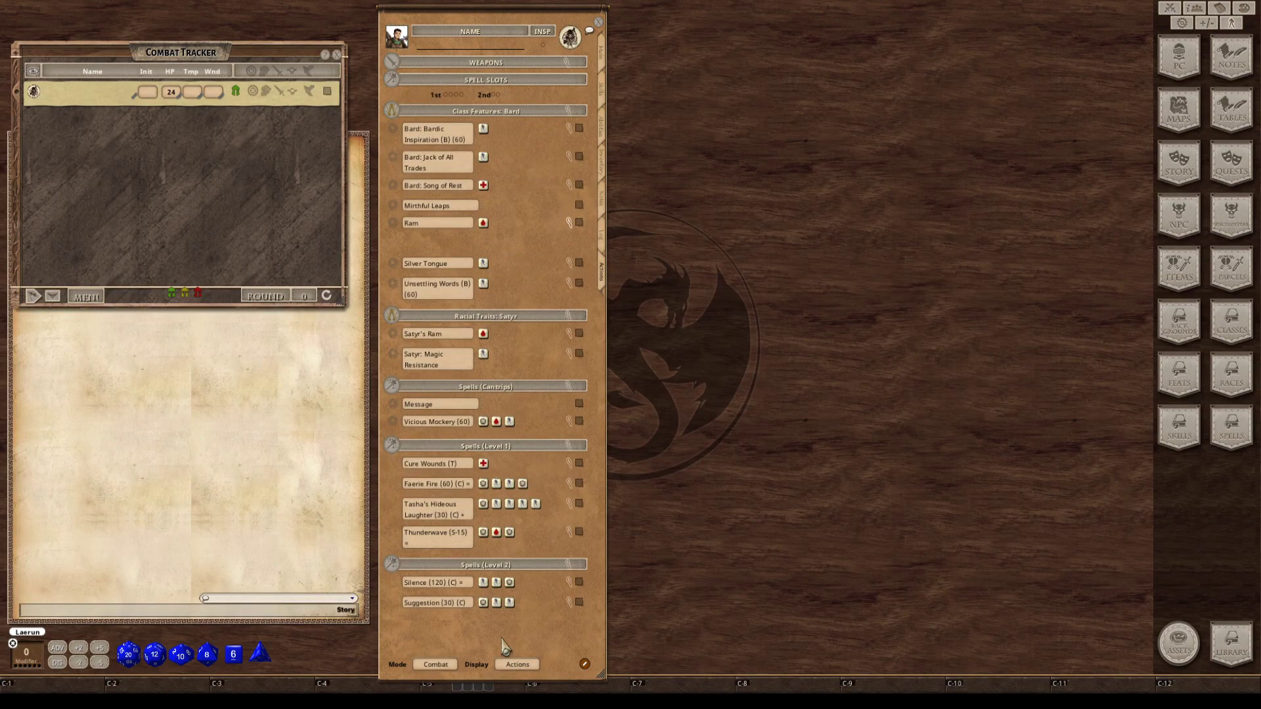